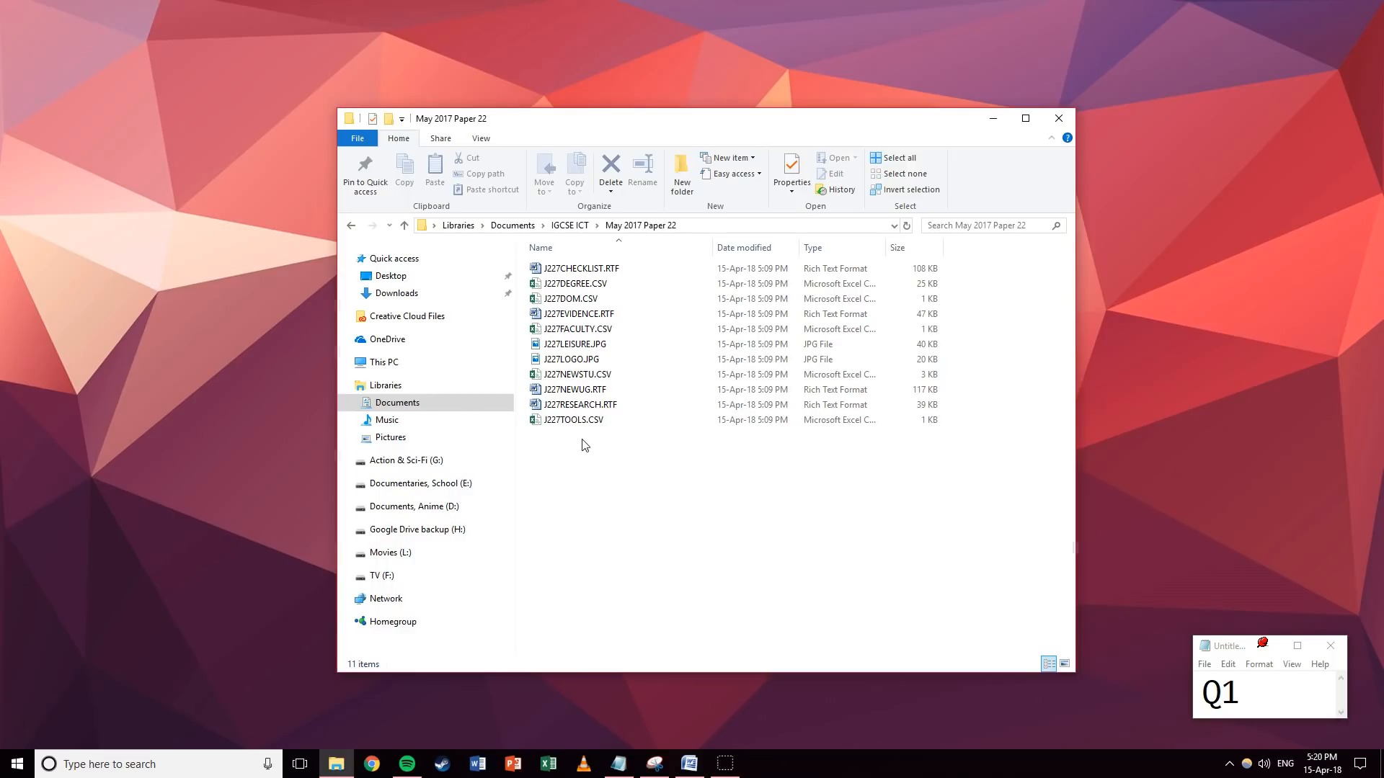
# Open the J227EVIDENCE.RTF evidence document from the folder.
pyautogui.moveTo(1254, 700); pyautogui.dragTo(1161, 696)
pyautogui.click(1246, 691)
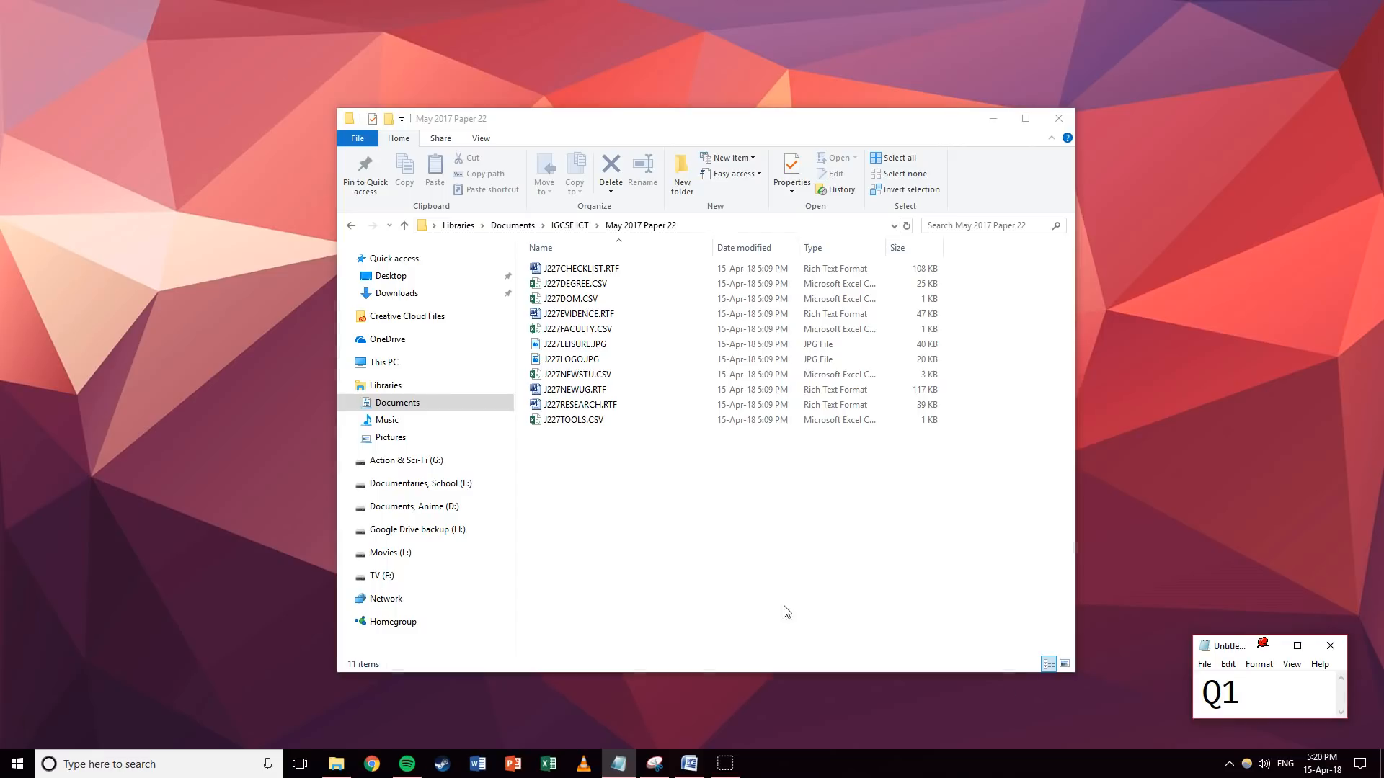
pyautogui.click(732, 551)
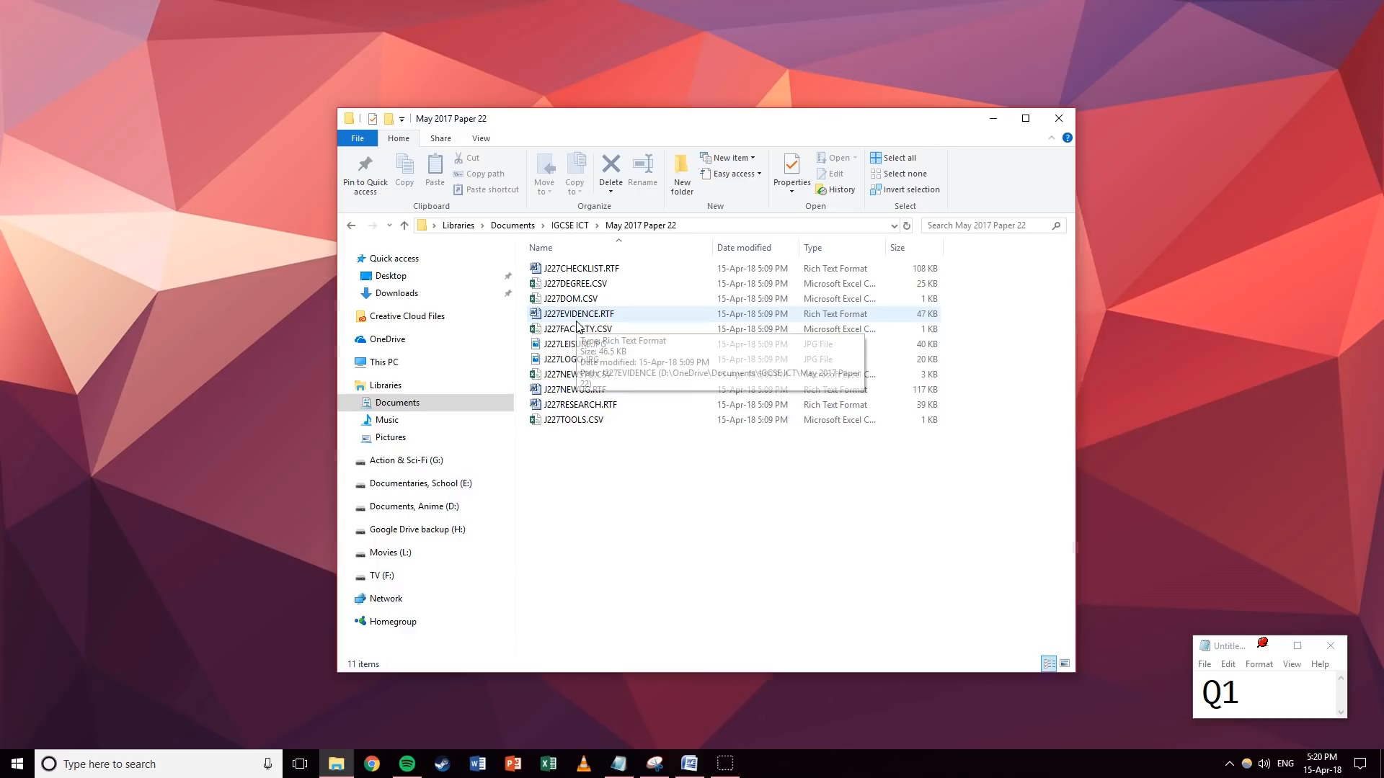
pyautogui.doubleClick(576, 317)
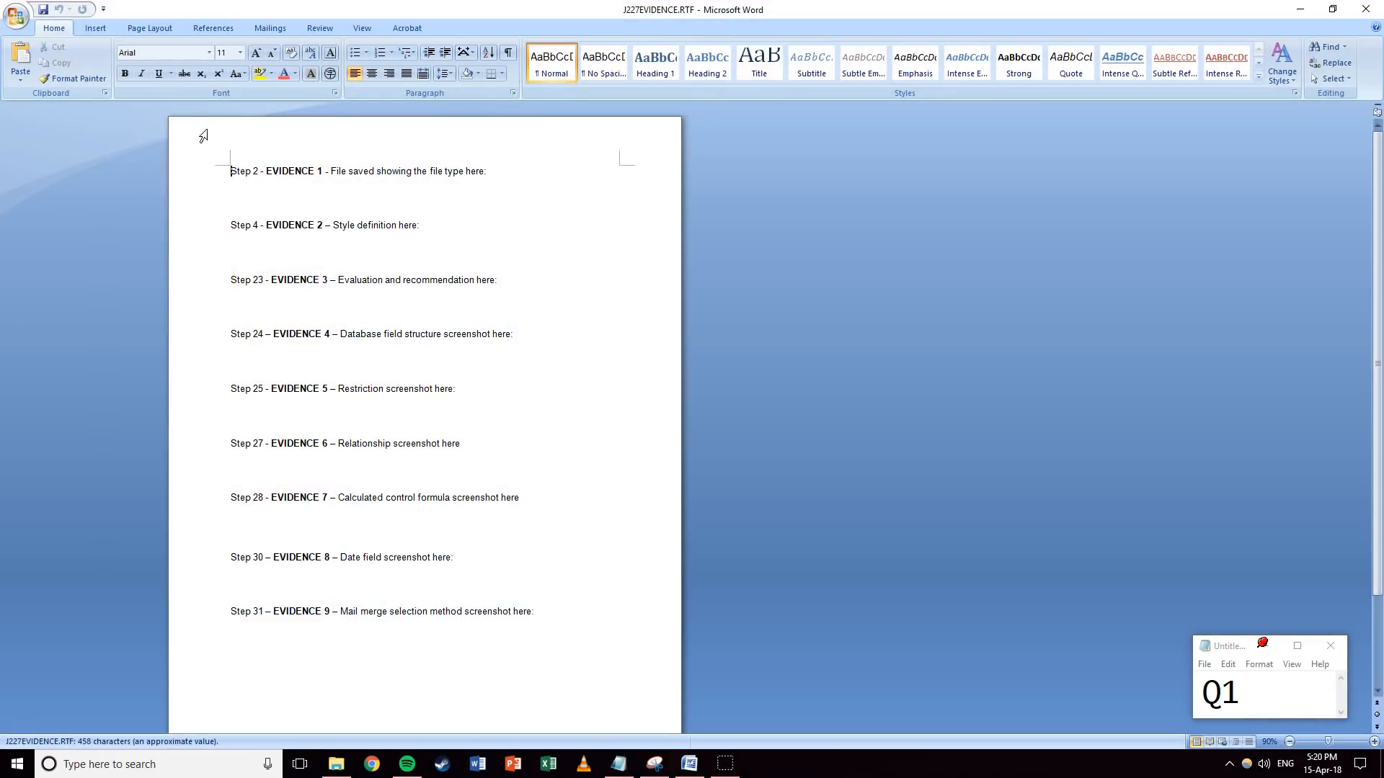
# Enter the candidate's name, centre number and candidate number in the page header.
pyautogui.doubleClick(270, 150)
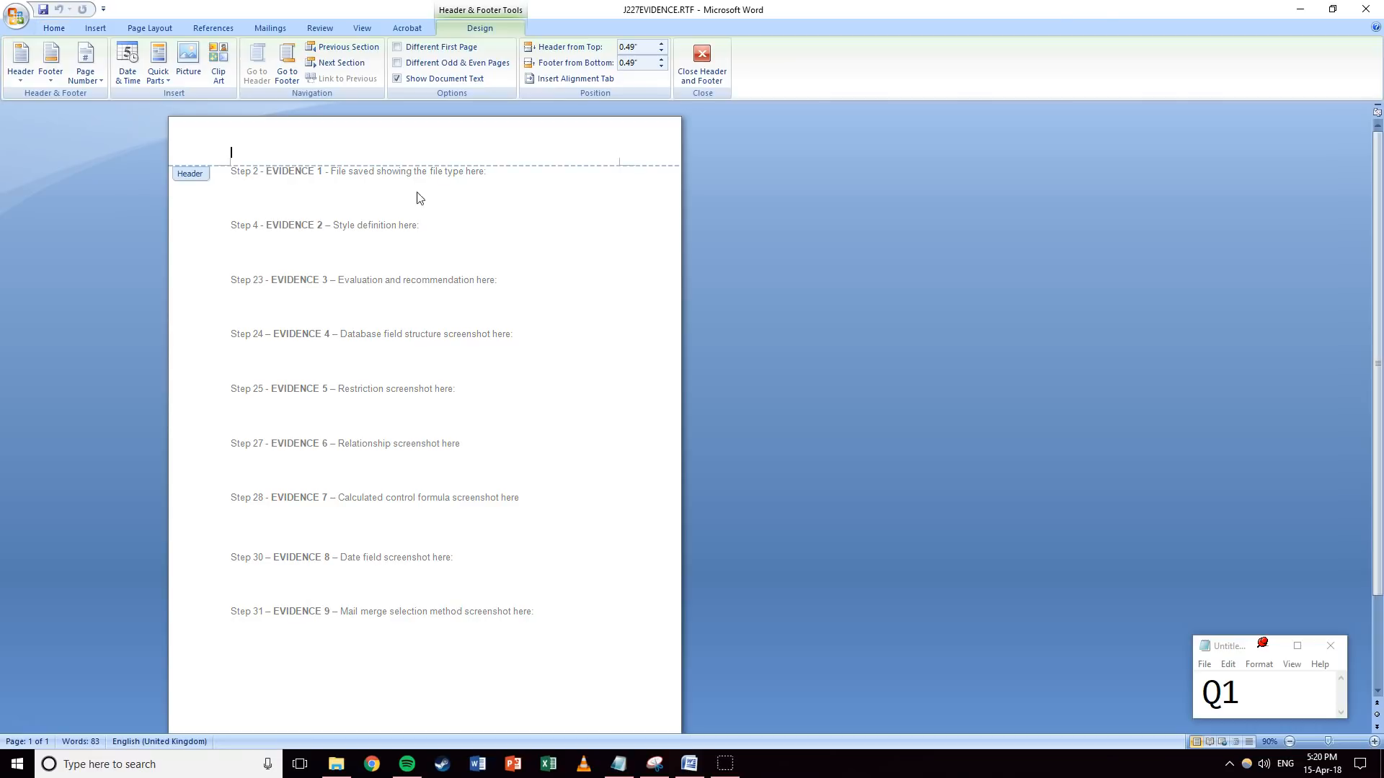
pyautogui.write('Mr Greenwood ')
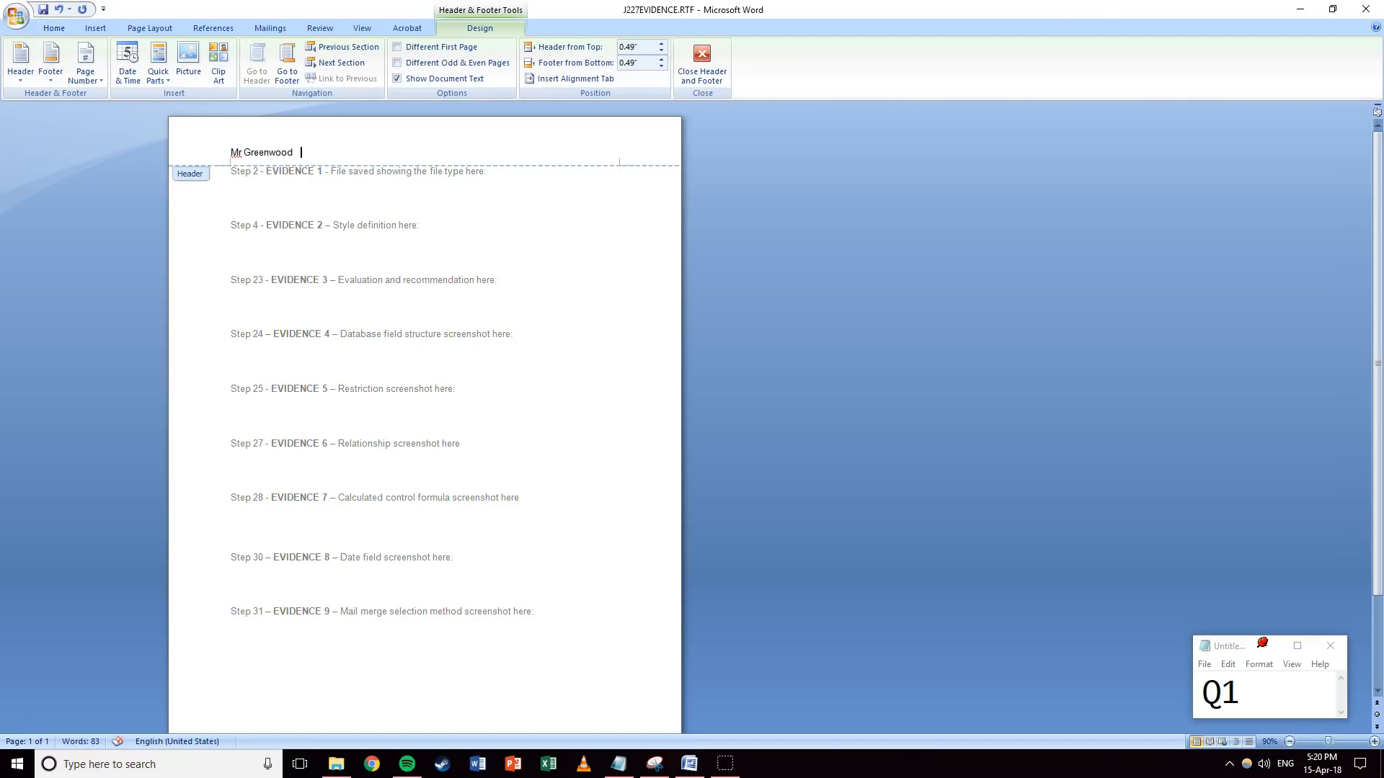
pyautogui.write('  TW008   1234')
pyautogui.click(700, 65)
# Save the evidence file as J227EVIDENCE1234.docx in Word Document format, then minimise Word.
pyautogui.click(17, 16)
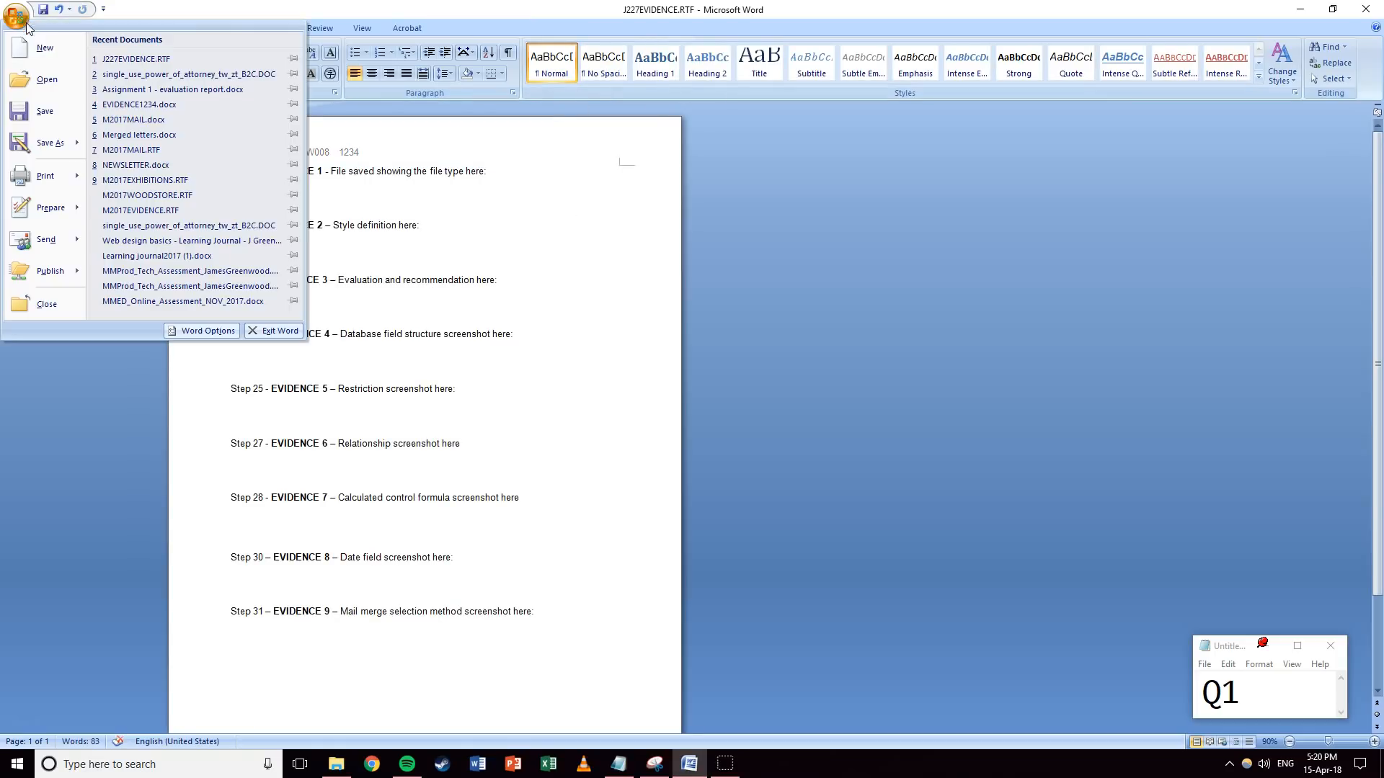
pyautogui.click(36, 140)
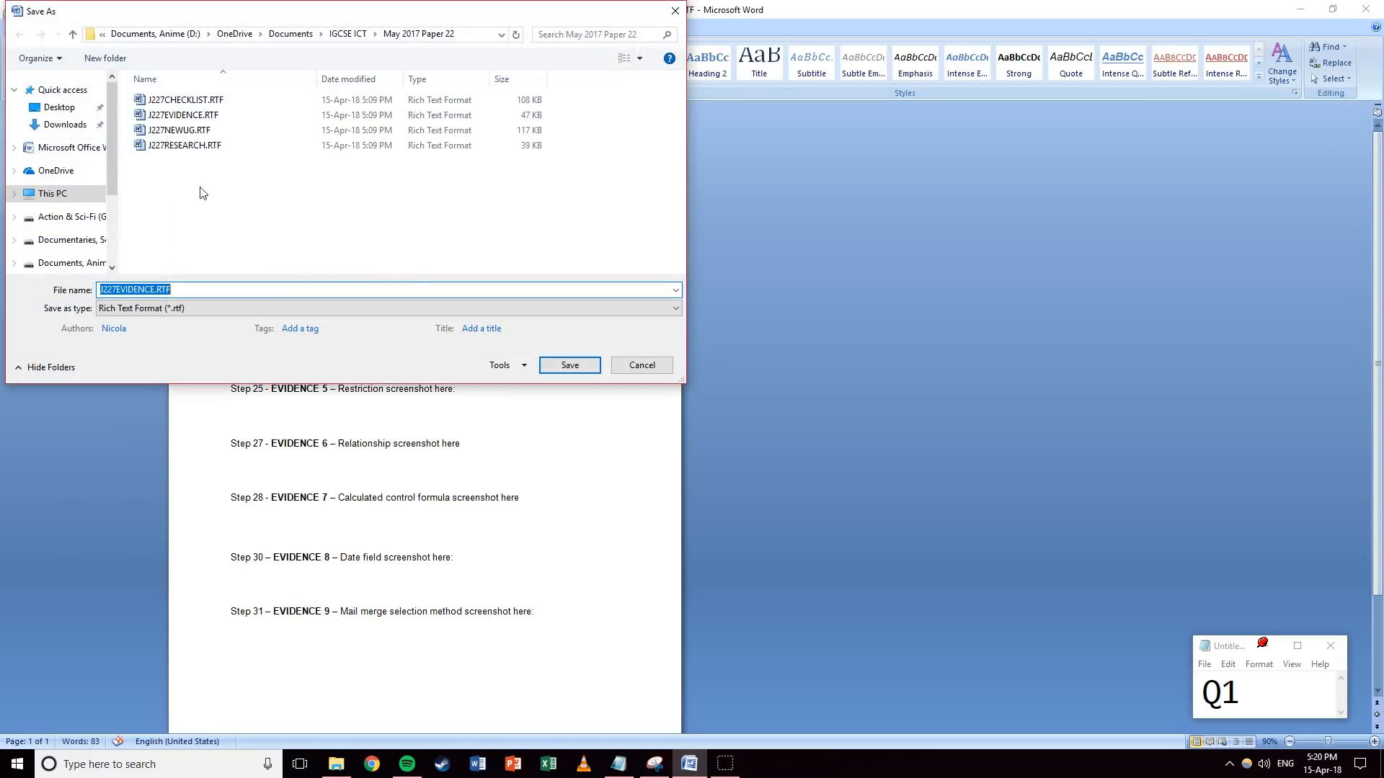
pyautogui.click(157, 289)
pyautogui.moveTo(156, 290); pyautogui.dragTo(173, 289)
pyautogui.write('1234')
pyautogui.click(150, 309)
pyautogui.click(150, 321)
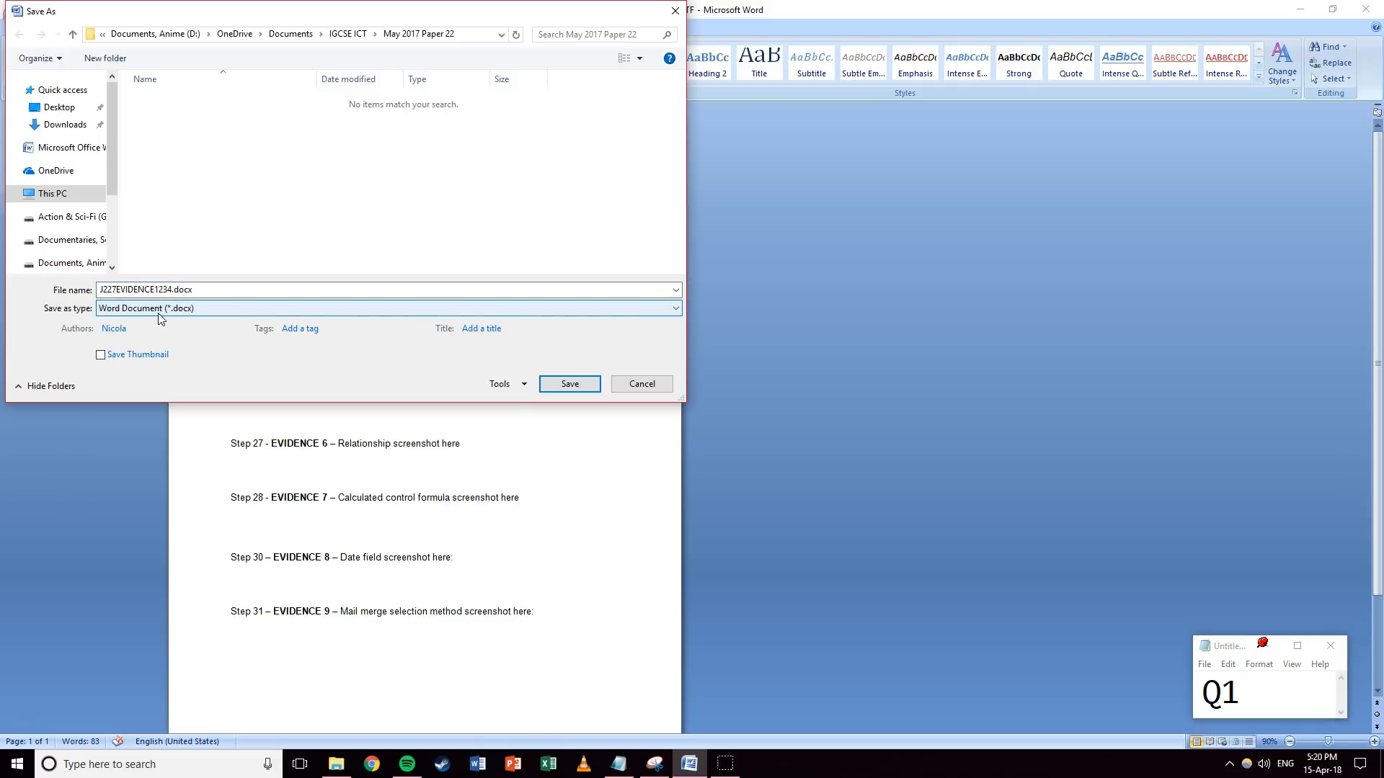
pyautogui.click(571, 384)
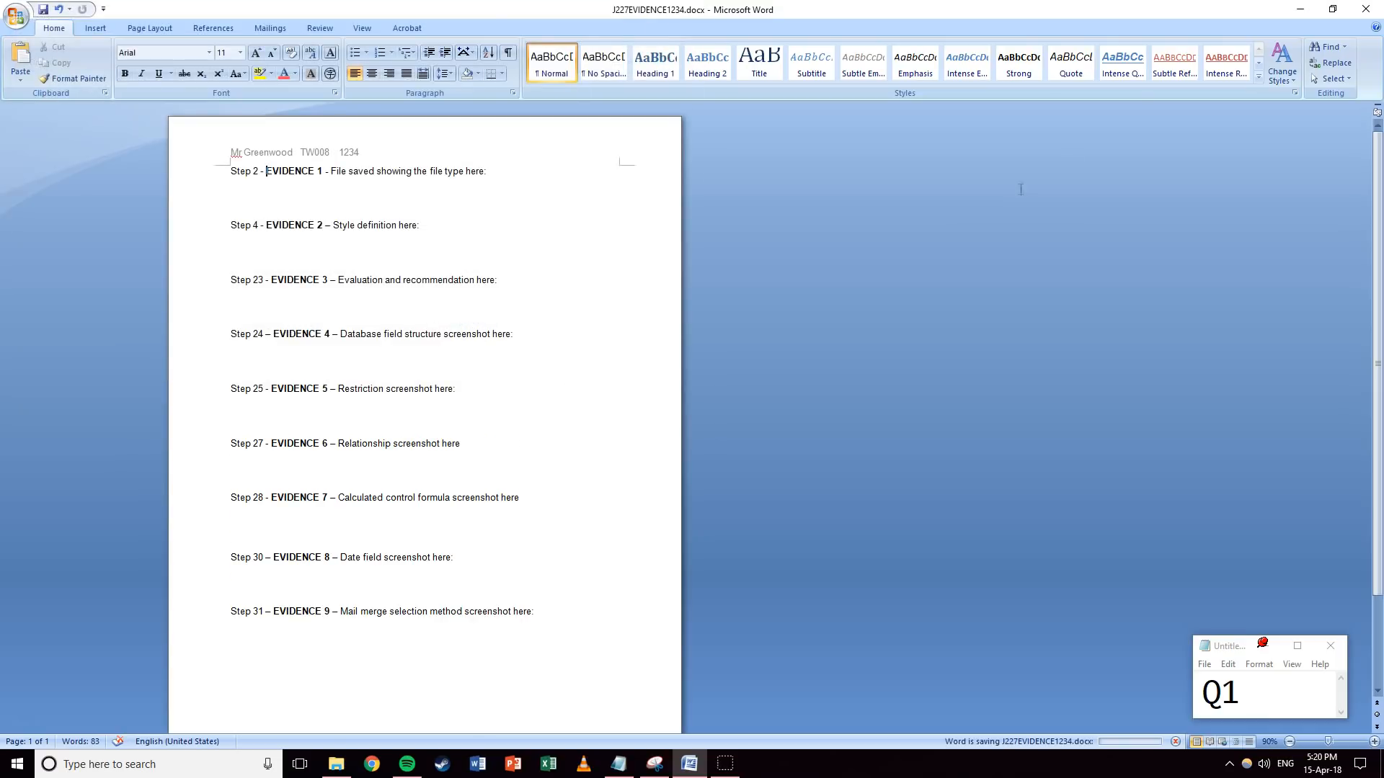
pyautogui.click(1300, 9)
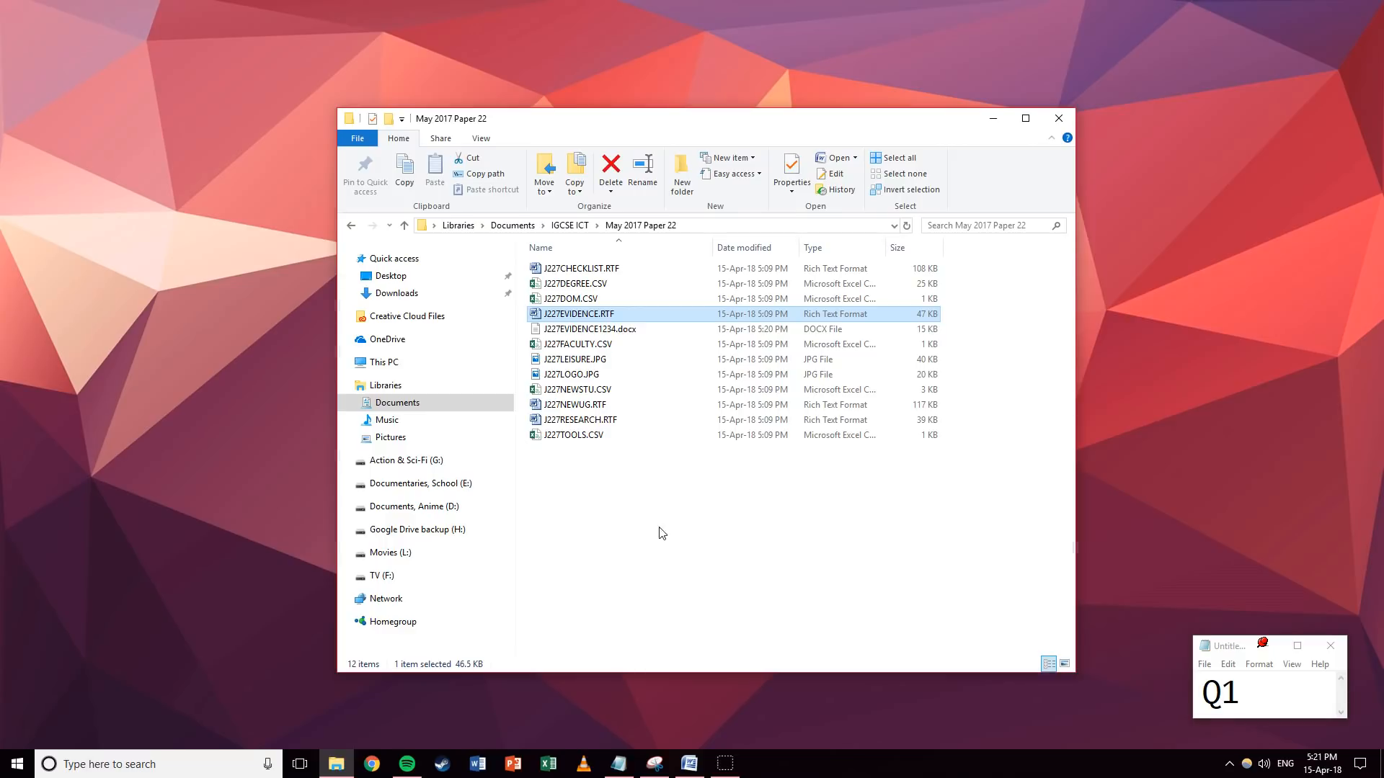
# Open J227NEWUG.RTF from the May 2017 Paper 22 folder in Word.
pyautogui.click(599, 407)
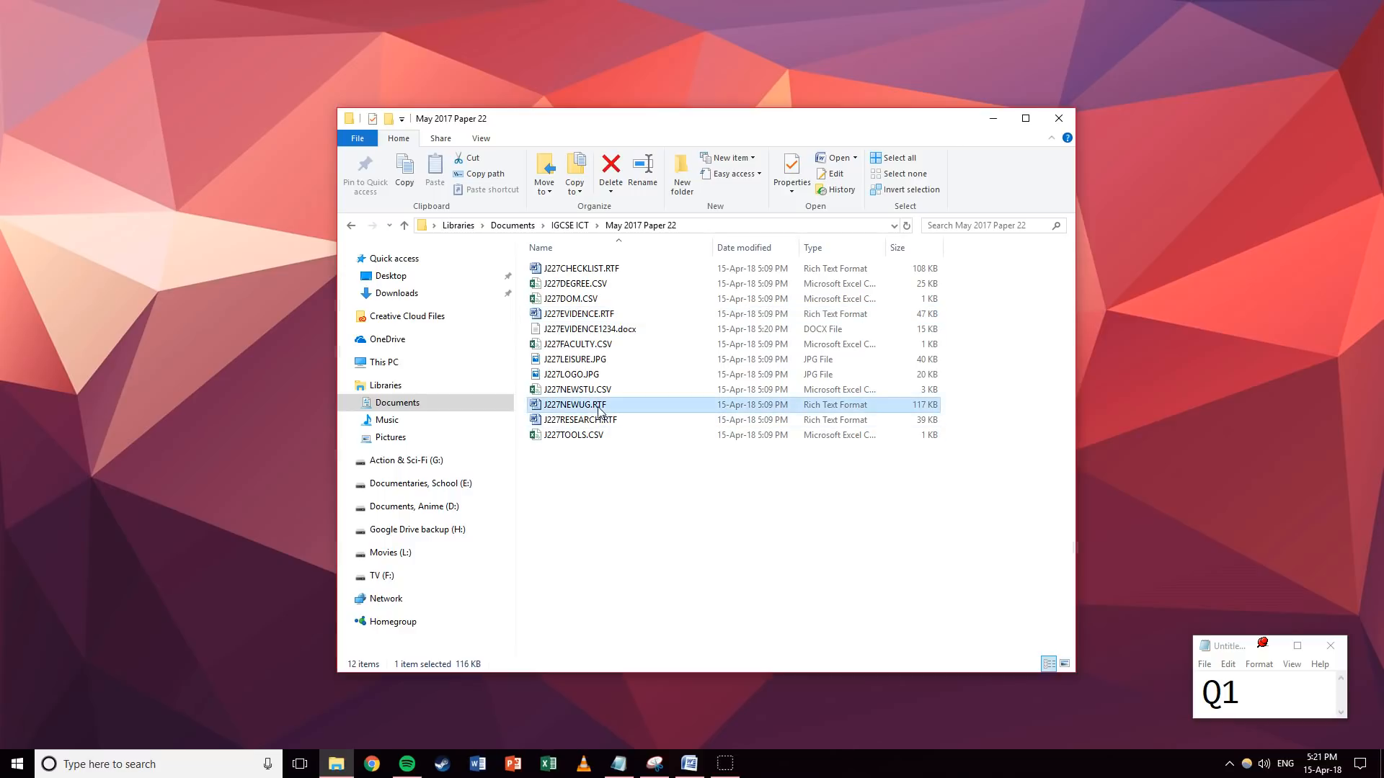
pyautogui.rightClick(598, 407)
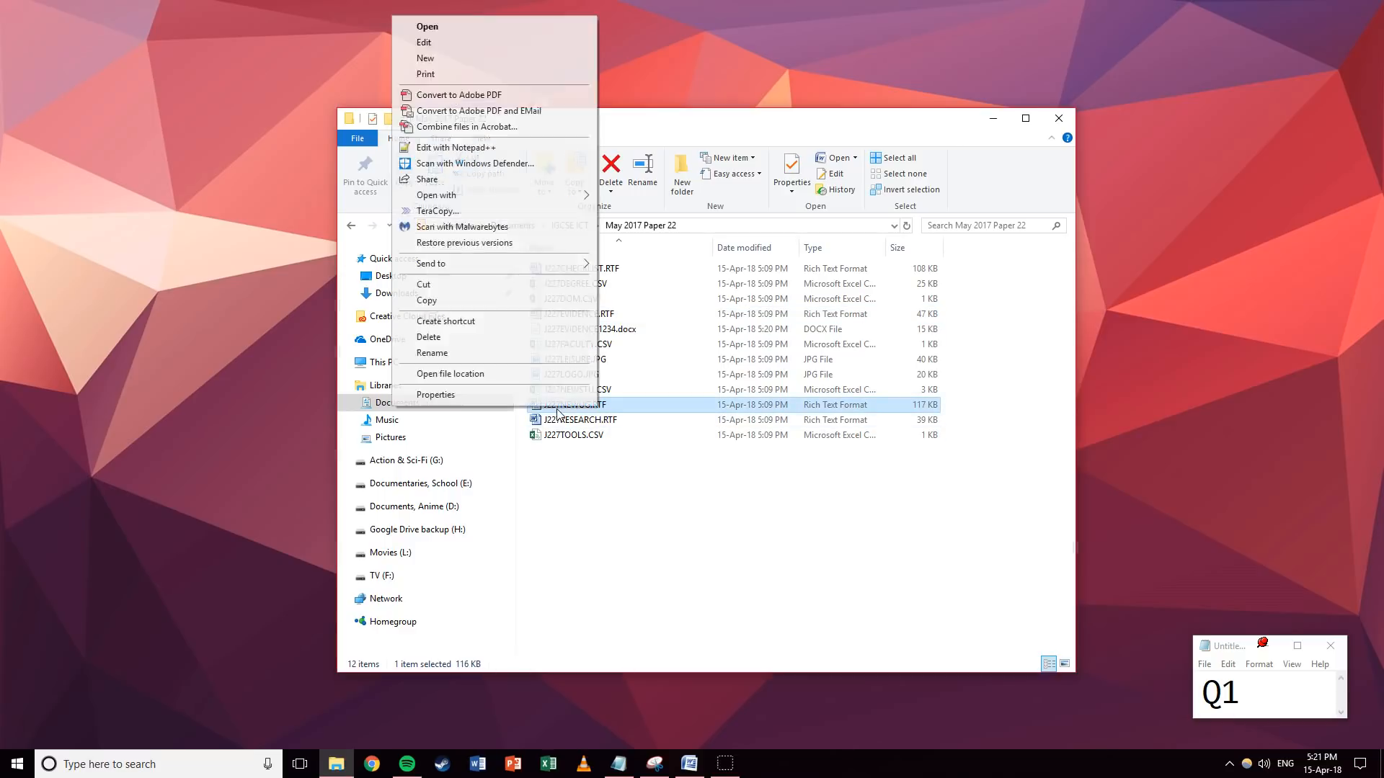
pyautogui.doubleClick(559, 409)
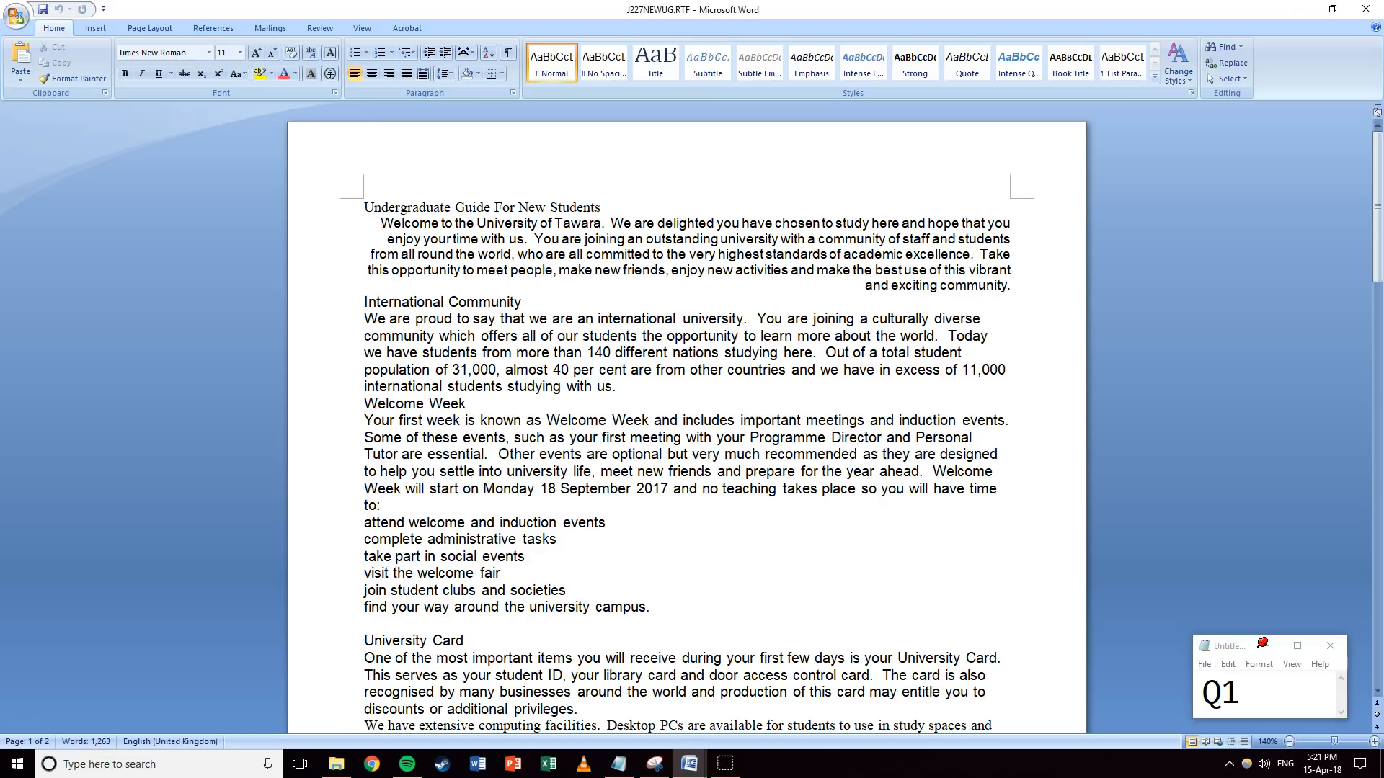
# Switch the guide's page orientation to Landscape.
pyautogui.click(160, 30)
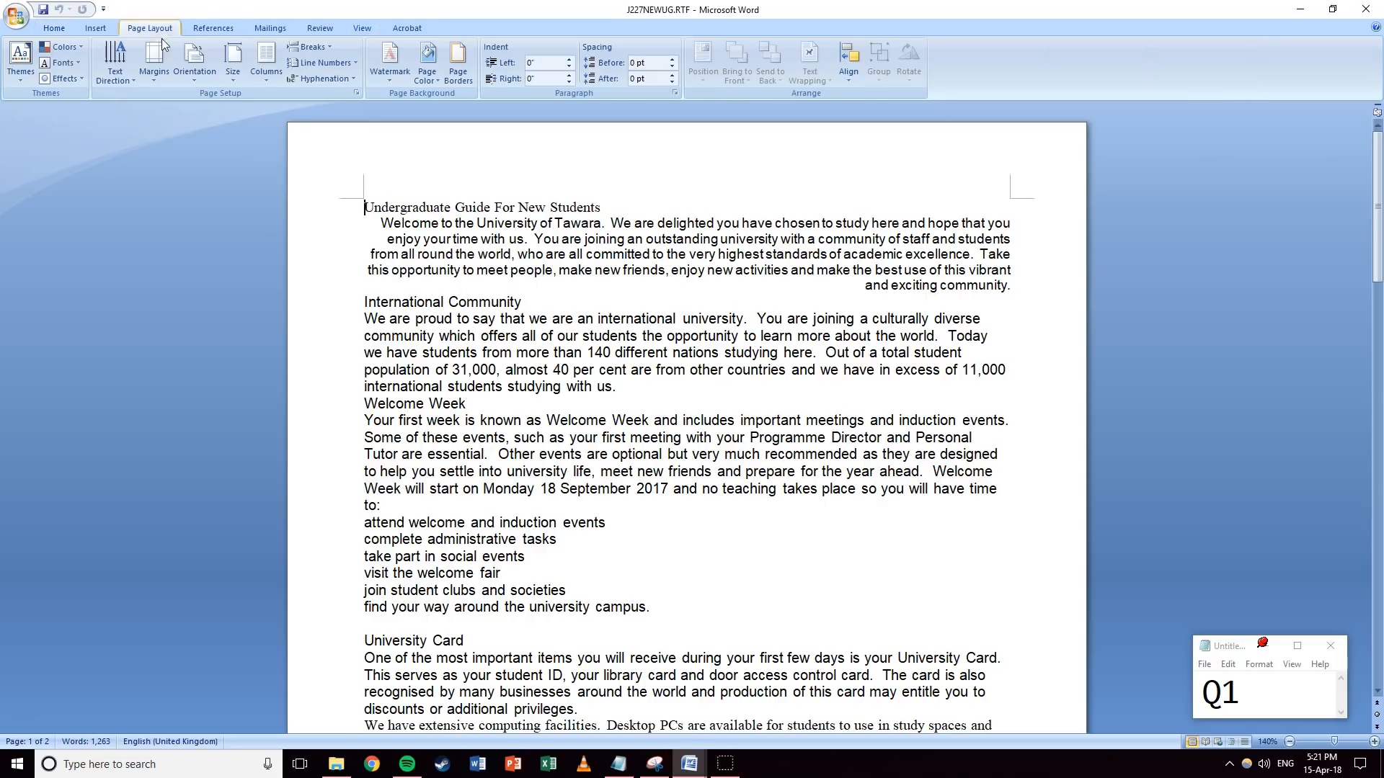
pyautogui.click(193, 64)
pyautogui.click(204, 135)
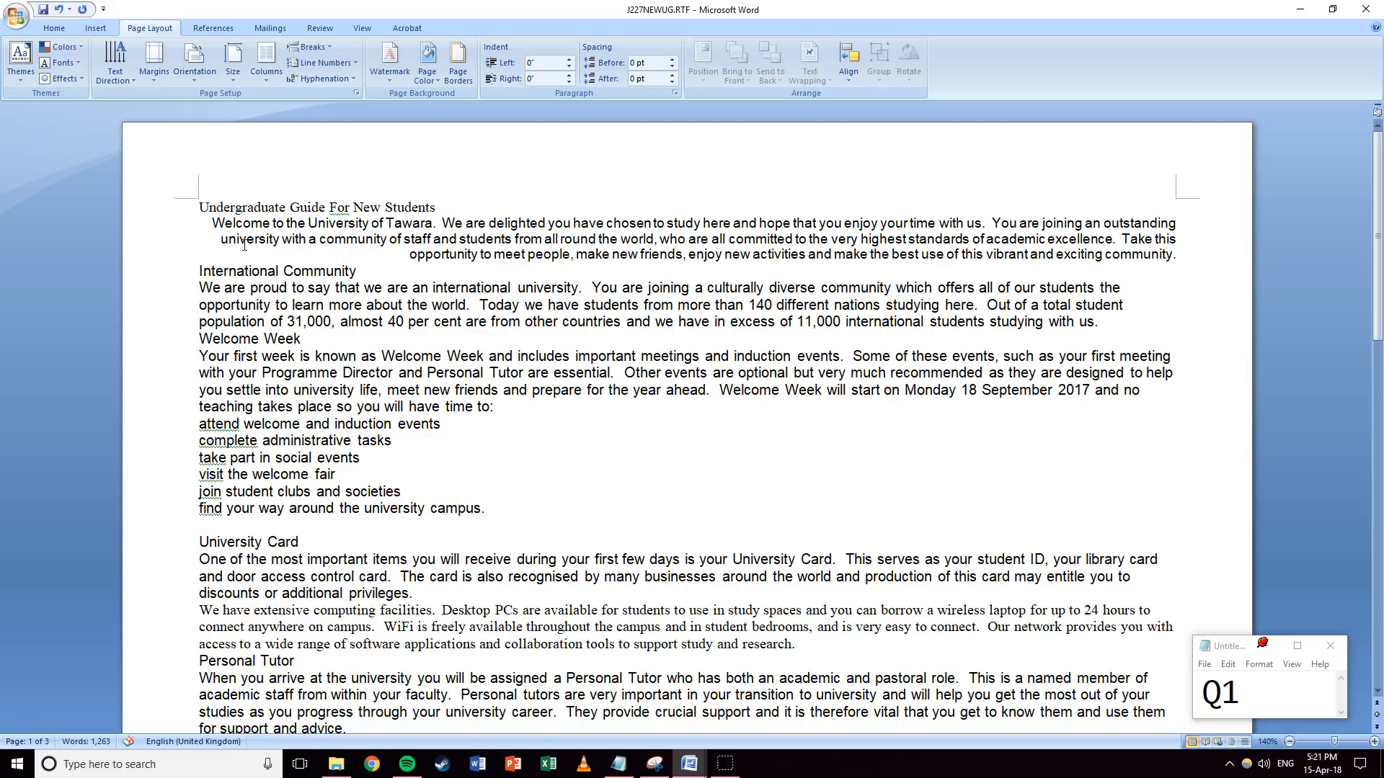
# Update the Notepad progress note to Q2 and return to Word.
pyautogui.click(1298, 701)
pyautogui.press('BackSpace')
pyautogui.write('2')
pyautogui.hotkey('alt', 'Tab')
# Save the landscape guide as UGGUIDE.docx in Word Document (*.docx) format.
pyautogui.click(17, 16)
pyautogui.click(44, 144)
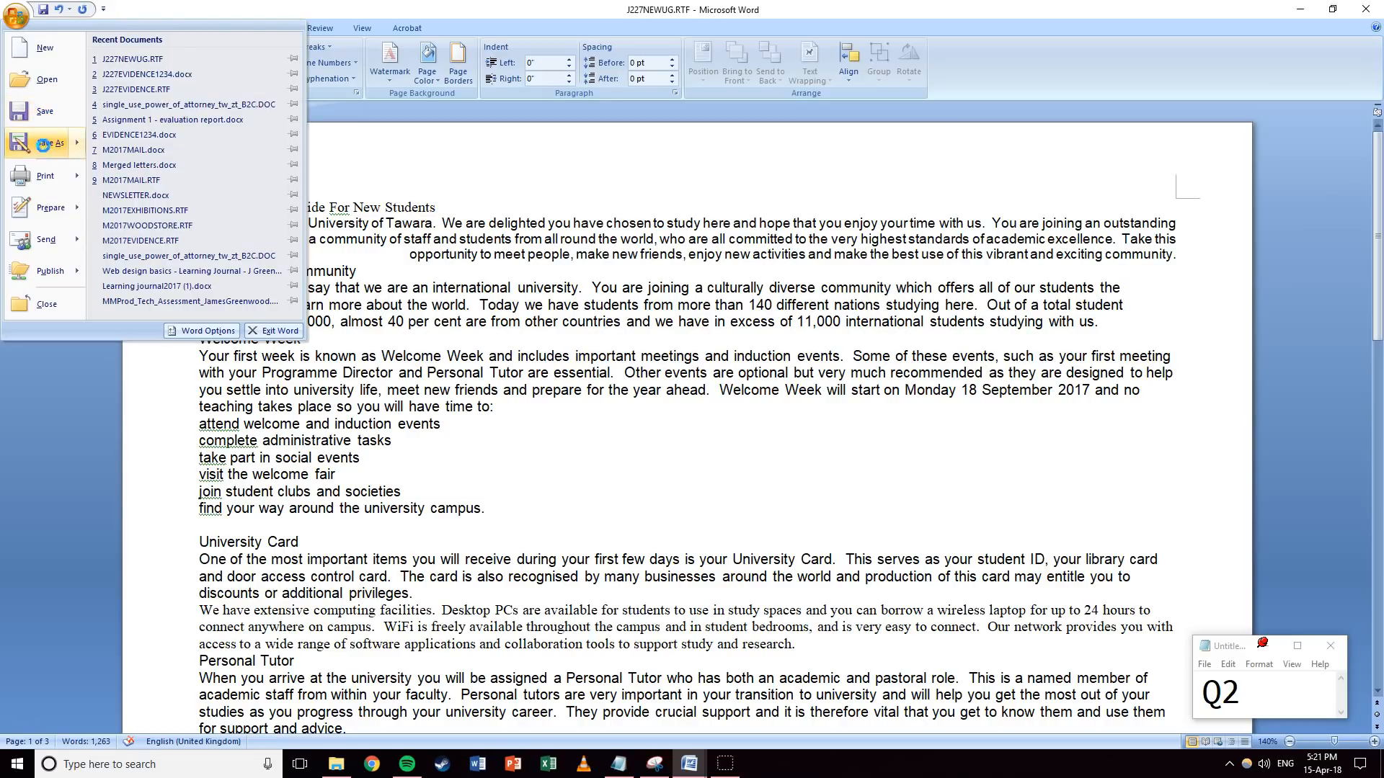
pyautogui.write('UGGUIDE')
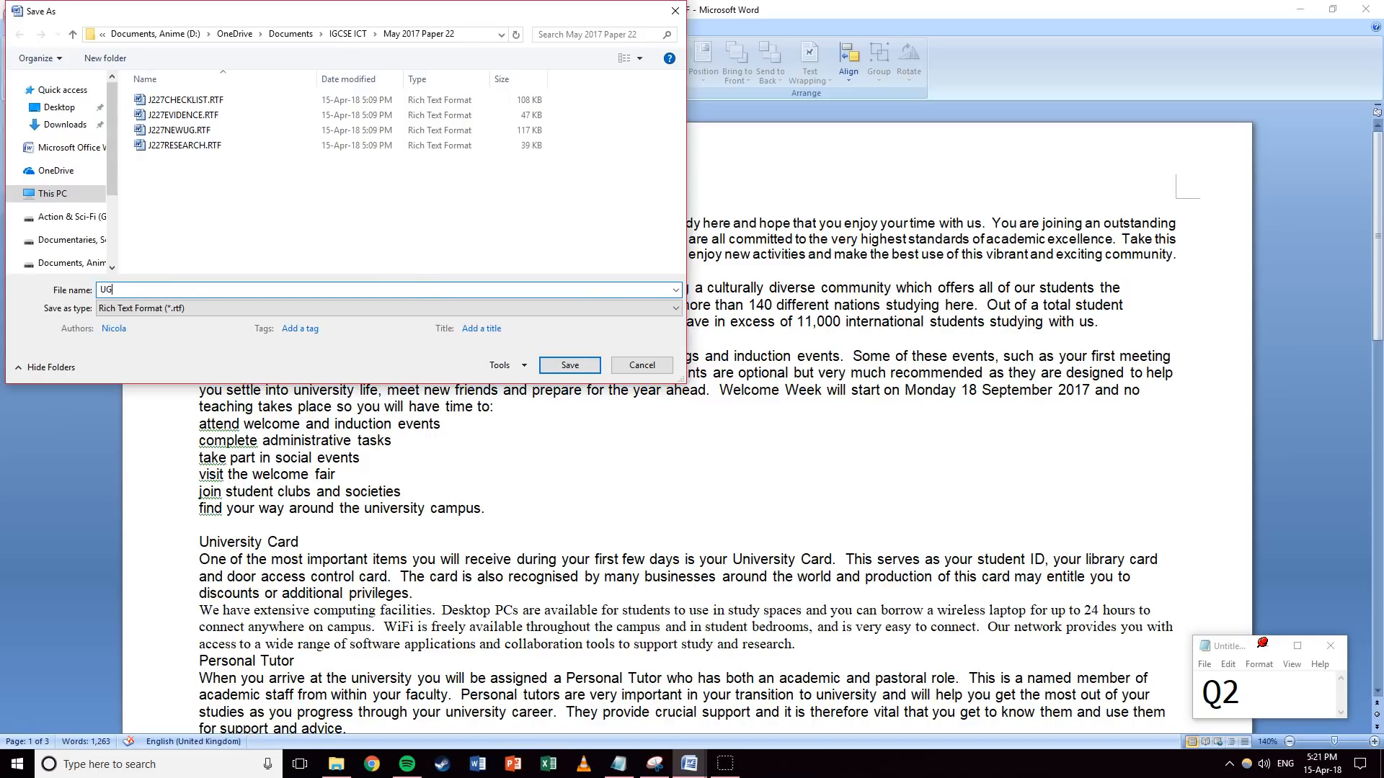
pyautogui.click(310, 308)
pyautogui.click(202, 320)
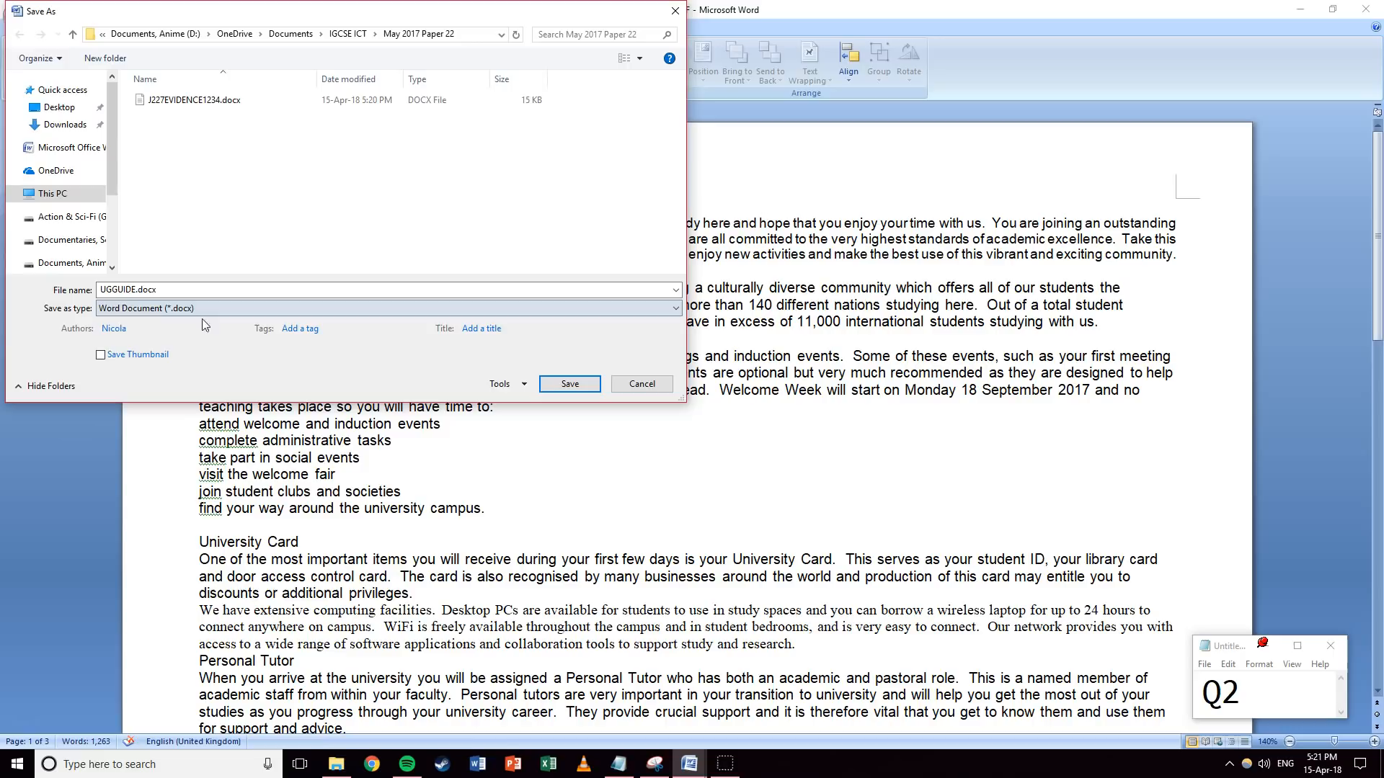
pyautogui.click(571, 385)
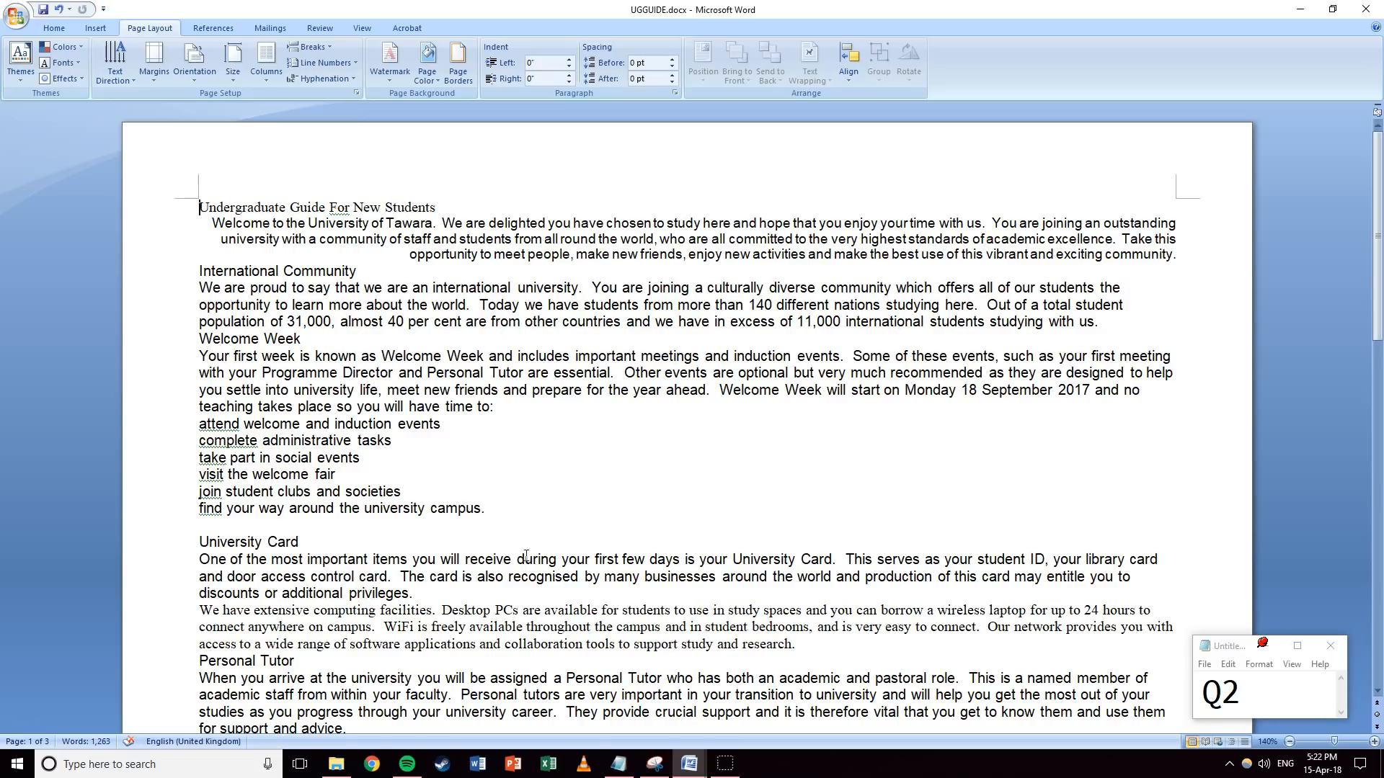
# Snip the folder window showing UGGUIDE.docx selected as a DOCX File.
pyautogui.click(337, 764)
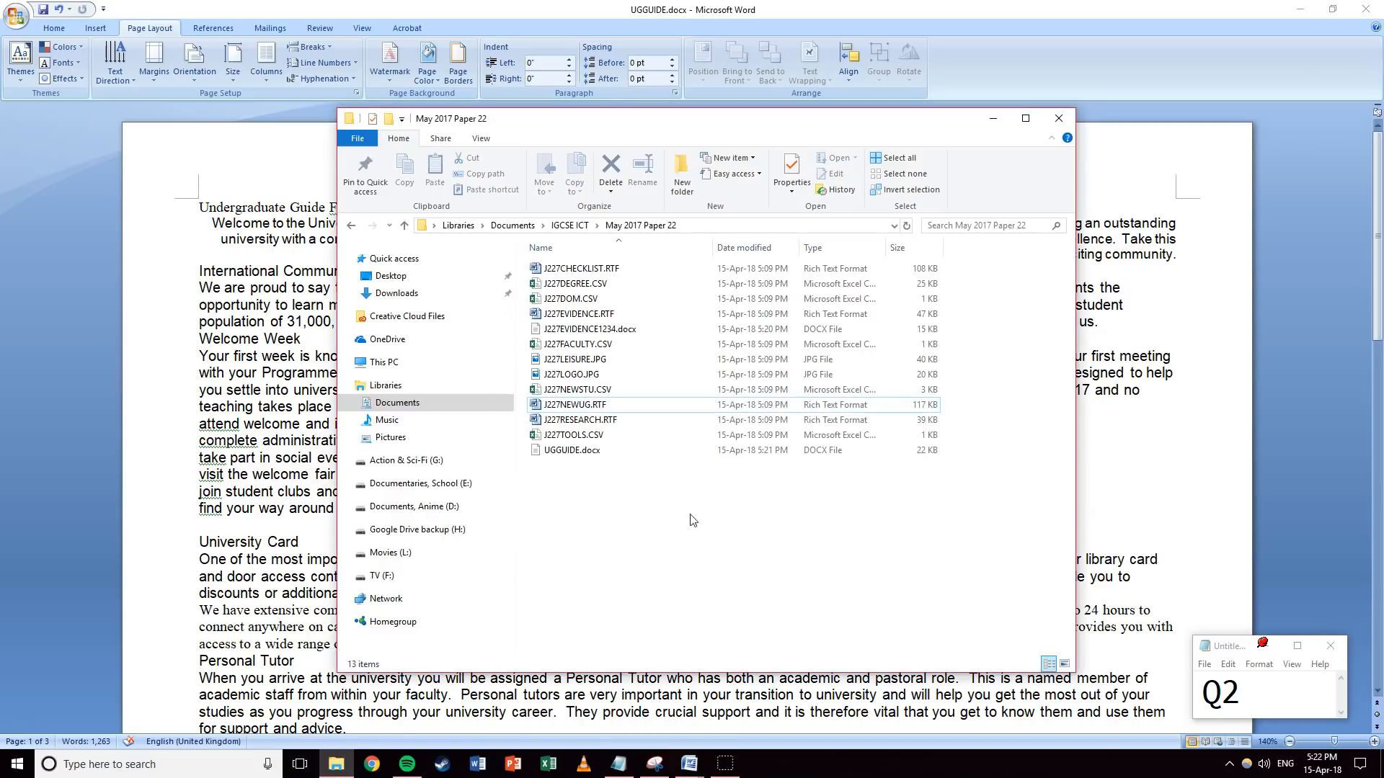
pyautogui.click(553, 454)
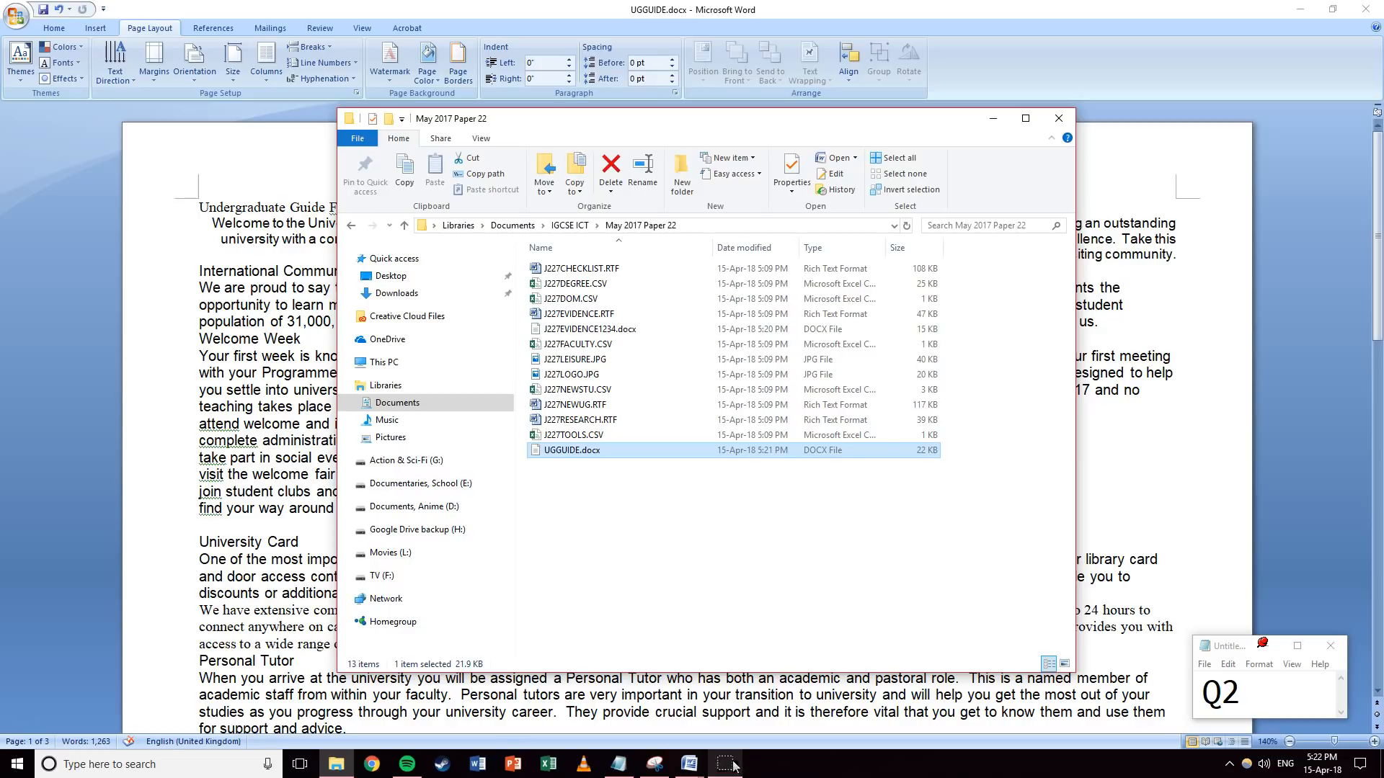
pyautogui.click(661, 768)
pyautogui.click(614, 174)
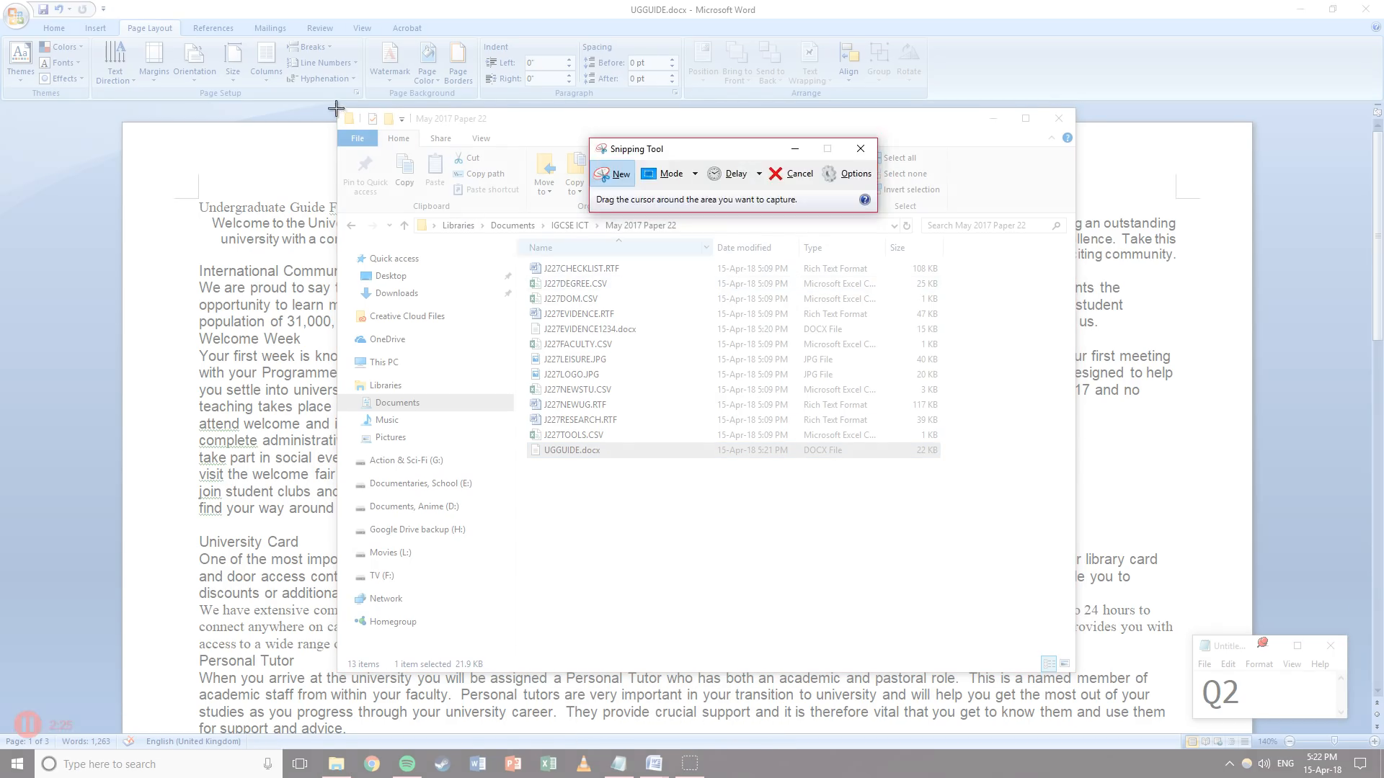
pyautogui.moveTo(334, 105); pyautogui.dragTo(951, 469)
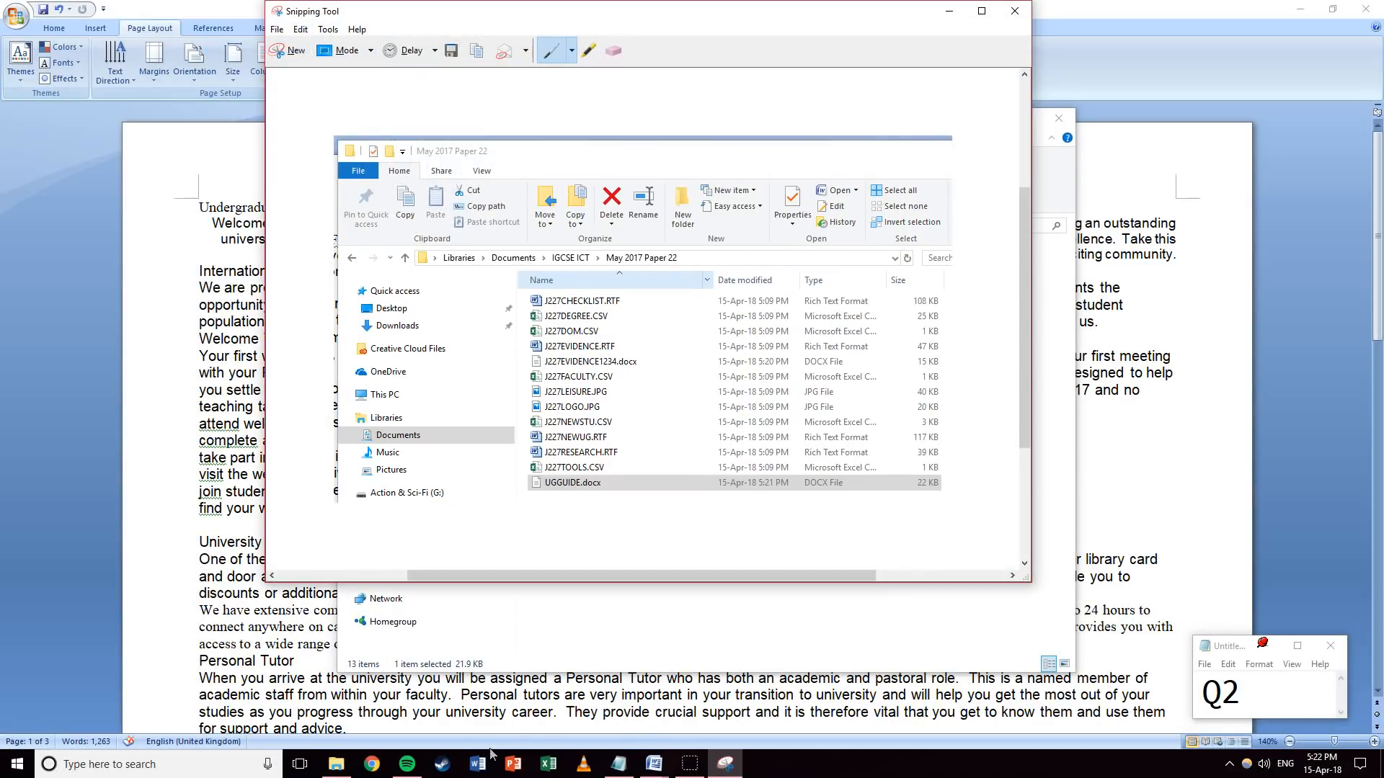
pyautogui.click(649, 762)
# Paste the folder screenshot under Step 2 in J227EVIDENCE1234.docx, then minimise it.
pyautogui.click(575, 703)
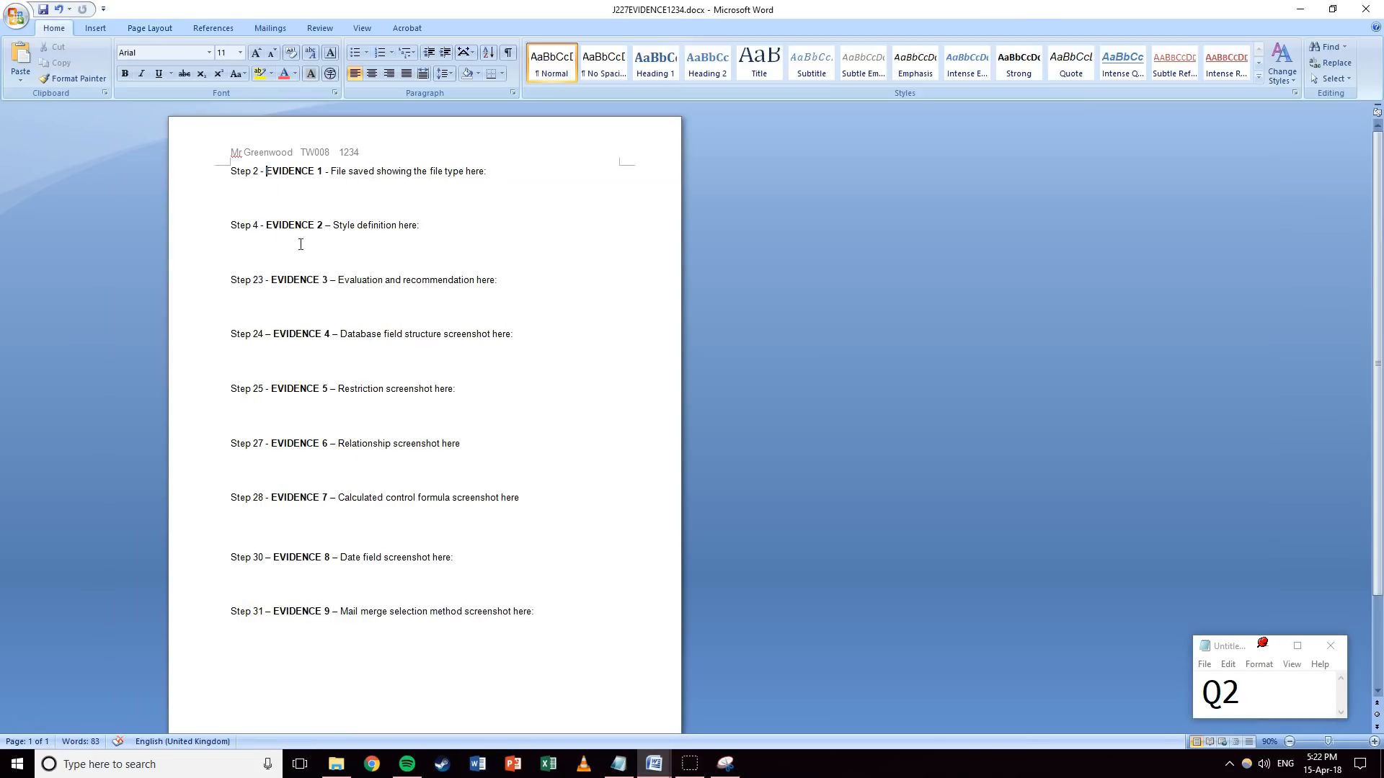
pyautogui.rightClick(274, 196)
pyautogui.click(308, 229)
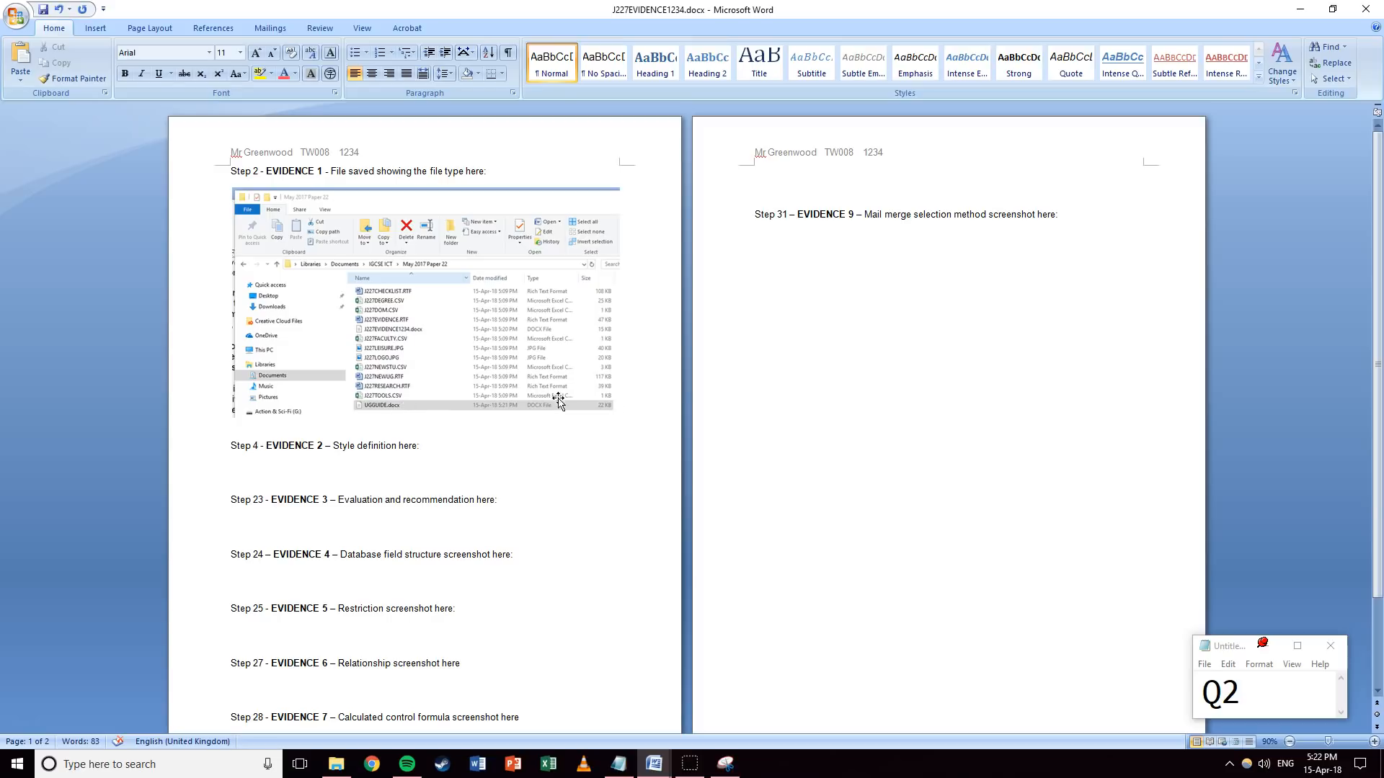
pyautogui.click(1301, 12)
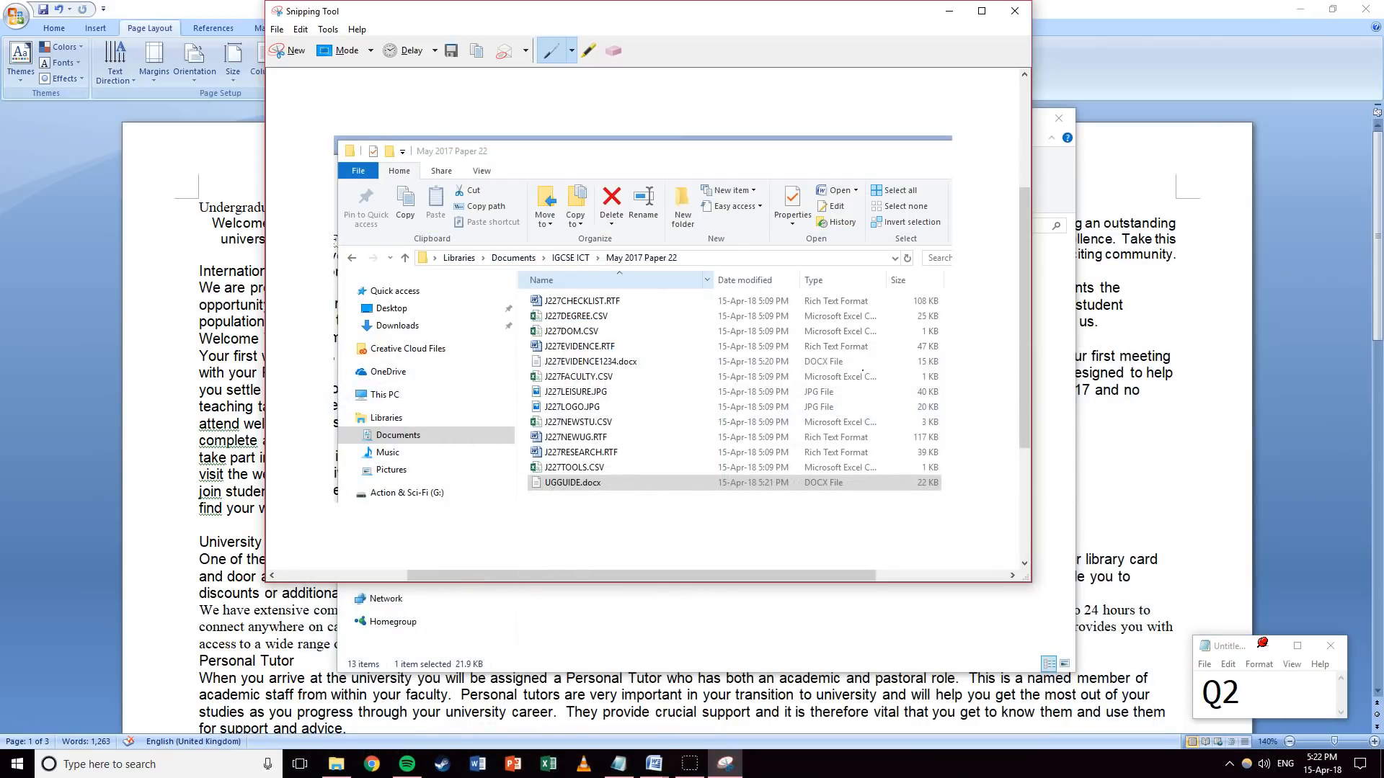
# Review UGGUIDE.docx's file properties in File Explorer and close them.
pyautogui.click(949, 11)
pyautogui.rightClick(571, 451)
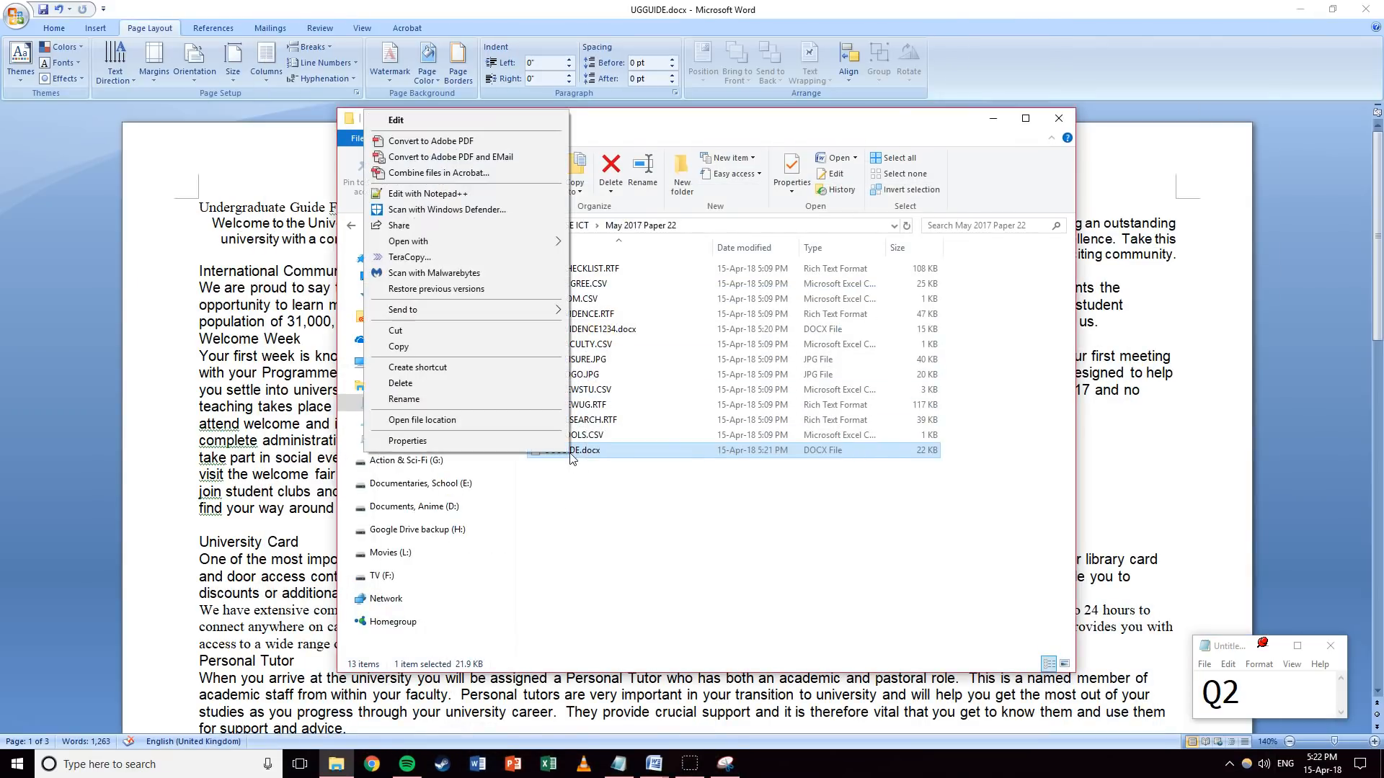
pyautogui.click(537, 444)
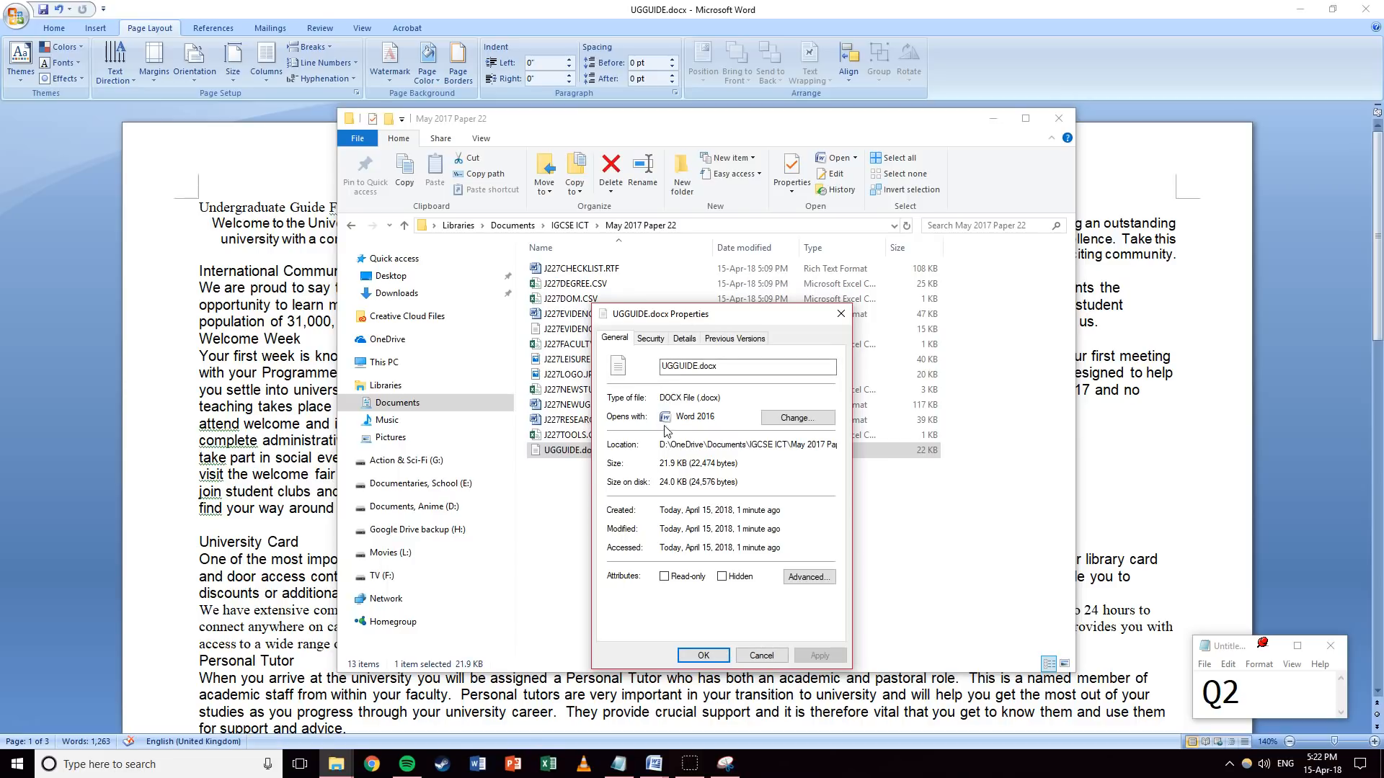
pyautogui.click(703, 656)
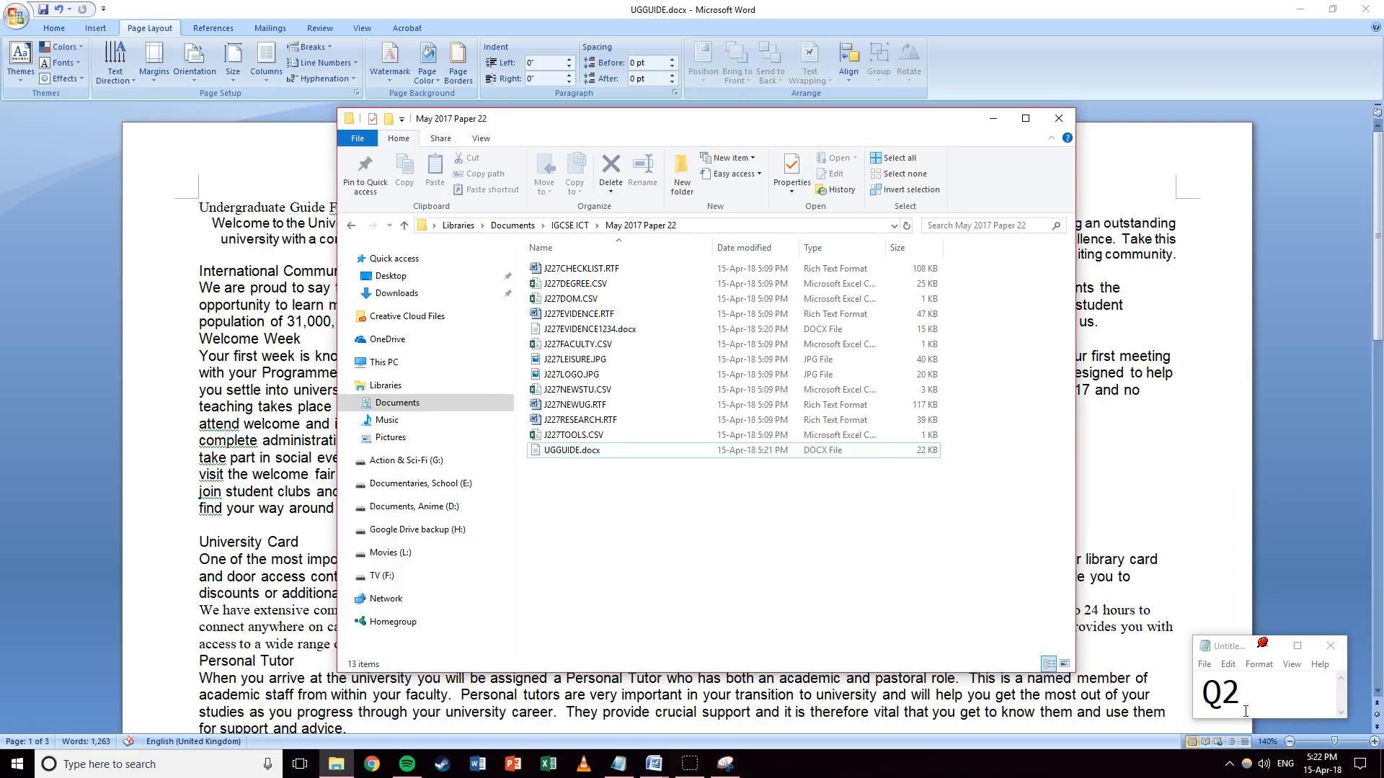
pyautogui.moveTo(1246, 704); pyautogui.dragTo(1228, 697)
# Insert a Plain Number page number at the current position in the UGGUIDE.docx header.
pyautogui.write('3')
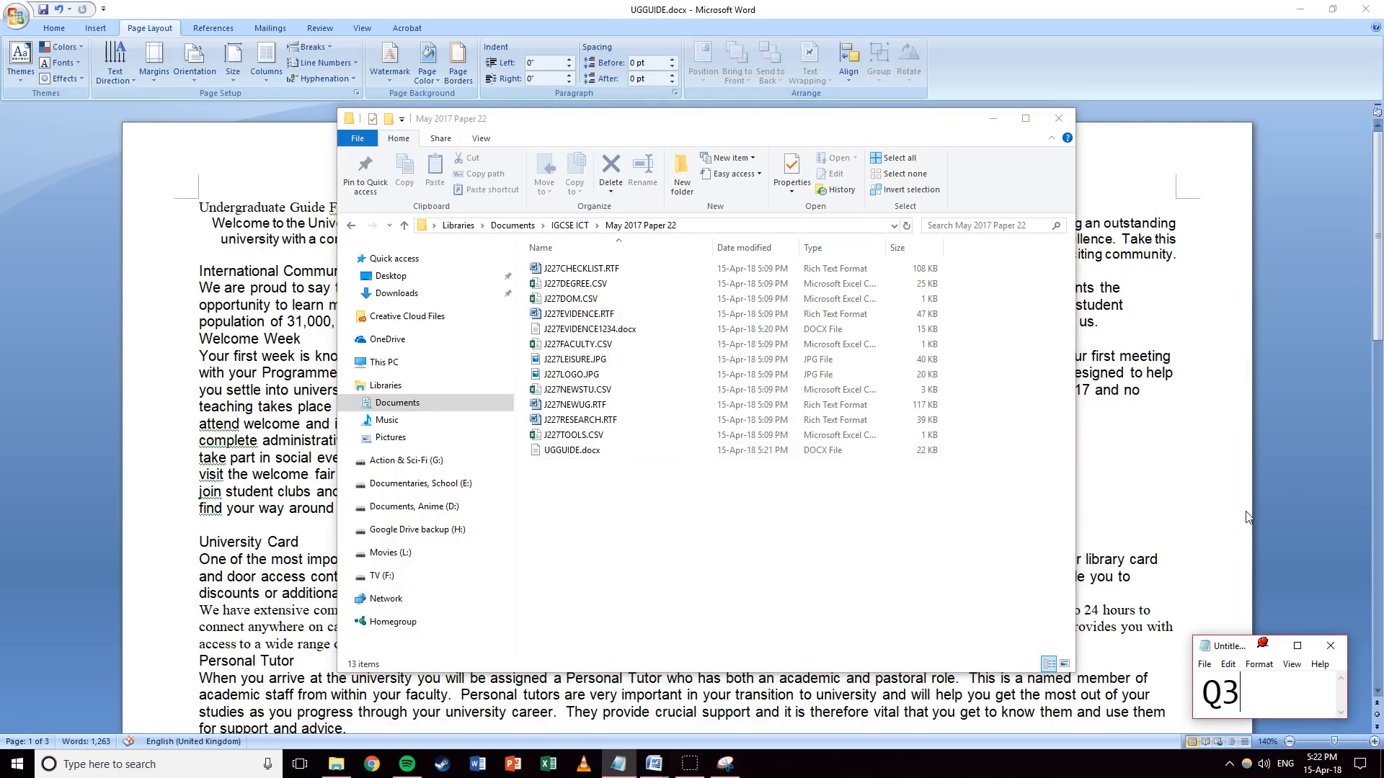
pyautogui.click(1241, 476)
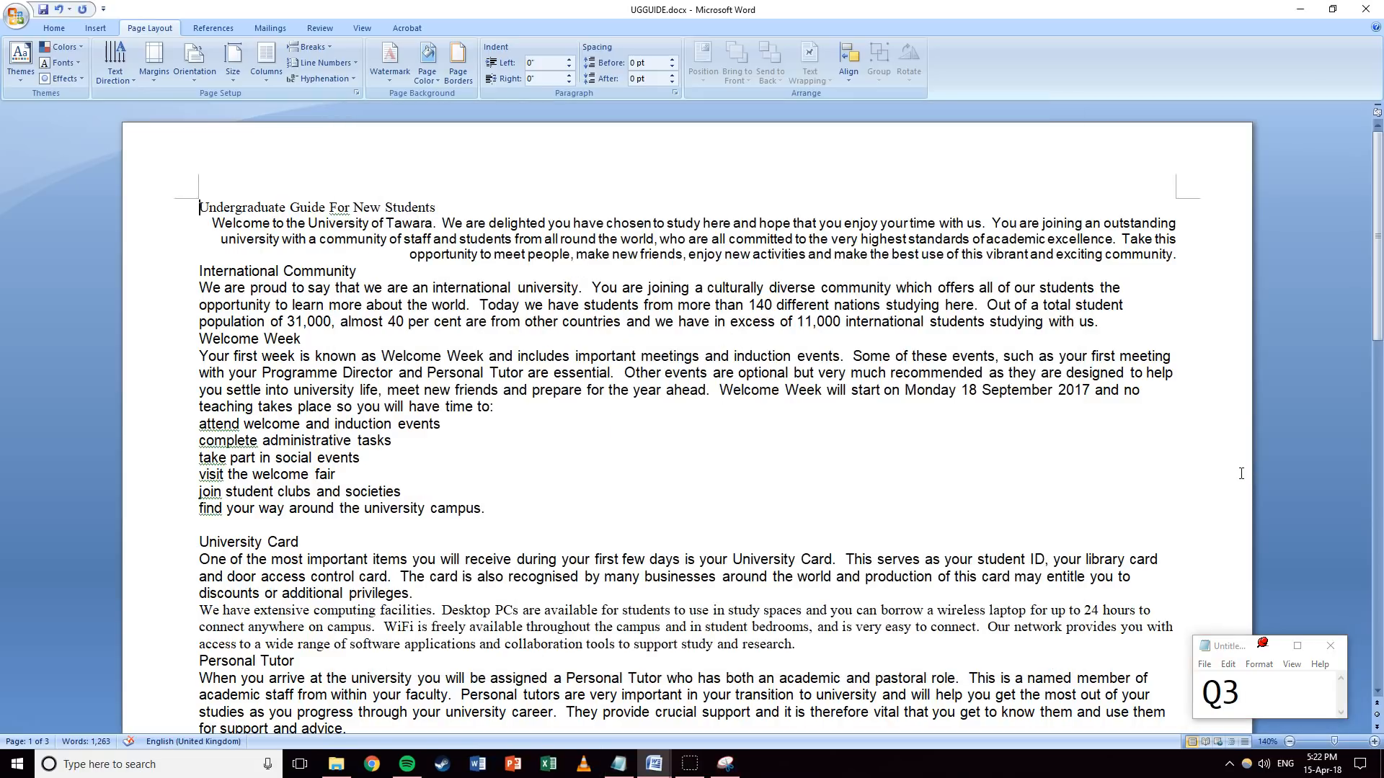
pyautogui.doubleClick(282, 163)
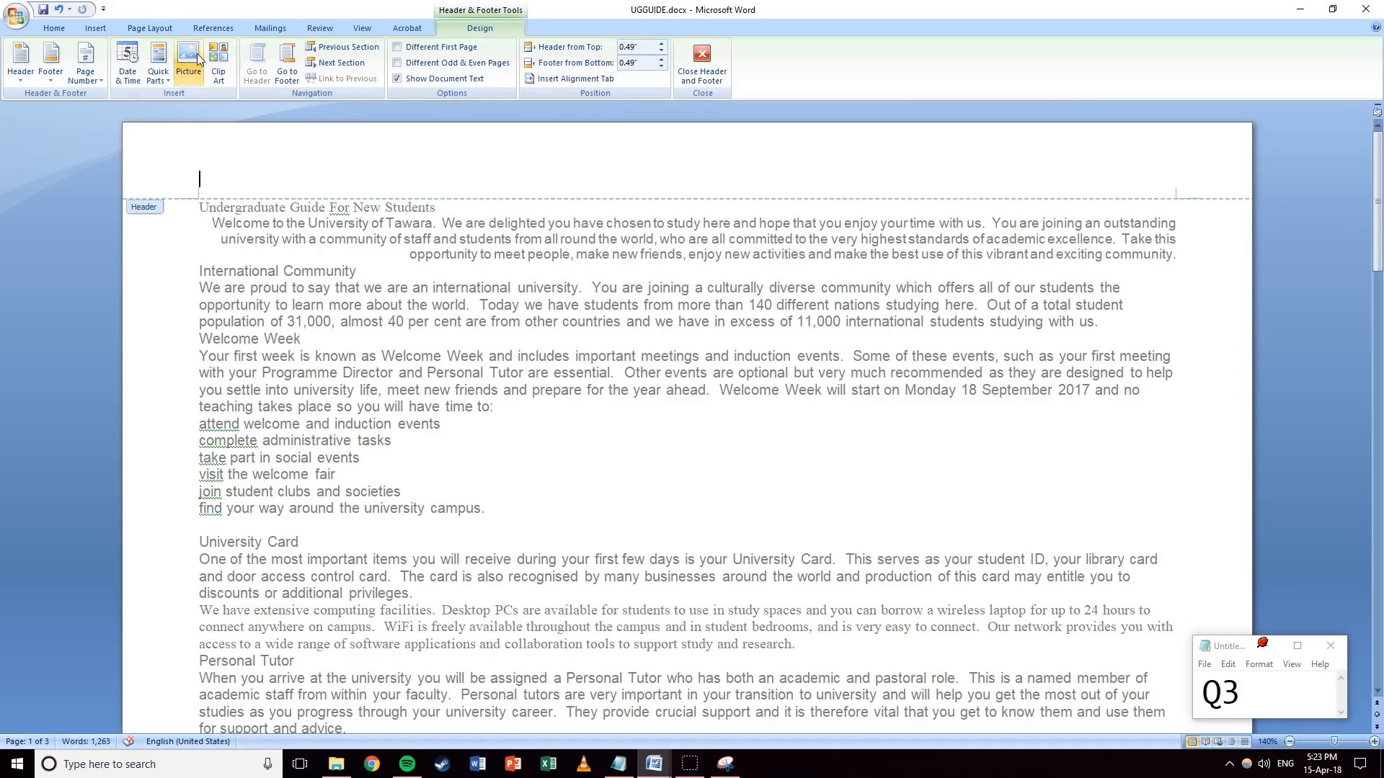
pyautogui.click(98, 29)
pyautogui.scroll(-7, 94, 72)
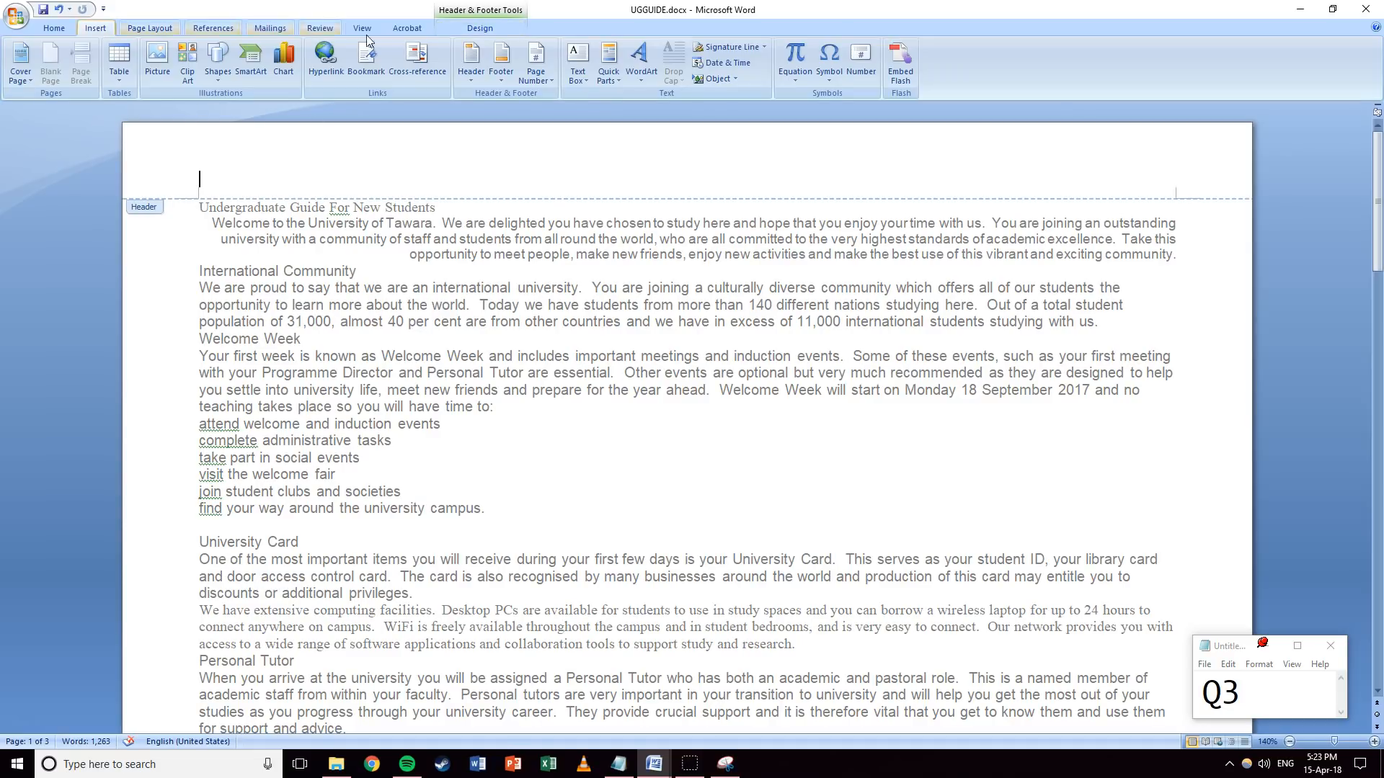
pyautogui.click(88, 80)
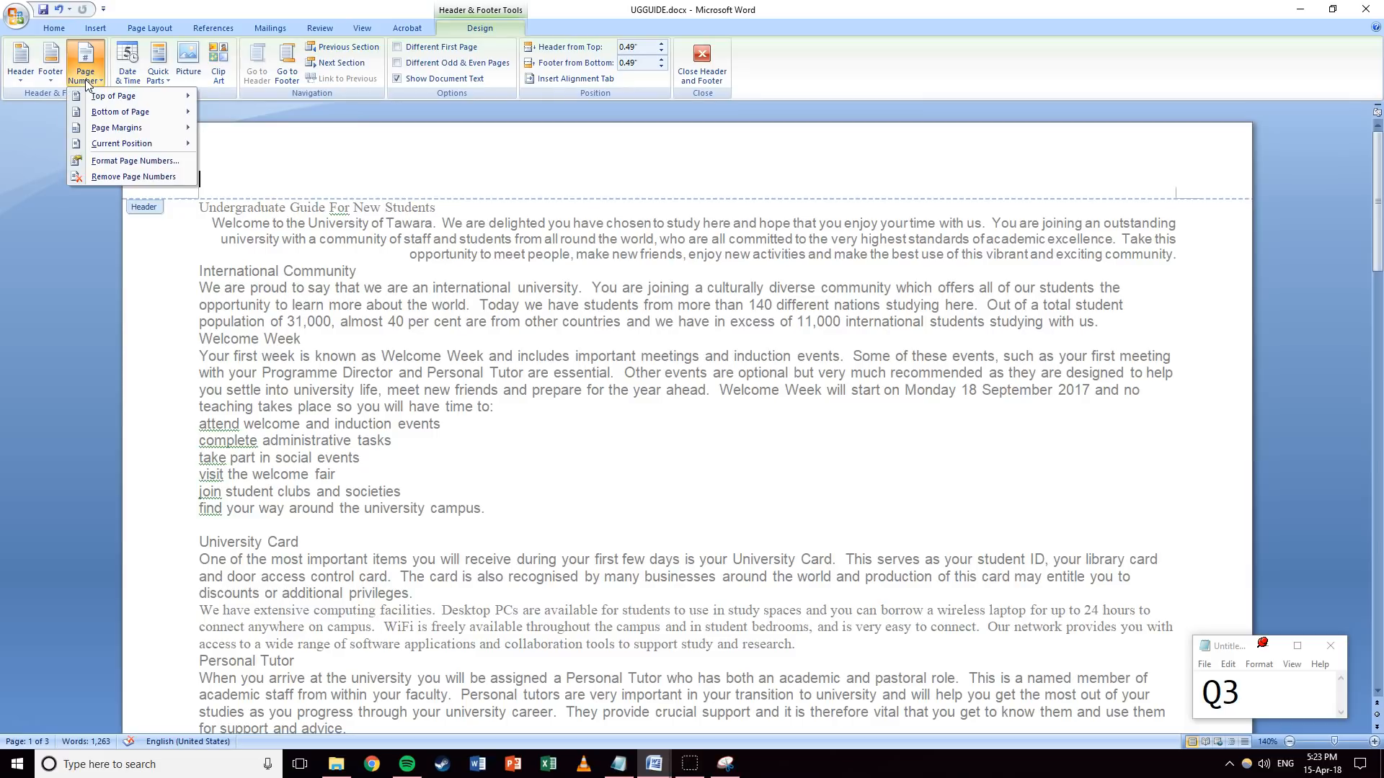
pyautogui.moveTo(112, 144)
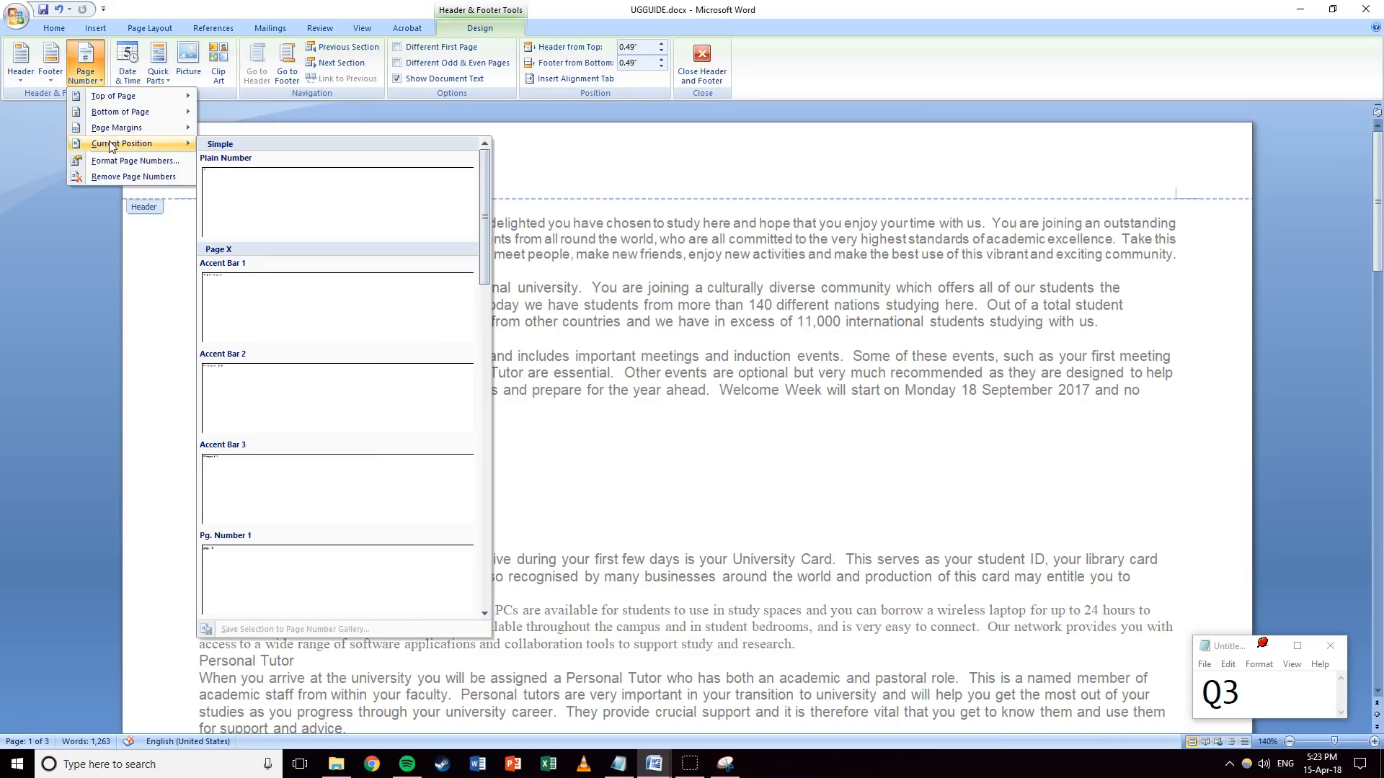
pyautogui.click(238, 194)
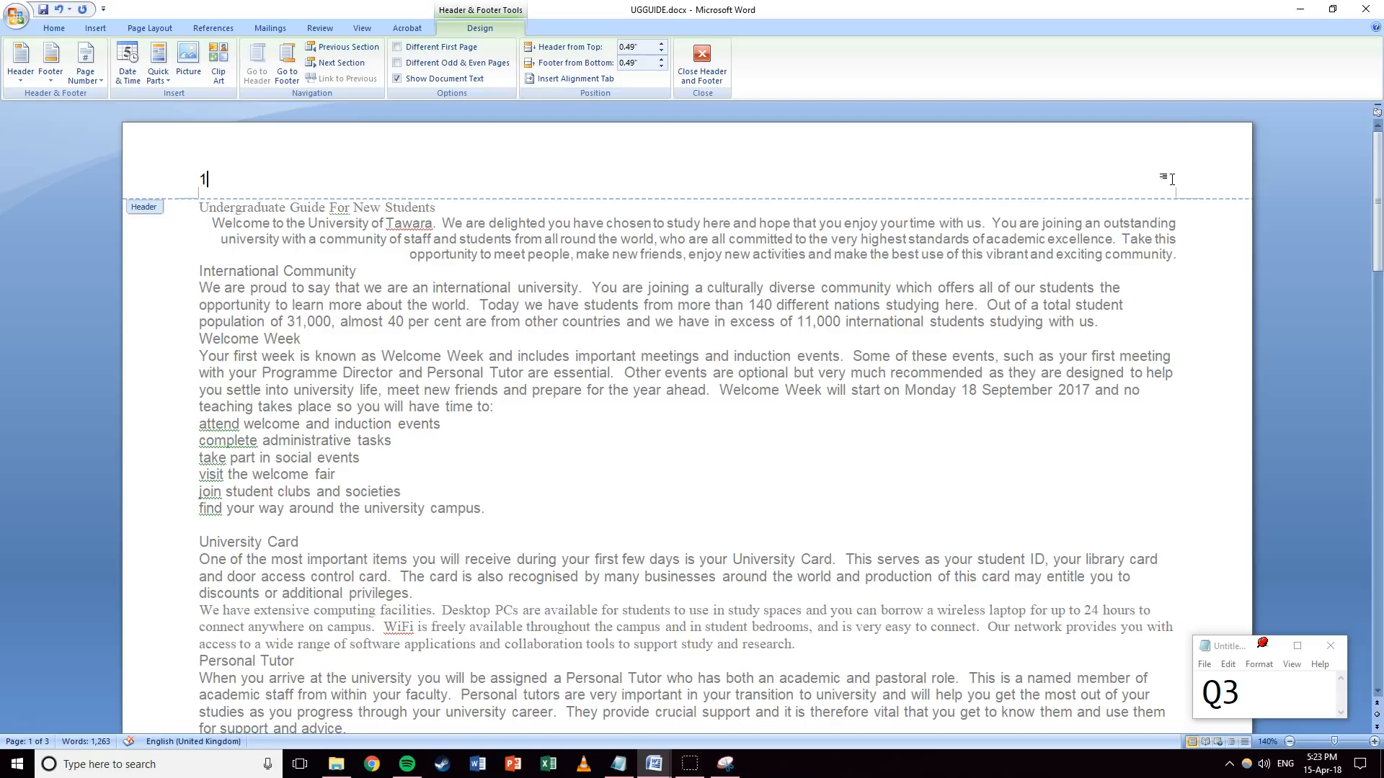
# Show the rulers and place the insertion point at the header's right end.
pyautogui.click(362, 28)
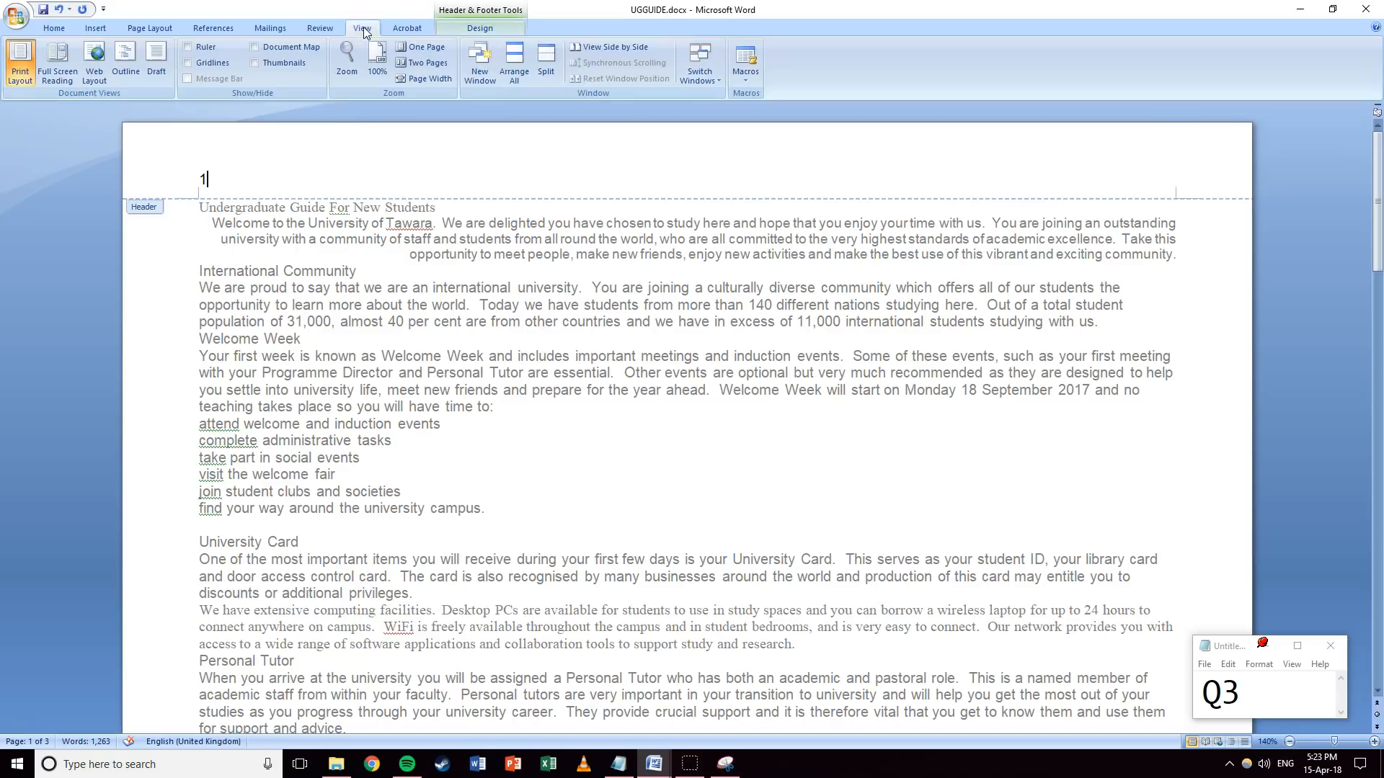
pyautogui.click(189, 47)
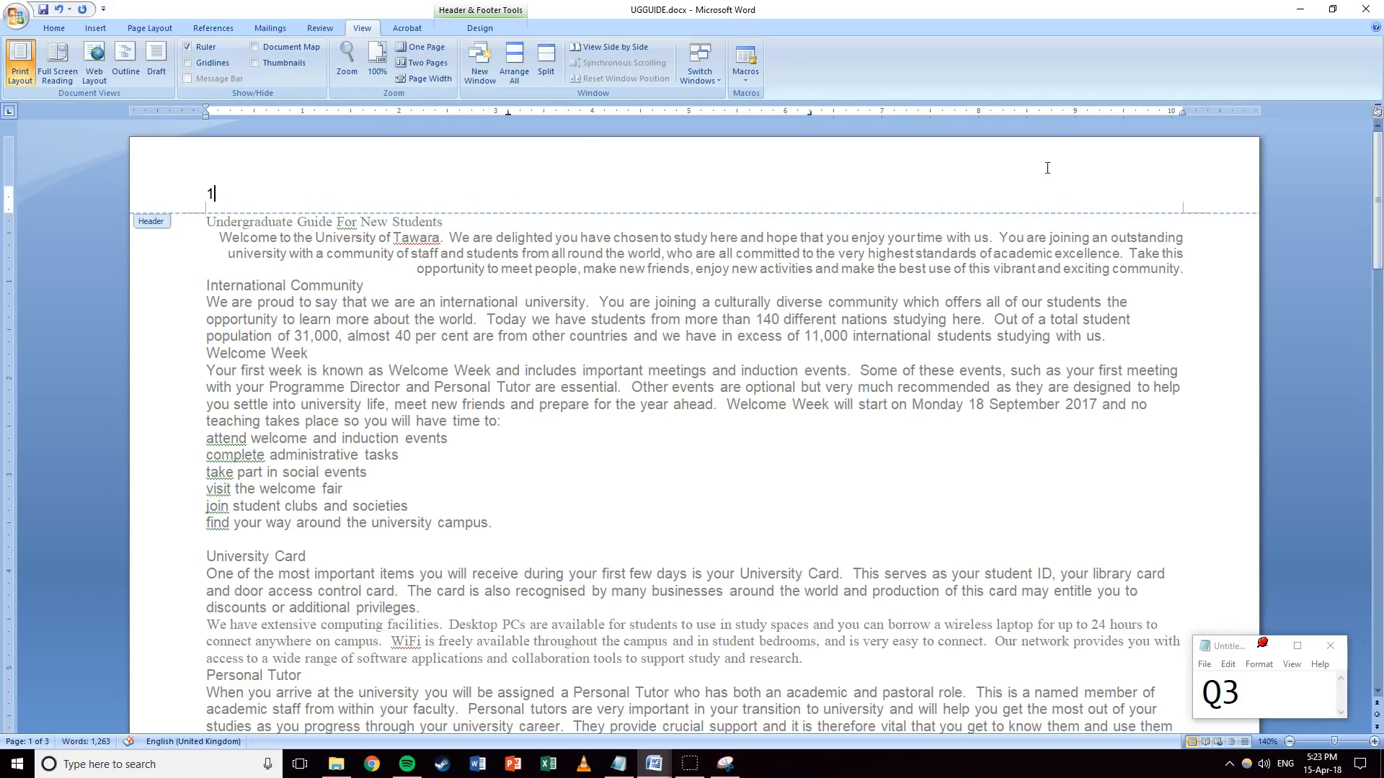
pyautogui.doubleClick(1182, 194)
# Insert a FileName field with full path into the header's right side.
pyautogui.click(108, 30)
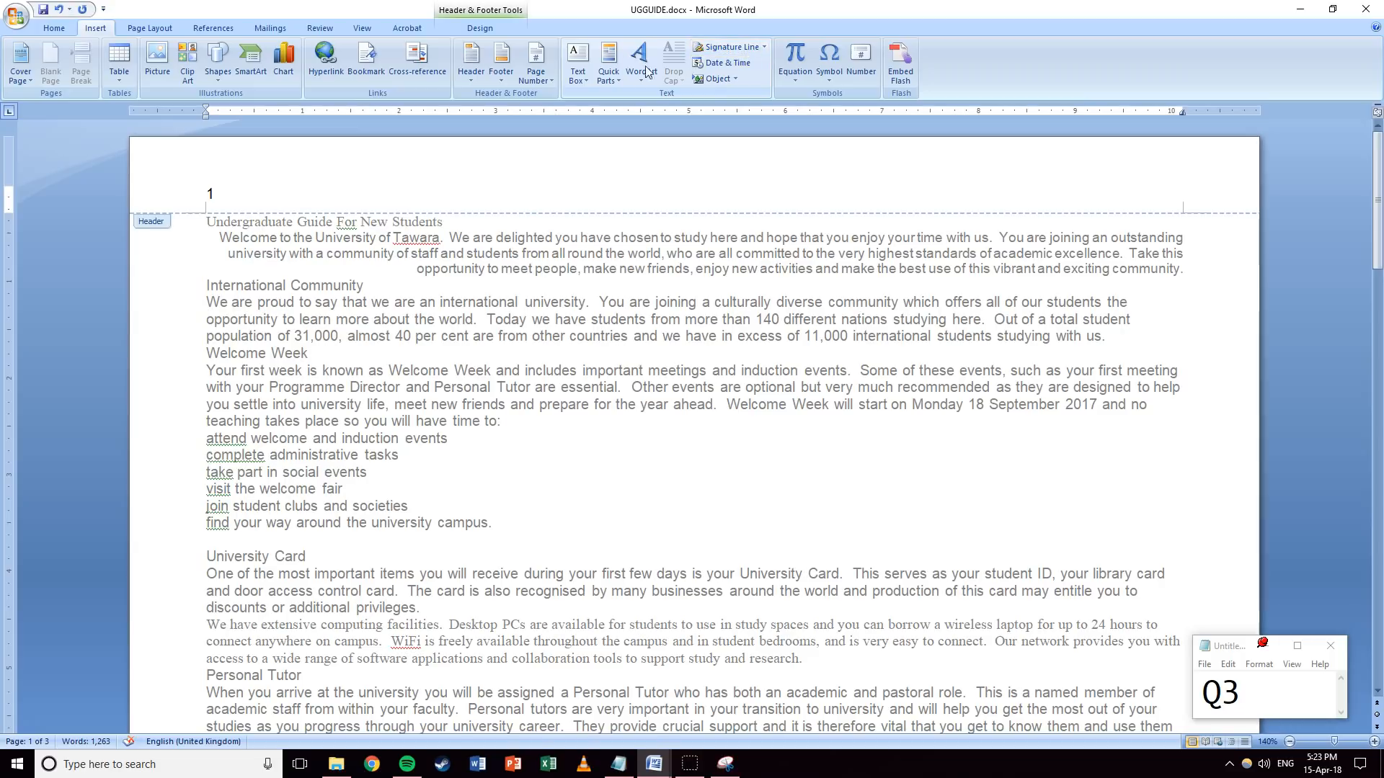
pyautogui.click(735, 82)
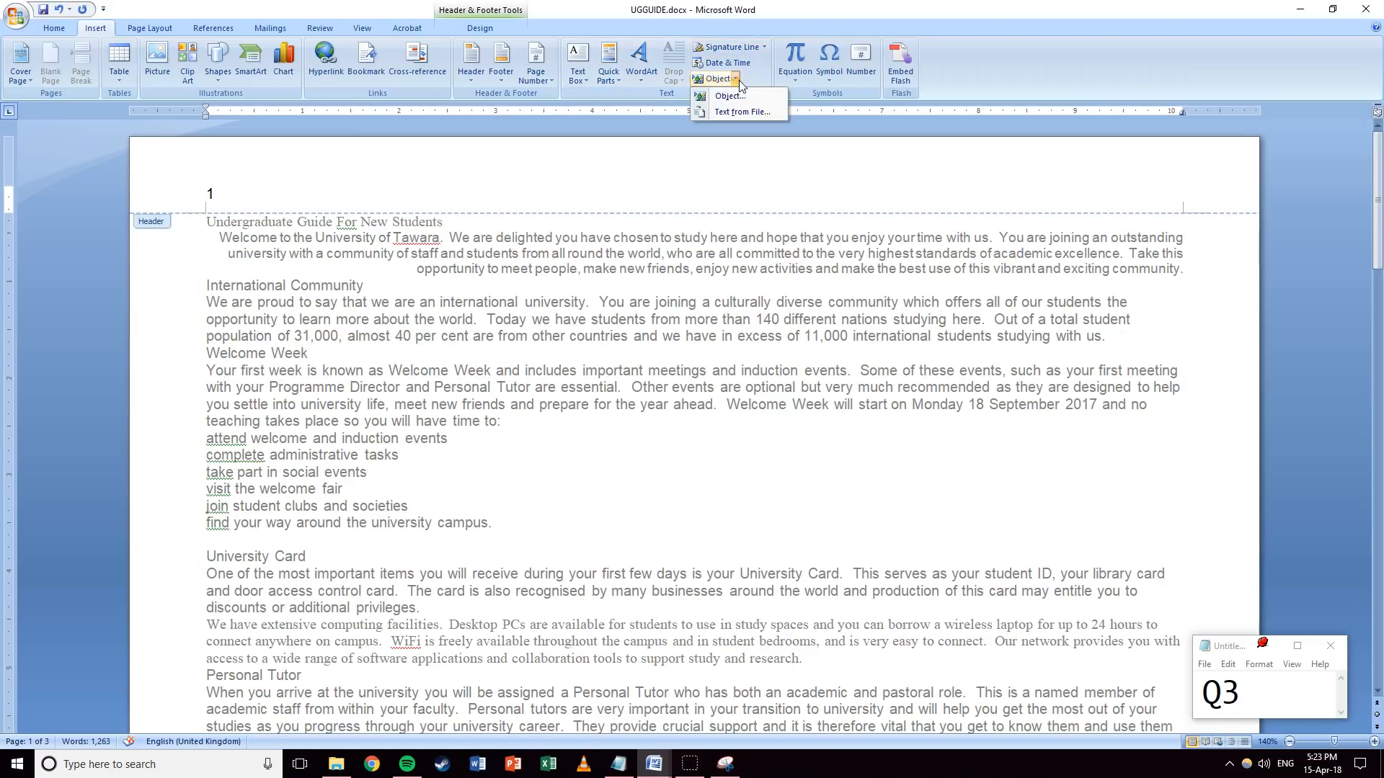
pyautogui.click(736, 79)
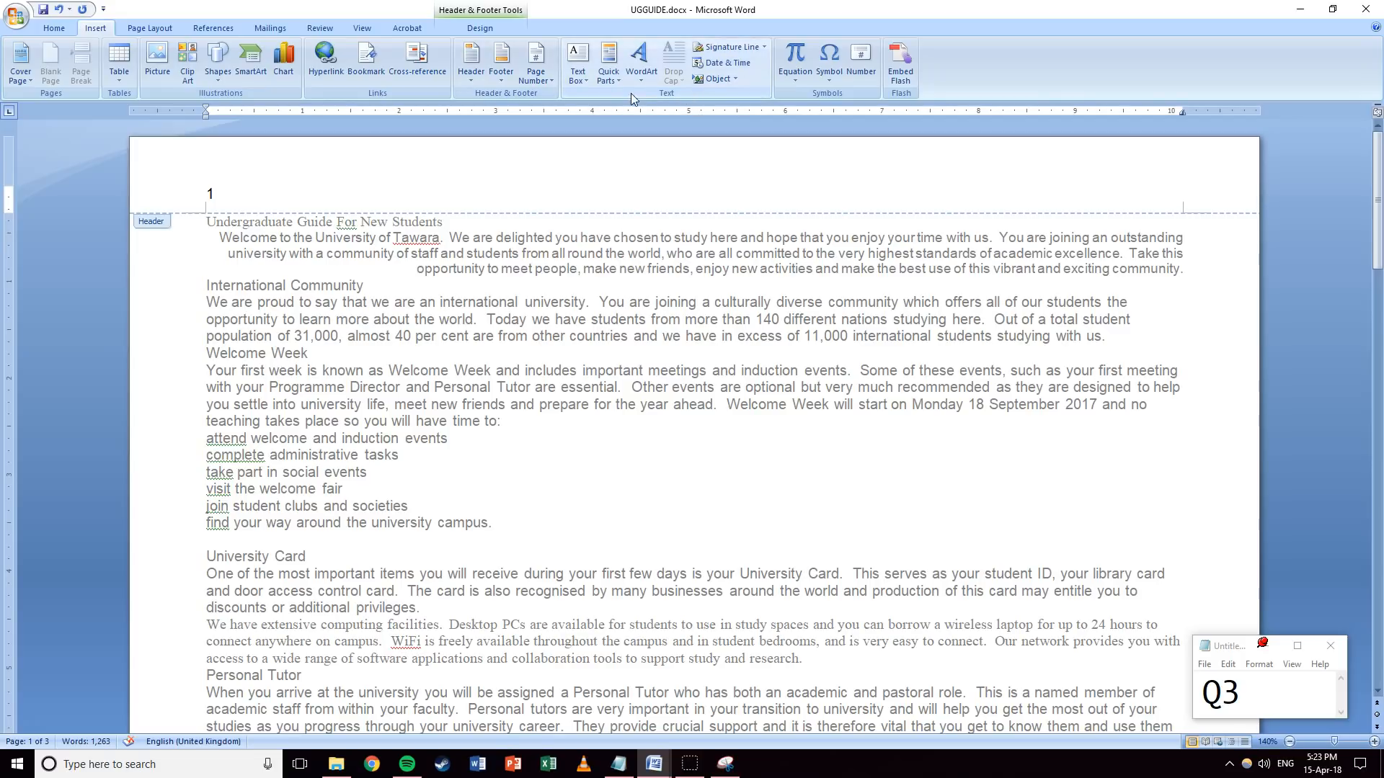
pyautogui.click(608, 75)
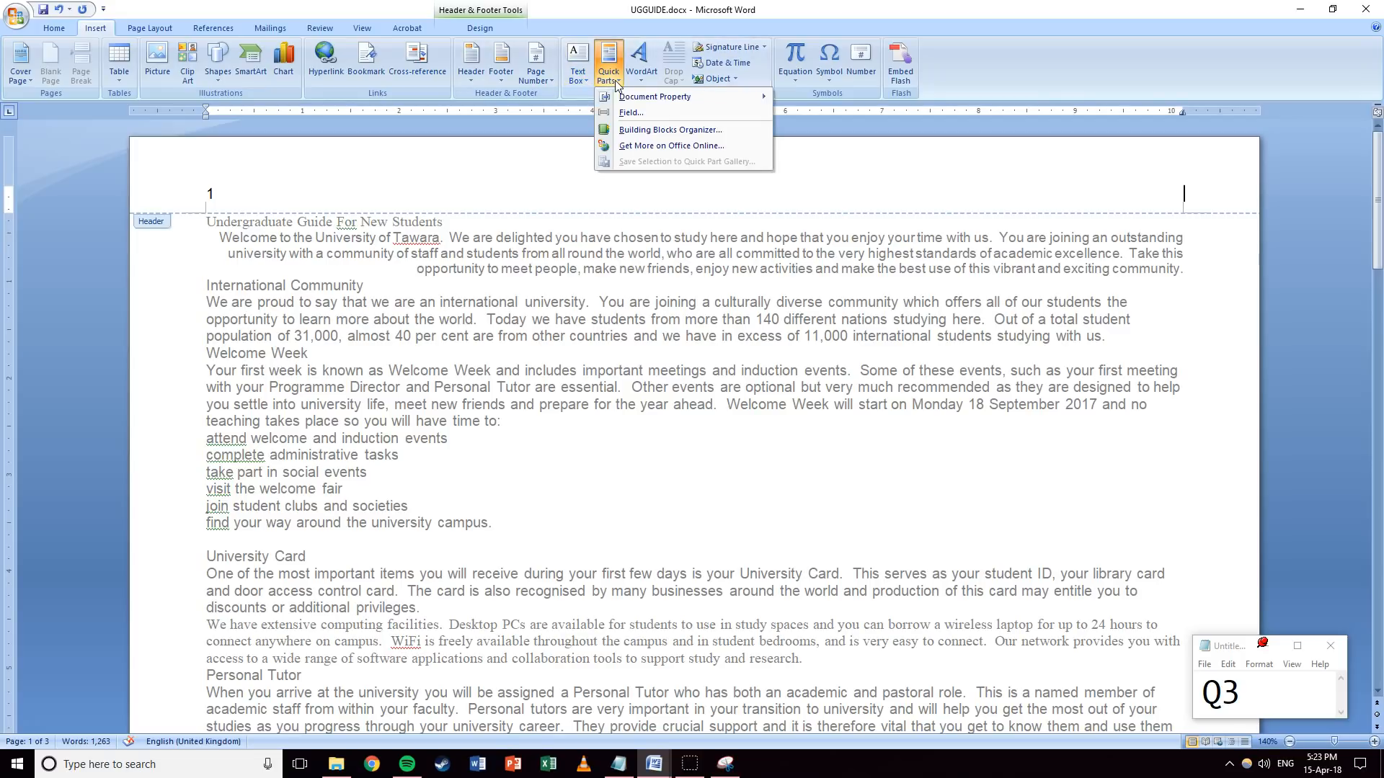
pyautogui.click(621, 114)
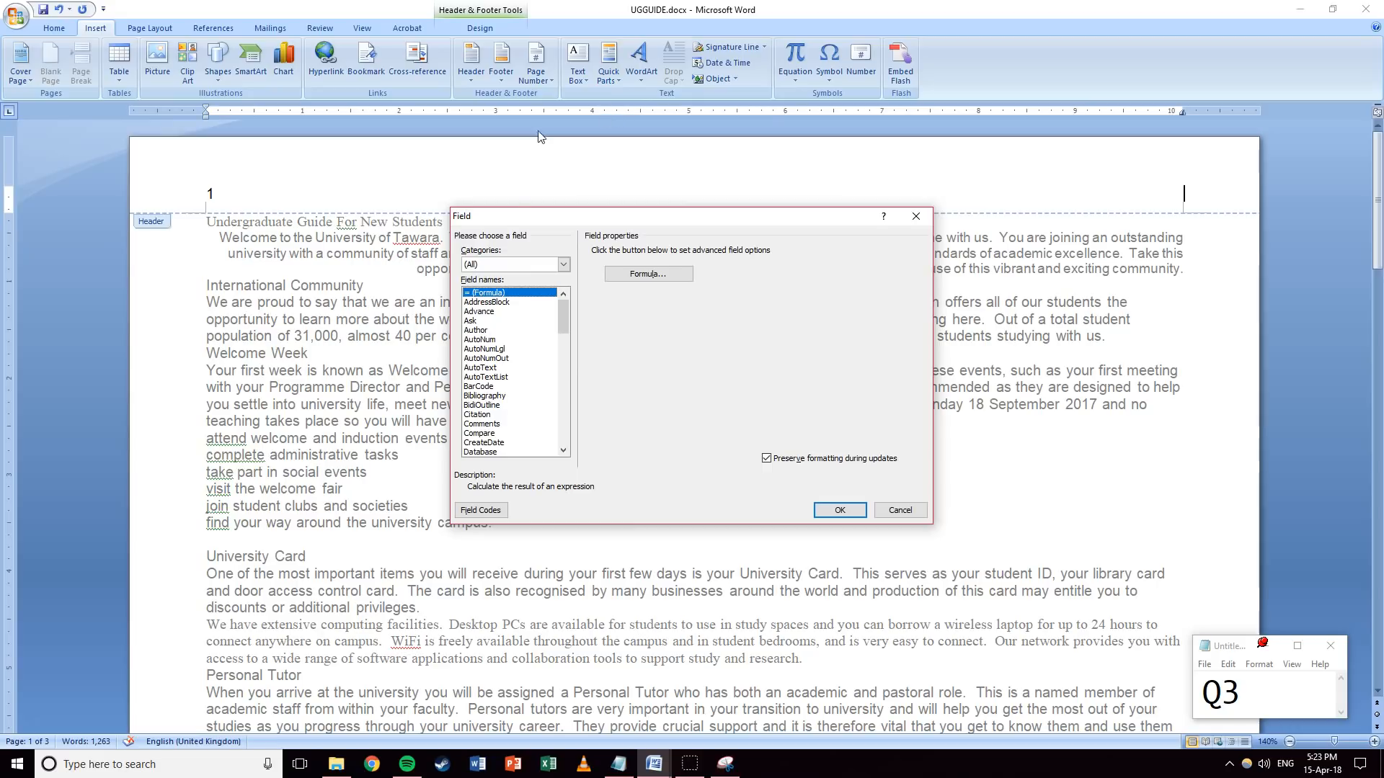
pyautogui.moveTo(565, 320); pyautogui.dragTo(560, 358)
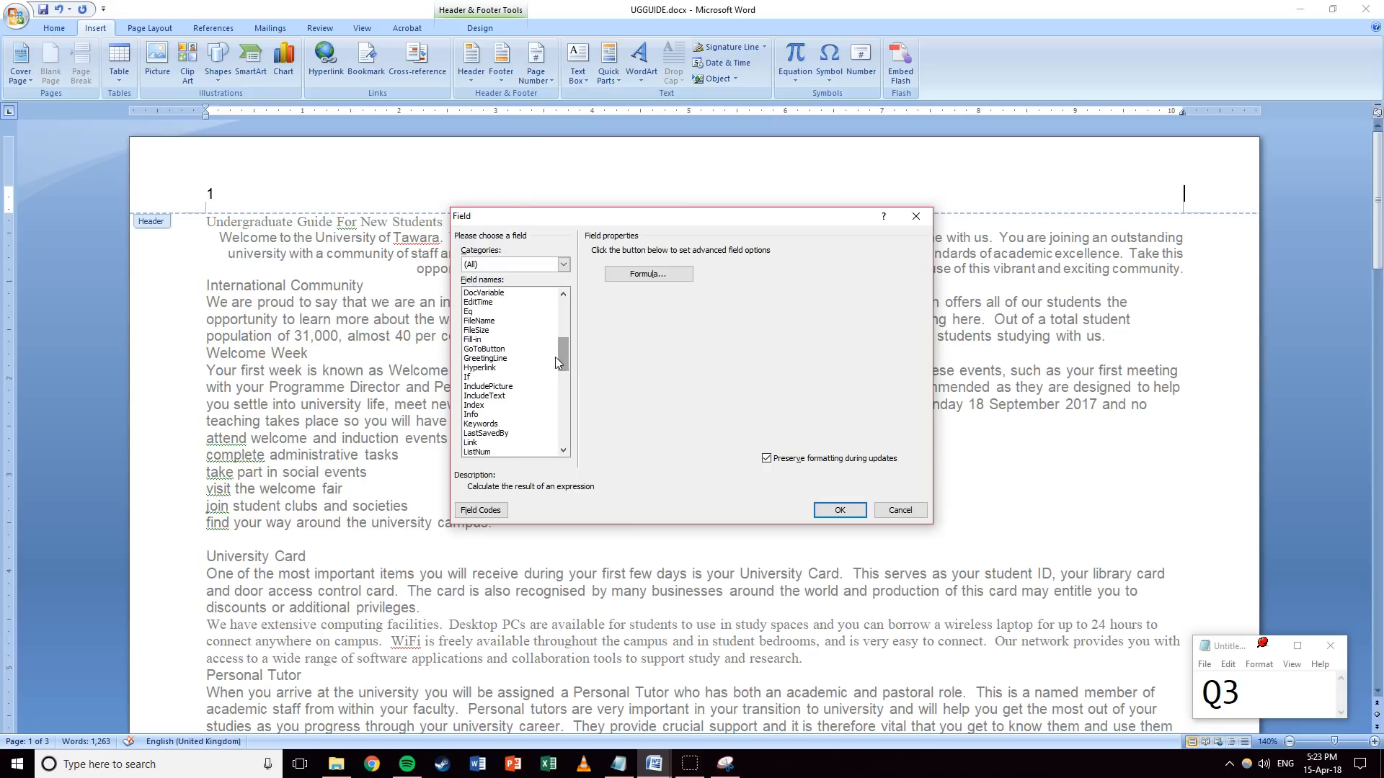
pyautogui.click(506, 321)
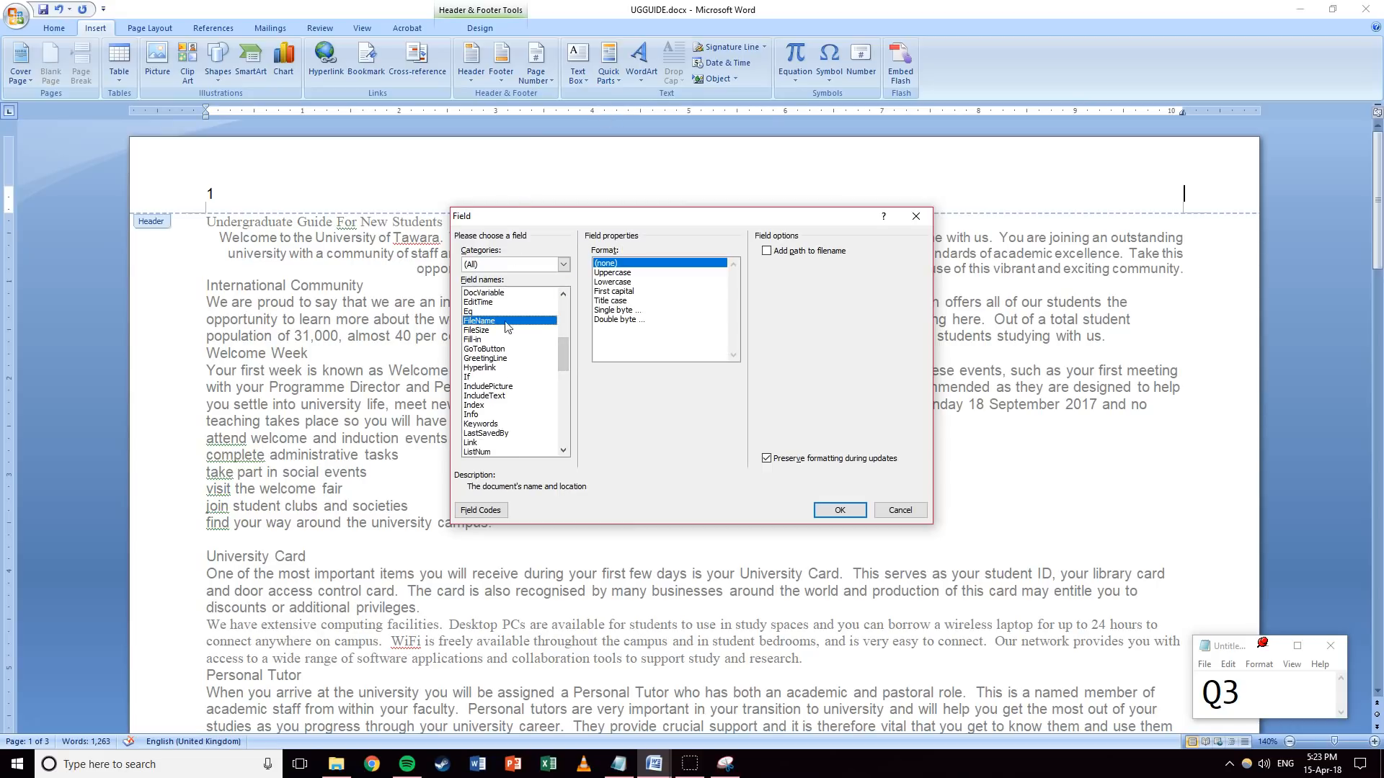
pyautogui.click(767, 251)
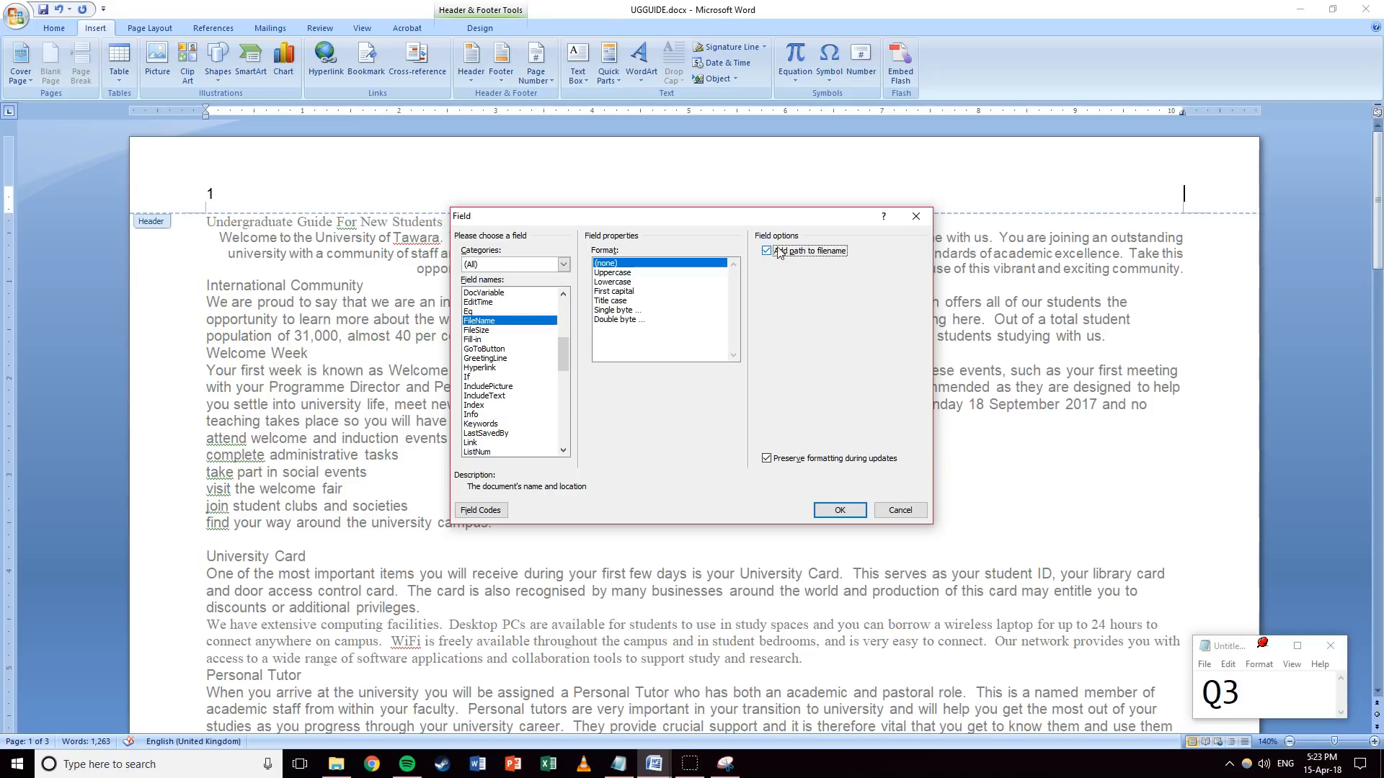
pyautogui.click(836, 512)
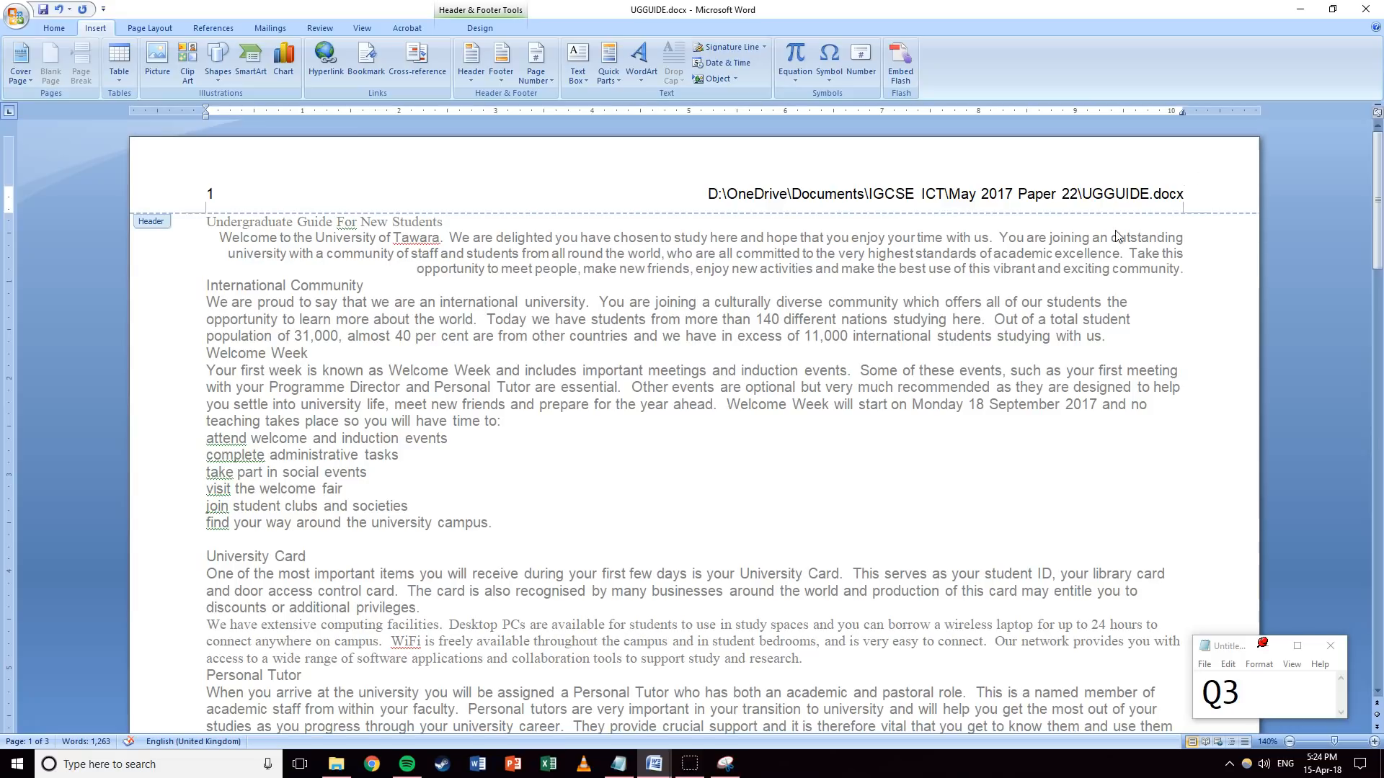
# Type the candidate's name, centre number and candidate number into the page 1 footer.
pyautogui.scroll(-5, 621, 353)
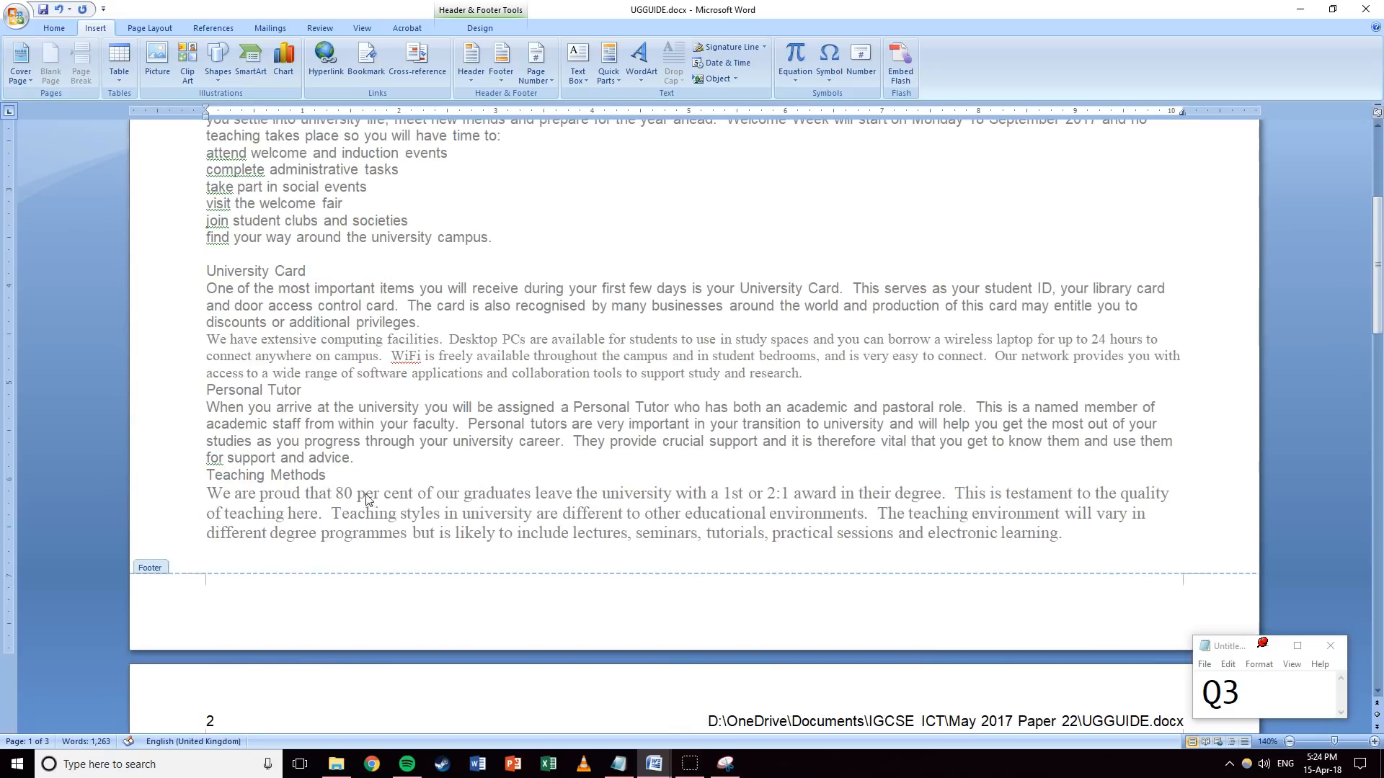
pyautogui.click(231, 596)
pyautogui.write('Mr G')
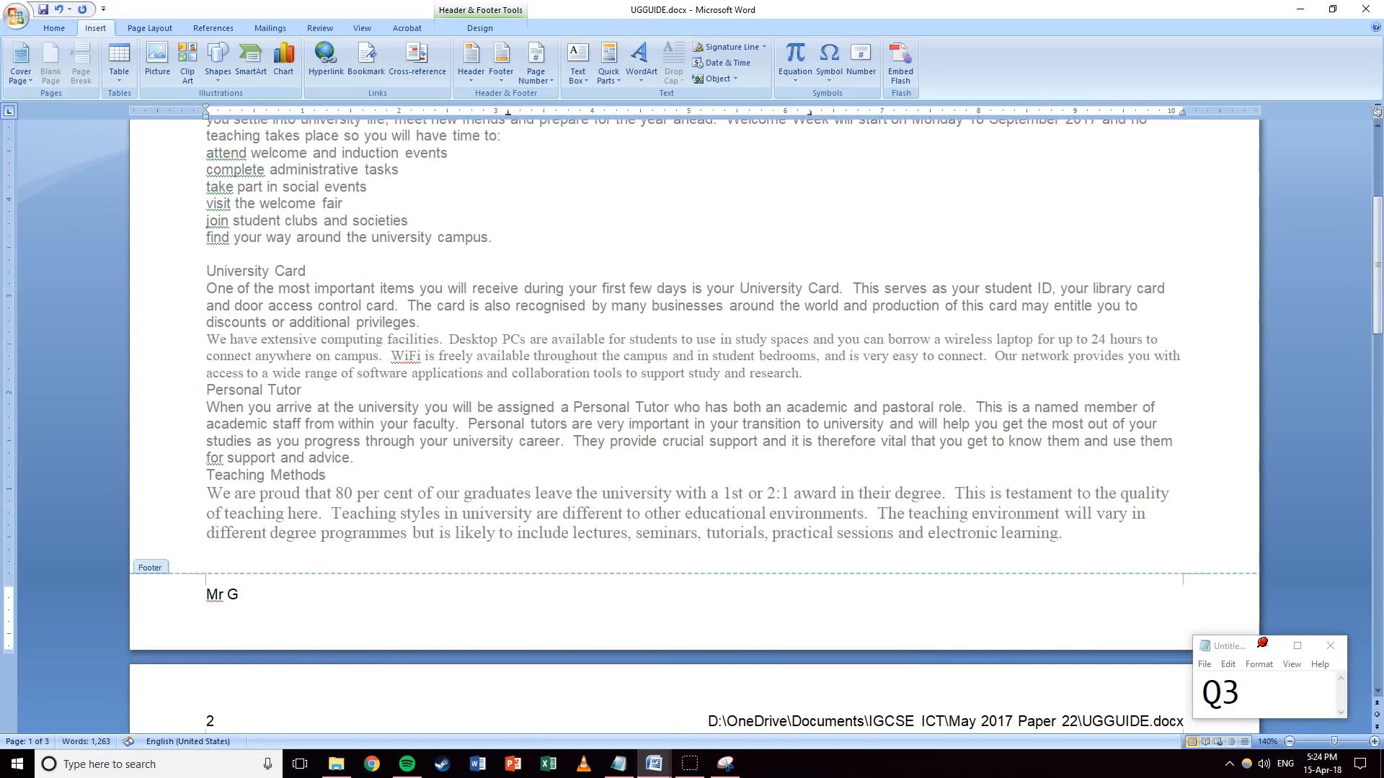
pyautogui.write('reenwood TW0')
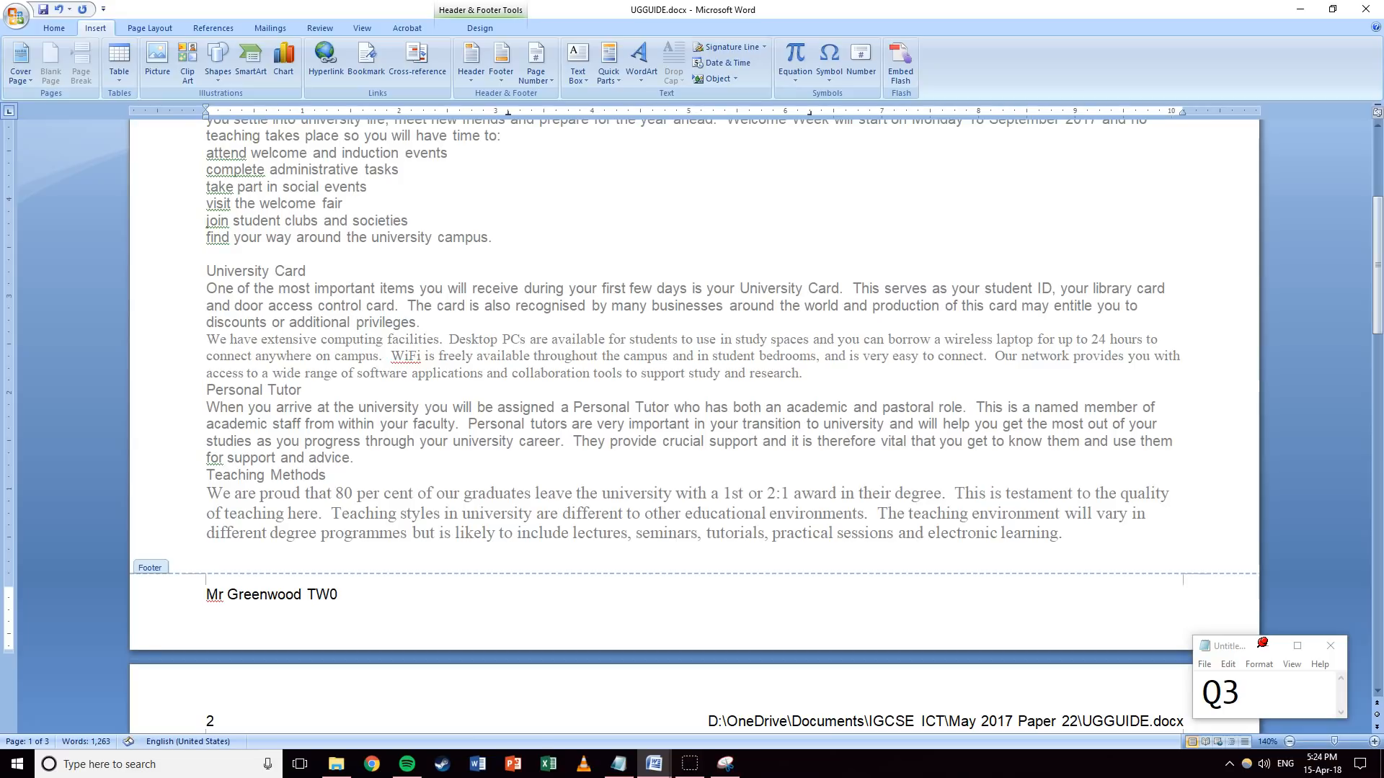
pyautogui.write('08 1234')
pyautogui.click(205, 595)
pyautogui.scroll(5, 248, 423)
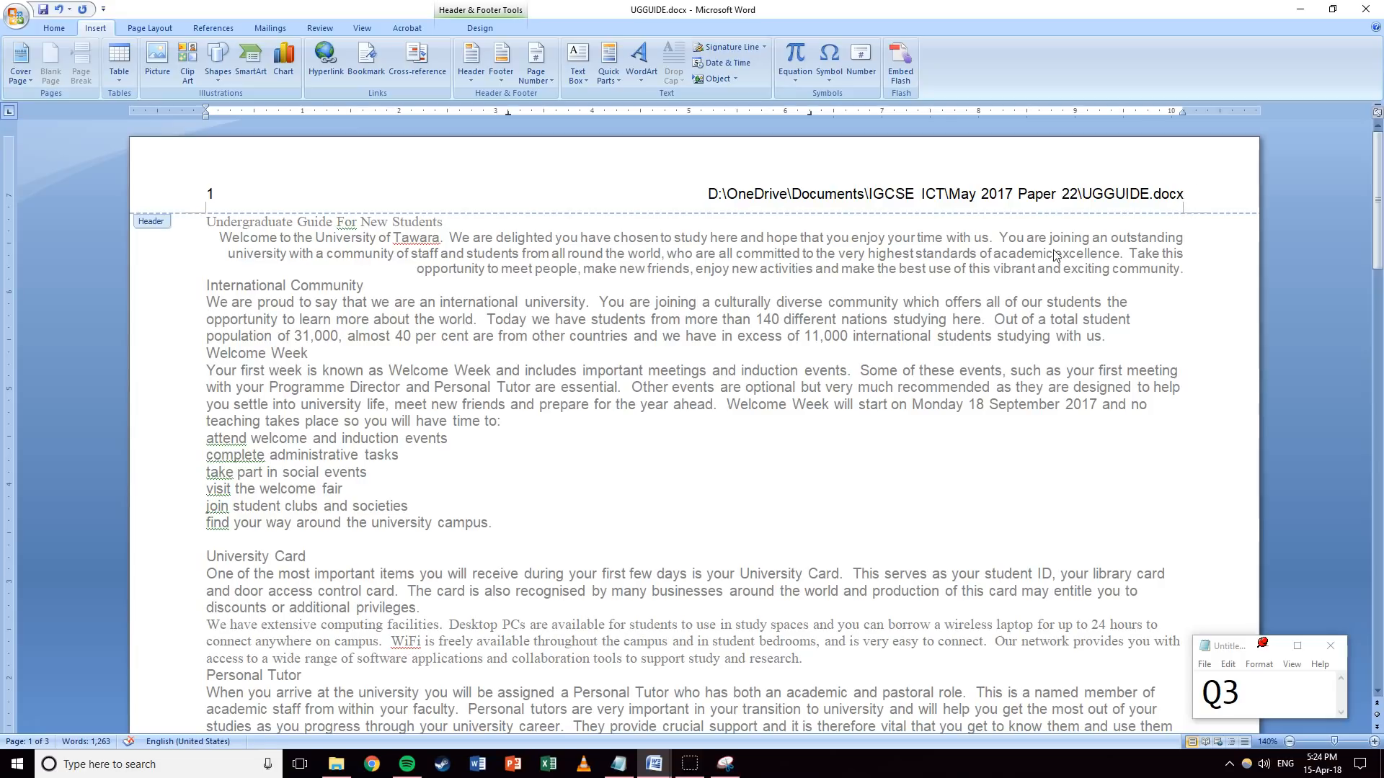
pyautogui.scroll(-3, 1054, 255)
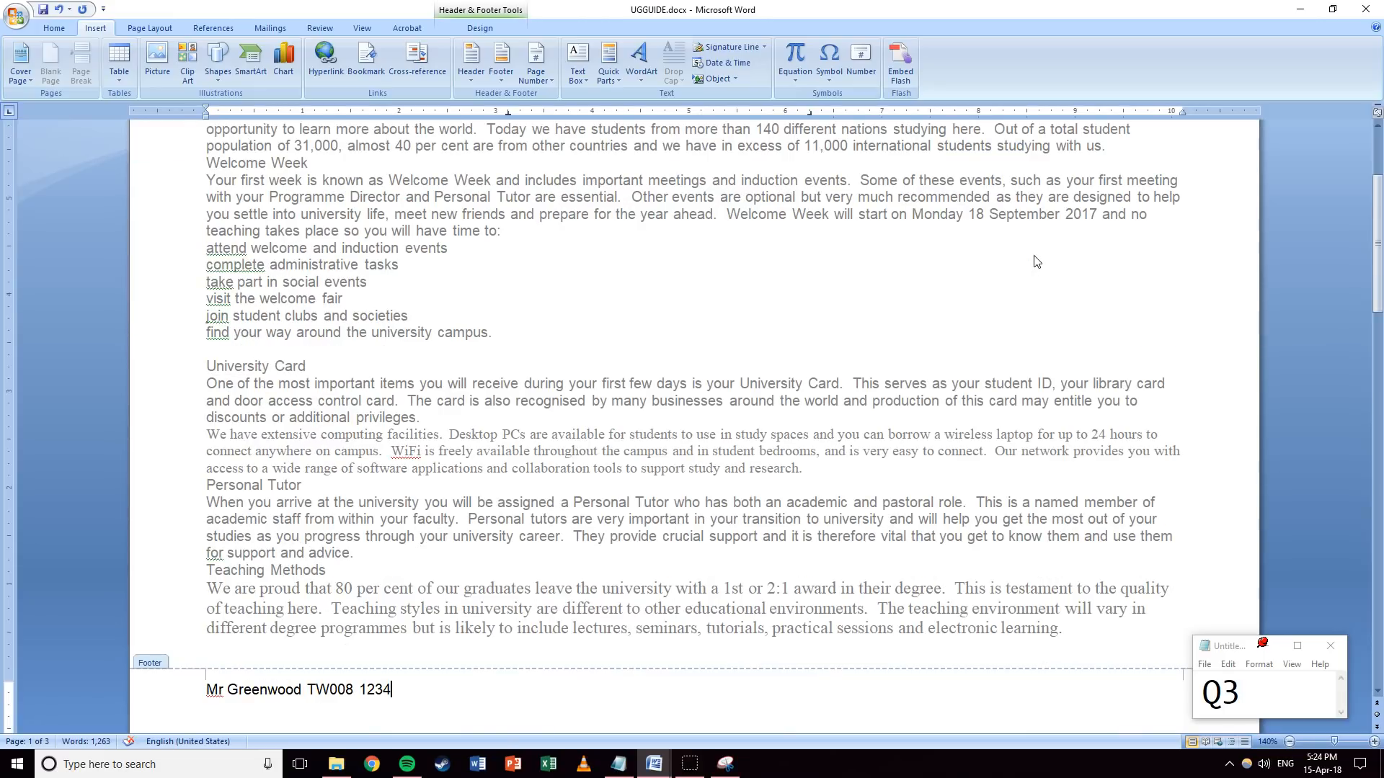
pyautogui.scroll(-20, 507, 281)
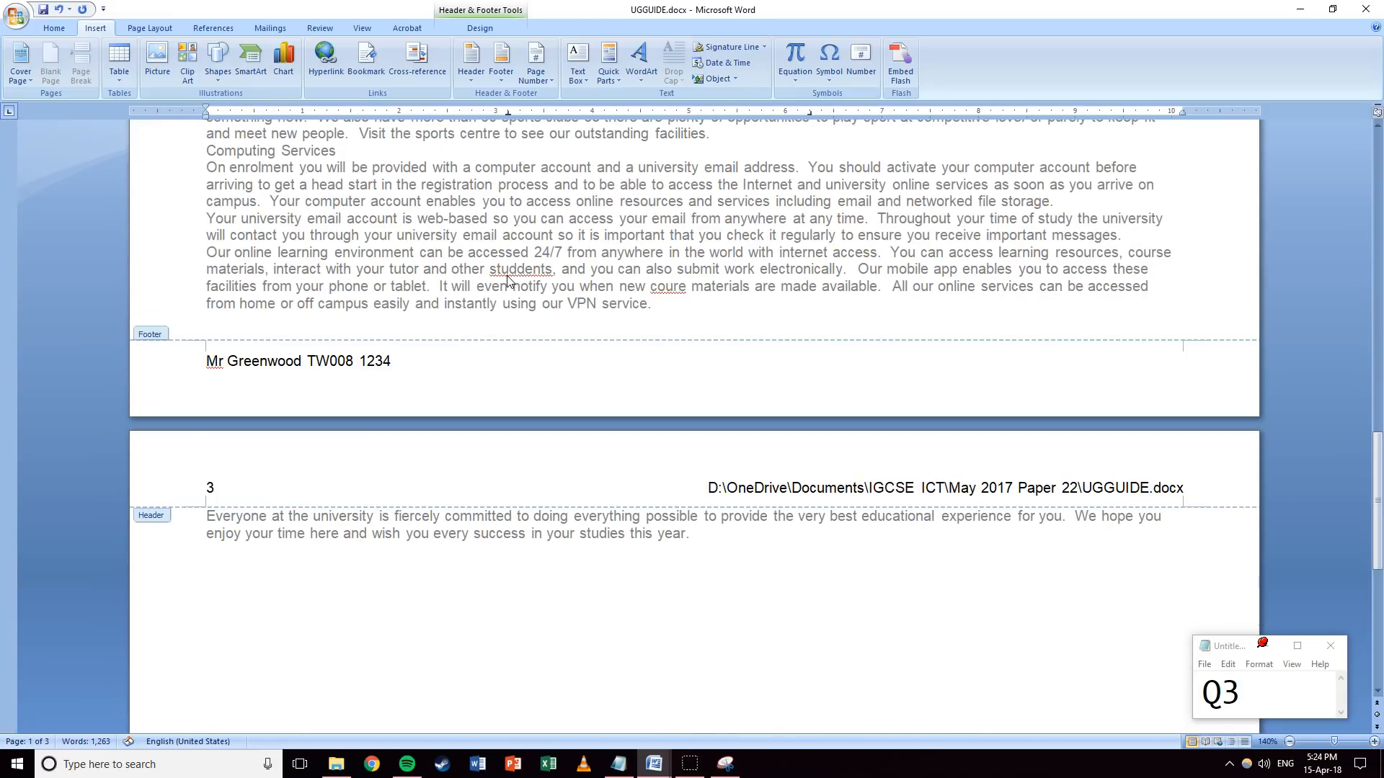
pyautogui.scroll(20, 508, 281)
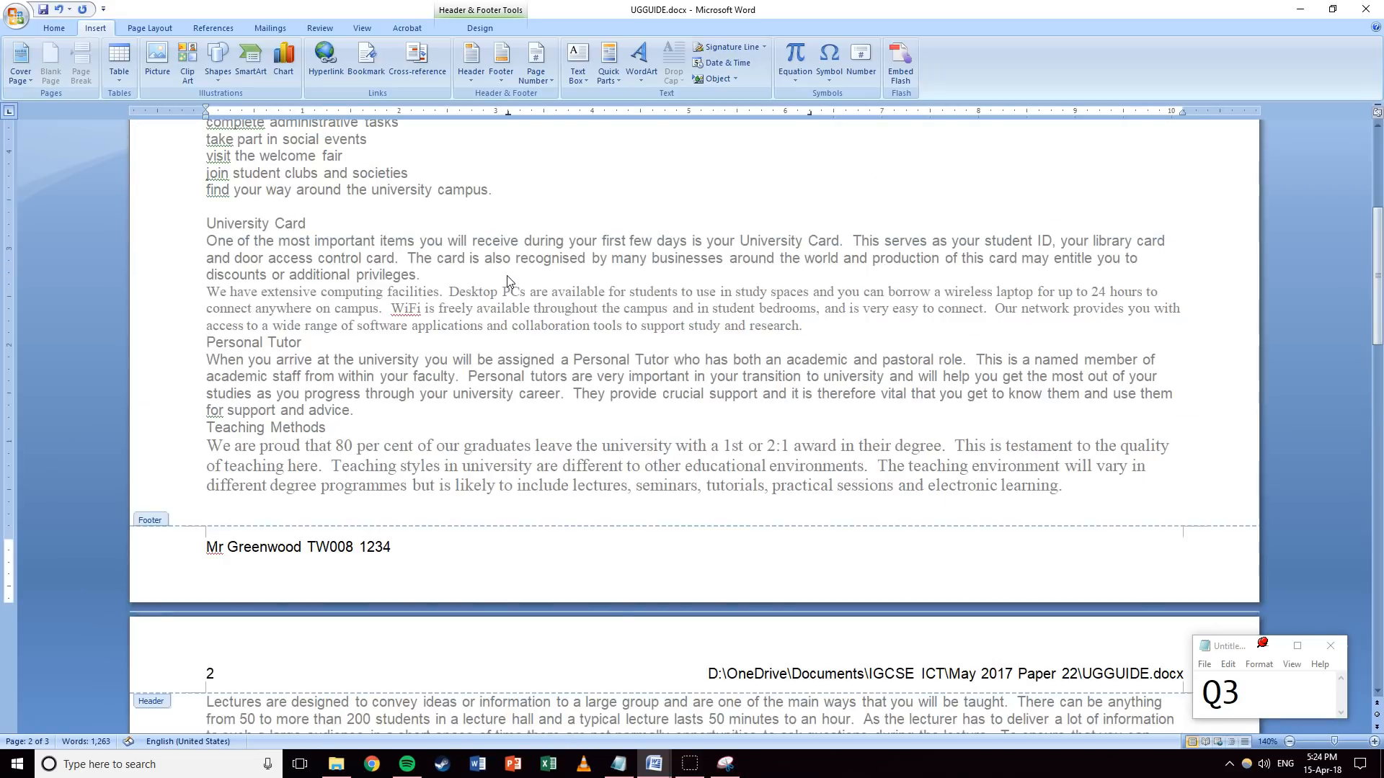
pyautogui.scroll(1, 507, 281)
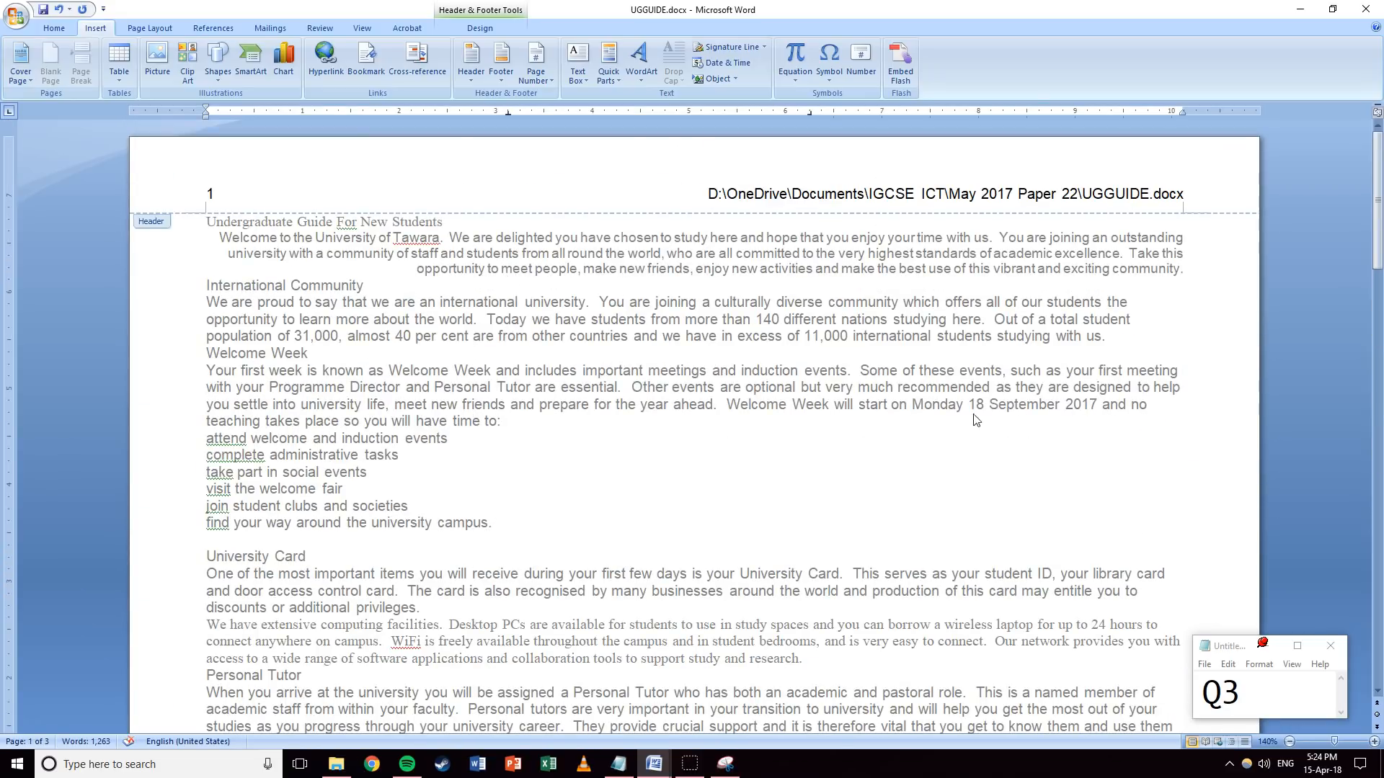
# Save UGGUIDE.docx and change the question number in the Notepad note to 4.
pyautogui.click(43, 9)
pyautogui.moveTo(1226, 693); pyautogui.dragTo(1241, 693)
pyautogui.write('4')
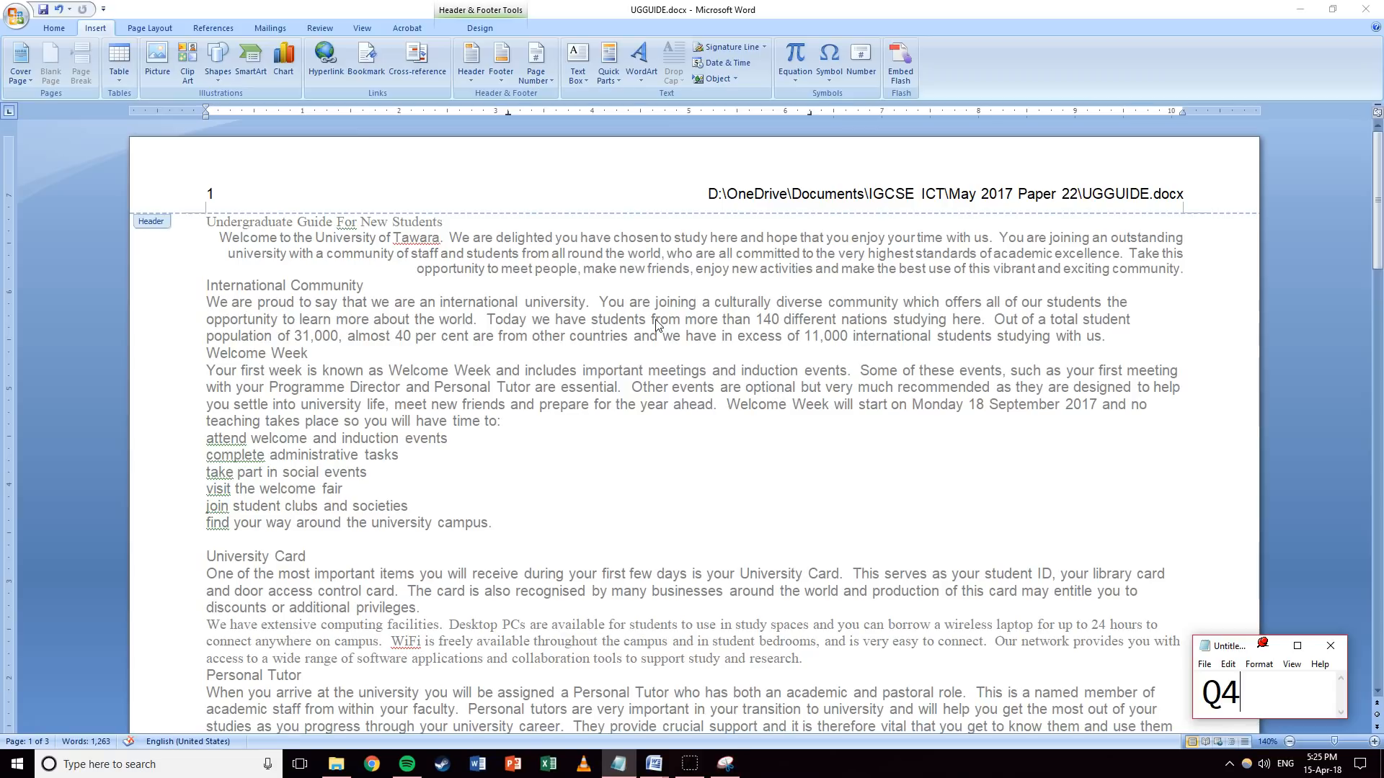
# Leave the footer, select the whole document and switch to the Home tab.
pyautogui.doubleClick(730, 340)
pyautogui.hotkey('ctrl', 'a')
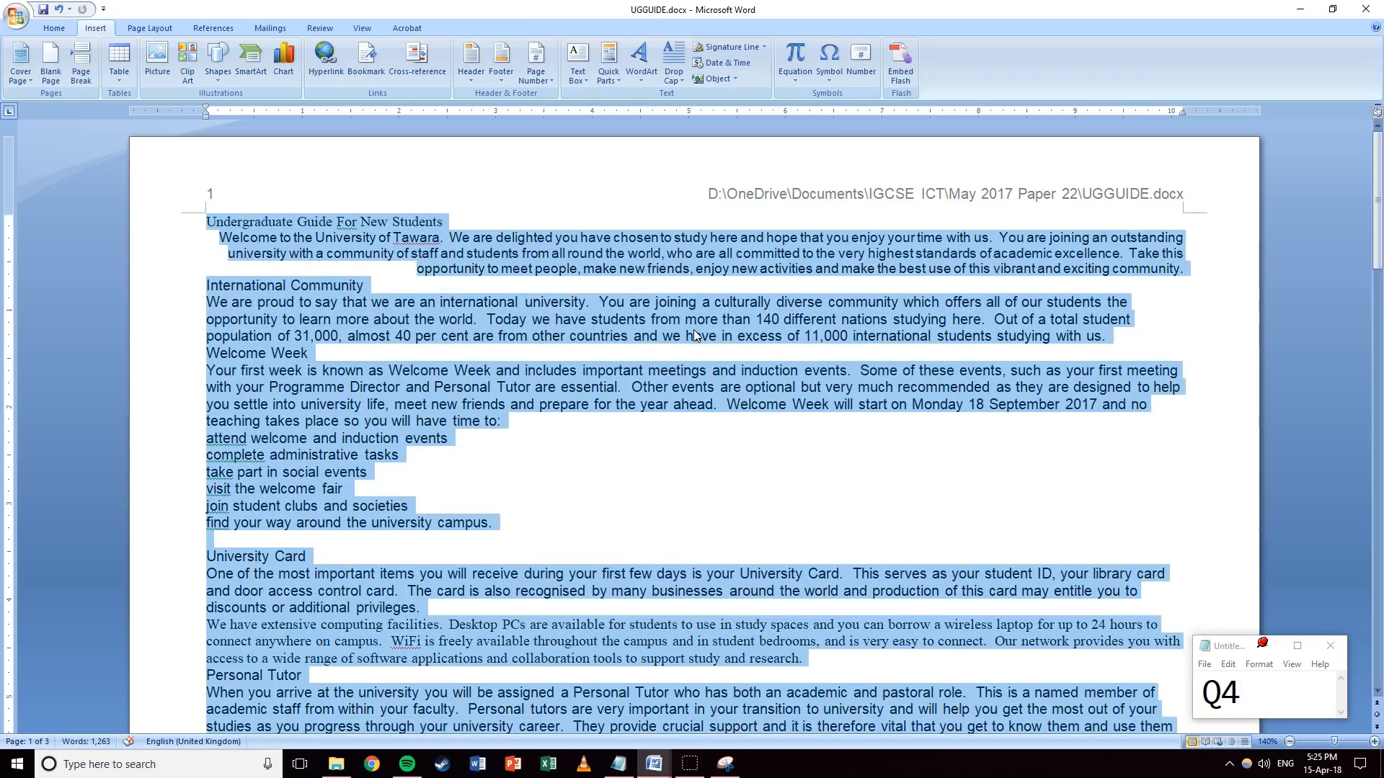
pyautogui.click(53, 27)
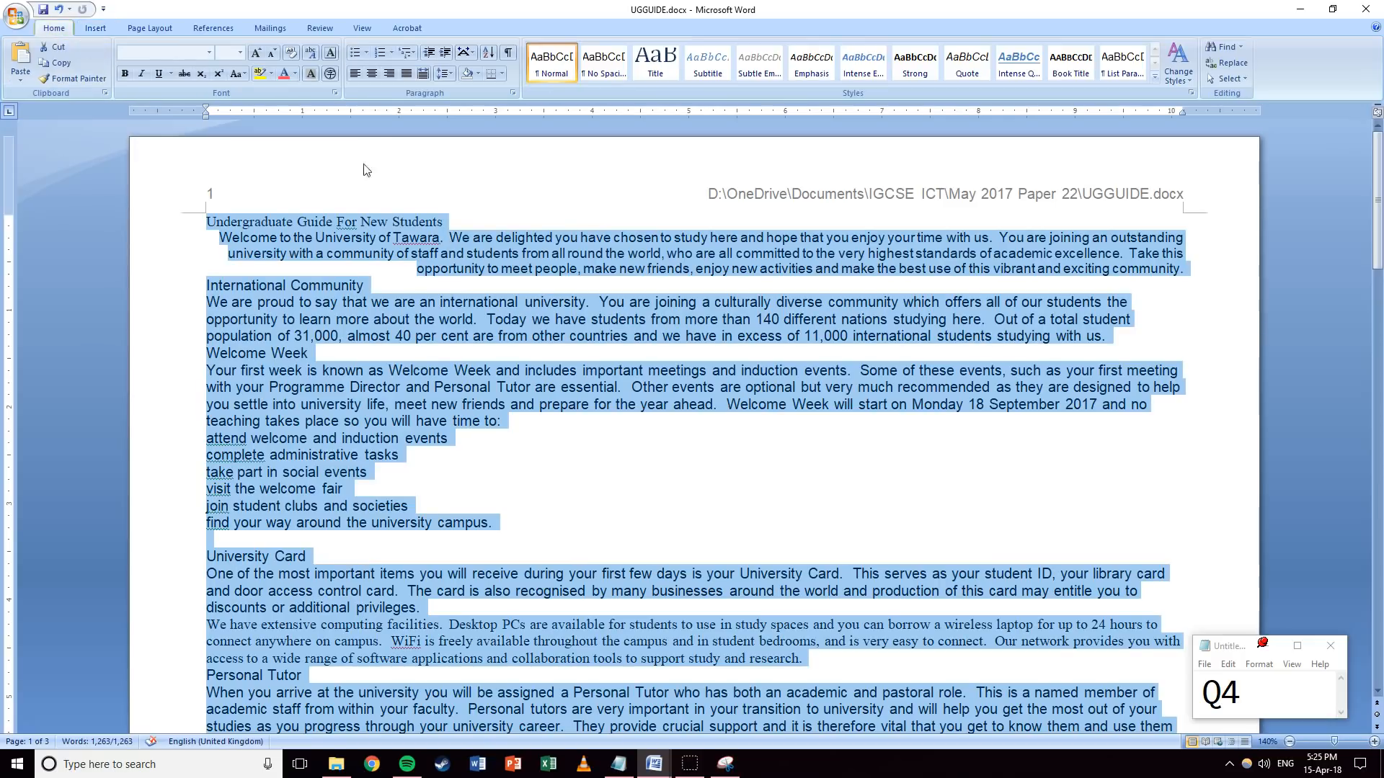
pyautogui.scroll(-6, 379, 295)
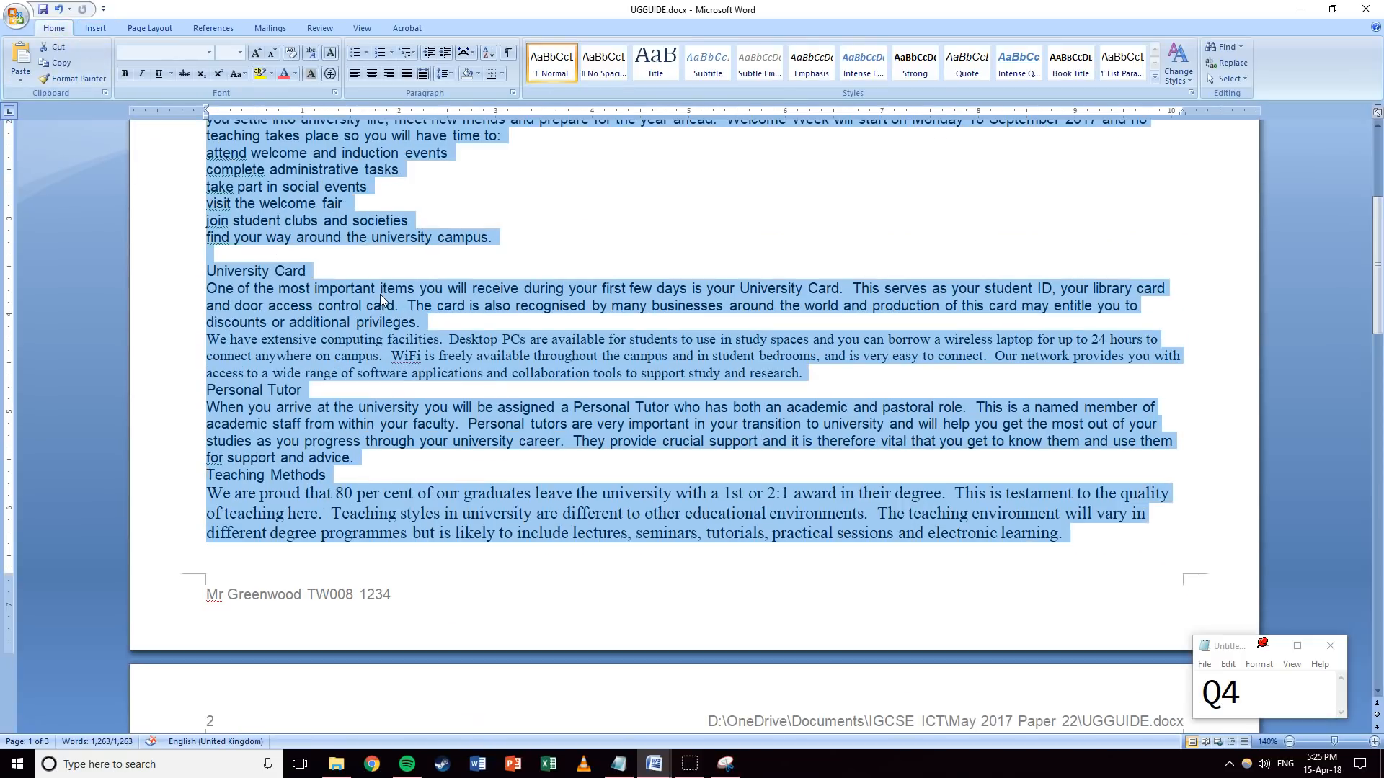
pyautogui.scroll(1, 379, 294)
pyautogui.click(401, 556)
pyautogui.moveTo(359, 542); pyautogui.dragTo(534, 561)
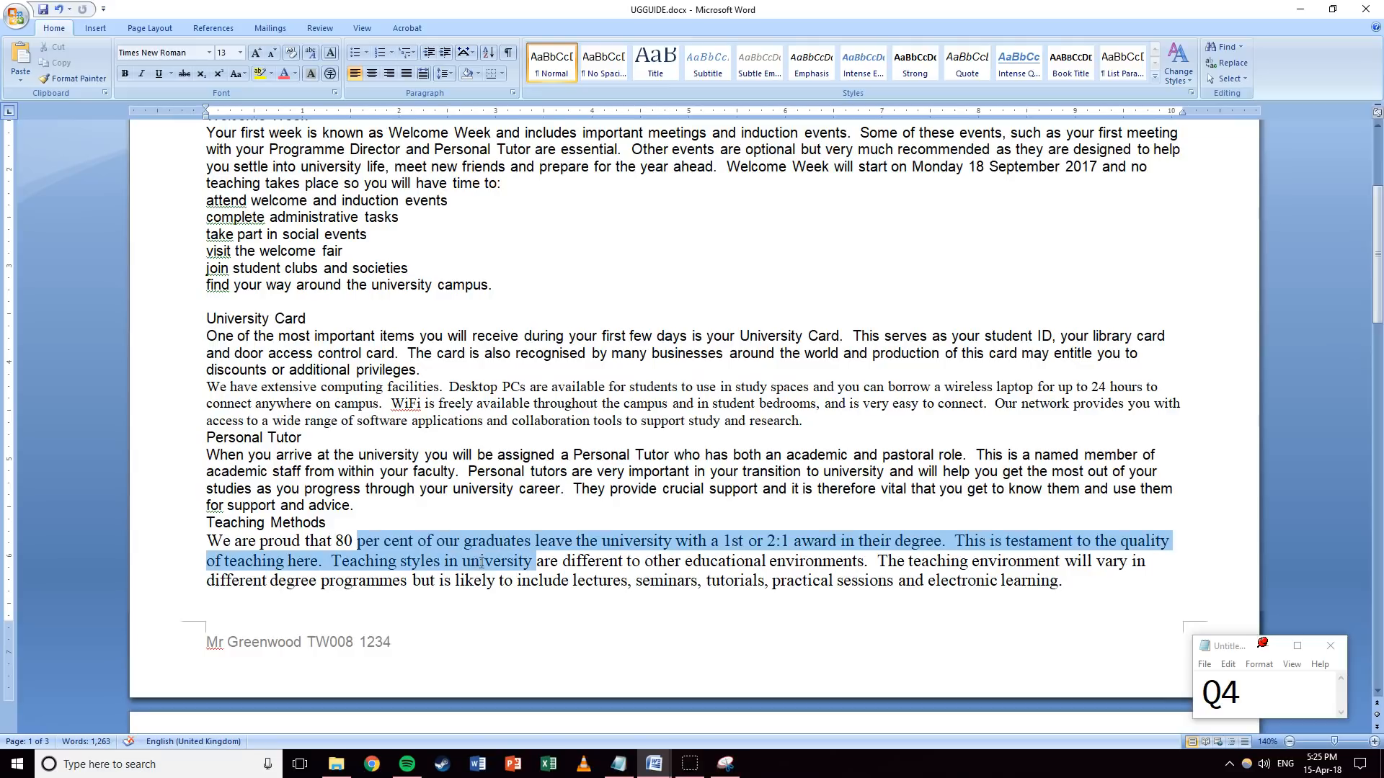
pyautogui.moveTo(324, 458); pyautogui.dragTo(459, 473)
pyautogui.click(333, 388)
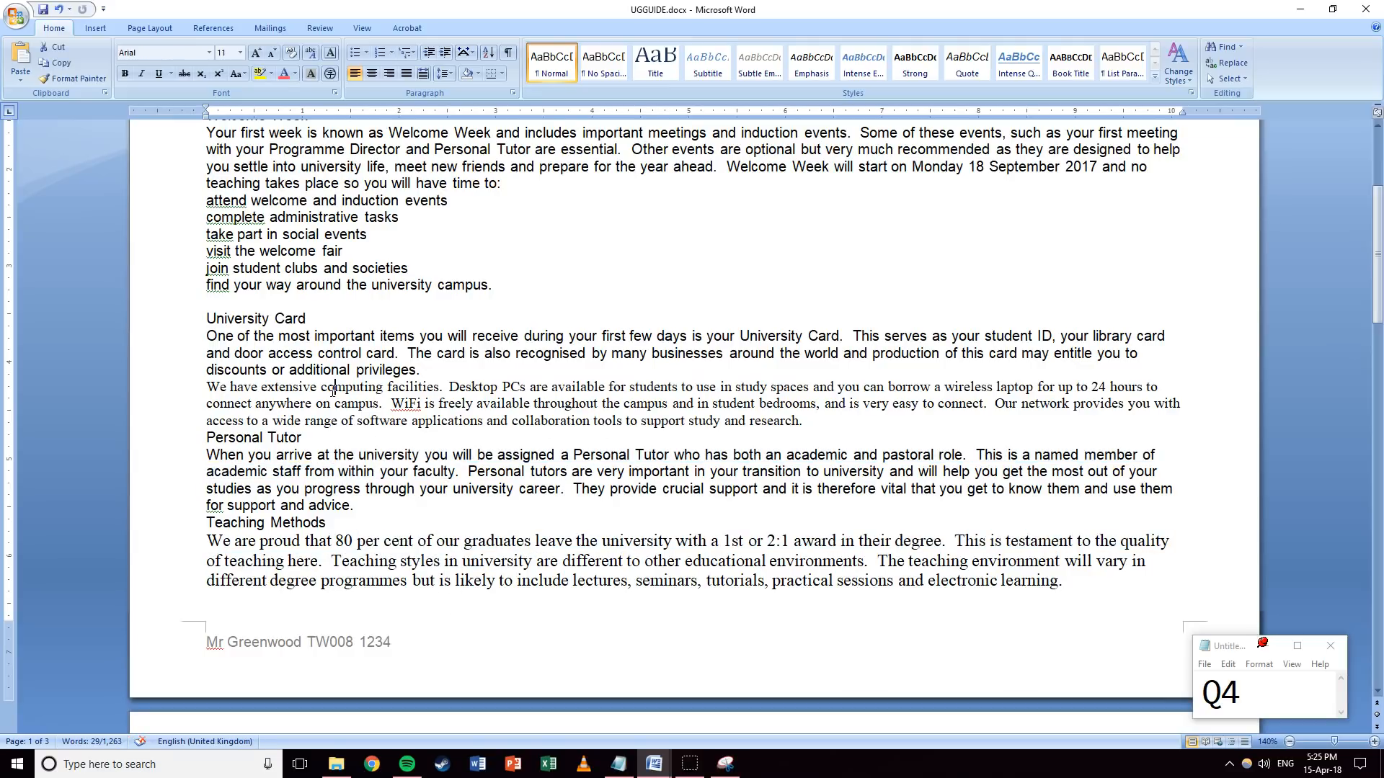
# Clear all formatting from the whole document, leaving plain Arial 11 text.
pyautogui.scroll(2, 317, 337)
pyautogui.scroll(2, 317, 336)
pyautogui.click(338, 301)
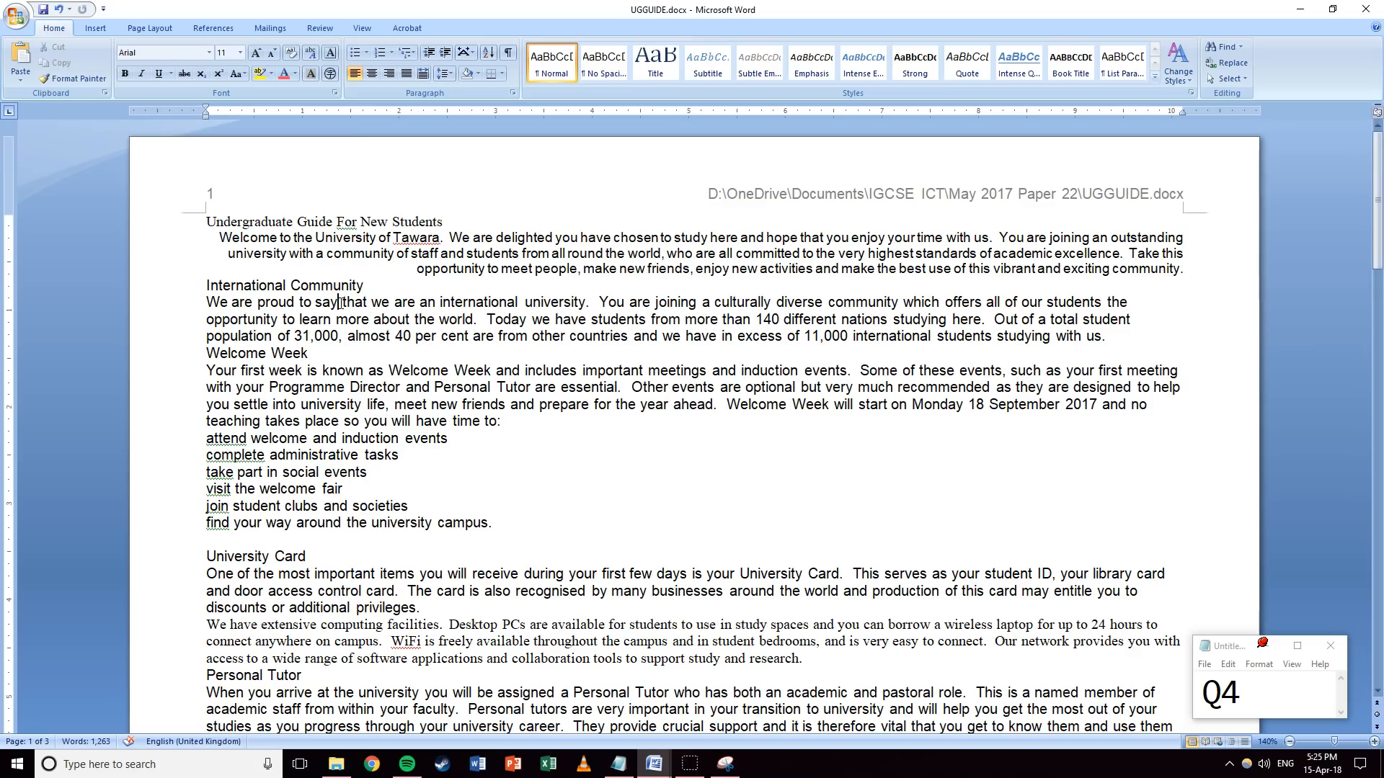
pyautogui.hotkey('ctrl', 'a')
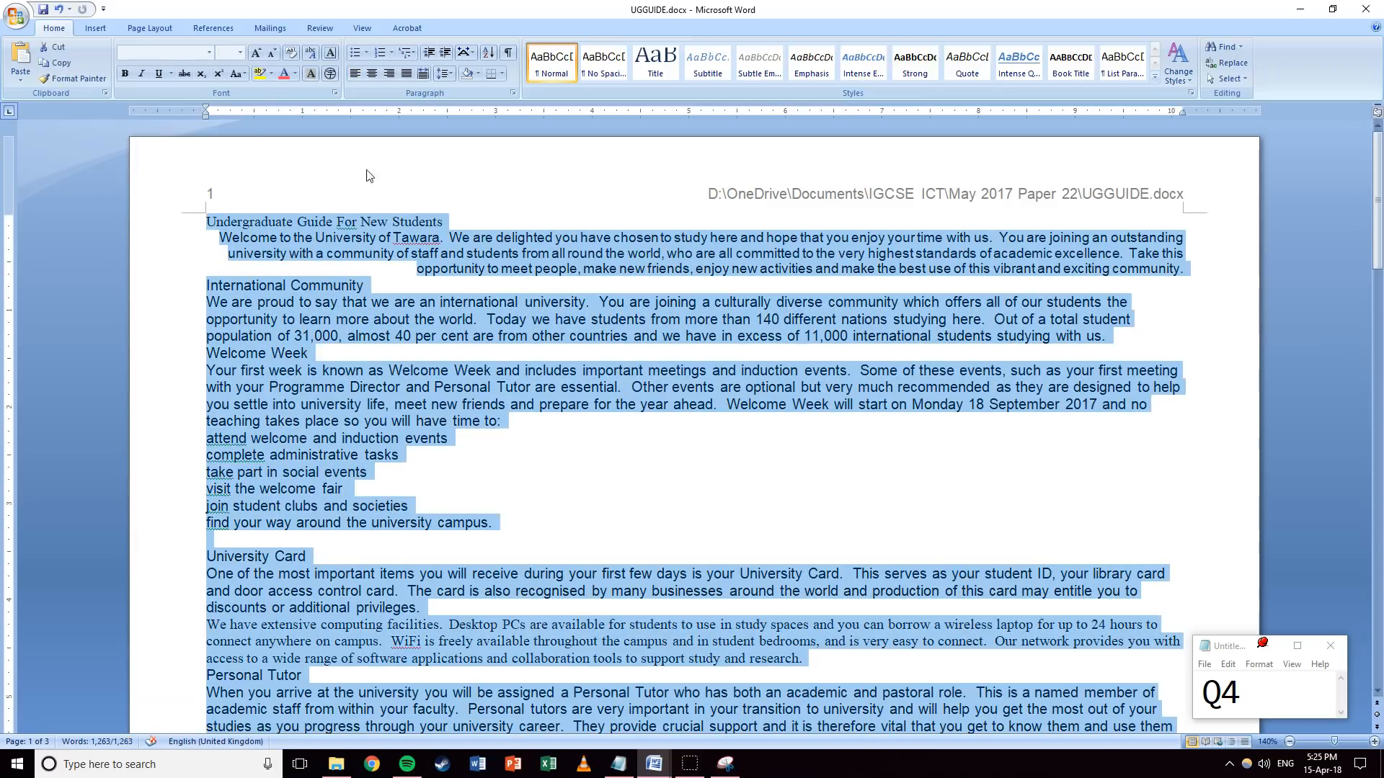
pyautogui.click(292, 54)
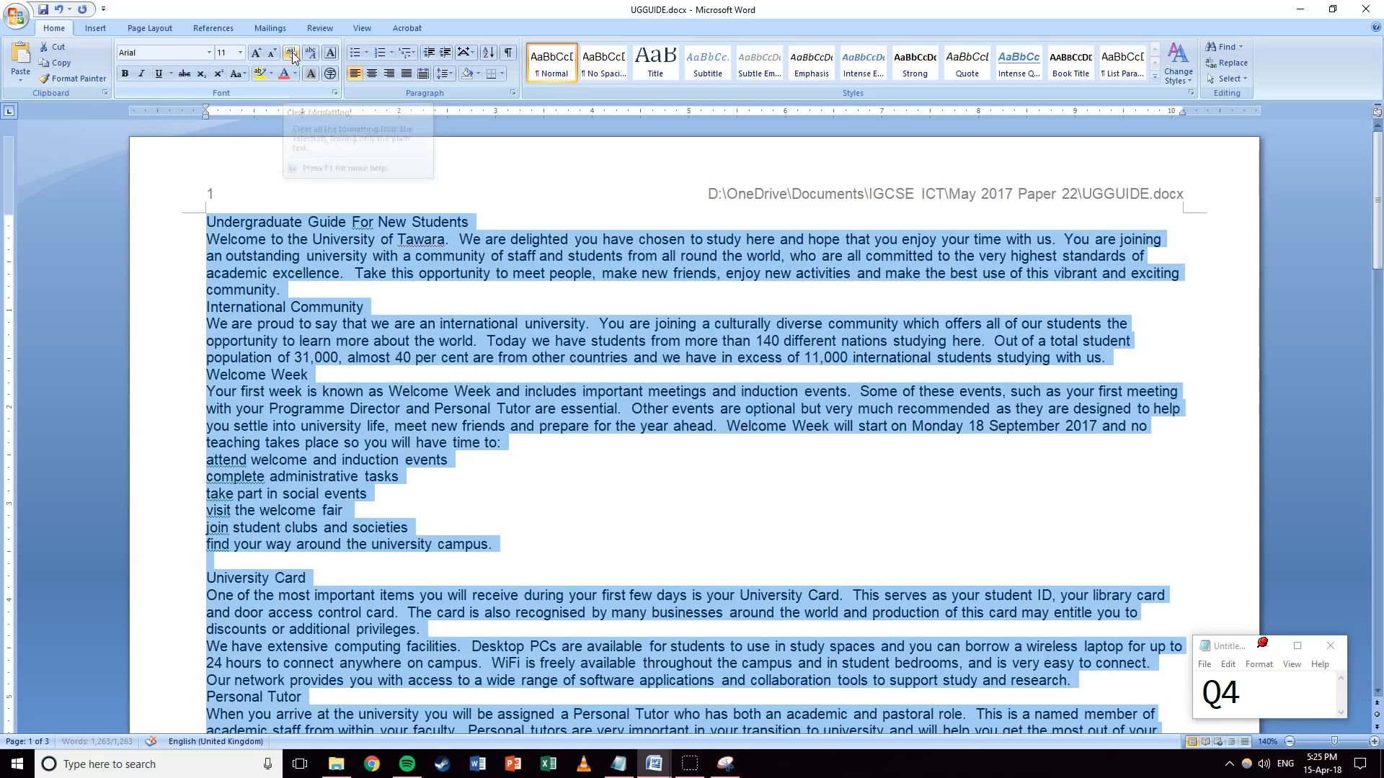
pyautogui.click(393, 253)
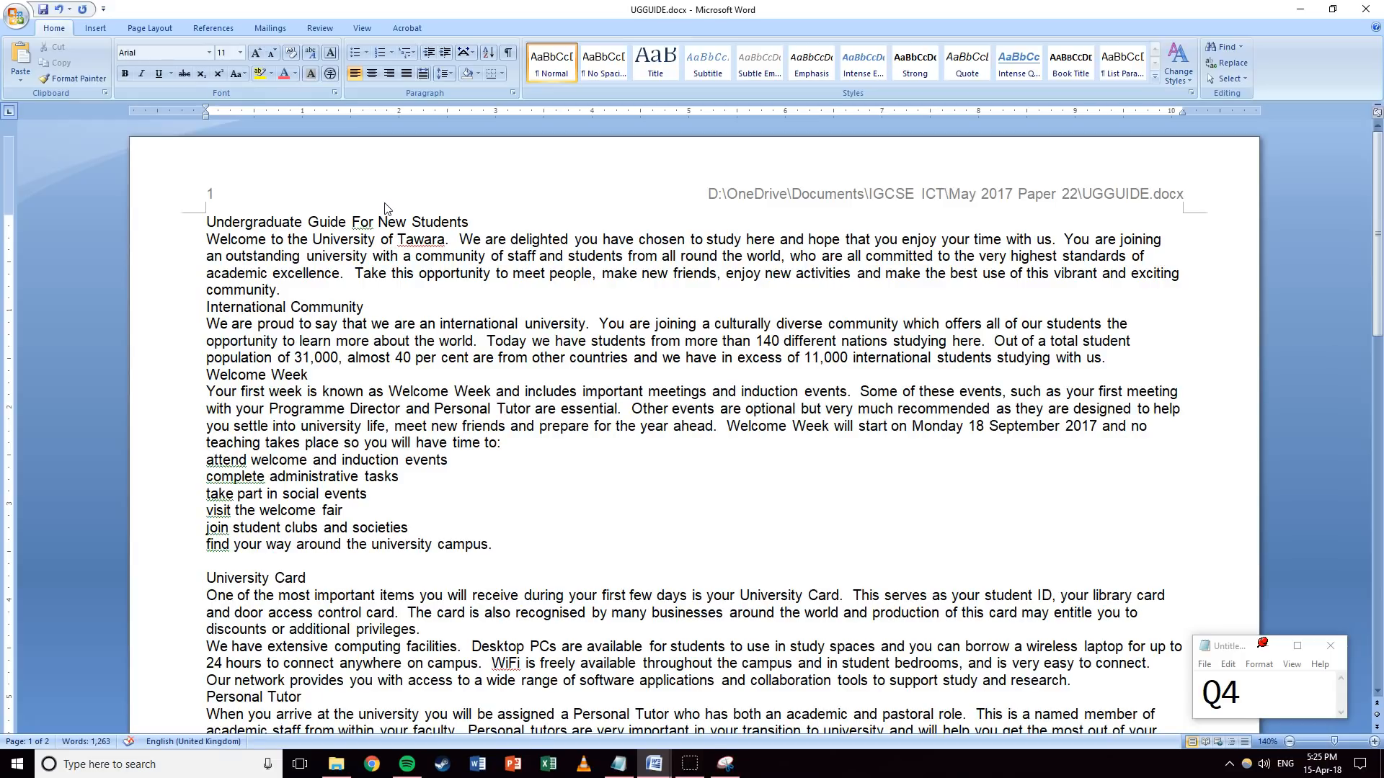
pyautogui.moveTo(472, 222); pyautogui.dragTo(177, 205)
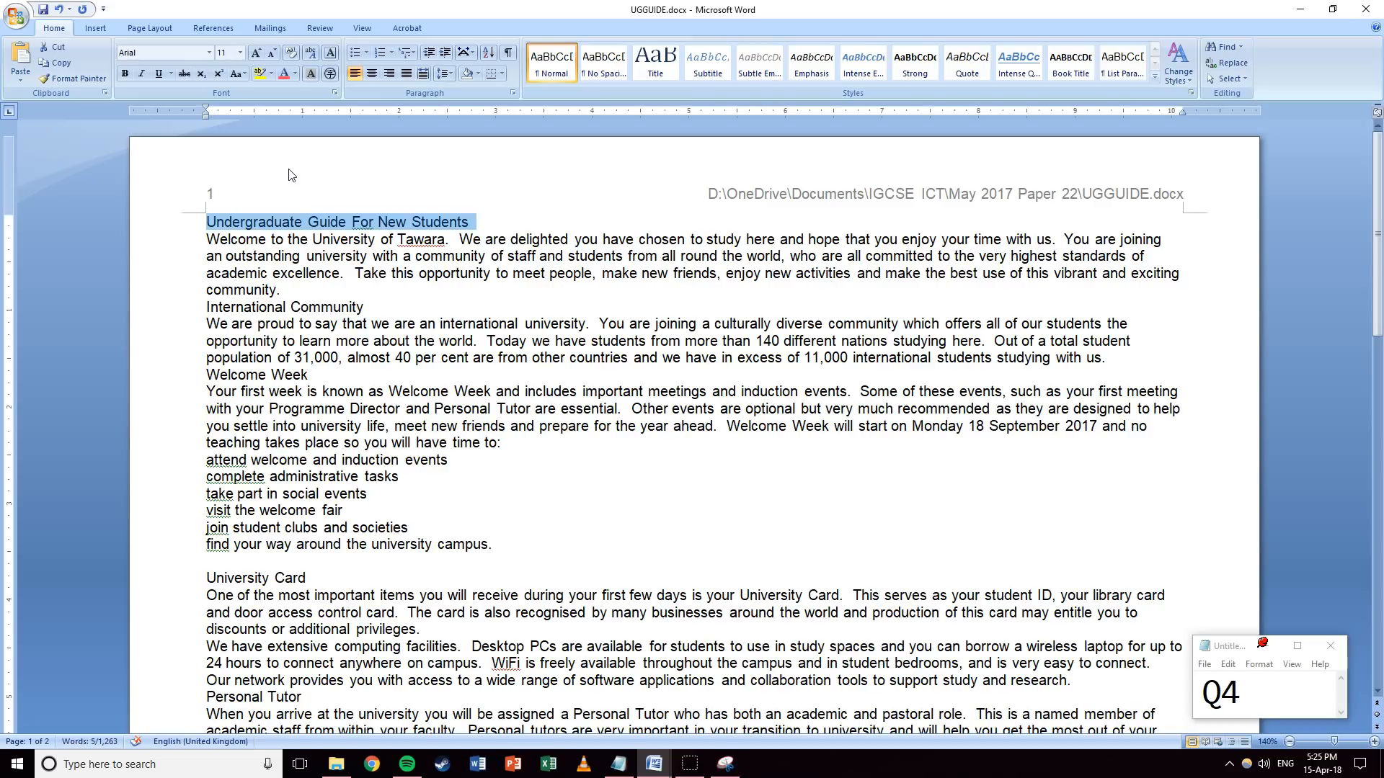
# Format the title as 24 pt, right-aligned and underlined, with 12 pt space after.
pyautogui.click(240, 52)
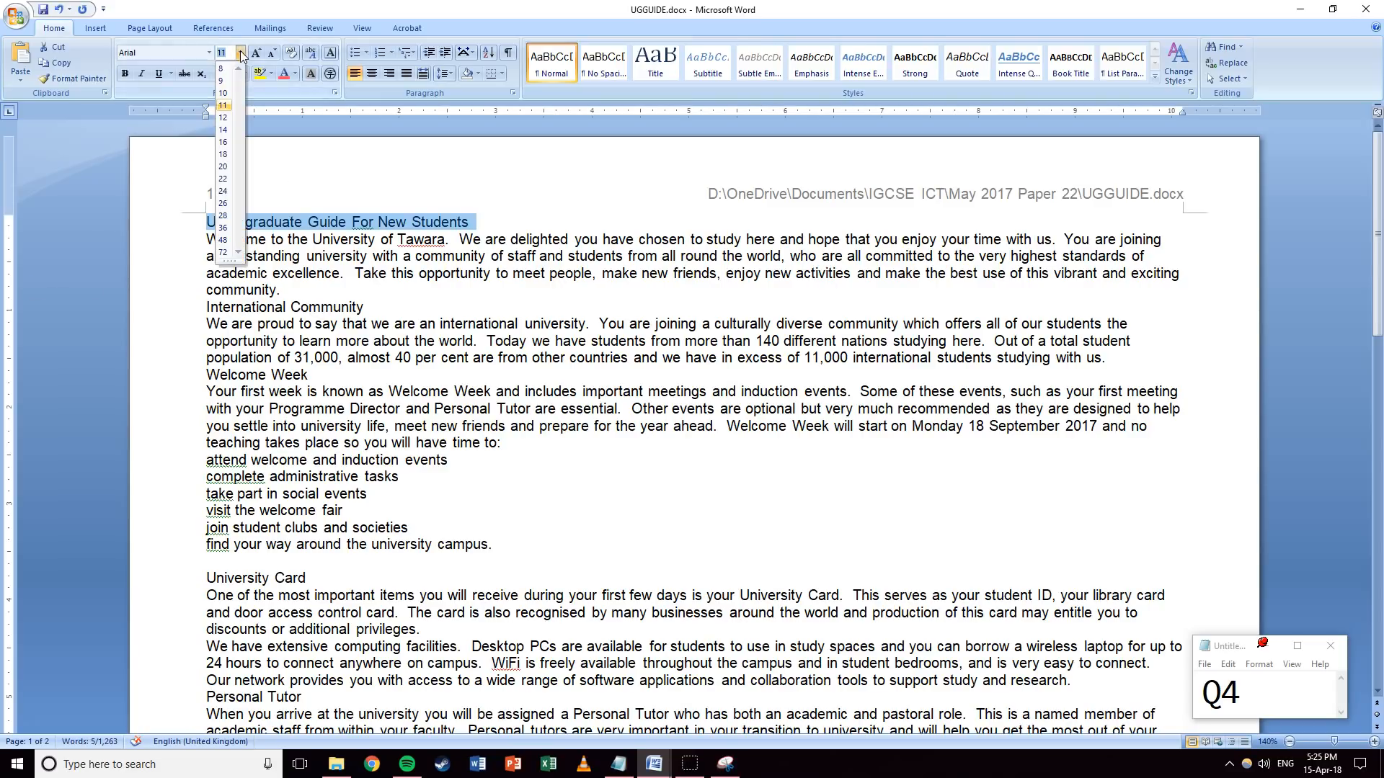
pyautogui.click(223, 191)
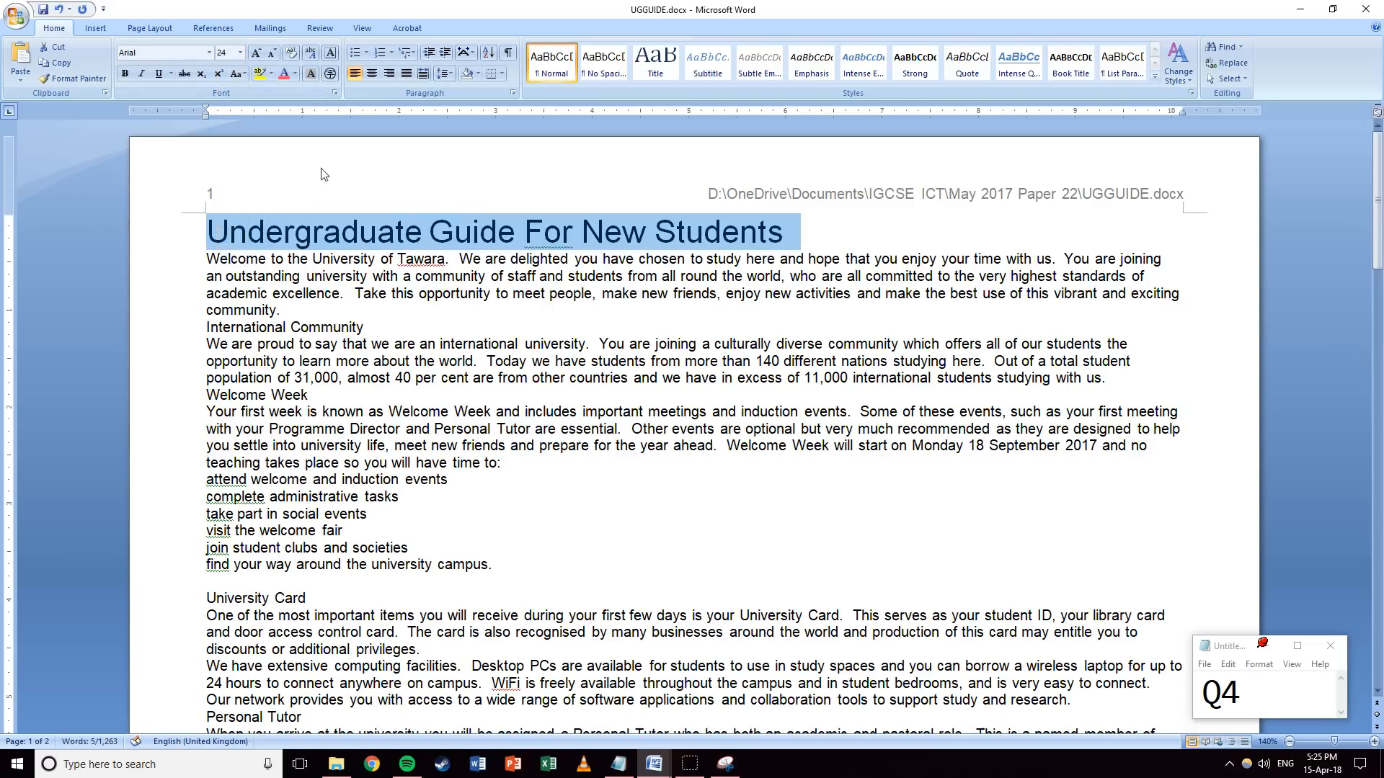
pyautogui.click(389, 73)
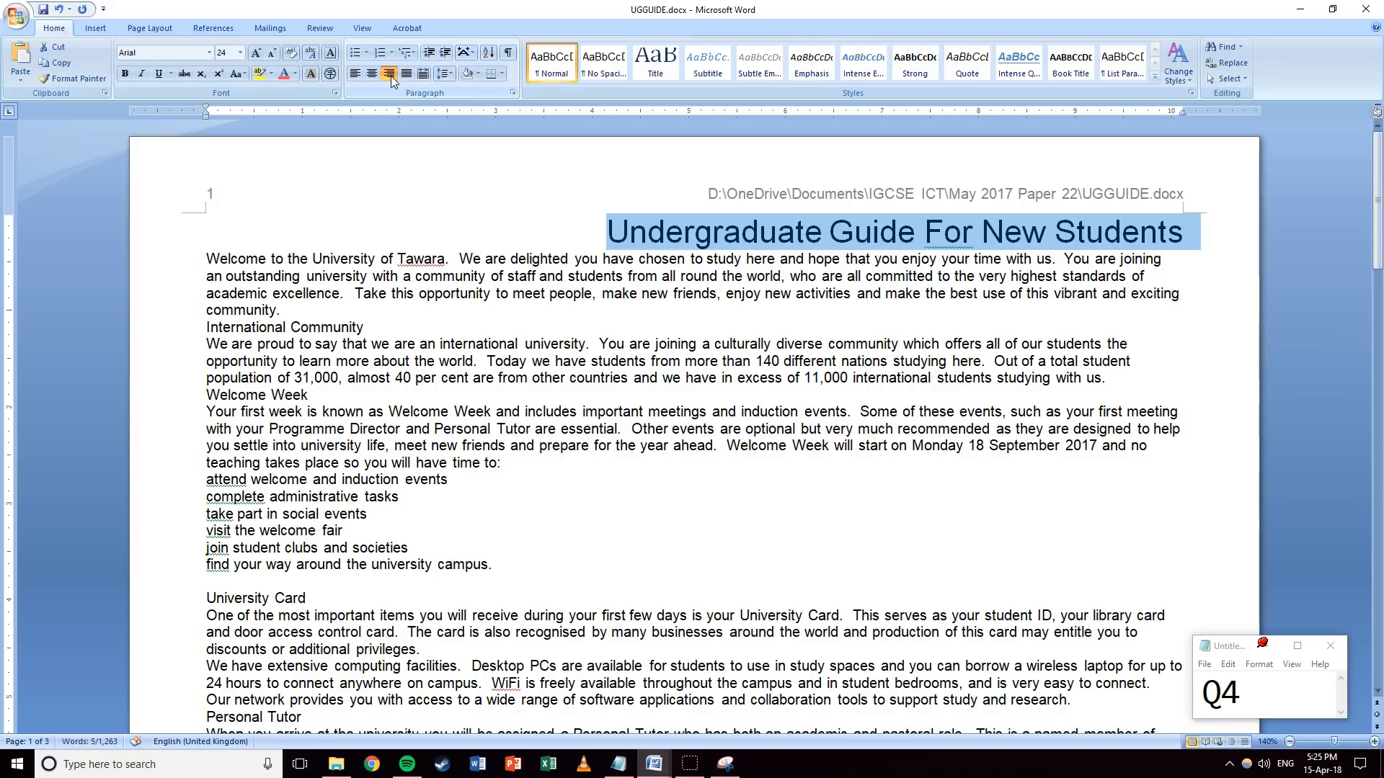
pyautogui.click(159, 73)
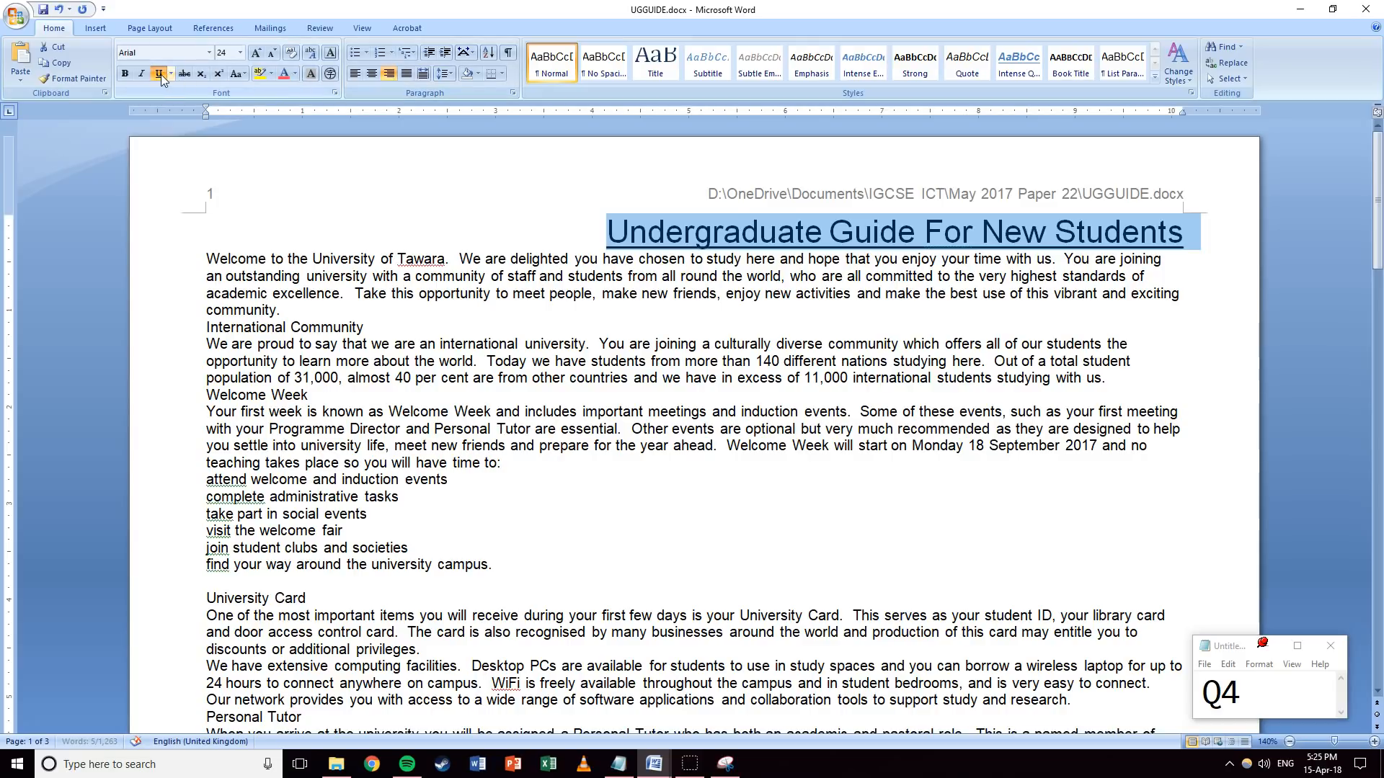
pyautogui.click(513, 92)
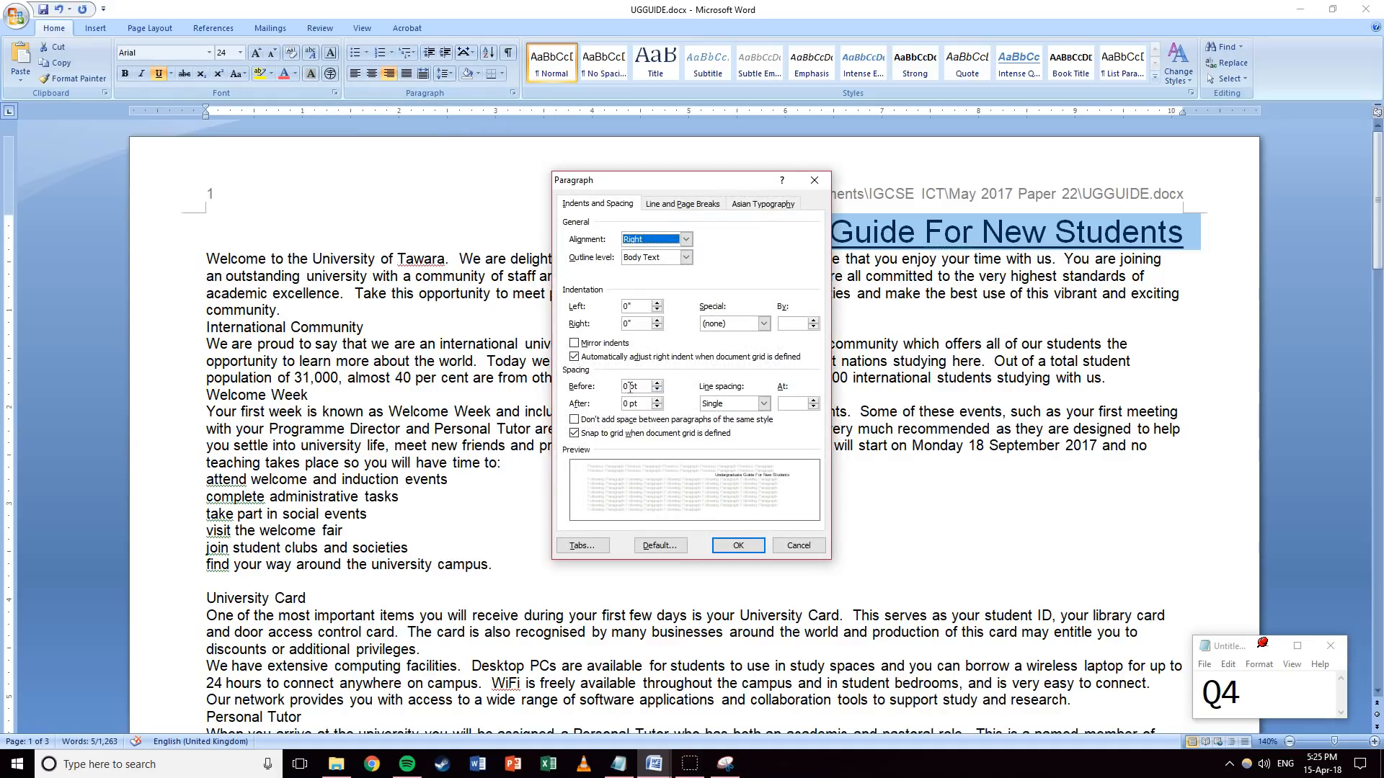
pyautogui.click(627, 405)
pyautogui.write('12')
pyautogui.click(737, 544)
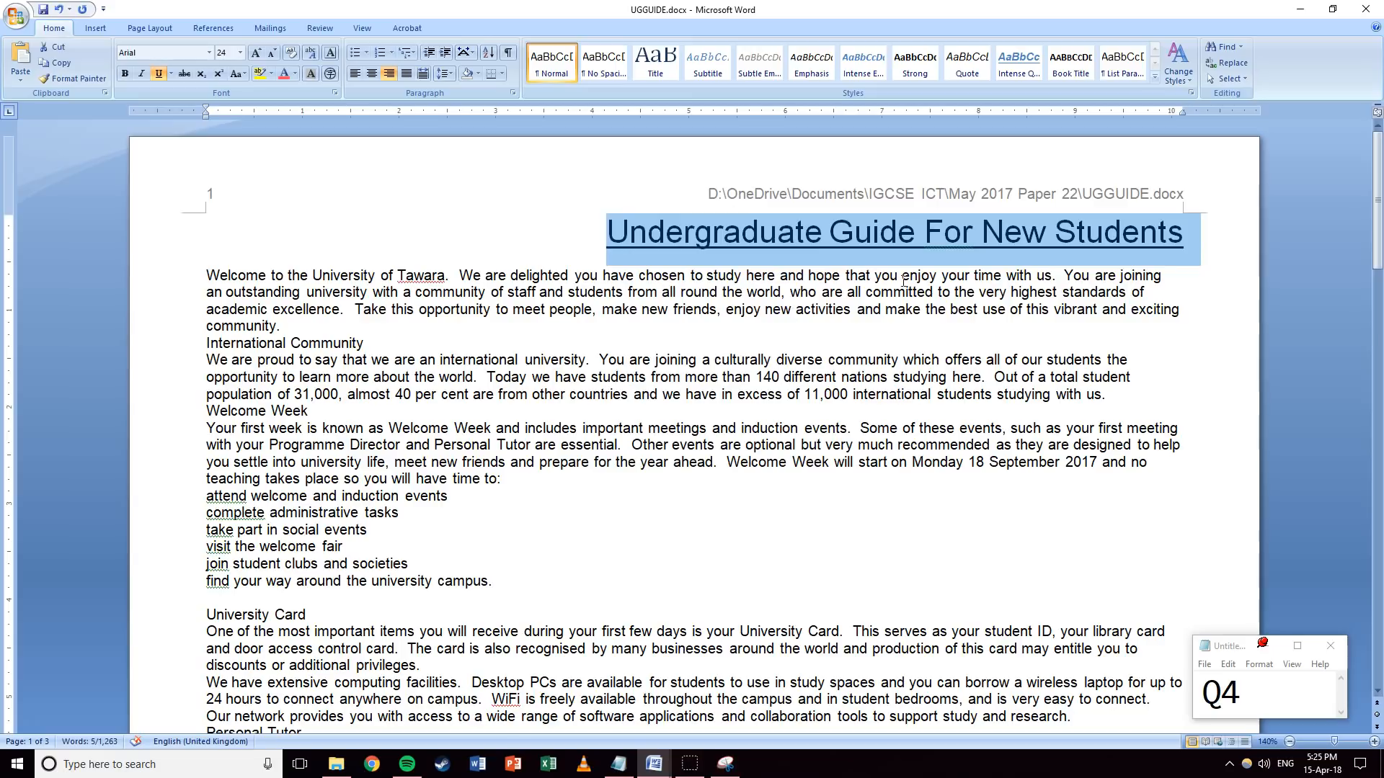
# Save the title's formatting as a new quick style named UG-title.
pyautogui.click(1156, 79)
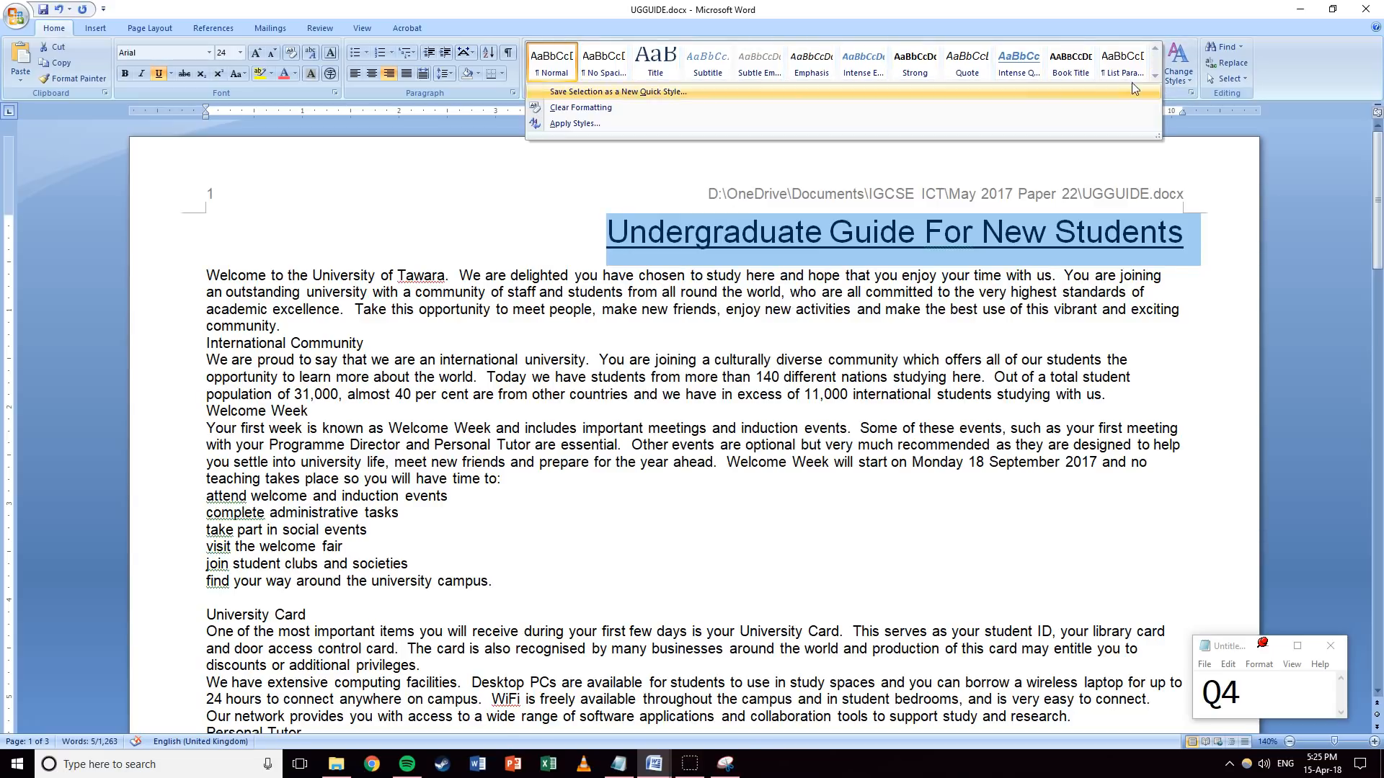
pyautogui.click(573, 94)
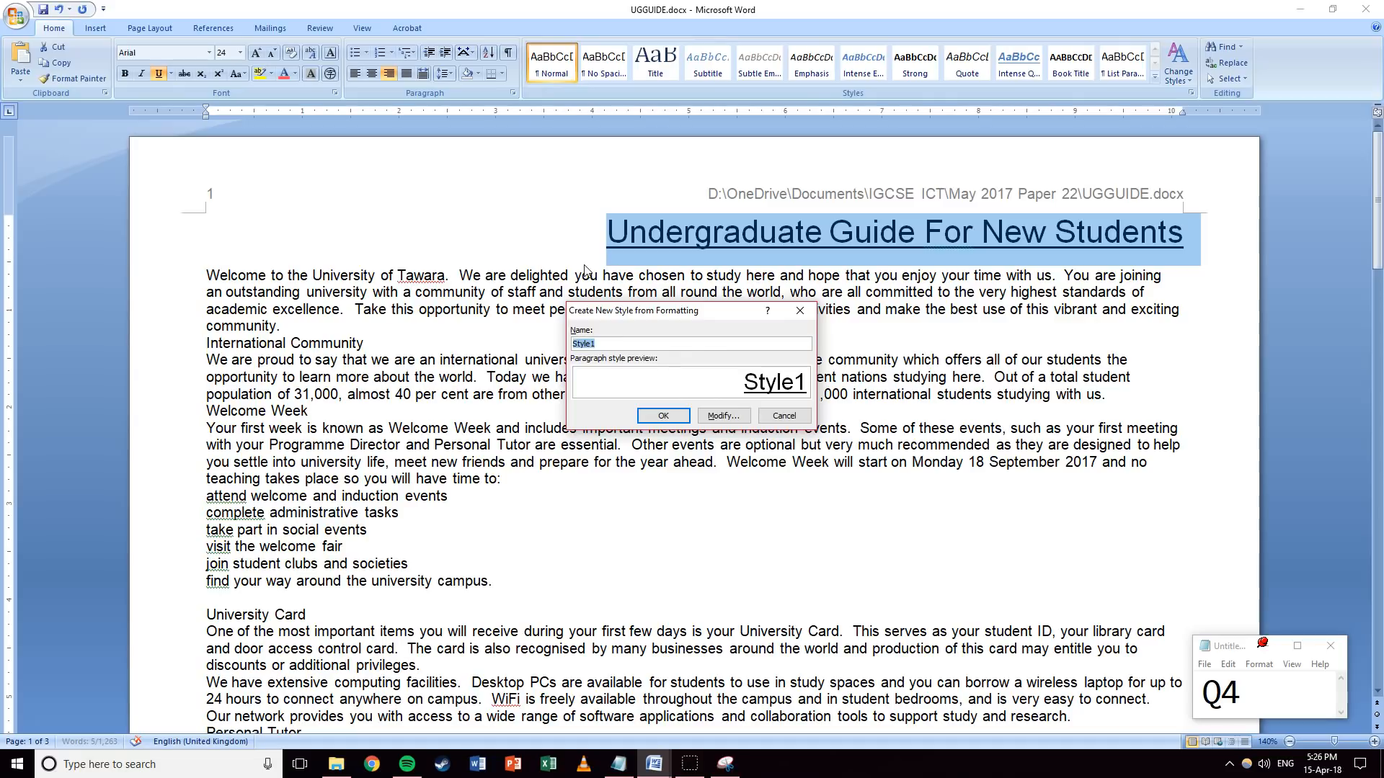
pyautogui.write('UG-tit')
pyautogui.press('Return')
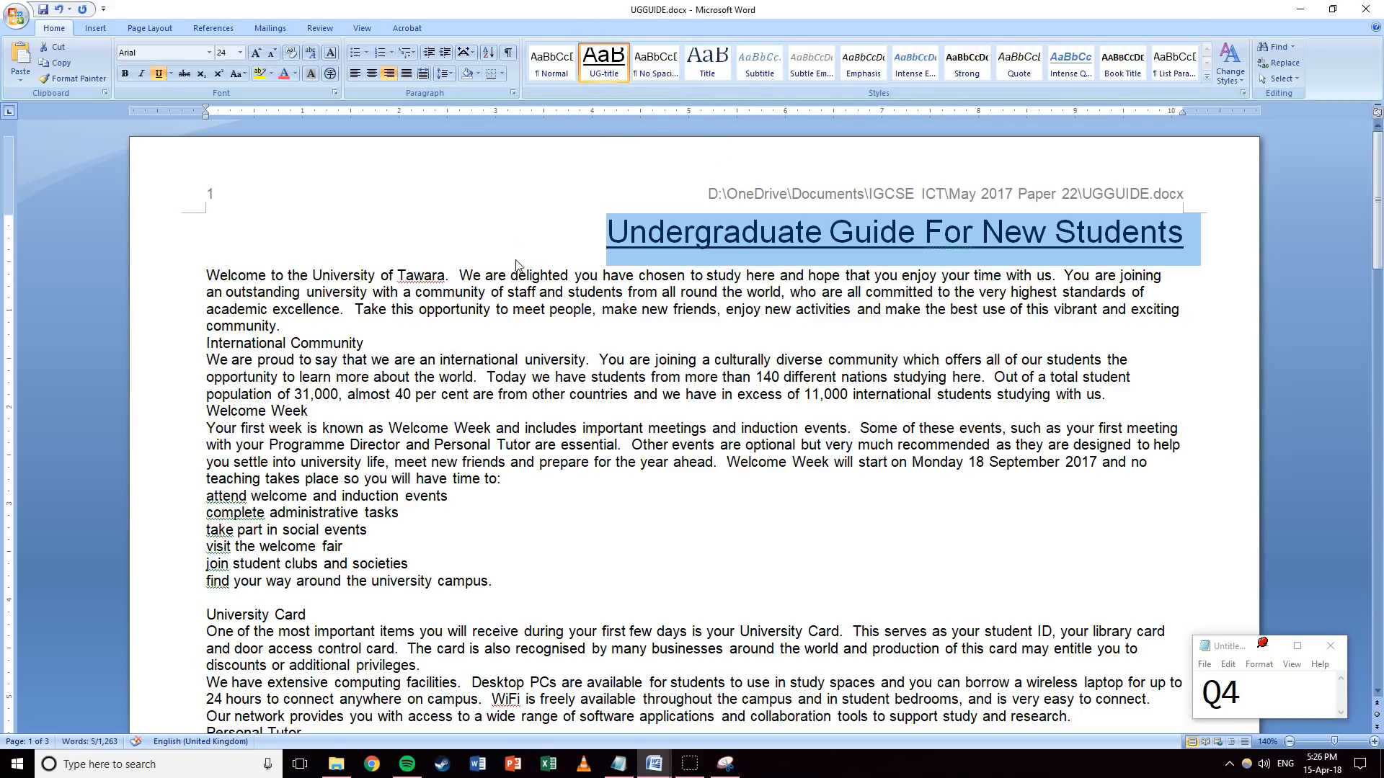
pyautogui.click(260, 274)
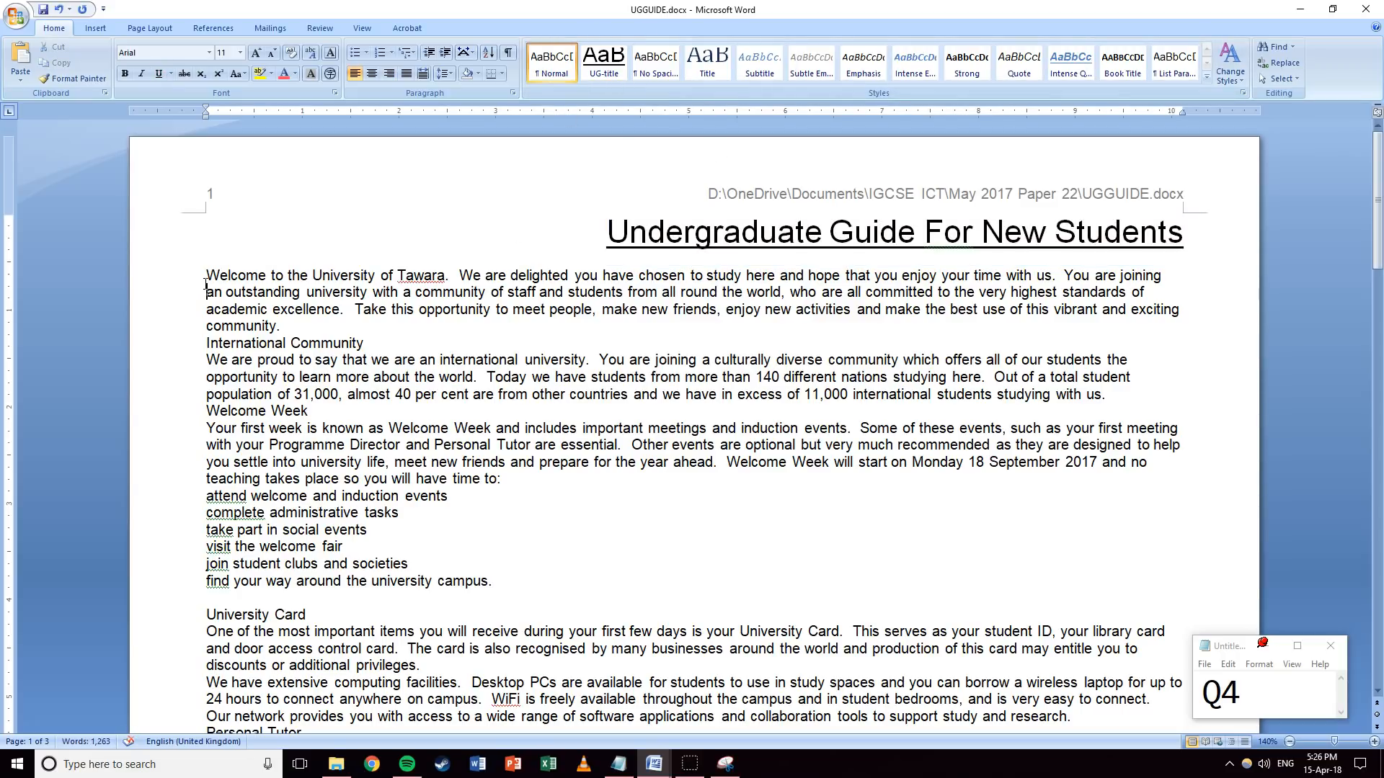
# Add a 'Subtitle' line between the title and the body text.
pyautogui.press('Return')
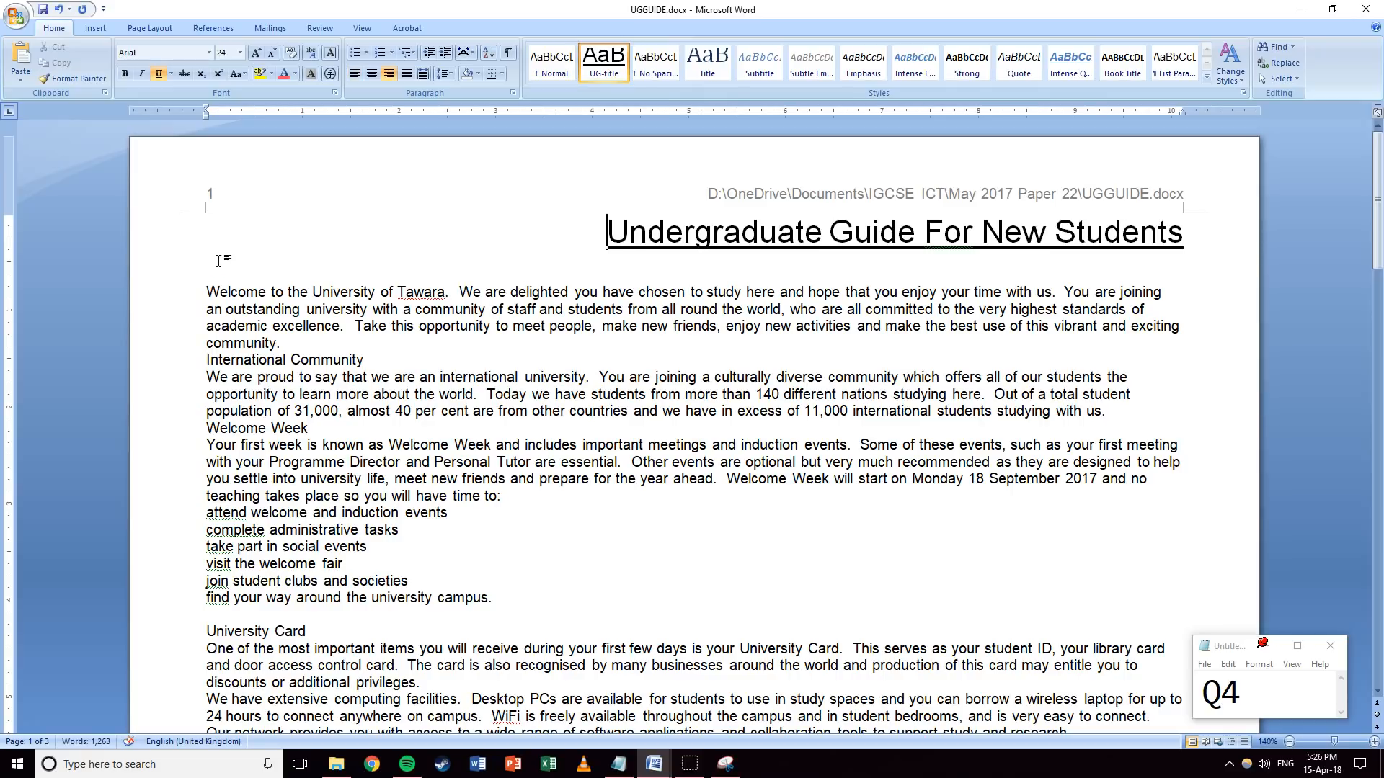
pyautogui.write('Subtitle')
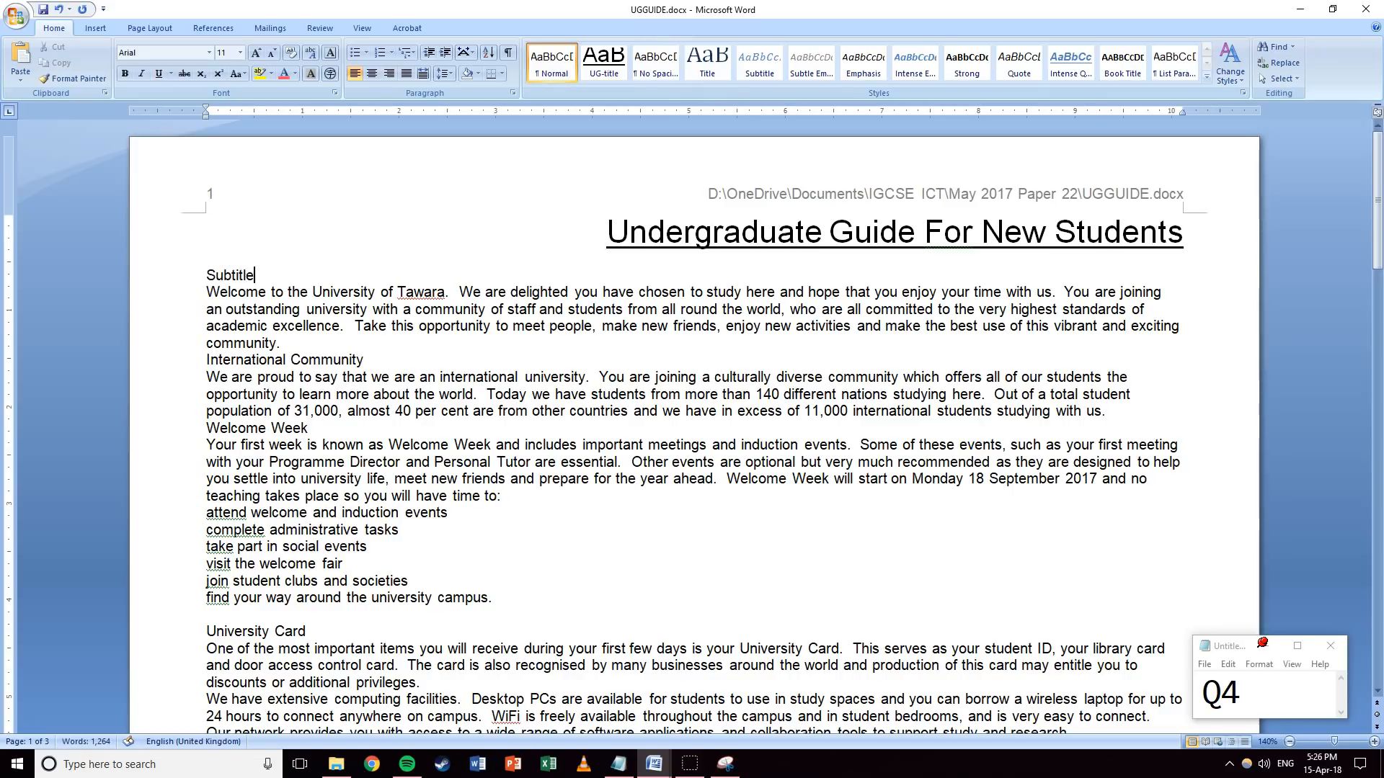
pyautogui.hotkey('shift', 'Home')
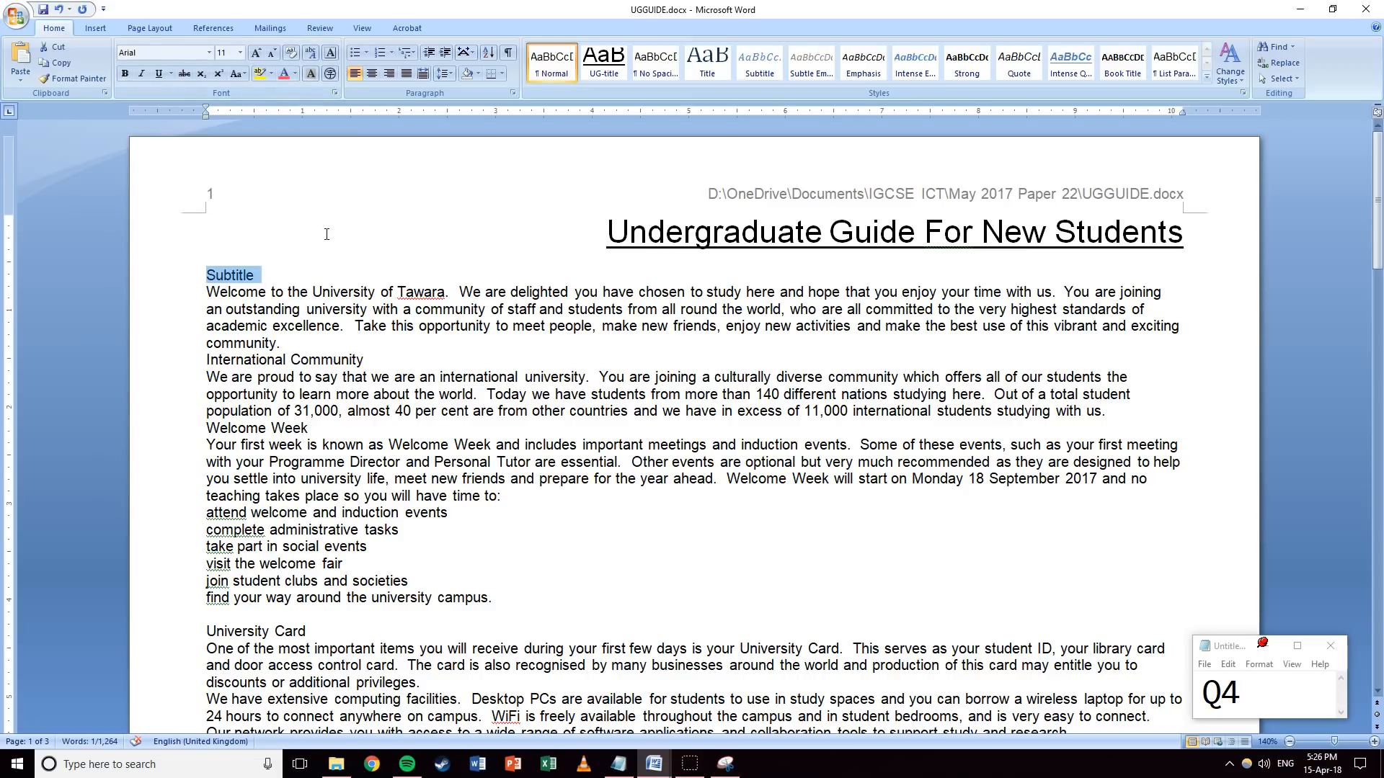
# Make the Subtitle line 16 pt, centred and italic.
pyautogui.click(242, 53)
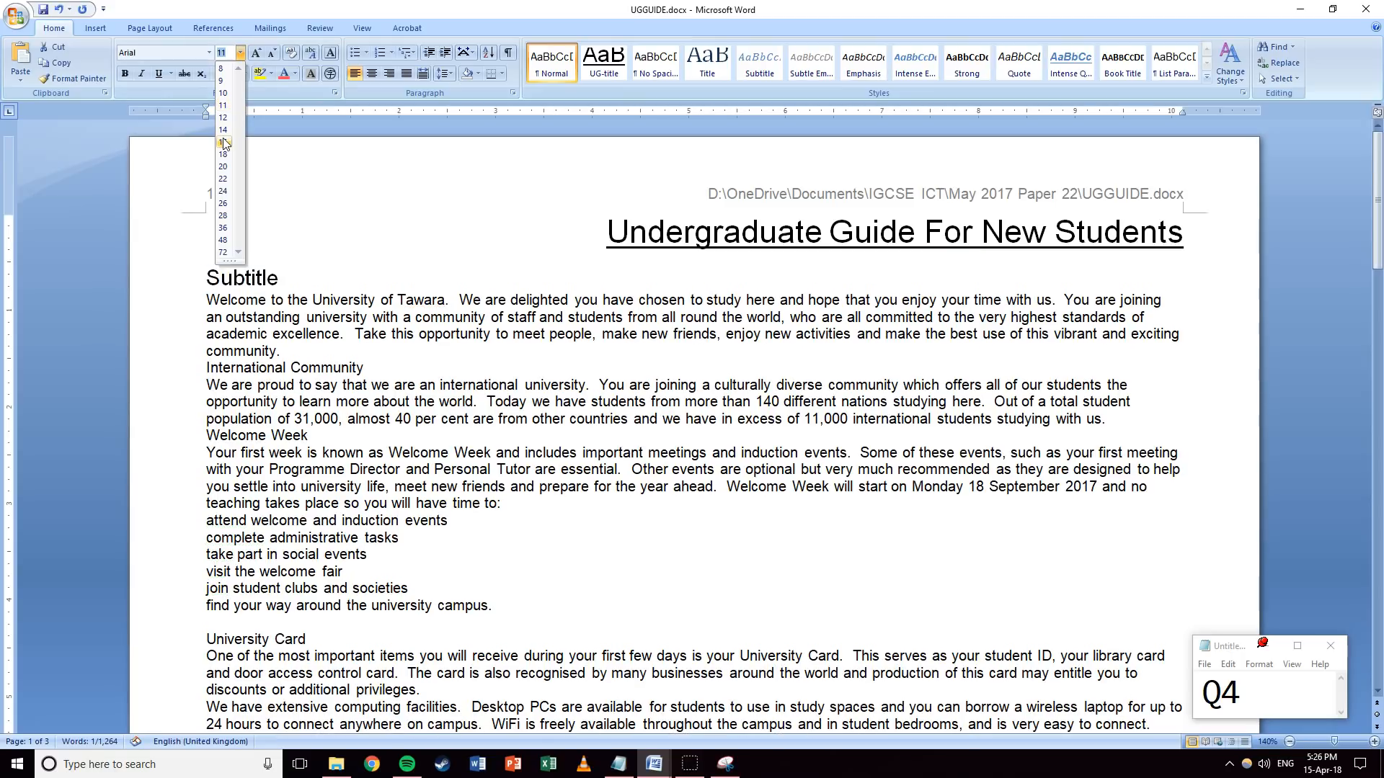
pyautogui.click(229, 144)
pyautogui.click(372, 73)
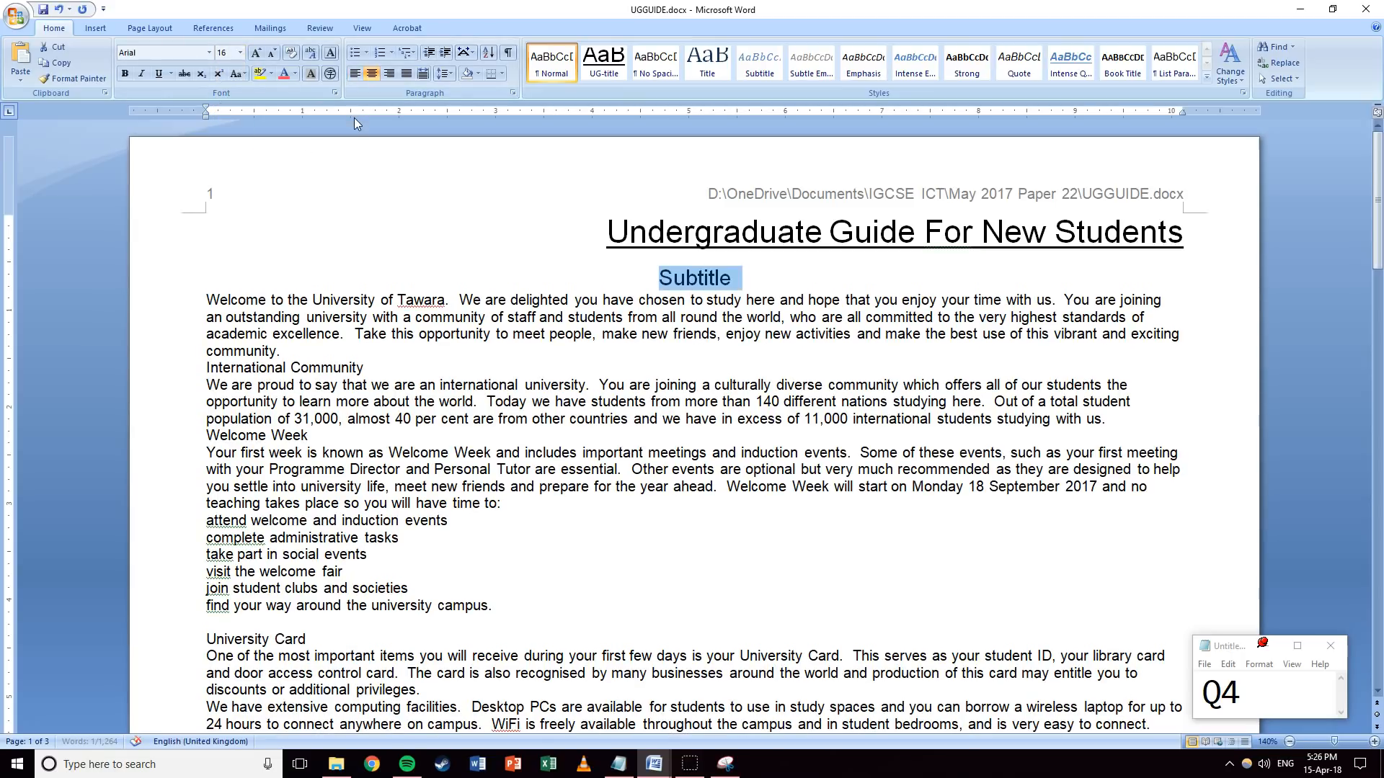
pyautogui.click(143, 74)
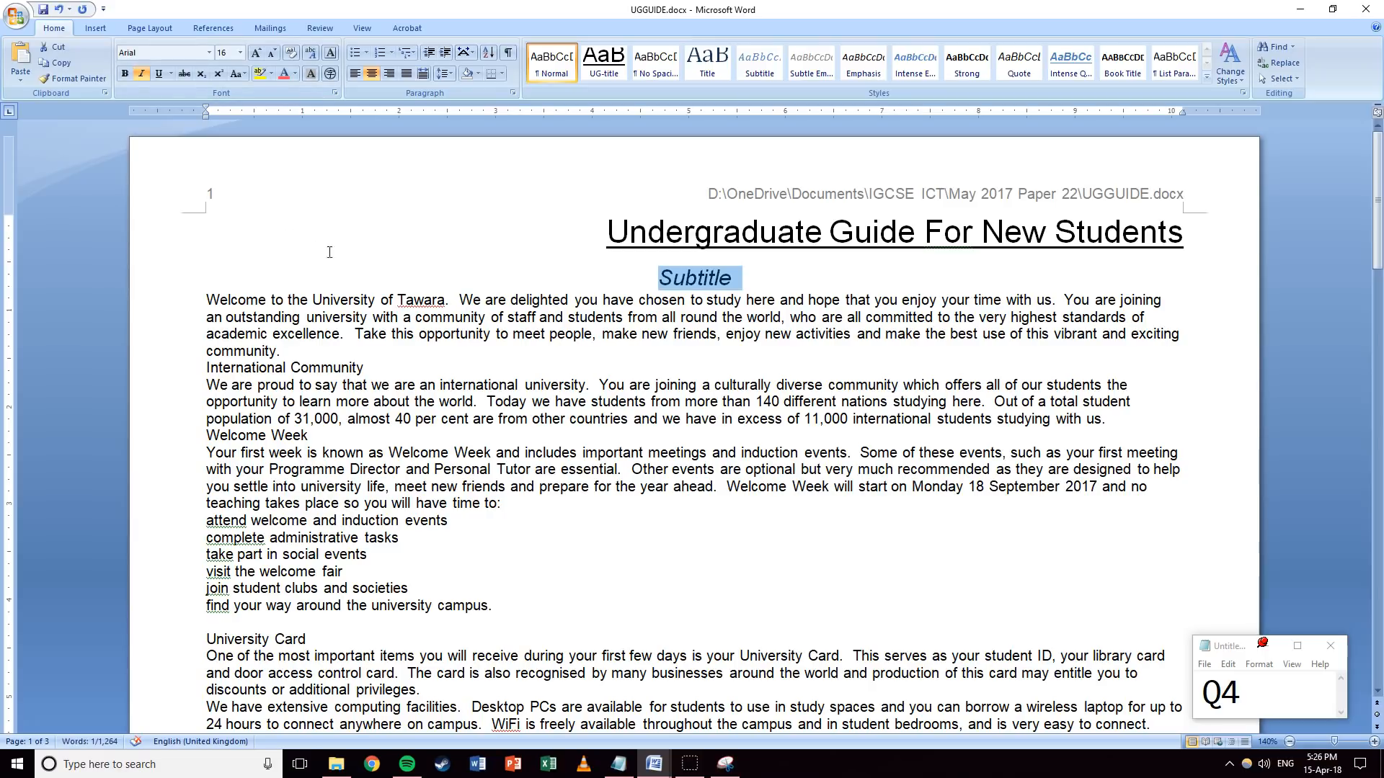
pyautogui.click(512, 93)
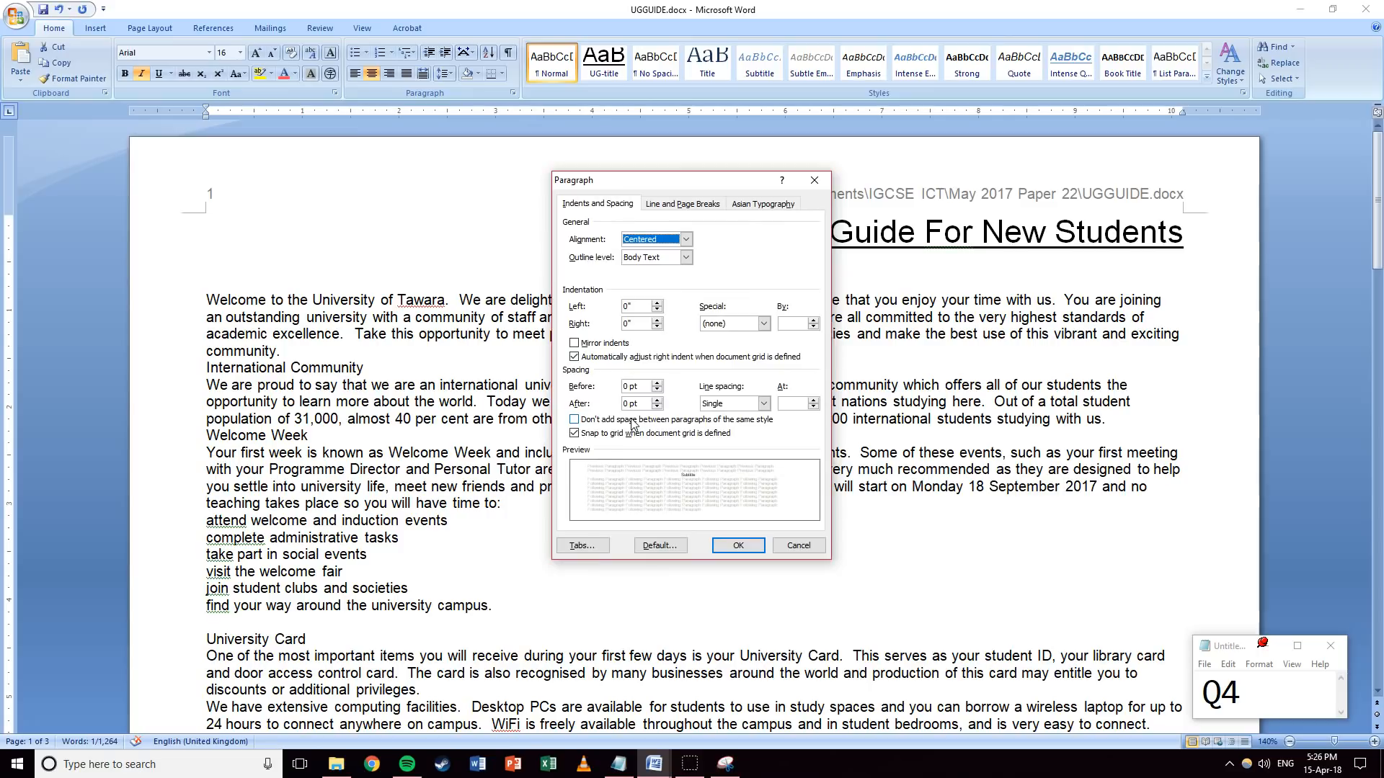
pyautogui.click(738, 546)
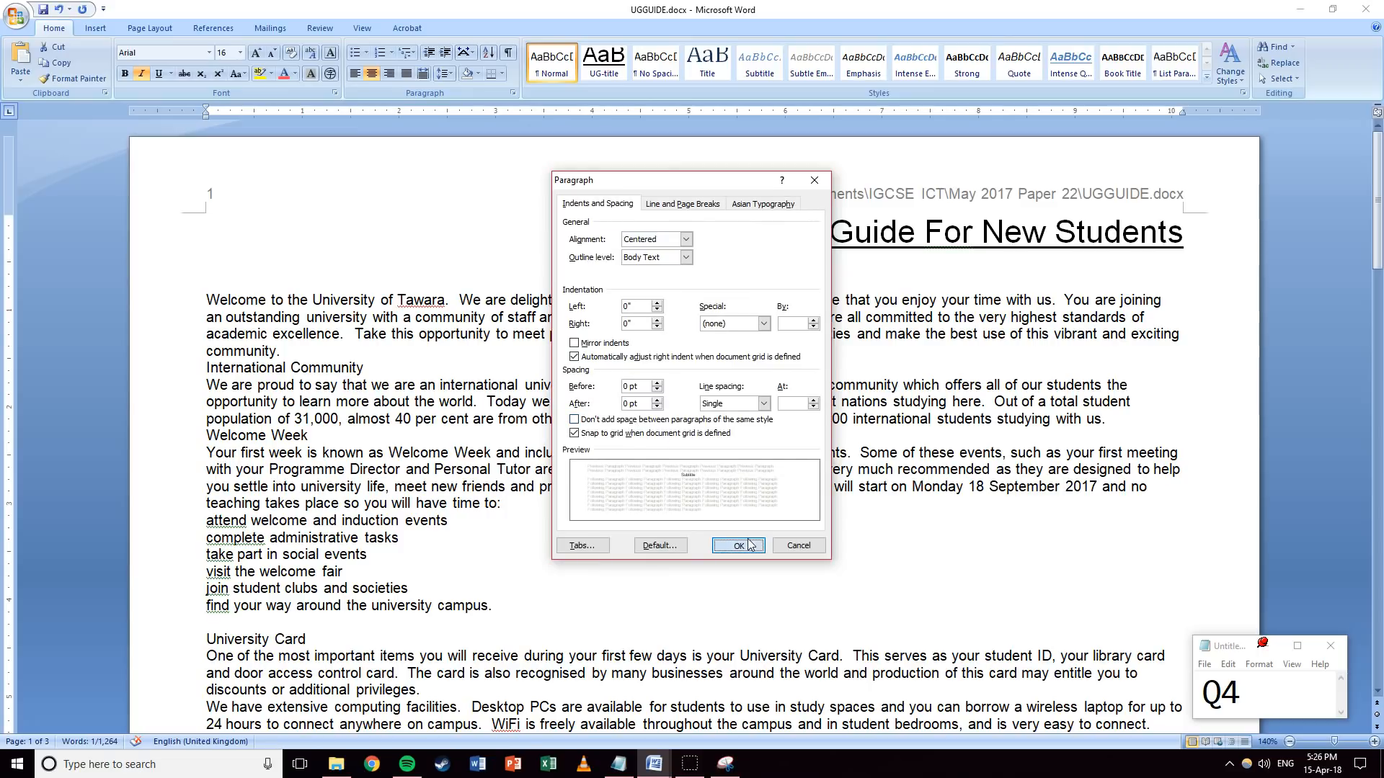
# Save Subtitle as the UG-subtitle quick style and add a Normal line below it.
pyautogui.click(1205, 78)
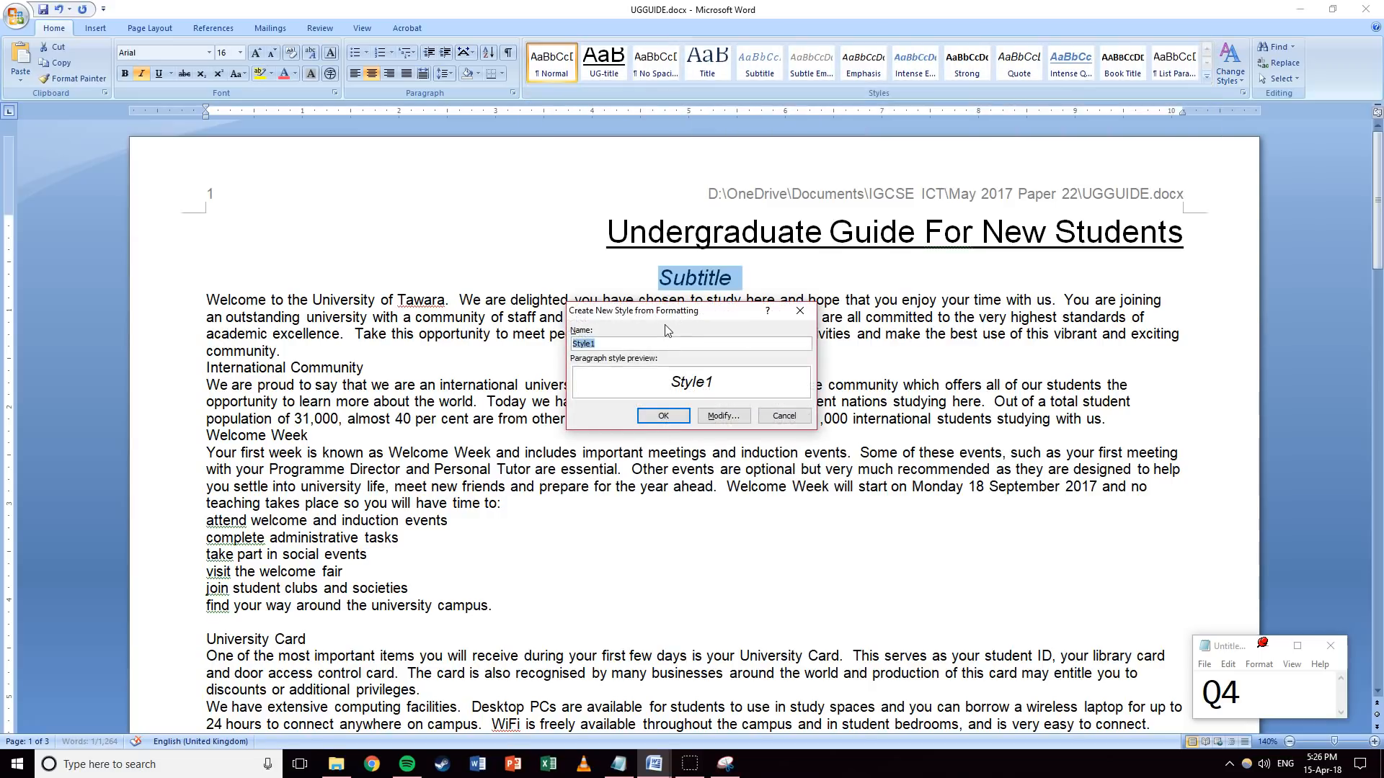
pyautogui.write('UG-subtitle')
pyautogui.press('Return')
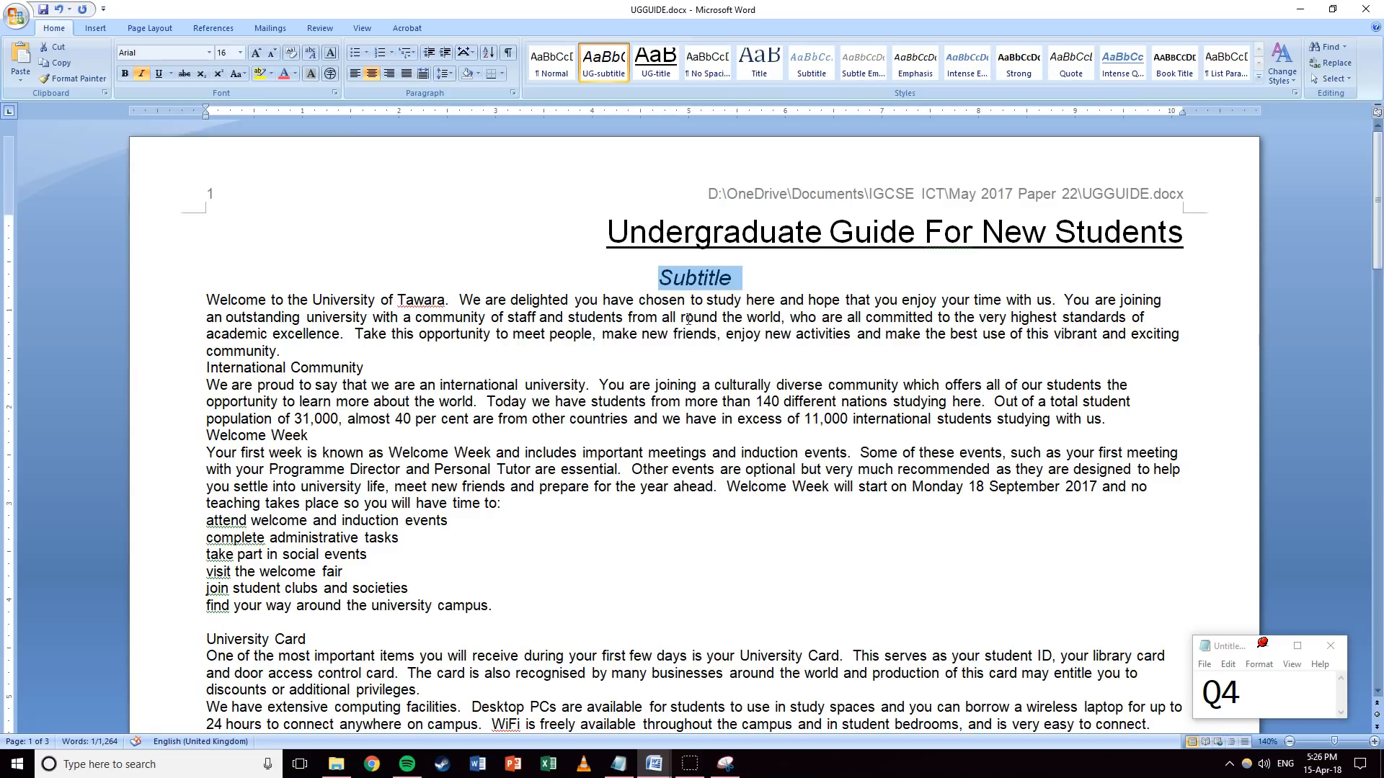
pyautogui.click(768, 282)
pyautogui.press('Return')
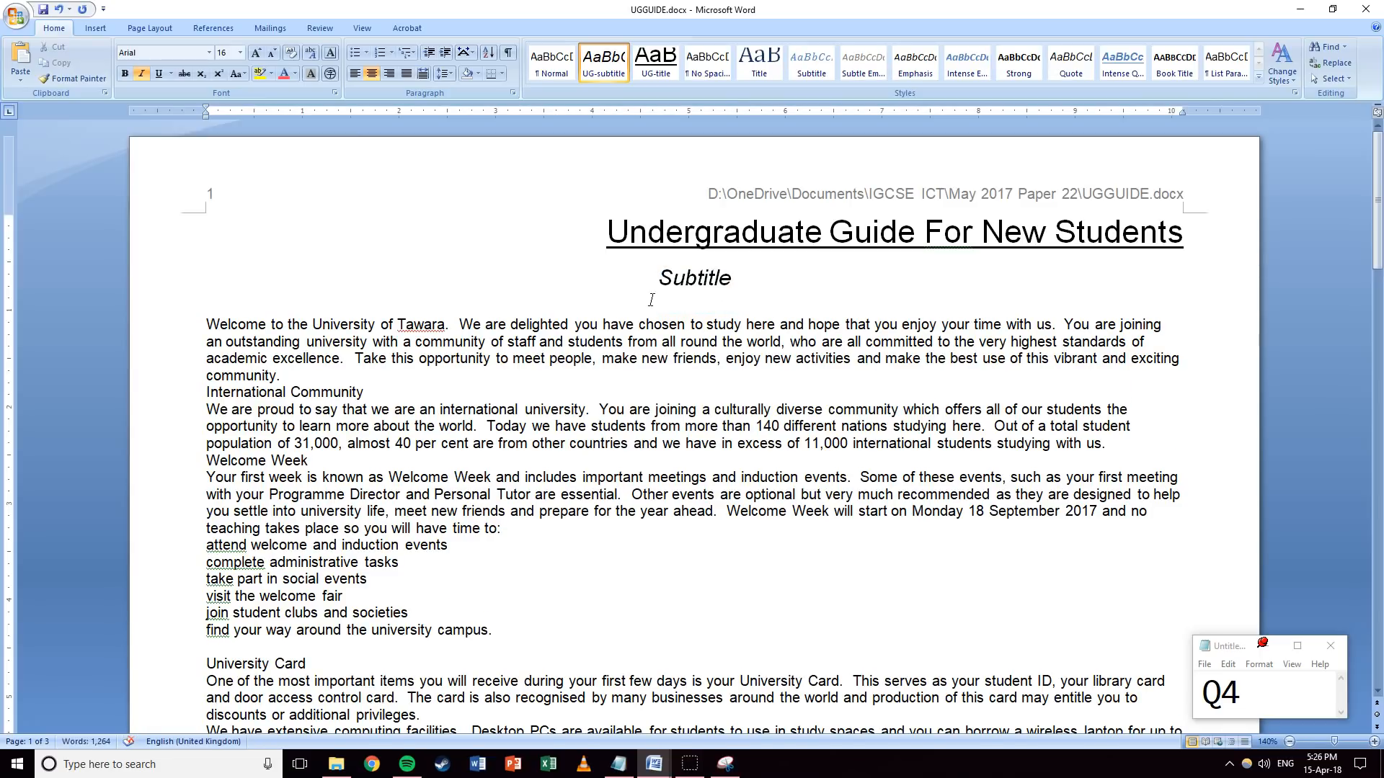
pyautogui.click(552, 64)
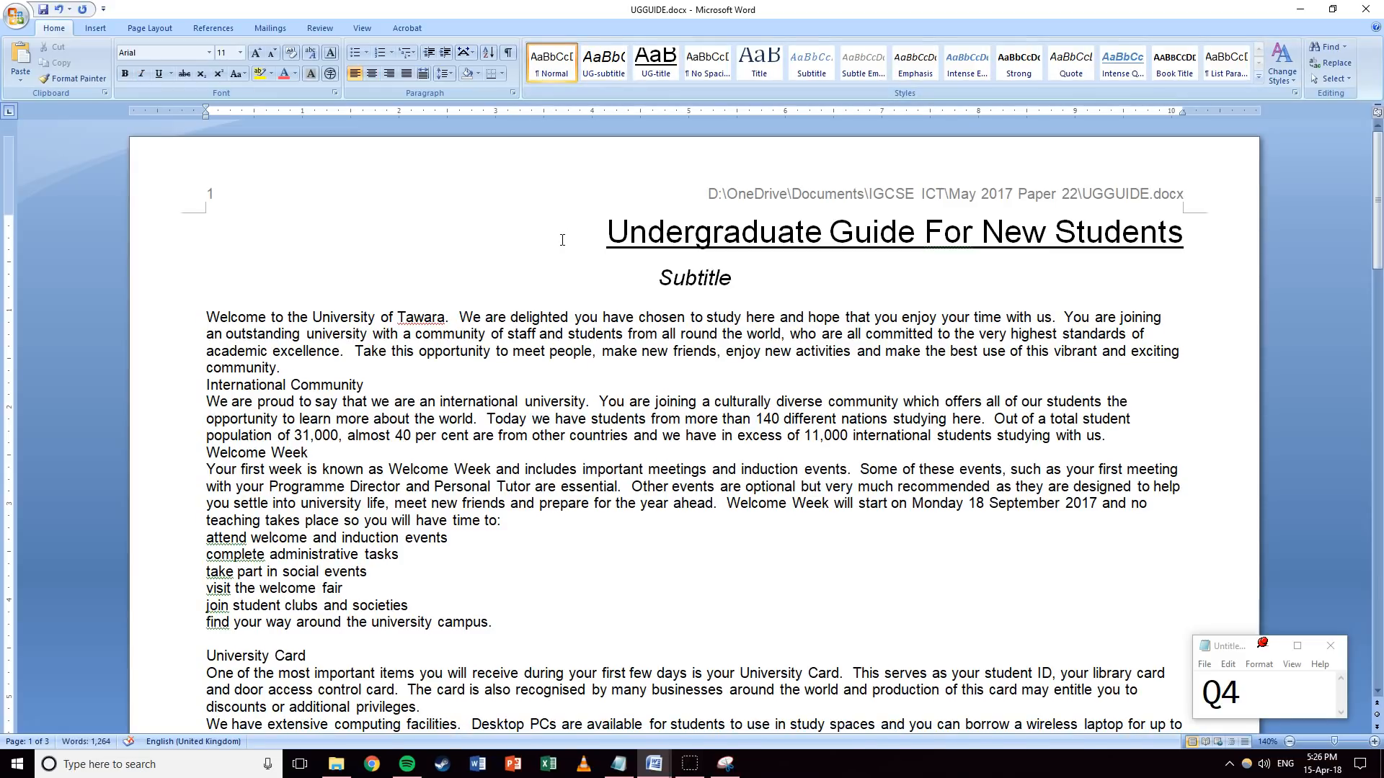
# Type 'Subhead' and make it 14 pt, centred, bold and italic.
pyautogui.write('Subhead')
pyautogui.hotkey('shift', 'Home')
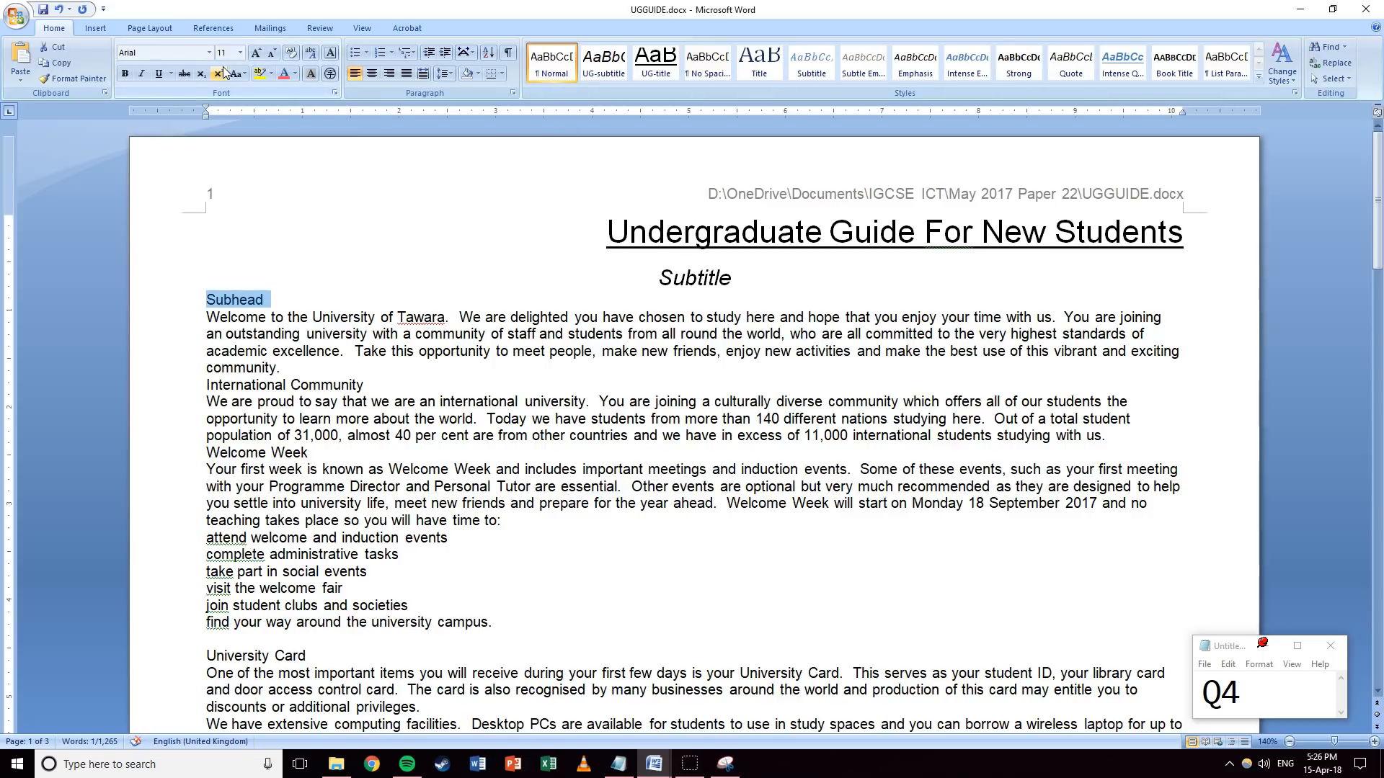
pyautogui.click(240, 53)
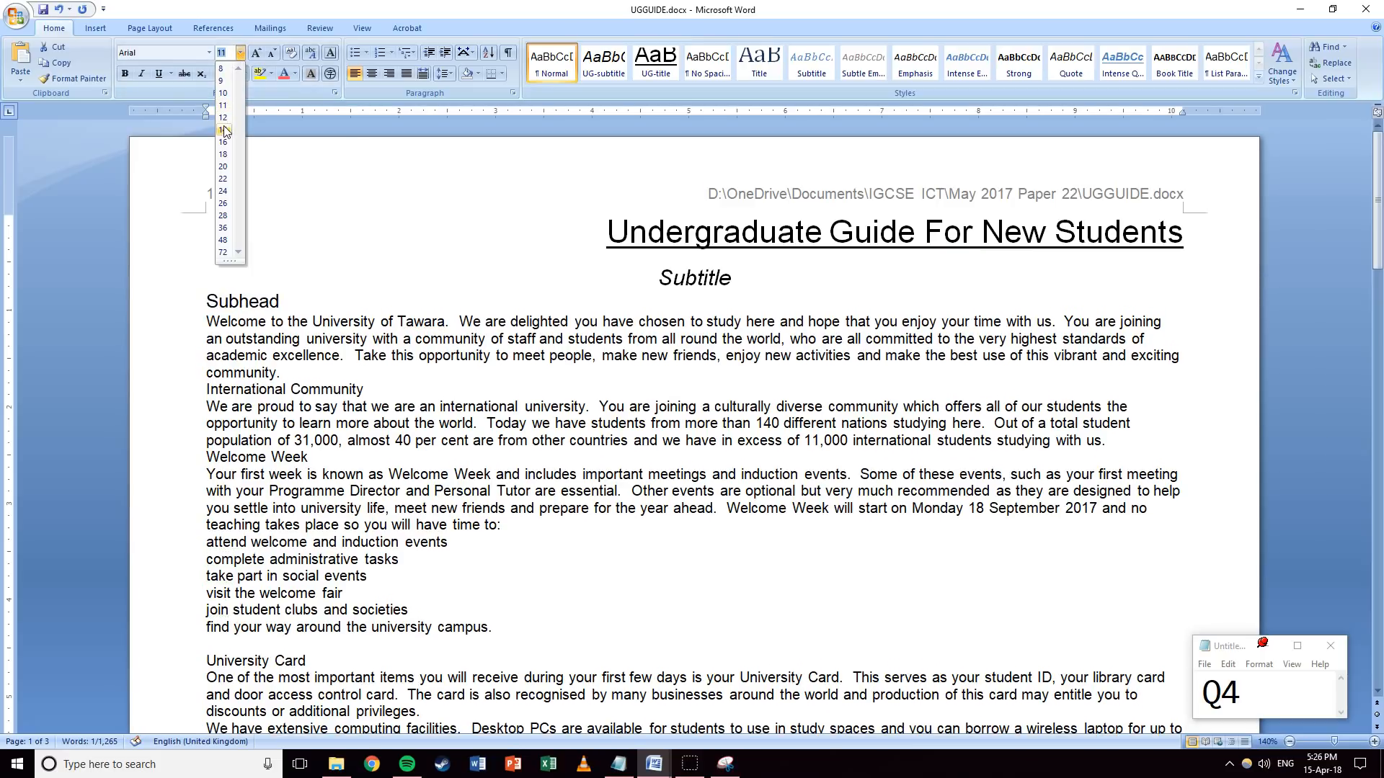
pyautogui.click(223, 130)
pyautogui.click(367, 75)
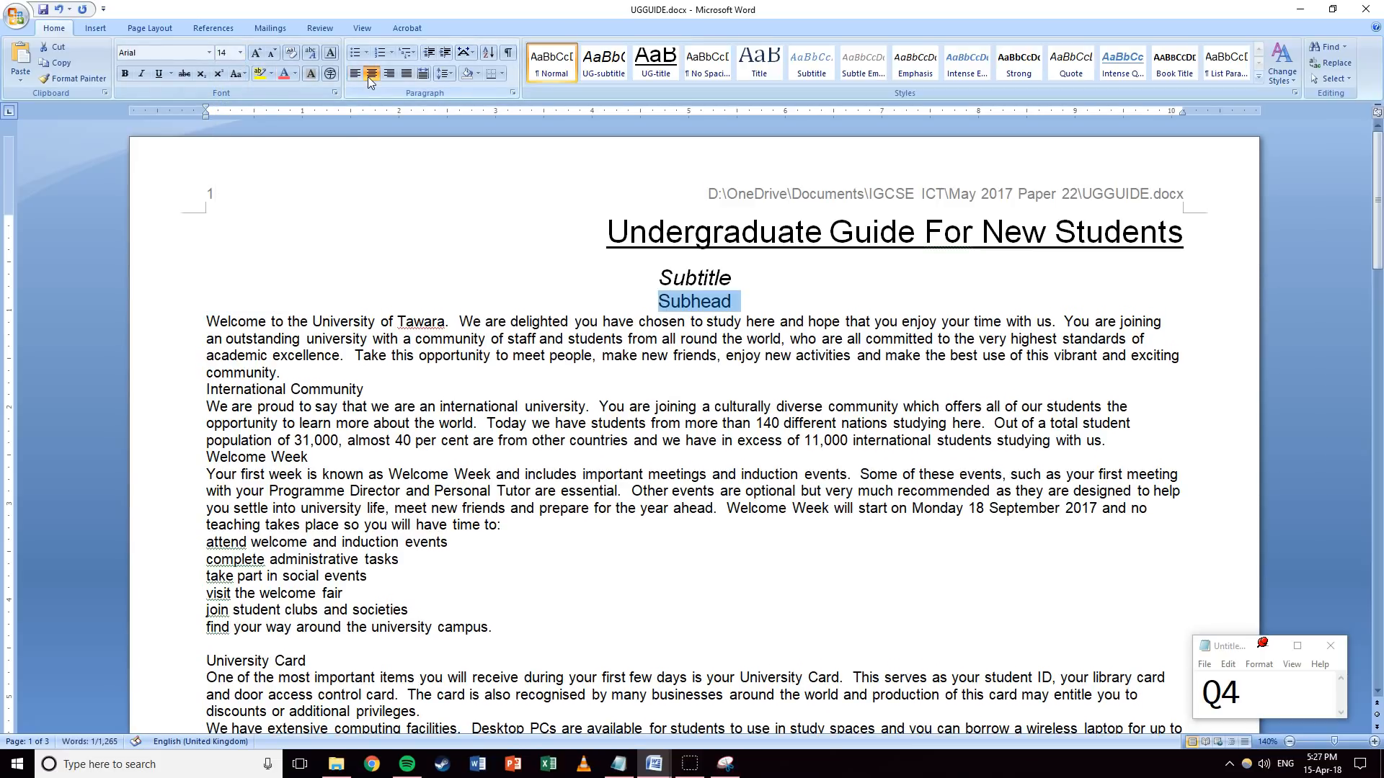
pyautogui.click(124, 73)
pyautogui.click(142, 75)
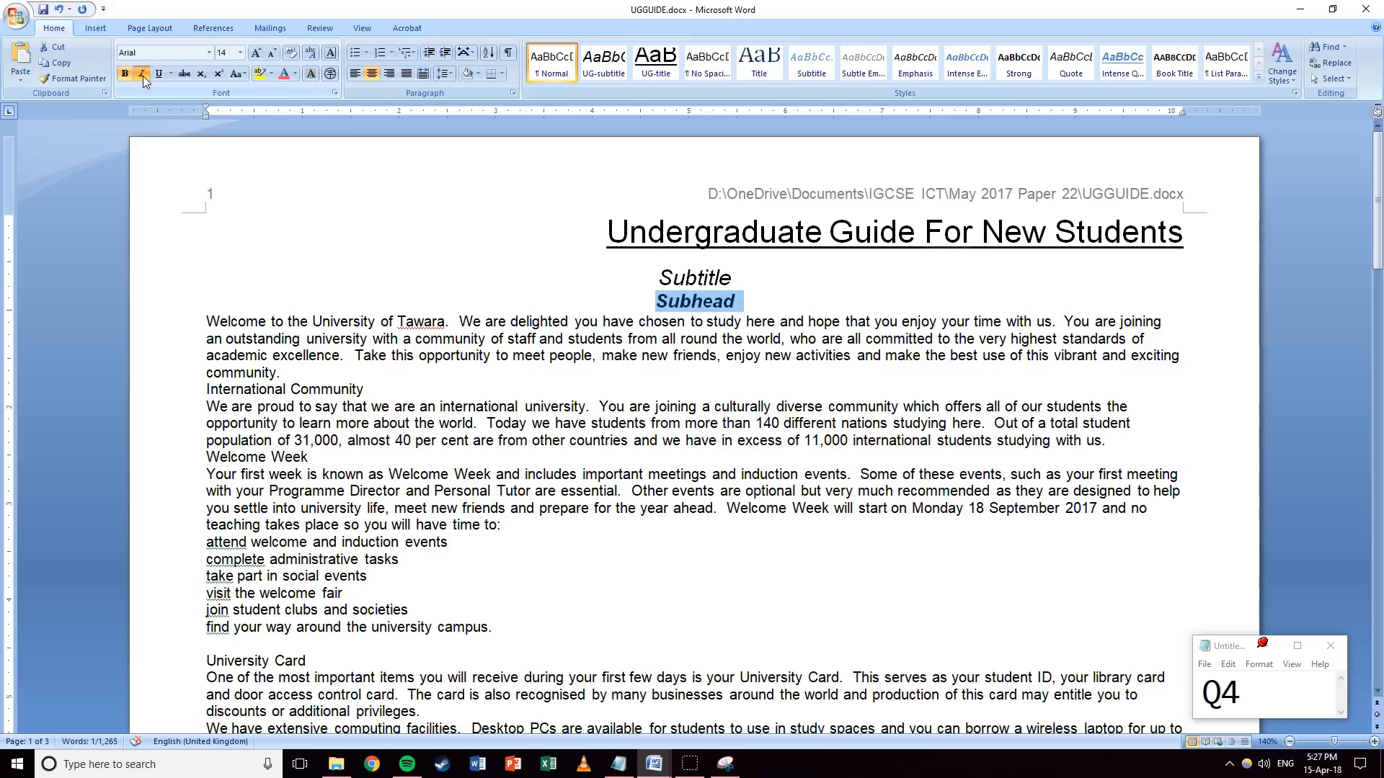
# Give the Subhead line 12 pt spacing after.
pyautogui.click(512, 92)
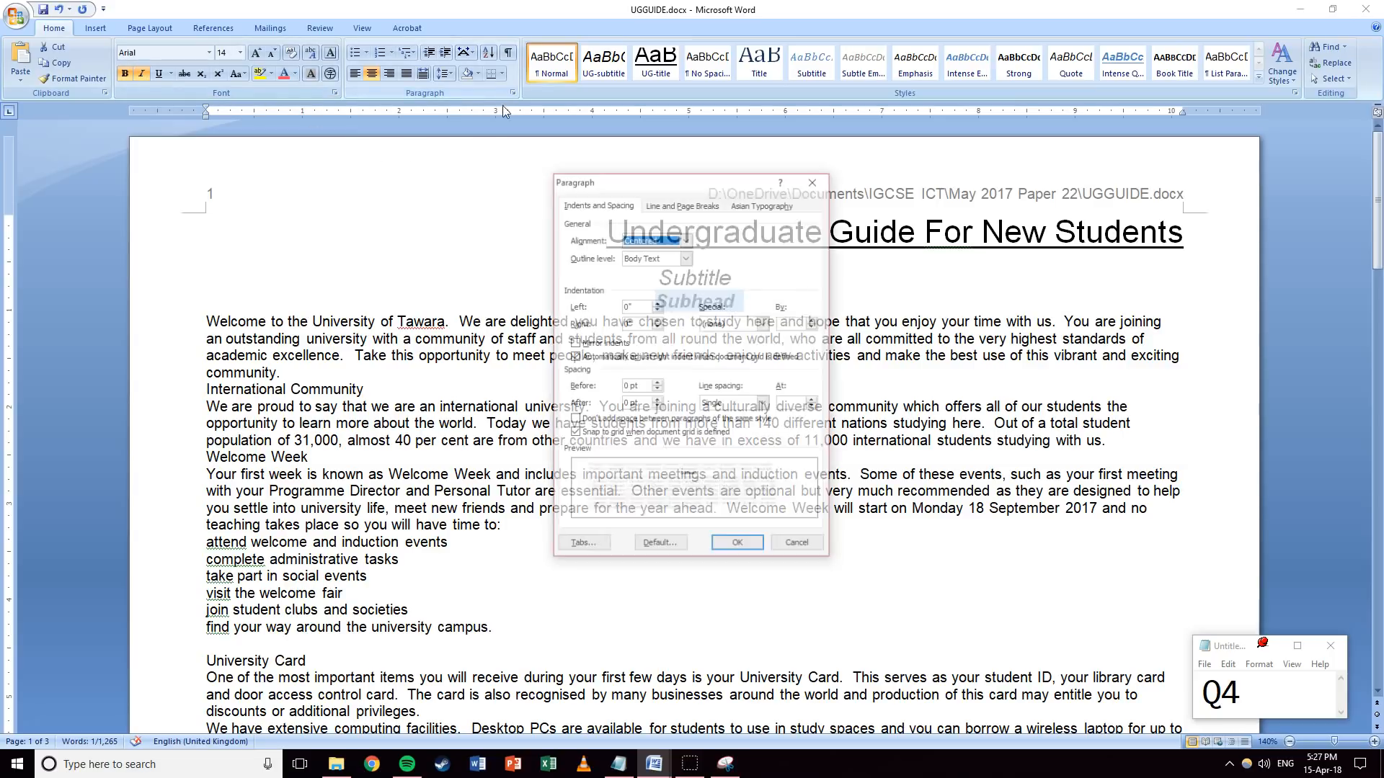
pyautogui.doubleClick(625, 404)
pyautogui.write('12')
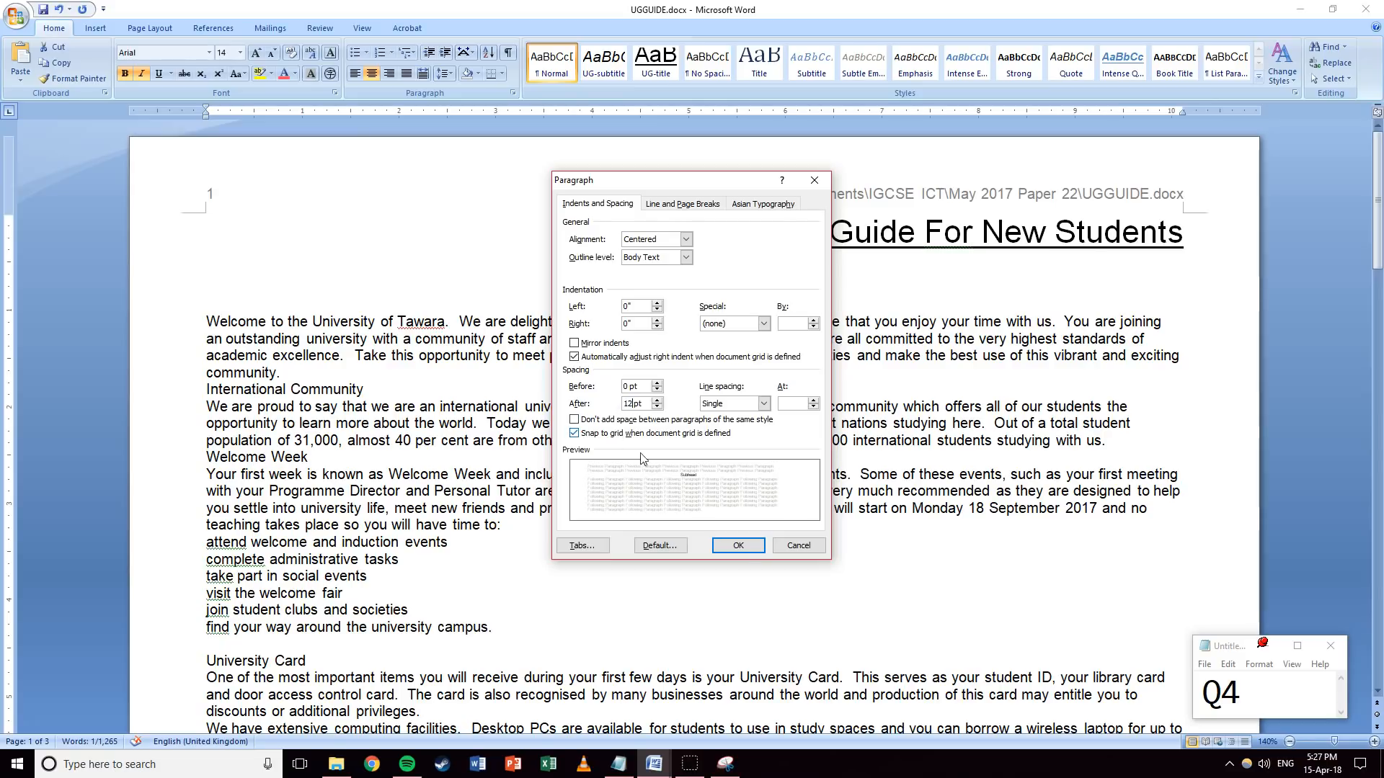
pyautogui.click(745, 549)
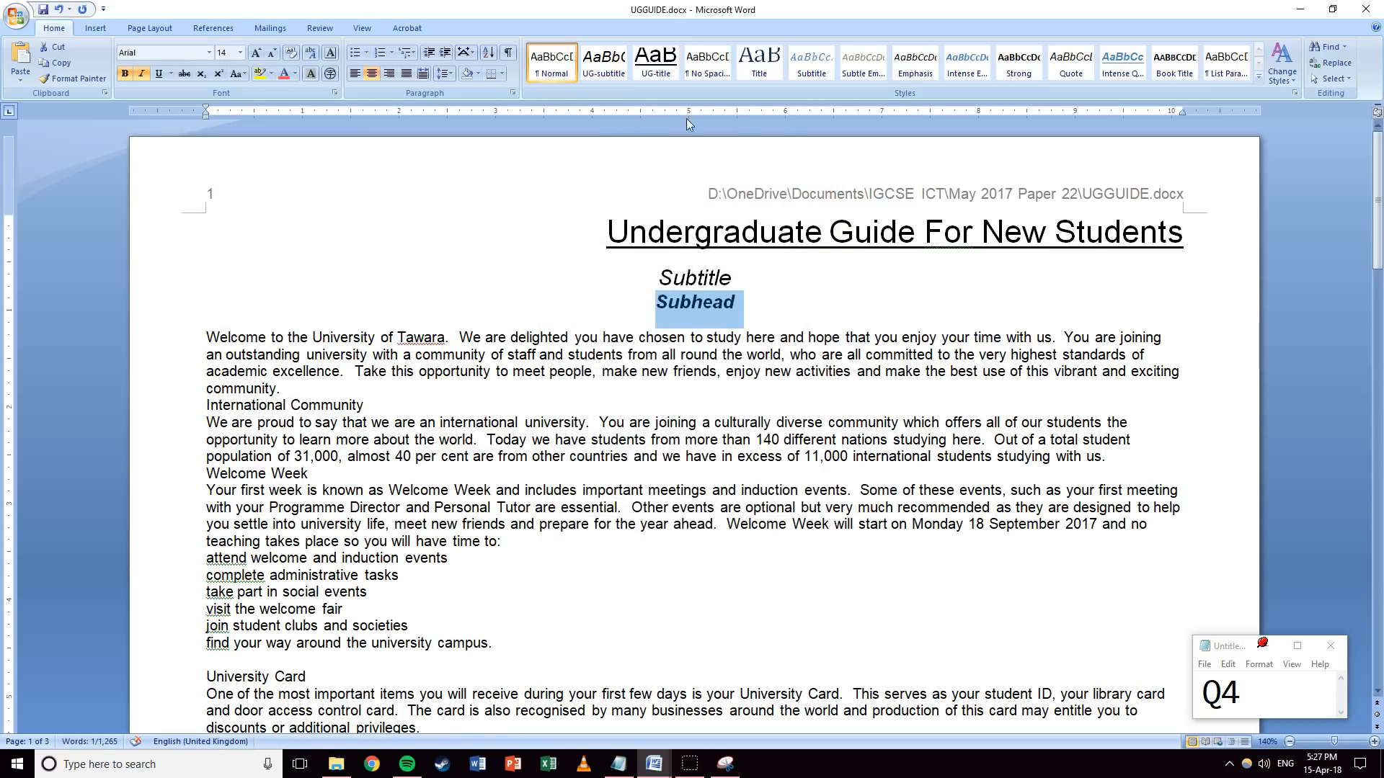
# Save the Subhead formatting as the UG-subhead quick style.
pyautogui.click(1259, 76)
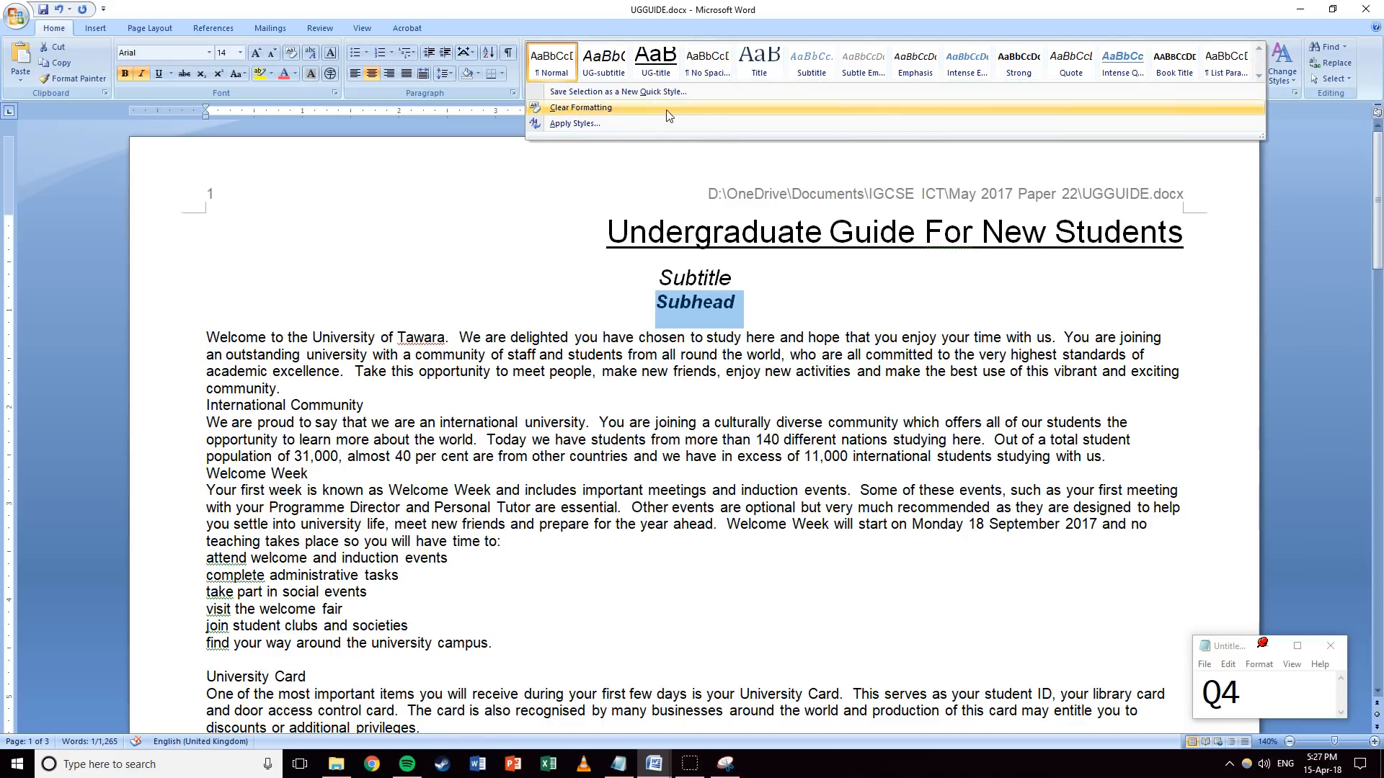
pyautogui.click(645, 92)
pyautogui.write('U')
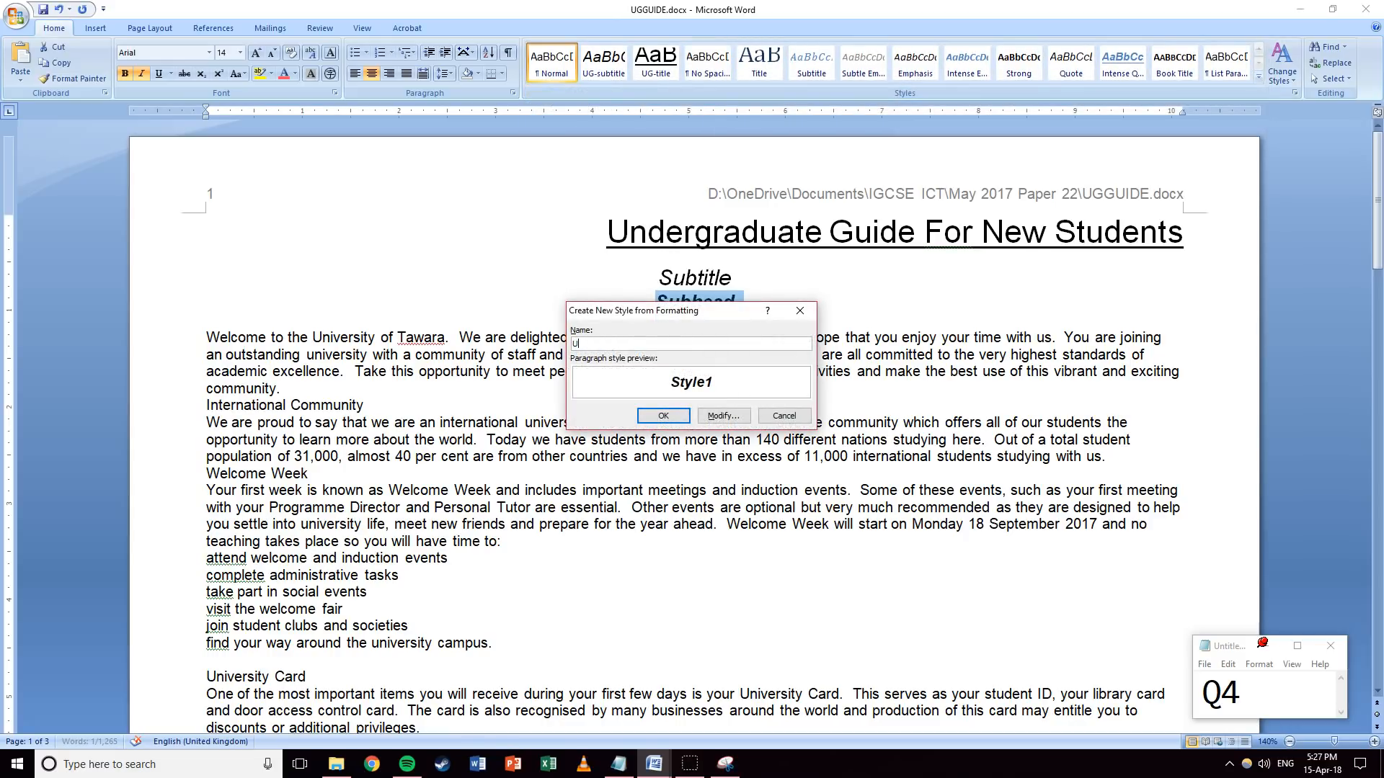
pyautogui.write('G-subhead')
pyautogui.press('Return')
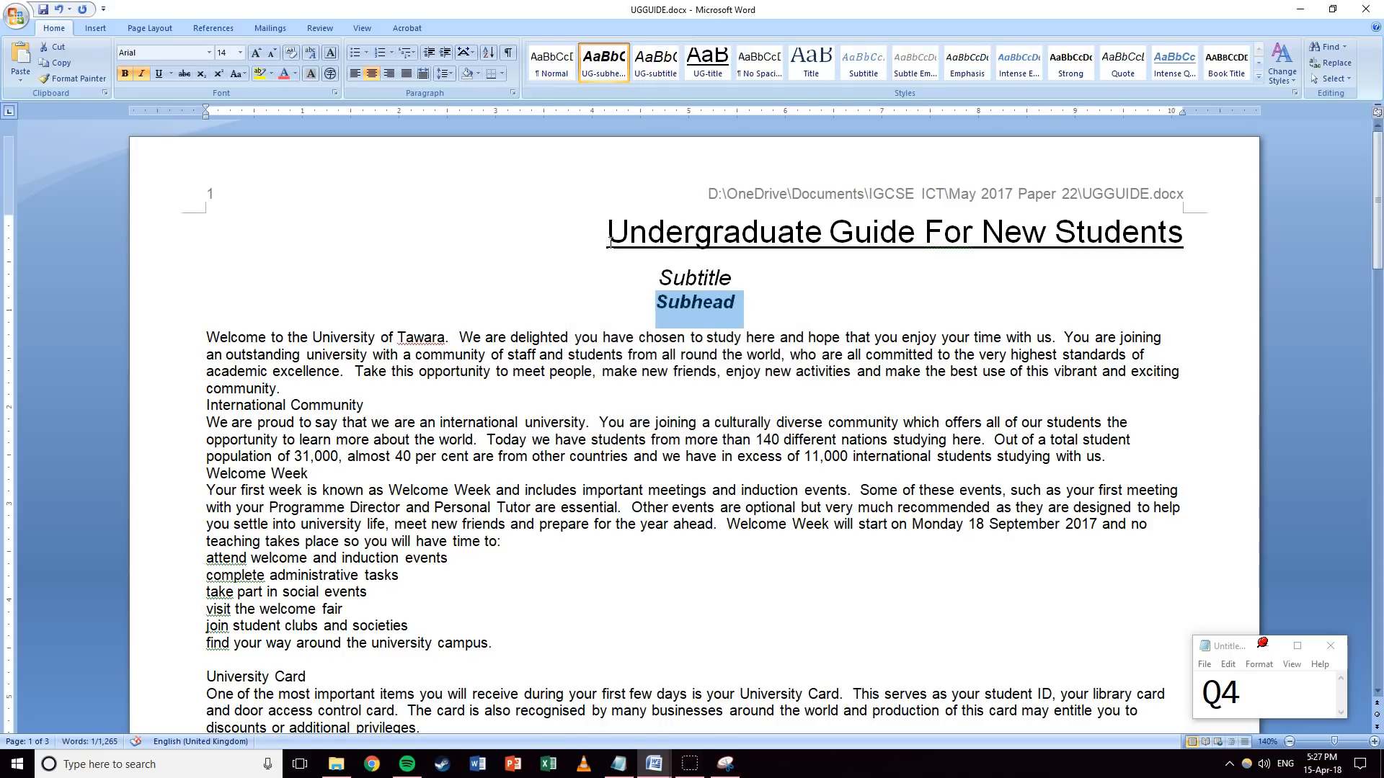
# Insert a 'Body' line above the welcome paragraph.
pyautogui.click(216, 326)
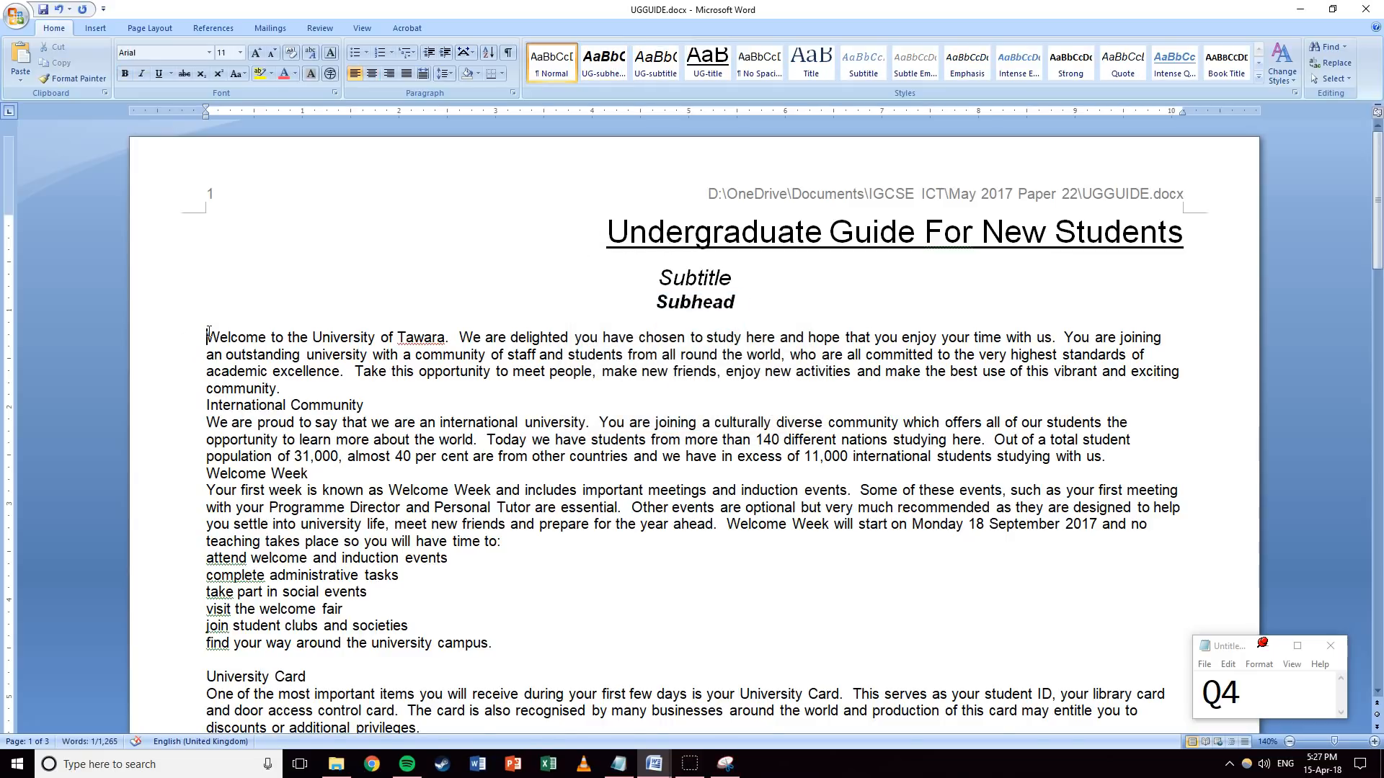
pyautogui.press('Return')
pyautogui.write('Body')
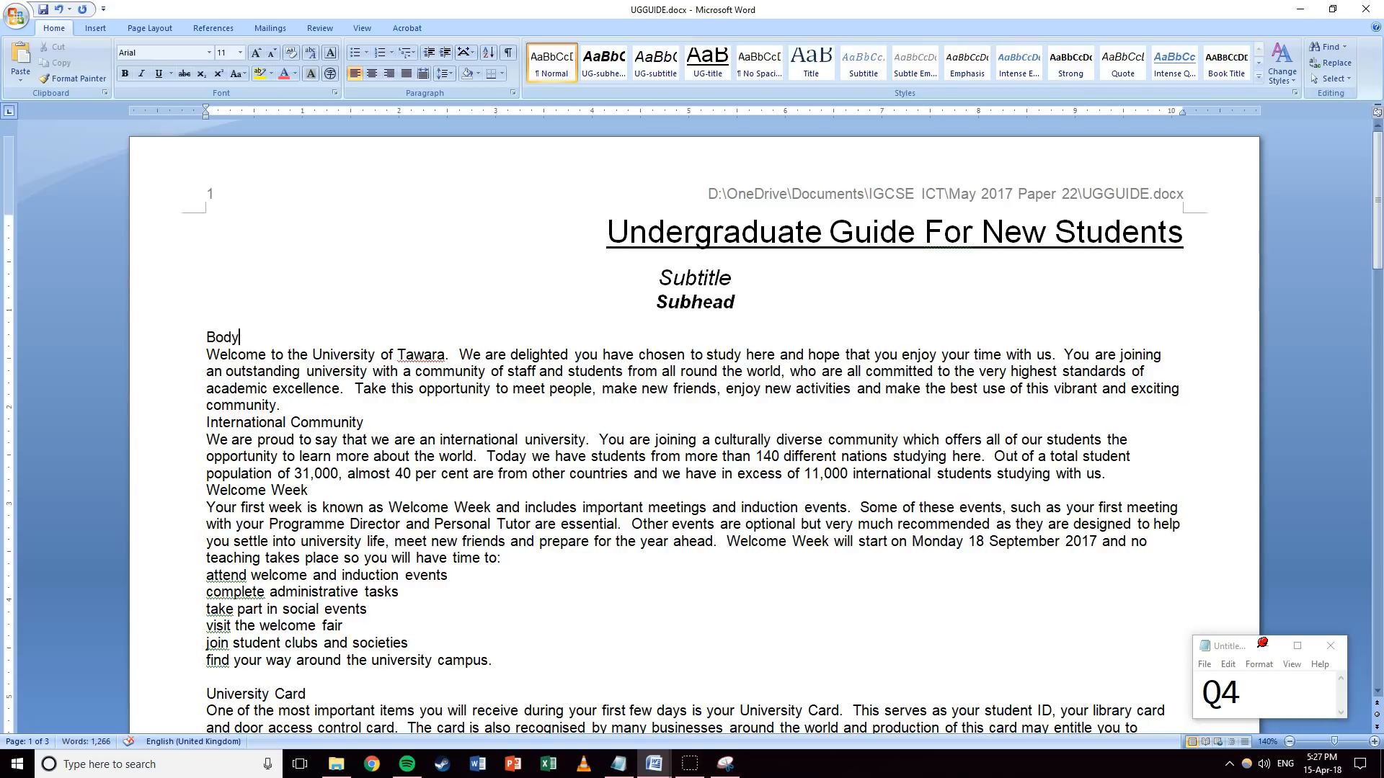
pyautogui.hotkey('shift', 'Home')
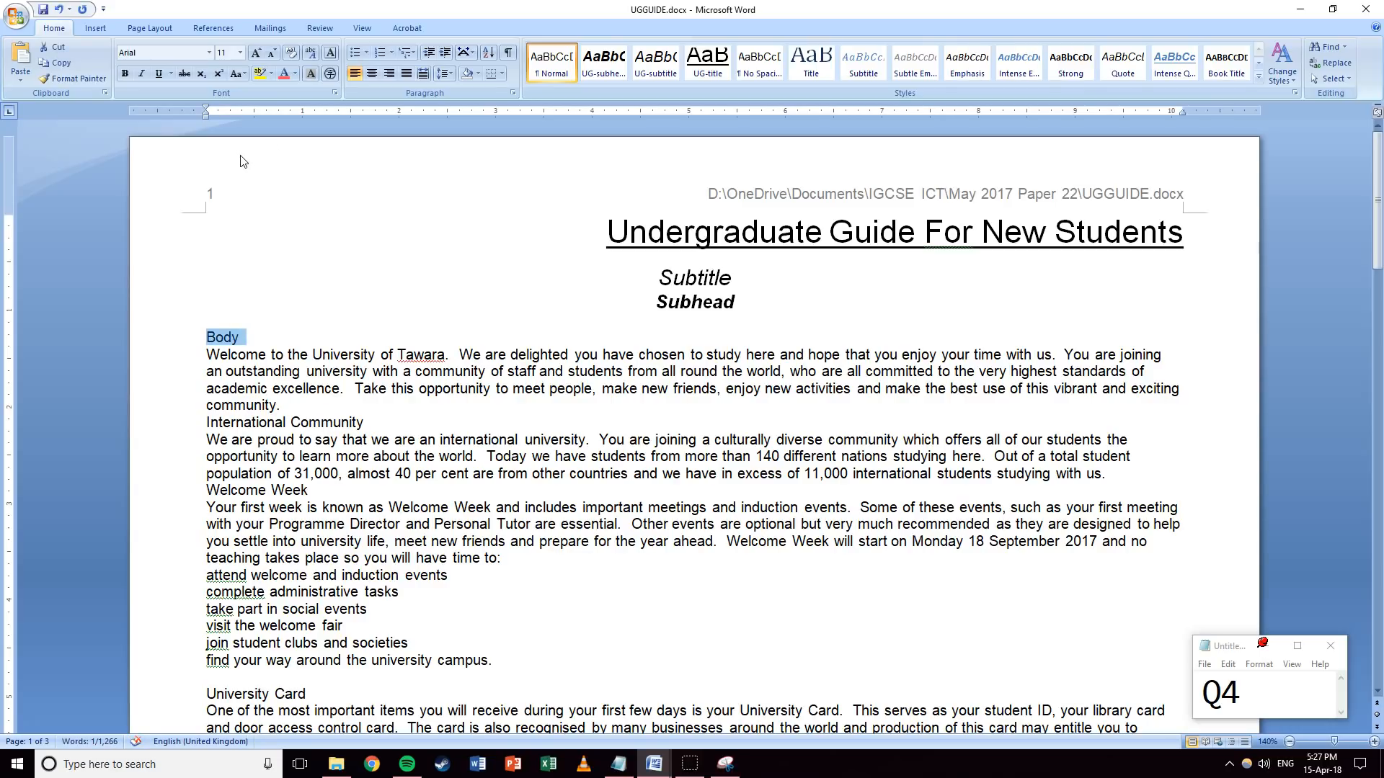
# Set Body to Times New Roman 12, justified, with 12 pt space after.
pyautogui.click(209, 53)
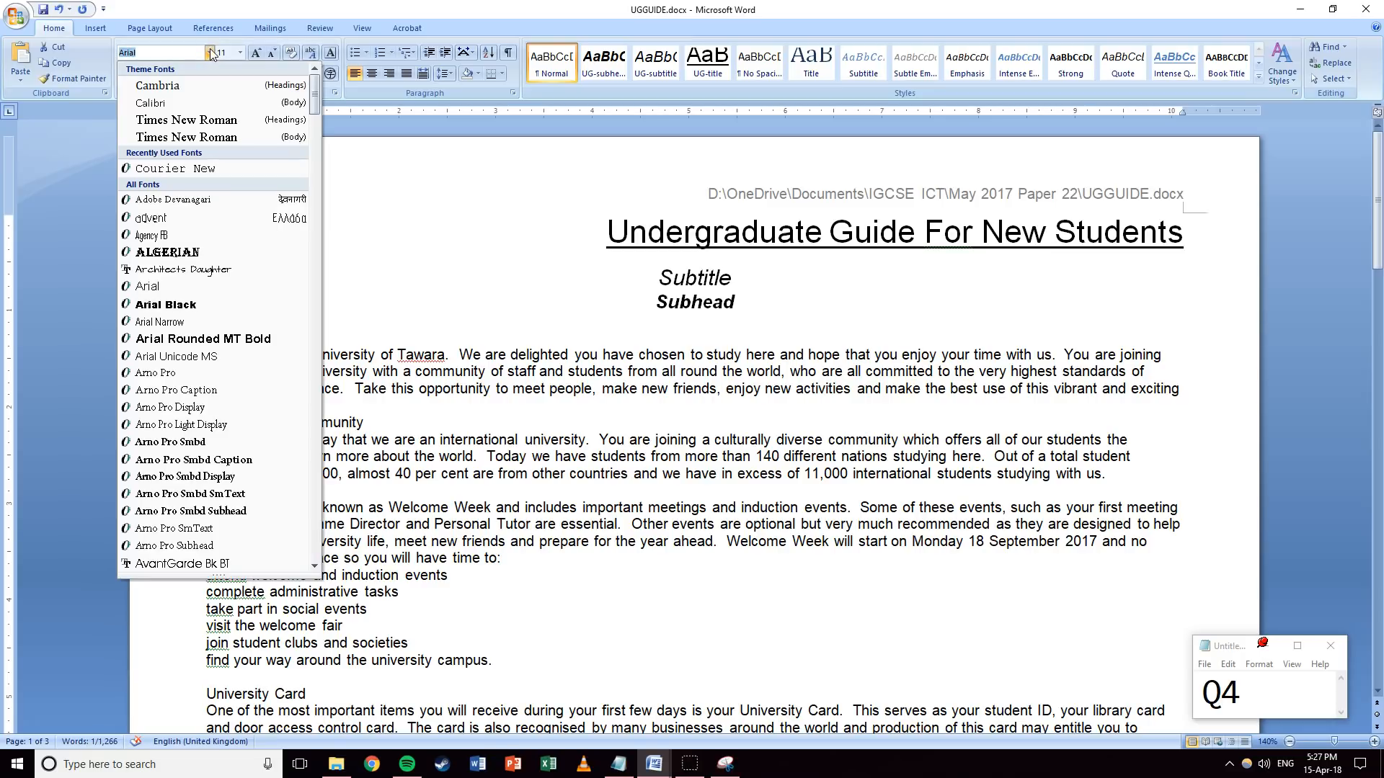
pyautogui.click(177, 137)
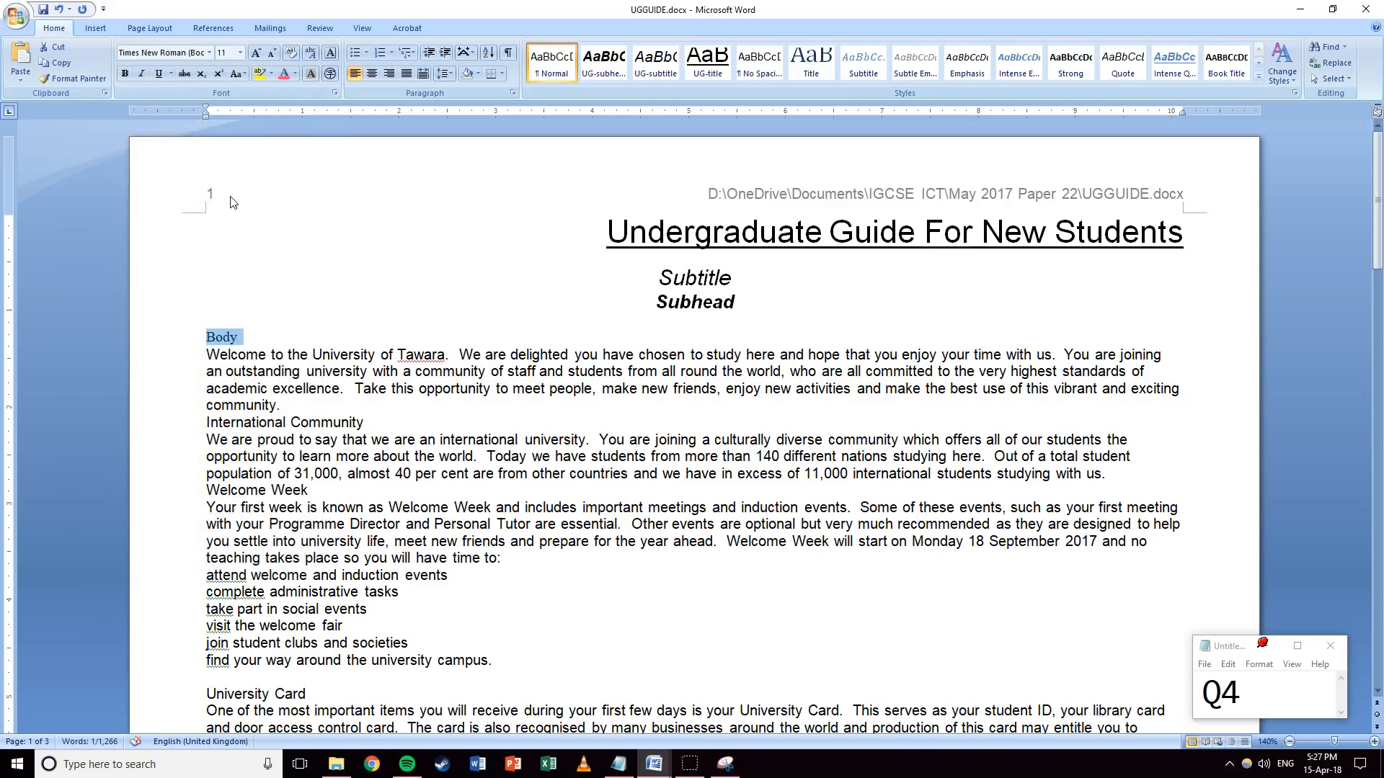
pyautogui.click(240, 58)
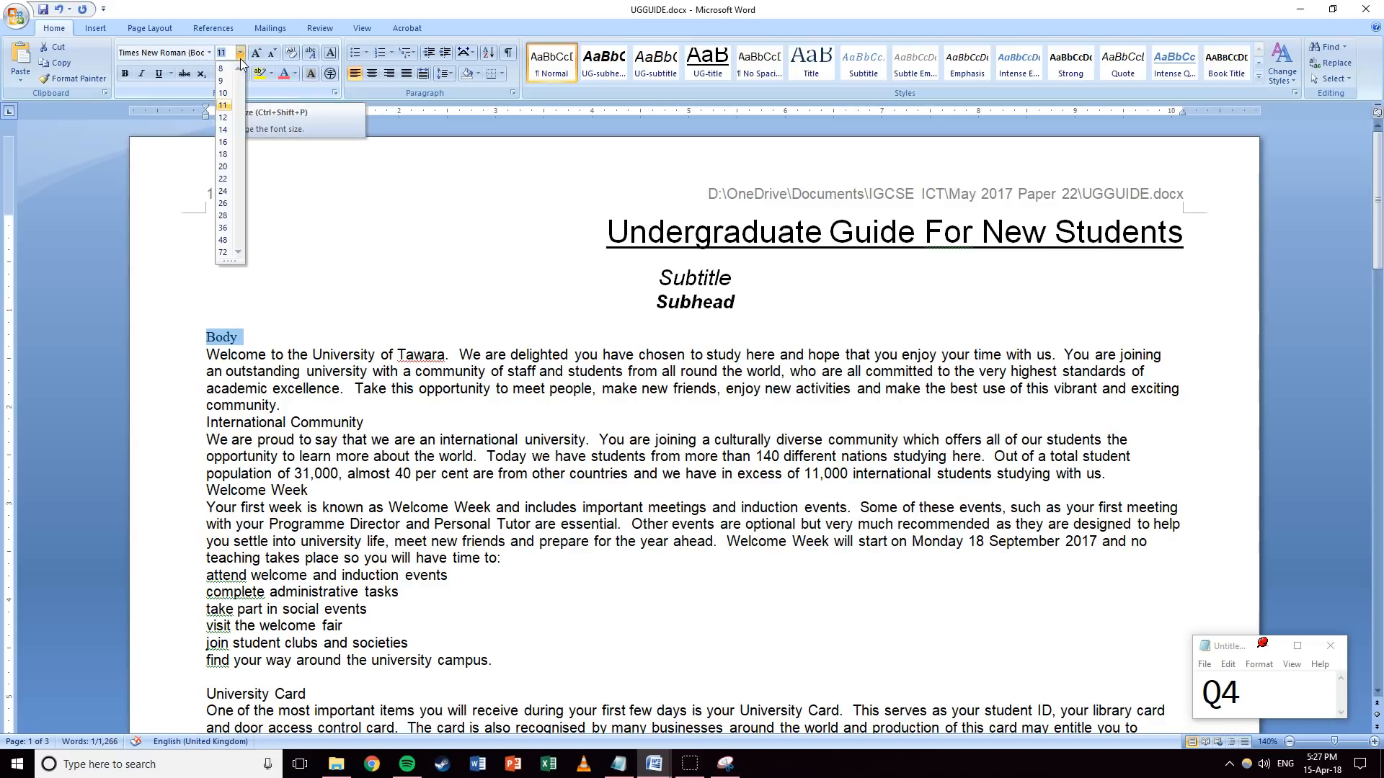
pyautogui.click(223, 118)
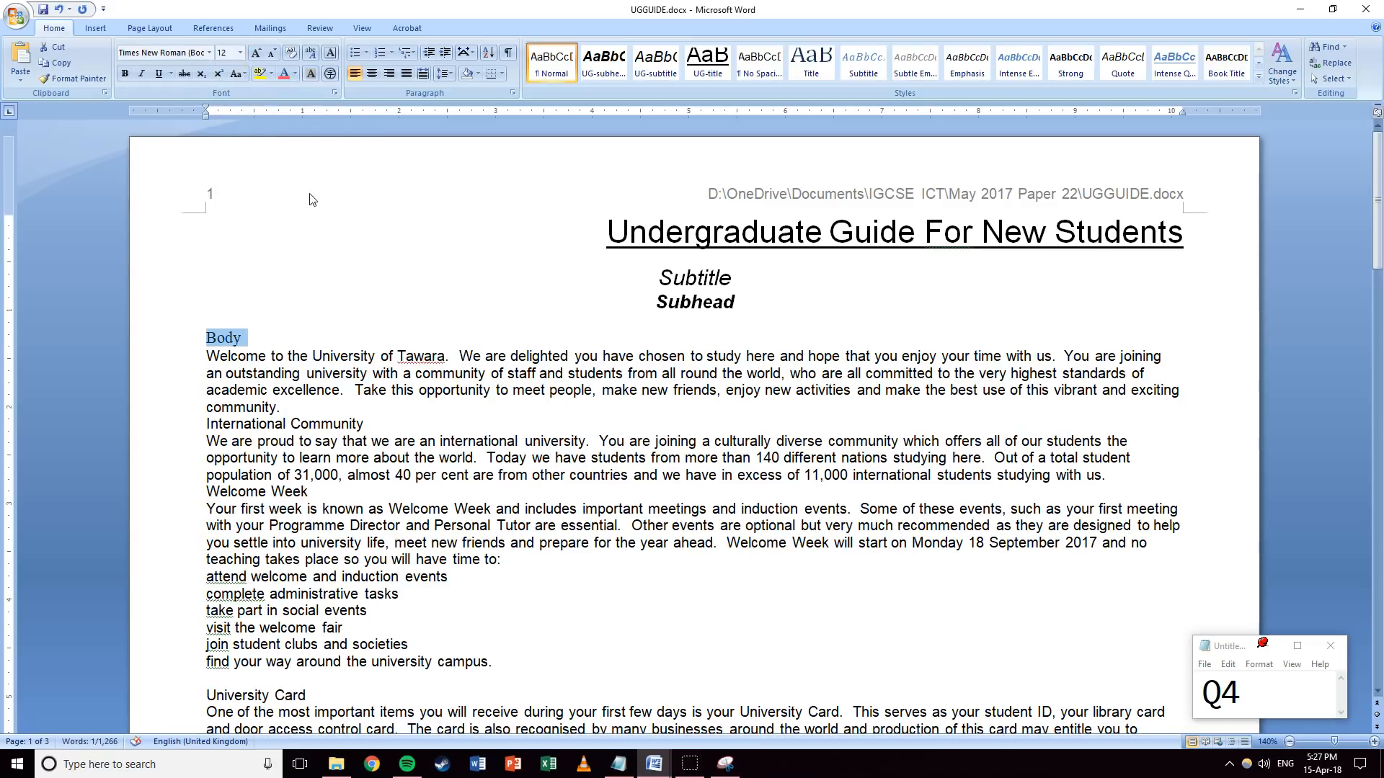
pyautogui.click(407, 78)
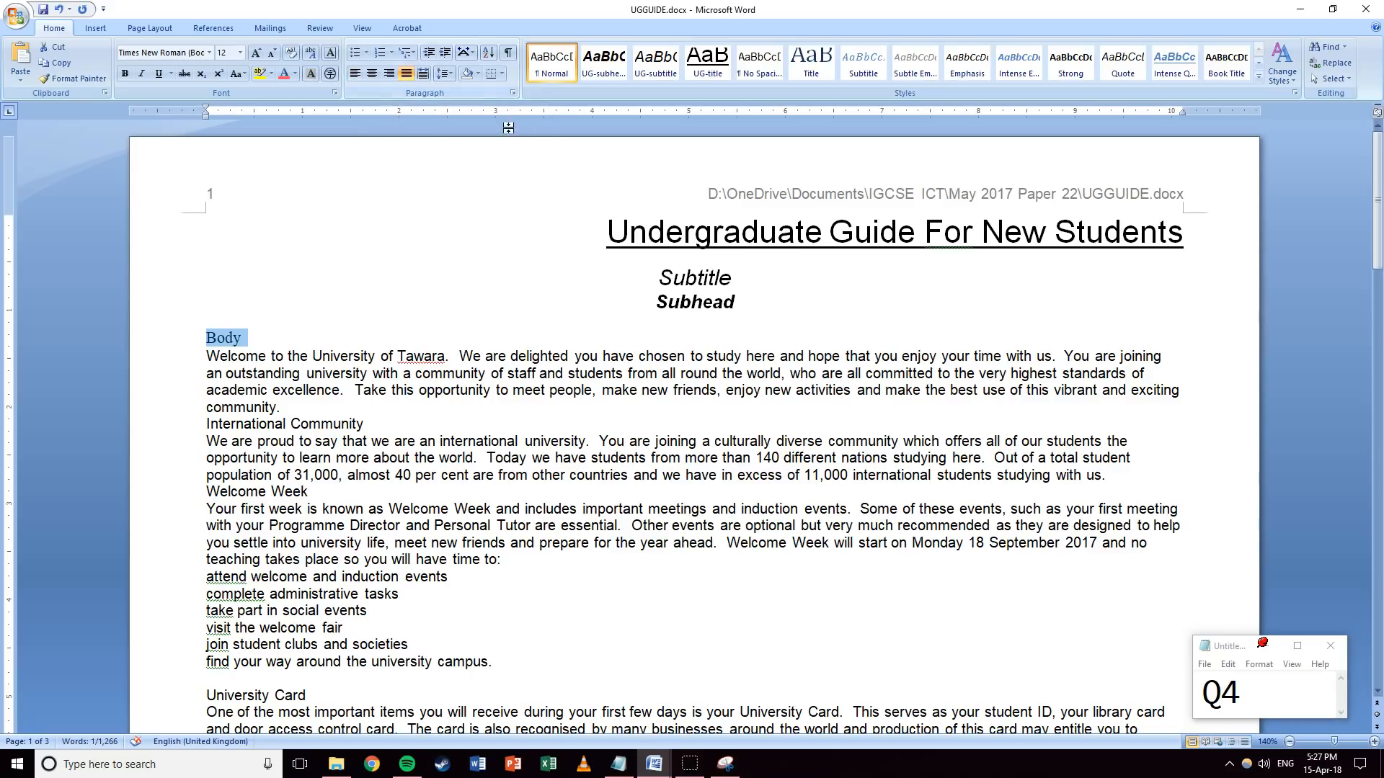
pyautogui.click(513, 92)
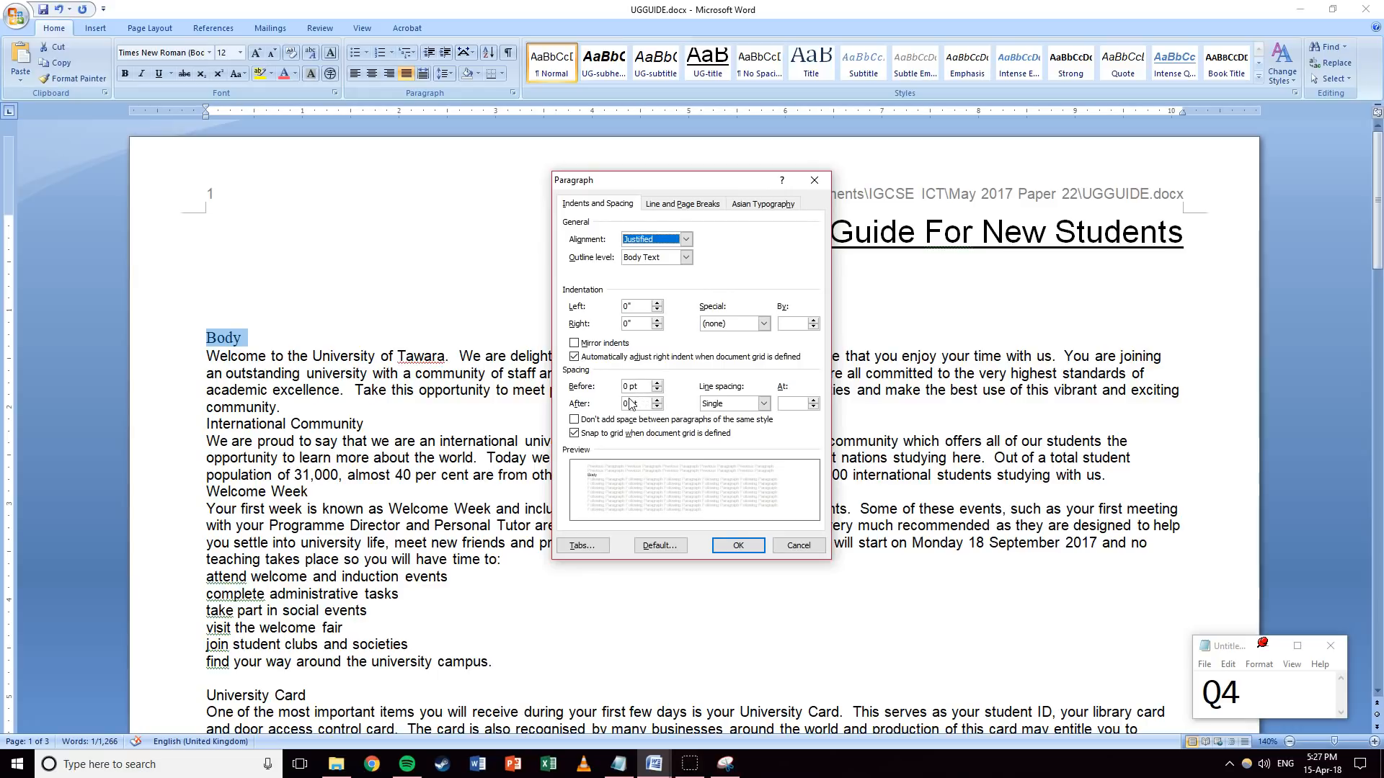
pyautogui.write('12')
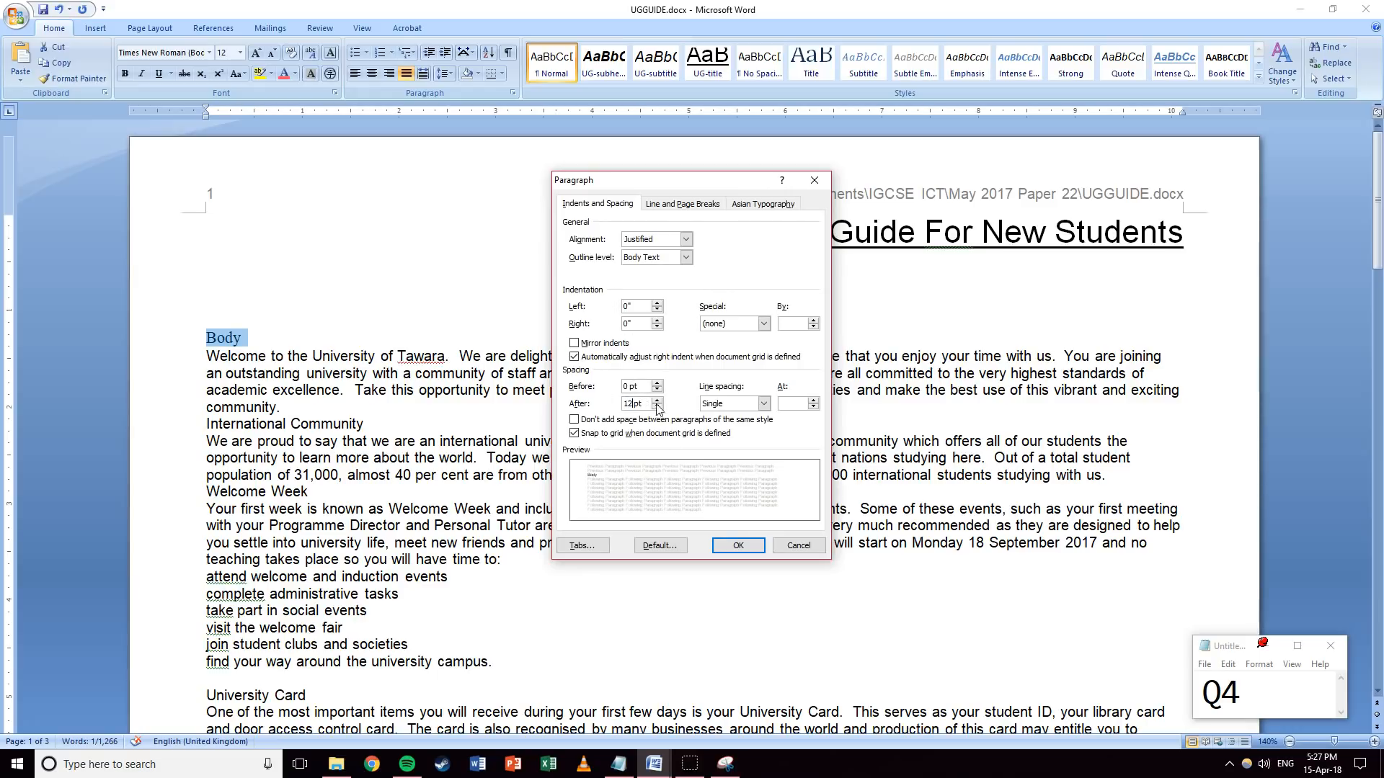
pyautogui.click(738, 546)
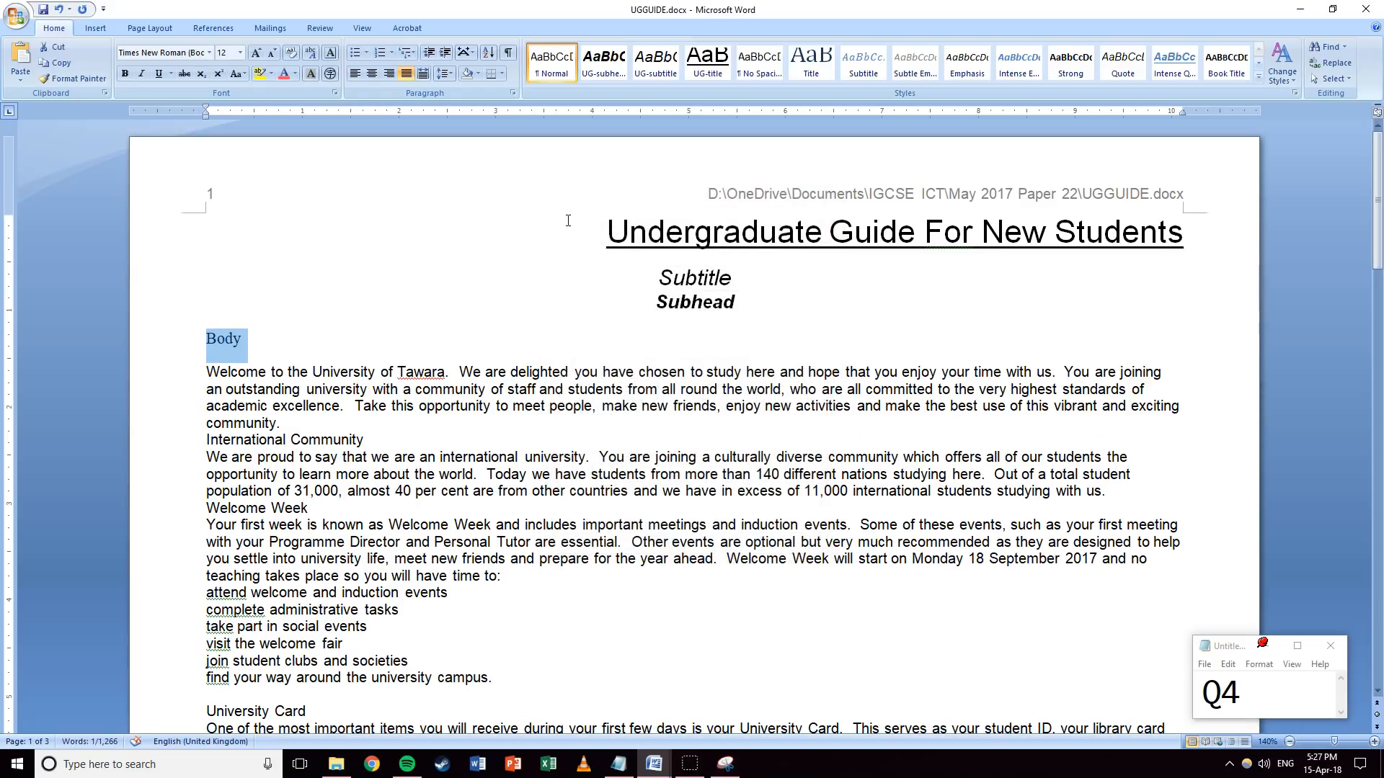
# Save the Body formatting as the UG-body quick style.
pyautogui.click(1259, 76)
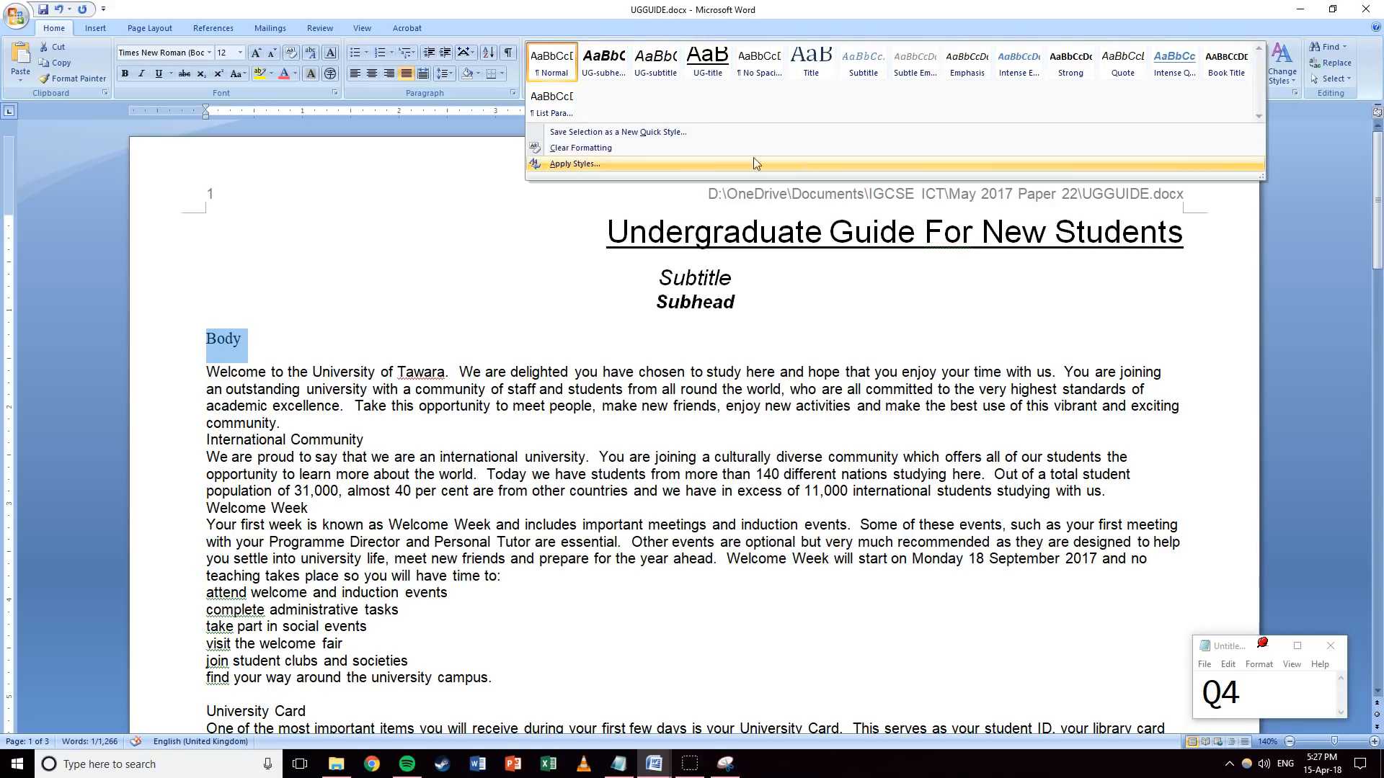
pyautogui.click(613, 132)
pyautogui.write('UG-body')
pyautogui.press('Return')
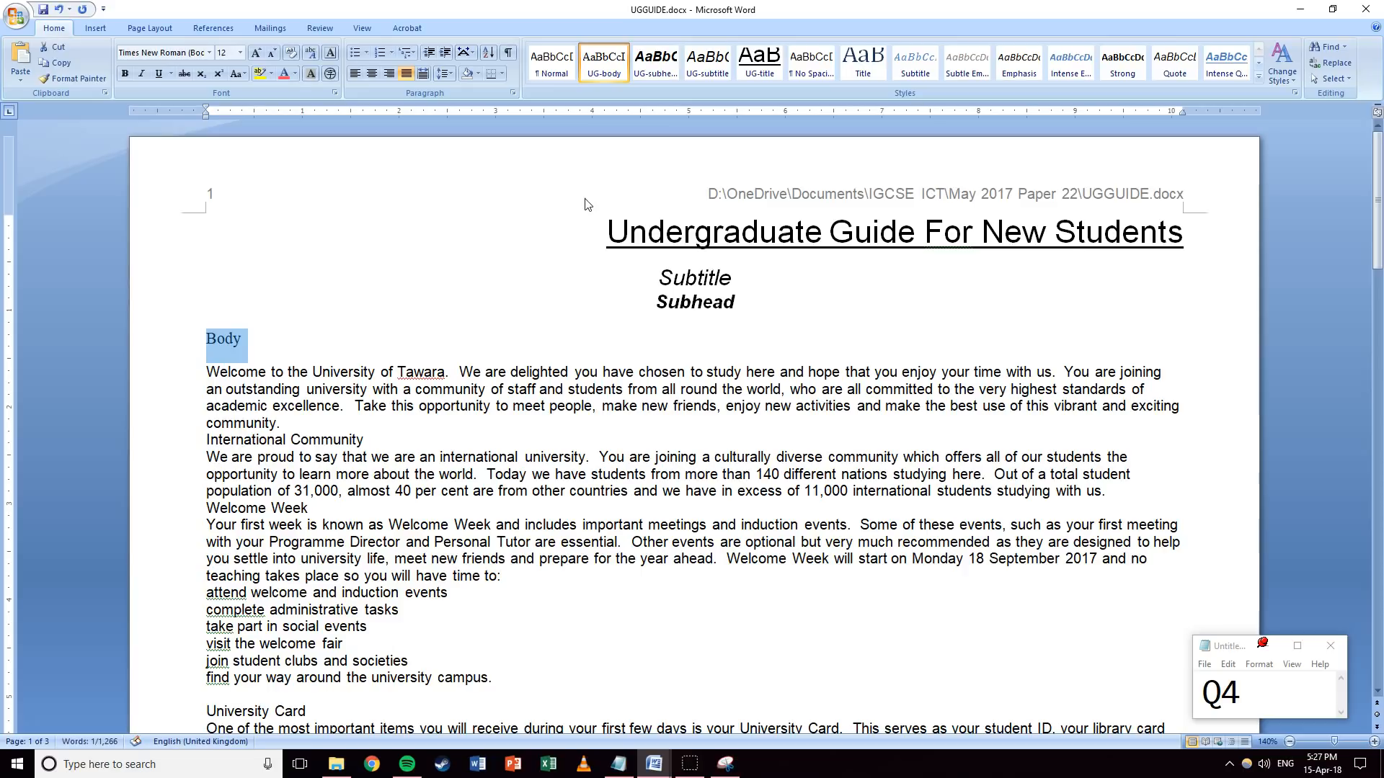
pyautogui.click(288, 321)
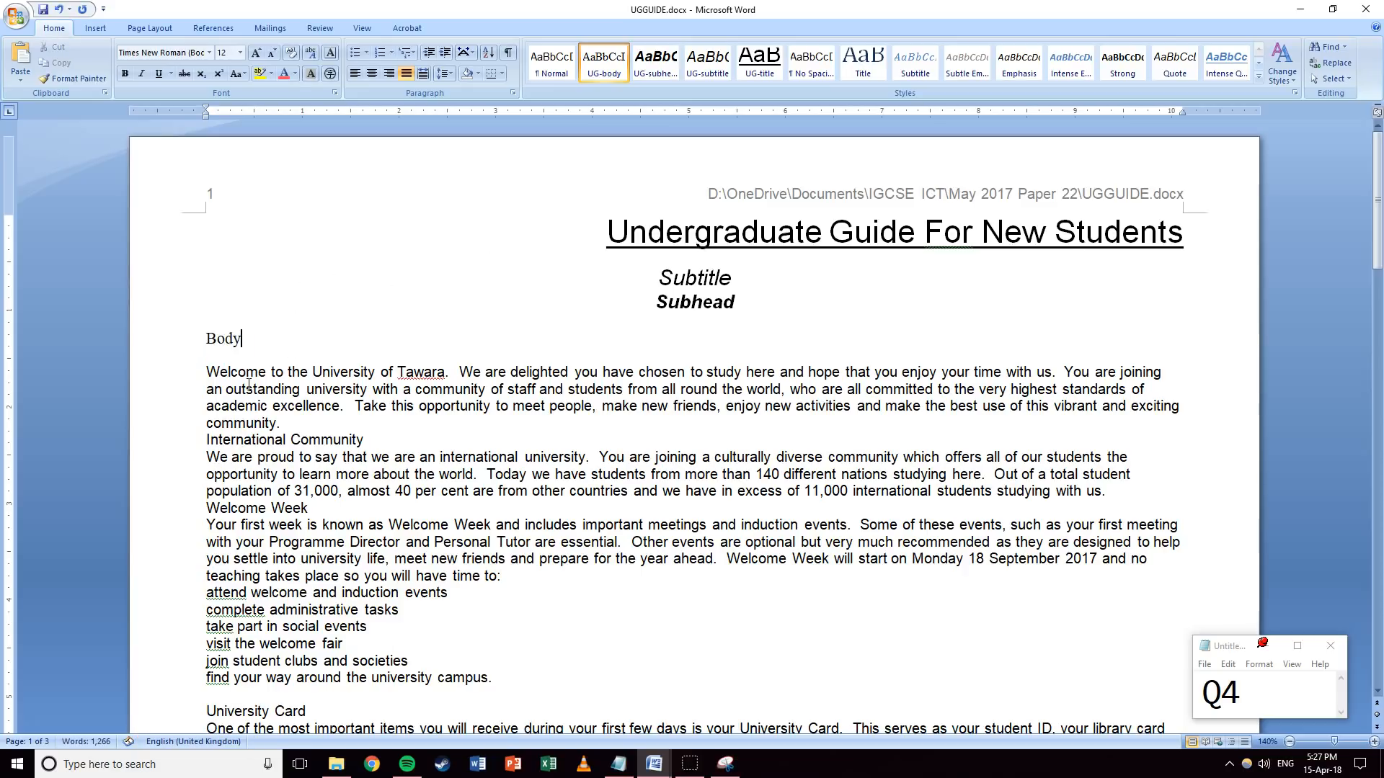
# Type 'bullet' on a new line below Body.
pyautogui.scroll(-3, 230, 364)
pyautogui.scroll(3, 207, 438)
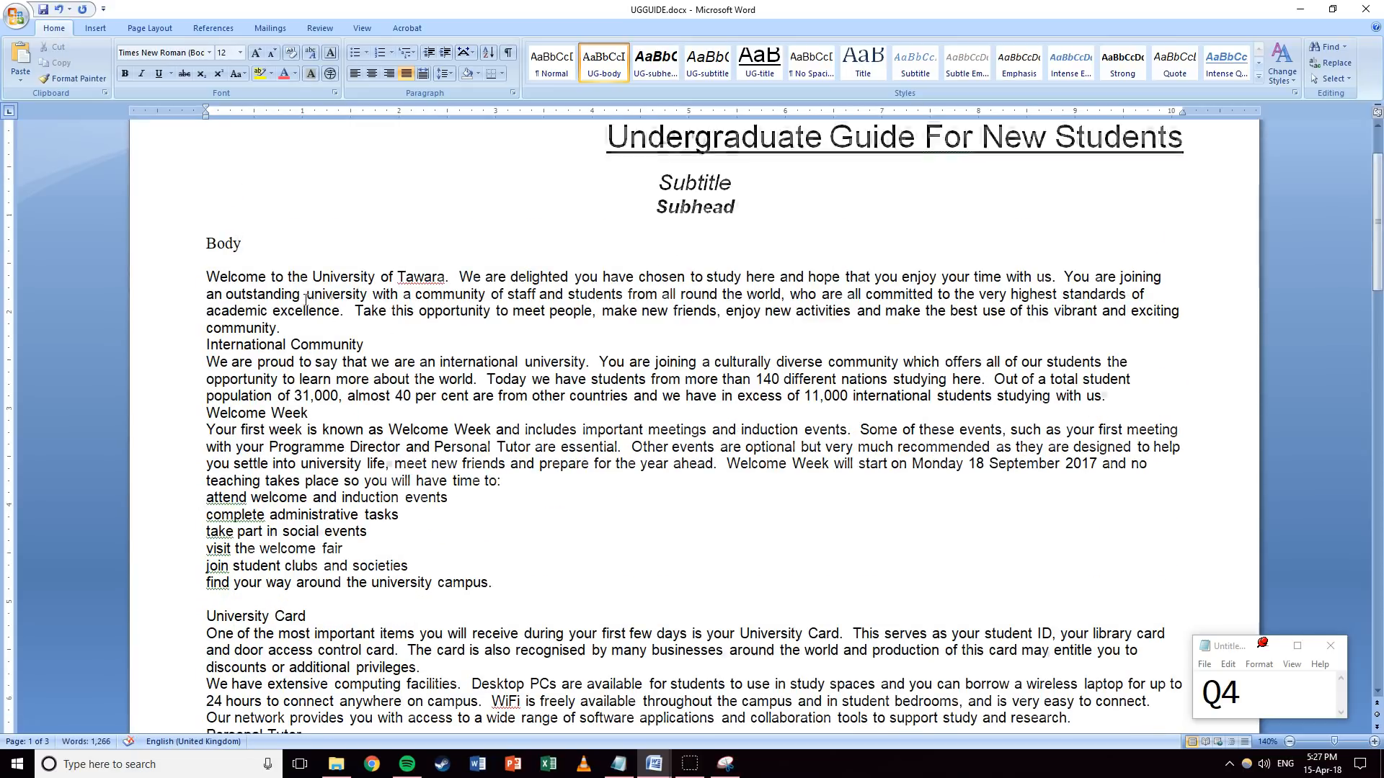
pyautogui.press('Return')
pyautogui.write('bullet')
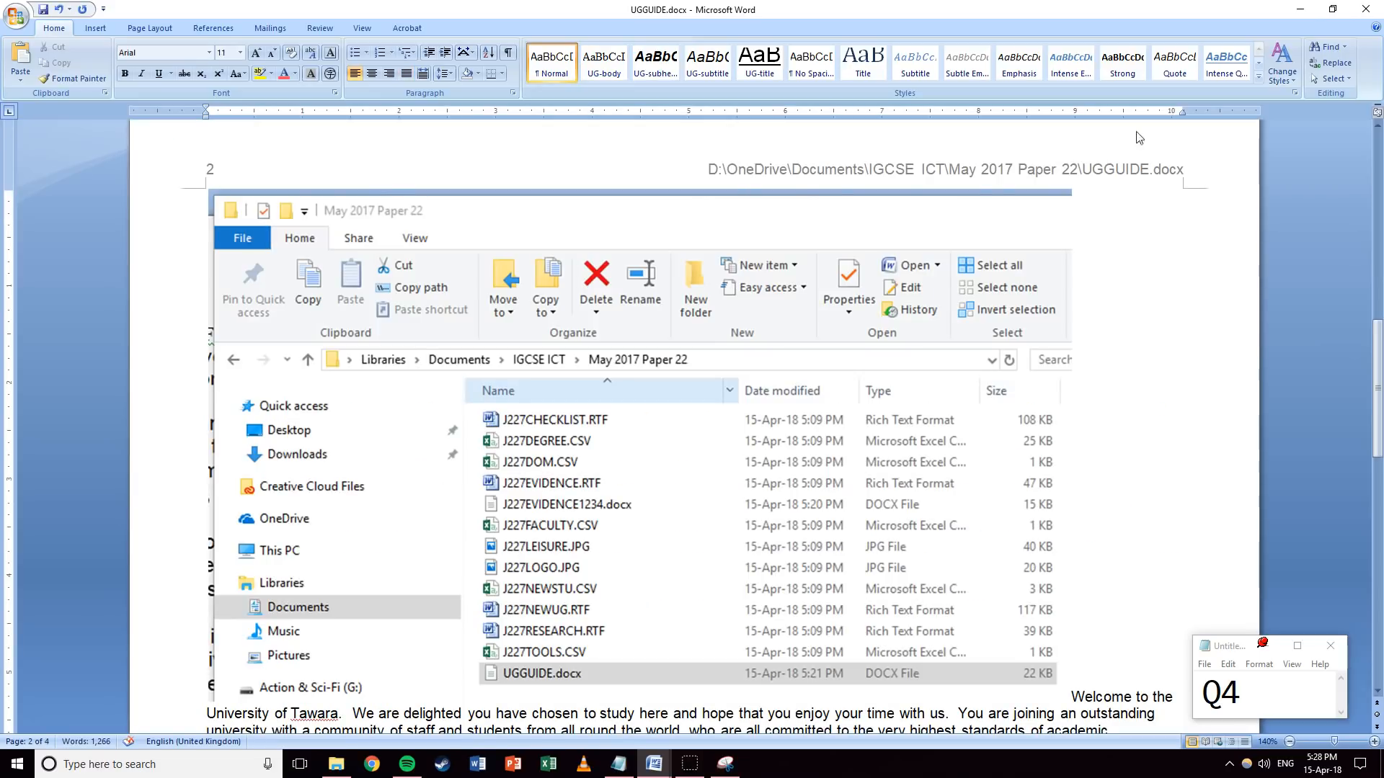
# Minimize Word to view File Explorer, then restore UGGUIDE.docx from the taskbar.
pyautogui.click(1300, 9)
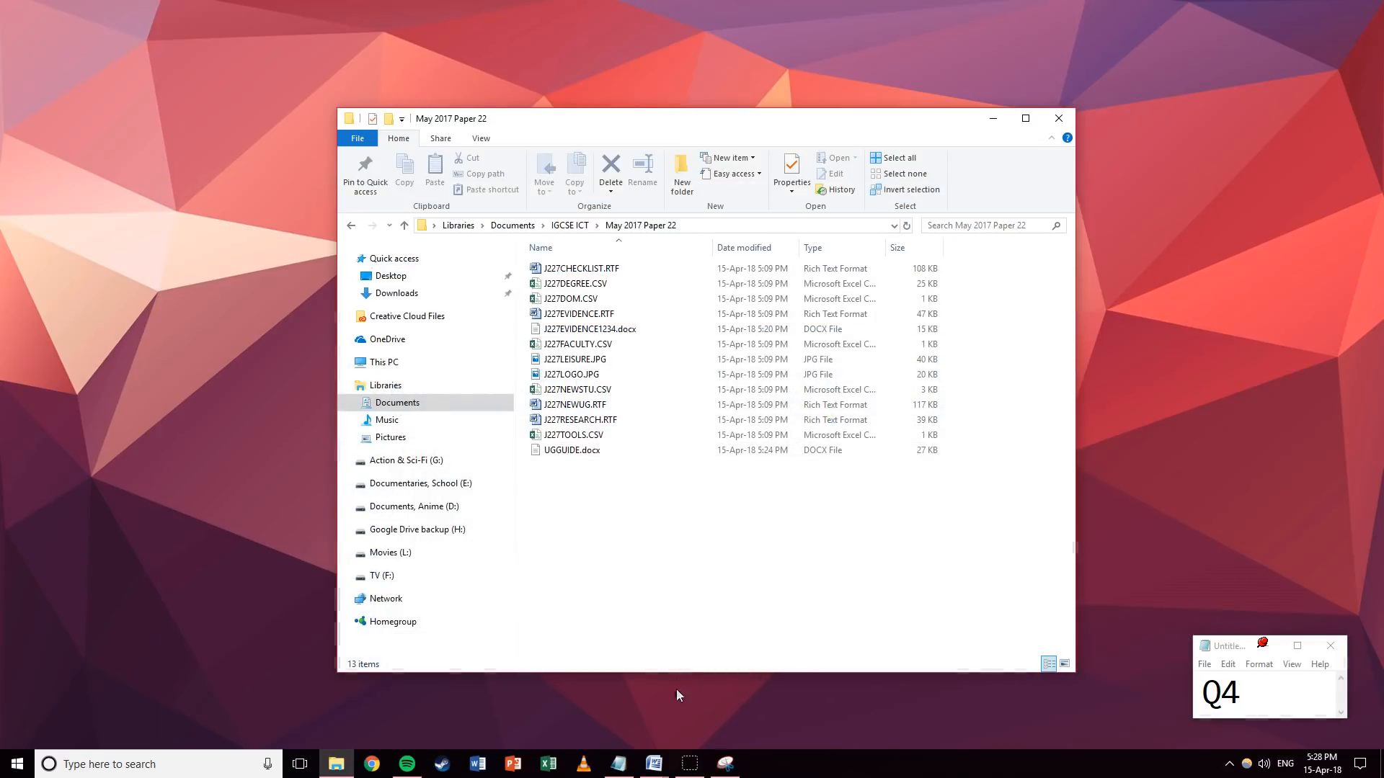
pyautogui.click(654, 763)
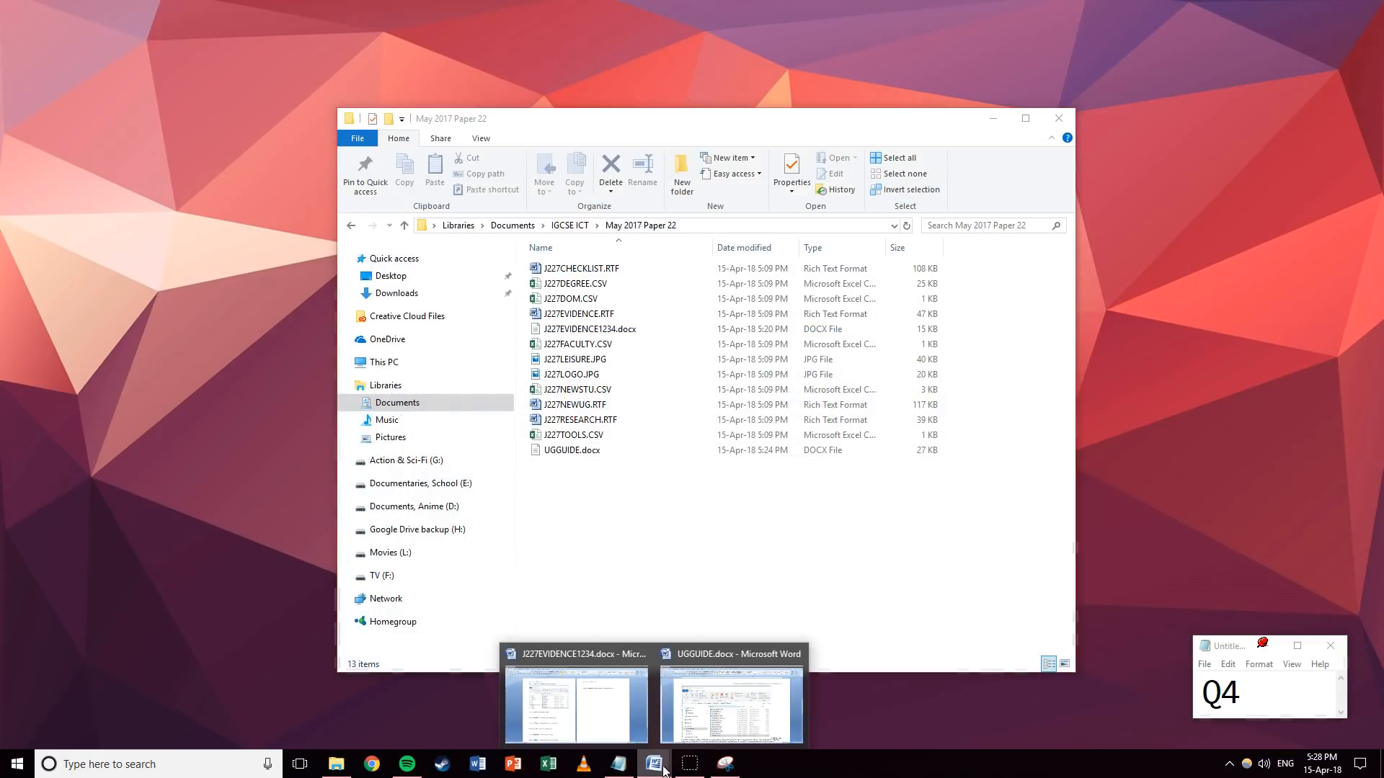
pyautogui.click(713, 702)
# Undo the accidental screenshot paste and turn the bullet line into a bulleted item.
pyautogui.hotkey('ctrl', 'z')
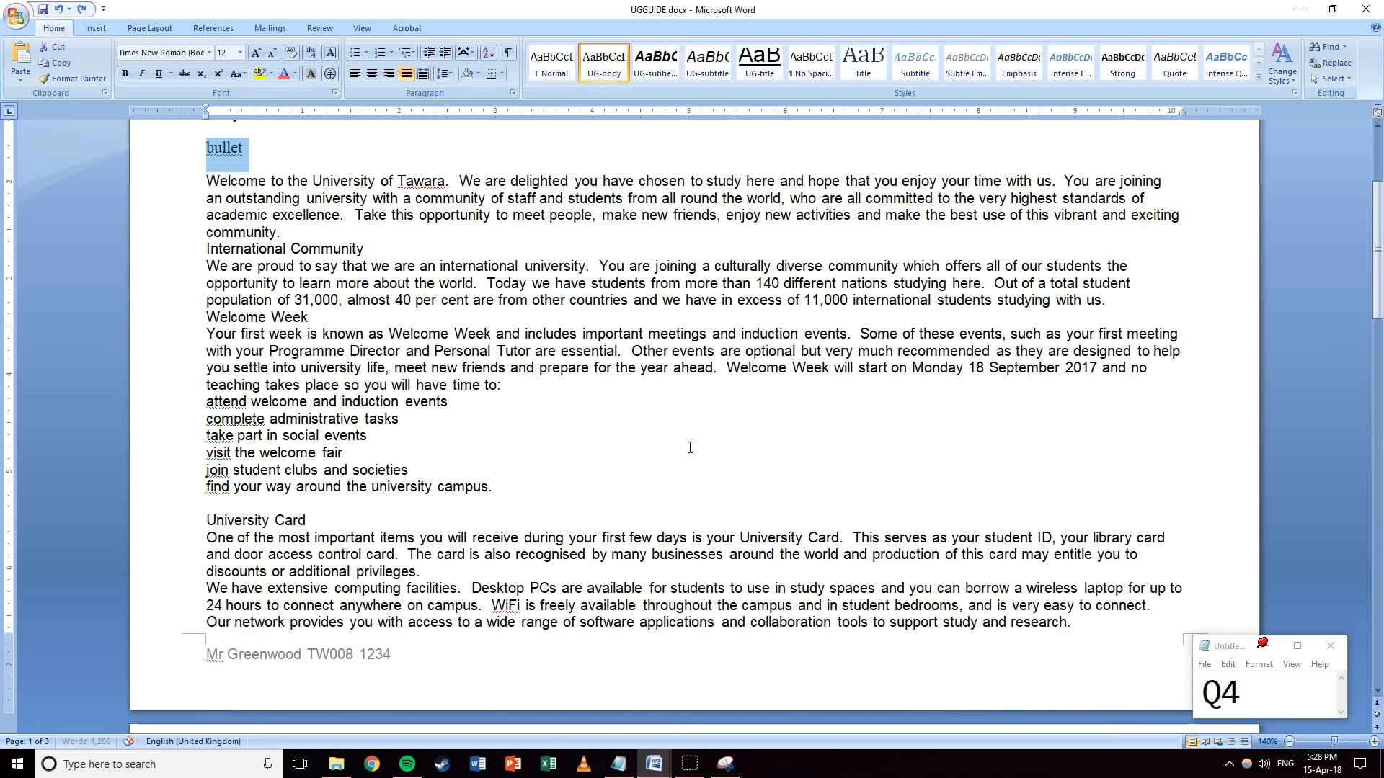
pyautogui.scroll(3, 393, 293)
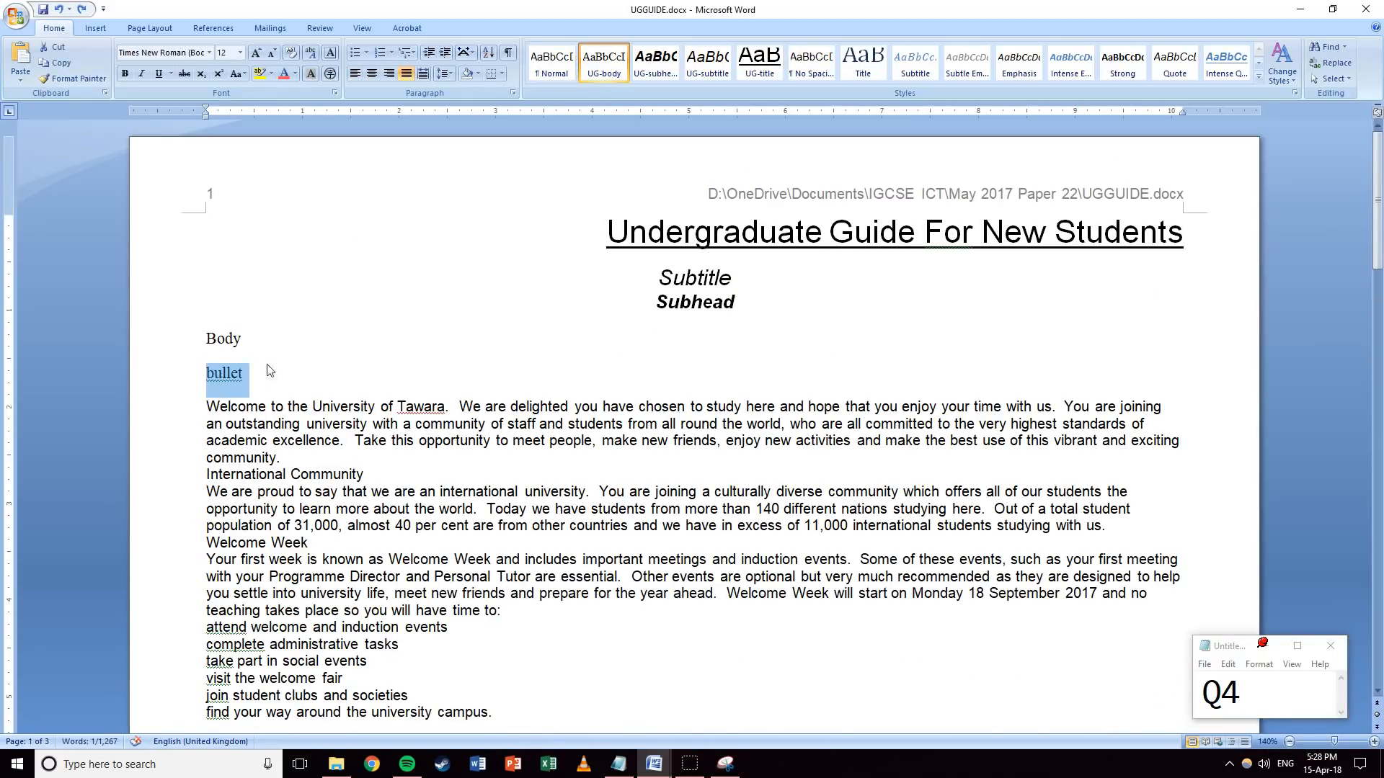
pyautogui.click(284, 389)
pyautogui.click(185, 382)
pyautogui.click(354, 53)
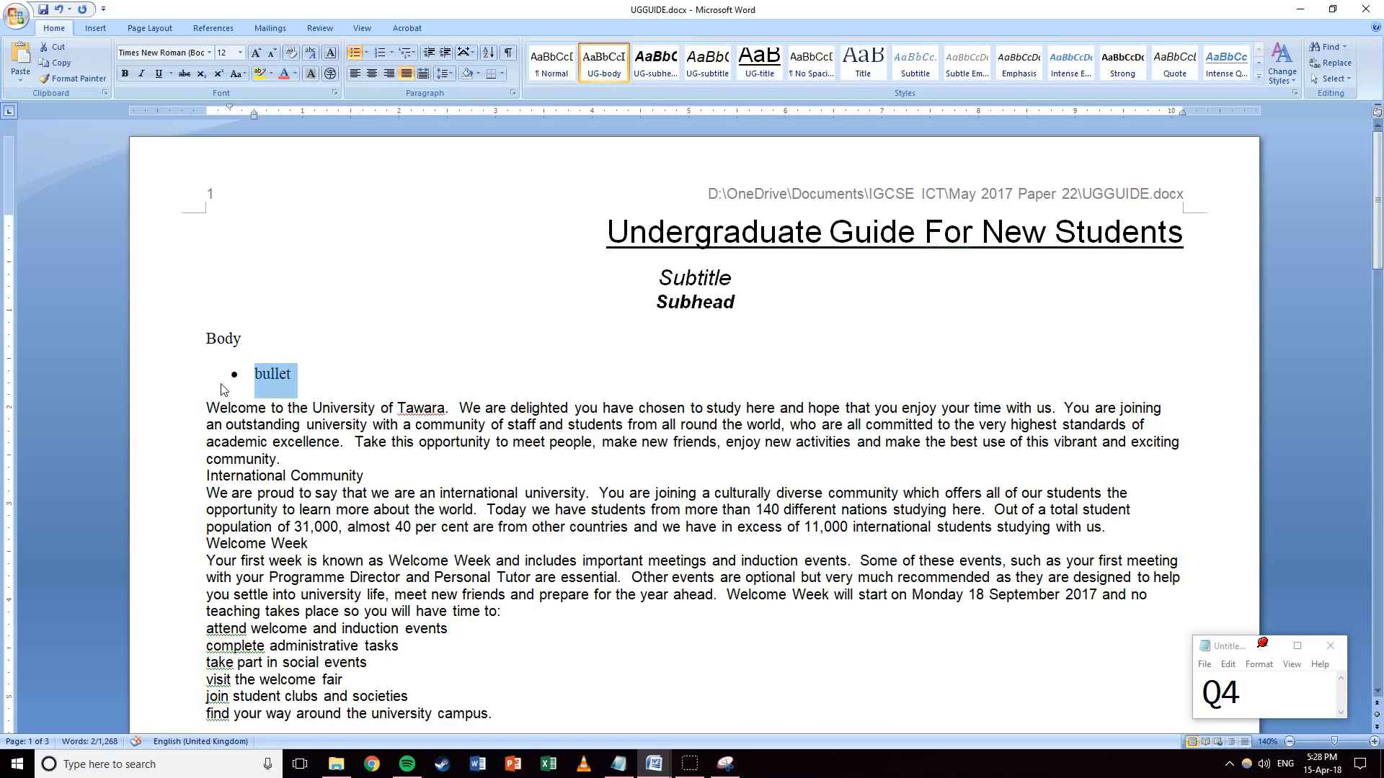
# Set the bullet line's spacing after to 0 pt.
pyautogui.click(512, 93)
pyautogui.doubleClick(631, 404)
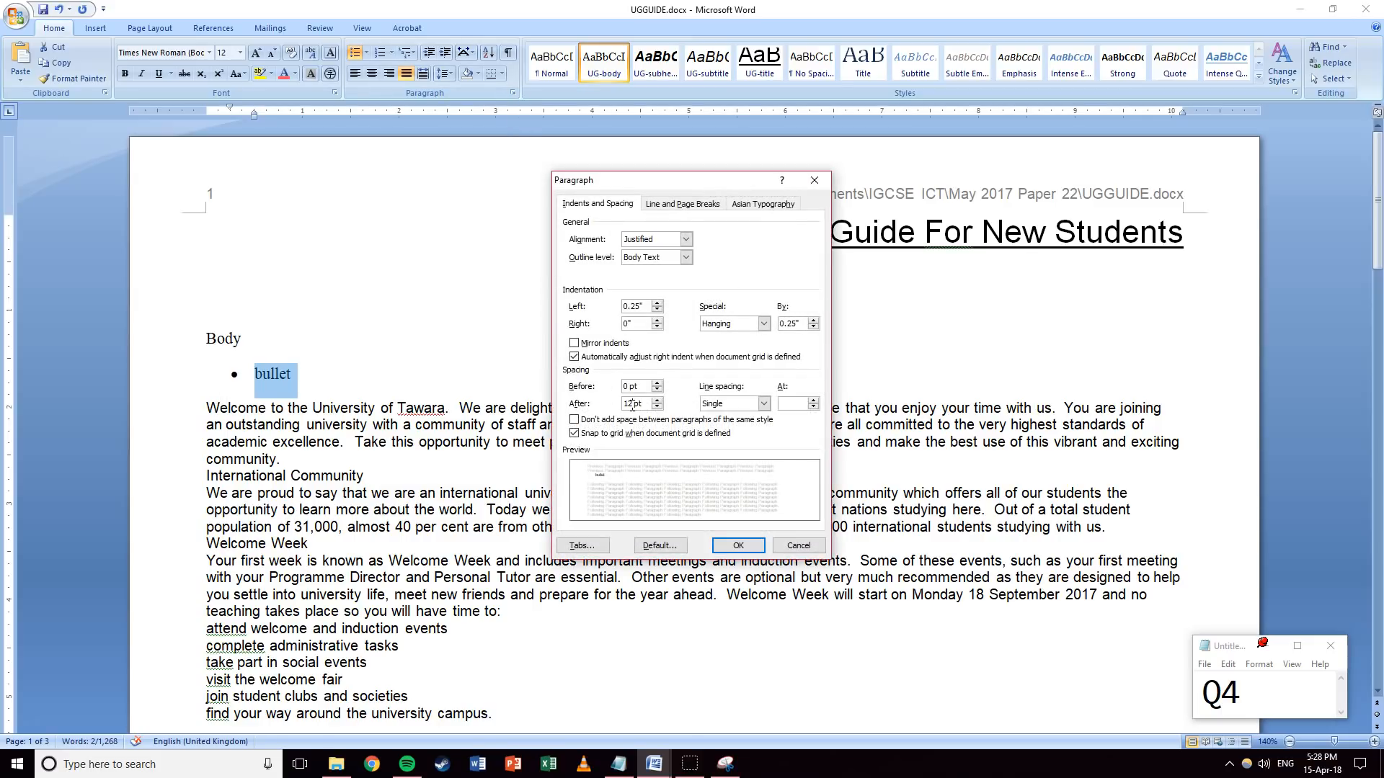
pyautogui.write('0')
pyautogui.press('Return')
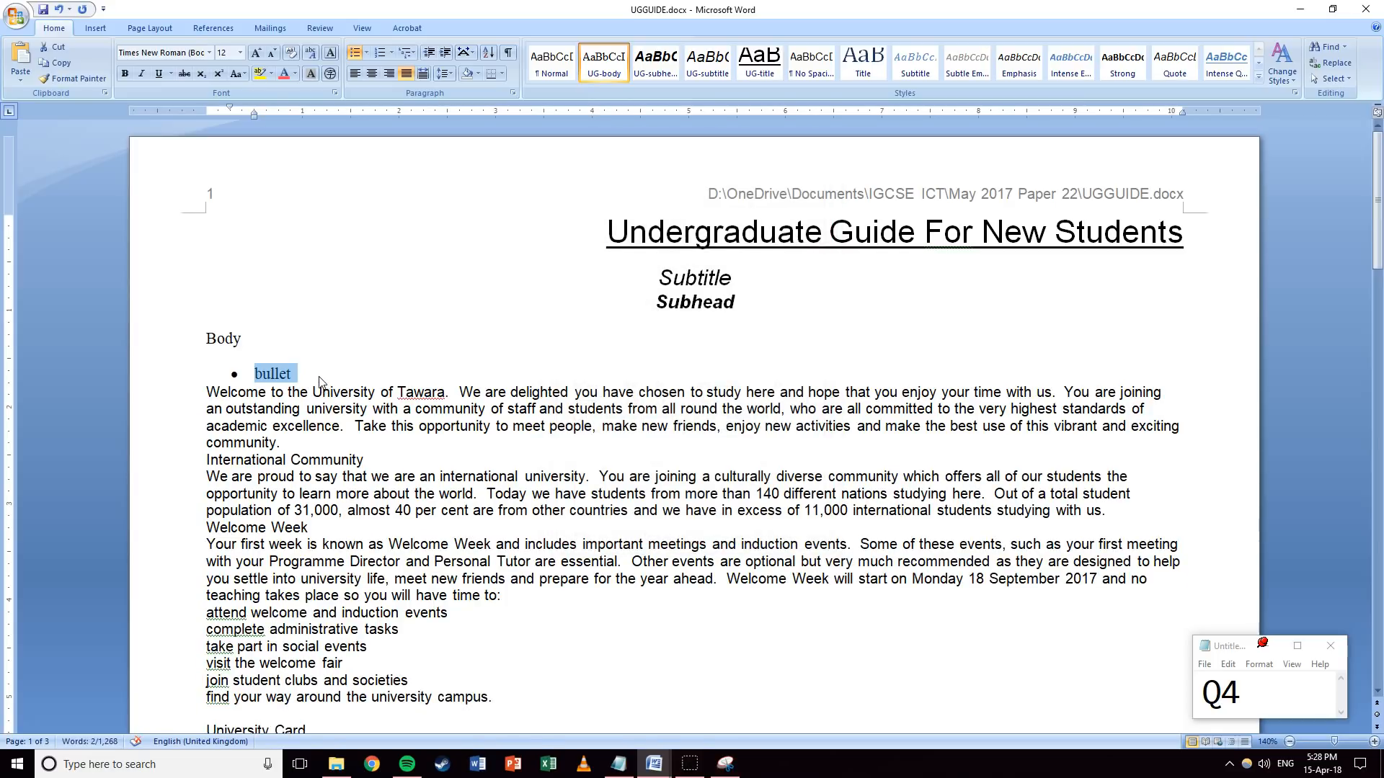
# Change the bullet symbol to a square.
pyautogui.click(366, 53)
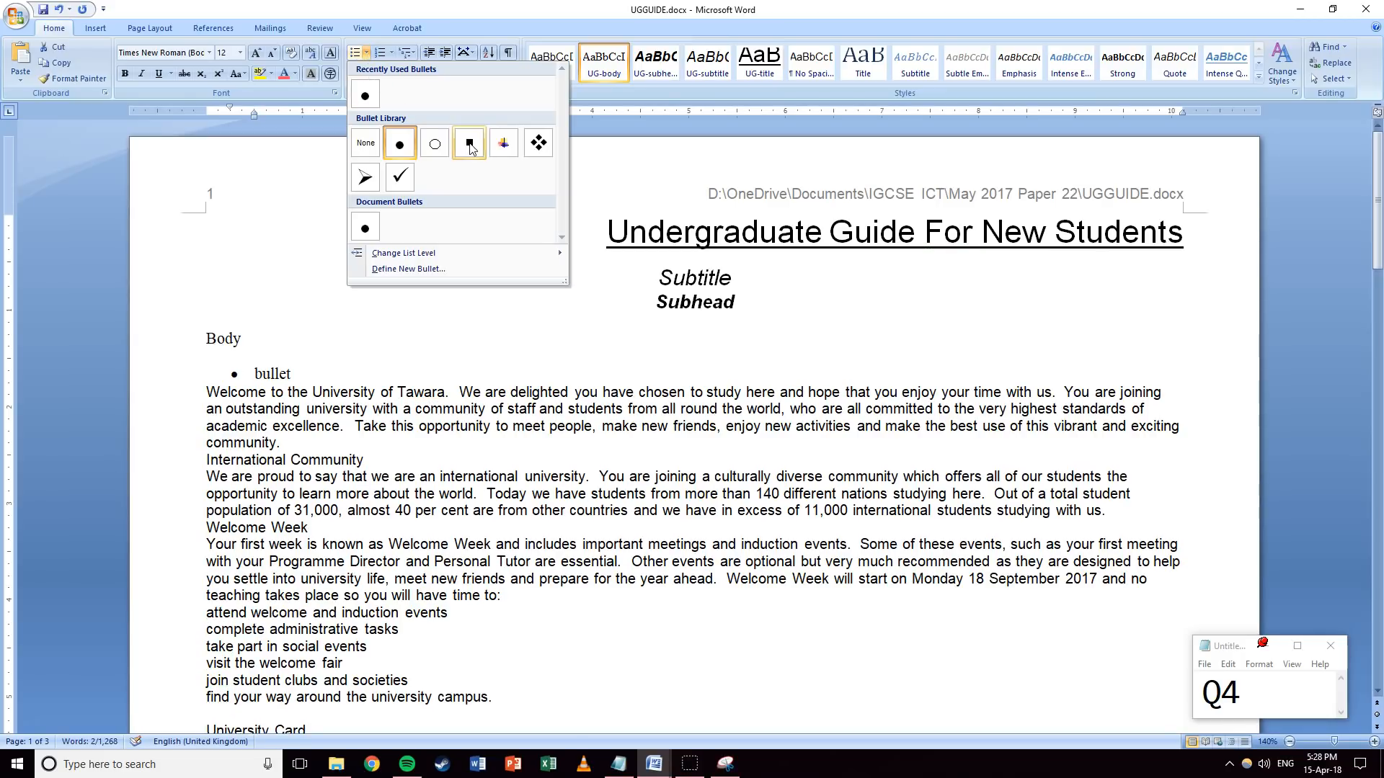
pyautogui.click(474, 146)
pyautogui.click(366, 52)
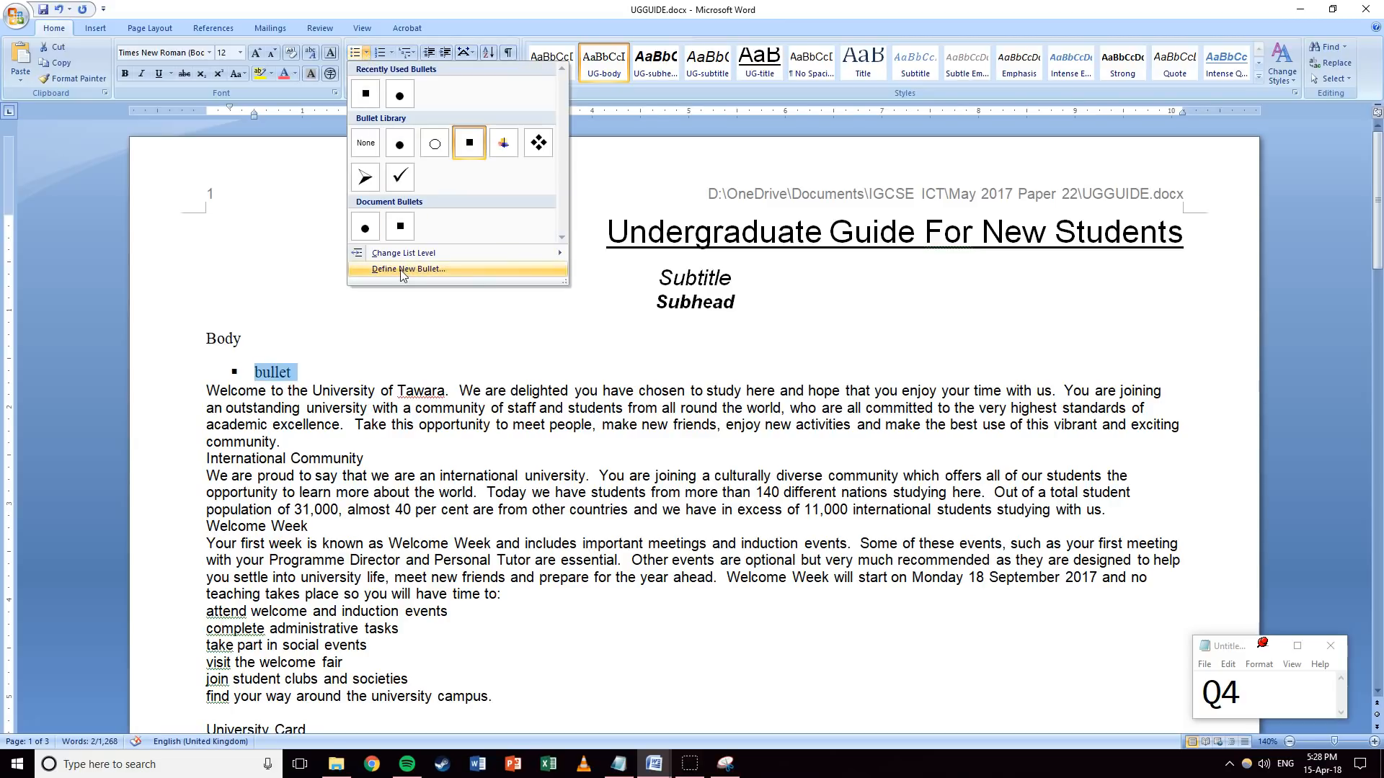
pyautogui.click(373, 268)
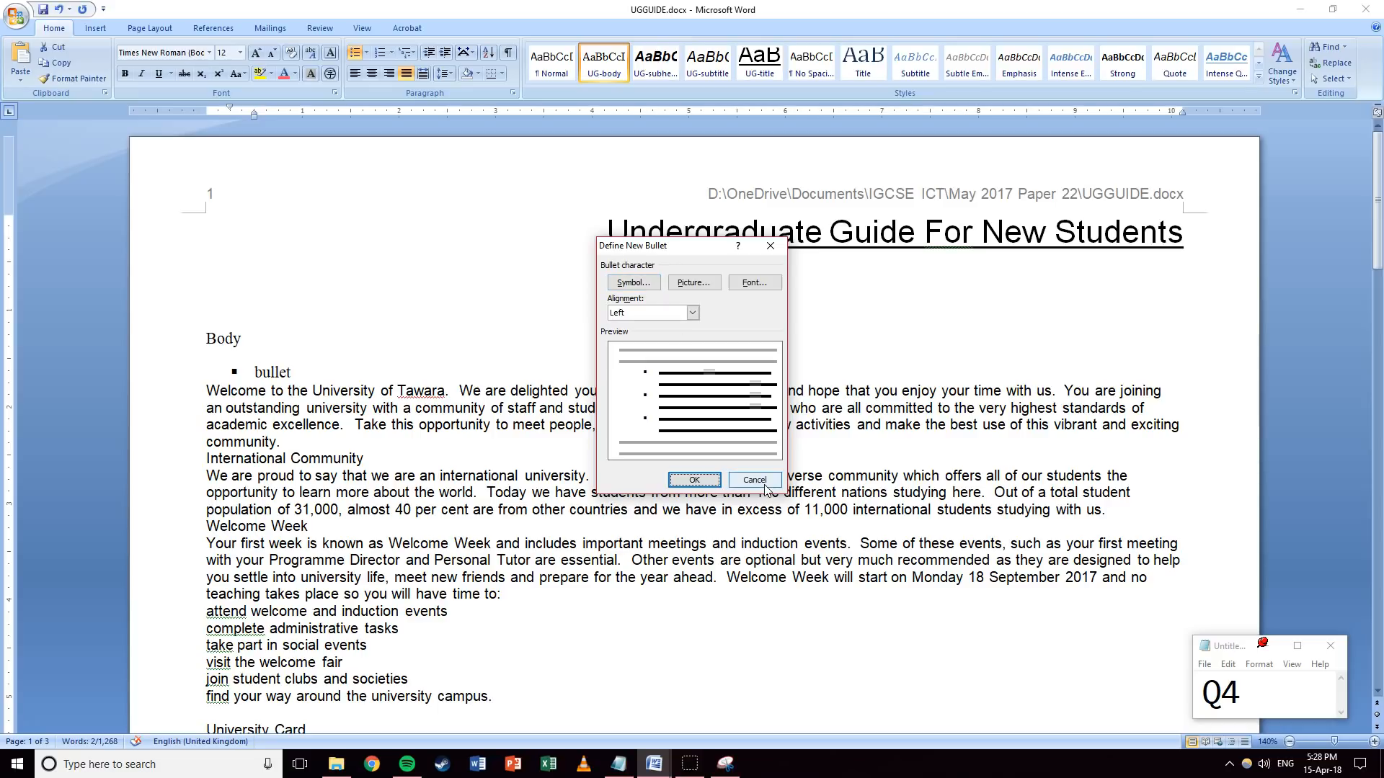
pyautogui.click(753, 480)
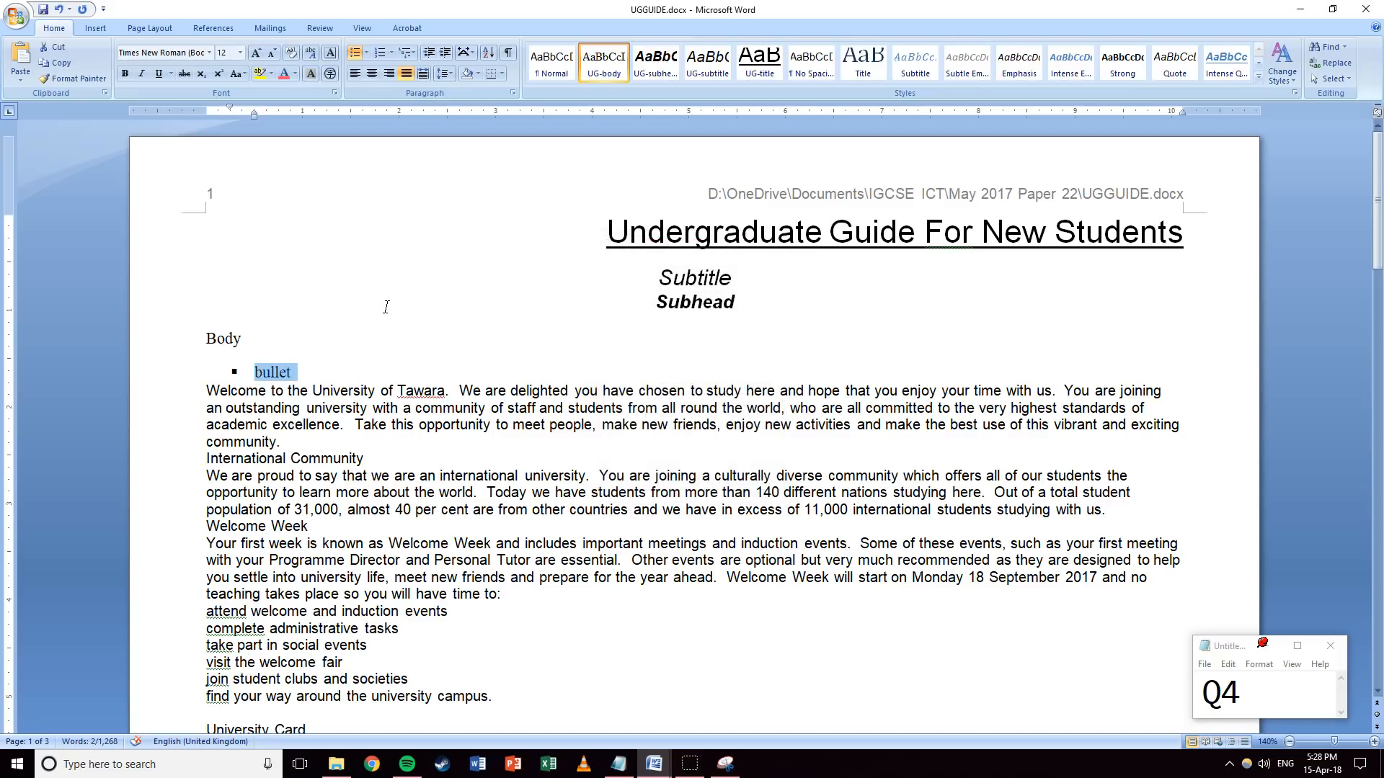
pyautogui.click(366, 52)
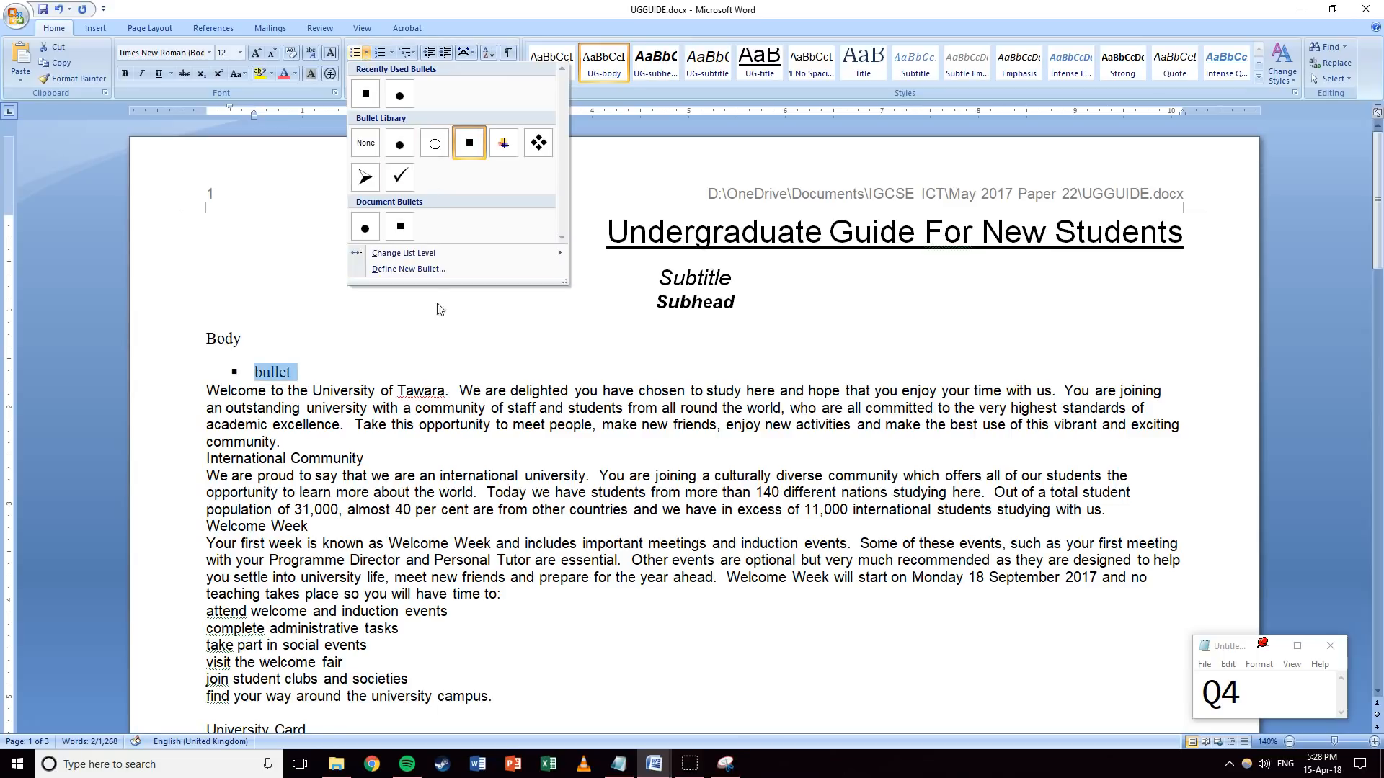
pyautogui.click(331, 360)
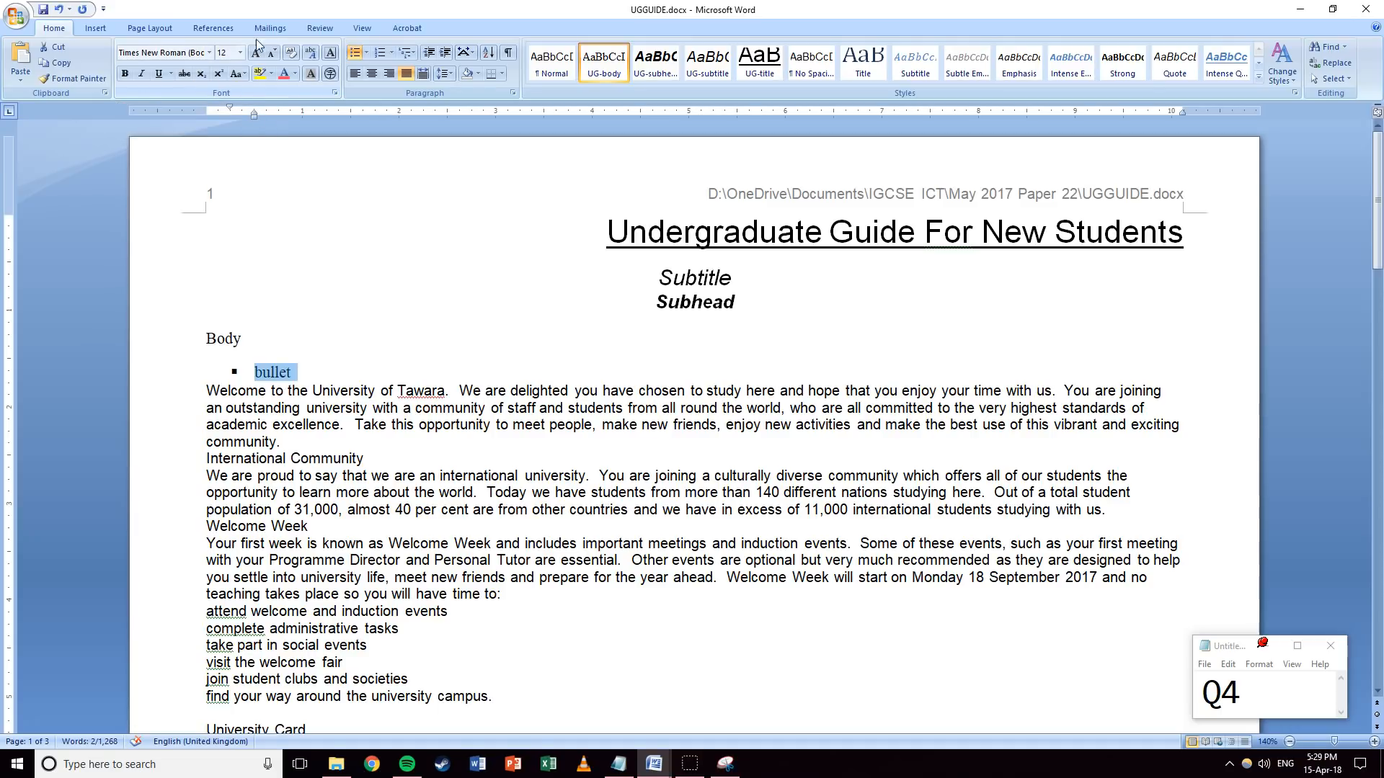
# Set the bullet line's left indent to 1 cm.
pyautogui.click(161, 32)
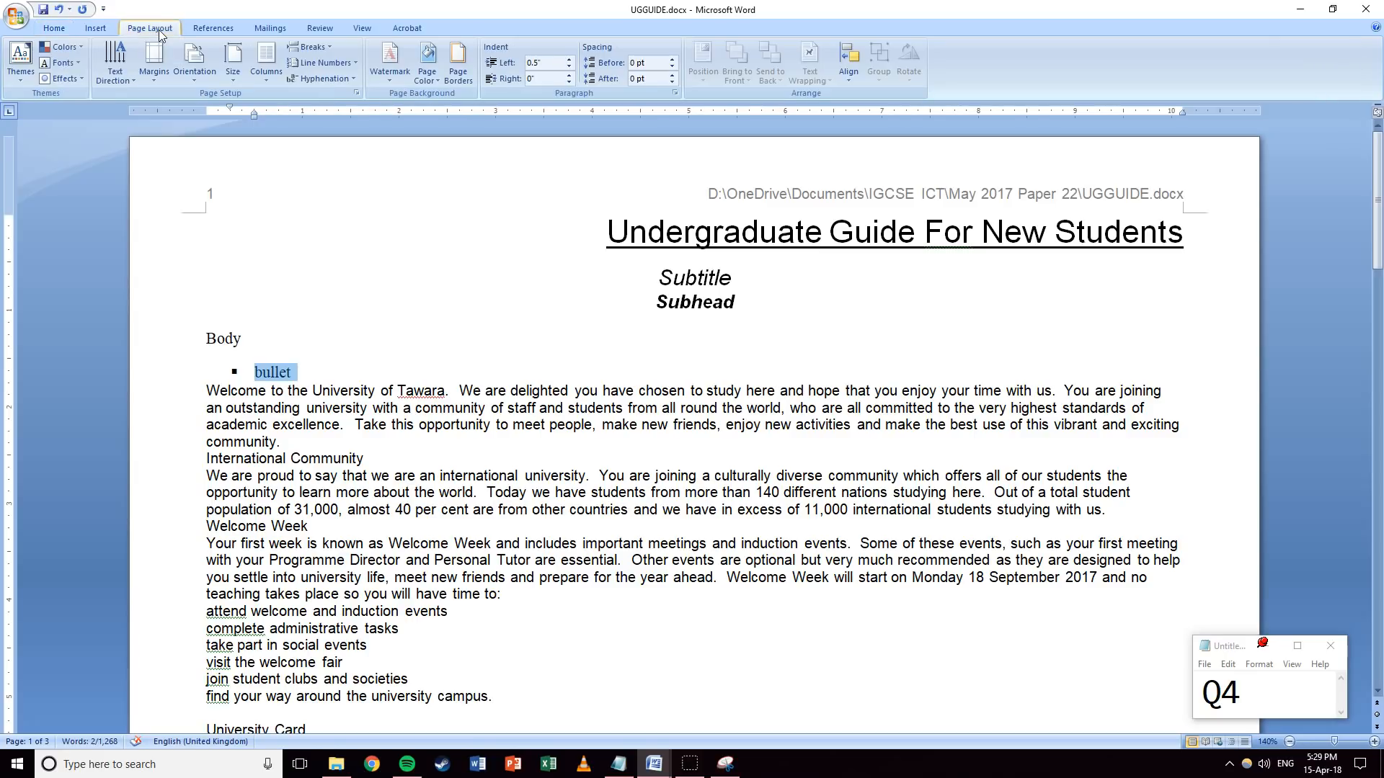
pyautogui.click(549, 63)
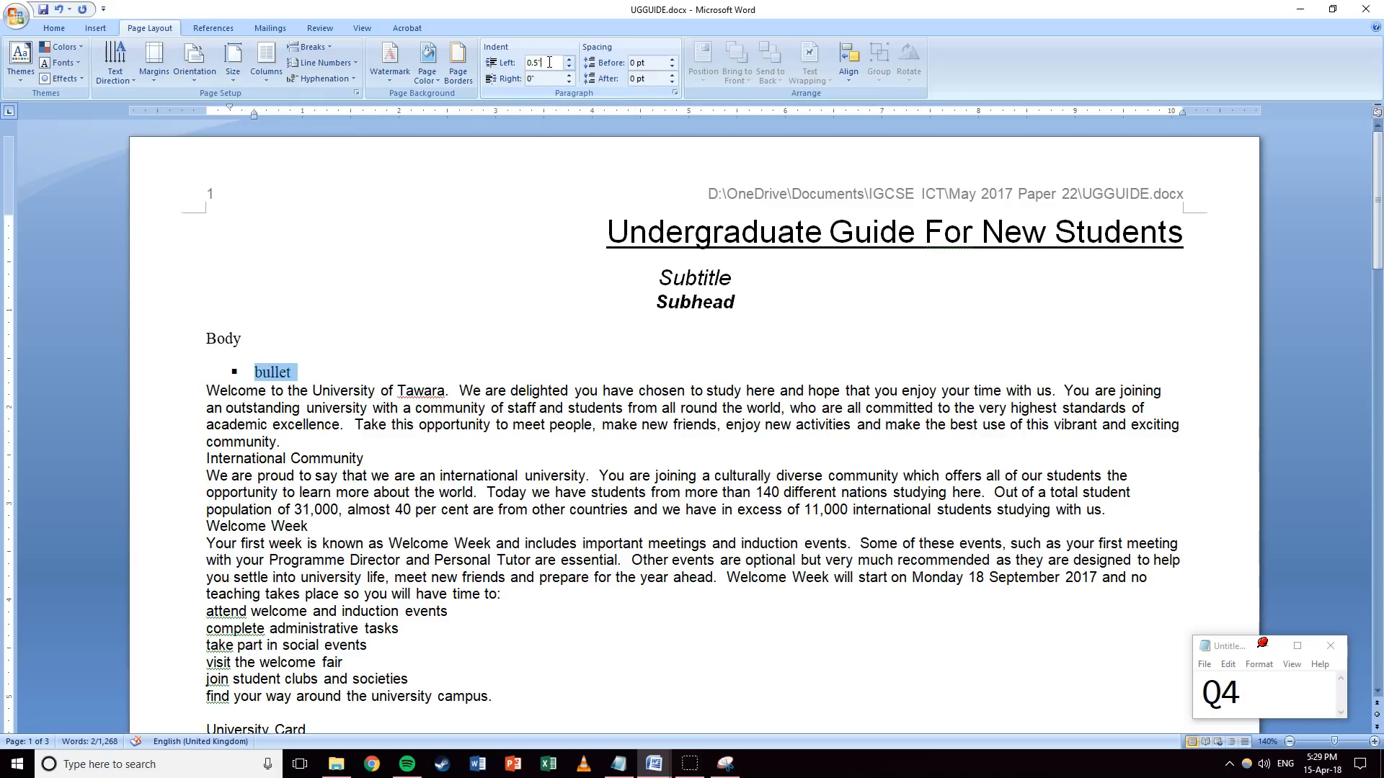
pyautogui.press('Return')
pyautogui.write('1cm')
pyautogui.press('Return')
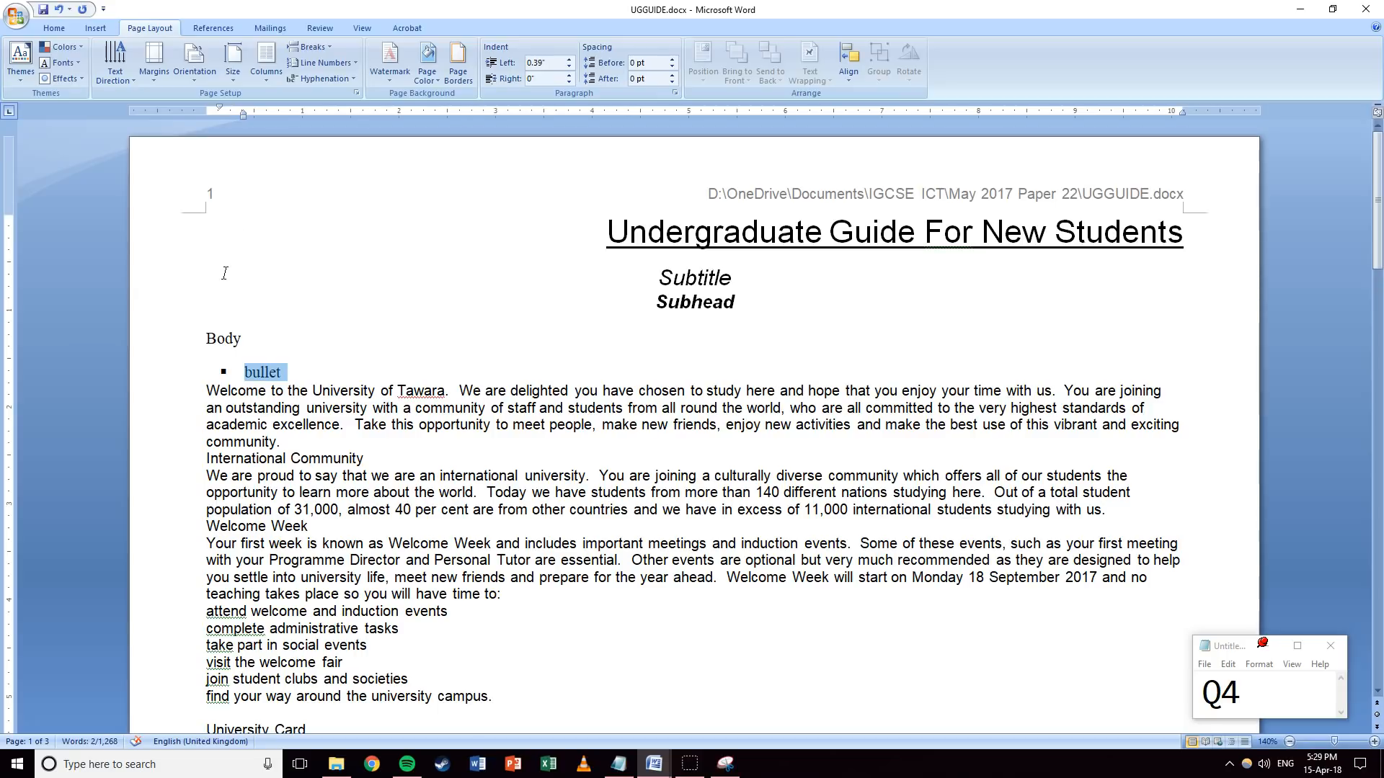
# Type test lines 'if you go down' and 'on to another line' under the bullet, then delete them.
pyautogui.click(281, 373)
pyautogui.hotkey('shift', 'Return')
pyautogui.write('if you go down')
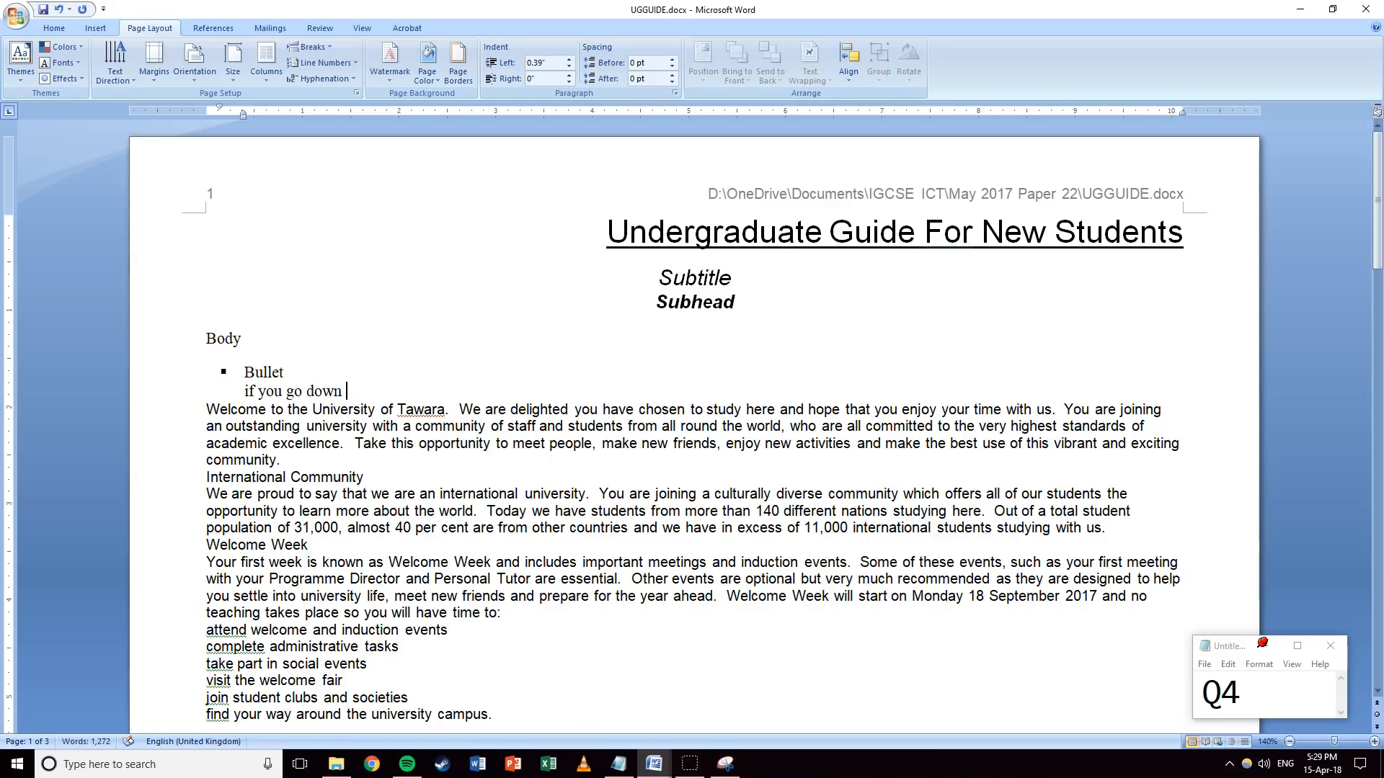
pyautogui.hotkey('shift', 'Return')
pyautogui.write('on to ano')
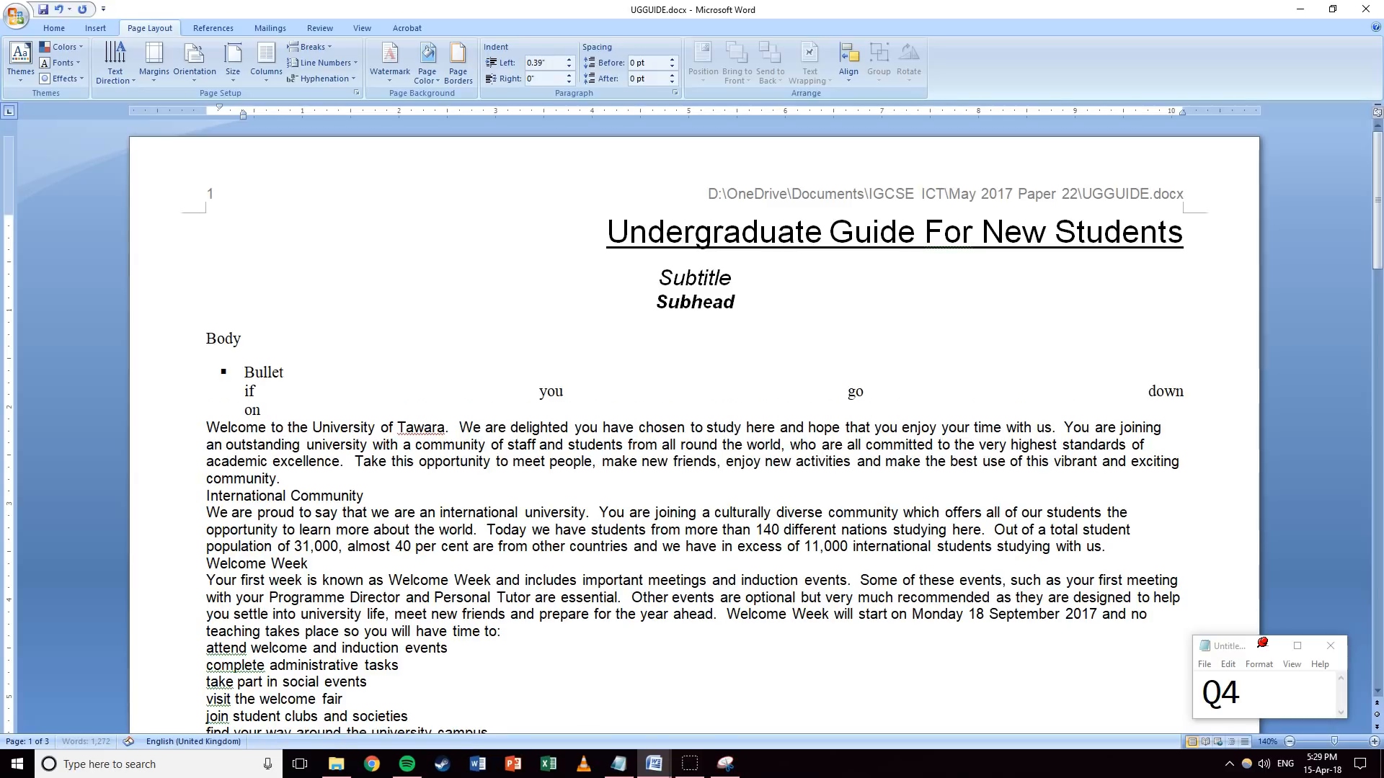
pyautogui.write('ther line')
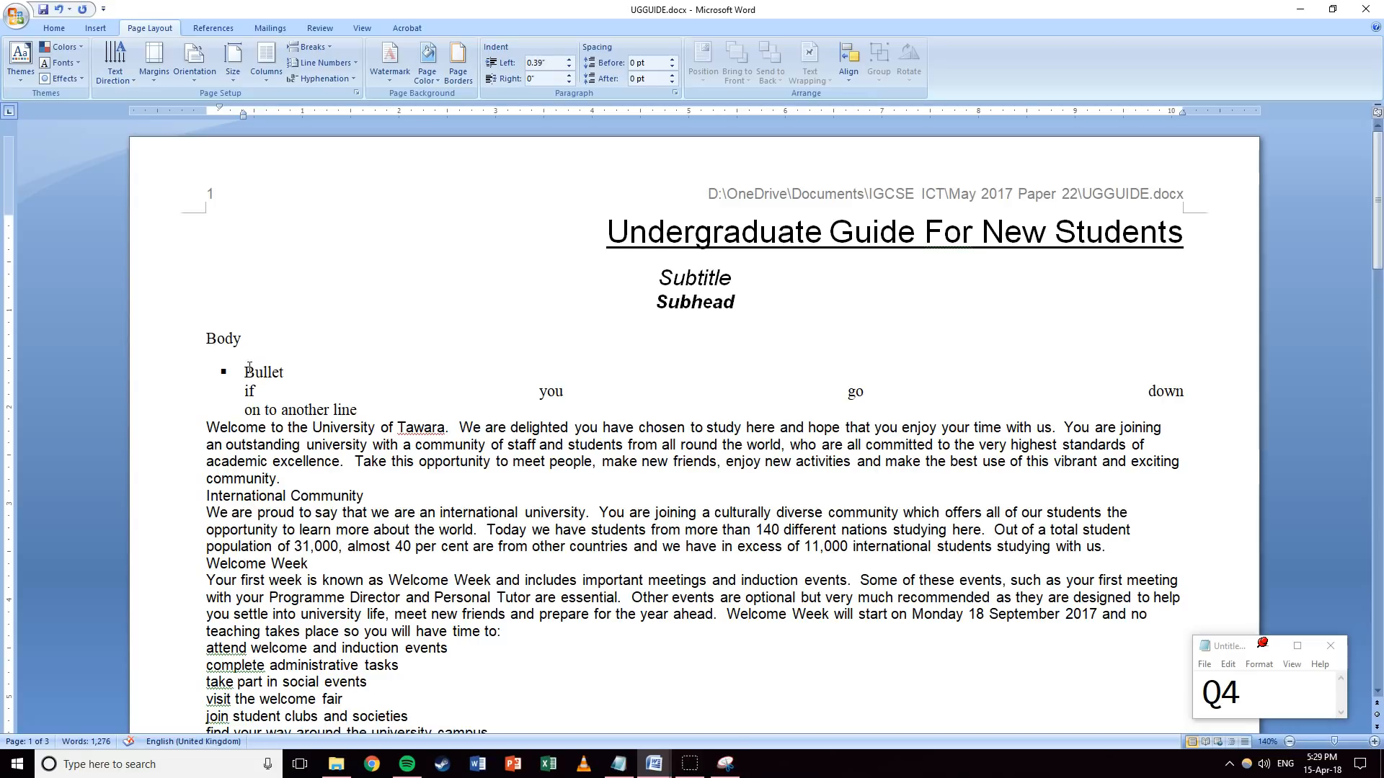
pyautogui.keyDown('shift'); pyautogui.click(297, 371); pyautogui.keyUp('shift')
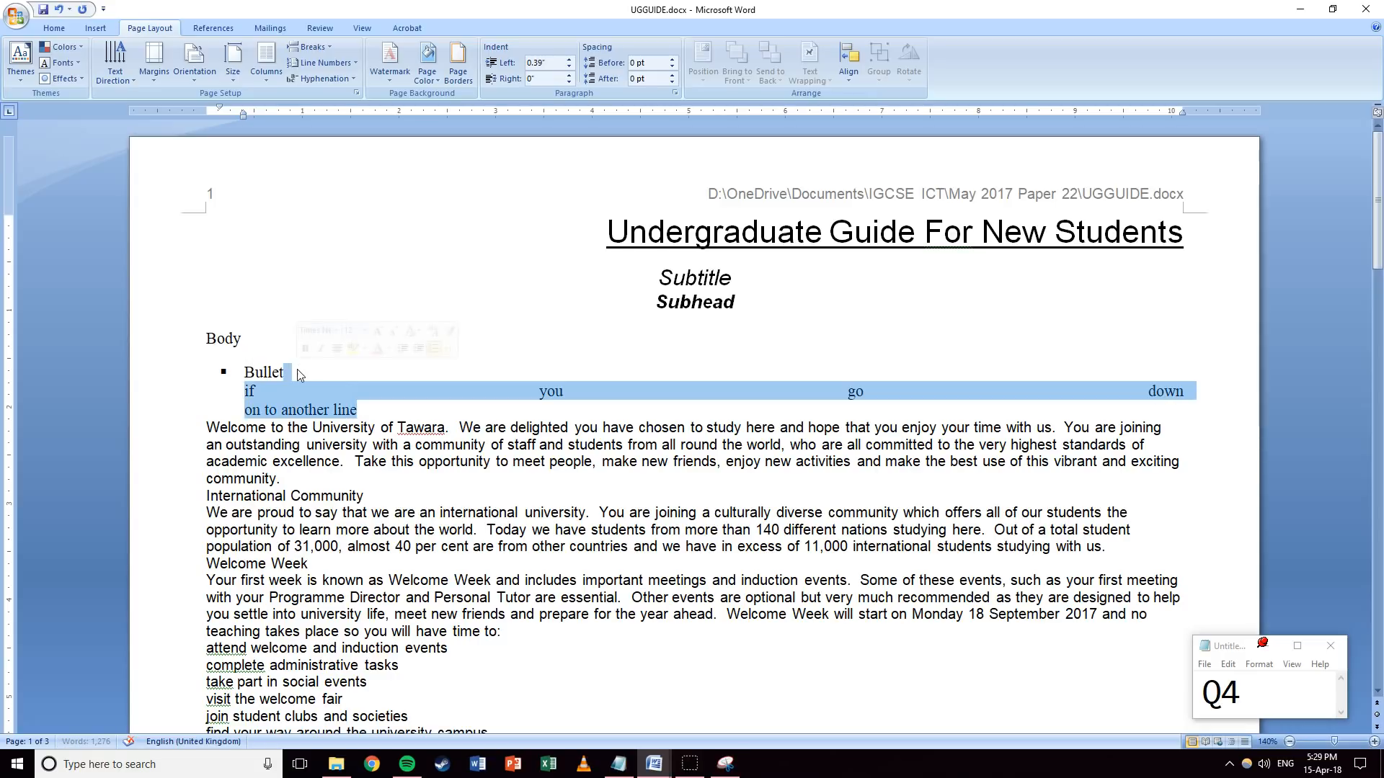
pyautogui.press('Delete')
pyautogui.click(176, 370)
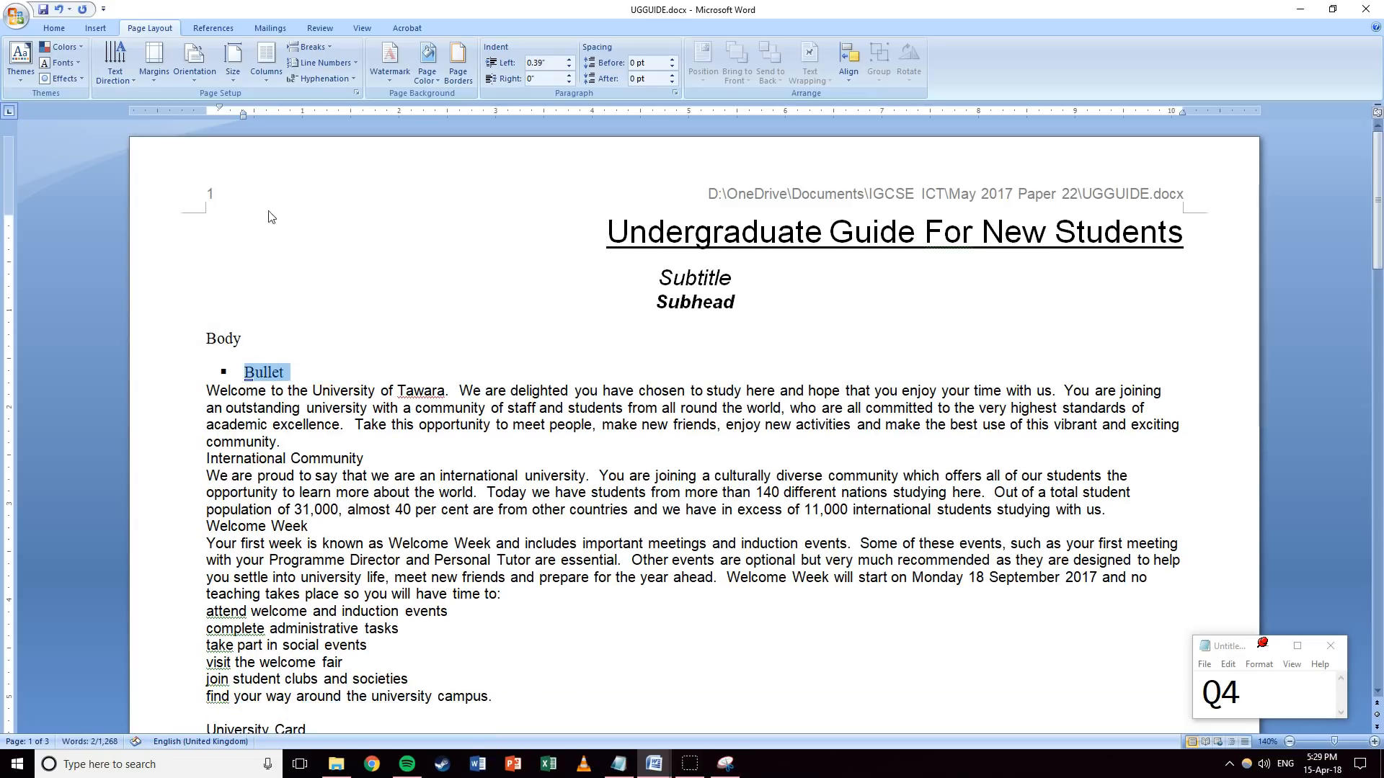
pyautogui.click(56, 26)
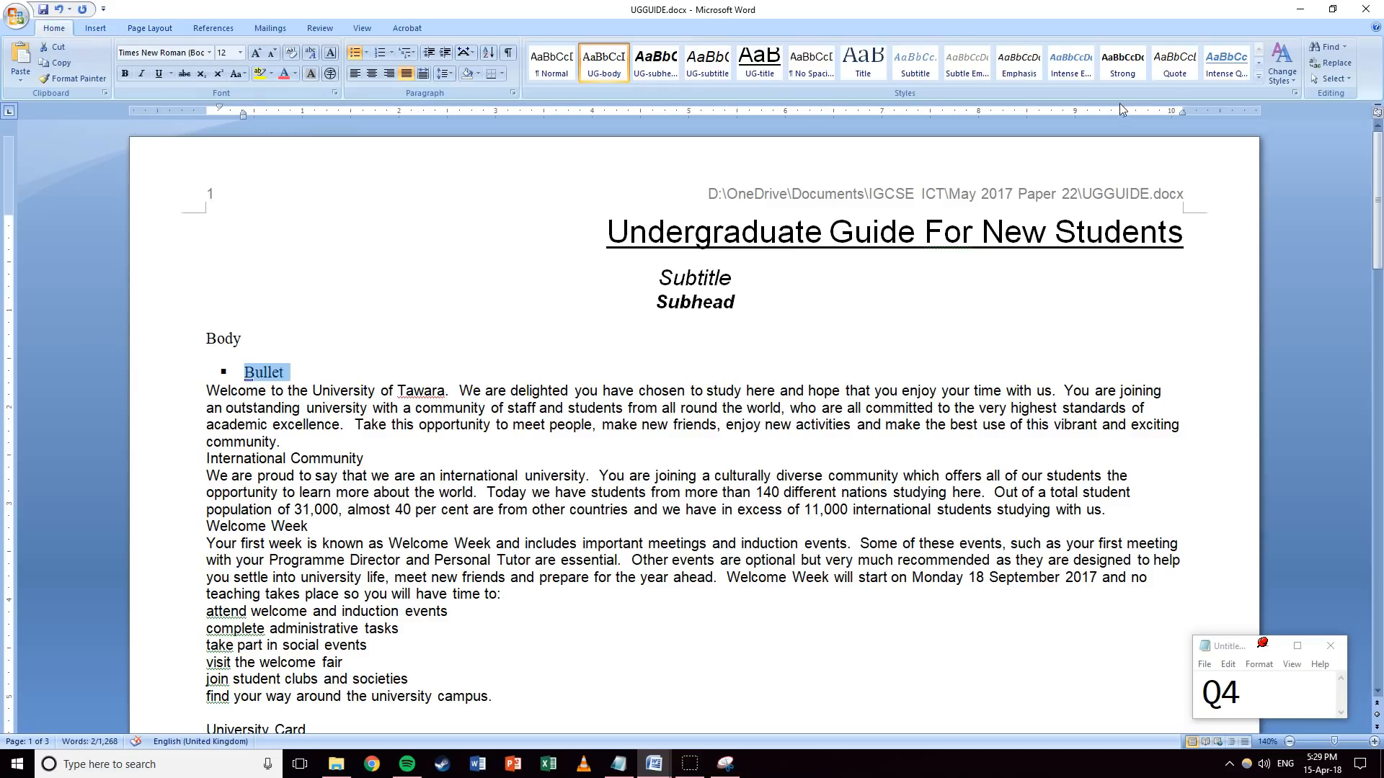
# Save the bullet line's formatting as the UG-bullet quick style.
pyautogui.click(1258, 81)
pyautogui.click(595, 137)
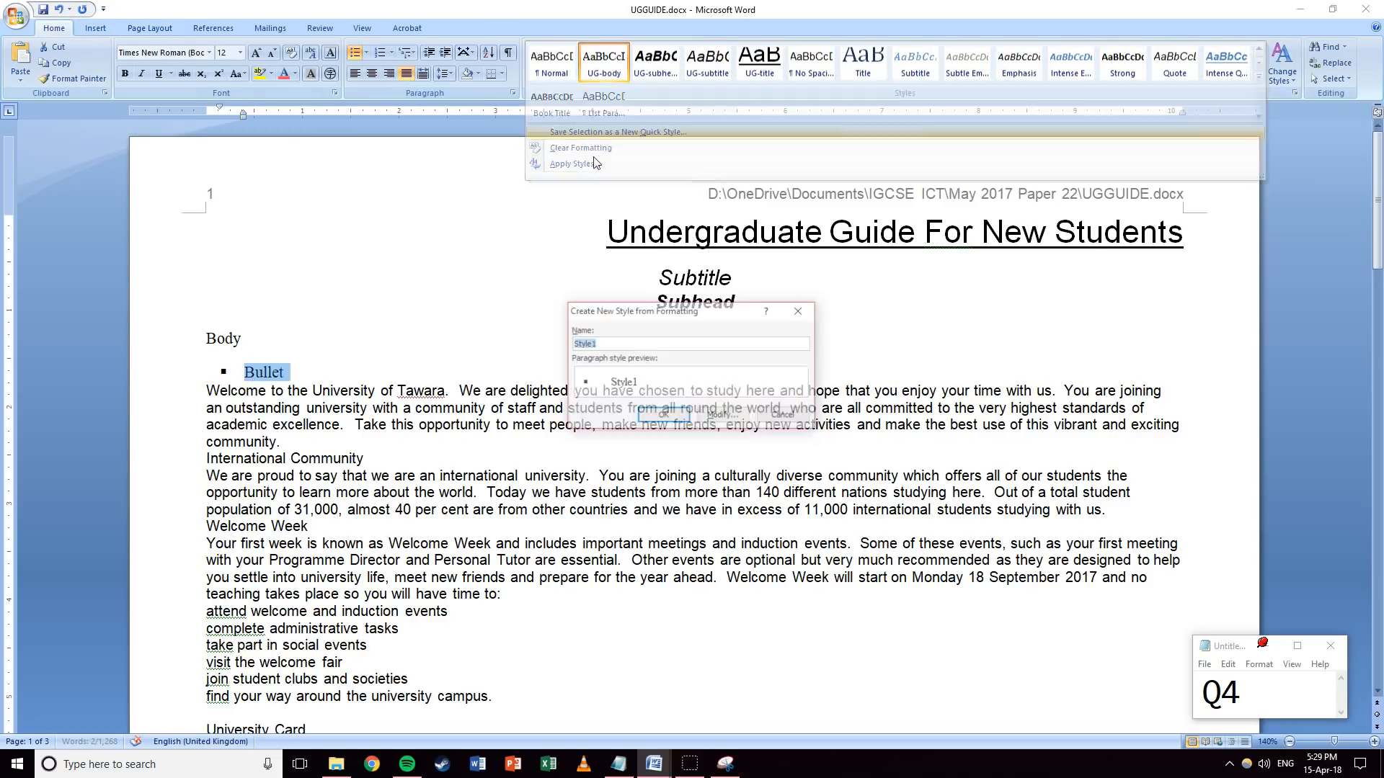
pyautogui.write('UG-bullet')
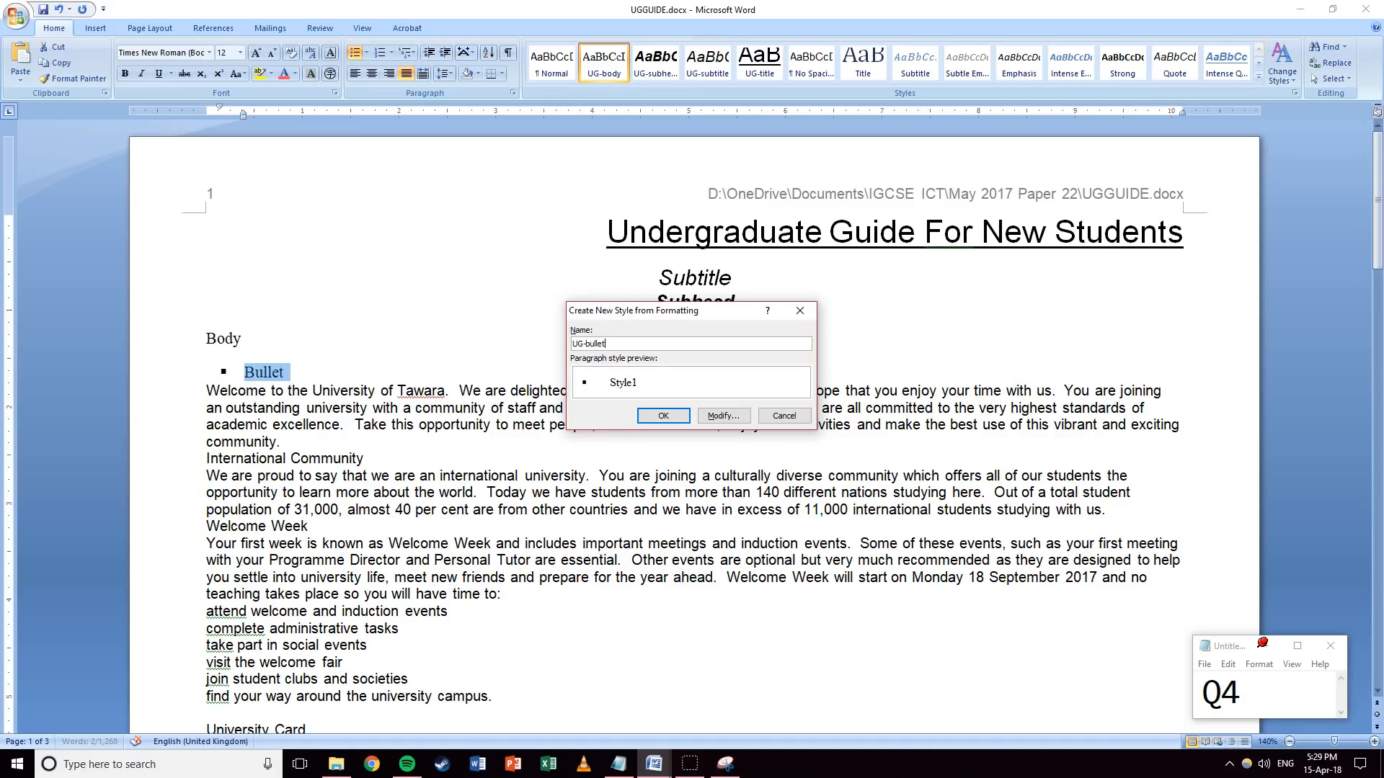
pyautogui.press('Return')
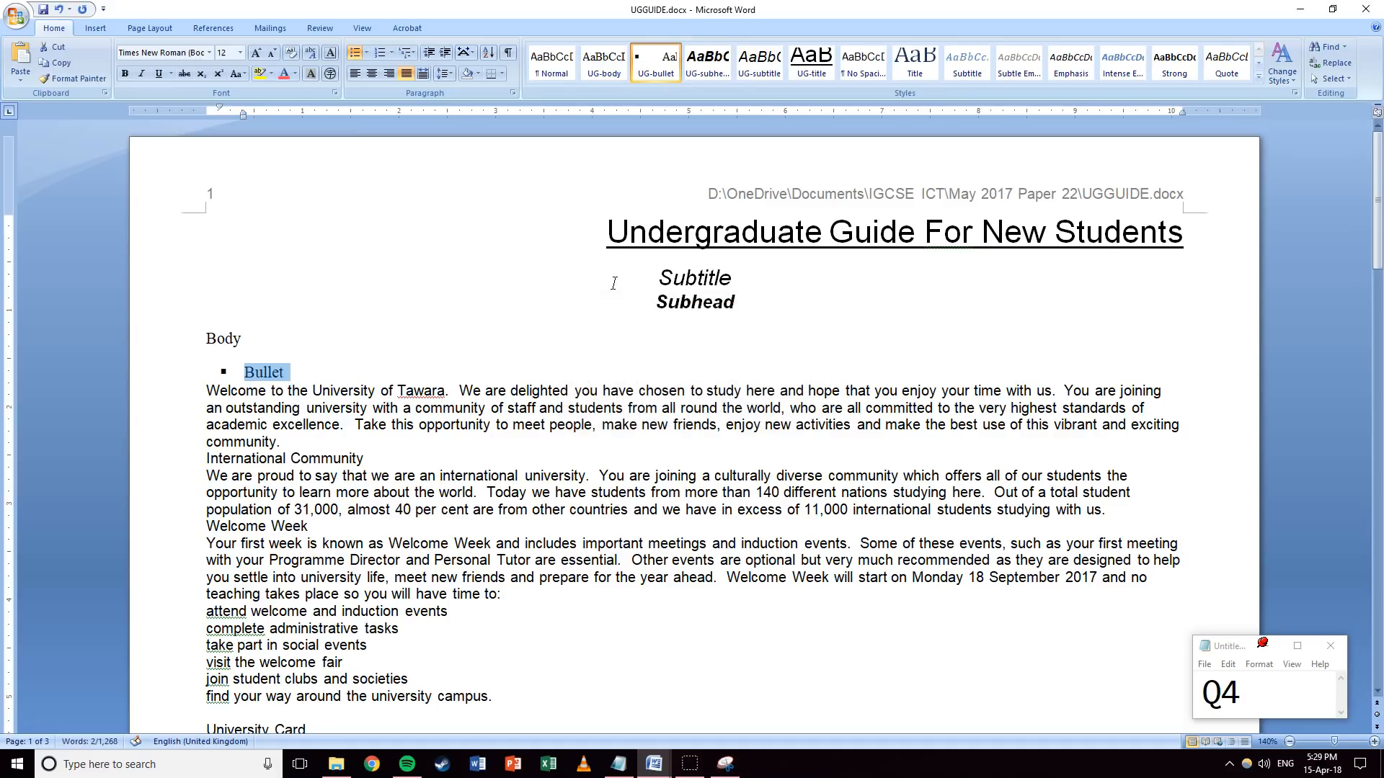
# Delete the Bullet, Body, Subtitle and Subhead sample lines, leaving a blank line above the body.
pyautogui.press('Delete')
pyautogui.click(175, 344)
pyautogui.press('Delete')
pyautogui.moveTo(185, 280); pyautogui.dragTo(187, 306)
pyautogui.press('Delete')
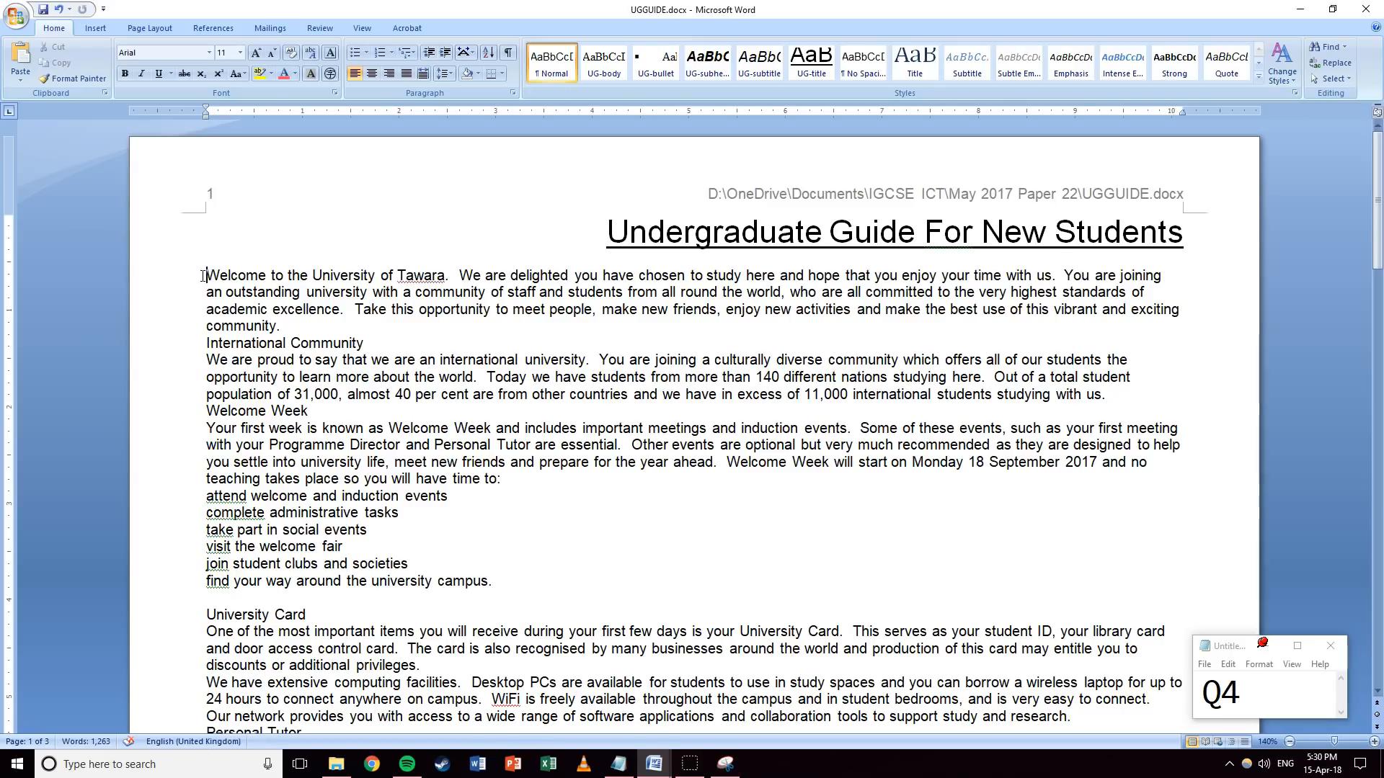
pyautogui.press('Return')
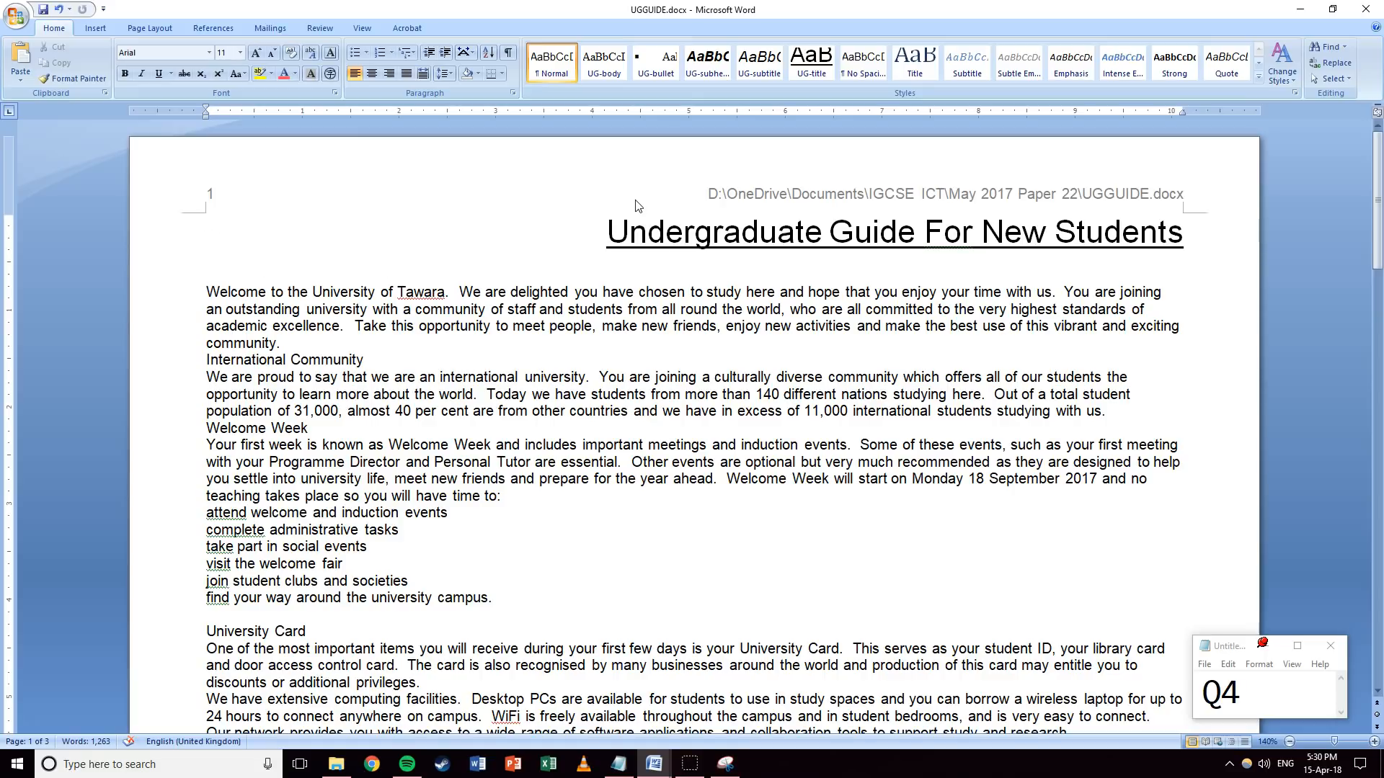
pyautogui.rightClick(658, 66)
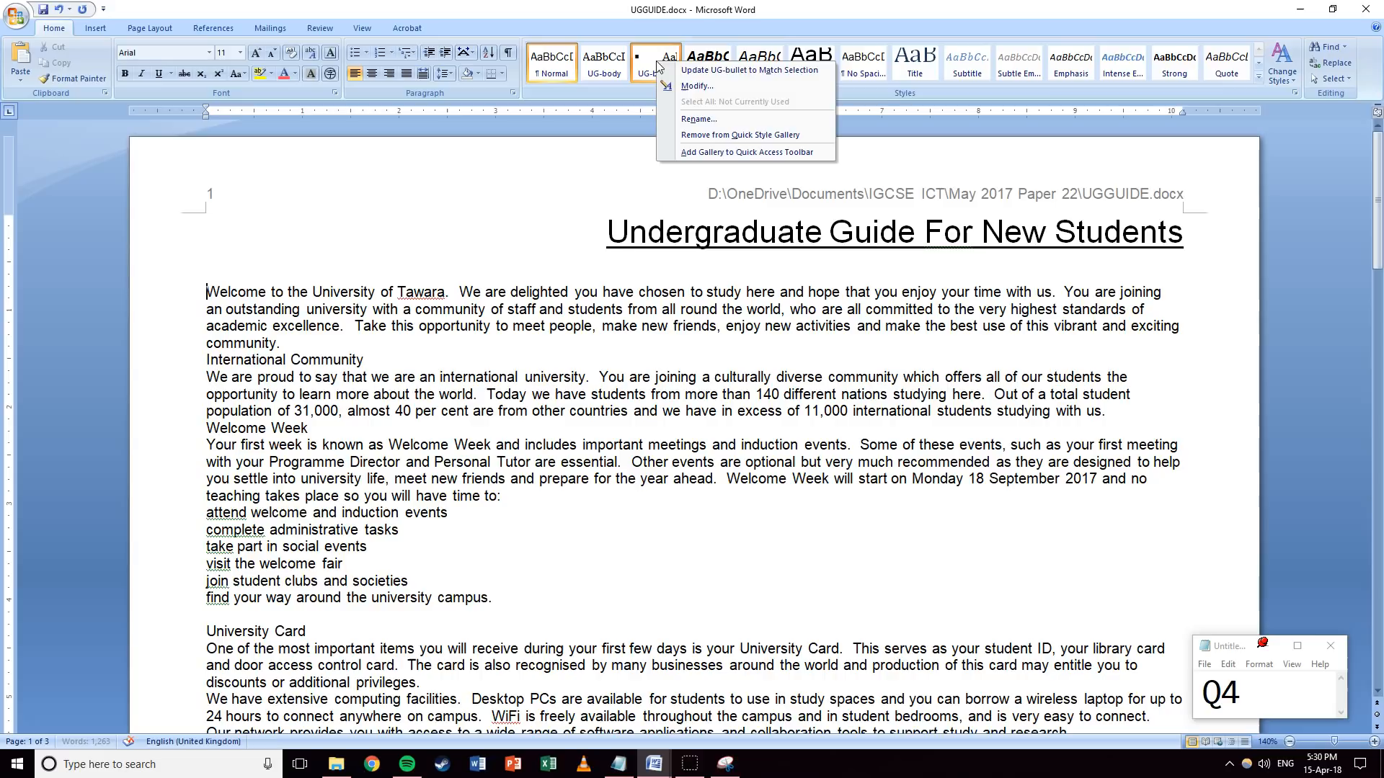
pyautogui.click(681, 86)
pyautogui.moveTo(644, 186); pyautogui.dragTo(534, 174)
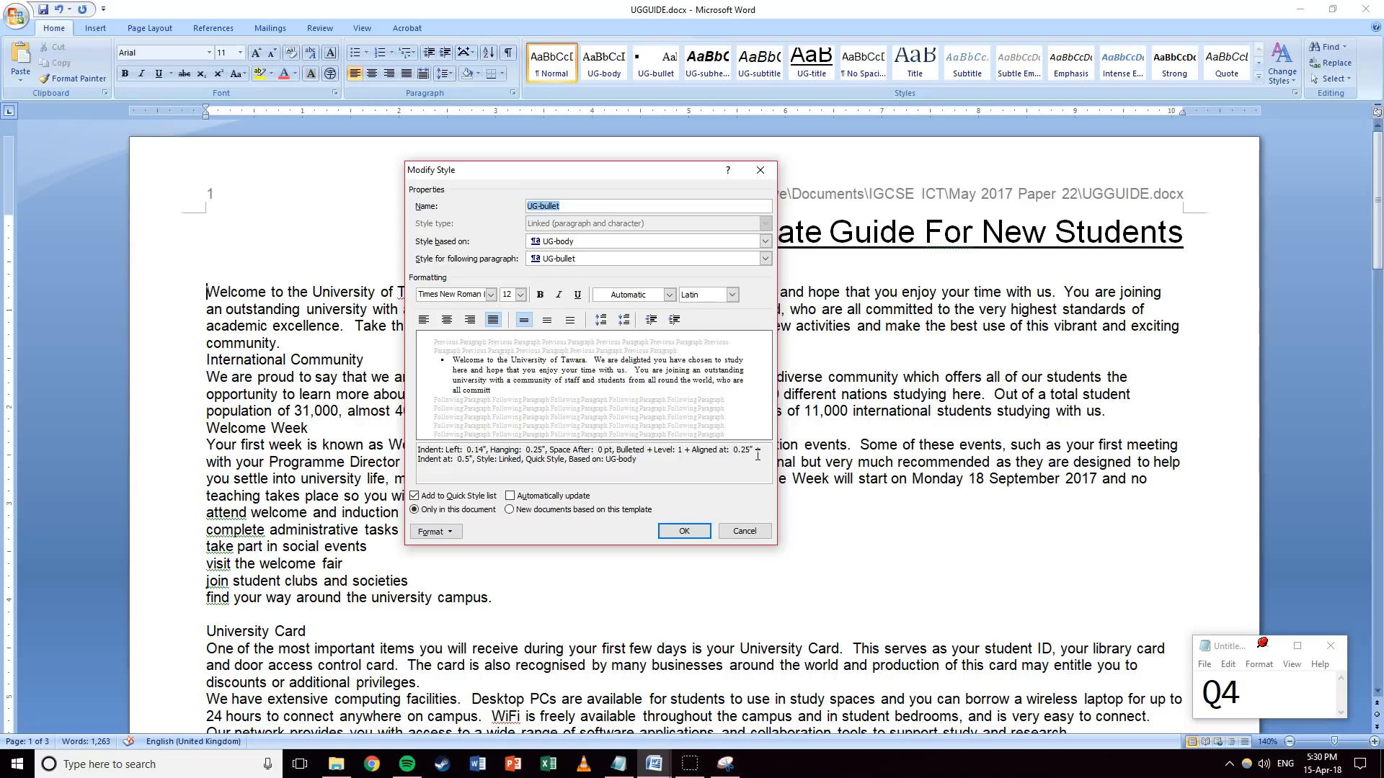
pyautogui.click(684, 531)
# Change Word's measurement units to Centimeters under Word Options > Advanced.
pyautogui.click(24, 21)
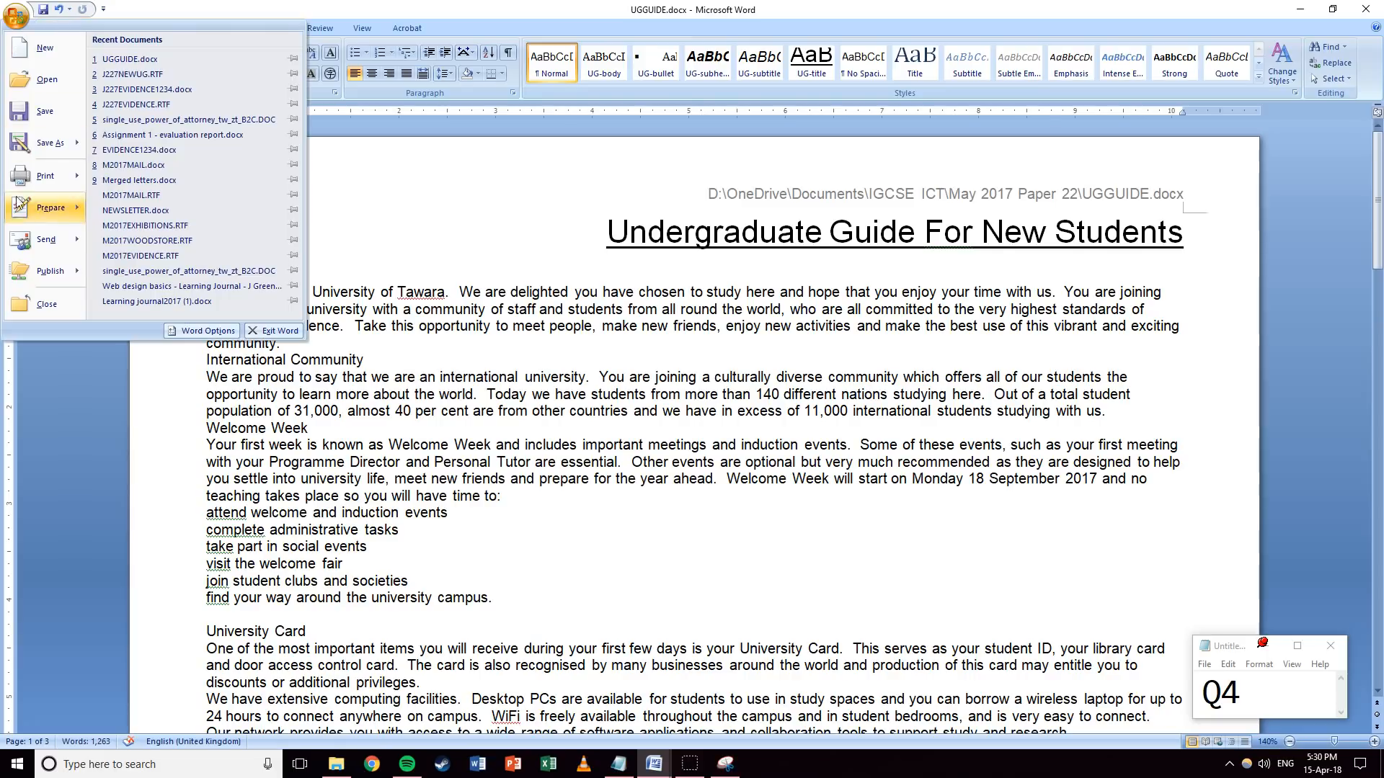
pyautogui.click(193, 331)
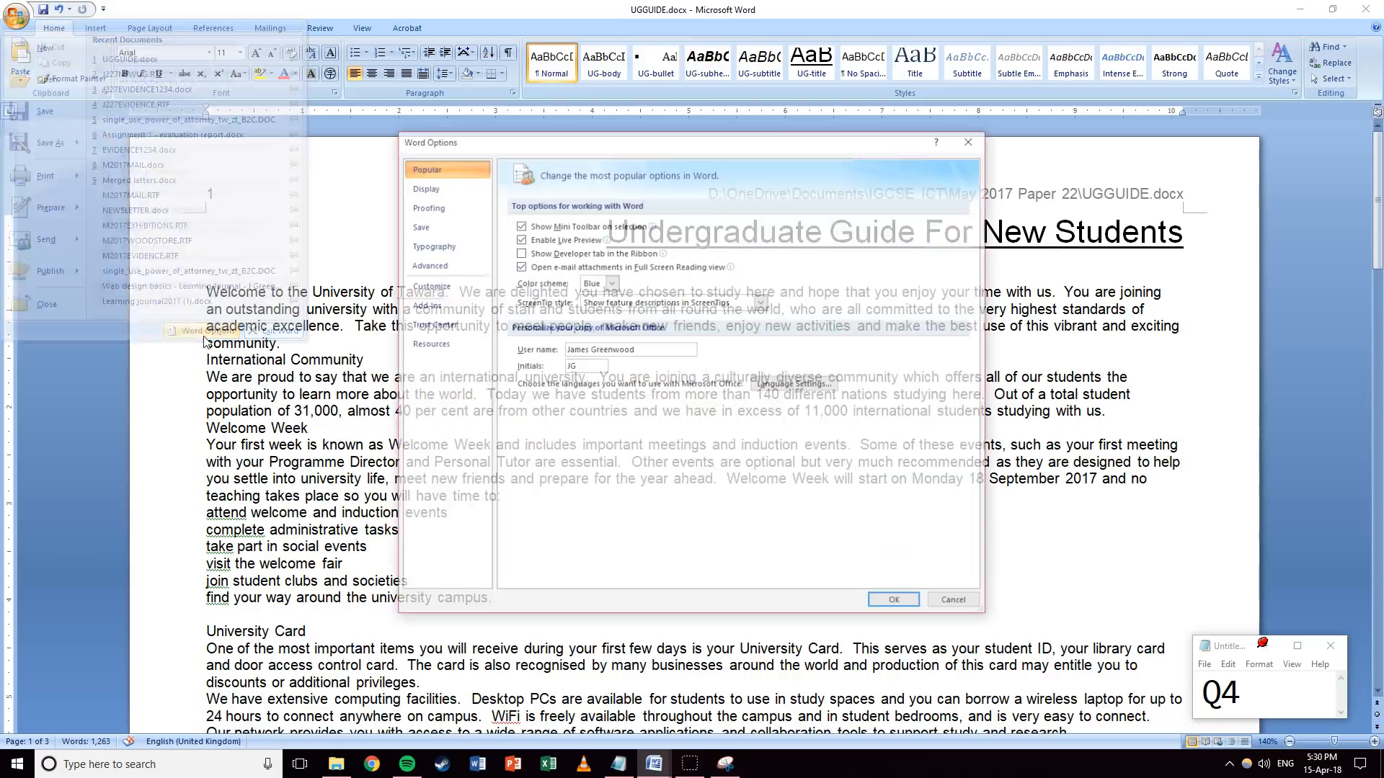
pyautogui.click(429, 190)
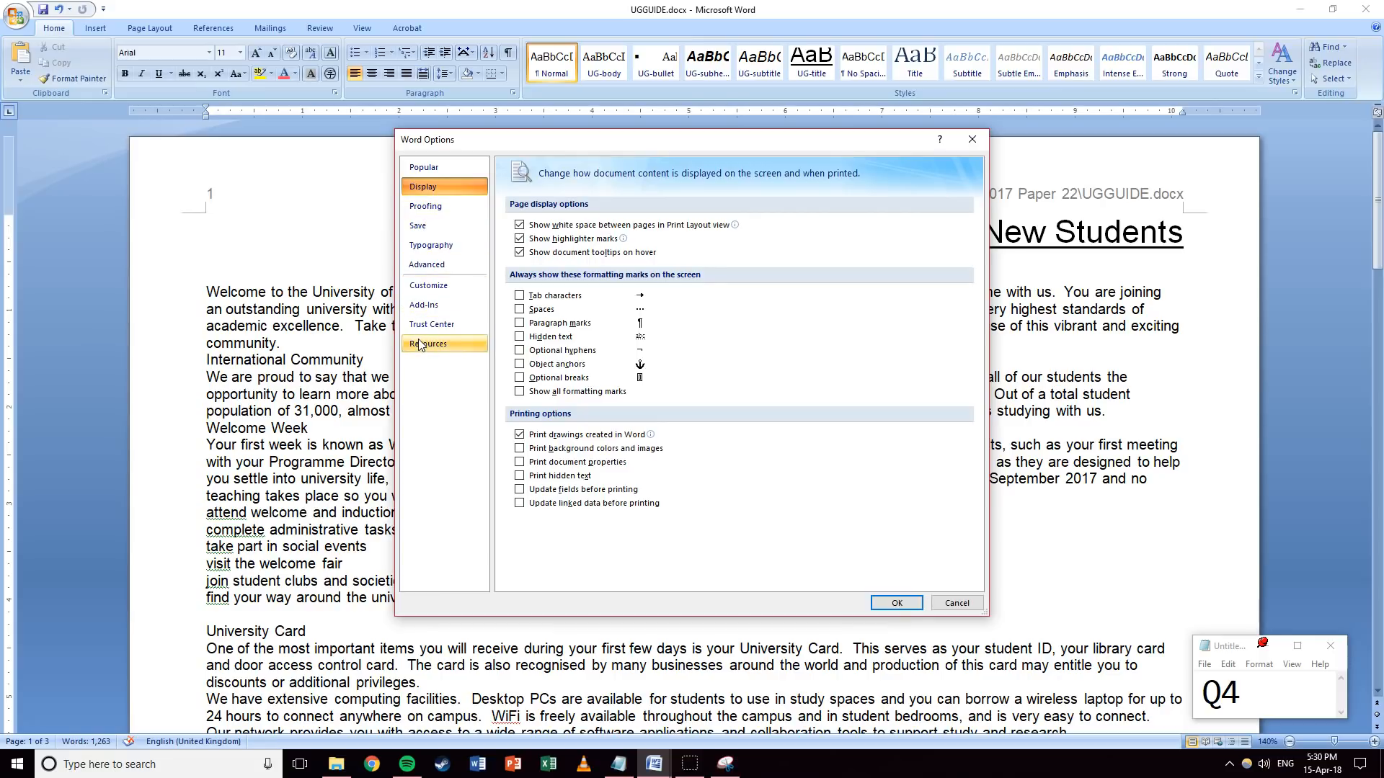
pyautogui.click(428, 286)
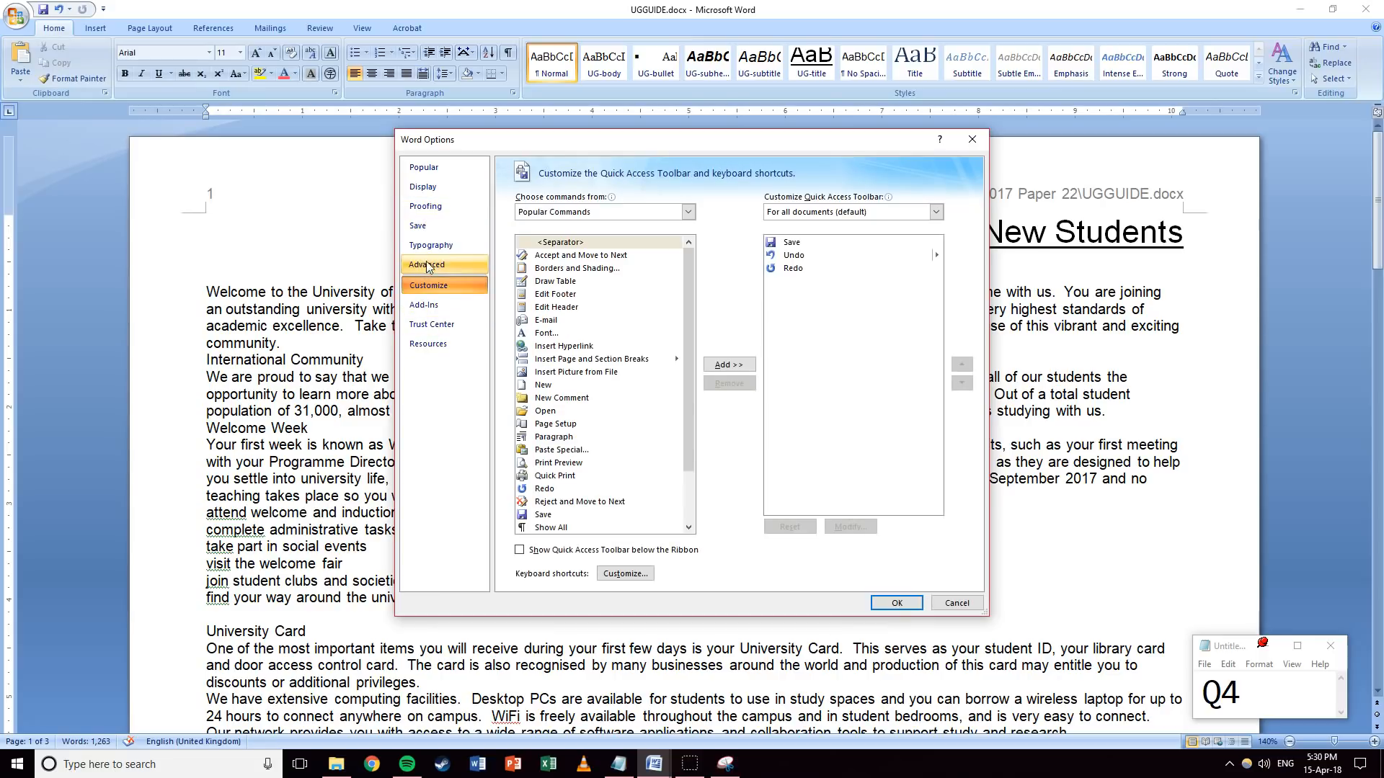
pyautogui.click(427, 206)
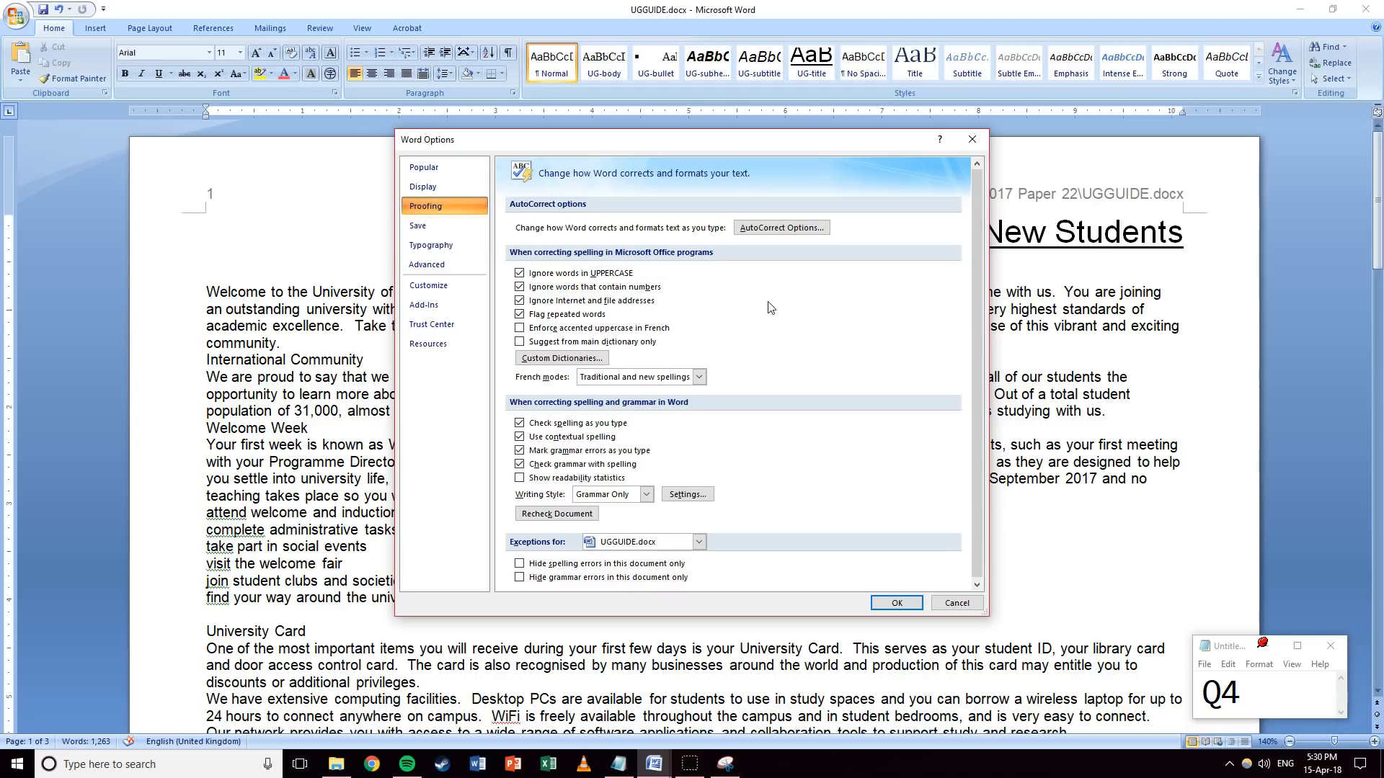
pyautogui.click(427, 265)
pyautogui.scroll(-5, 812, 331)
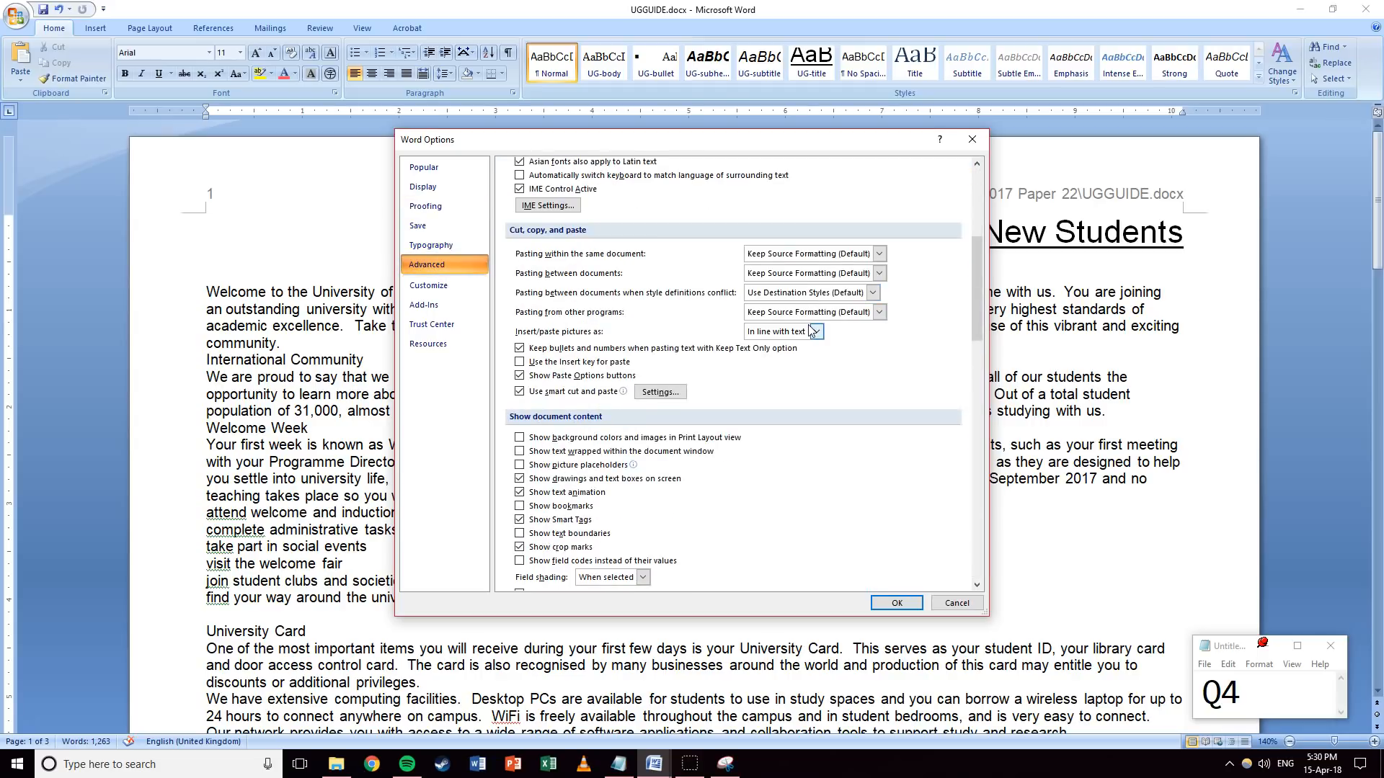
pyautogui.scroll(-5, 814, 400)
pyautogui.scroll(-5, 792, 426)
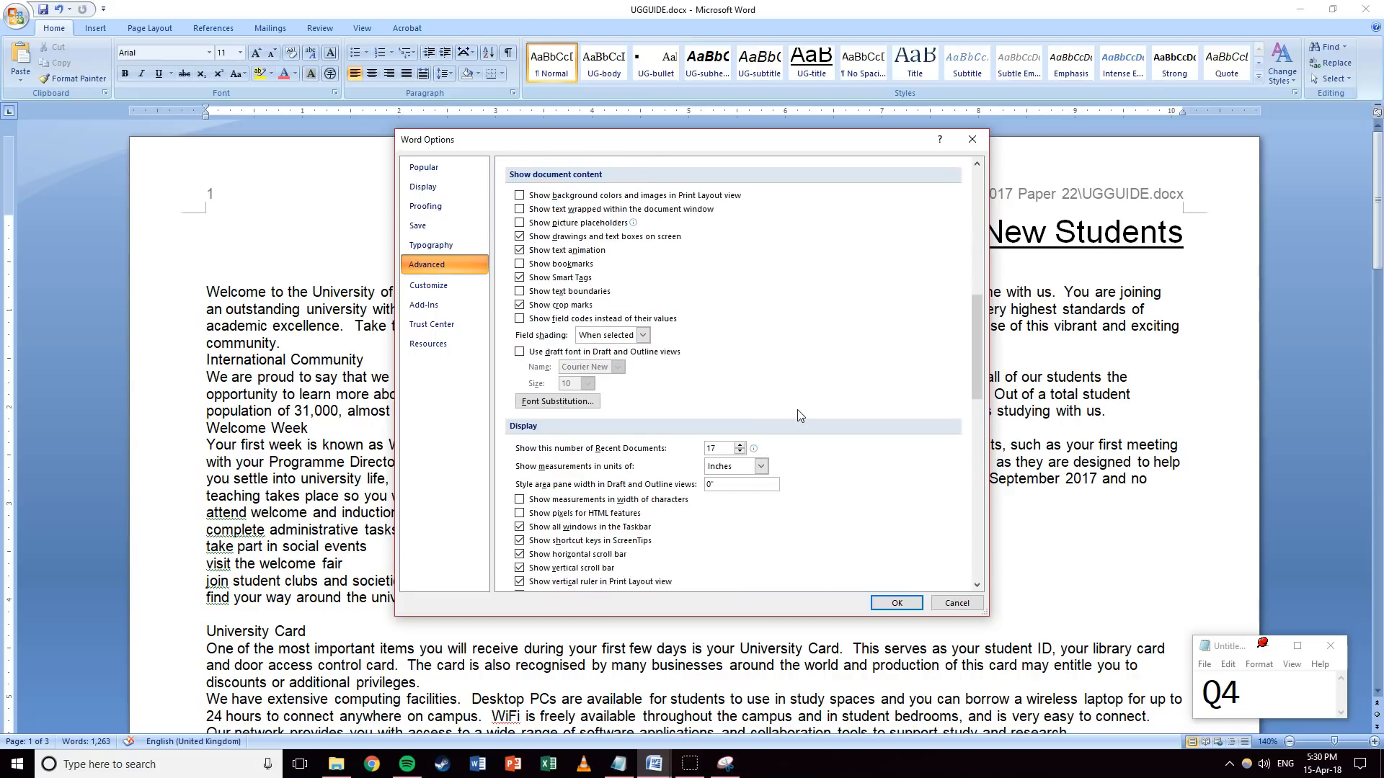
pyautogui.click(760, 224)
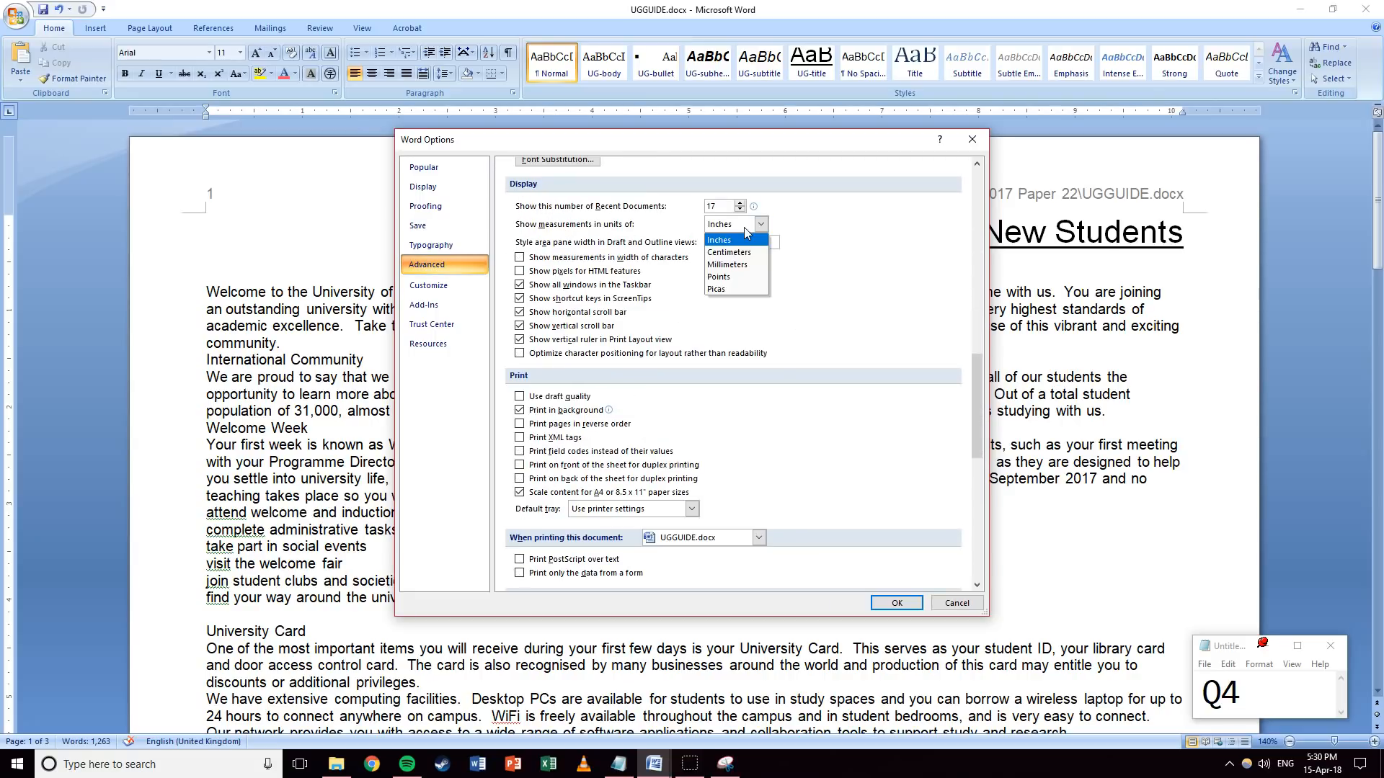
pyautogui.click(730, 251)
pyautogui.click(897, 603)
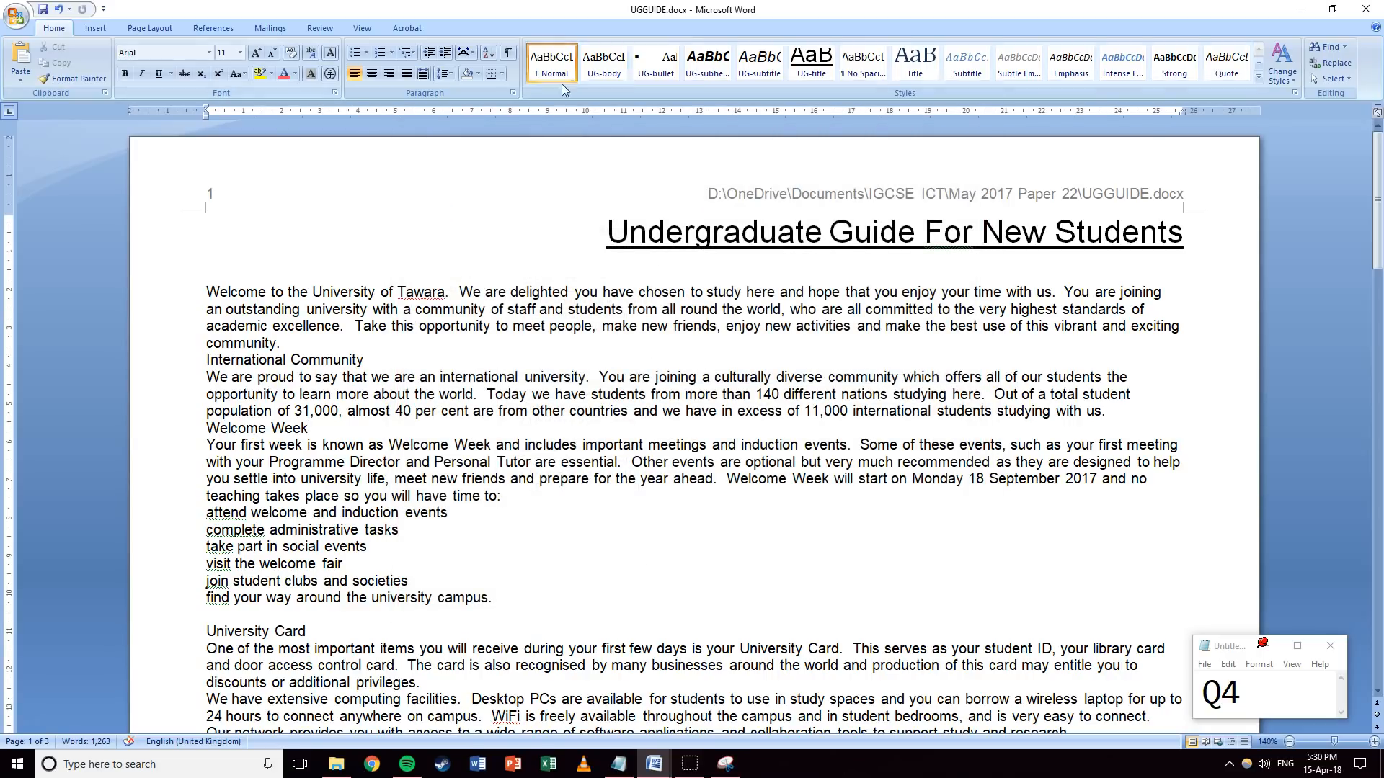
# Review the UG-bullet style's indent description and close it unchanged.
pyautogui.rightClick(670, 50)
pyautogui.click(709, 71)
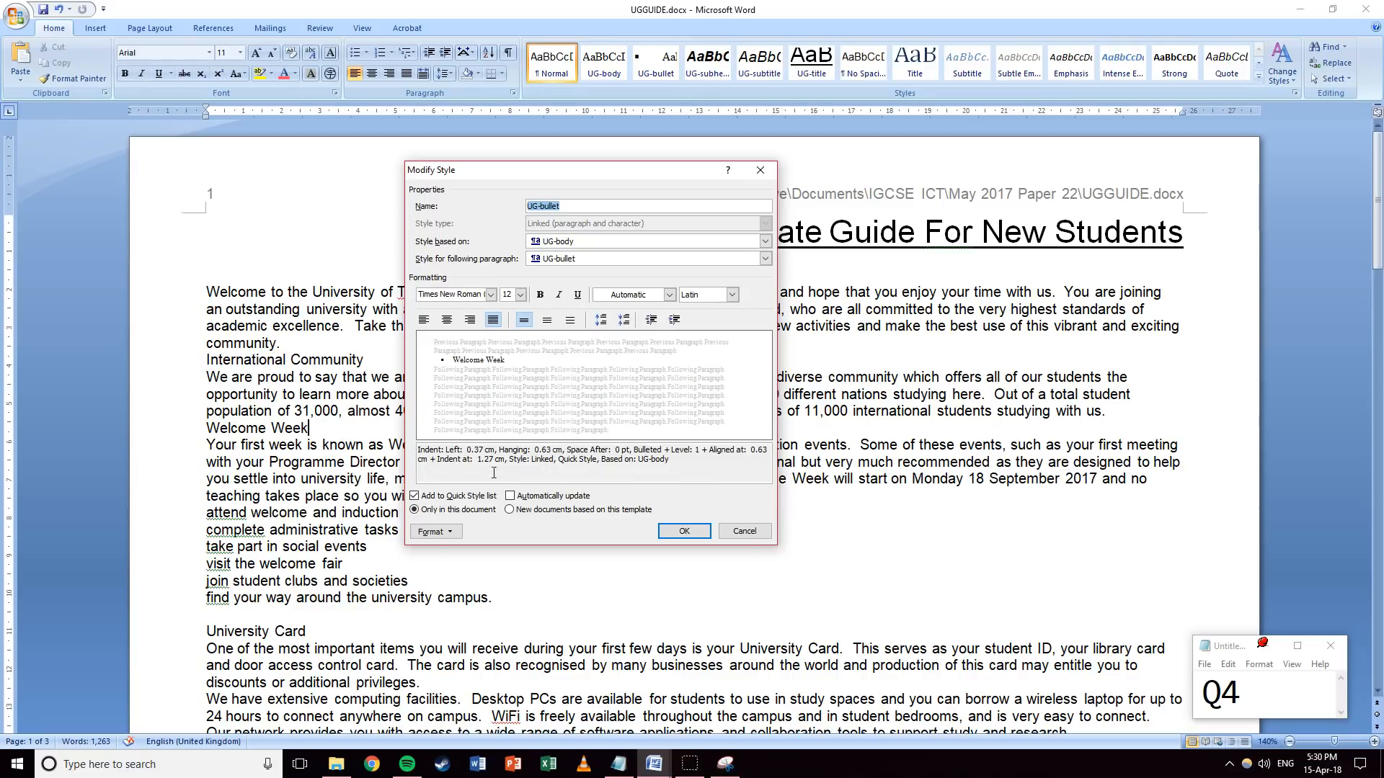
pyautogui.click(415, 454)
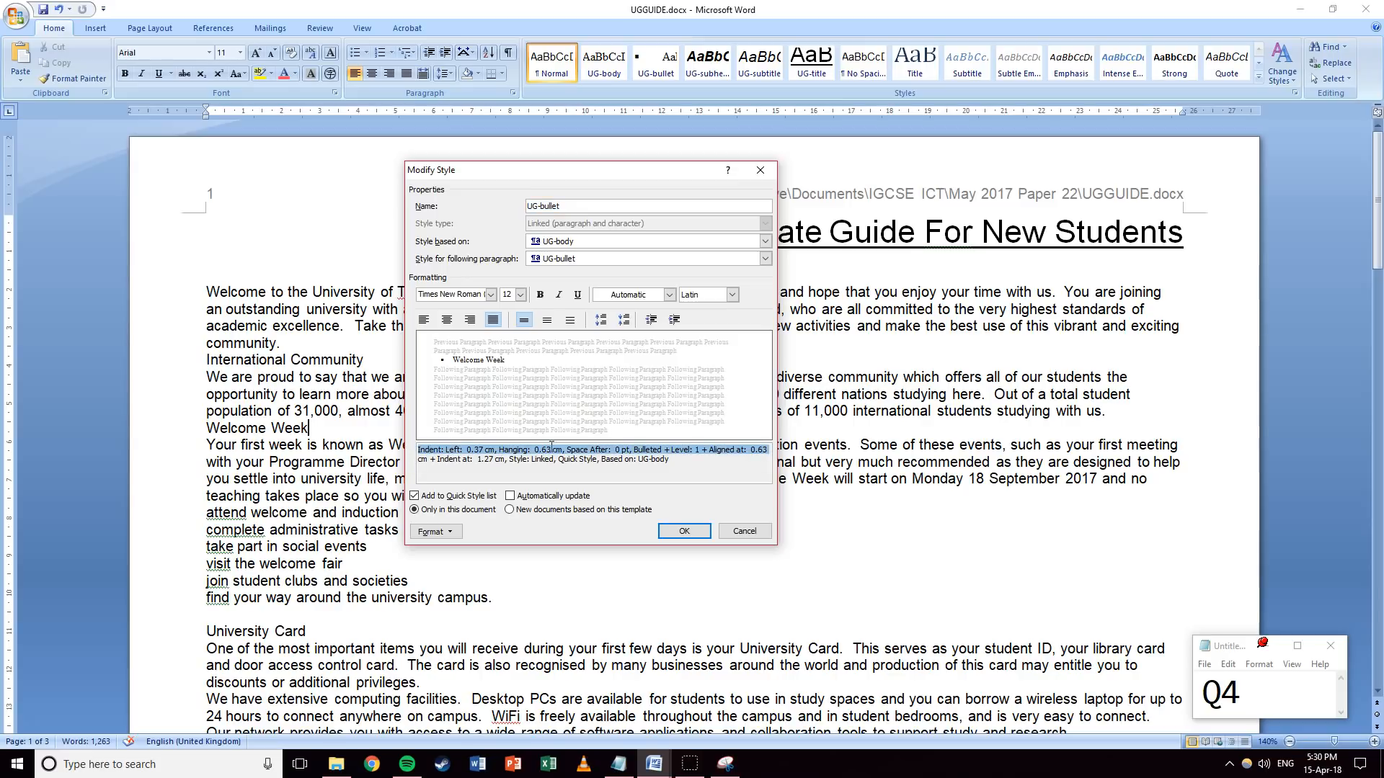
pyautogui.click(749, 533)
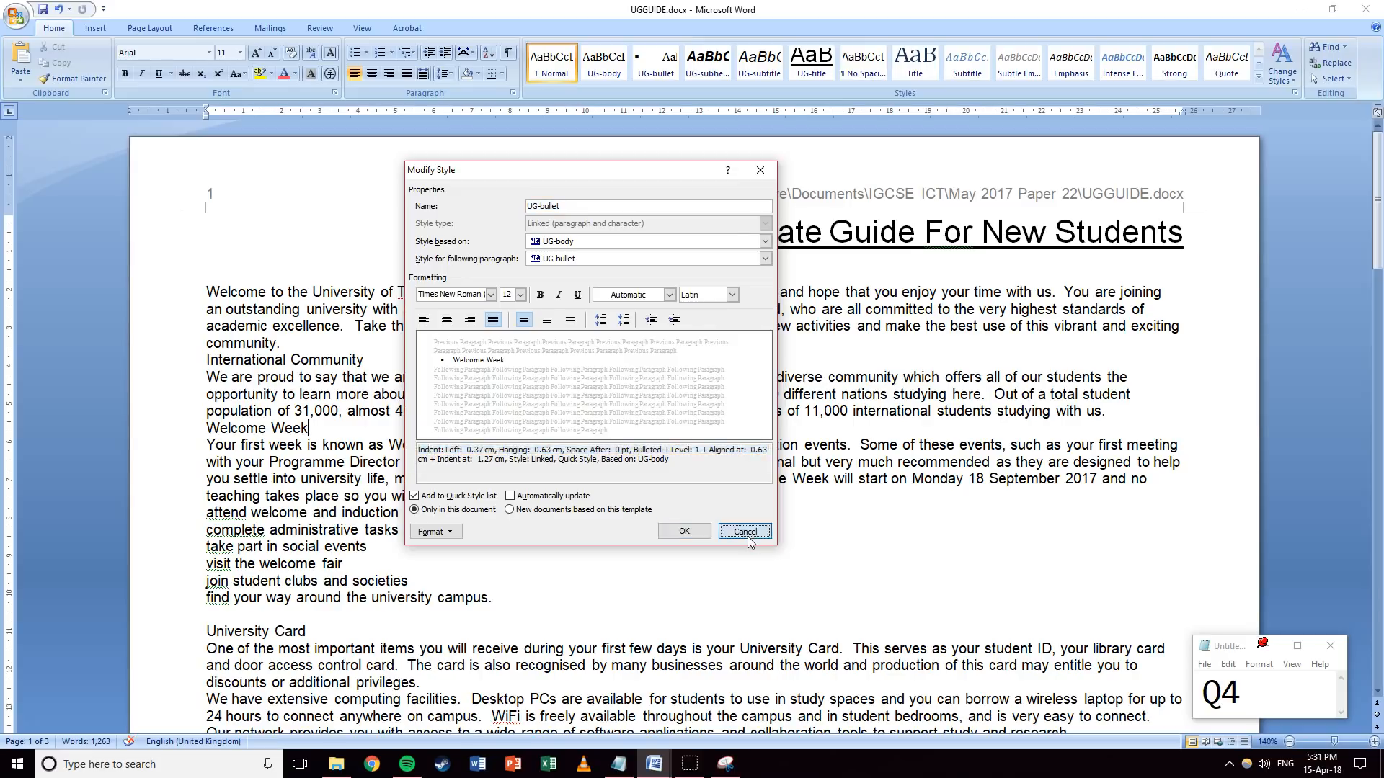
# Add a sample line 'b' above the body text in UG-bullet style.
pyautogui.click(204, 292)
pyautogui.press('Return')
pyautogui.press('Up')
pyautogui.write('b')
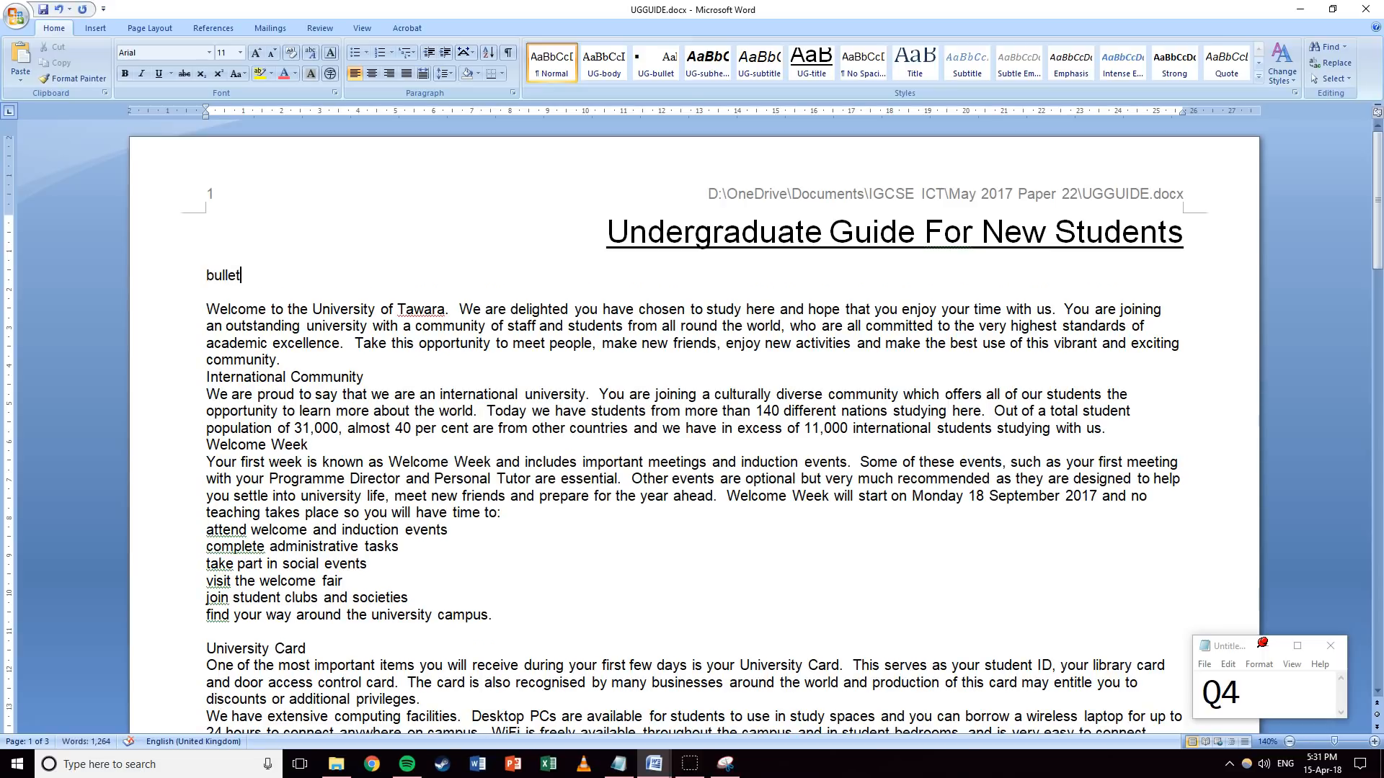
pyautogui.click(656, 63)
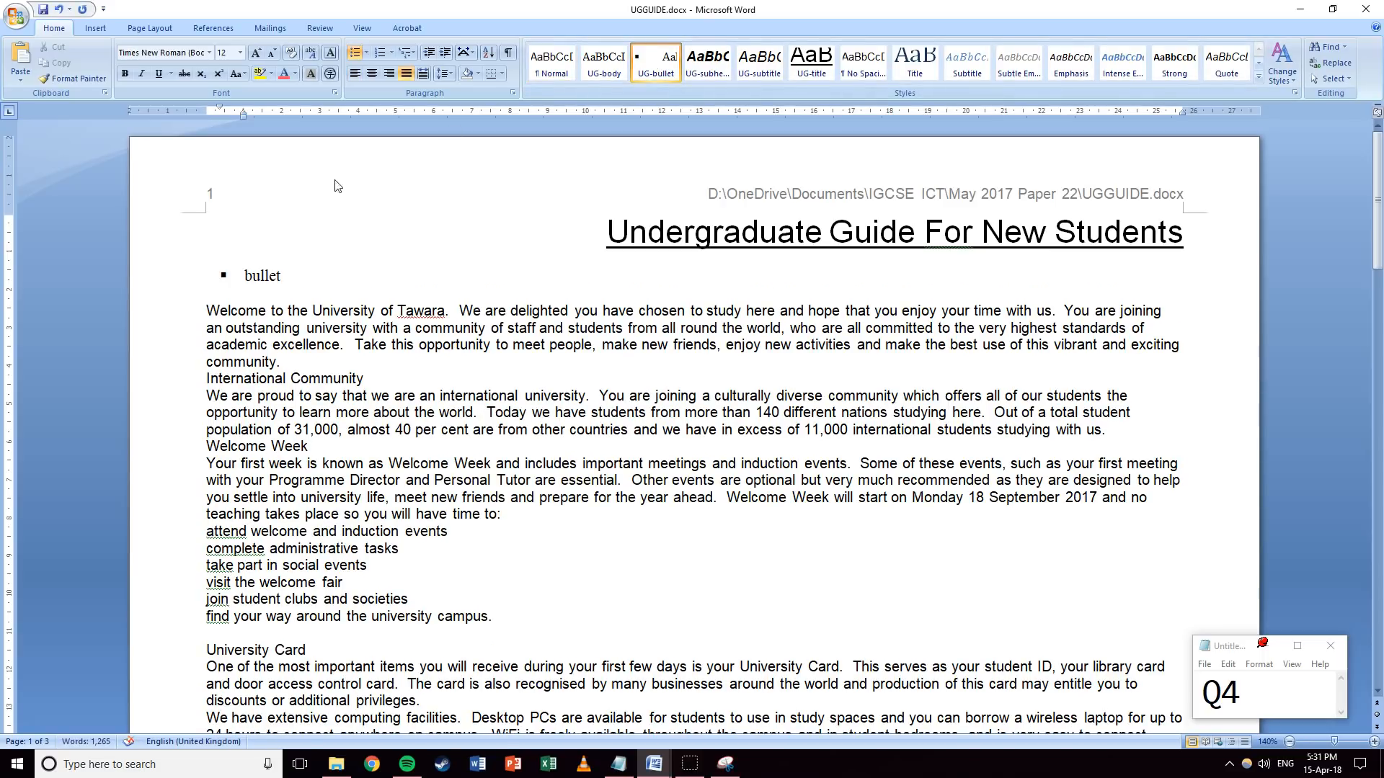
# Check the bullet line's left indent value in the Page Layout paragraph settings.
pyautogui.click(182, 275)
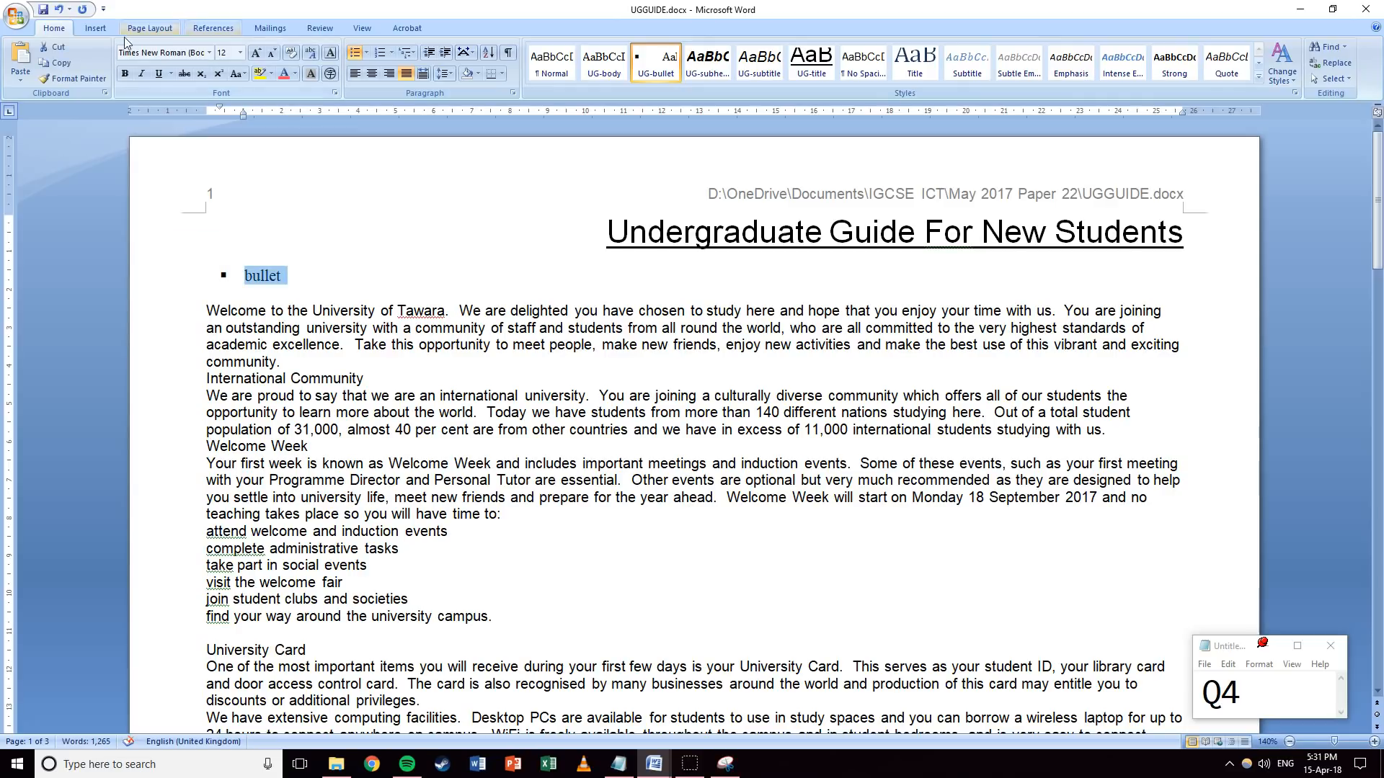
pyautogui.click(152, 28)
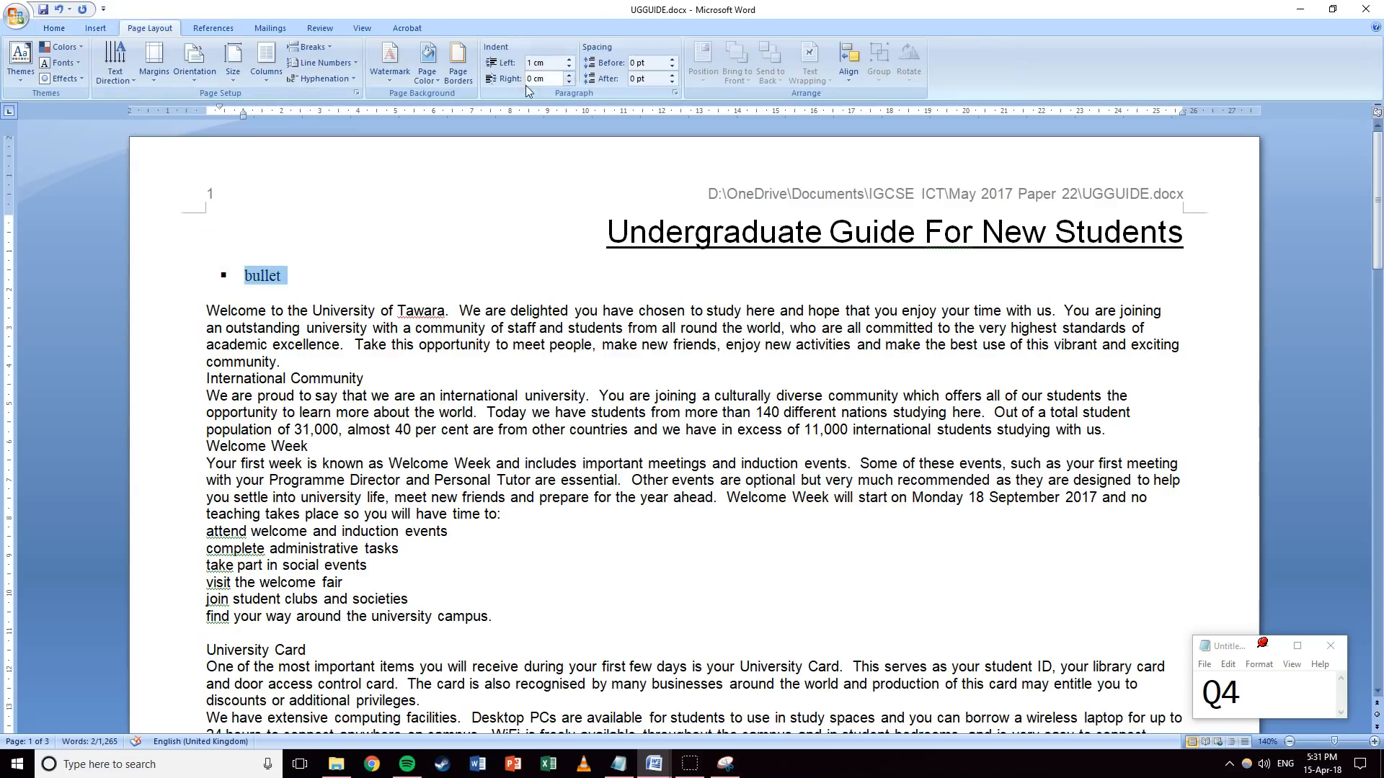
pyautogui.moveTo(531, 63); pyautogui.dragTo(490, 87)
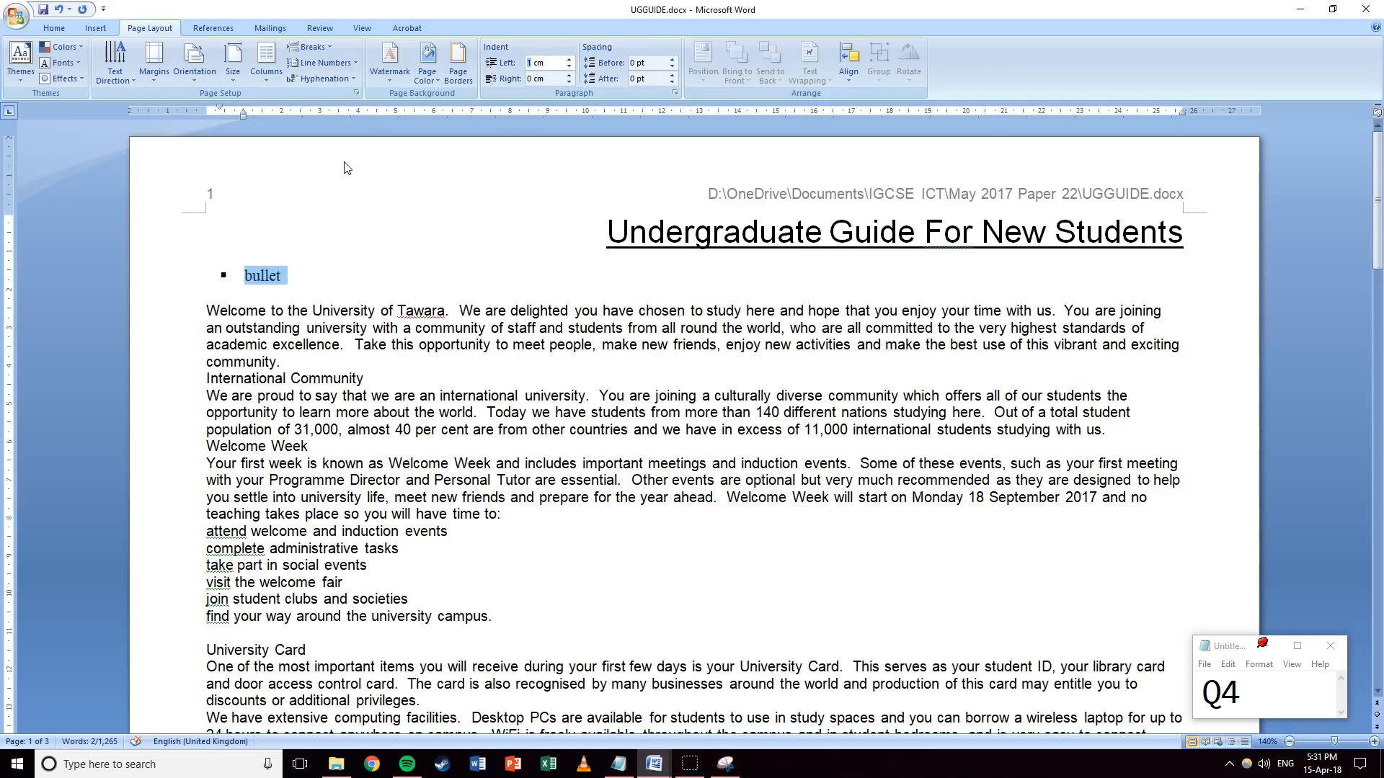
pyautogui.click(256, 285)
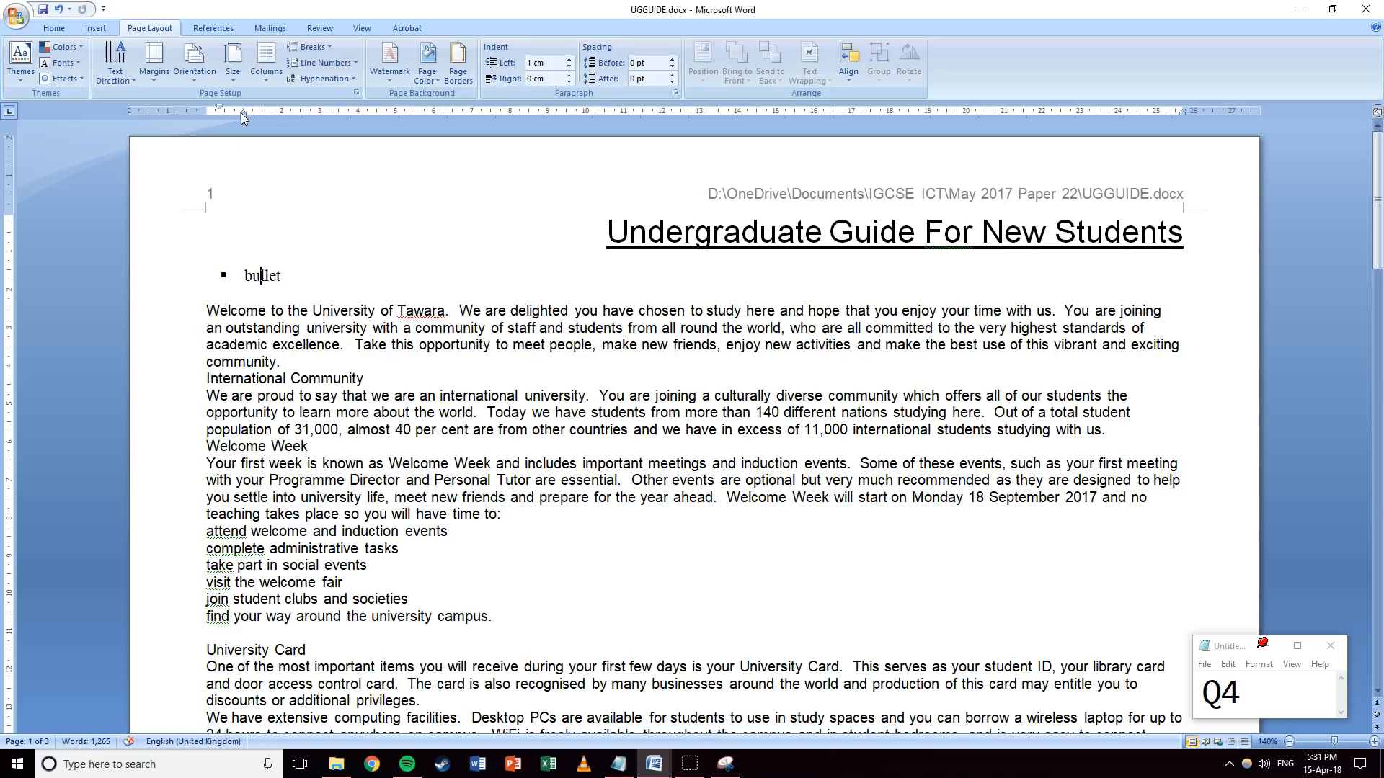
pyautogui.click(54, 27)
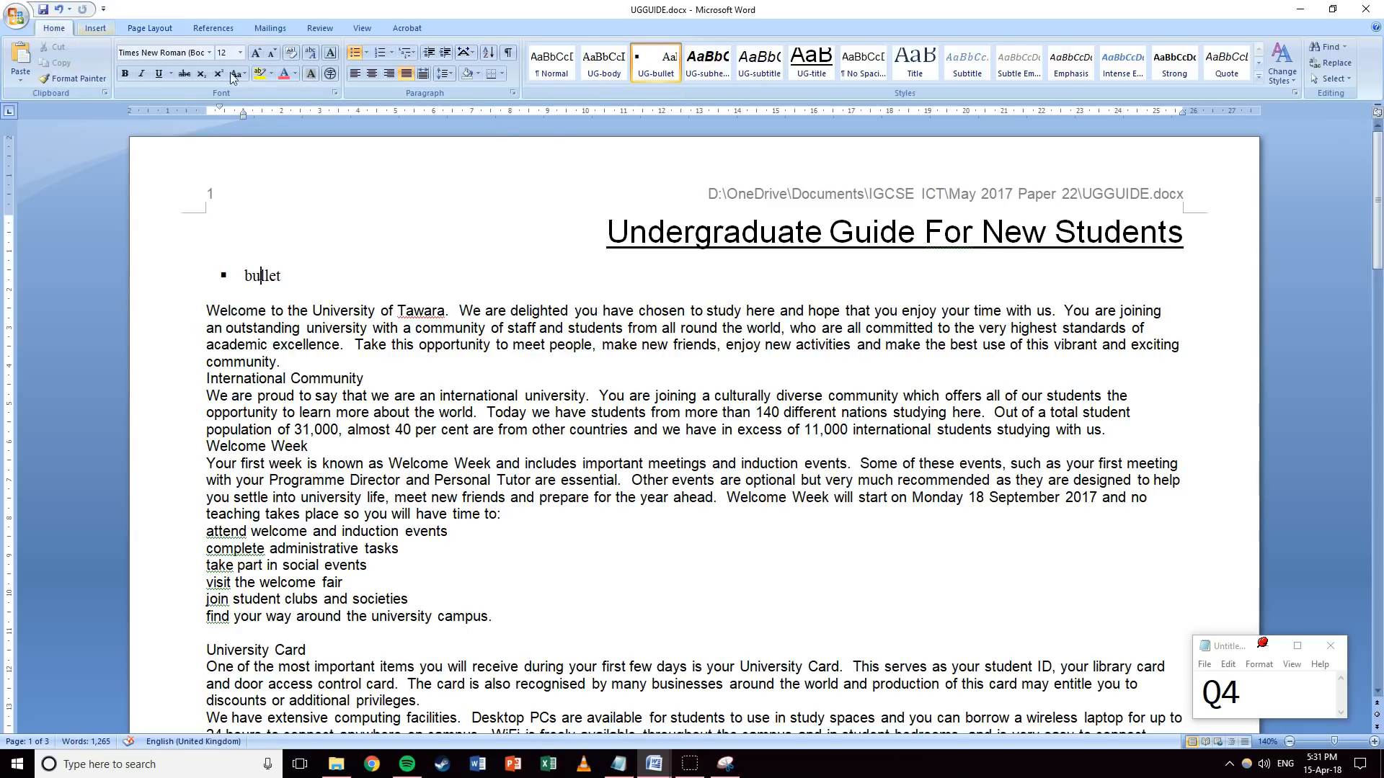
# Inspect UG-bullet's indents in Modify Style: 0.37 cm left, 0.63 cm hanging.
pyautogui.rightClick(659, 59)
pyautogui.click(697, 80)
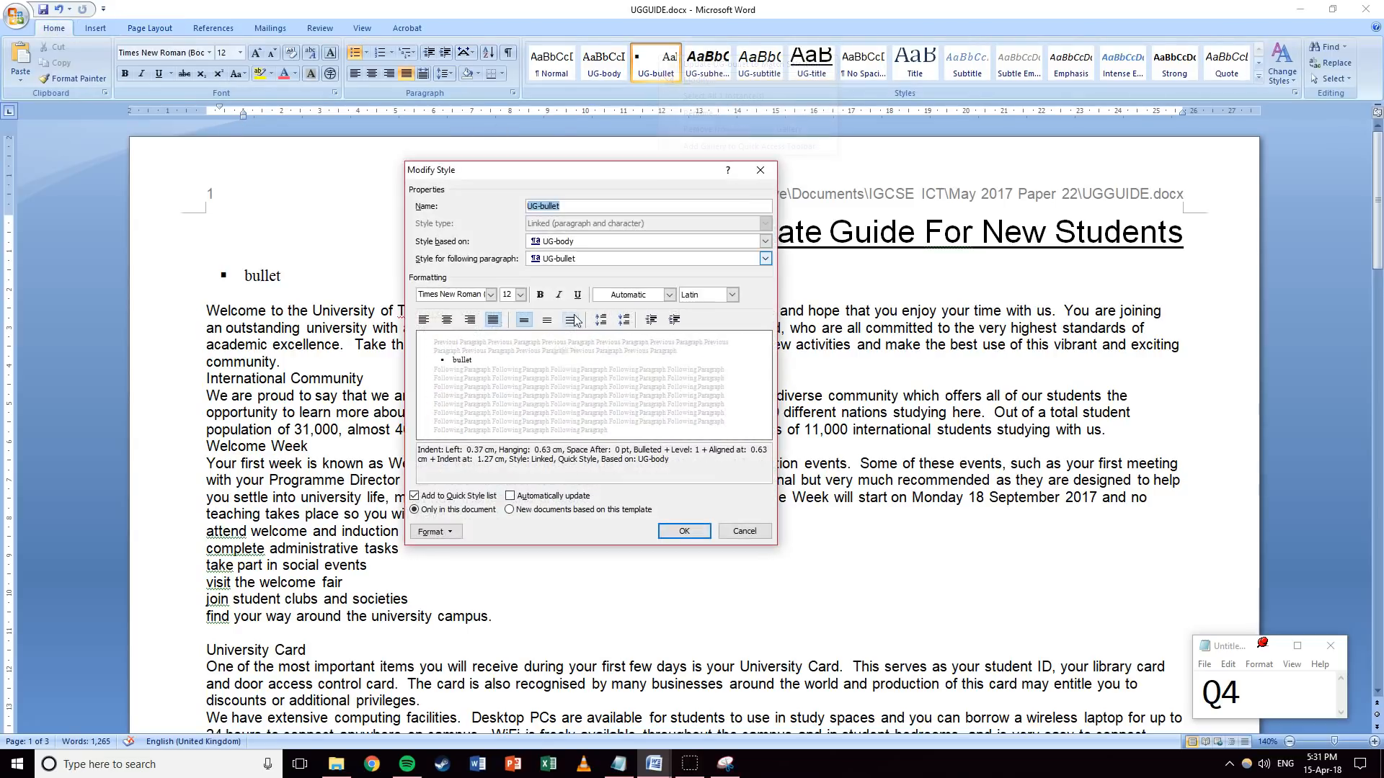
pyautogui.moveTo(466, 451); pyautogui.dragTo(560, 451)
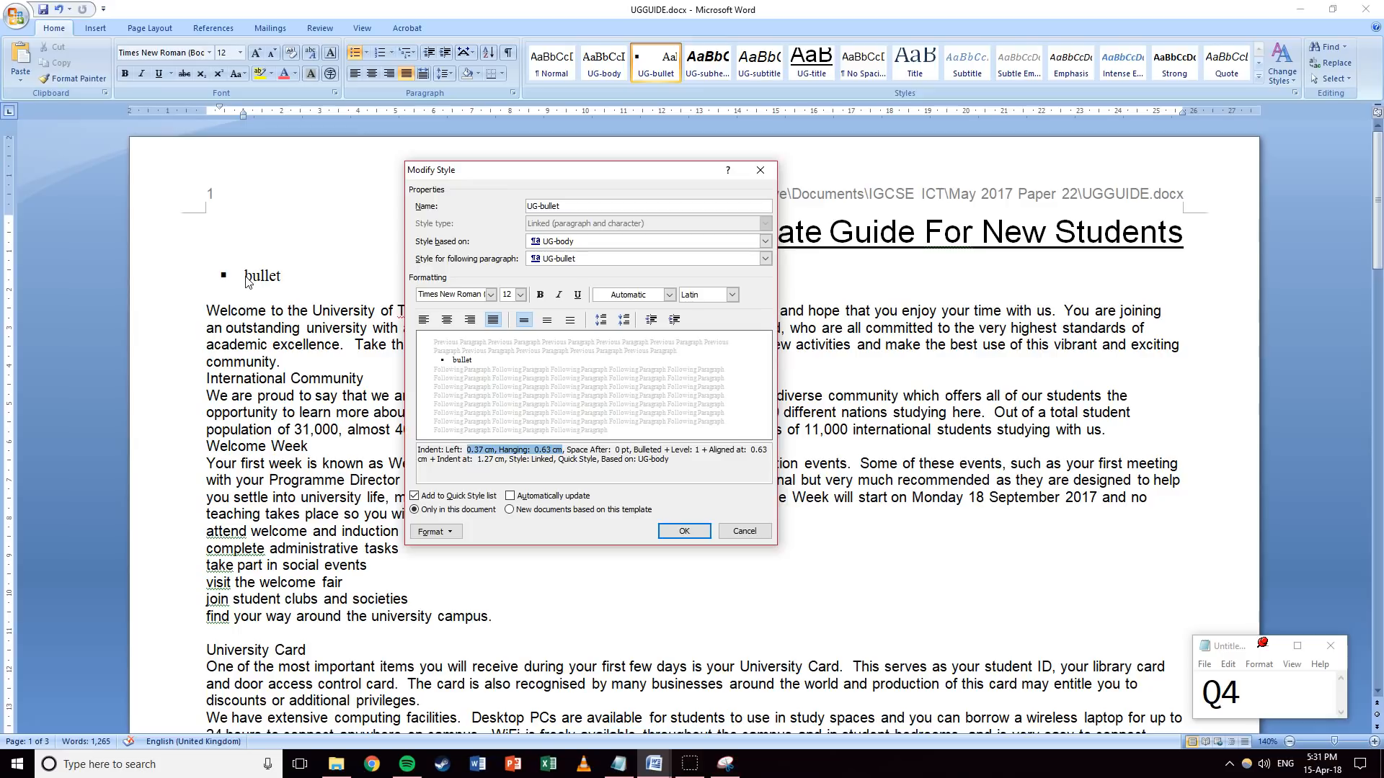
pyautogui.click(505, 444)
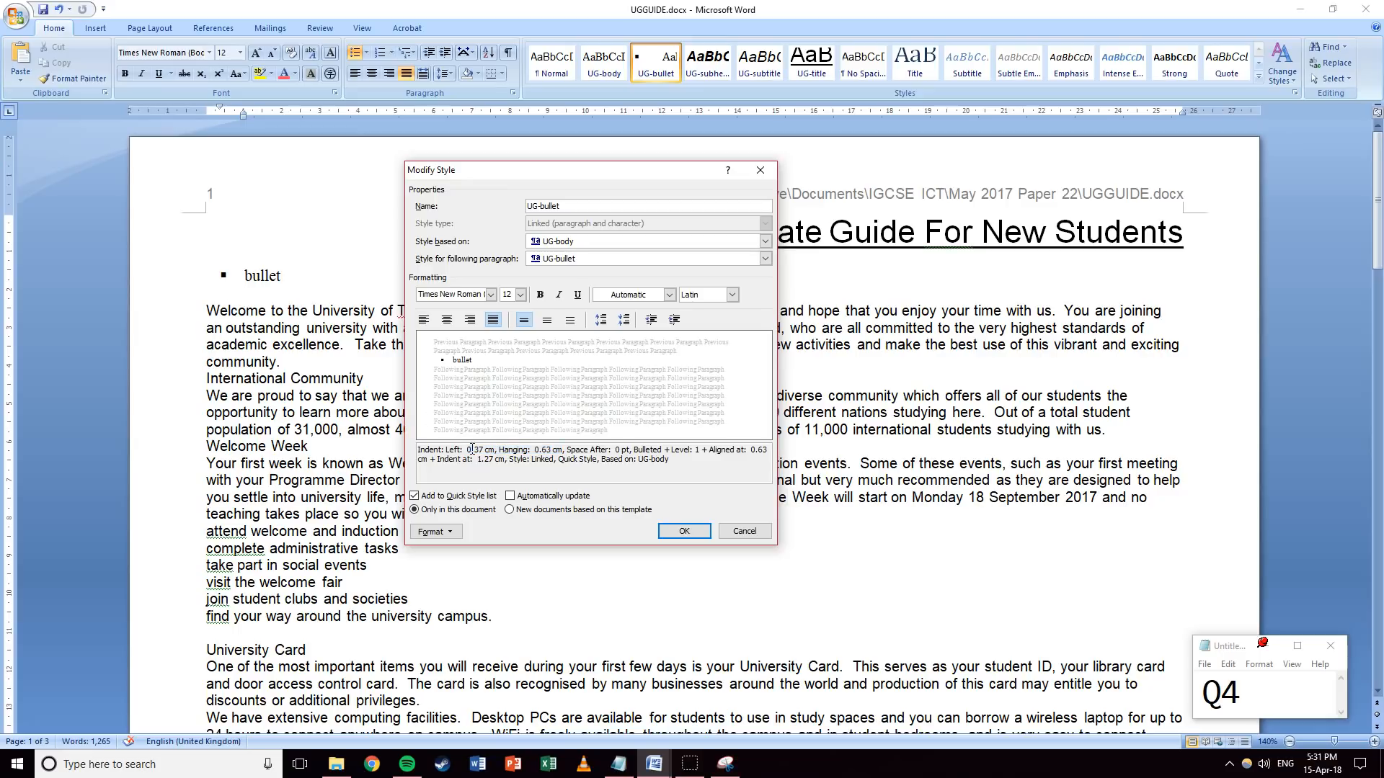
pyautogui.moveTo(469, 450); pyautogui.dragTo(496, 450)
pyautogui.moveTo(534, 450); pyautogui.dragTo(559, 450)
pyautogui.click(705, 474)
# Capture the UG-bullet Modify Style window with Snipping Tool, then cancel the dialog.
pyautogui.click(725, 764)
pyautogui.click(294, 52)
pyautogui.moveTo(400, 157); pyautogui.dragTo(783, 552)
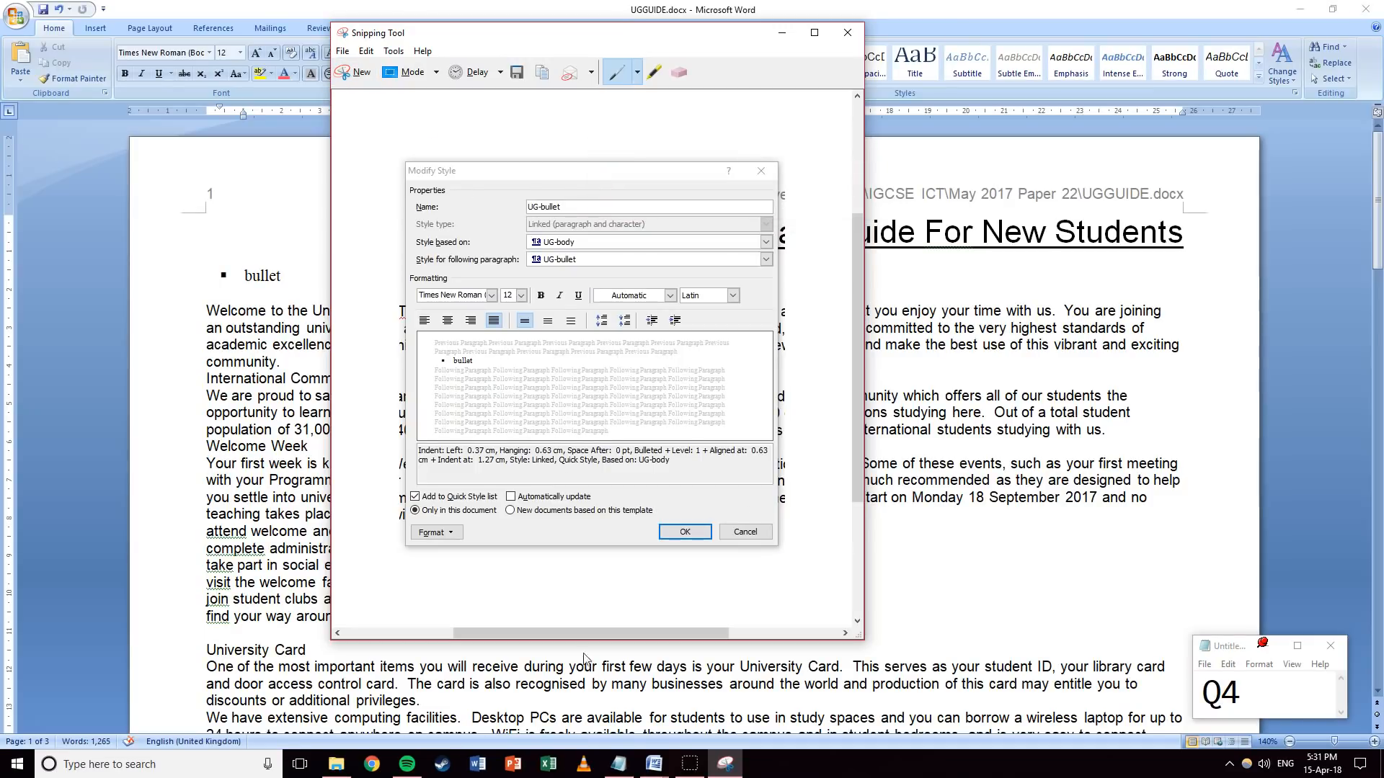
pyautogui.click(652, 767)
pyautogui.press('Escape')
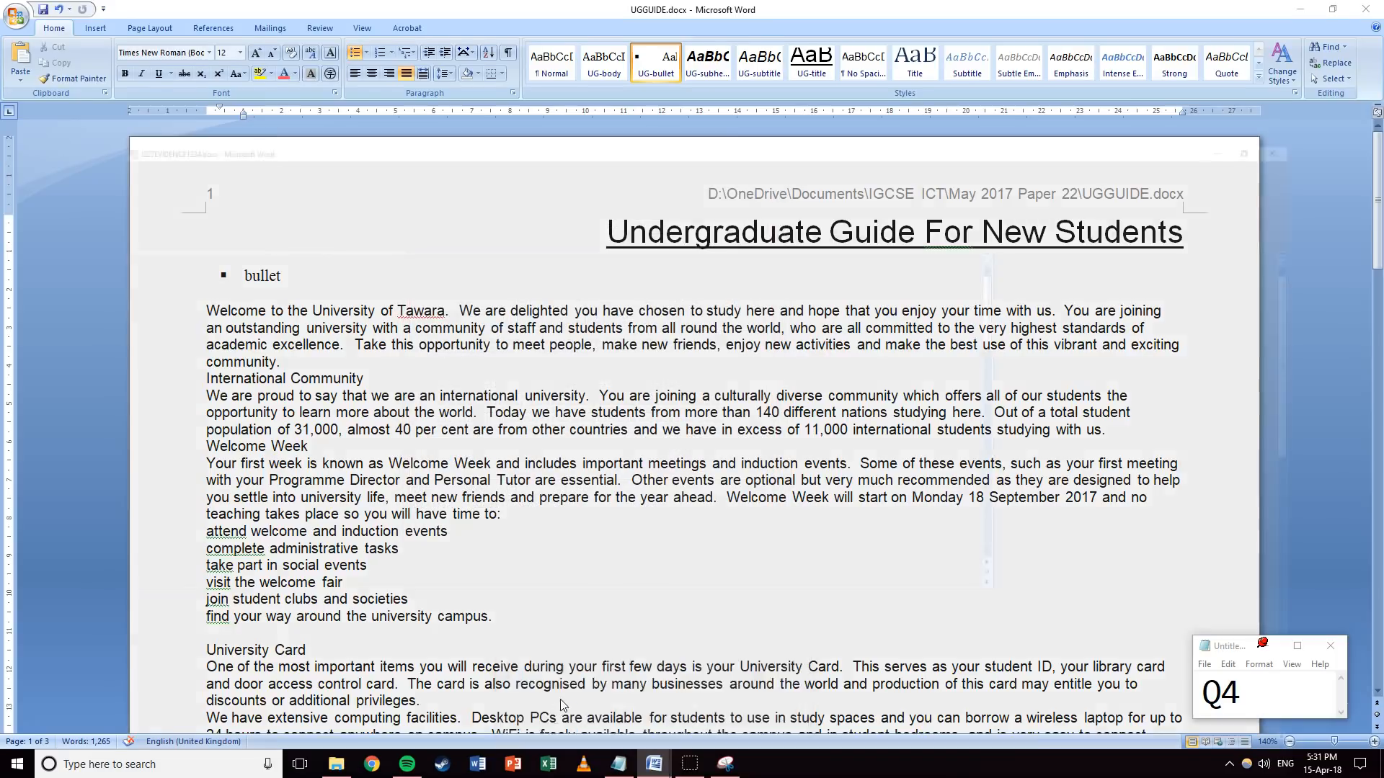
# Paste the style screenshot under Step 4 in J227EVIDENCE1234.docx and shrink both screenshots.
pyautogui.click(559, 699)
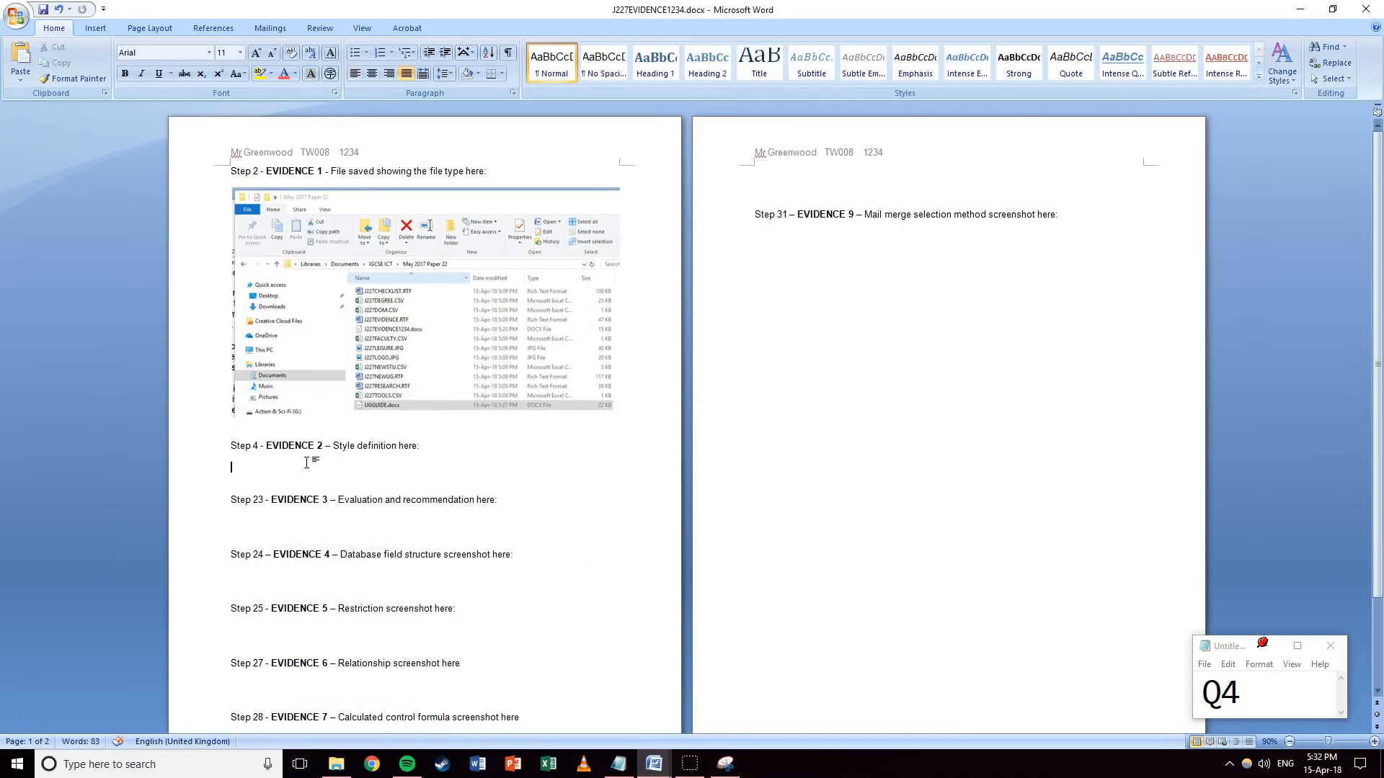
pyautogui.hotkey('ctrl', 'v')
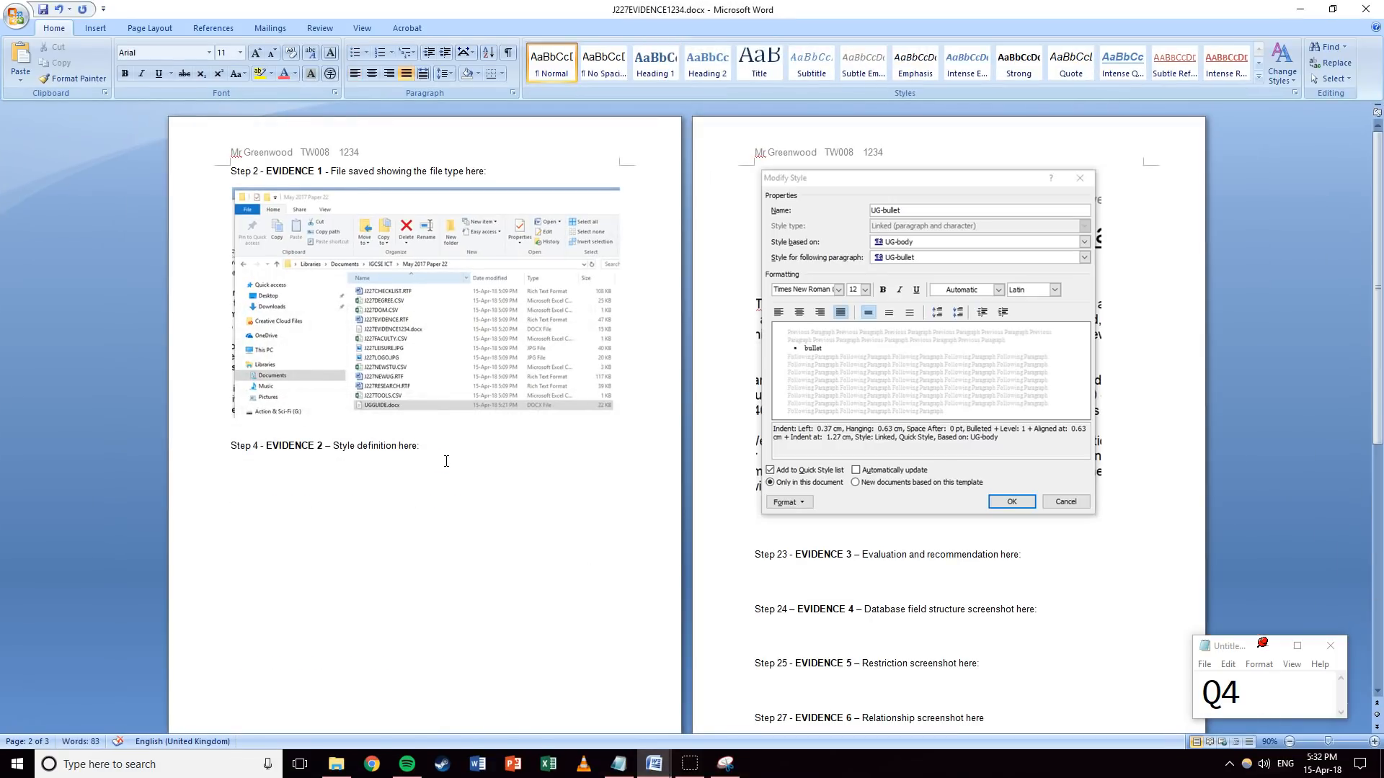
pyautogui.click(458, 402)
pyautogui.moveTo(616, 418); pyautogui.dragTo(545, 374)
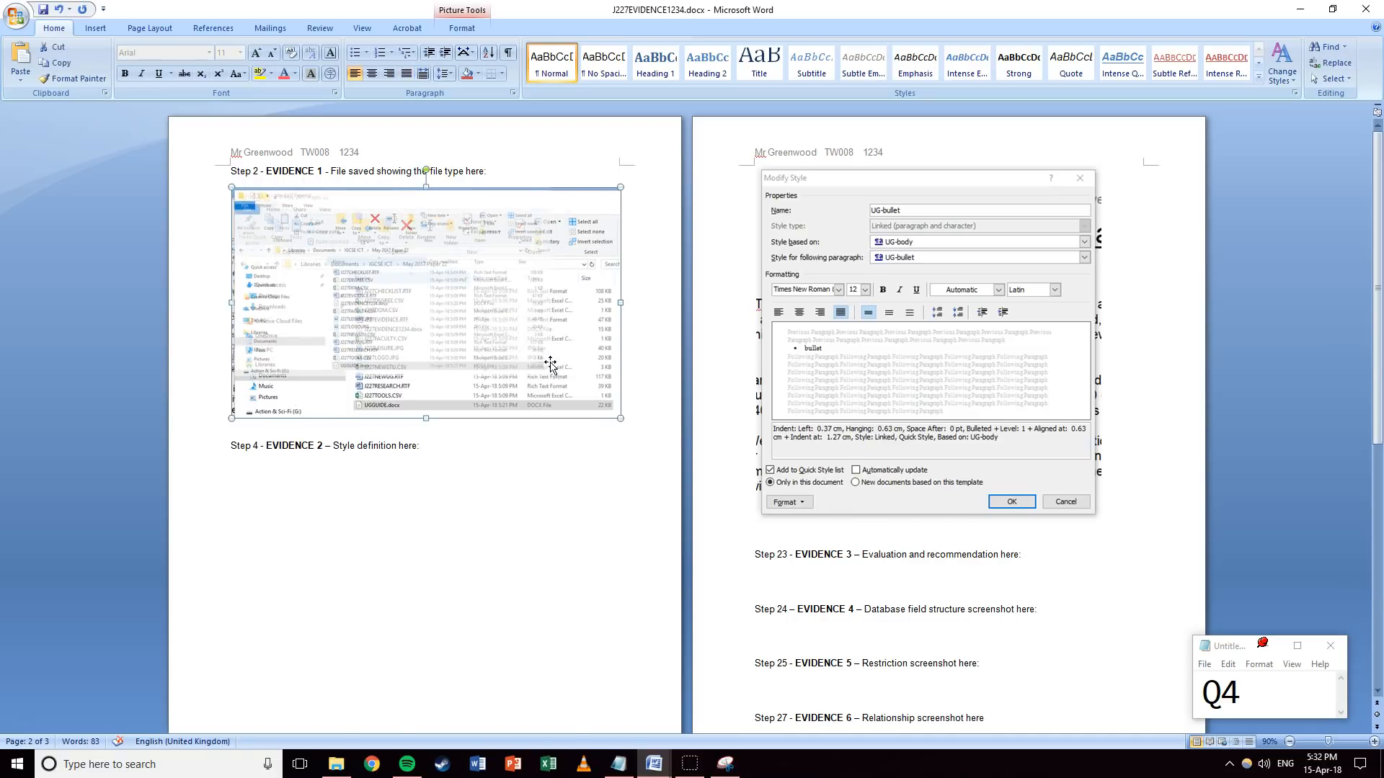
pyautogui.click(504, 522)
pyautogui.scroll(-3, 534, 577)
pyautogui.moveTo(571, 664); pyautogui.dragTo(549, 633)
pyautogui.click(608, 562)
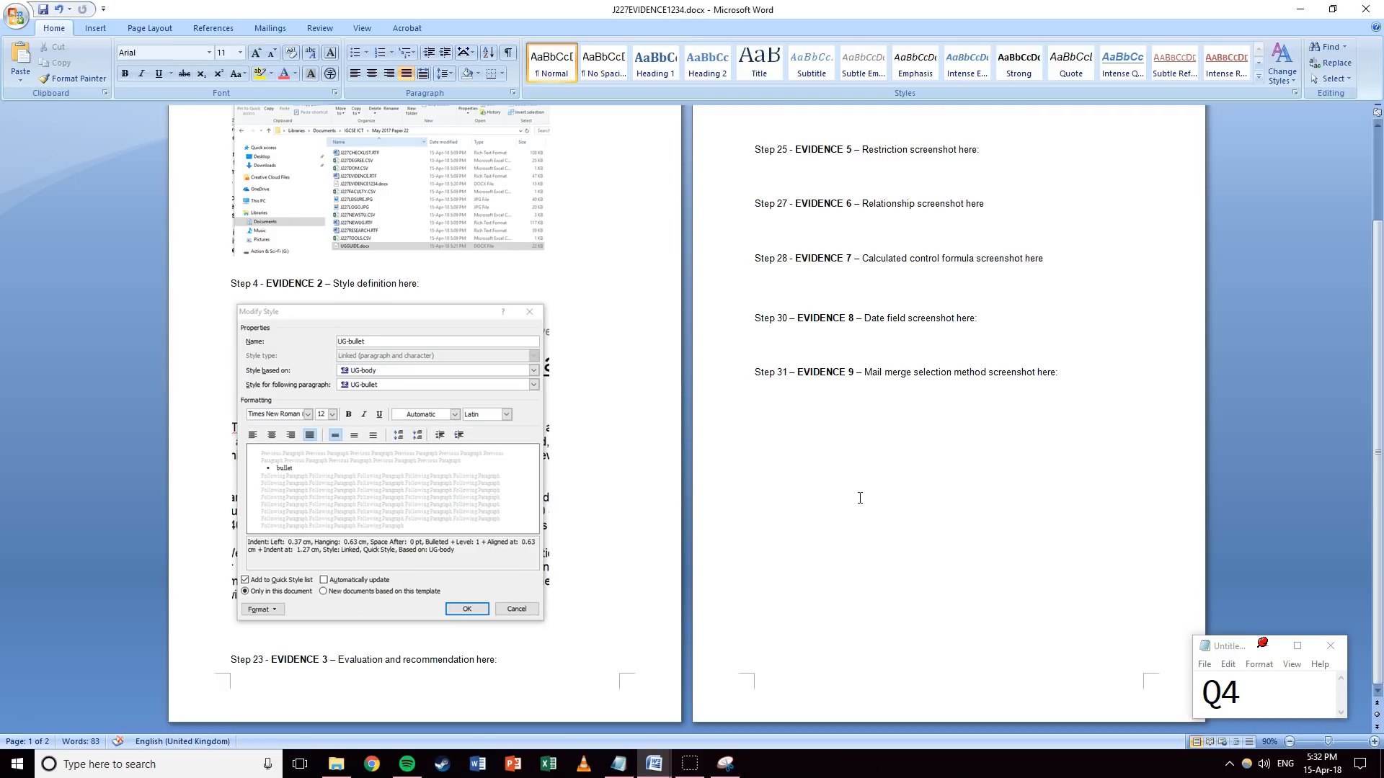
# Minimize the evidence document and change the note's question number to 5.
pyautogui.click(1299, 14)
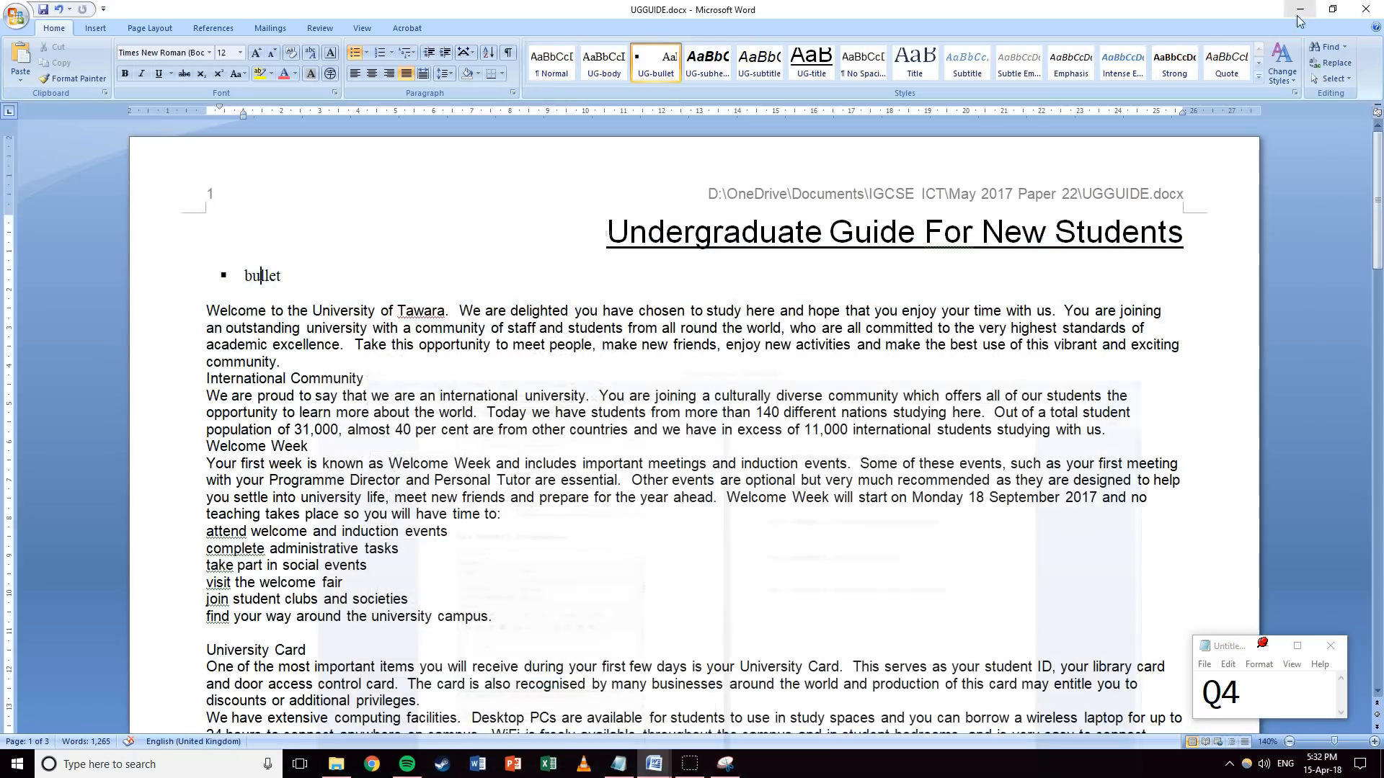
pyautogui.moveTo(1240, 694); pyautogui.dragTo(1223, 693)
pyautogui.write('5')
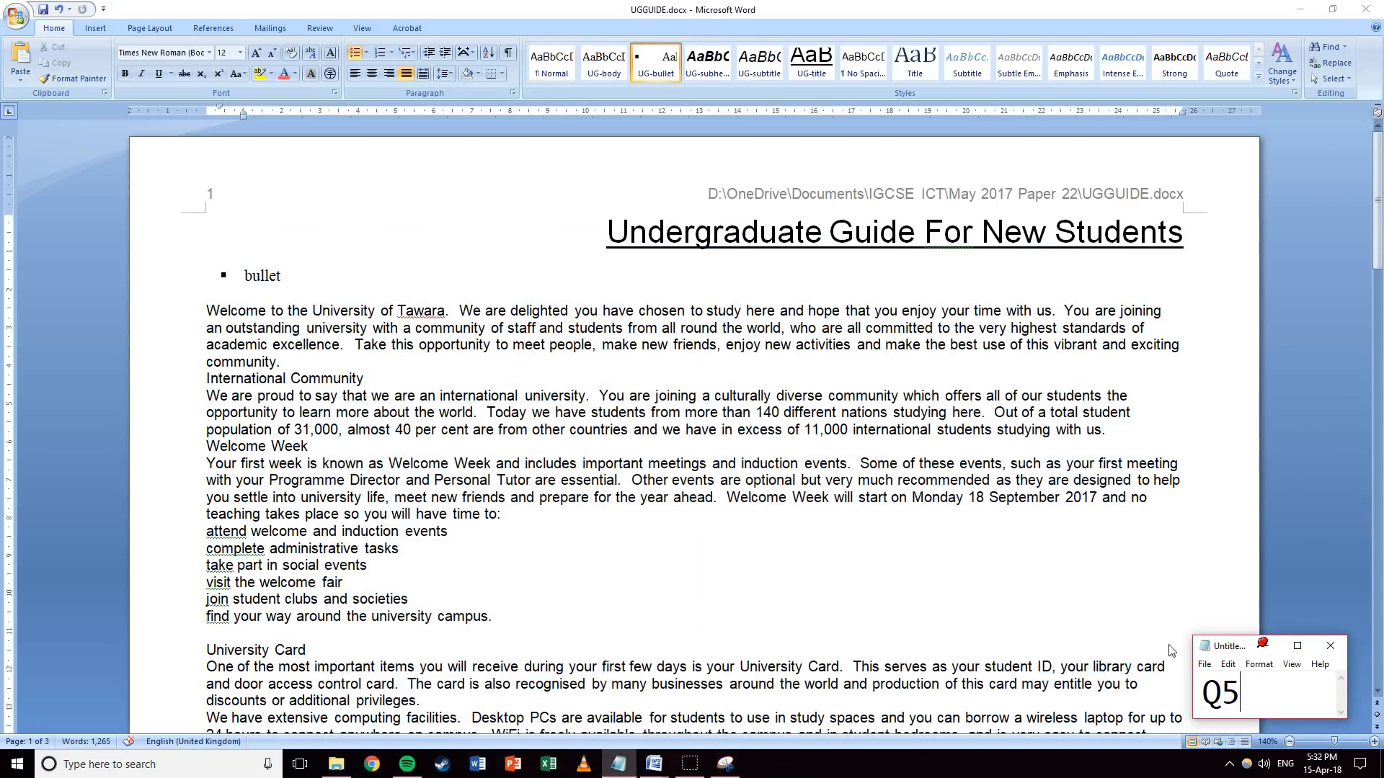
pyautogui.hotkey('alt', 'Tab')
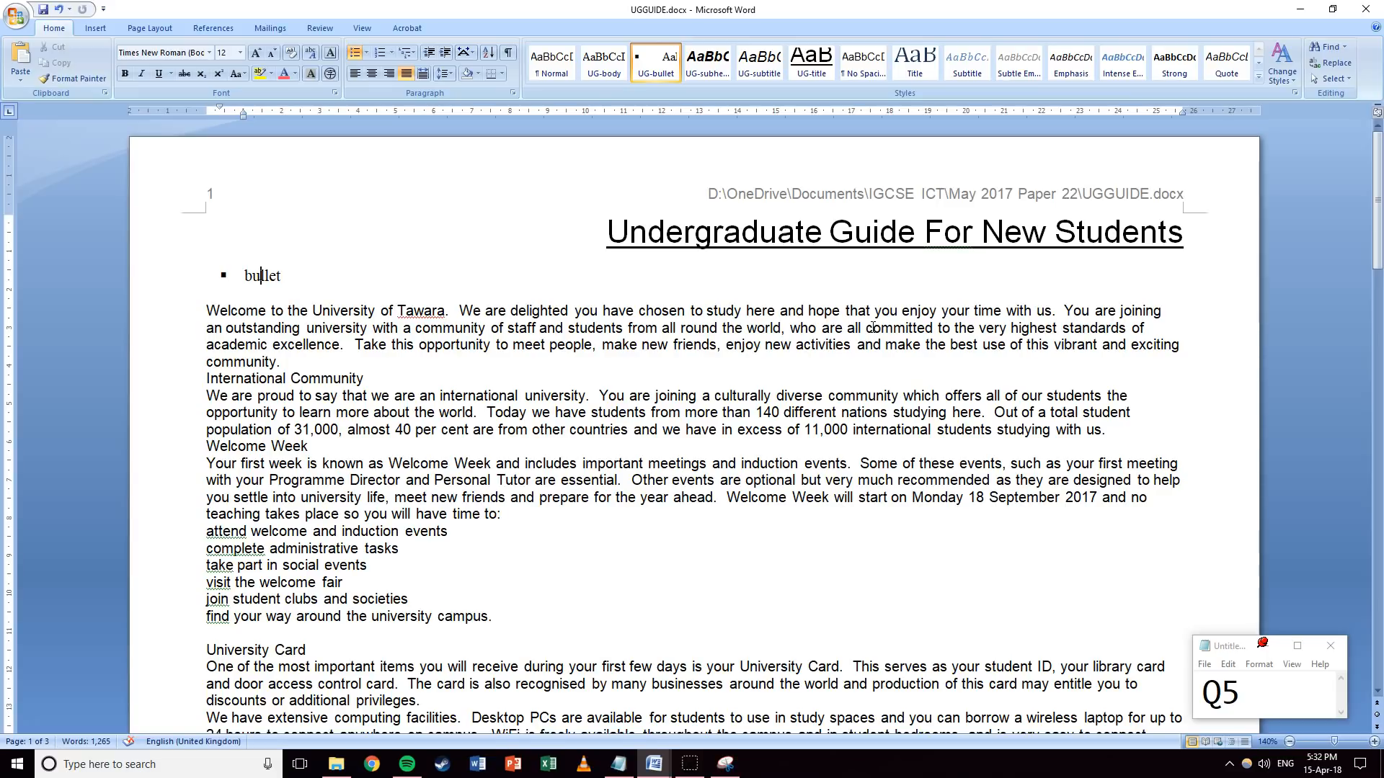
# Delete the sample 'bullet' text and its empty line from UGGUIDE.
pyautogui.click(325, 262)
pyautogui.moveTo(349, 271); pyautogui.dragTo(181, 274)
pyautogui.press('BackSpace')
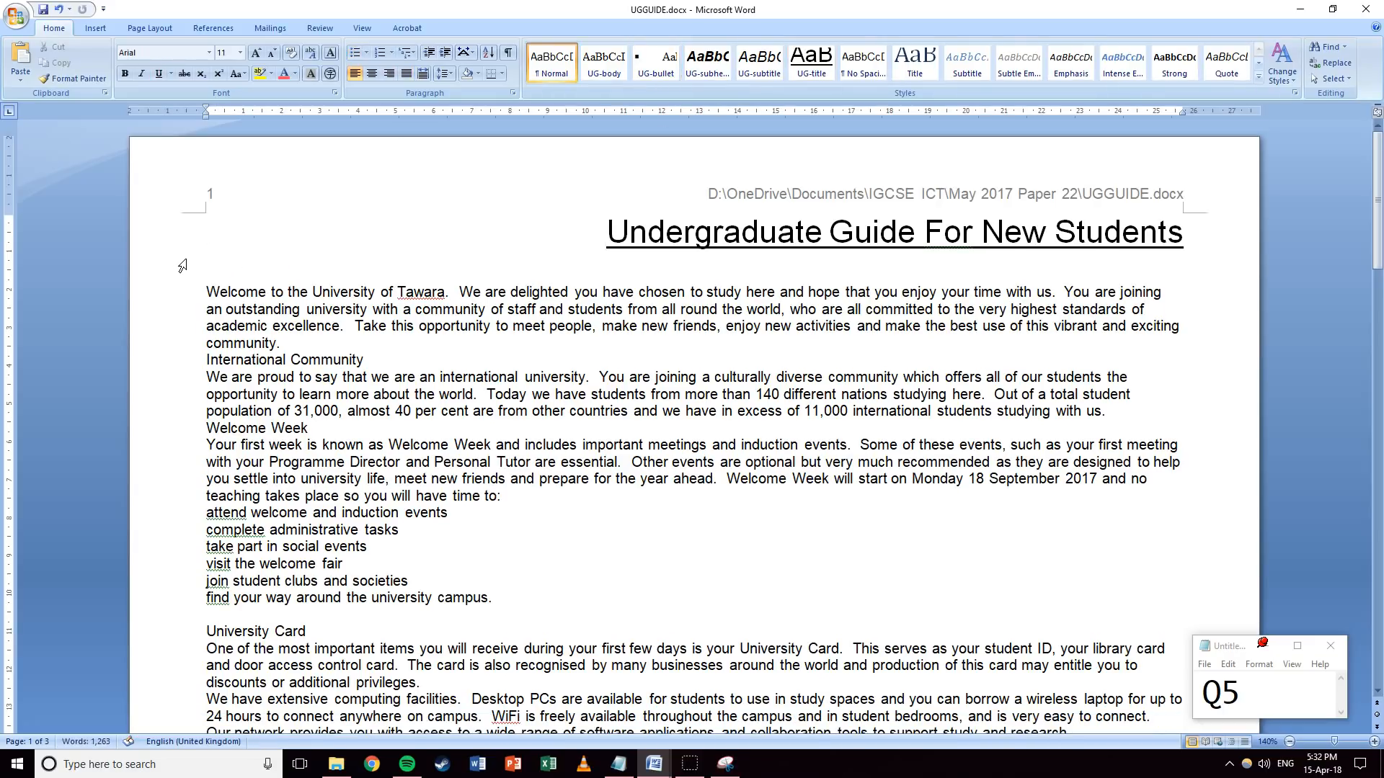
pyautogui.press('BackSpace')
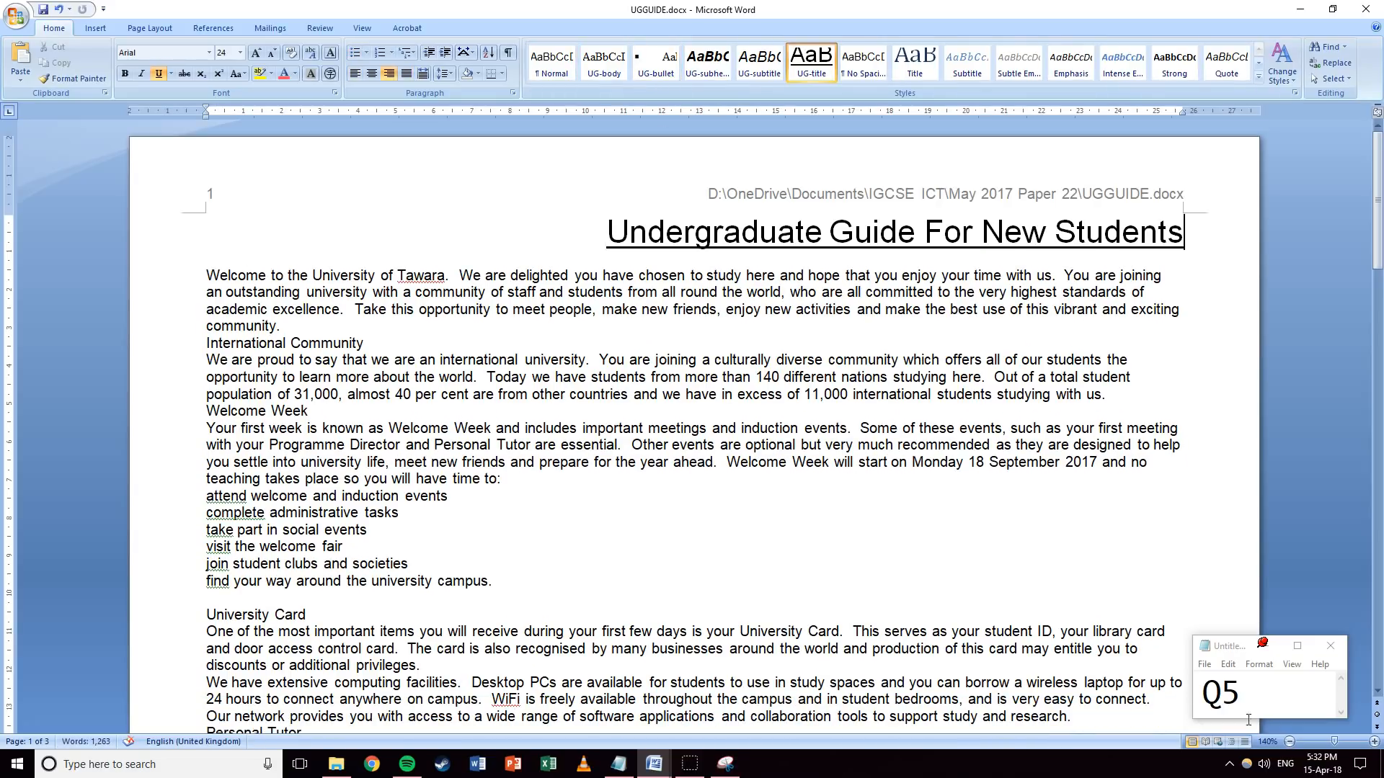
pyautogui.moveTo(1248, 719); pyautogui.dragTo(1223, 693)
# Add an 'Edited by:' line with the editor's name under the title in UG-subtitle style.
pyautogui.write('6')
pyautogui.click(1212, 278)
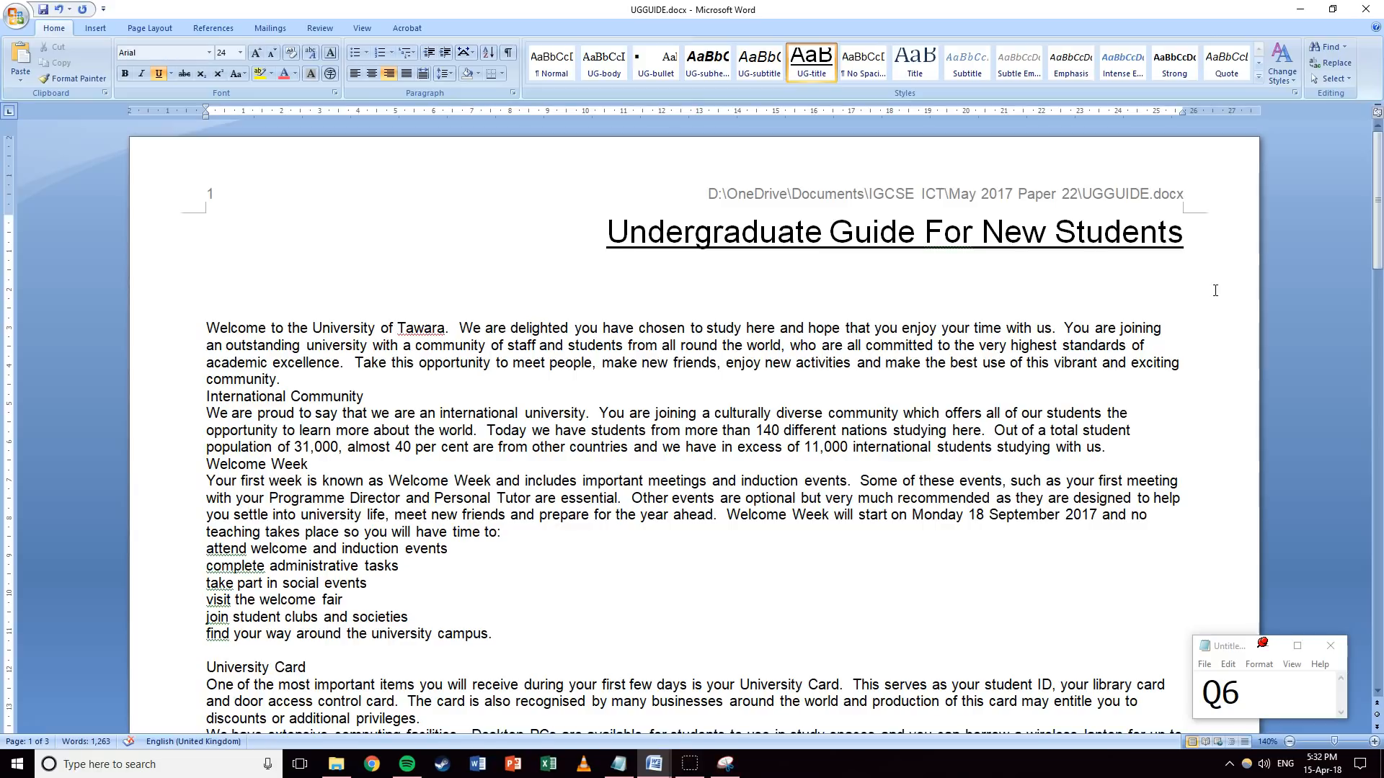
pyautogui.write('Edited by')
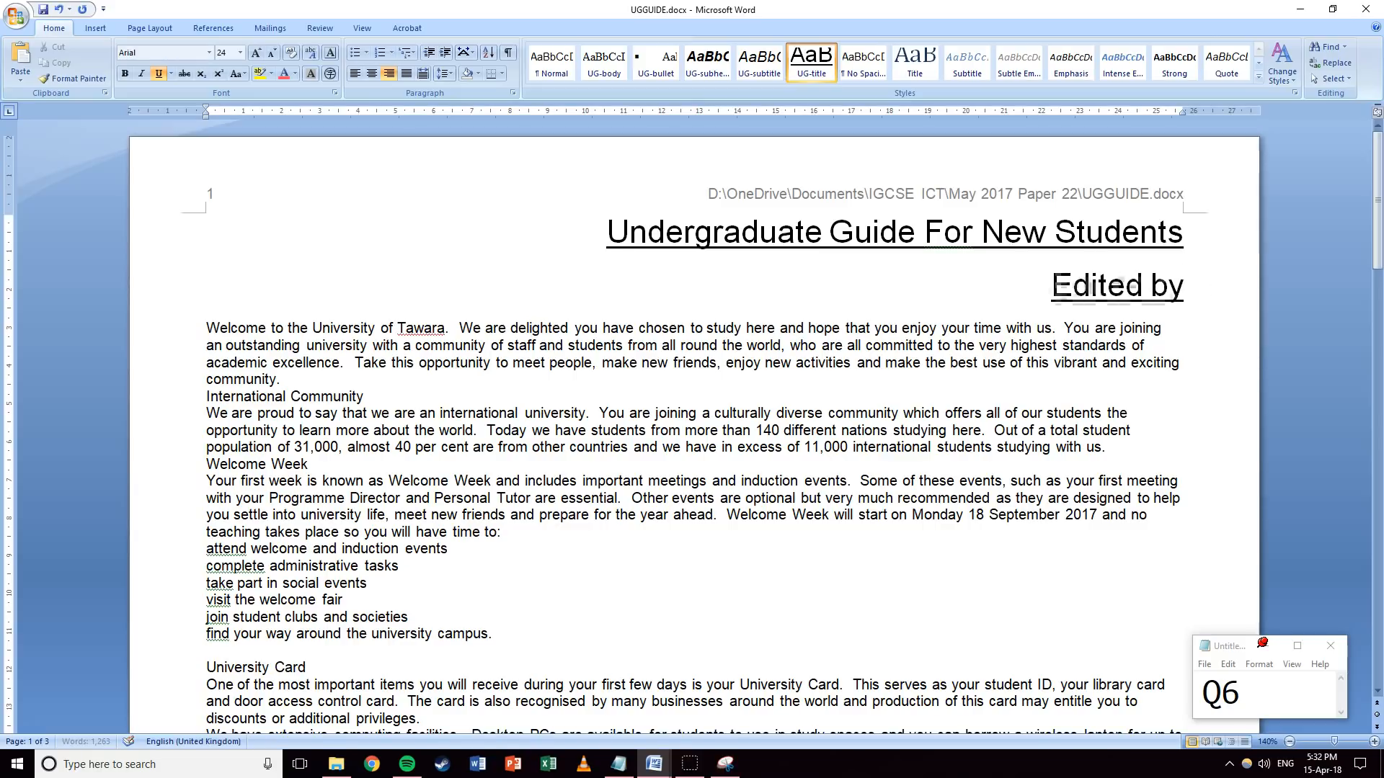
pyautogui.write(': Mr Greenwood')
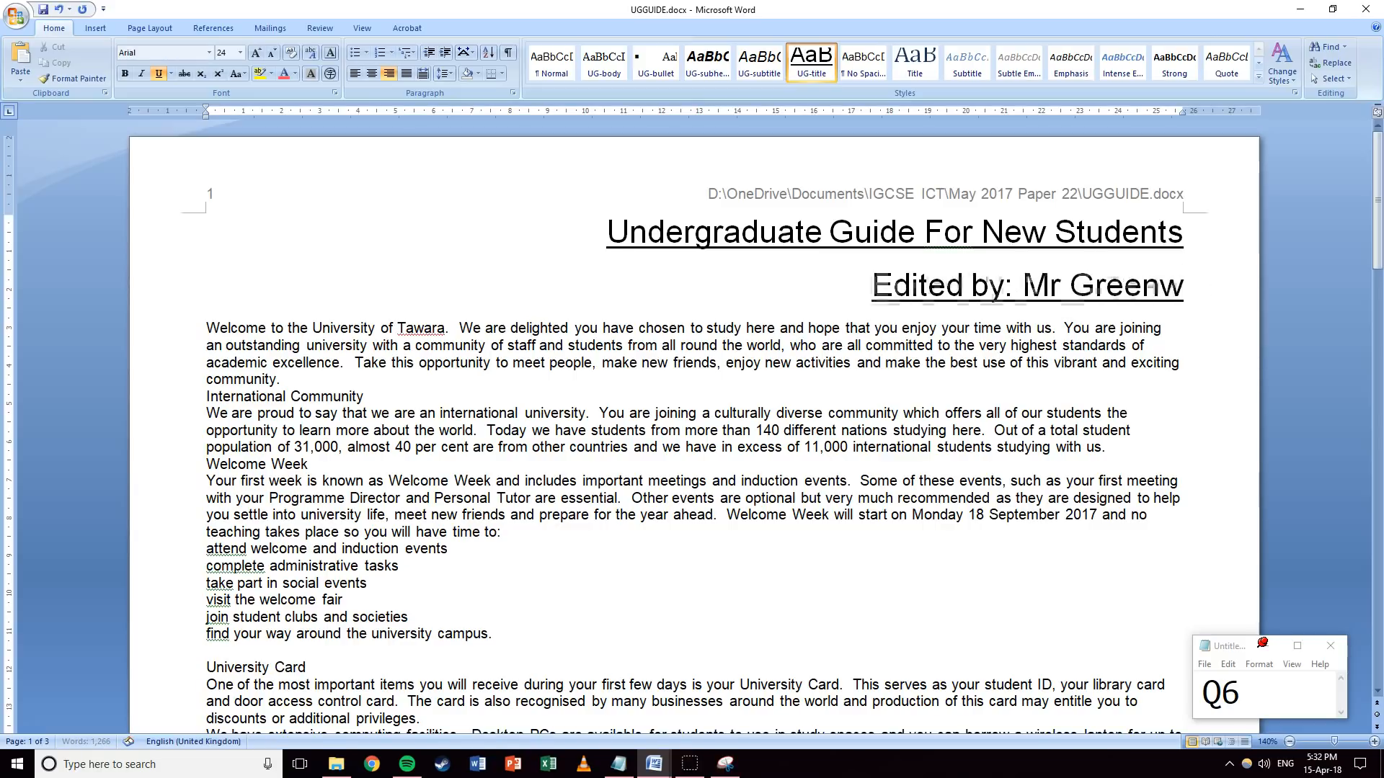
pyautogui.tripleClick(863, 291)
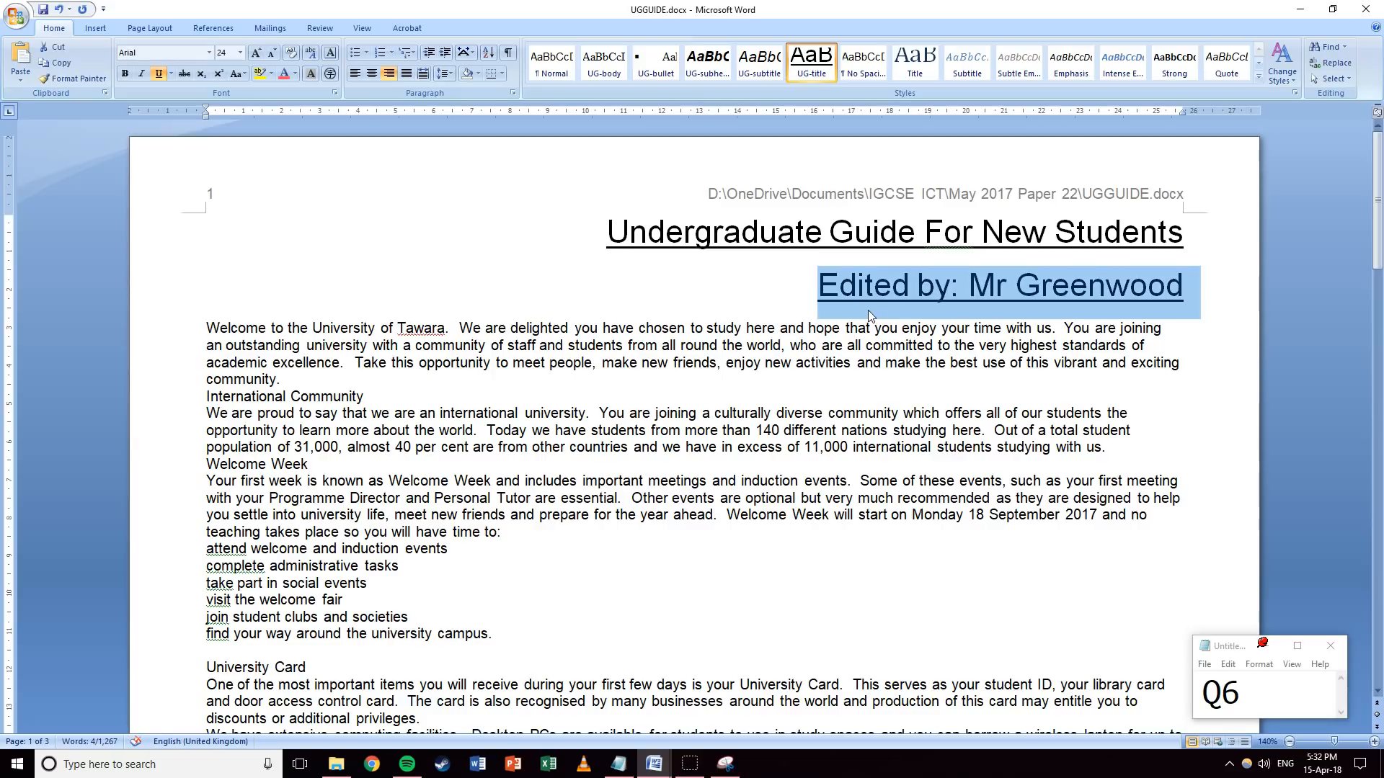
pyautogui.click(763, 70)
pyautogui.click(762, 69)
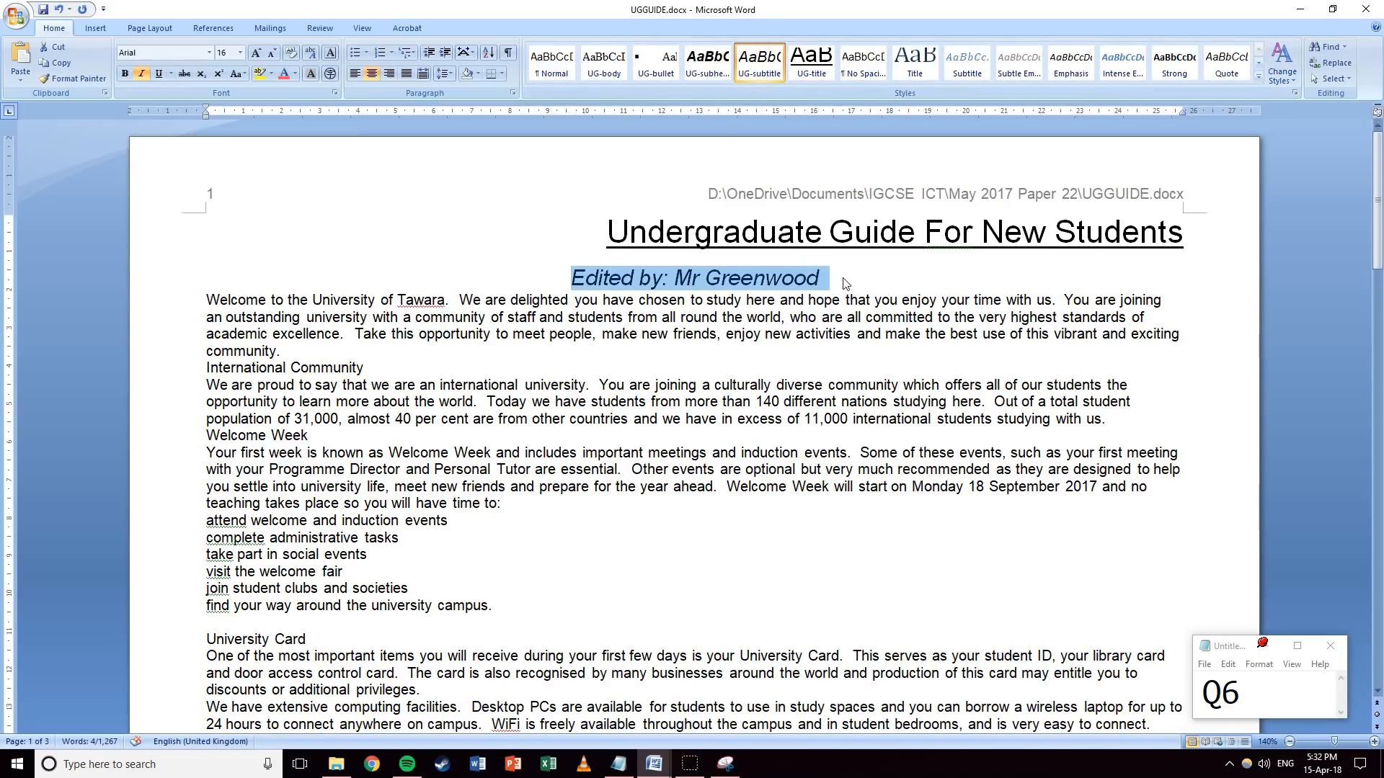
# Update the Notepad question number to 7.
pyautogui.click(1232, 705)
pyautogui.press('BackSpace')
pyautogui.write('7')
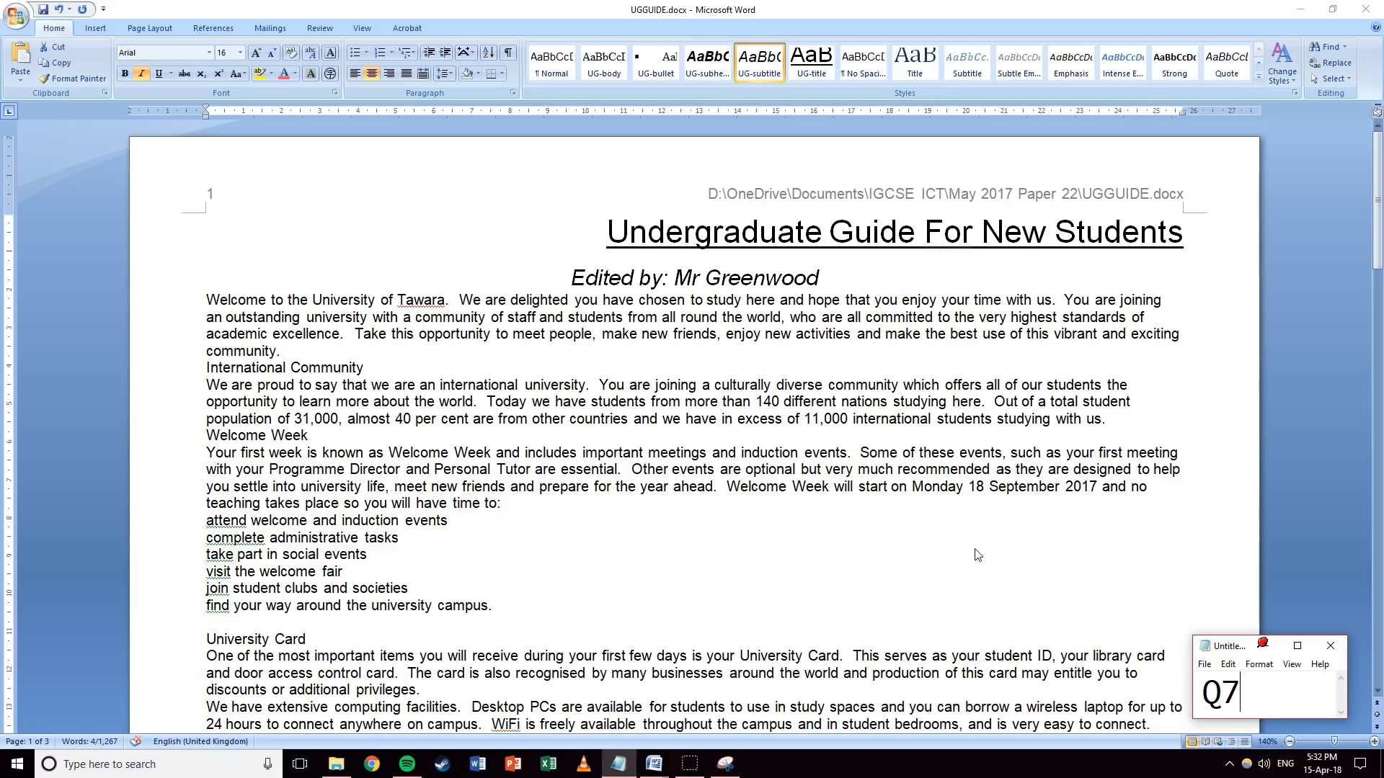
# Change the Notepad question number to 8.
pyautogui.click(831, 279)
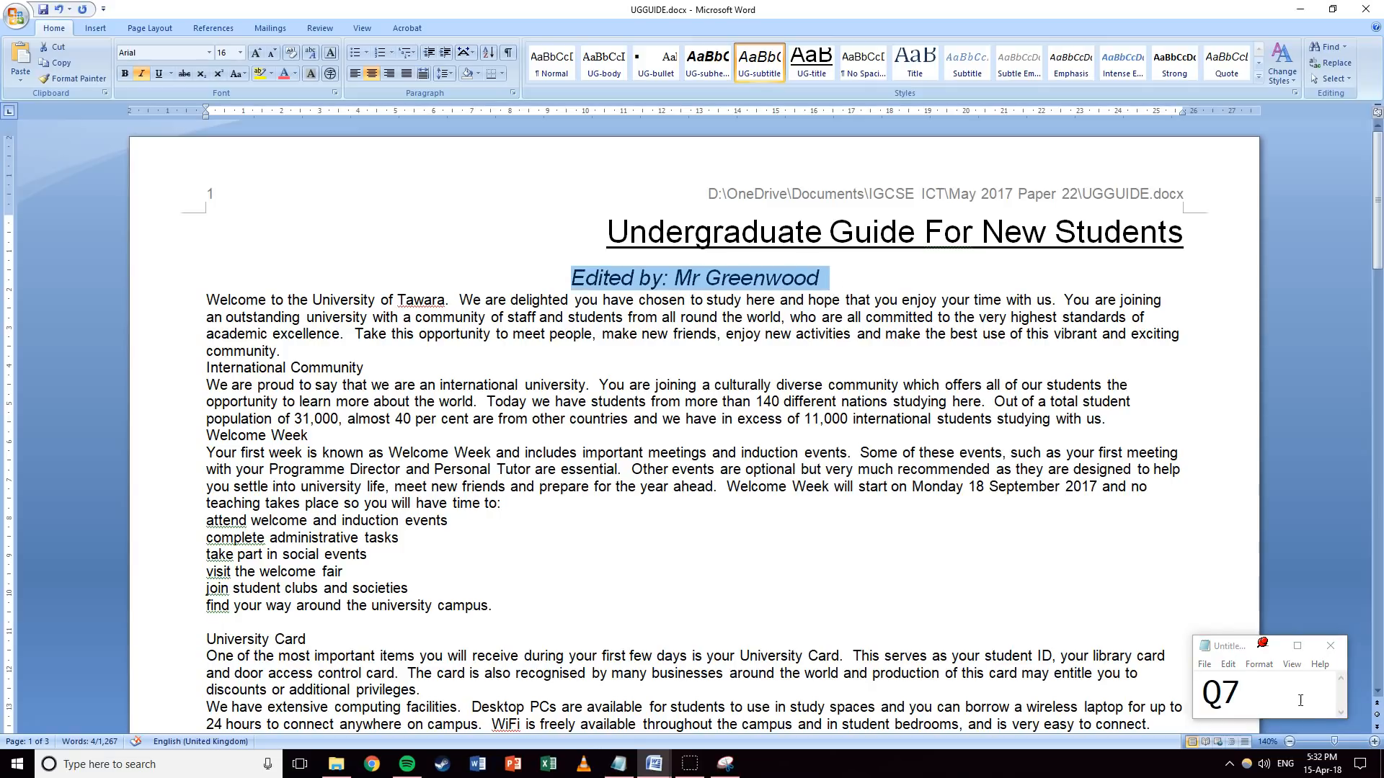
pyautogui.moveTo(1261, 697); pyautogui.dragTo(1220, 696)
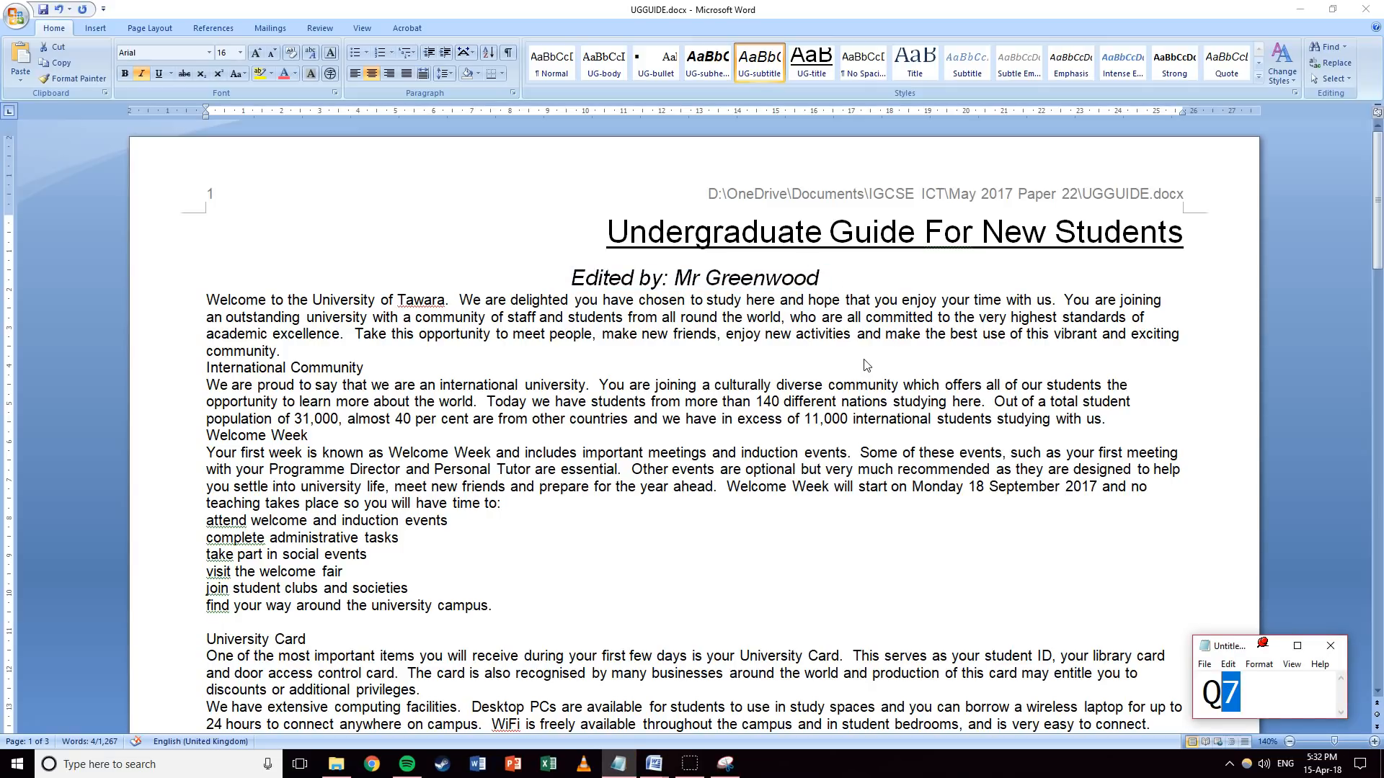
pyautogui.write('8')
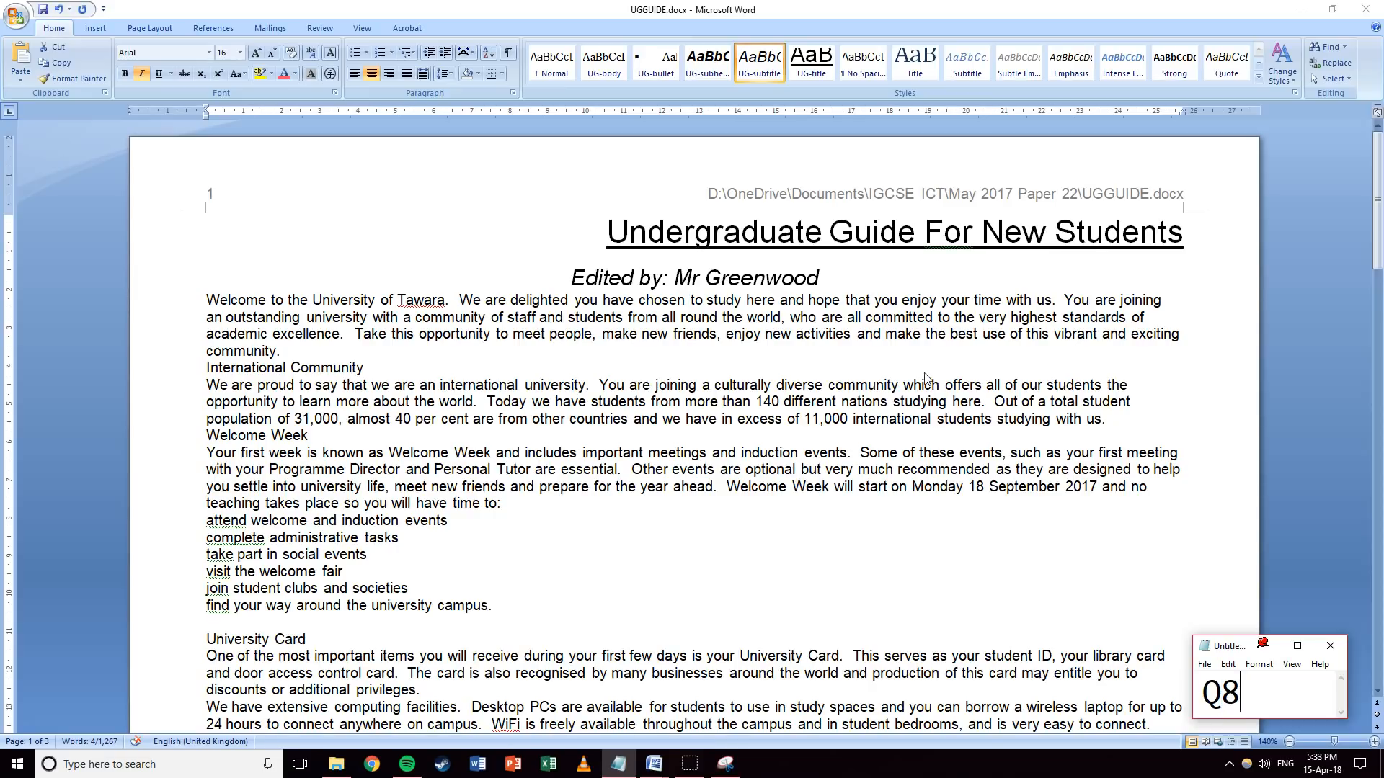
pyautogui.hotkey('alt', 'Tab')
# Apply UG-body to all text from the Welcome paragraph to the document's end.
pyautogui.click(185, 304)
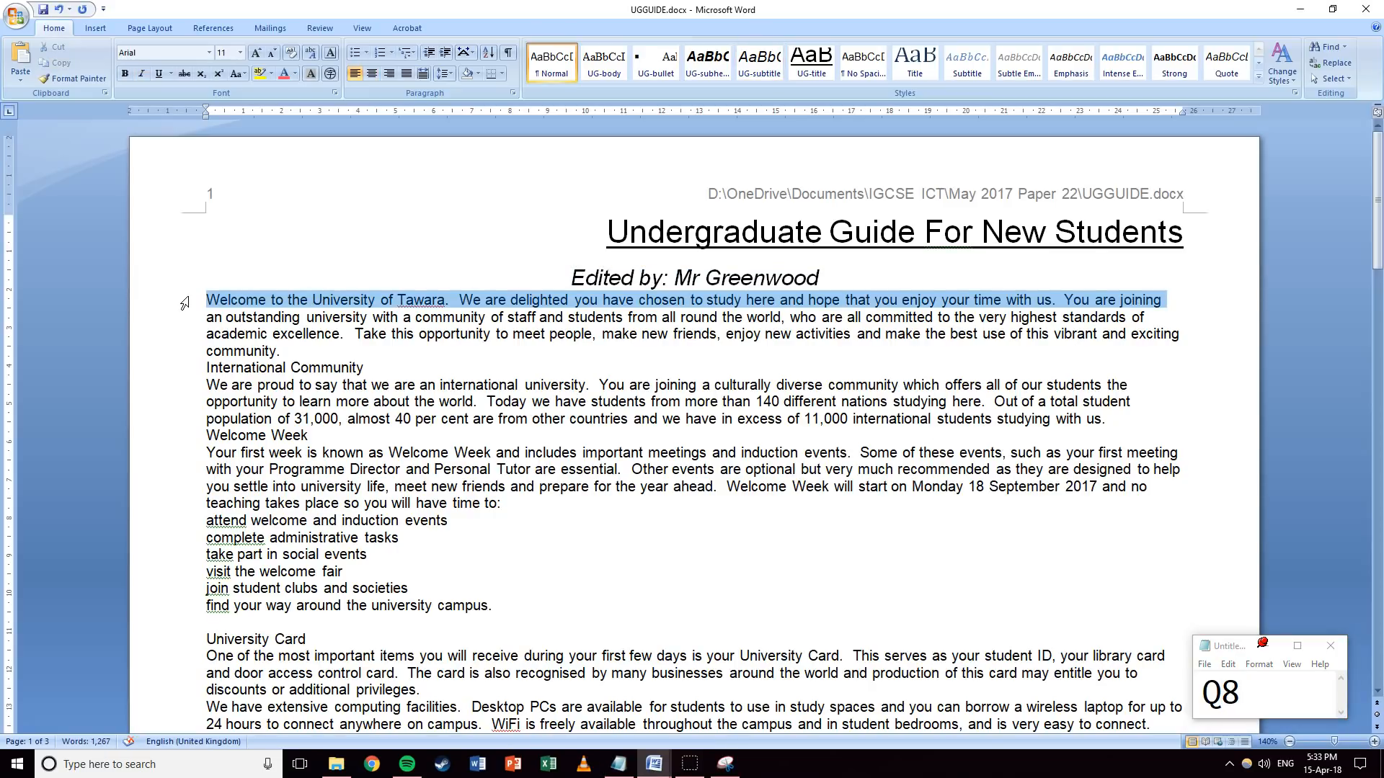
pyautogui.moveTo(184, 304); pyautogui.dragTo(420, 551)
pyautogui.moveTo(420, 777); pyautogui.dragTo(836, 441)
pyautogui.scroll(11, 807, 397)
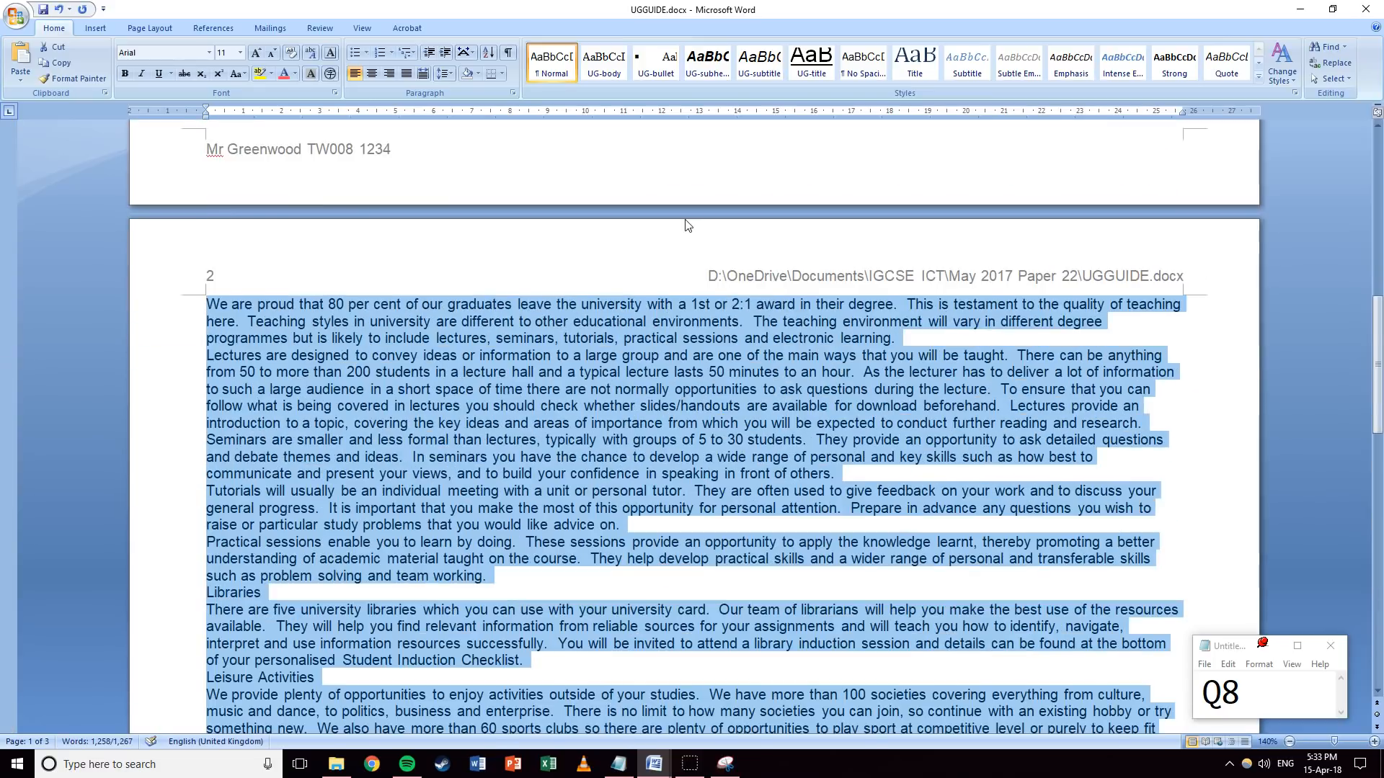
pyautogui.scroll(15, 685, 226)
pyautogui.click(604, 62)
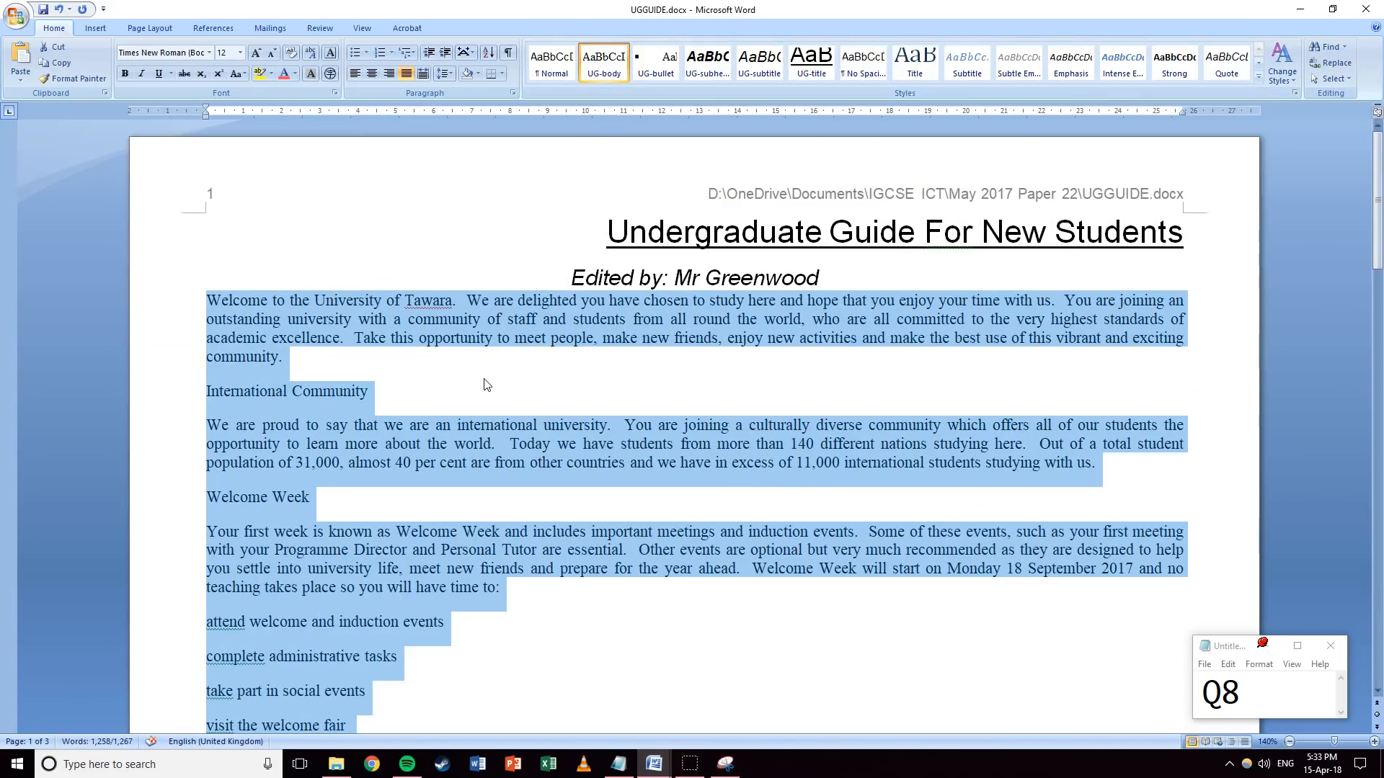
pyautogui.click(570, 430)
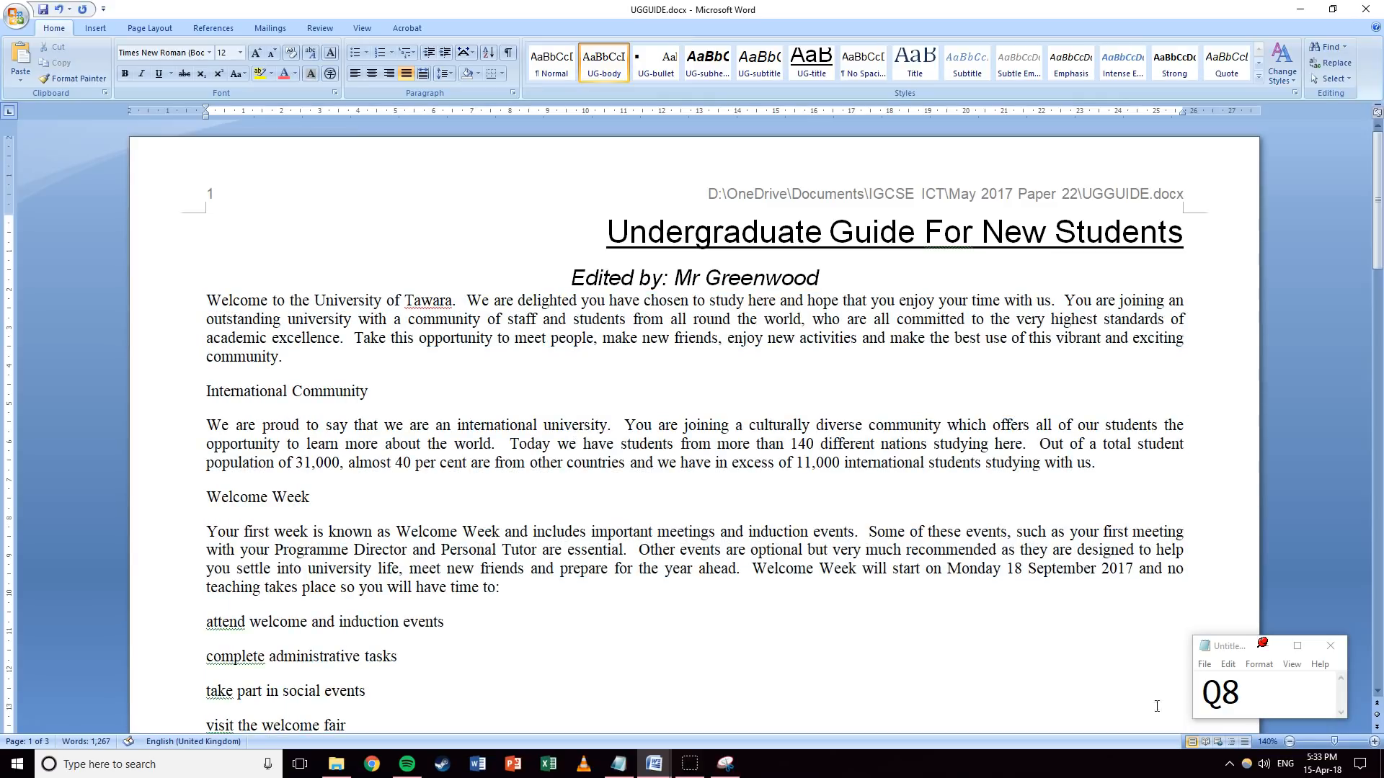
# Set the note's question number to 9 and select at the International Community heading.
pyautogui.click(1241, 690)
pyautogui.write('9')
pyautogui.hotkey('alt', 'Tab')
pyautogui.click(177, 403)
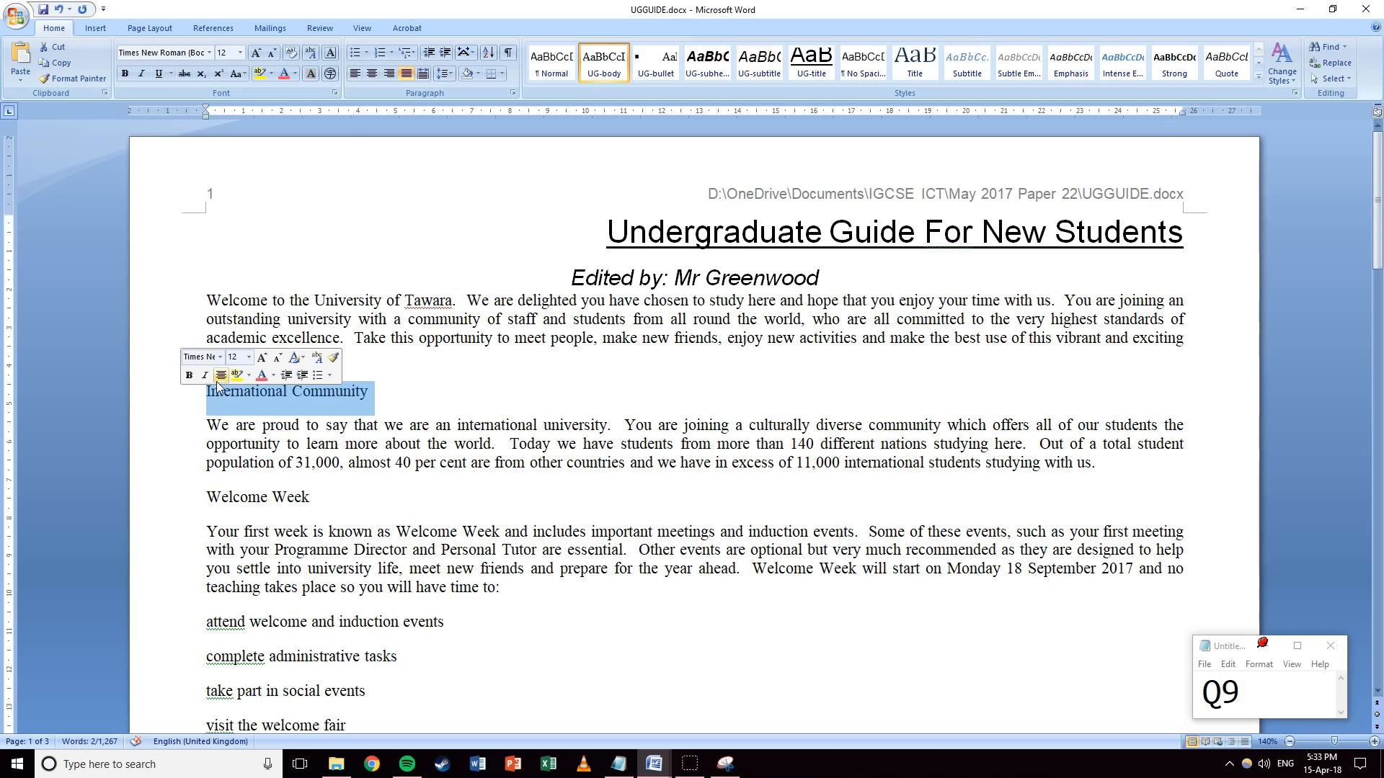
# Extend the selection from International Community to the end of the document.
pyautogui.scroll(-20, 493, 432)
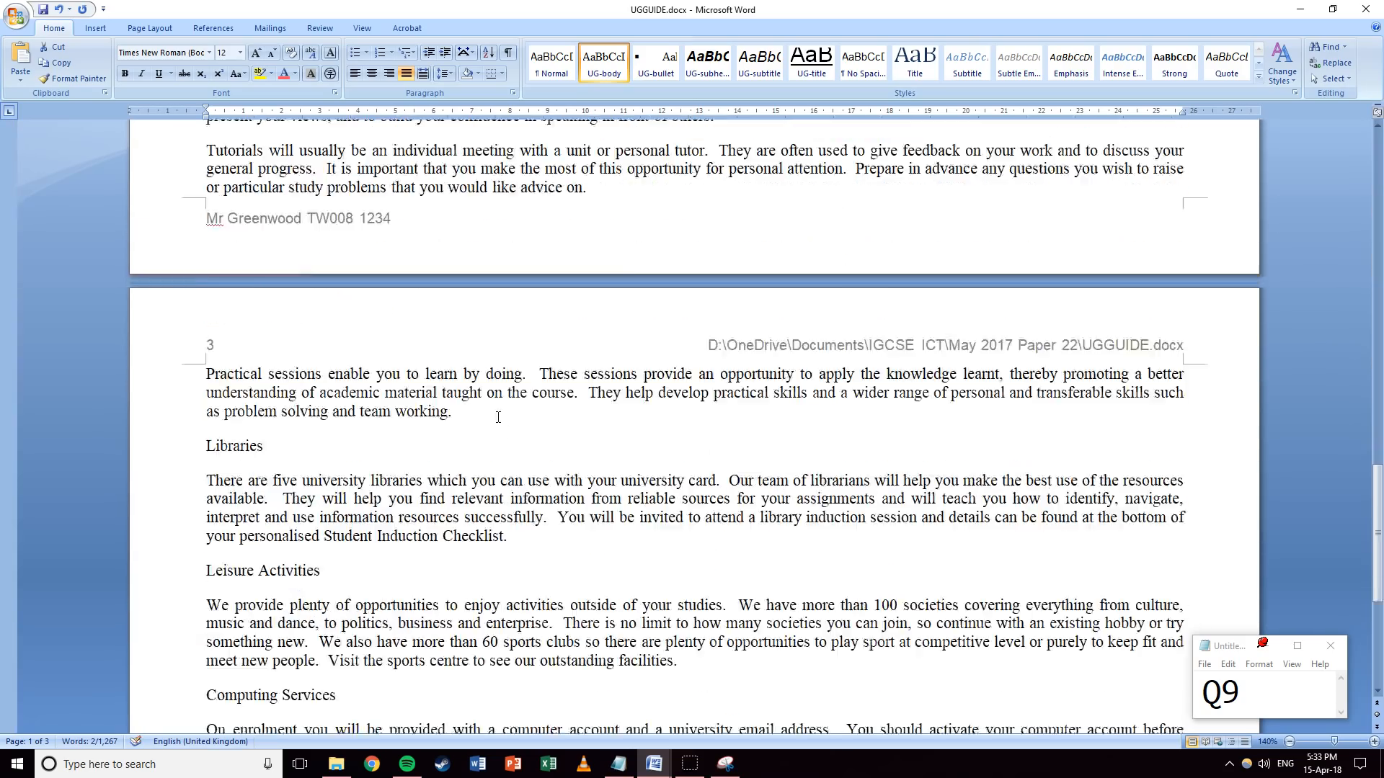
pyautogui.scroll(-7, 498, 417)
pyautogui.keyDown('shift'); pyautogui.click(699, 594); pyautogui.keyUp('shift')
pyautogui.scroll(20, 490, 375)
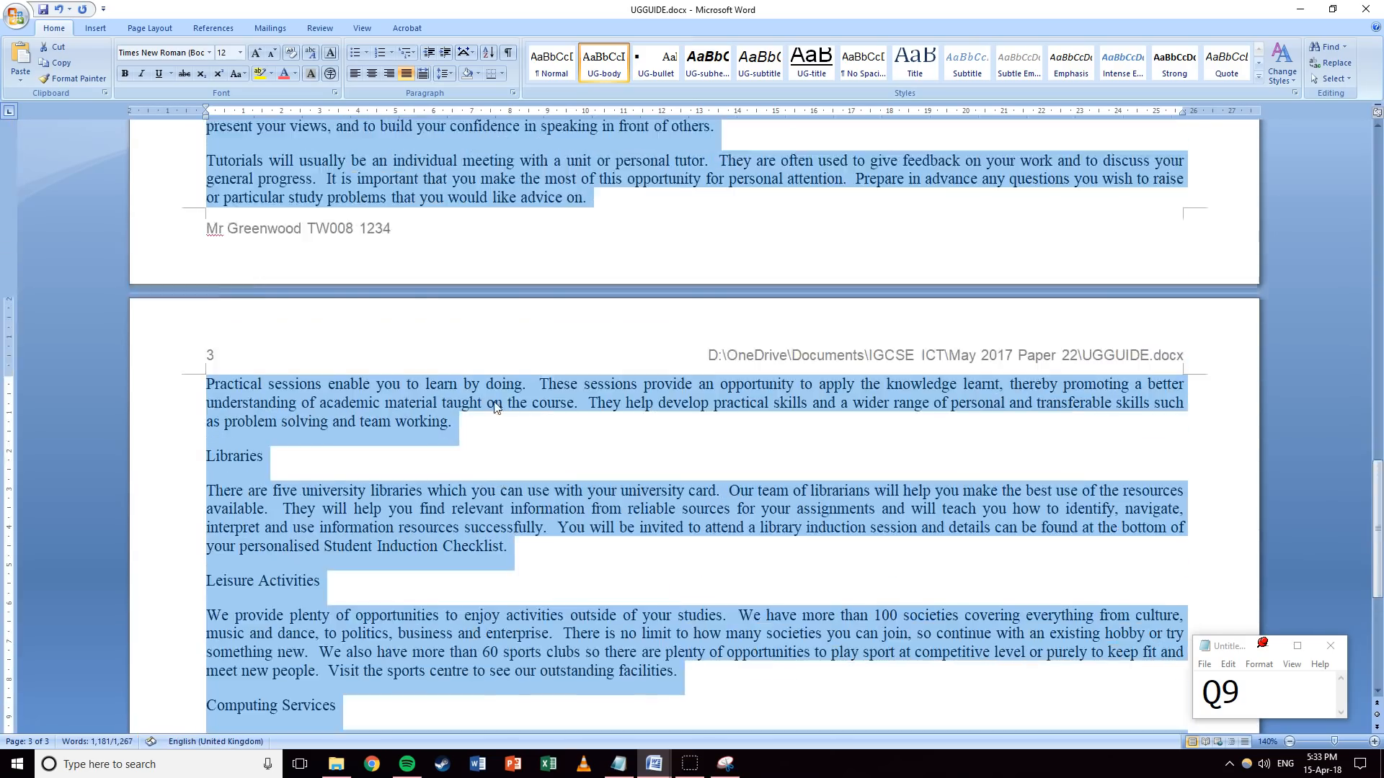
pyautogui.scroll(3, 486, 364)
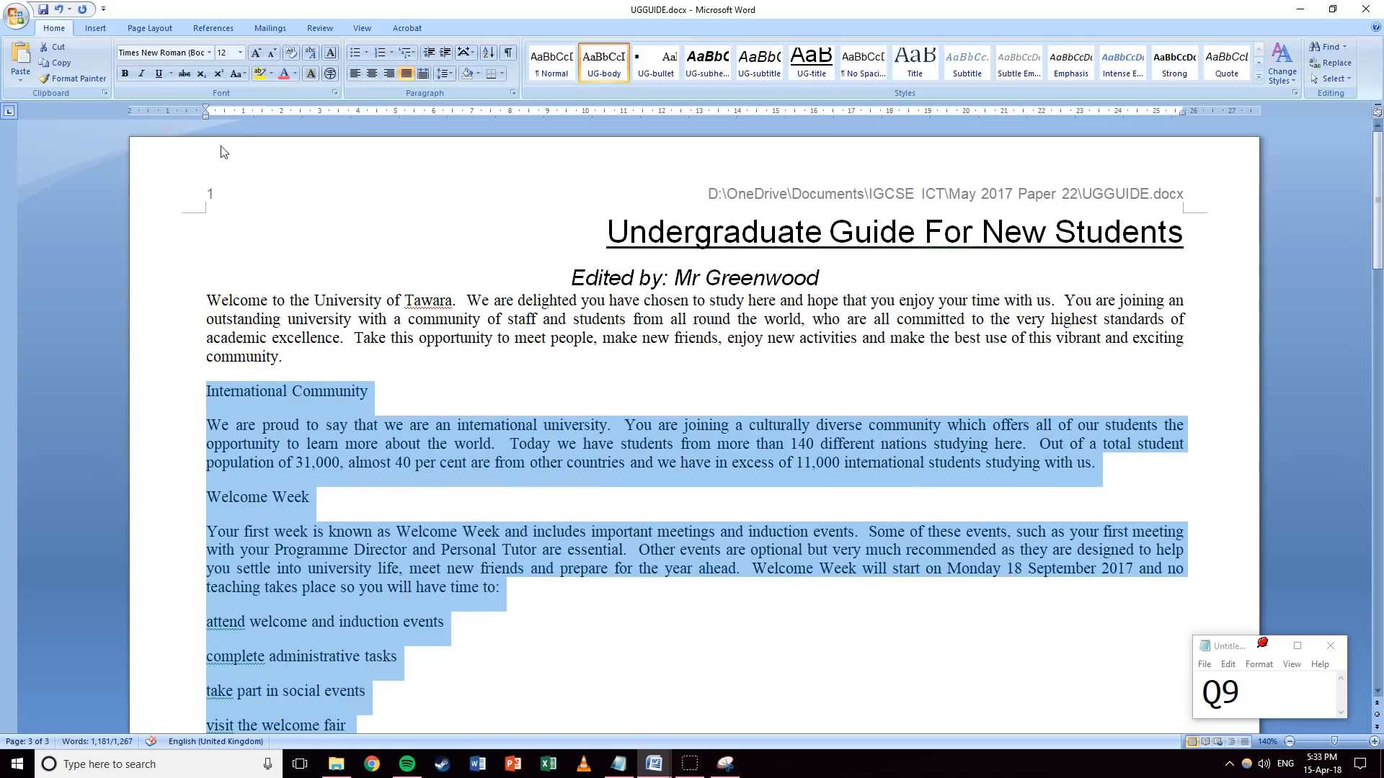
# Format the selected text as three columns with 1.5 cm spacing via More Columns.
pyautogui.click(148, 28)
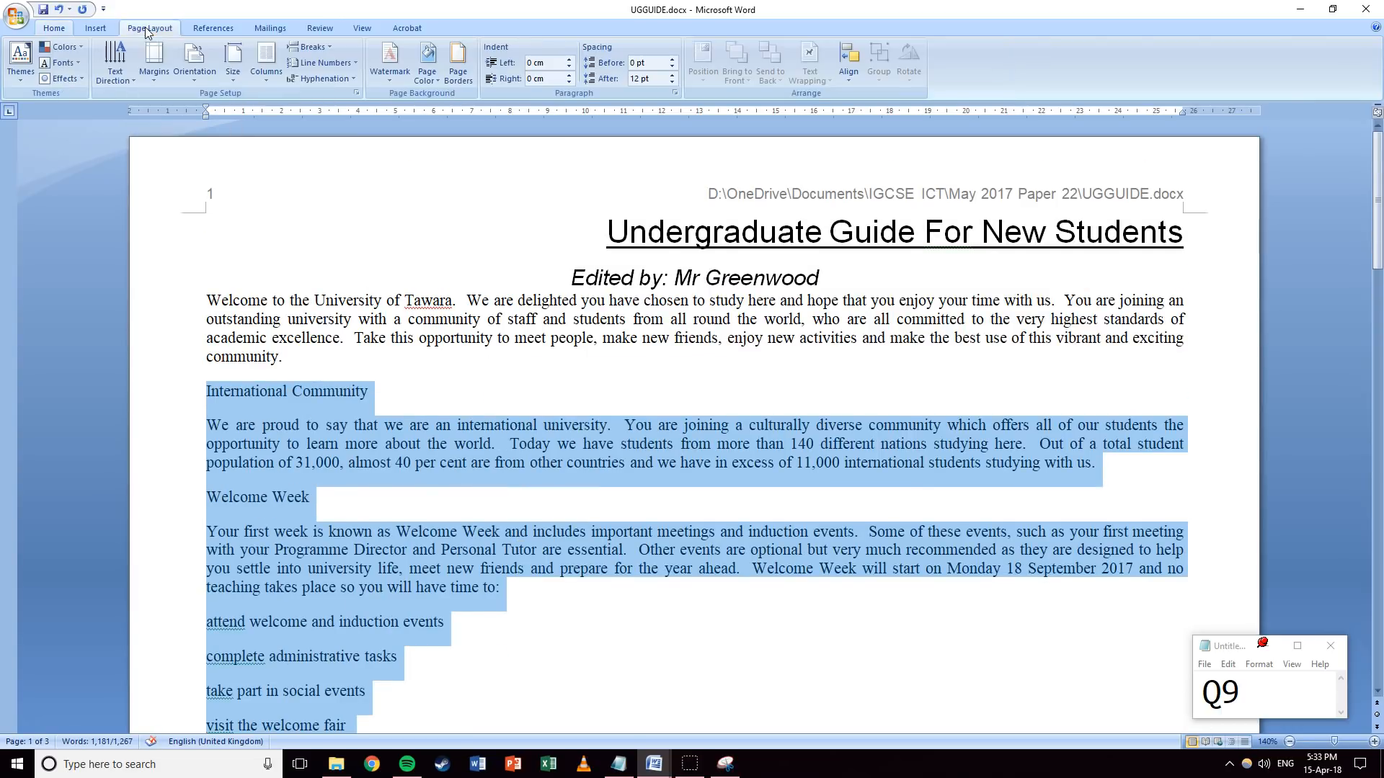
pyautogui.click(270, 74)
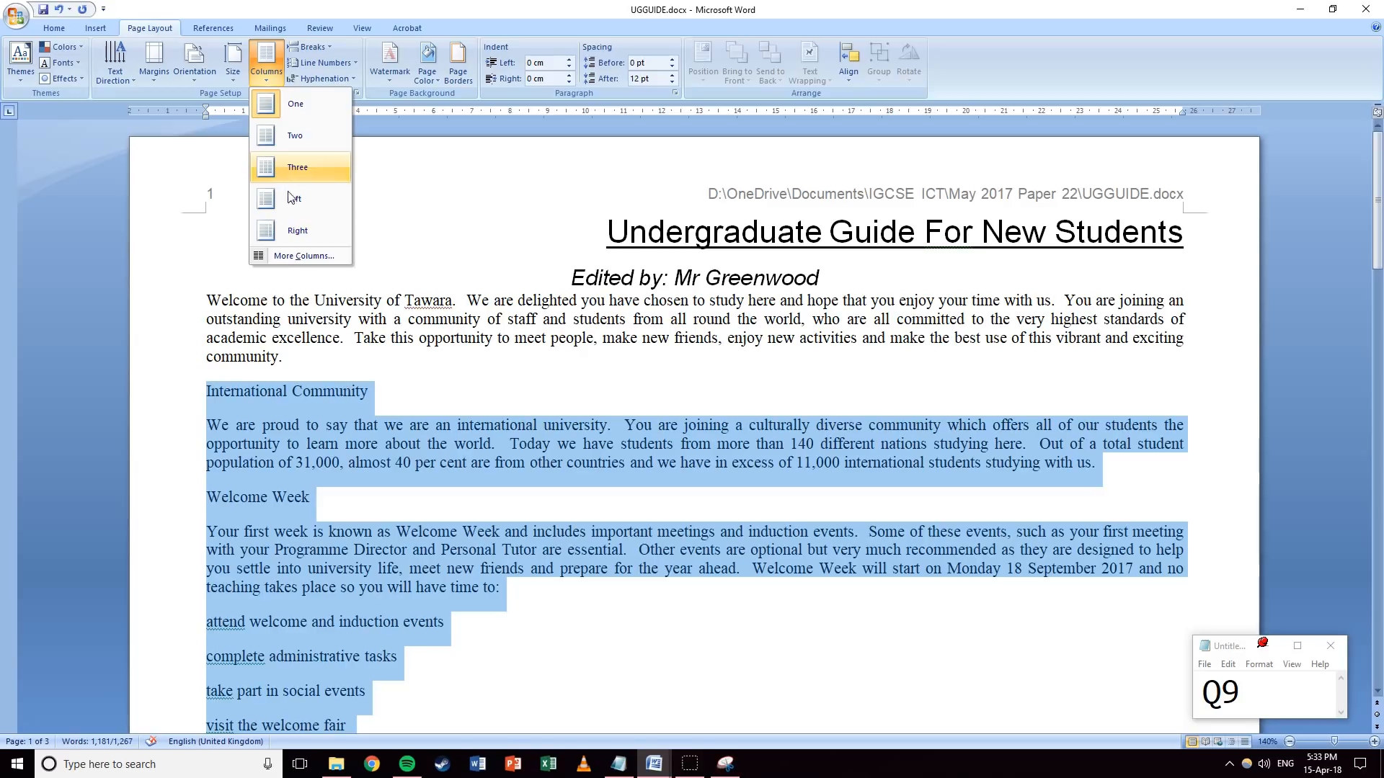
pyautogui.click(290, 257)
pyautogui.click(692, 295)
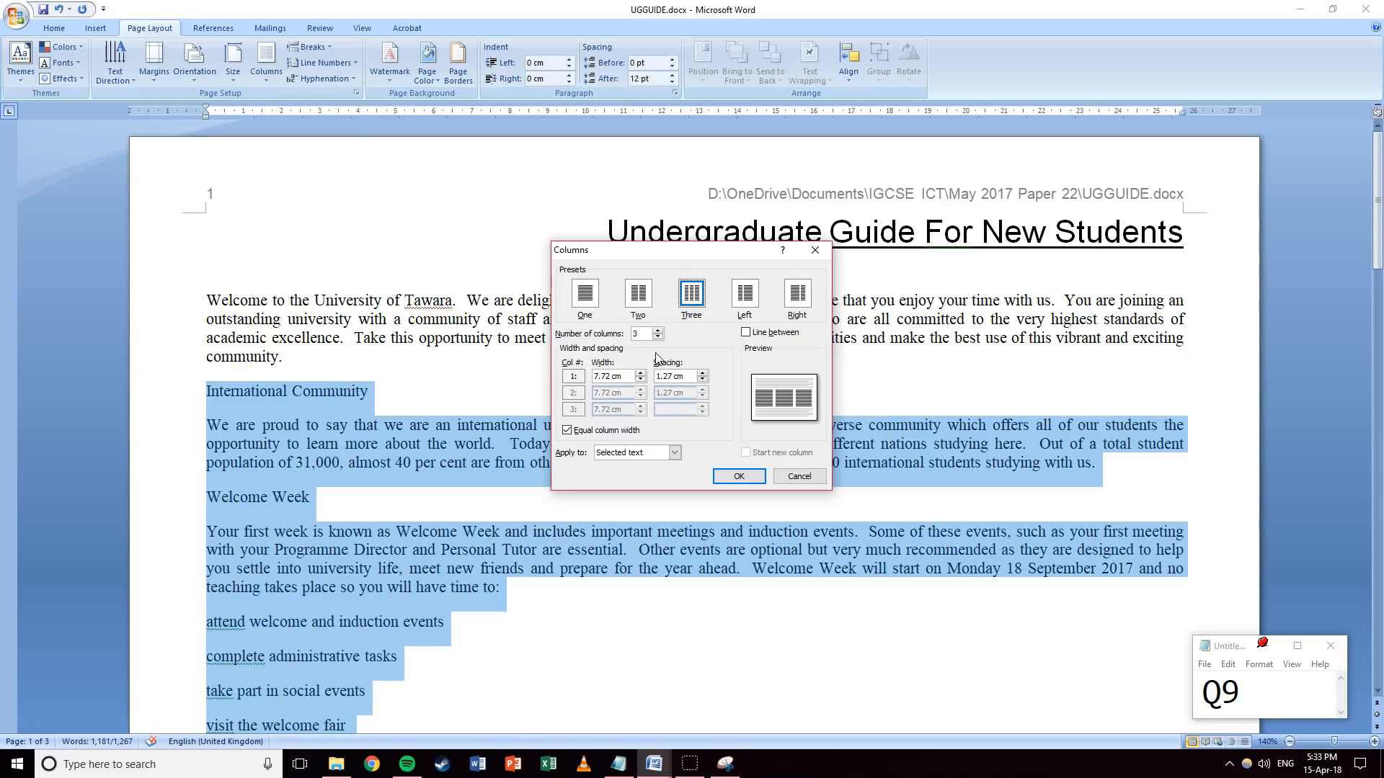
pyautogui.doubleClick(673, 377)
pyautogui.write('1.5')
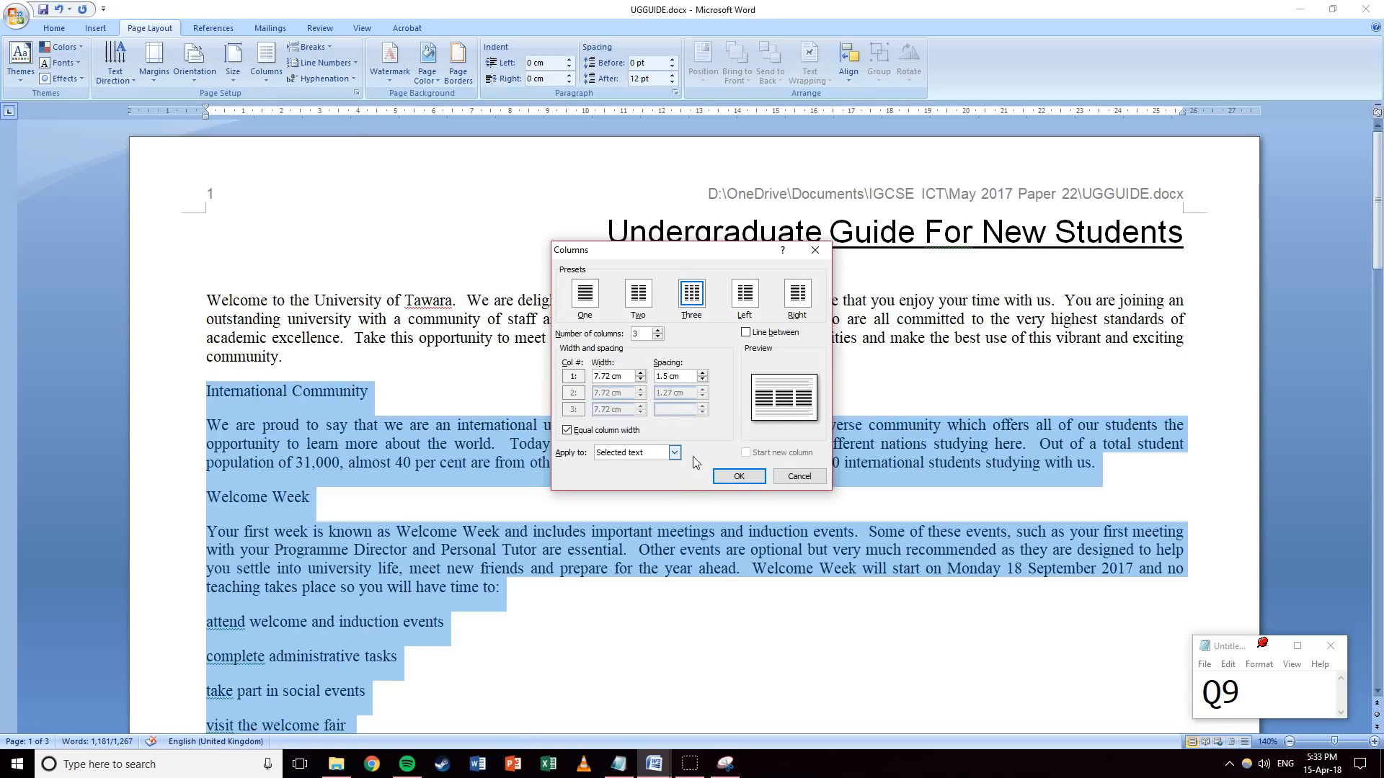
pyautogui.click(740, 477)
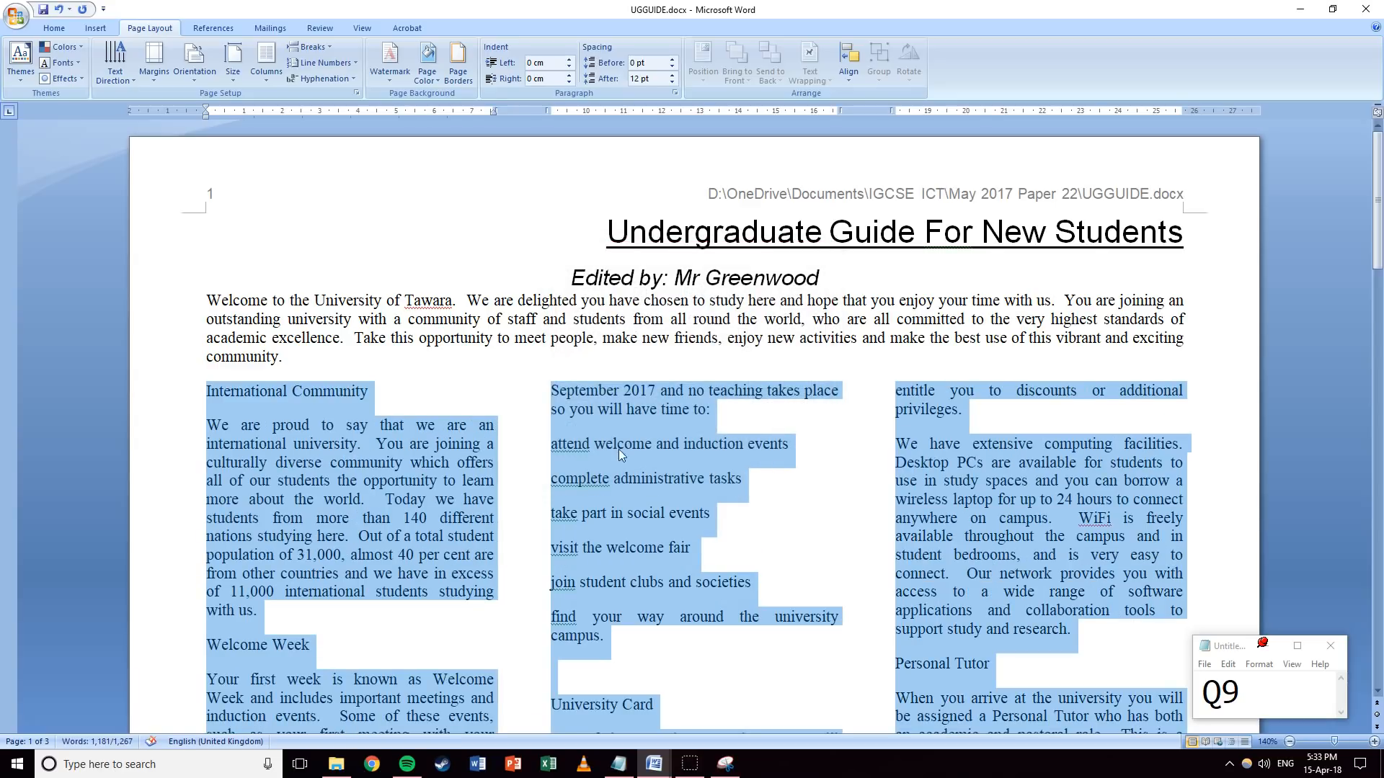
pyautogui.scroll(-7, 629, 439)
pyautogui.scroll(6, 639, 430)
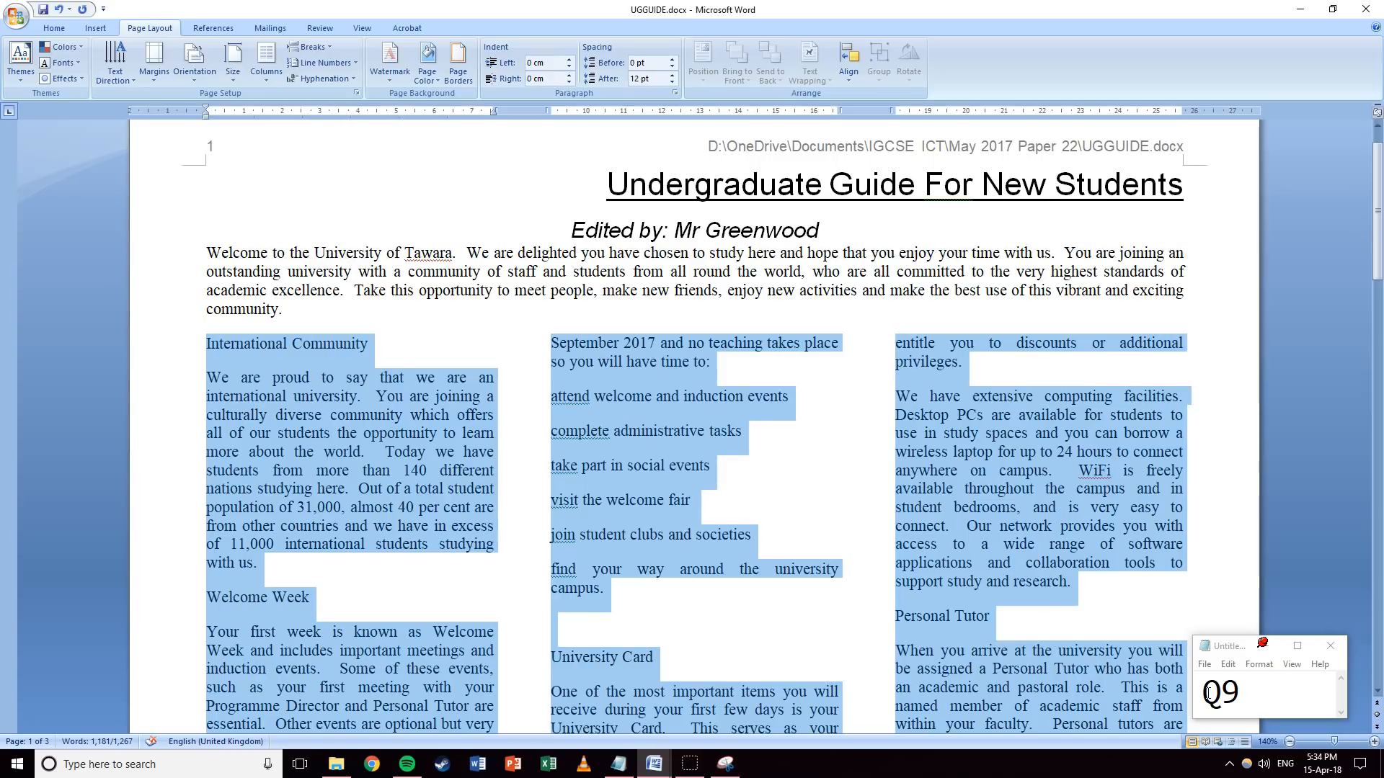
pyautogui.click(1252, 693)
# Update the Notepad question number to 10.
pyautogui.press('BackSpace')
pyautogui.write('10')
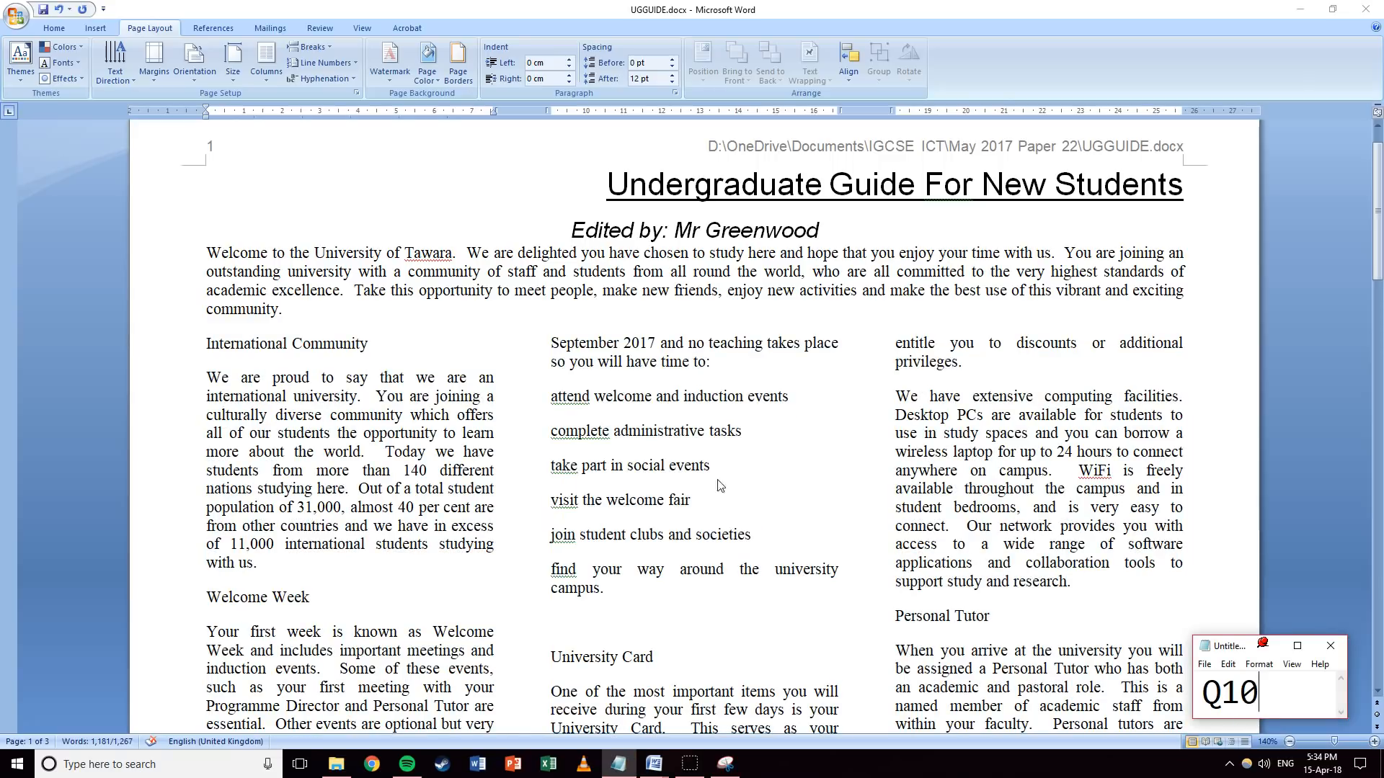
pyautogui.hotkey('alt', 'Tab')
# Apply UG-bullet to the activity lines from 'attend' to 'campus.'.
pyautogui.click(548, 419)
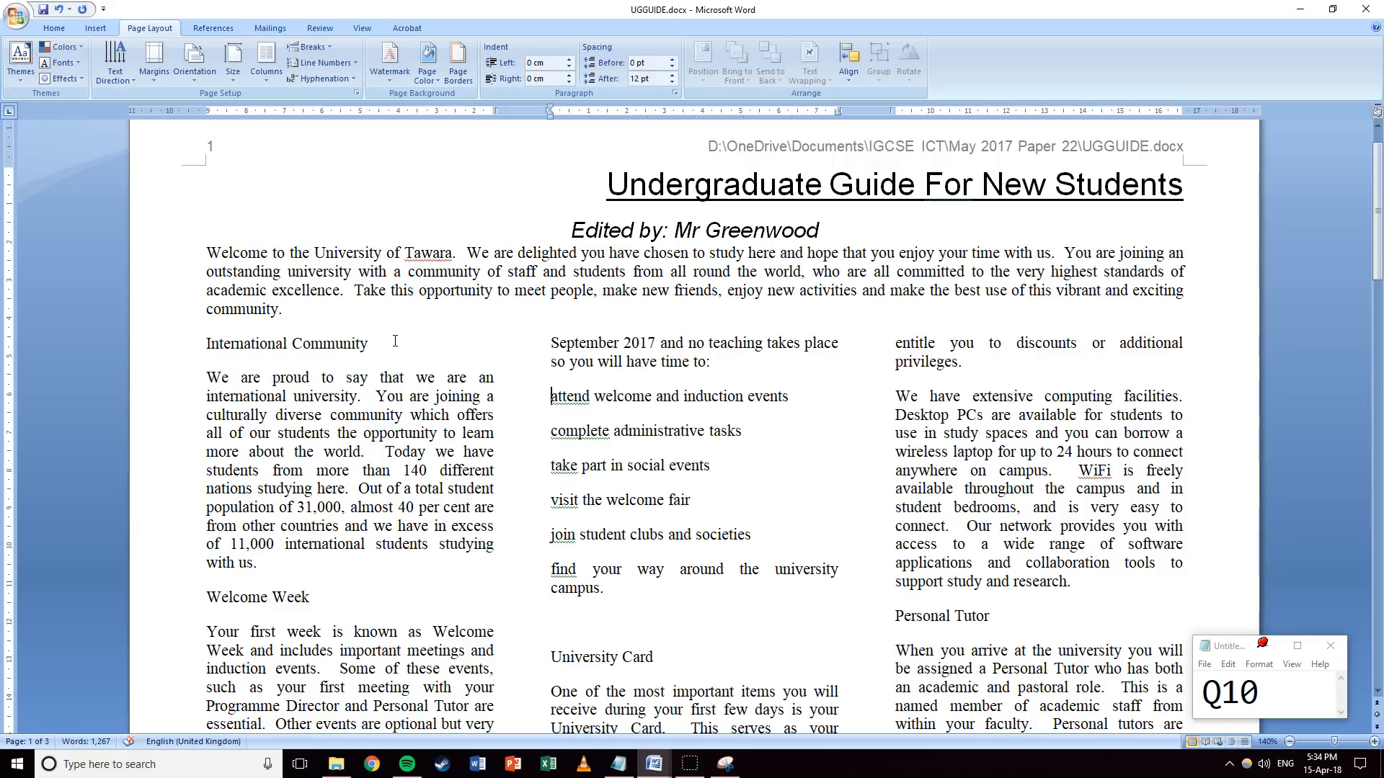
pyautogui.moveTo(552, 396); pyautogui.dragTo(629, 590)
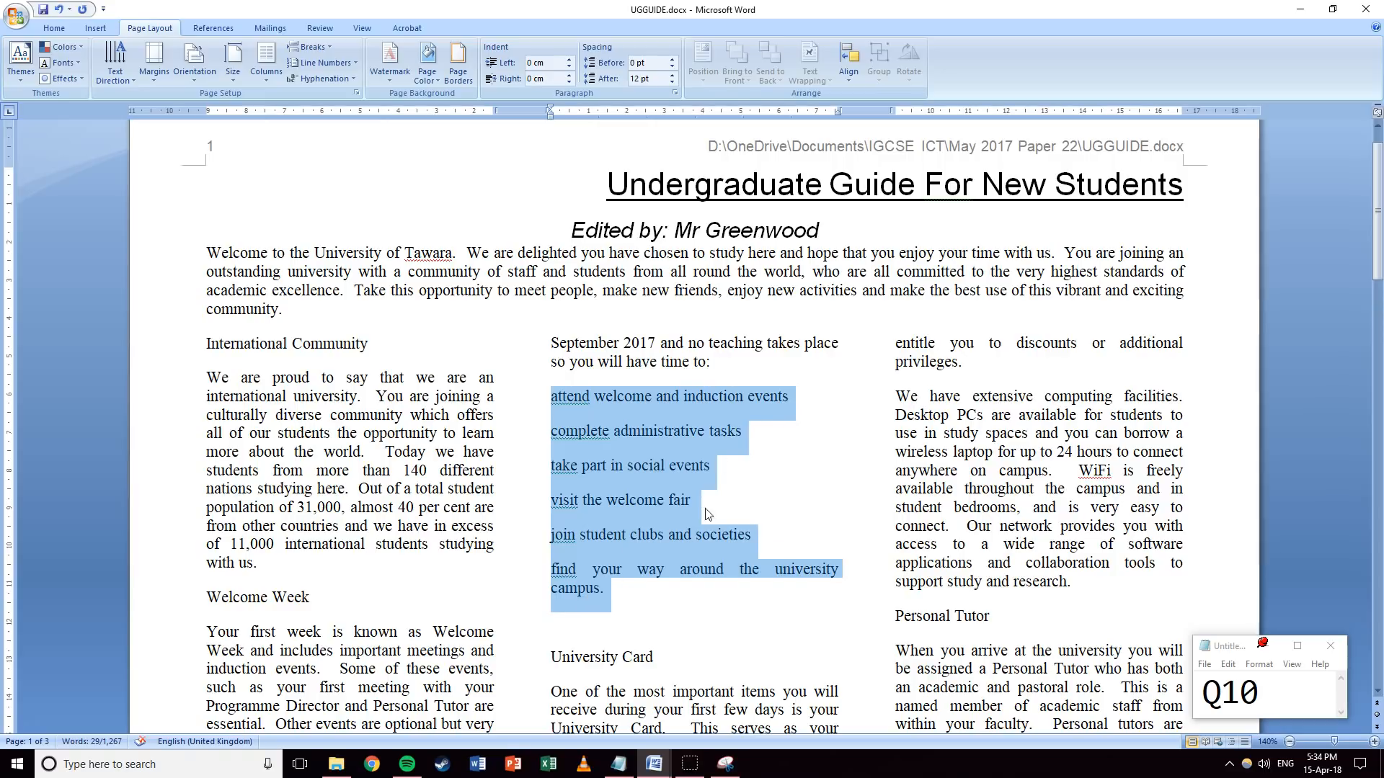
pyautogui.click(54, 29)
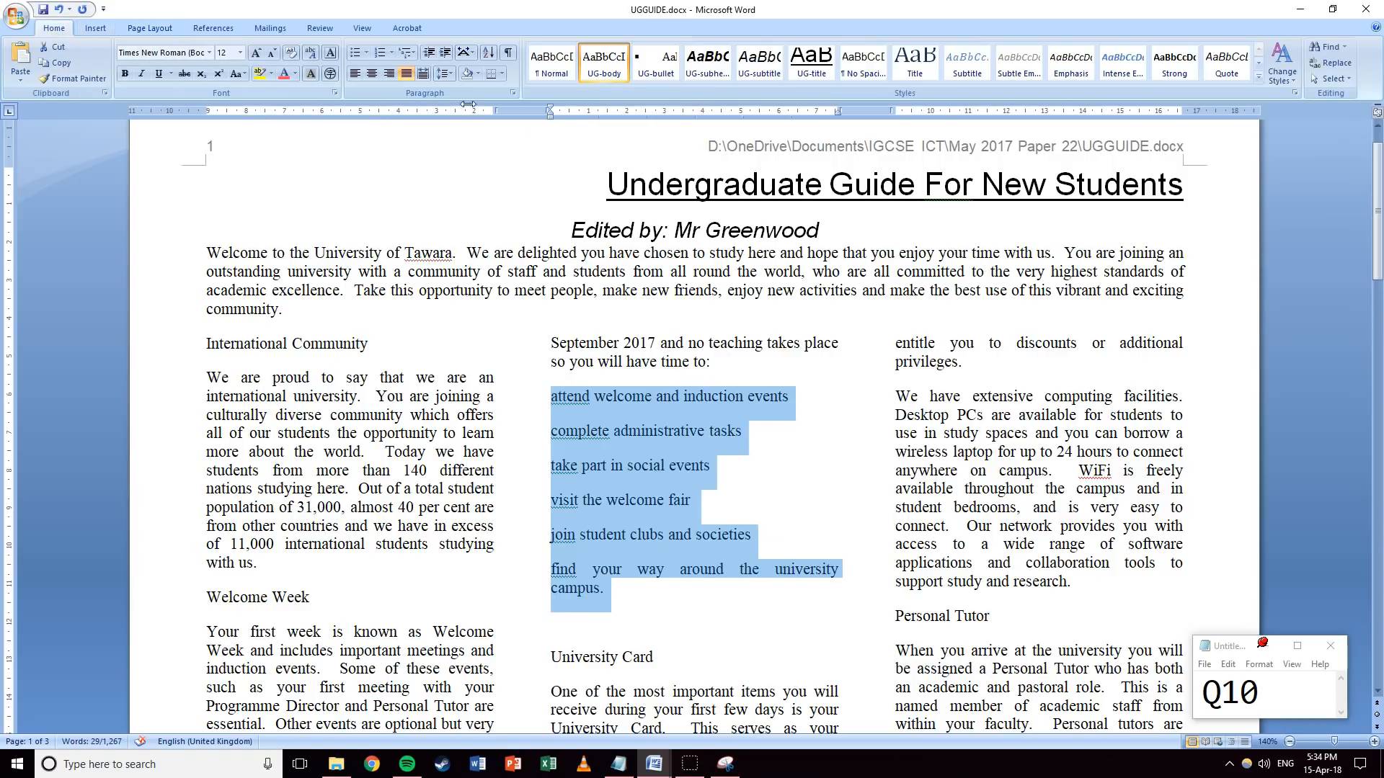
pyautogui.click(648, 74)
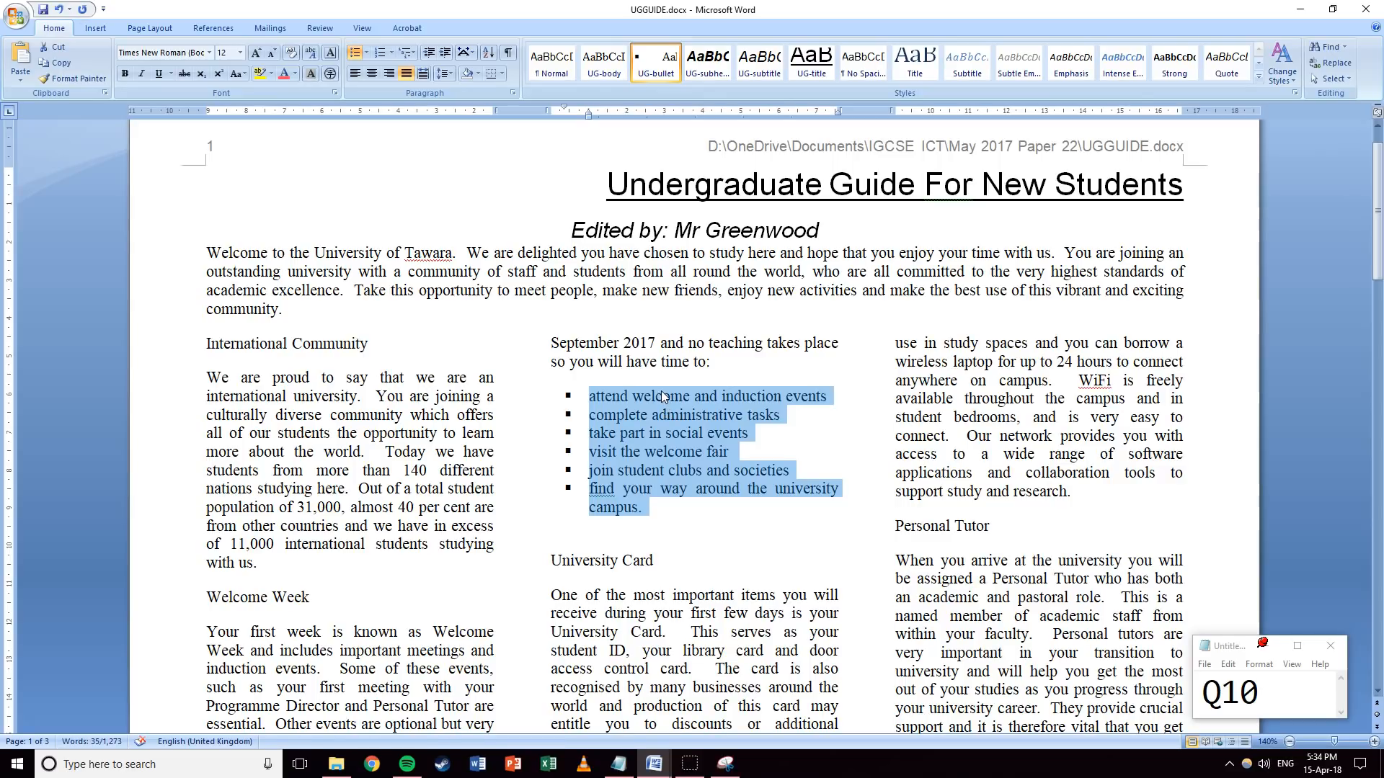
# Change the note's question number to 11.
pyautogui.moveTo(1259, 692); pyautogui.dragTo(1240, 692)
pyautogui.write('1')
pyautogui.hotkey('alt', 'Tab')
pyautogui.click(593, 504)
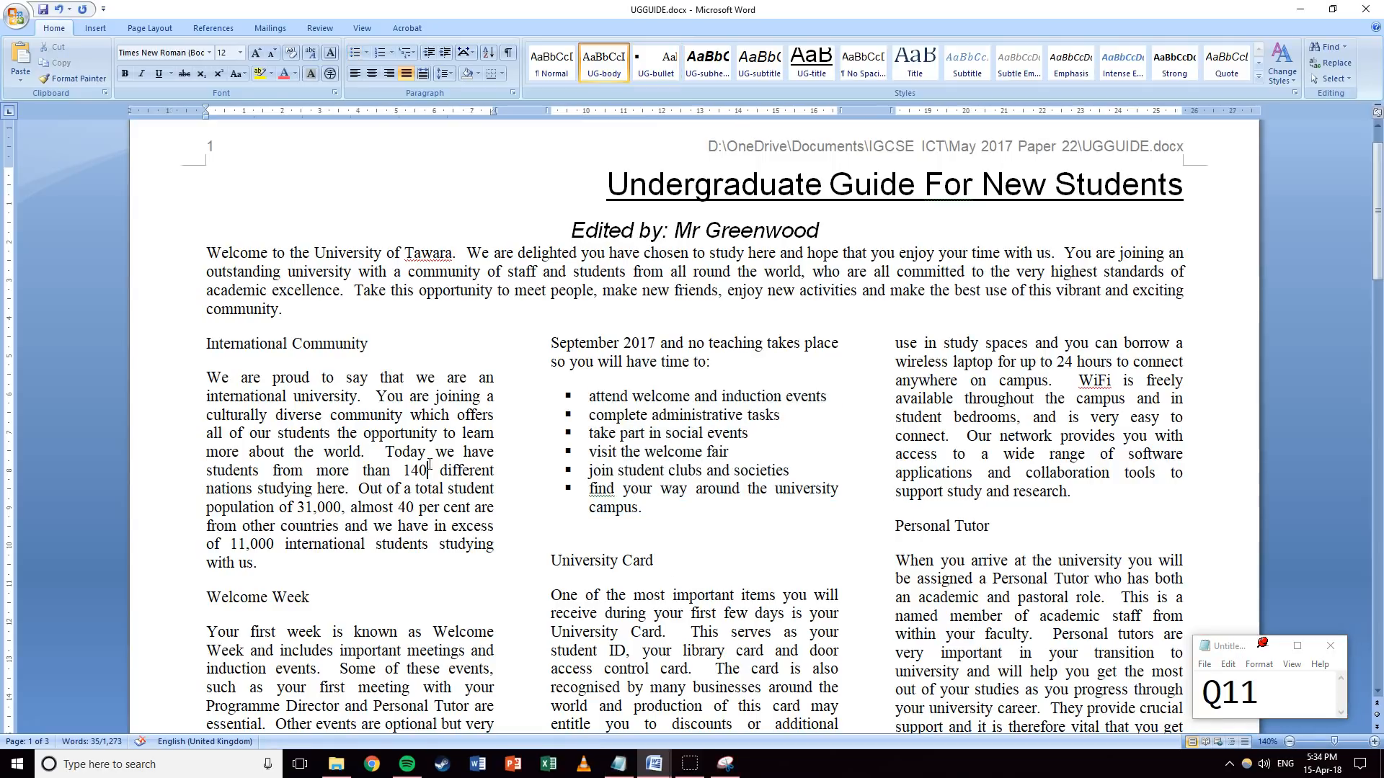
# Multi-select the International Community, Welcome Week, University Card and Personal Tutor headings.
pyautogui.click(162, 351)
pyautogui.keyDown('ctrl'); pyautogui.click(174, 609); pyautogui.keyUp('ctrl')
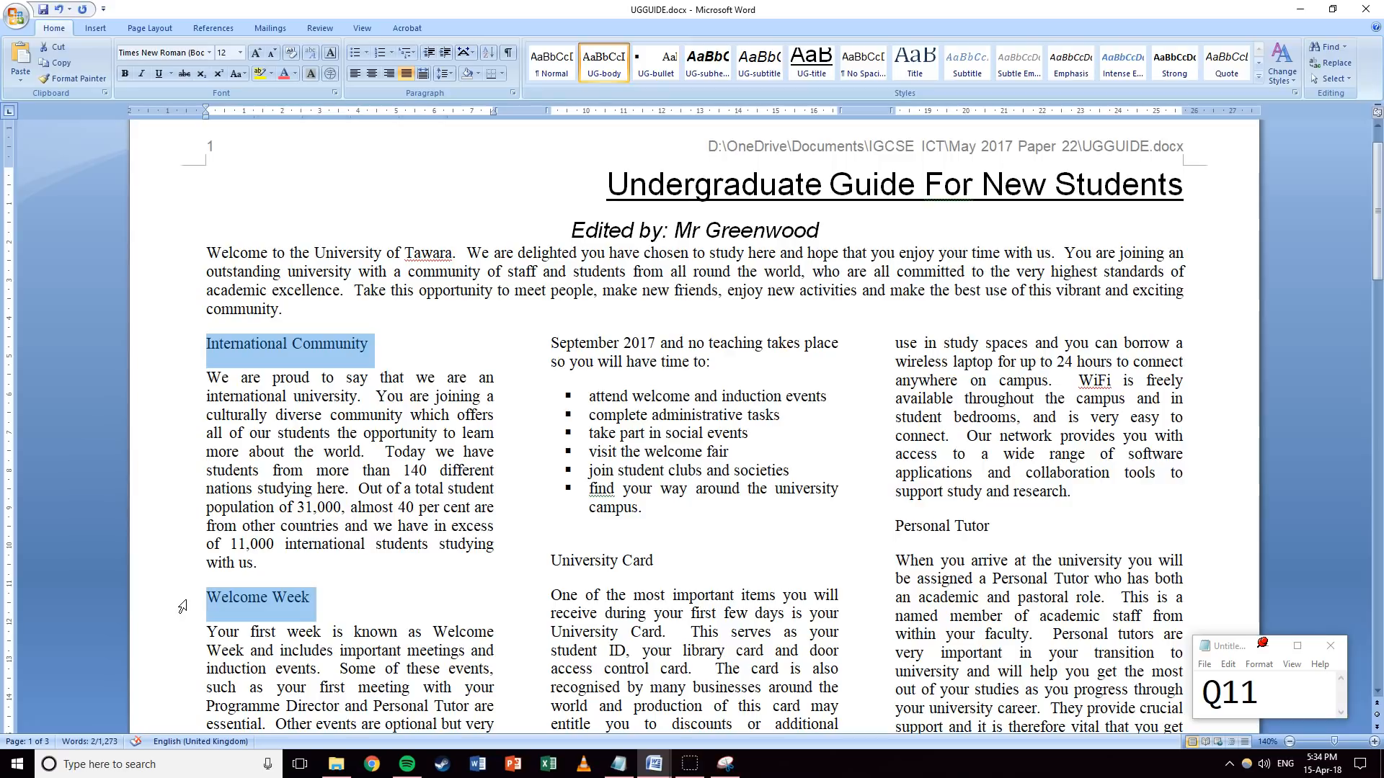
pyautogui.keyDown('ctrl'); pyautogui.click(535, 569); pyautogui.keyUp('ctrl')
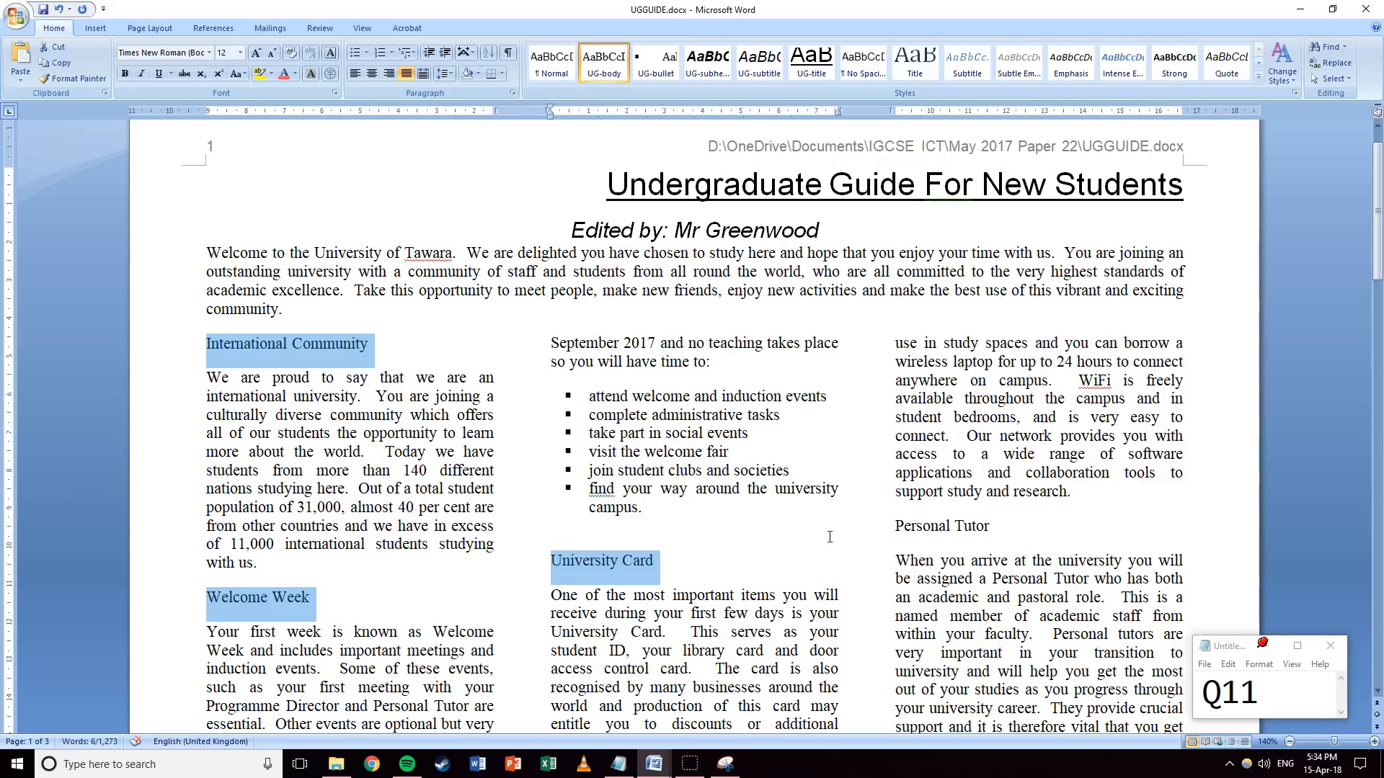
pyautogui.keyDown('ctrl'); pyautogui.click(876, 531); pyautogui.keyUp('ctrl')
pyautogui.scroll(-10, 692, 450)
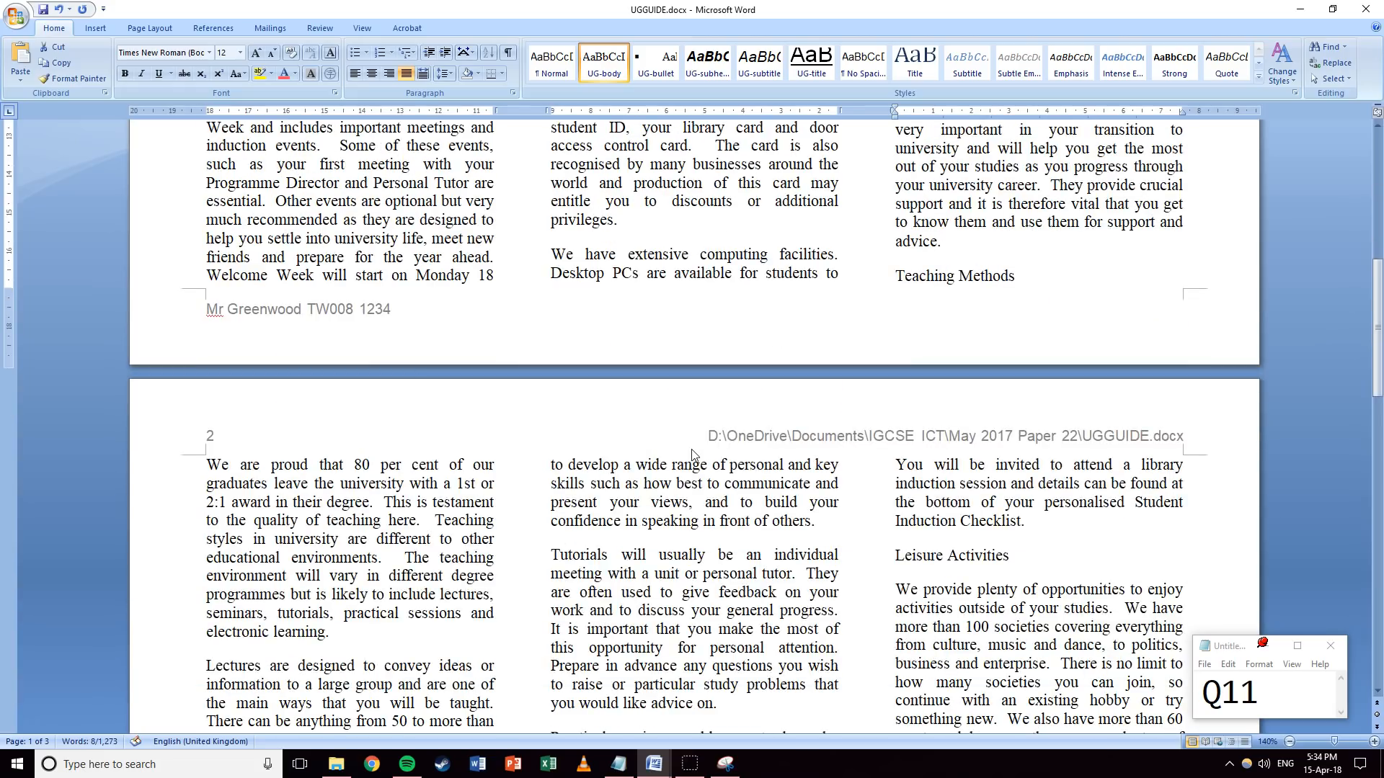
pyautogui.scroll(3, 693, 451)
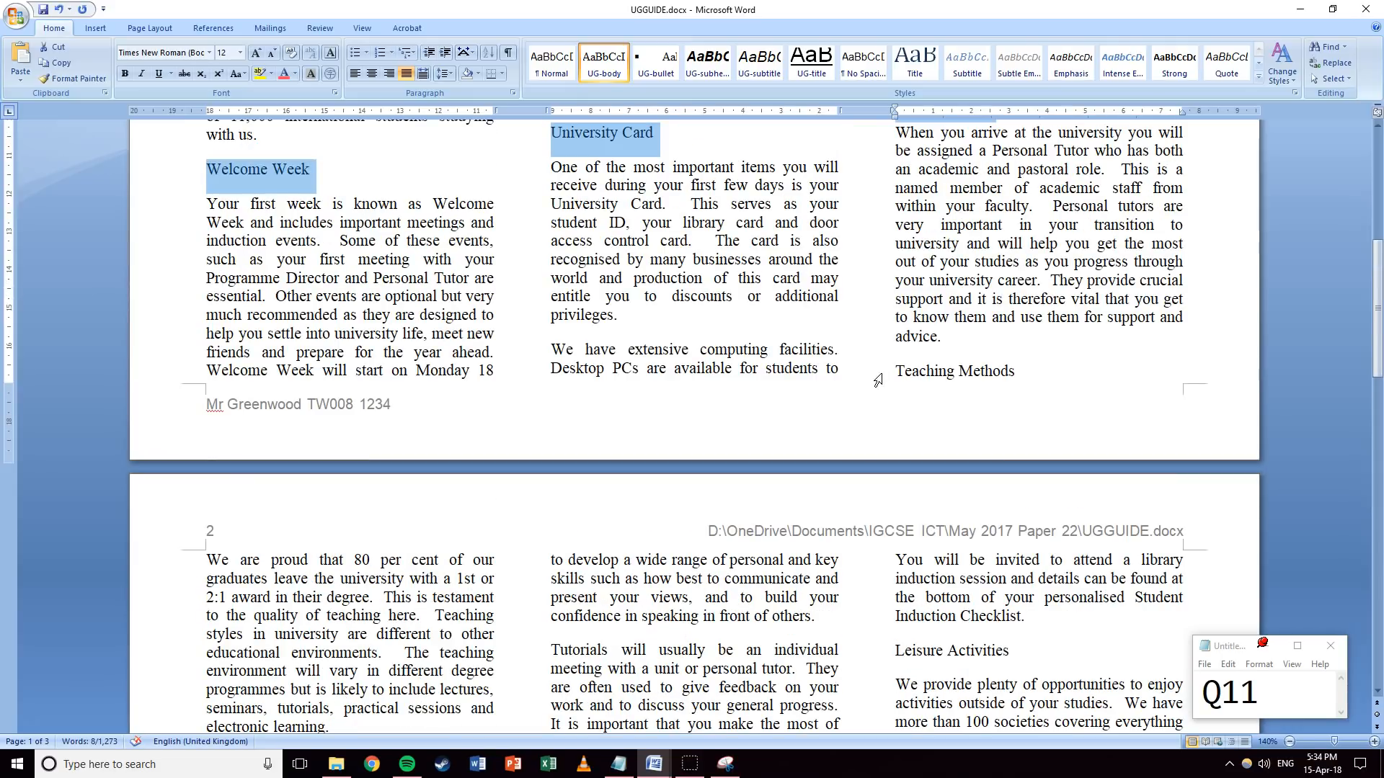
# Add Teaching Methods, Libraries, Computing Services and Leisure Activities, then apply UG-subhead to all.
pyautogui.keyDown('ctrl'); pyautogui.click(877, 379); pyautogui.keyUp('ctrl')
pyautogui.scroll(-10, 602, 447)
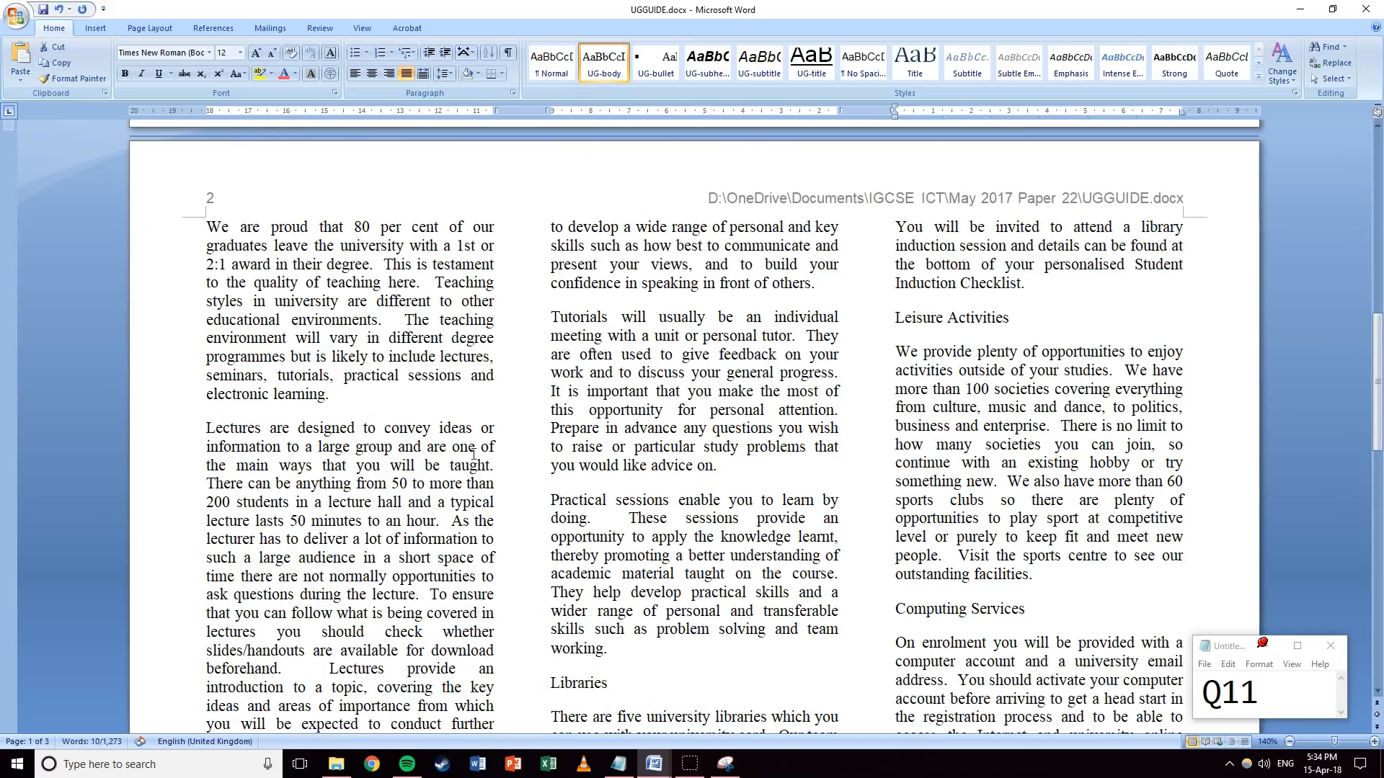
pyautogui.keyDown('ctrl'); pyautogui.click(546, 494); pyautogui.keyUp('ctrl')
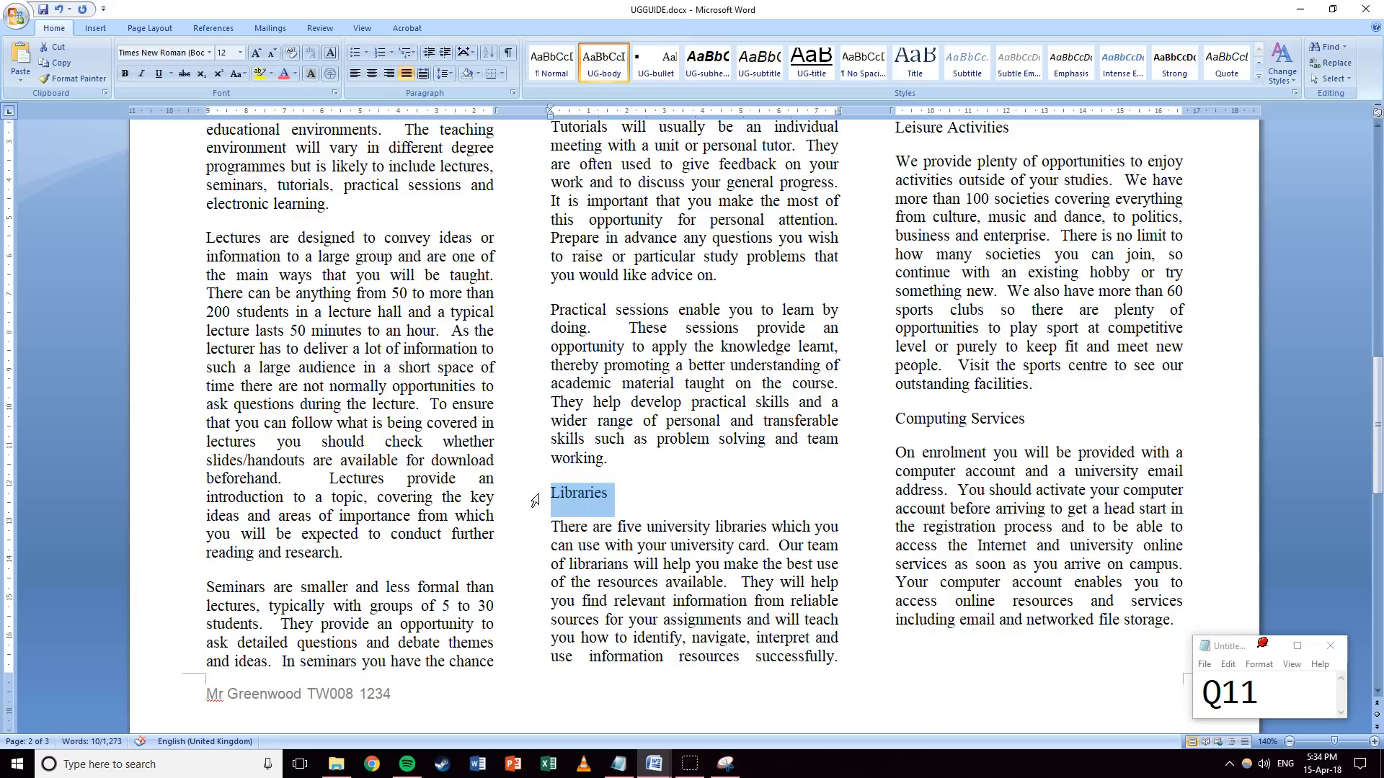
pyautogui.keyDown('ctrl'); pyautogui.click(881, 426); pyautogui.keyUp('ctrl')
pyautogui.keyDown('ctrl'); pyautogui.click(875, 137); pyautogui.keyUp('ctrl')
pyautogui.scroll(11, 889, 323)
pyautogui.scroll(5, 889, 323)
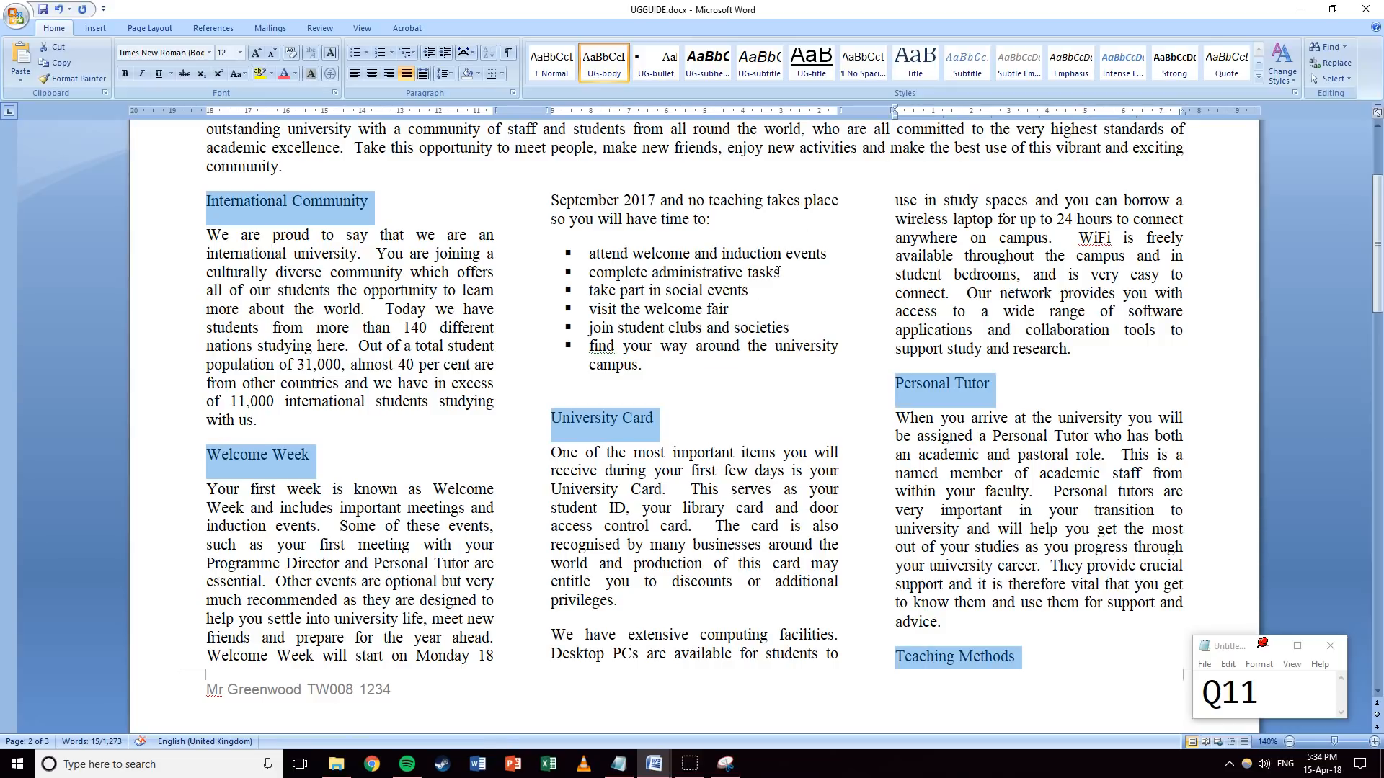
pyautogui.click(708, 63)
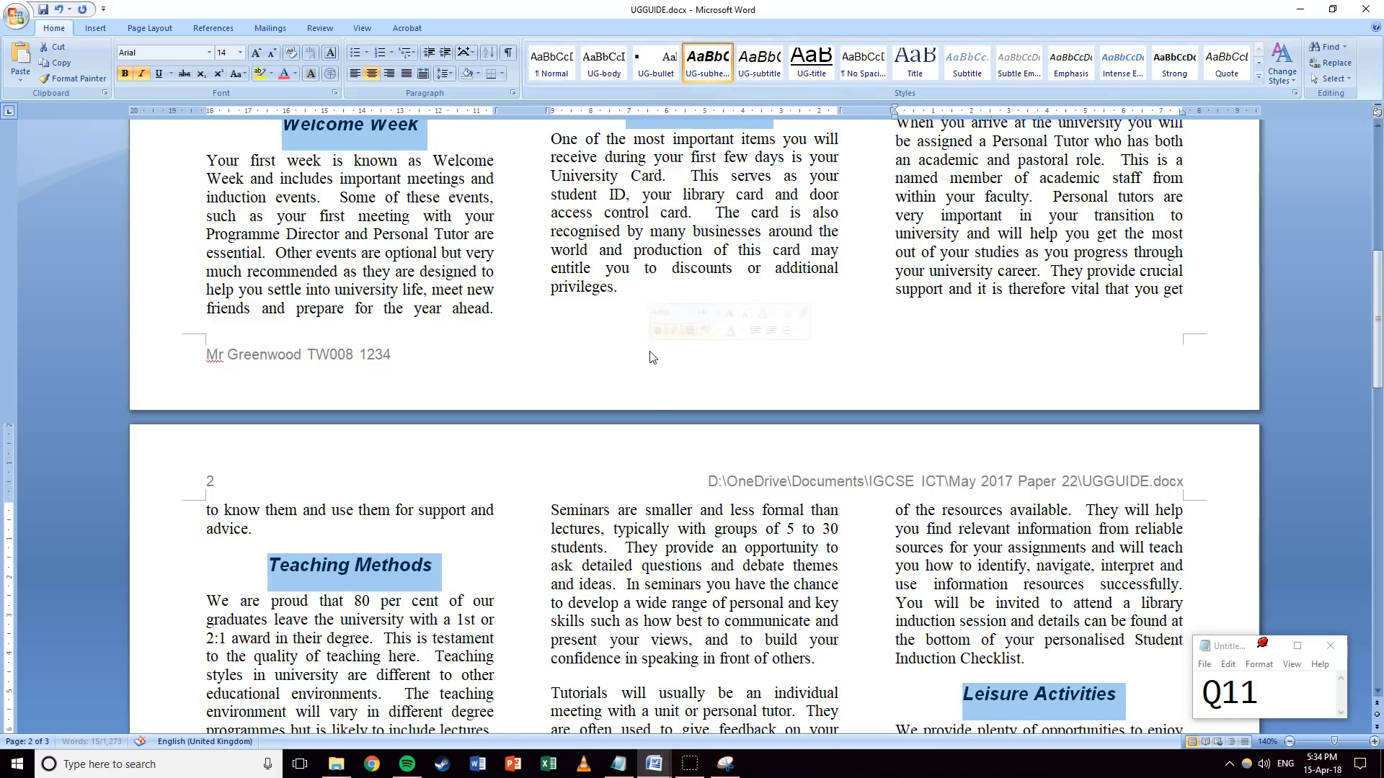
# Review the restyled headings and the text spanning pages 1 and 2.
pyautogui.scroll(7, 658, 396)
pyautogui.scroll(-3, 660, 396)
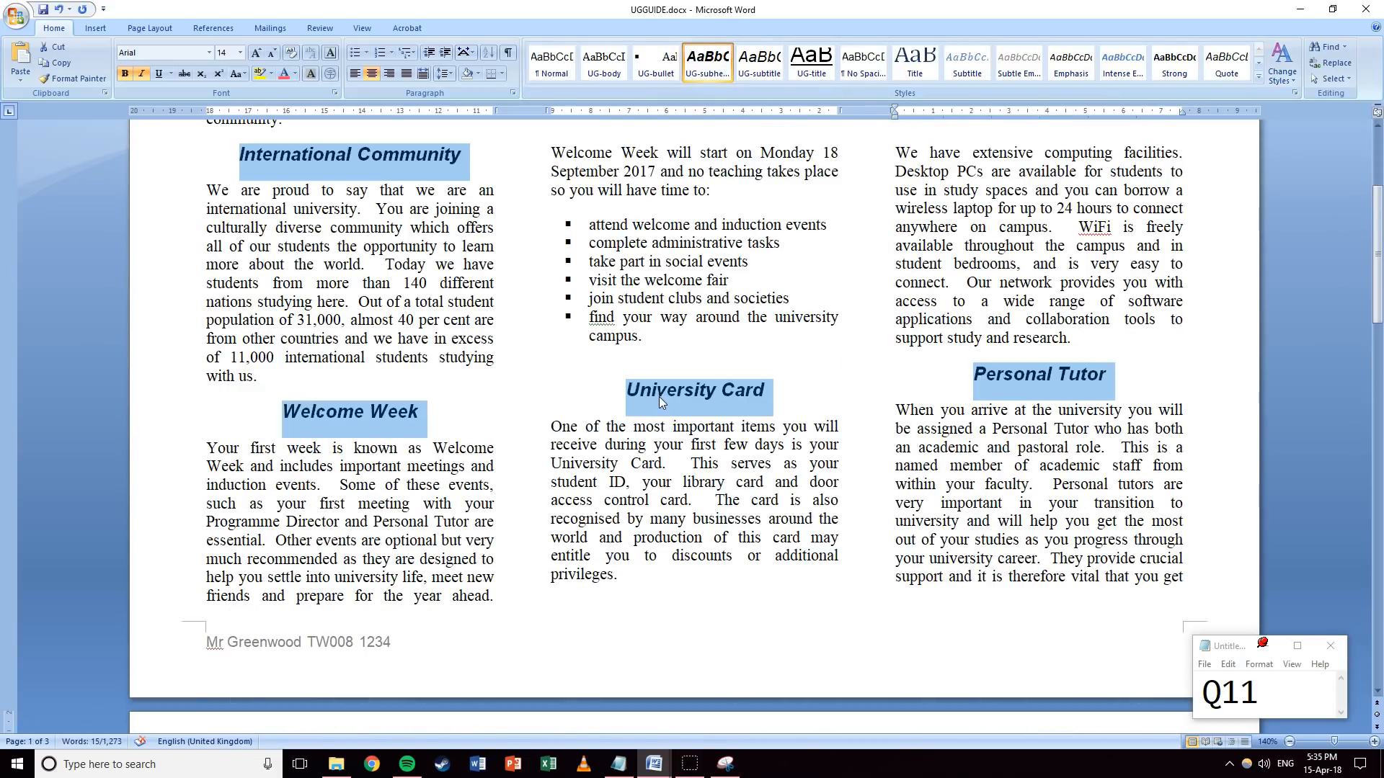
pyautogui.click(656, 262)
pyautogui.scroll(-4, 729, 372)
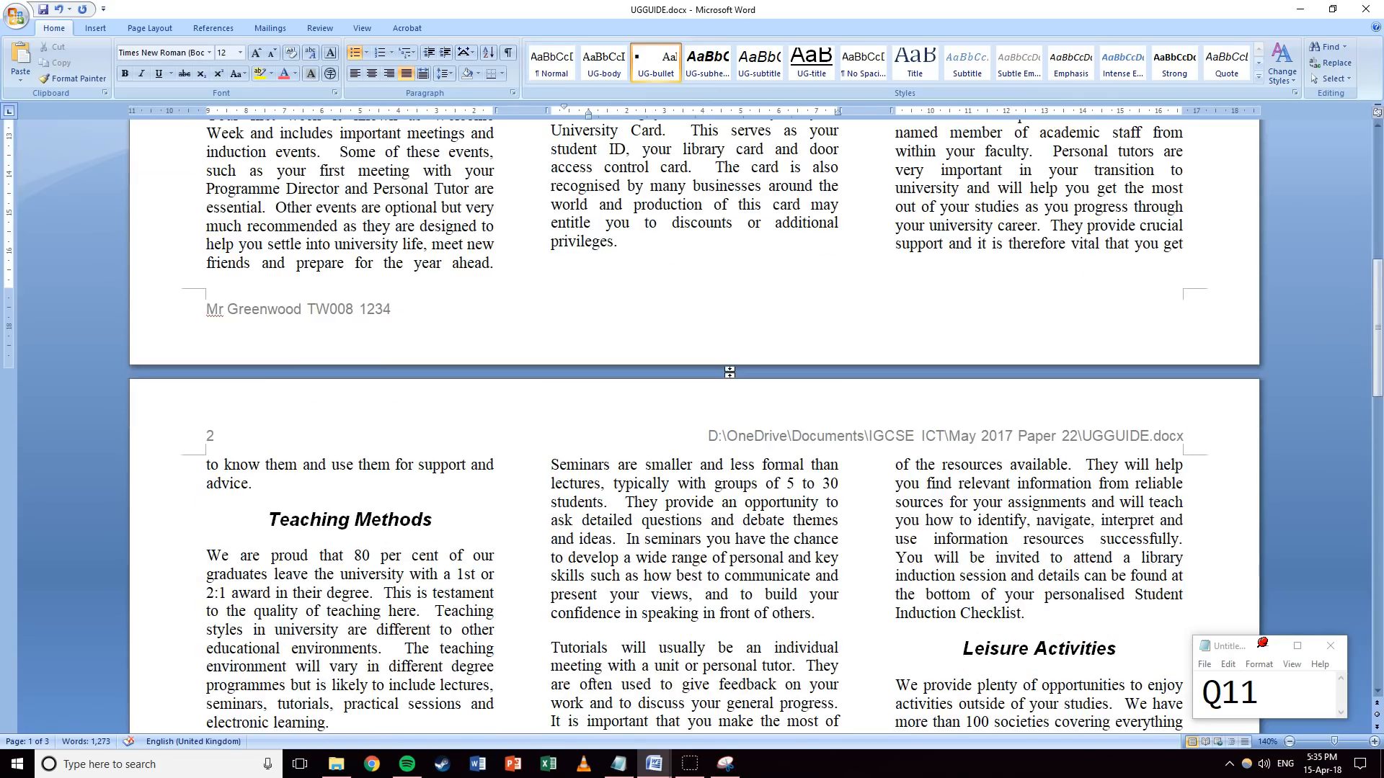
pyautogui.moveTo(881, 269); pyautogui.dragTo(256, 498)
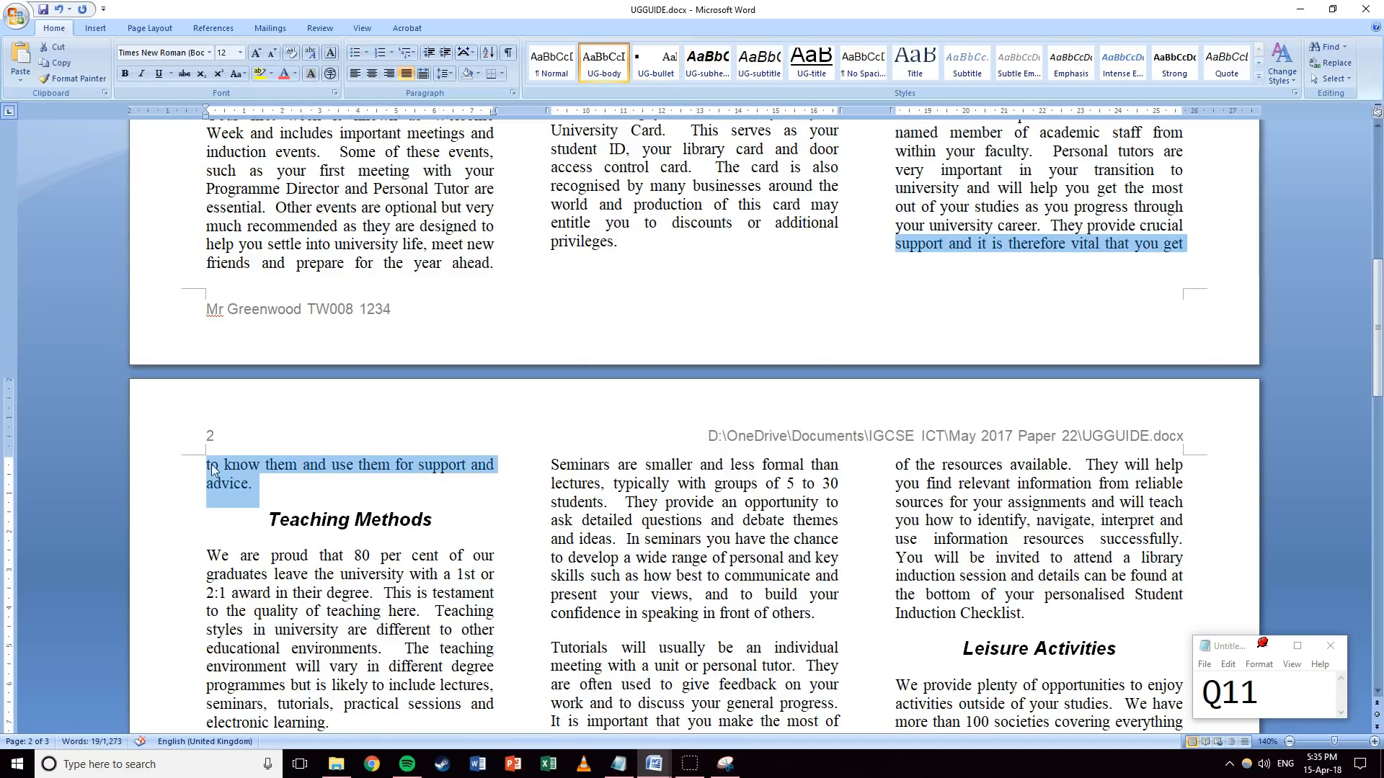
pyautogui.click(947, 242)
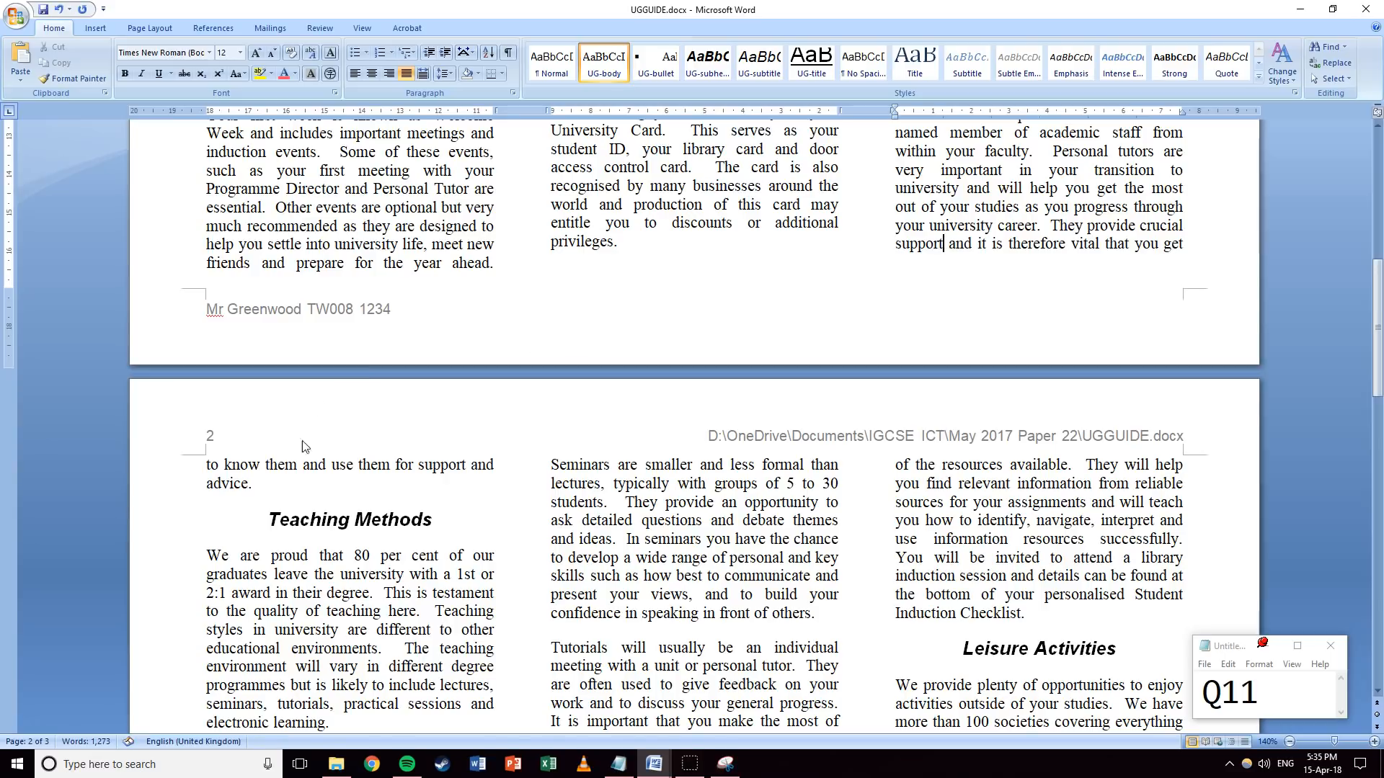
pyautogui.scroll(5, 568, 404)
pyautogui.scroll(3, 629, 391)
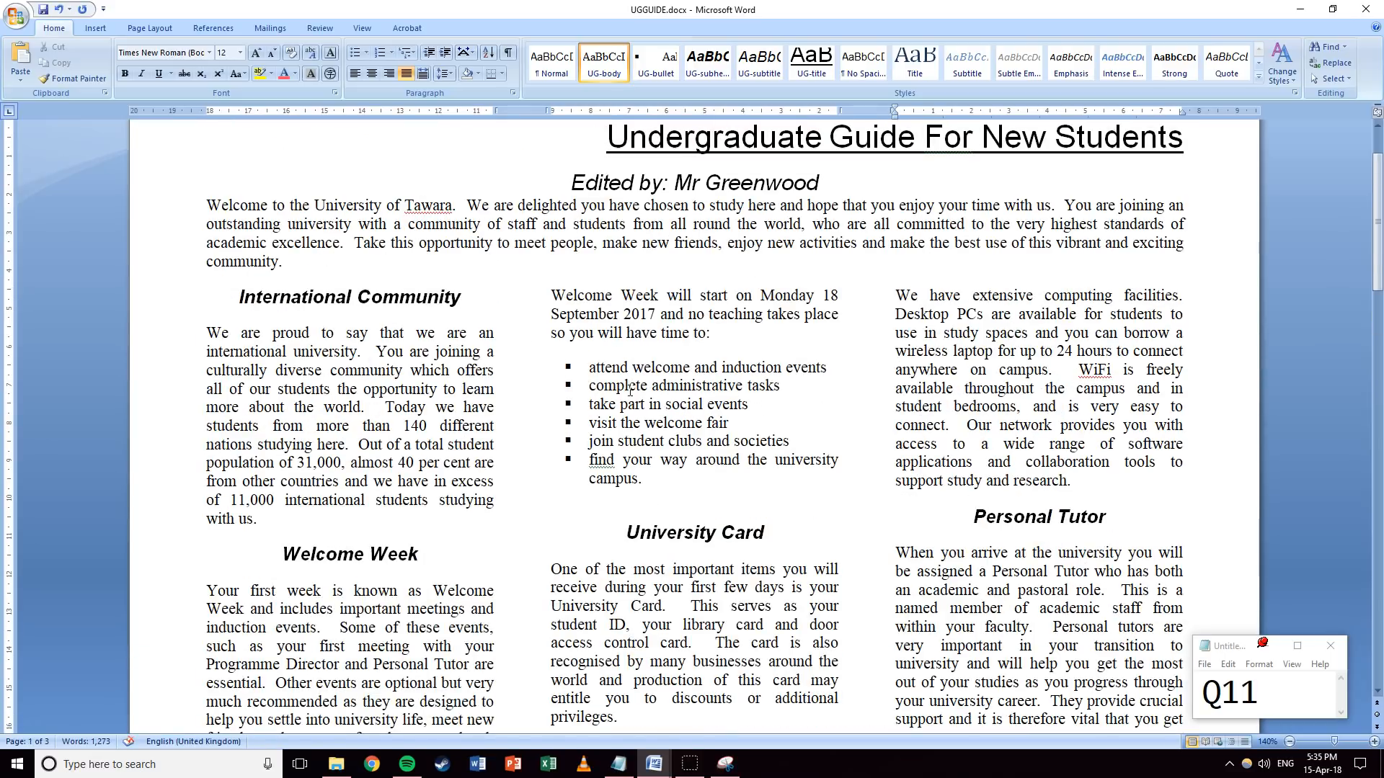
pyautogui.scroll(-3, 629, 391)
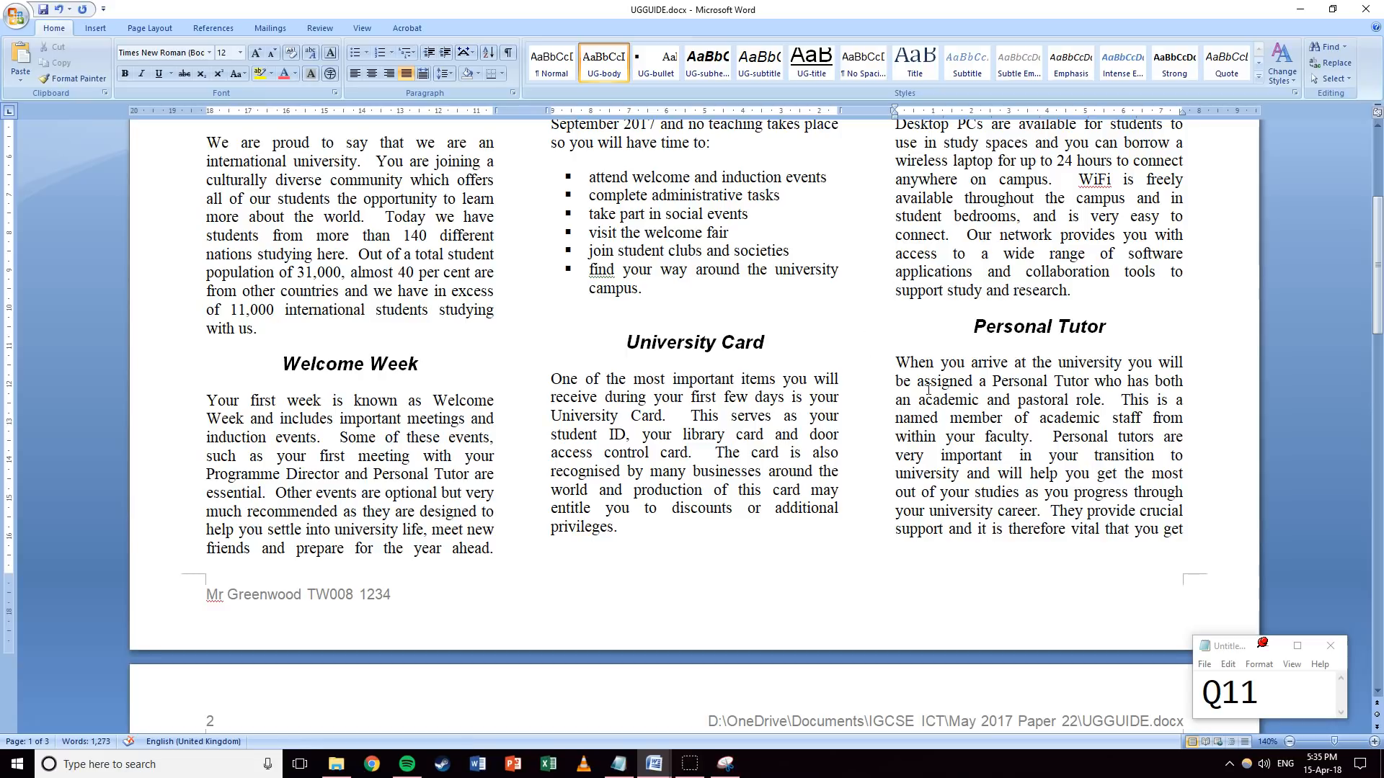
# Update the question note to Q12 and minimise the Word guide to show the desktop.
pyautogui.moveTo(1261, 691); pyautogui.dragTo(1242, 691)
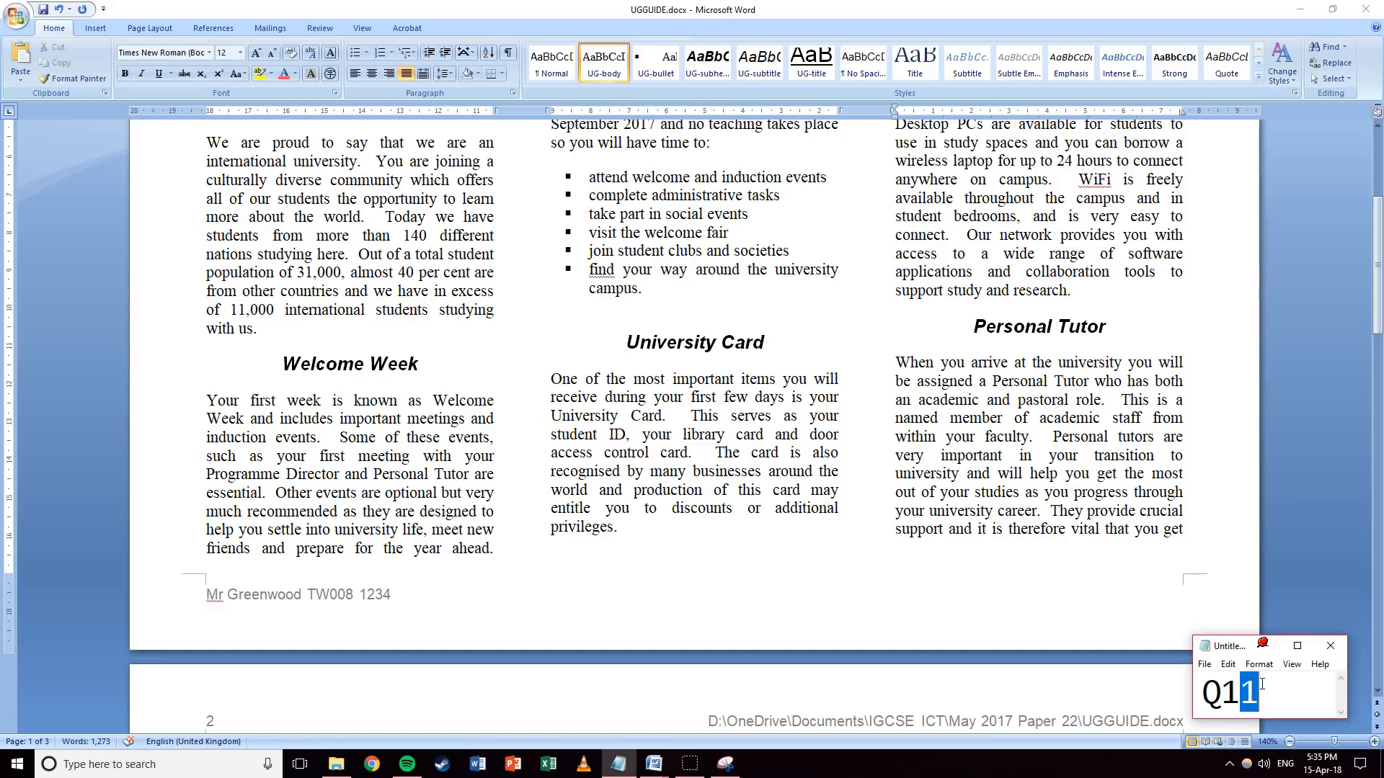
pyautogui.write('2')
pyautogui.click(957, 569)
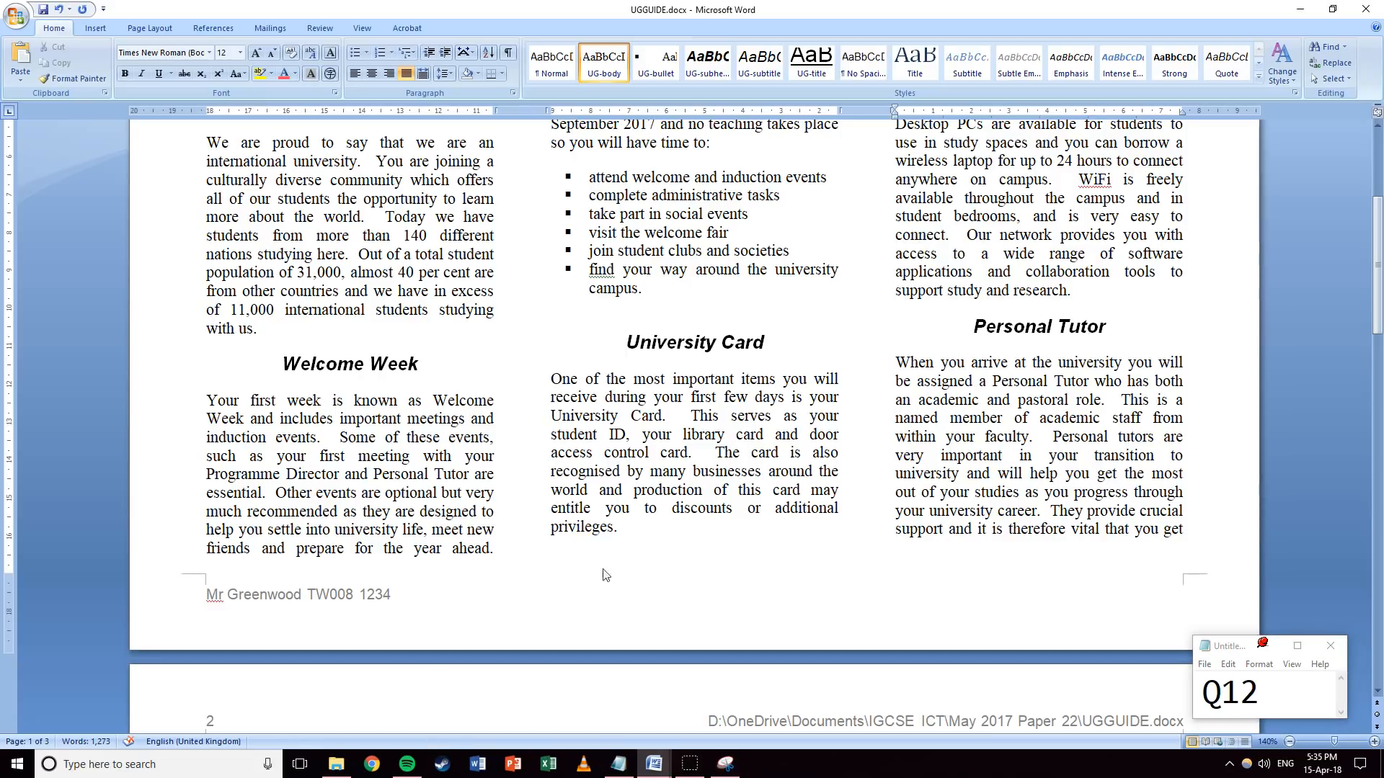
pyautogui.click(1299, 9)
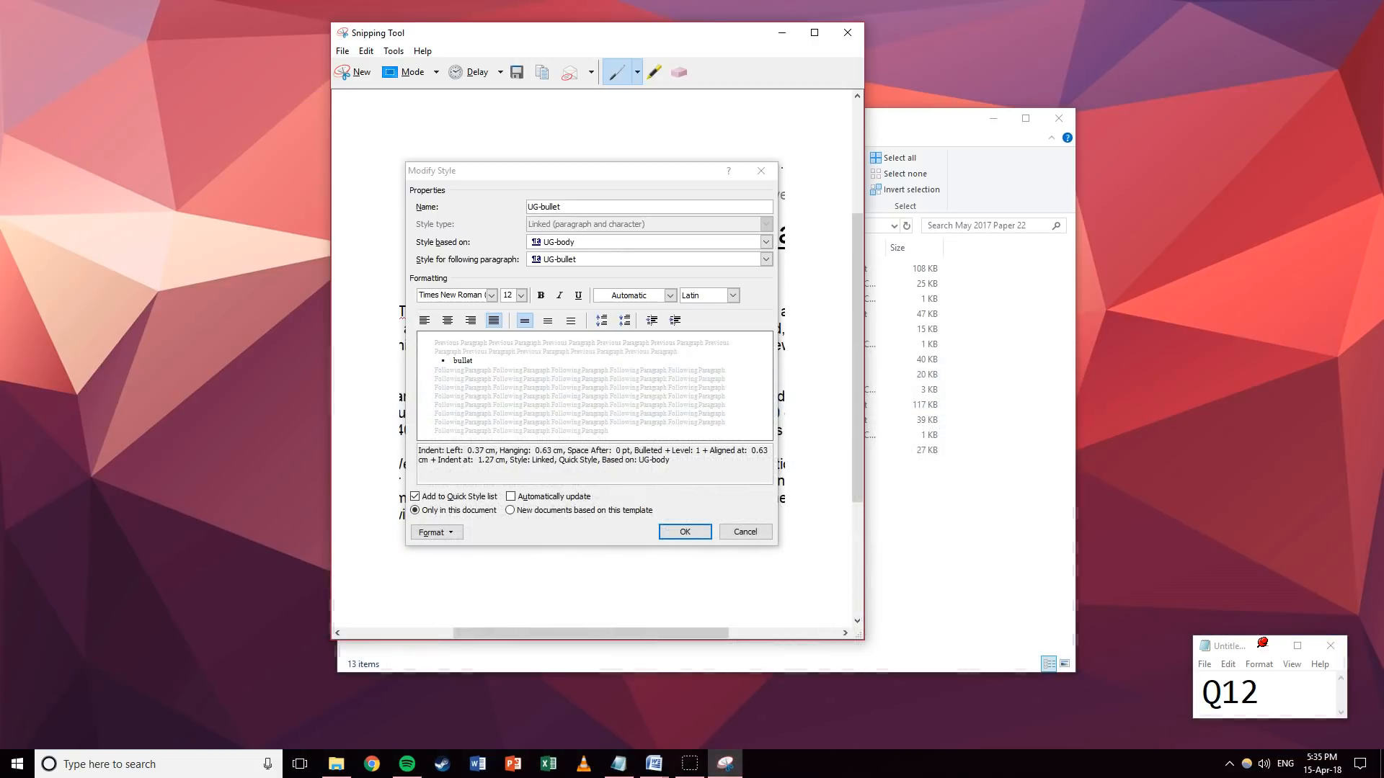
# Locate J227DOM.CSV in the May 2017 Paper 22 folder, then start Excel with a blank workbook.
pyautogui.click(782, 33)
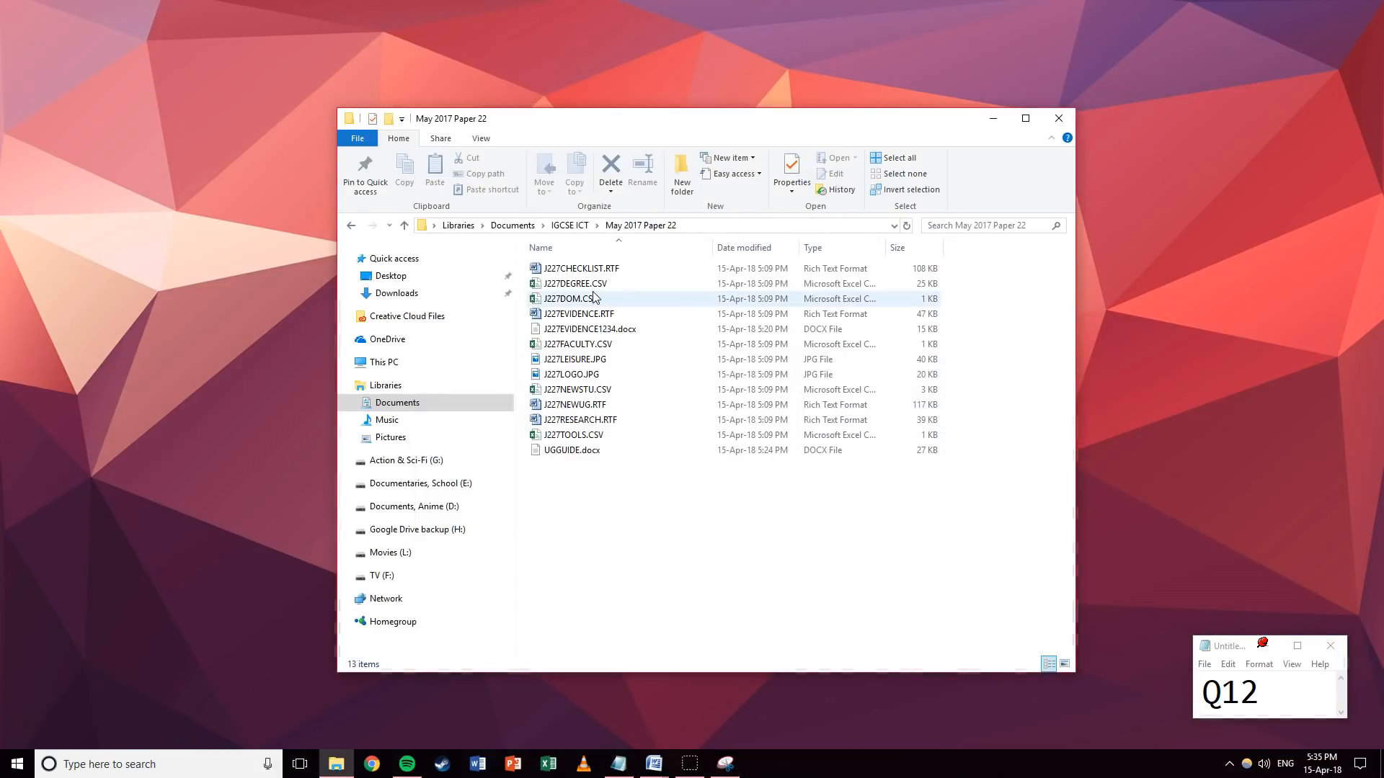
pyautogui.click(559, 304)
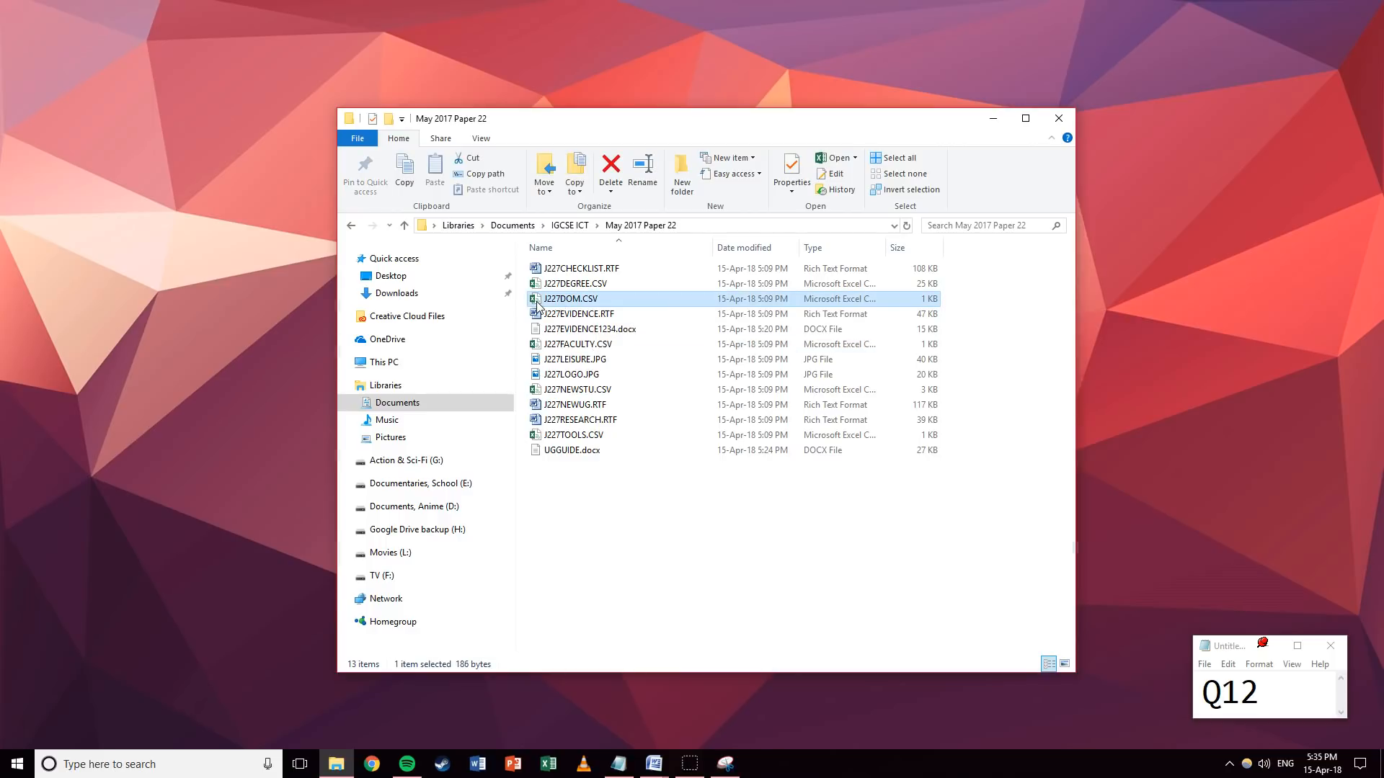
pyautogui.doubleClick(537, 301)
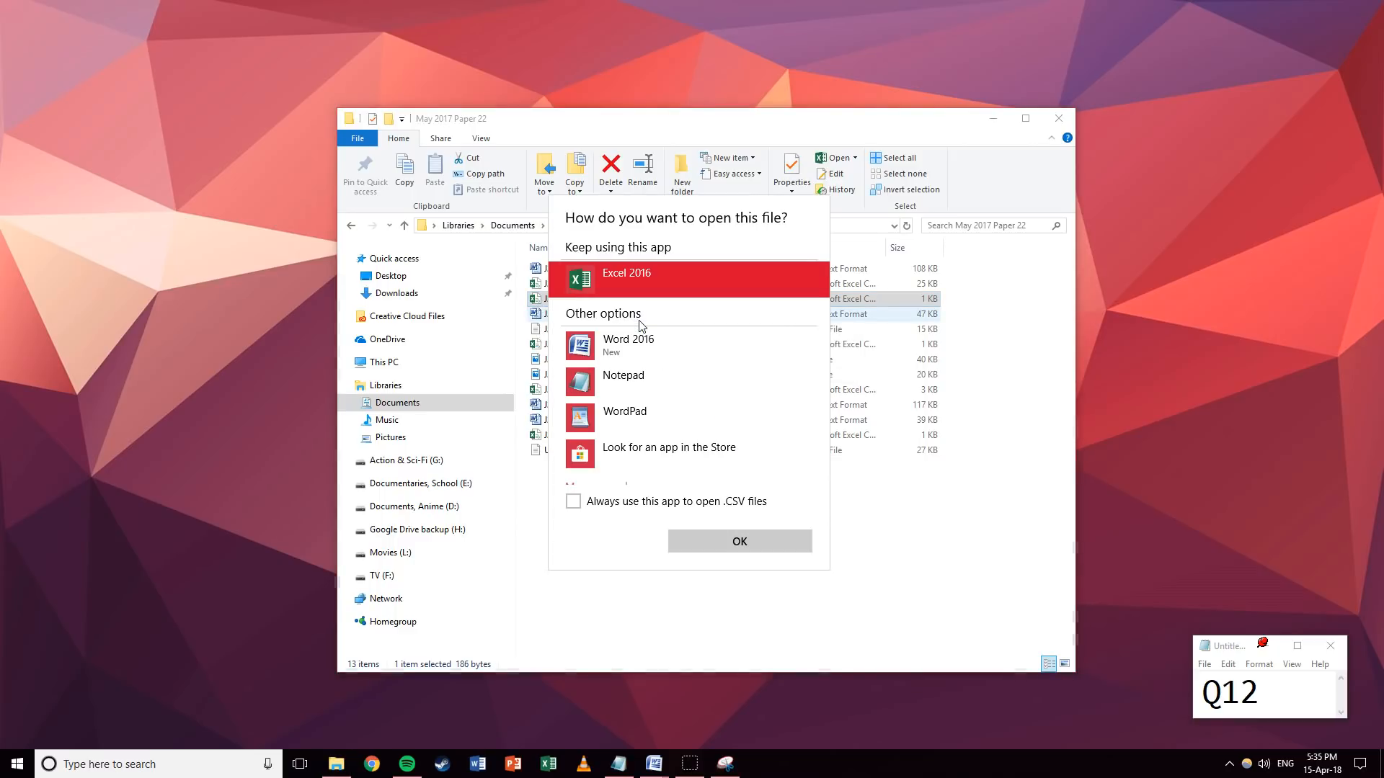
pyautogui.click(677, 625)
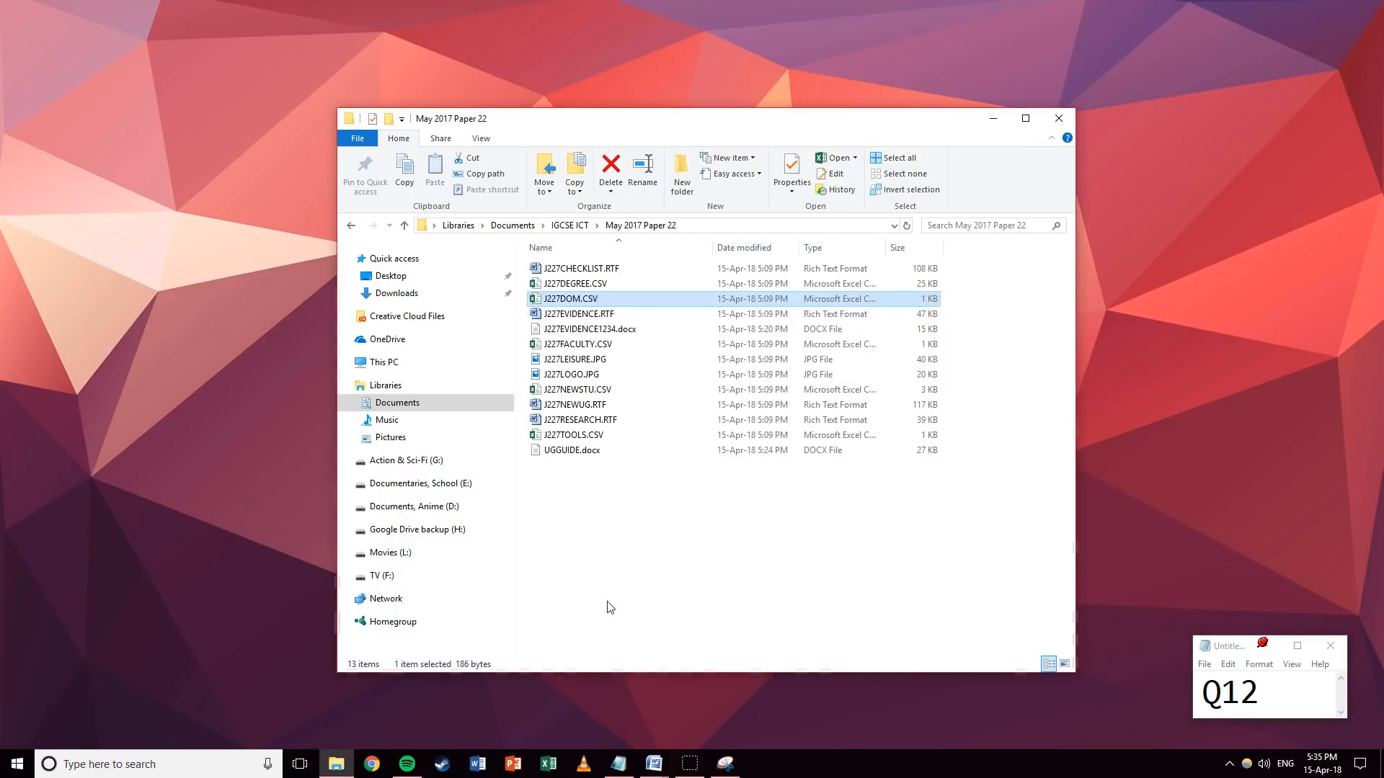
pyautogui.click(18, 764)
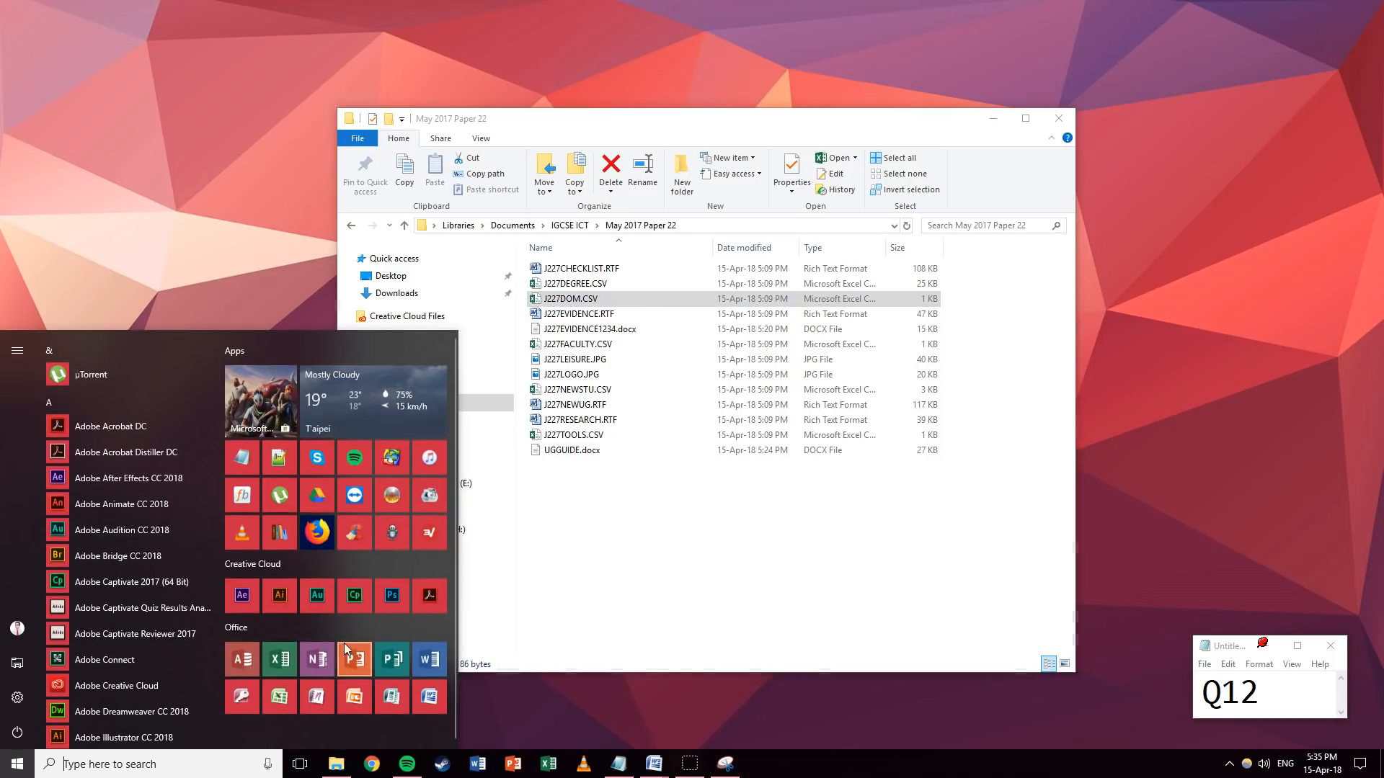
pyautogui.click(280, 696)
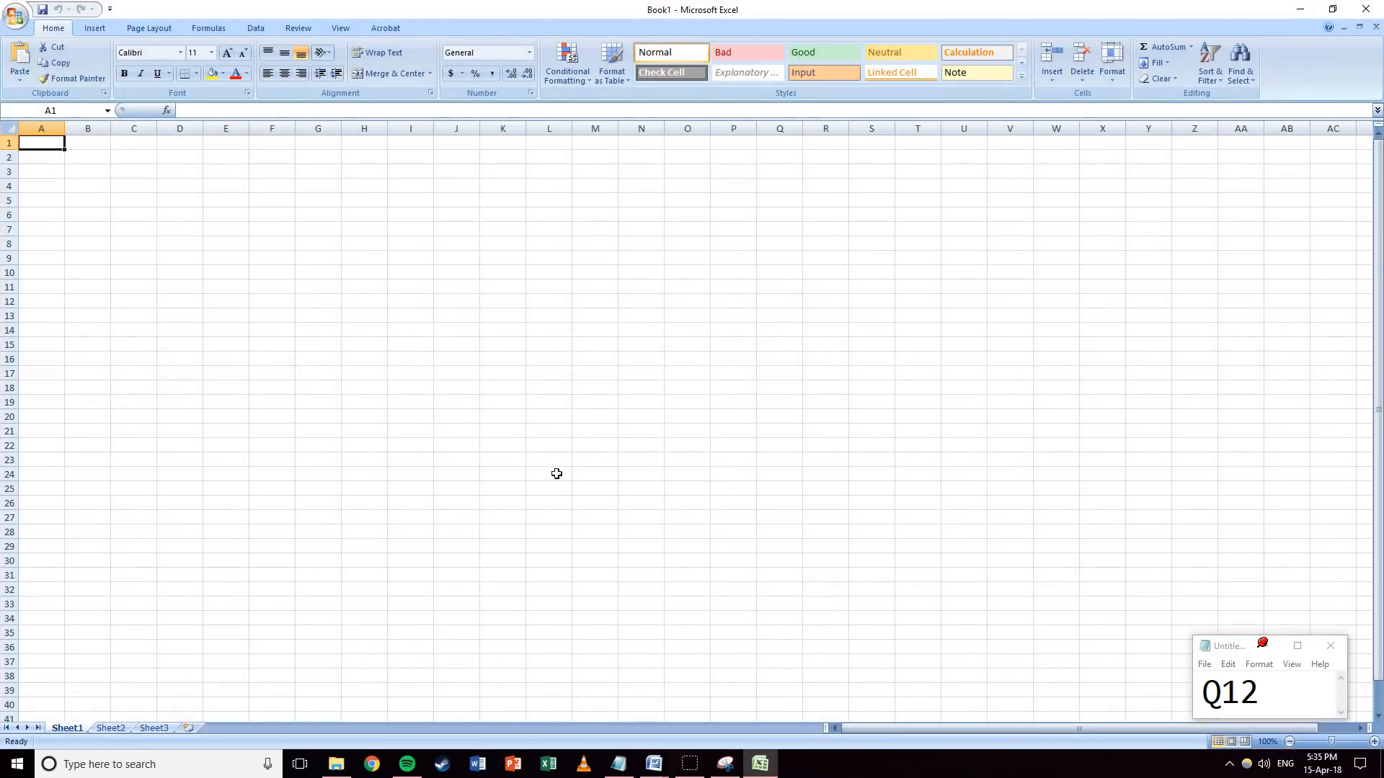
# Open J227DOM.CSV in Excel by dragging it from the folder into the workbook.
pyautogui.click(336, 764)
pyautogui.moveTo(546, 309); pyautogui.dragTo(180, 241)
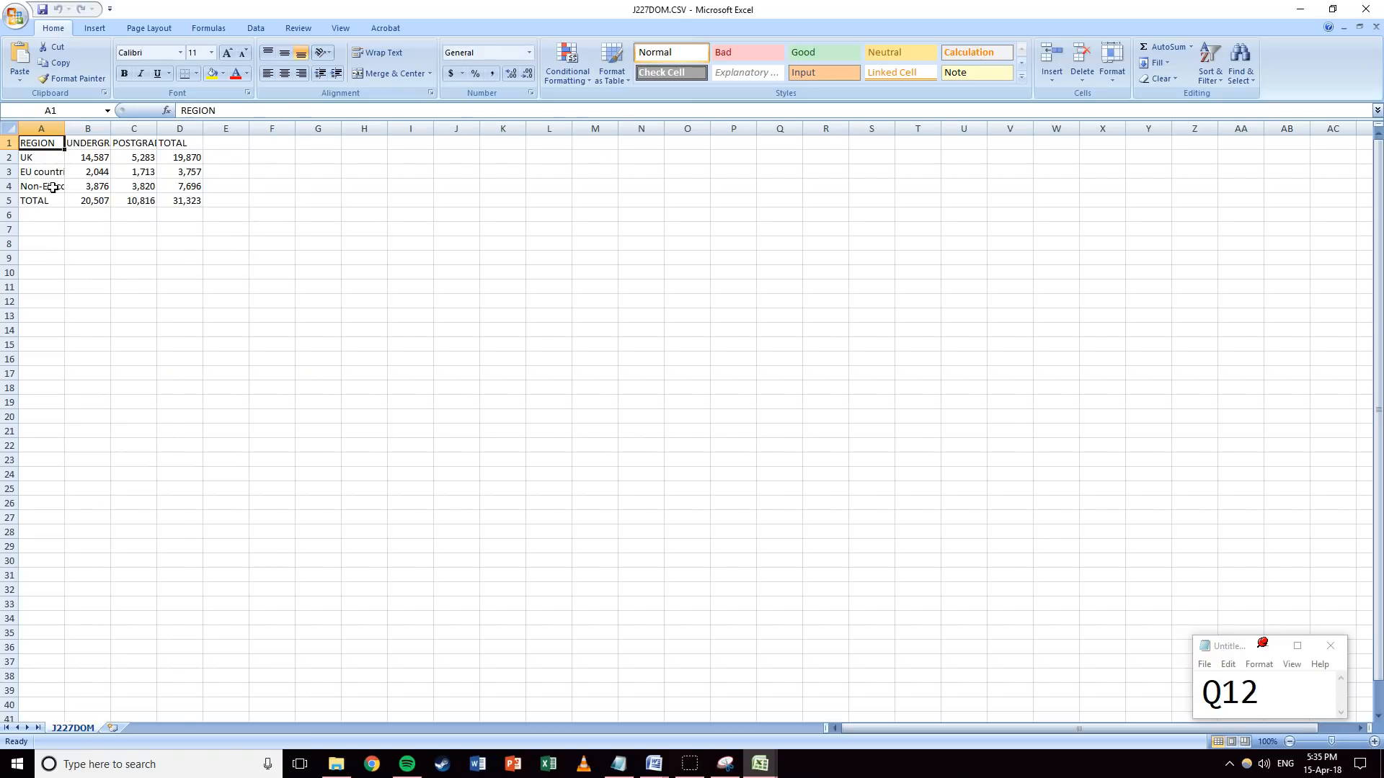
pyautogui.keyDown('ctrl'); pyautogui.scroll(5, 54, 186); pyautogui.keyUp('ctrl')
# AutoFit columns A and C, then select region names A2:A4 together with totals D2:D4.
pyautogui.moveTo(84, 182); pyautogui.dragTo(72, 239)
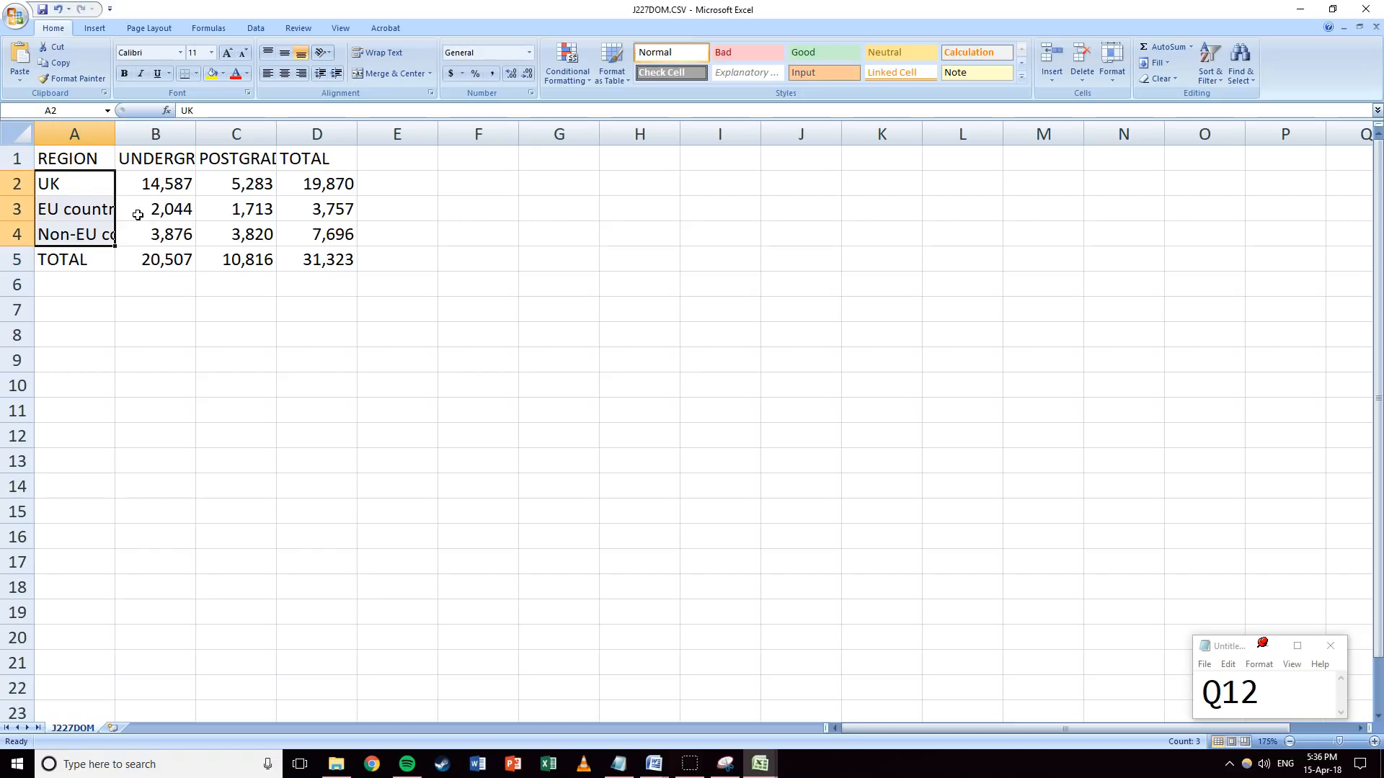
pyautogui.doubleClick(114, 146)
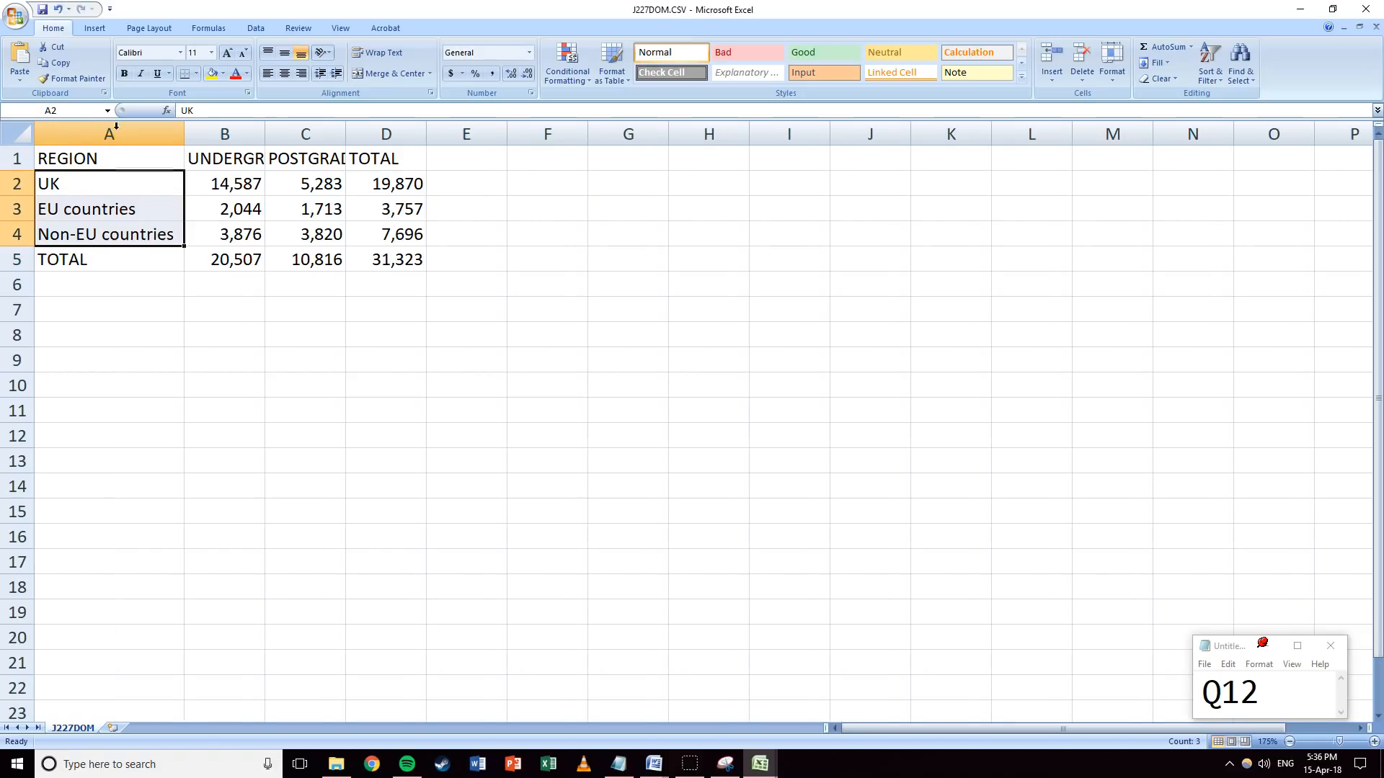
pyautogui.moveTo(348, 130); pyautogui.dragTo(349, 129)
pyautogui.doubleClick(348, 130)
pyautogui.click(103, 261)
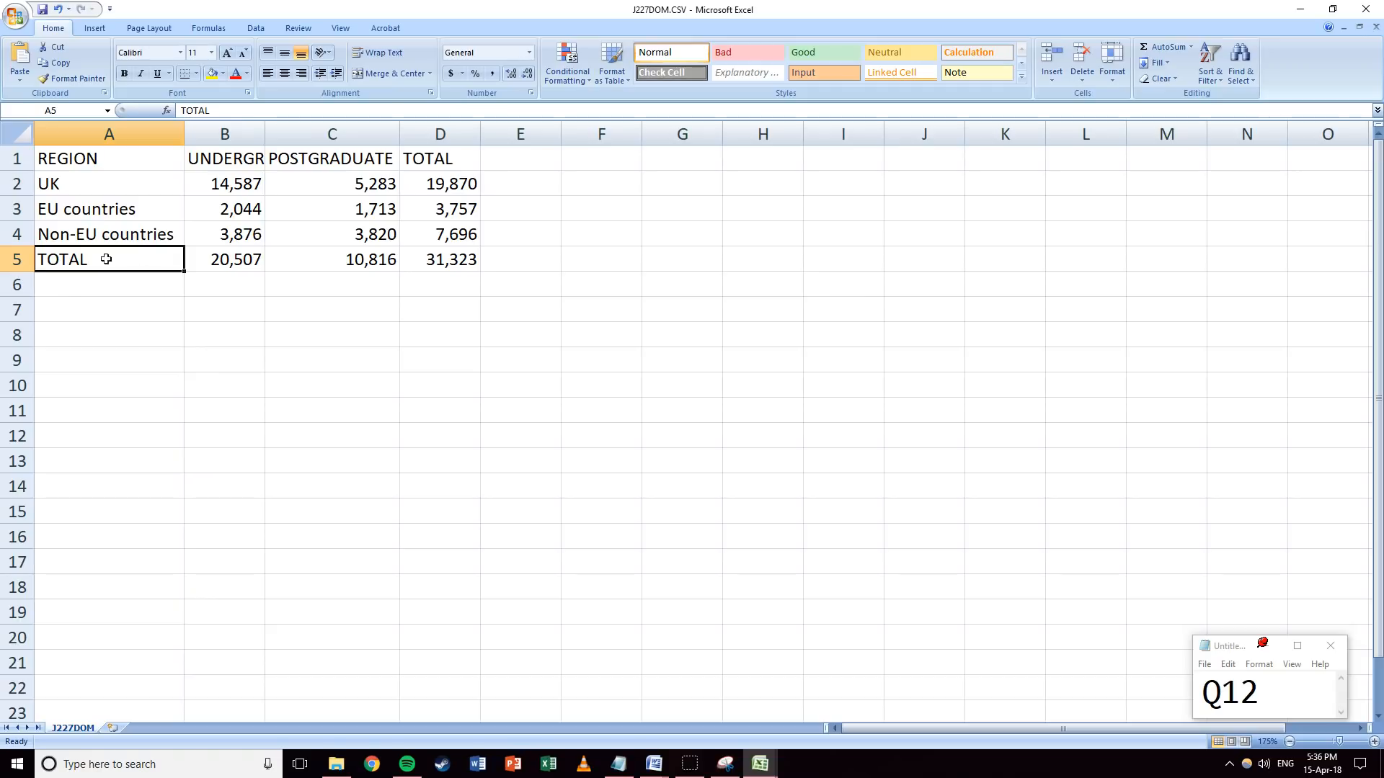
pyautogui.moveTo(92, 184); pyautogui.dragTo(86, 234)
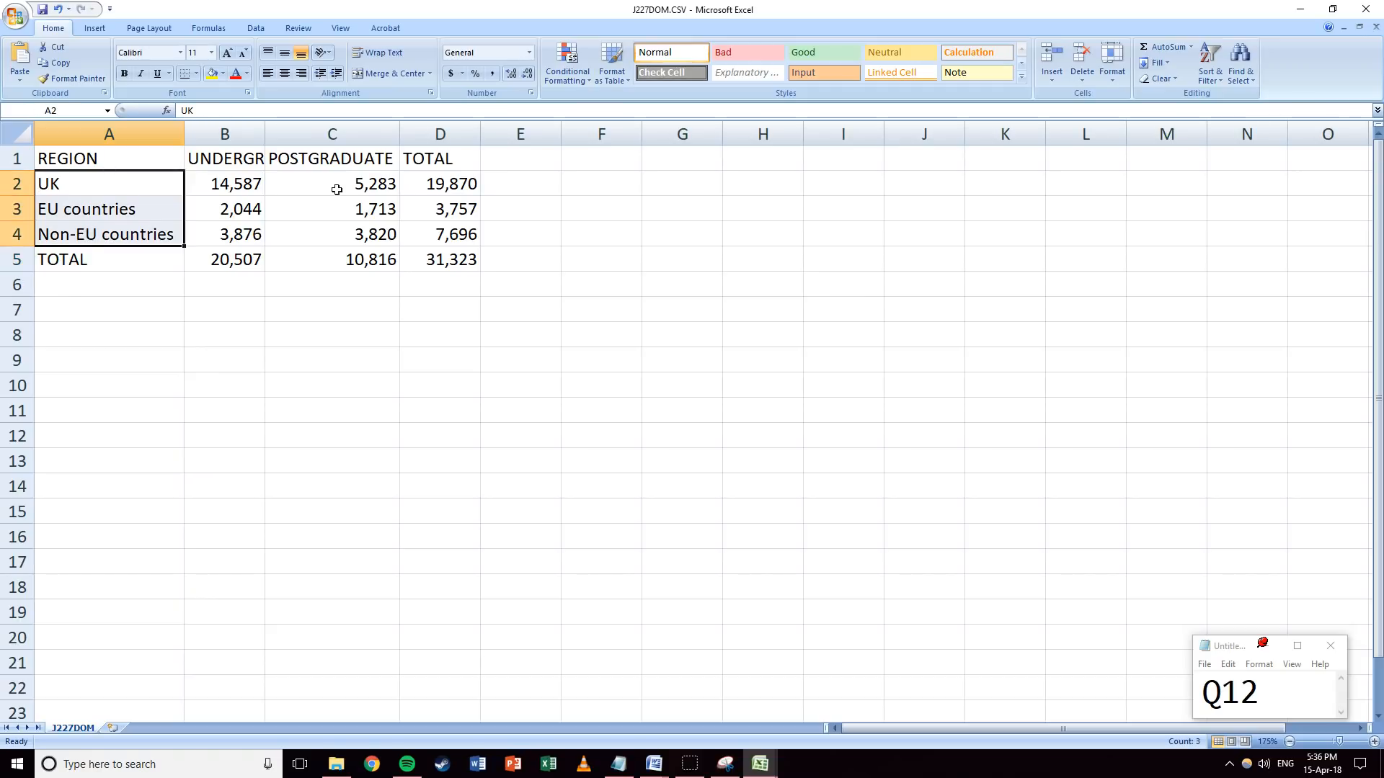
pyautogui.keyDown('ctrl'); pyautogui.moveTo(448, 180); pyautogui.dragTo(441, 235); pyautogui.keyUp('ctrl')
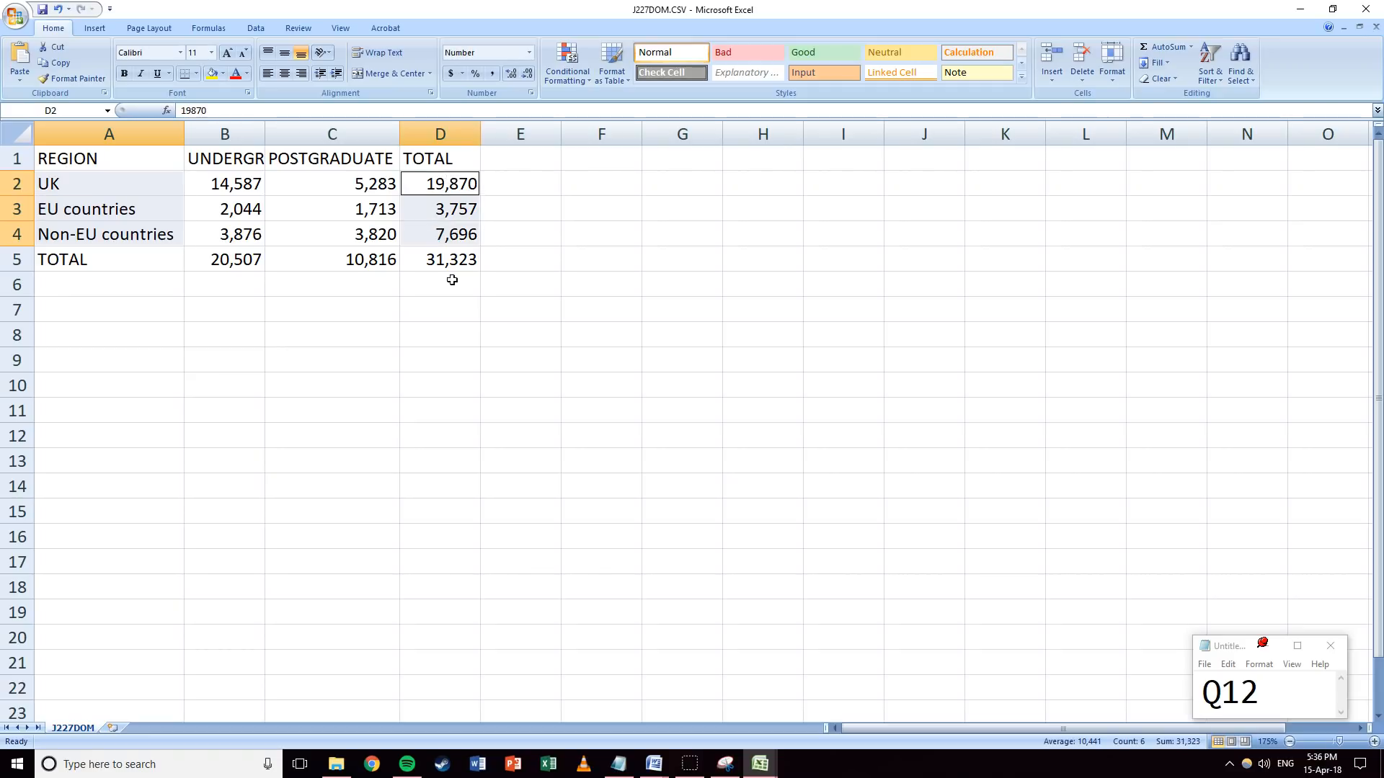
# Insert a 2-D pie chart of the regional totals and move it right of column D.
pyautogui.click(94, 28)
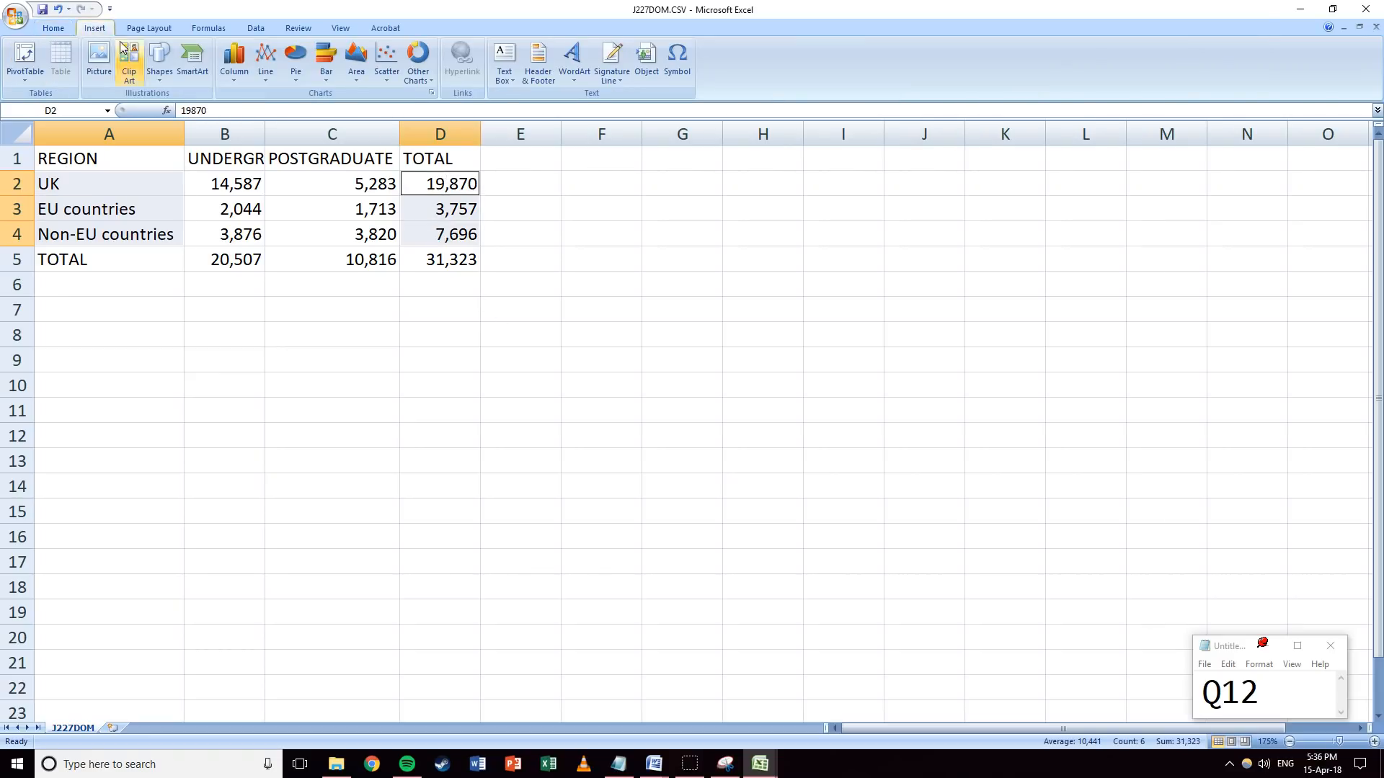
pyautogui.click(296, 79)
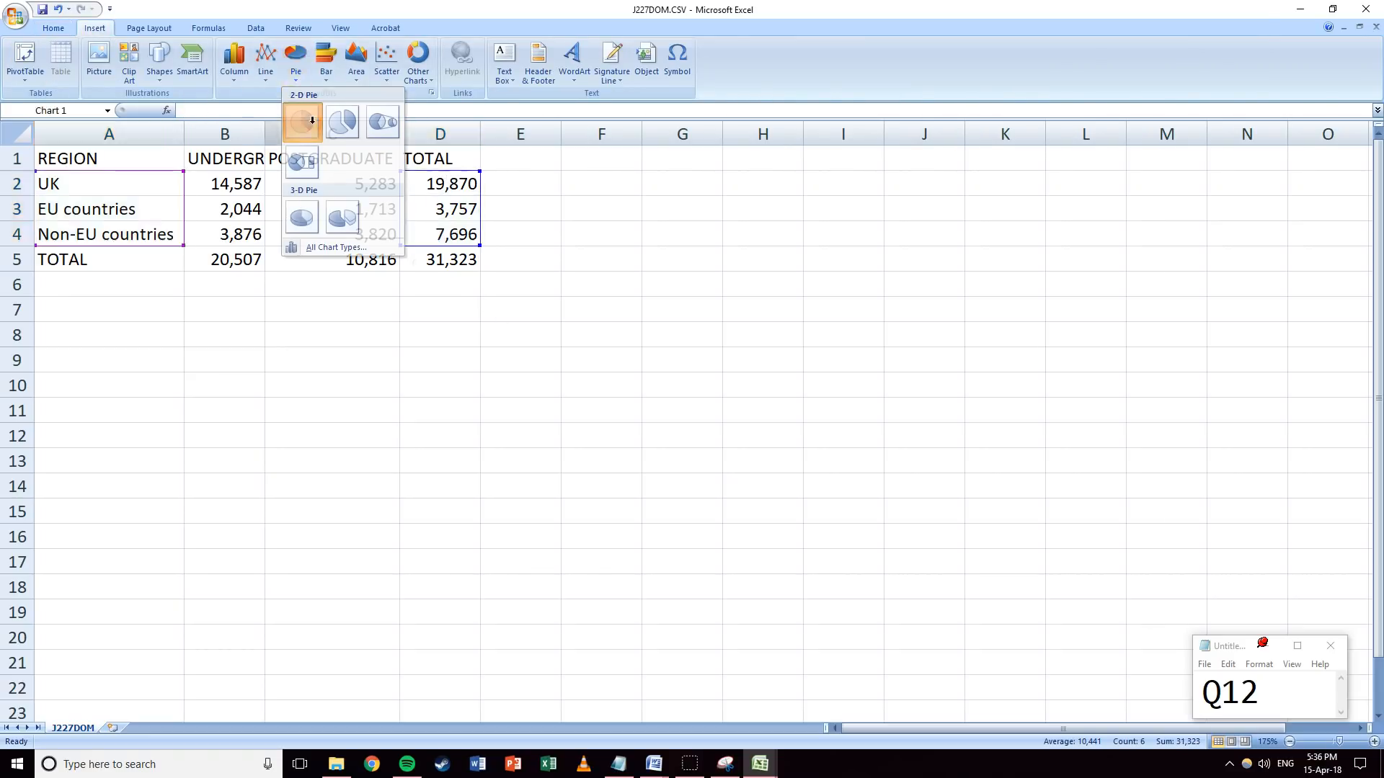
pyautogui.click(300, 157)
pyautogui.moveTo(883, 329); pyautogui.dragTo(966, 301)
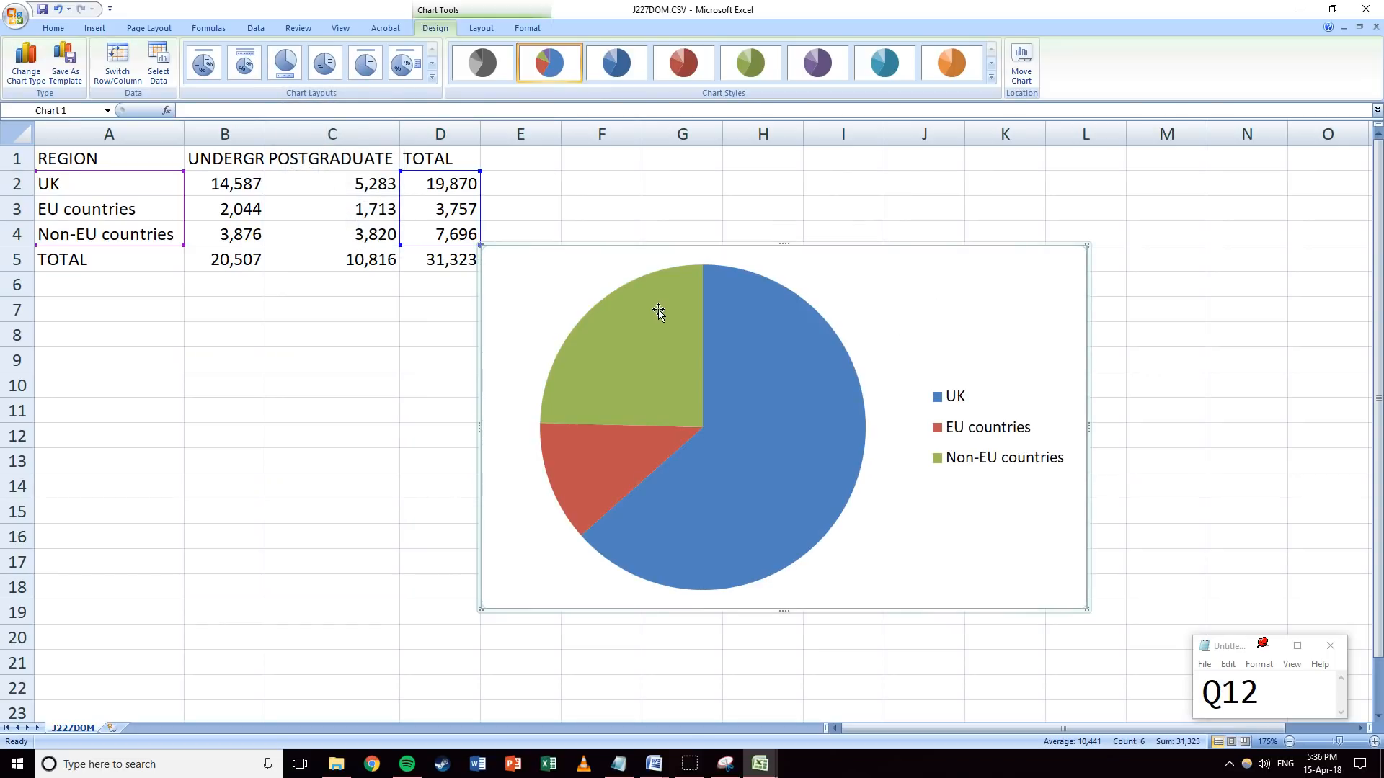
pyautogui.moveTo(655, 317)
pyautogui.click(492, 29)
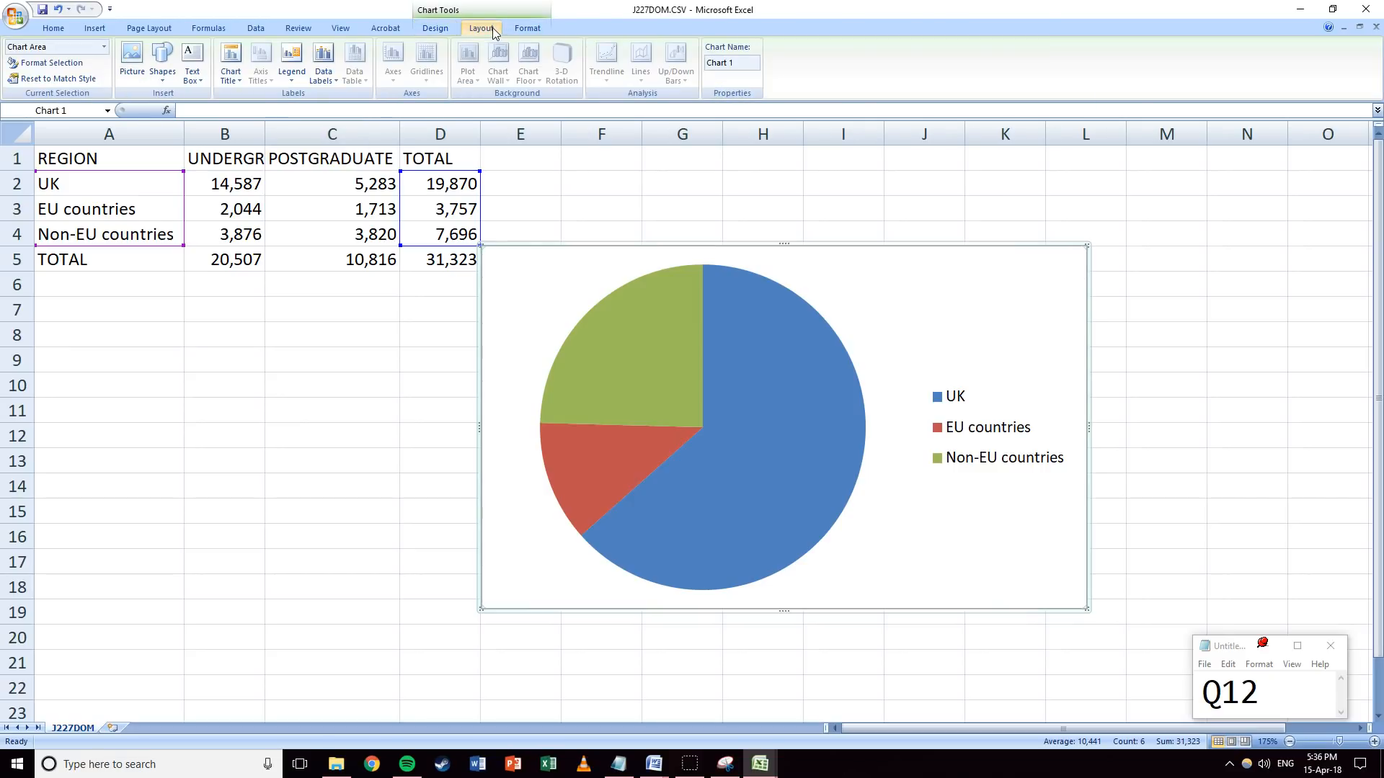
# Add the title 'Students by Domicile' above the pie chart.
pyautogui.click(231, 65)
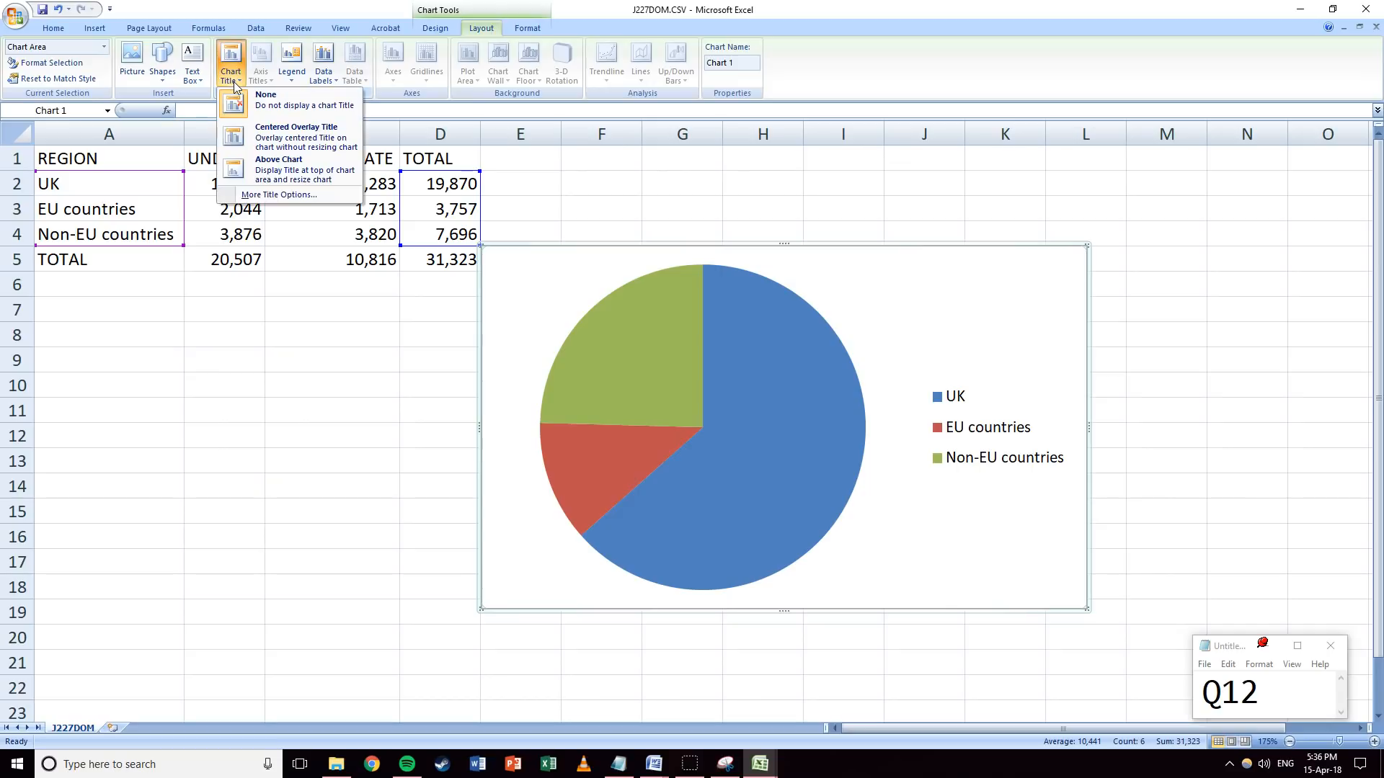
pyautogui.click(236, 170)
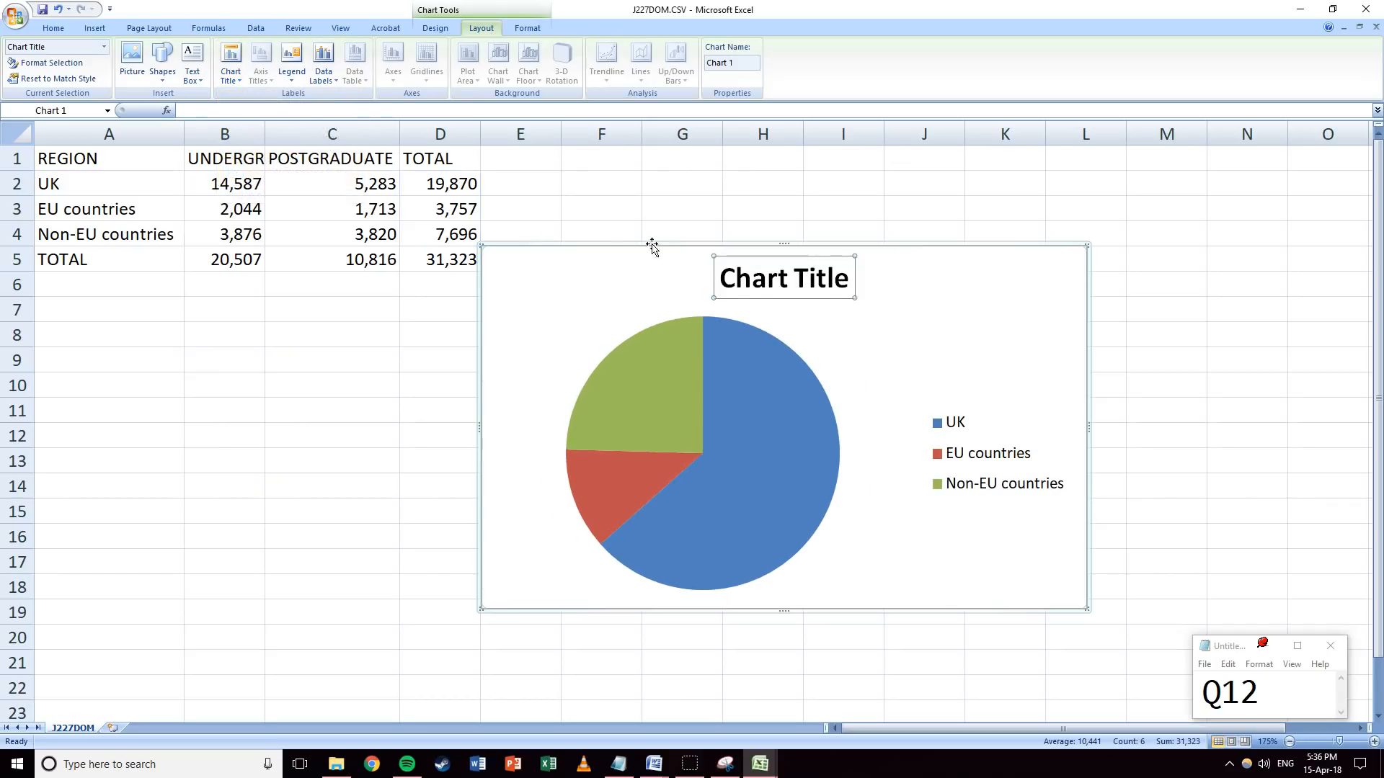
pyautogui.tripleClick(766, 287)
pyautogui.write('Stud')
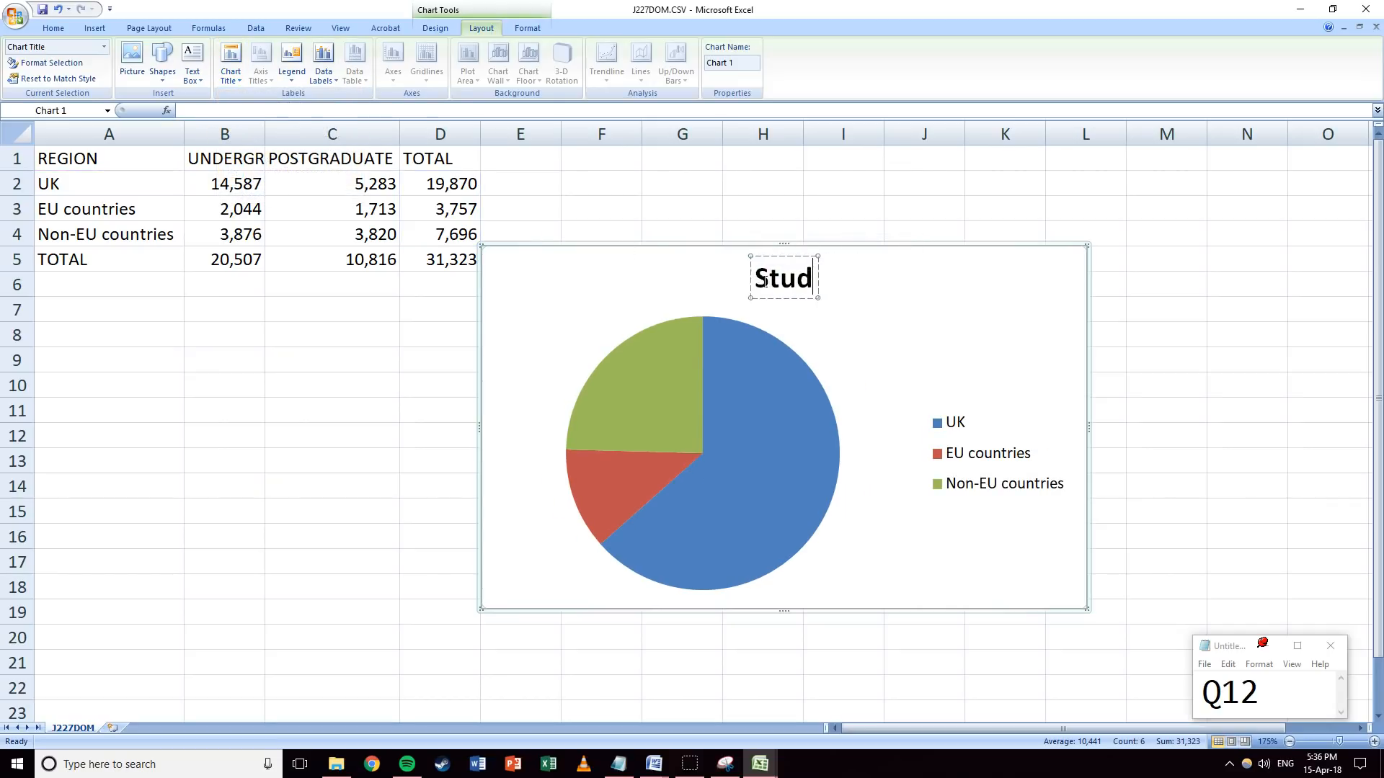
pyautogui.write('ents by Domicile')
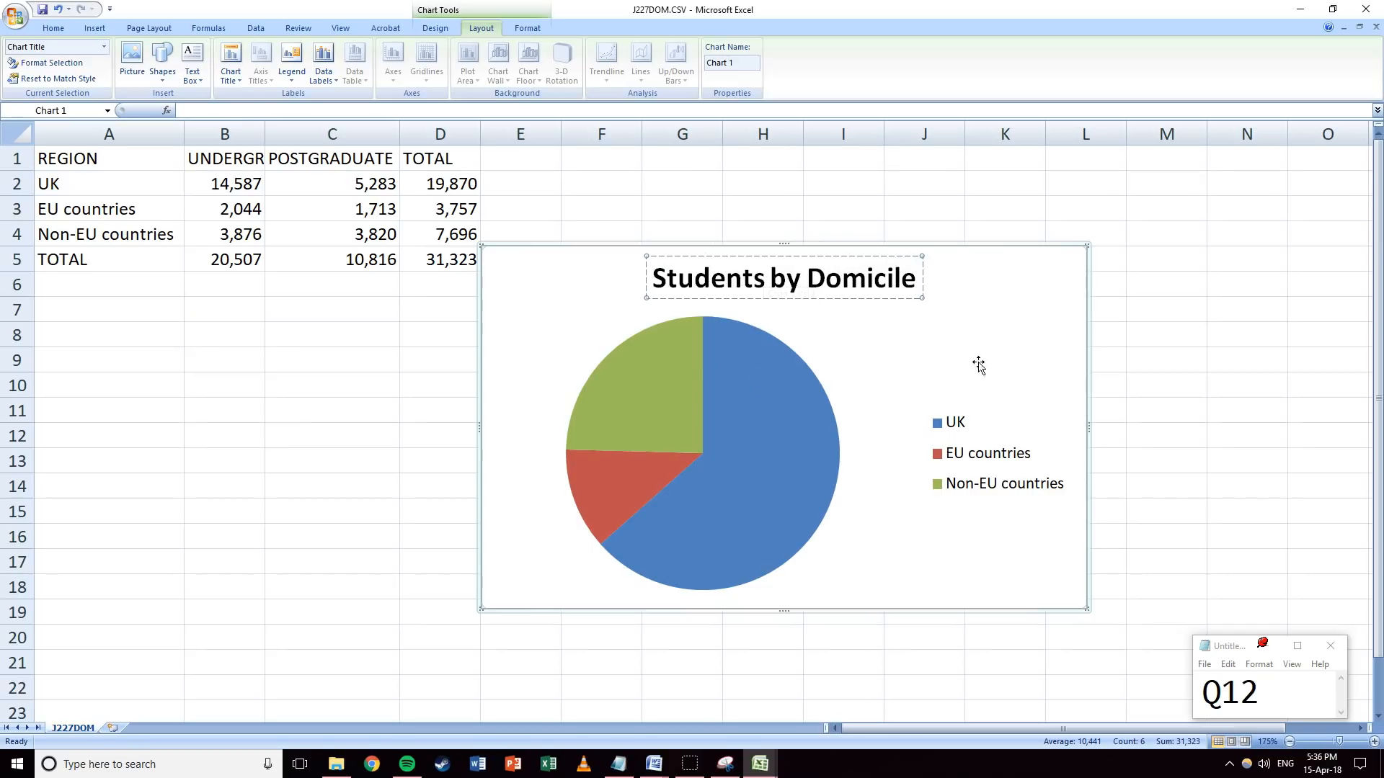
pyautogui.click(974, 447)
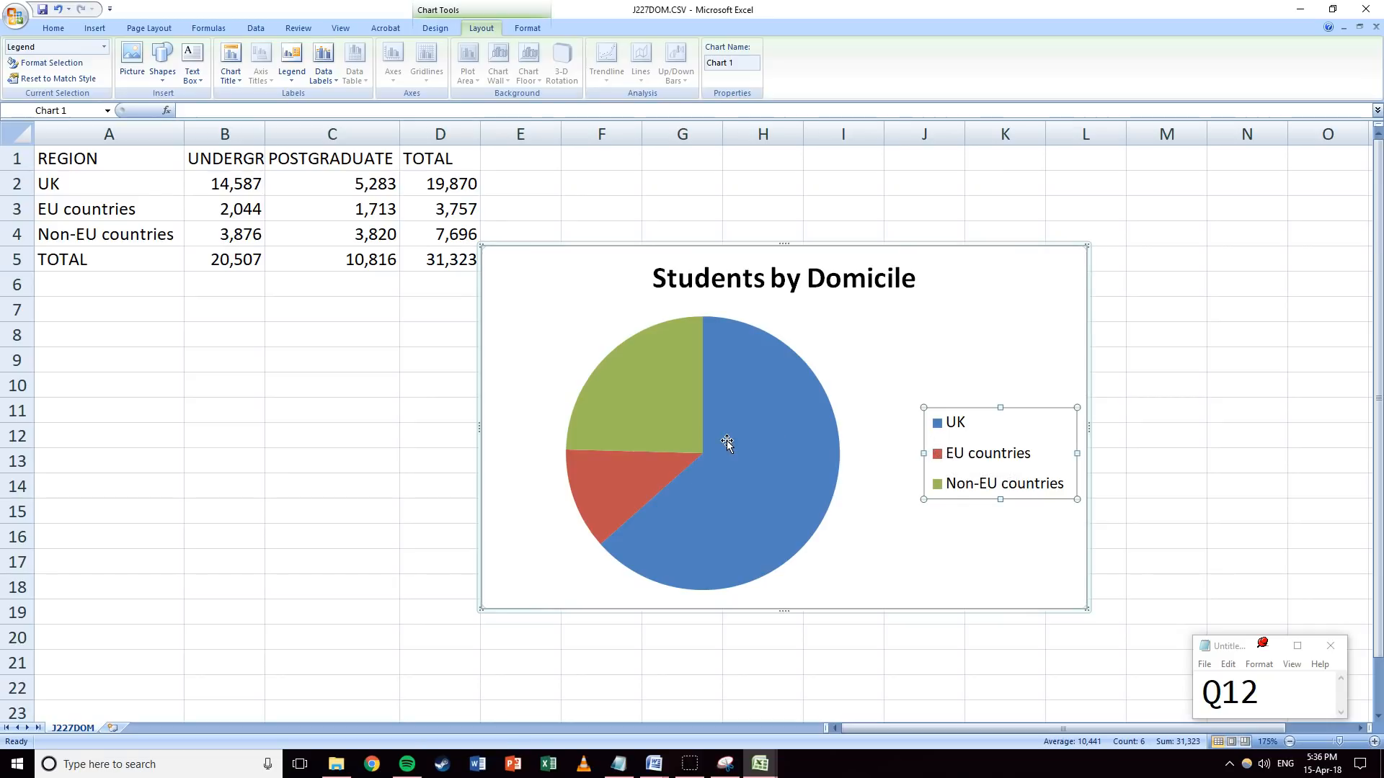
# Add data labels to the pie and switch them from values to percentages (63%, 12%, 25%).
pyautogui.click(750, 456)
pyautogui.rightClick(758, 444)
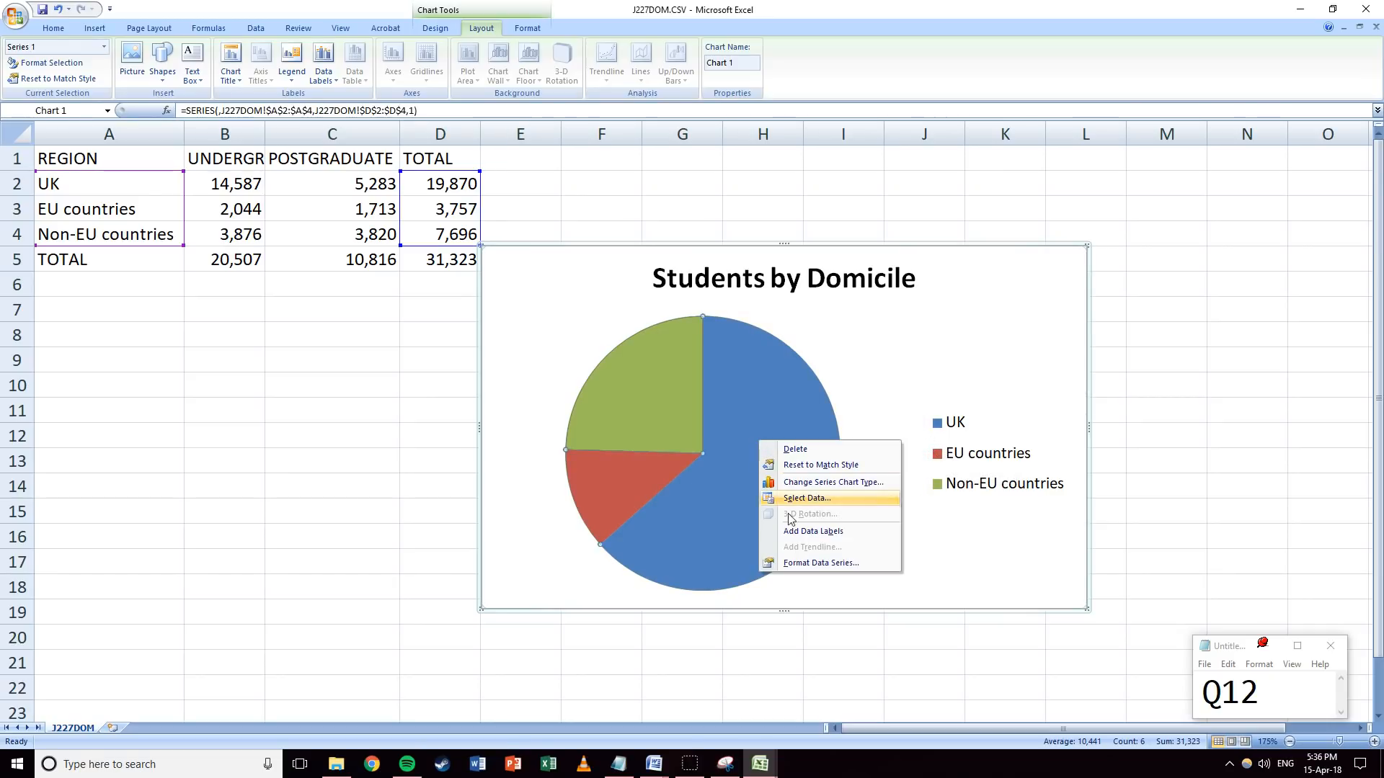
pyautogui.click(798, 533)
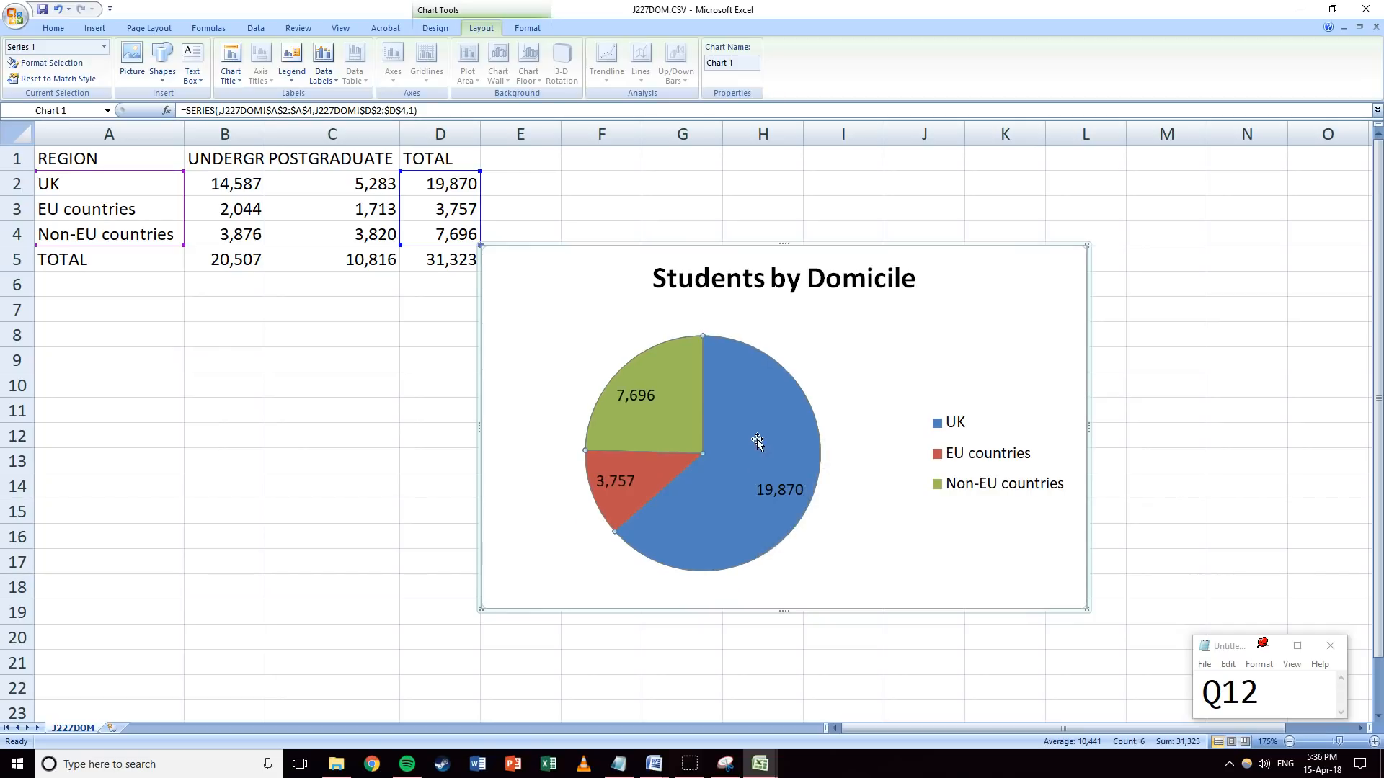
pyautogui.rightClick(746, 459)
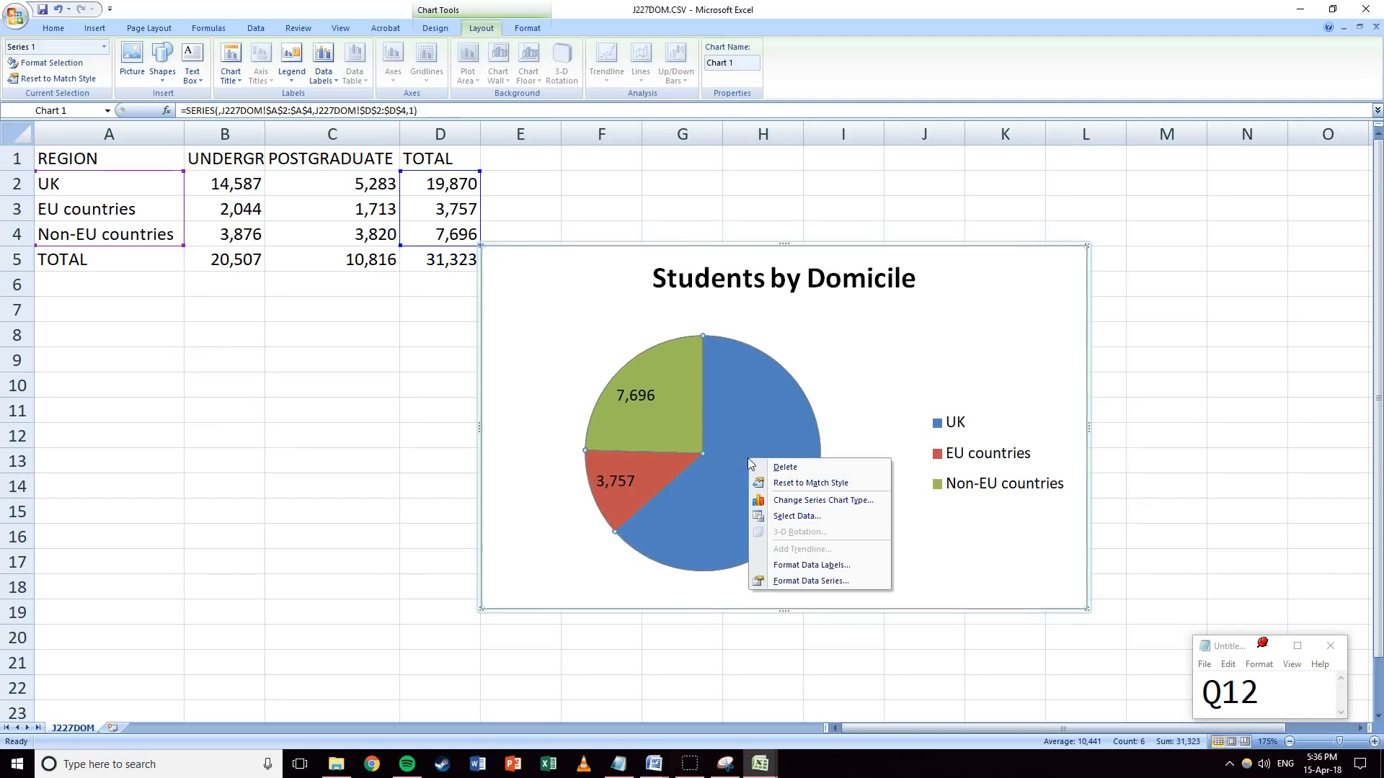
pyautogui.click(792, 567)
pyautogui.click(641, 273)
pyautogui.click(641, 287)
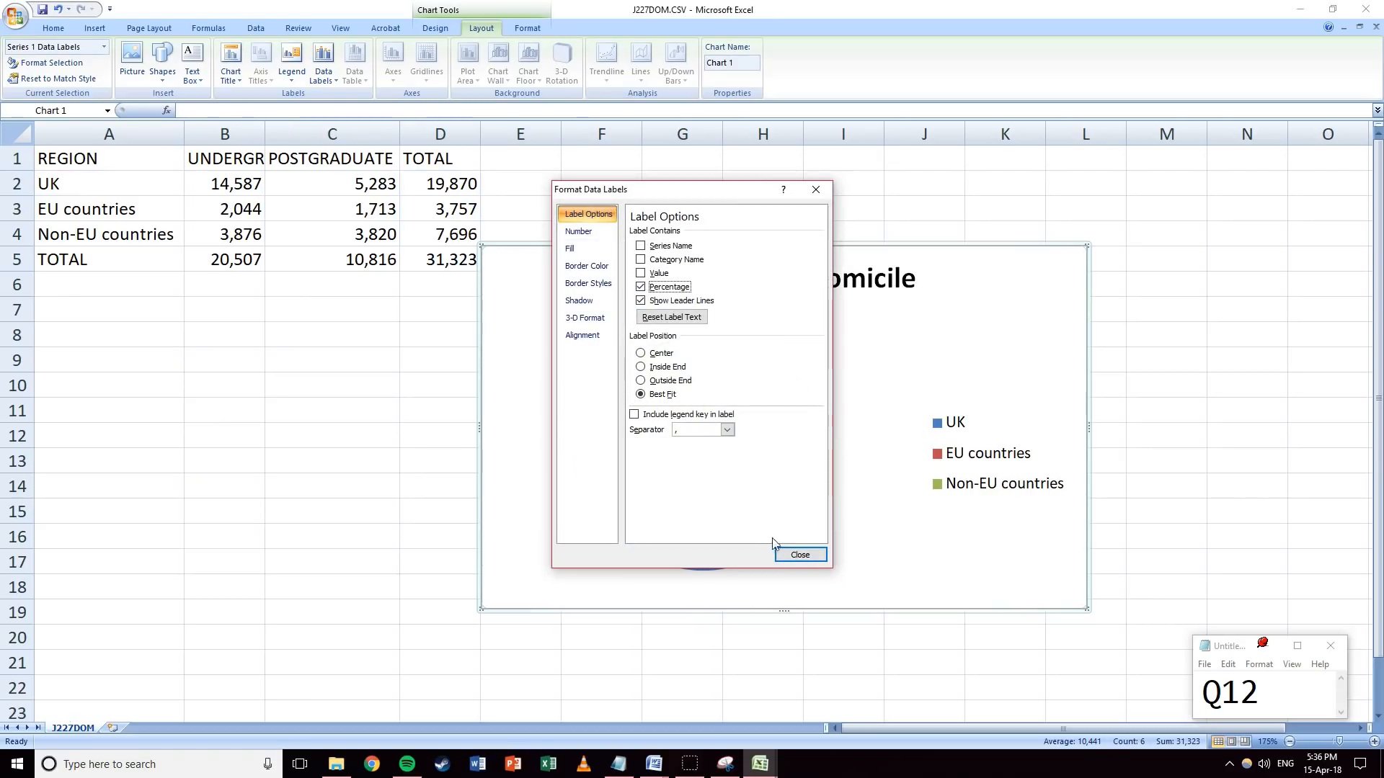
pyautogui.click(798, 555)
pyautogui.click(723, 391)
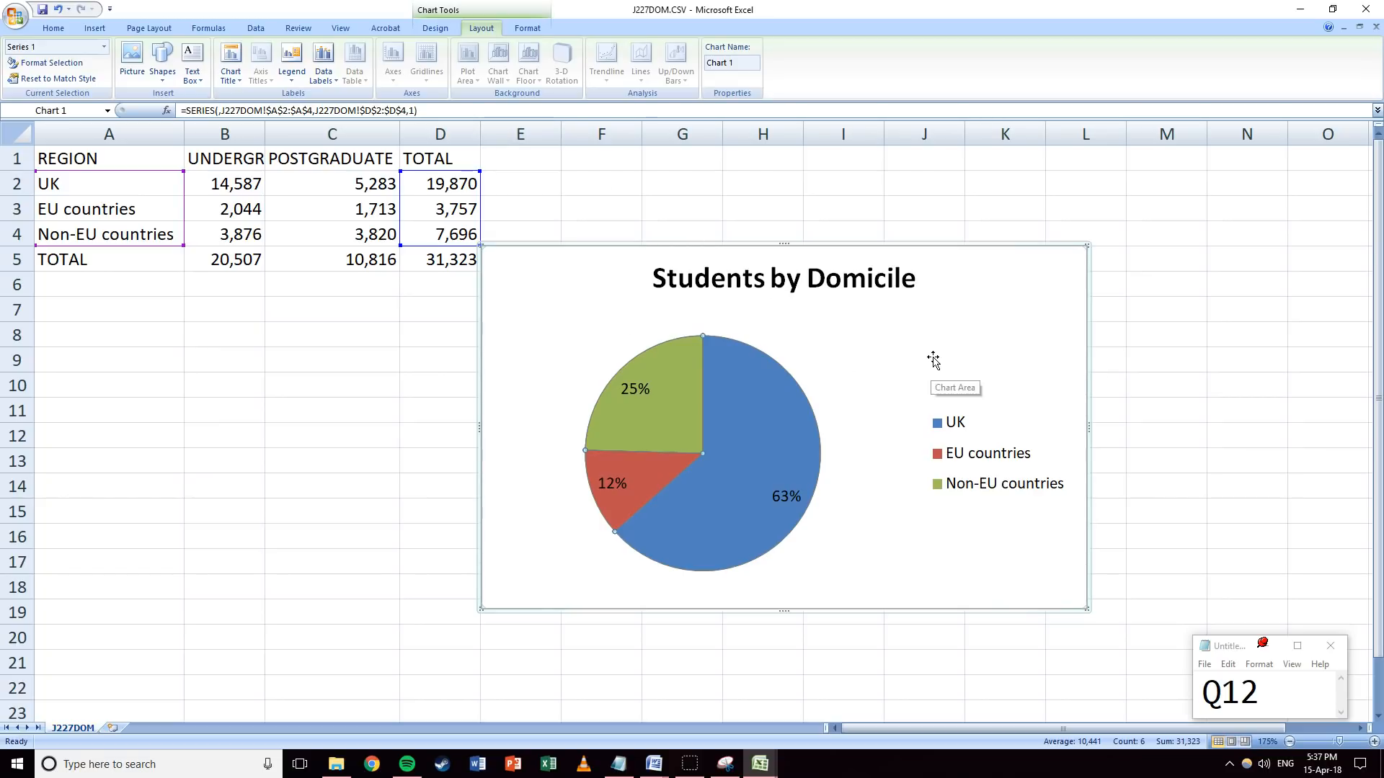
# Select the pie chart and update the question note to Q15.
pyautogui.click(1062, 374)
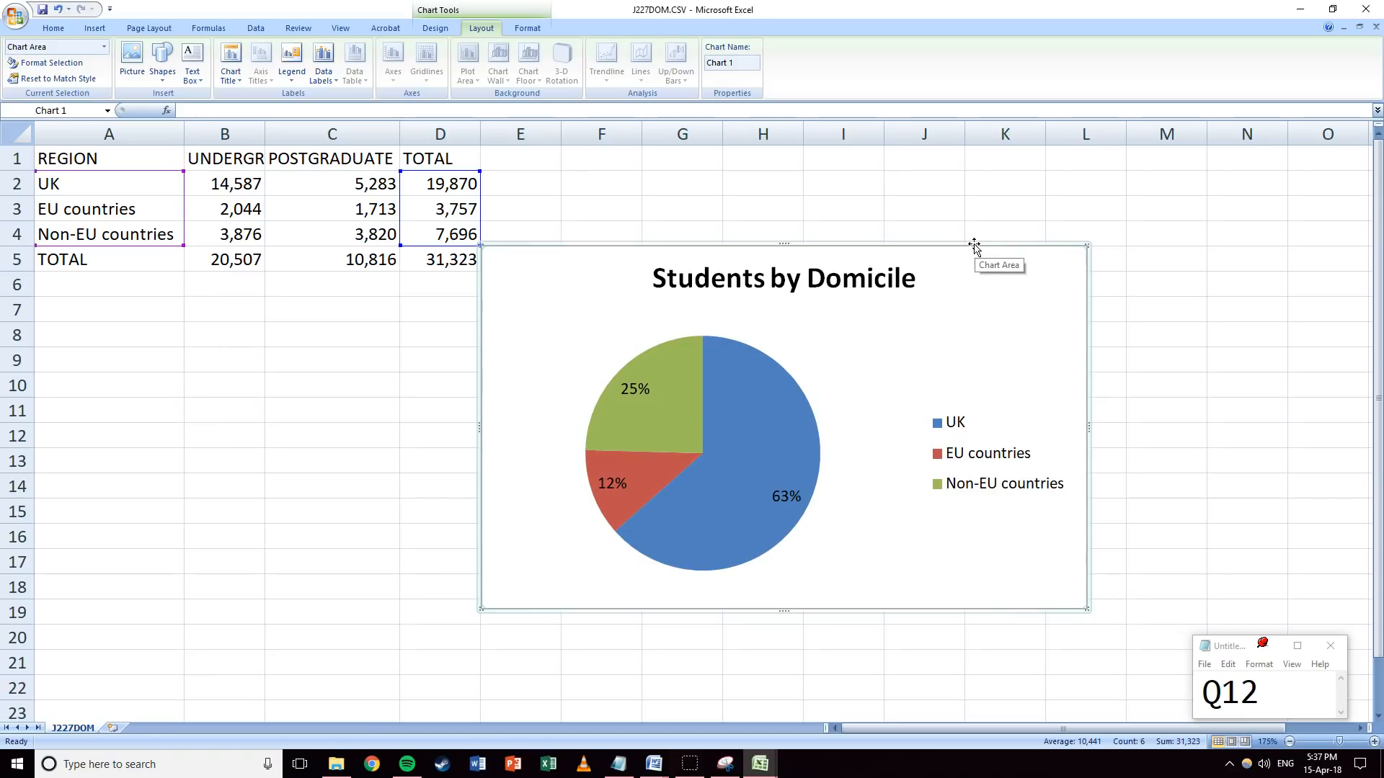
pyautogui.moveTo(1239, 694)
pyautogui.mouseDown()
pyautogui.moveTo(1268, 693)
pyautogui.moveTo(1240, 693)
pyautogui.mouseUp()
pyautogui.write('3')
pyautogui.write('4')
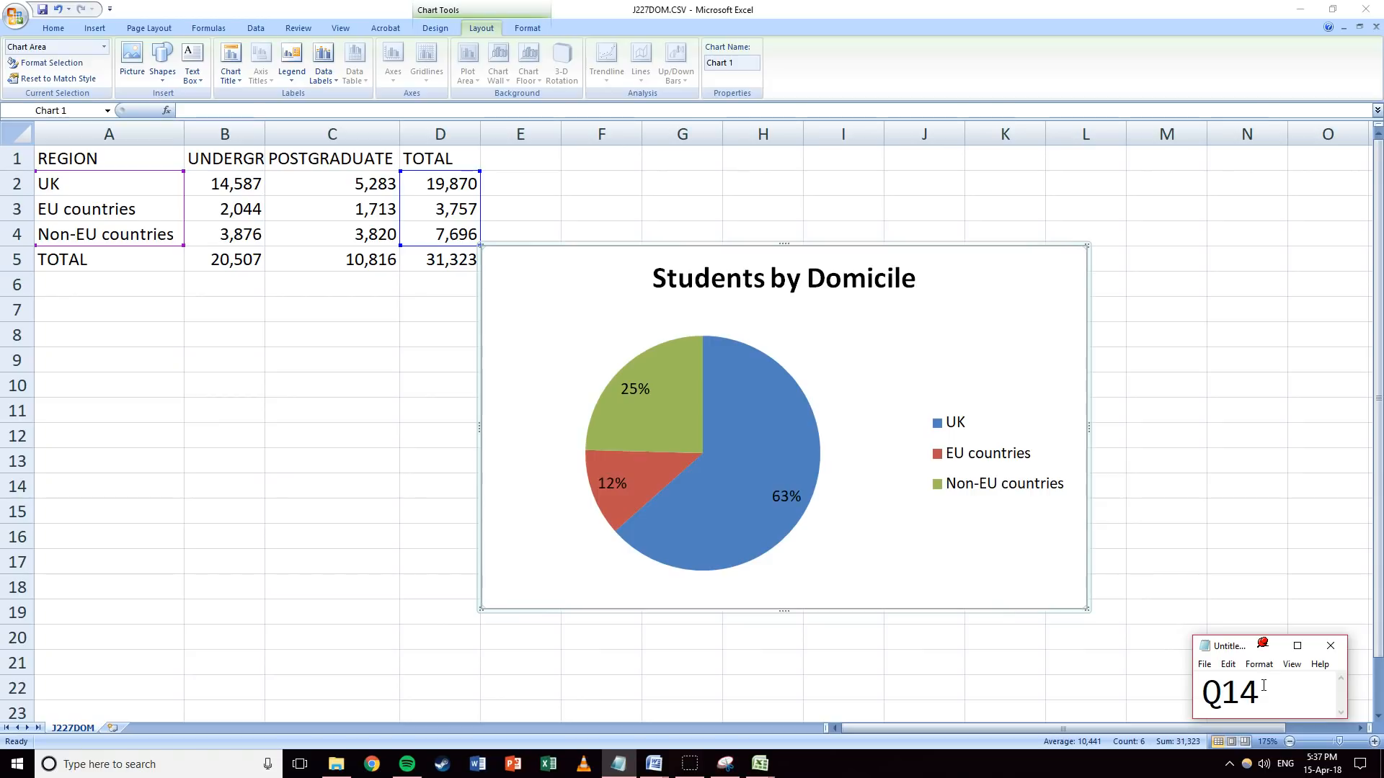
pyautogui.moveTo(1258, 692); pyautogui.dragTo(1241, 693)
pyautogui.write('5')
# Copy the pie chart, minimise Excel and bring the UGGUIDE.docx window forward.
pyautogui.click(950, 248)
pyautogui.rightClick(953, 245)
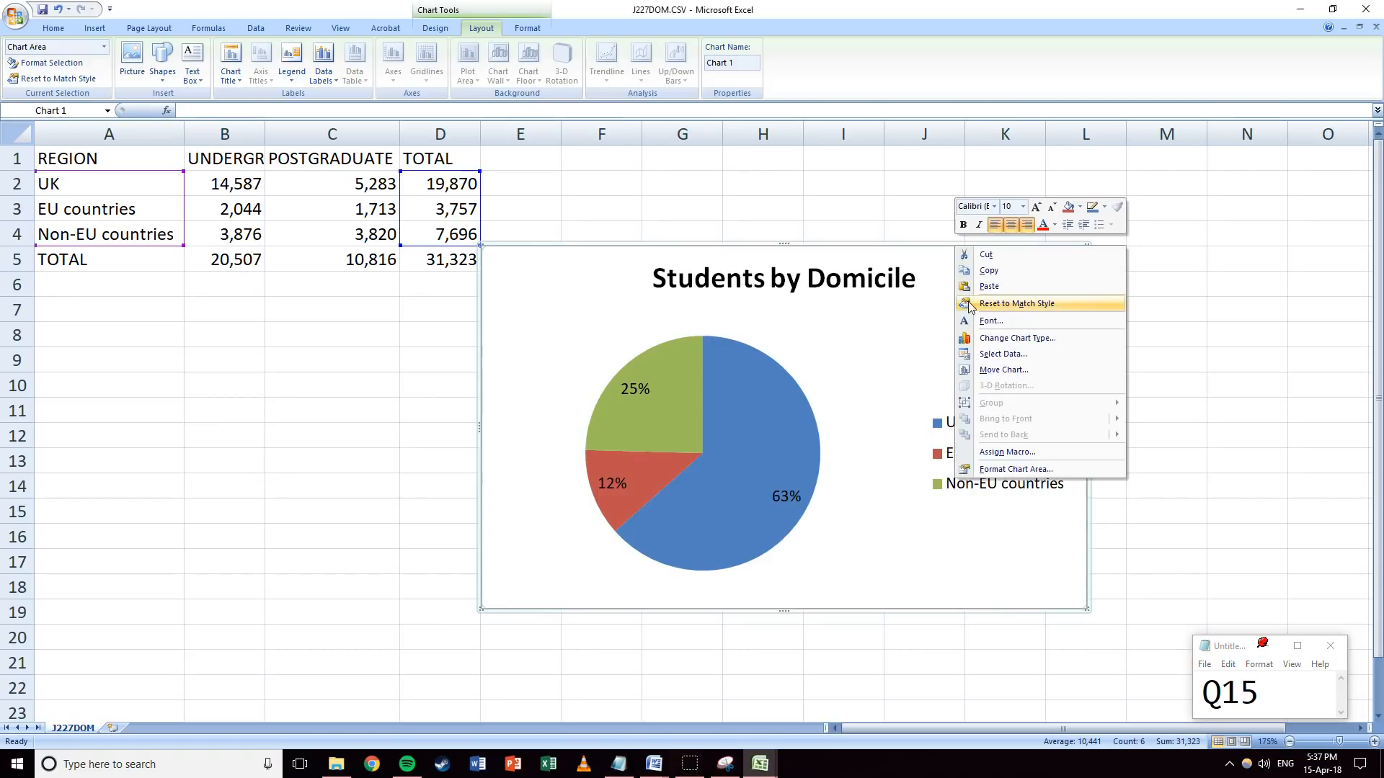
pyautogui.click(983, 273)
pyautogui.click(1301, 11)
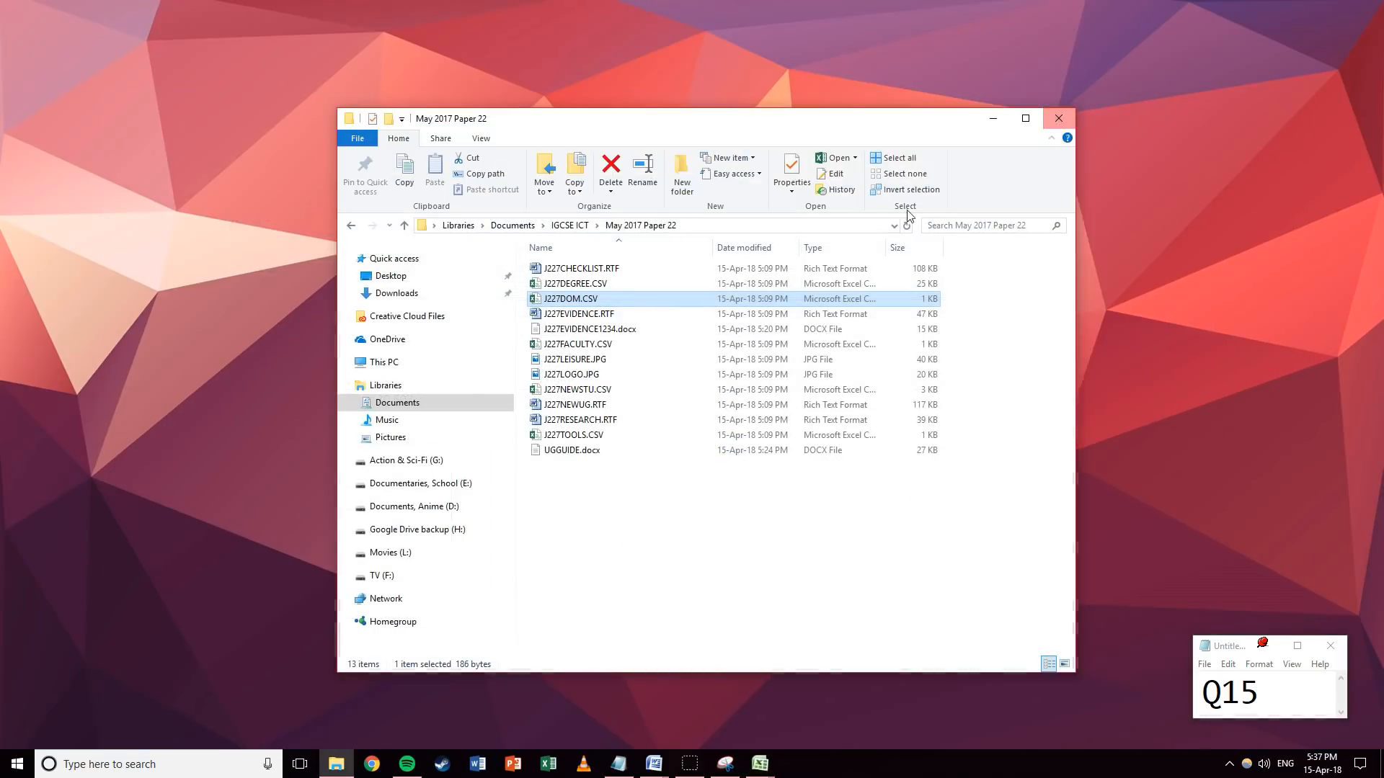
pyautogui.moveTo(653, 767)
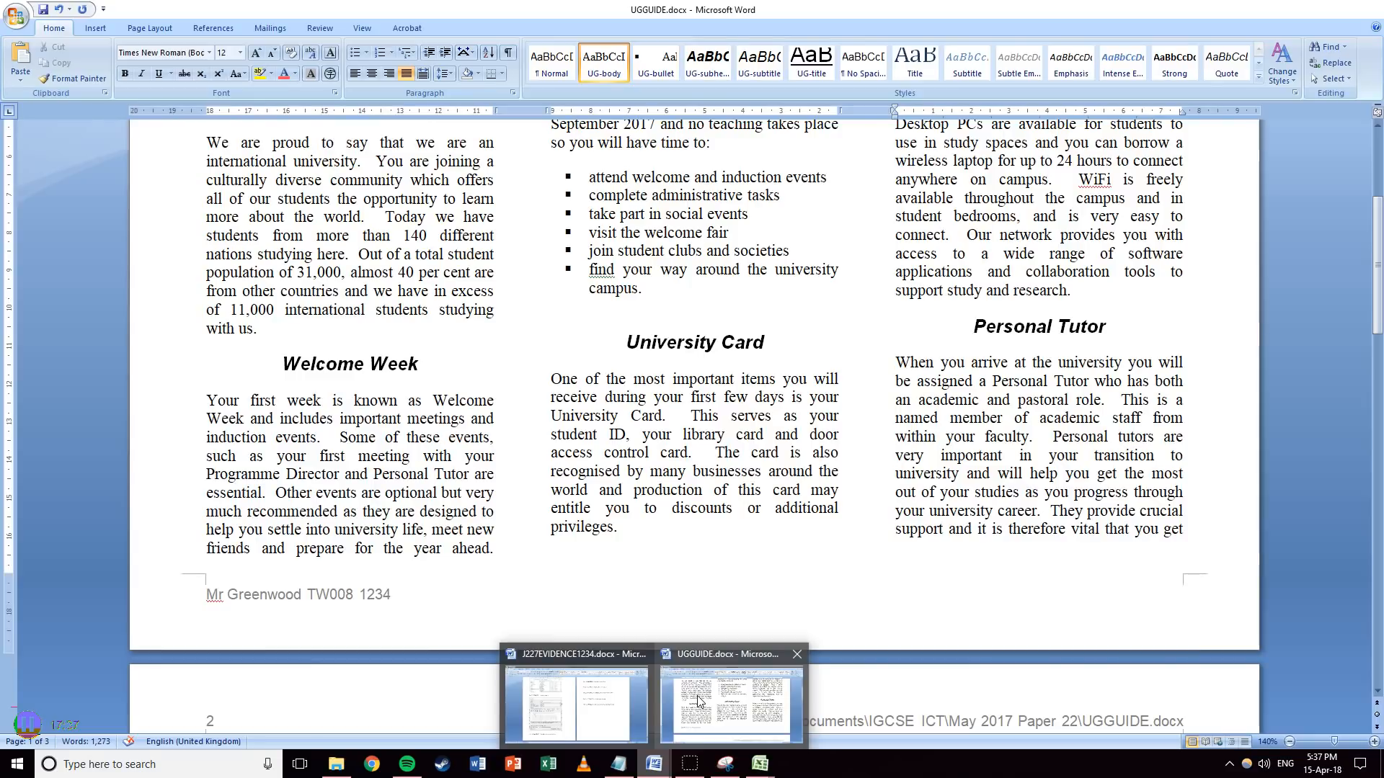
pyautogui.click(697, 695)
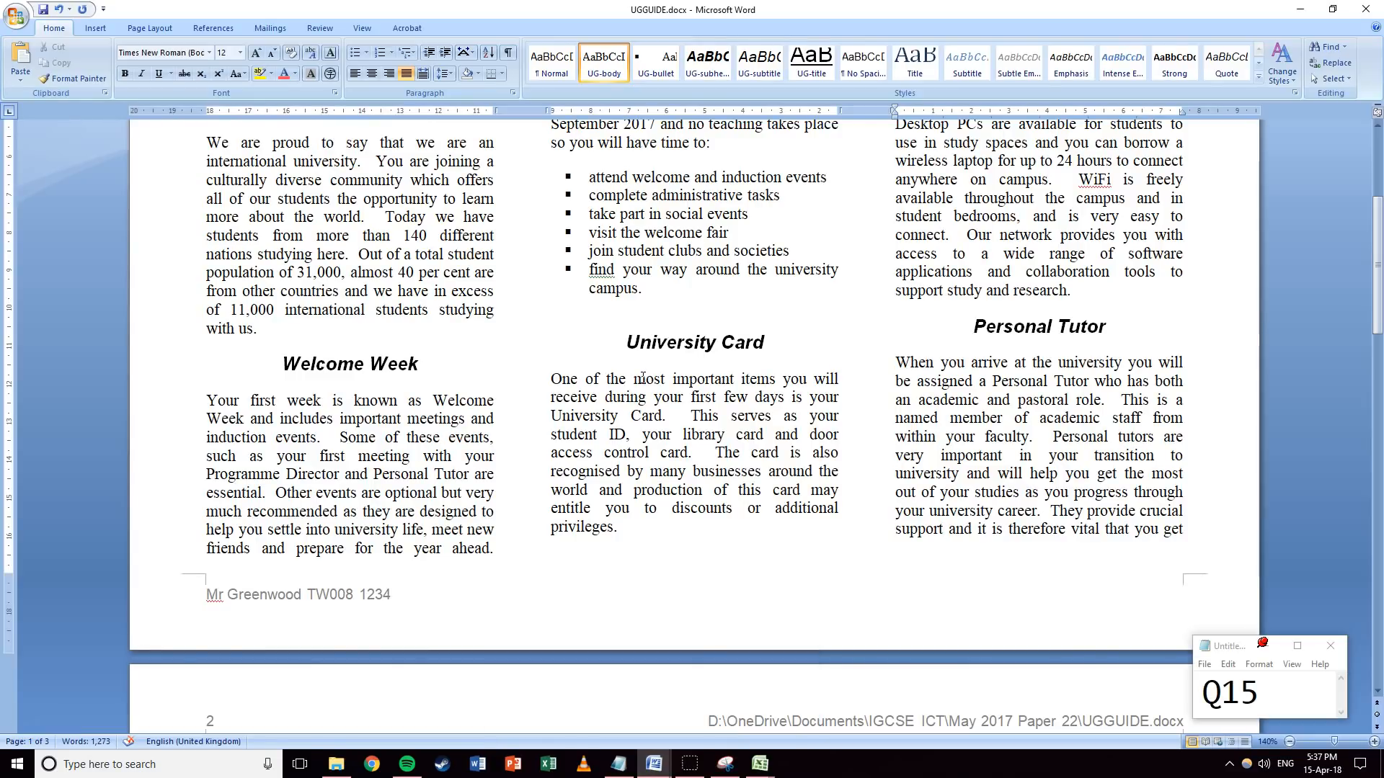
# Paste the pie chart on a new line after "with us." in International Community.
pyautogui.click(308, 325)
pyautogui.press('Return')
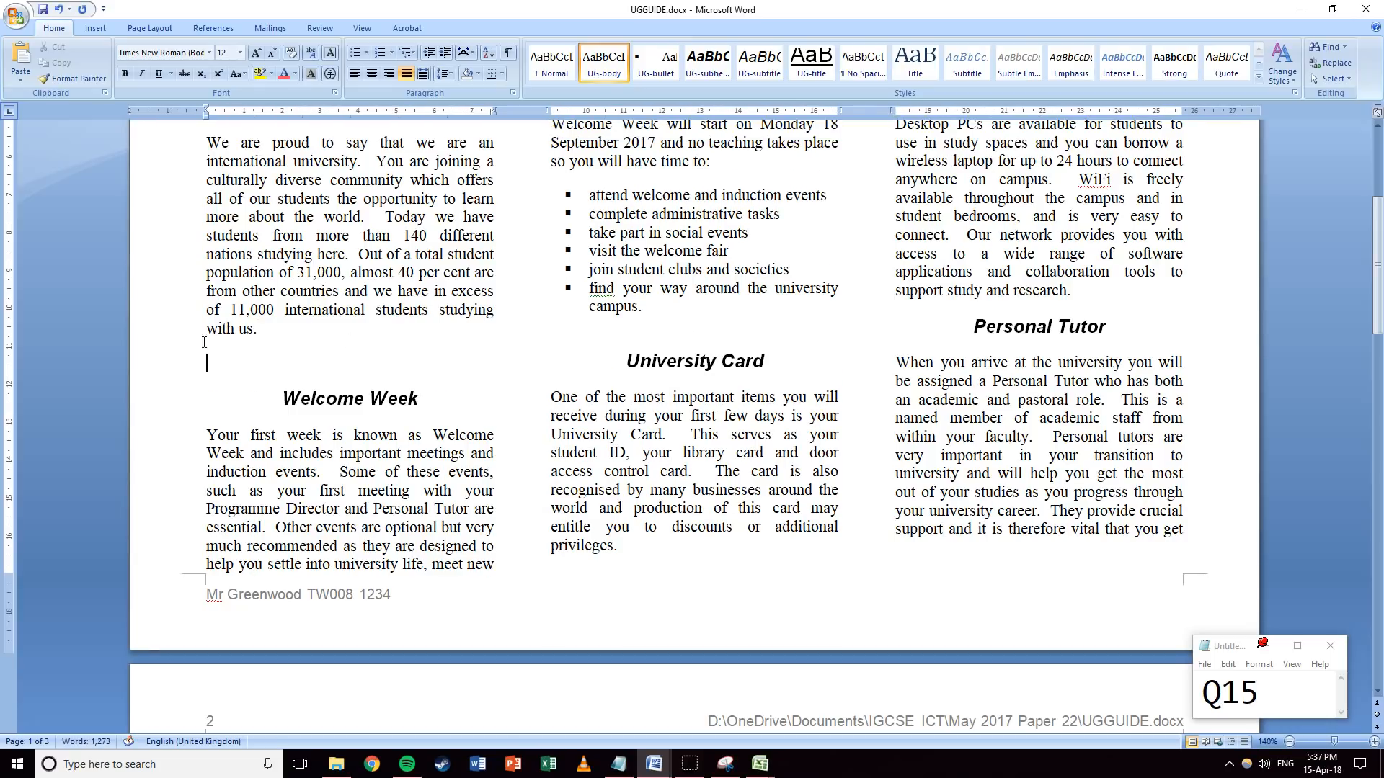
pyautogui.rightClick(214, 358)
pyautogui.click(267, 405)
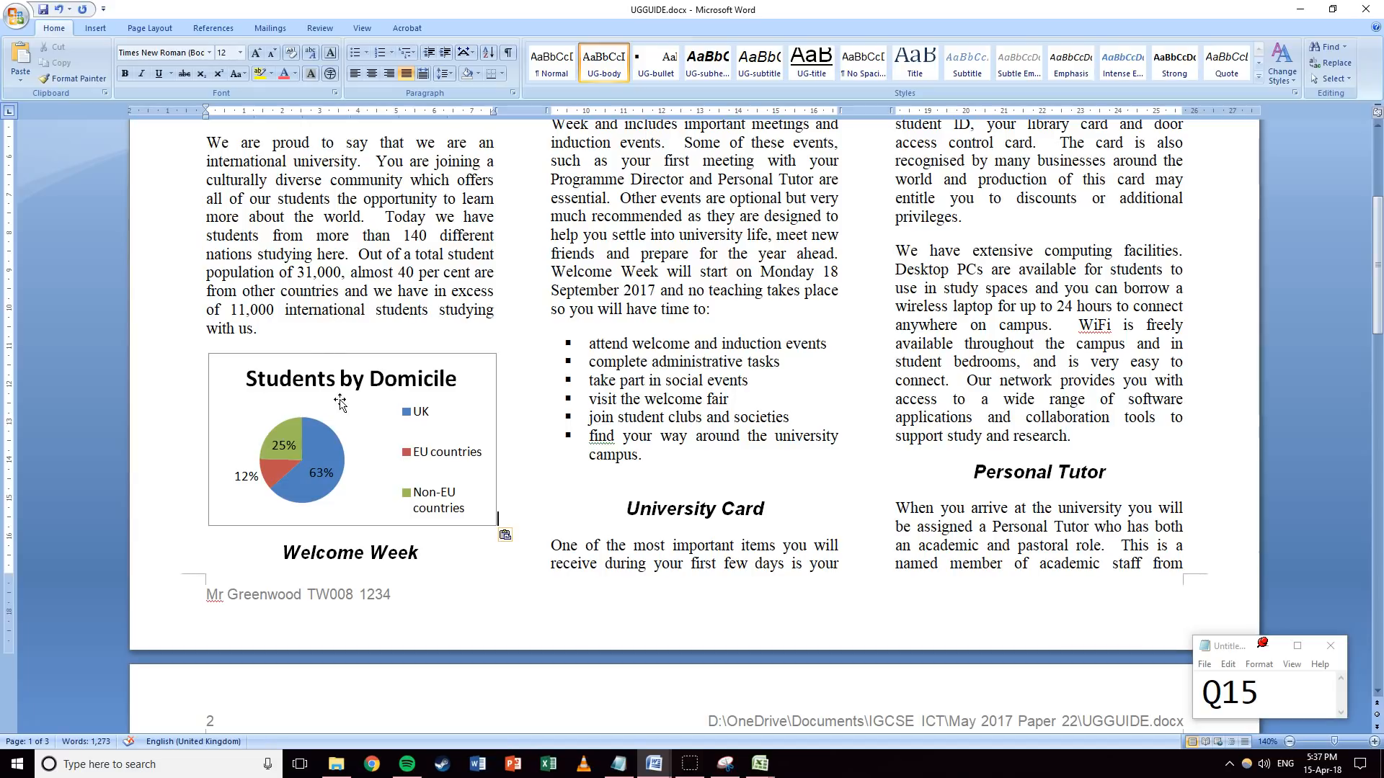
# Make the pasted pie chart taller and check its placement in the column.
pyautogui.click(355, 497)
pyautogui.moveTo(351, 527); pyautogui.dragTo(349, 570)
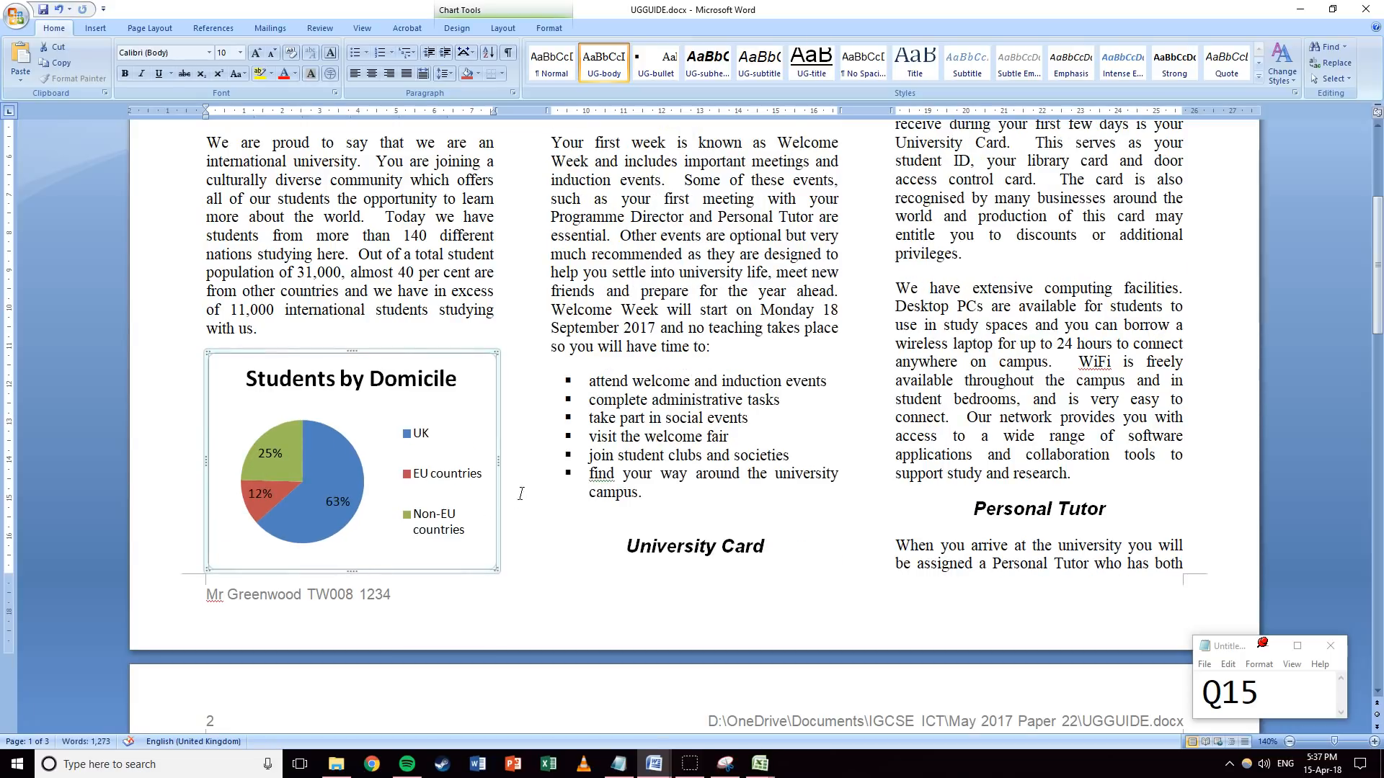
pyautogui.scroll(4, 519, 492)
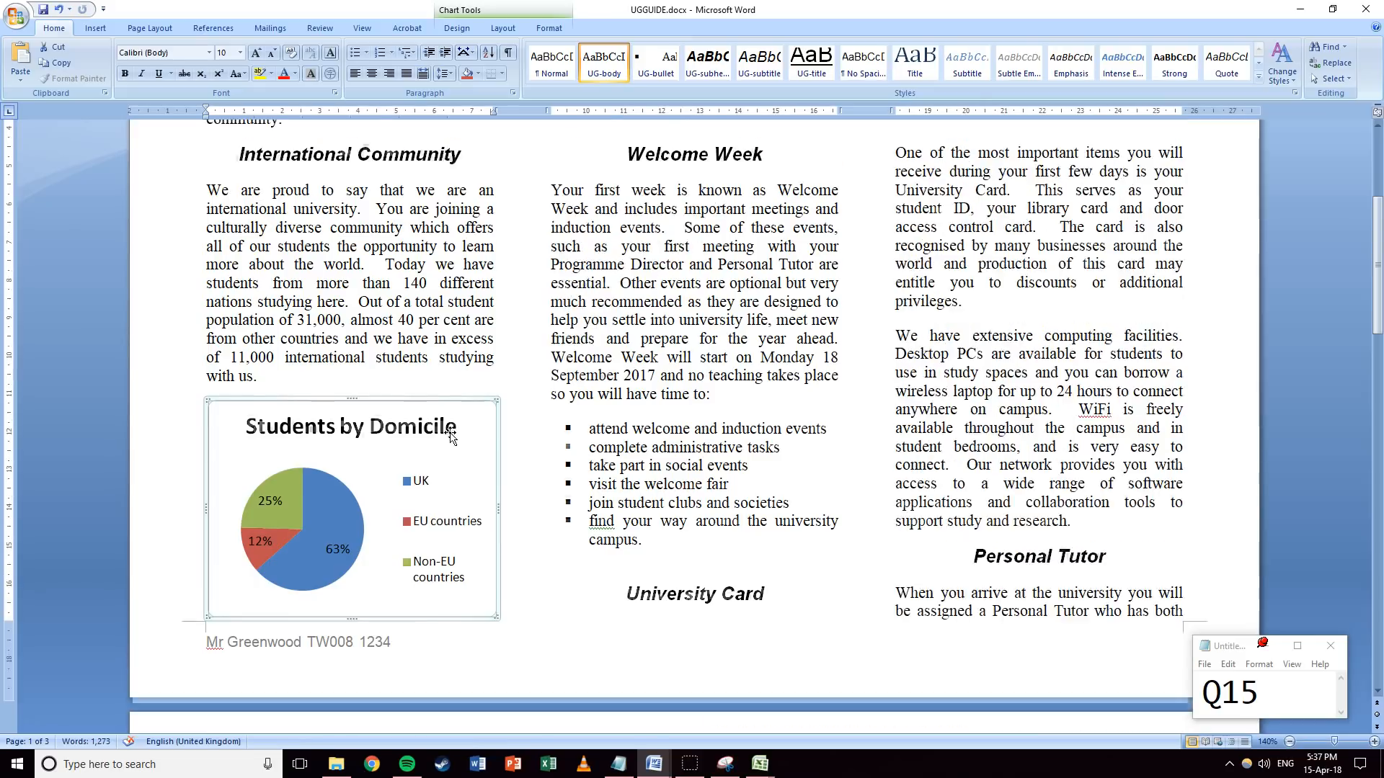
pyautogui.moveTo(631, 290); pyautogui.dragTo(539, 350)
pyautogui.click(539, 350)
pyautogui.scroll(-2, 522, 357)
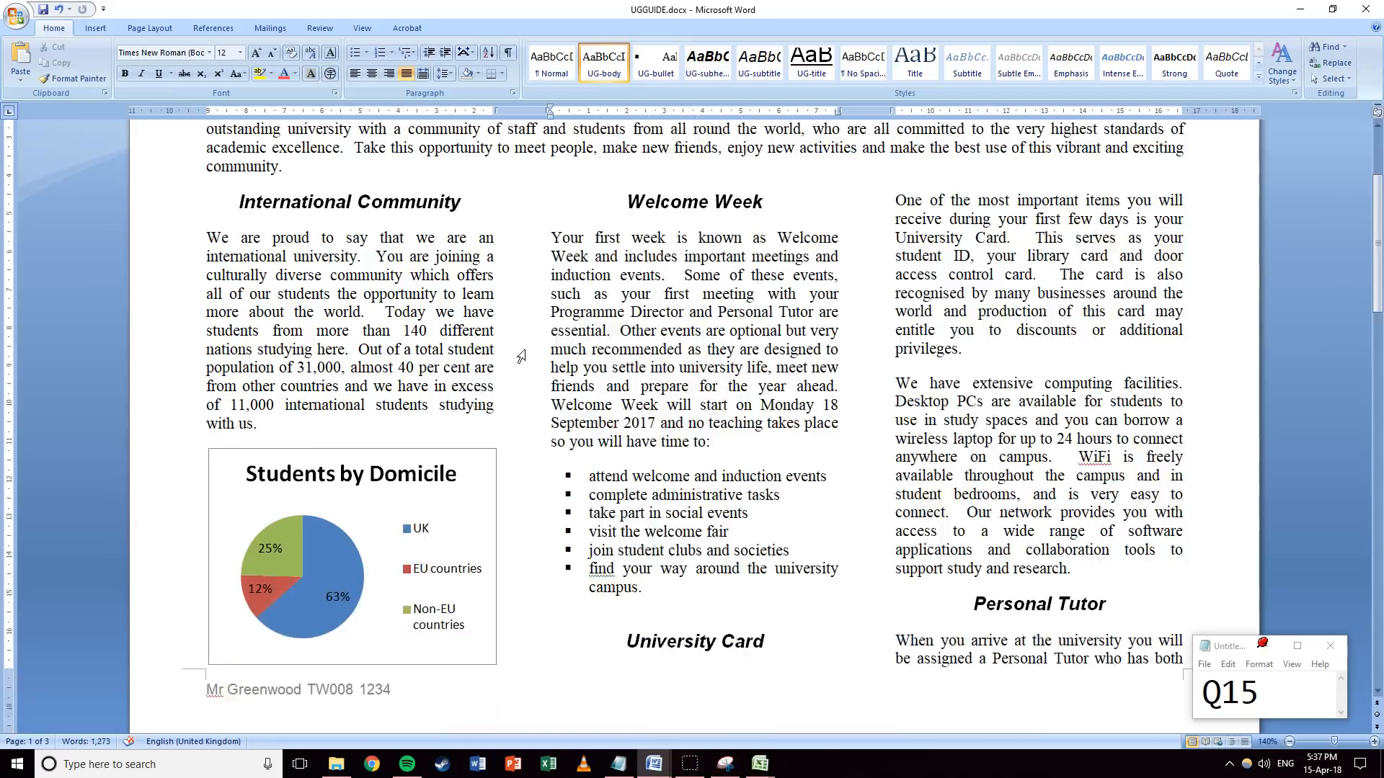
pyautogui.scroll(-1, 569, 375)
pyautogui.scroll(3, 584, 380)
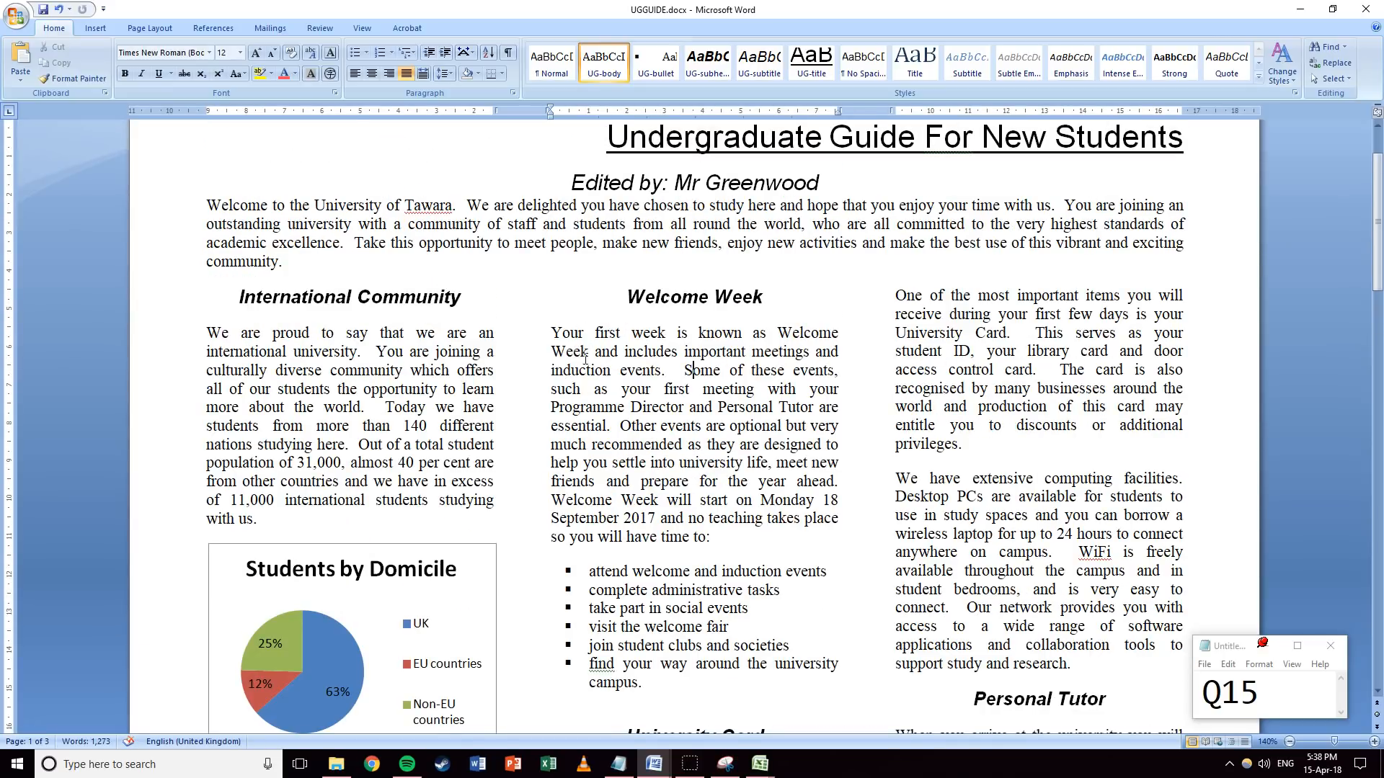
pyautogui.scroll(-3, 558, 389)
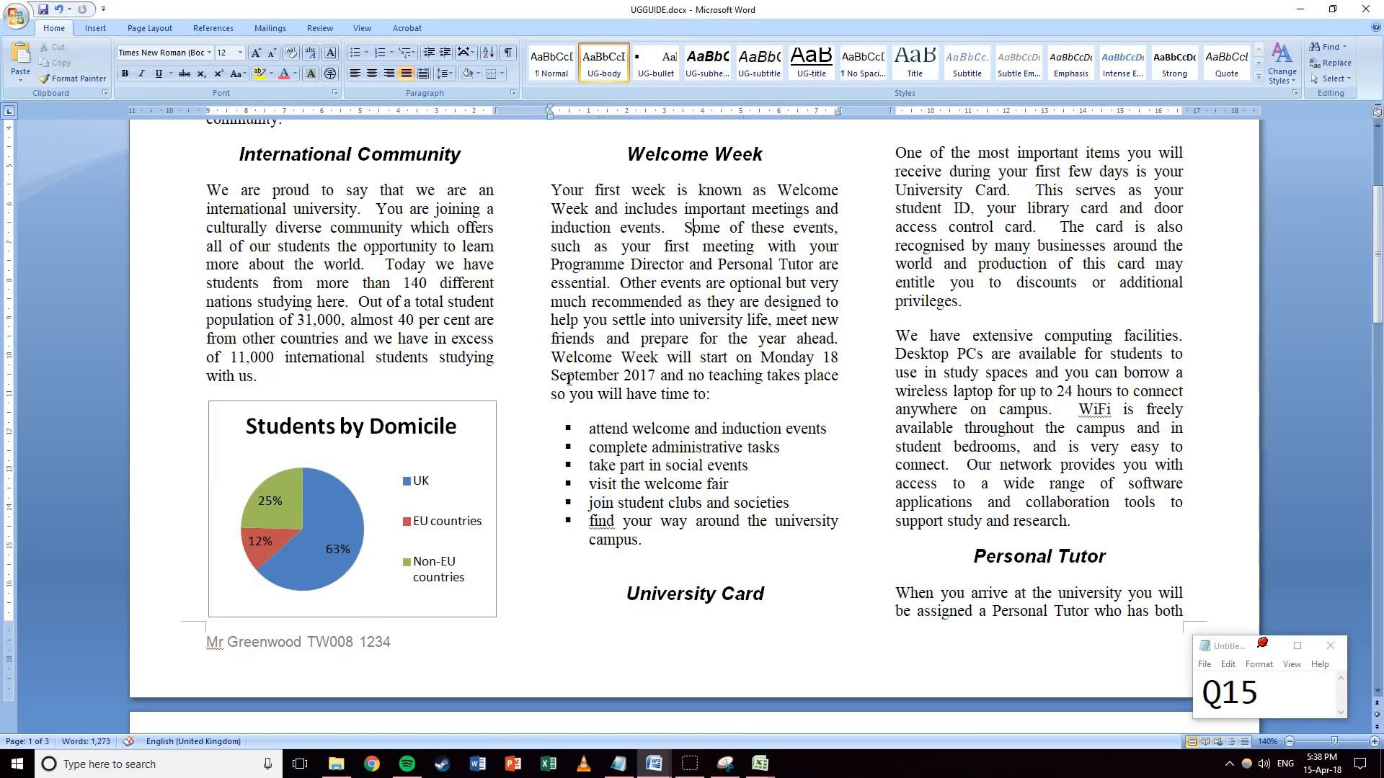
# Update the question note to Q16 and scroll on to the Teaching Methods section.
pyautogui.moveTo(1256, 692); pyautogui.dragTo(1241, 692)
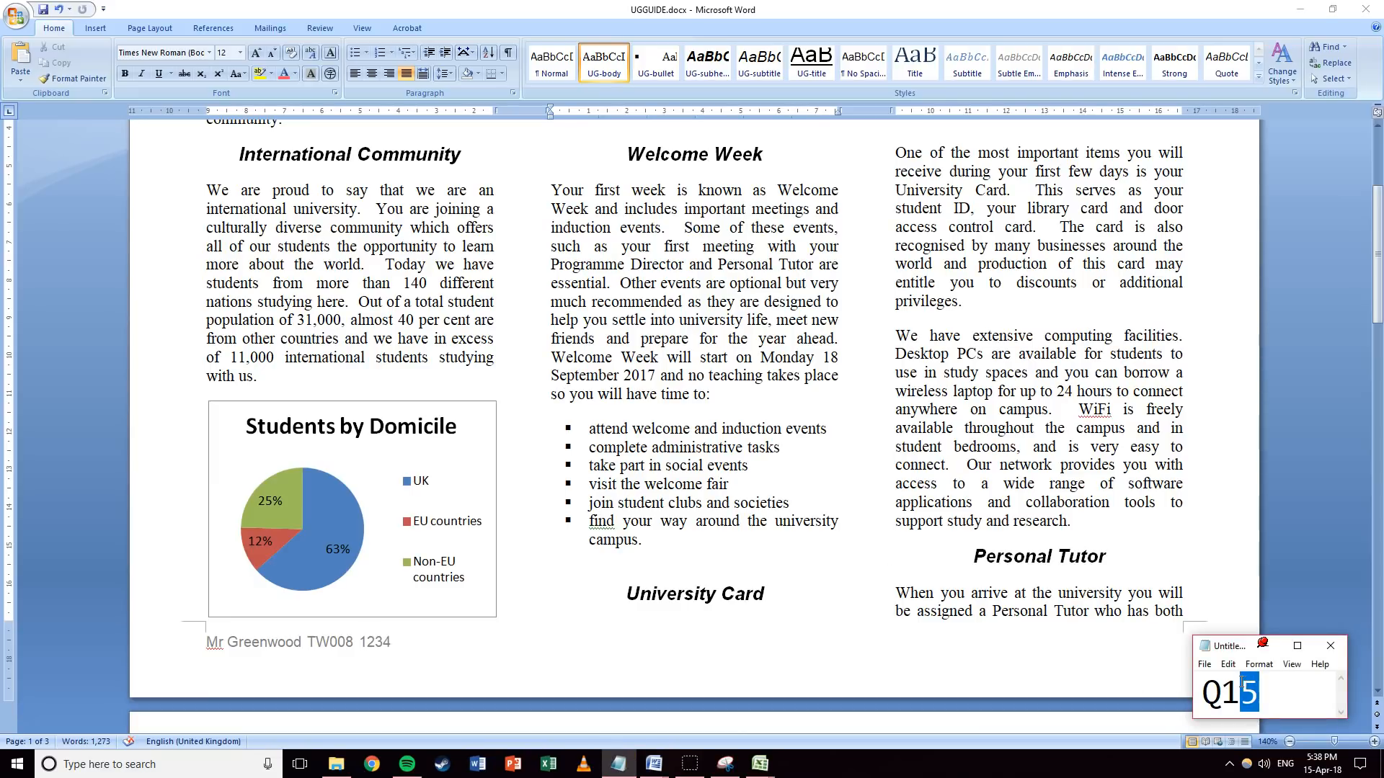
pyautogui.click(601, 384)
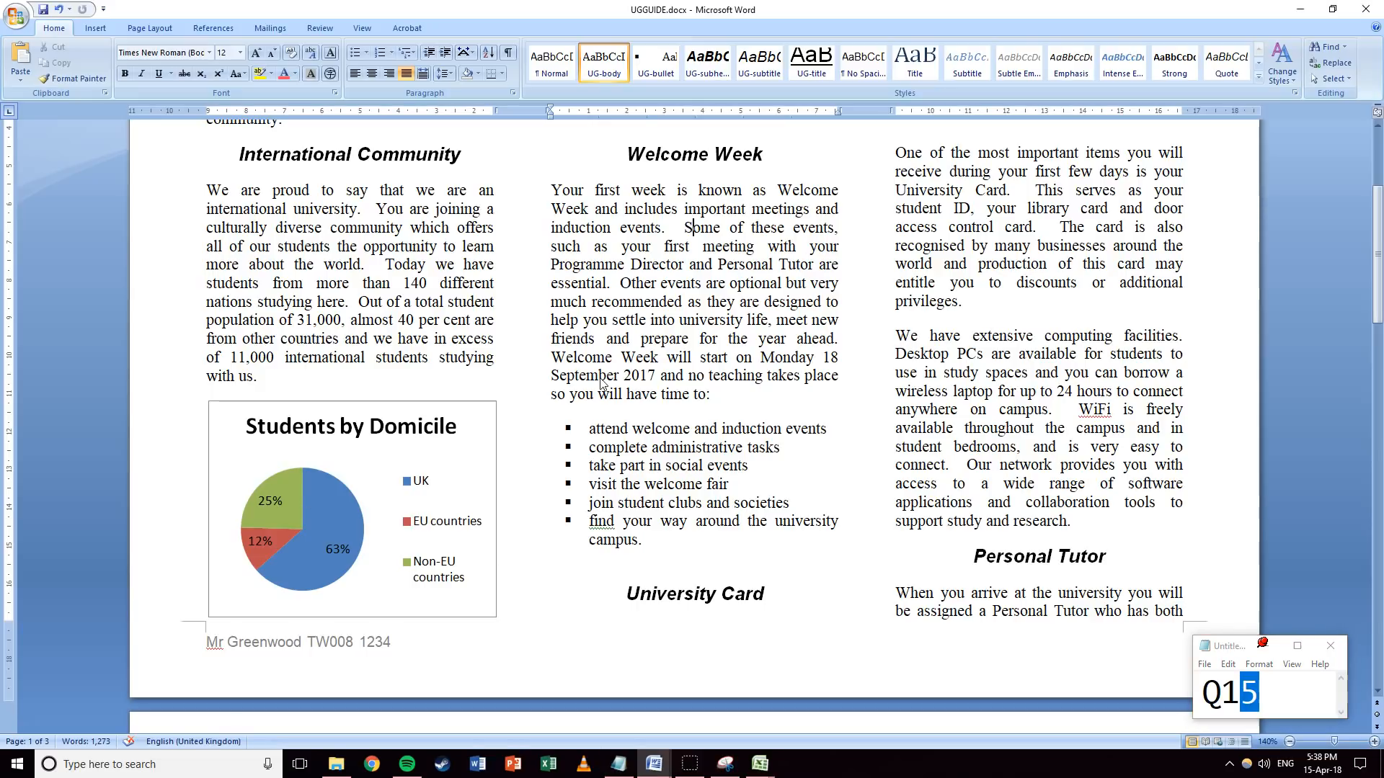
pyautogui.click(1240, 648)
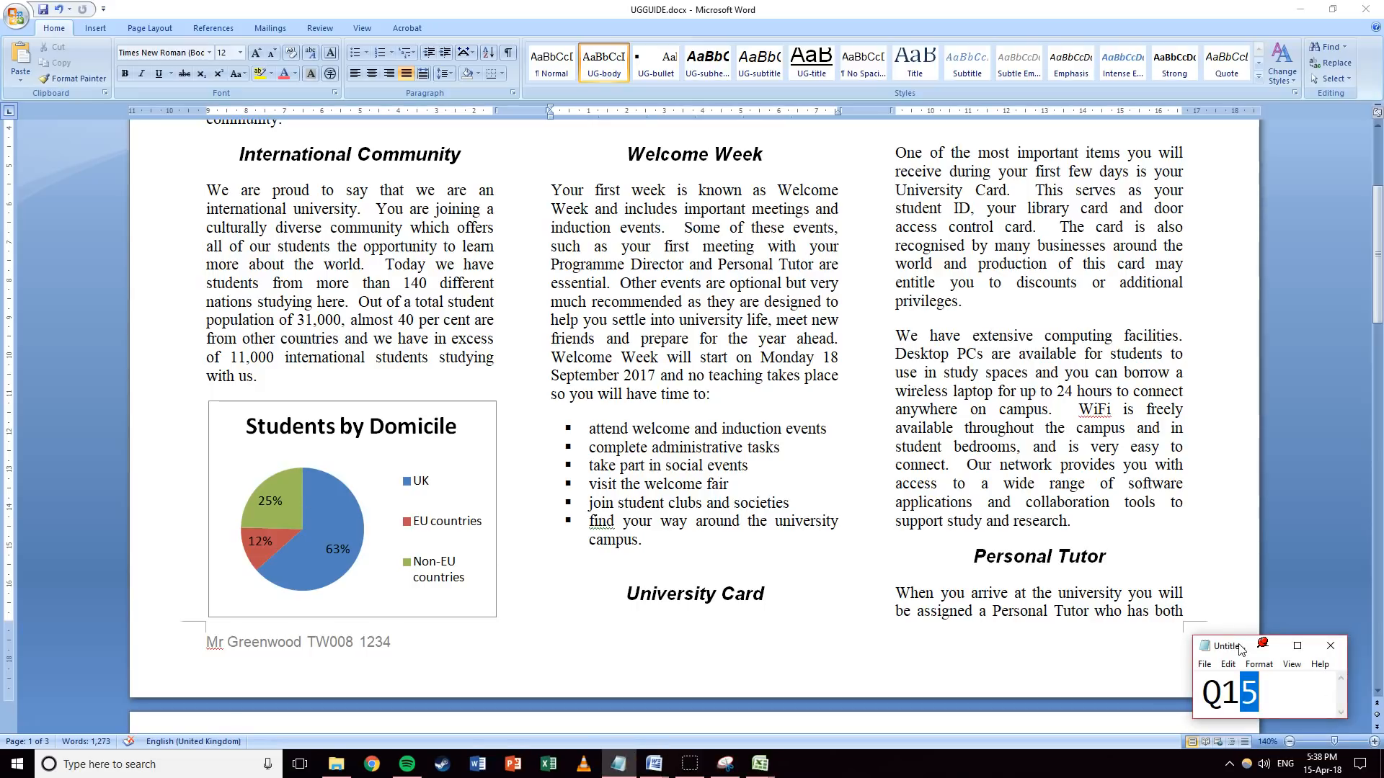
pyautogui.write('6')
pyautogui.click(461, 382)
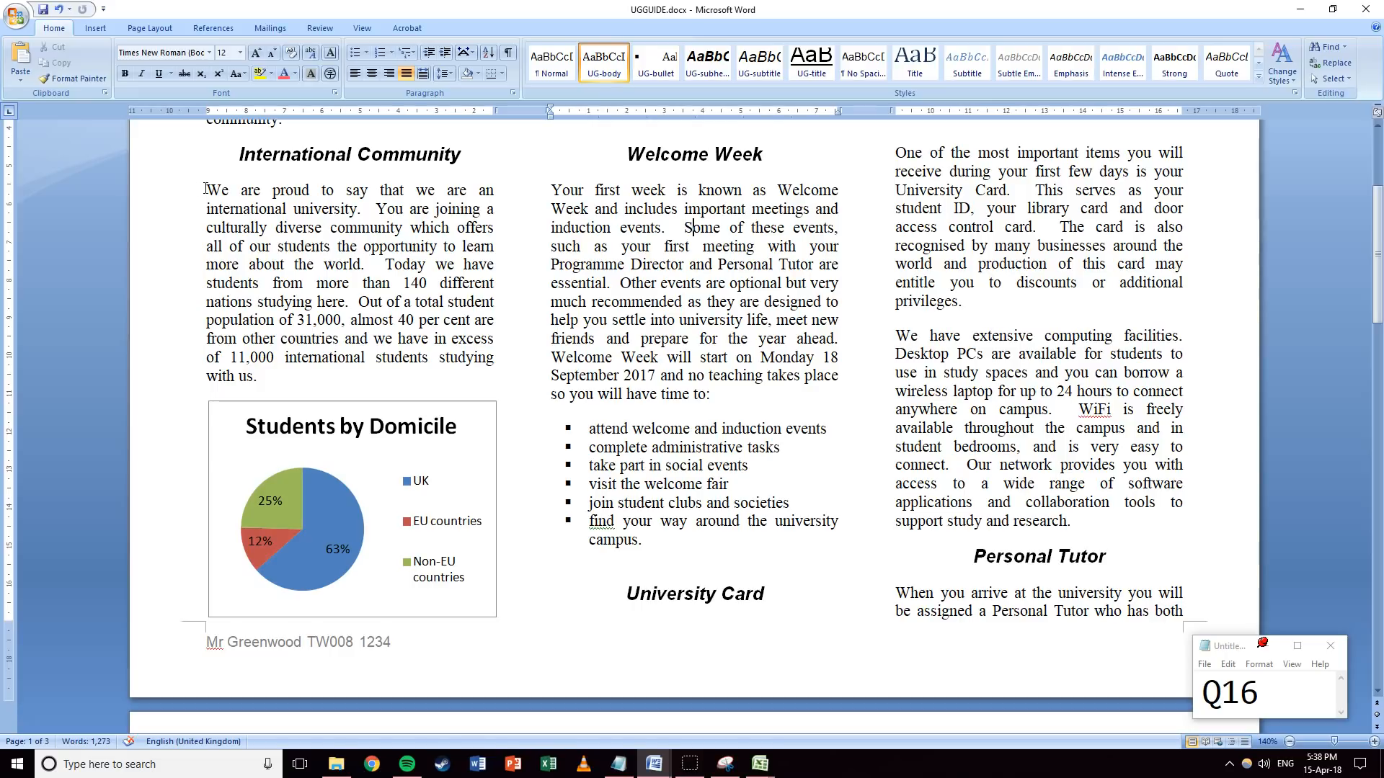
pyautogui.scroll(-3, 205, 189)
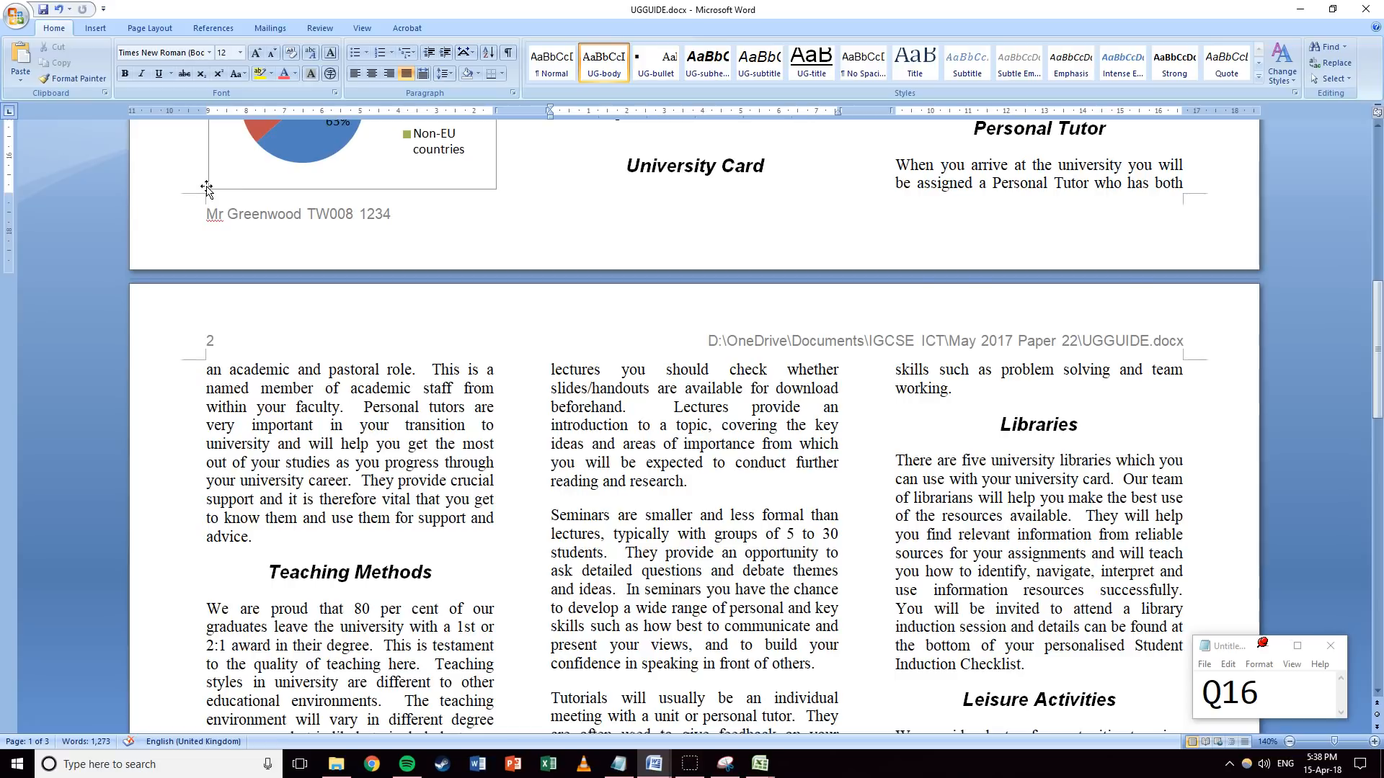
pyautogui.scroll(-2, 206, 189)
# Select the Teaching Methods paragraph and apply All Borders to it.
pyautogui.moveTo(206, 373); pyautogui.dragTo(341, 538)
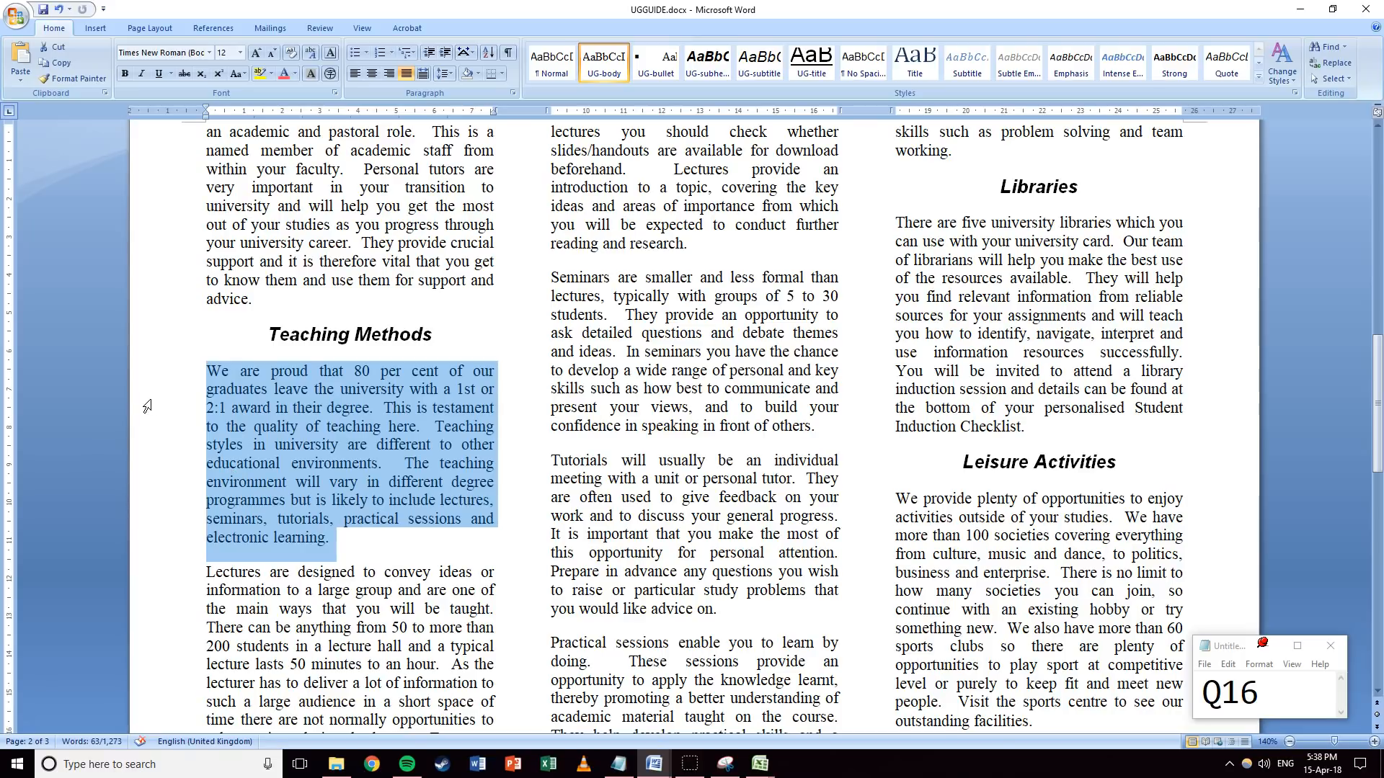
pyautogui.click(207, 372)
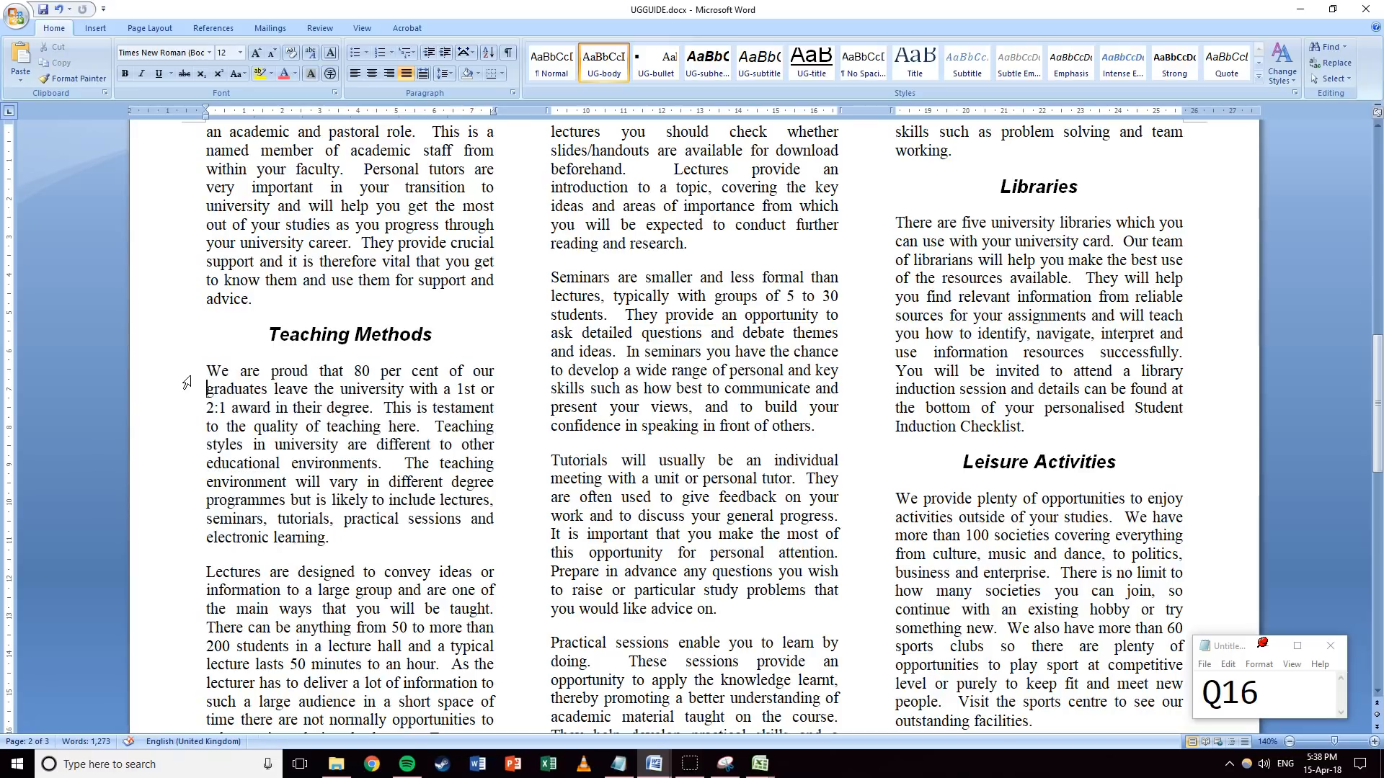
pyautogui.moveTo(207, 372); pyautogui.dragTo(327, 539)
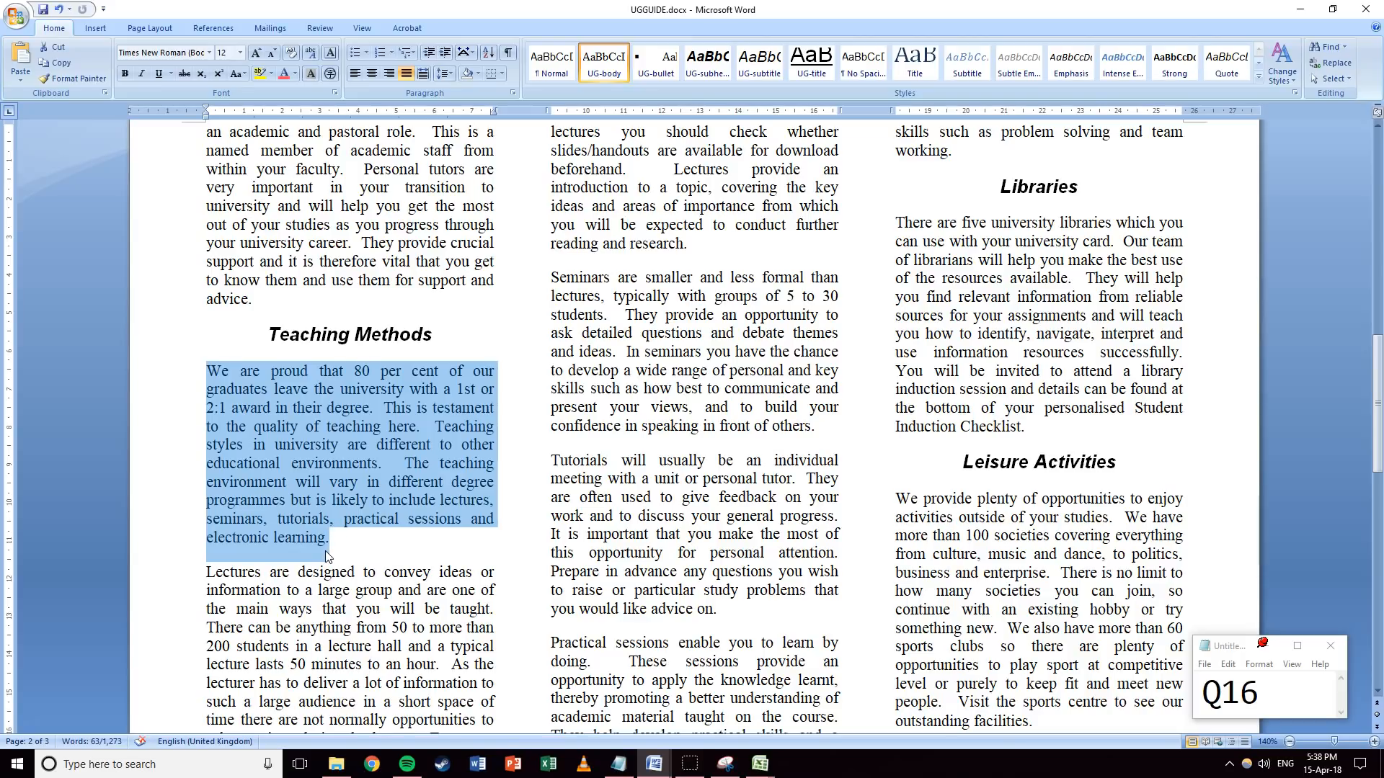
pyautogui.click(502, 73)
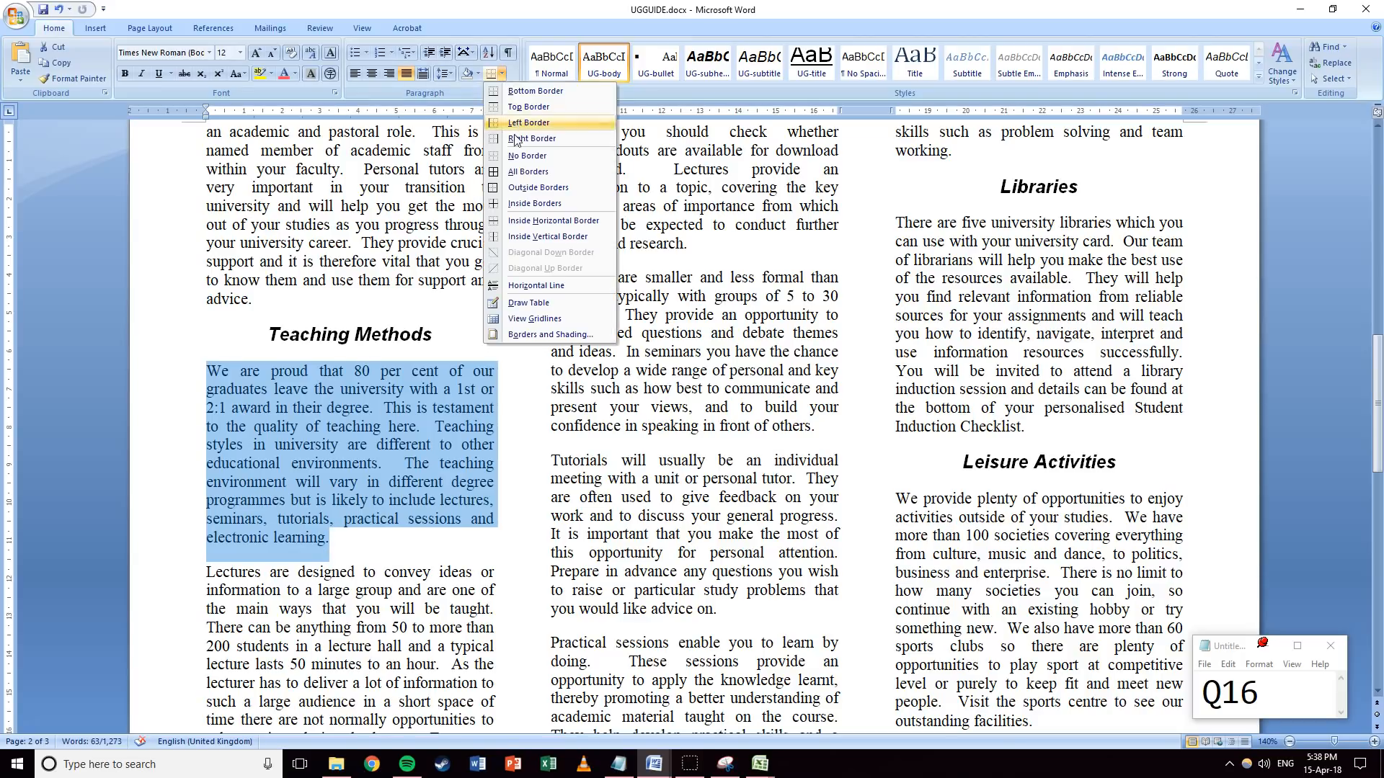
pyautogui.click(506, 173)
pyautogui.click(457, 430)
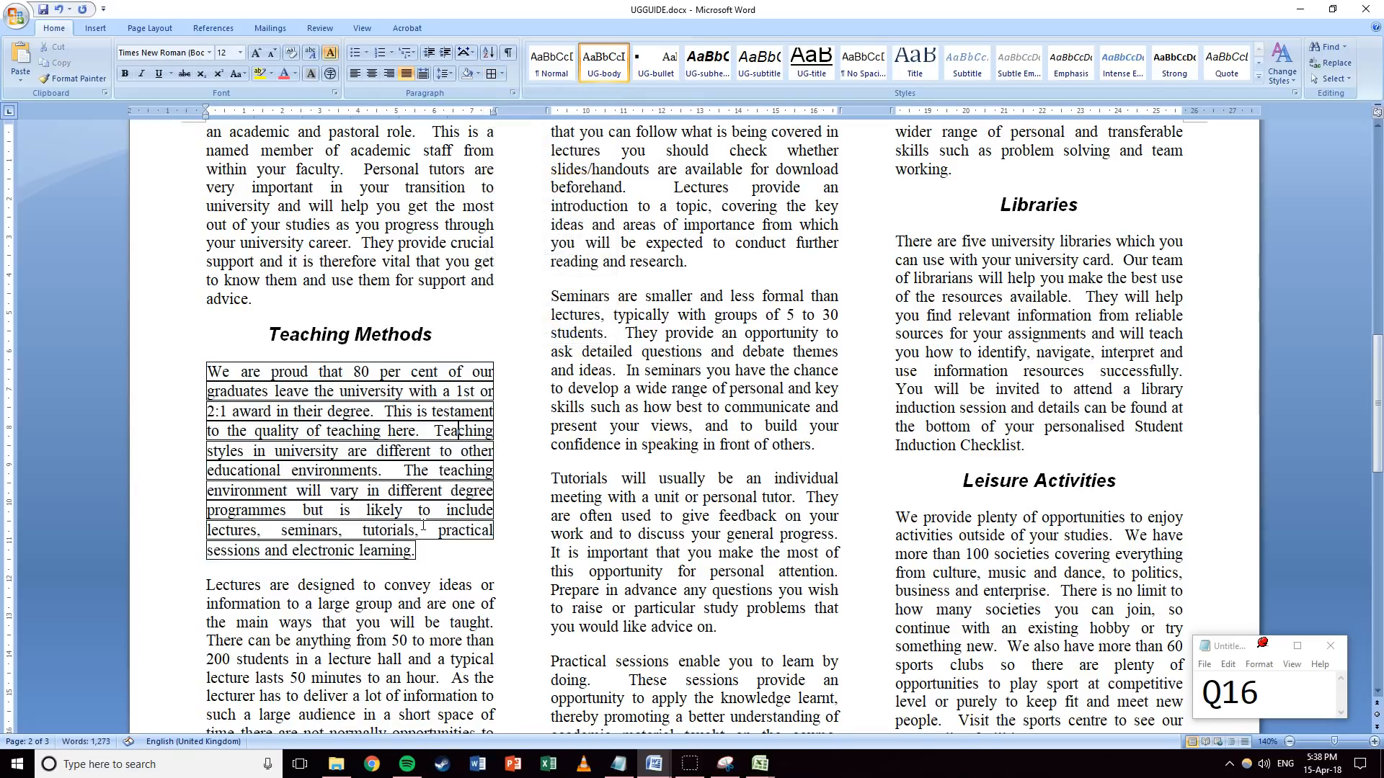
# Undo the box border, restore the paragraph to Normal then UG-body style, and reopen the Borders list.
pyautogui.moveTo(419, 552); pyautogui.dragTo(215, 365)
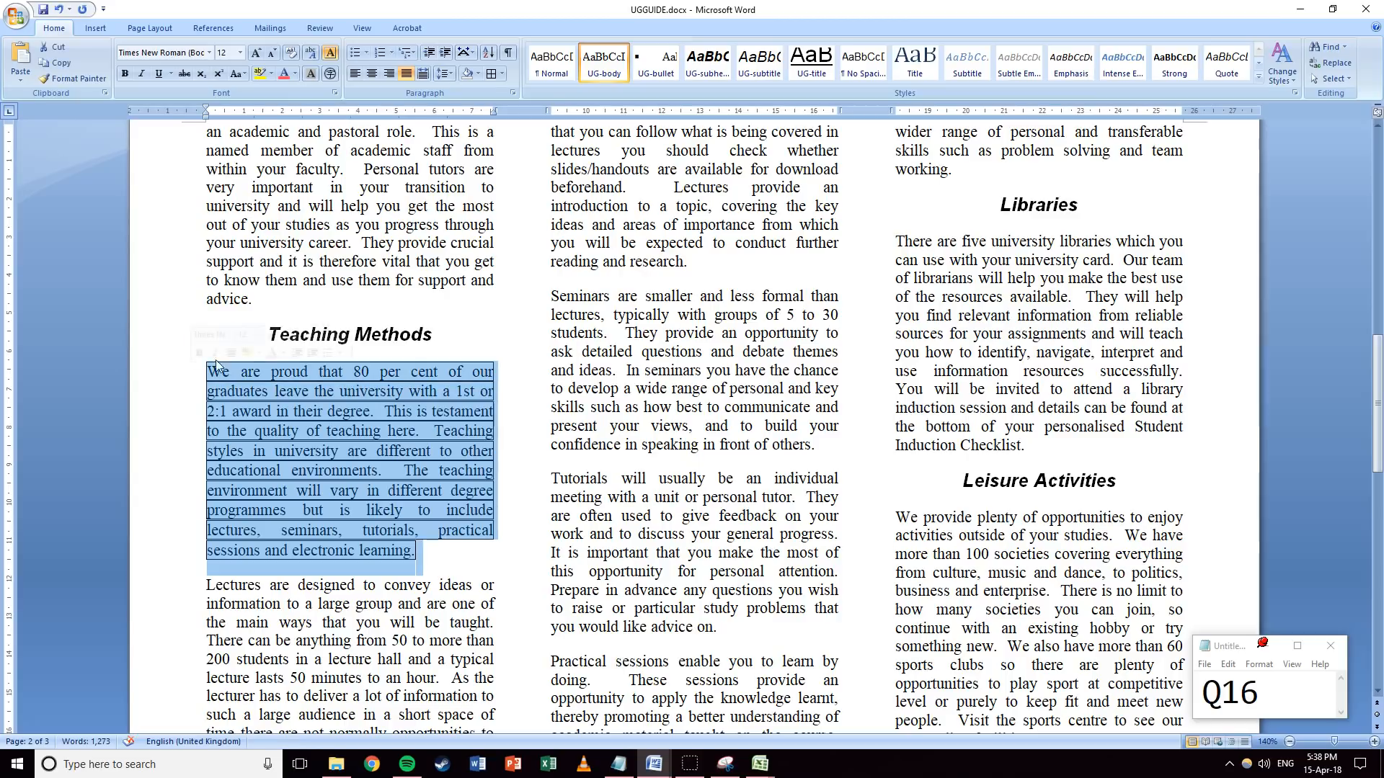
pyautogui.click(491, 74)
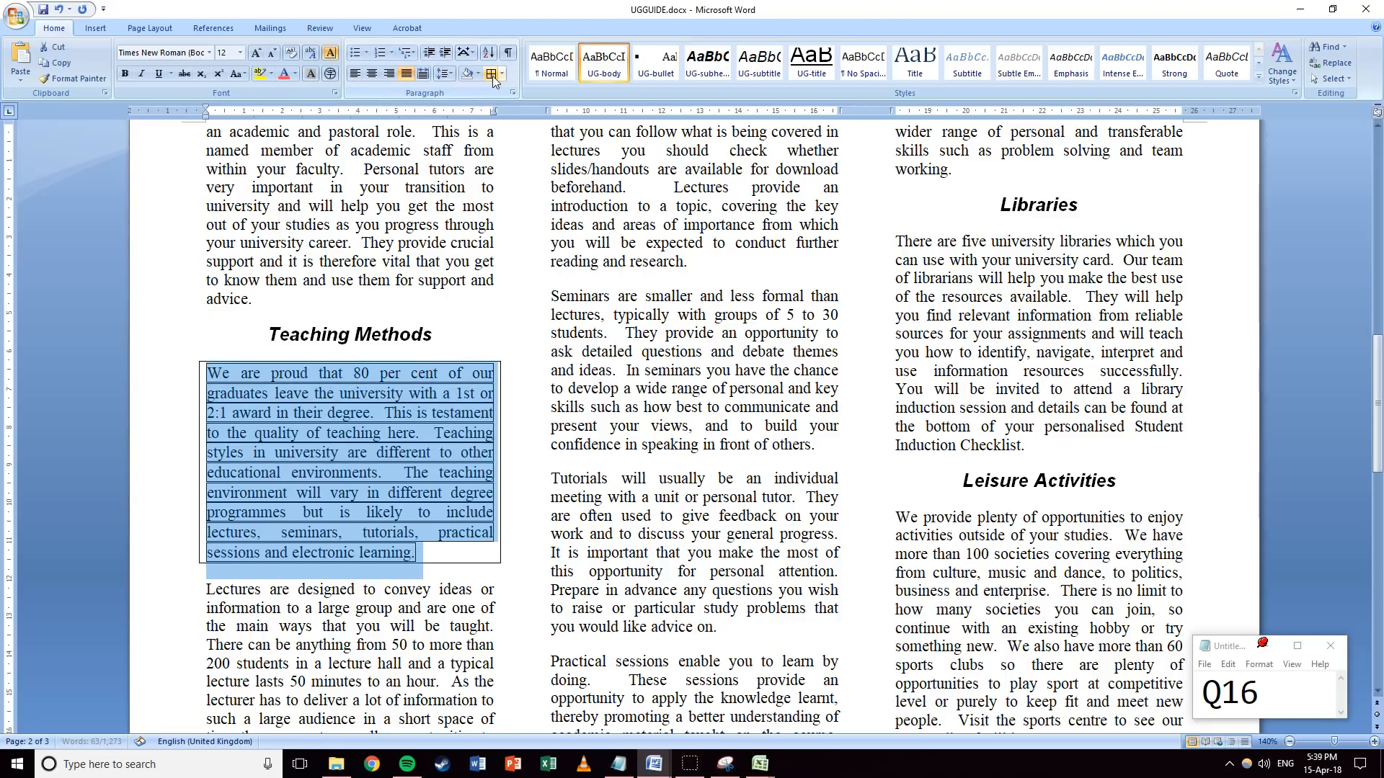
pyautogui.hotkey('ctrl', 'z')
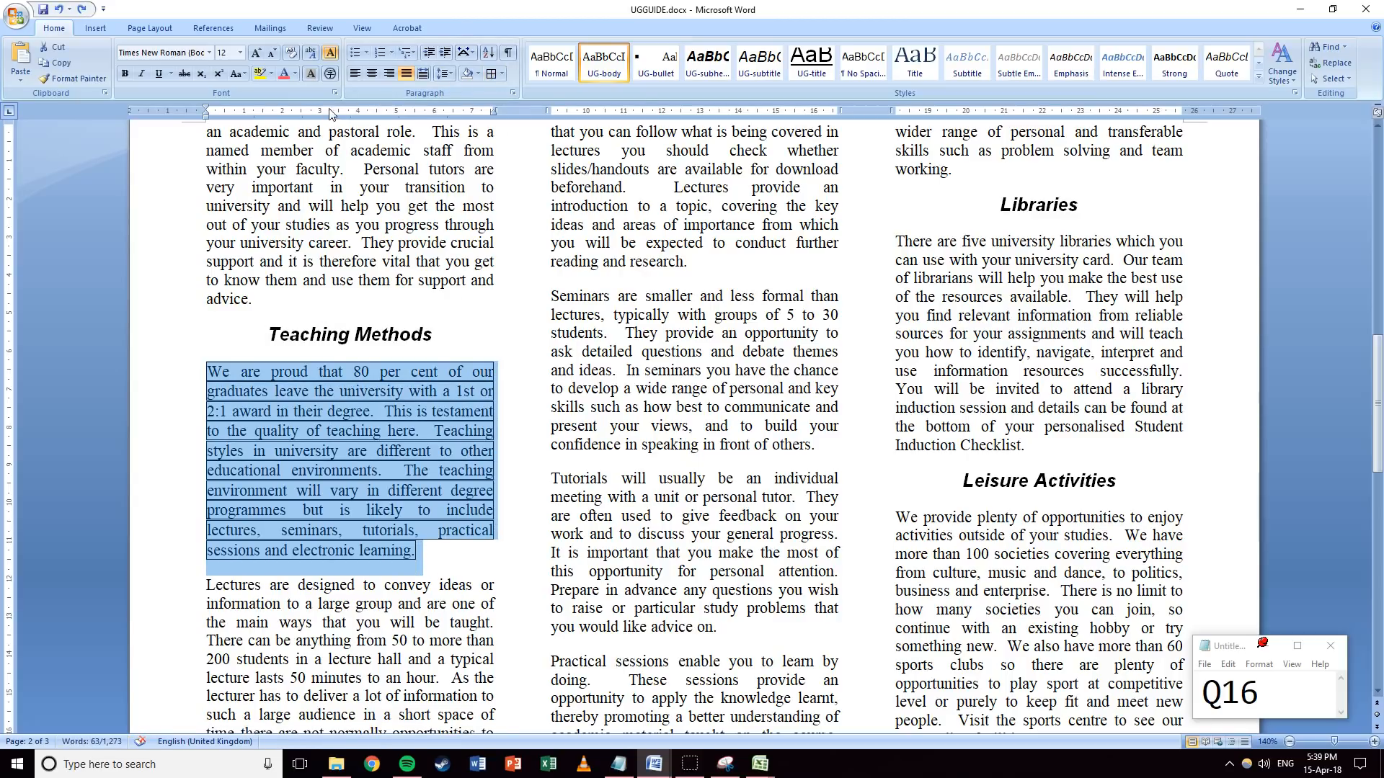
pyautogui.click(291, 52)
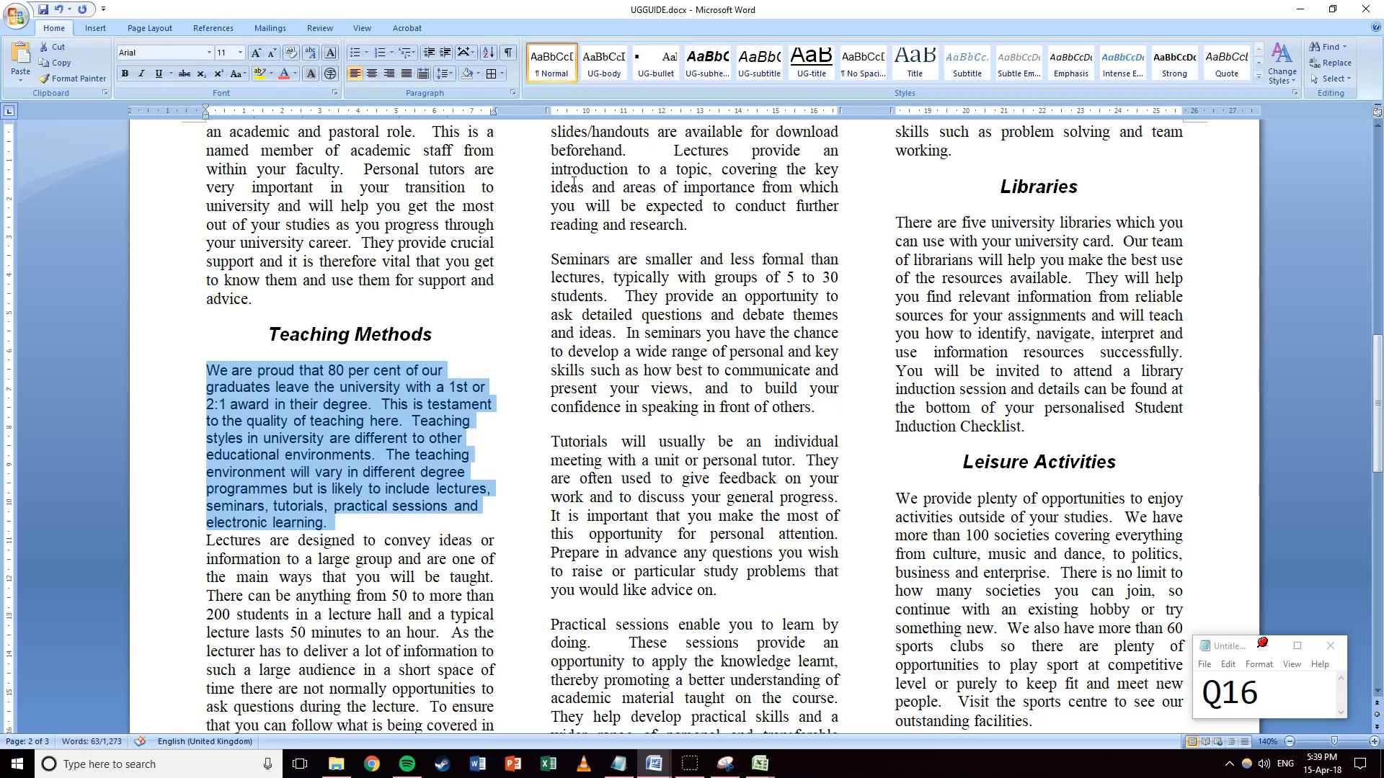
pyautogui.click(604, 63)
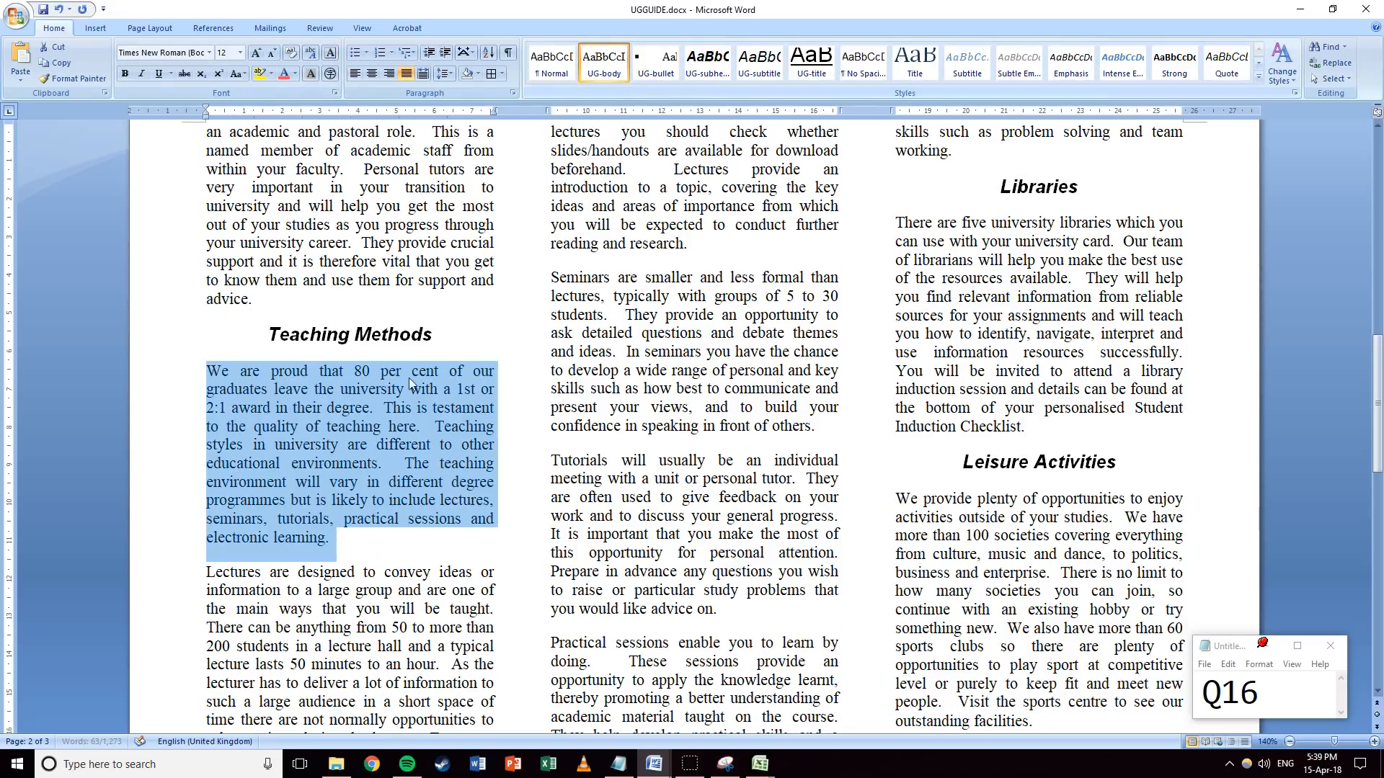
pyautogui.click(366, 465)
pyautogui.moveTo(206, 372); pyautogui.dragTo(336, 534)
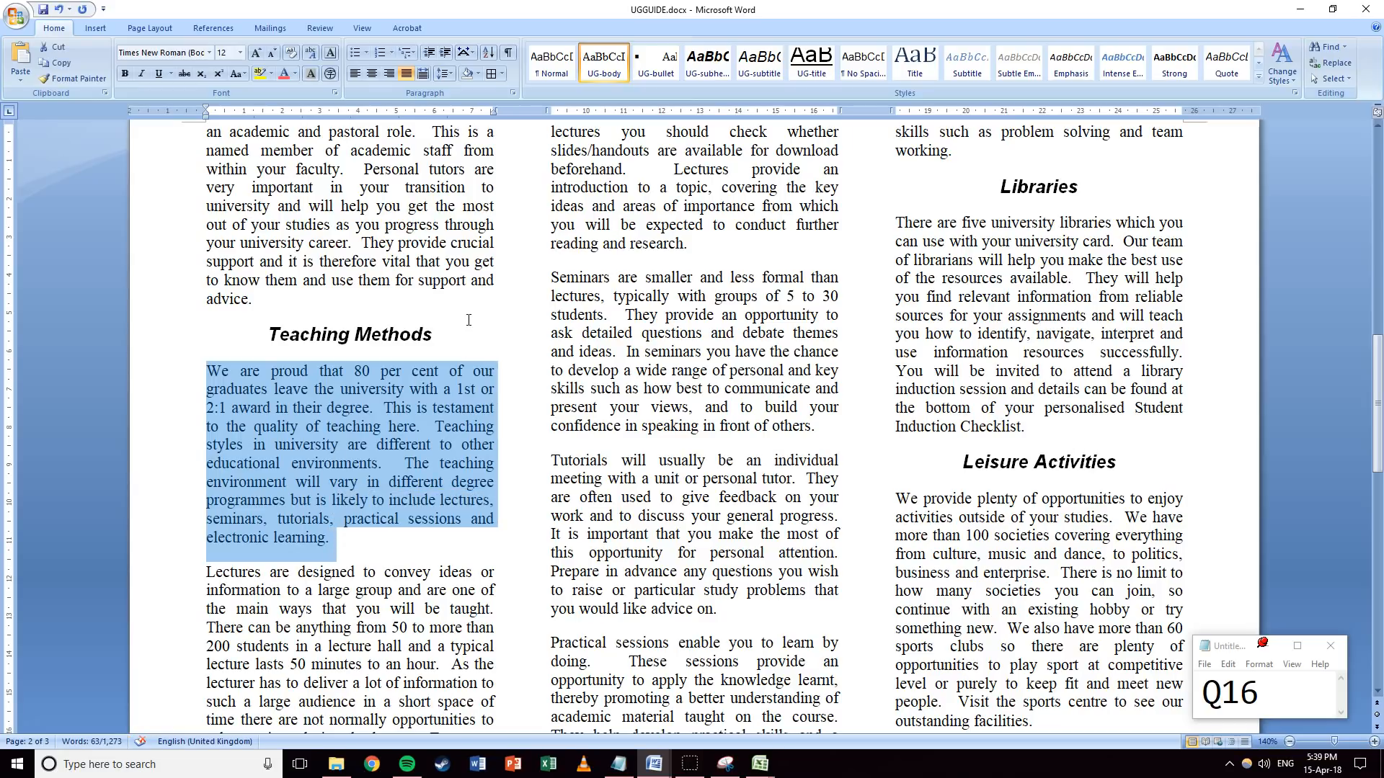
pyautogui.click(504, 75)
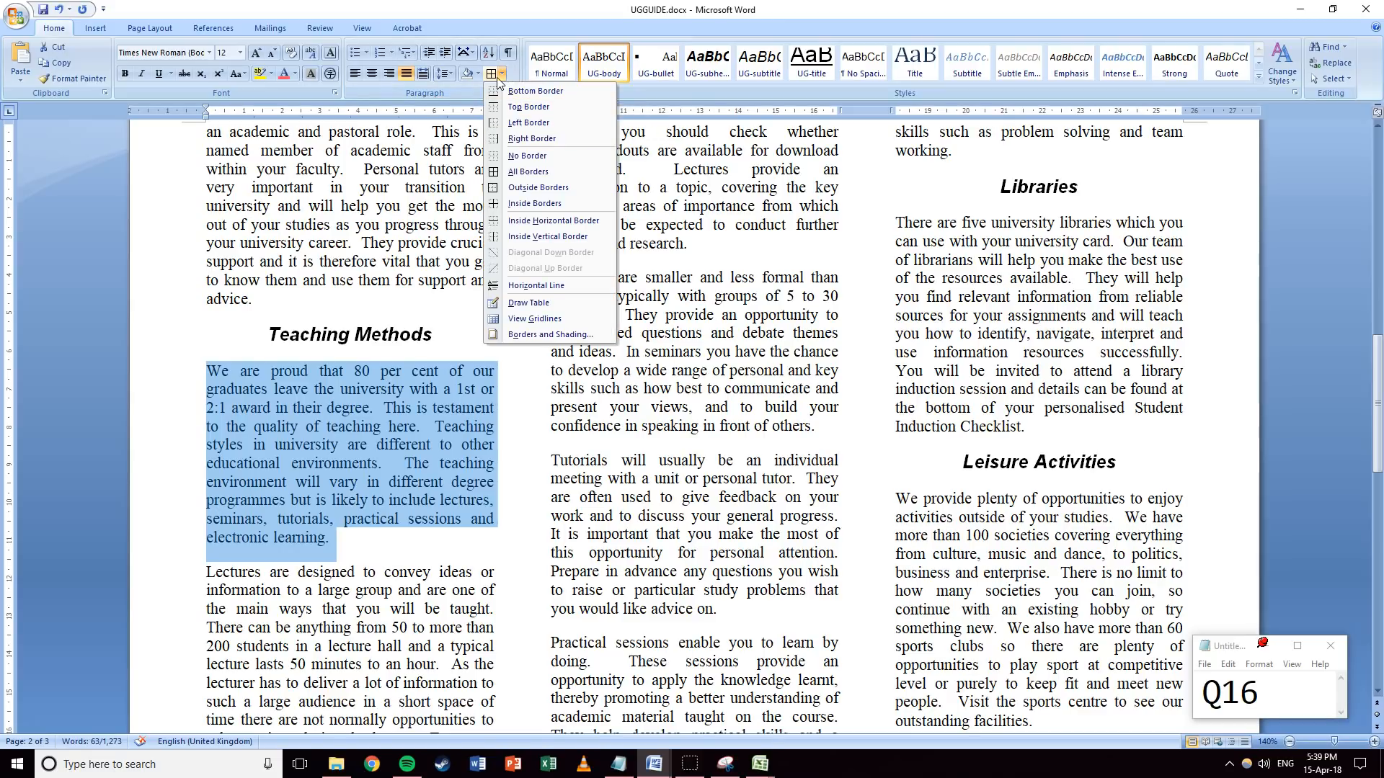
# Give the Teaching Methods paragraph a 3 pt border on all four sides.
pyautogui.click(536, 336)
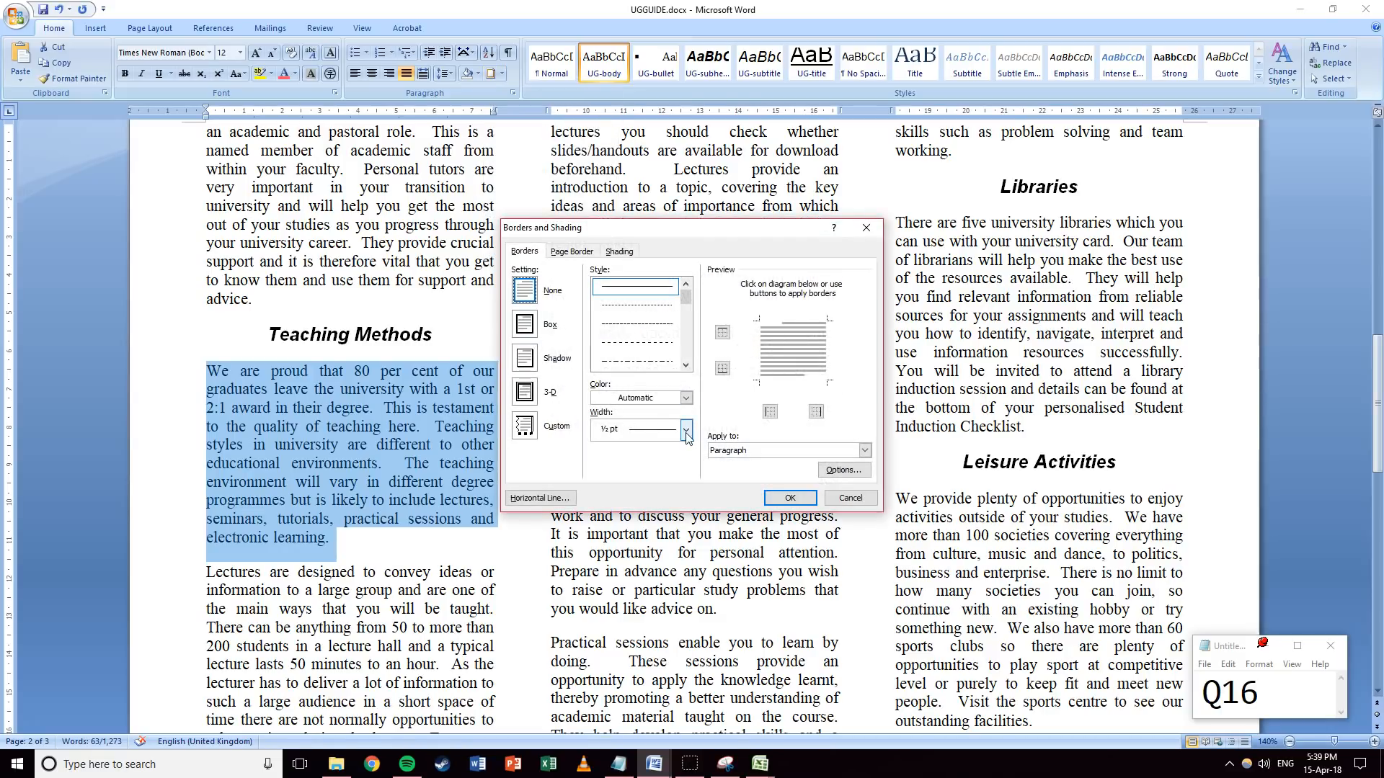
pyautogui.click(685, 431)
pyautogui.click(643, 568)
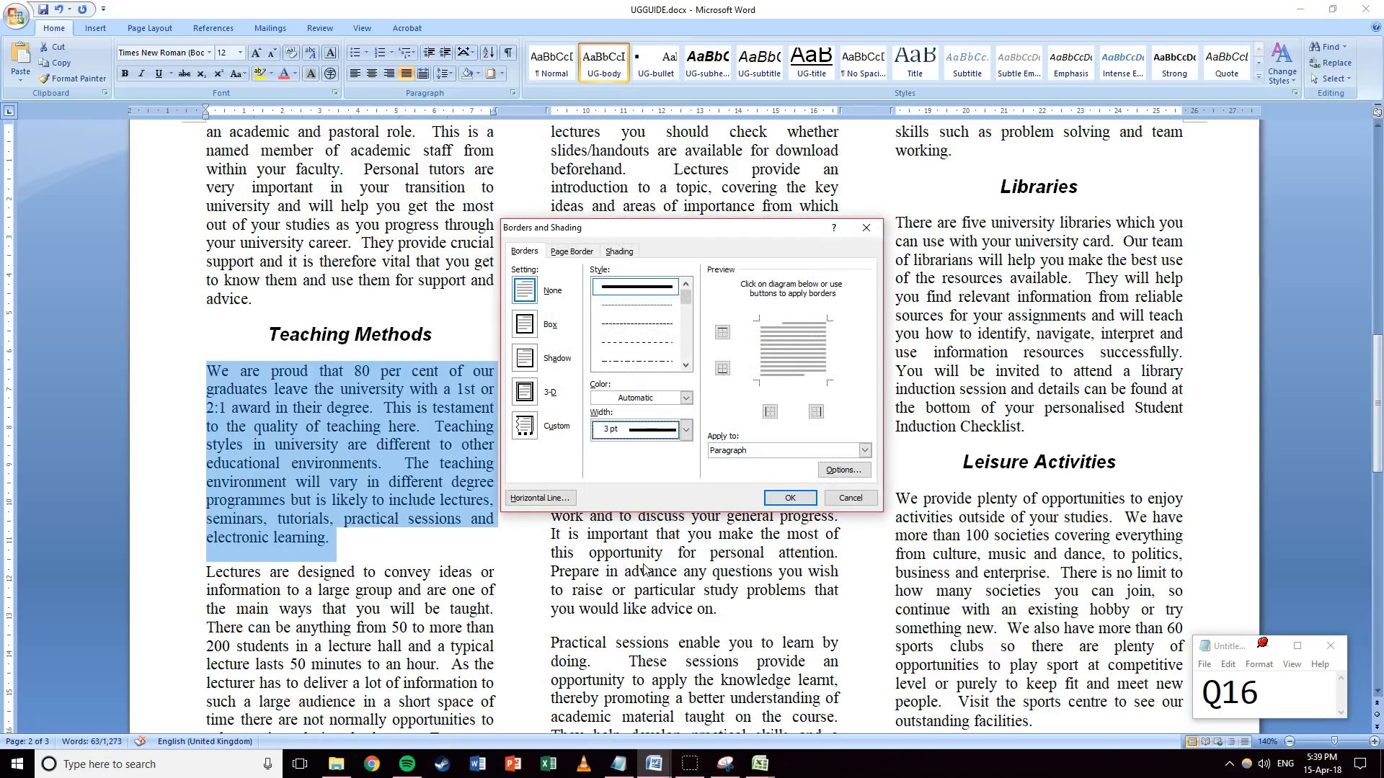
pyautogui.click(761, 358)
pyautogui.click(793, 379)
pyautogui.click(820, 360)
pyautogui.click(789, 328)
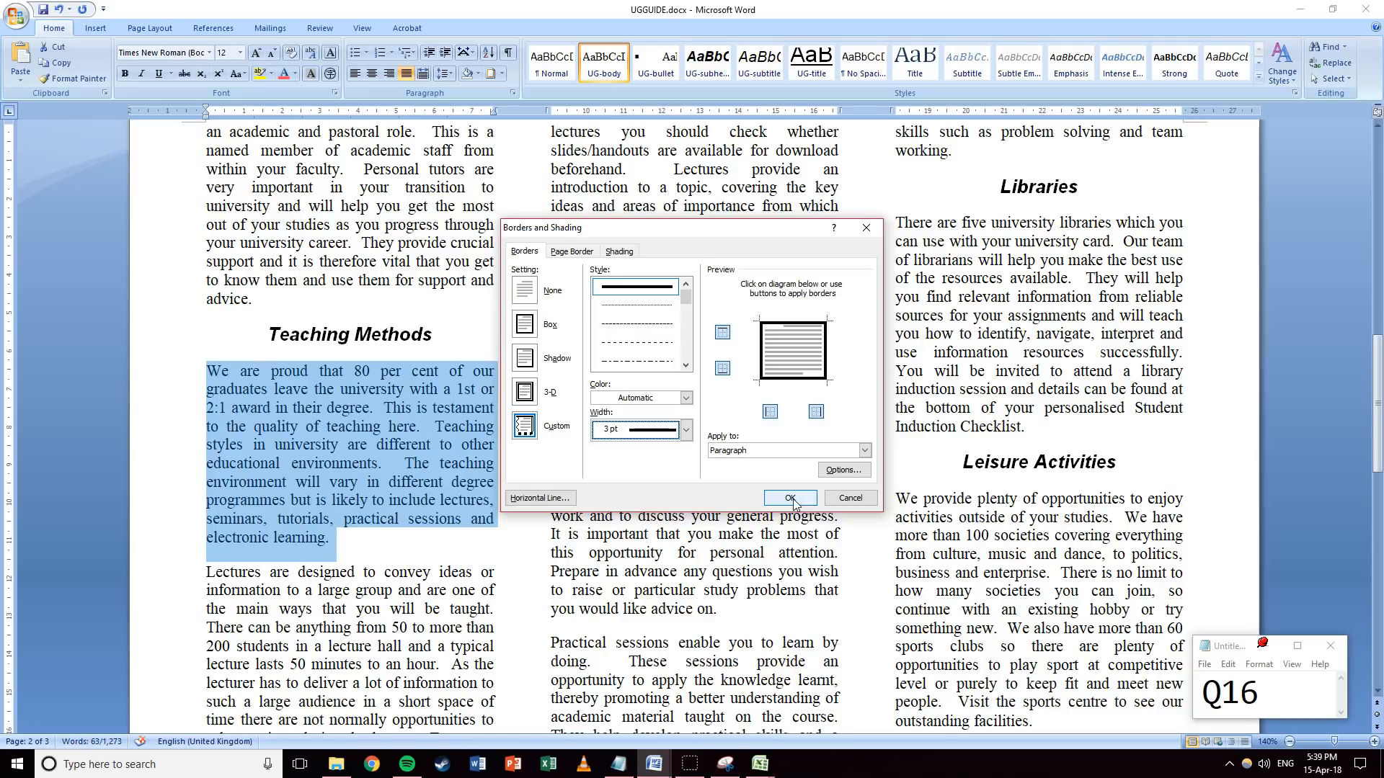
pyautogui.click(790, 498)
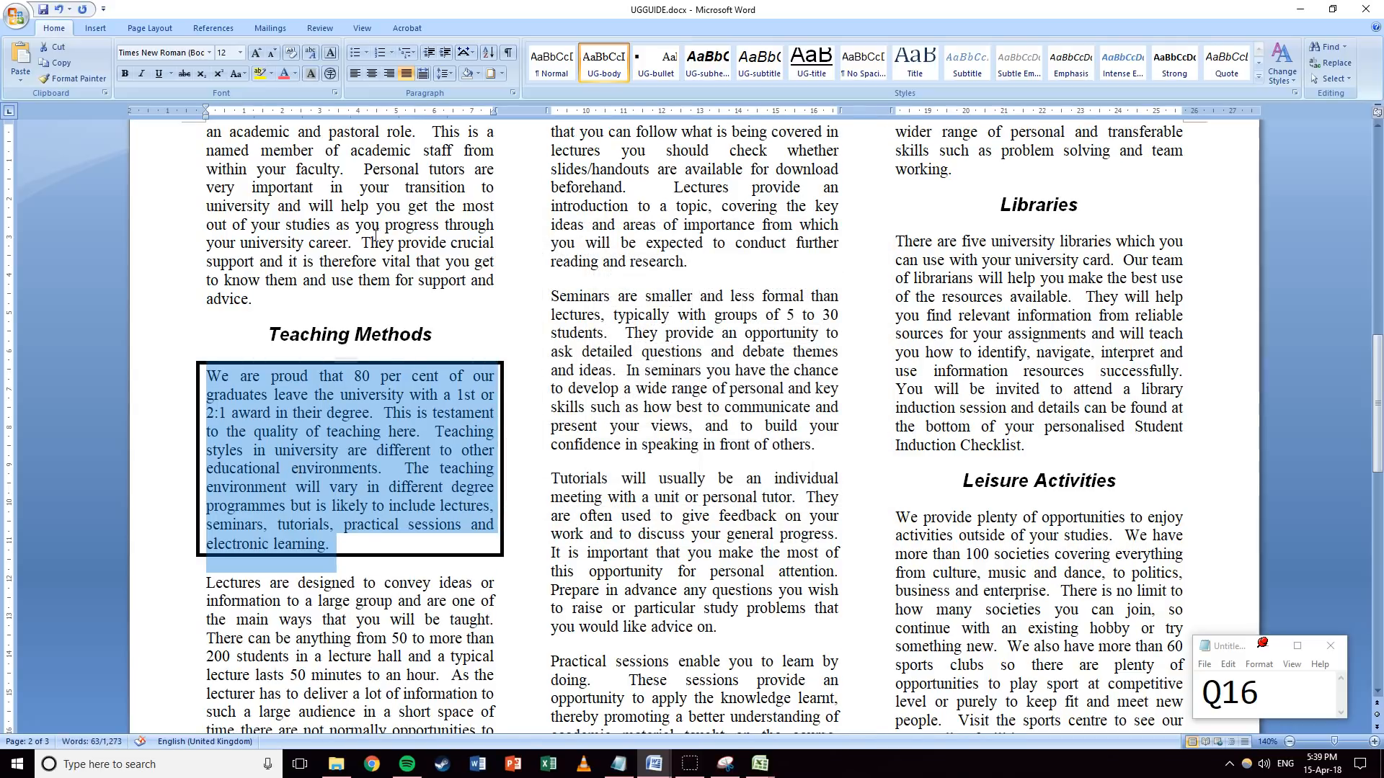
# Shade the boxed paragraph light grey and update the question note to Q18.
pyautogui.click(479, 74)
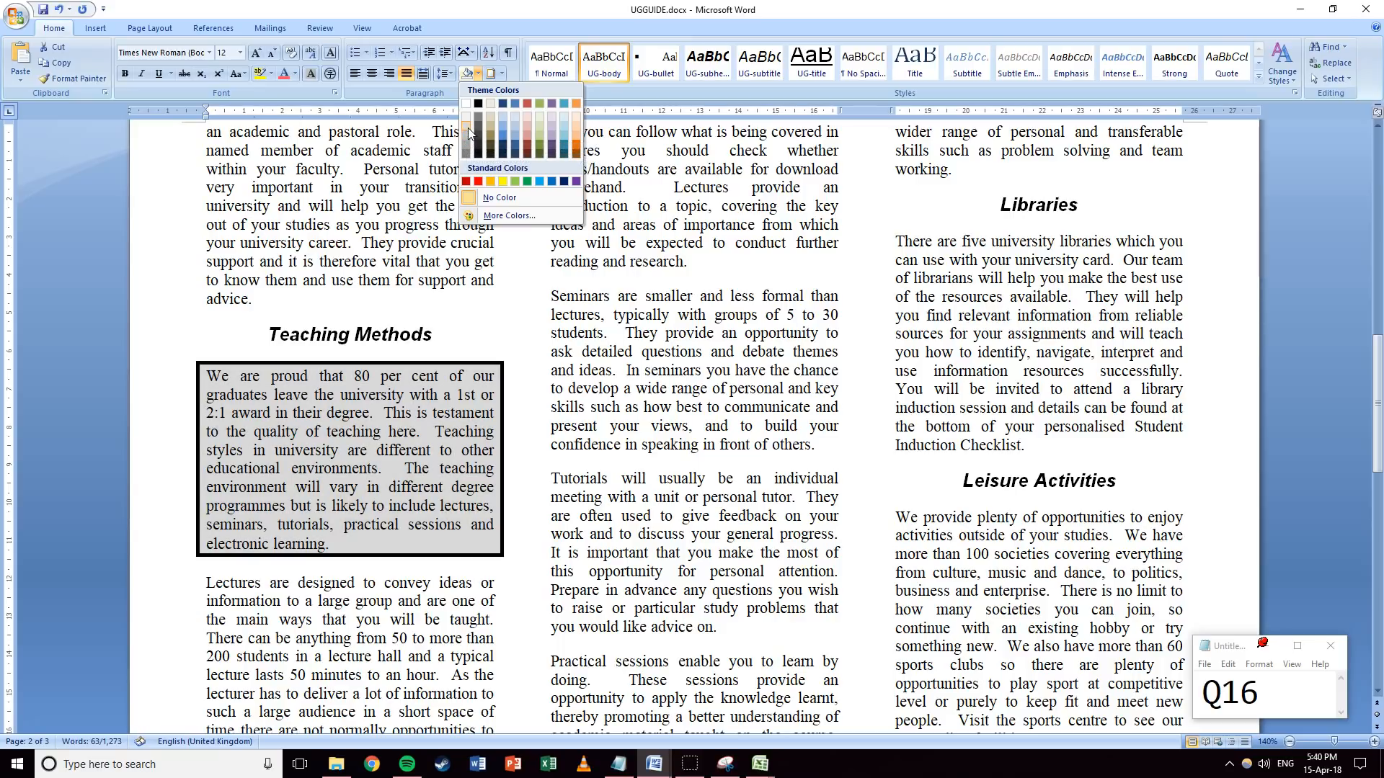
pyautogui.click(469, 132)
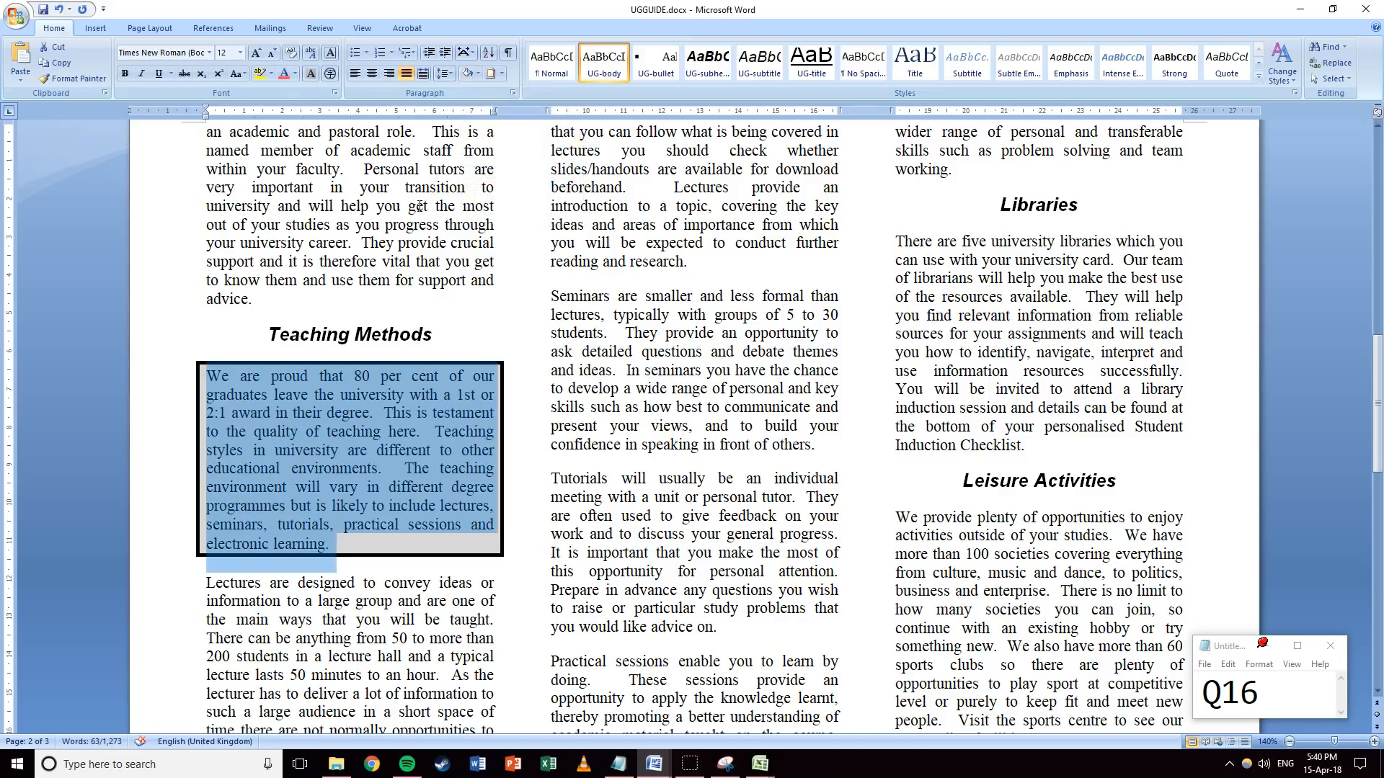
pyautogui.moveTo(1323, 698); pyautogui.dragTo(1246, 699)
pyautogui.write('7')
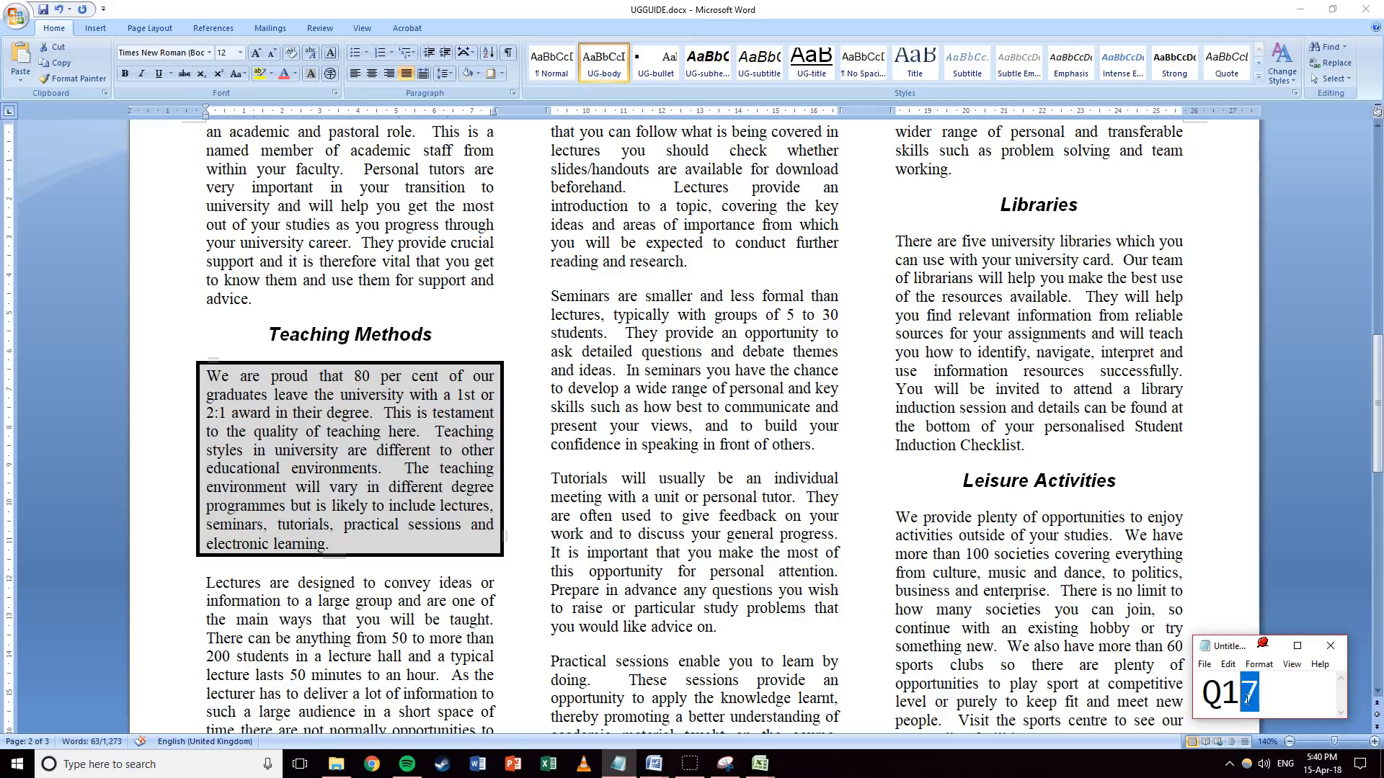
pyautogui.write('8')
pyautogui.hotkey('alt', 'Tab')
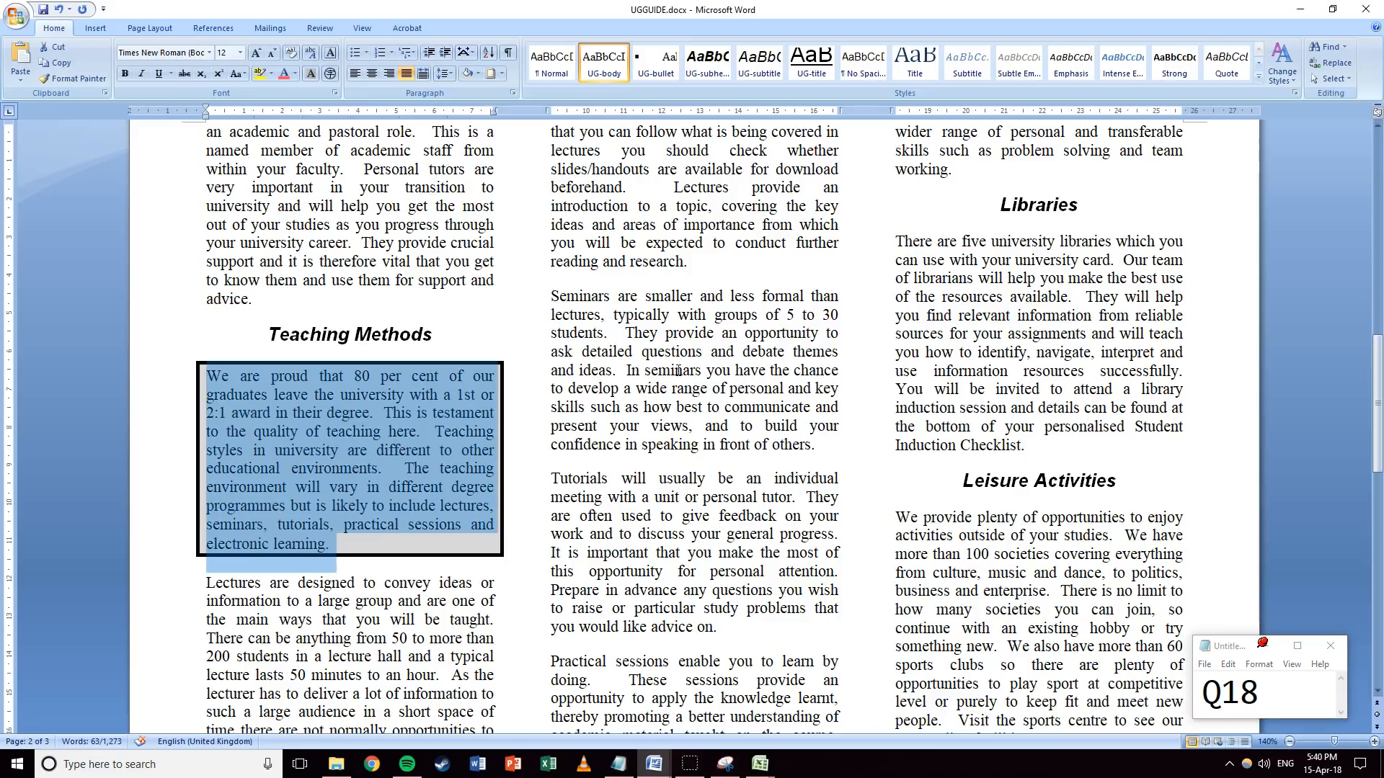
pyautogui.click(677, 404)
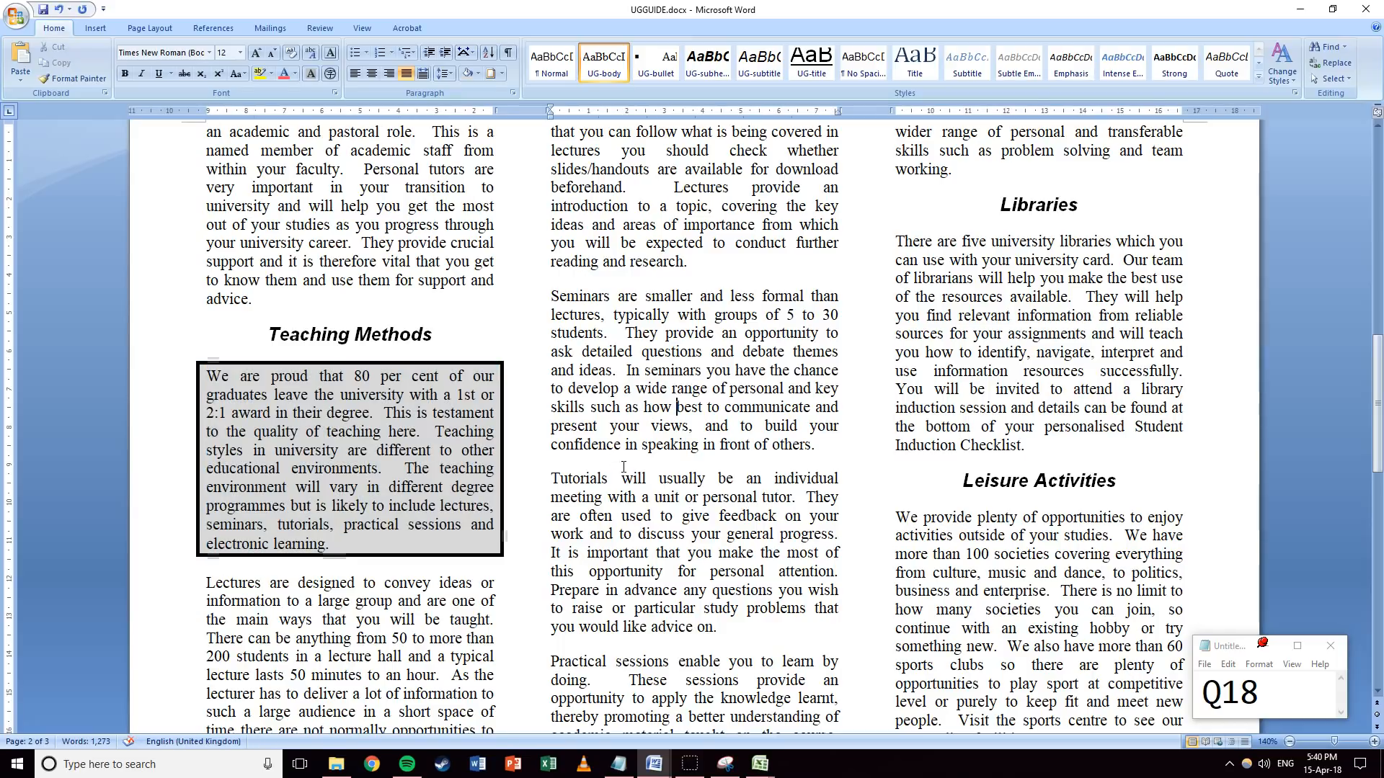
# Cut the 'We have extensive computing facilities' paragraph and paste it on a new line before 'On enrolment'.
pyautogui.scroll(8, 624, 467)
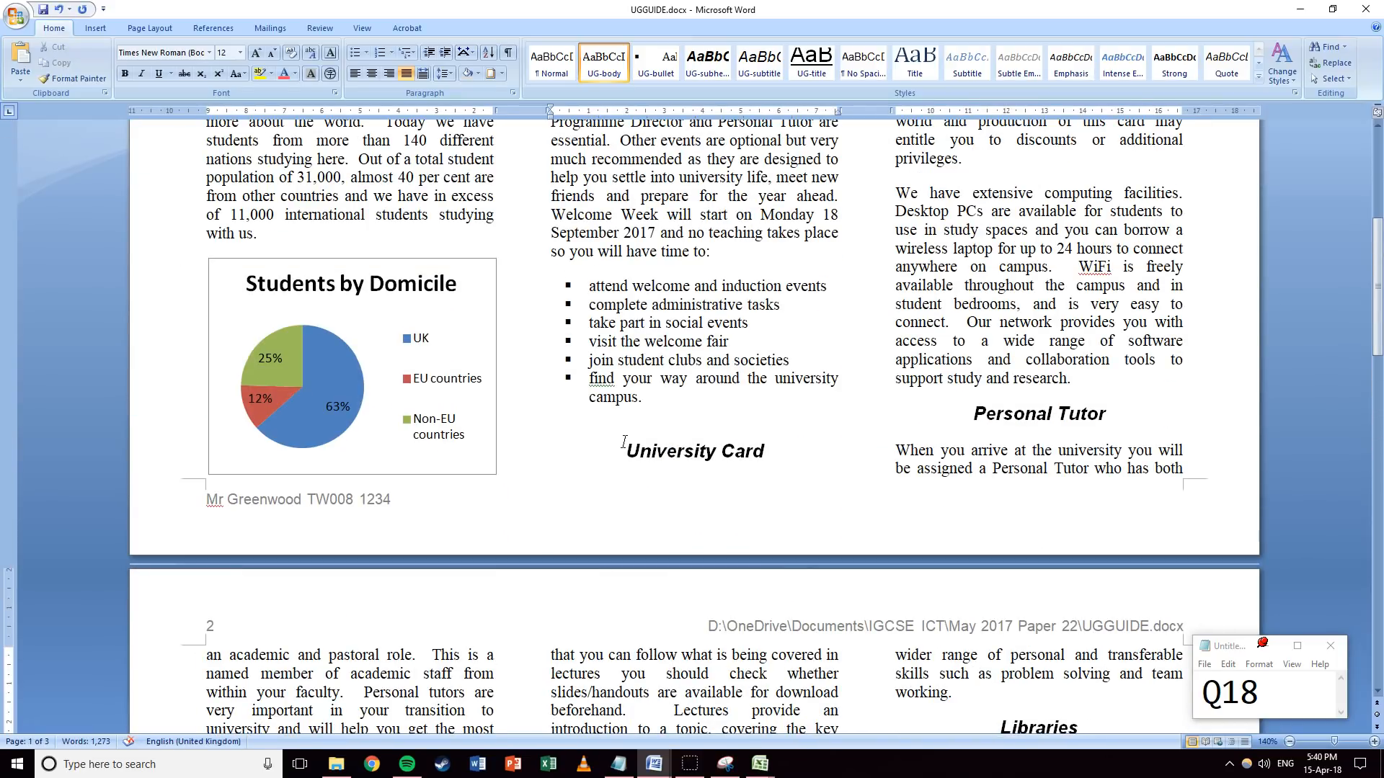
pyautogui.moveTo(895, 193); pyautogui.dragTo(1099, 380)
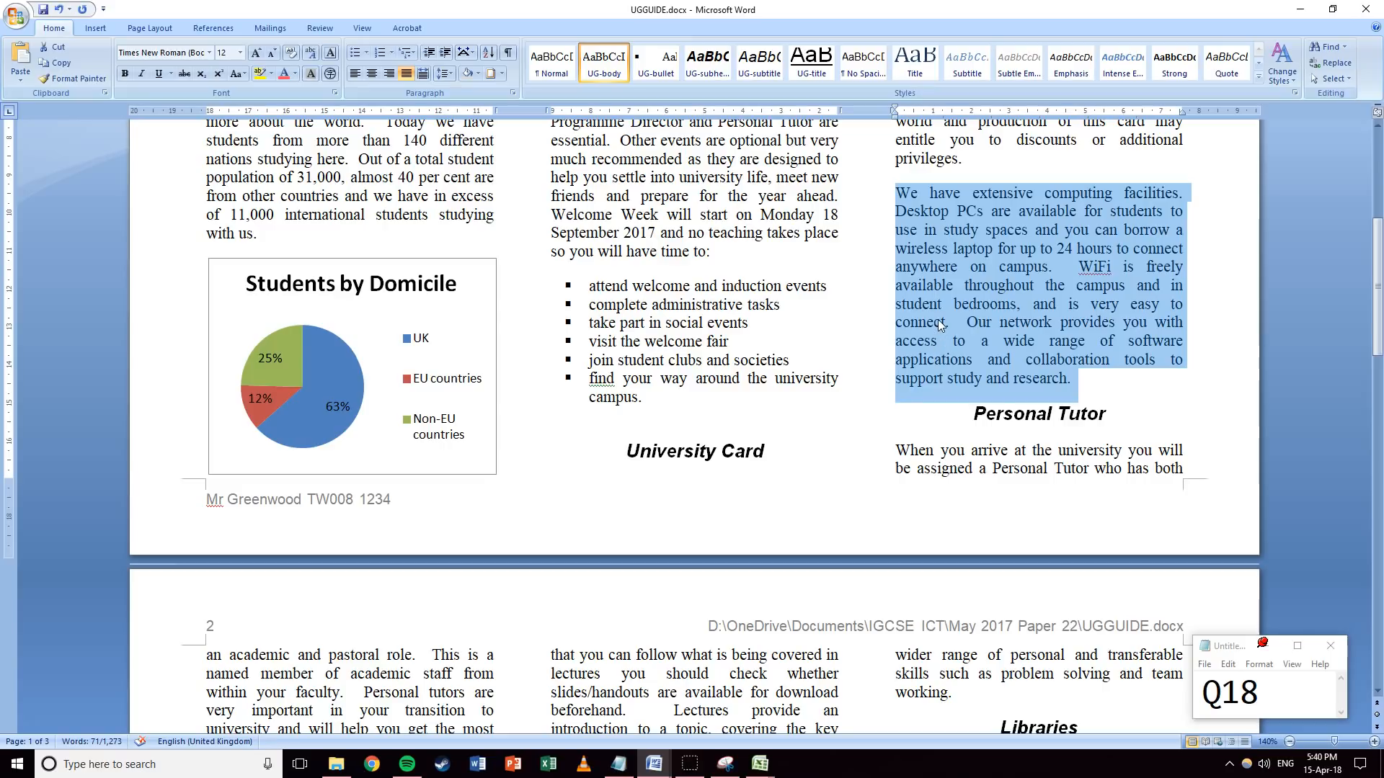
pyautogui.scroll(3, 939, 318)
pyautogui.scroll(1, 939, 318)
pyautogui.rightClick(985, 402)
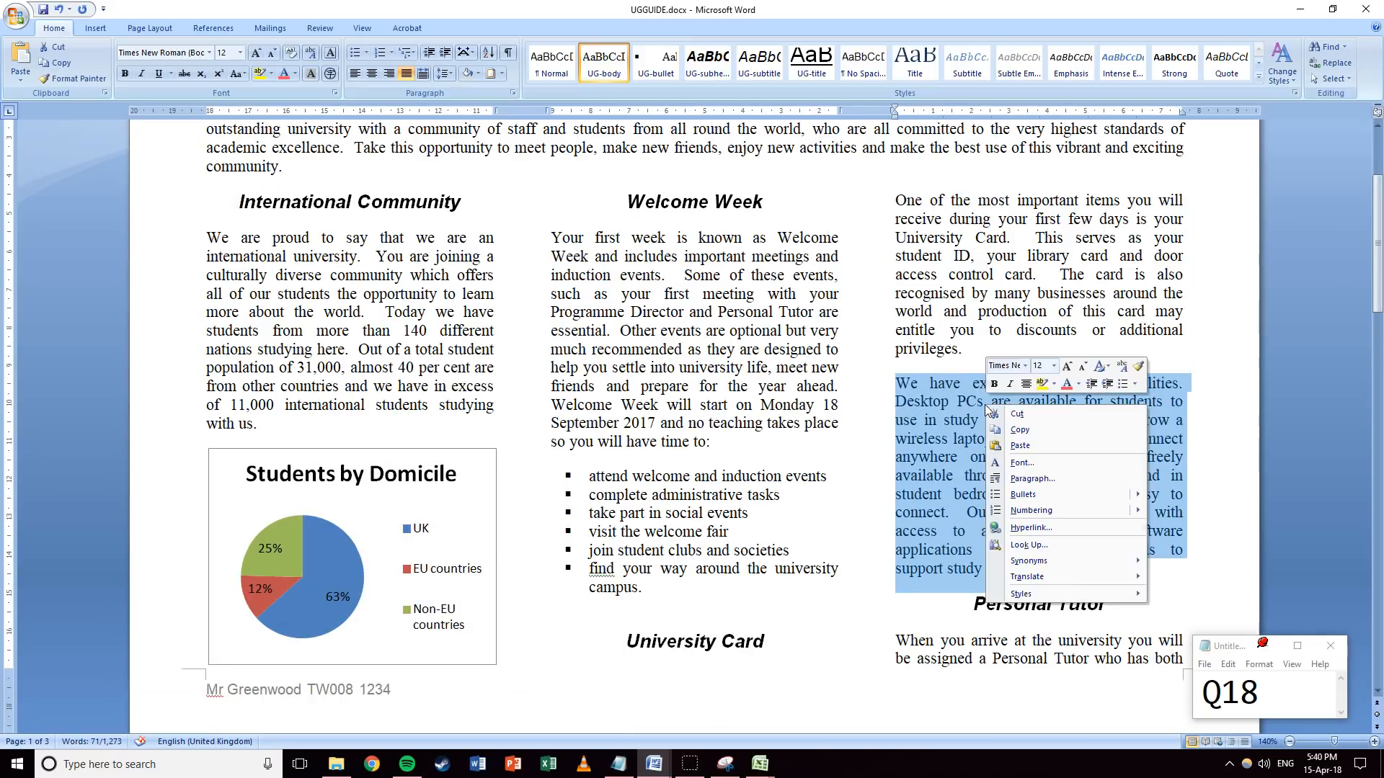
pyautogui.click(1000, 413)
pyautogui.scroll(-4, 939, 412)
pyautogui.scroll(-16, 939, 413)
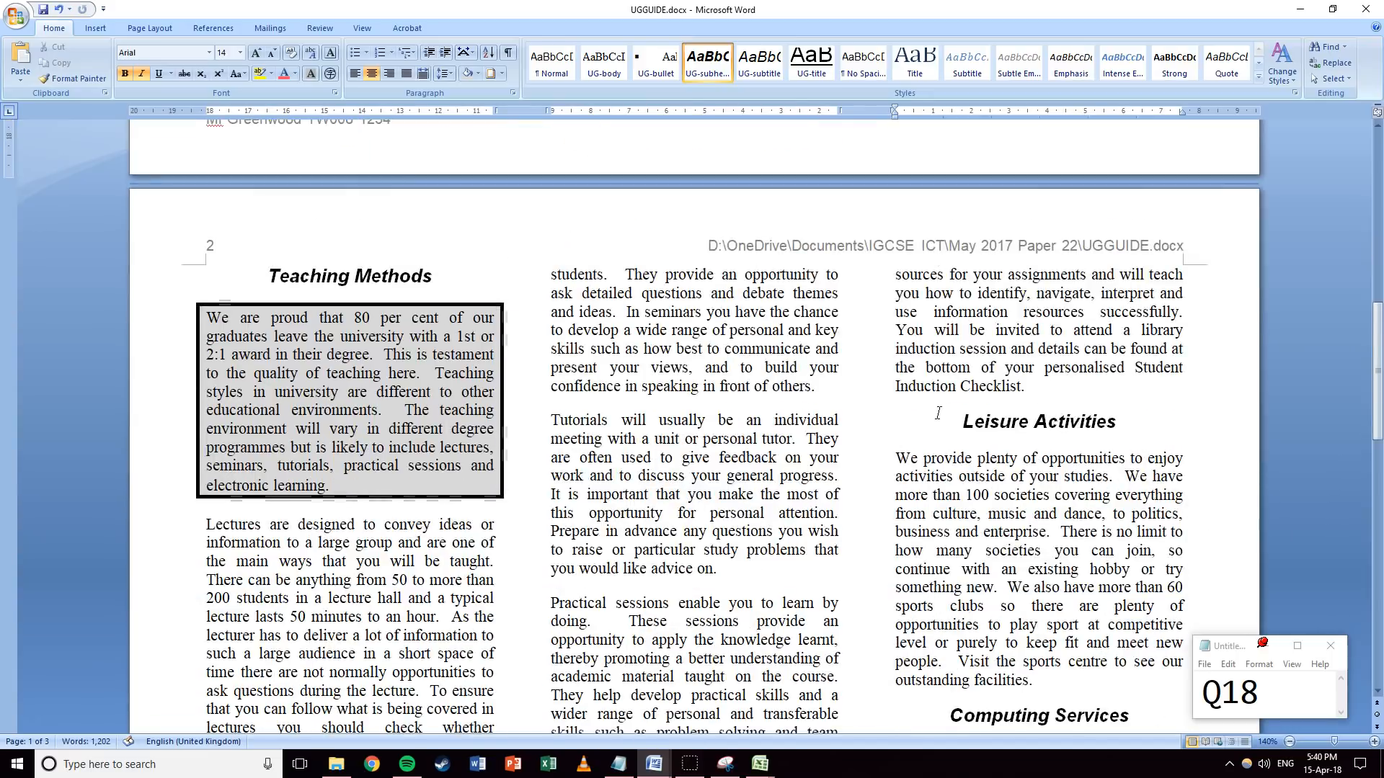
pyautogui.click(894, 376)
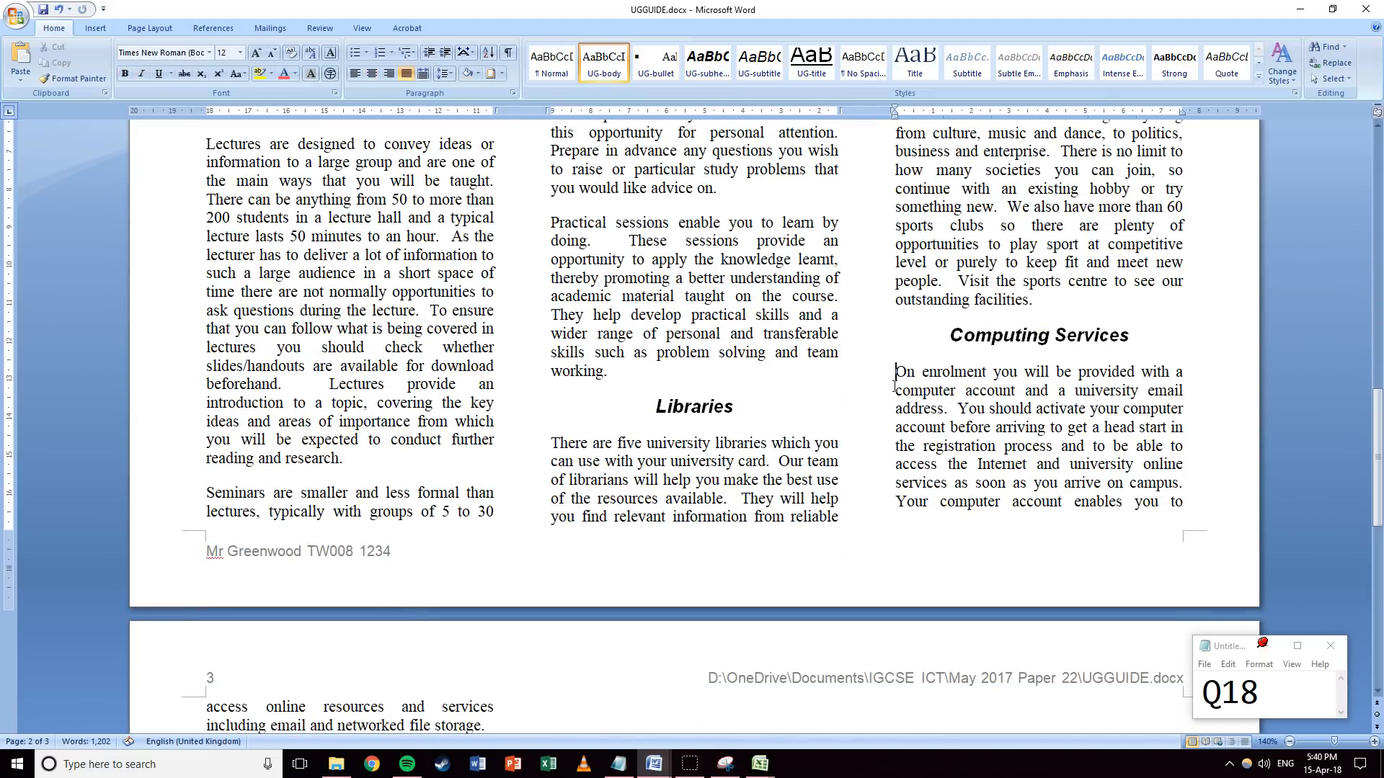
pyautogui.press('Return')
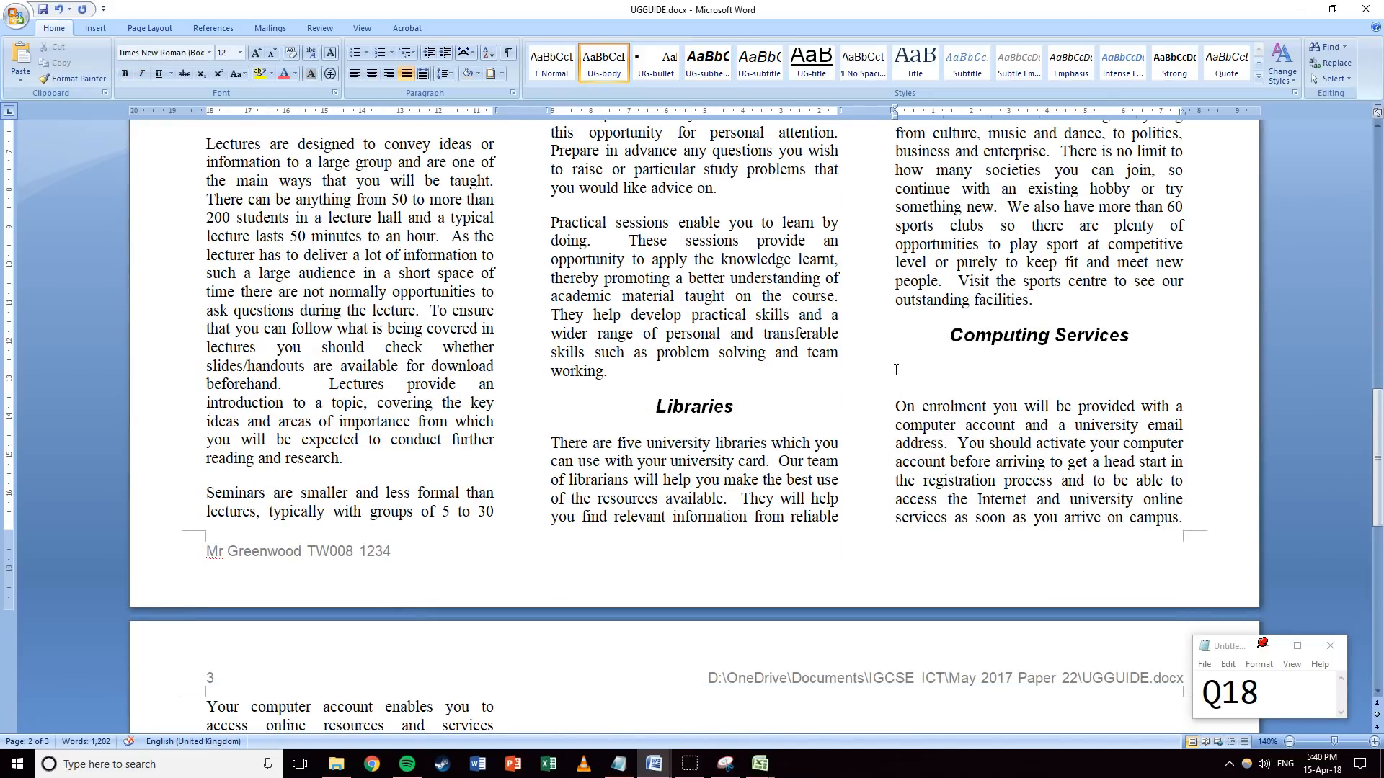
pyautogui.hotkey('ctrl', 'v')
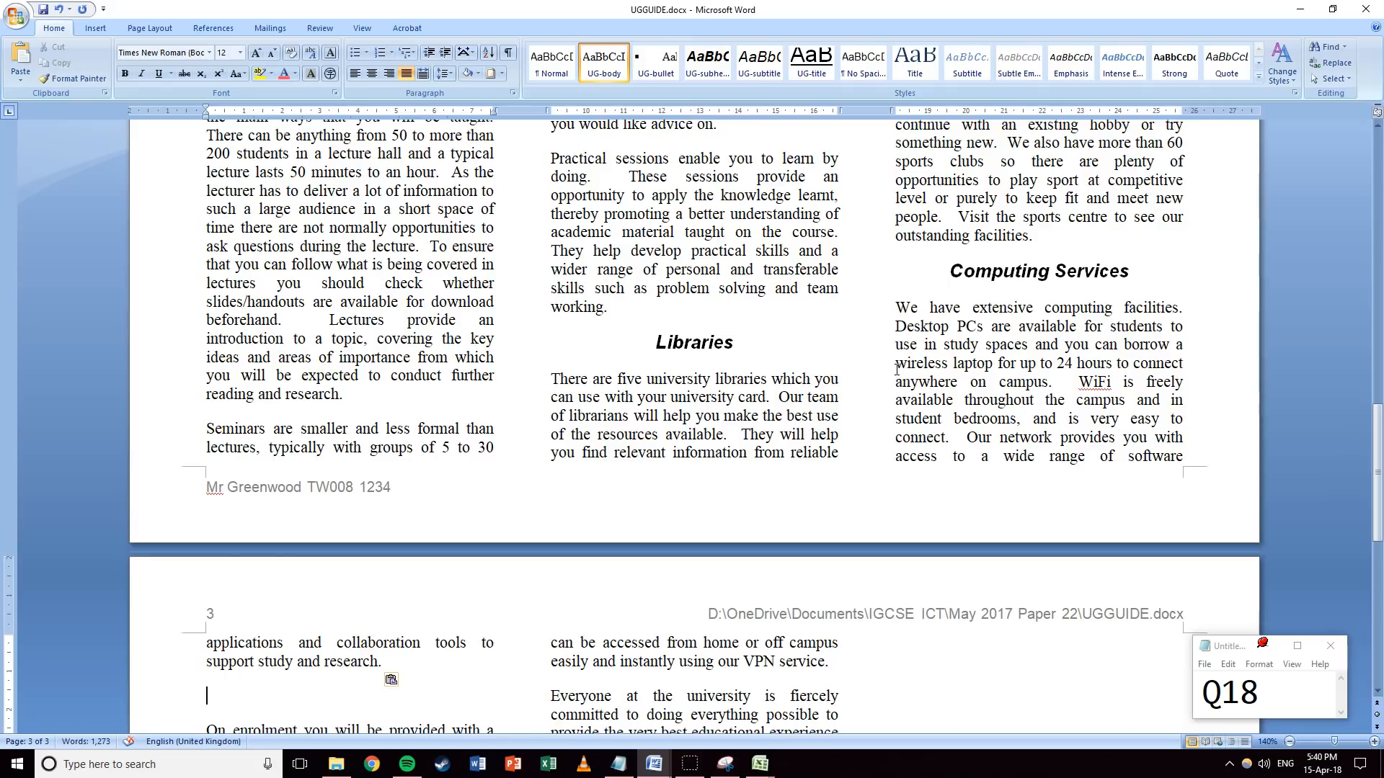
# Advance the question note number to Q19.
pyautogui.scroll(-17, 612, 342)
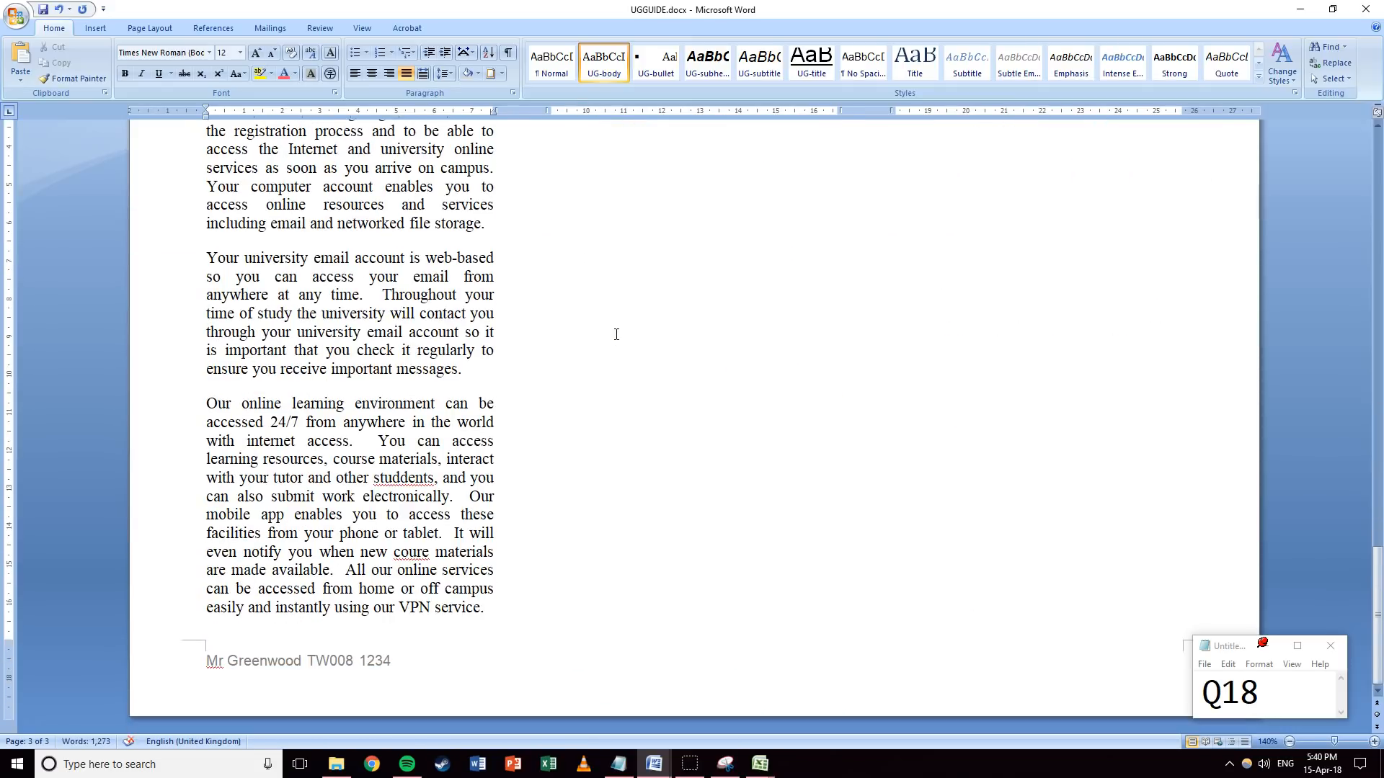
pyautogui.scroll(6, 616, 334)
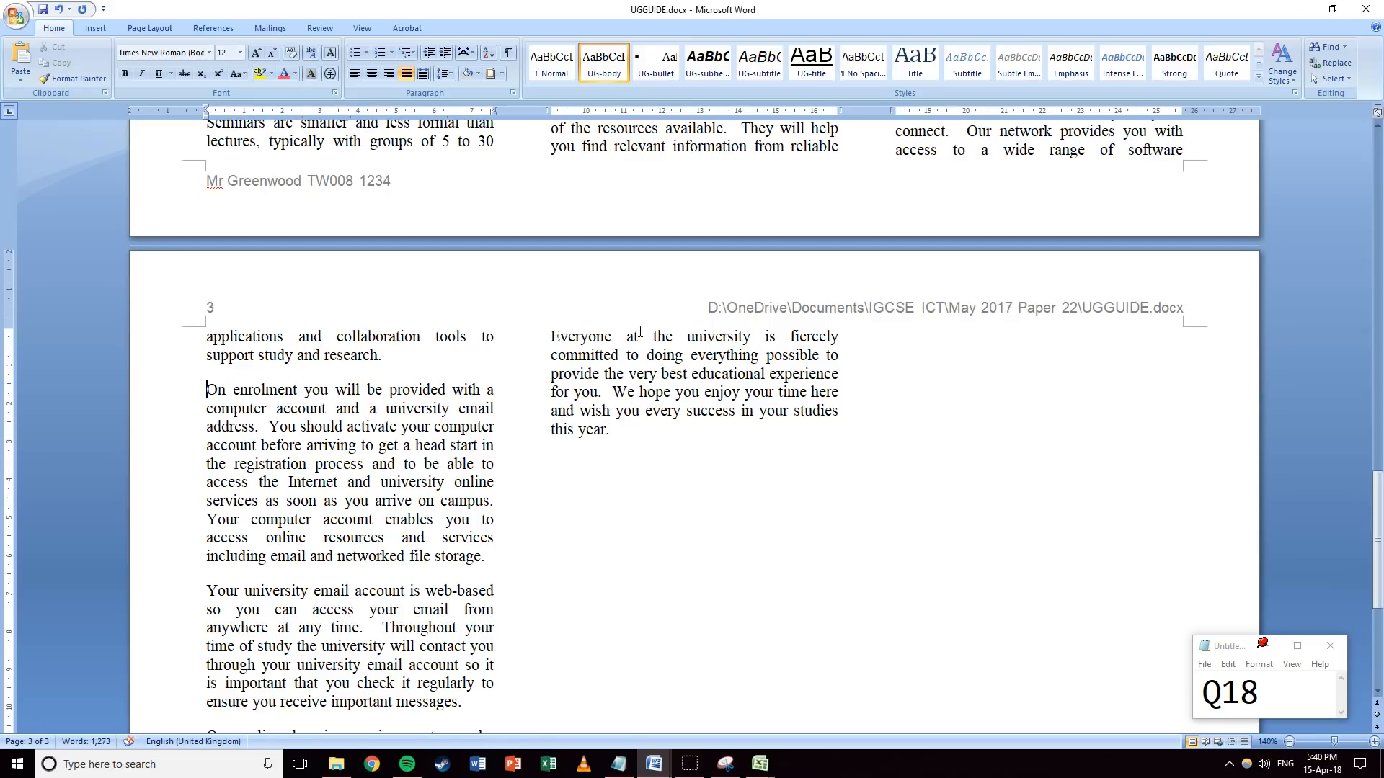
pyautogui.moveTo(1245, 687); pyautogui.dragTo(1266, 689)
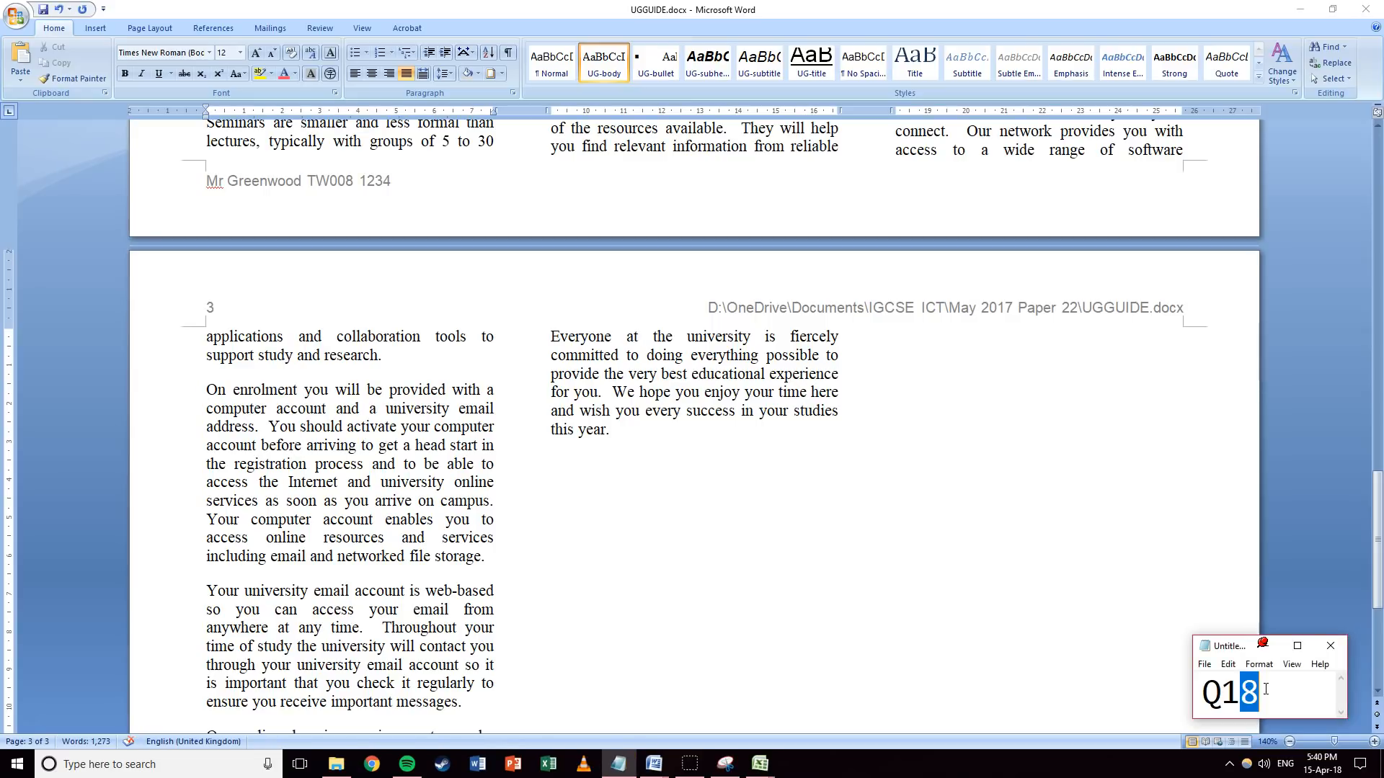
pyautogui.write('9')
pyautogui.hotkey('alt', 'Tab')
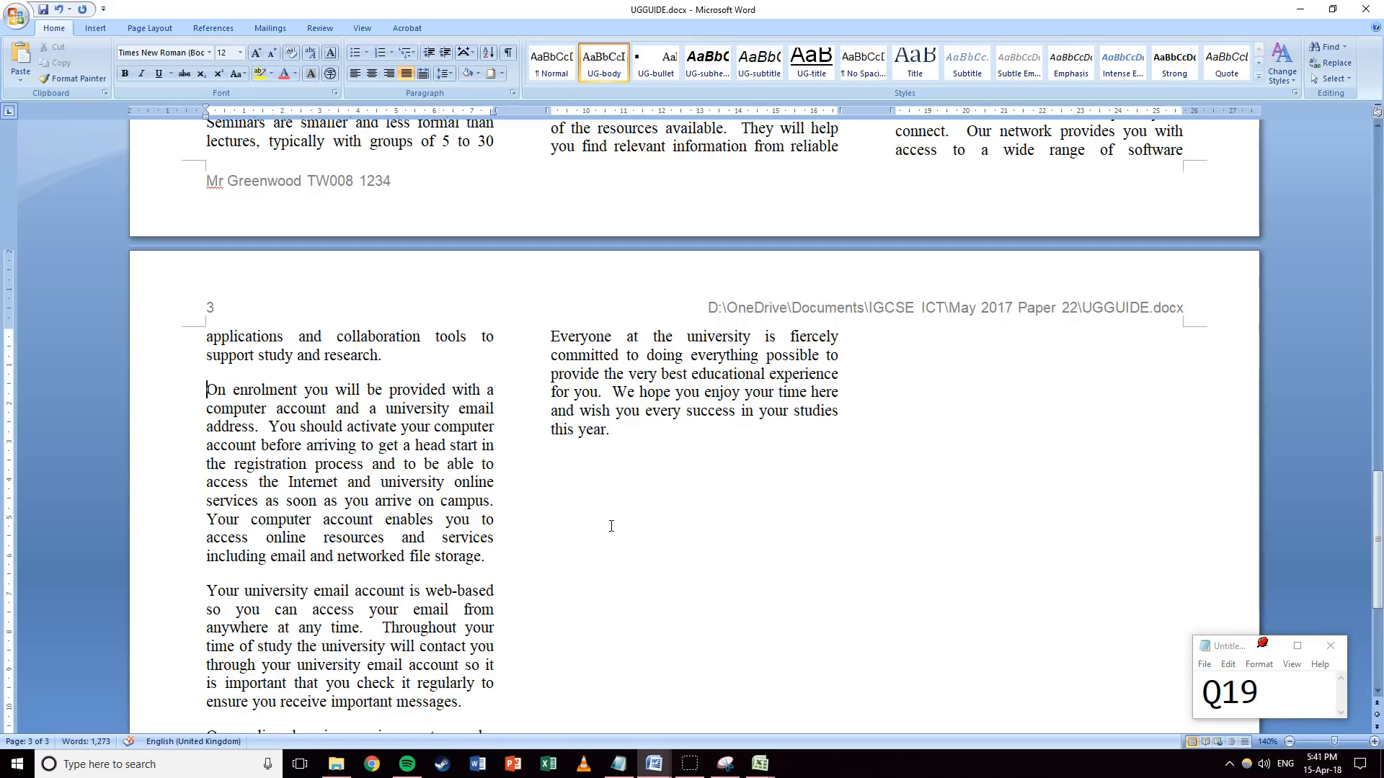
# Add an empty line below the Leisure Activities heading.
pyautogui.scroll(6, 611, 526)
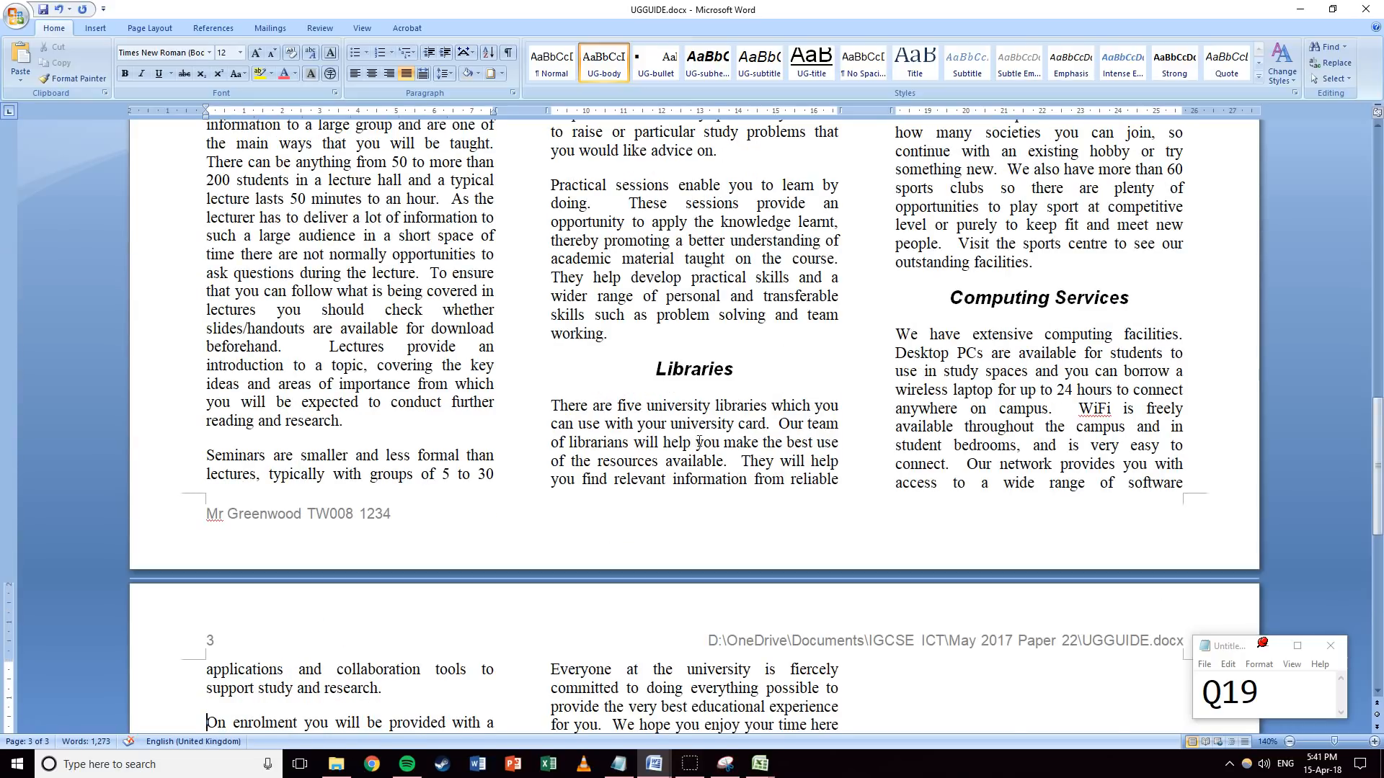
pyautogui.scroll(5, 699, 442)
pyautogui.click(1131, 296)
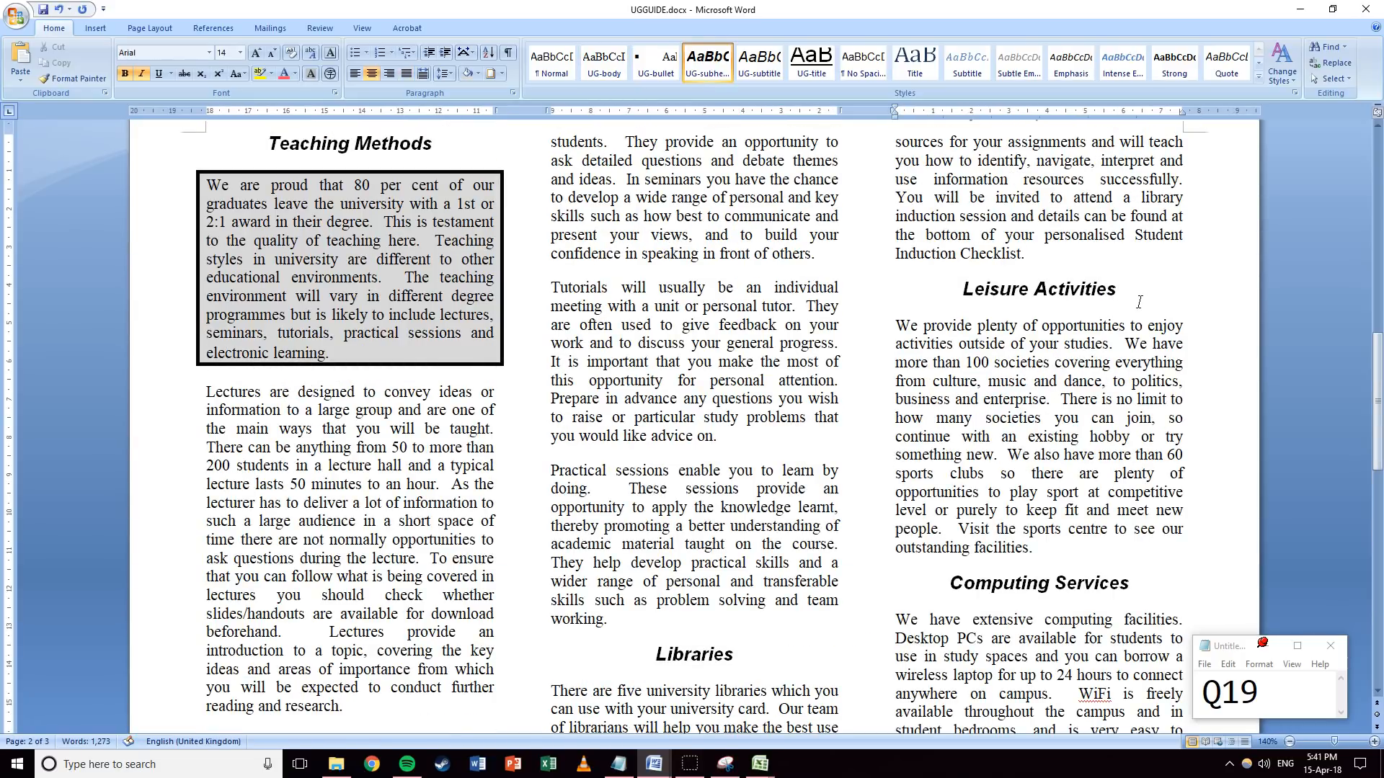
pyautogui.press('Return')
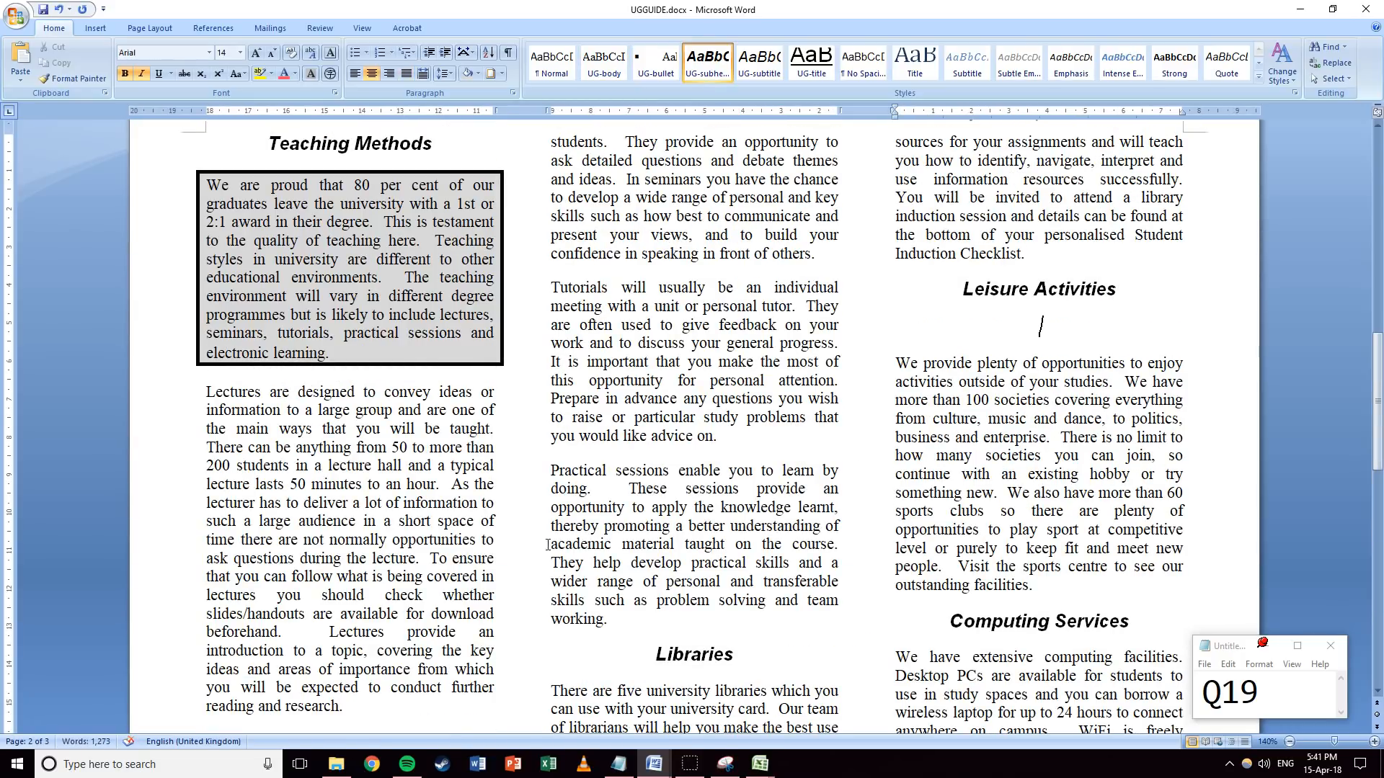
pyautogui.click(336, 764)
# Place the J227LEISURE.JPG skater image from May 2017 Paper 22 under the Leisure Activities heading.
pyautogui.click(734, 510)
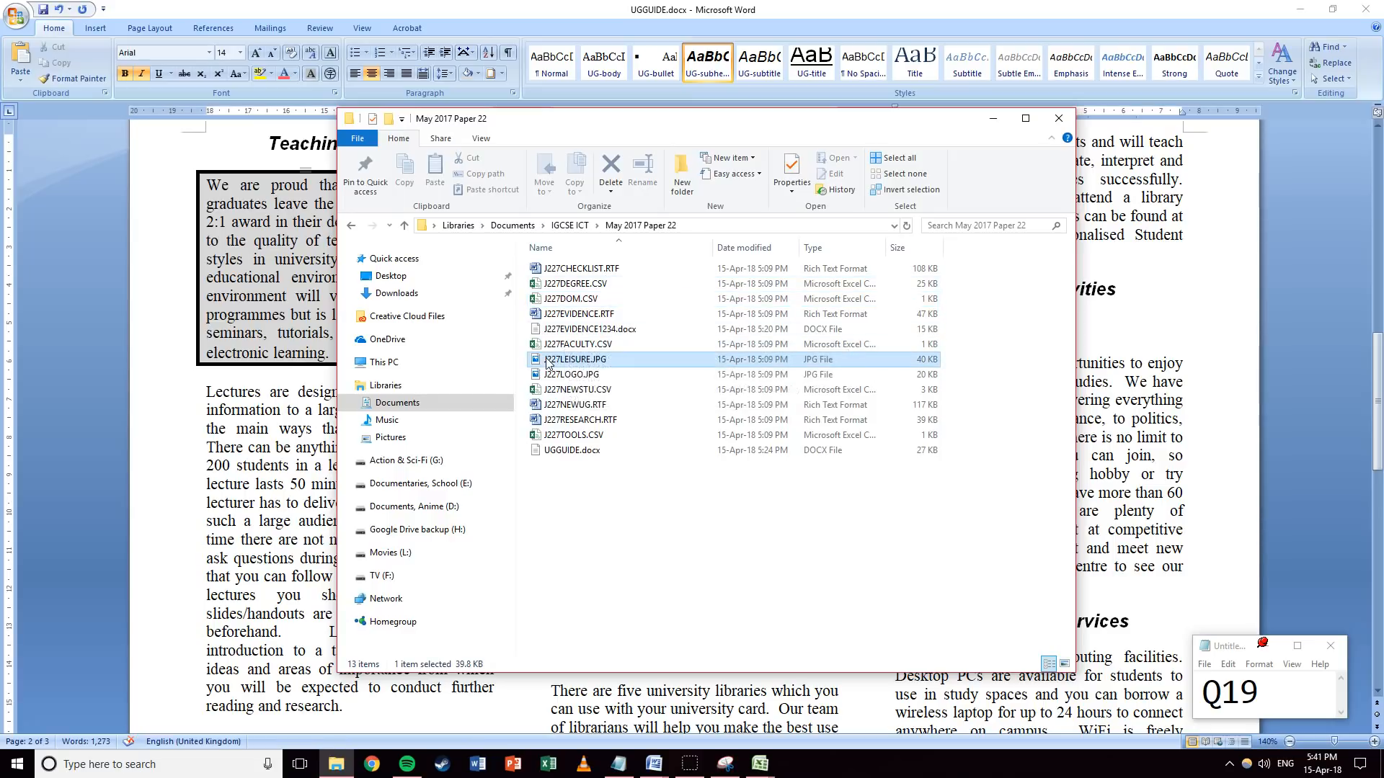
pyautogui.click(1103, 329)
pyautogui.click(1049, 385)
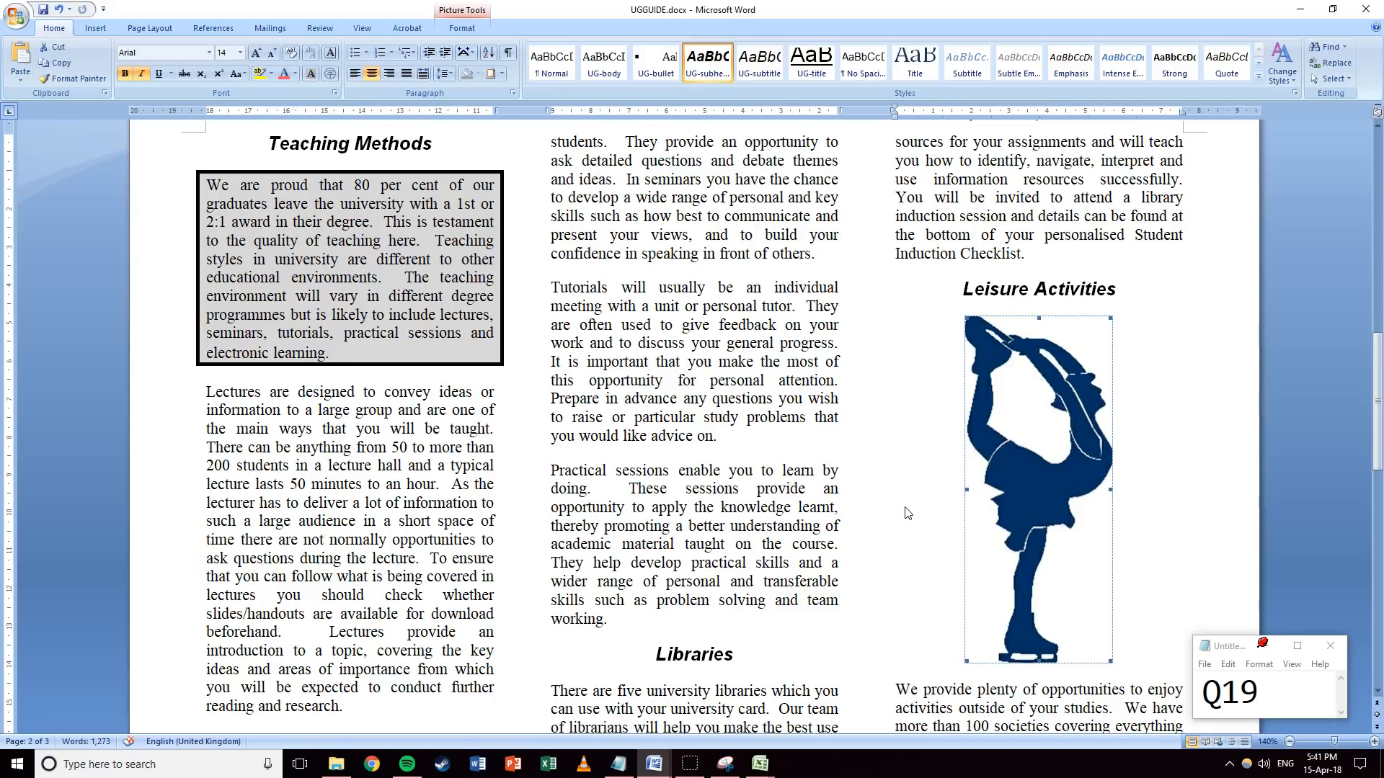
# Set the question note to Q20 and flip the skater picture horizontally.
pyautogui.moveTo(1265, 707); pyautogui.dragTo(1227, 703)
pyautogui.write('2')
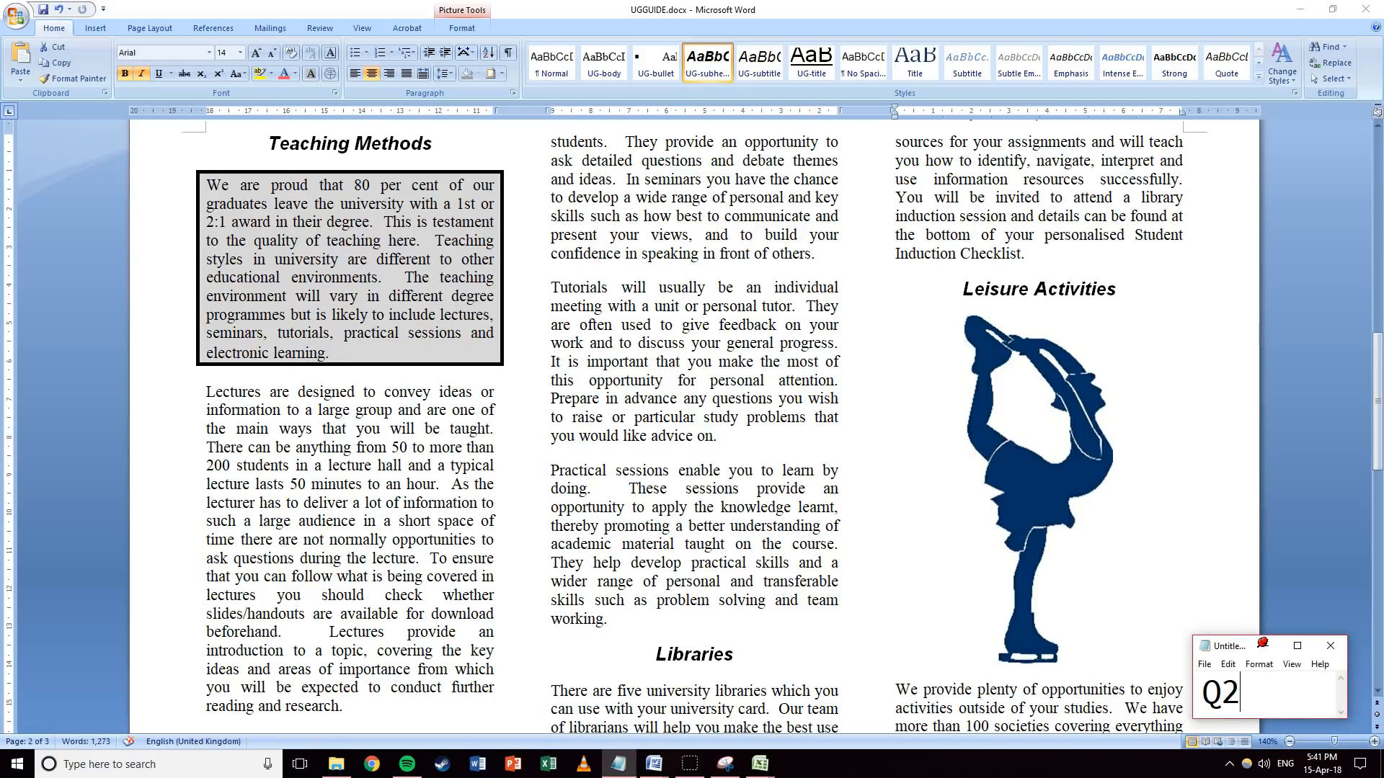
pyautogui.write('0')
pyautogui.click(1034, 428)
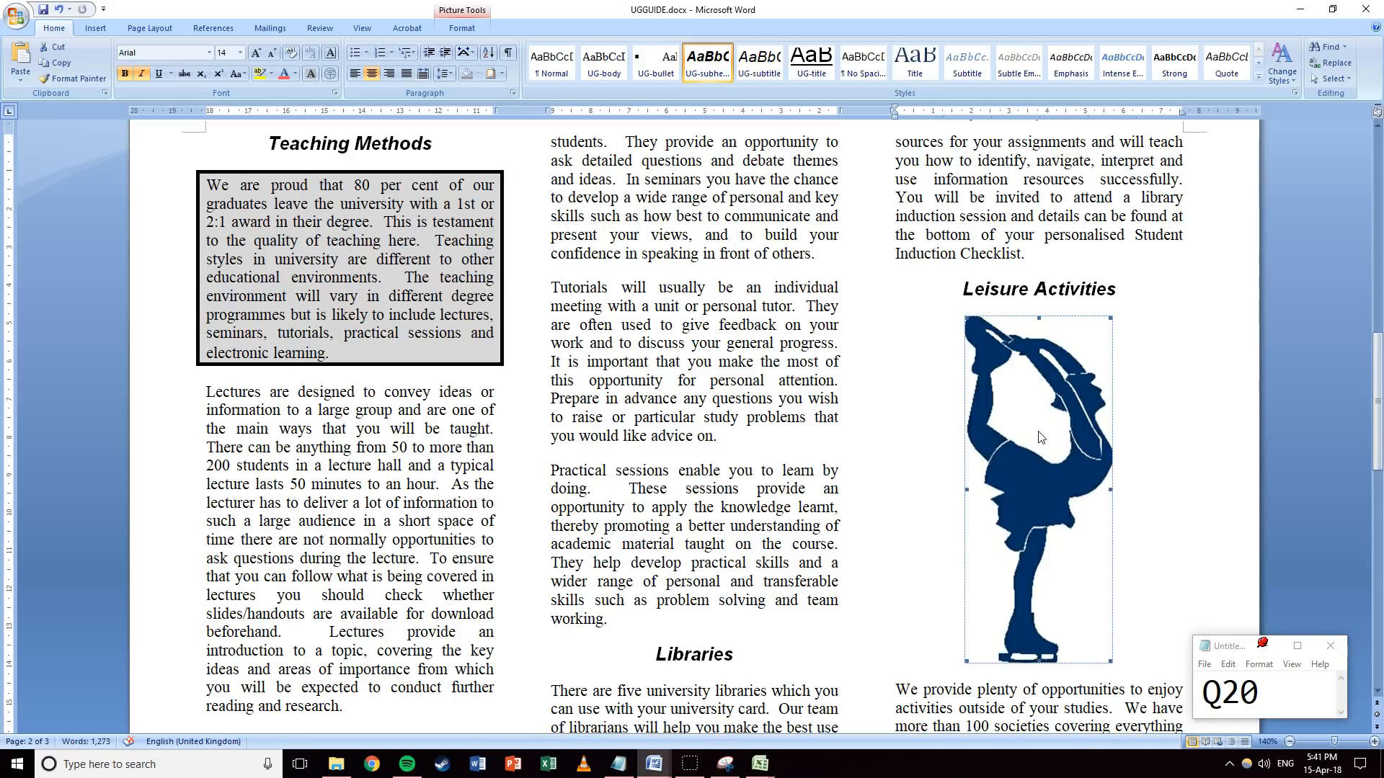
pyautogui.click(472, 29)
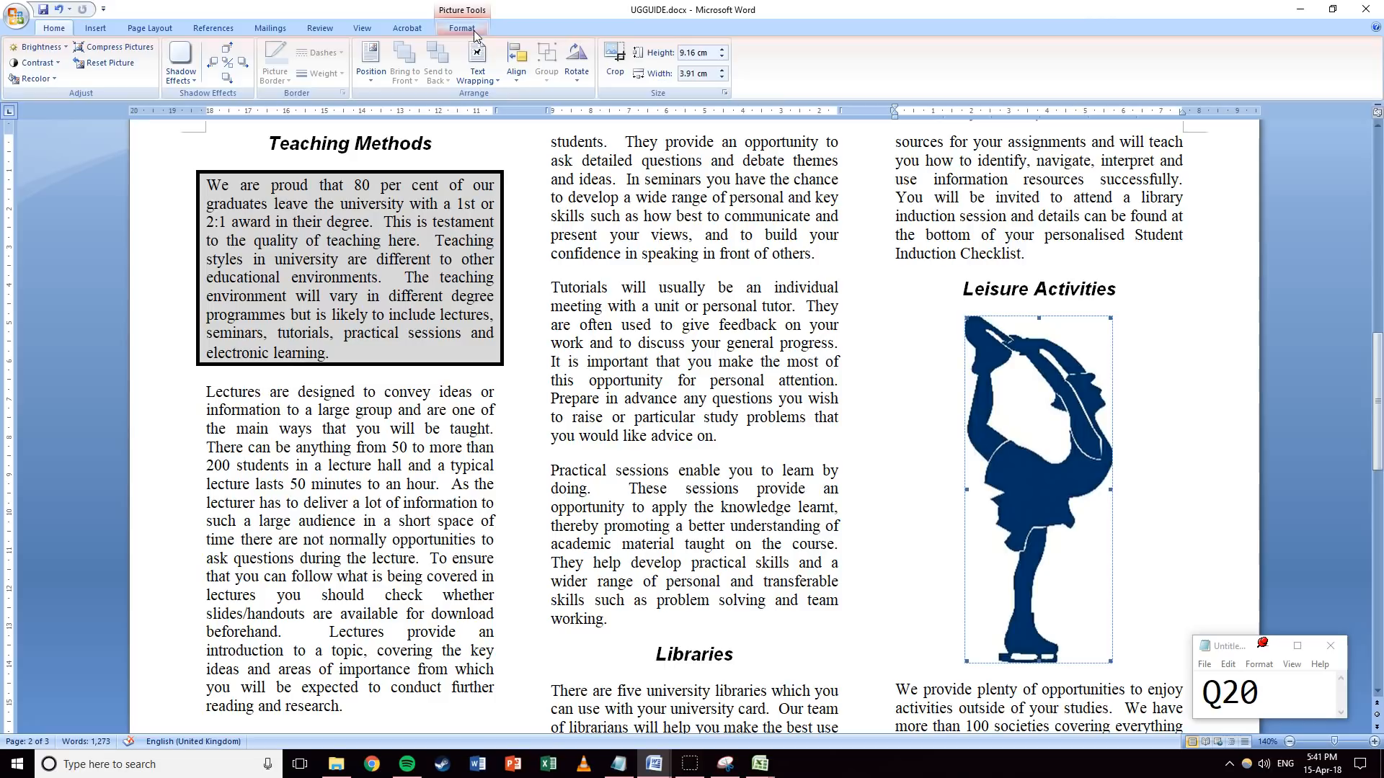
pyautogui.click(581, 78)
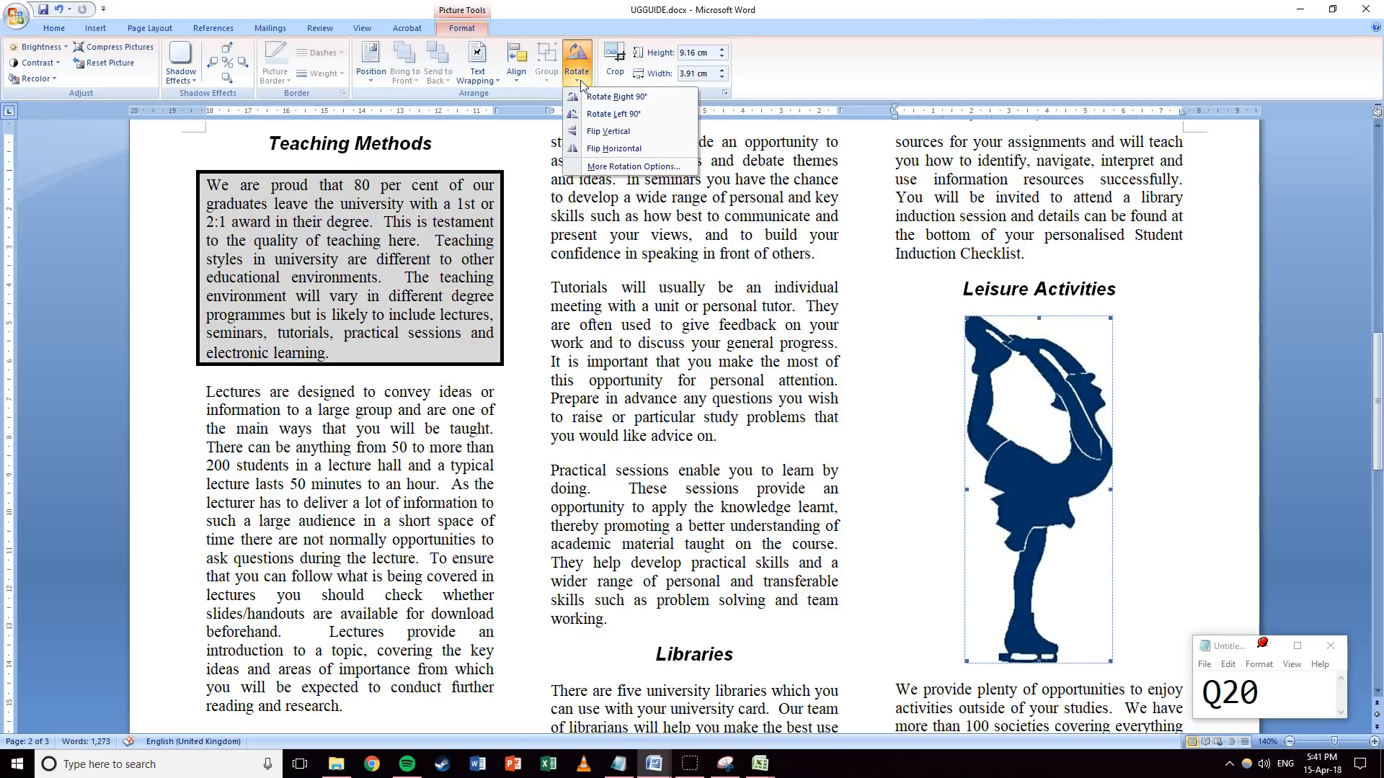
pyautogui.click(594, 150)
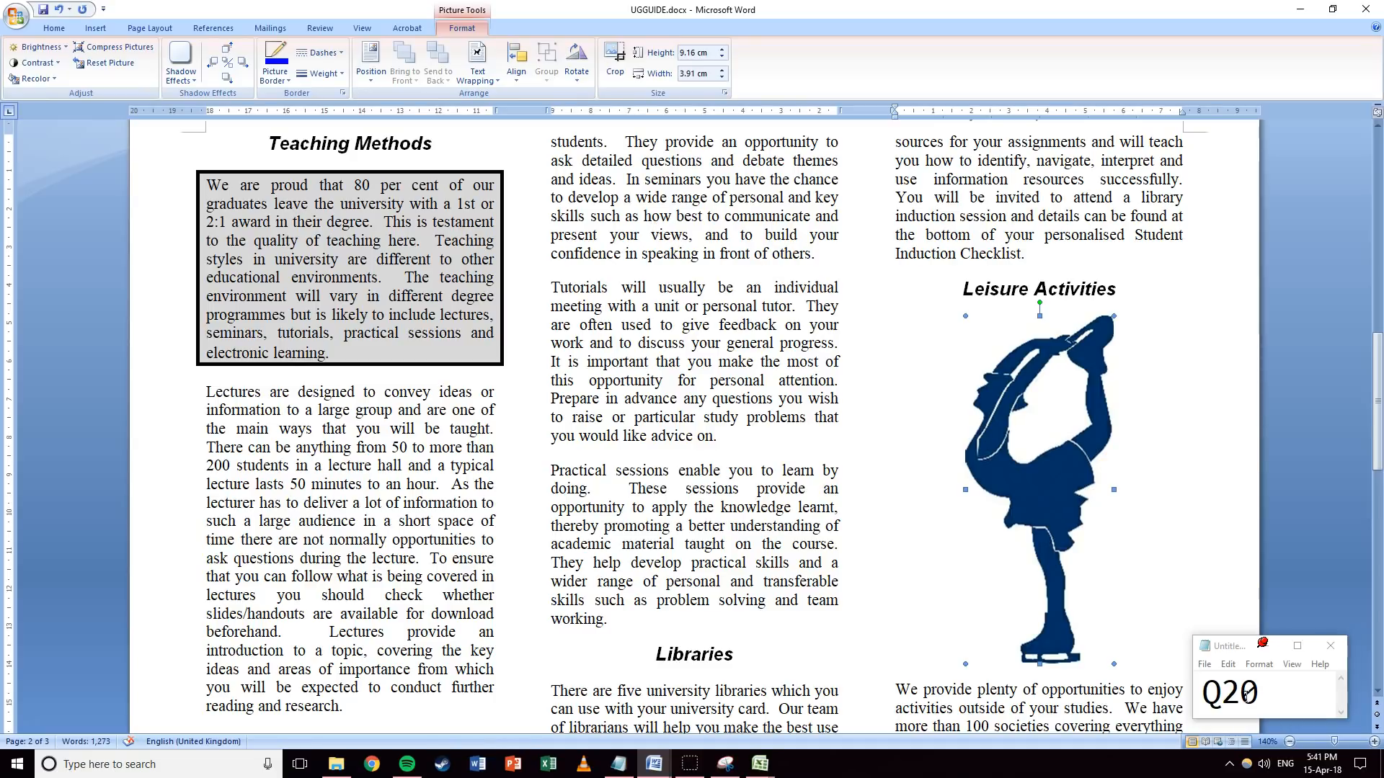
pyautogui.moveTo(1246, 695); pyautogui.dragTo(1262, 694)
# Set the question note to Q21 and resize the skater picture to 2 cm wide.
pyautogui.write('1')
pyautogui.click(1075, 434)
pyautogui.moveTo(680, 74); pyautogui.dragTo(693, 73)
pyautogui.write('2')
pyautogui.press('Return')
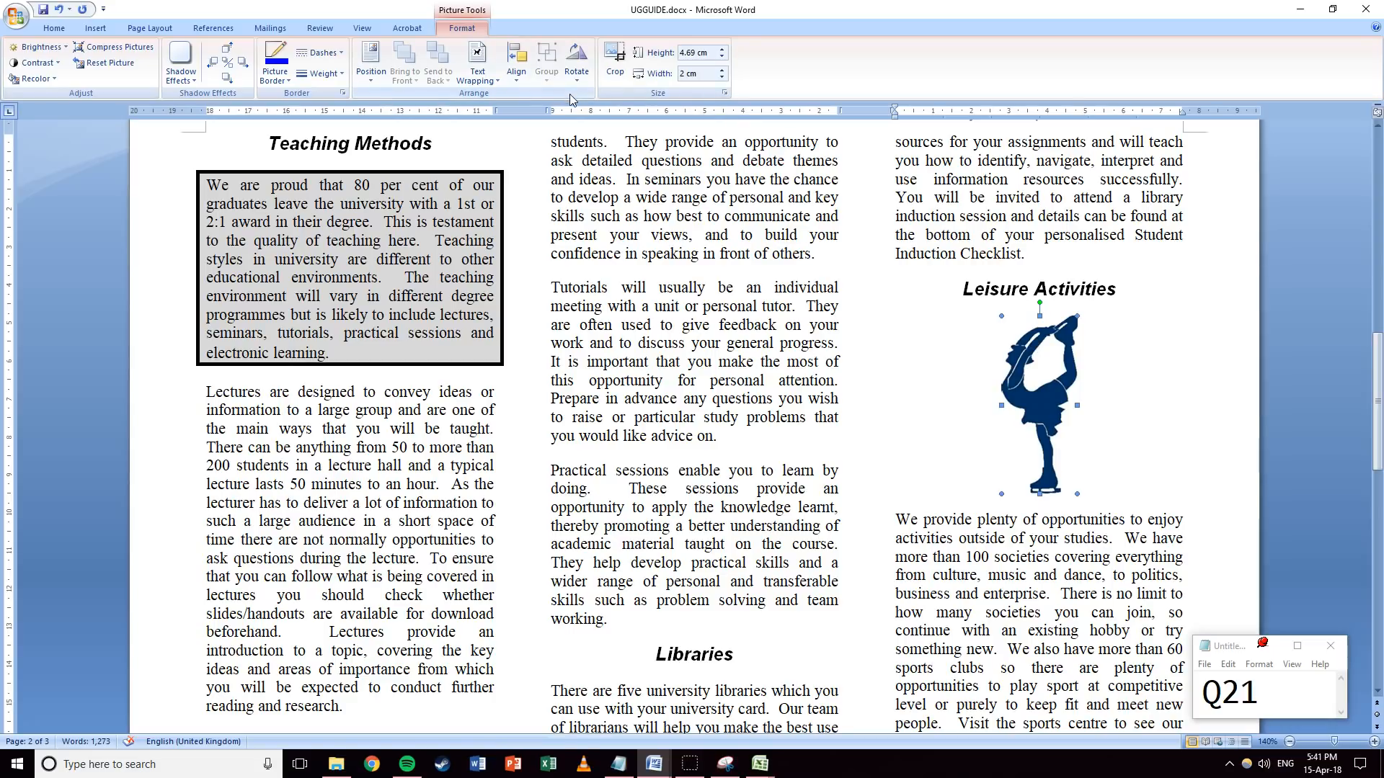
# Give the skater picture Square text wrapping and align it left.
pyautogui.click(478, 64)
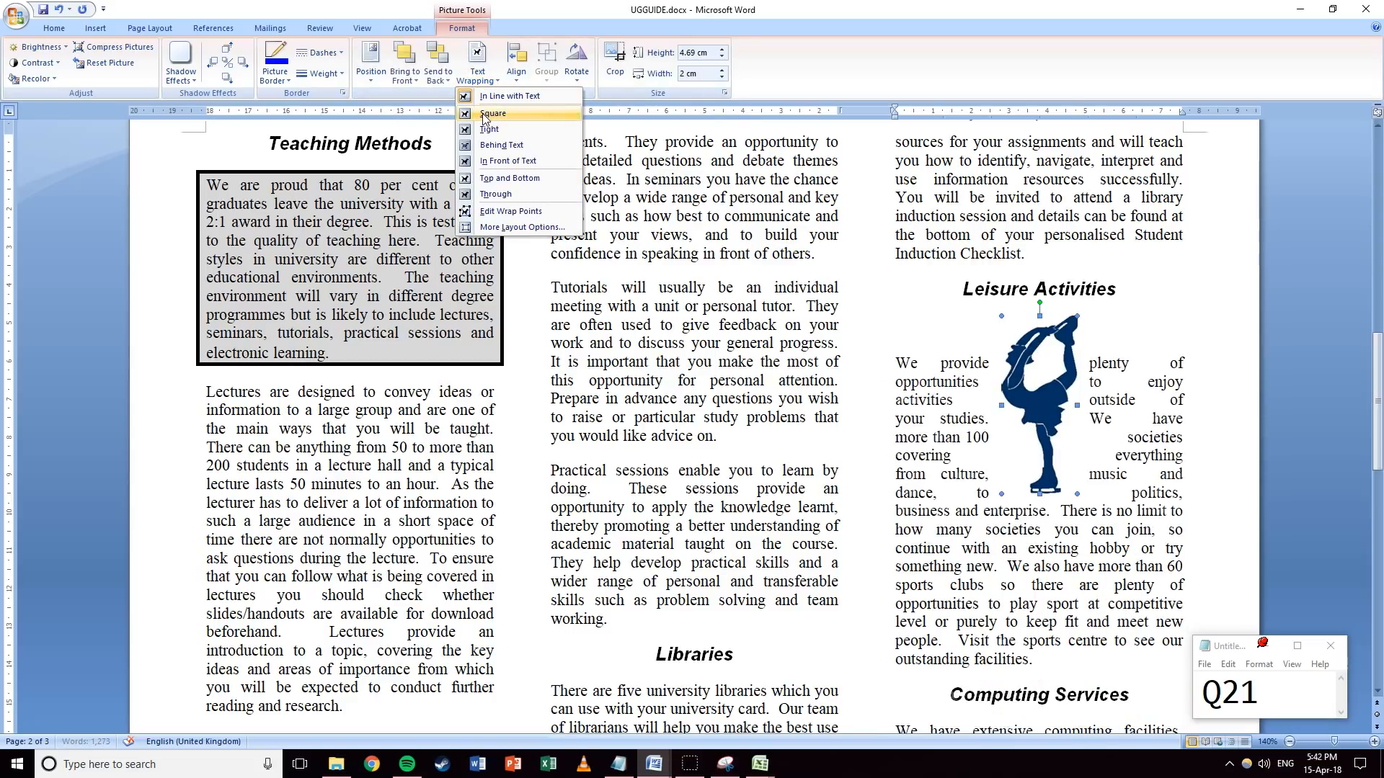
pyautogui.click(484, 114)
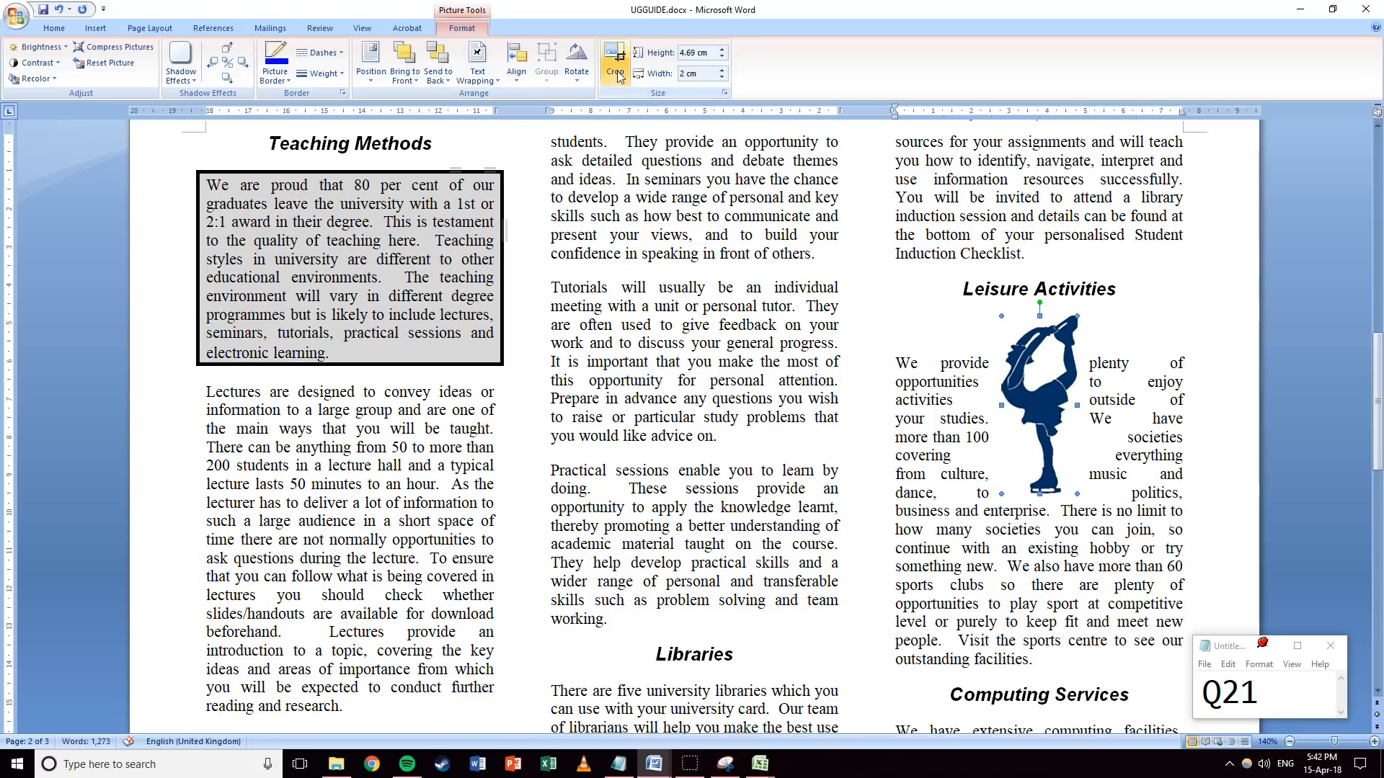
pyautogui.click(516, 72)
pyautogui.click(527, 98)
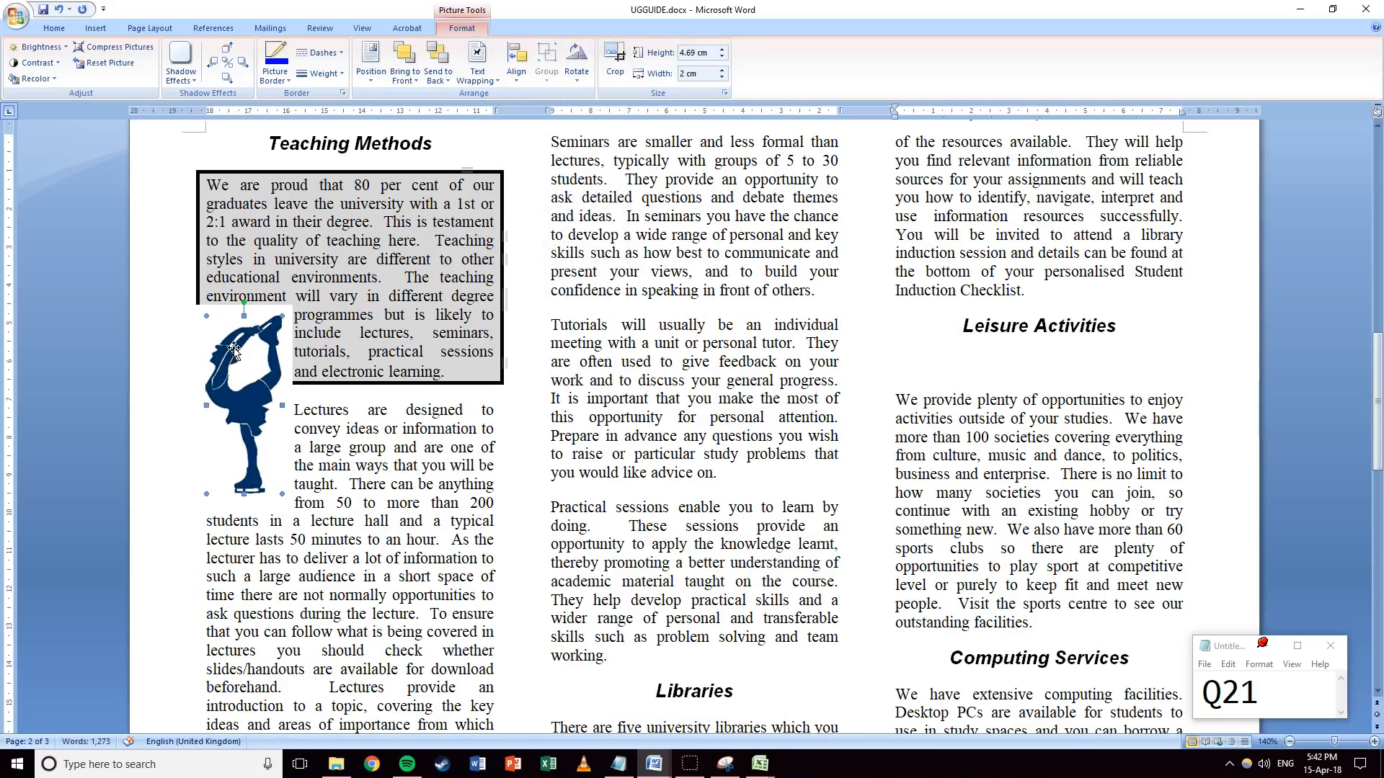
# Delete the empty line under Leisure Activities and move the picture beside 'We provide plenty'.
pyautogui.moveTo(929, 387); pyautogui.dragTo(930, 395)
pyautogui.click(988, 320)
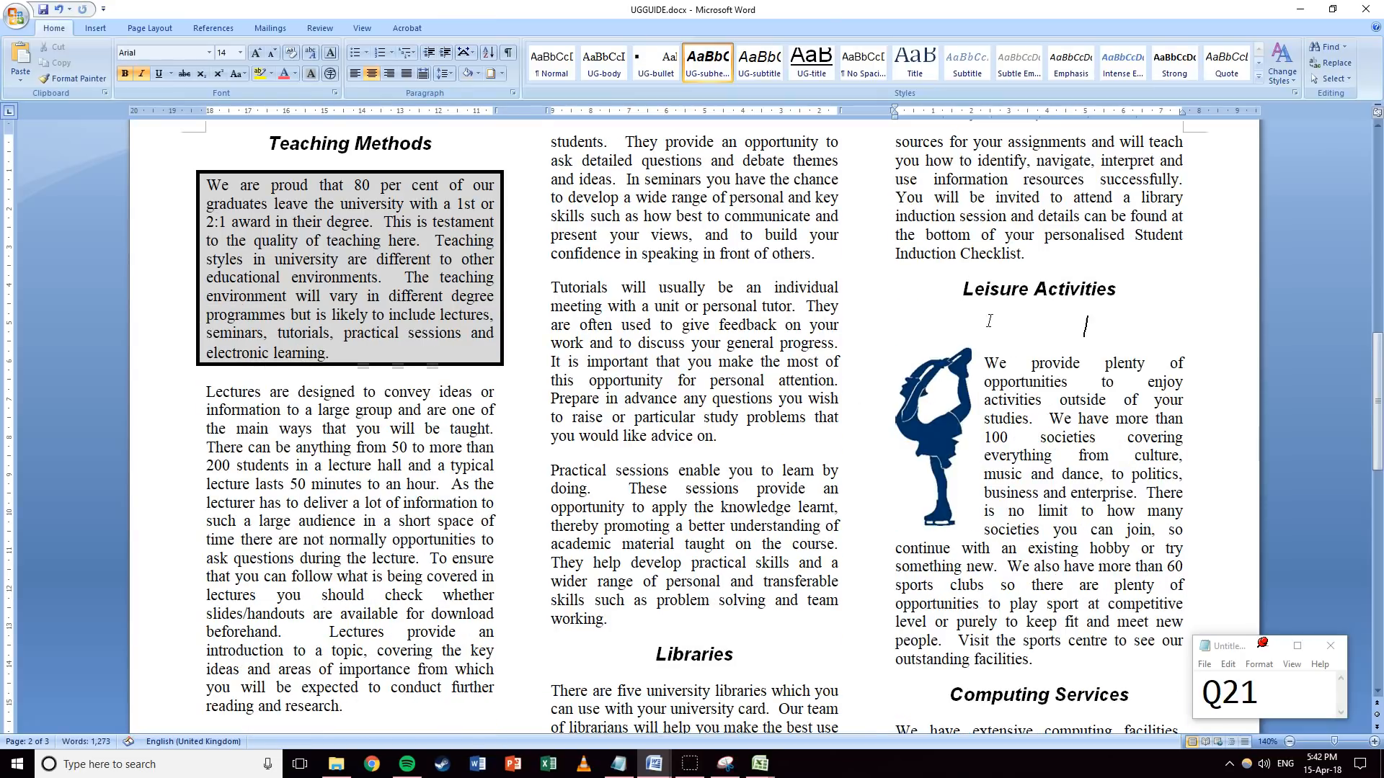
pyautogui.press('Delete')
pyautogui.click(928, 384)
pyautogui.moveTo(928, 385); pyautogui.dragTo(928, 360)
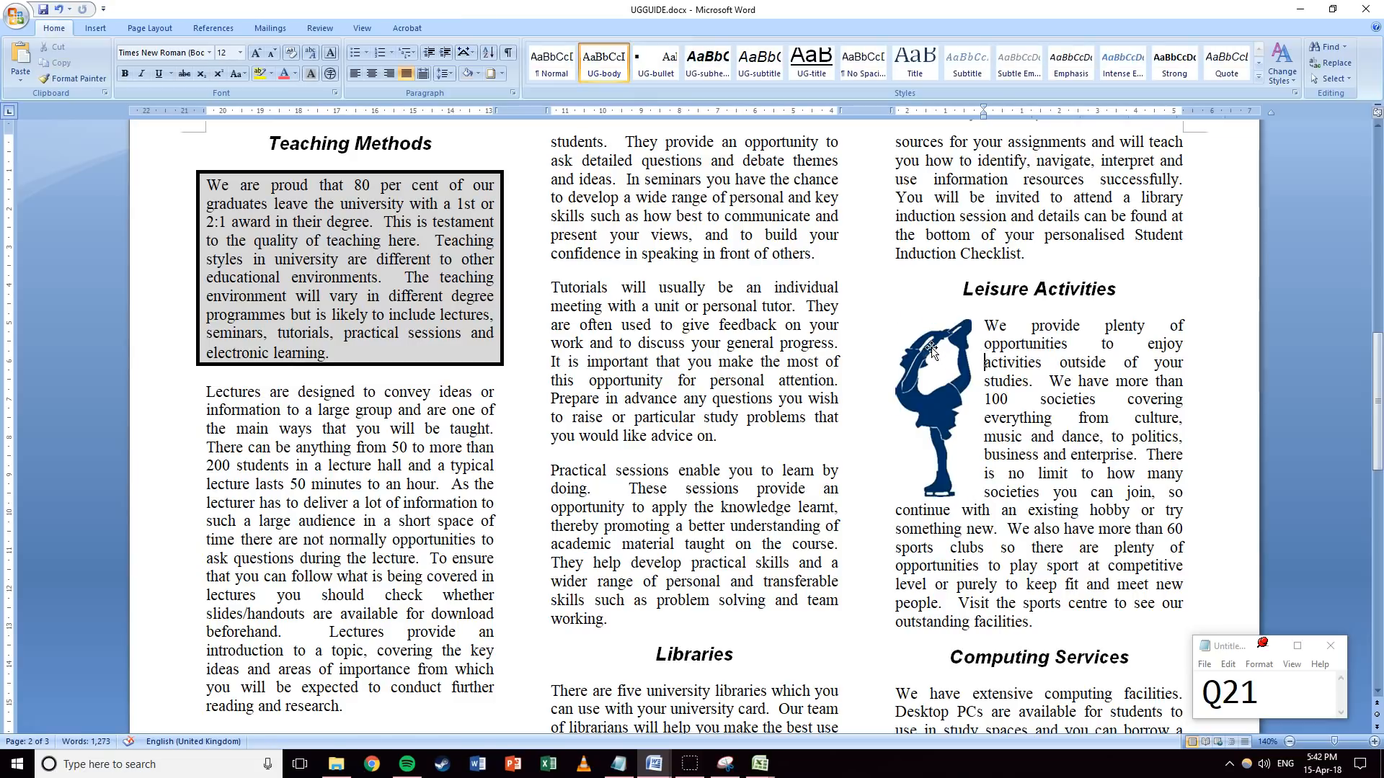
# Nudge the skater picture slightly right to fine-tune its position in the paragraph.
pyautogui.click(1021, 332)
pyautogui.scroll(6, 1021, 346)
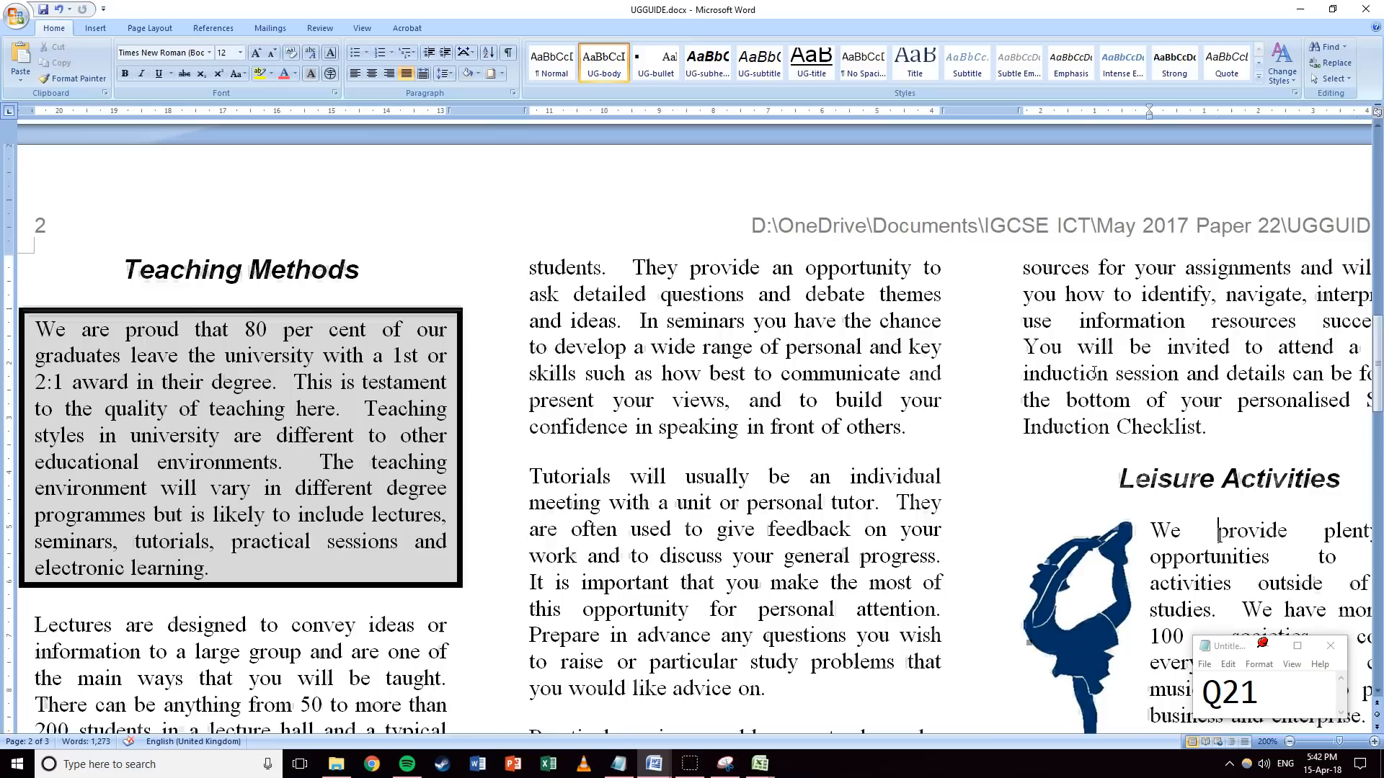
pyautogui.moveTo(1030, 729); pyautogui.dragTo(1180, 728)
pyautogui.click(908, 584)
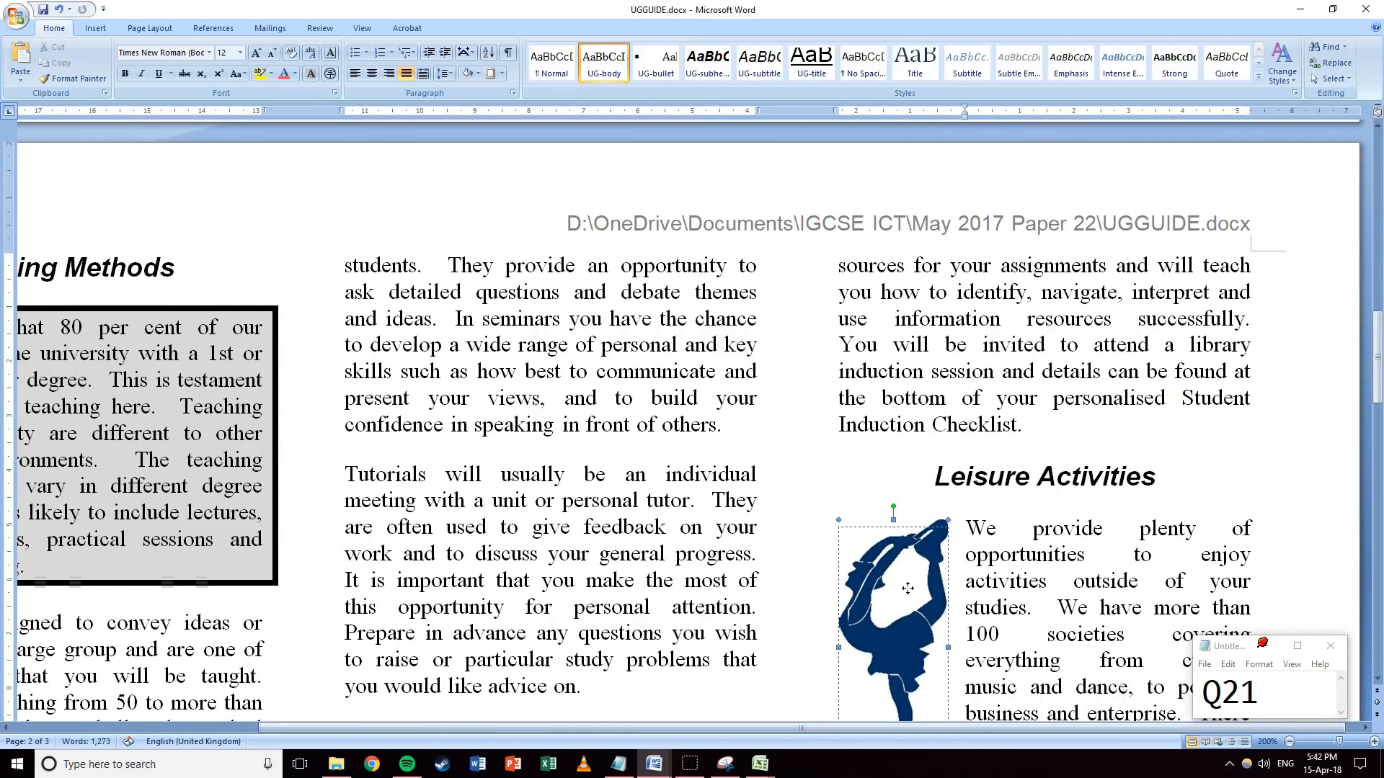
pyautogui.moveTo(908, 581)
pyautogui.mouseDown()
pyautogui.moveTo(953, 579)
pyautogui.moveTo(913, 576)
pyautogui.mouseUp()
pyautogui.click(1010, 580)
pyautogui.scroll(-4, 1002, 405)
pyautogui.click(924, 355)
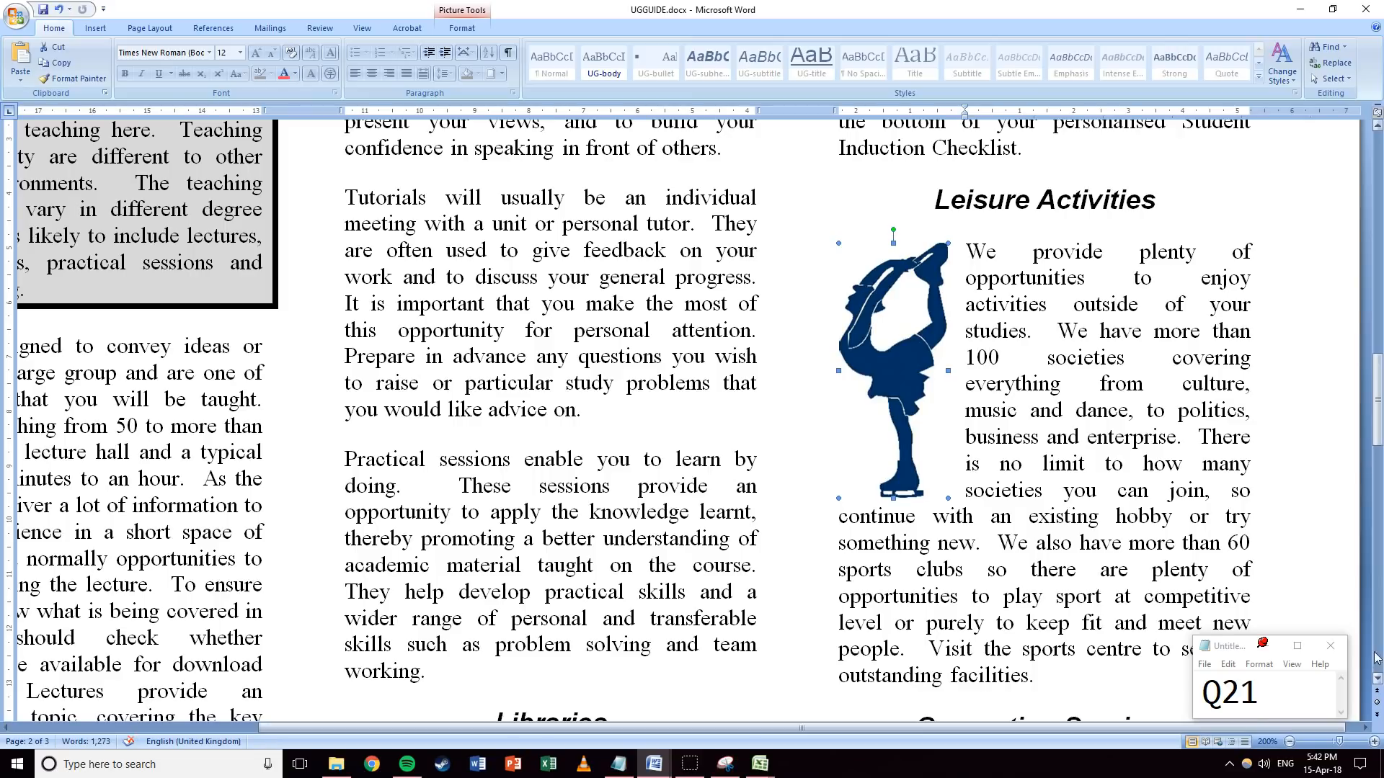
# Advance the question note number to Q22.
pyautogui.click(1207, 651)
pyautogui.hotkey('shift', 'Left')
pyautogui.write('2')
pyautogui.hotkey('alt', 'Tab')
pyautogui.click(1063, 375)
pyautogui.keyDown('ctrl'); pyautogui.scroll(-8, 632, 353); pyautogui.keyUp('ctrl')
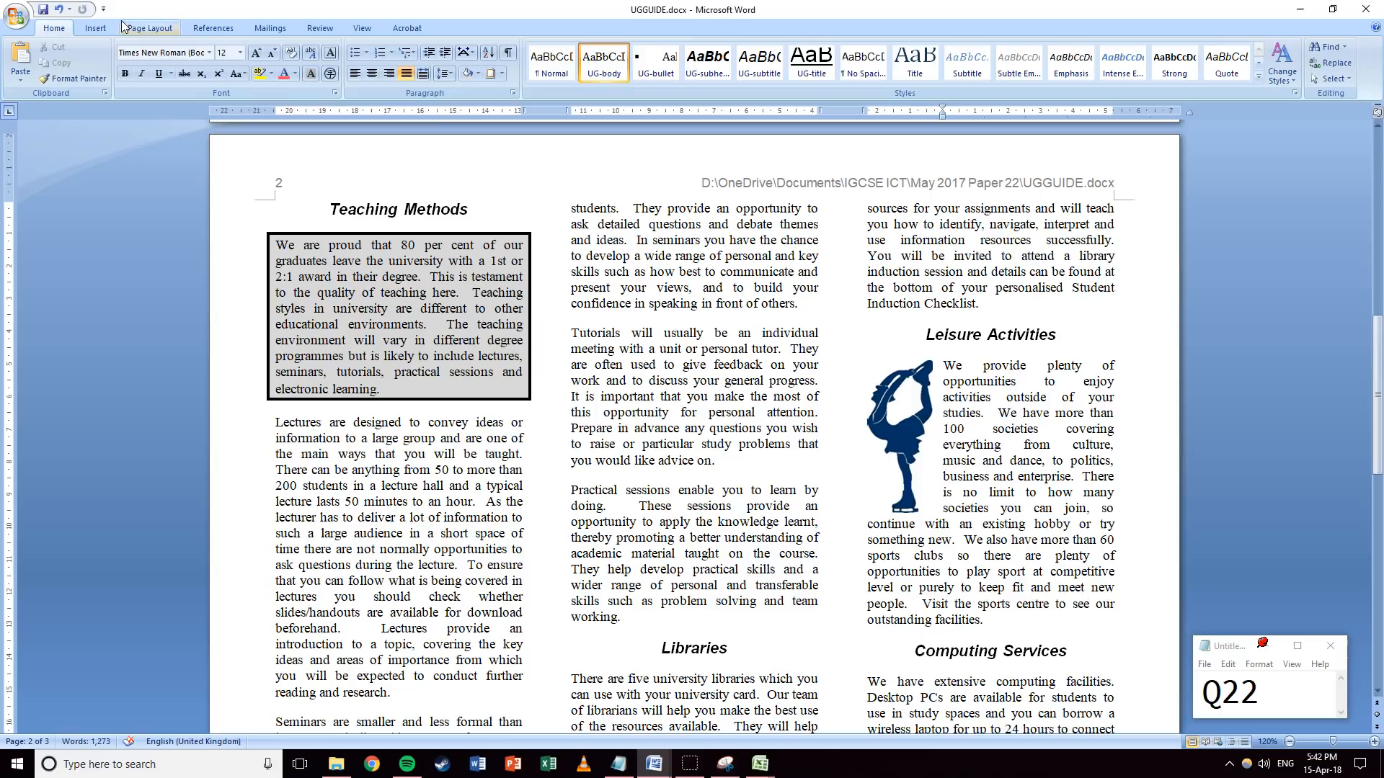
# Run Spelling & Grammar, changing WiFi to Wi-Fi, studdents to students and coure to course.
pyautogui.click(315, 32)
pyautogui.click(26, 61)
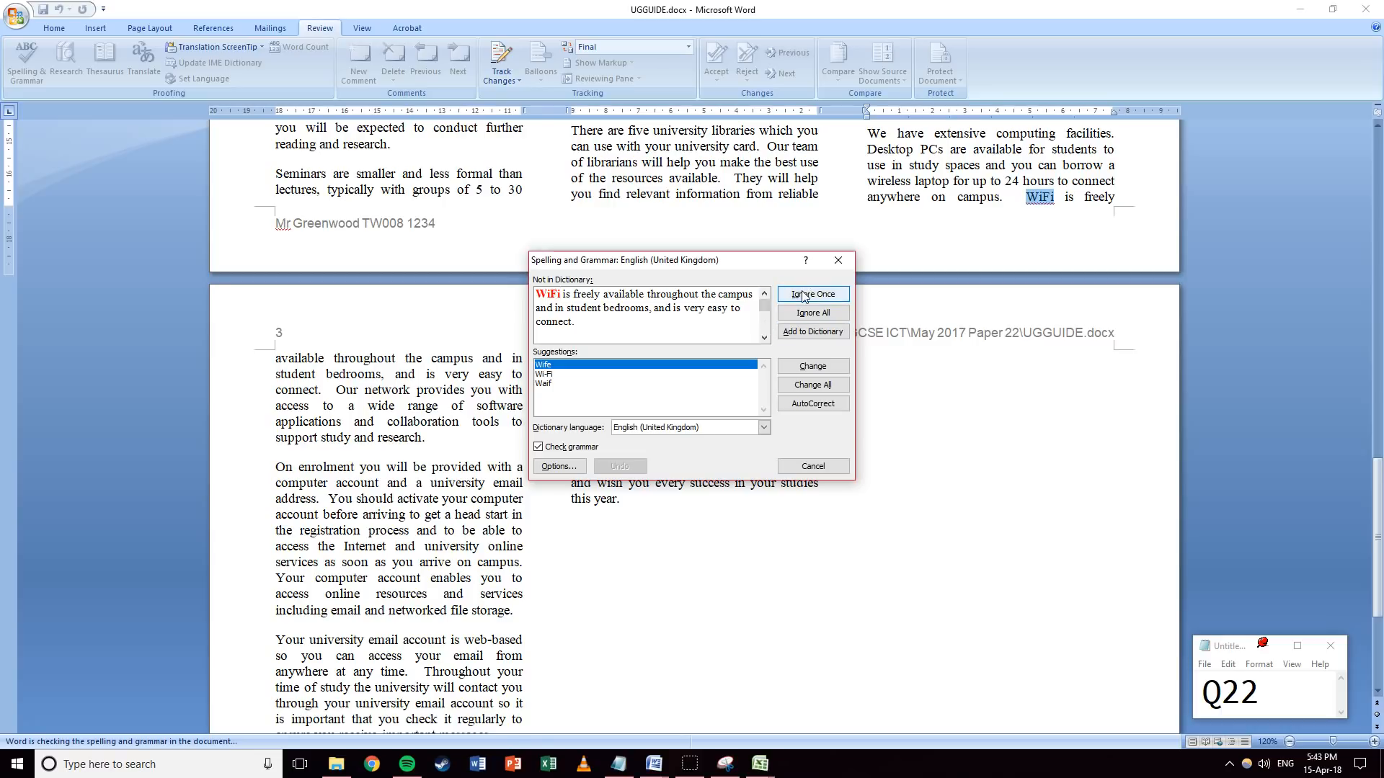
pyautogui.click(558, 374)
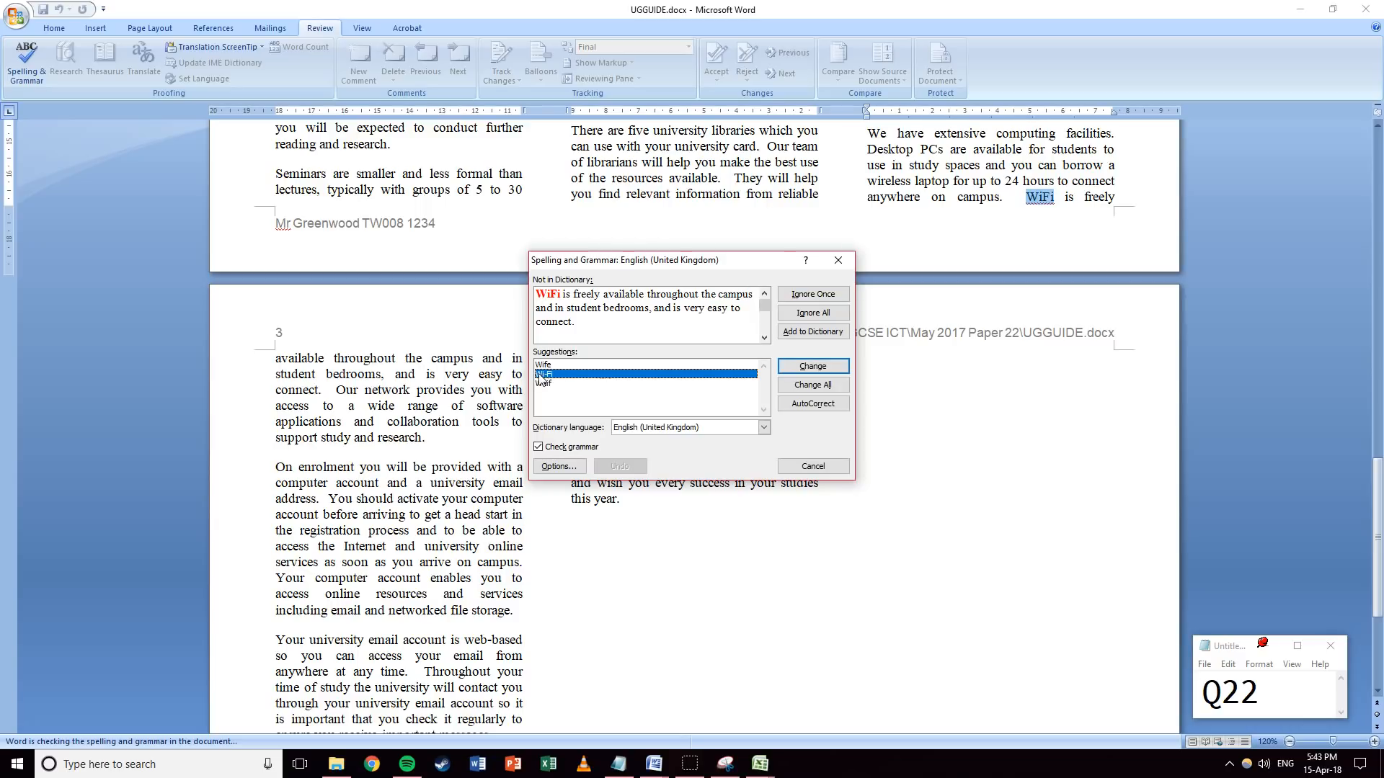
pyautogui.click(822, 366)
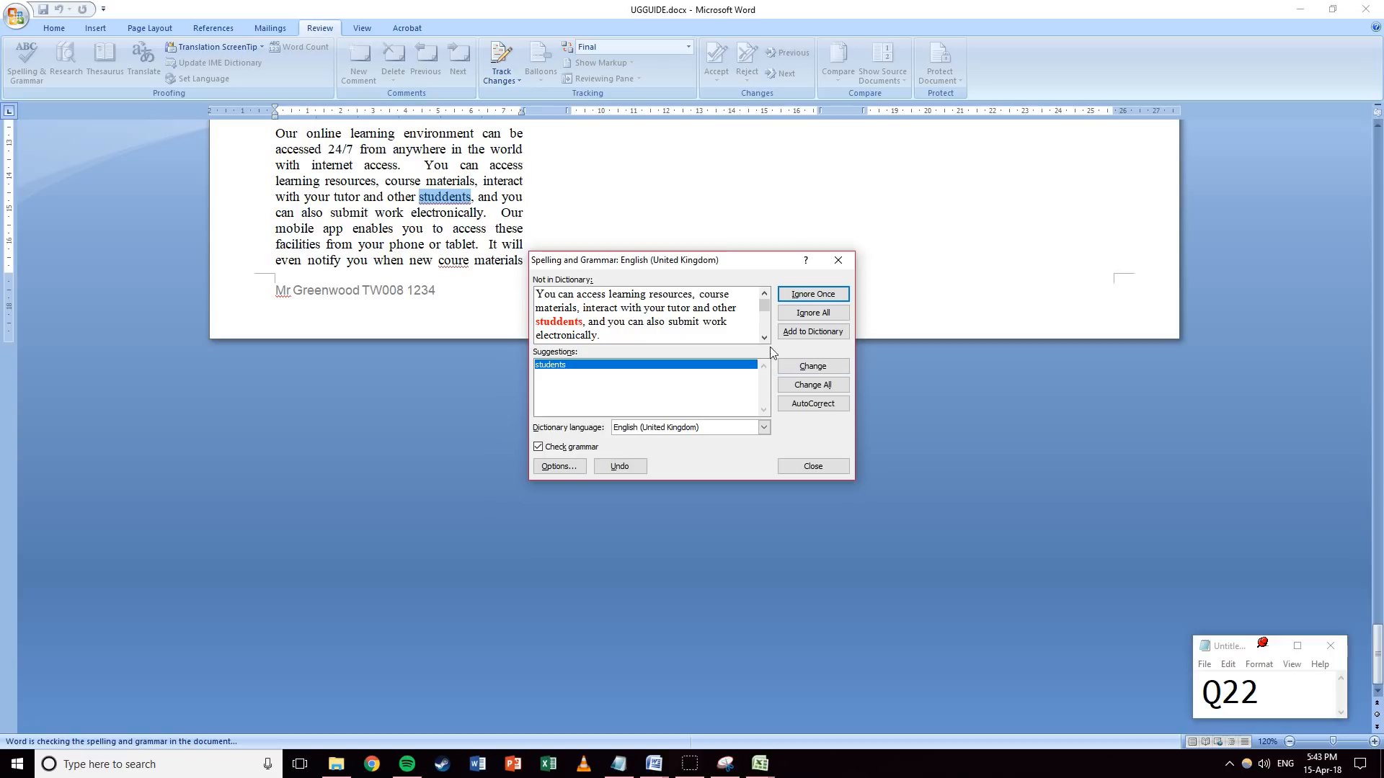
pyautogui.click(804, 369)
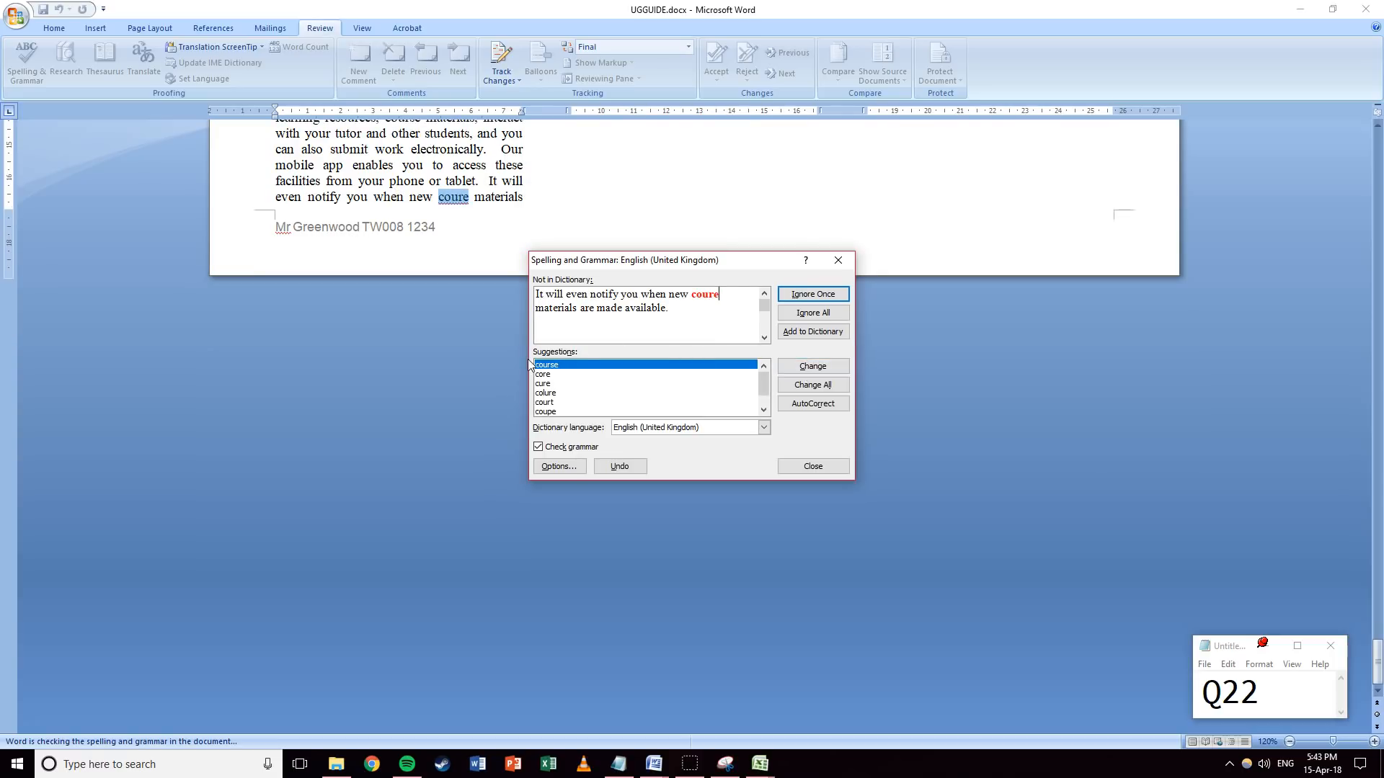
pyautogui.click(815, 368)
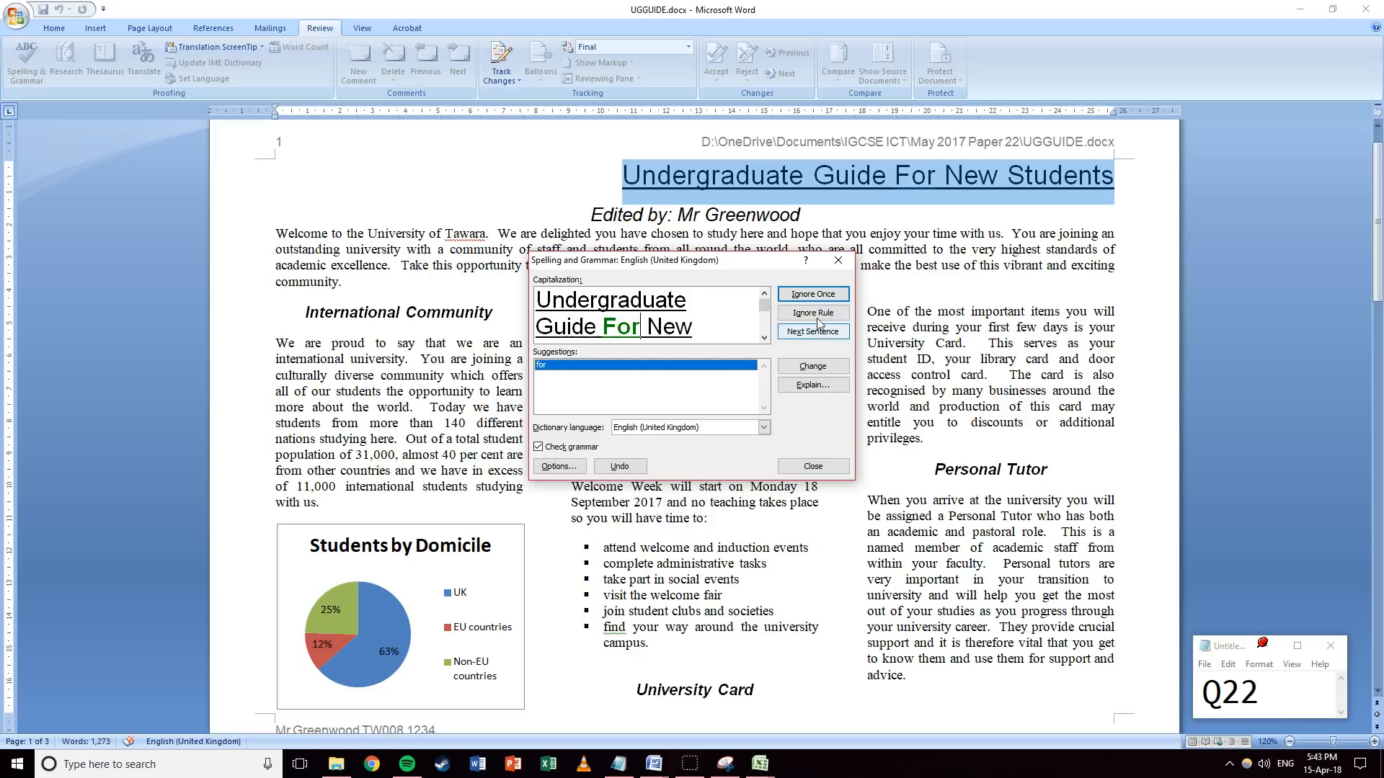
# Ignore the For, find and Mr flags, add Tawara to the dictionary, and finish the check.
pyautogui.click(808, 295)
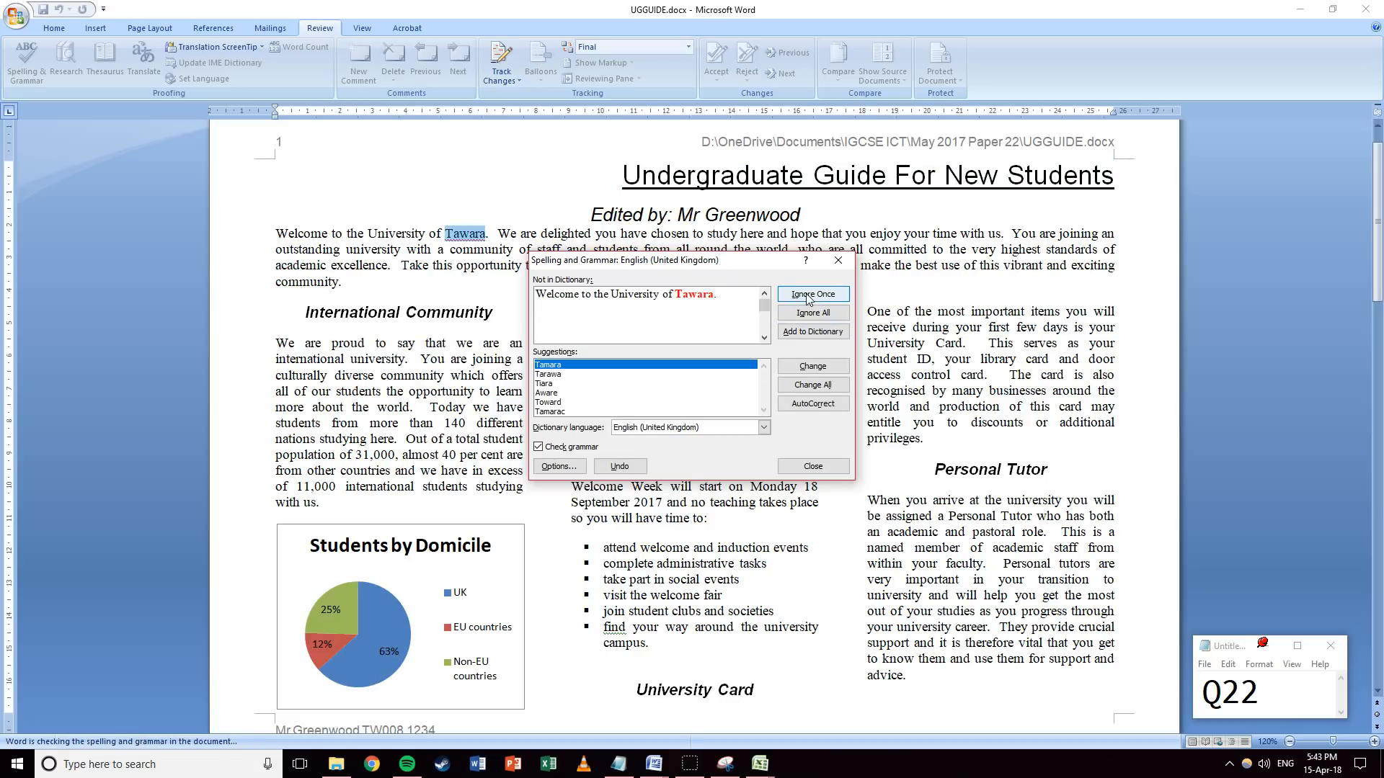
pyautogui.click(806, 335)
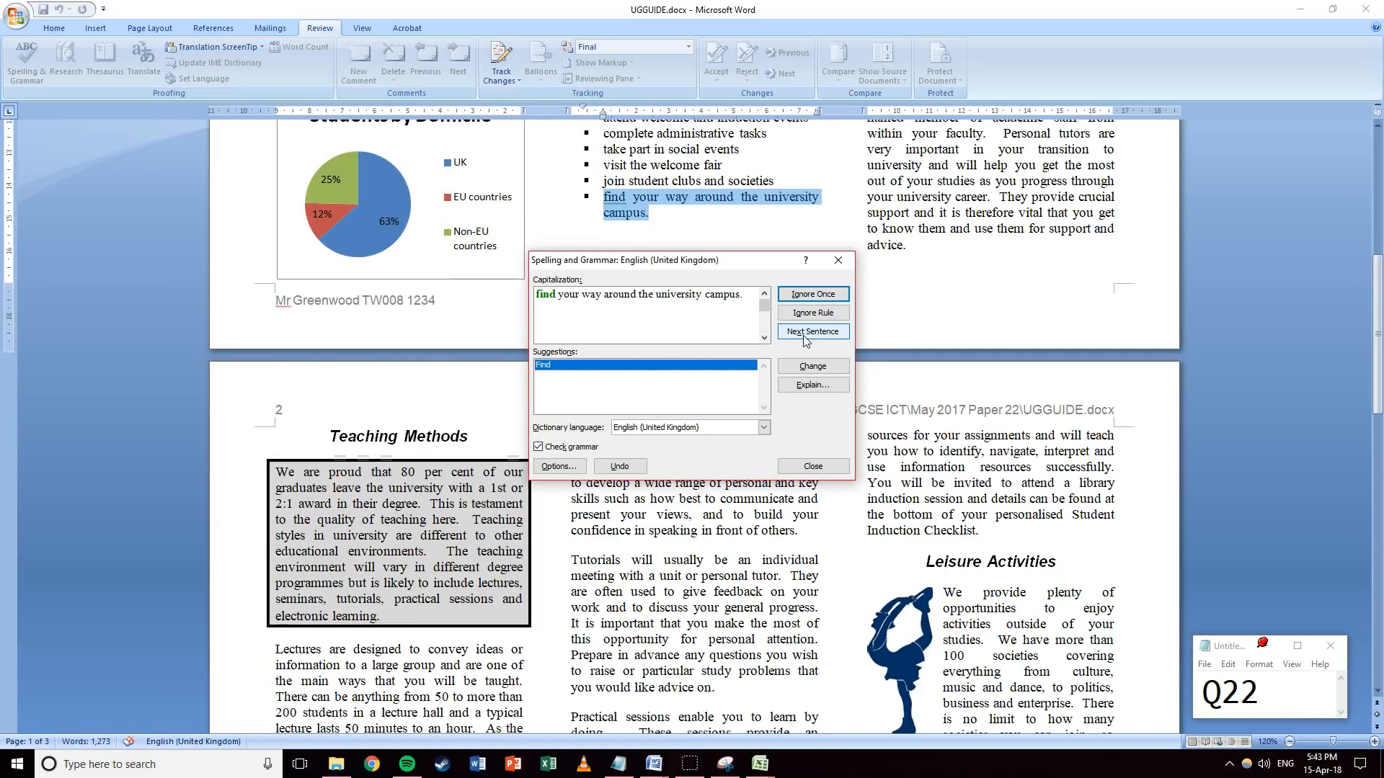
pyautogui.click(805, 297)
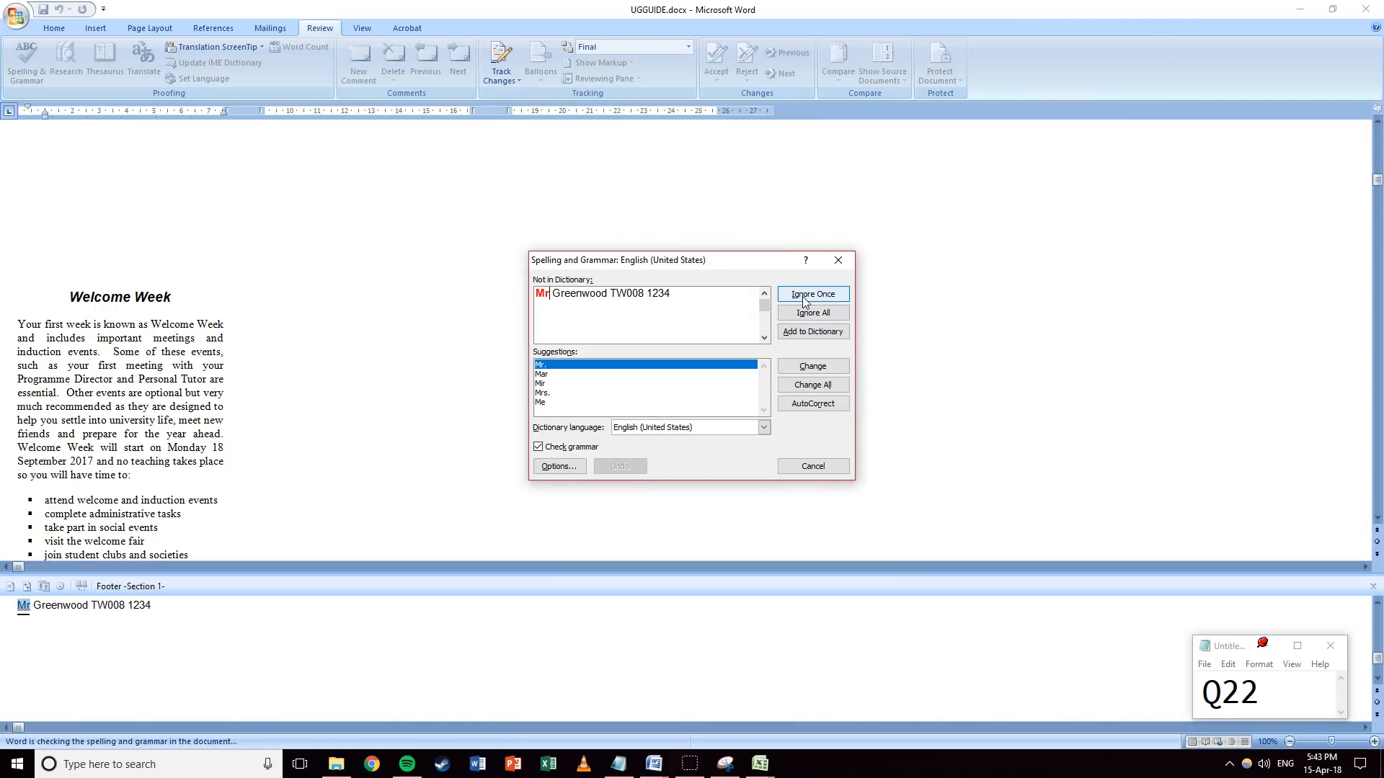
pyautogui.click(803, 296)
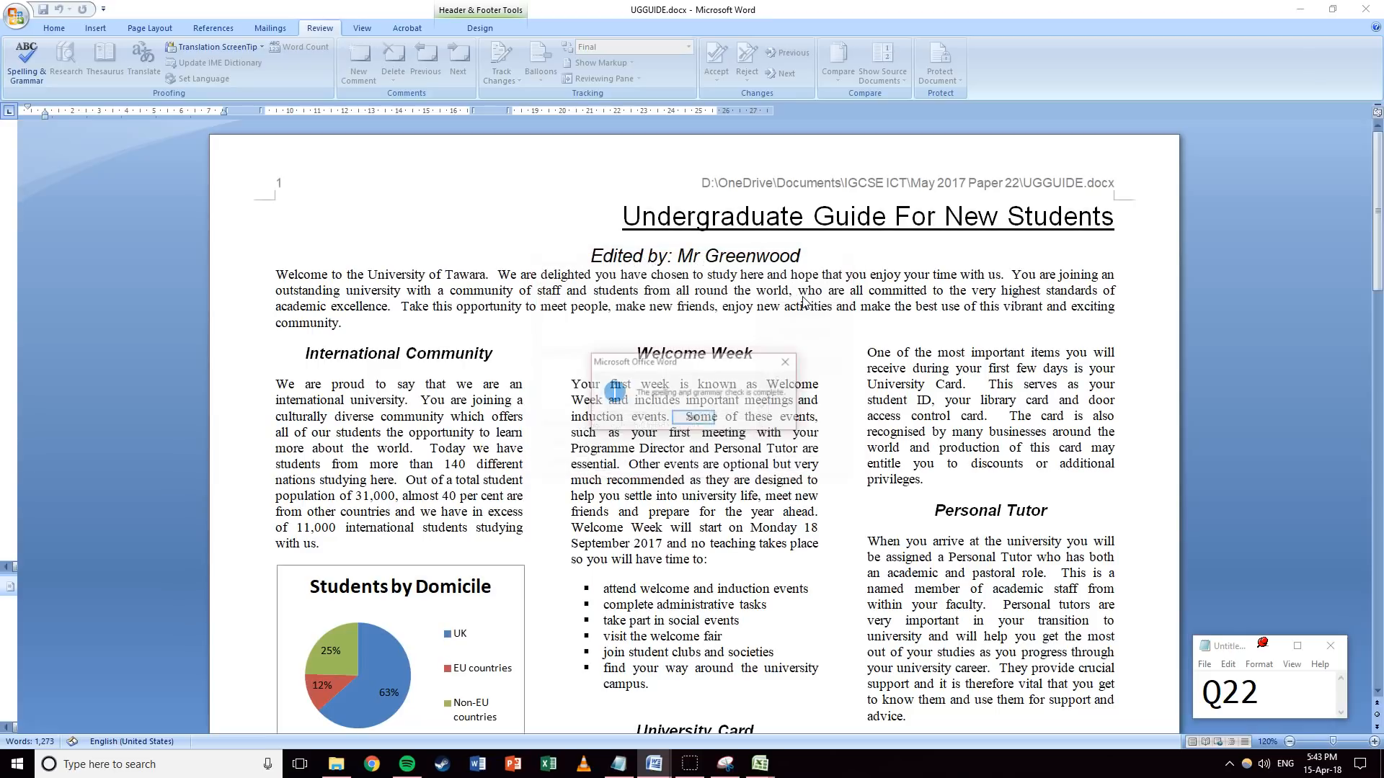
pyautogui.click(692, 419)
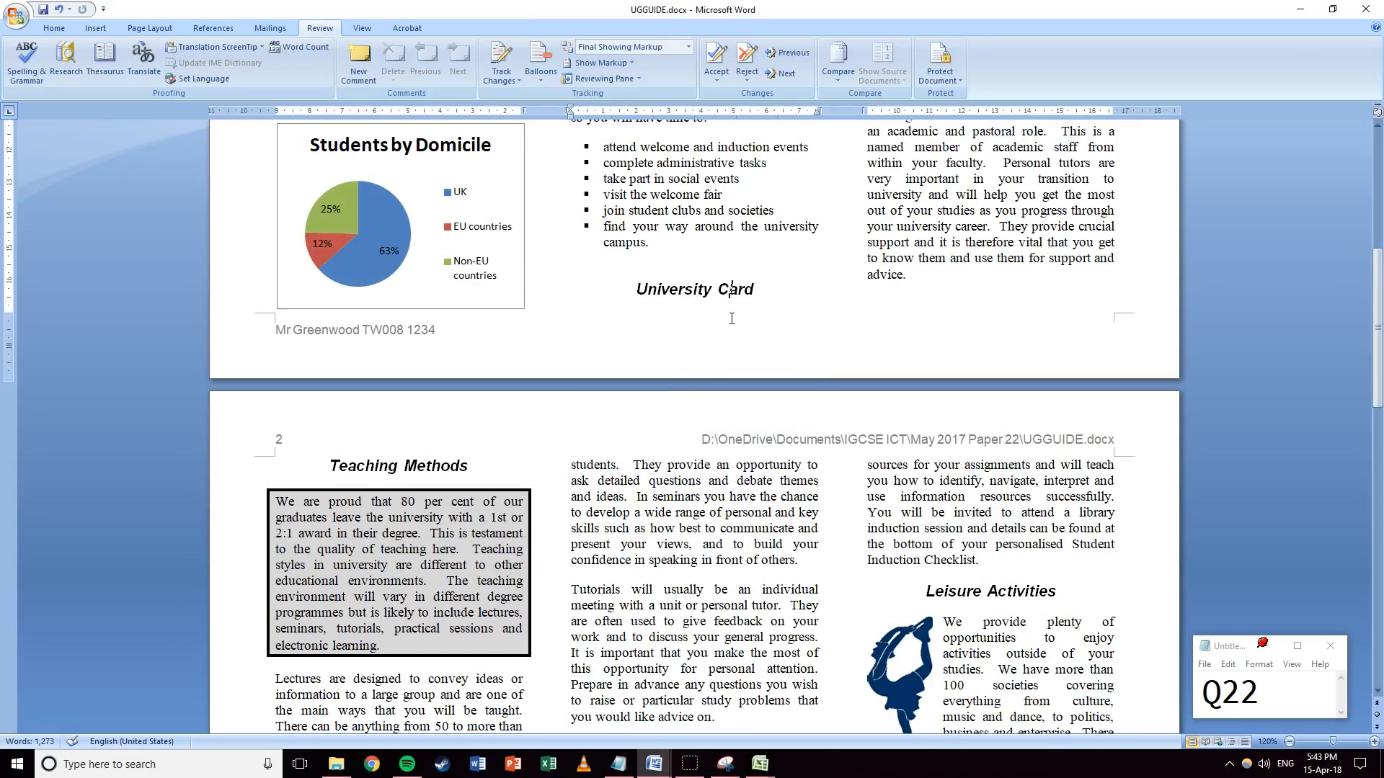
# Remove the blank line above University Card, then push that heading into the third column.
pyautogui.click(711, 260)
pyautogui.press('Delete')
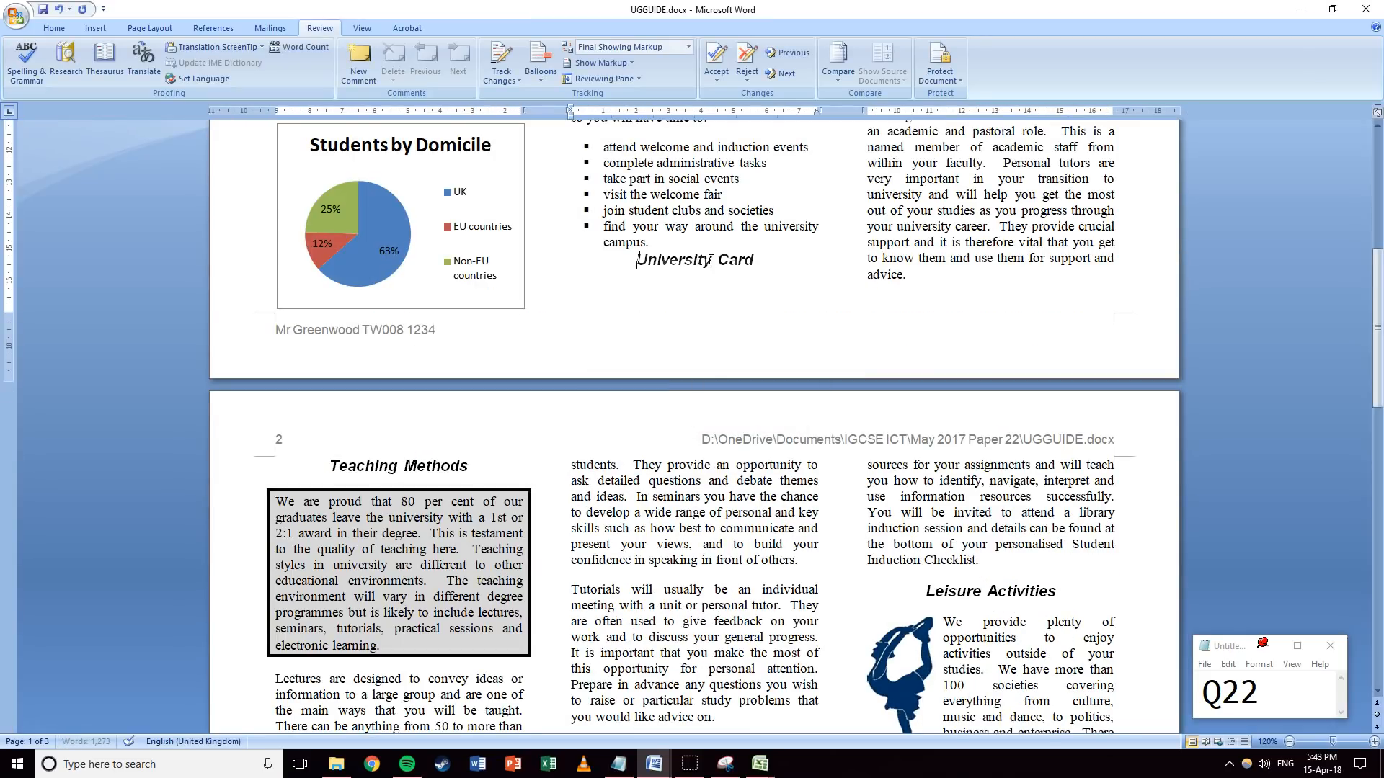
pyautogui.scroll(3, 675, 376)
pyautogui.scroll(6, 676, 376)
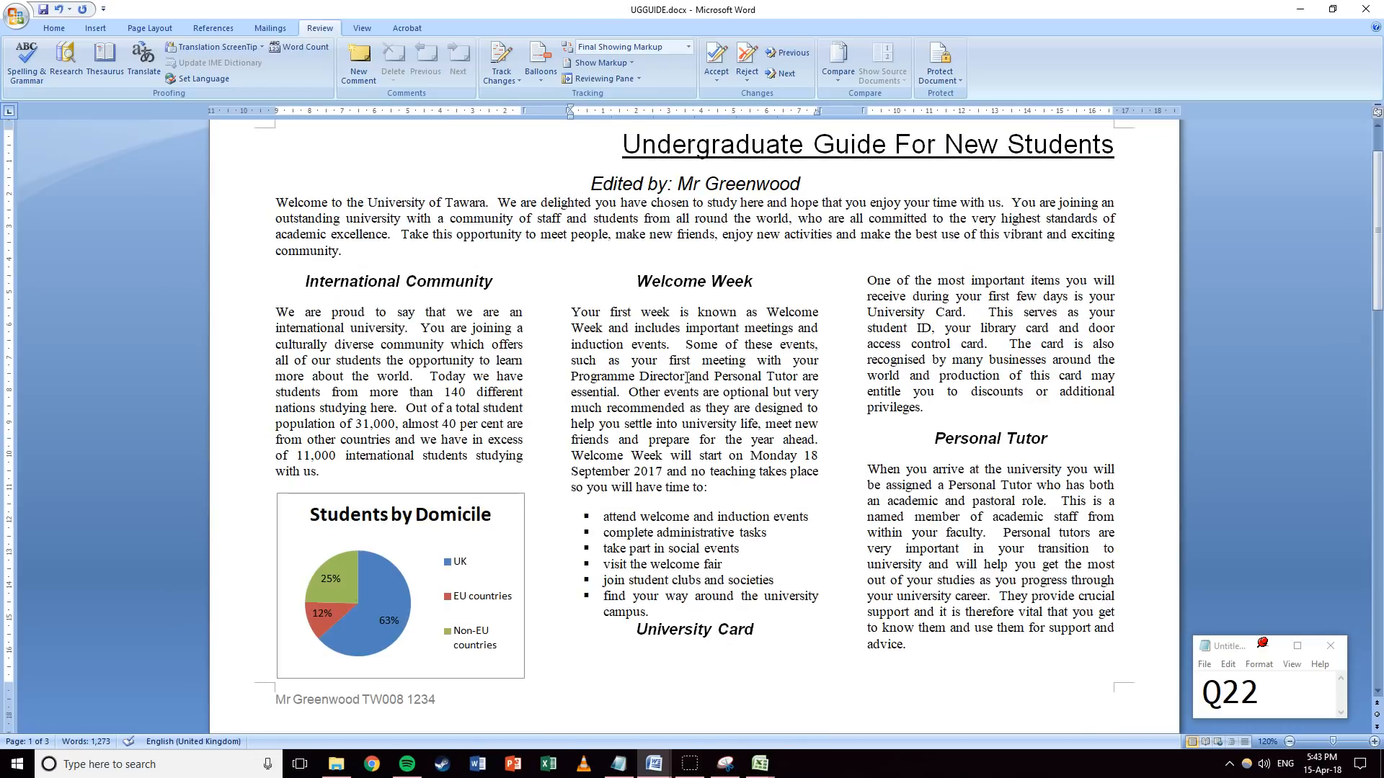
pyautogui.scroll(-3, 652, 486)
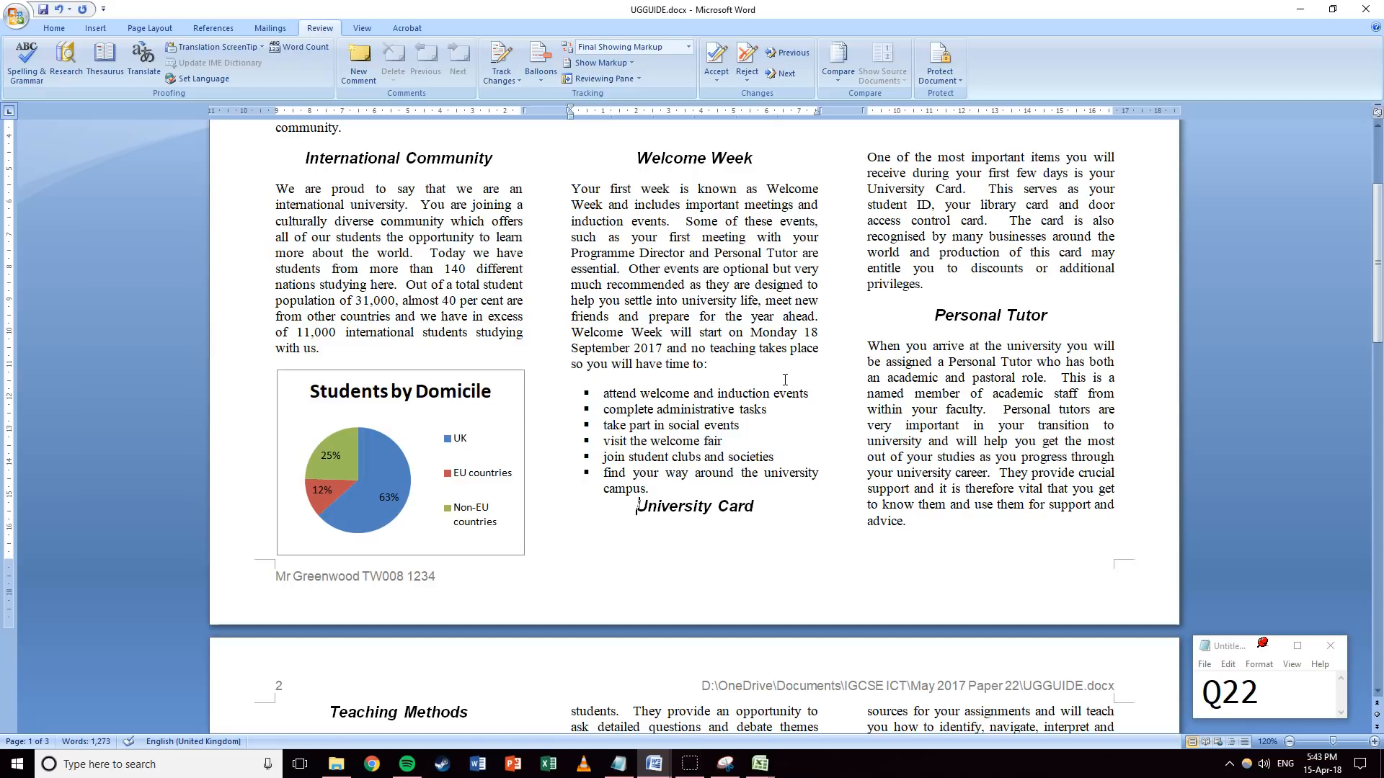
pyautogui.moveTo(654, 491); pyautogui.dragTo(609, 409)
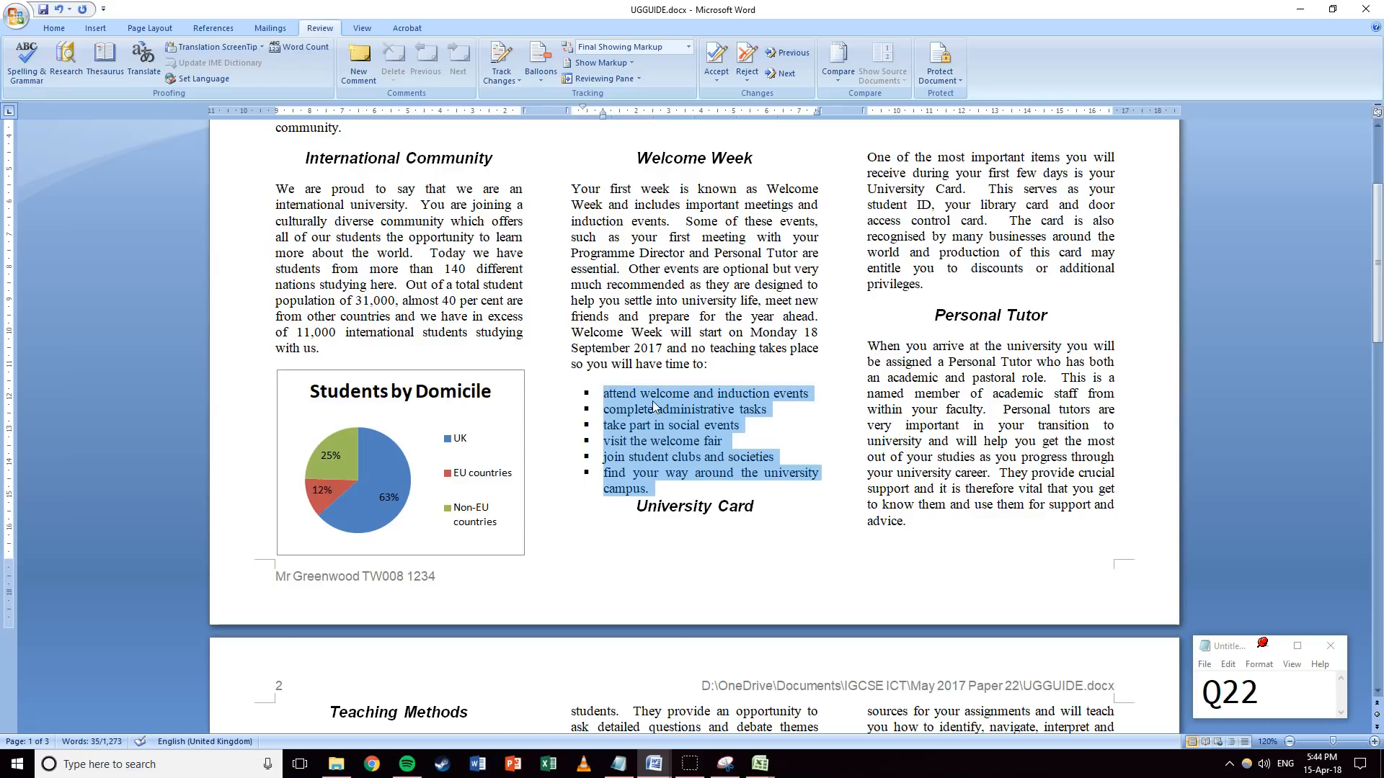
pyautogui.click(637, 508)
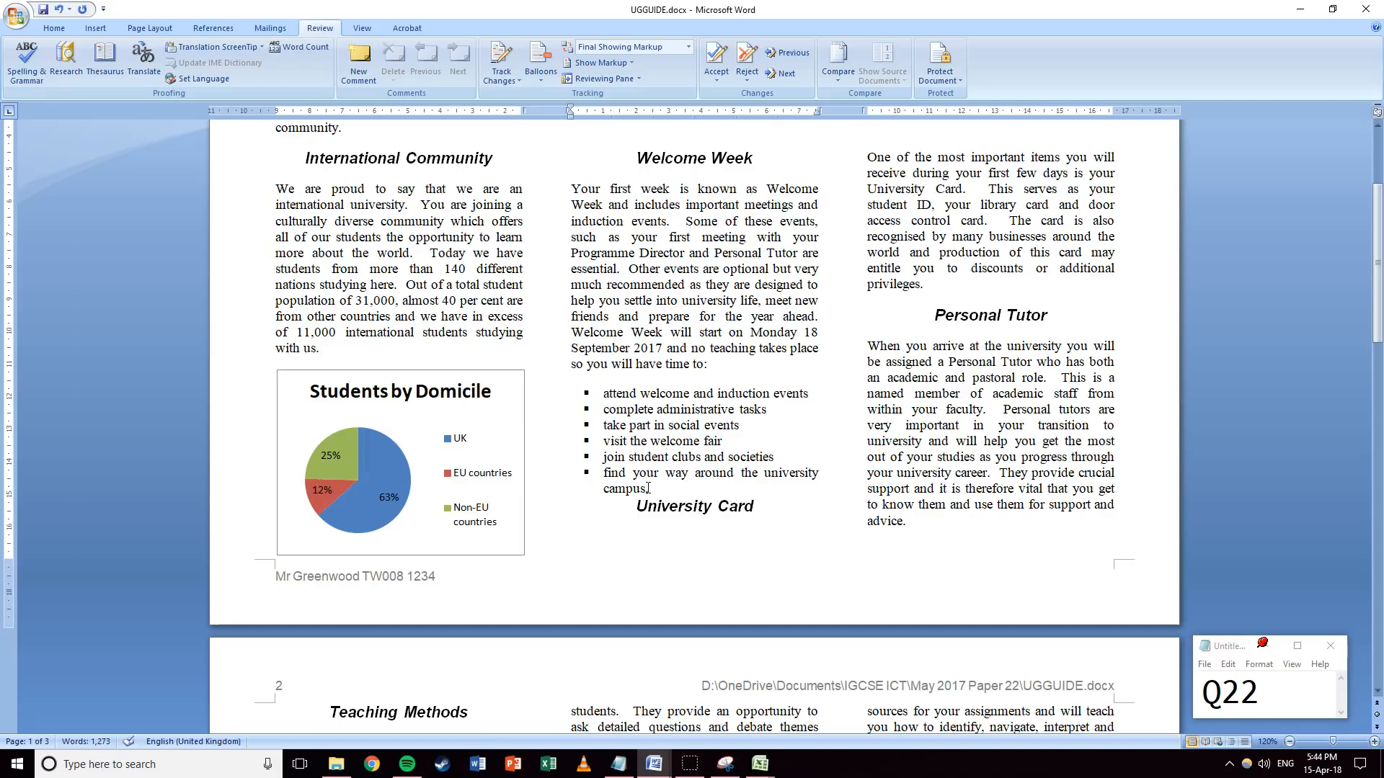
pyautogui.press('Return')
pyautogui.press('Return')
# Check the column layout, clear the selection and place the caret after 'advice'.
pyautogui.scroll(2, 865, 391)
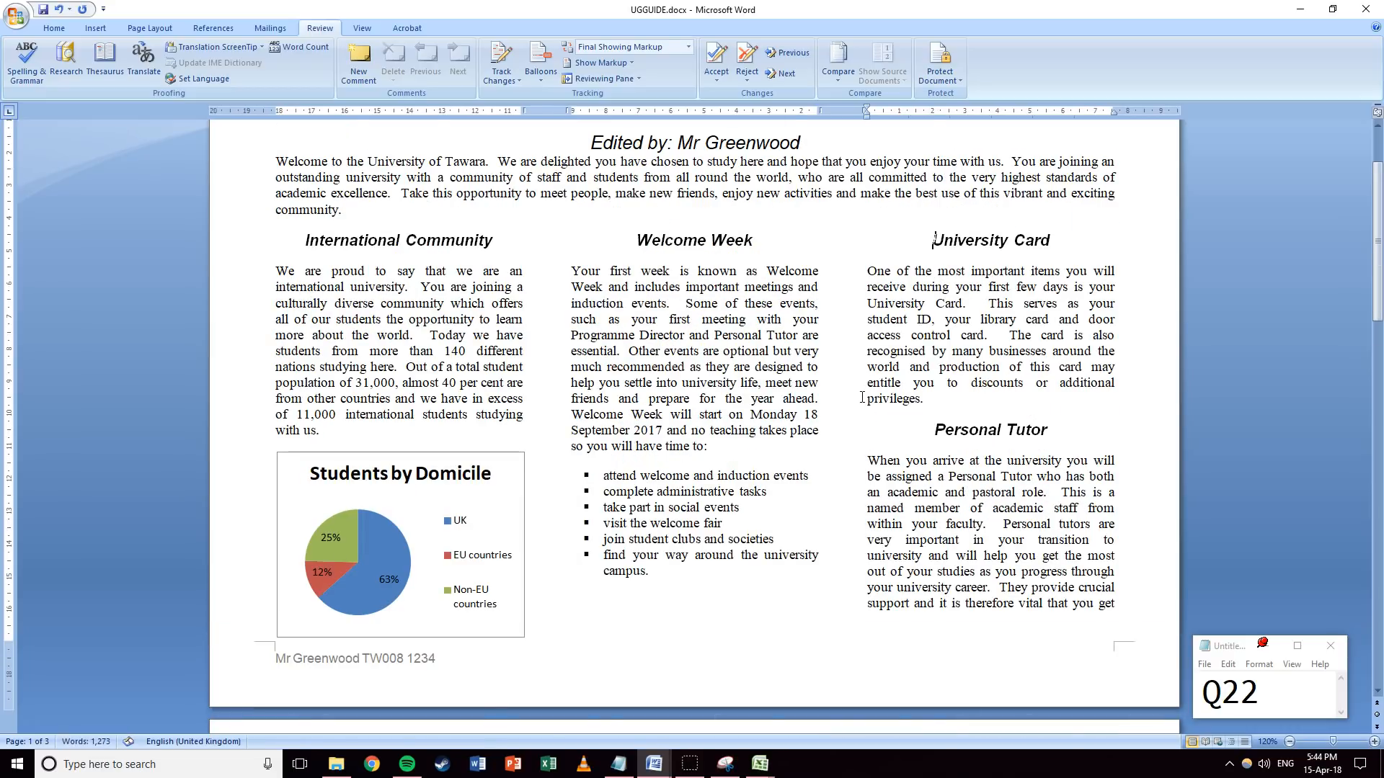
pyautogui.scroll(-6, 865, 391)
pyautogui.scroll(5, 864, 391)
pyautogui.scroll(-5, 907, 325)
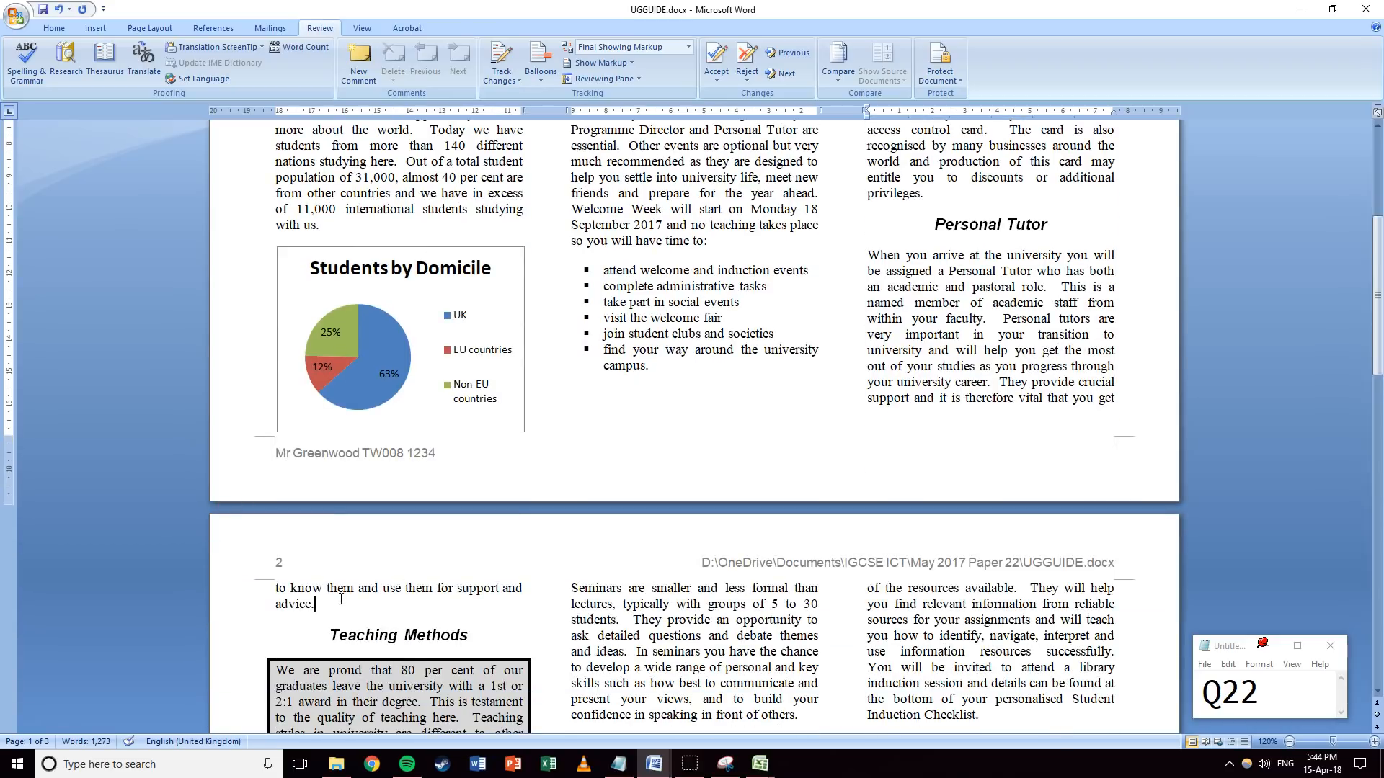
pyautogui.moveTo(314, 607); pyautogui.dragTo(276, 587)
pyautogui.scroll(3, 902, 490)
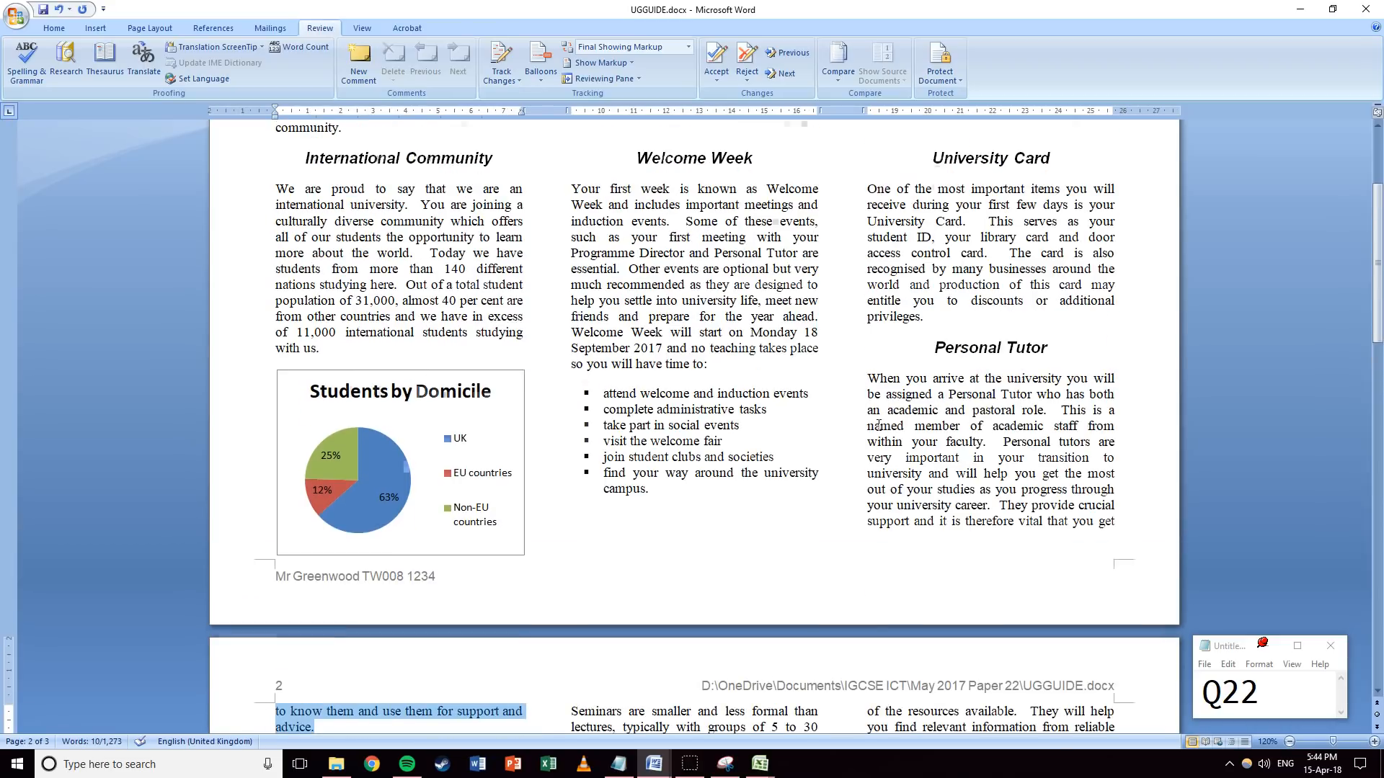
pyautogui.scroll(2, 878, 423)
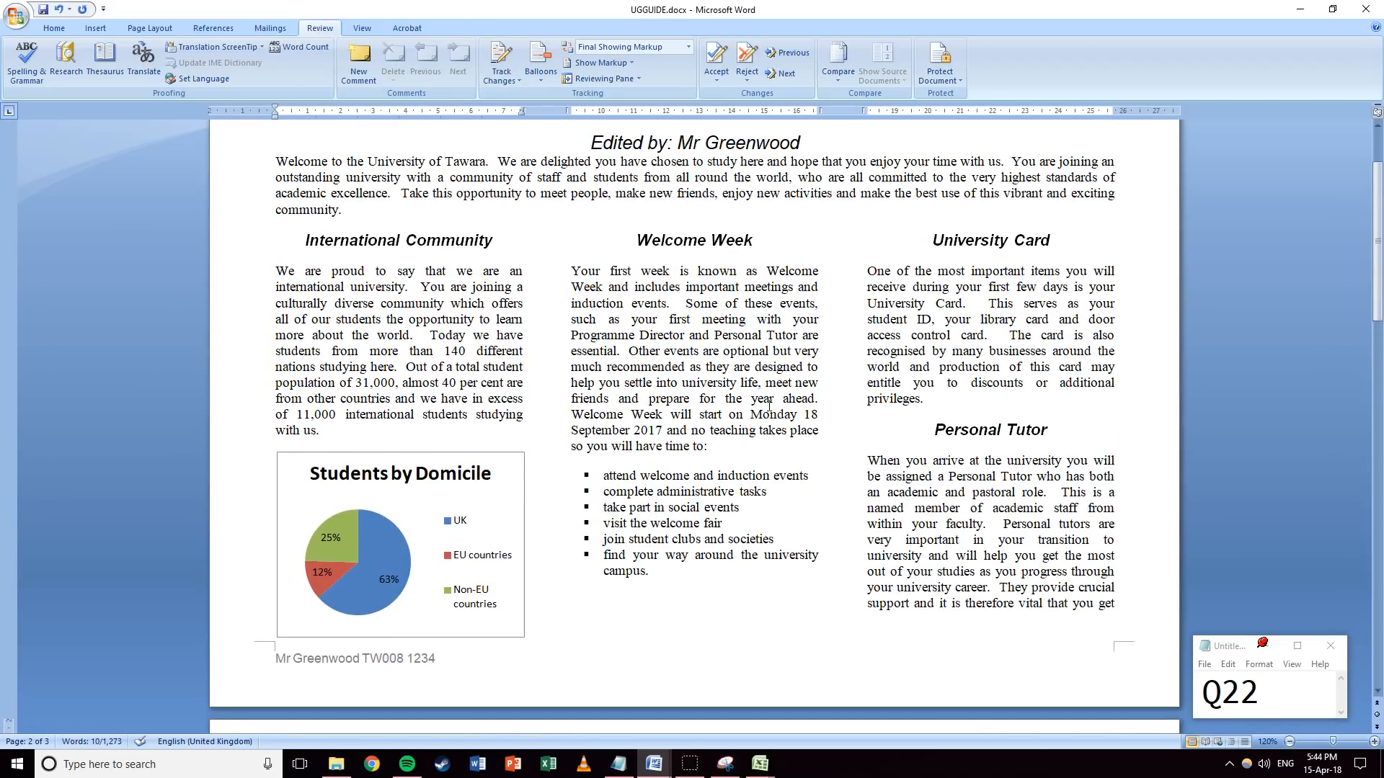
pyautogui.click(434, 425)
pyautogui.scroll(2, 433, 418)
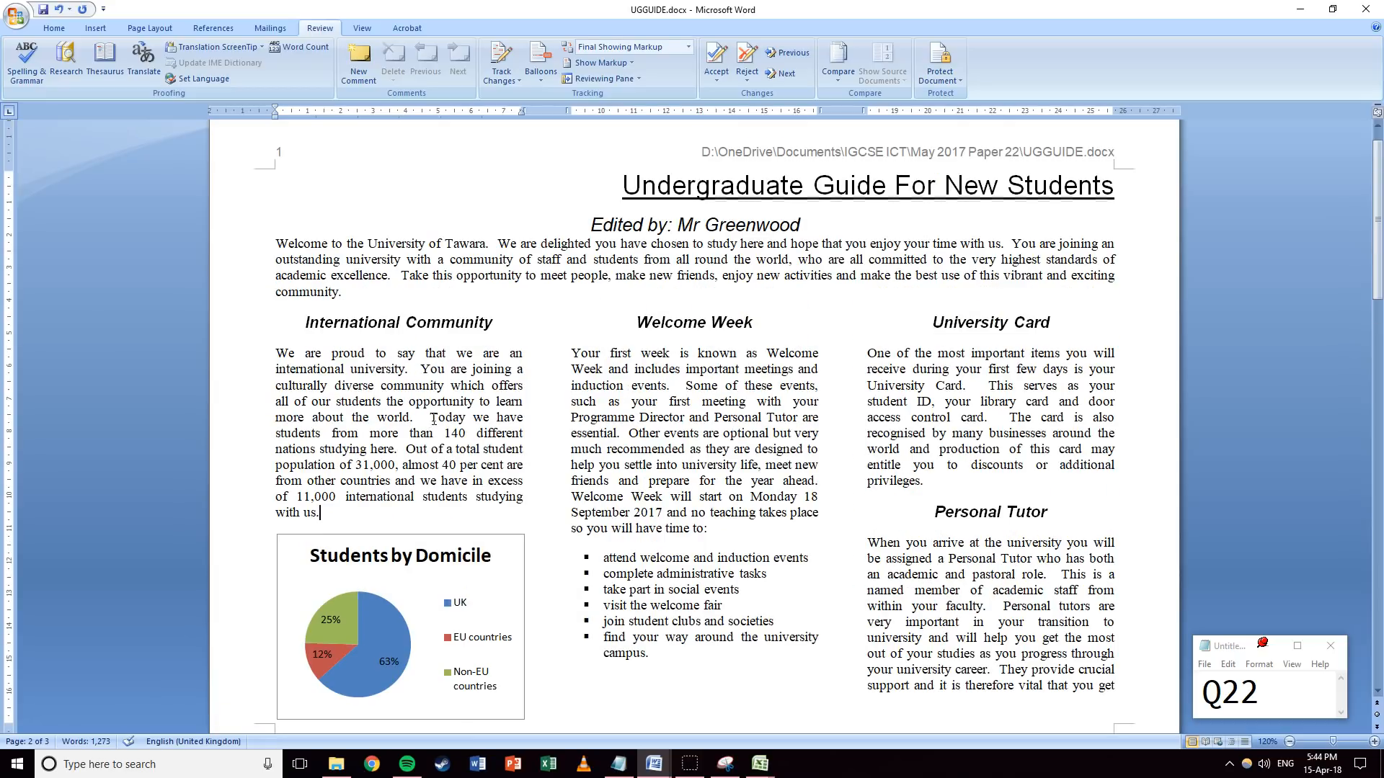
pyautogui.scroll(-8, 440, 411)
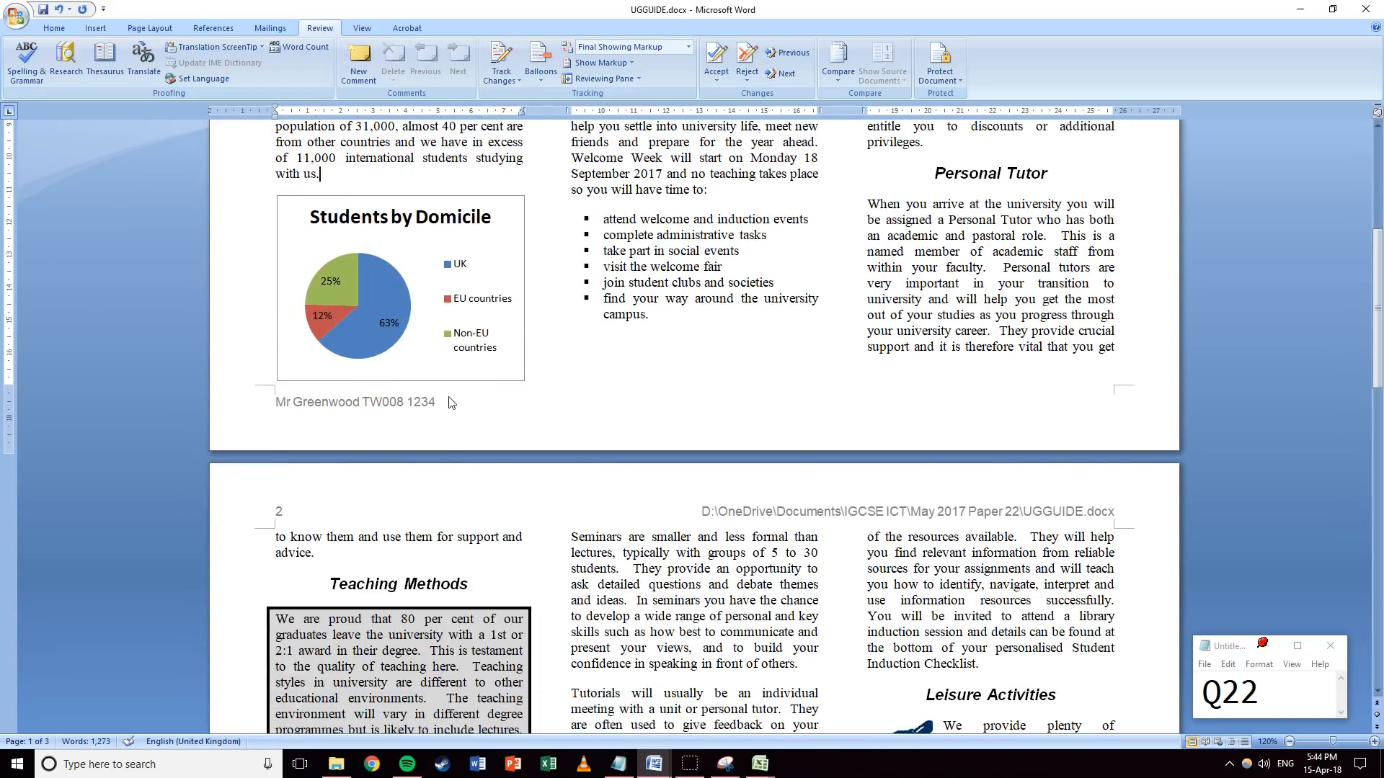
pyautogui.scroll(-5, 450, 402)
pyautogui.click(337, 351)
pyautogui.scroll(5, 599, 368)
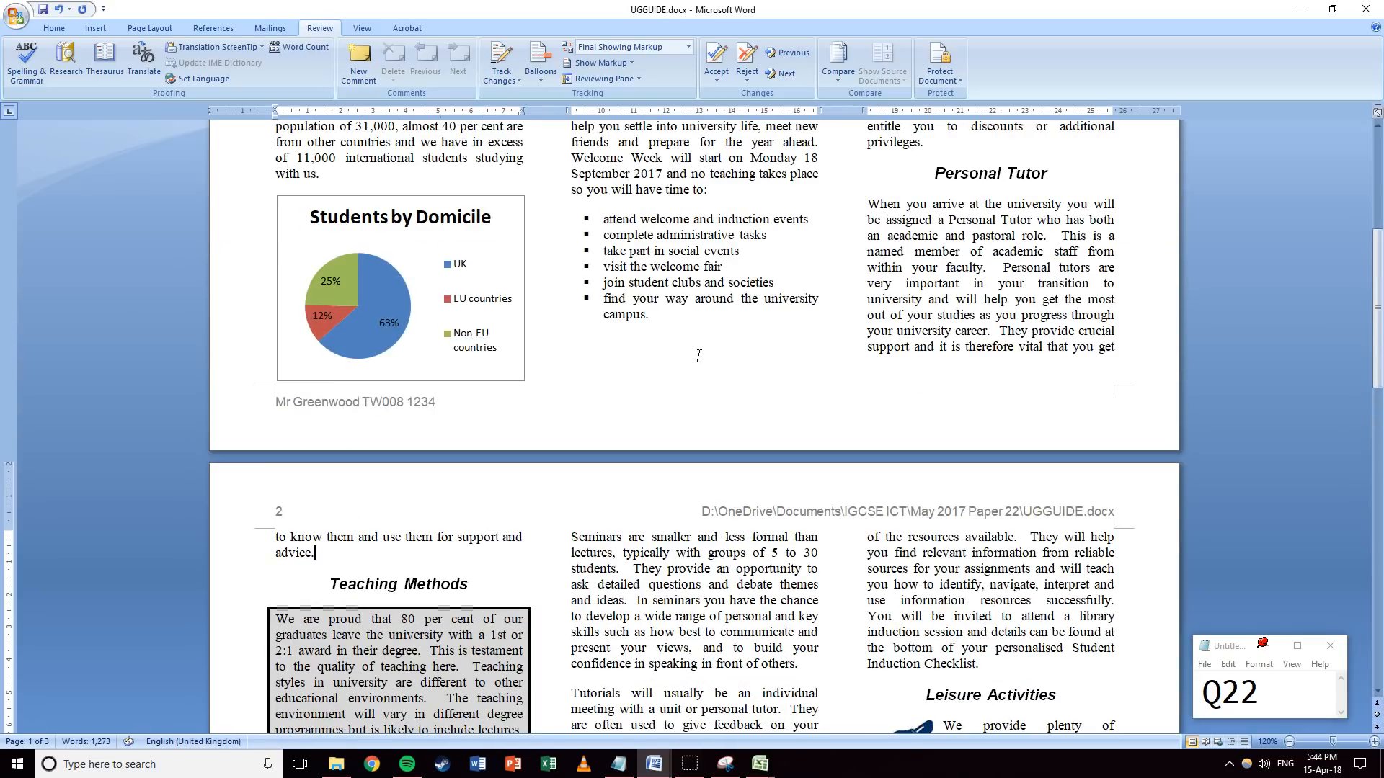
pyautogui.scroll(6, 698, 356)
# Select the International Community paragraph and show the Home ribbon commands.
pyautogui.moveTo(253, 263); pyautogui.dragTo(295, 432)
pyautogui.click(57, 27)
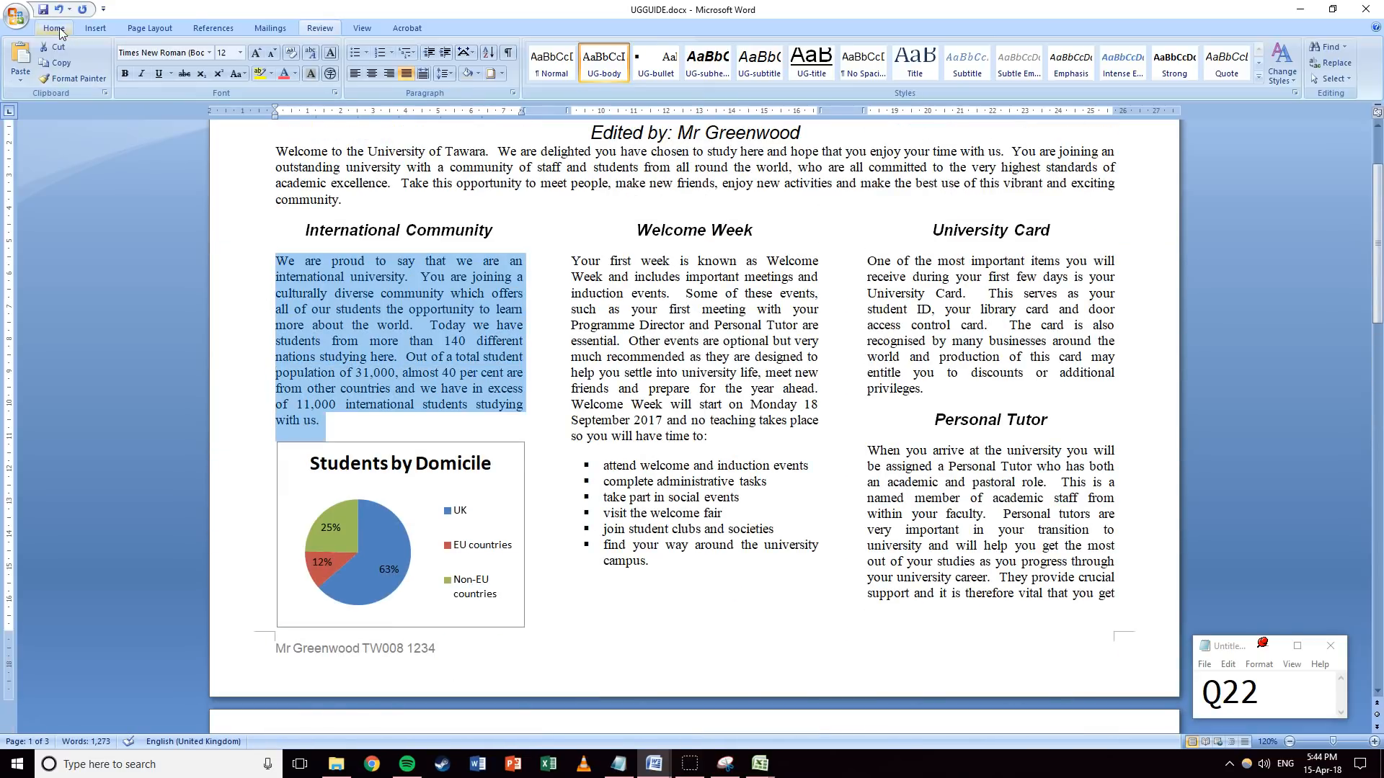
pyautogui.scroll(-4, 486, 346)
pyautogui.scroll(5, 490, 340)
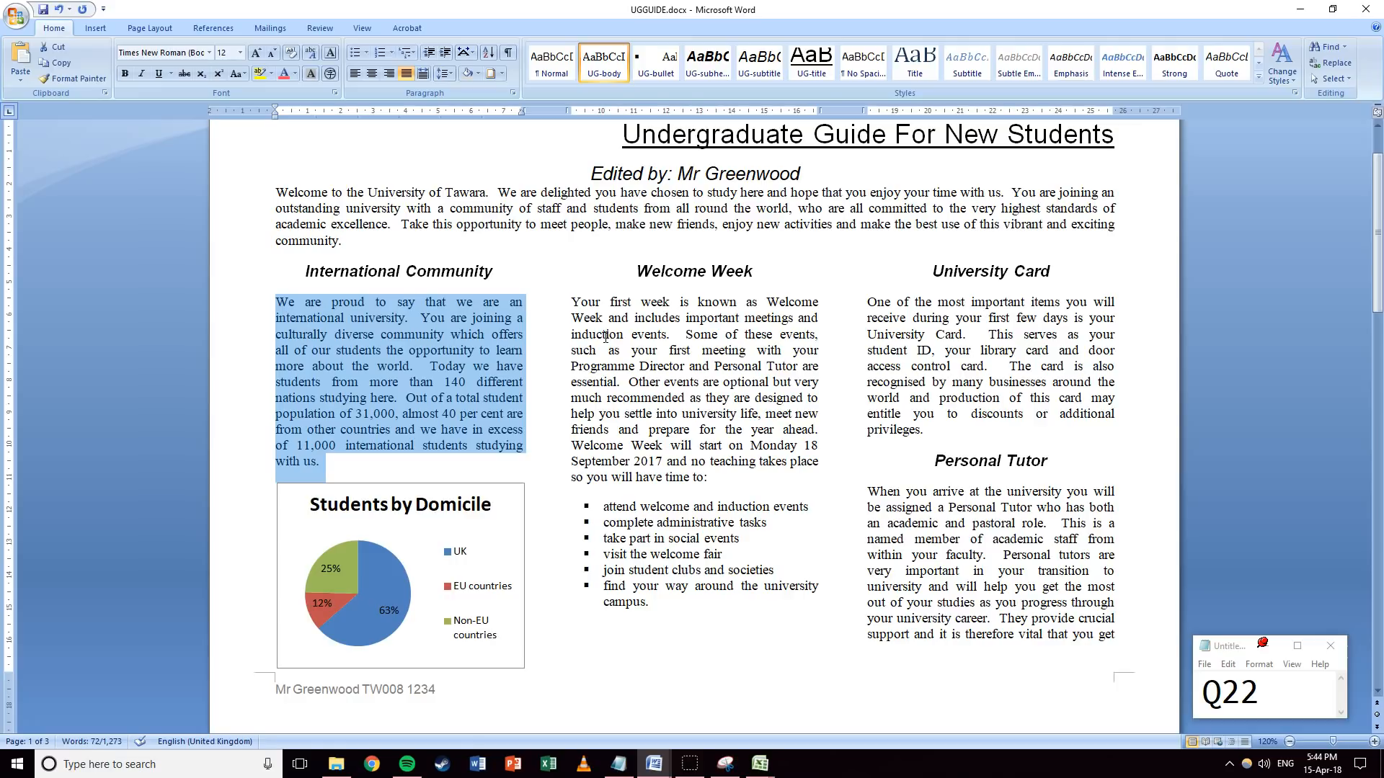
pyautogui.scroll(-6, 605, 341)
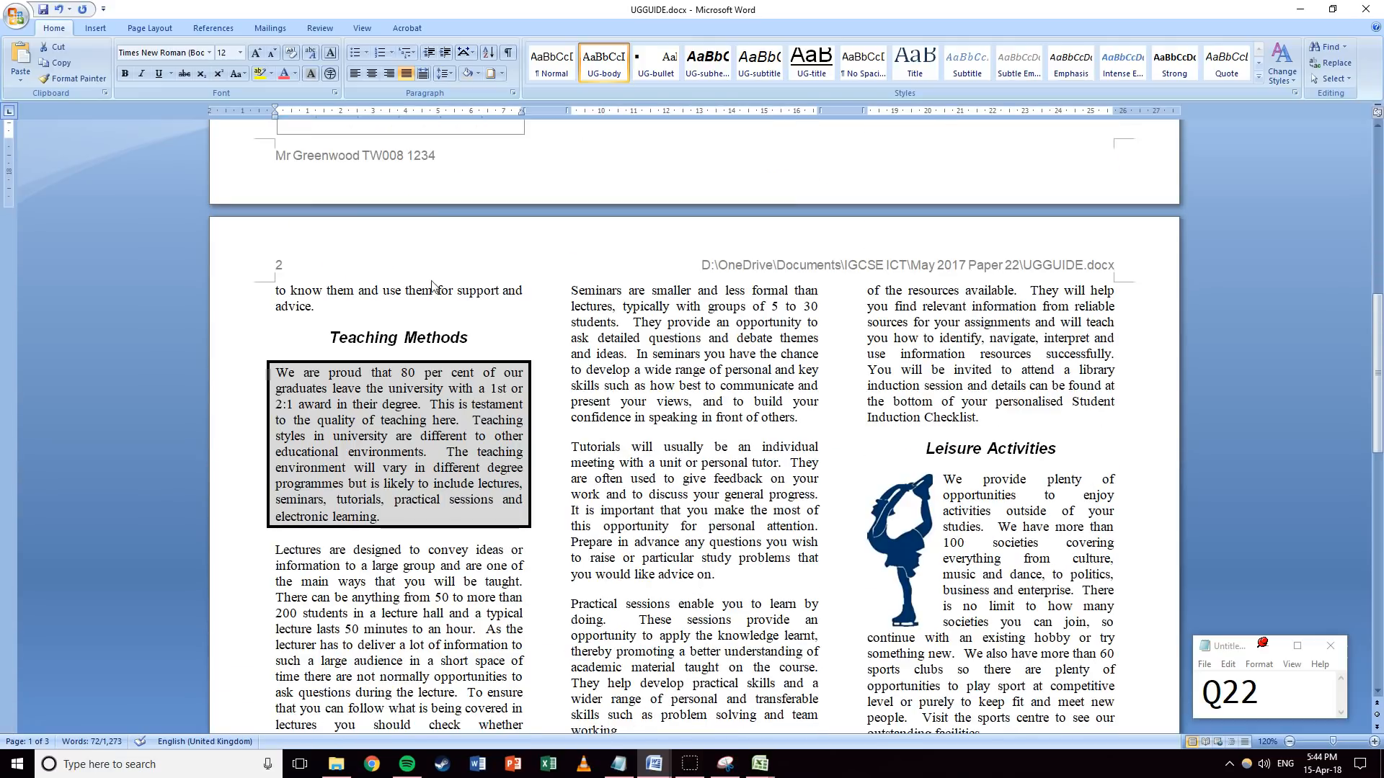
pyautogui.moveTo(316, 317); pyautogui.dragTo(271, 294)
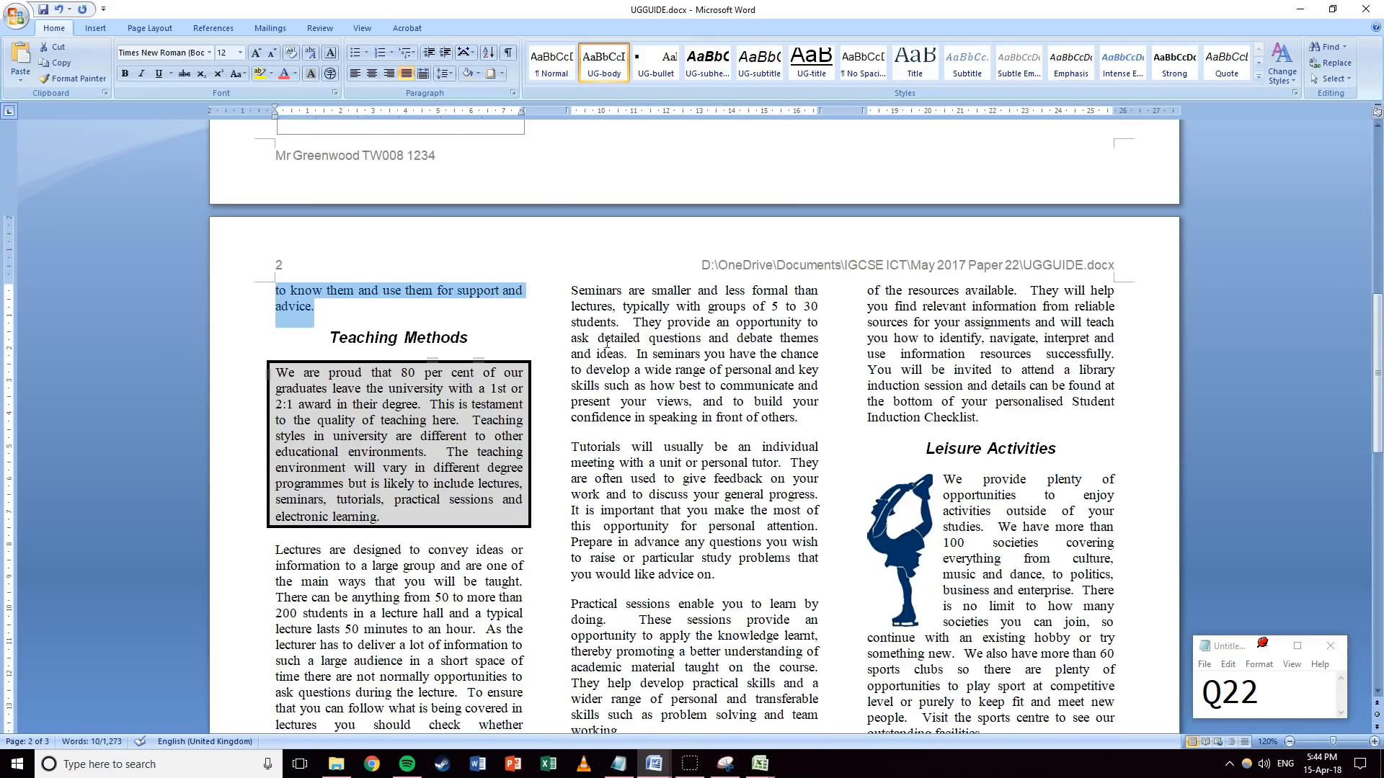
pyautogui.scroll(-10, 606, 310)
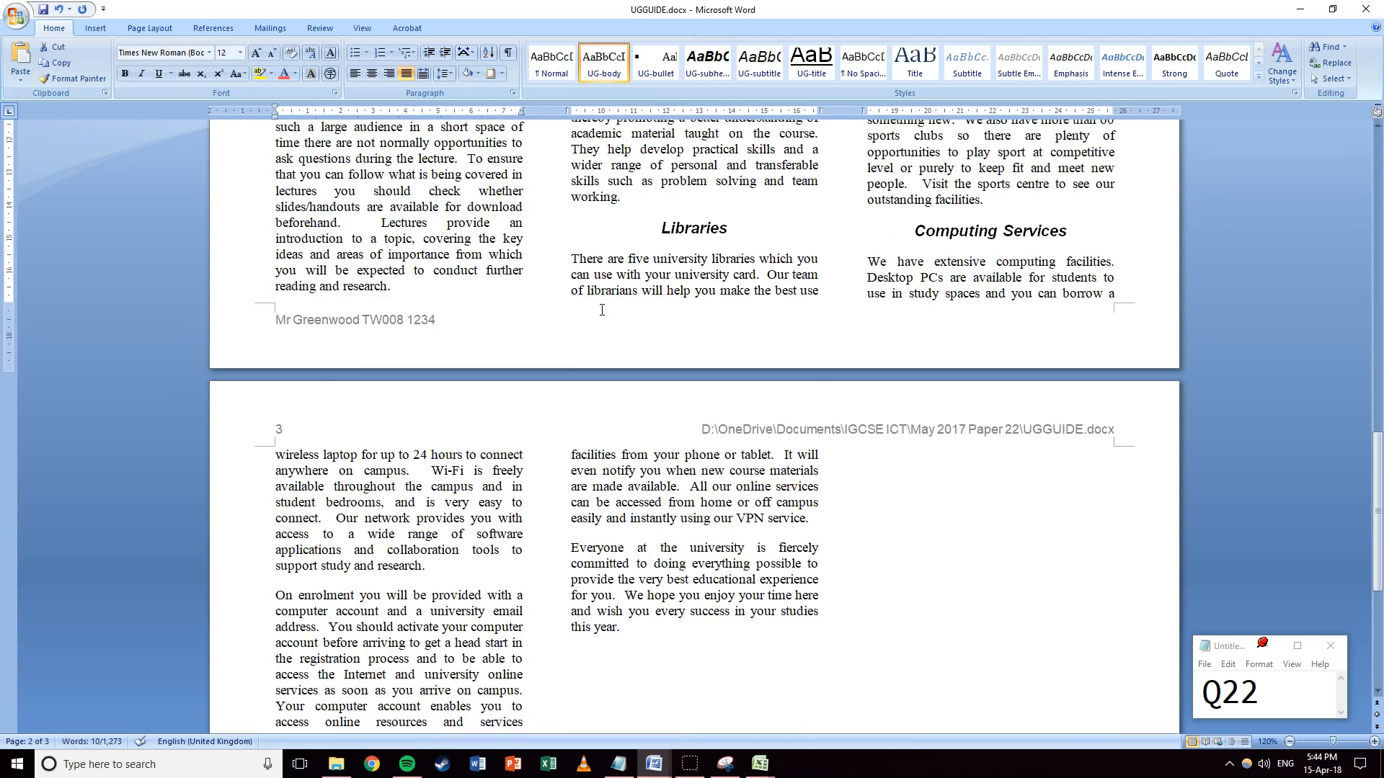
# Set the International Community paragraph in Garamond.
pyautogui.scroll(-8, 602, 310)
pyautogui.scroll(18, 602, 310)
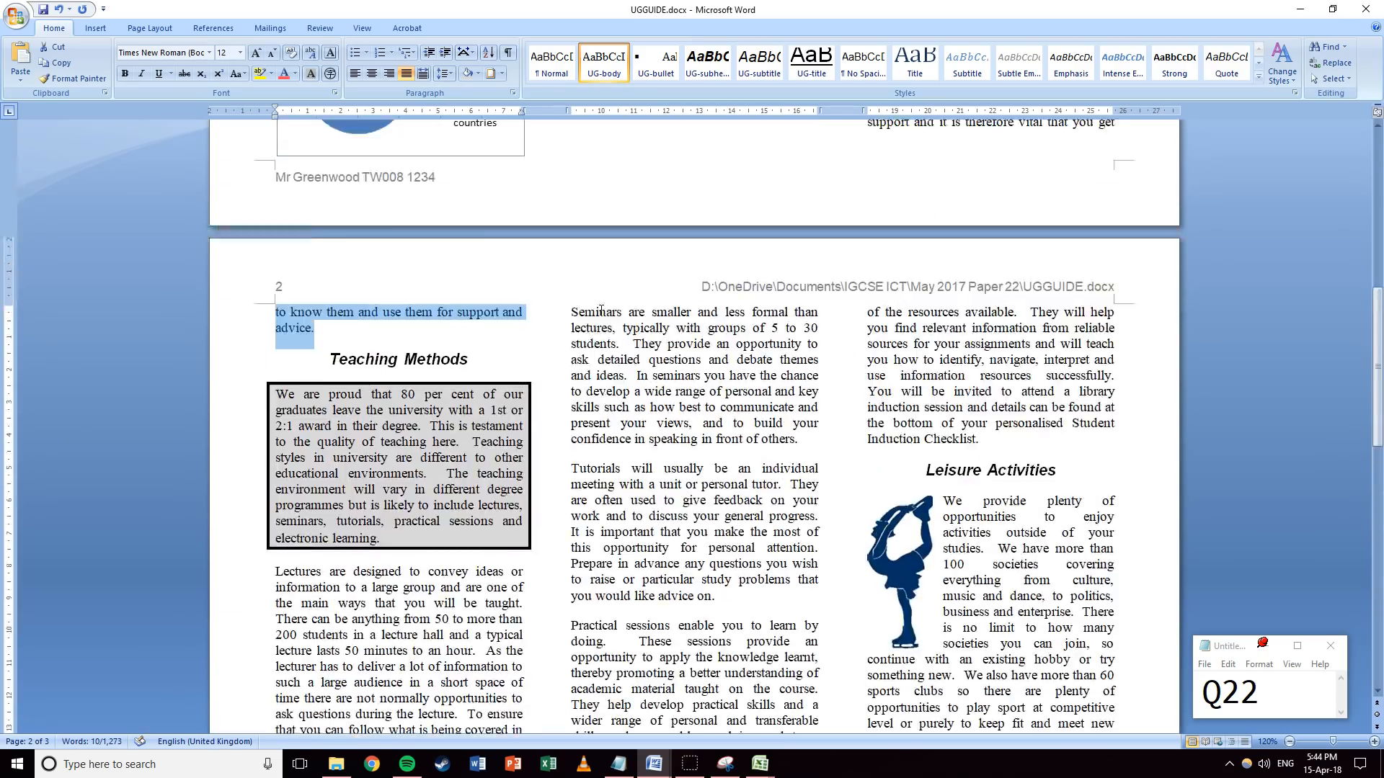
pyautogui.scroll(12, 601, 310)
pyautogui.scroll(-2, 404, 390)
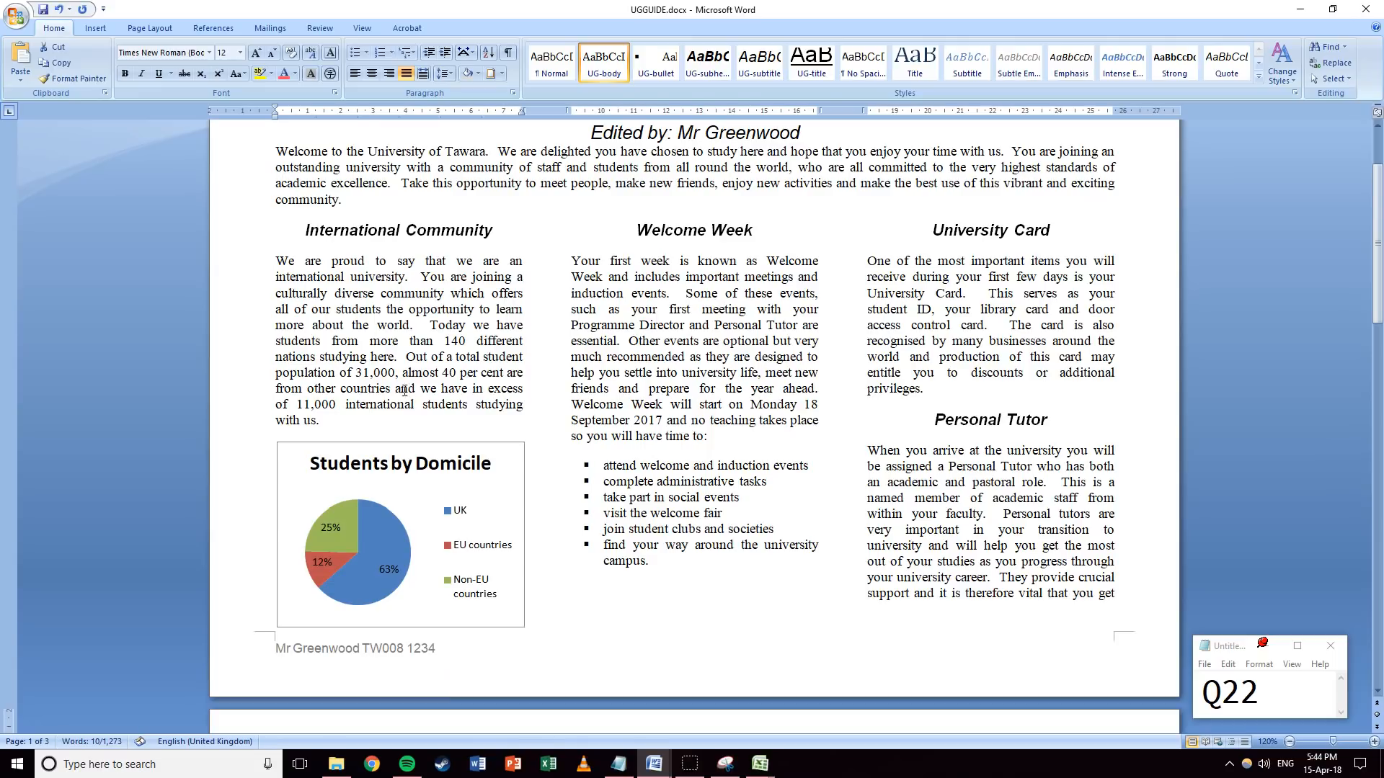
pyautogui.moveTo(336, 425); pyautogui.dragTo(276, 258)
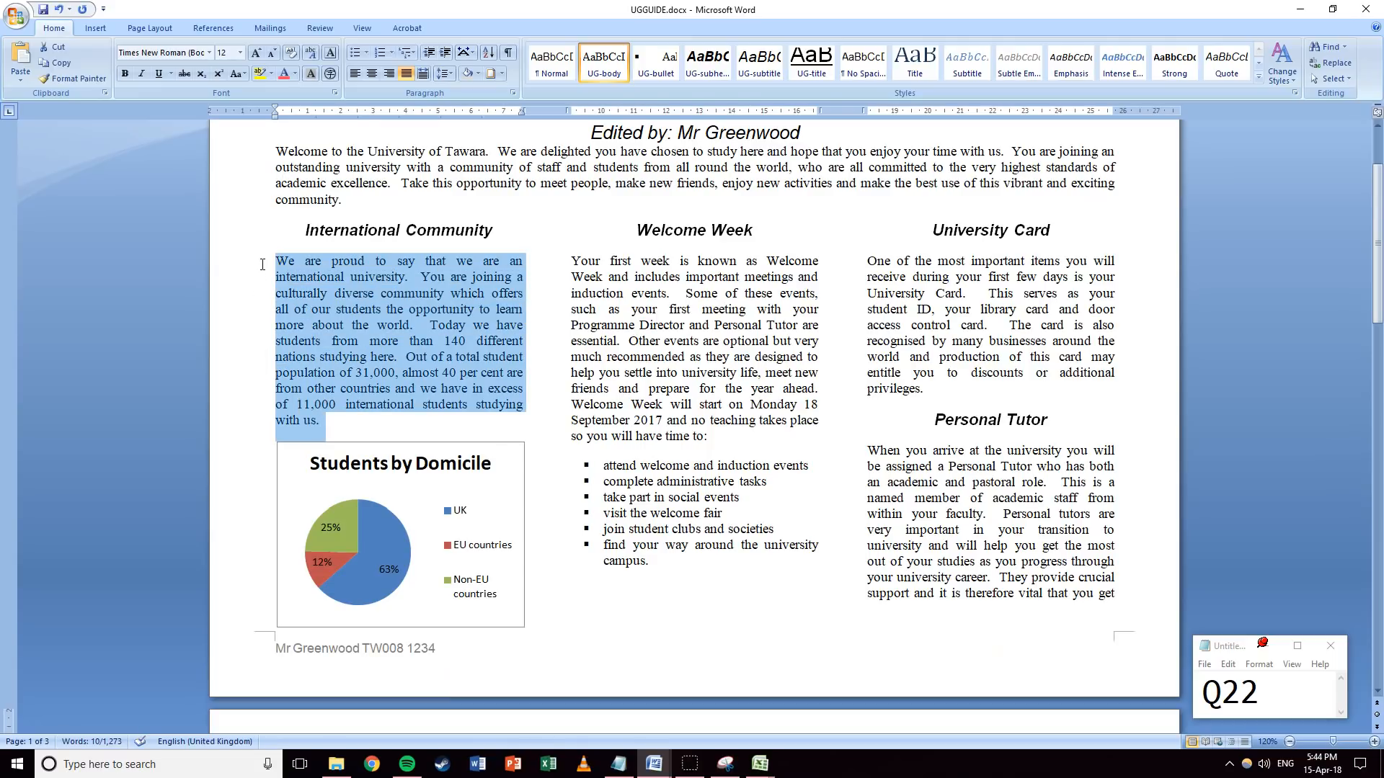
pyautogui.click(209, 53)
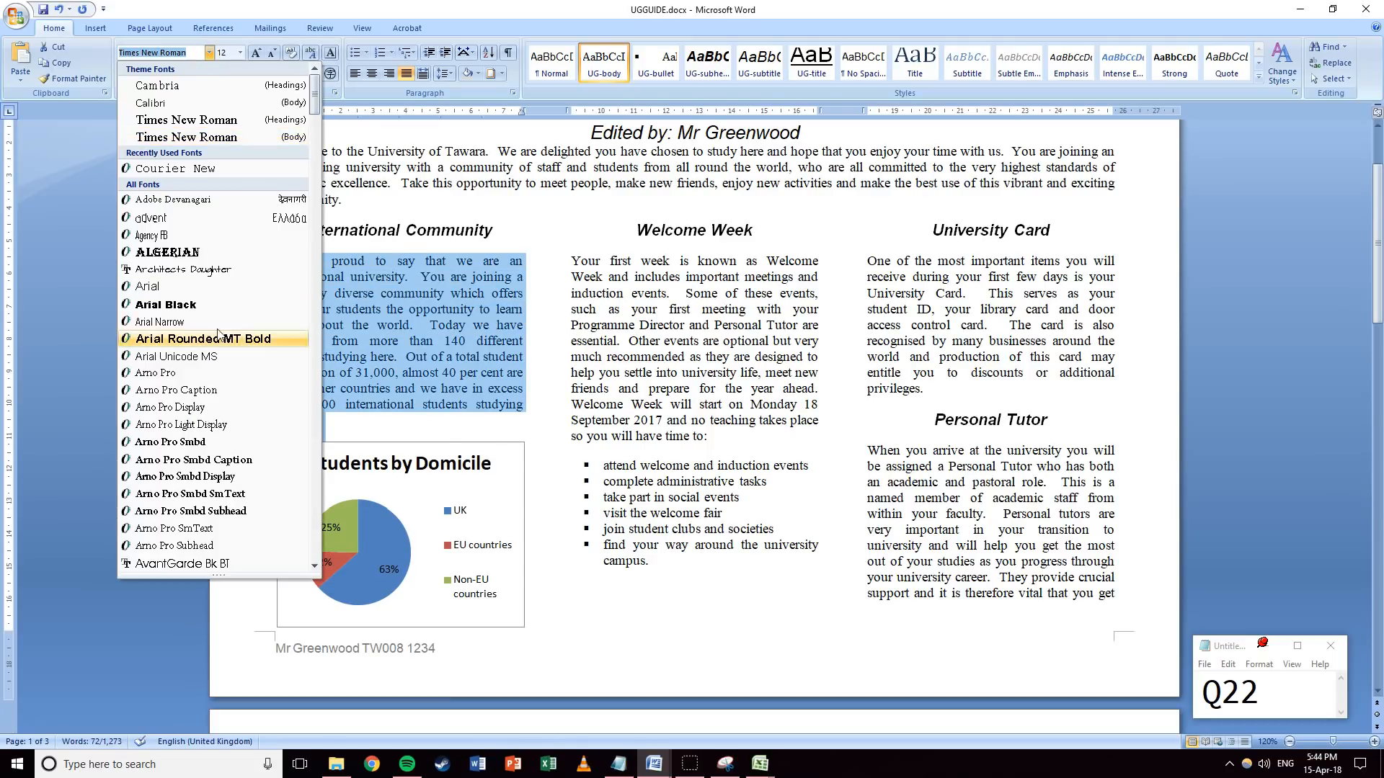
pyautogui.moveTo(315, 101); pyautogui.dragTo(284, 244)
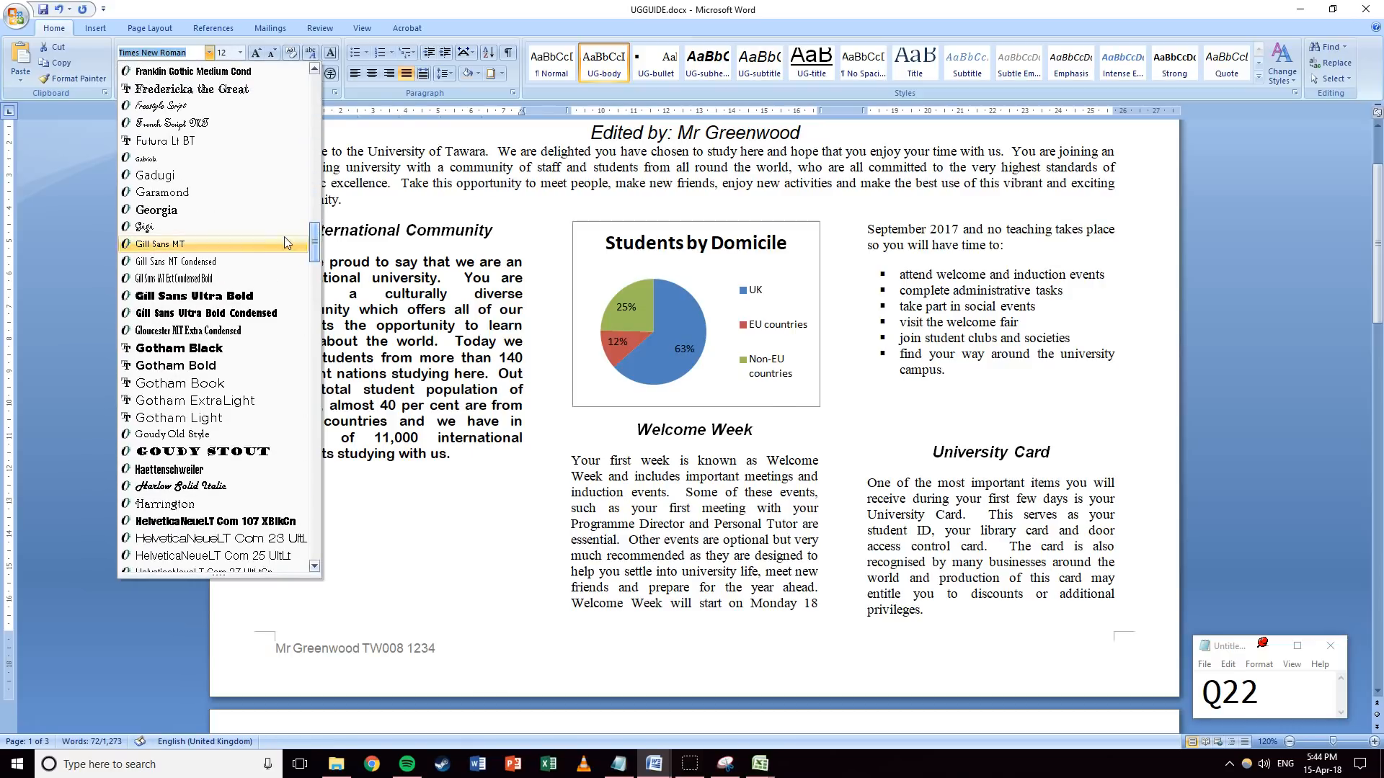
pyautogui.click(229, 193)
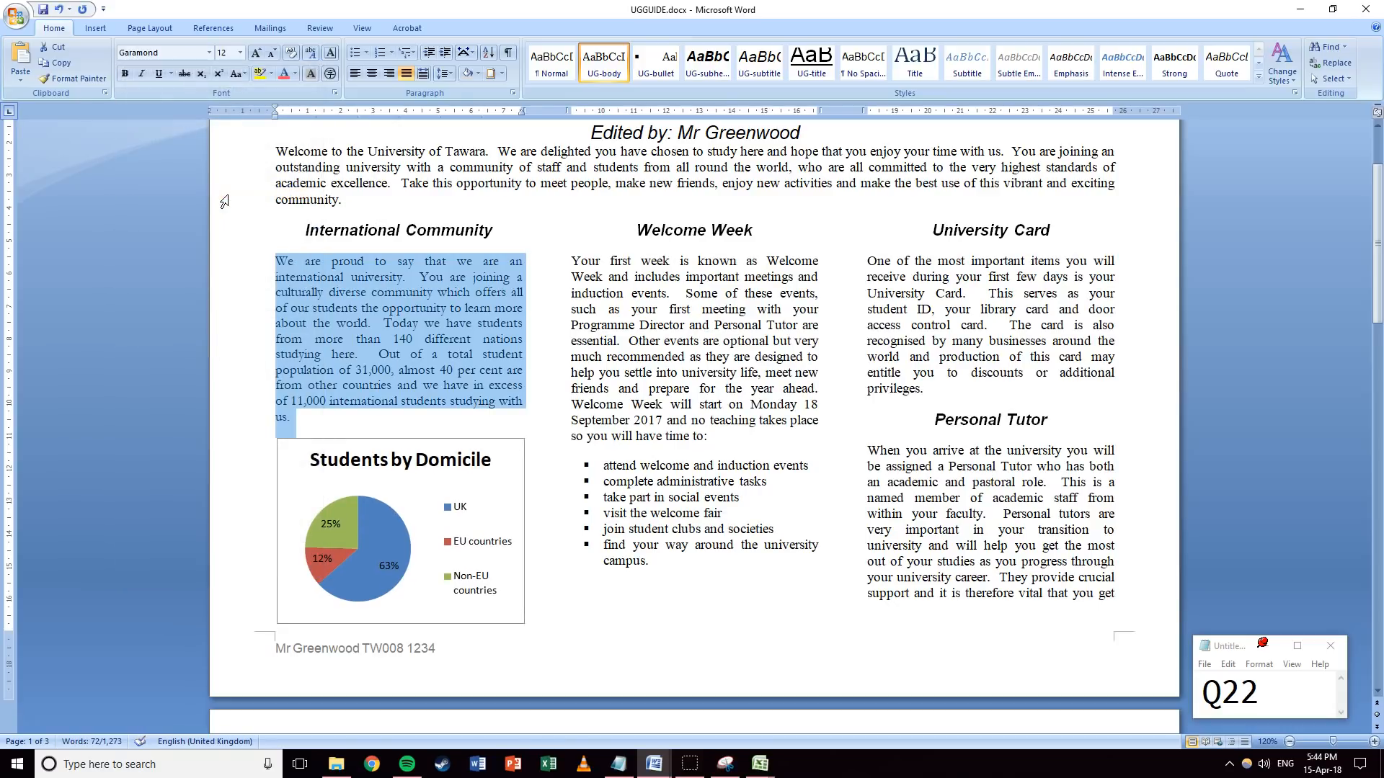
# Update the UG-body style to match the Garamond paragraph.
pyautogui.rightClick(617, 64)
pyautogui.click(636, 73)
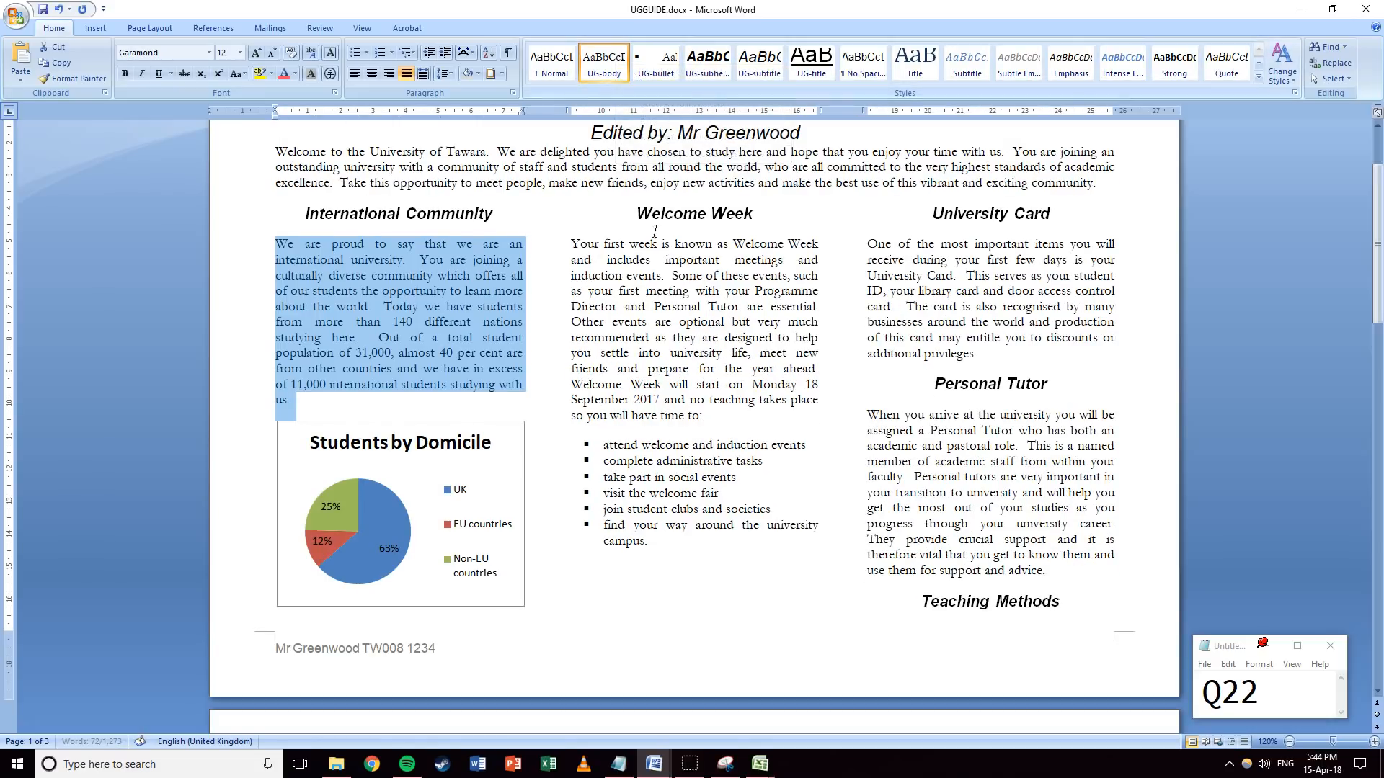
pyautogui.click(715, 295)
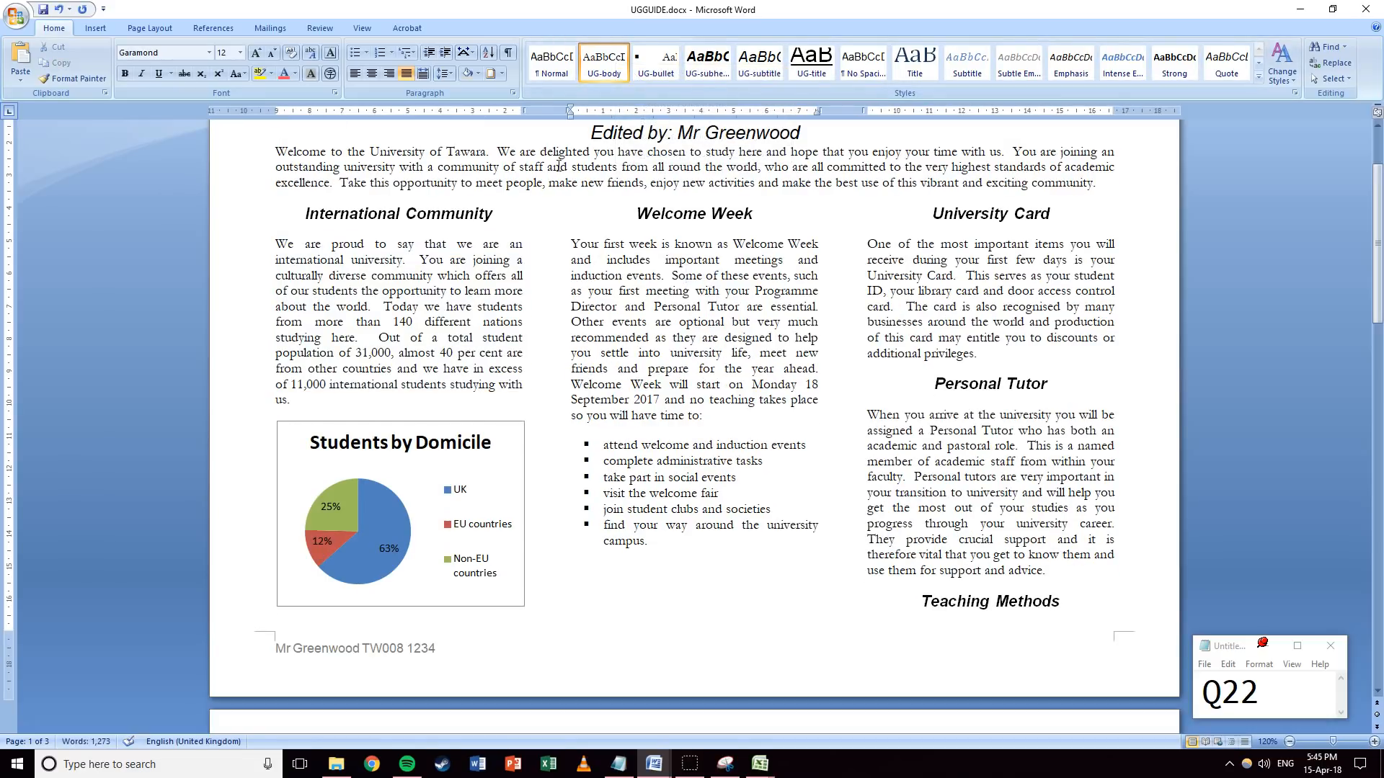
pyautogui.moveTo(276, 245); pyautogui.dragTo(292, 402)
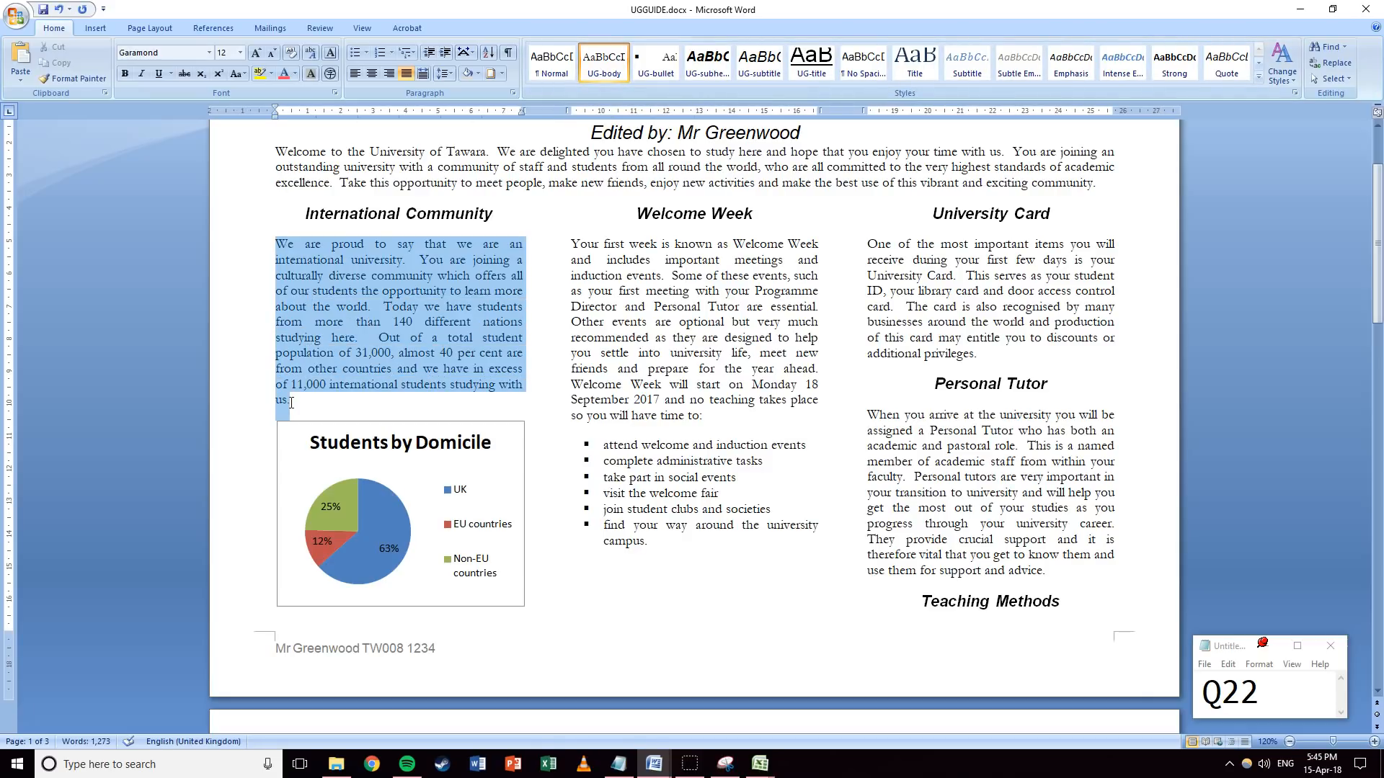
pyautogui.click(656, 569)
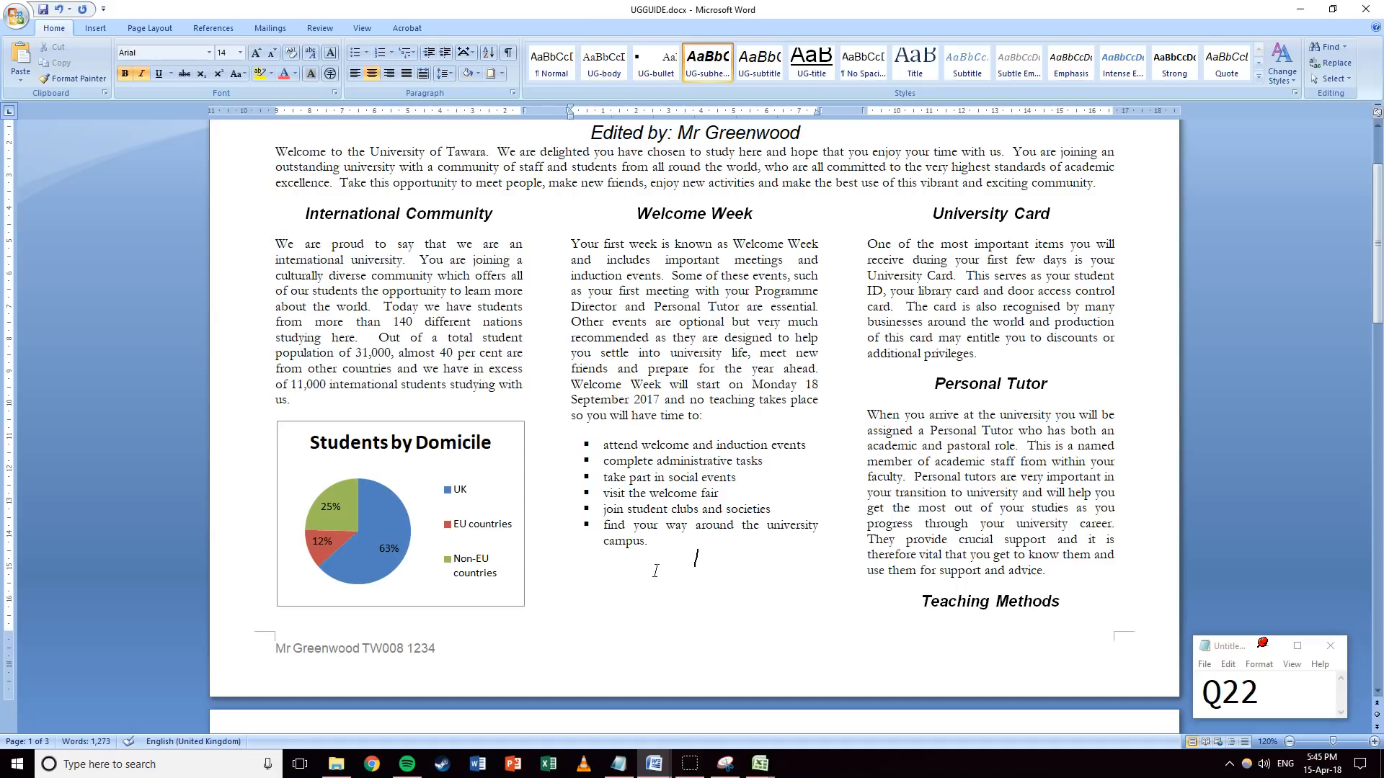
# Delete the empty line below the bullet list and place the caret before University Card.
pyautogui.press('Delete')
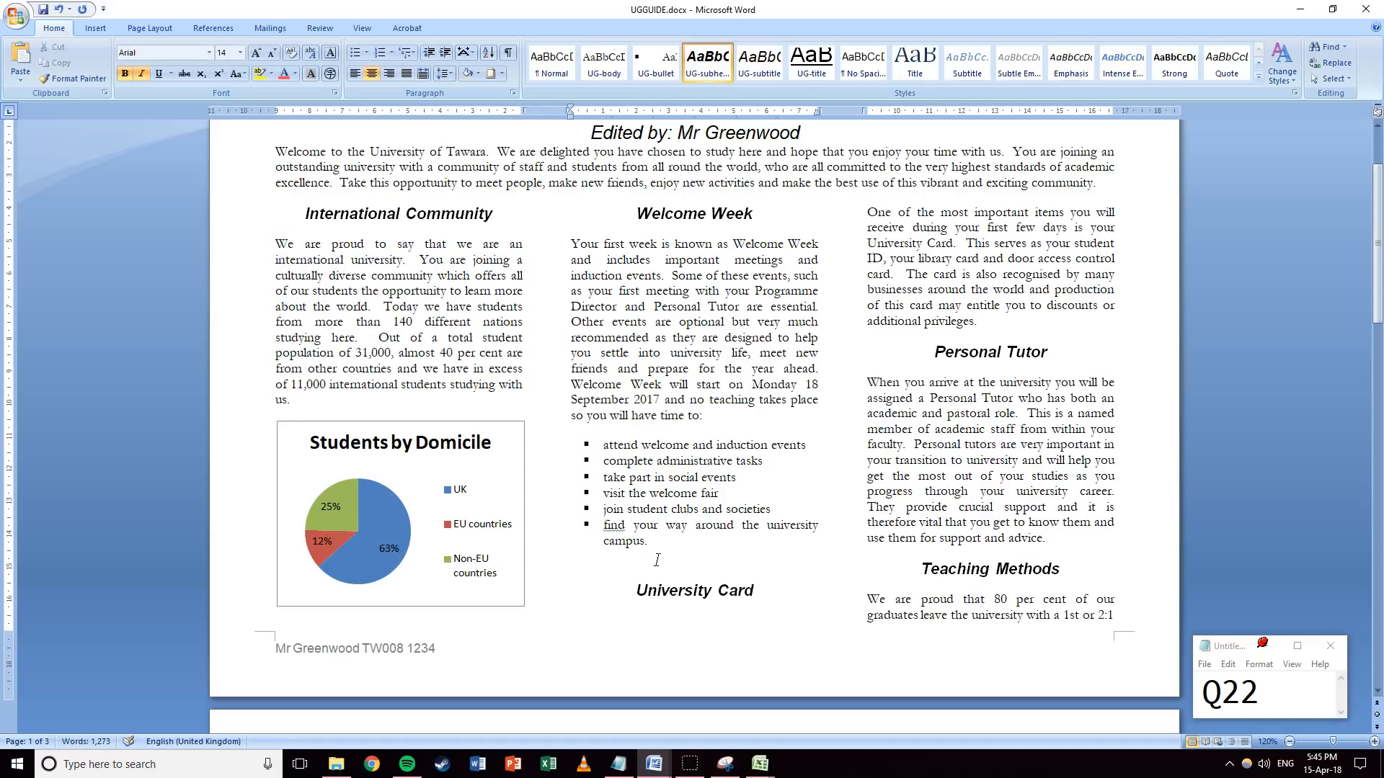
pyautogui.click(727, 541)
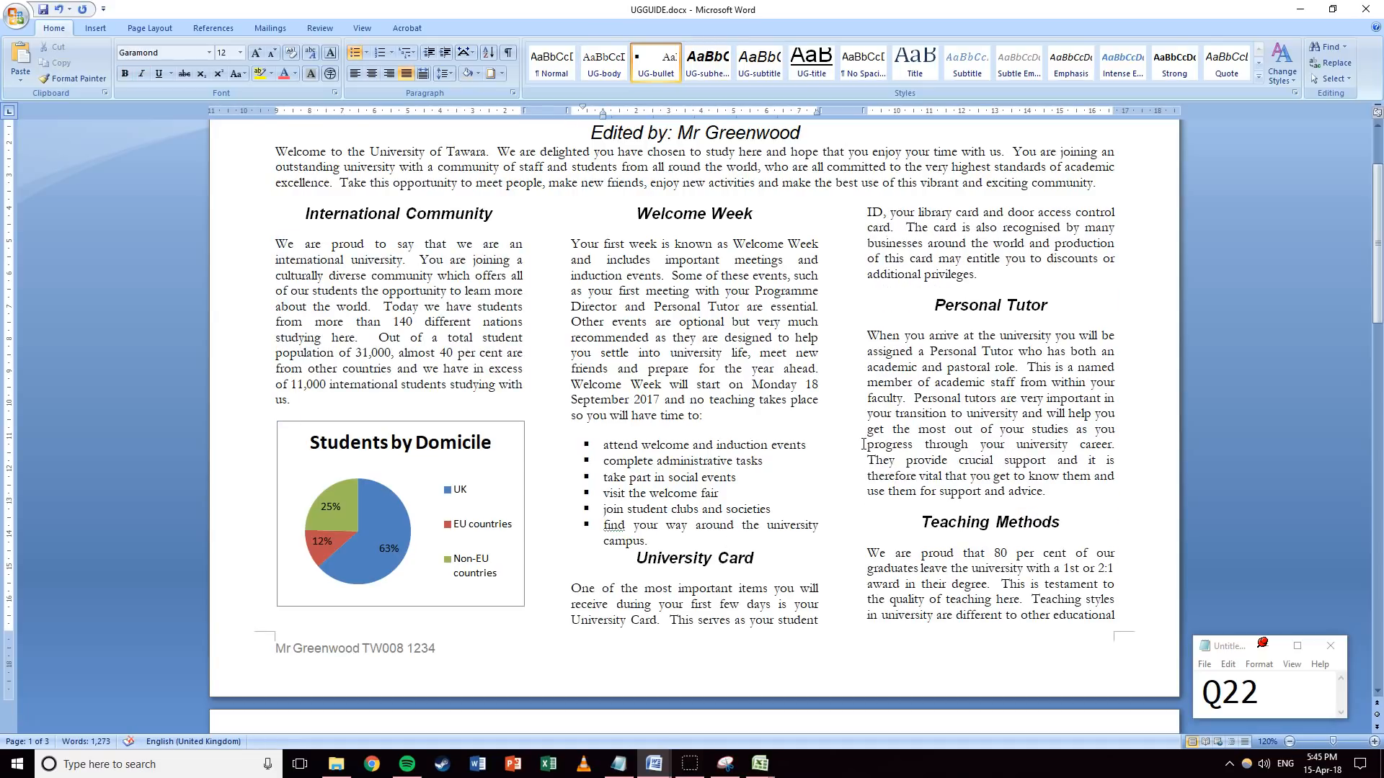
pyautogui.scroll(-5, 885, 418)
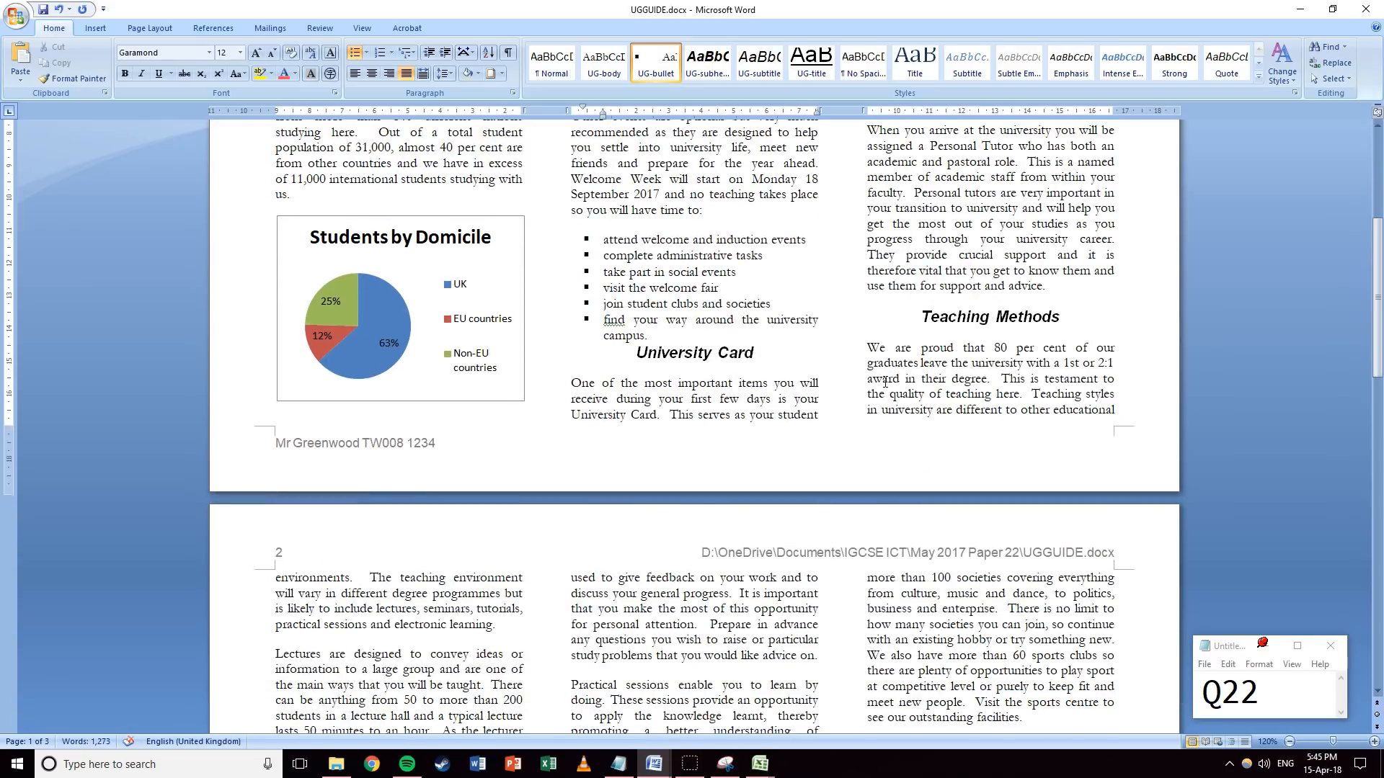
pyautogui.moveTo(765, 359); pyautogui.dragTo(636, 360)
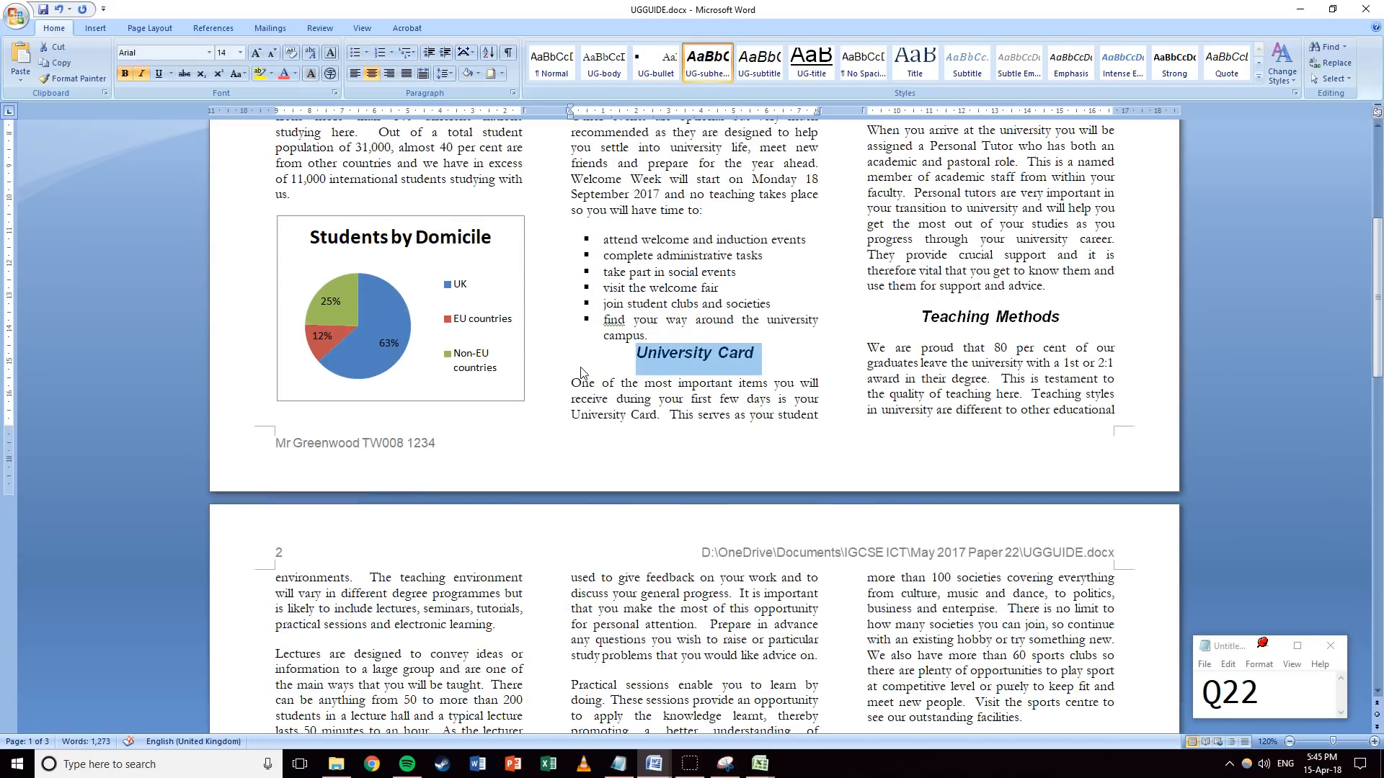
pyautogui.click(608, 365)
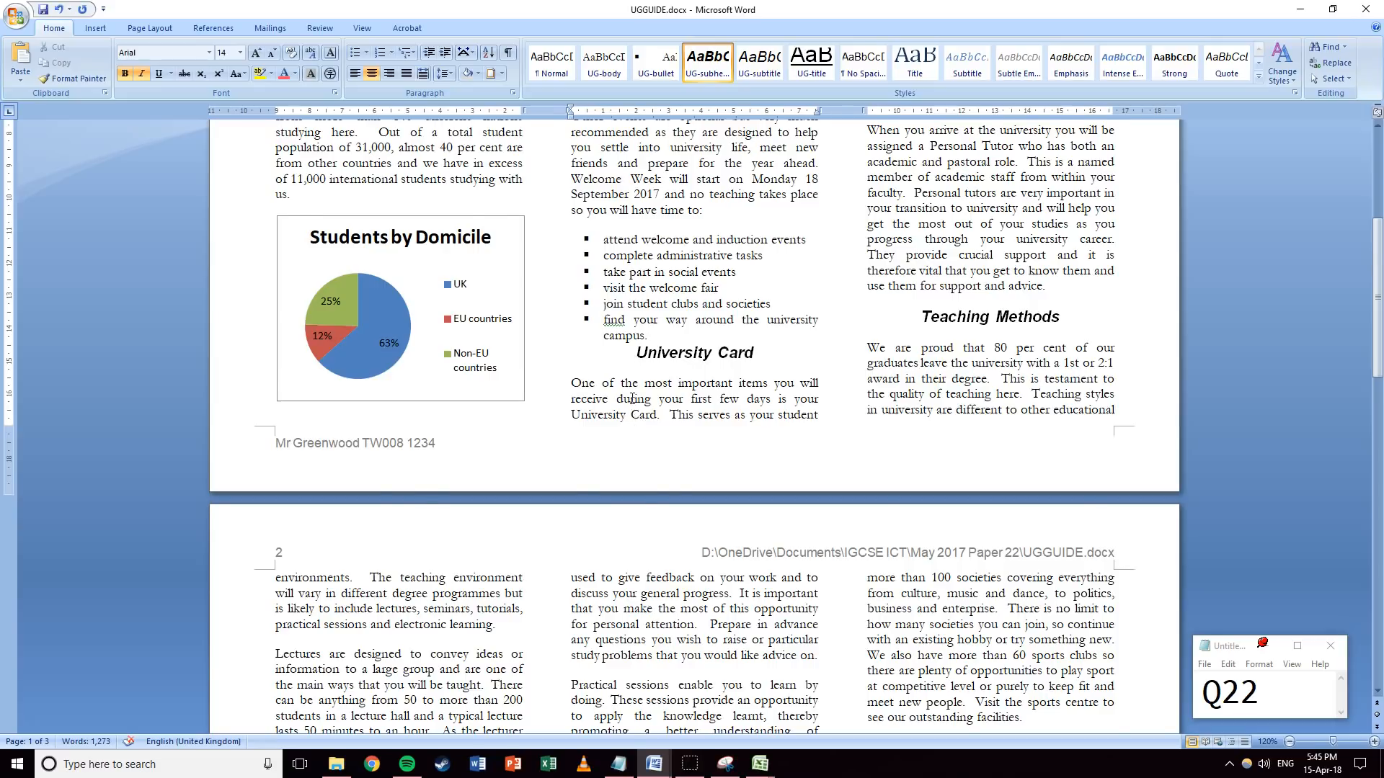
pyautogui.scroll(5, 632, 399)
pyautogui.scroll(-20, 654, 367)
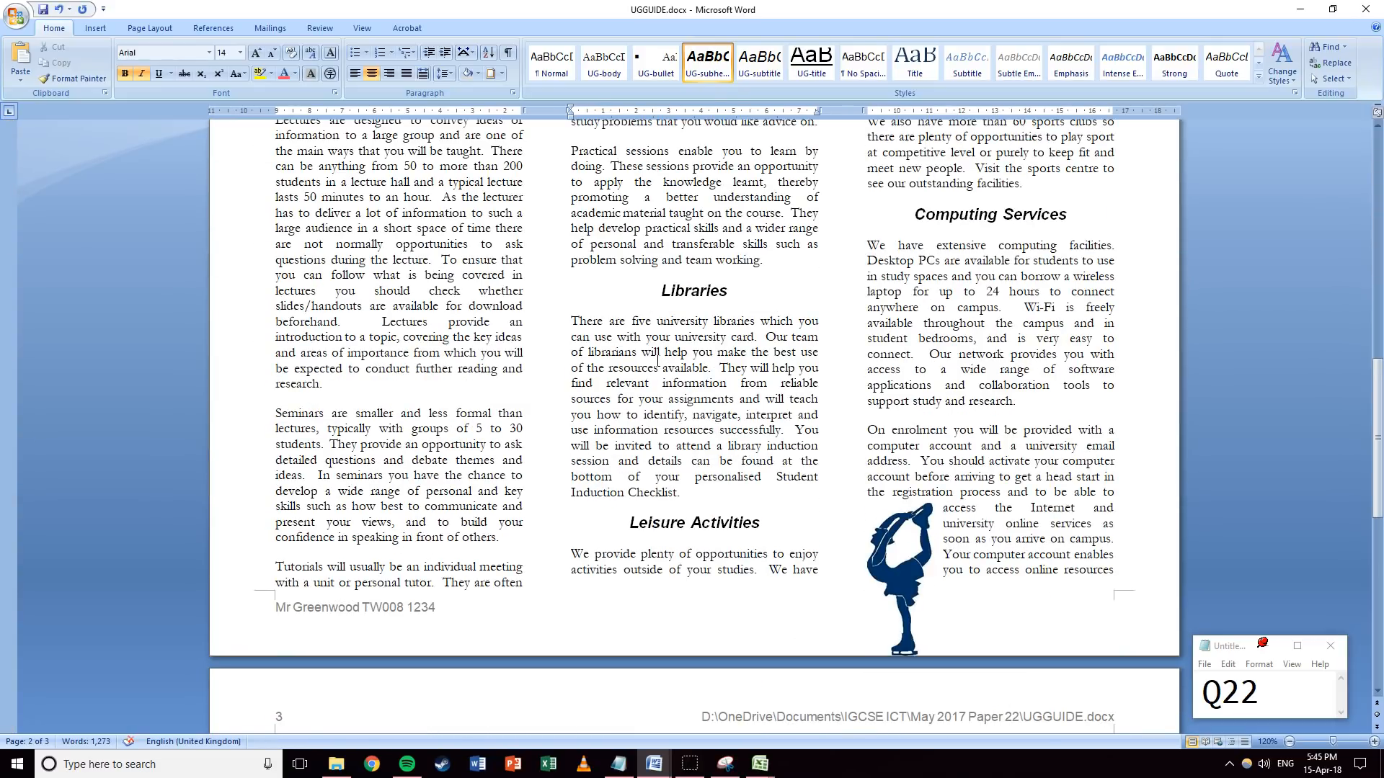
pyautogui.scroll(-11, 750, 392)
pyautogui.scroll(8, 785, 383)
pyautogui.scroll(3, 785, 383)
# Undo the University Card move, the UG-body style update and the Garamond font change.
pyautogui.click(903, 551)
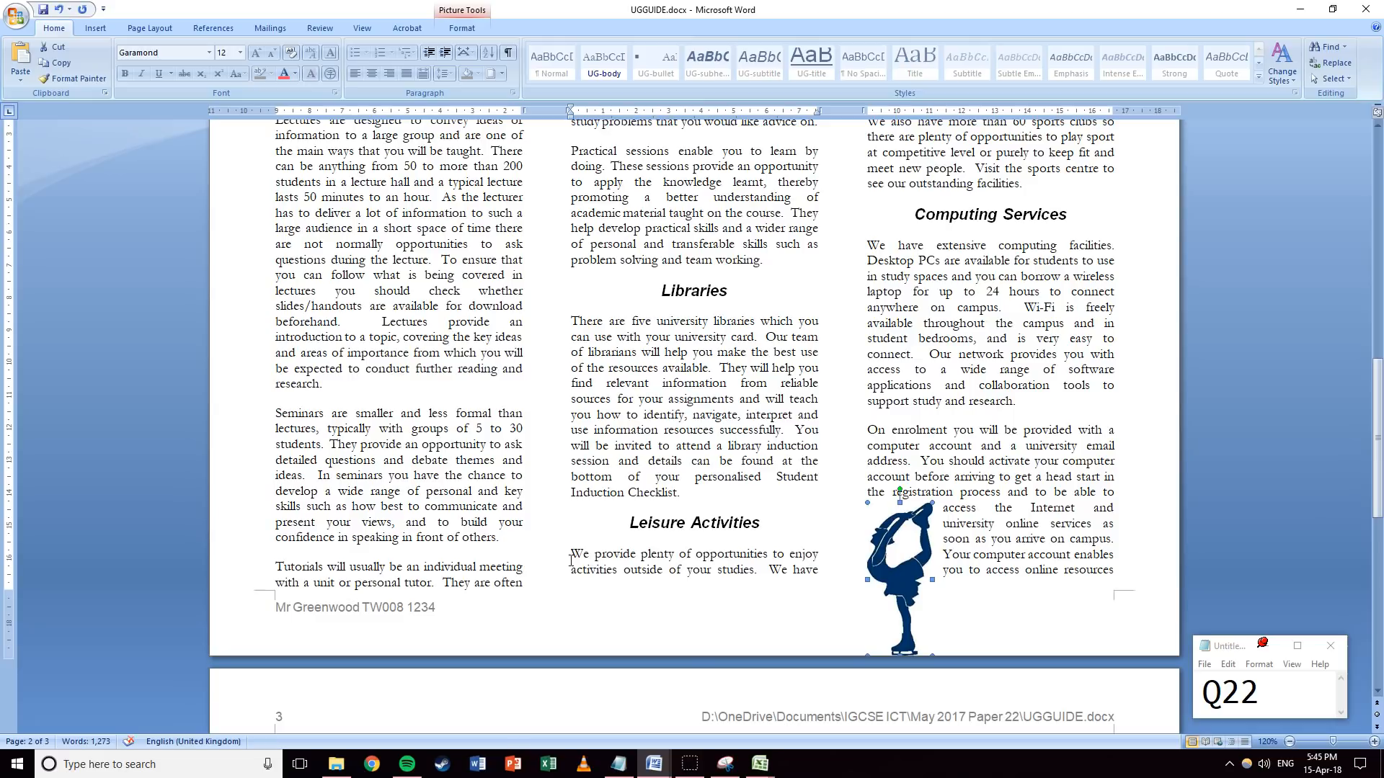
pyautogui.scroll(19, 688, 481)
pyautogui.scroll(-2, 782, 389)
pyautogui.scroll(-2, 782, 389)
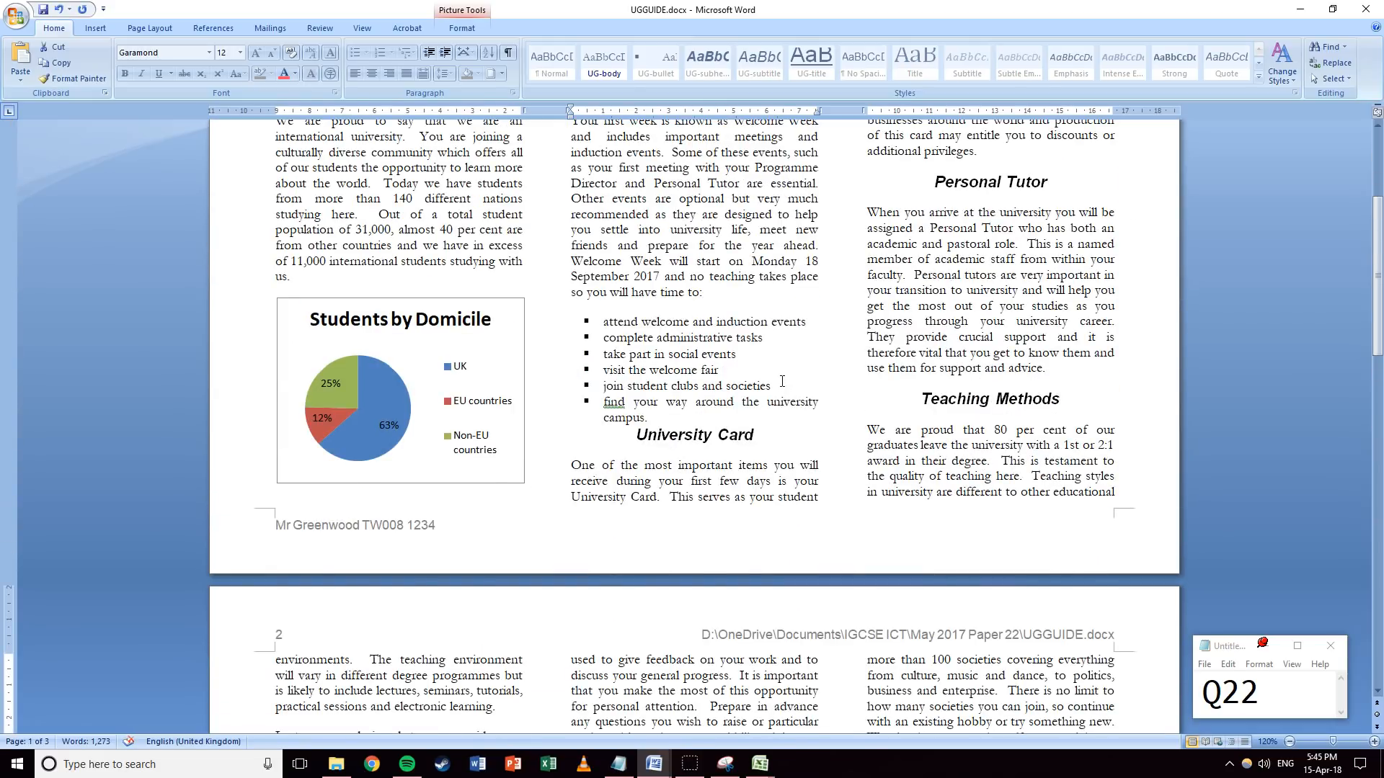
pyautogui.scroll(-18, 782, 381)
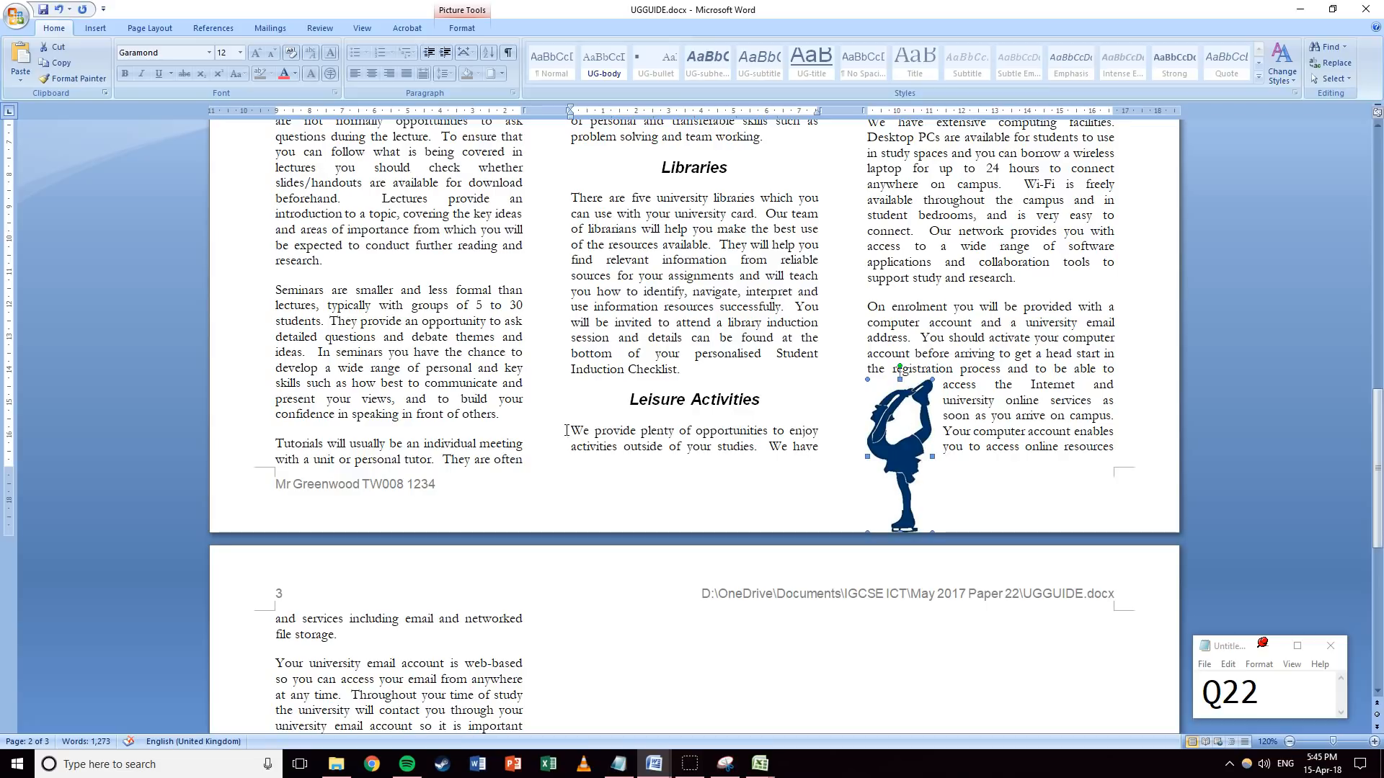
pyautogui.click(709, 281)
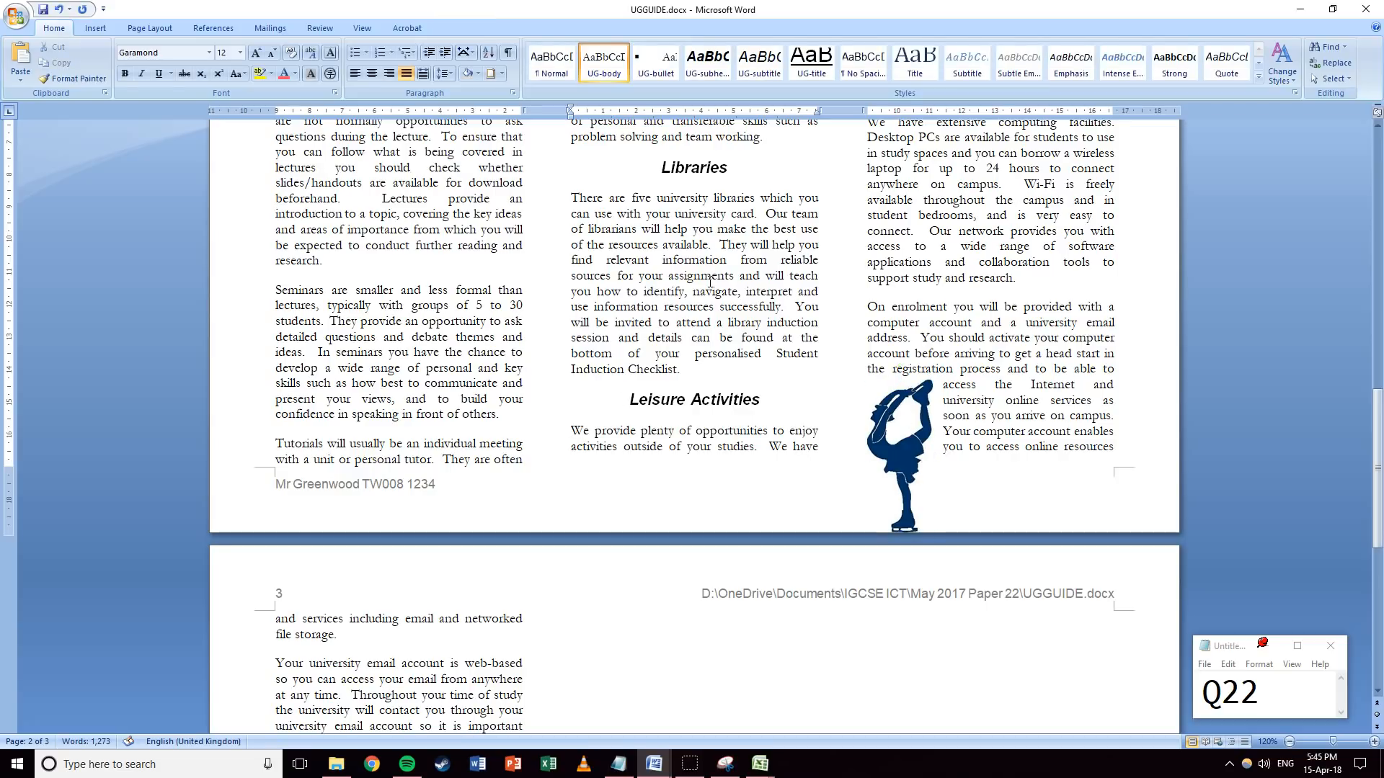
pyautogui.hotkey('ctrl', 'z')
pyautogui.hotkey('ctrl', 'z')
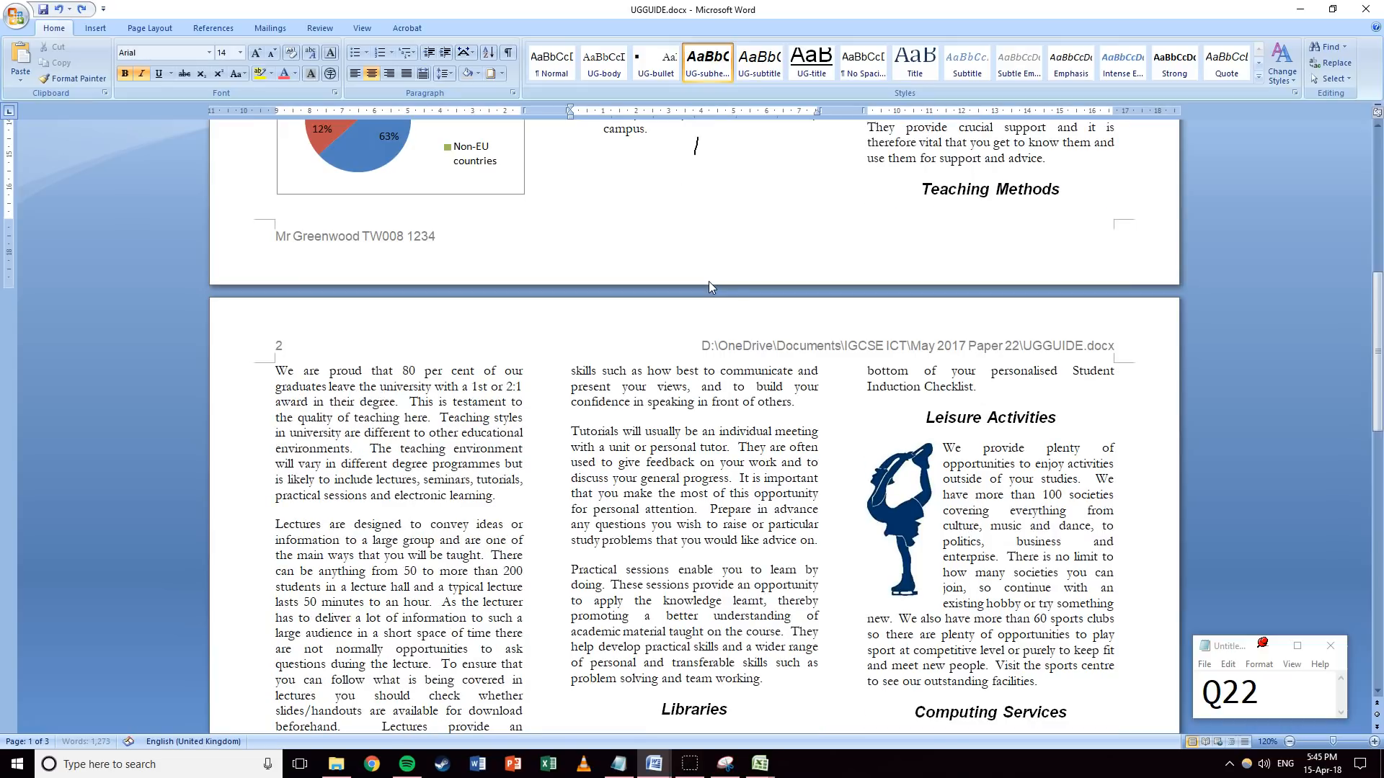
pyautogui.hotkey('ctrl', 'z')
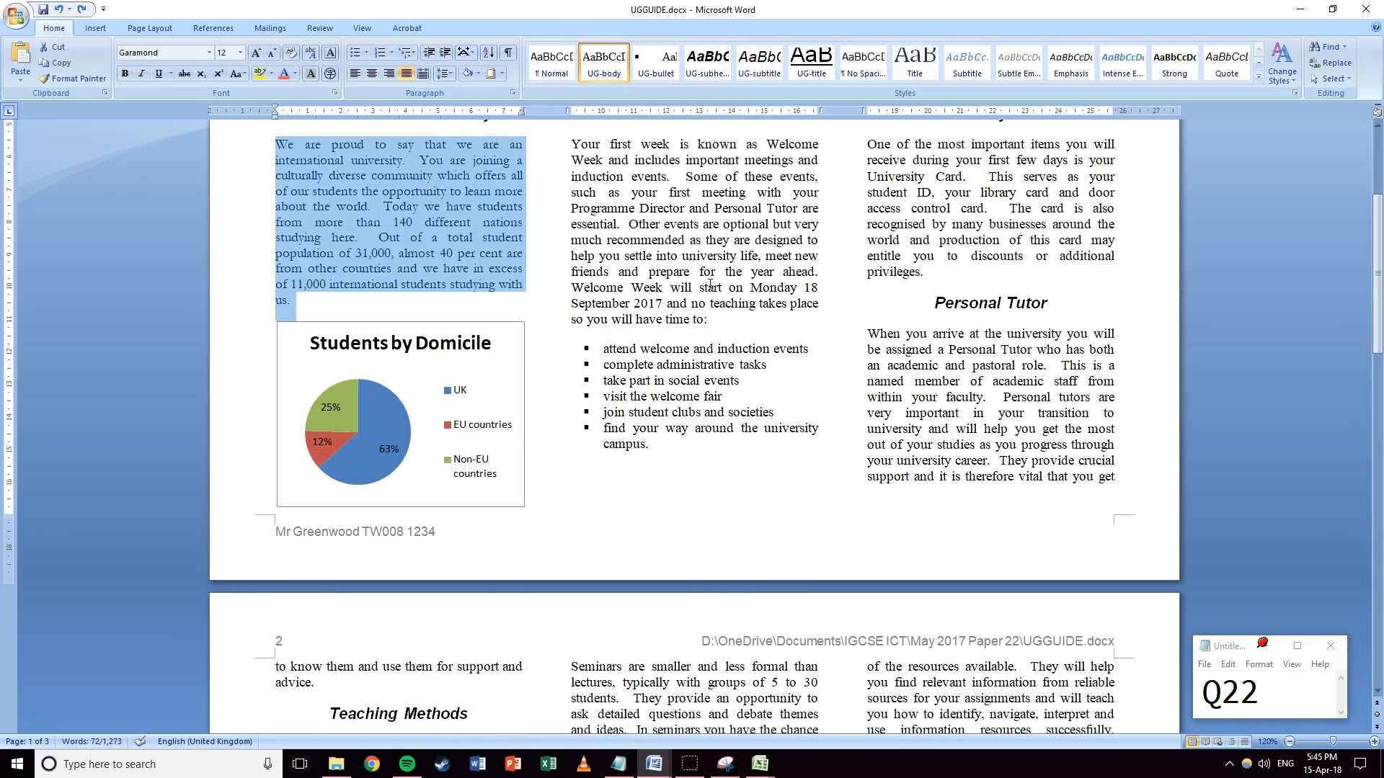
pyautogui.hotkey('ctrl', 'z')
pyautogui.hotkey('ctrl', 'z')
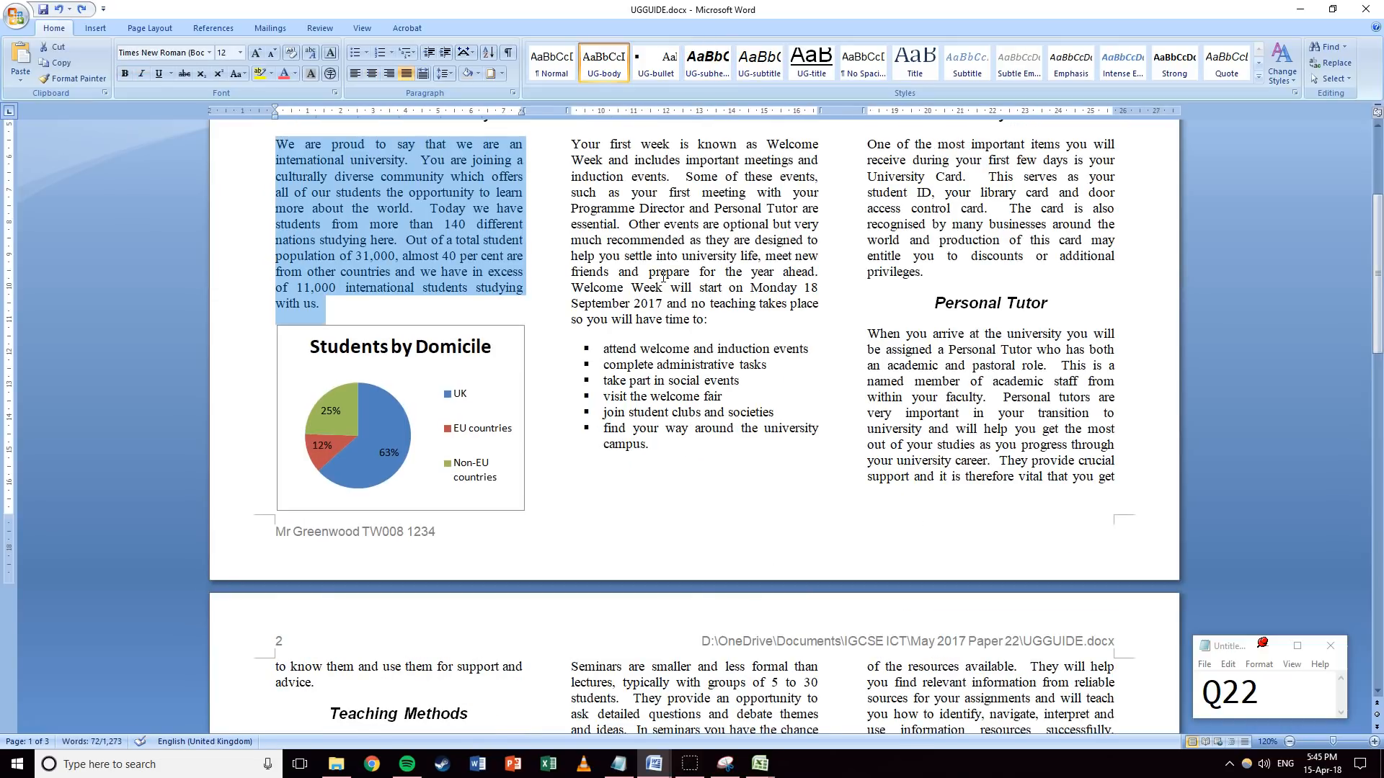
pyautogui.hotkey('ctrl', 'z')
pyautogui.hotkey('ctrl', 'z')
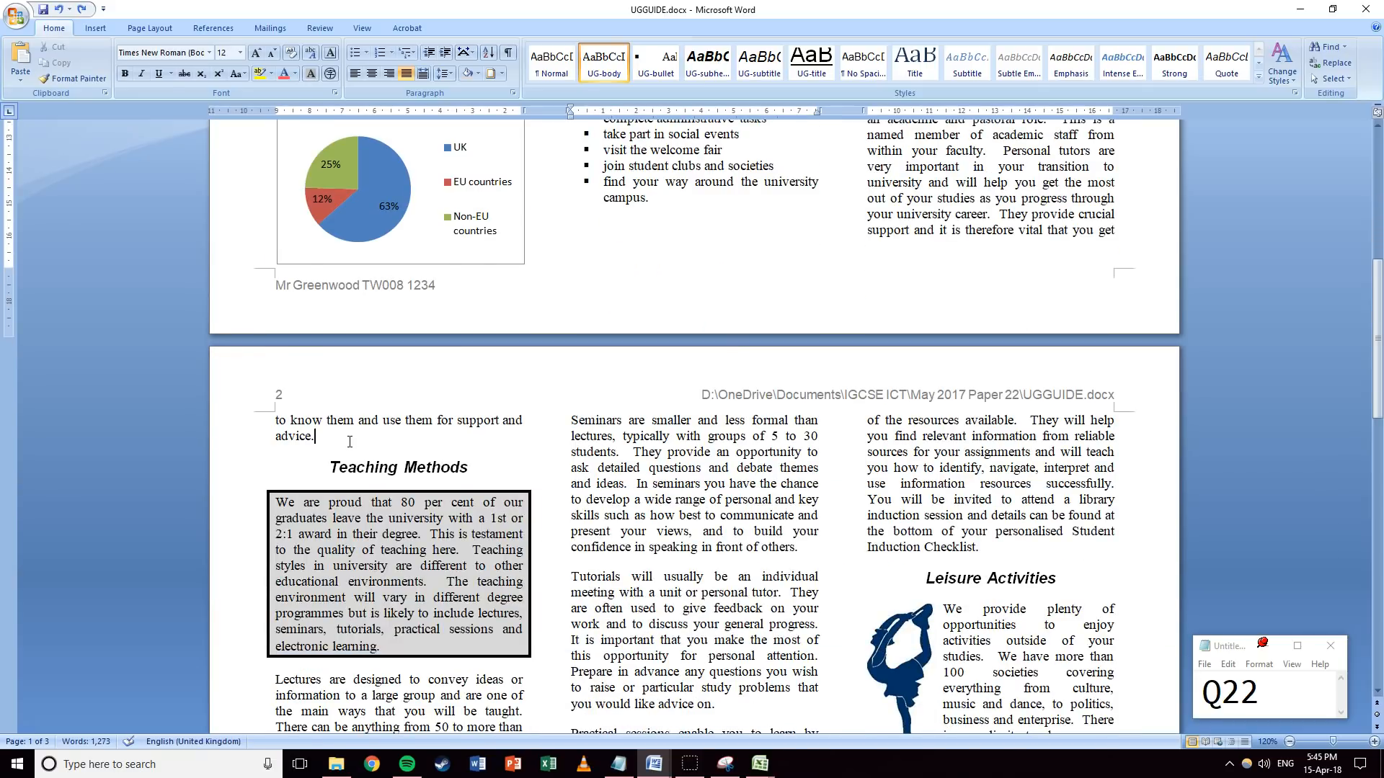
pyautogui.hotkey('ctrl', 'z')
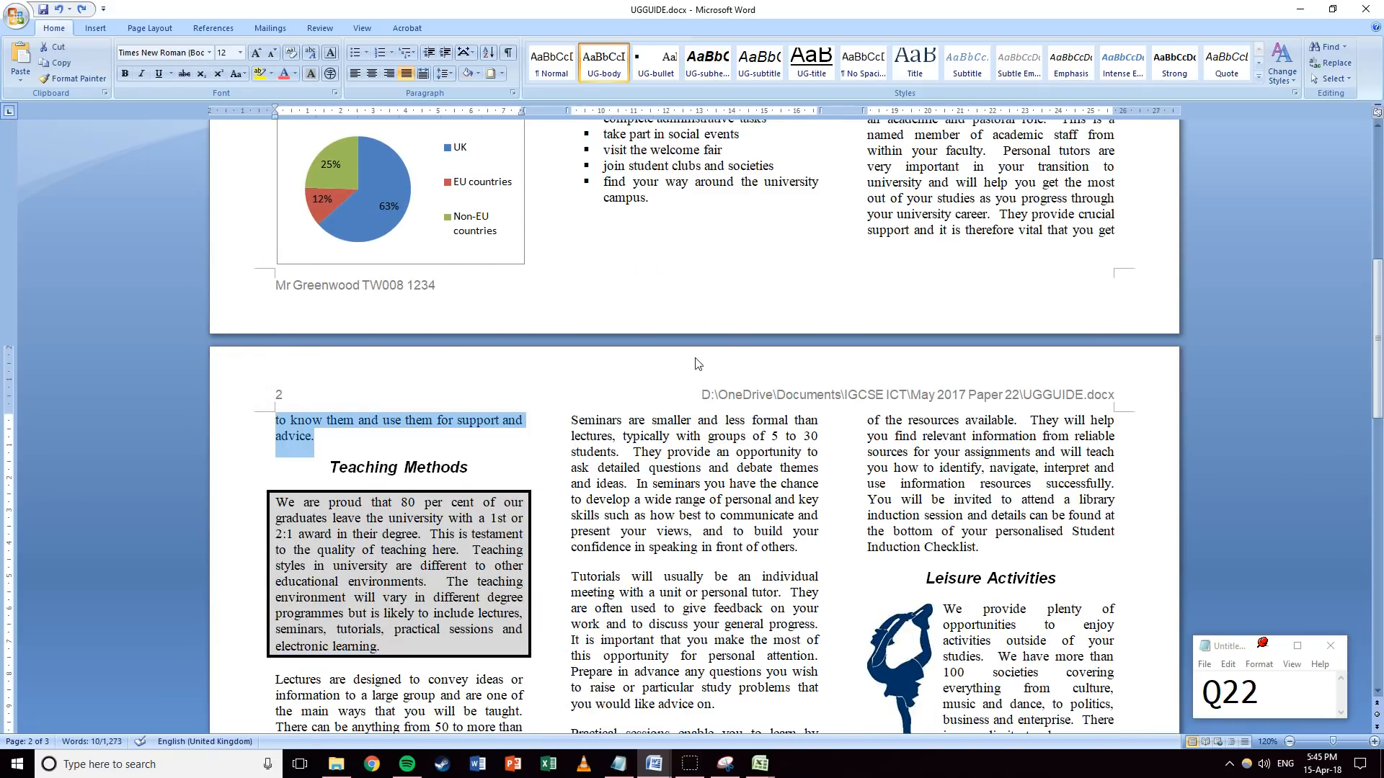
# Check the three-column layout across all three pages of UGGUIDE.docx, then save it.
pyautogui.scroll(-3, 696, 364)
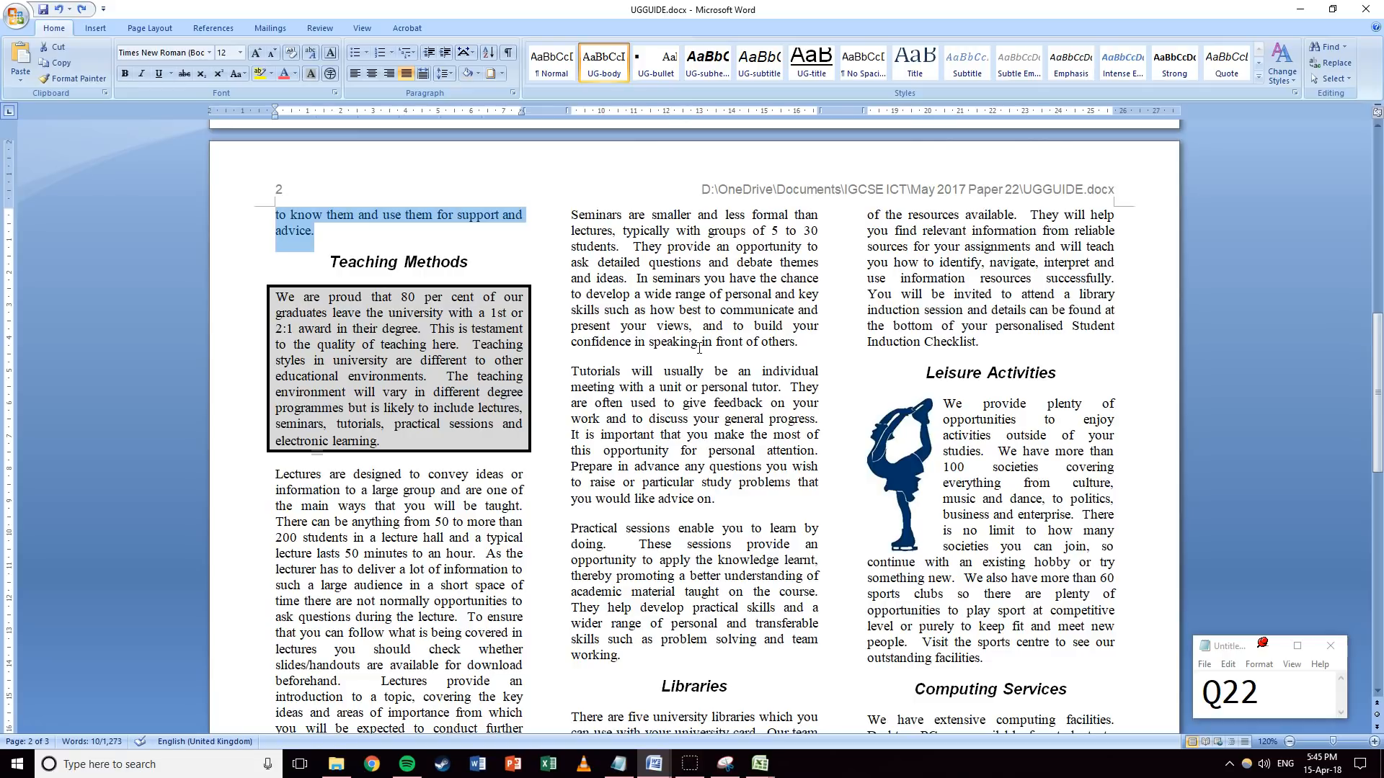
pyautogui.click(619, 330)
pyautogui.scroll(3, 617, 329)
pyautogui.moveTo(352, 357)
pyautogui.mouseDown()
pyautogui.moveTo(232, 343)
pyautogui.moveTo(355, 364)
pyautogui.mouseUp()
pyautogui.click(340, 359)
pyautogui.click(552, 392)
pyautogui.click(687, 434)
pyautogui.scroll(10, 719, 452)
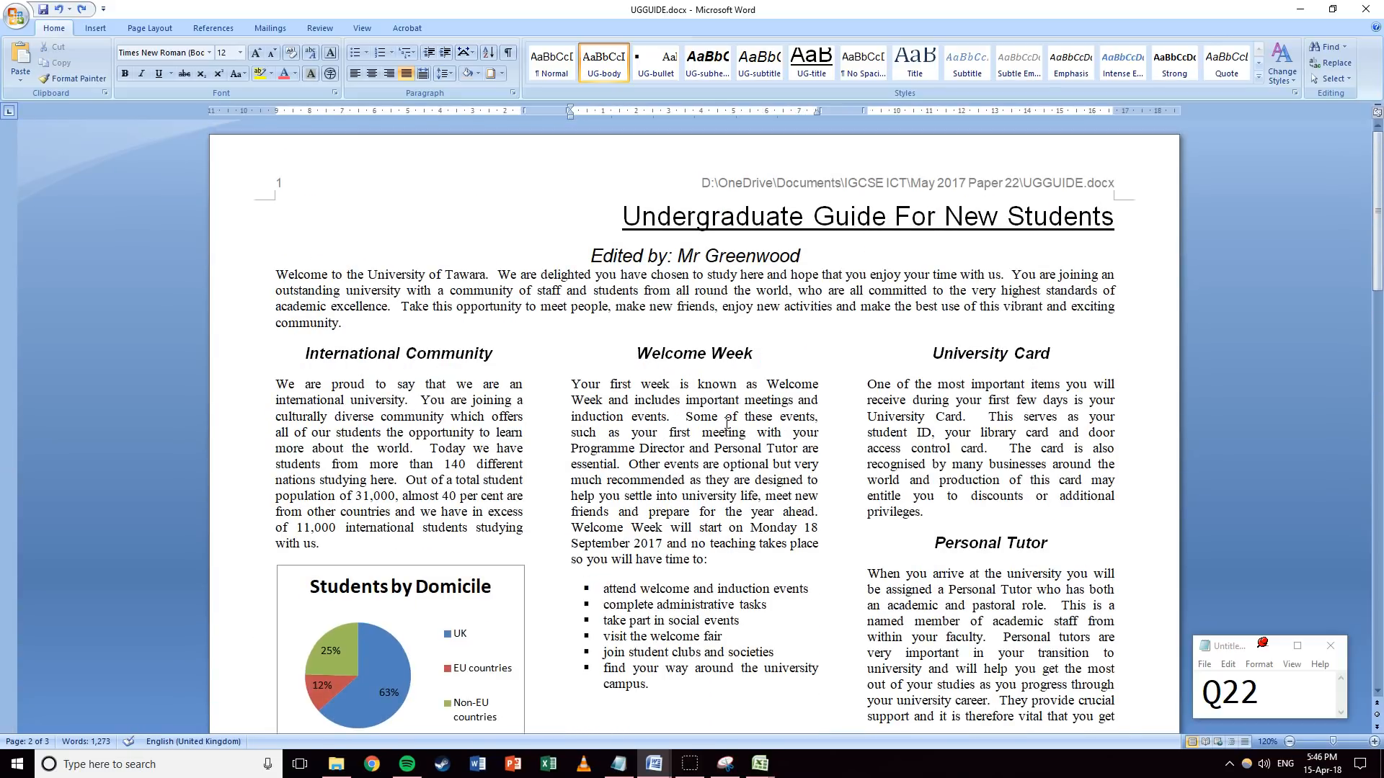
pyautogui.scroll(-10, 726, 423)
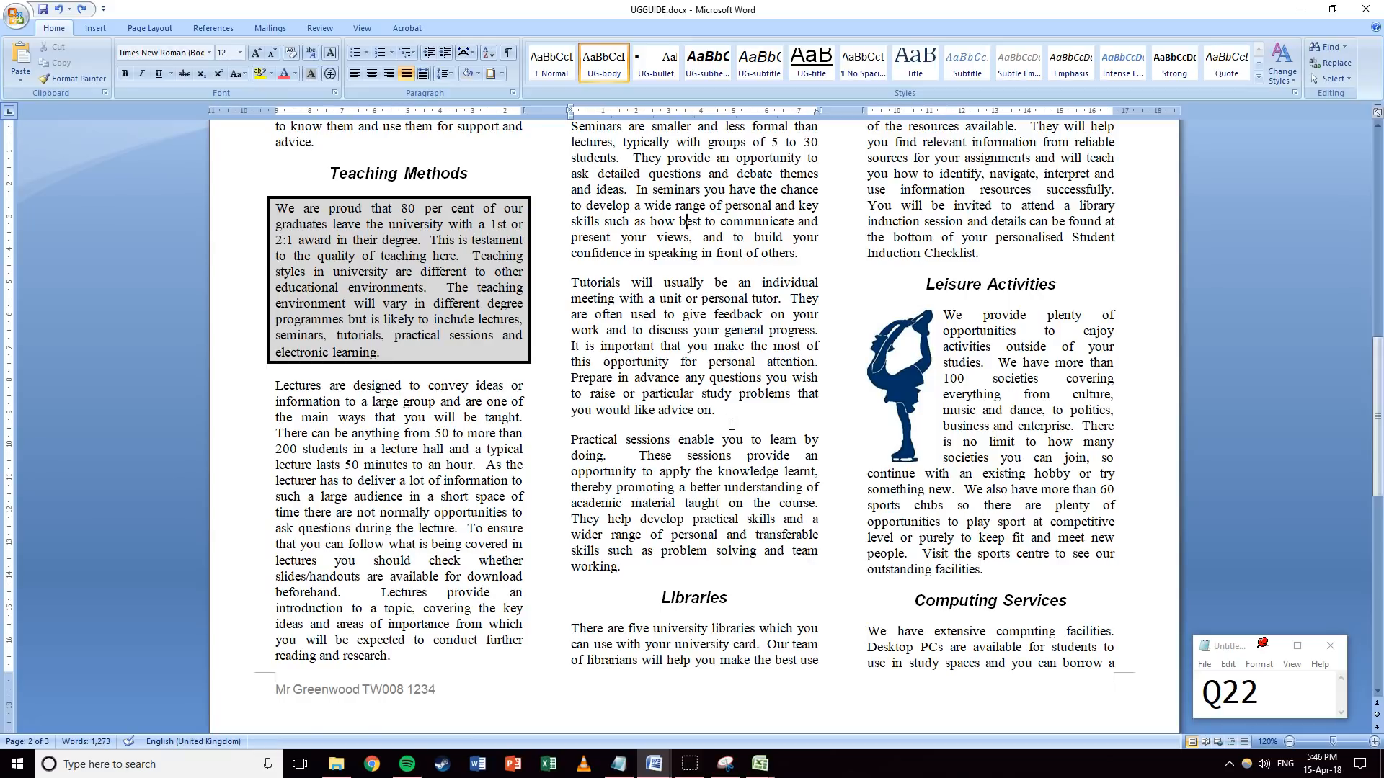
pyautogui.scroll(-20, 731, 425)
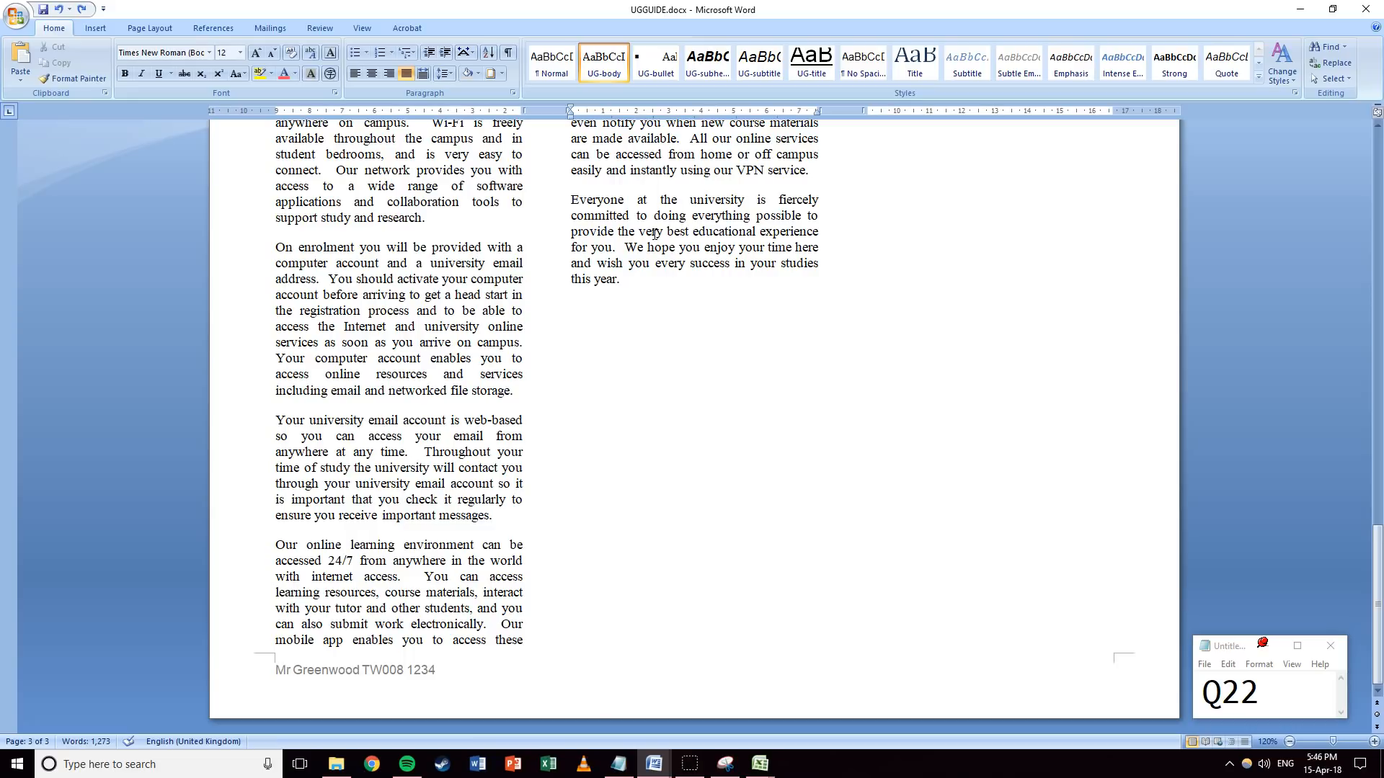
pyautogui.scroll(13, 644, 245)
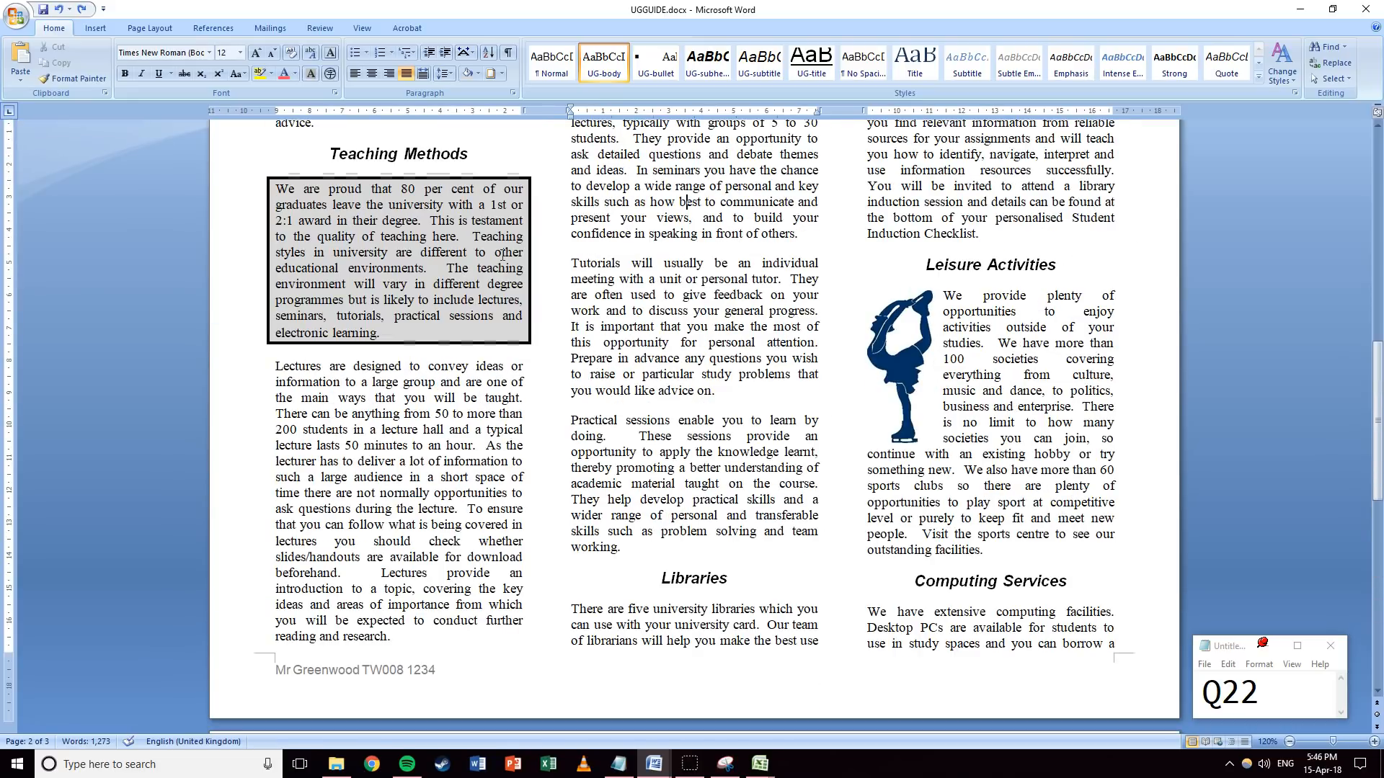
pyautogui.scroll(10, 492, 290)
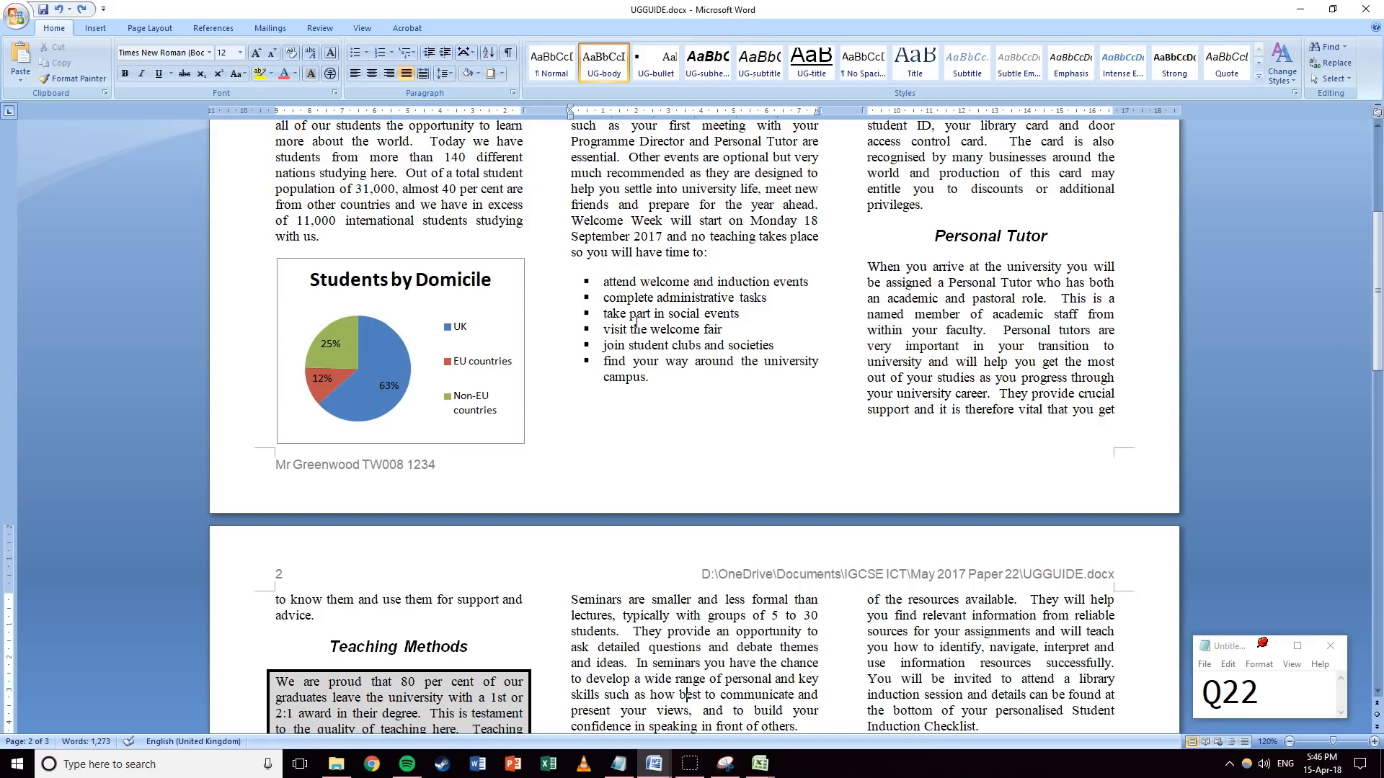
pyautogui.scroll(7, 723, 372)
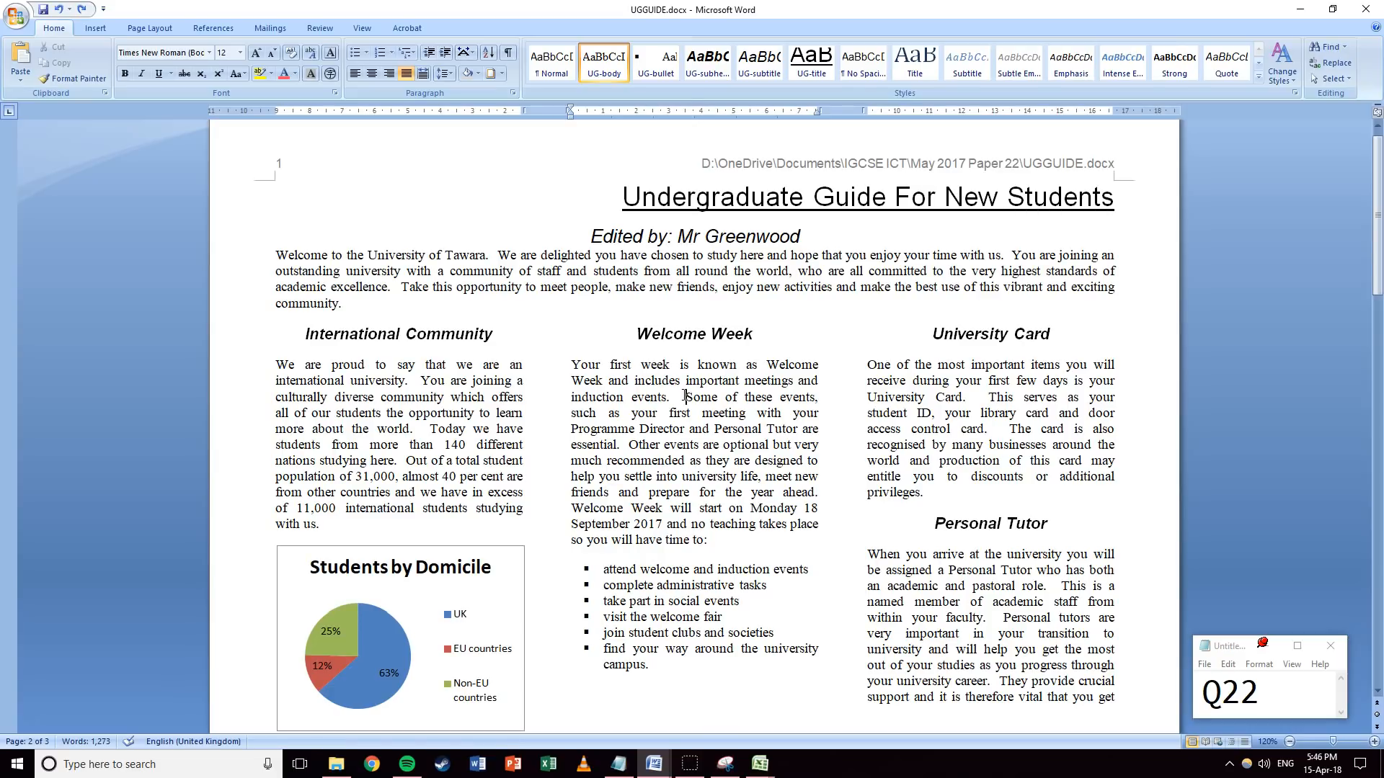
pyautogui.hotkey('ctrl', 's')
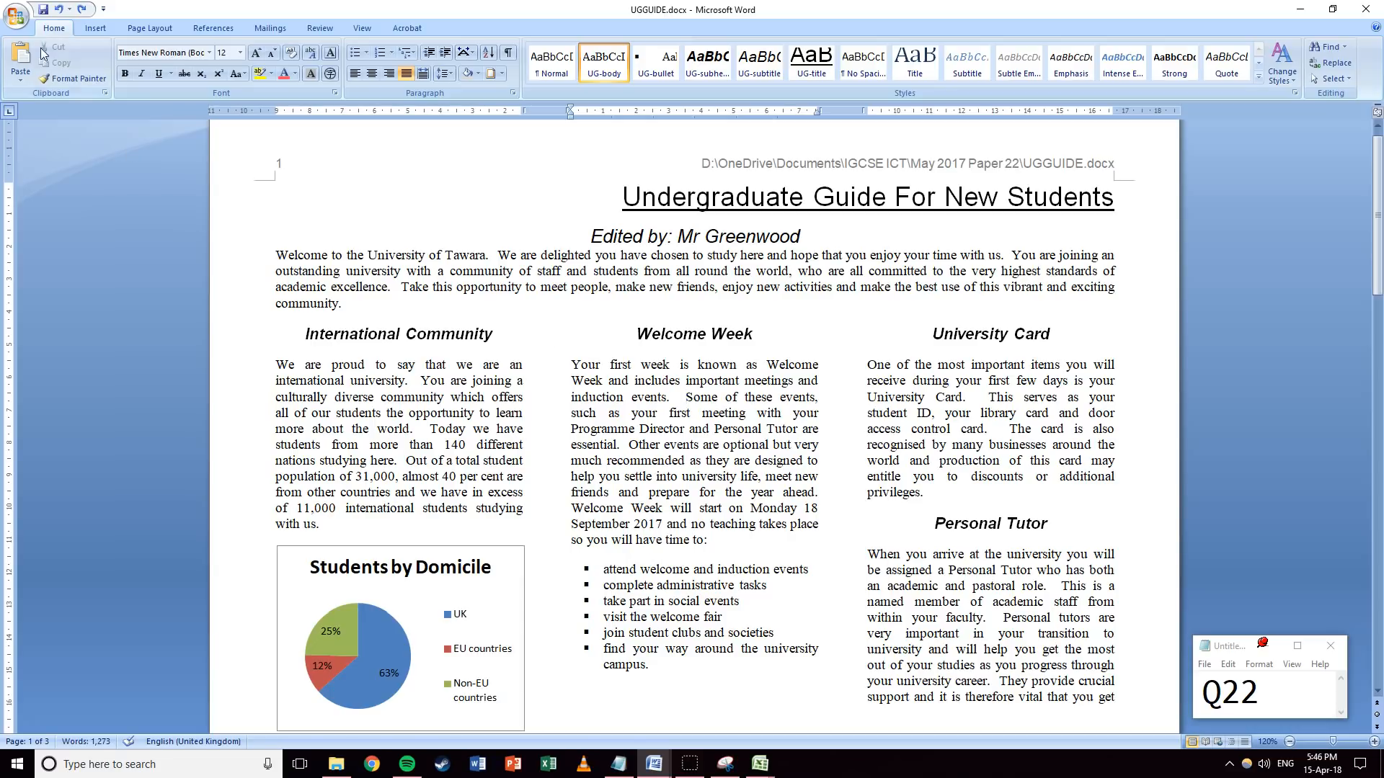
pyautogui.click(16, 14)
pyautogui.click(44, 176)
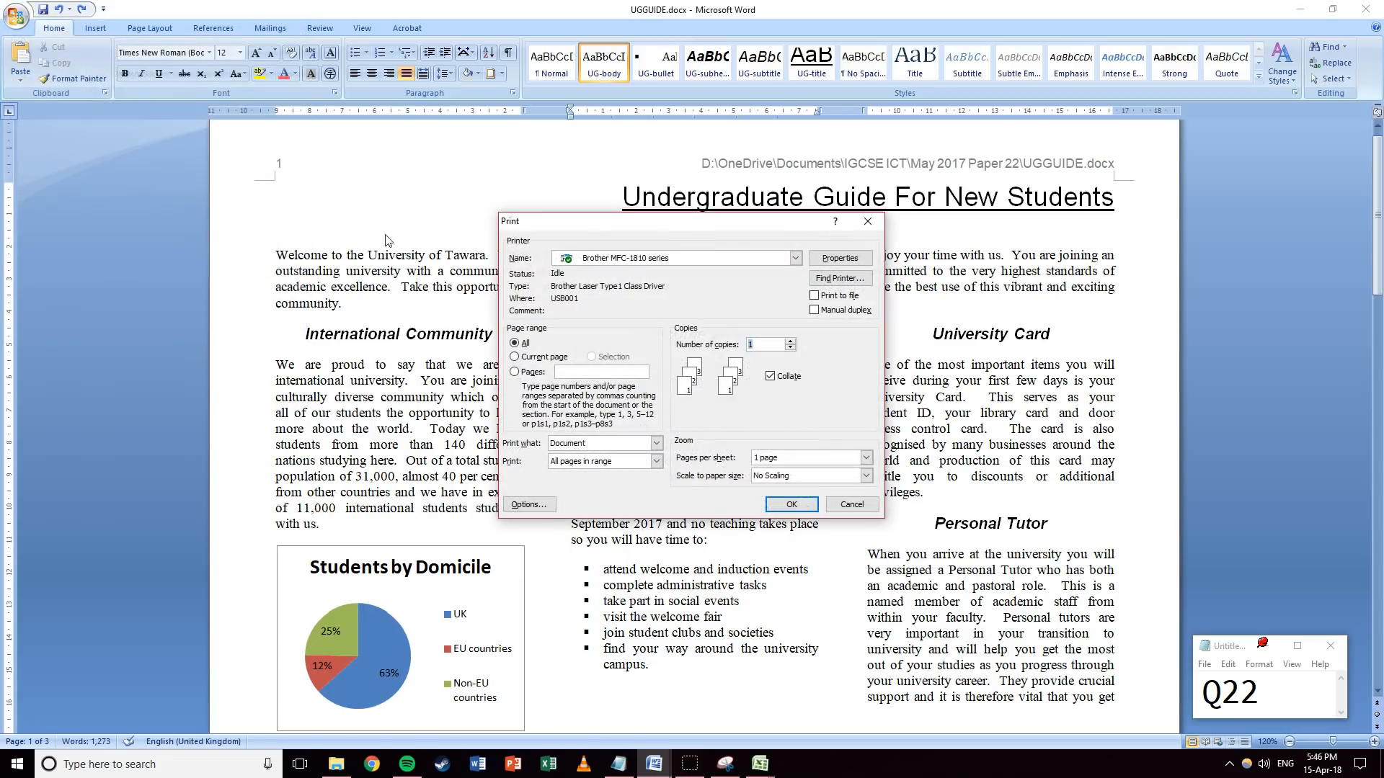
pyautogui.click(844, 509)
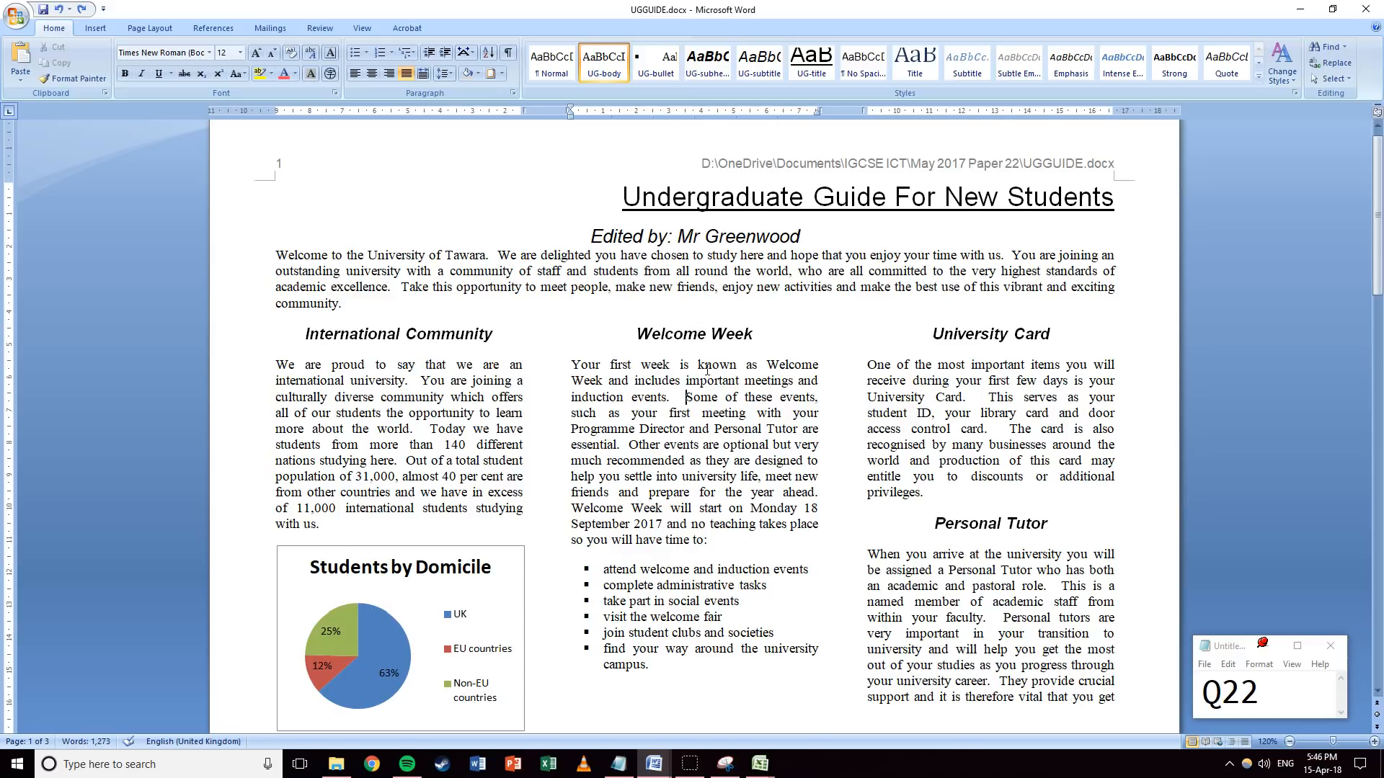
pyautogui.scroll(-5, 707, 371)
pyautogui.moveTo(1261, 695); pyautogui.dragTo(1248, 697)
pyautogui.write('3')
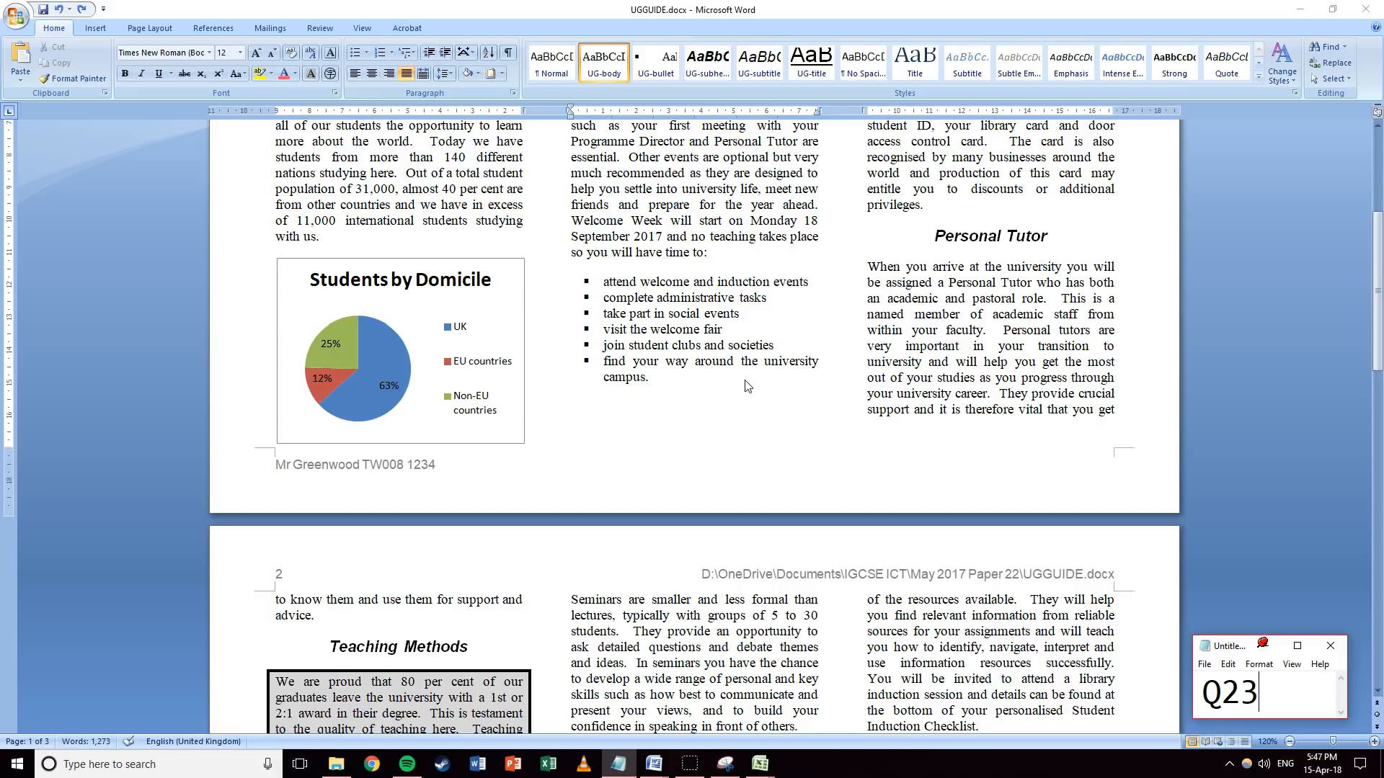
# Close UGGUIDE.docx and push Step 23 in J227EVIDENCE1234.docx onto a new page.
pyautogui.click(1365, 9)
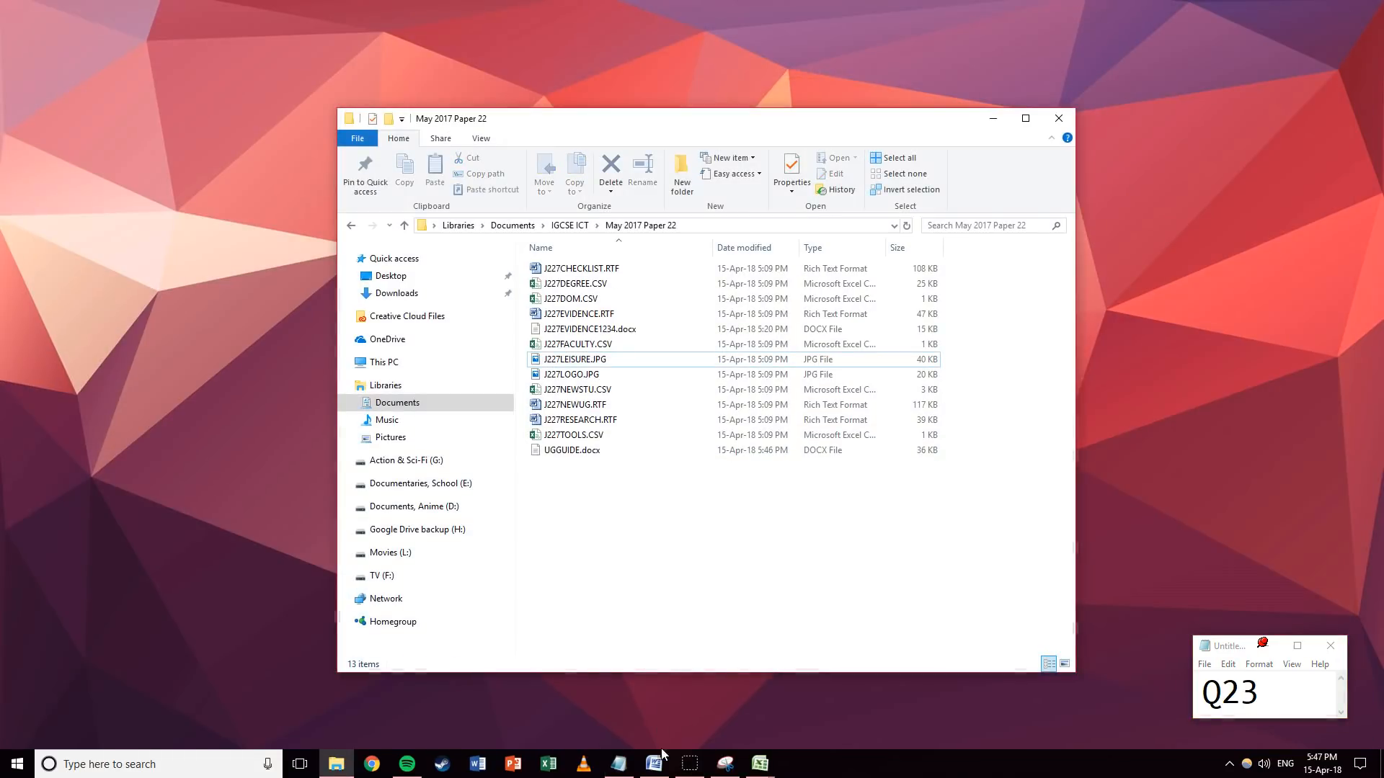
pyautogui.click(654, 763)
pyautogui.scroll(3, 720, 411)
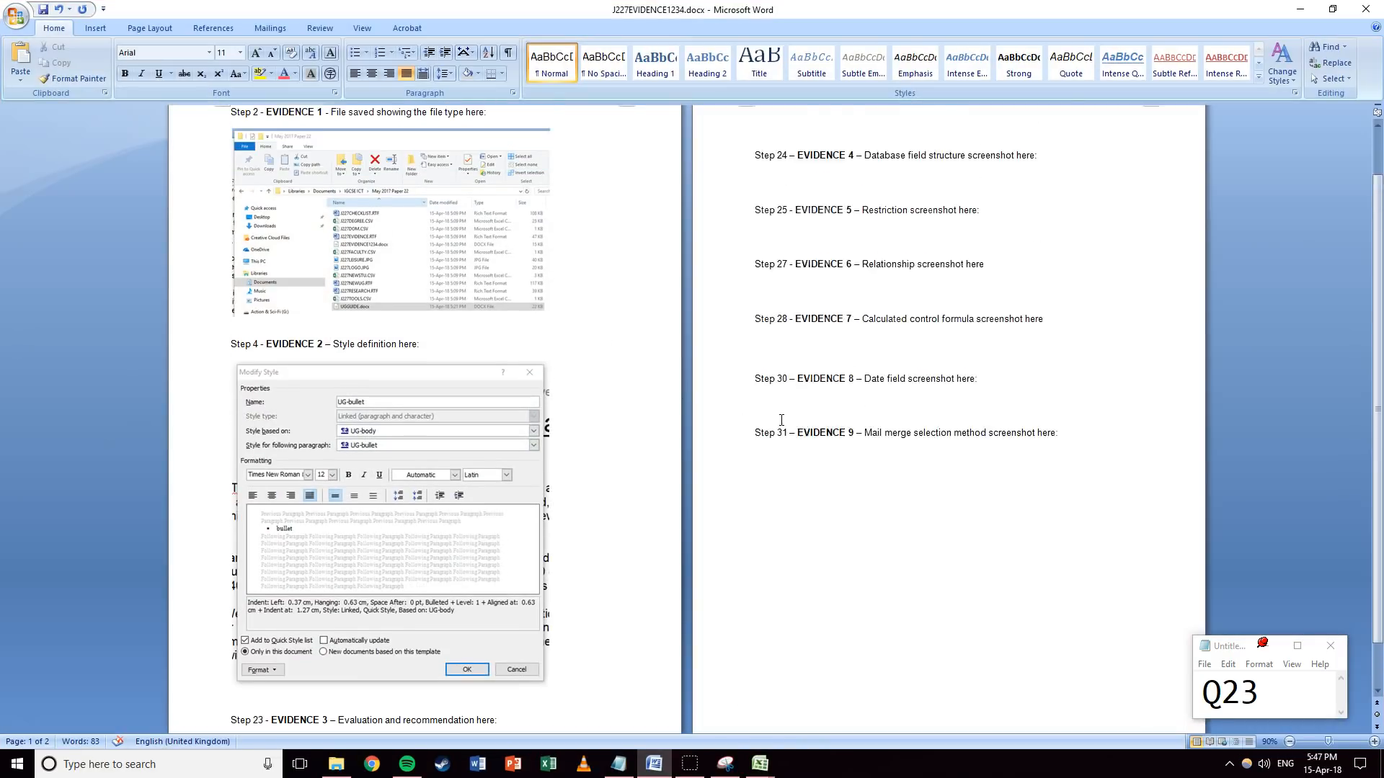
pyautogui.scroll(-3, 807, 403)
pyautogui.click(229, 662)
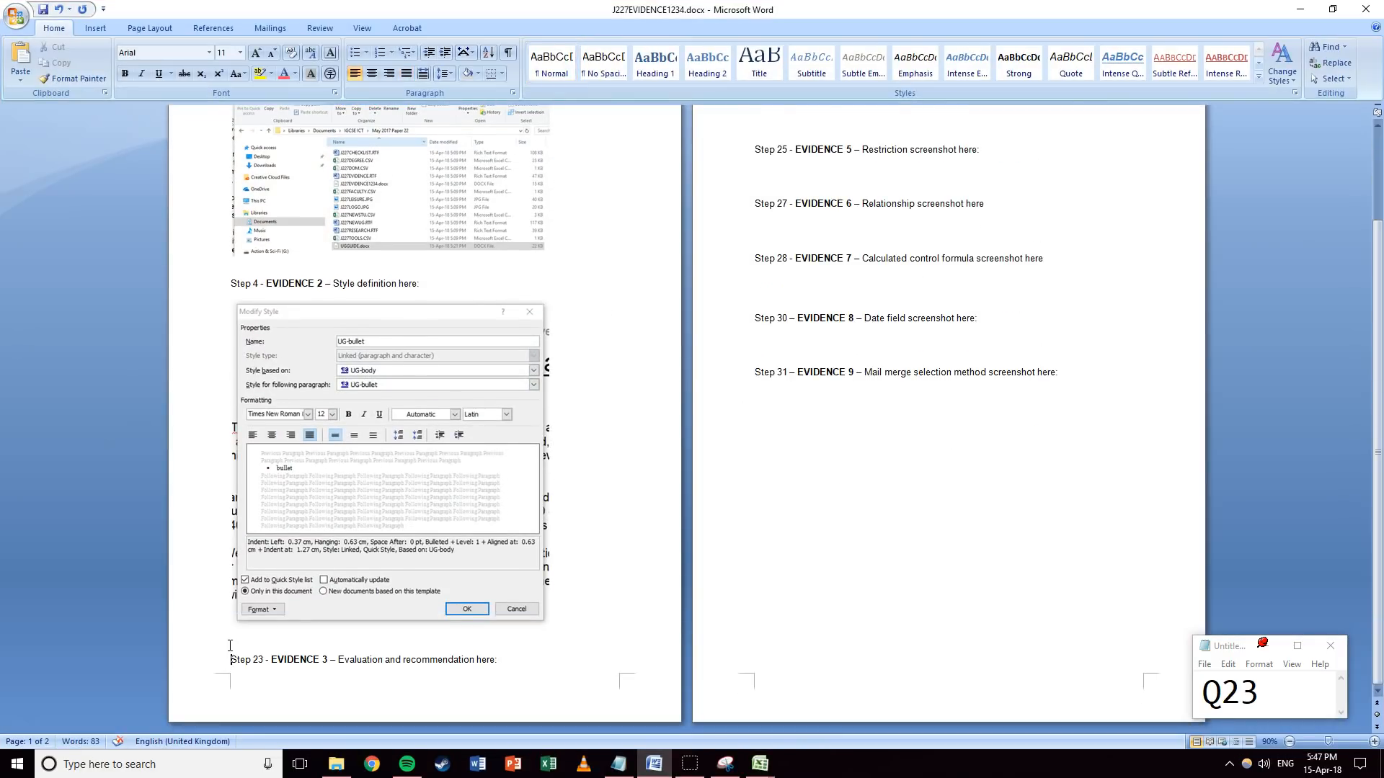
pyautogui.hotkey('ctrl', 'Return')
pyautogui.scroll(1, 819, 418)
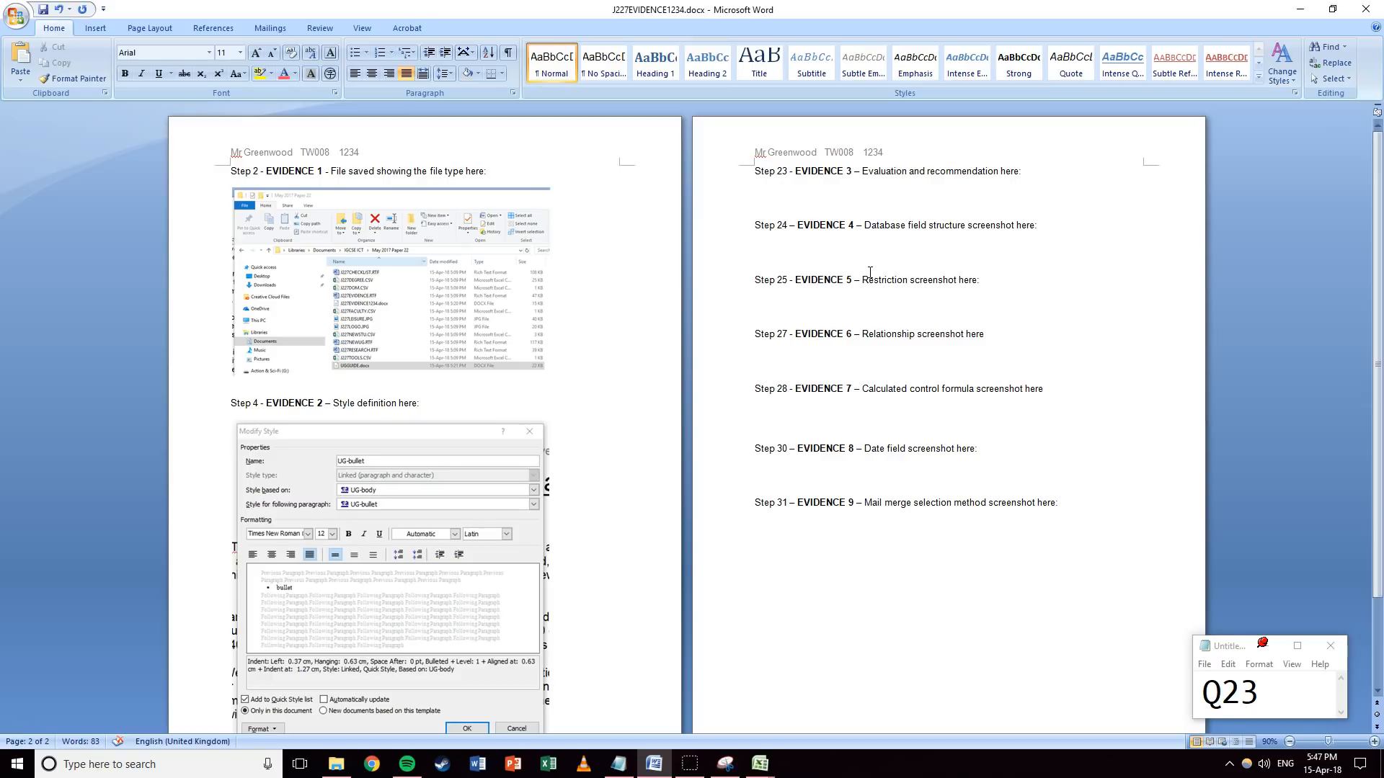
# Type the evaluation under Step 23, starting 'A blog is primarily written by one author,'.
pyautogui.write('A blog is primarily written by one author,')
pyautogui.scroll(7, 892, 225)
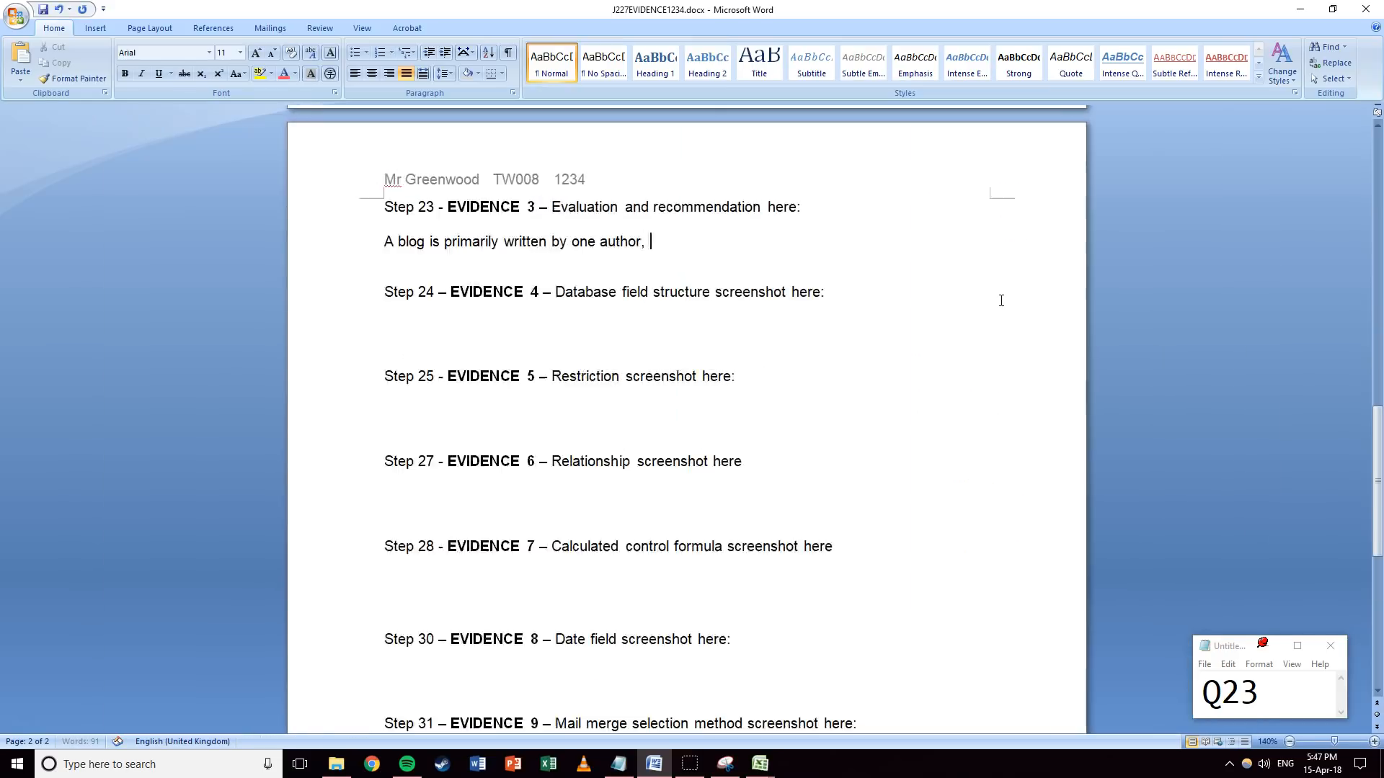
pyautogui.write('and while ')
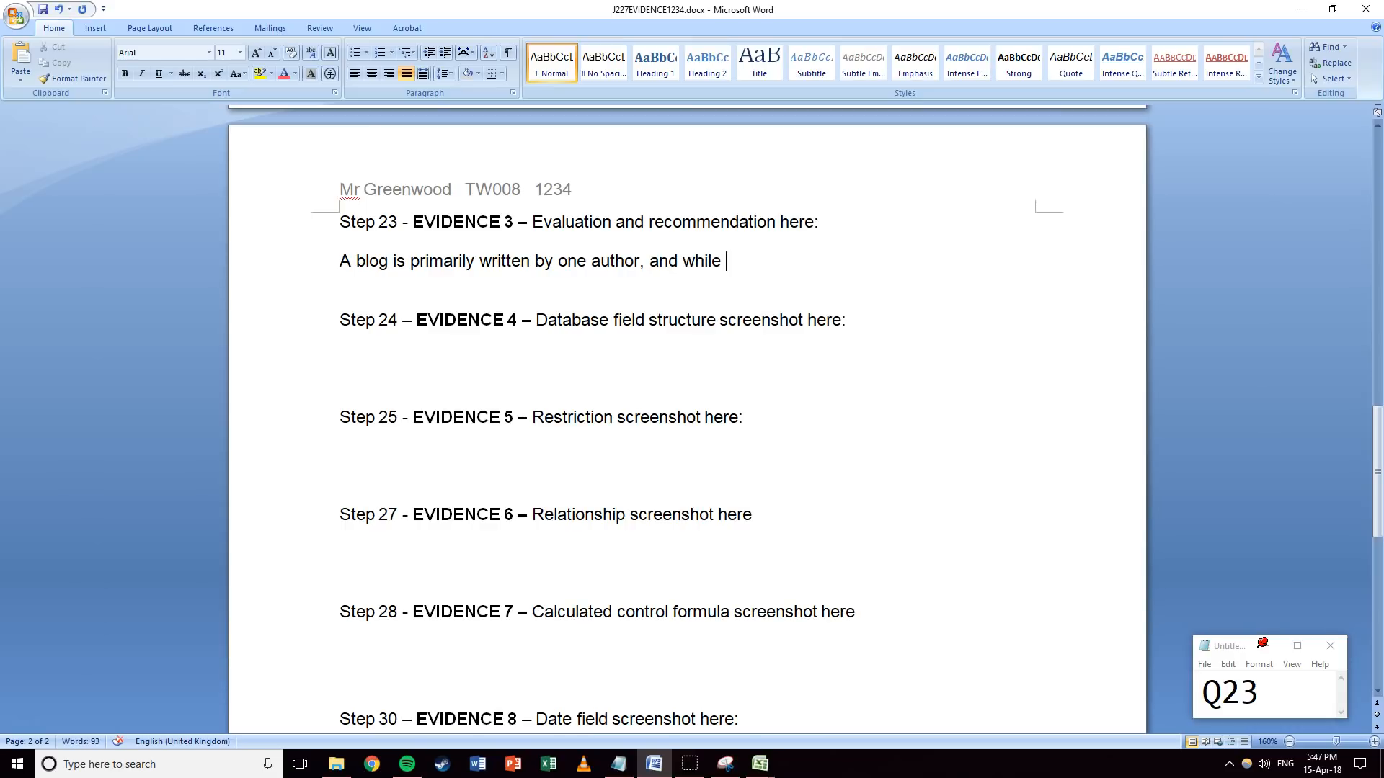
pyautogui.write('comments')
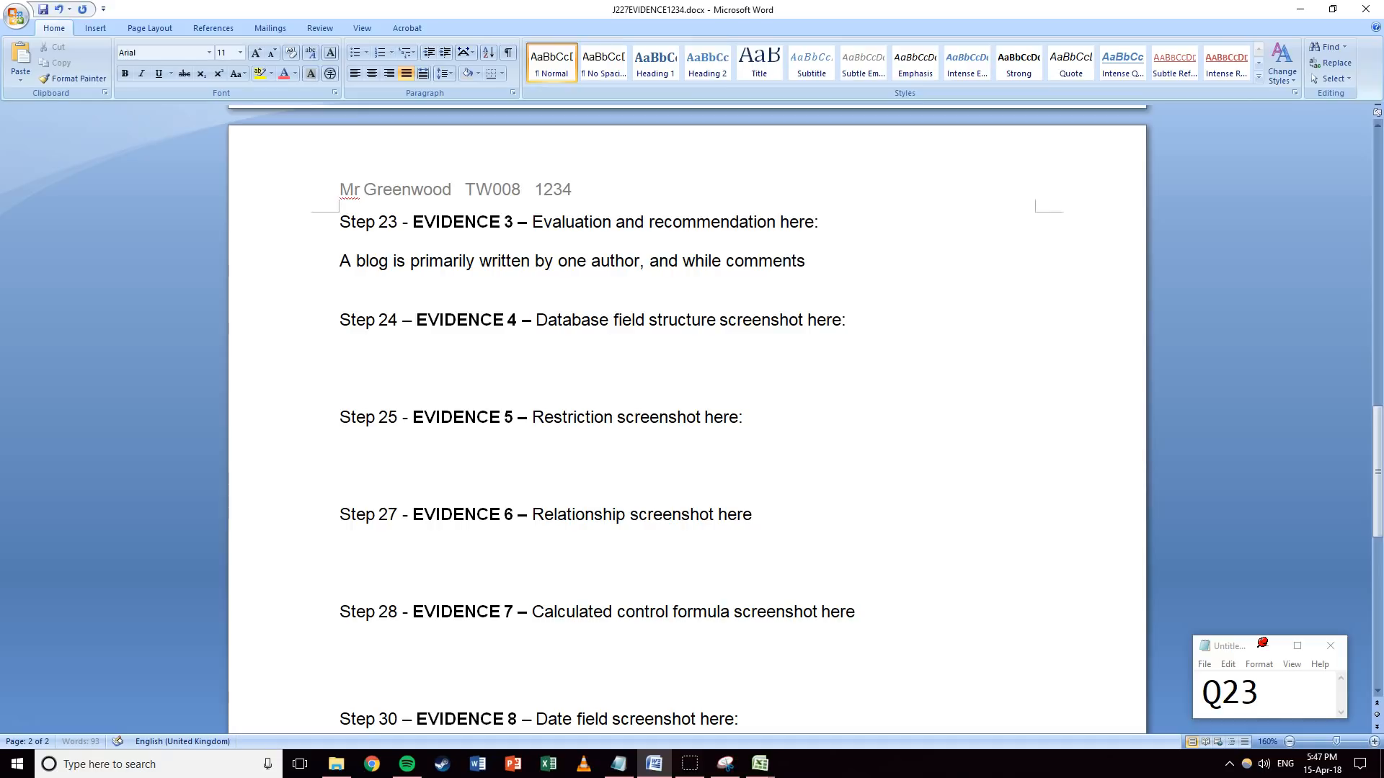
pyautogui.write(' can be made on blog pos')
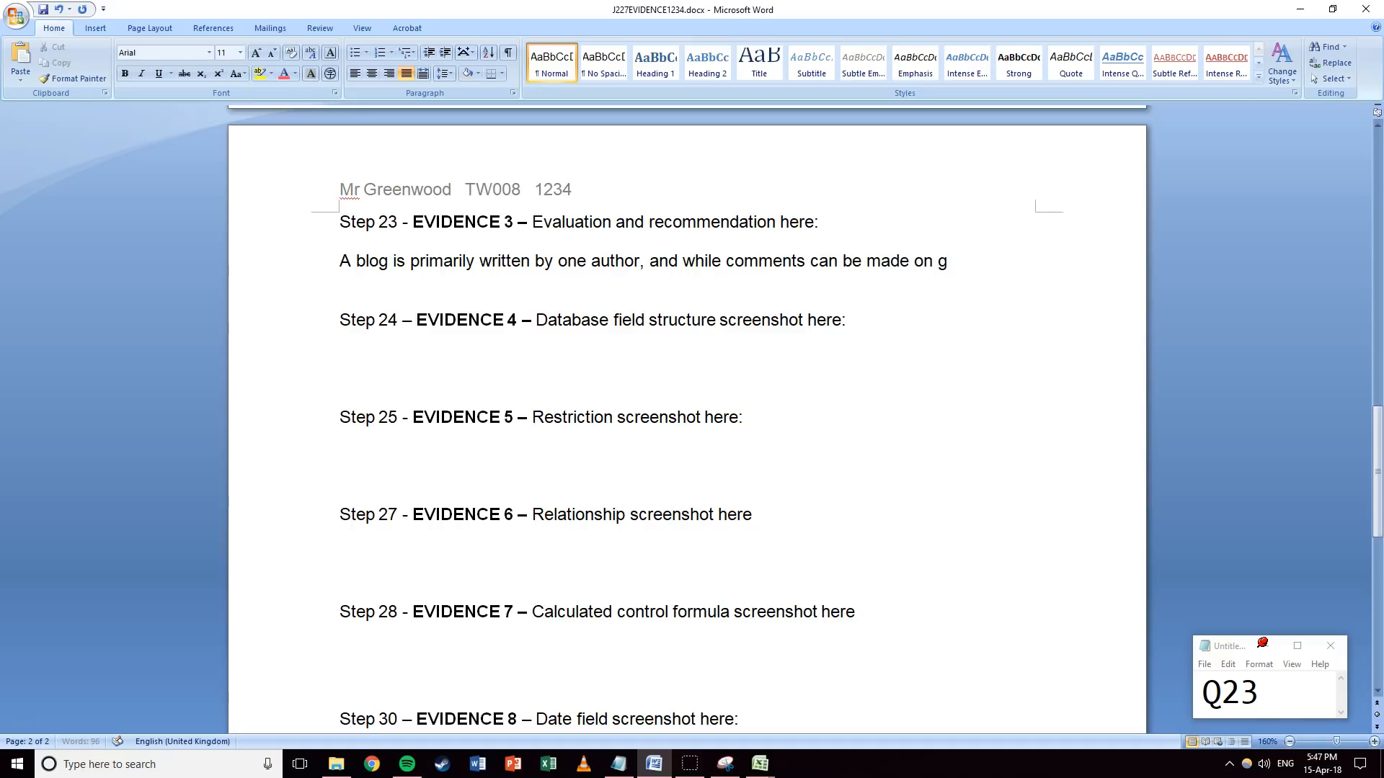
pyautogui.write('ts,')
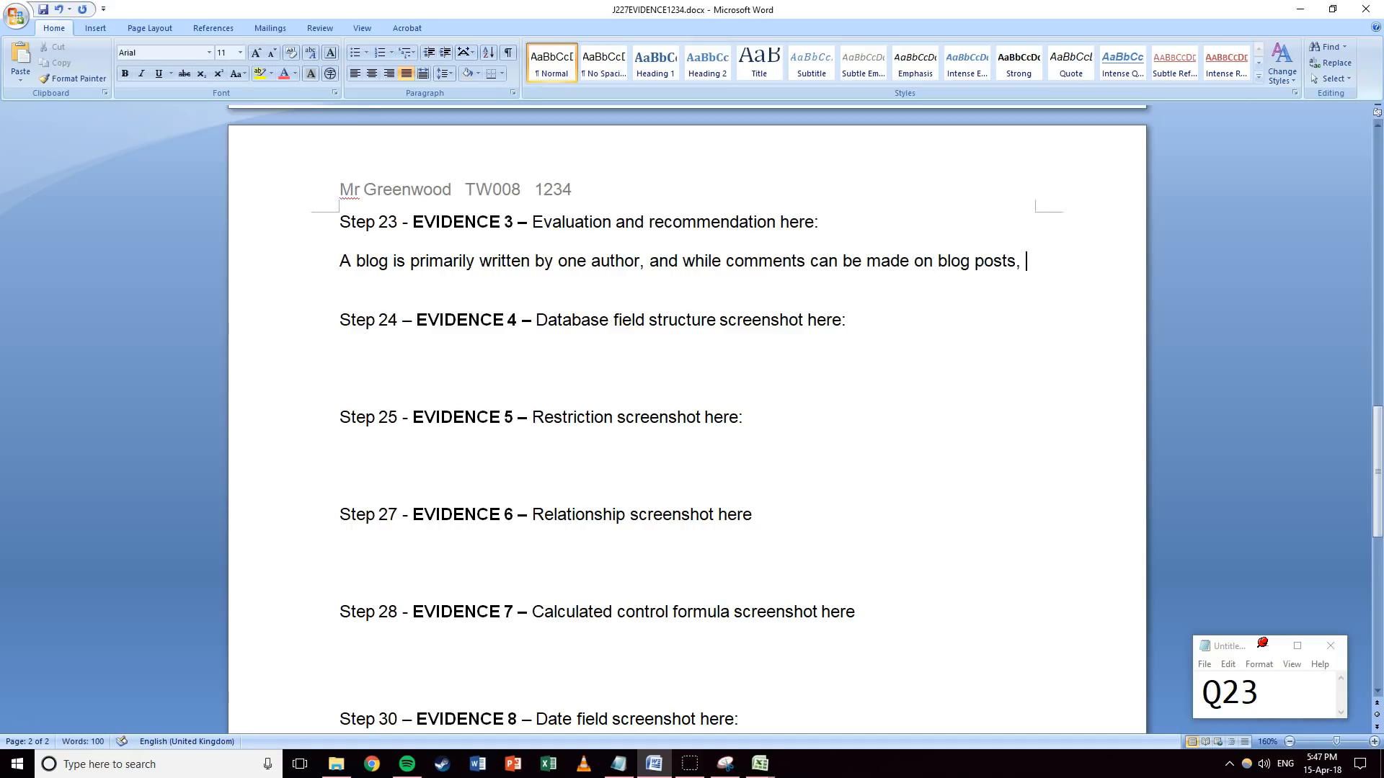
pyautogui.write(' it is not ')
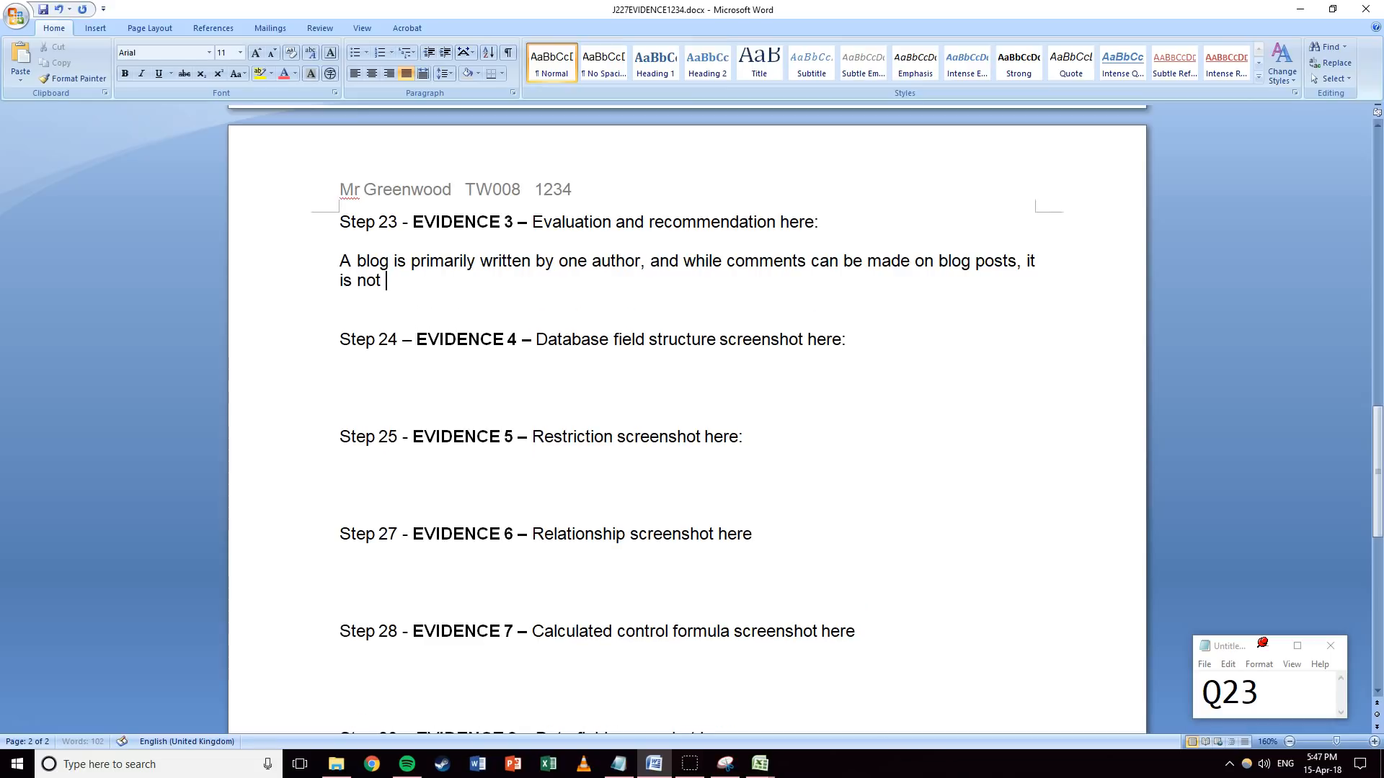
pyautogui.write('a format that is con')
pyautogui.write('monly')
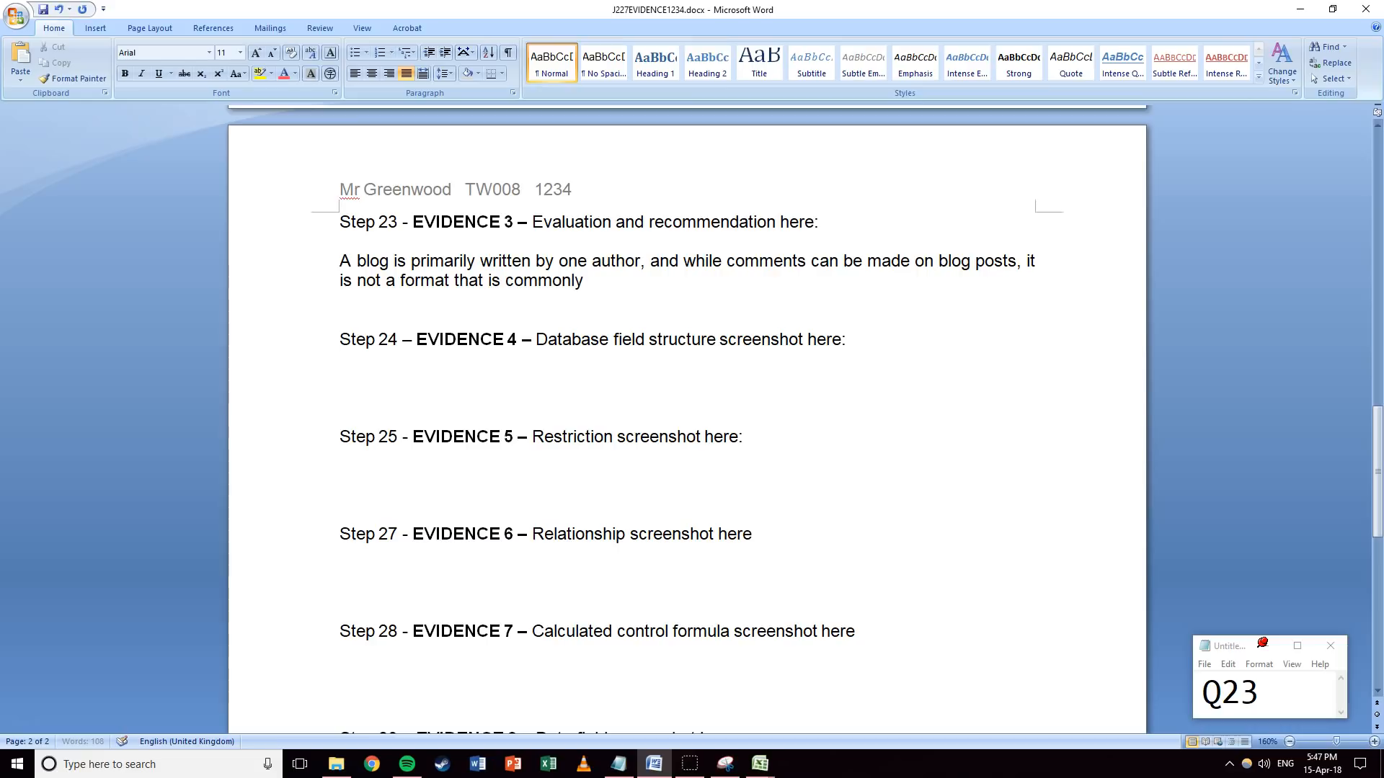
pyautogui.write(' used for two-way communication')
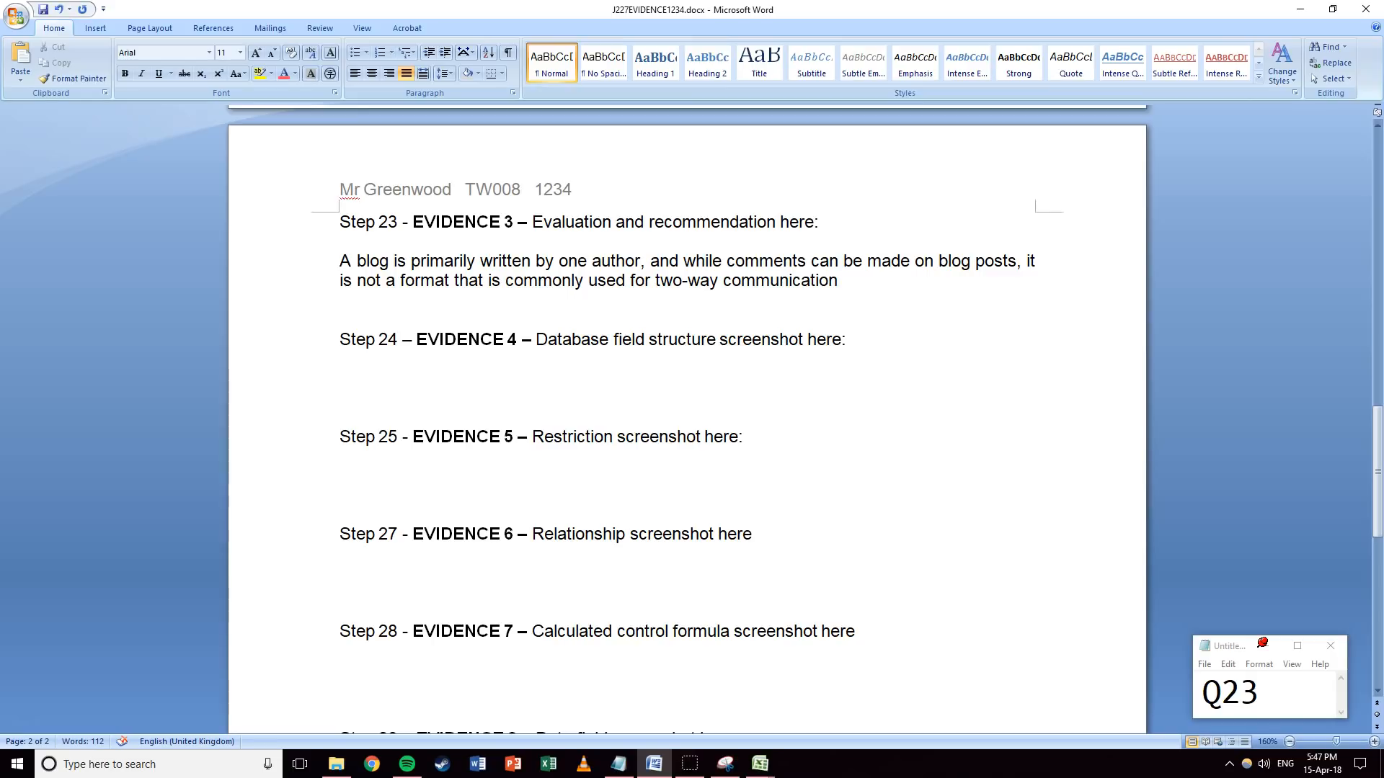
pyautogui.write(', so may not be the b')
pyautogui.write('est choice of')
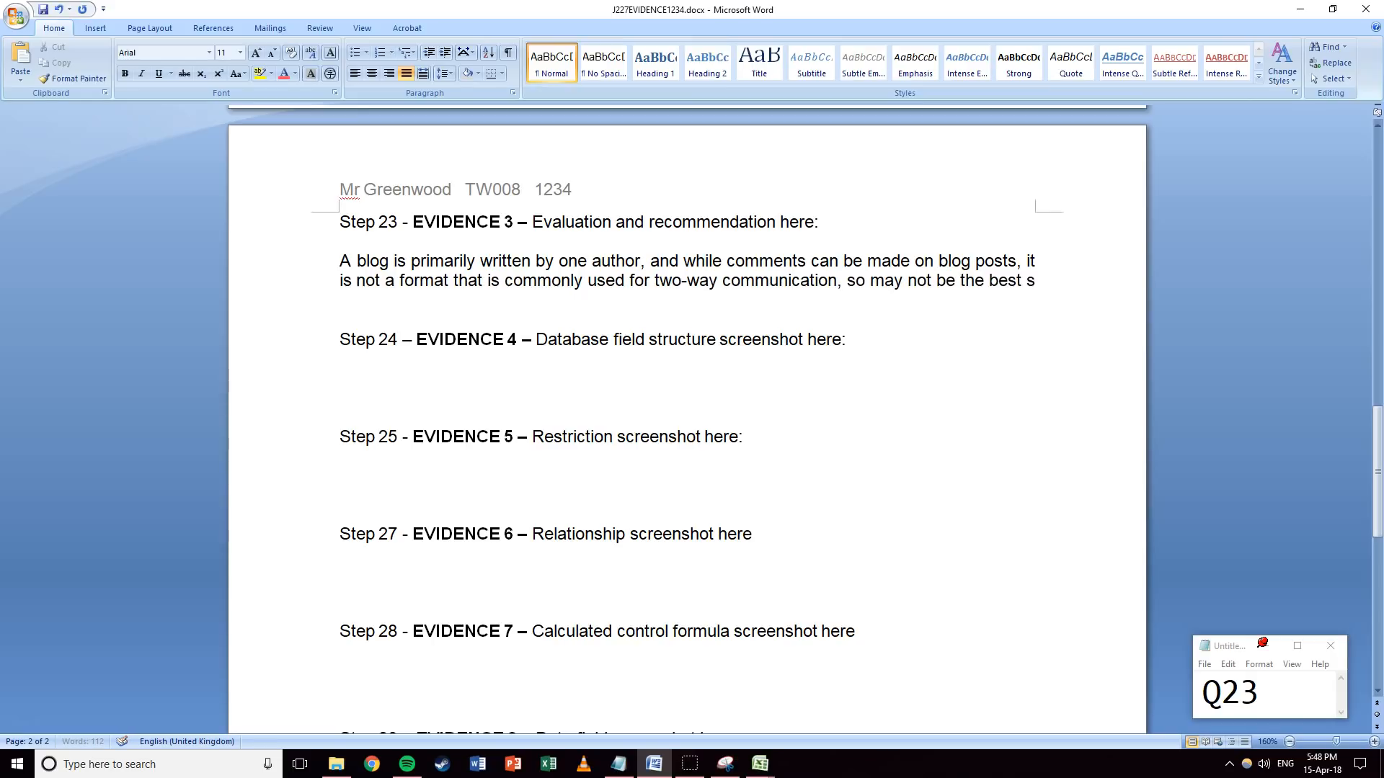
pyautogui.write(' platfor')
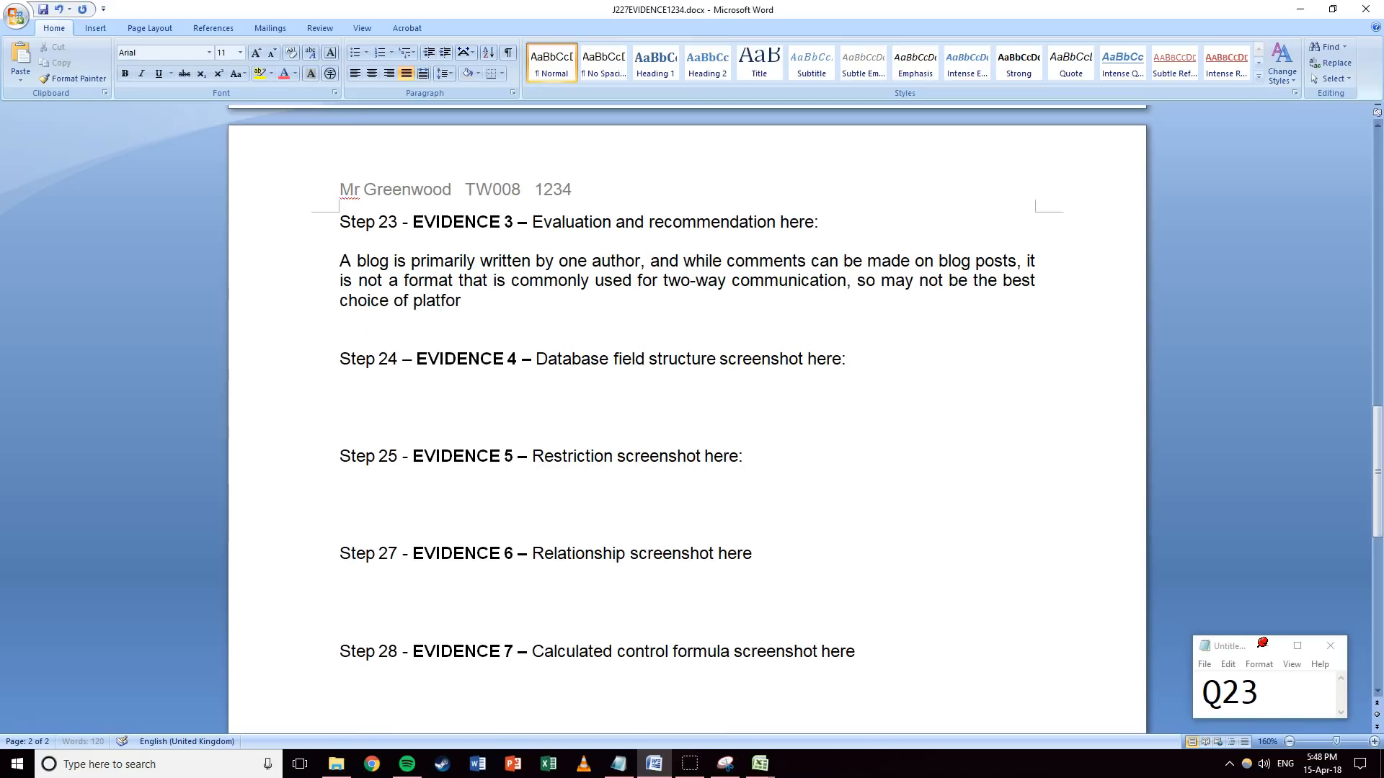
pyautogui.write('m to enable communication. ')
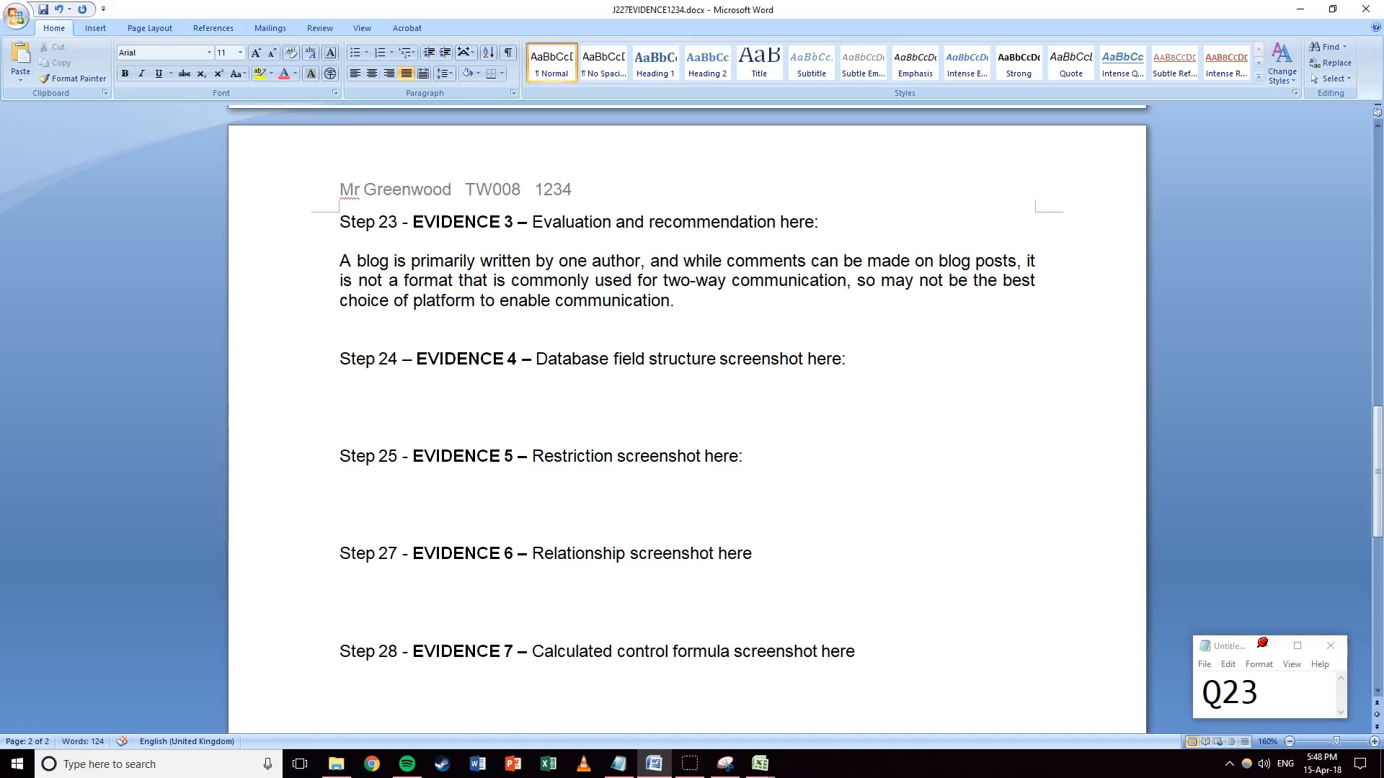
pyautogui.write('Forums, however, ')
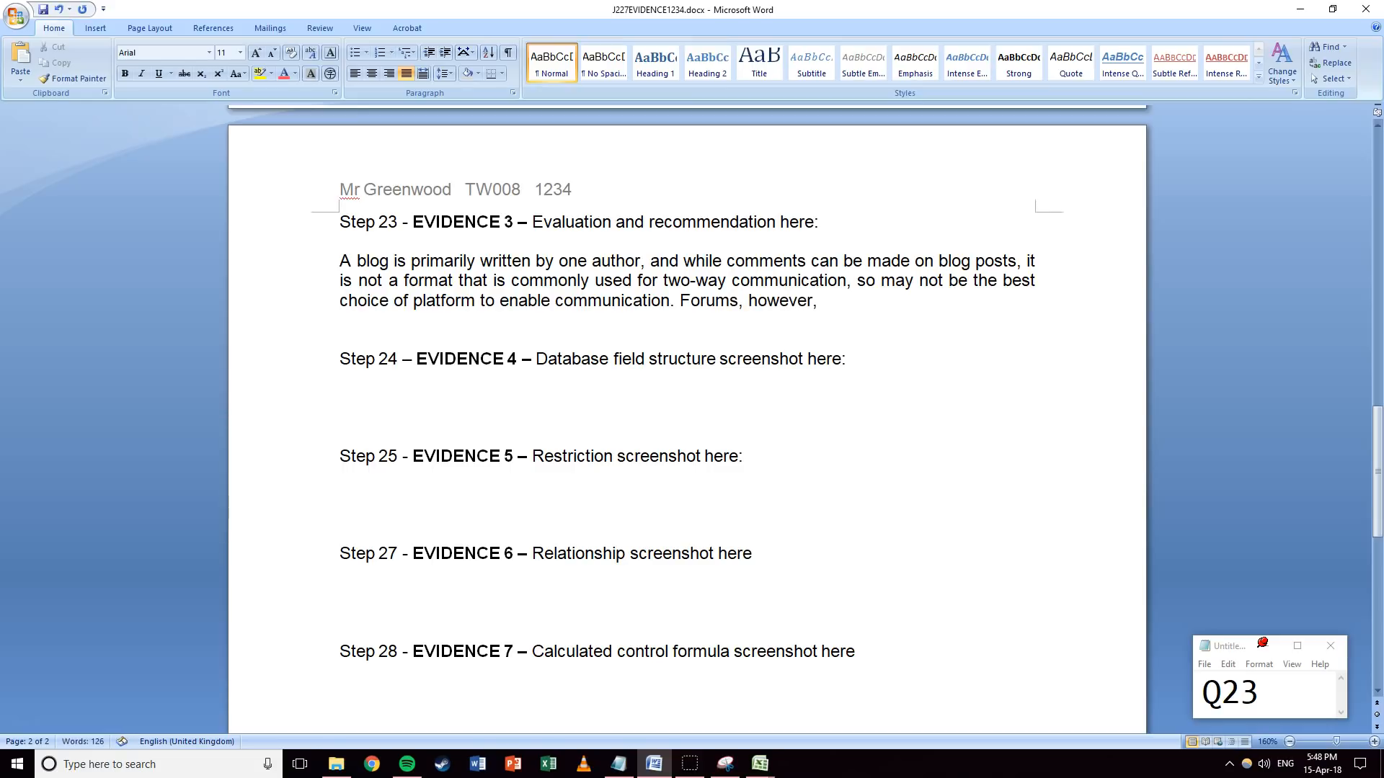
pyautogui.write('can be set up to allow')
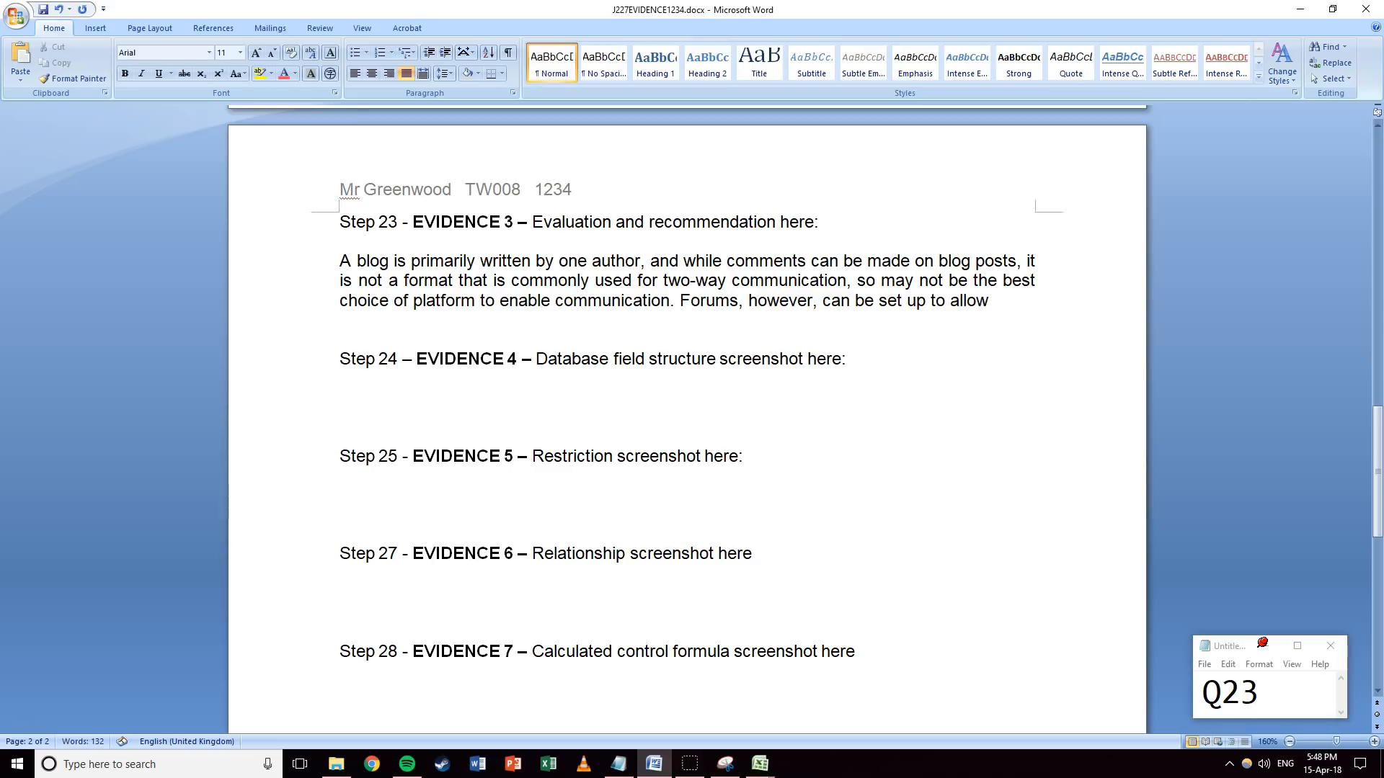
pyautogui.write(' a large numb')
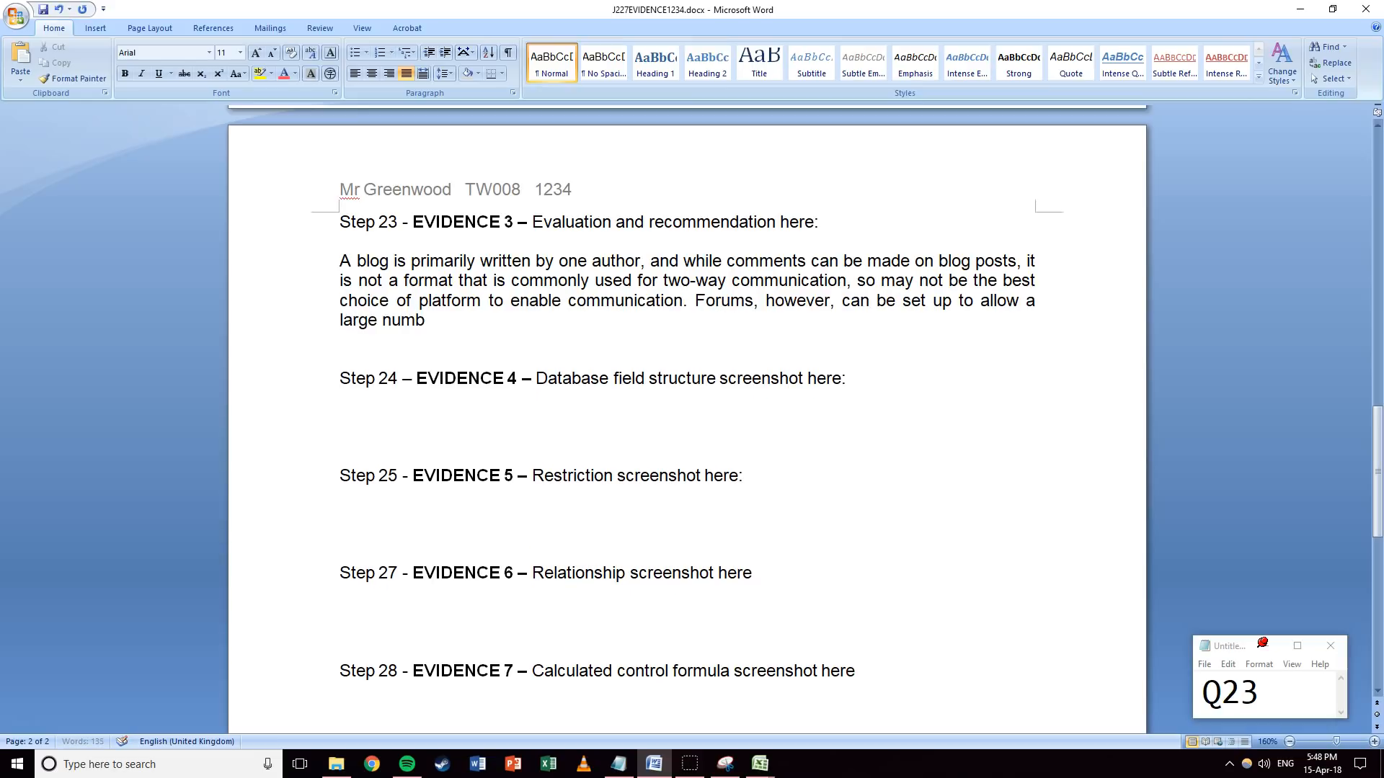
pyautogui.write('er of users to comm')
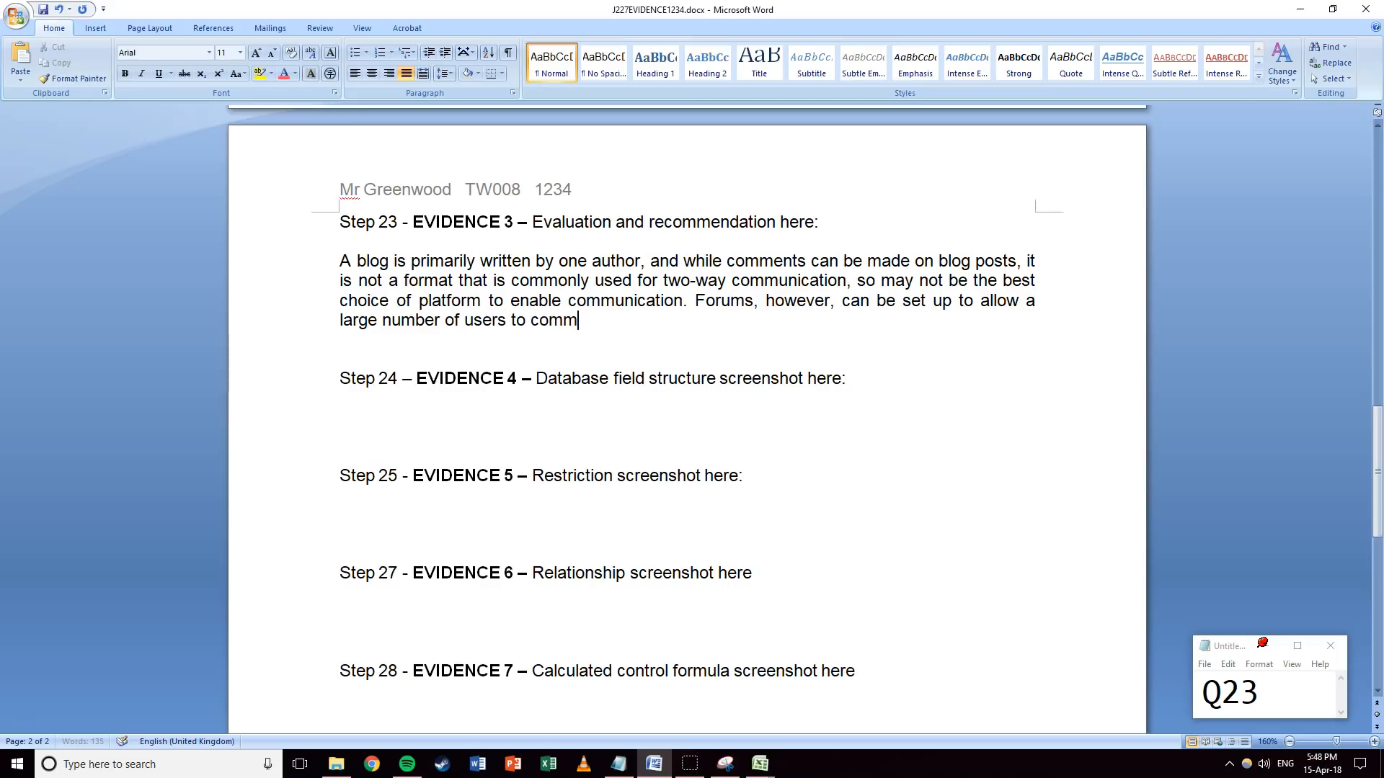
pyautogui.write('unicate by use o')
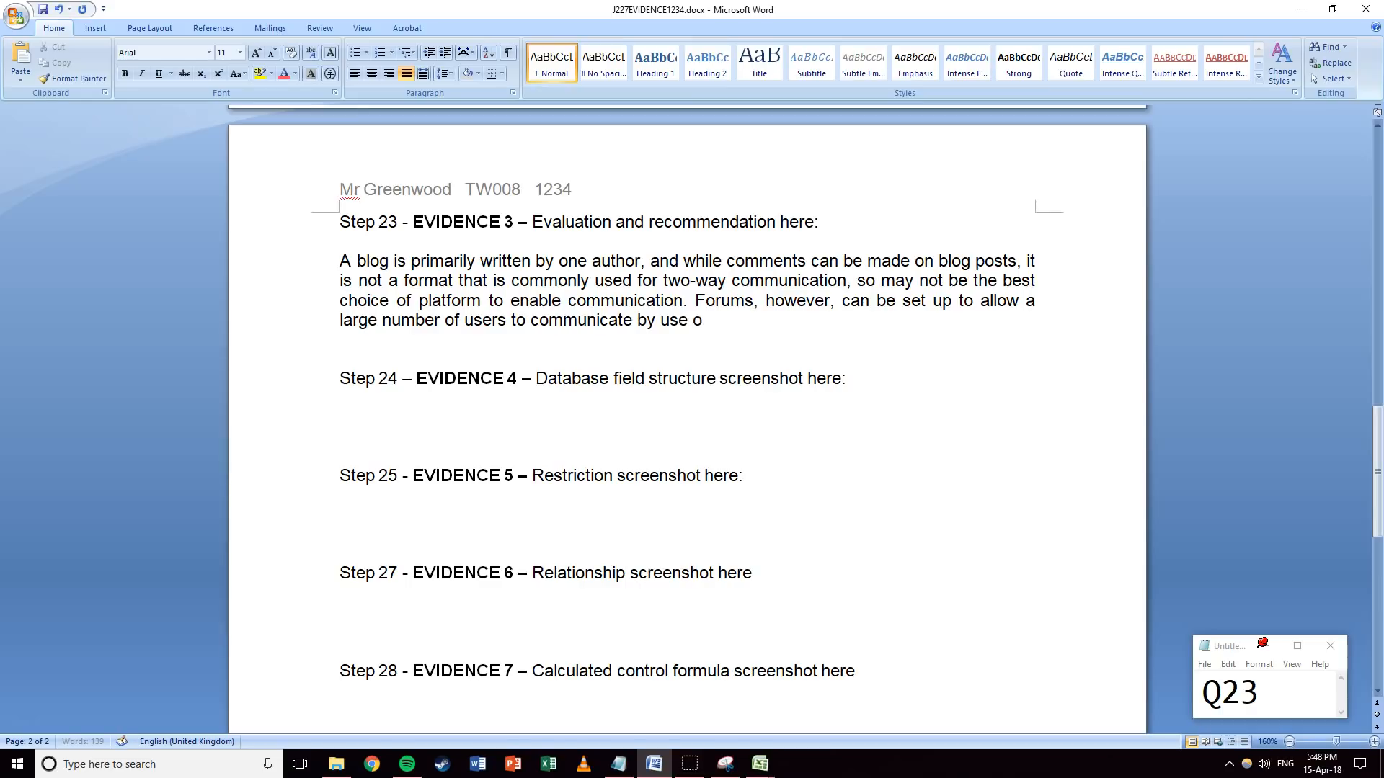
pyautogui.write('f text-based posts')
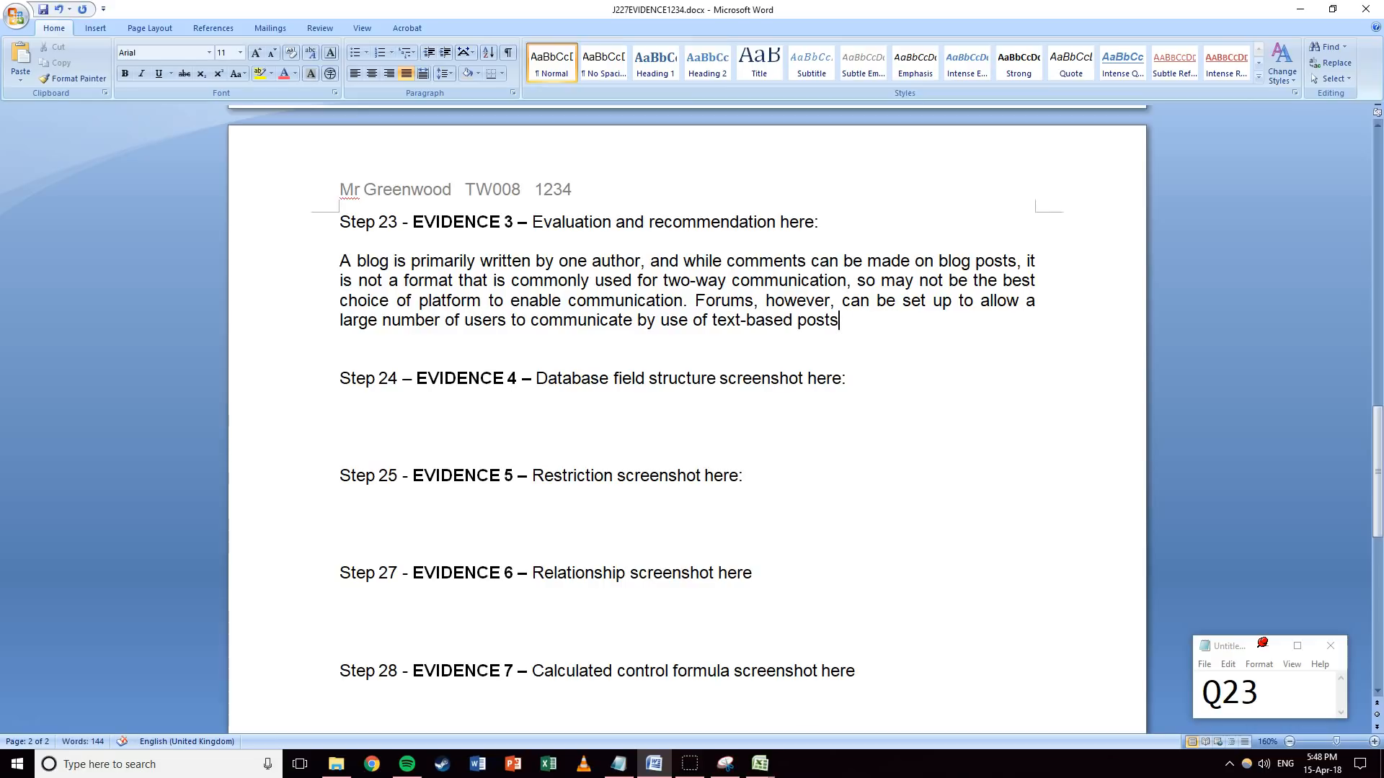
pyautogui.write('.')
pyautogui.write(' University f')
pyautogui.write('taff could')
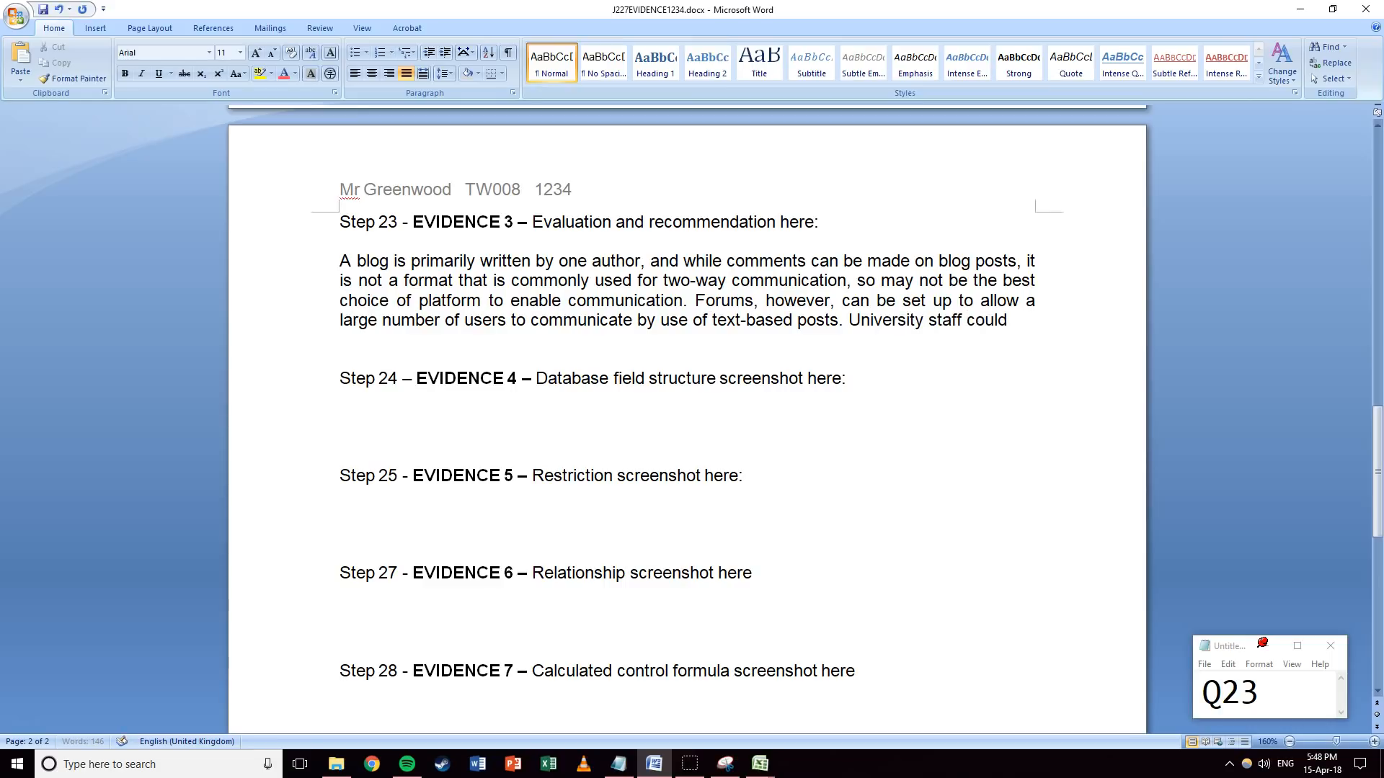
pyautogui.write(' be given moder')
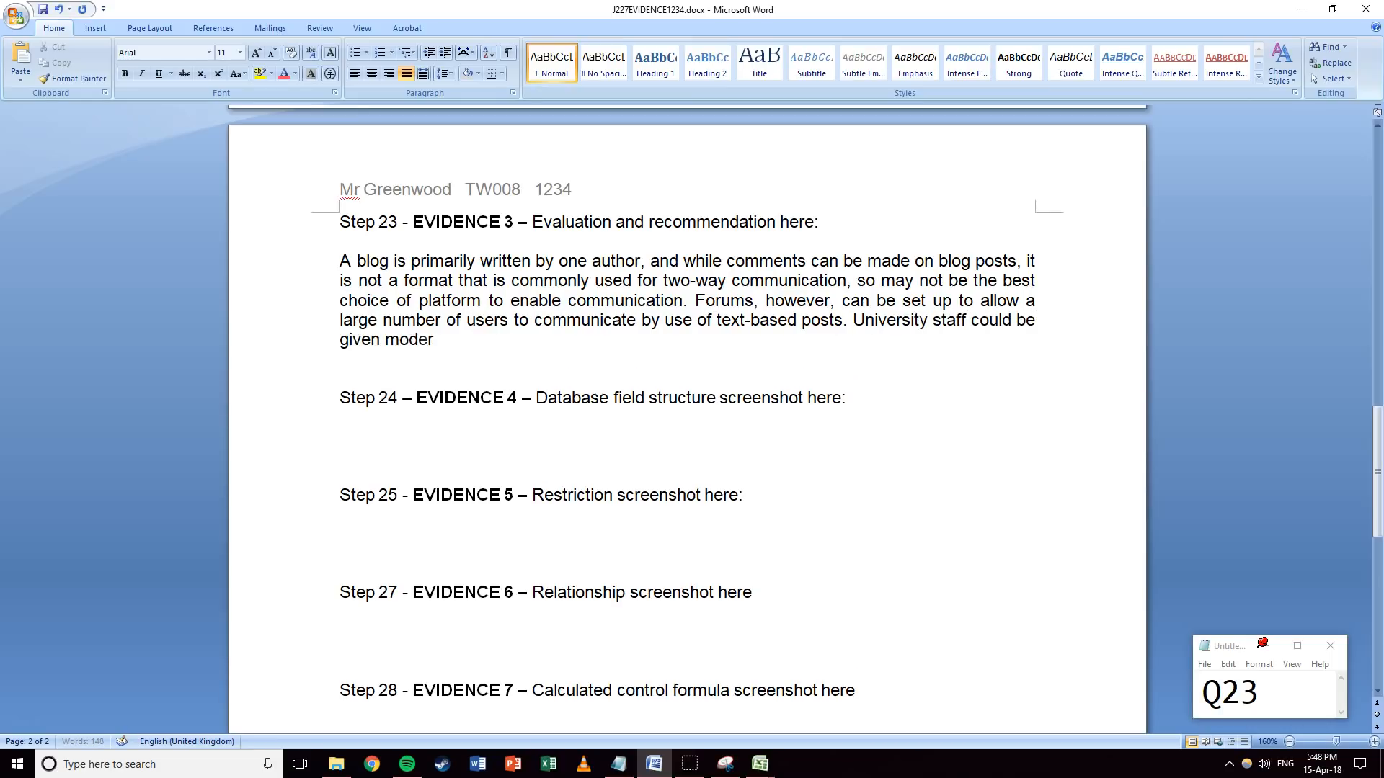
pyautogui.write('ator controls to allow ')
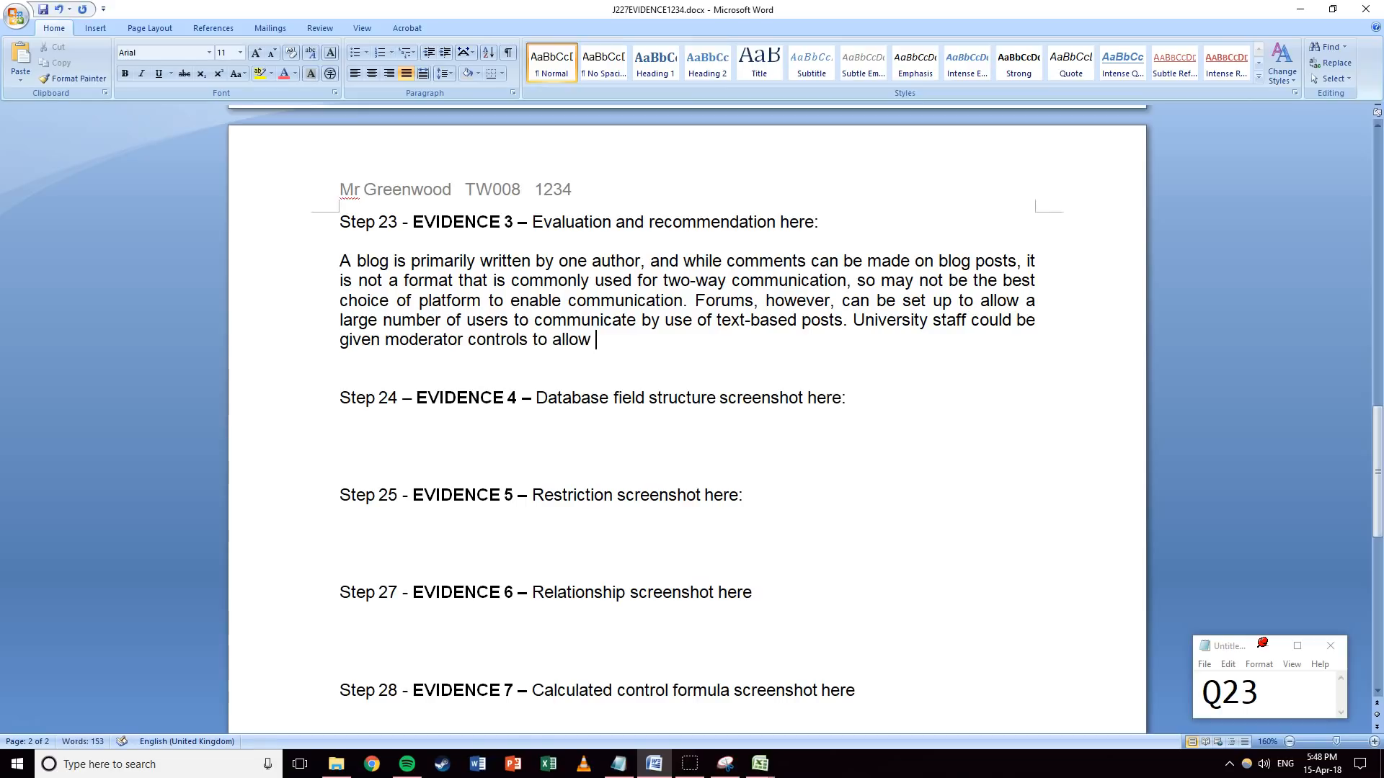
pyautogui.write('them to edit or delete inappropriate posts,')
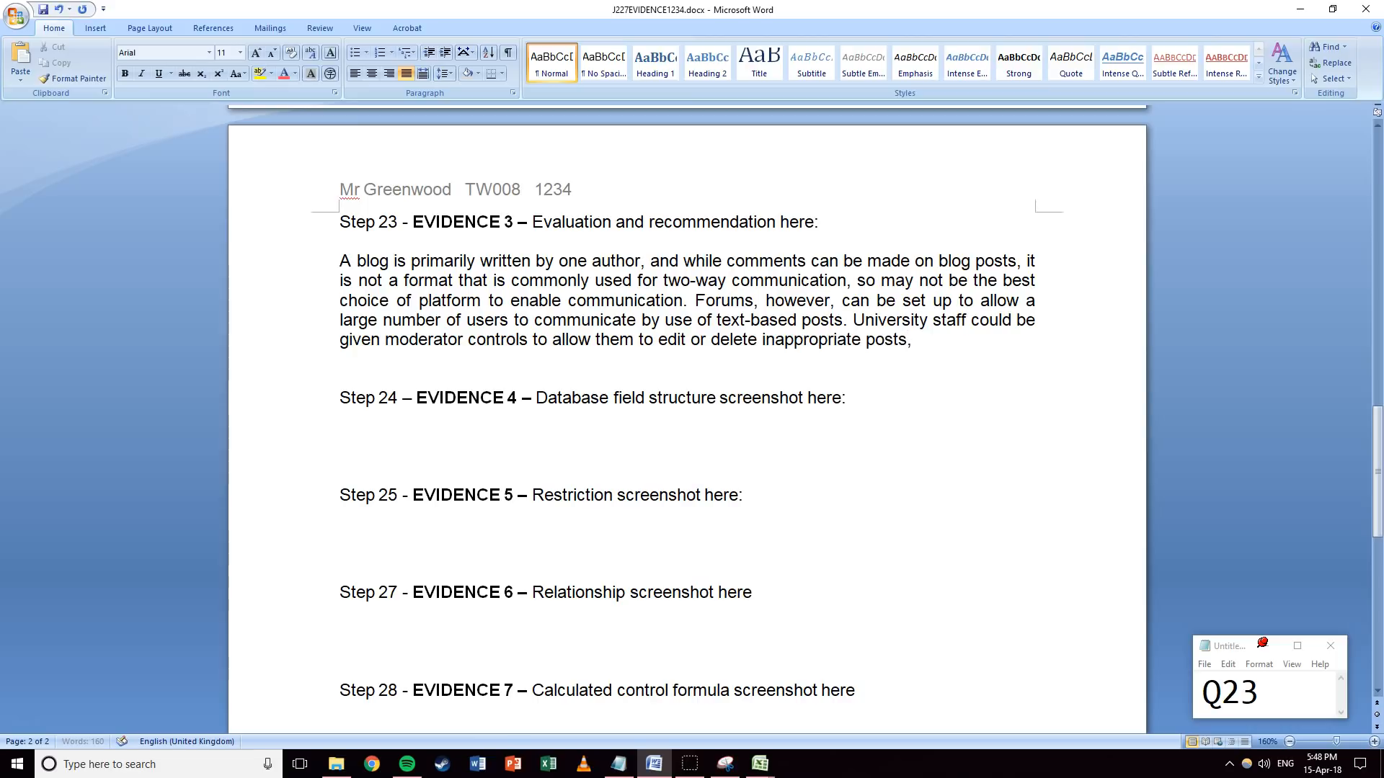
pyautogui.write(' and this would ')
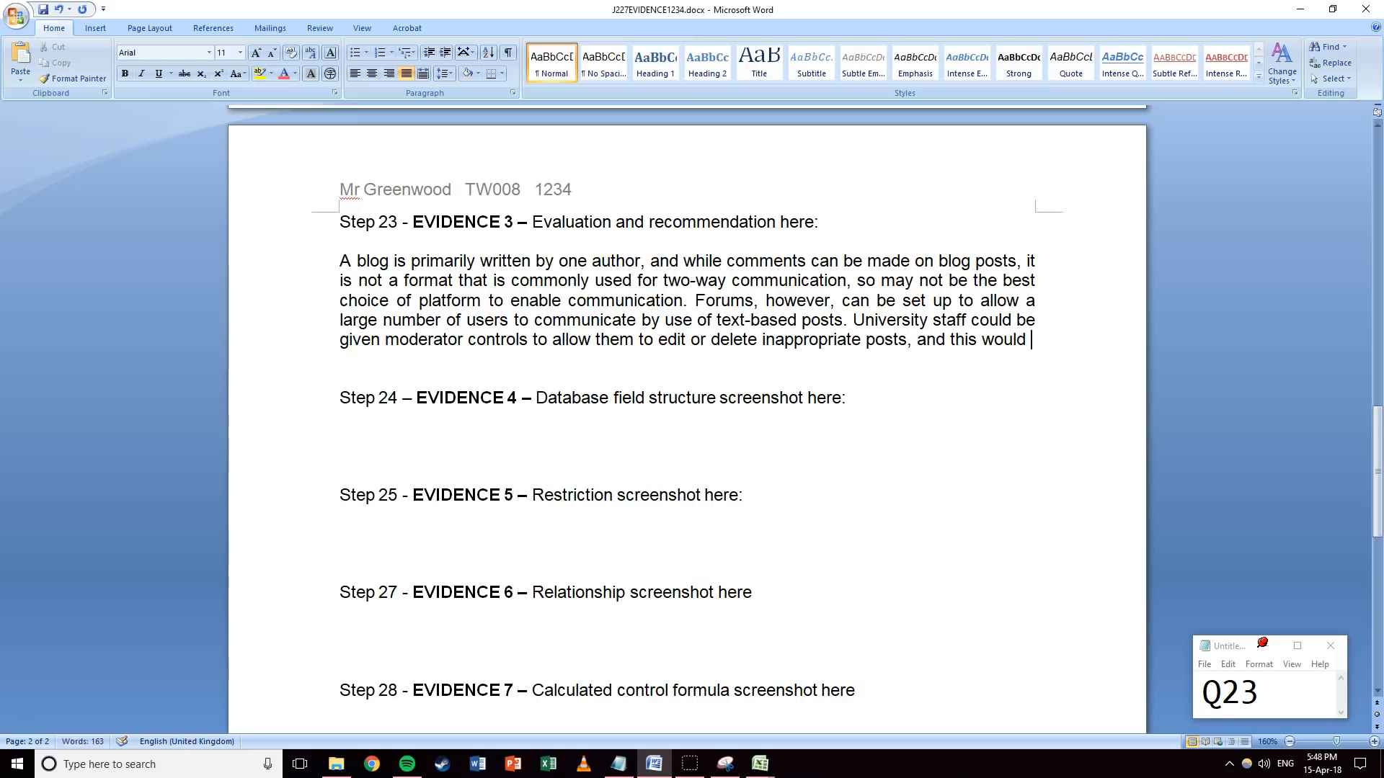
pyautogui.write('be a much more')
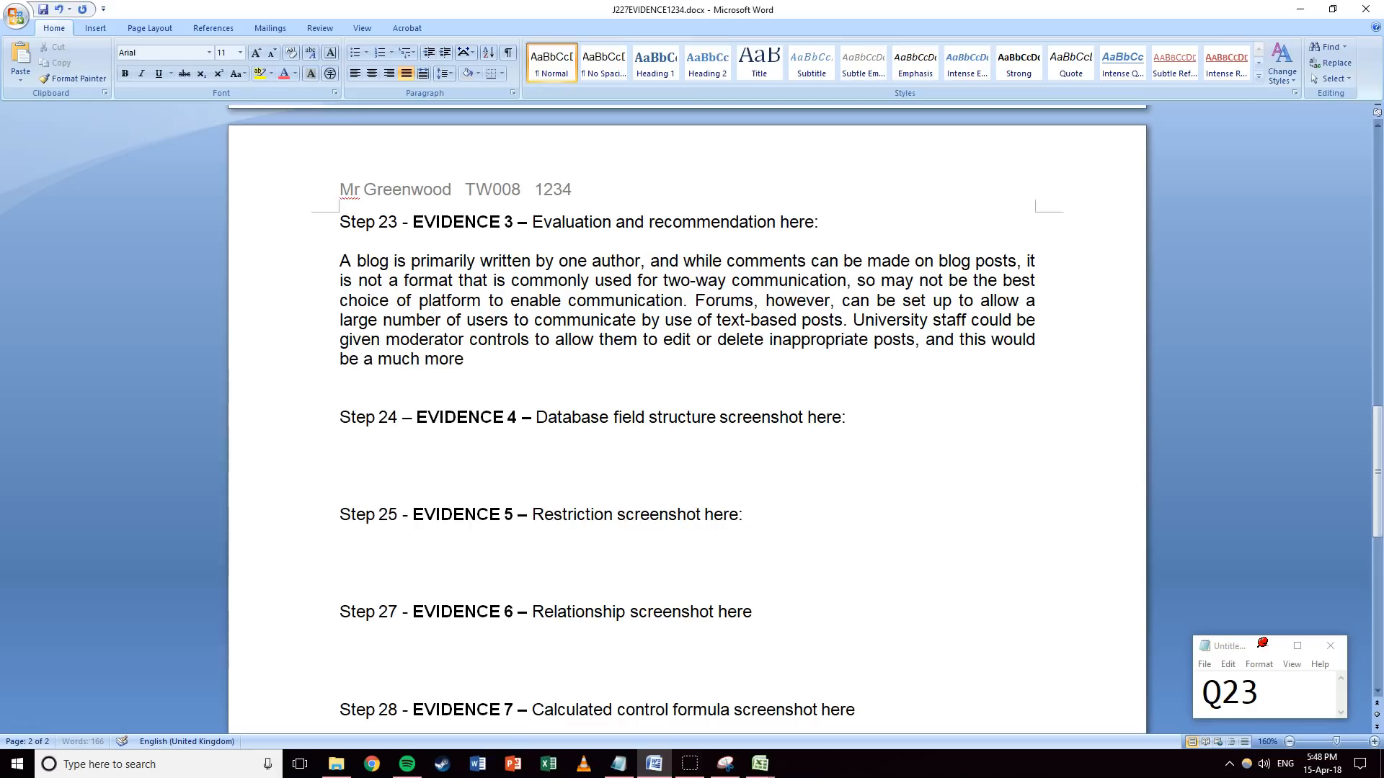
pyautogui.write(' workable solution')
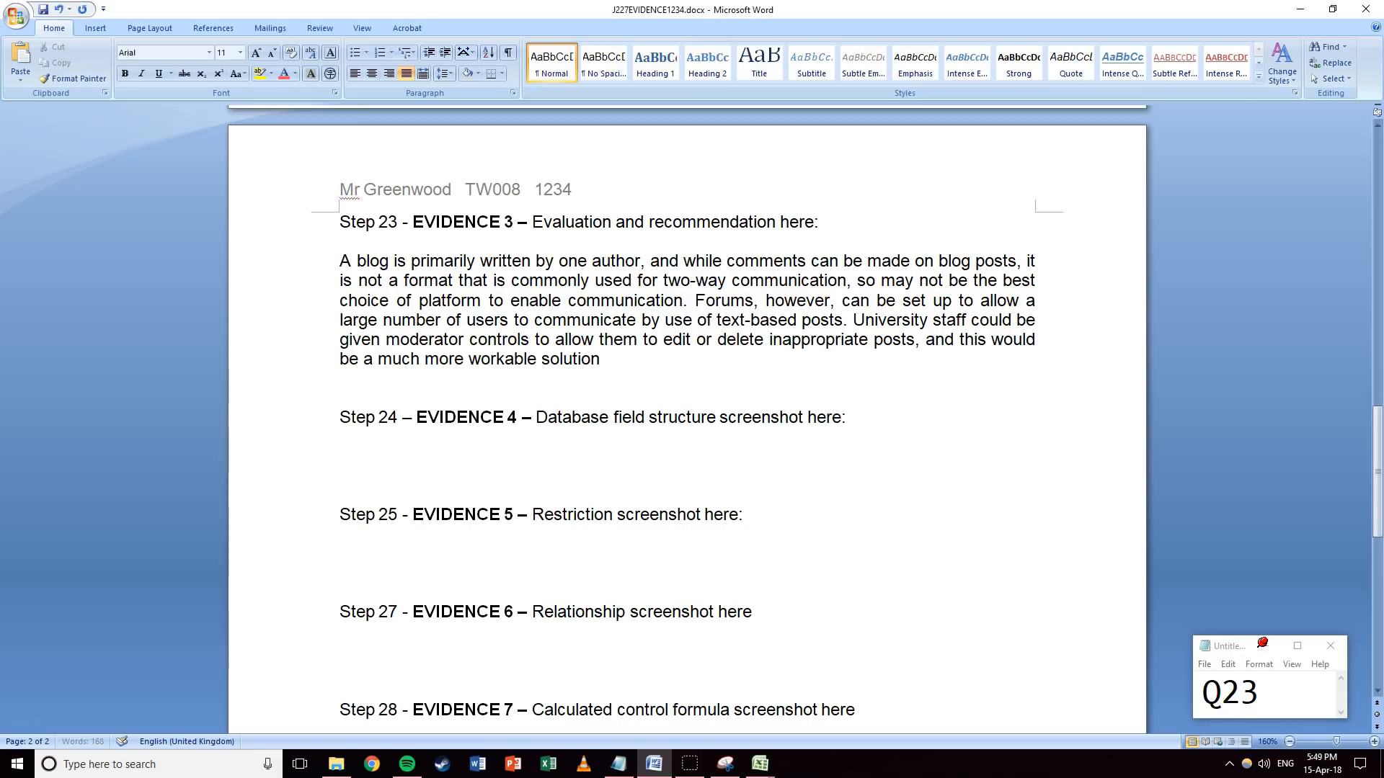
pyautogui.write(' for a two-way communication')
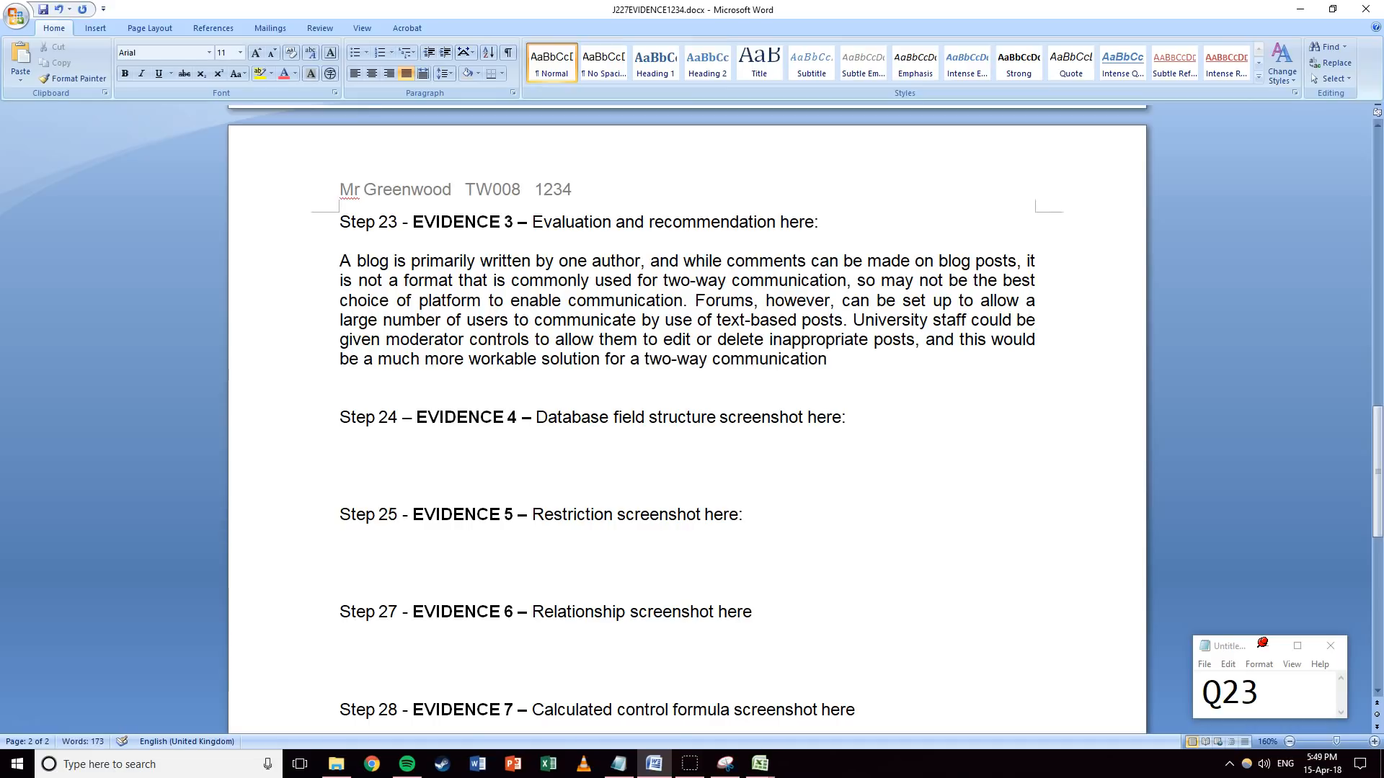
pyautogui.write(' system.')
pyautogui.press('Return')
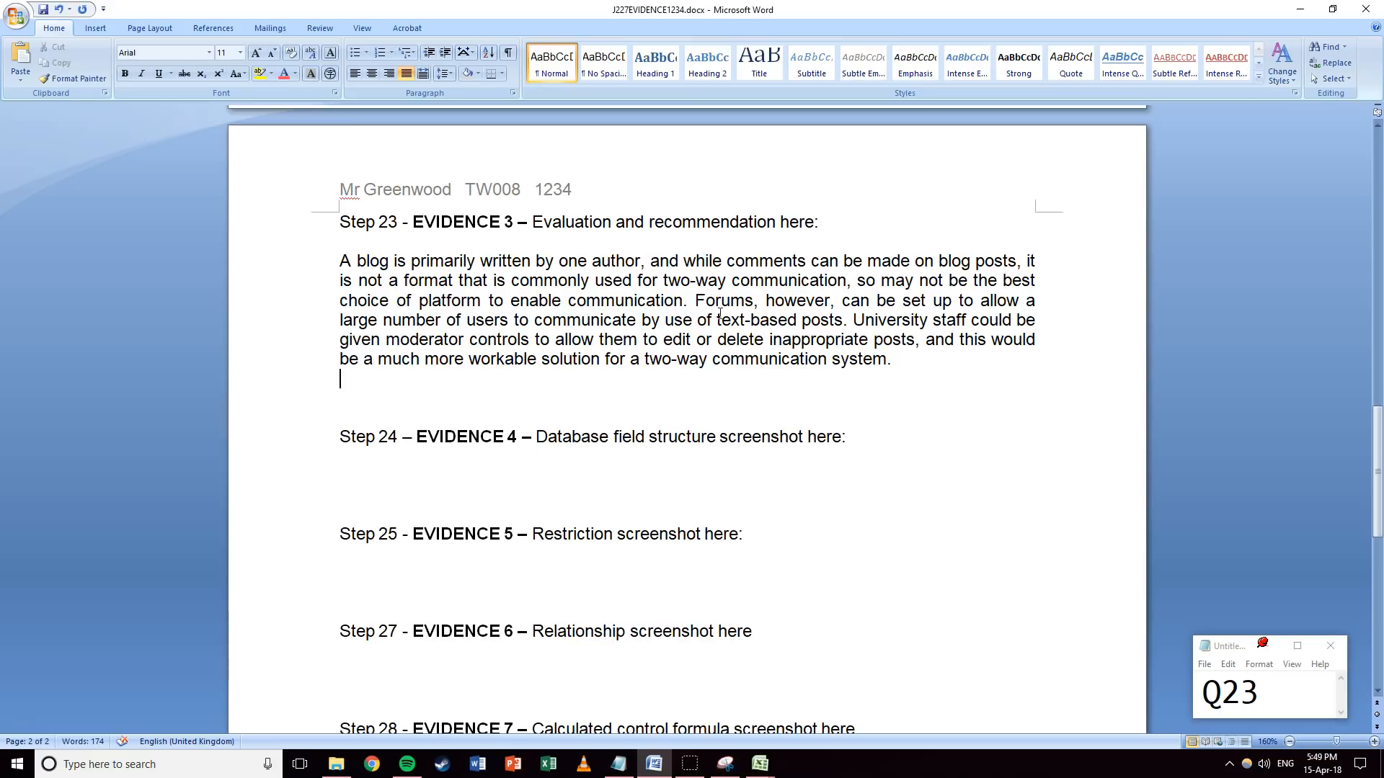
pyautogui.press('BackSpace')
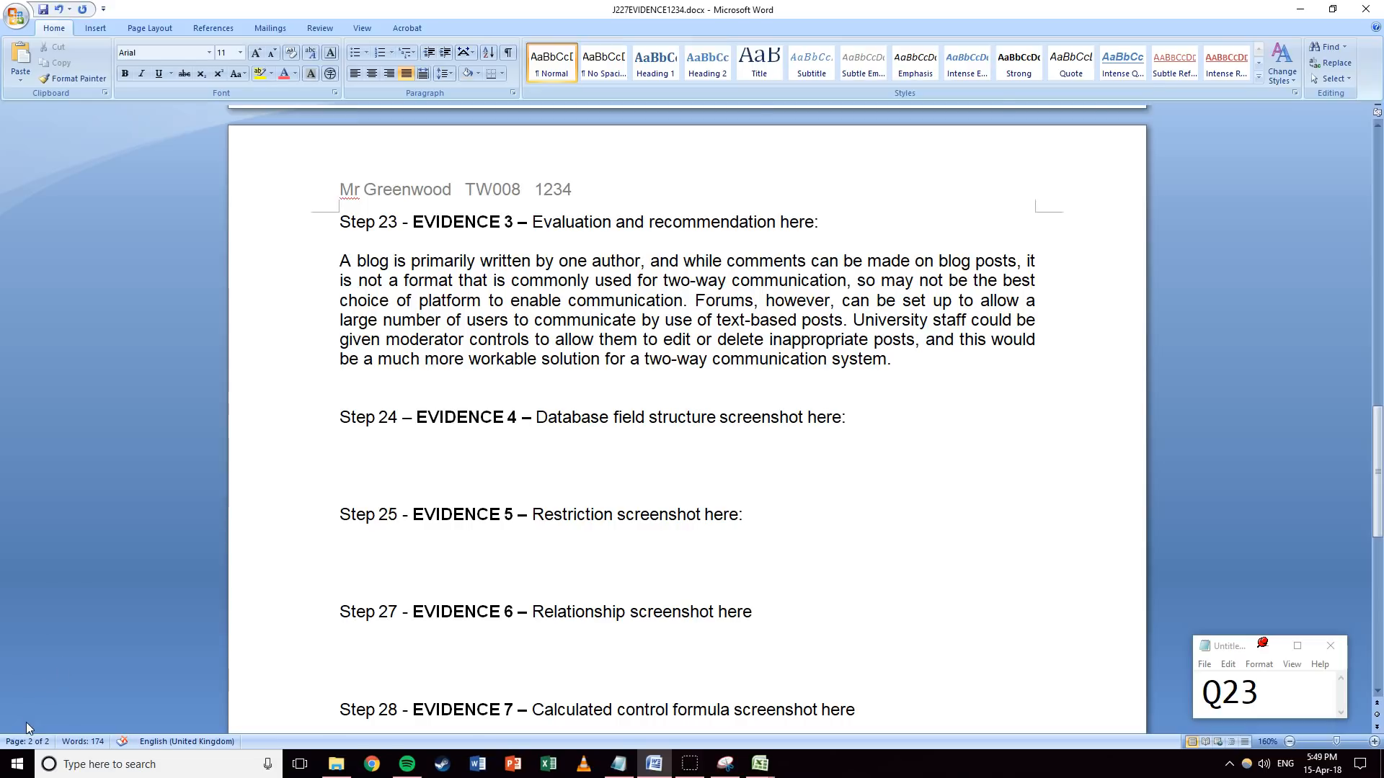
pyautogui.hotkey('alt', 'Tab')
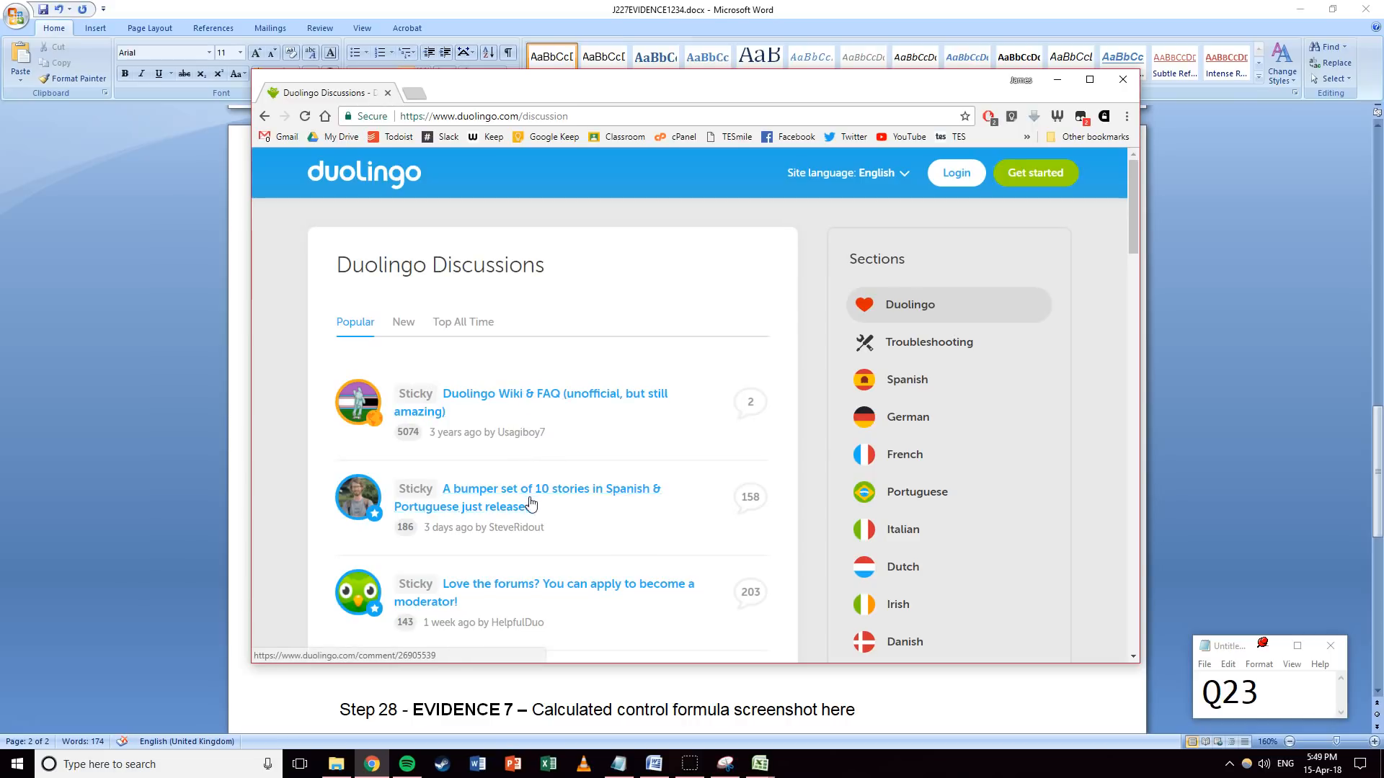
# Browse the Duolingo discussion list and open the '625 words to know in your target language' post.
pyautogui.scroll(-4, 531, 504)
pyautogui.scroll(2, 462, 403)
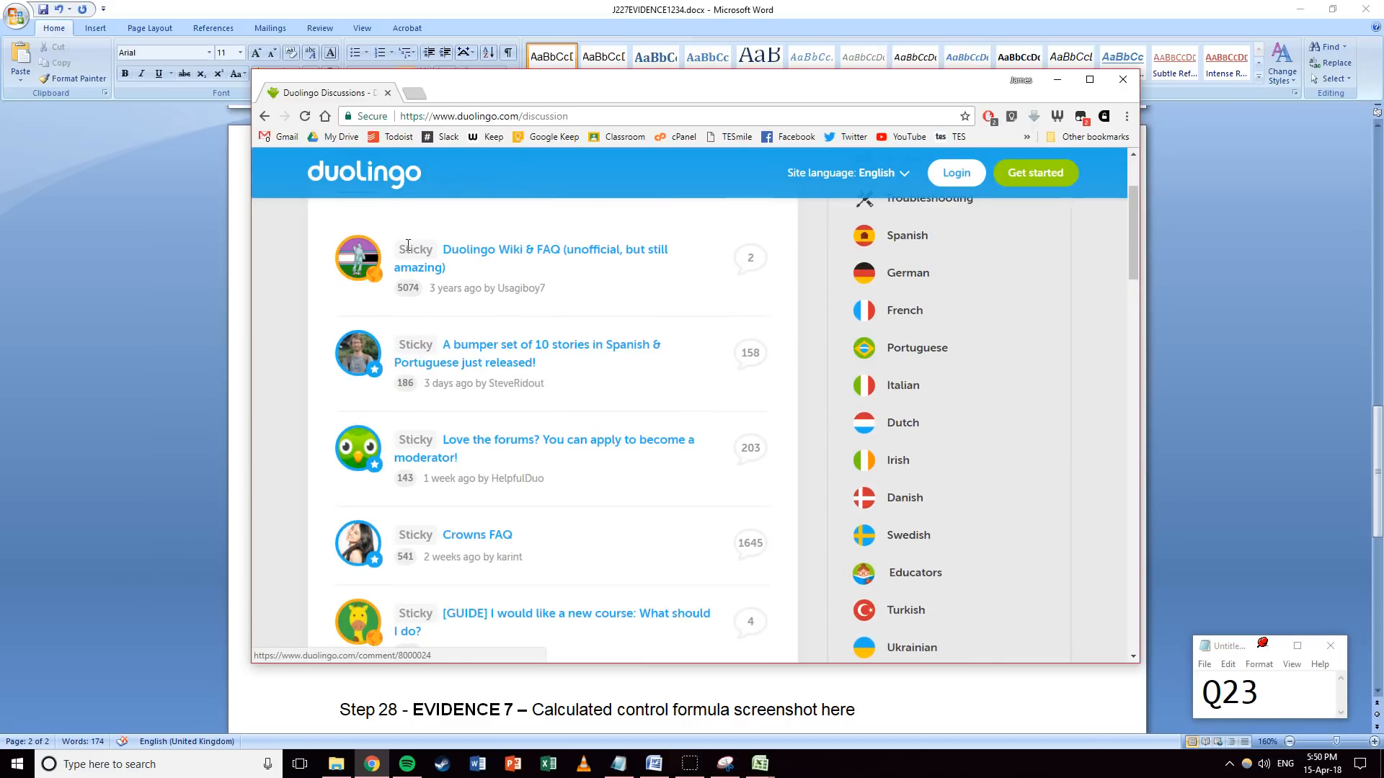
pyautogui.scroll(-6, 433, 353)
pyautogui.scroll(4, 426, 339)
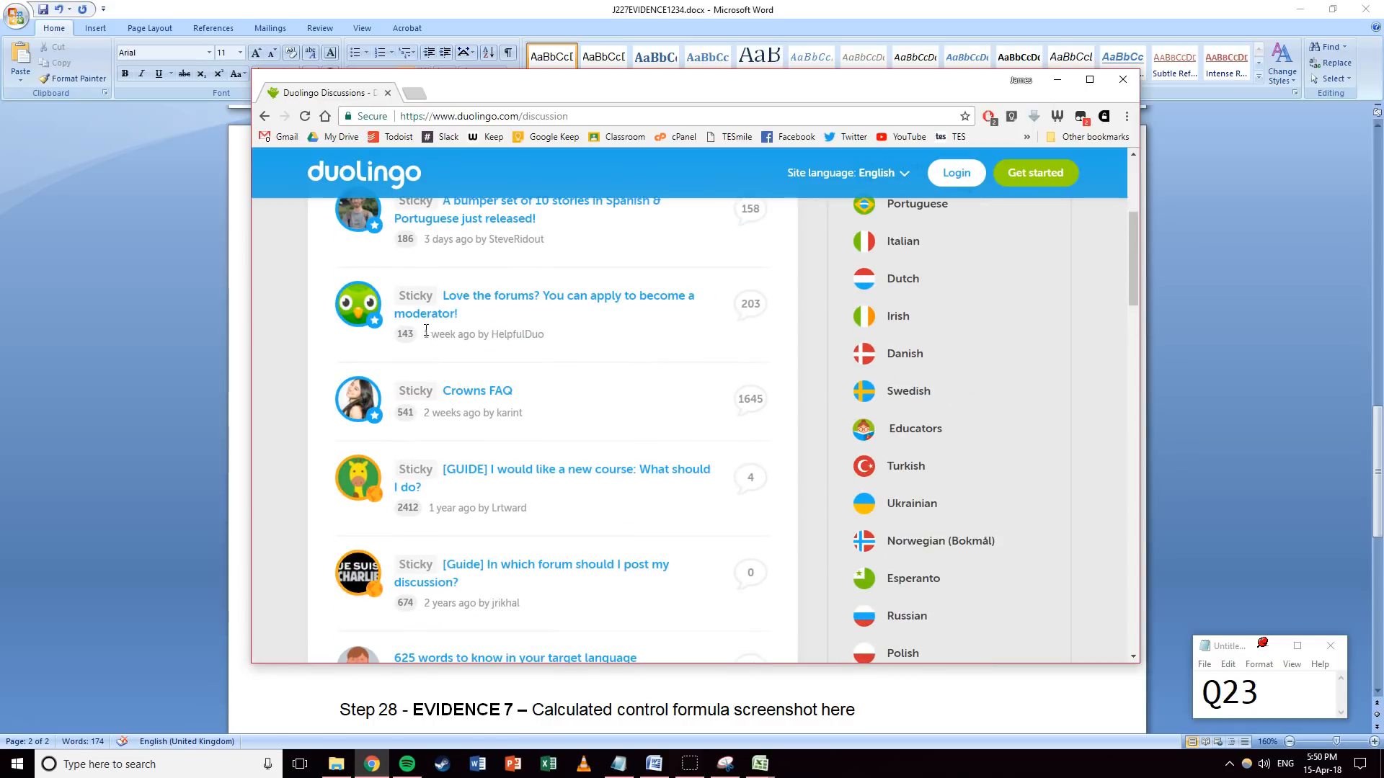
pyautogui.scroll(2, 414, 307)
pyautogui.moveTo(440, 253); pyautogui.dragTo(398, 254)
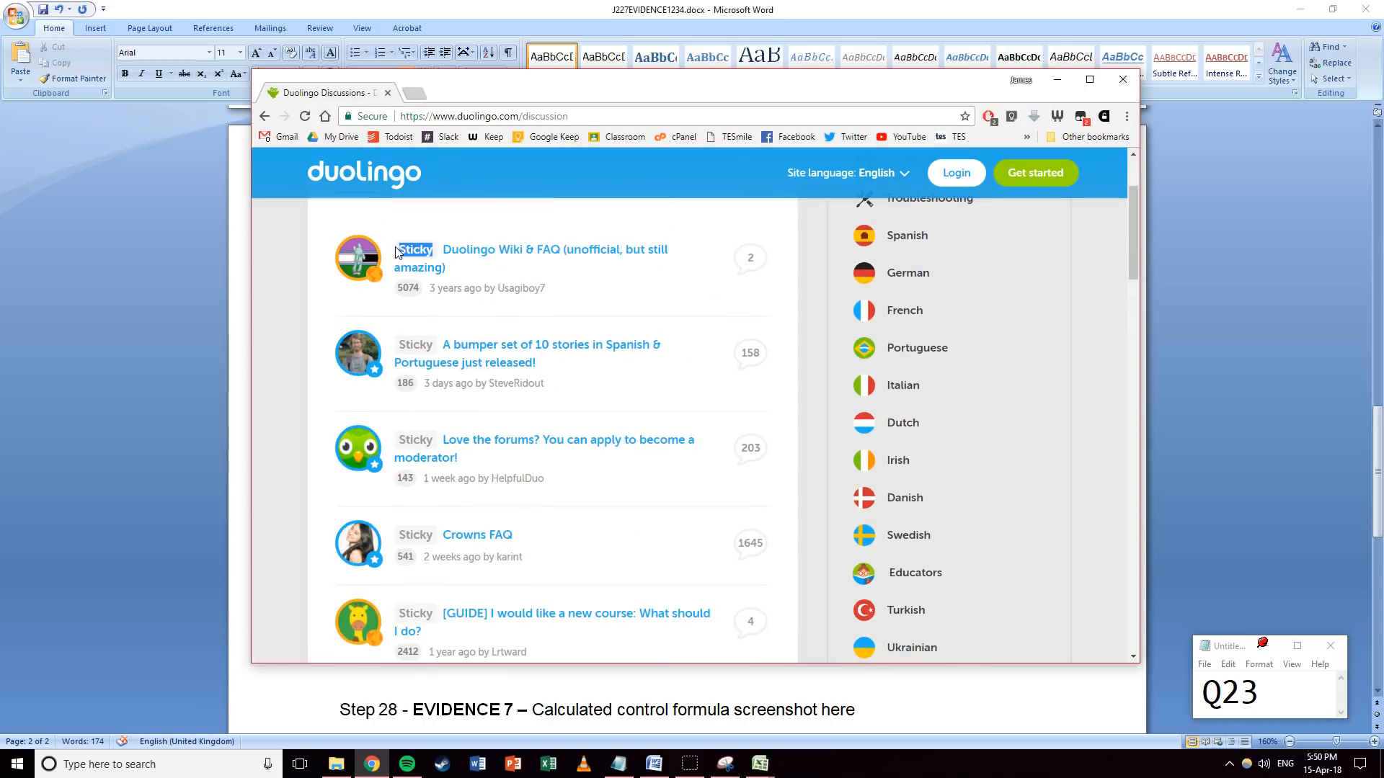
pyautogui.click(431, 252)
pyautogui.scroll(-5, 430, 252)
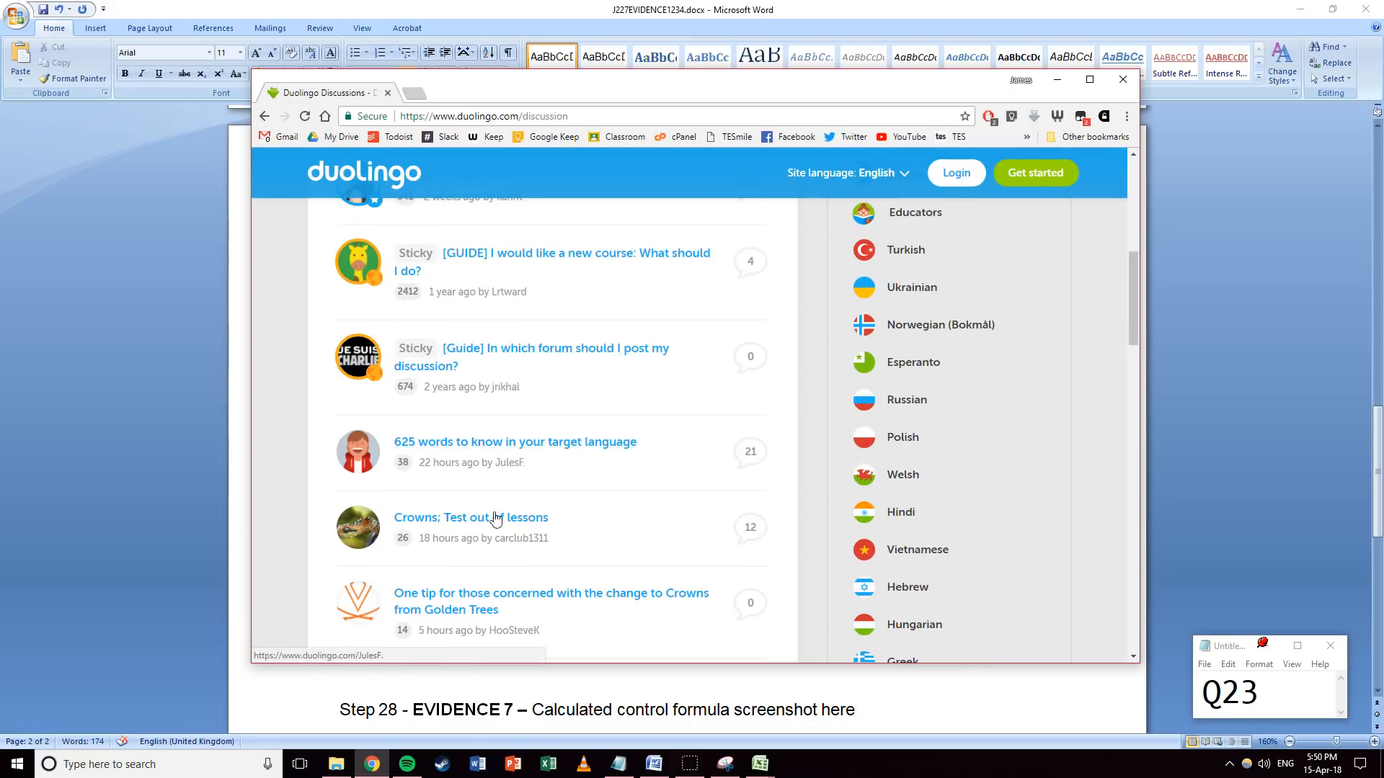
pyautogui.click(575, 449)
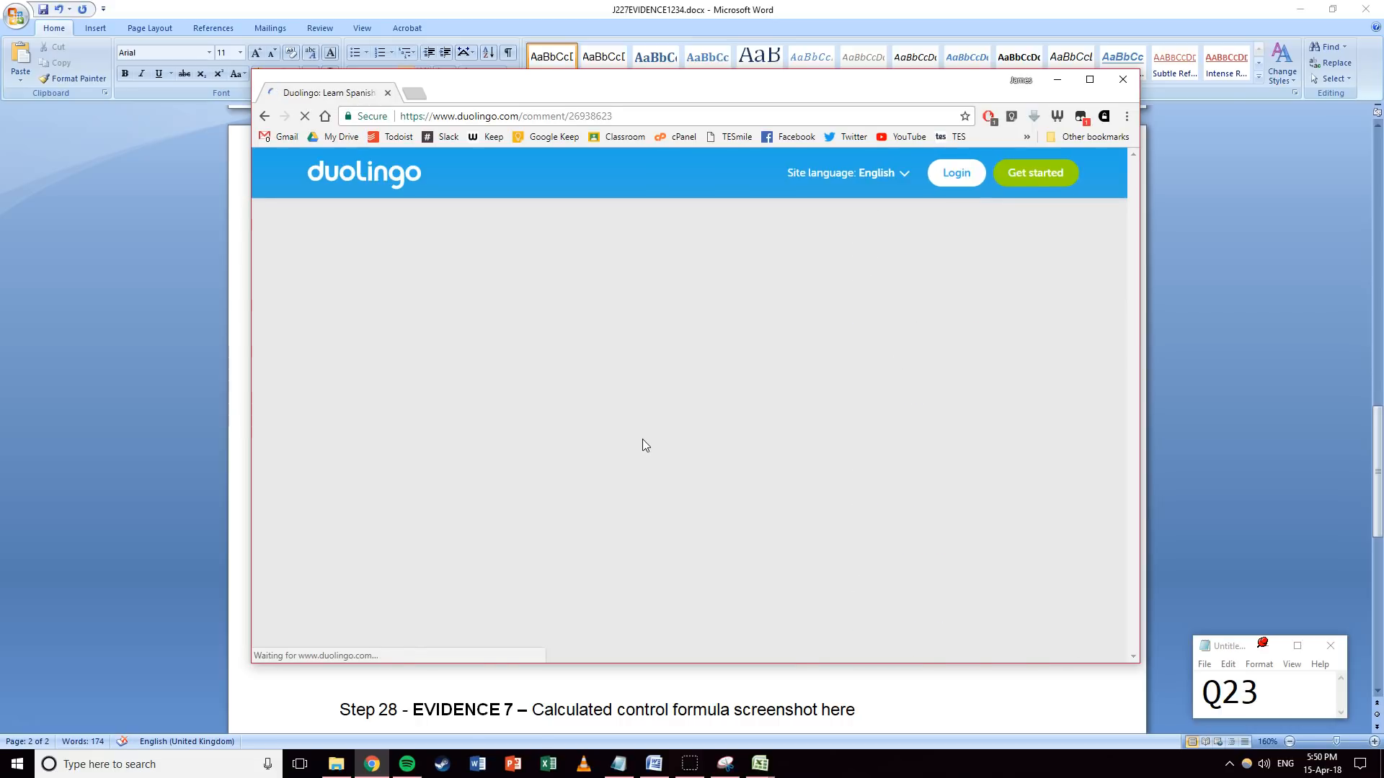
# Read through the '625 words' discussion, then minimise Chrome to return to Word.
pyautogui.scroll(-4, 325, 364)
pyautogui.scroll(4, 312, 345)
pyautogui.scroll(-3, 334, 349)
pyautogui.scroll(-1, 344, 360)
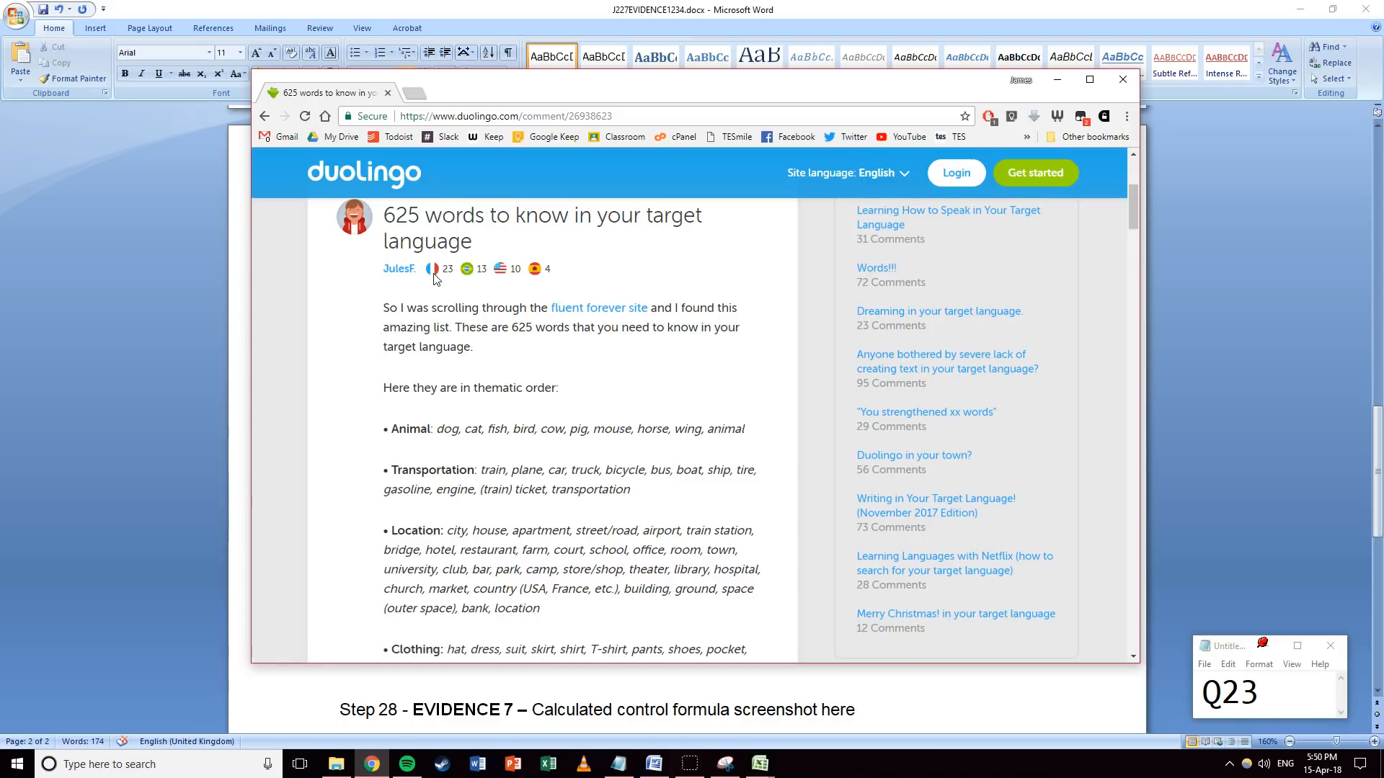
pyautogui.scroll(-3, 333, 325)
pyautogui.scroll(-20, 335, 321)
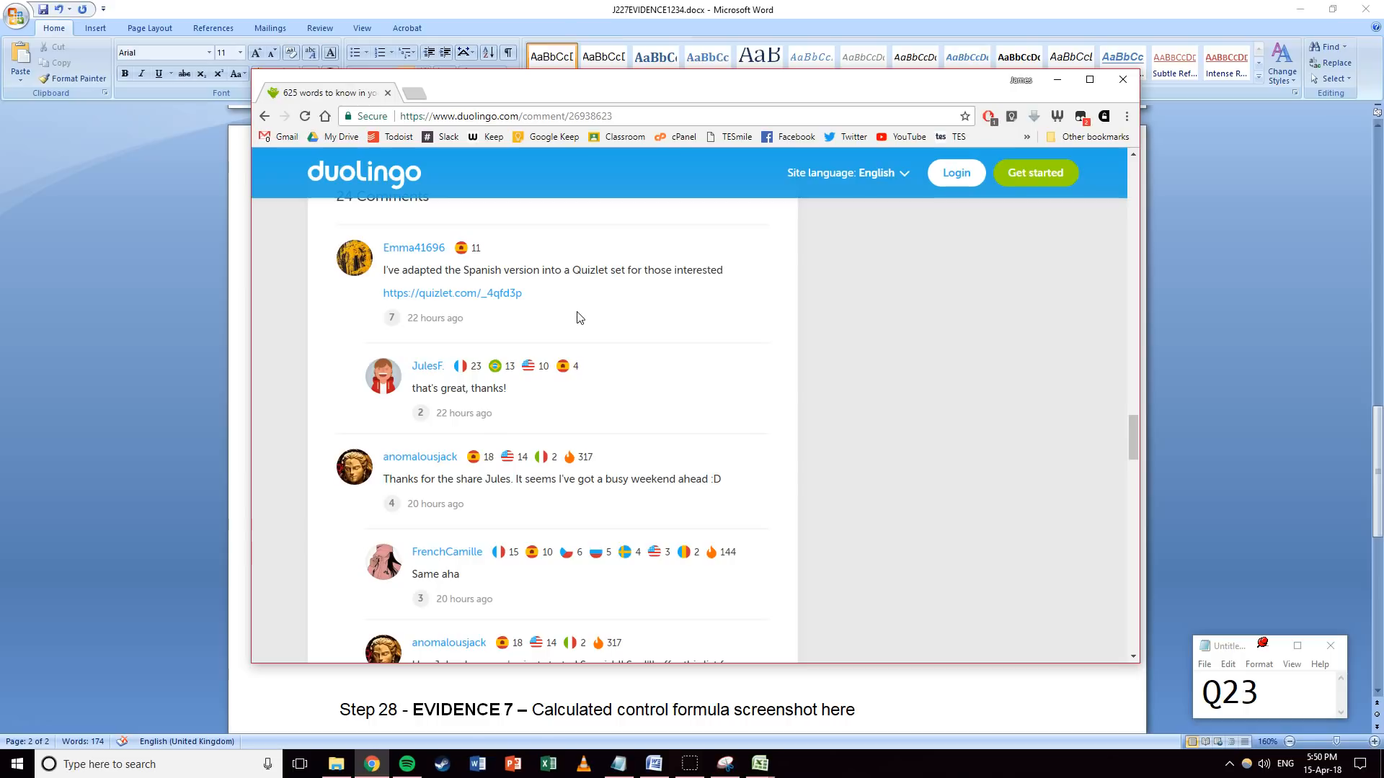
pyautogui.click(1056, 77)
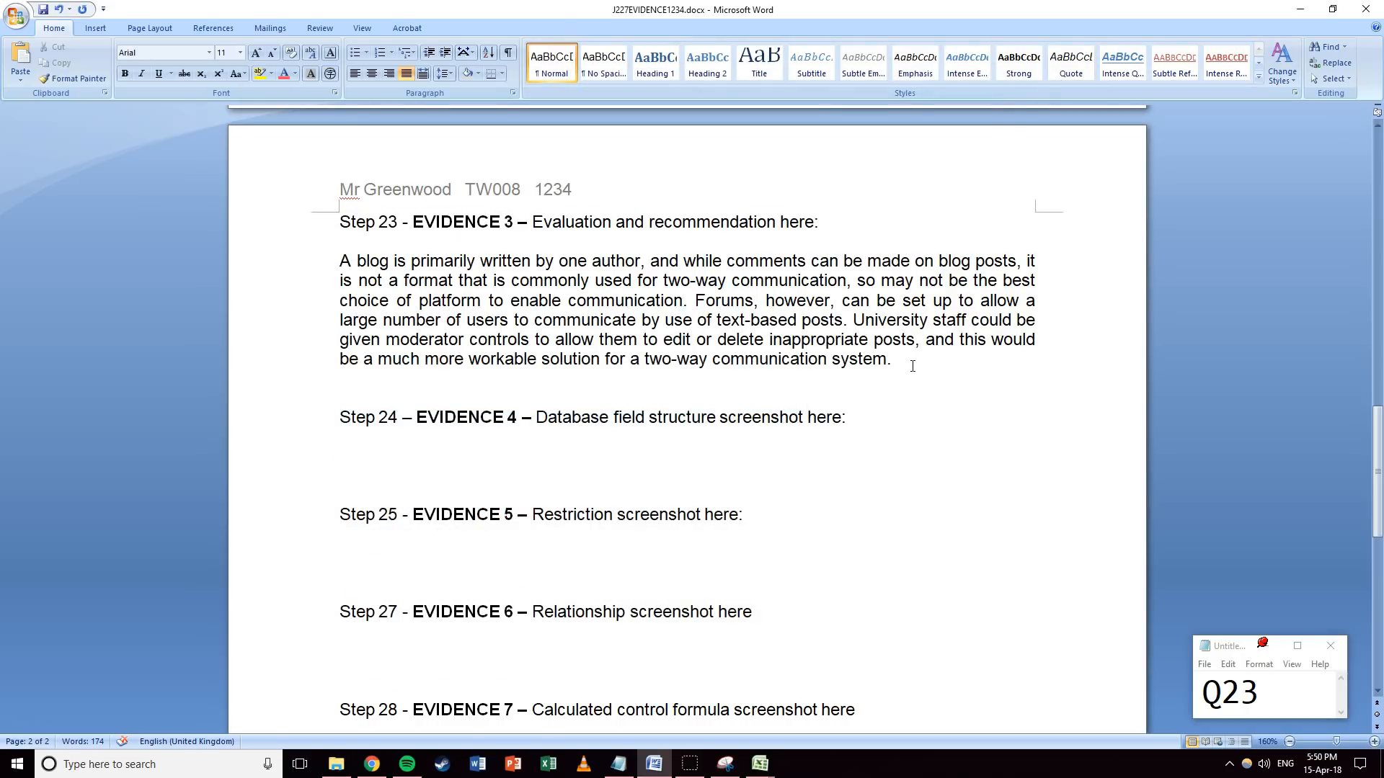
# Break the evaluation before 'University staff' with a blank line between the two paragraphs.
pyautogui.press('Return')
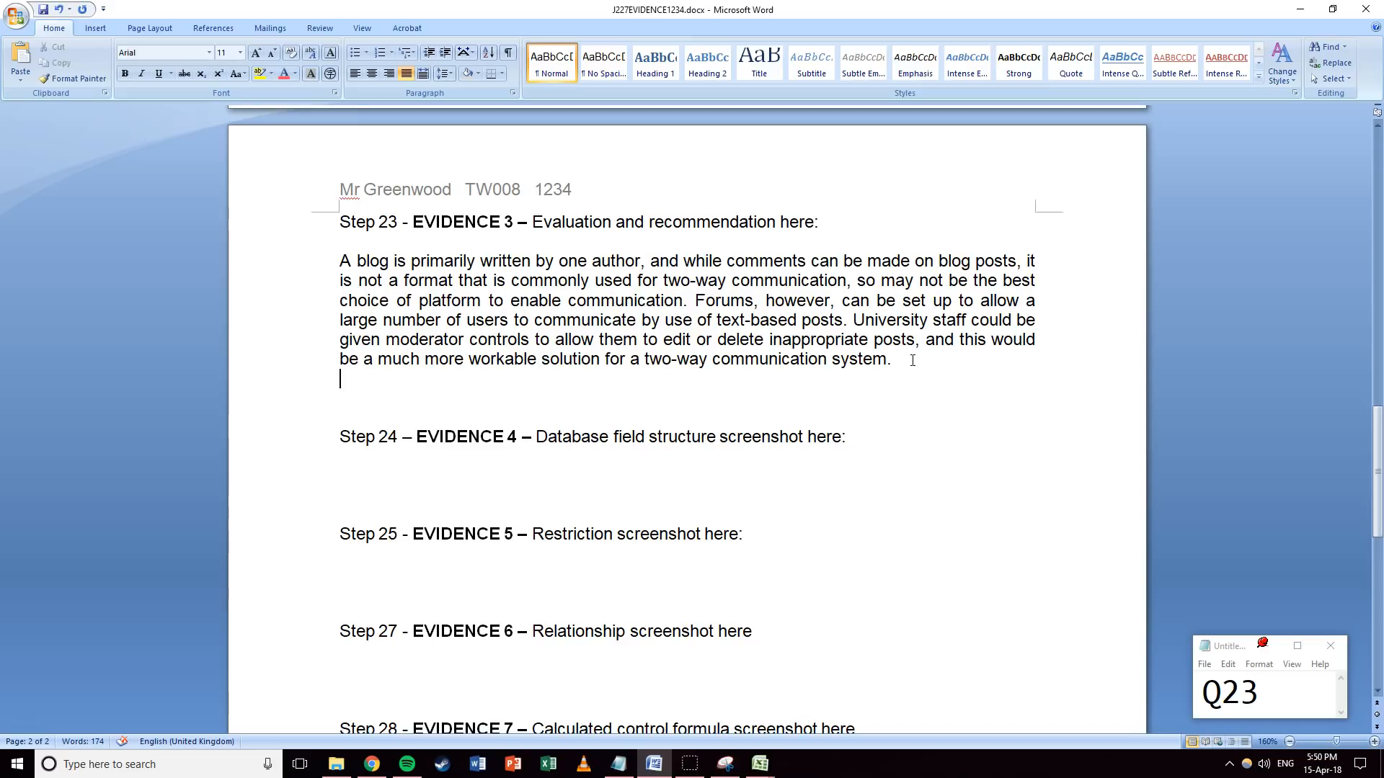
pyautogui.click(853, 320)
pyautogui.press('Return')
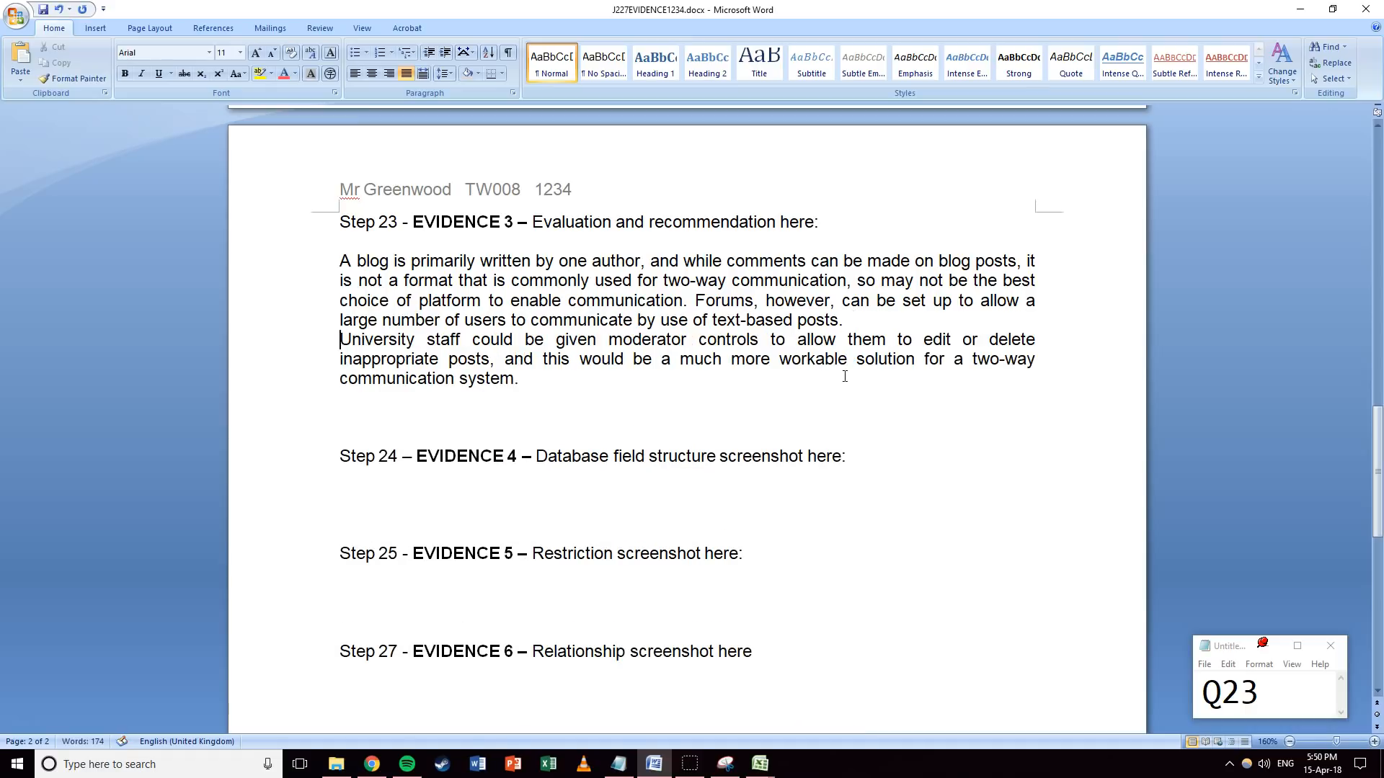
pyautogui.press('Return')
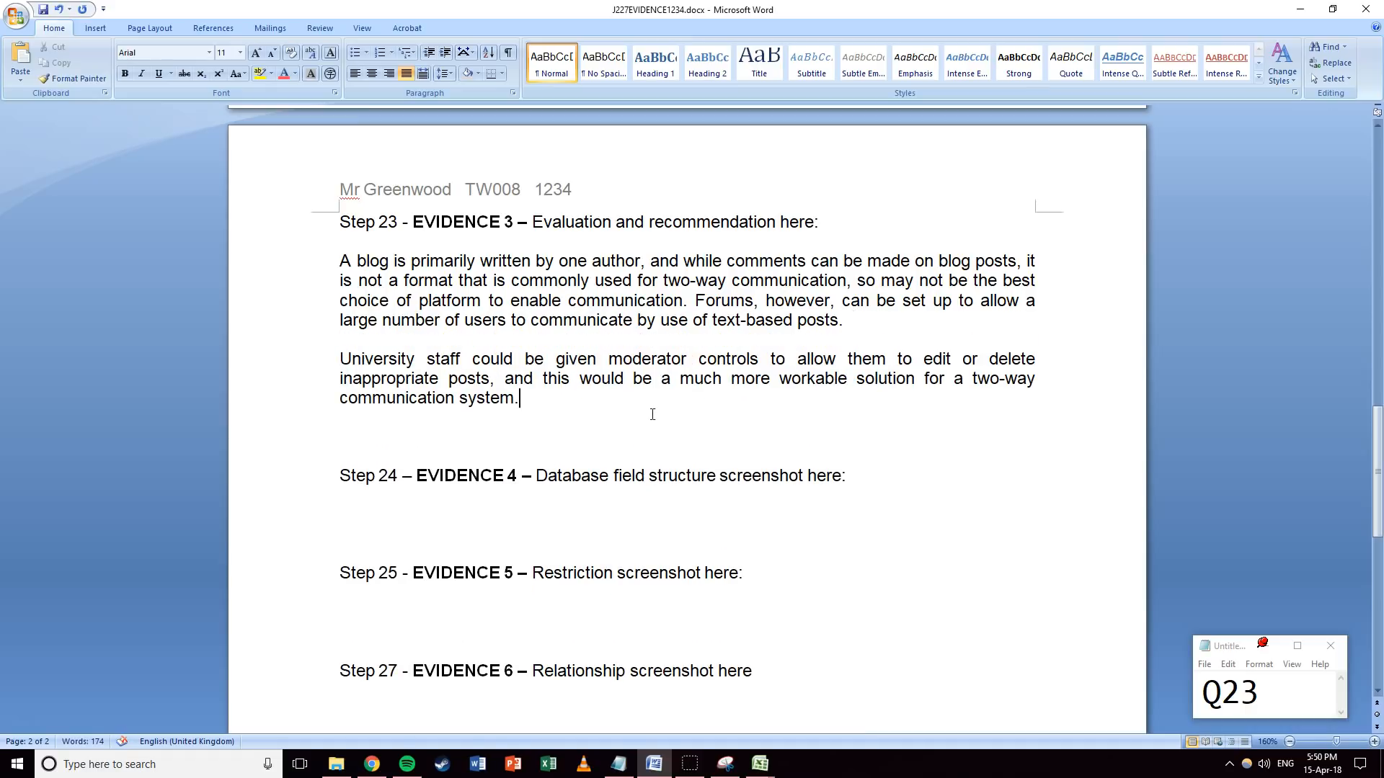
pyautogui.click(652, 414)
pyautogui.click(879, 330)
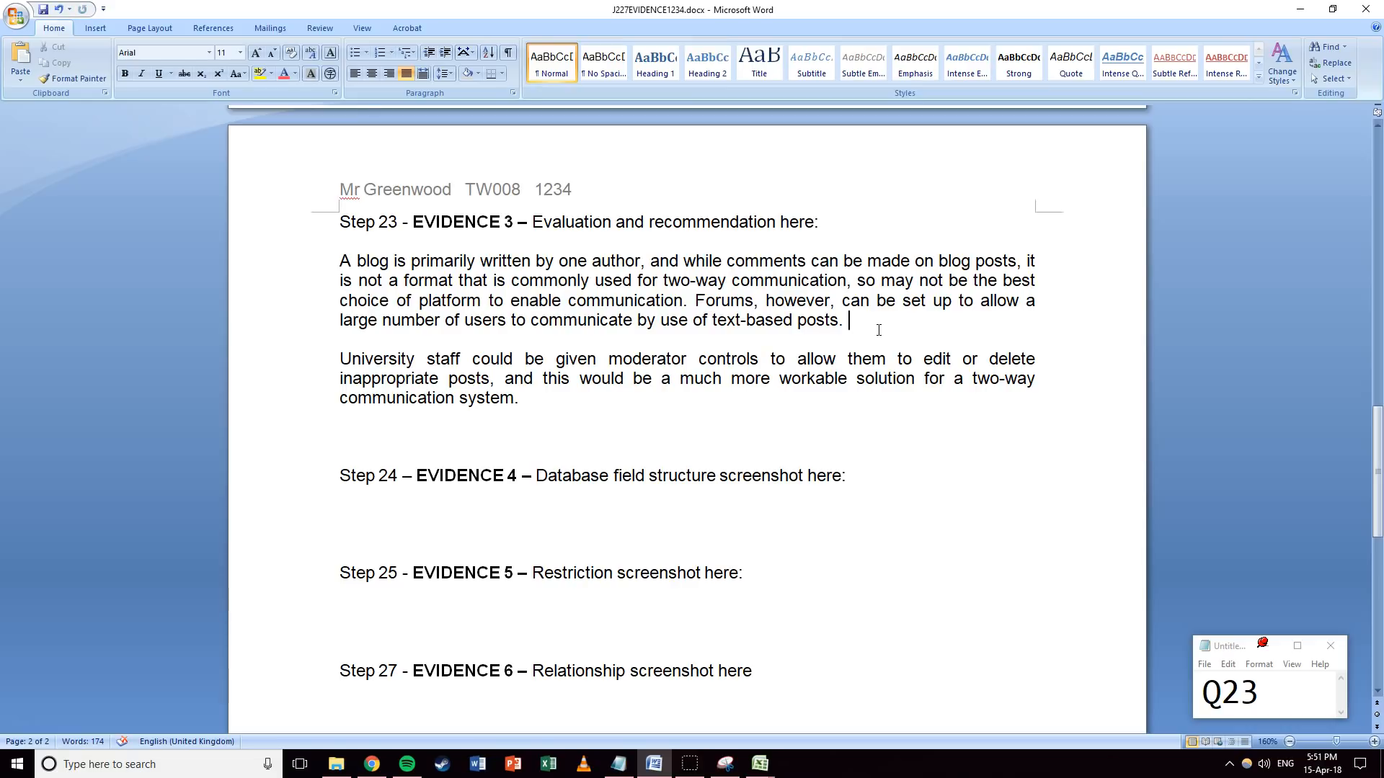
# Add the sentence on restricting registration to university email accounts, then remove the blank lines before Step 24.
pyautogui.write('Us')
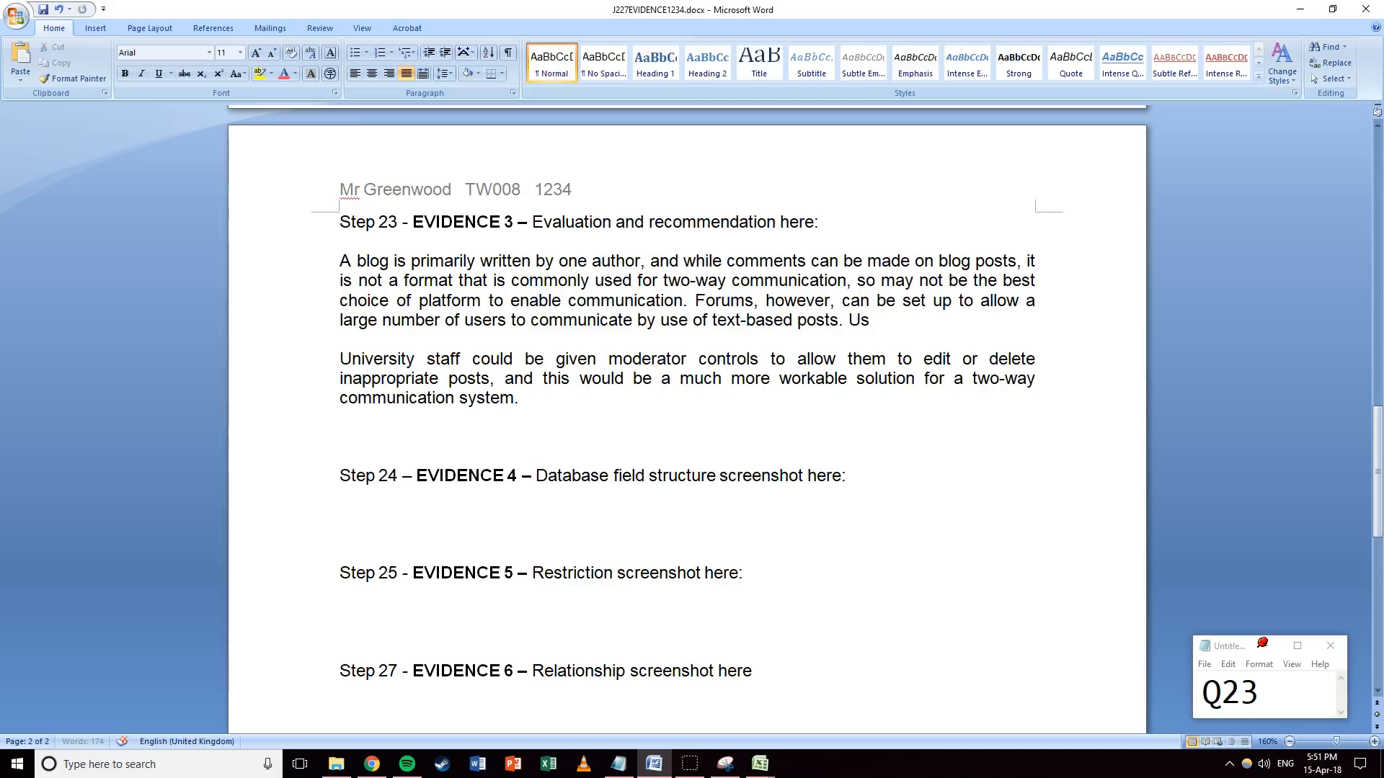
pyautogui.write('ers may have to regis')
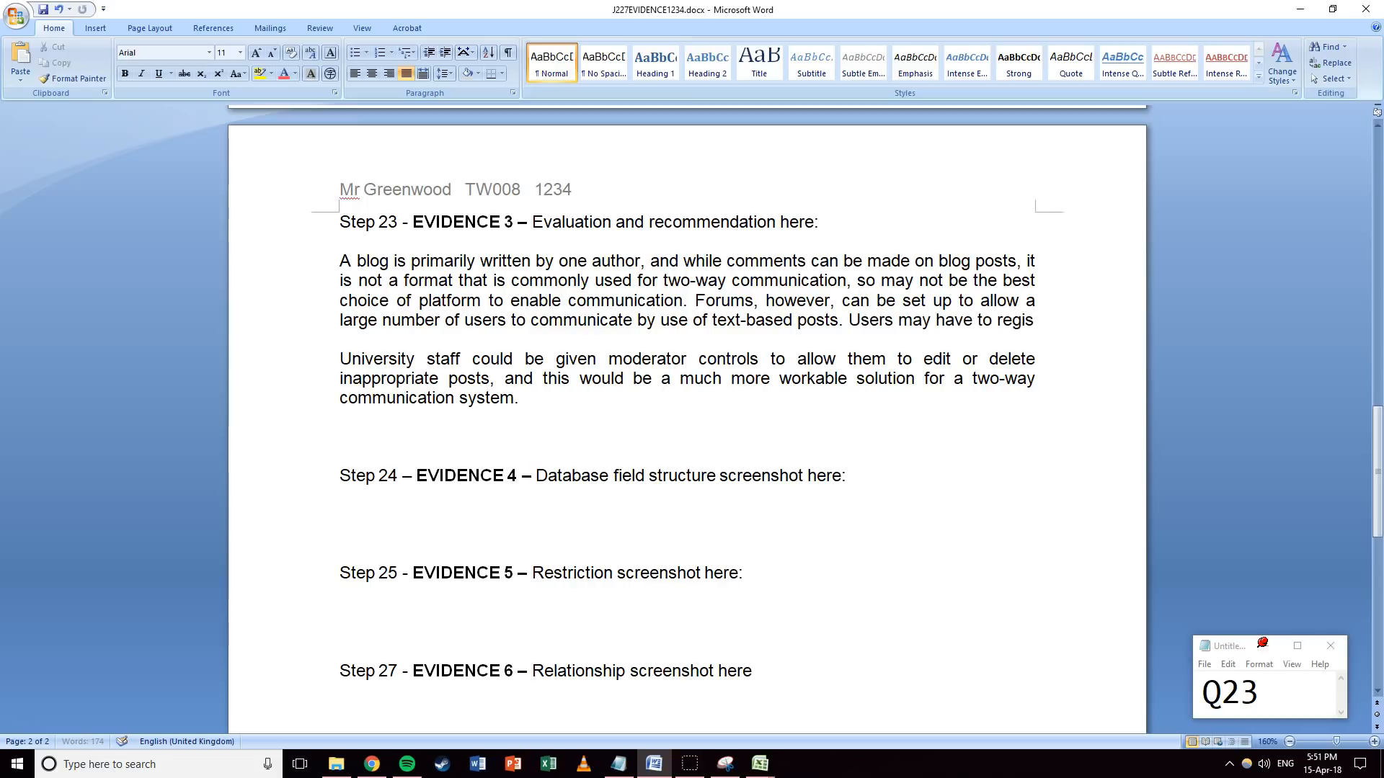
pyautogui.write('ter in order to p')
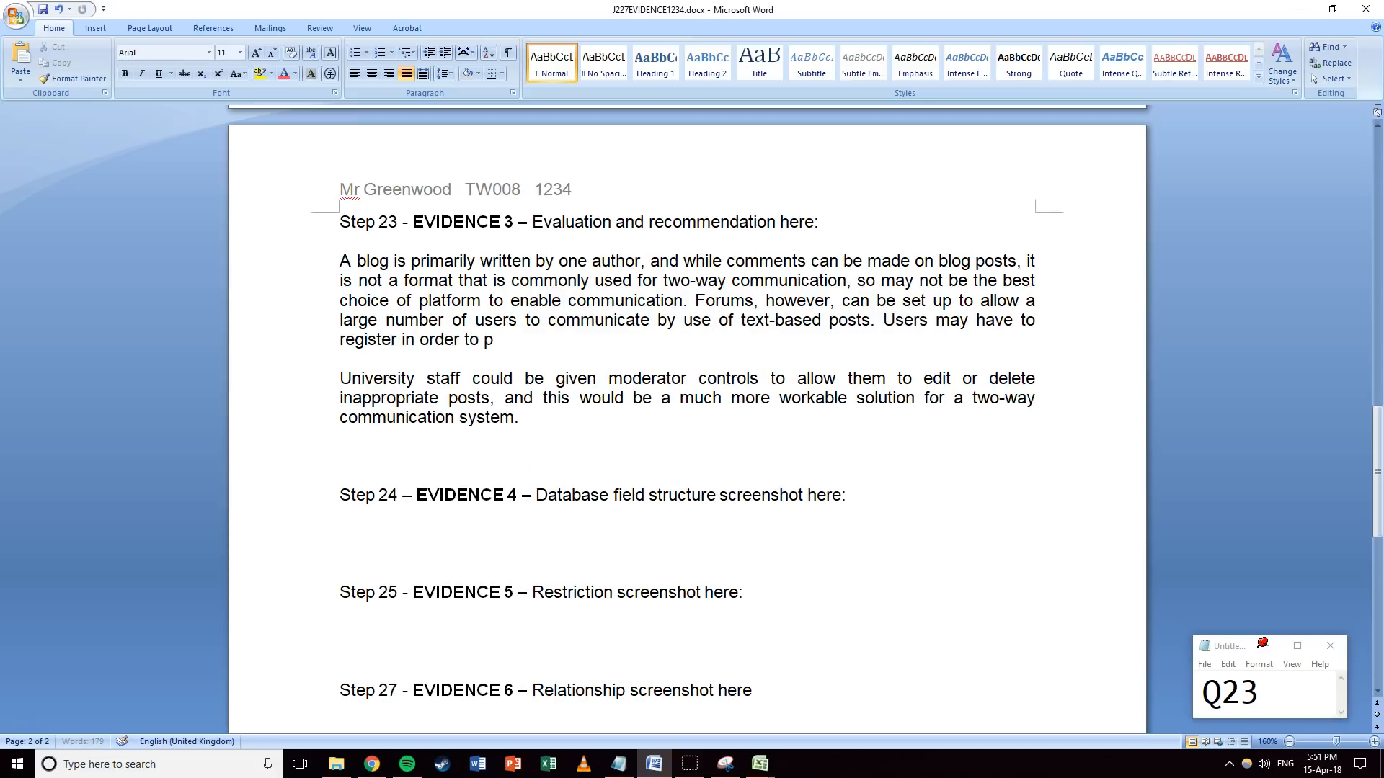
pyautogui.write('ost, and regist')
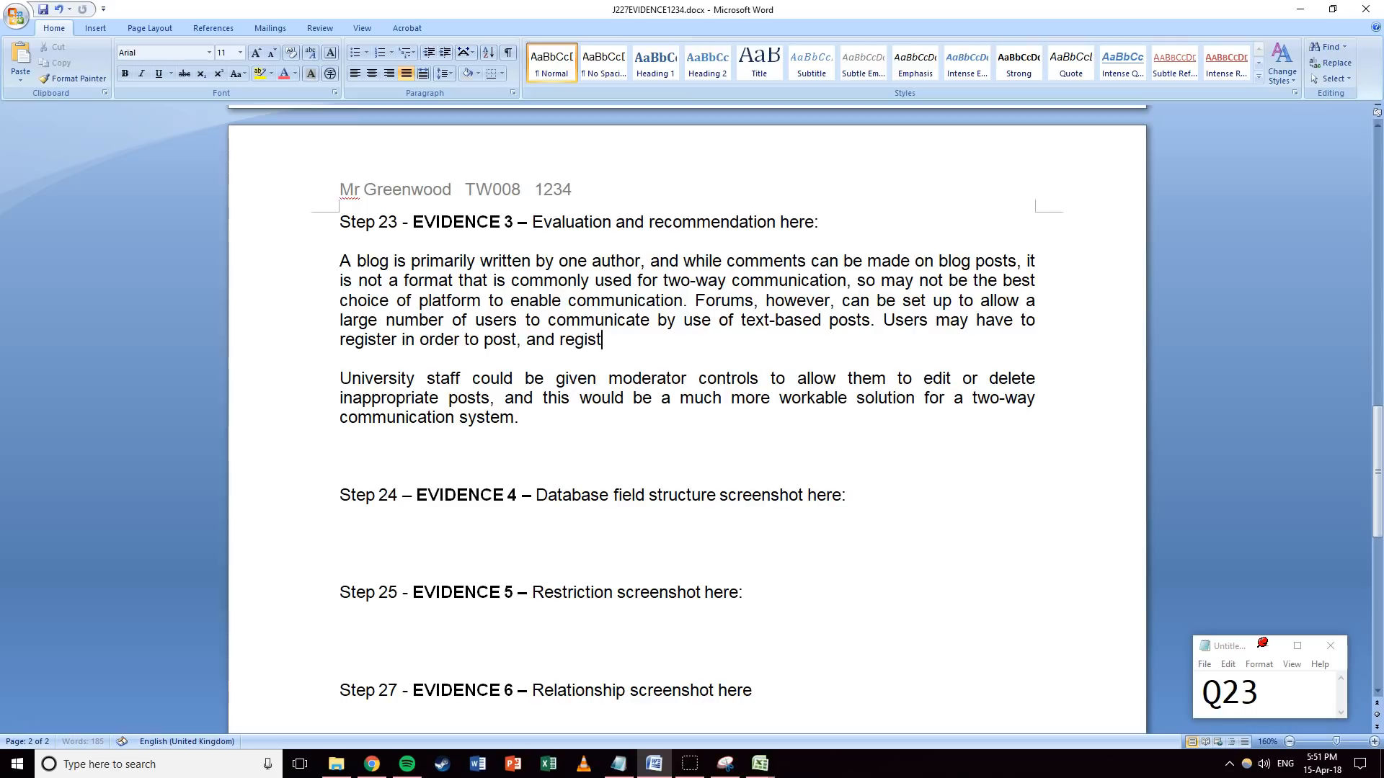
pyautogui.write('ration could be r')
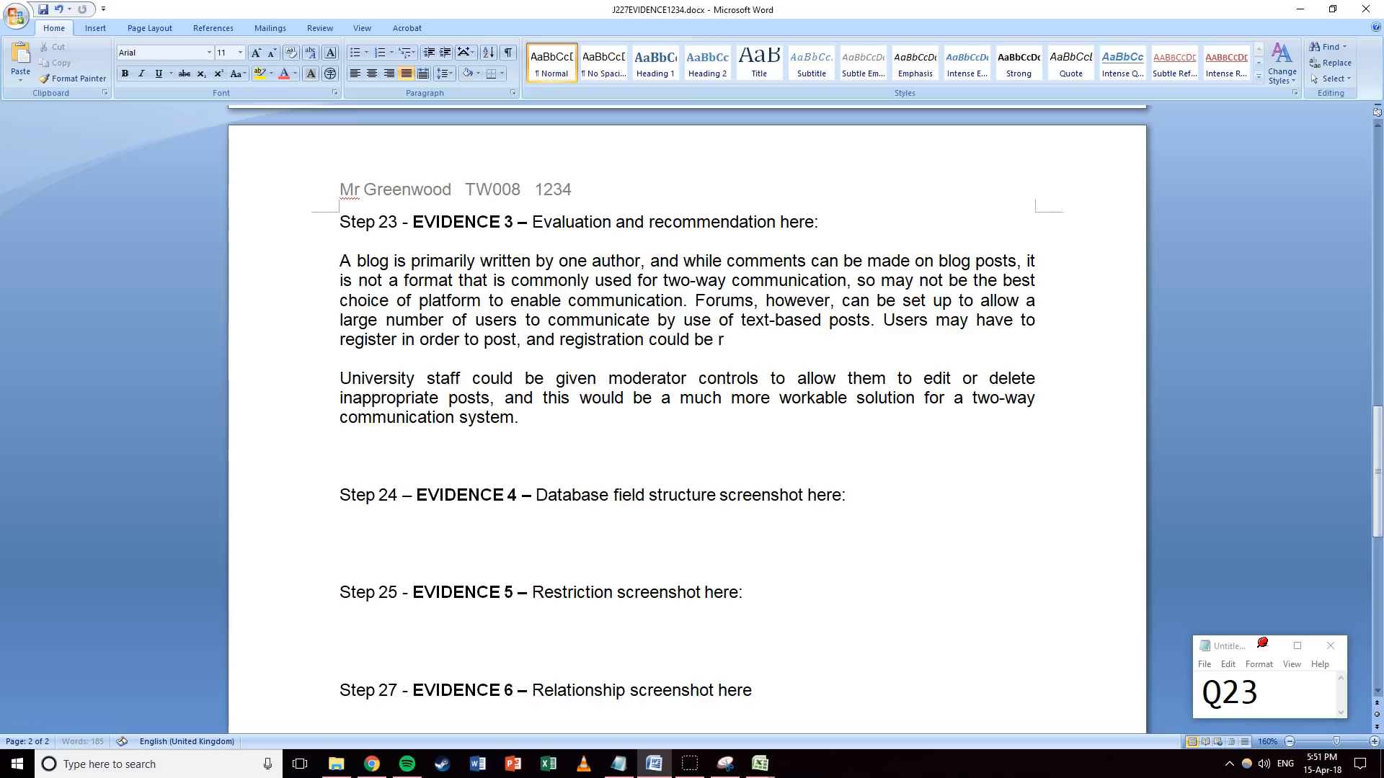
pyautogui.write('estricted only to people with a u')
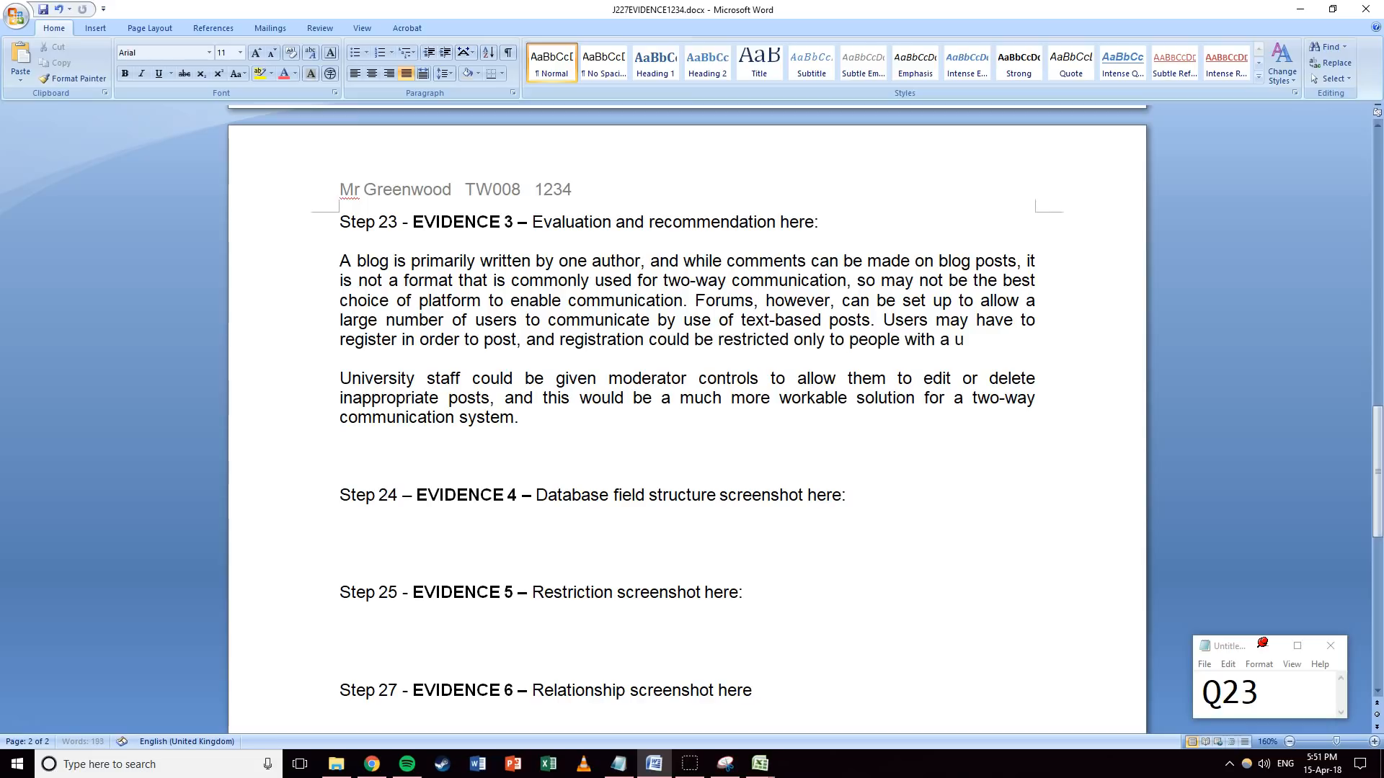
pyautogui.write('niversity email account.')
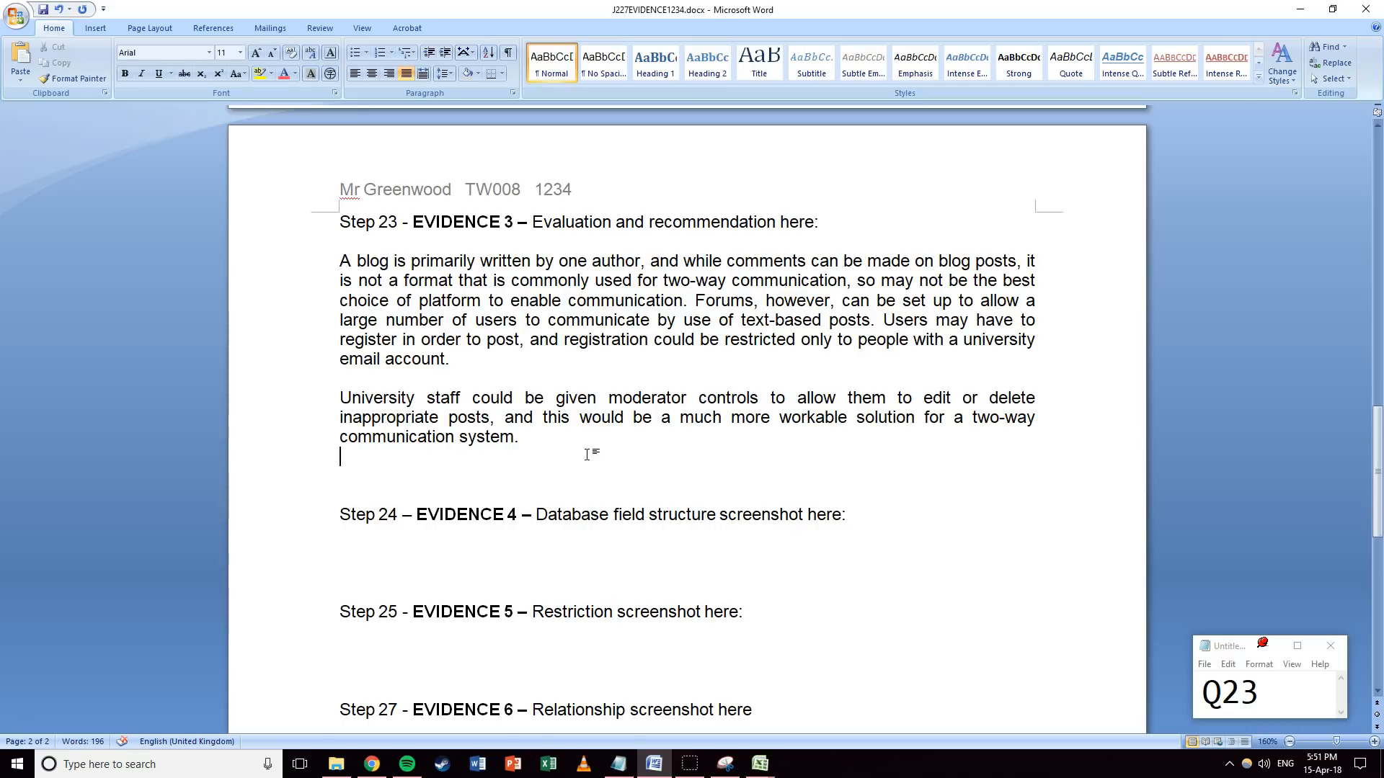
pyautogui.press('Delete')
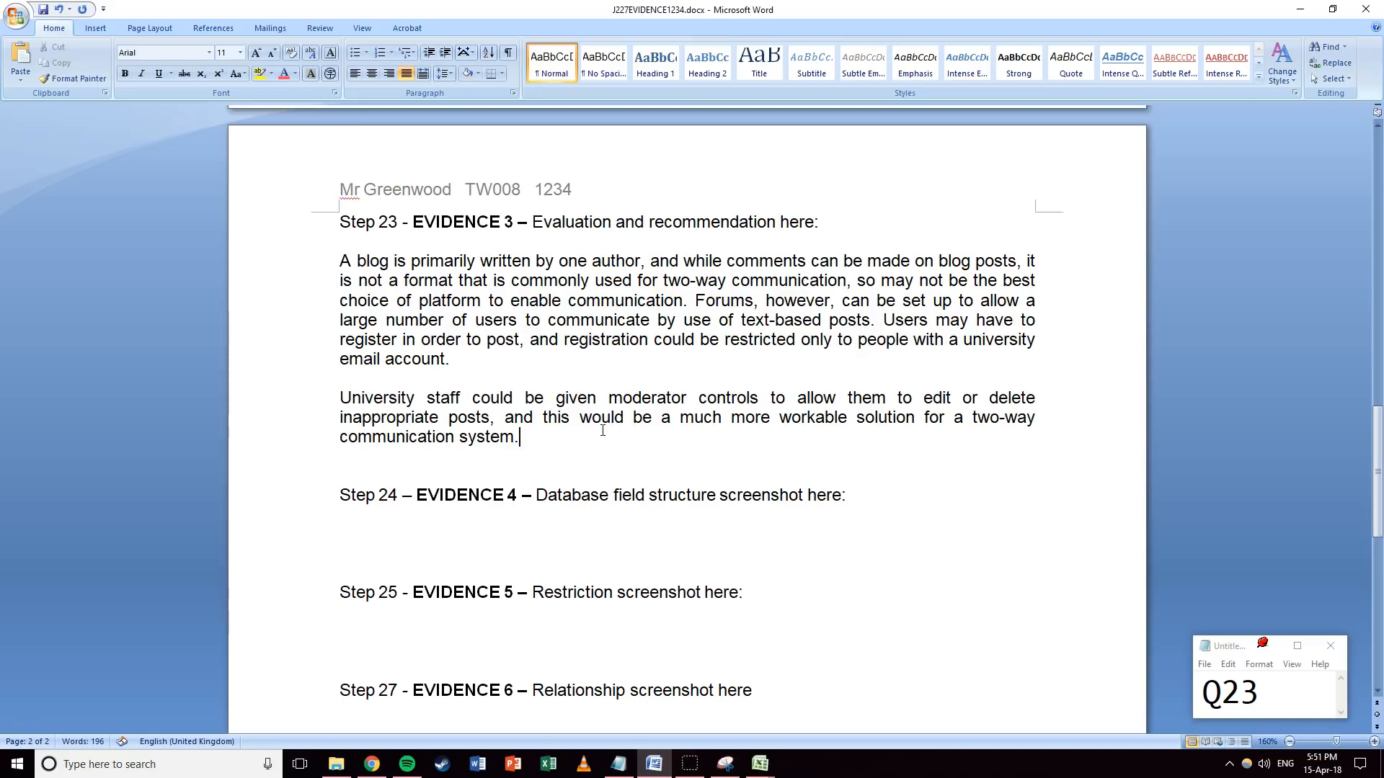
pyautogui.press('Delete')
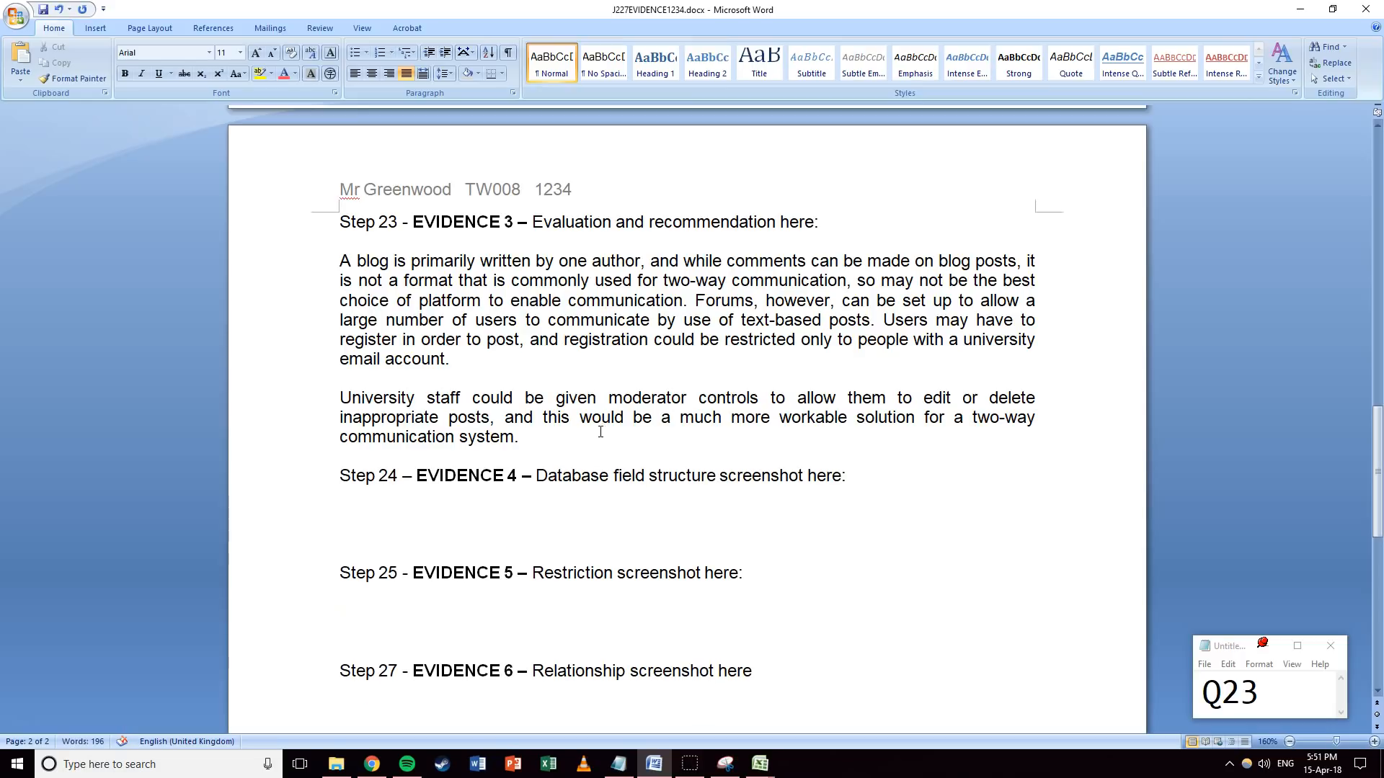
# Check the word count of the two evaluation paragraphs.
pyautogui.moveTo(283, 264); pyautogui.dragTo(278, 441)
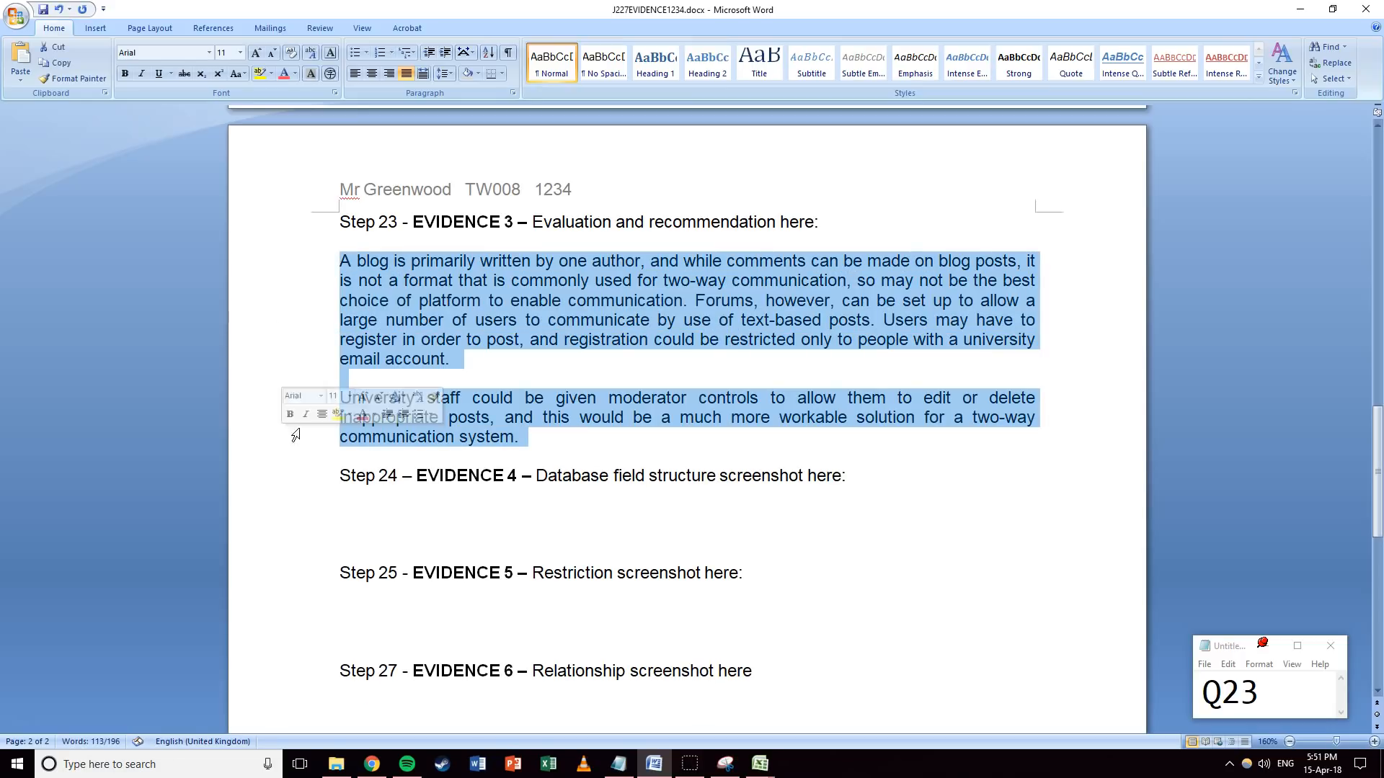
pyautogui.click(627, 434)
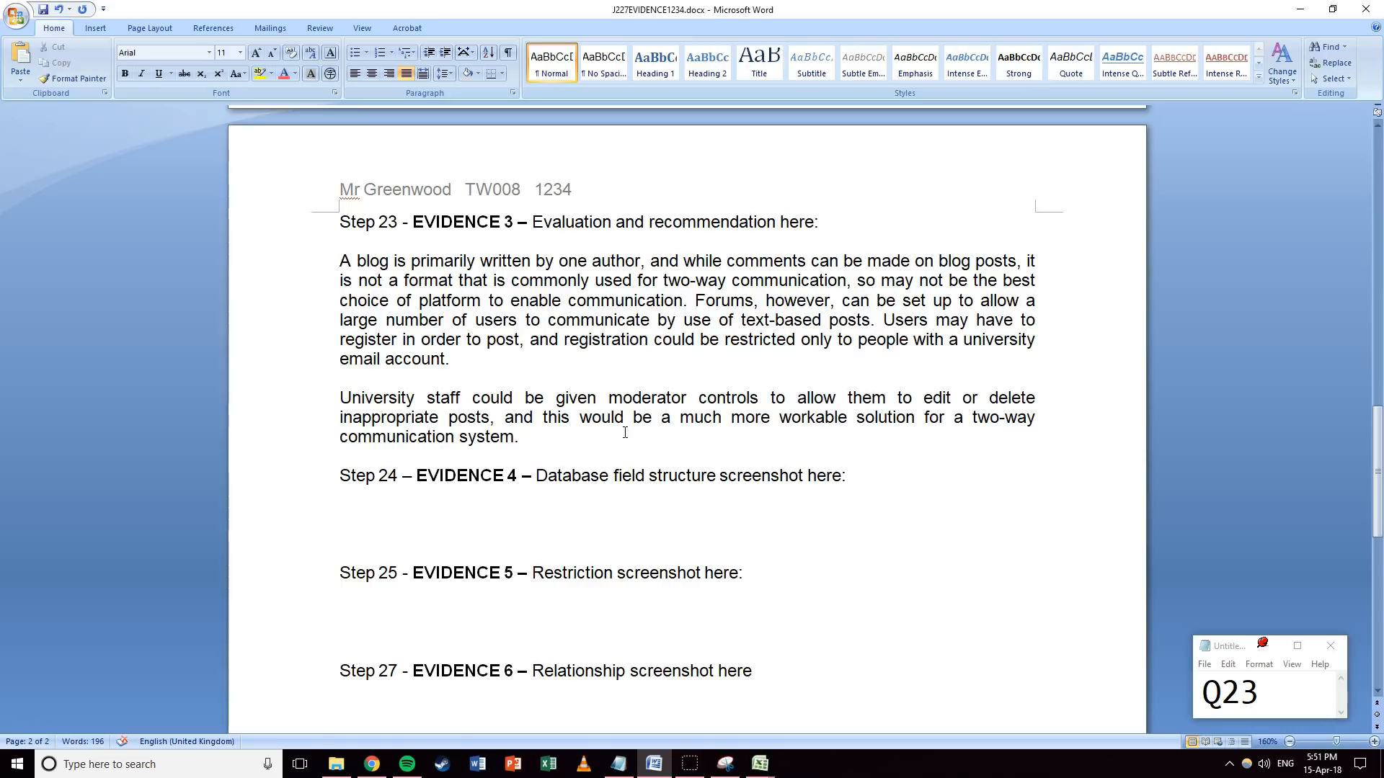
pyautogui.moveTo(321, 266); pyautogui.dragTo(289, 440)
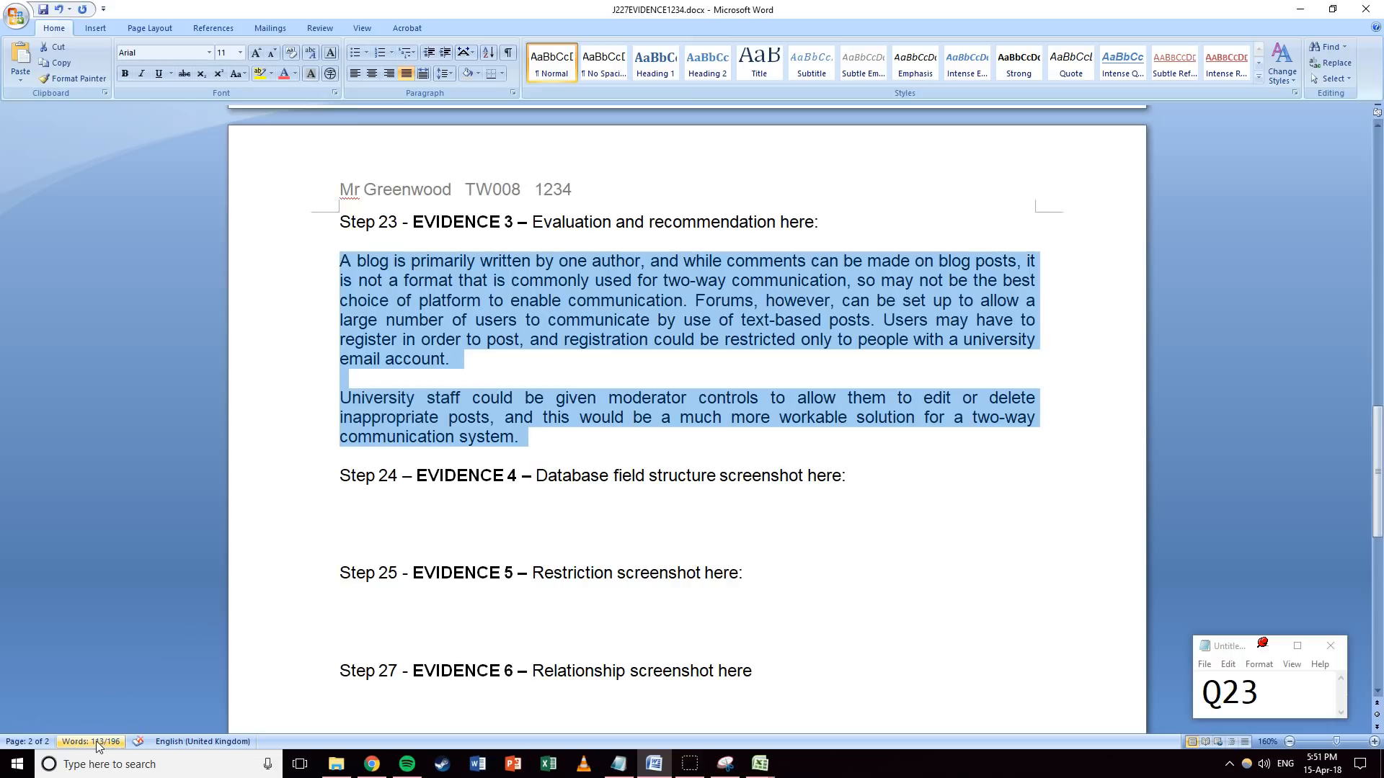
pyautogui.click(611, 377)
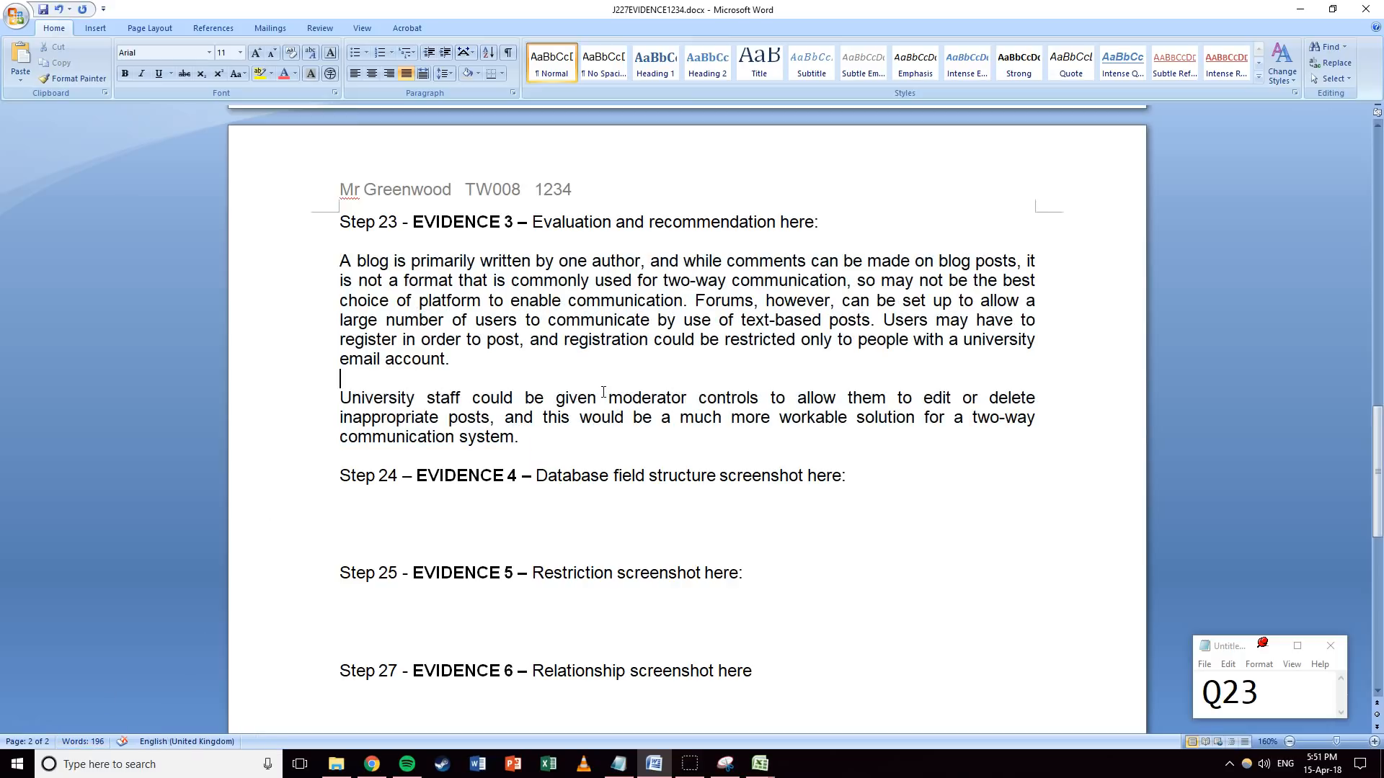
# Delete ', however,' and 'that is commonly used' from the Forums sentence.
pyautogui.moveTo(766, 301)
pyautogui.mouseDown()
pyautogui.moveTo(844, 300)
pyautogui.moveTo(755, 301)
pyautogui.mouseUp()
pyautogui.press('Delete')
pyautogui.press('Delete')
pyautogui.moveTo(480, 261); pyautogui.dragTo(545, 261)
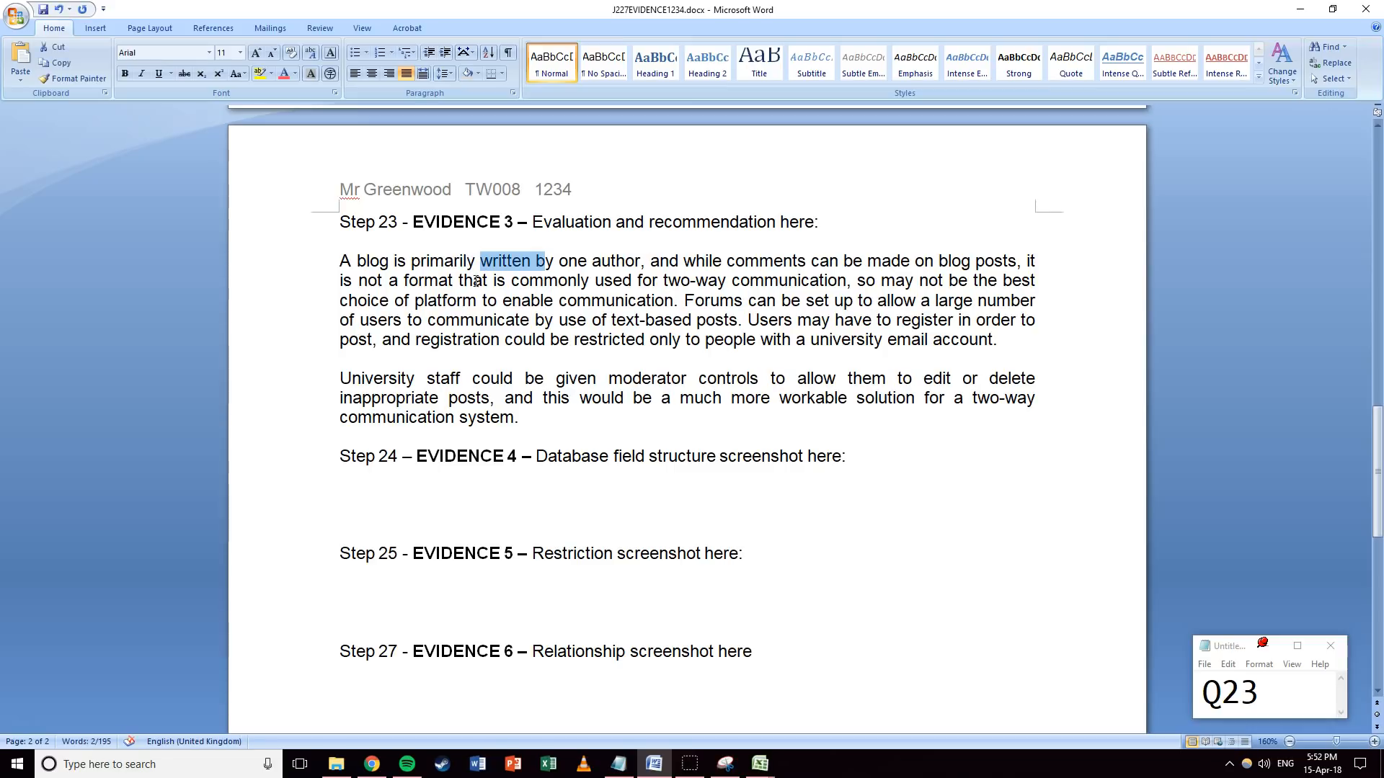
pyautogui.moveTo(459, 280); pyautogui.dragTo(621, 281)
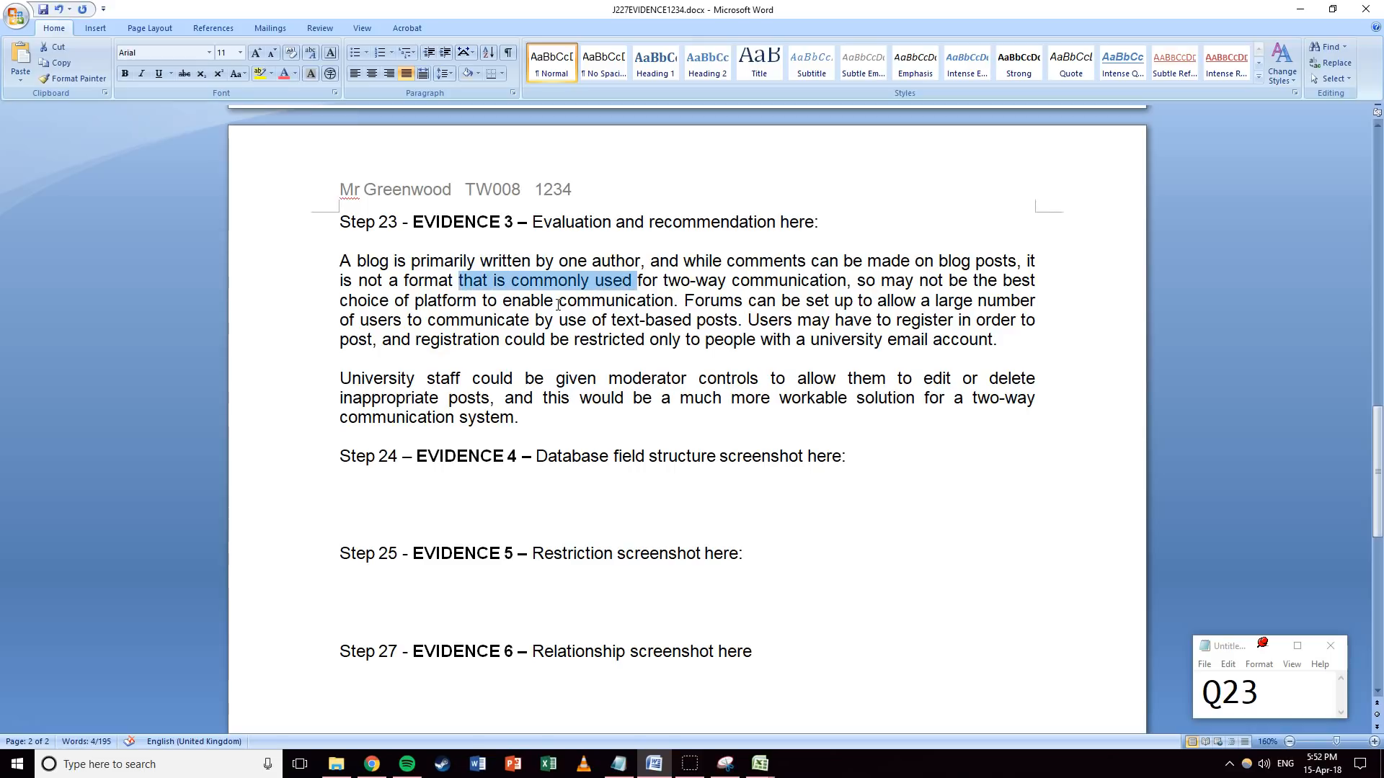
pyautogui.press('Delete')
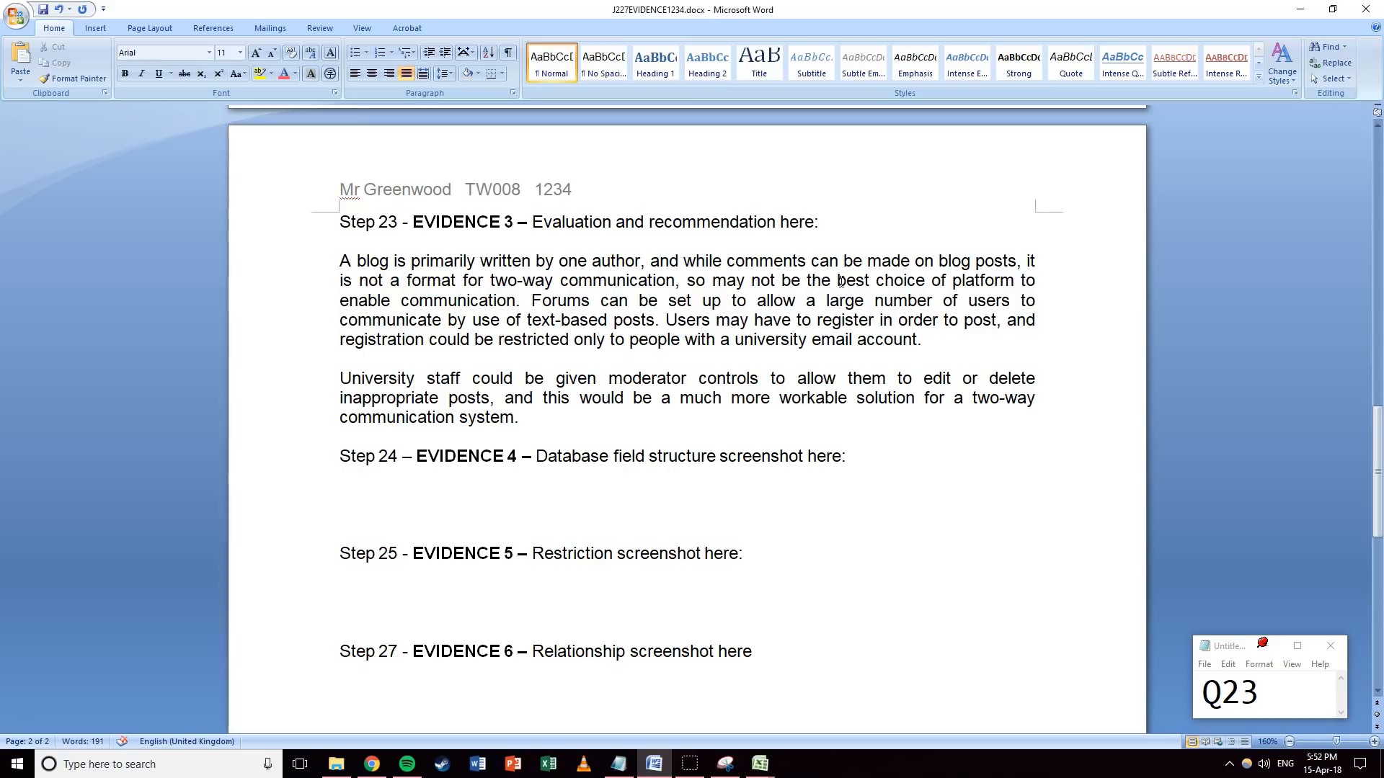
# Delete ' to enable communication', undoing an accidental italic format.
pyautogui.moveTo(952, 280); pyautogui.dragTo(501, 320)
pyautogui.click(512, 290)
pyautogui.click(515, 304)
pyautogui.hotkey('ctrl', 'z')
pyautogui.click(515, 304)
pyautogui.moveTo(1013, 280); pyautogui.dragTo(516, 301)
pyautogui.press('Delete')
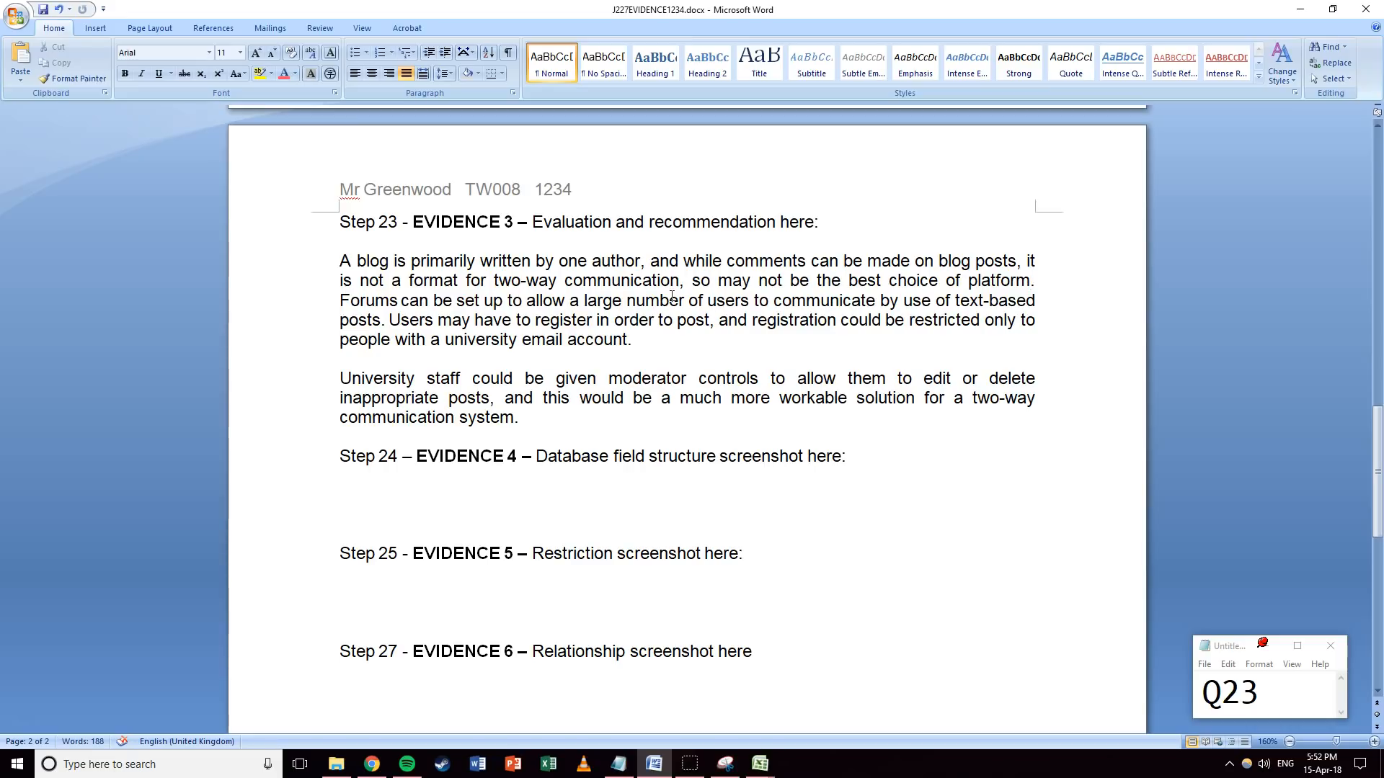
# Replace 'a large number of' with 'many' and 'by use of text-based' with 'through', rechecking the word count.
pyautogui.moveTo(706, 301); pyautogui.dragTo(570, 301)
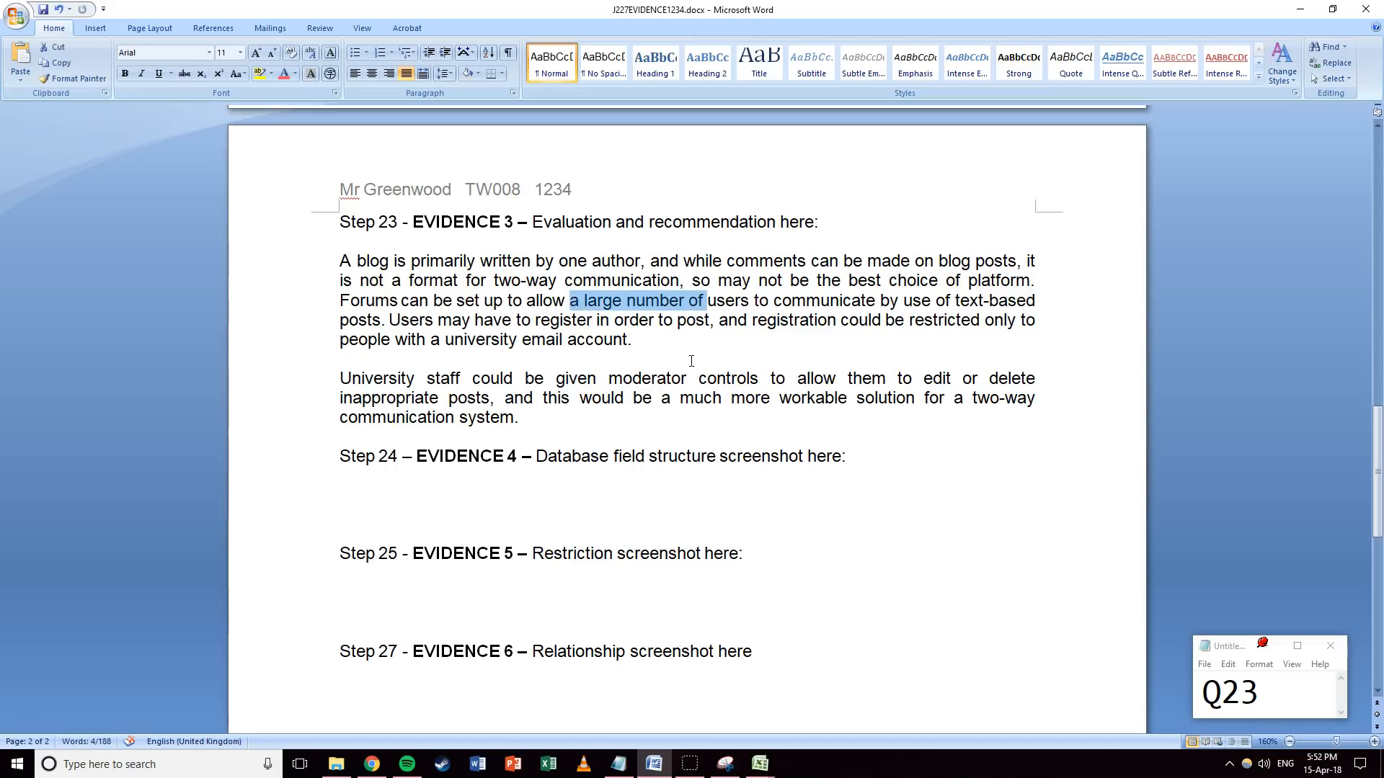
pyautogui.write('many')
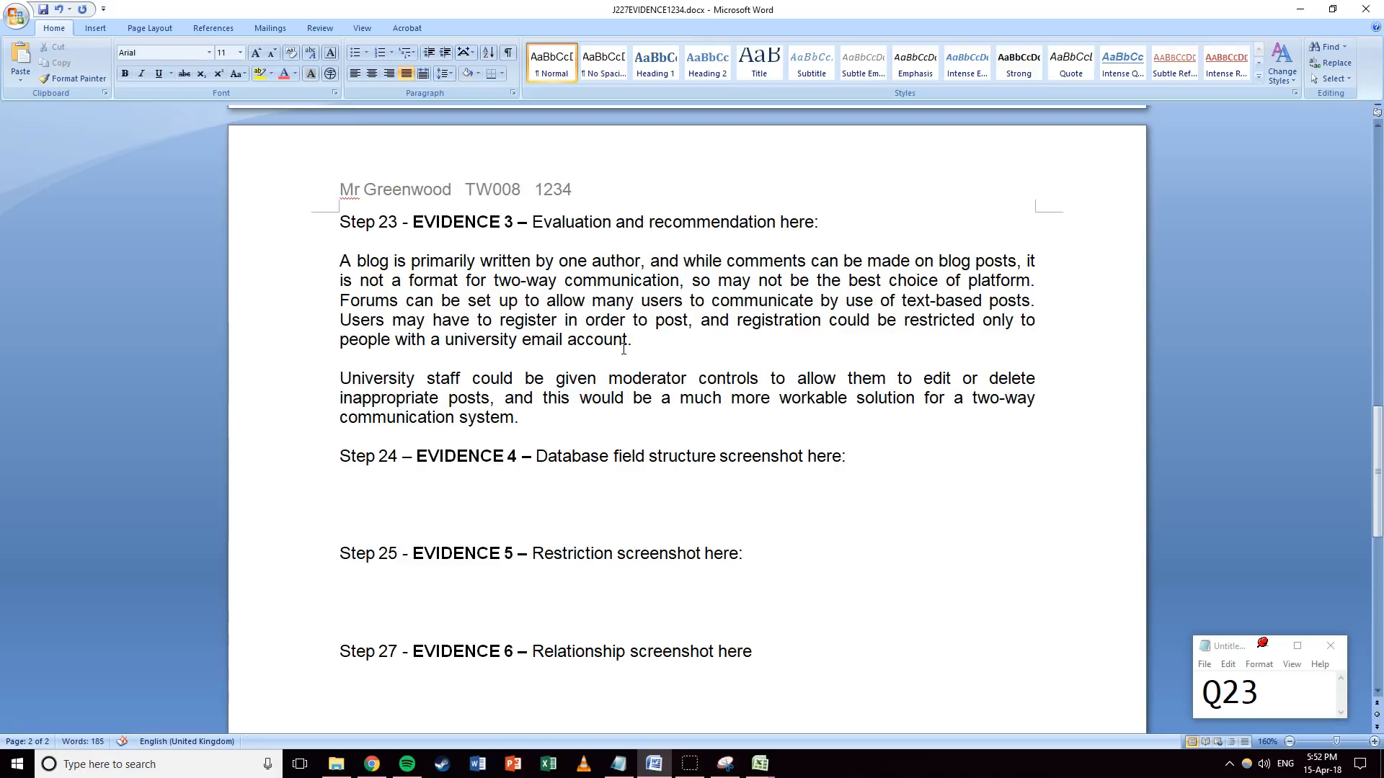
pyautogui.moveTo(302, 261); pyautogui.dragTo(325, 424)
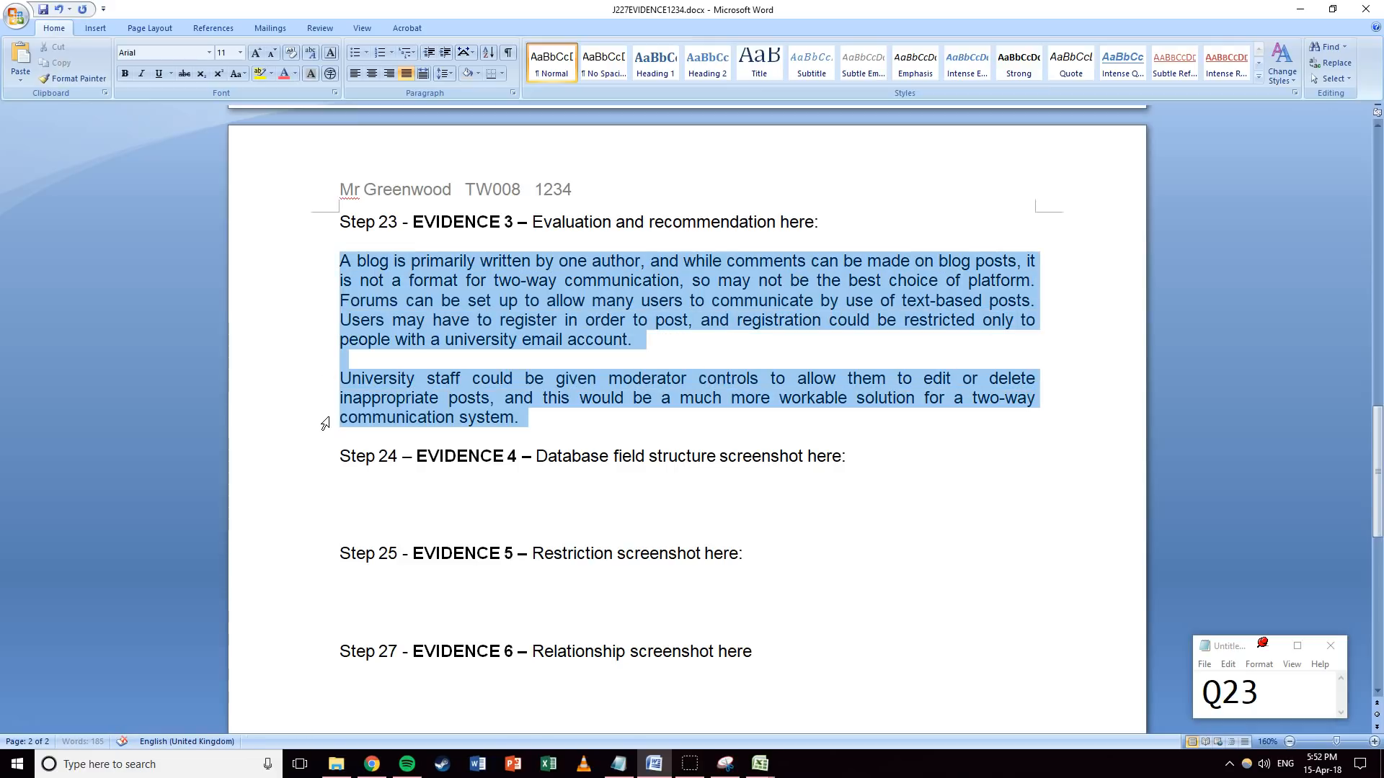
pyautogui.click(870, 321)
pyautogui.moveTo(821, 301); pyautogui.dragTo(982, 300)
pyautogui.write('through')
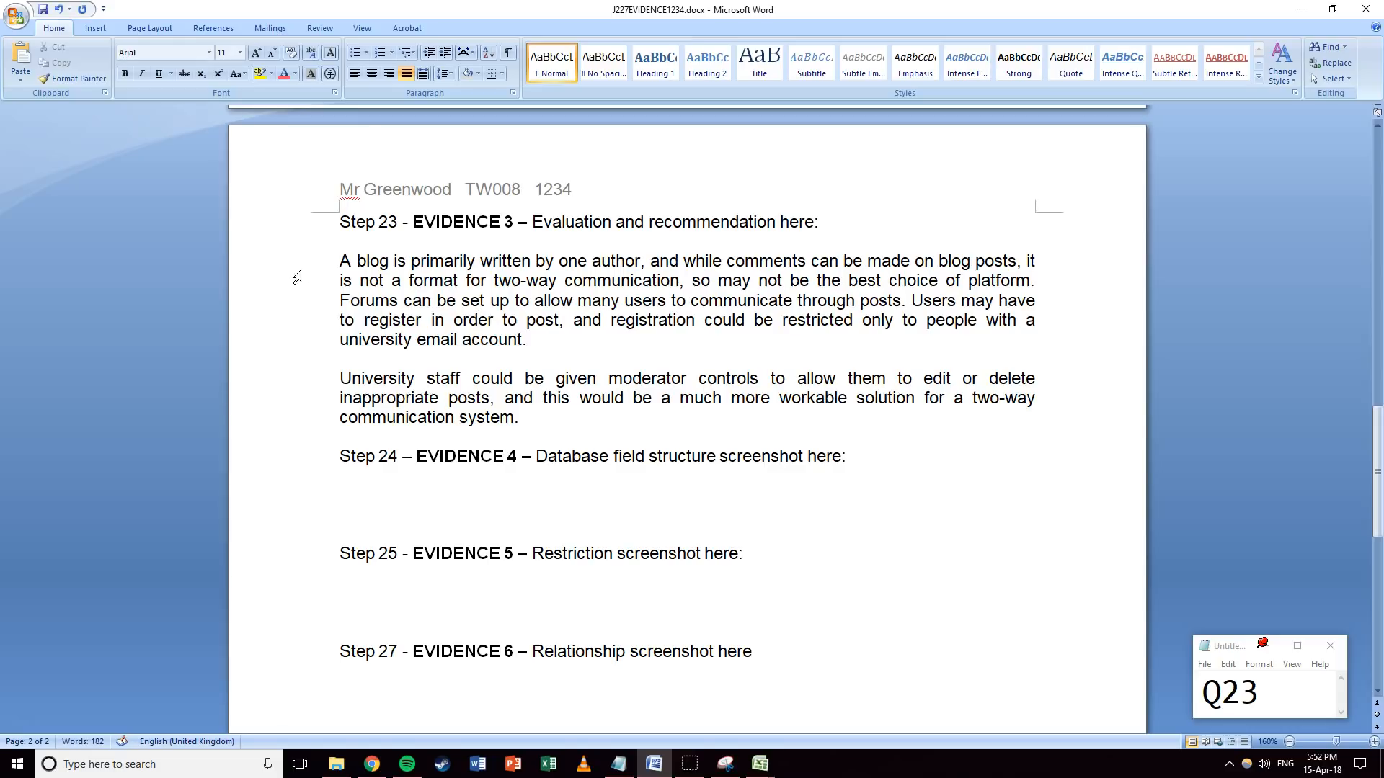
pyautogui.click(321, 261)
pyautogui.moveTo(321, 262); pyautogui.dragTo(303, 418)
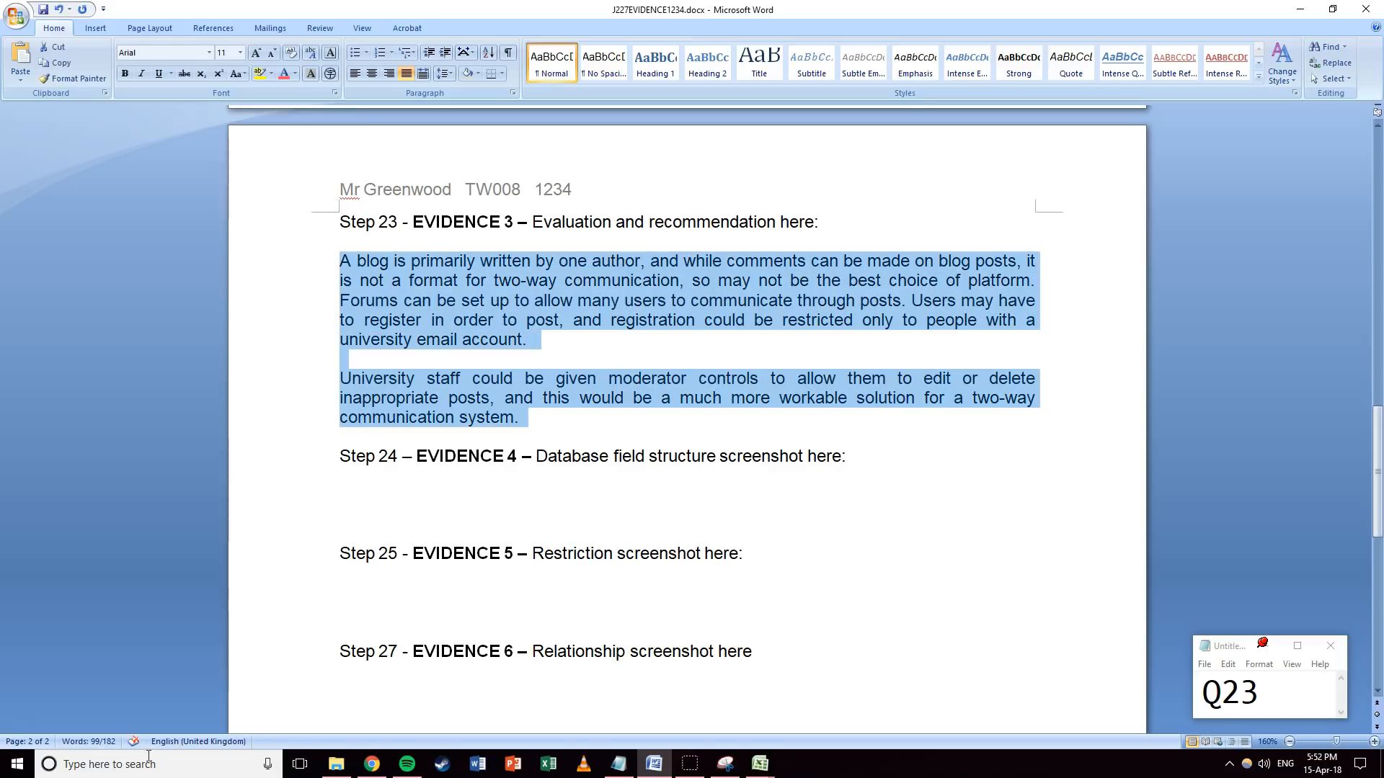
pyautogui.click(633, 406)
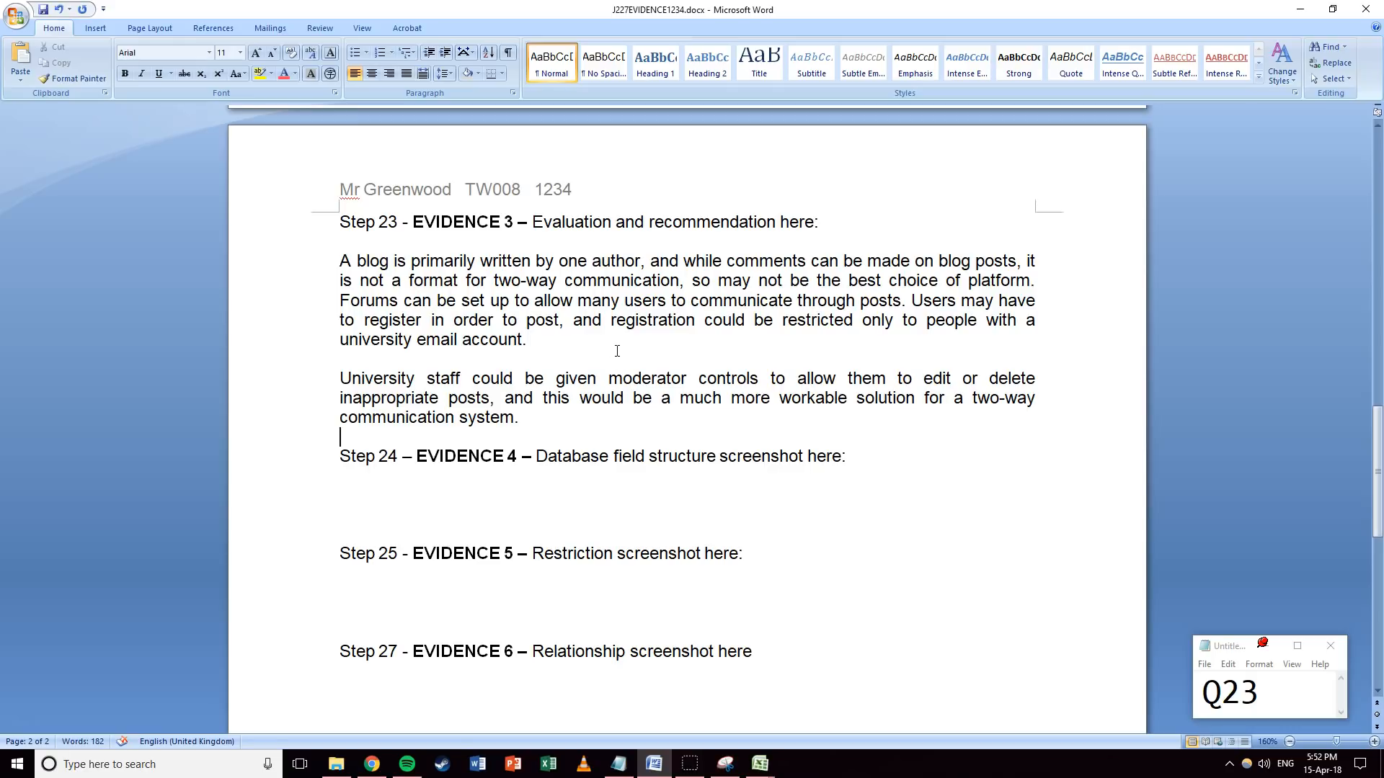
pyautogui.moveTo(1289, 677); pyautogui.dragTo(1241, 691)
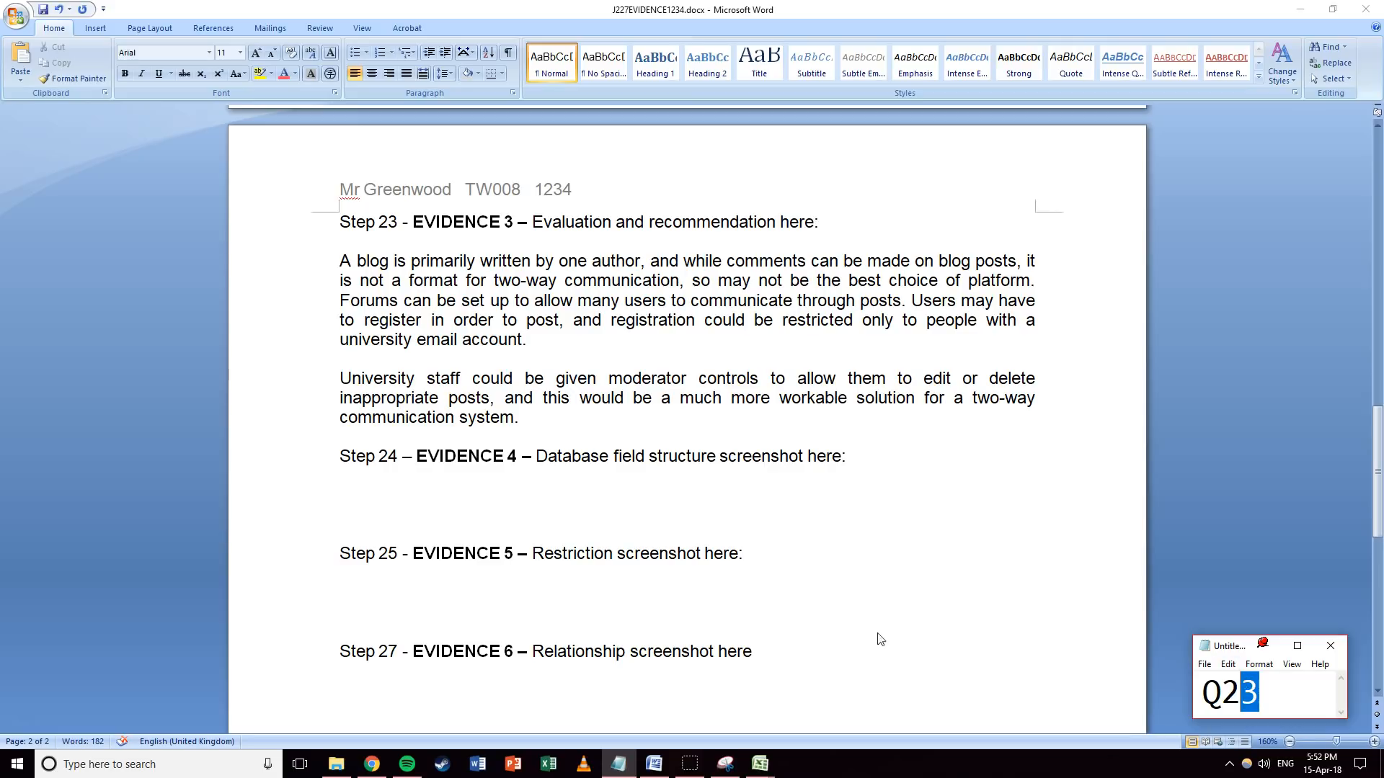
# Update the question label to 24 and minimise the Word evidence document.
pyautogui.click(801, 534)
pyautogui.click(632, 458)
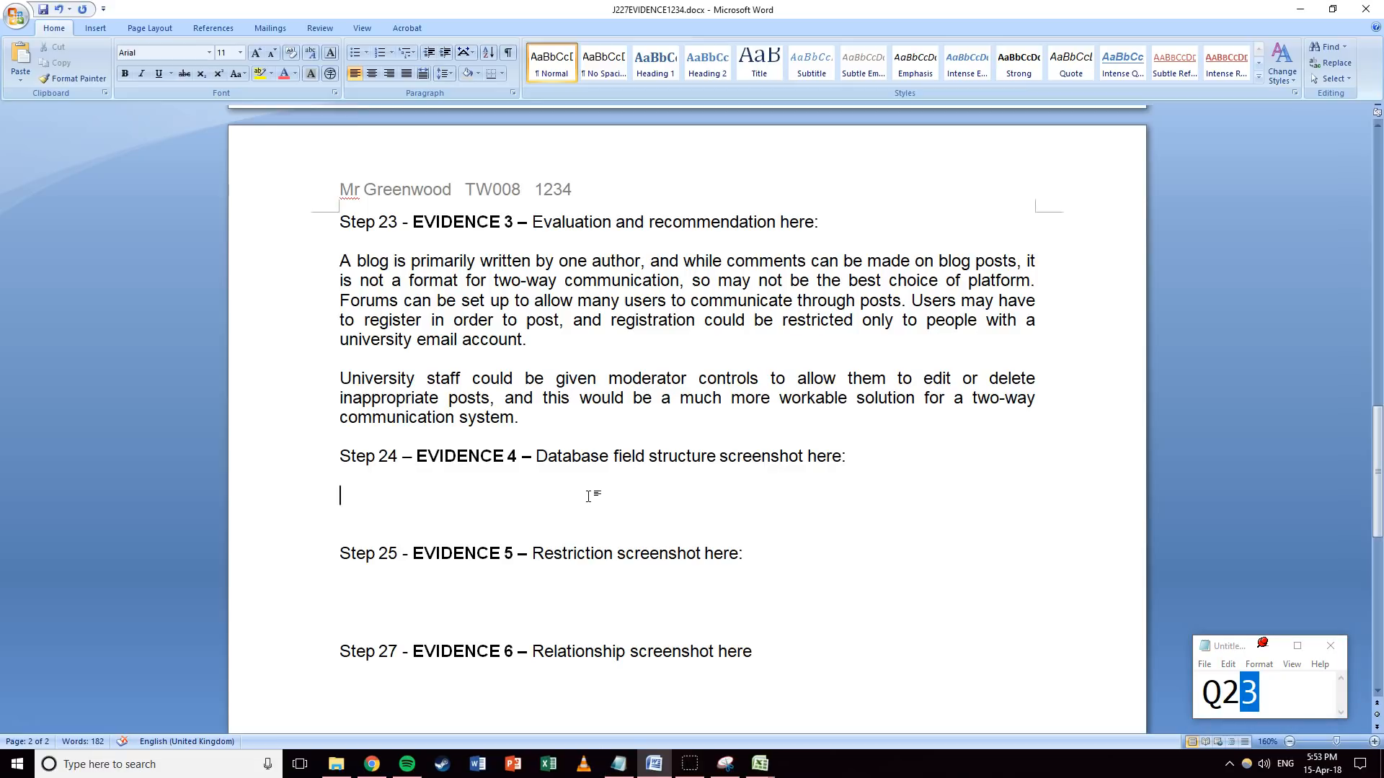
pyautogui.click(1236, 650)
pyautogui.write('4')
pyautogui.click(913, 535)
pyautogui.click(1299, 8)
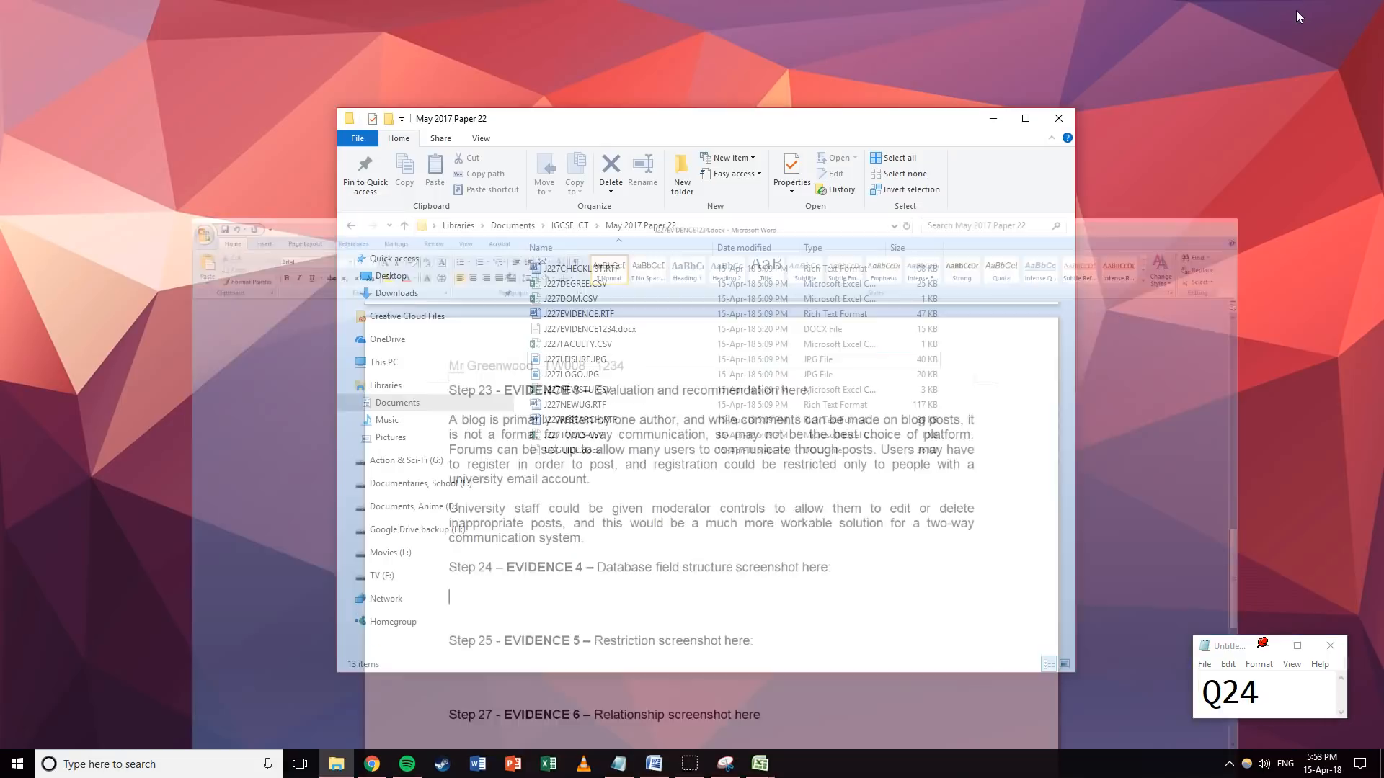
# Launch Access and start a new blank database named 'Tawara University'.
pyautogui.press('super')
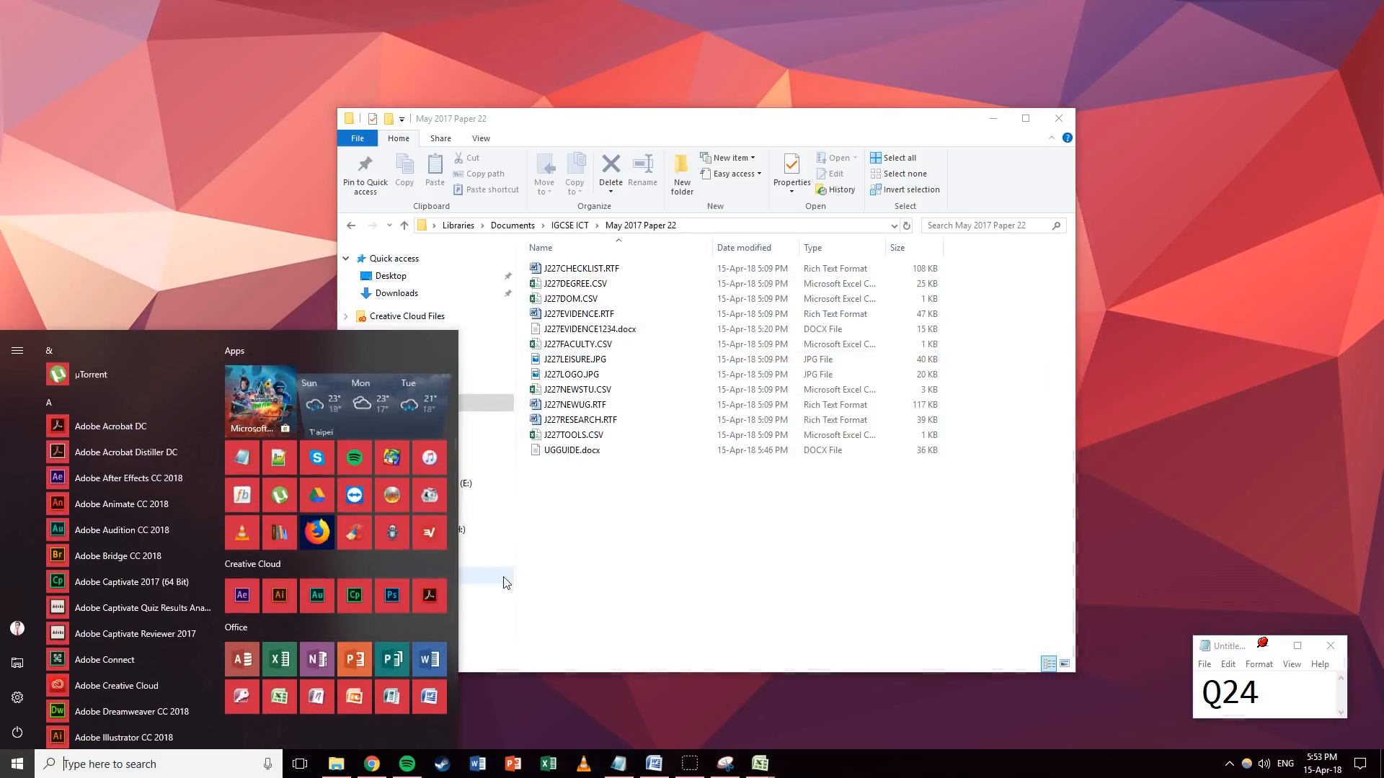
pyautogui.click(242, 696)
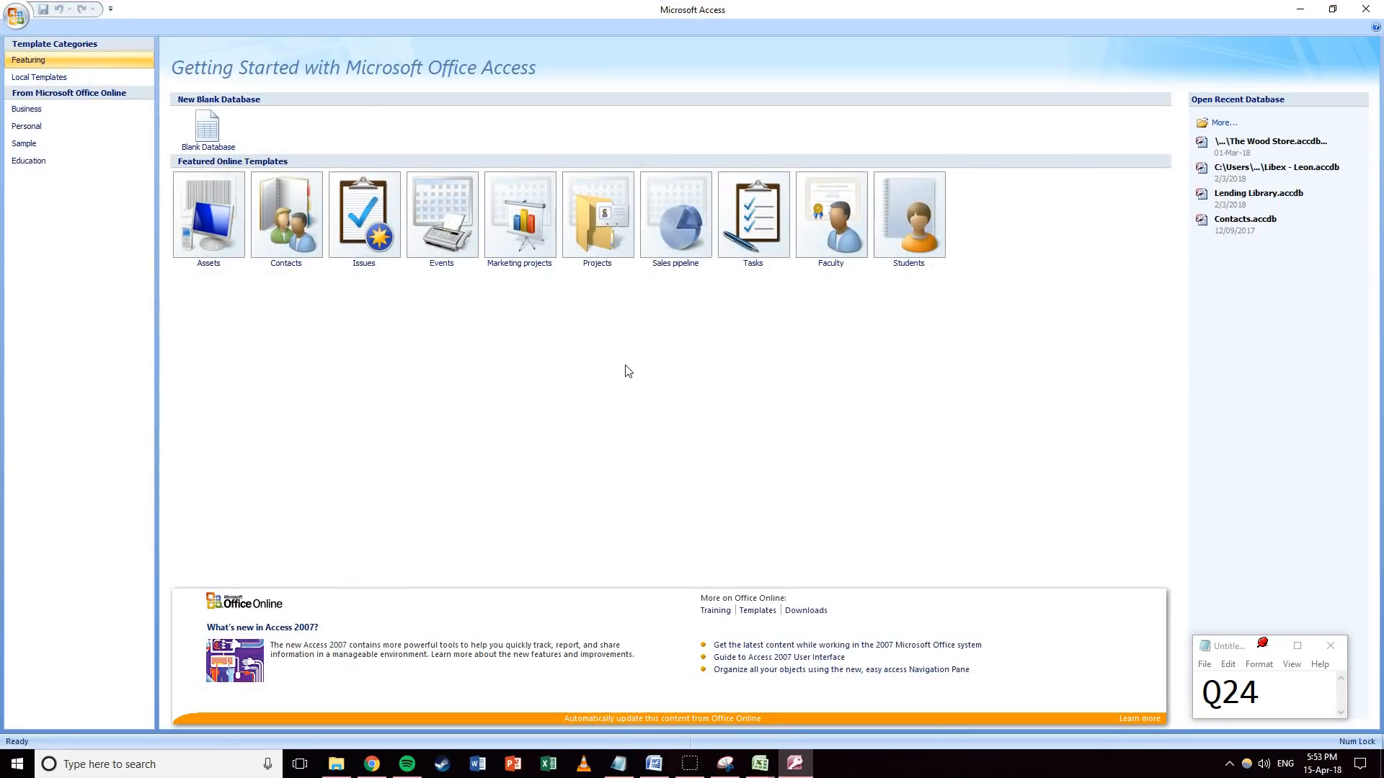
pyautogui.click(14, 13)
pyautogui.click(36, 50)
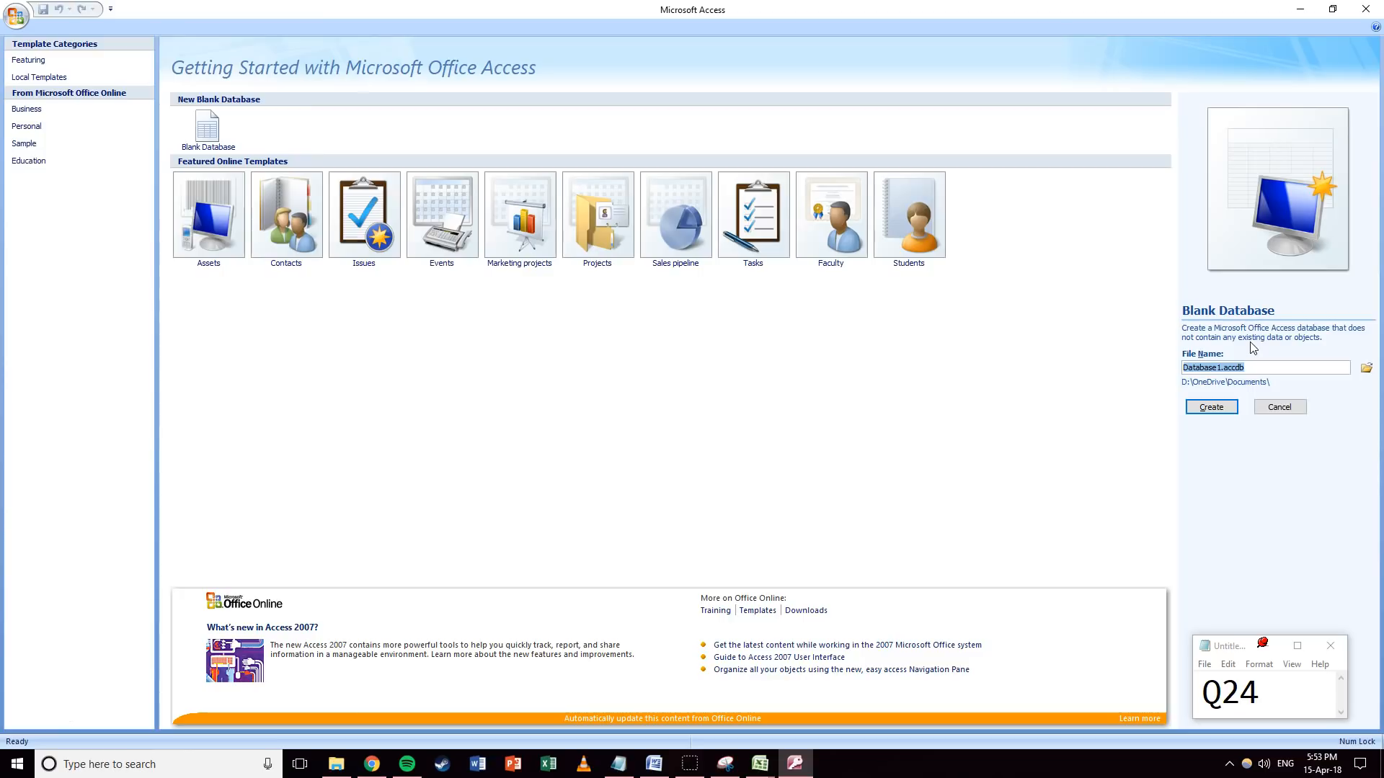
pyautogui.write('Tawara Uni')
pyautogui.press('BackSpace')
pyautogui.press('BackSpace')
pyautogui.press('BackSpace')
pyautogui.write('University')
# Save it in IGCSE ICT > May 2017 Paper 22, create it, and close Table1.
pyautogui.click(1365, 369)
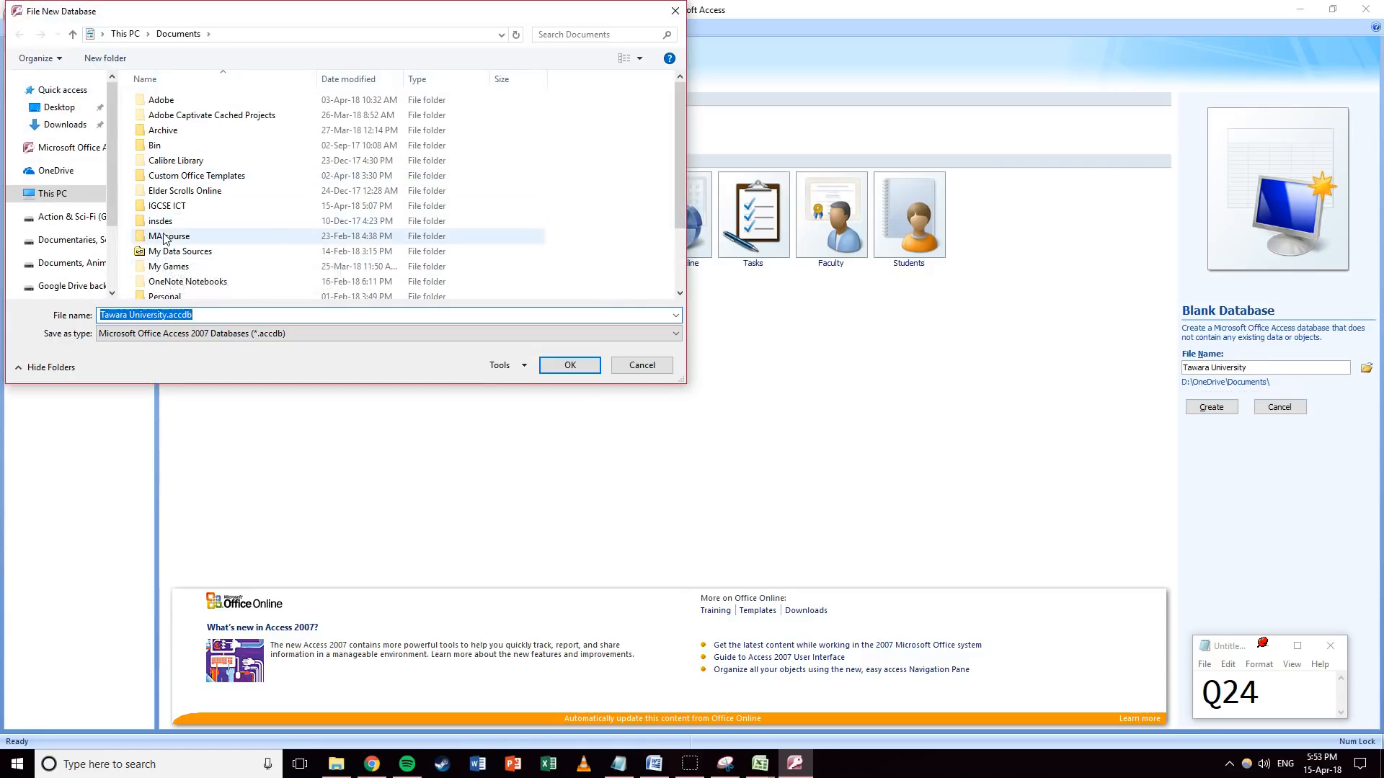
pyautogui.click(586, 241)
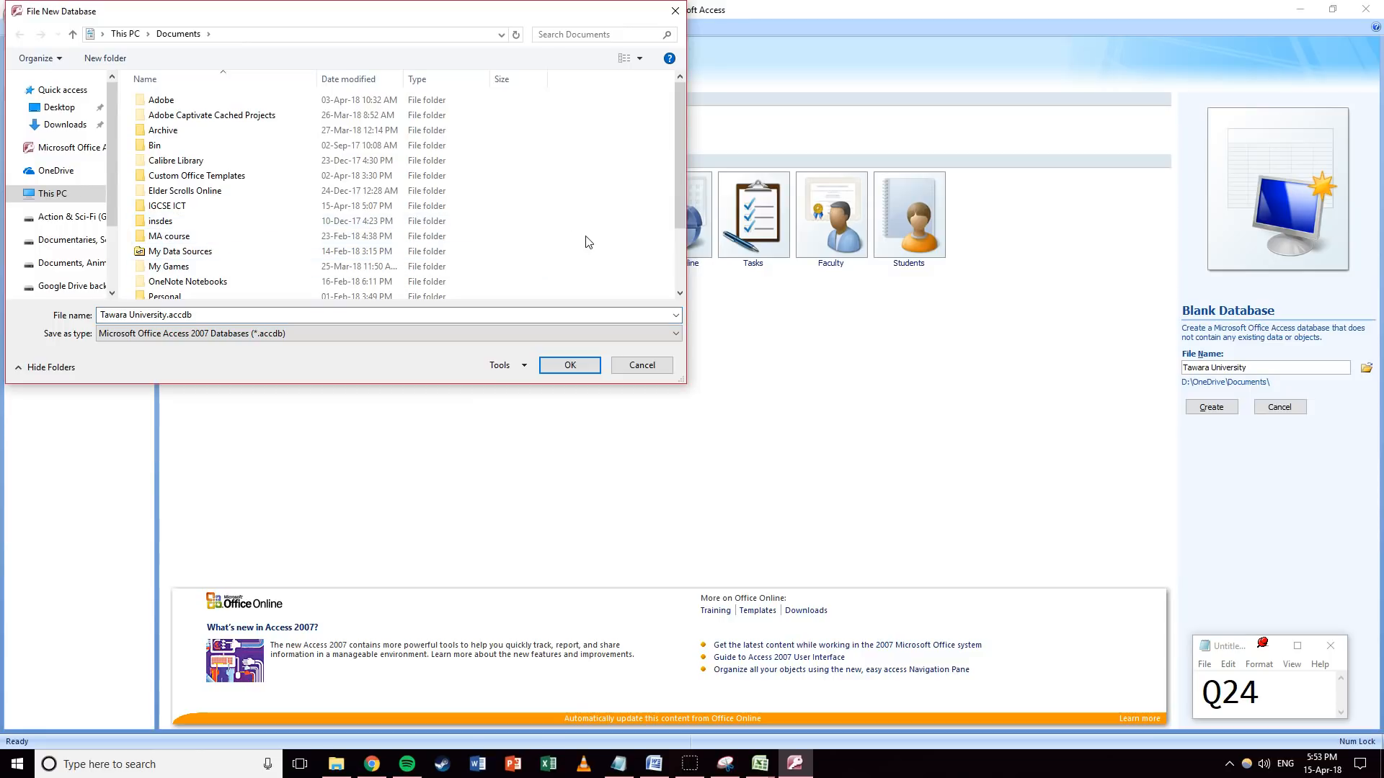
pyautogui.doubleClick(167, 207)
pyautogui.doubleClick(180, 119)
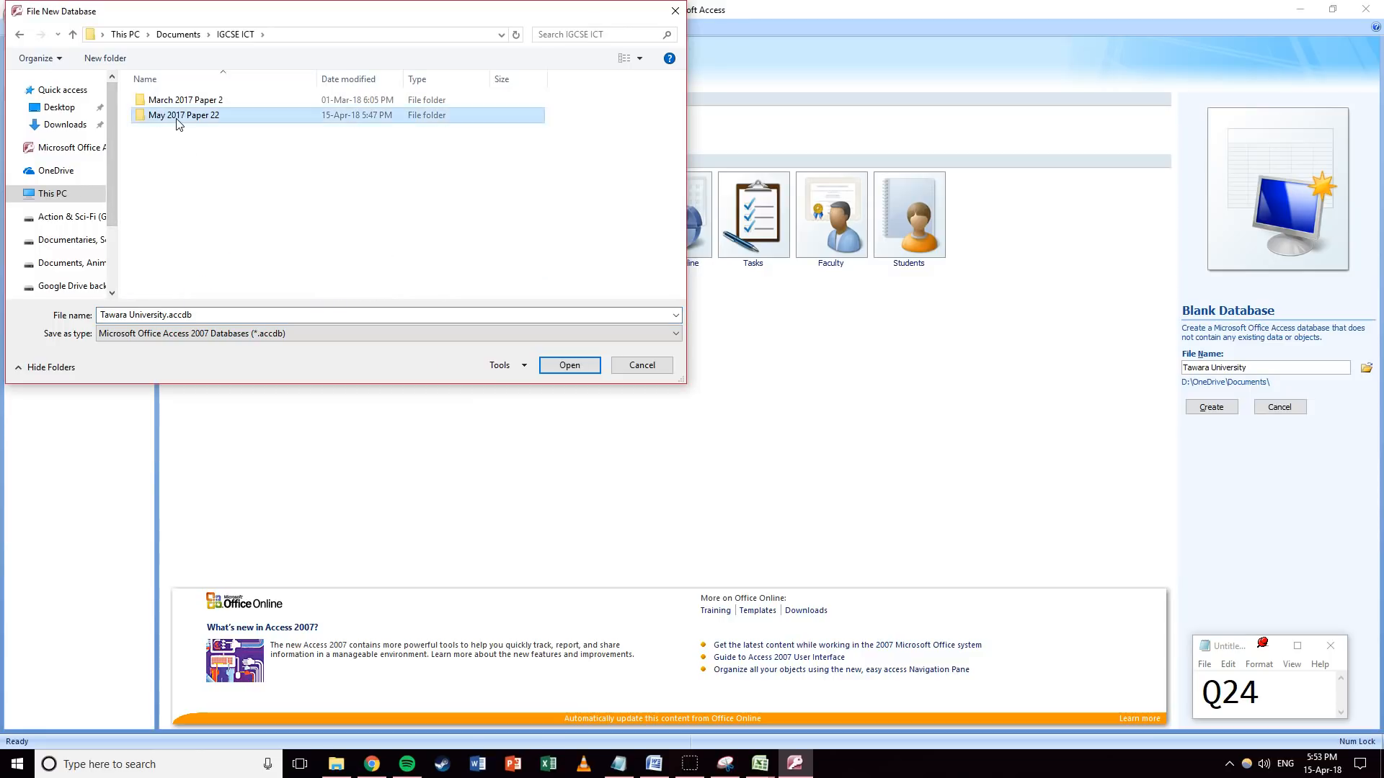
pyautogui.click(569, 365)
pyautogui.click(1210, 416)
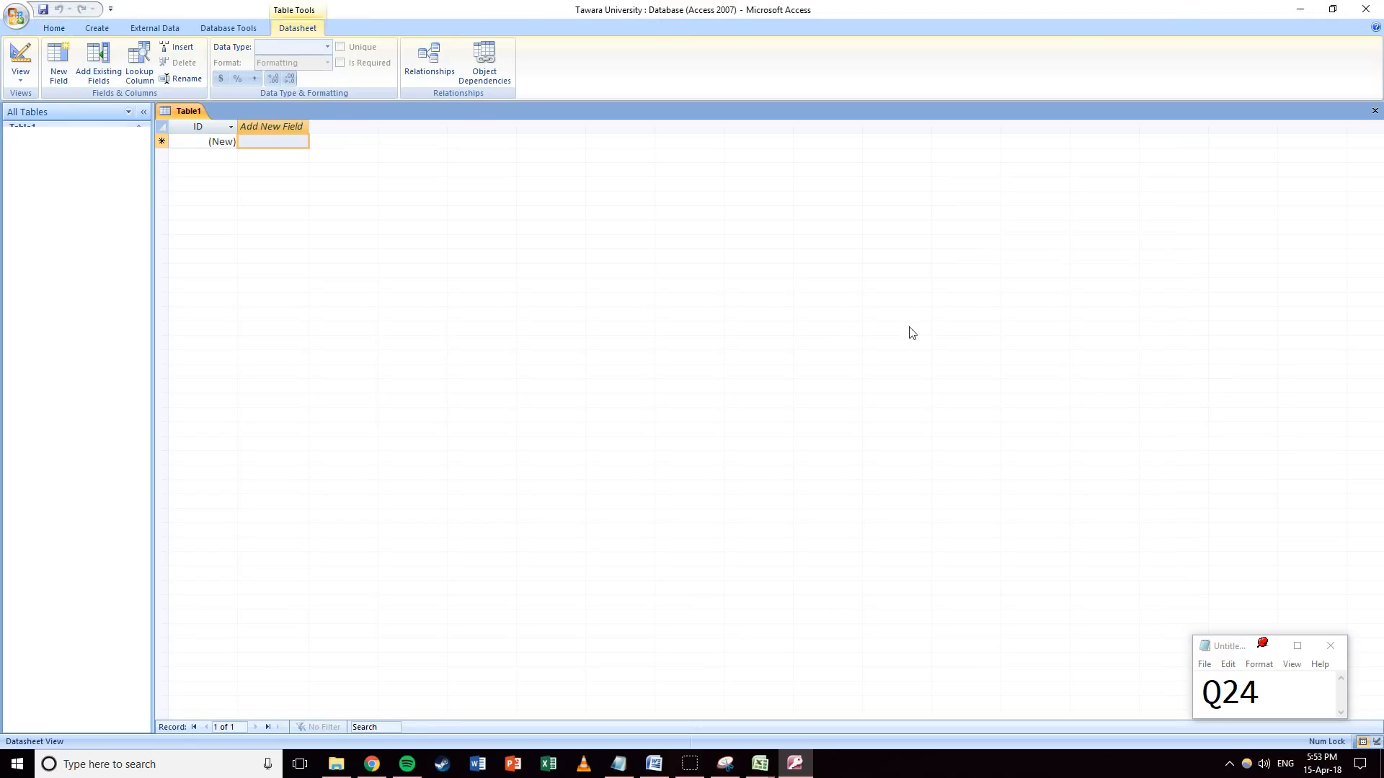
pyautogui.click(1374, 110)
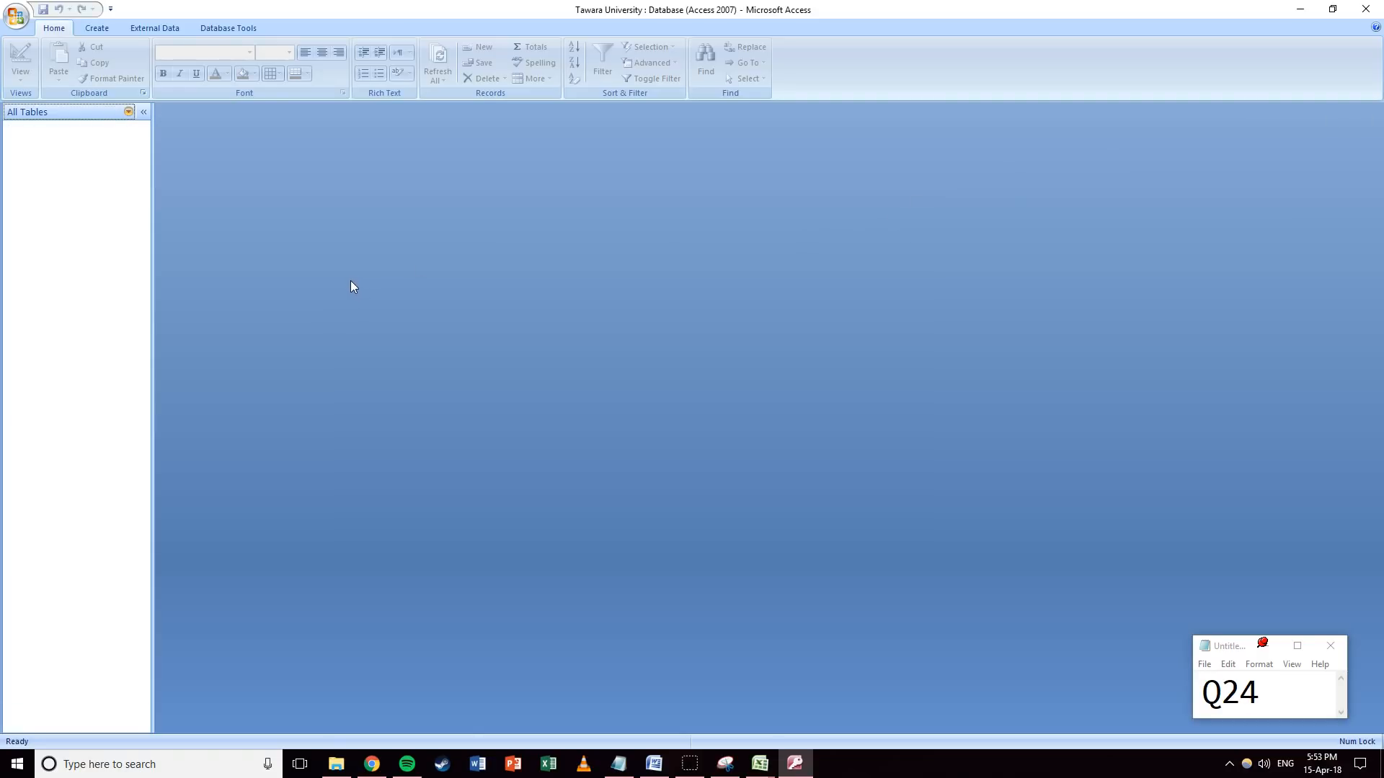
# Try opening J227DEGREE.CSV from the exam files folder, dismissing the open-with prompt.
pyautogui.click(336, 764)
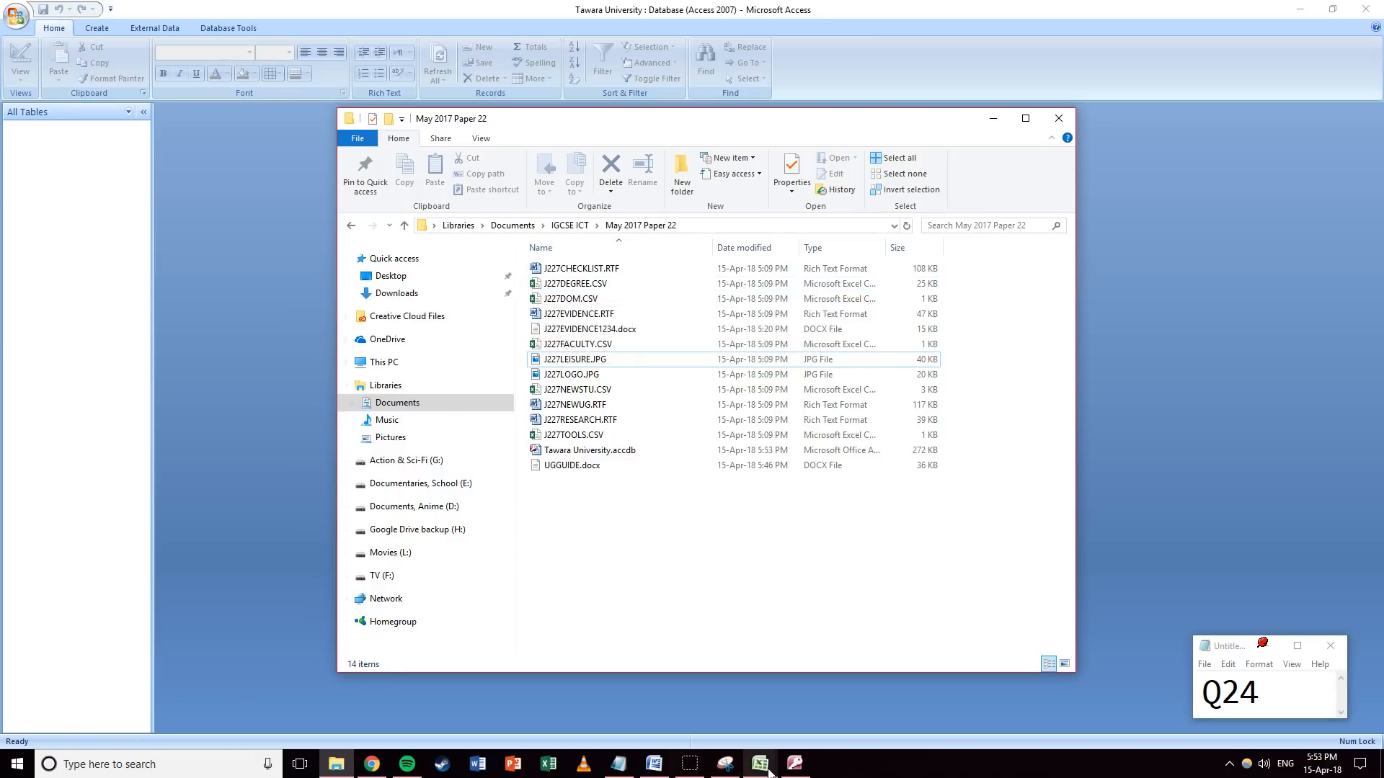
pyautogui.click(542, 285)
pyautogui.doubleClick(542, 285)
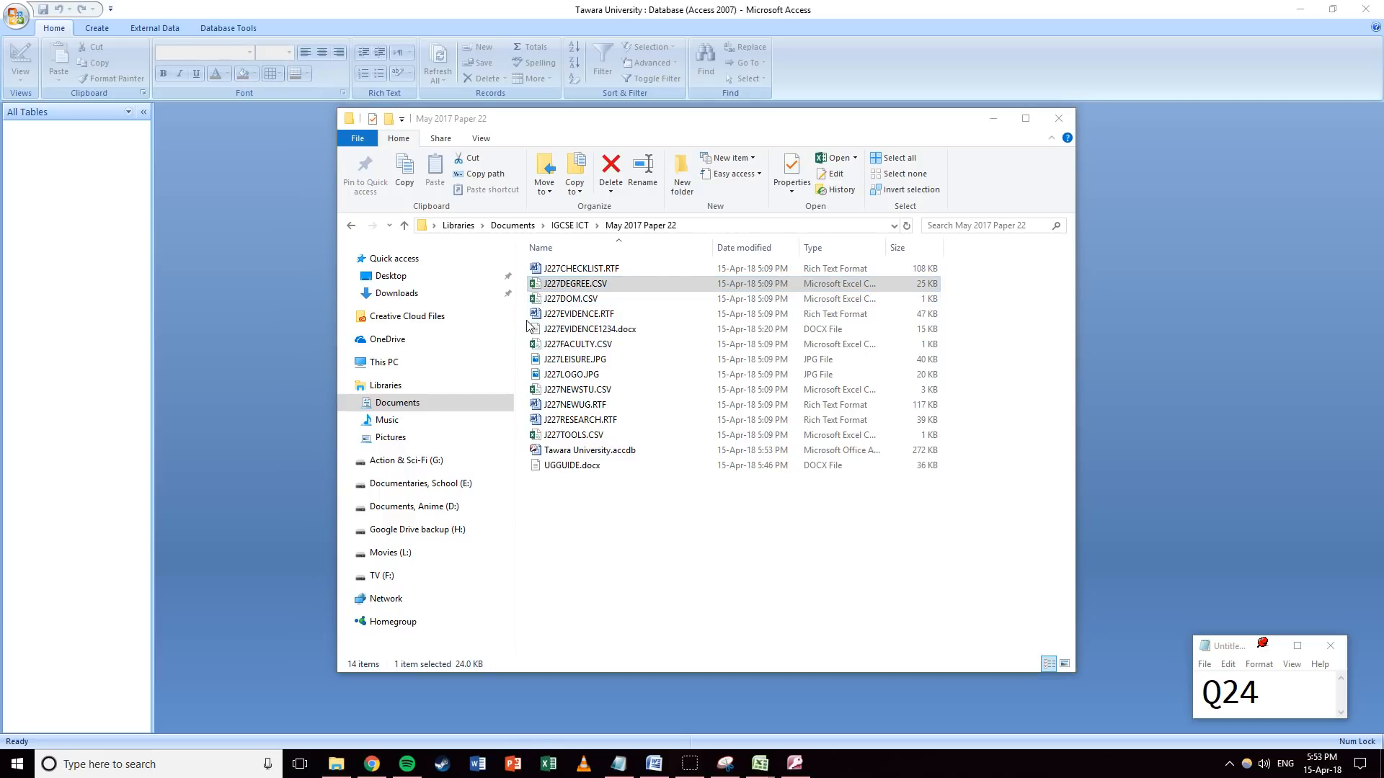
pyautogui.click(997, 512)
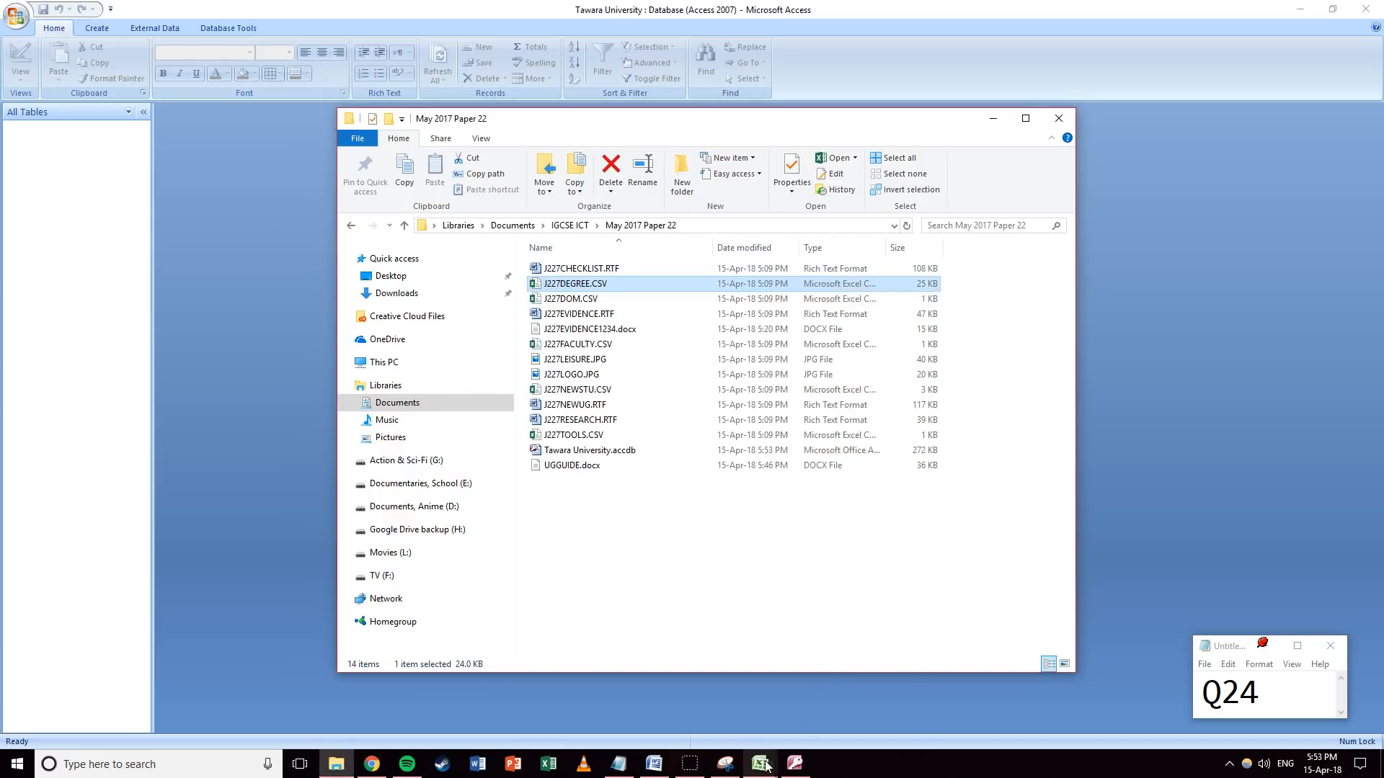
# Inspect the J227DOM workbook, restore its deleted chart, and close it and Book1 unsaved.
pyautogui.moveTo(760, 762)
pyautogui.click(831, 701)
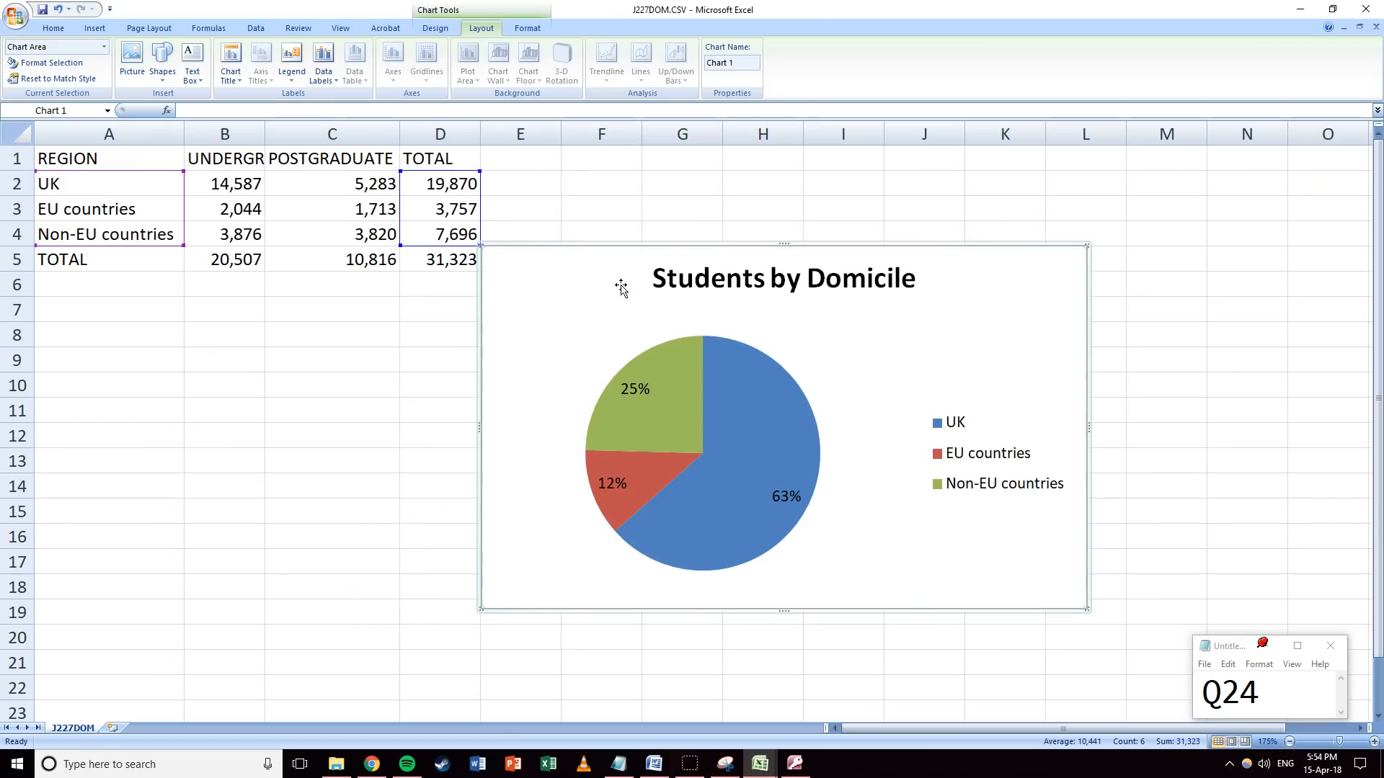
pyautogui.press('Delete')
pyautogui.click(841, 247)
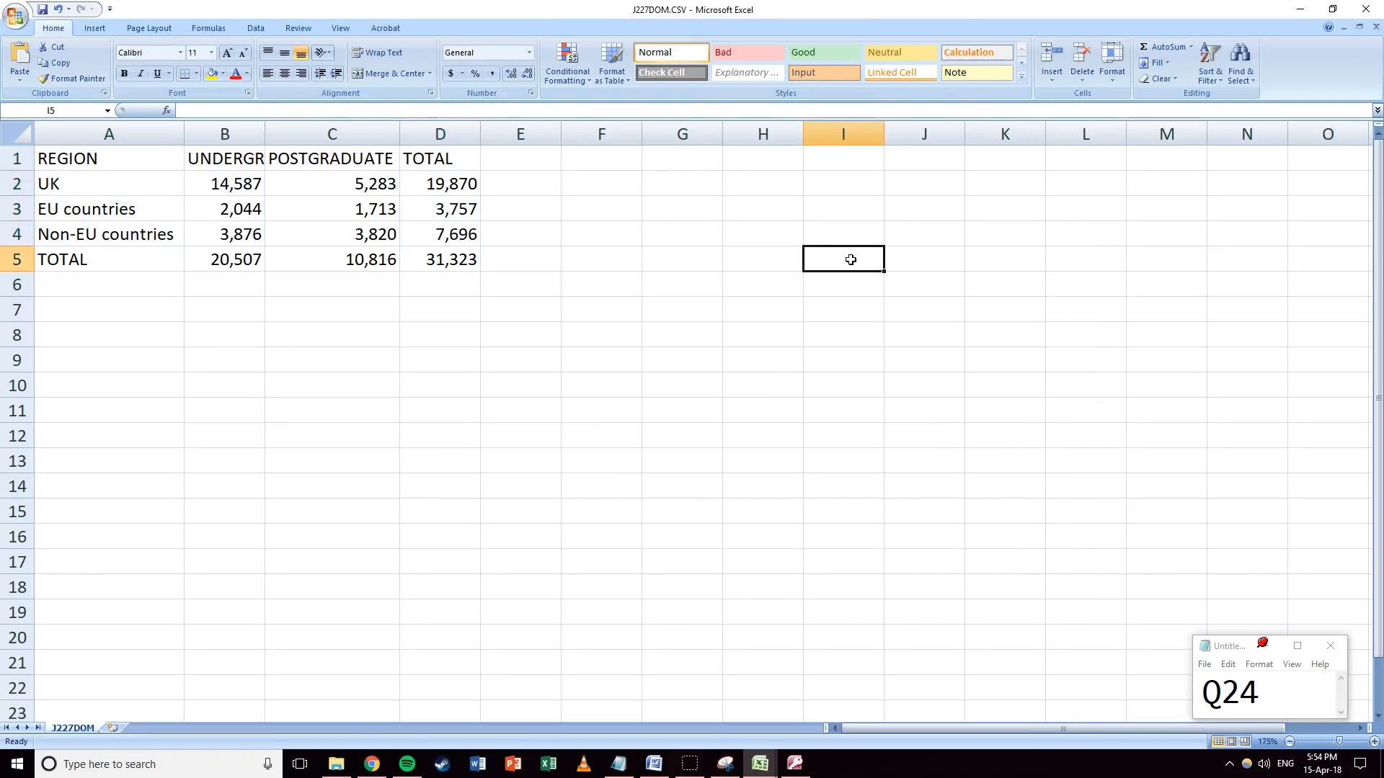
pyautogui.hotkey('ctrl', 'z')
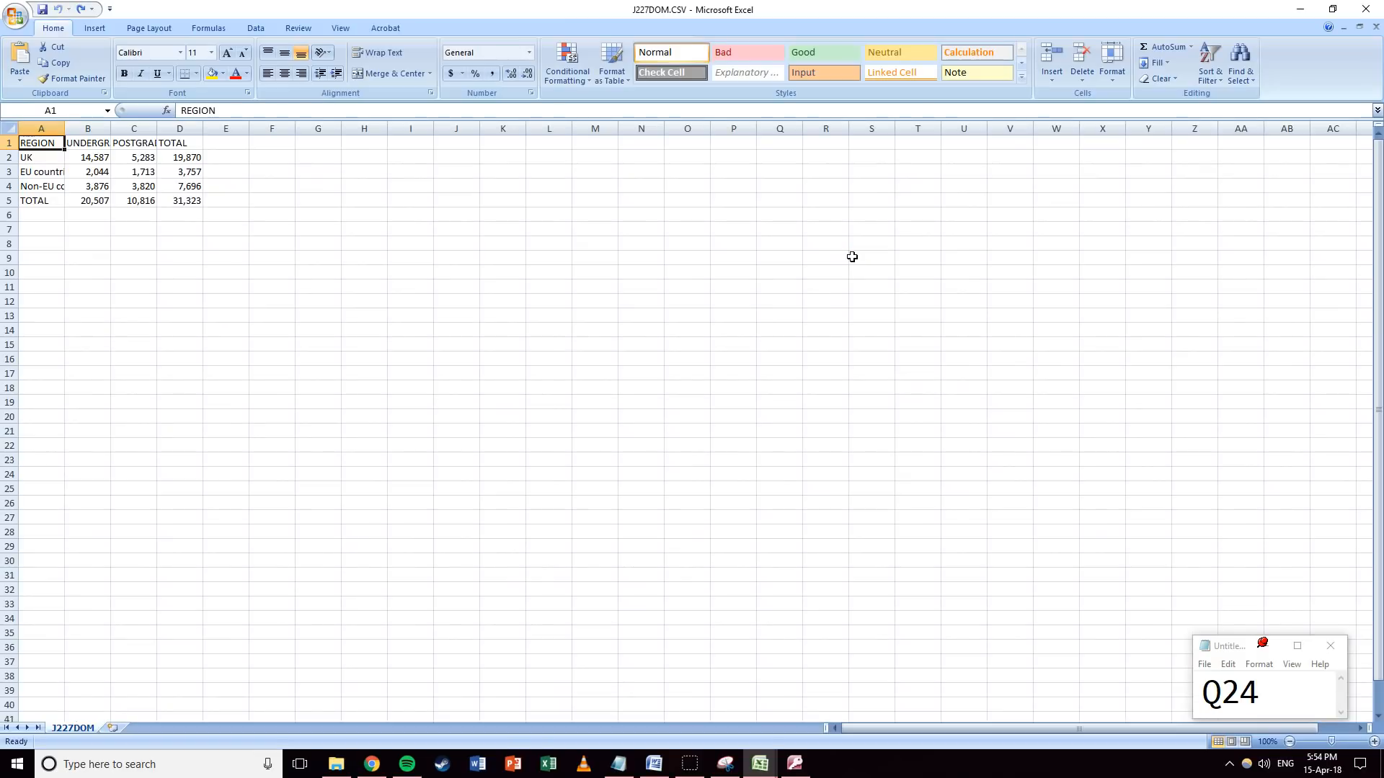
pyautogui.click(1366, 8)
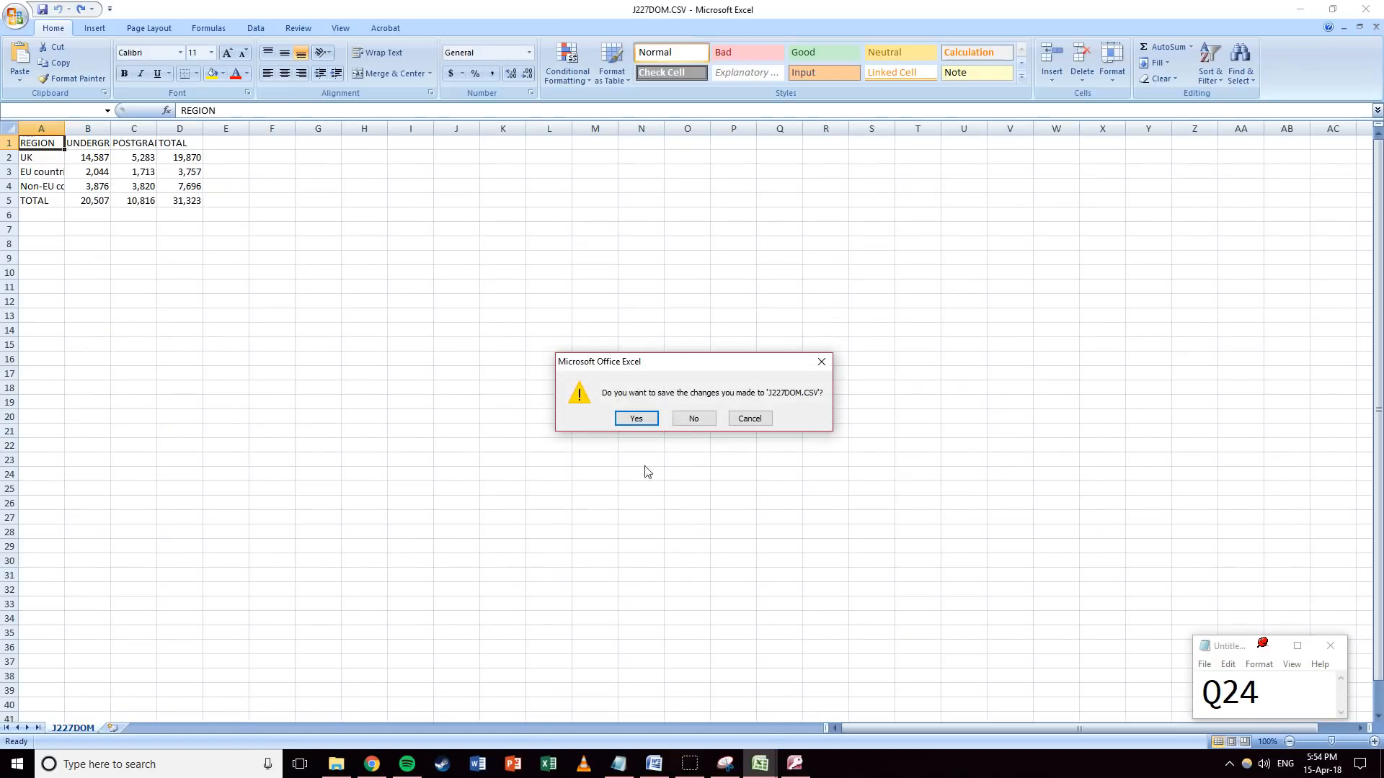
pyautogui.click(693, 420)
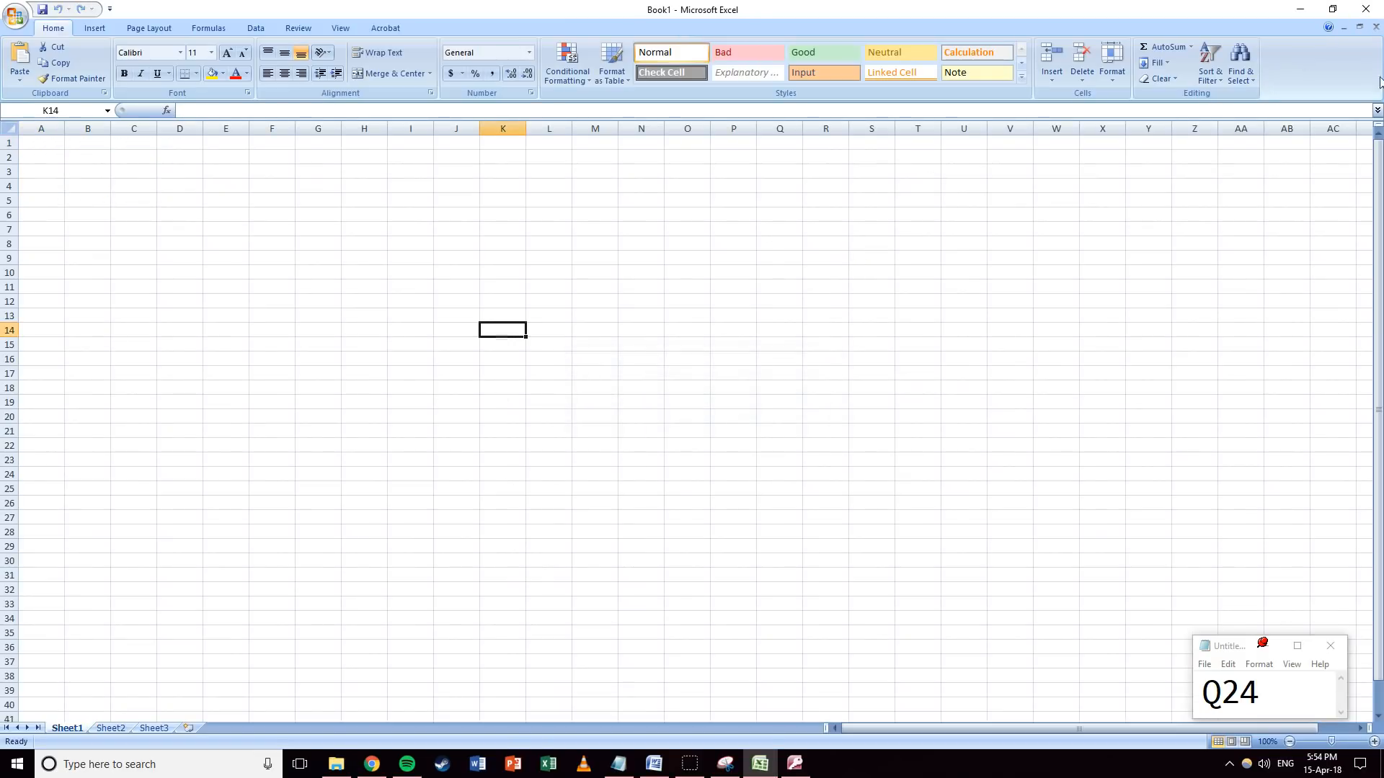
pyautogui.click(1376, 26)
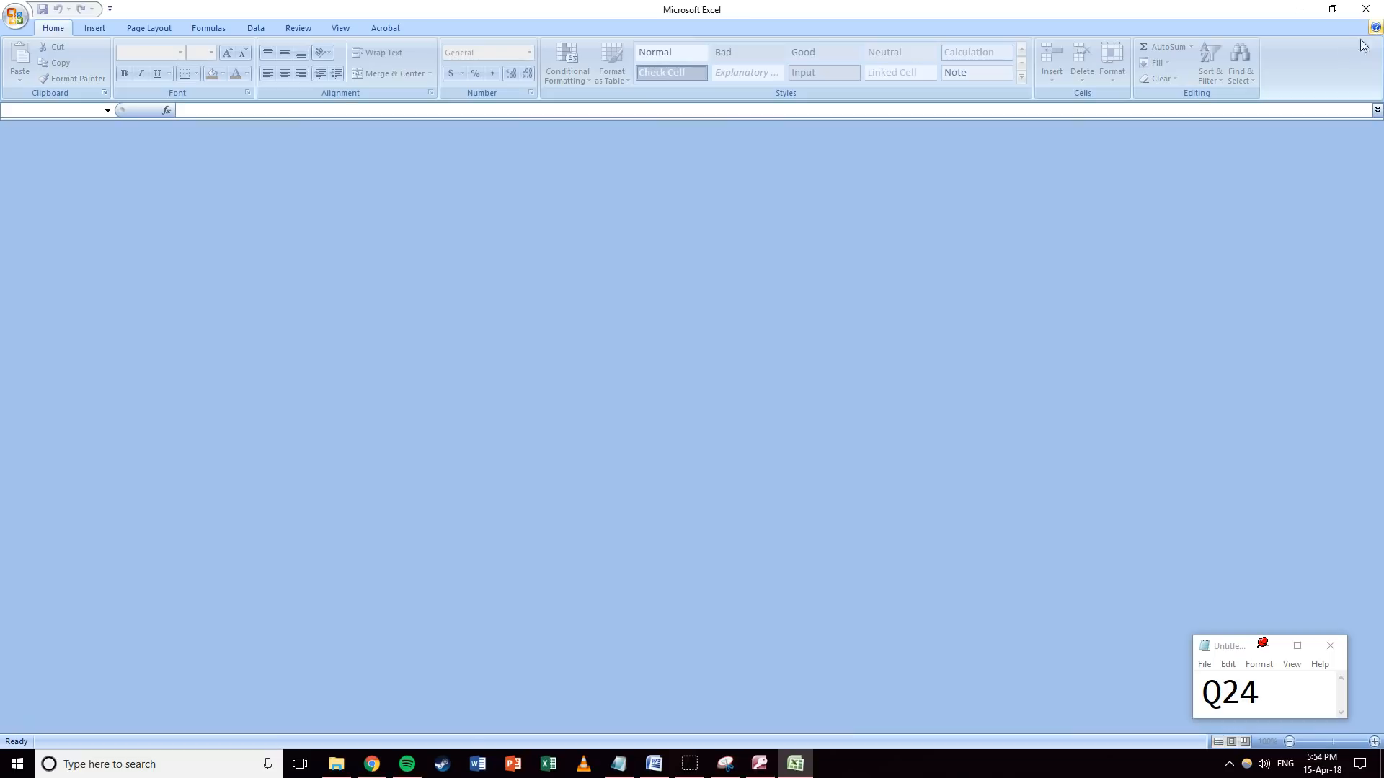
# Open J227DEGREE.CSV in Excel and review its field names.
pyautogui.click(337, 764)
pyautogui.doubleClick(576, 285)
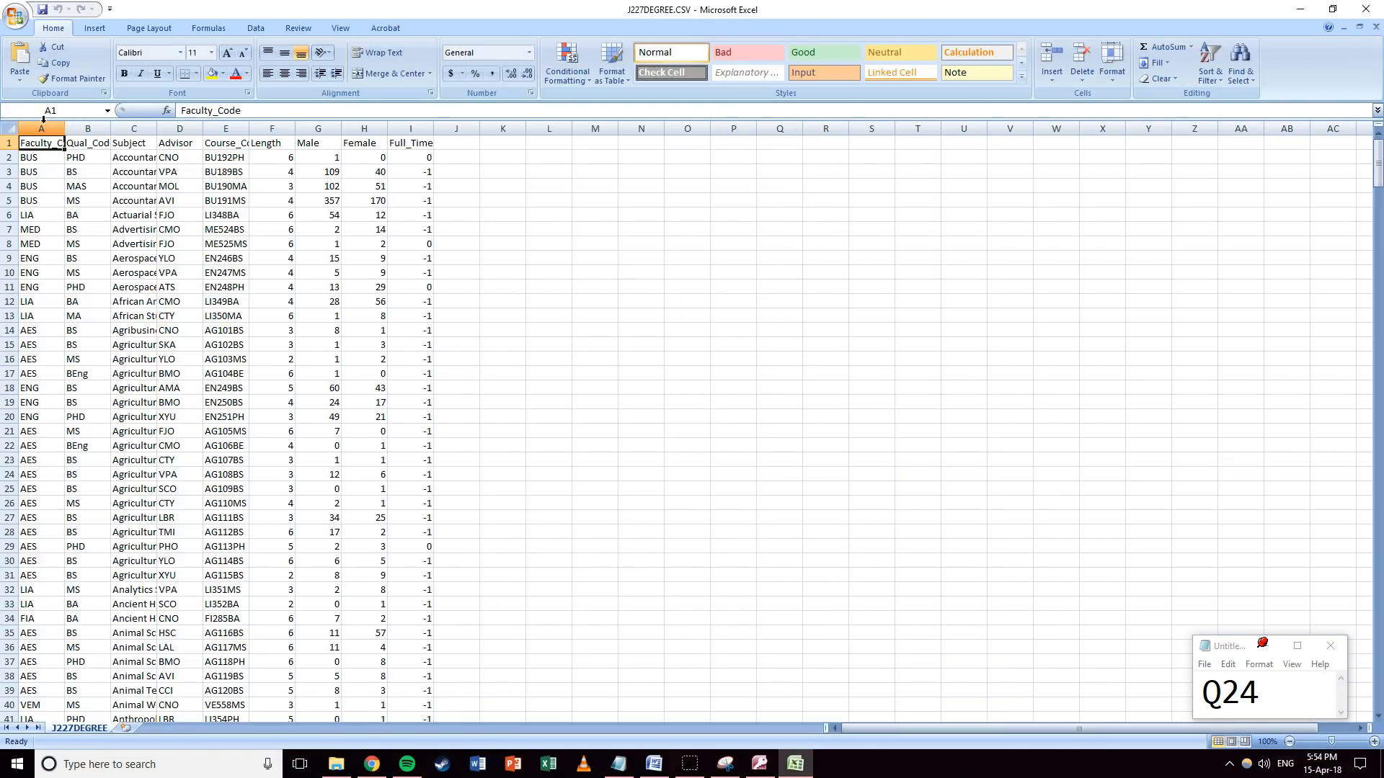
pyautogui.moveTo(42, 143); pyautogui.dragTo(431, 141)
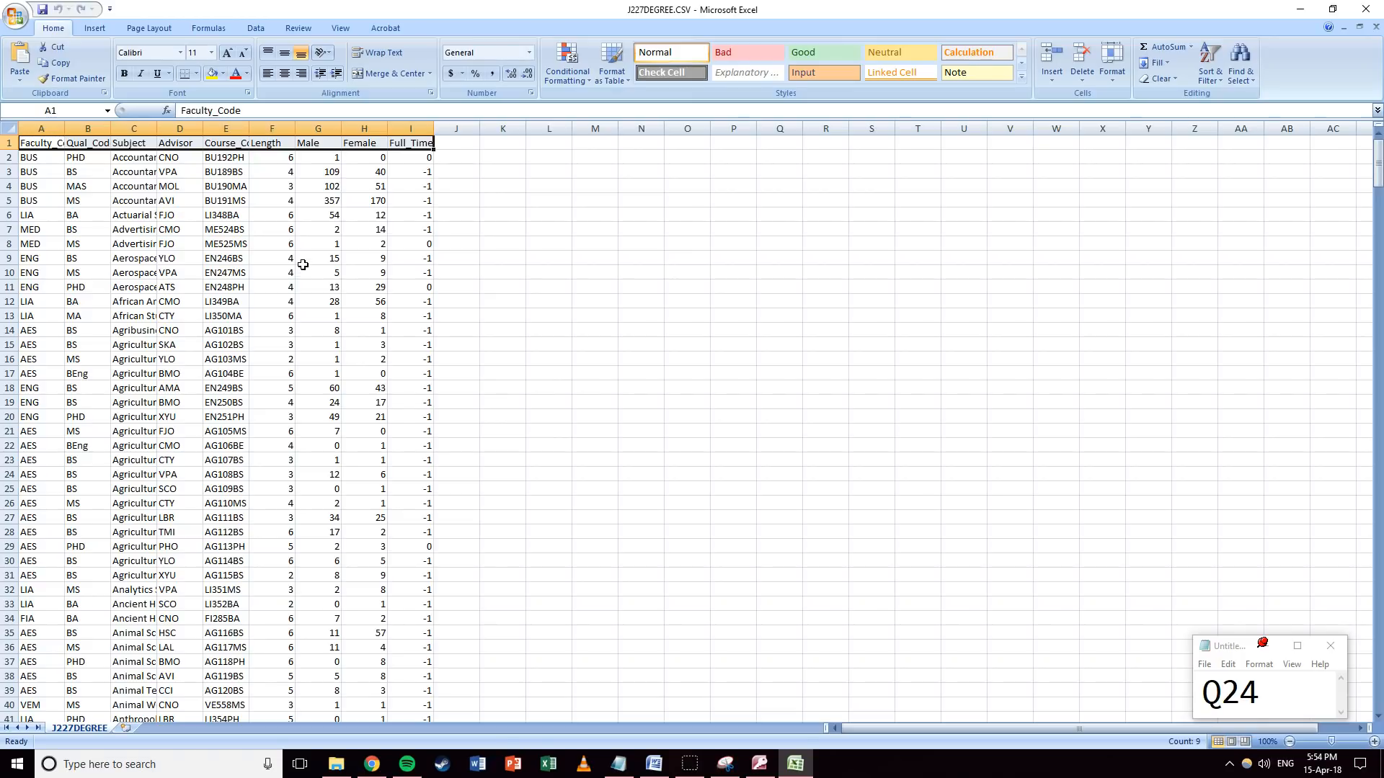
# Review J227FACULTY.CSV's field names, then close all workbooks and exit Excel.
pyautogui.click(336, 764)
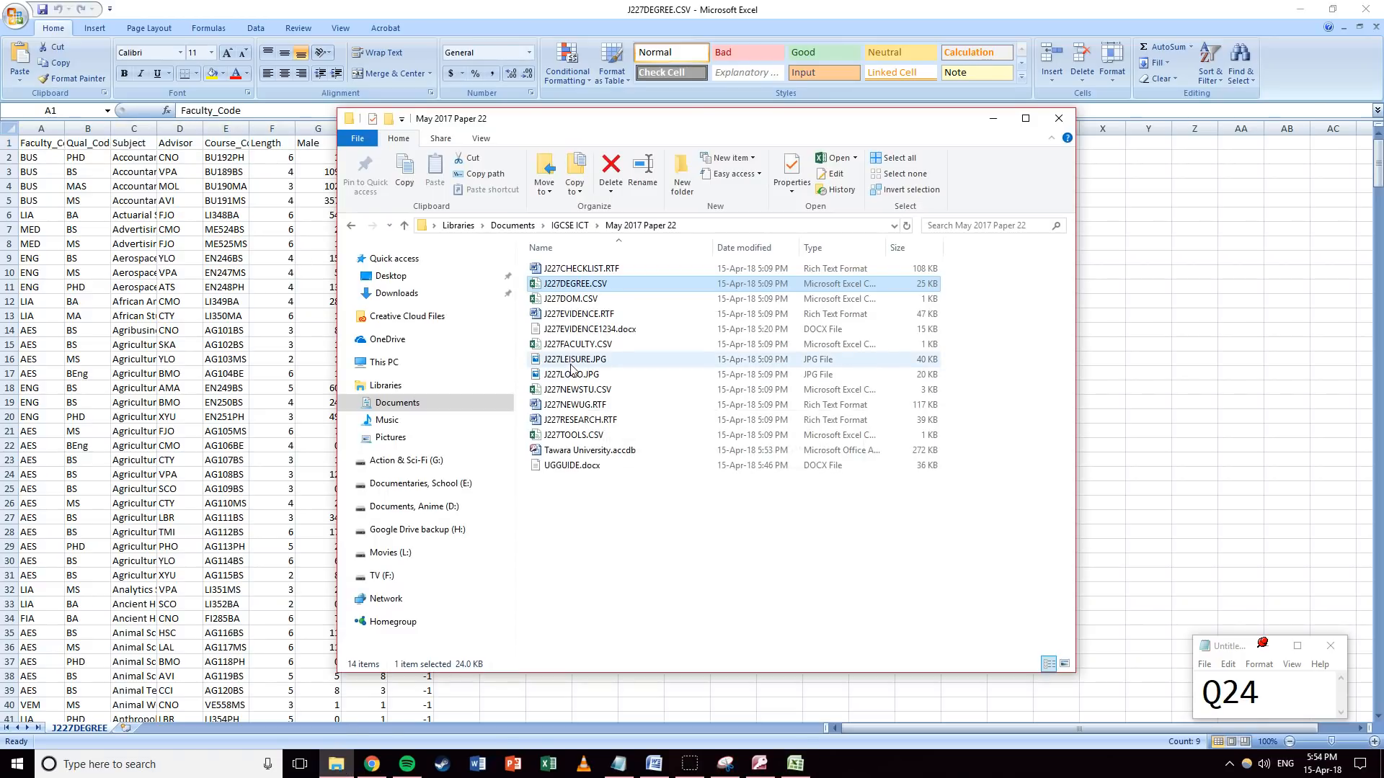
pyautogui.doubleClick(574, 344)
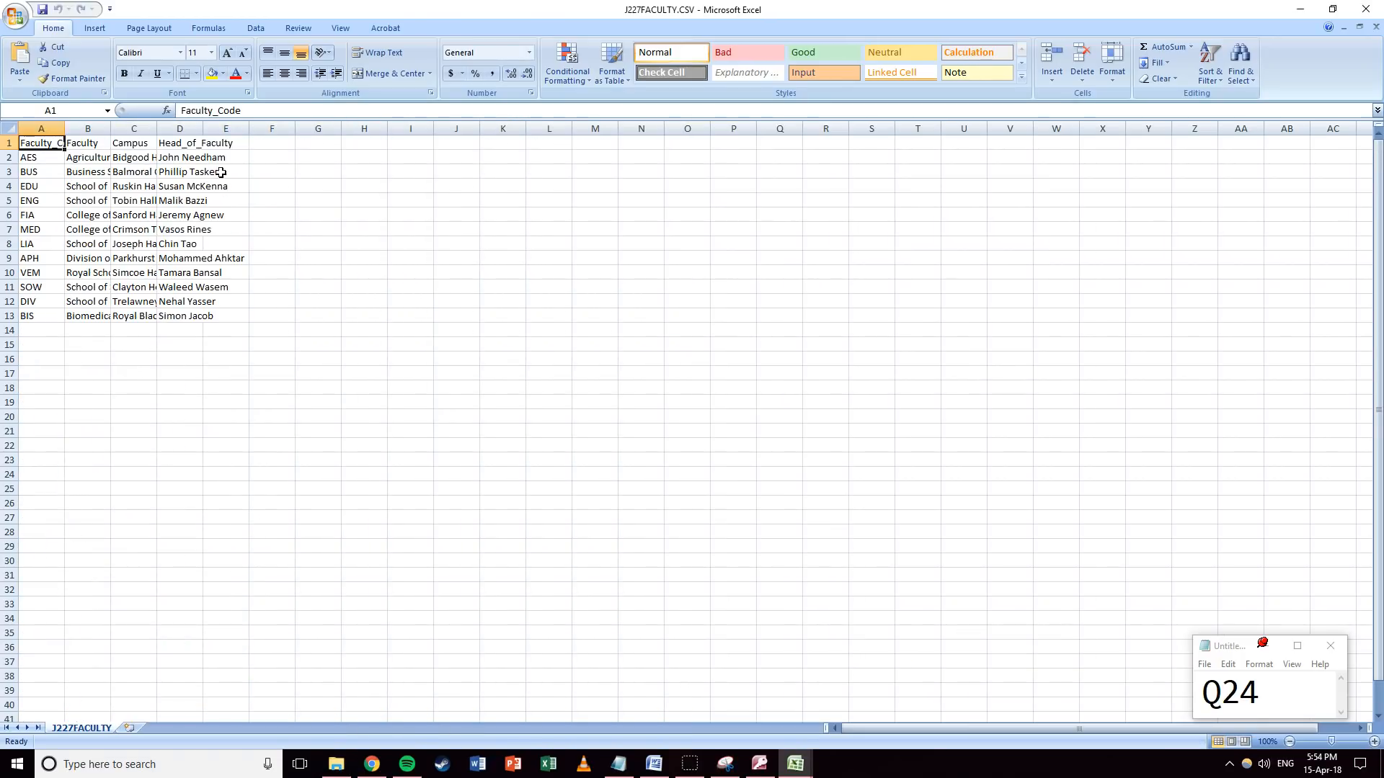
pyautogui.moveTo(36, 143); pyautogui.dragTo(230, 142)
pyautogui.click(225, 230)
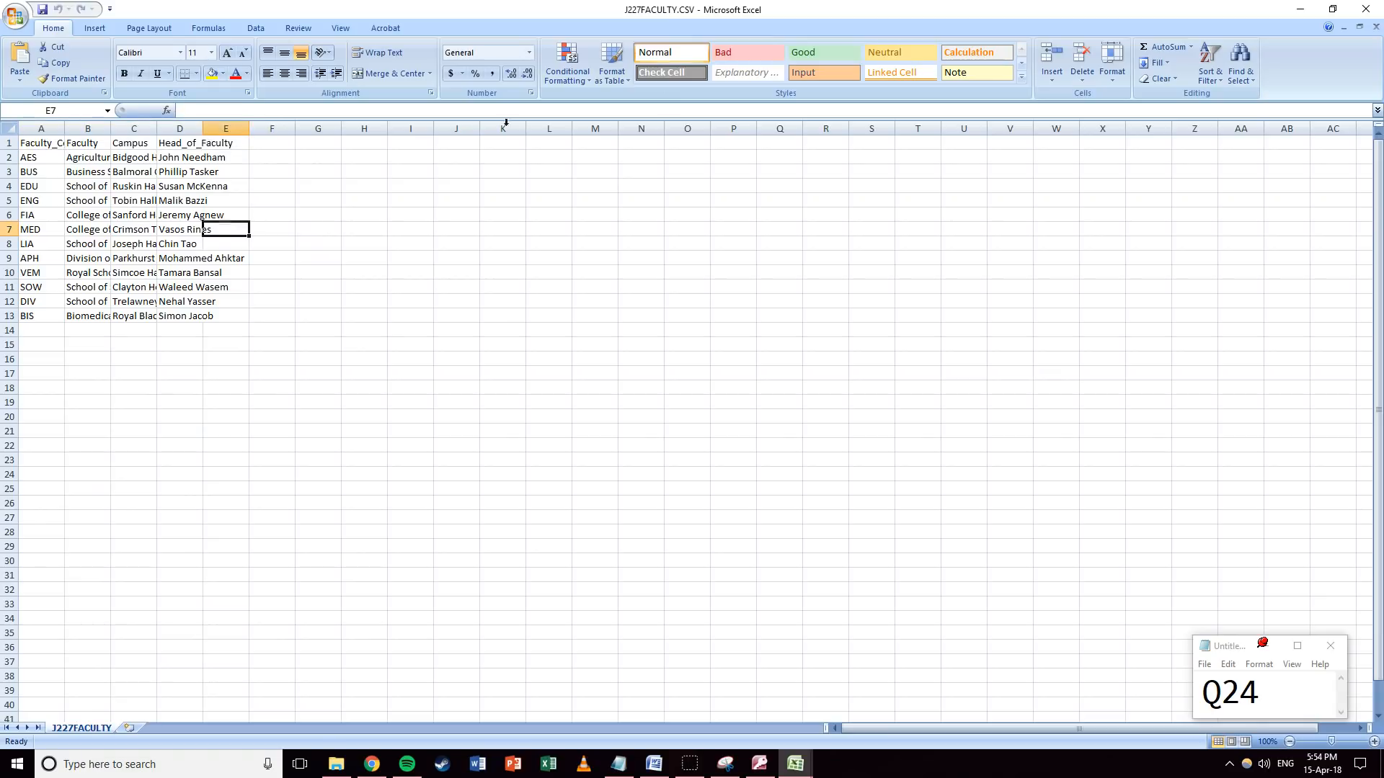
pyautogui.click(1375, 27)
pyautogui.click(1374, 27)
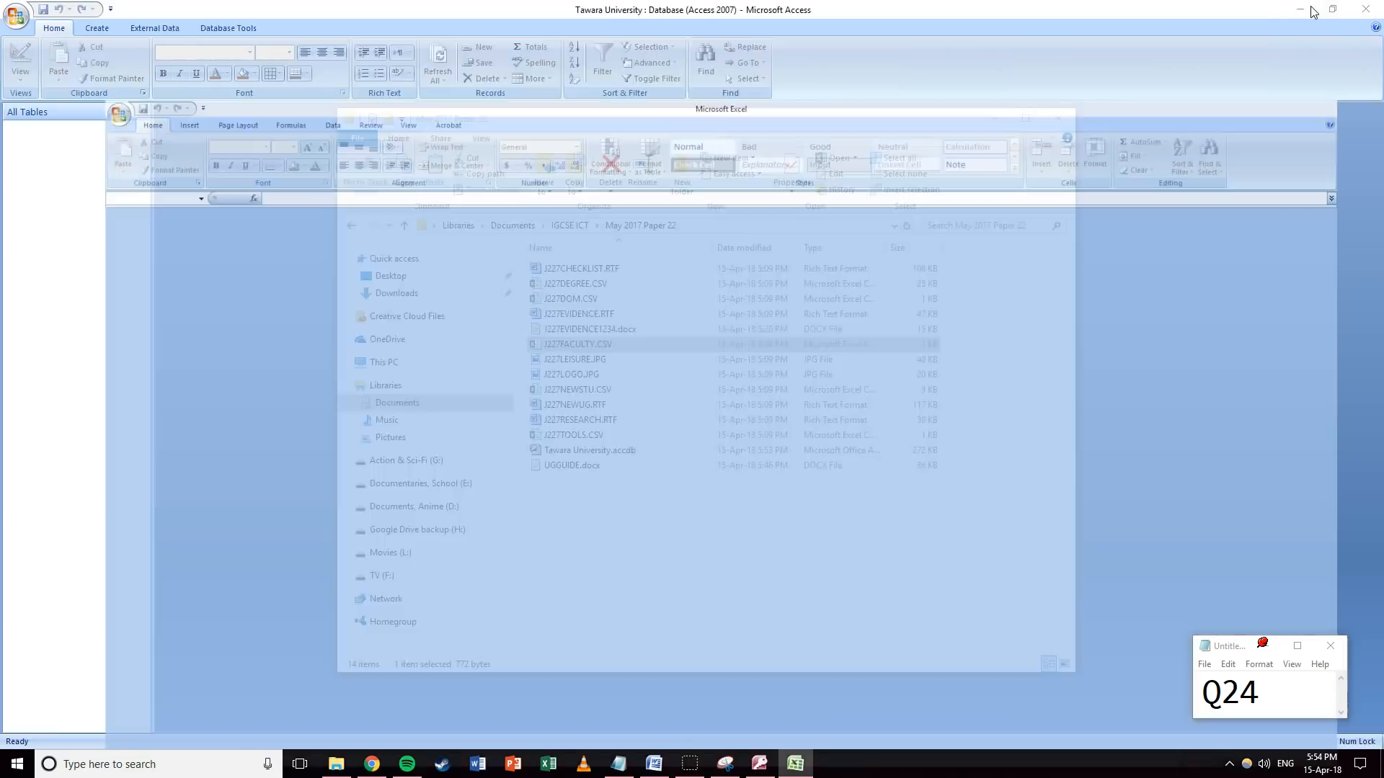
pyautogui.click(1300, 9)
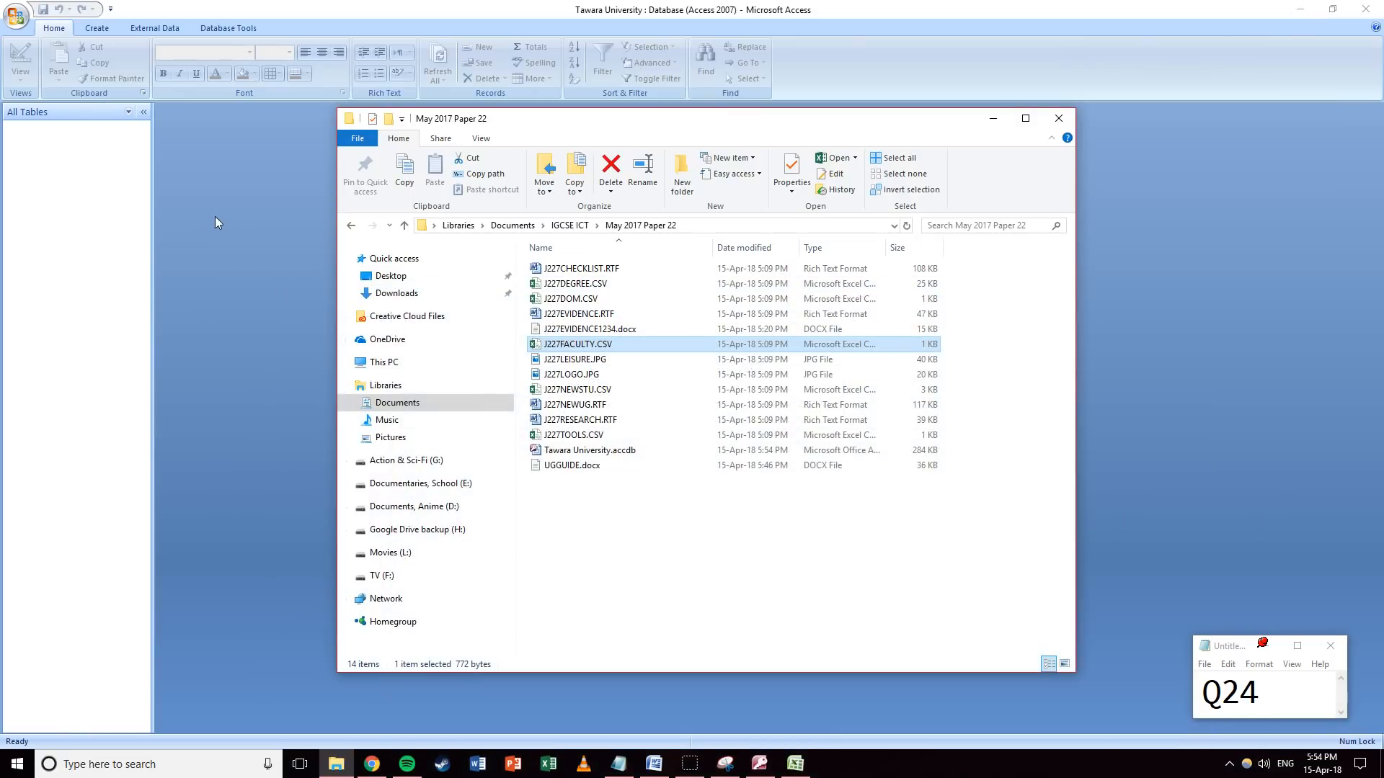
# Start a text-file import of J227DEGREE.CSV from the May 2017 Paper 22 folder.
pyautogui.click(220, 195)
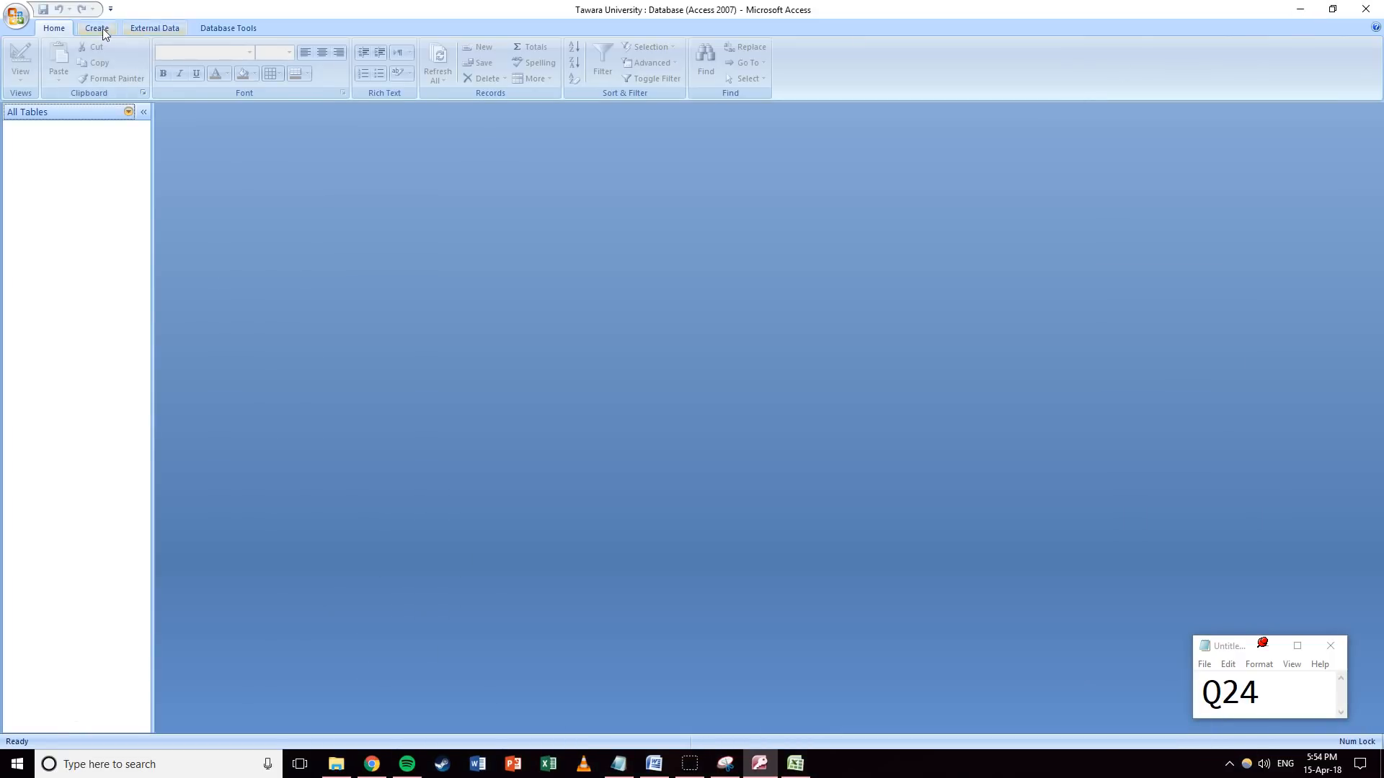
pyautogui.click(149, 27)
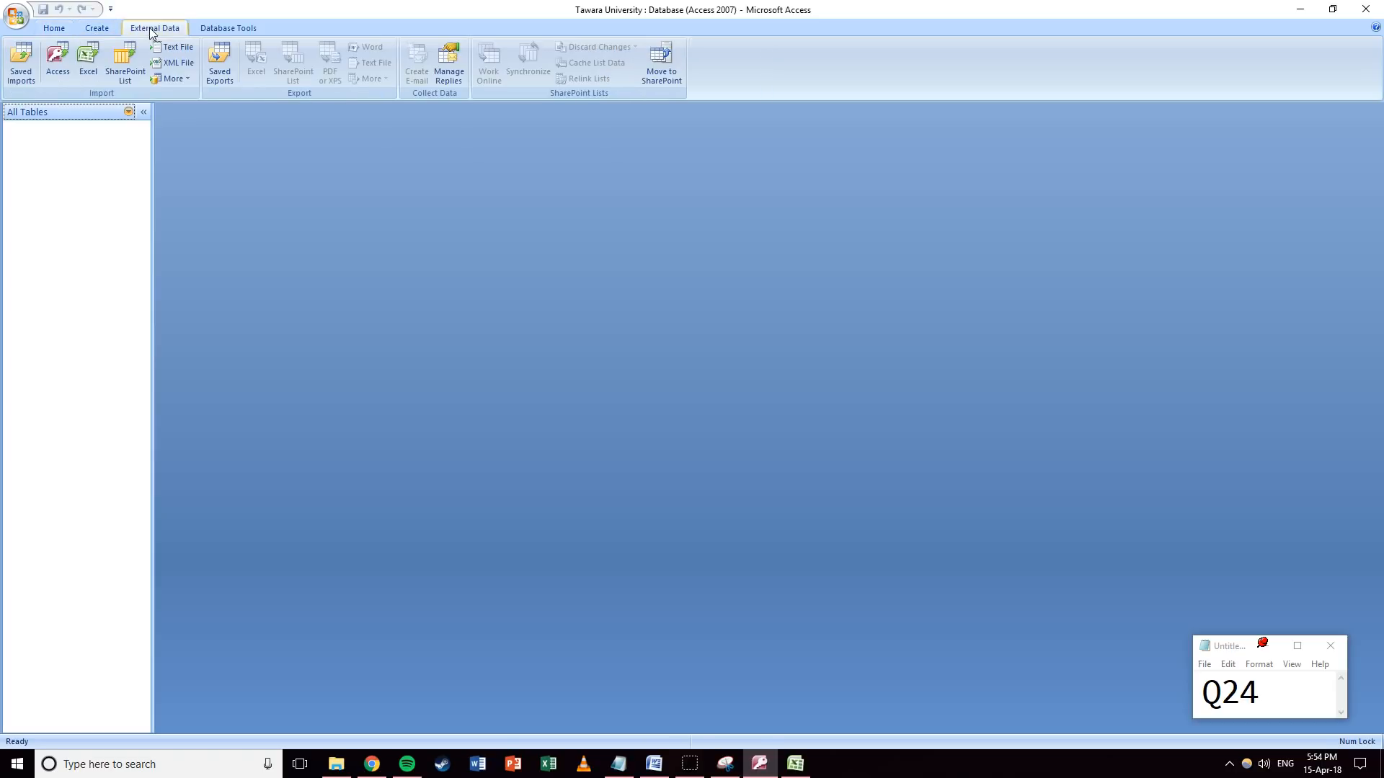
pyautogui.click(184, 48)
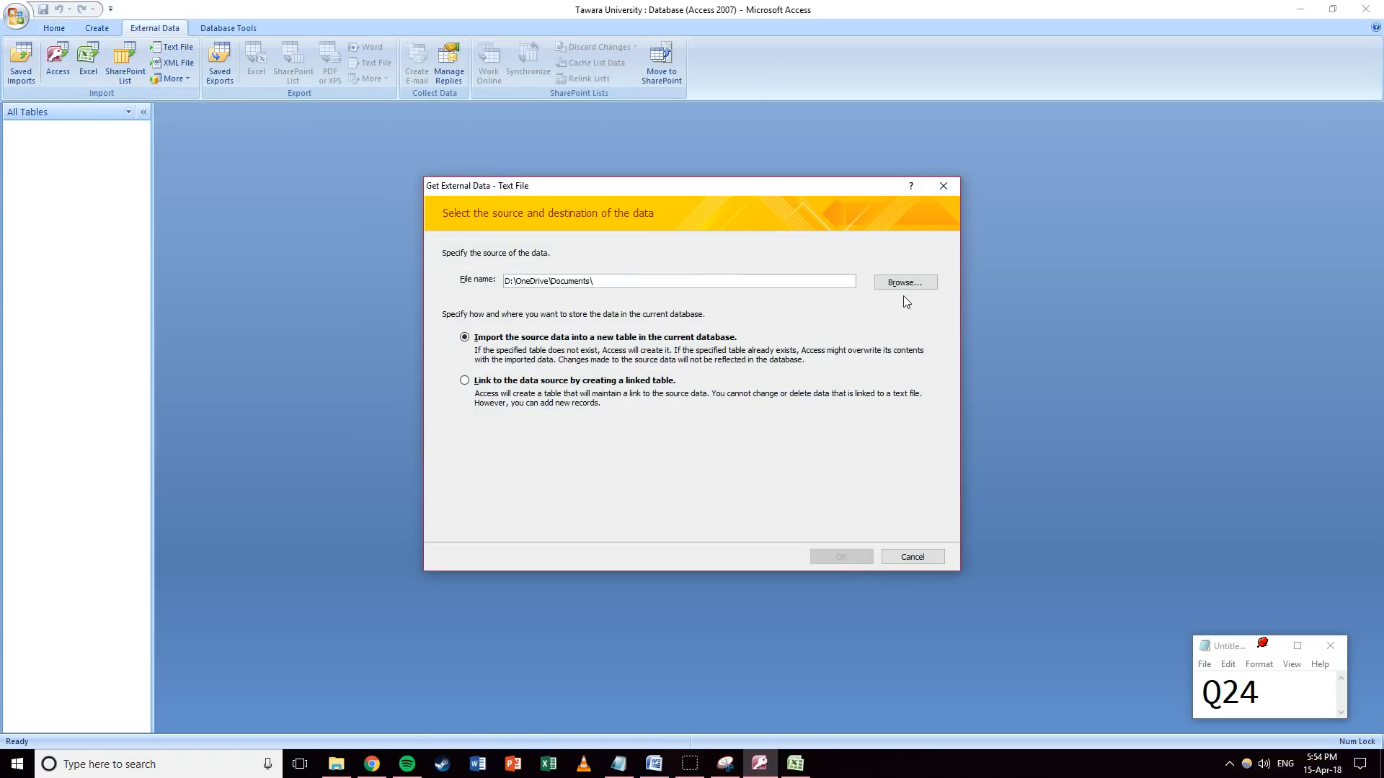
pyautogui.click(900, 290)
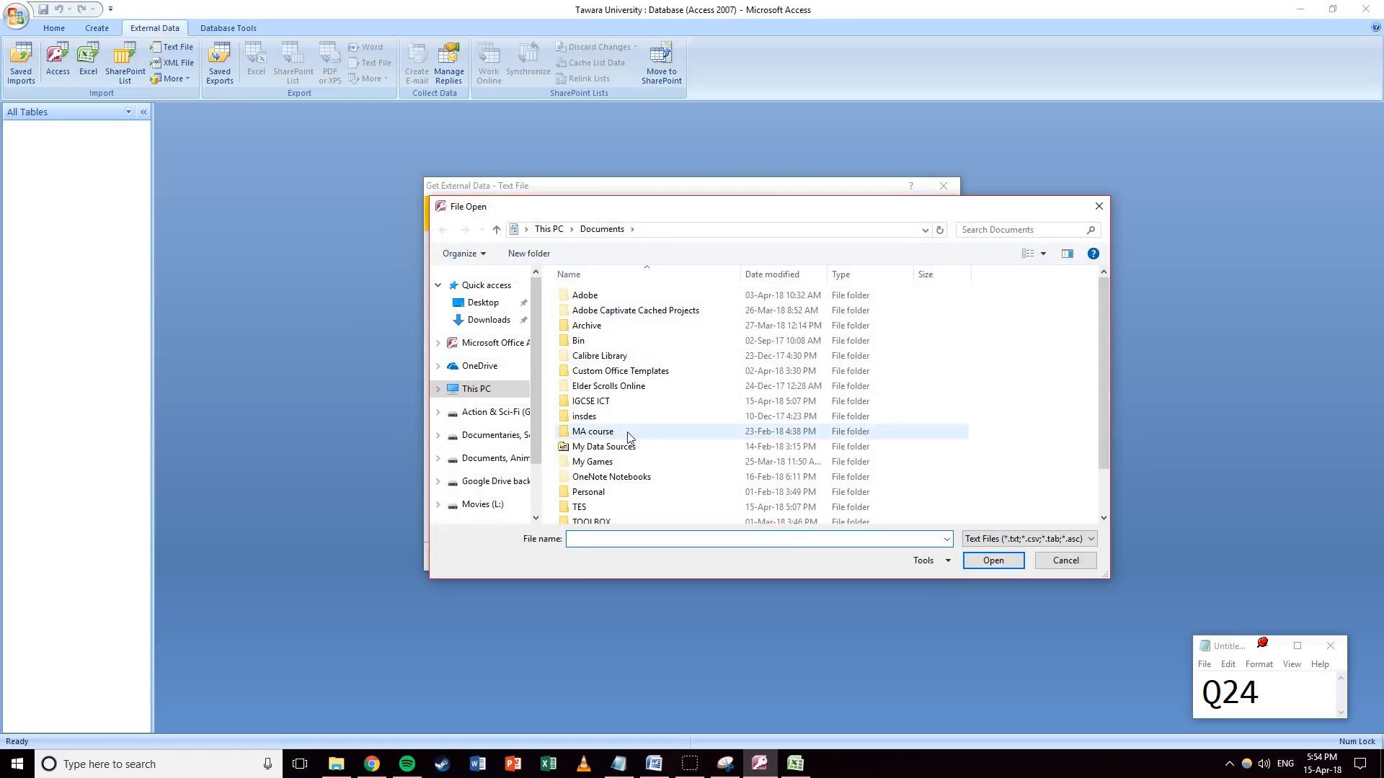
pyautogui.click(592, 404)
pyautogui.doubleClick(592, 401)
pyautogui.doubleClick(603, 310)
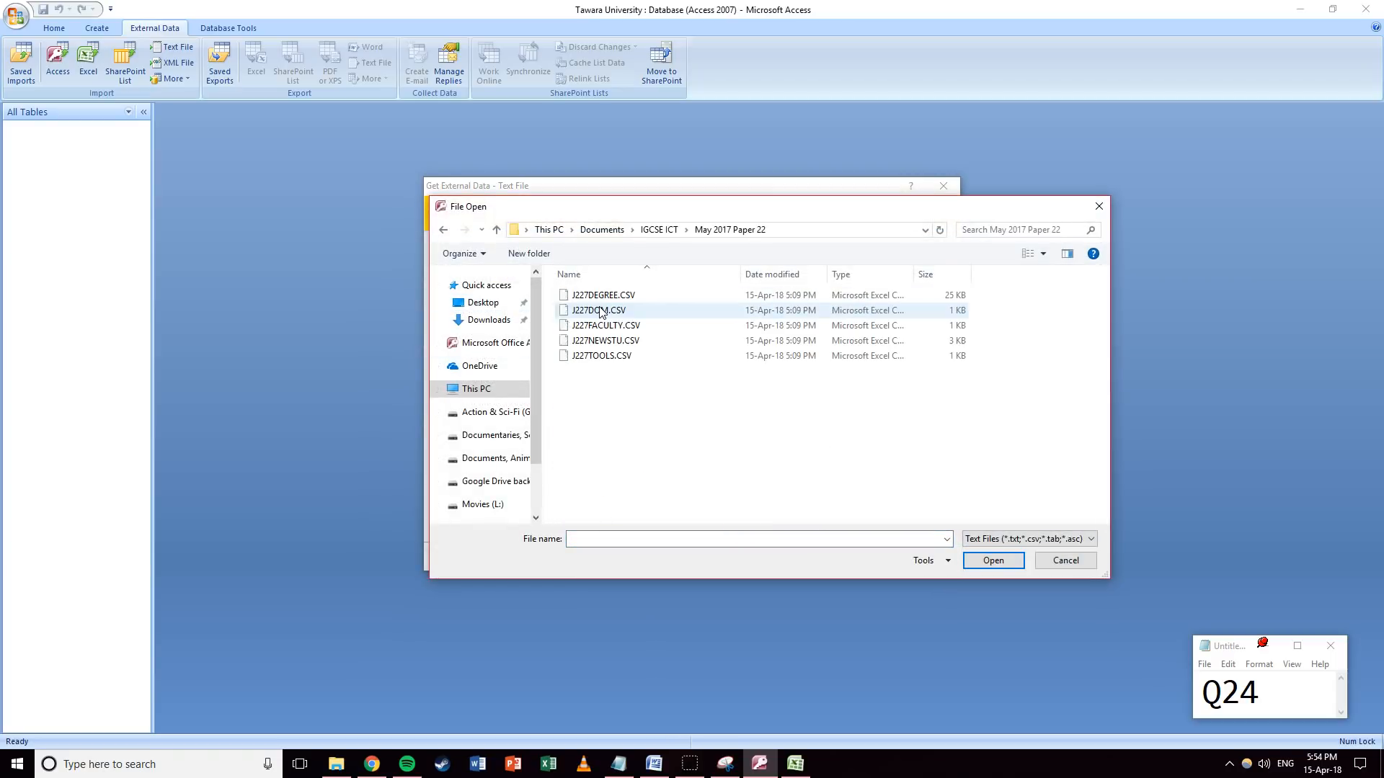
pyautogui.click(604, 301)
pyautogui.click(993, 560)
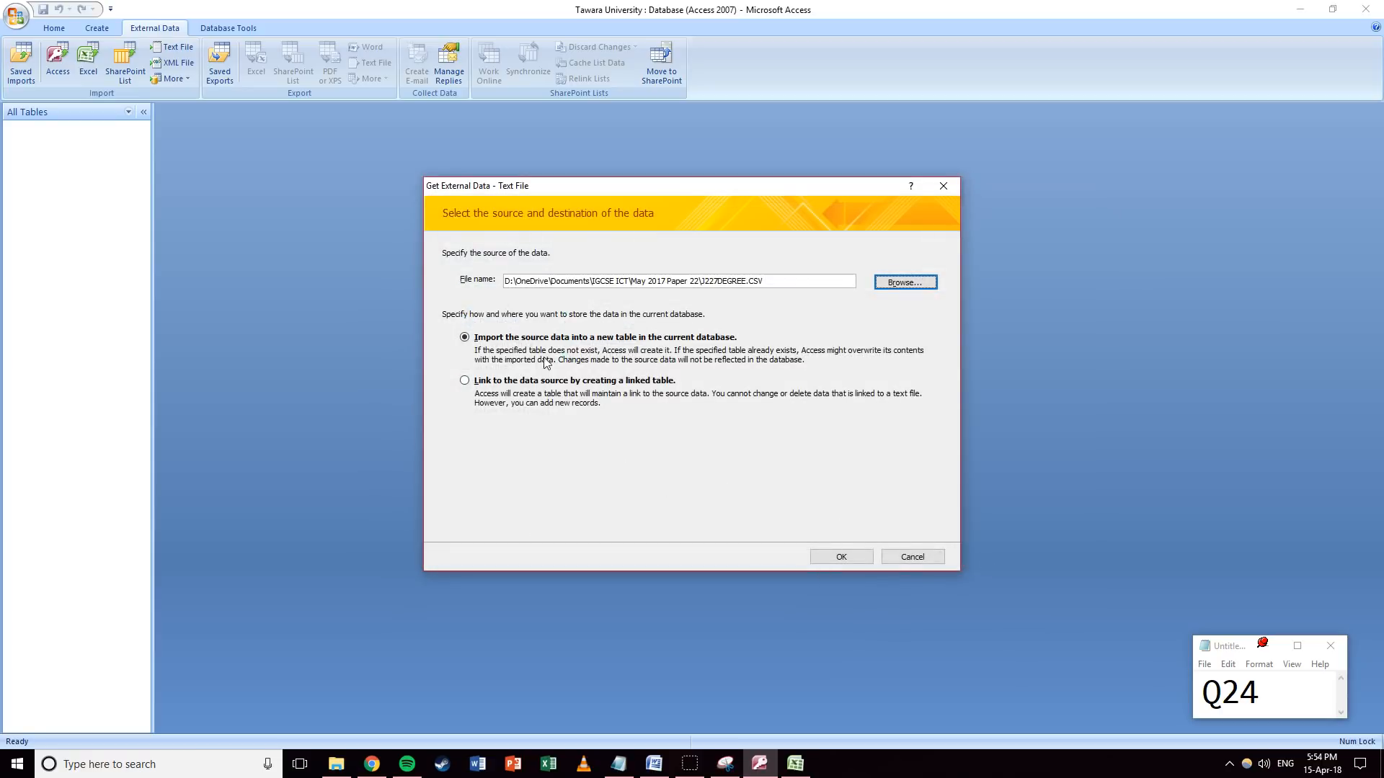
# Import into a new table as delimited text with the first row as field names.
pyautogui.click(840, 556)
pyautogui.click(454, 209)
pyautogui.click(831, 496)
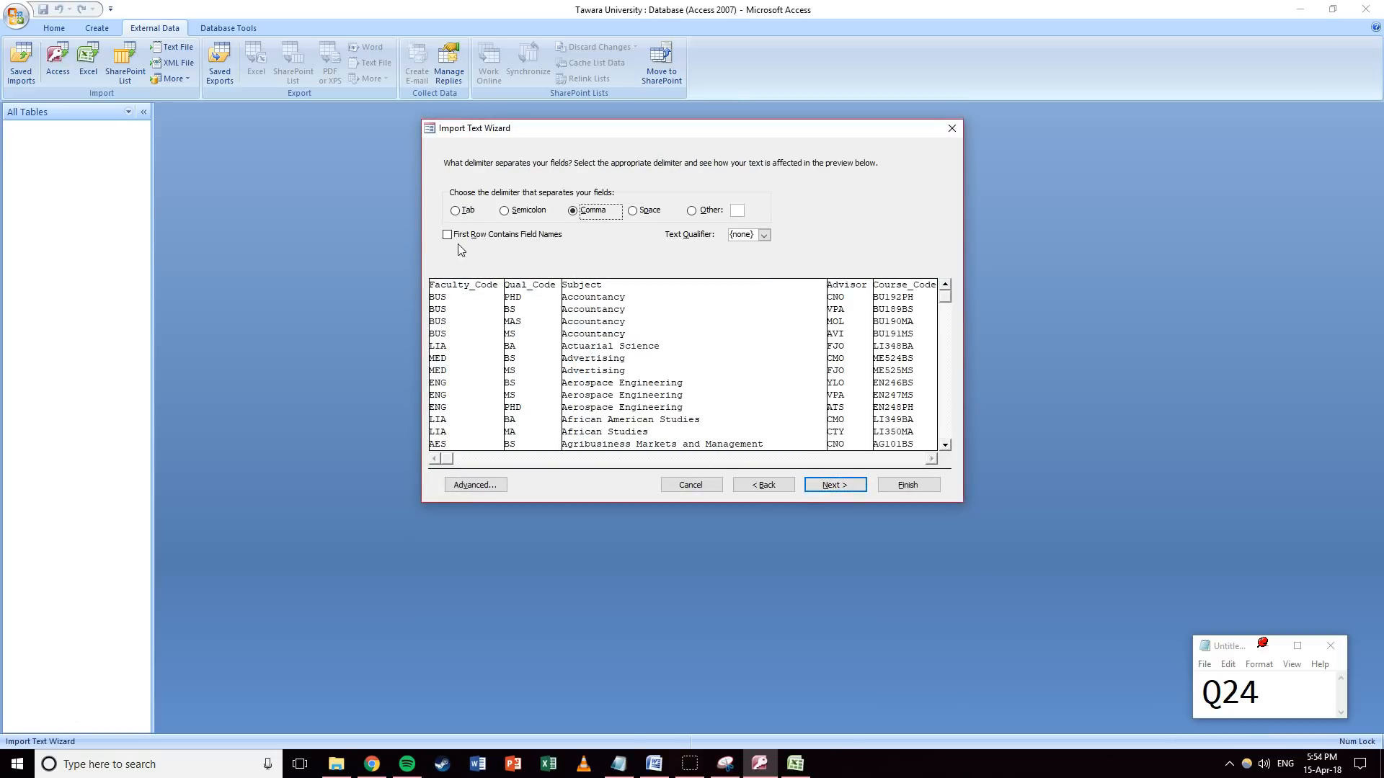
pyautogui.click(448, 236)
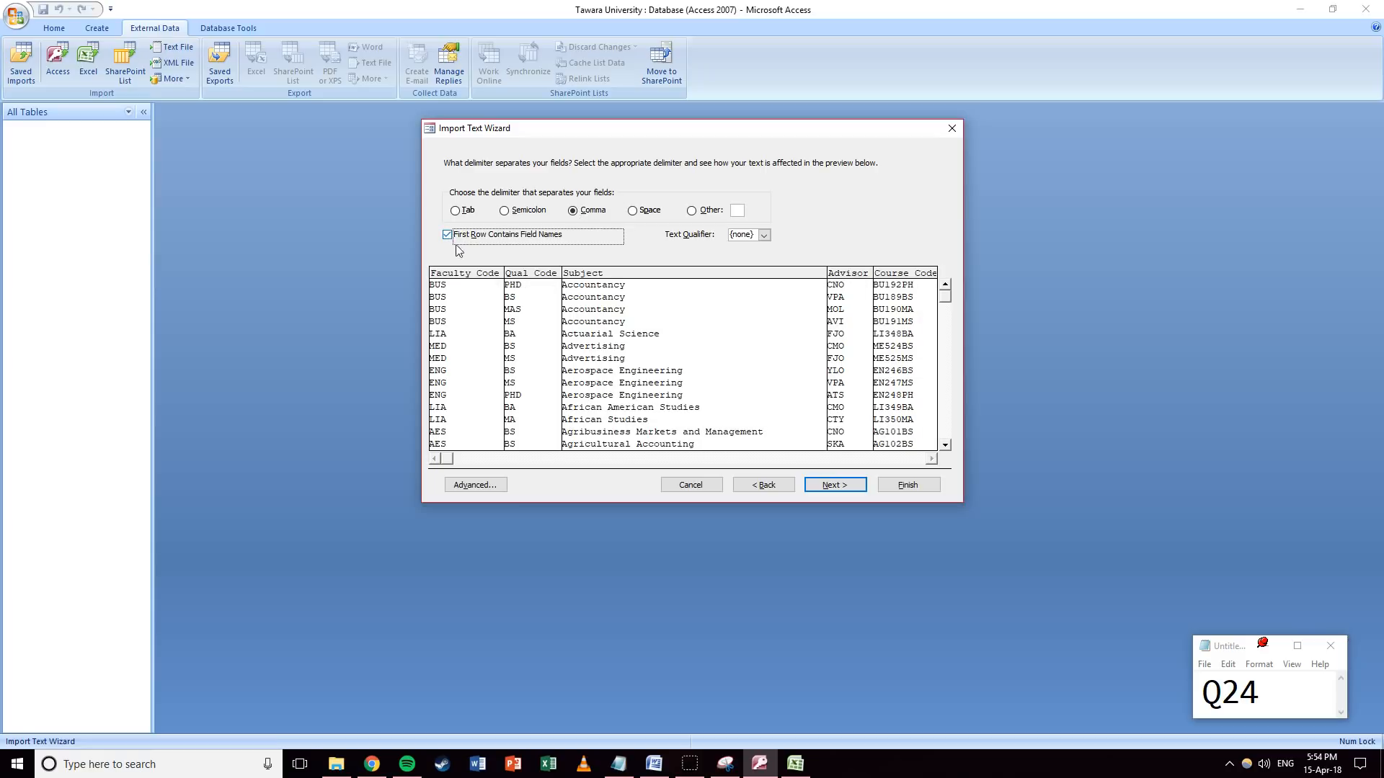
pyautogui.click(829, 487)
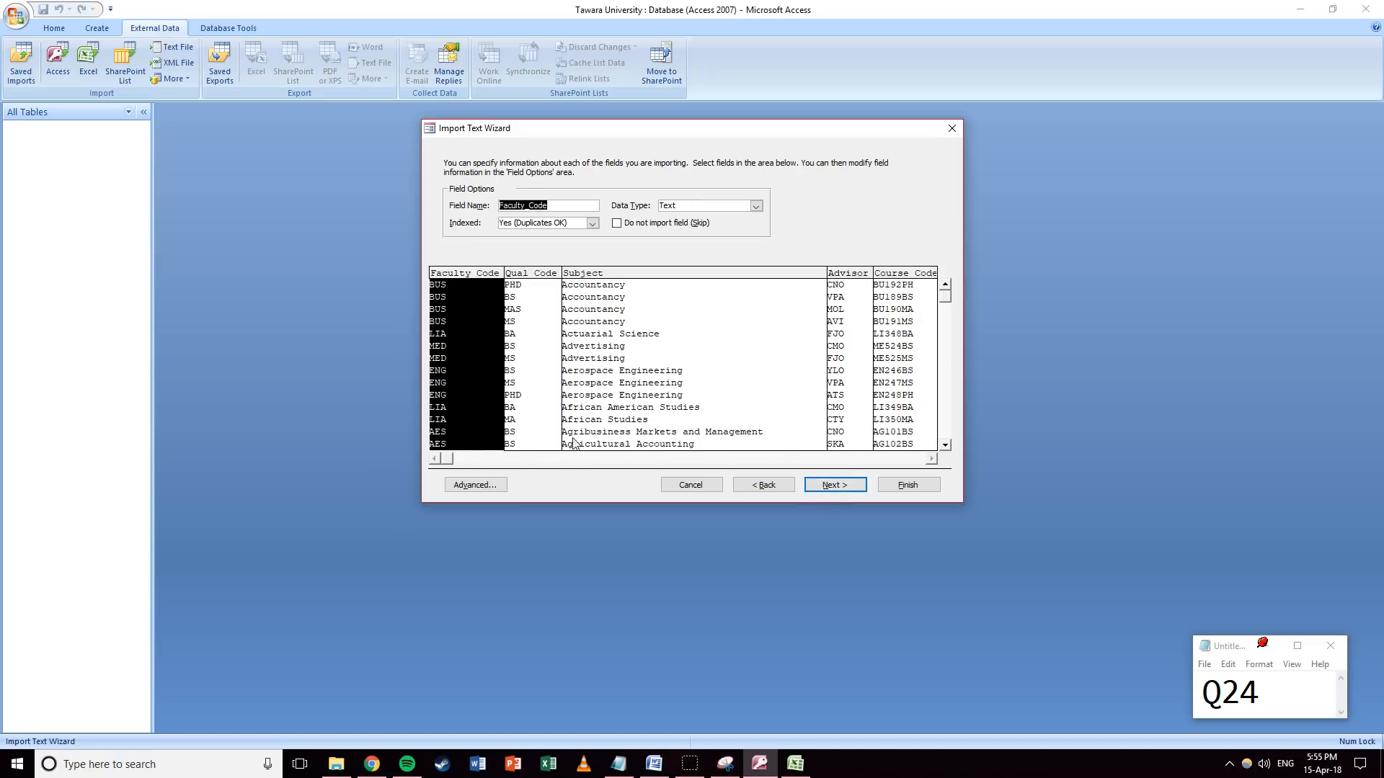
# Set the Full Time field's data type to Yes/No.
pyautogui.moveTo(447, 463); pyautogui.dragTo(796, 463)
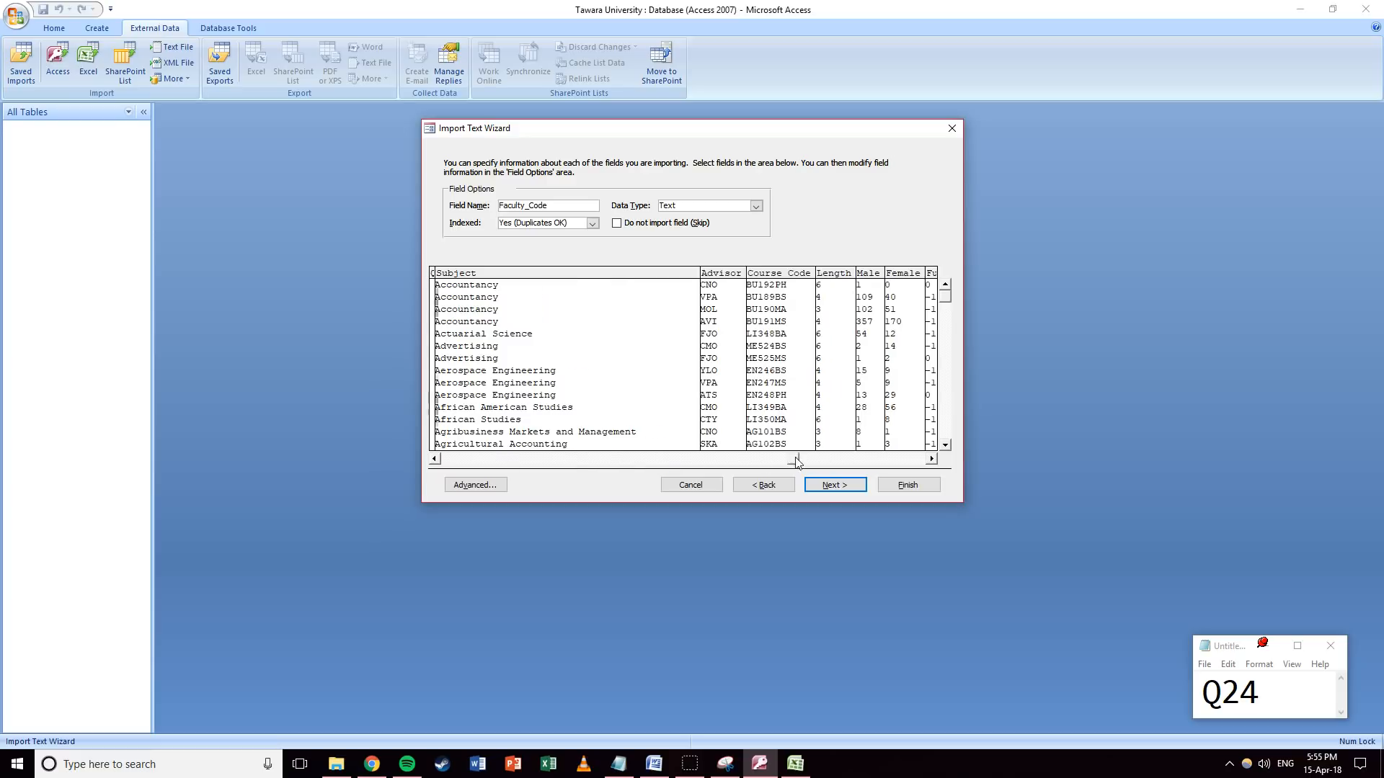
pyautogui.click(931, 459)
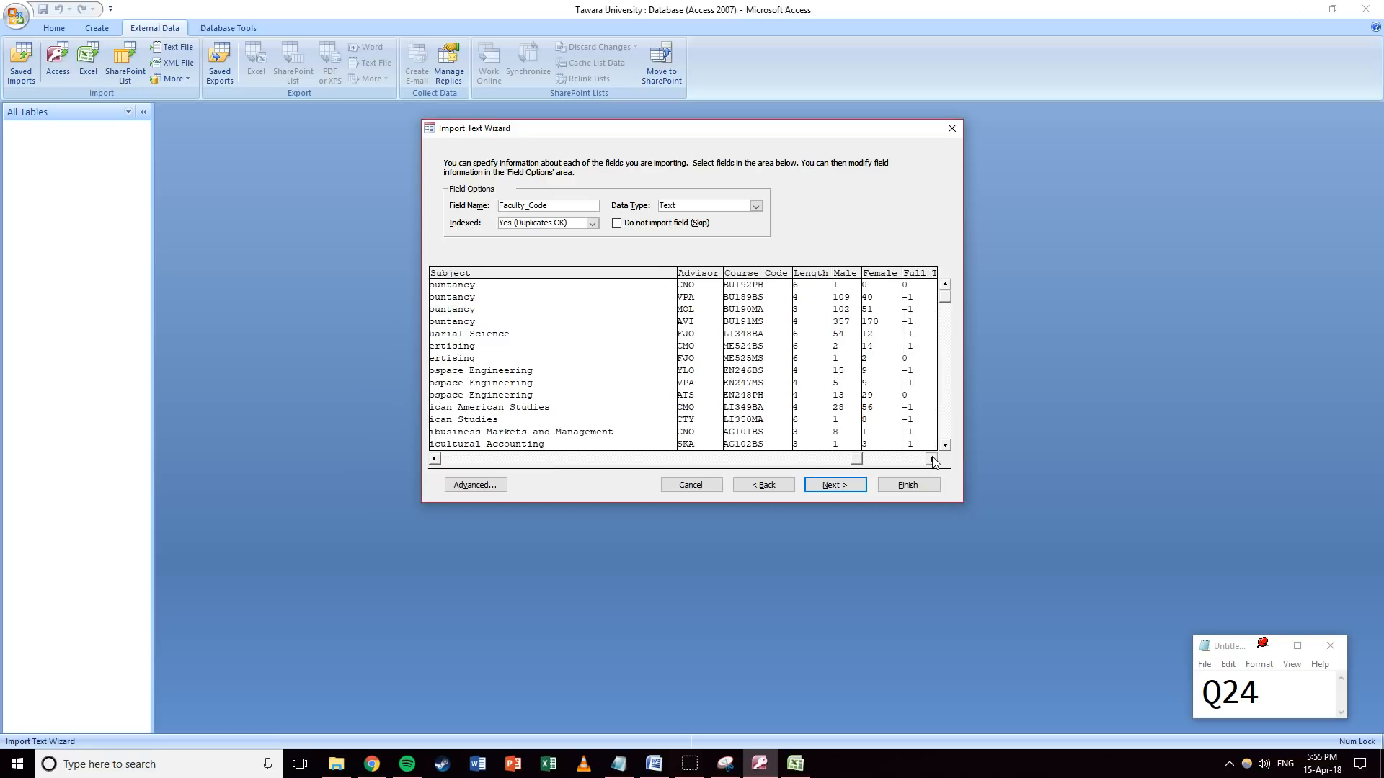
pyautogui.click(897, 295)
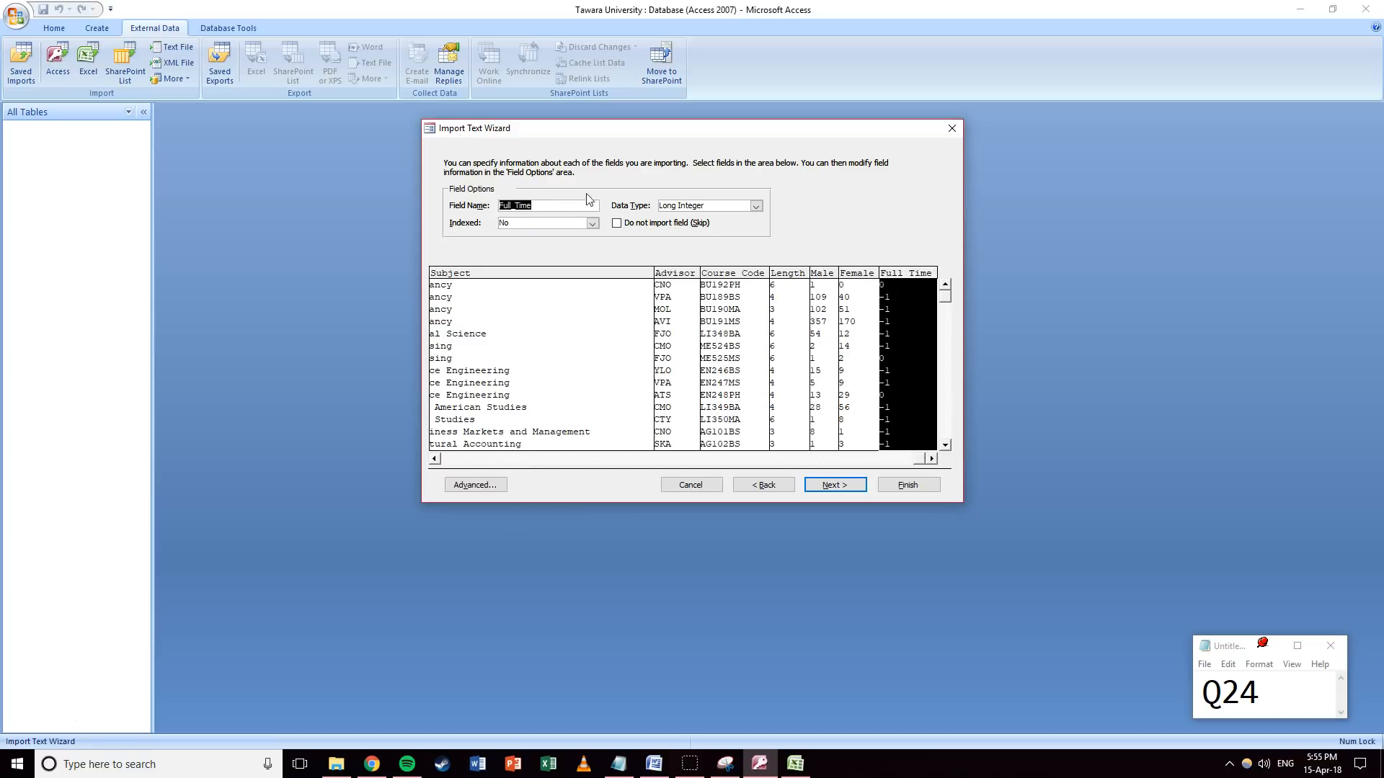
pyautogui.click(755, 206)
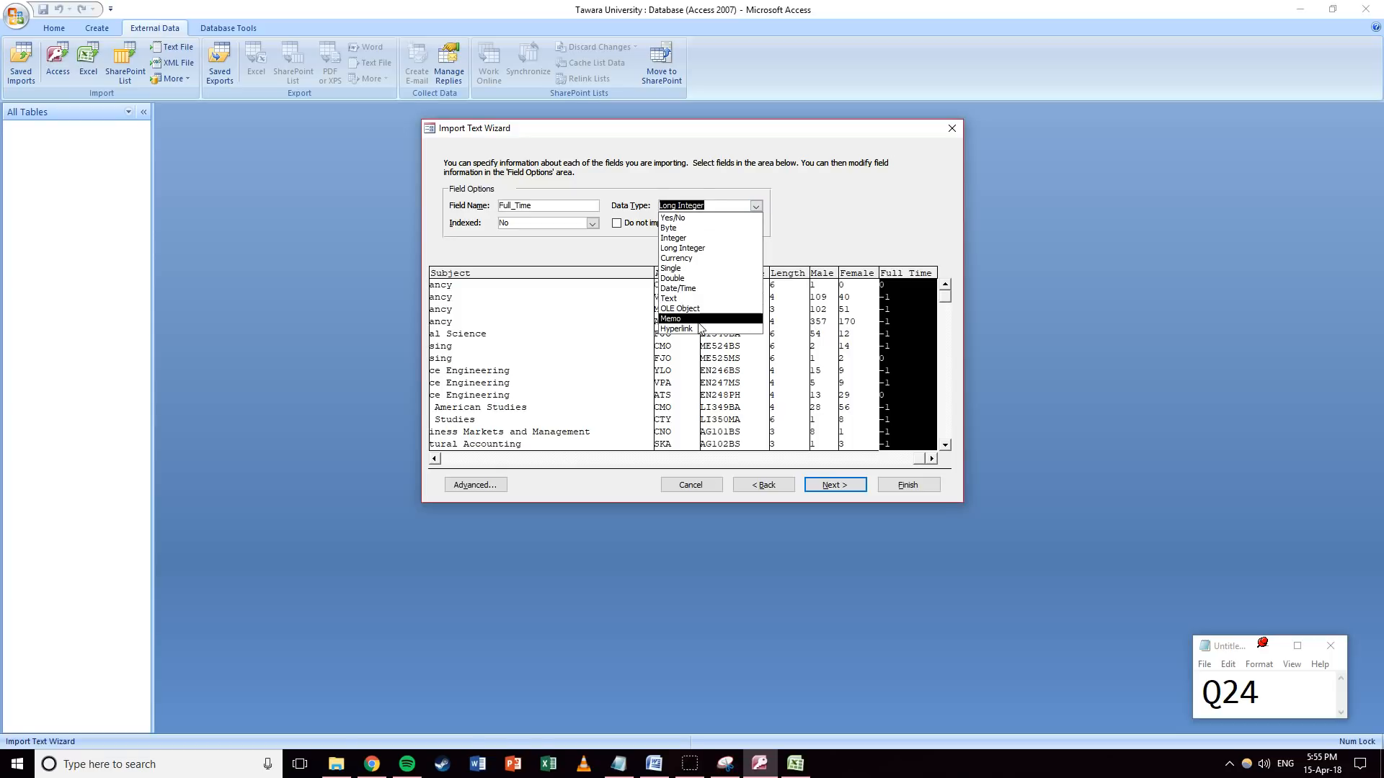
pyautogui.click(692, 218)
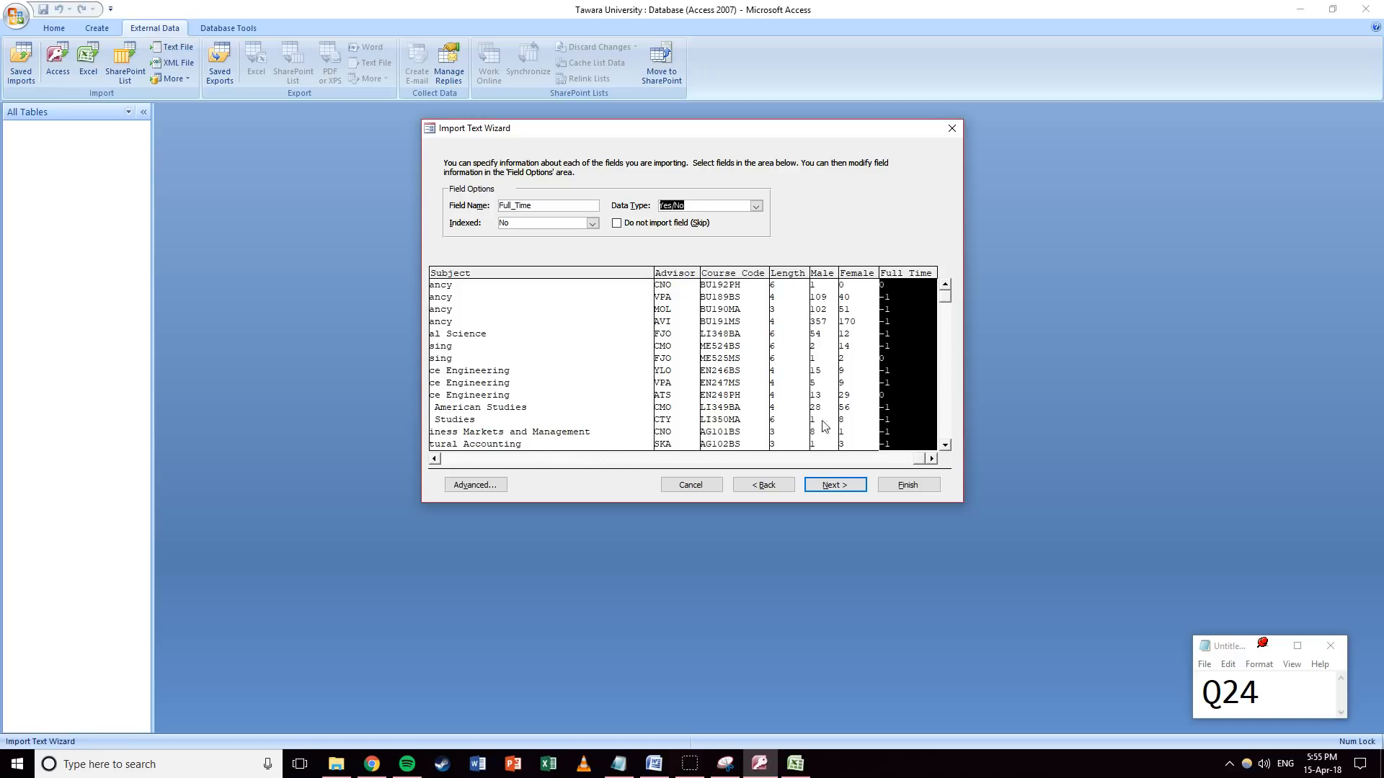
pyautogui.click(833, 487)
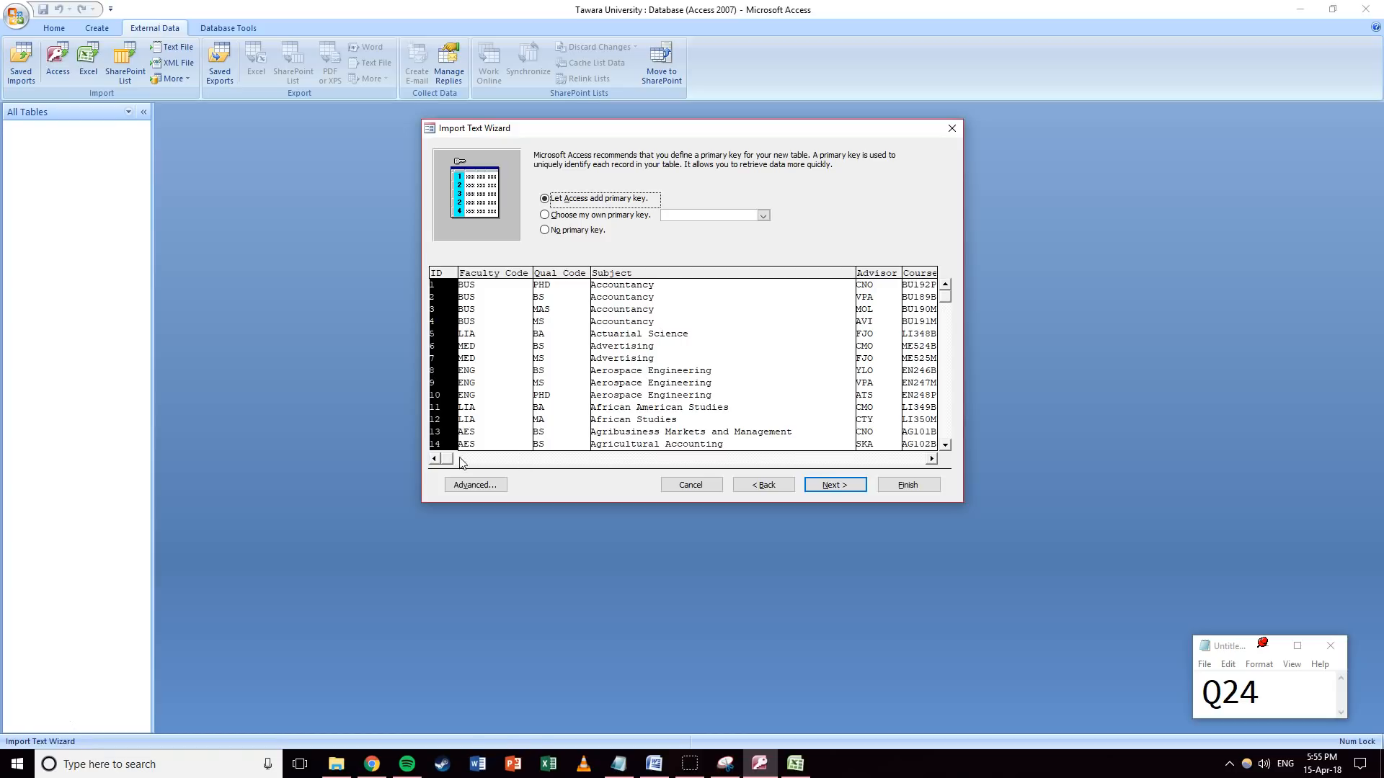
# Choose Course_Code as the table's own primary key.
pyautogui.moveTo(450, 461); pyautogui.dragTo(595, 461)
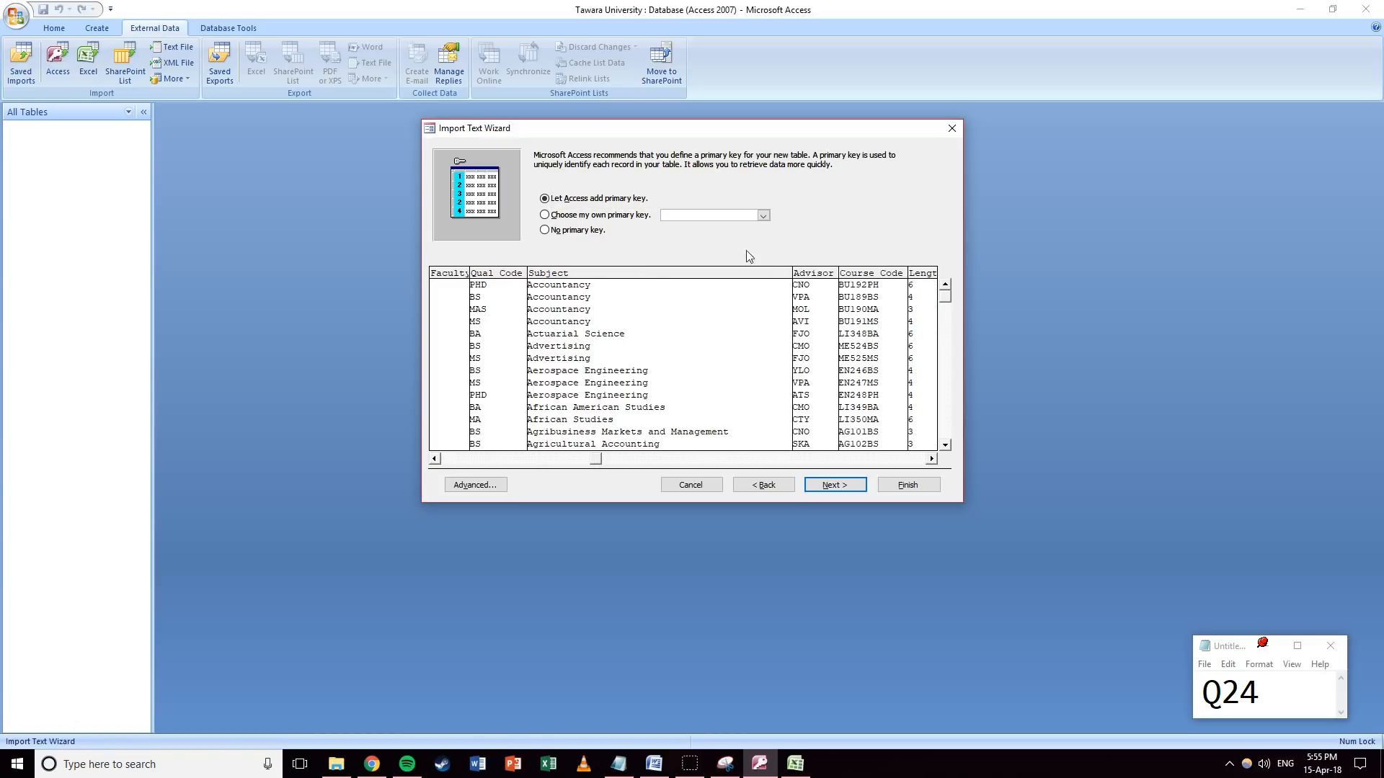
pyautogui.click(625, 216)
pyautogui.click(754, 214)
pyautogui.click(762, 215)
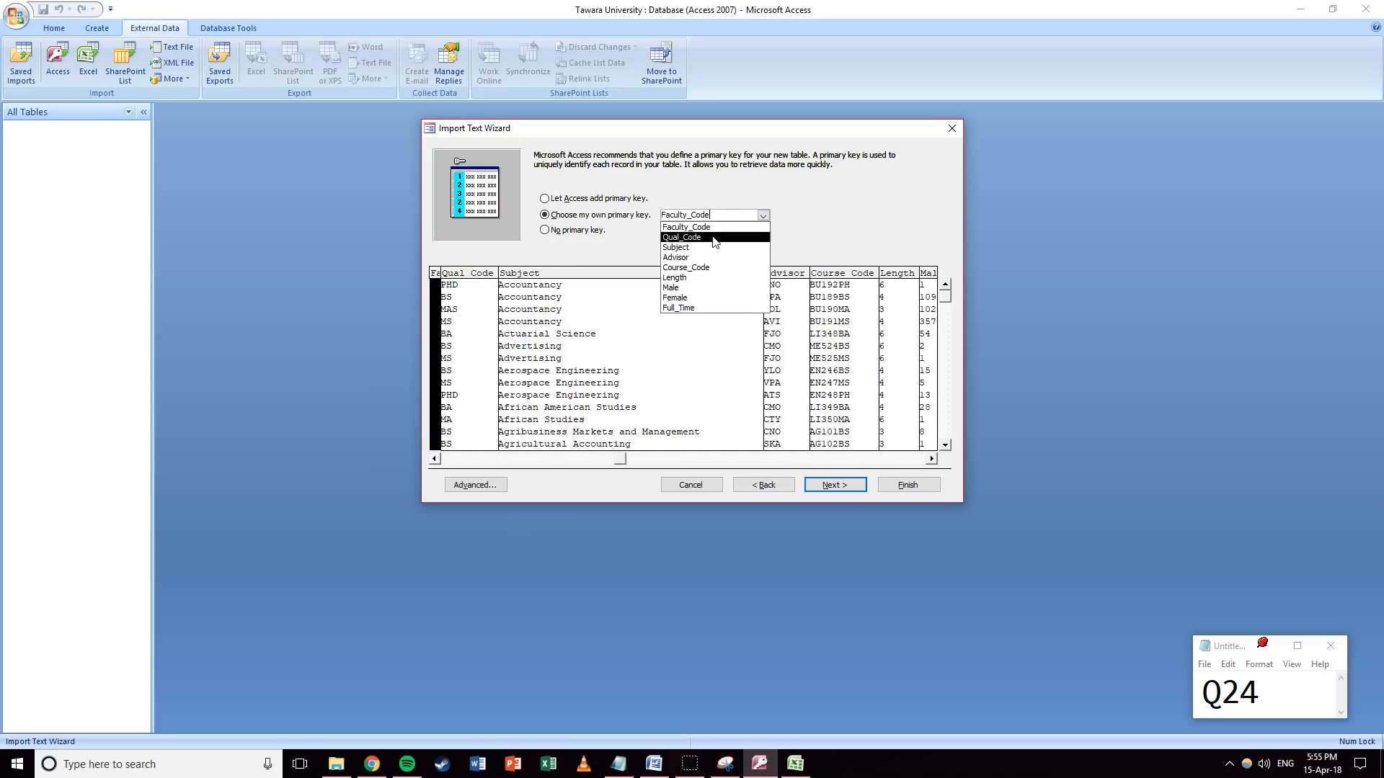
pyautogui.click(688, 269)
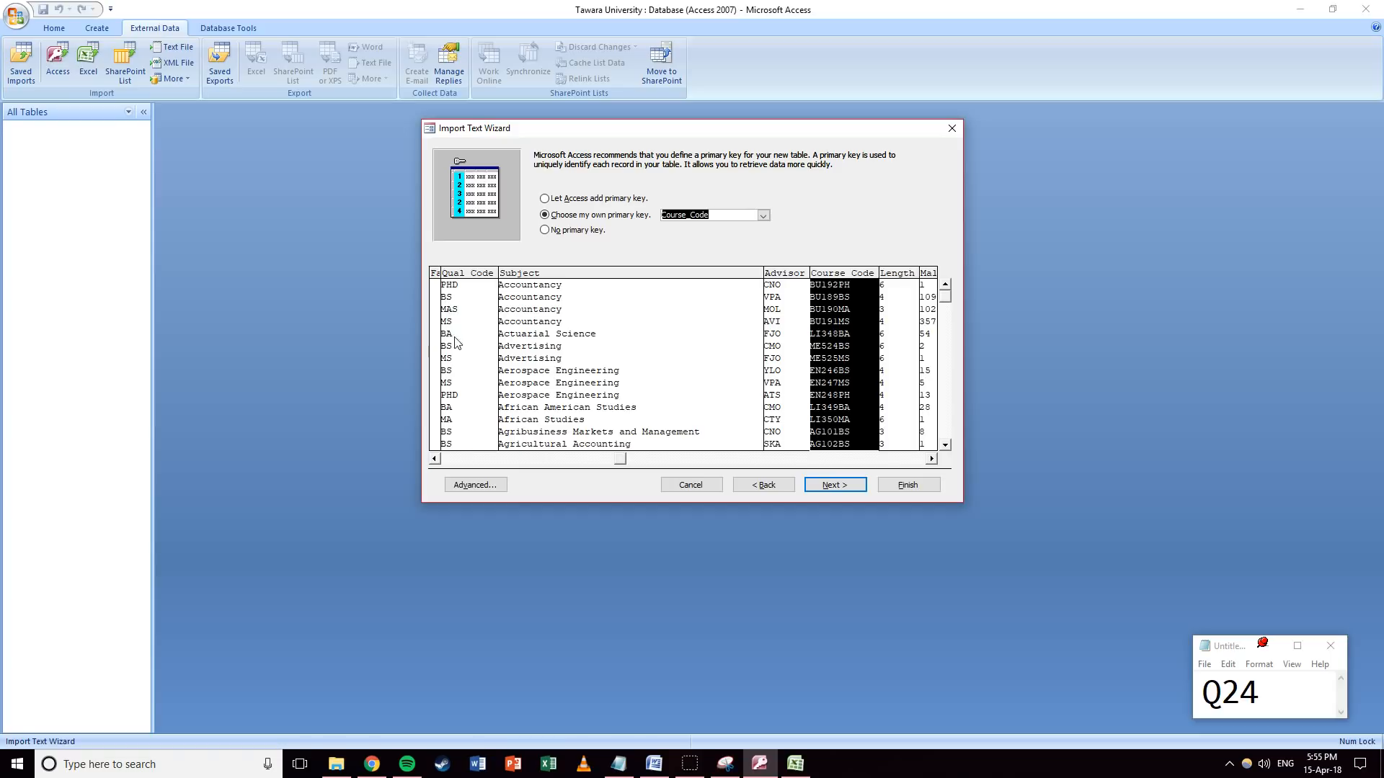
pyautogui.moveTo(632, 459); pyautogui.dragTo(516, 459)
pyautogui.click(452, 460)
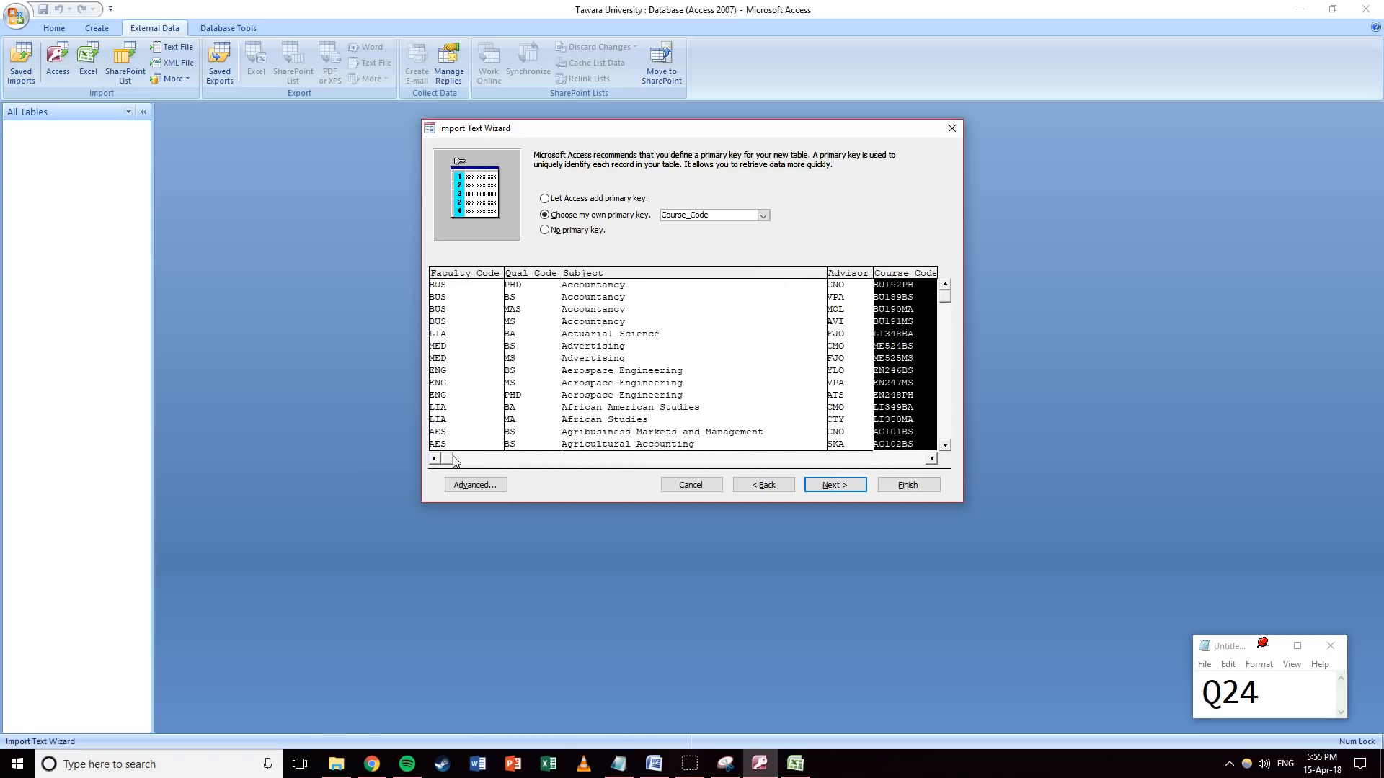
pyautogui.click(836, 484)
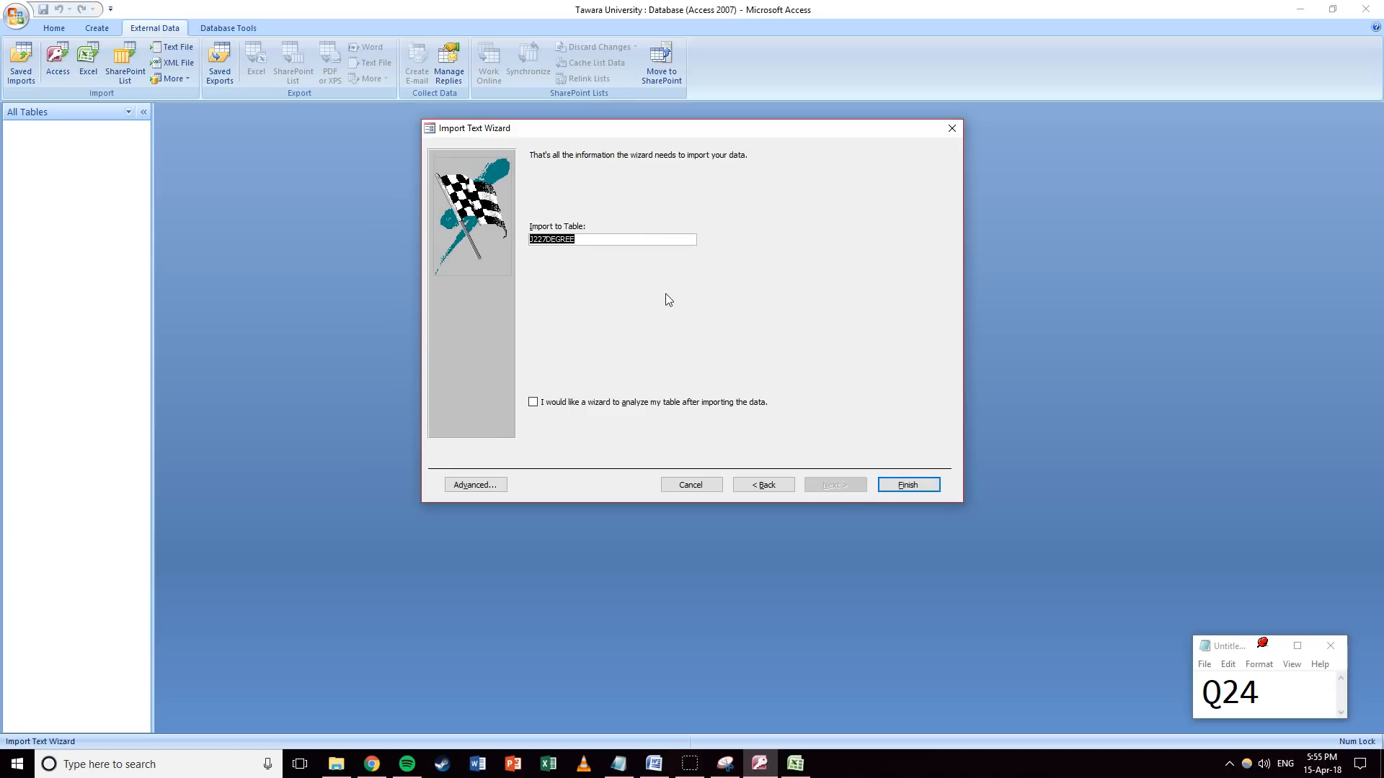
# Name the table tblJ227DEGREE and finish the import without saving import steps.
pyautogui.click(531, 240)
pyautogui.write('tbl')
pyautogui.click(911, 487)
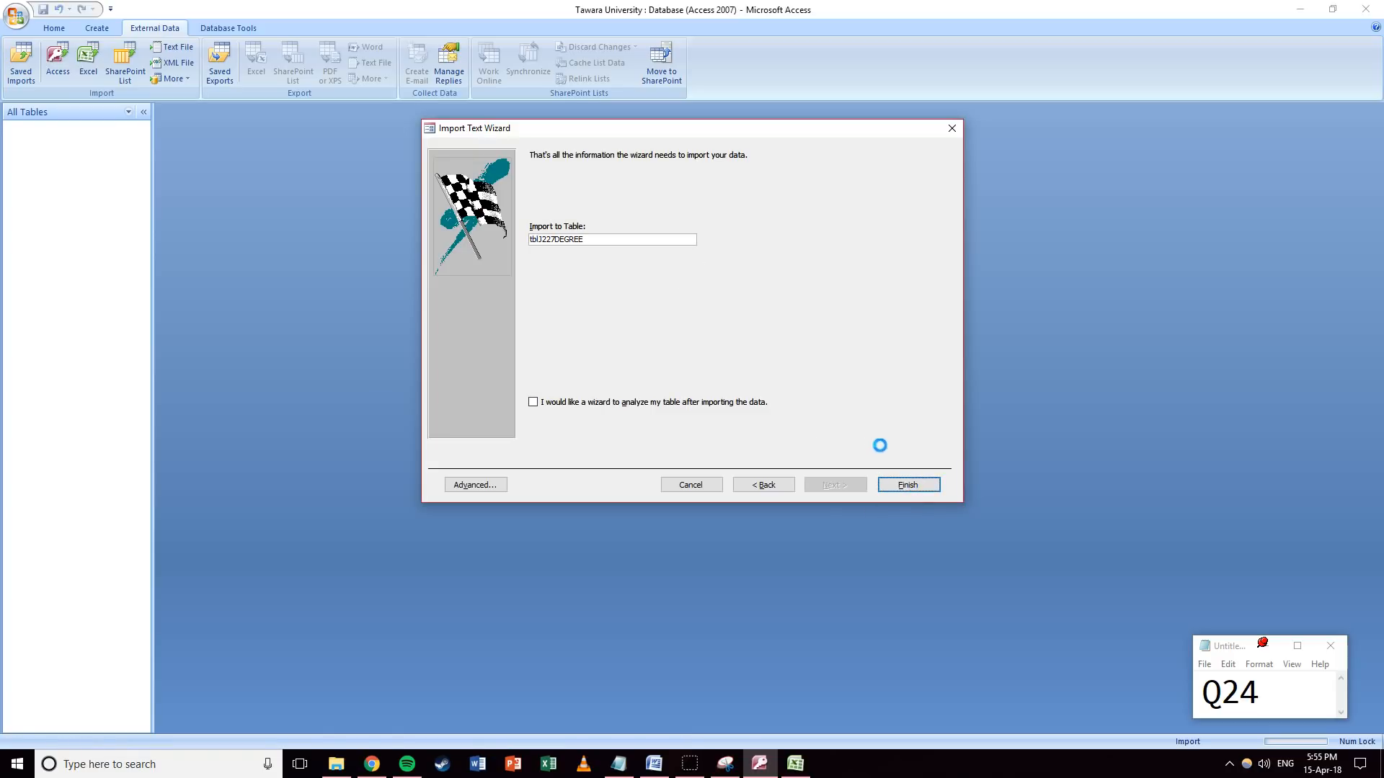
pyautogui.click(909, 559)
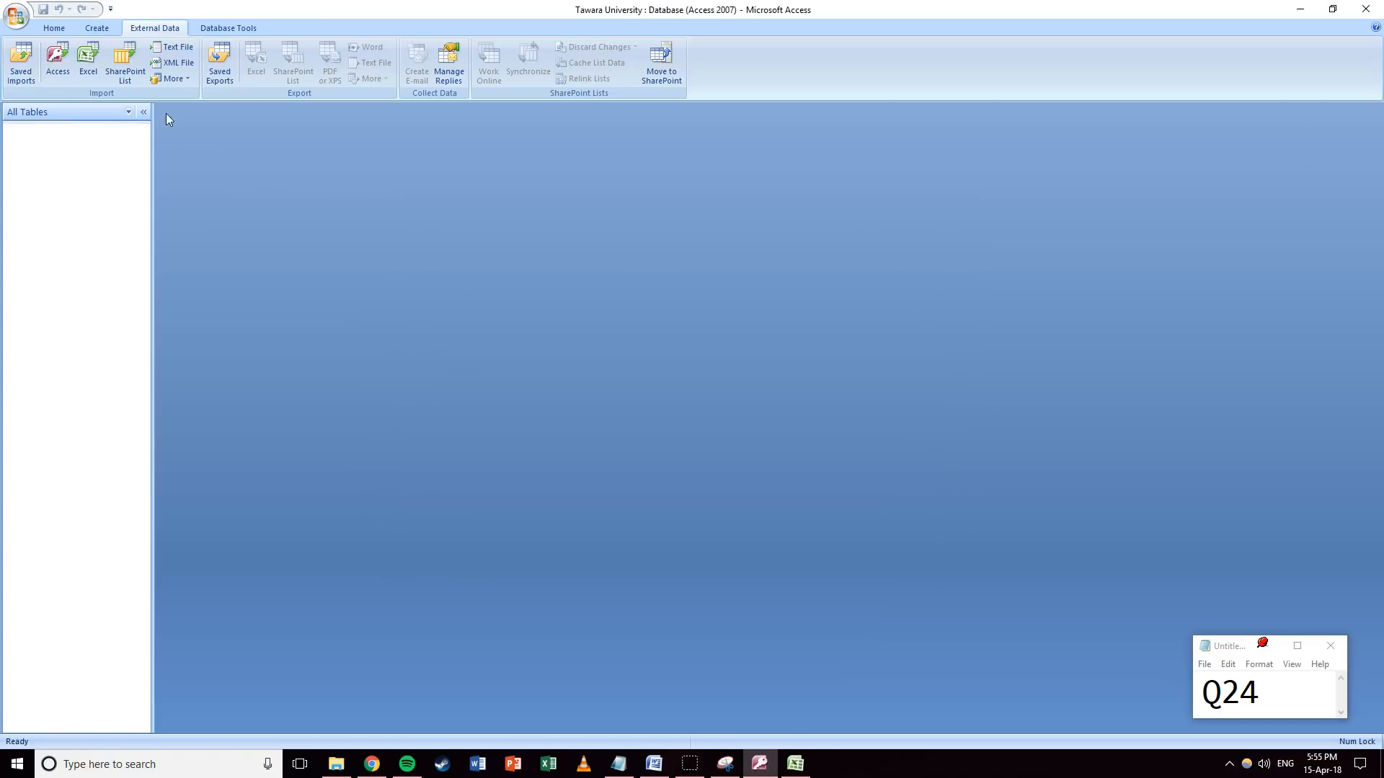
pyautogui.click(179, 46)
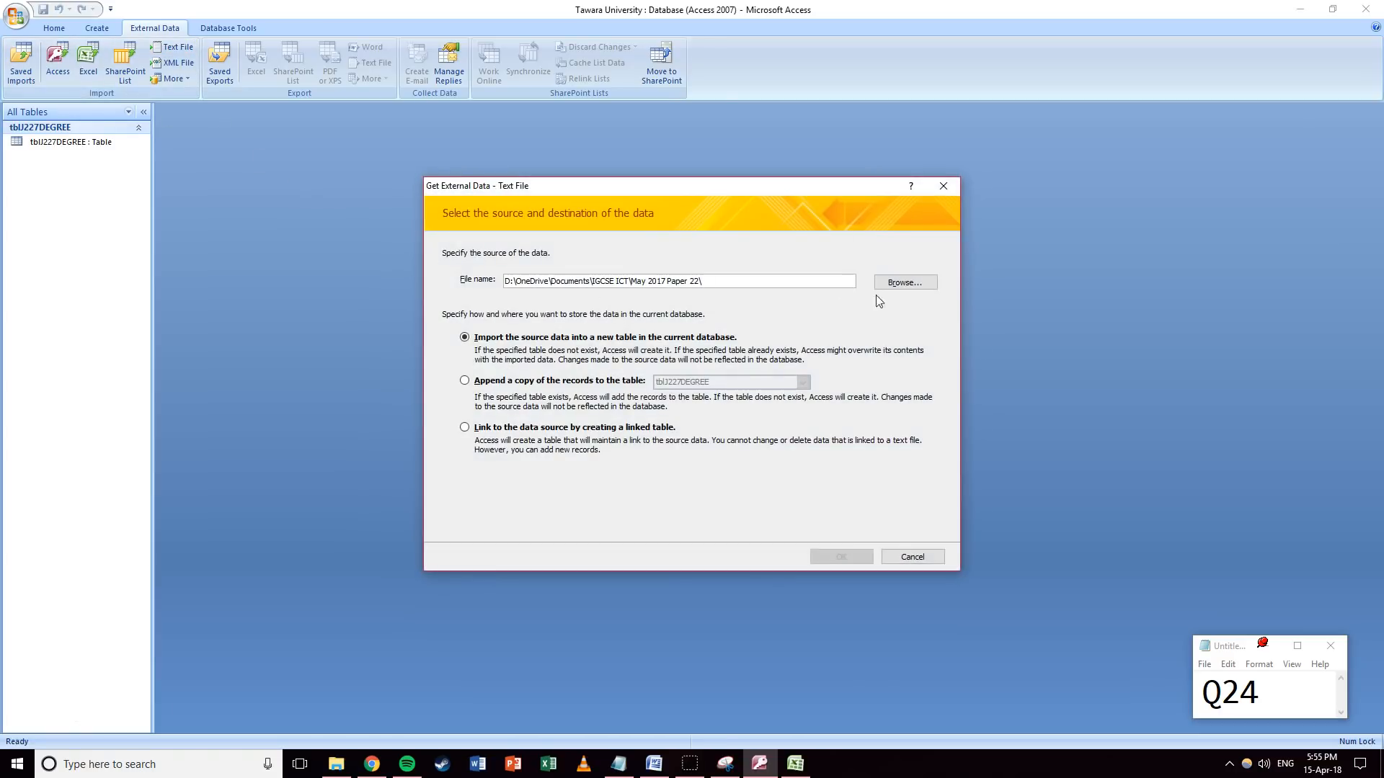
pyautogui.click(894, 282)
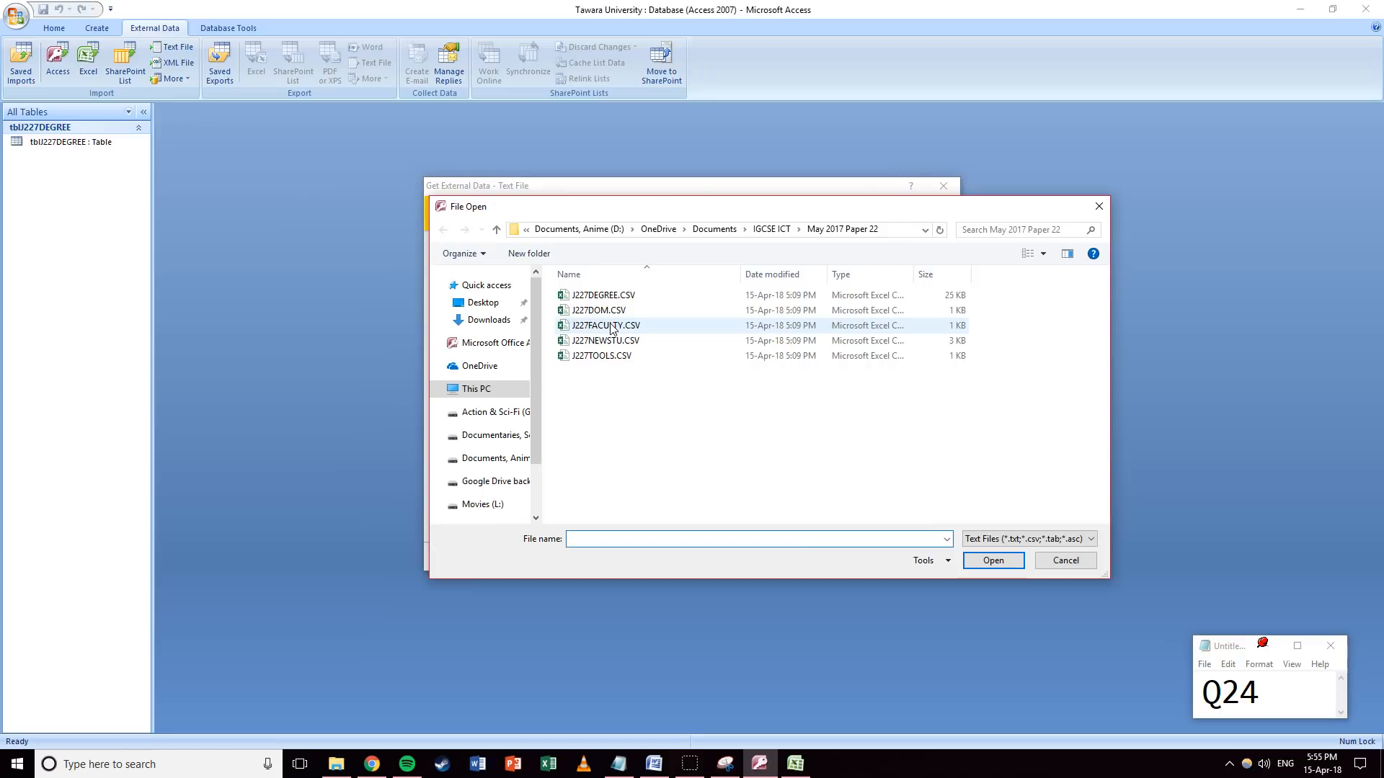
pyautogui.doubleClick(626, 333)
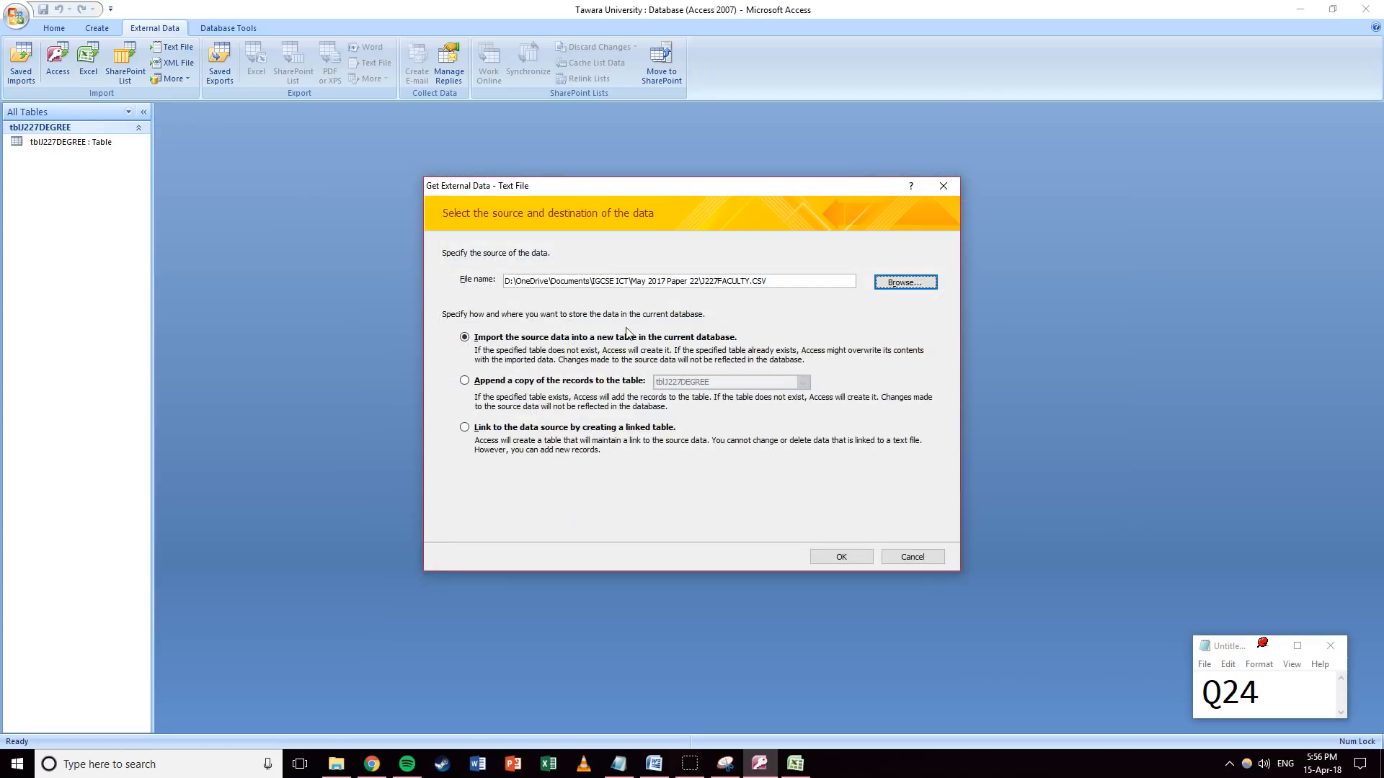
pyautogui.click(846, 560)
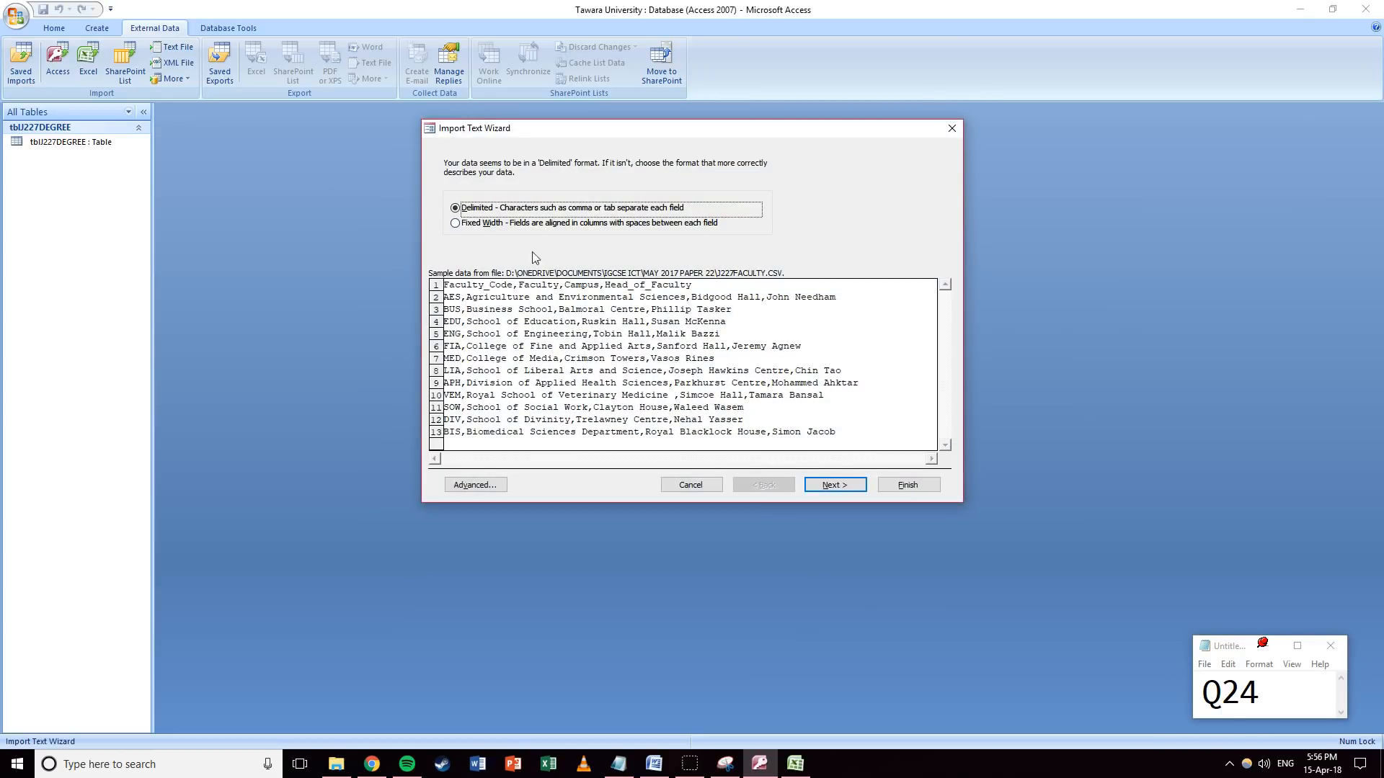
pyautogui.click(840, 480)
pyautogui.click(458, 235)
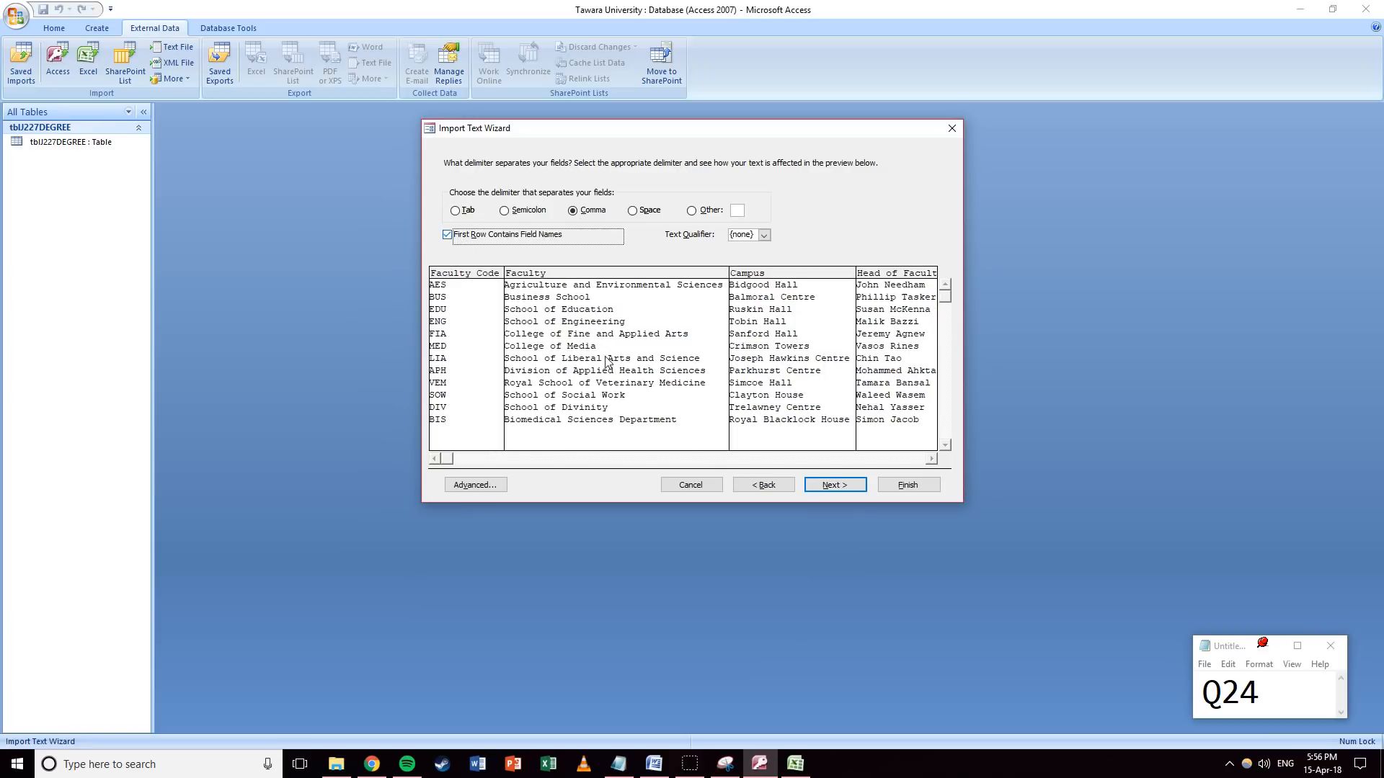
pyautogui.moveTo(449, 459); pyautogui.dragTo(863, 504)
pyautogui.click(845, 490)
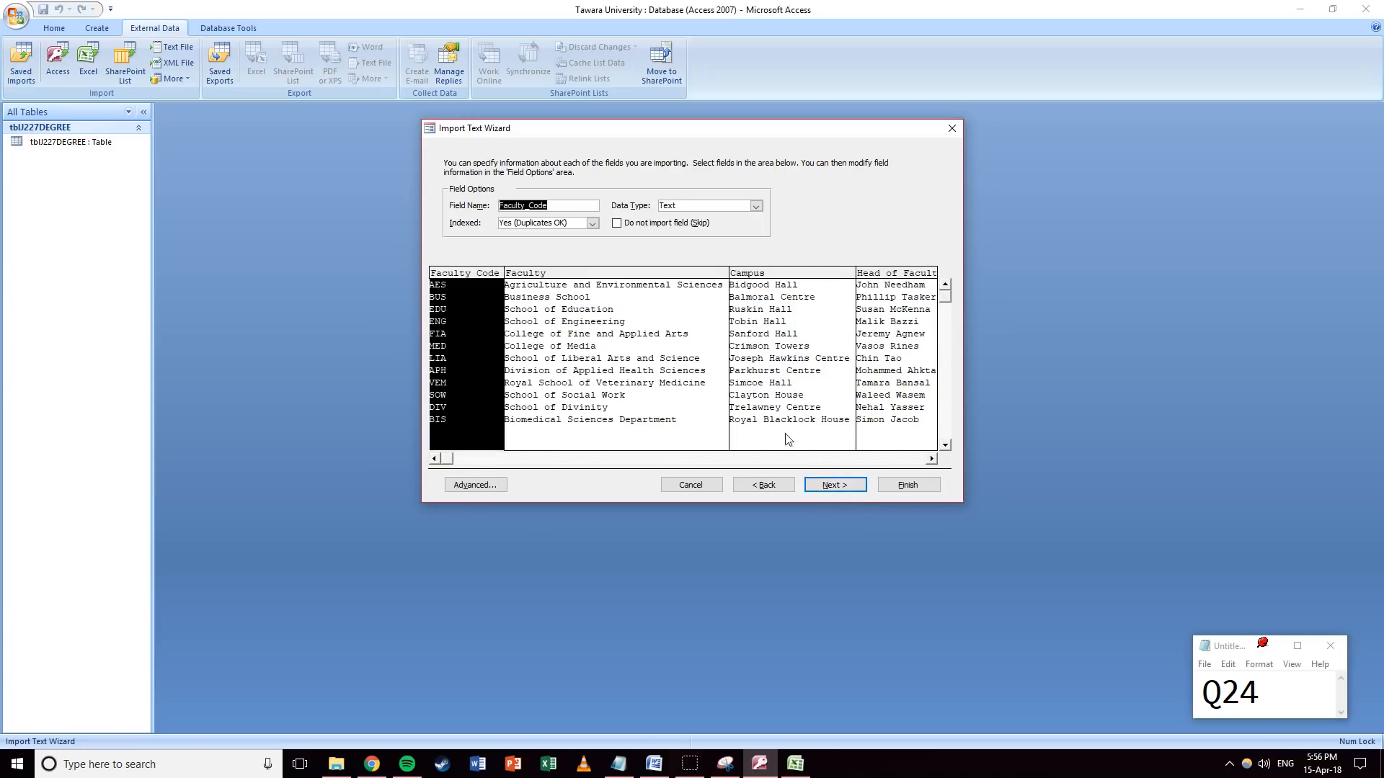
pyautogui.click(856, 491)
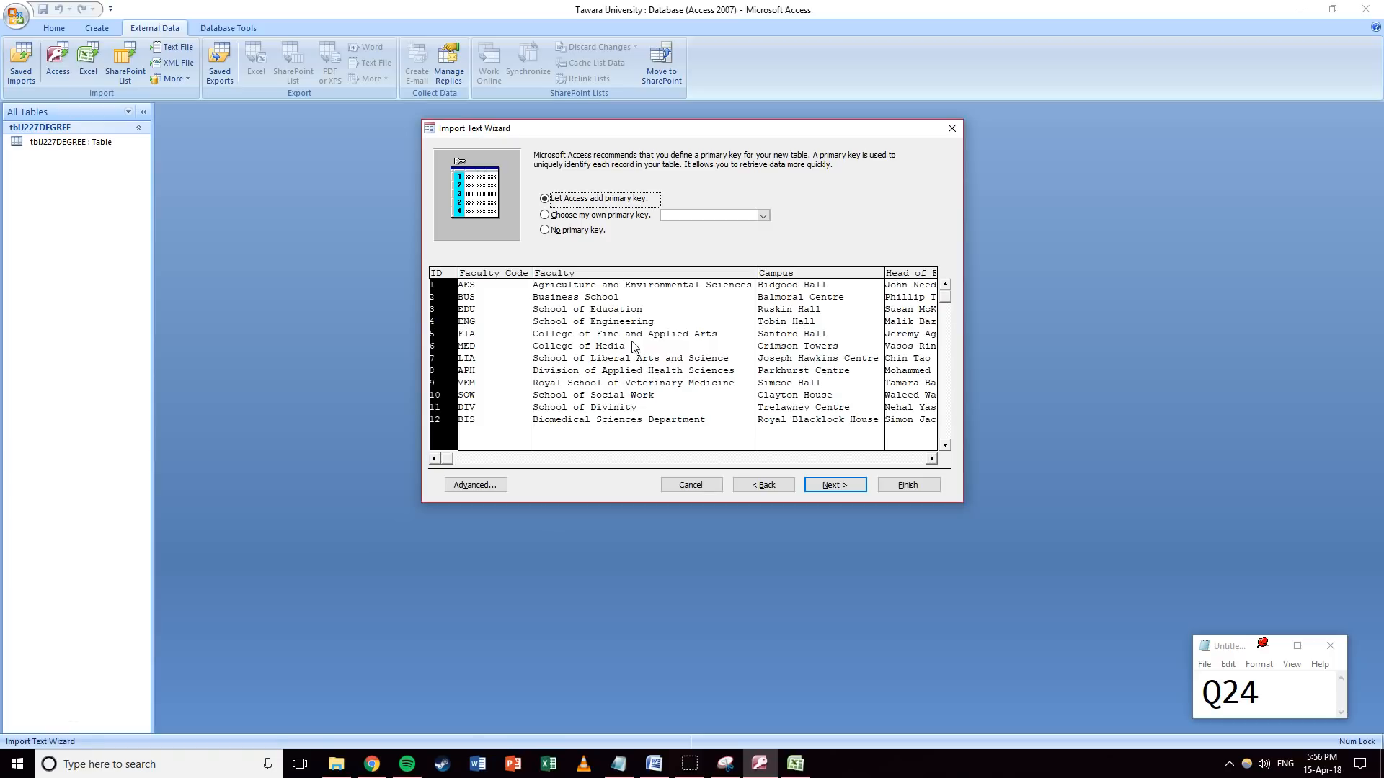
pyautogui.click(676, 487)
pyautogui.moveTo(1277, 685); pyautogui.dragTo(1242, 683)
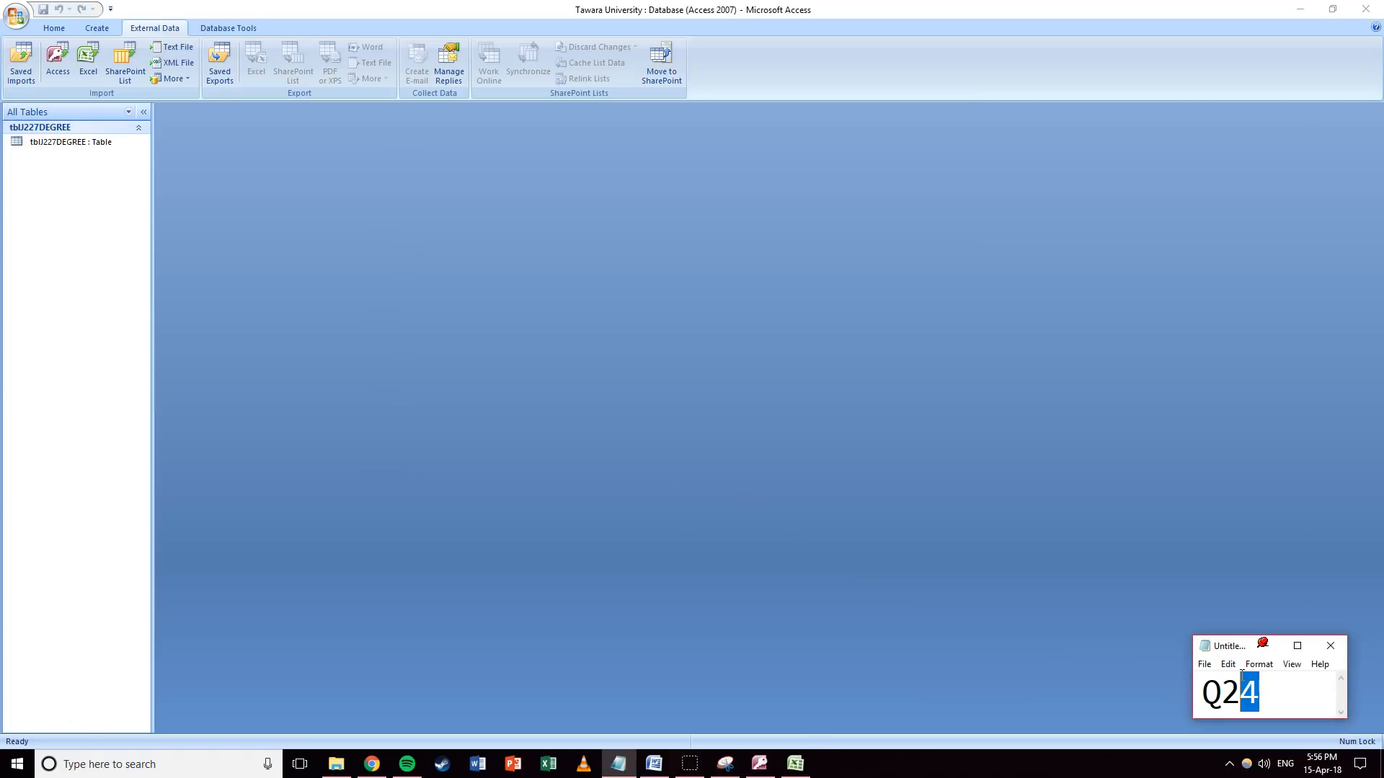
# Open tblJ227DEGREE, look over its records, and switch to Design view.
pyautogui.click(760, 443)
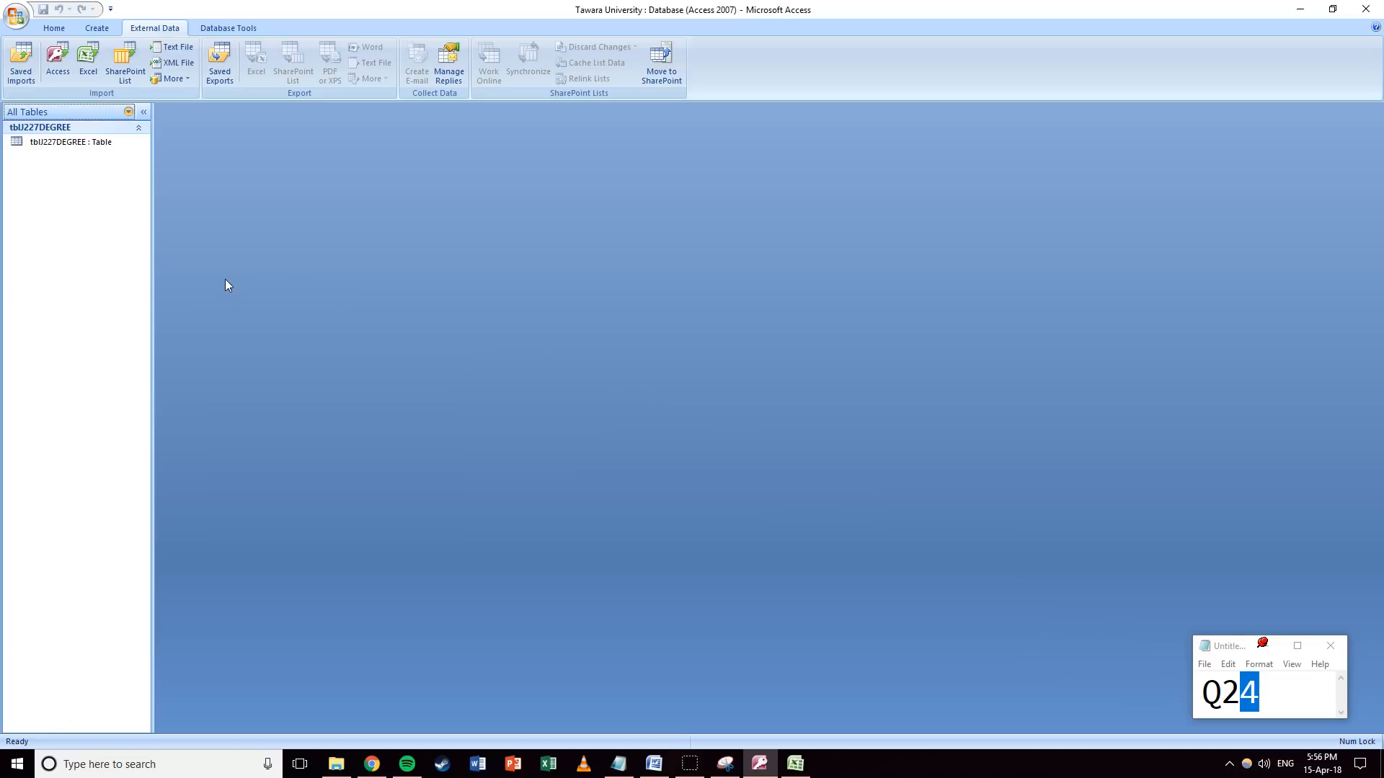
pyautogui.doubleClick(52, 144)
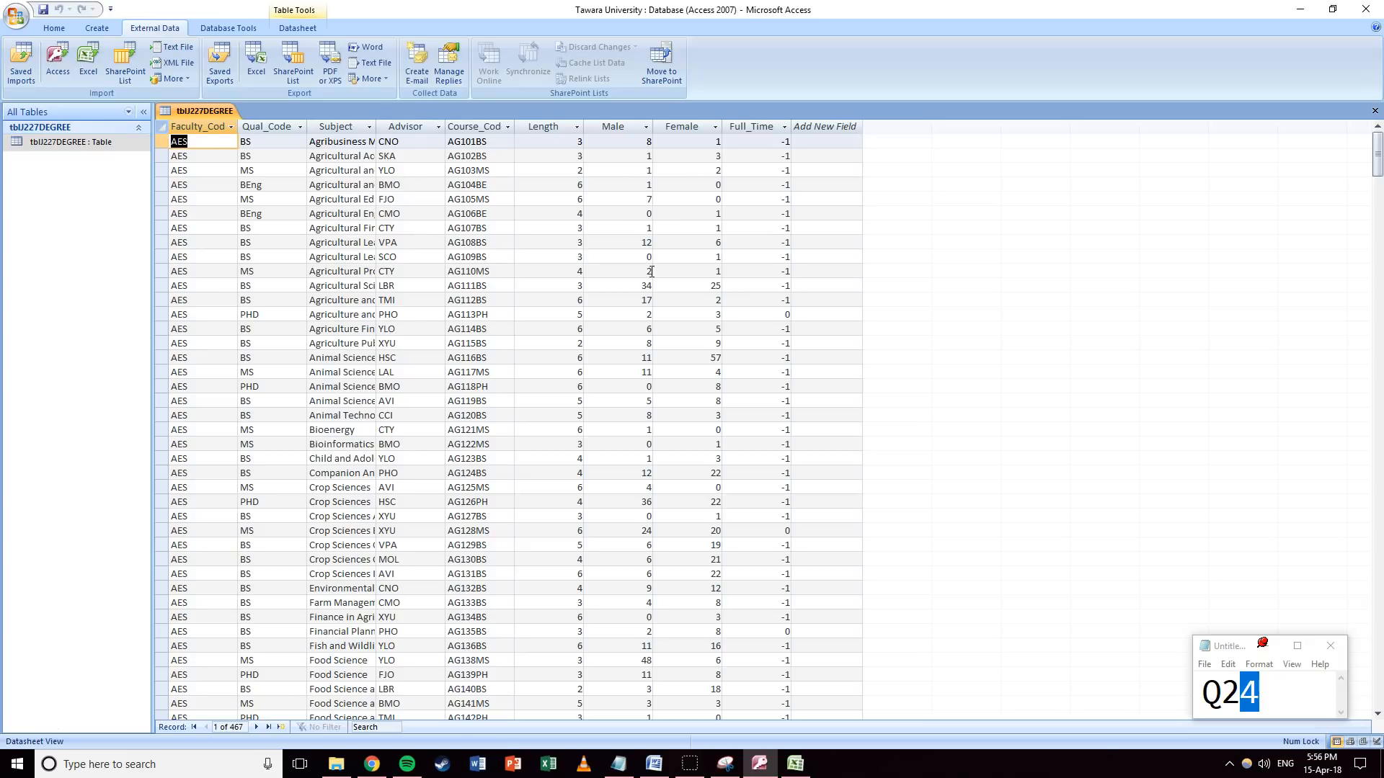
pyautogui.scroll(-14, 685, 306)
pyautogui.scroll(13, 684, 306)
pyautogui.scroll(1, 678, 301)
pyautogui.scroll(2, 24, 59)
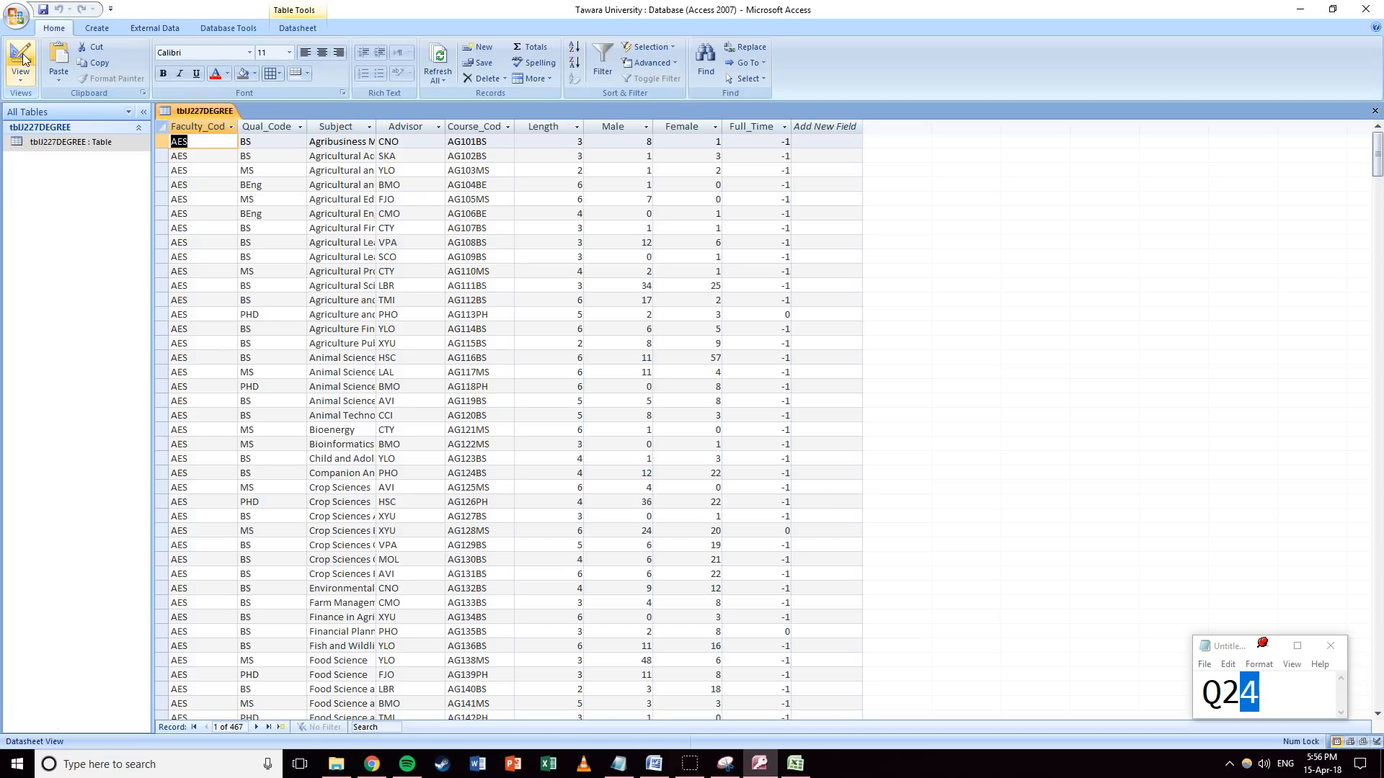
pyautogui.click(23, 58)
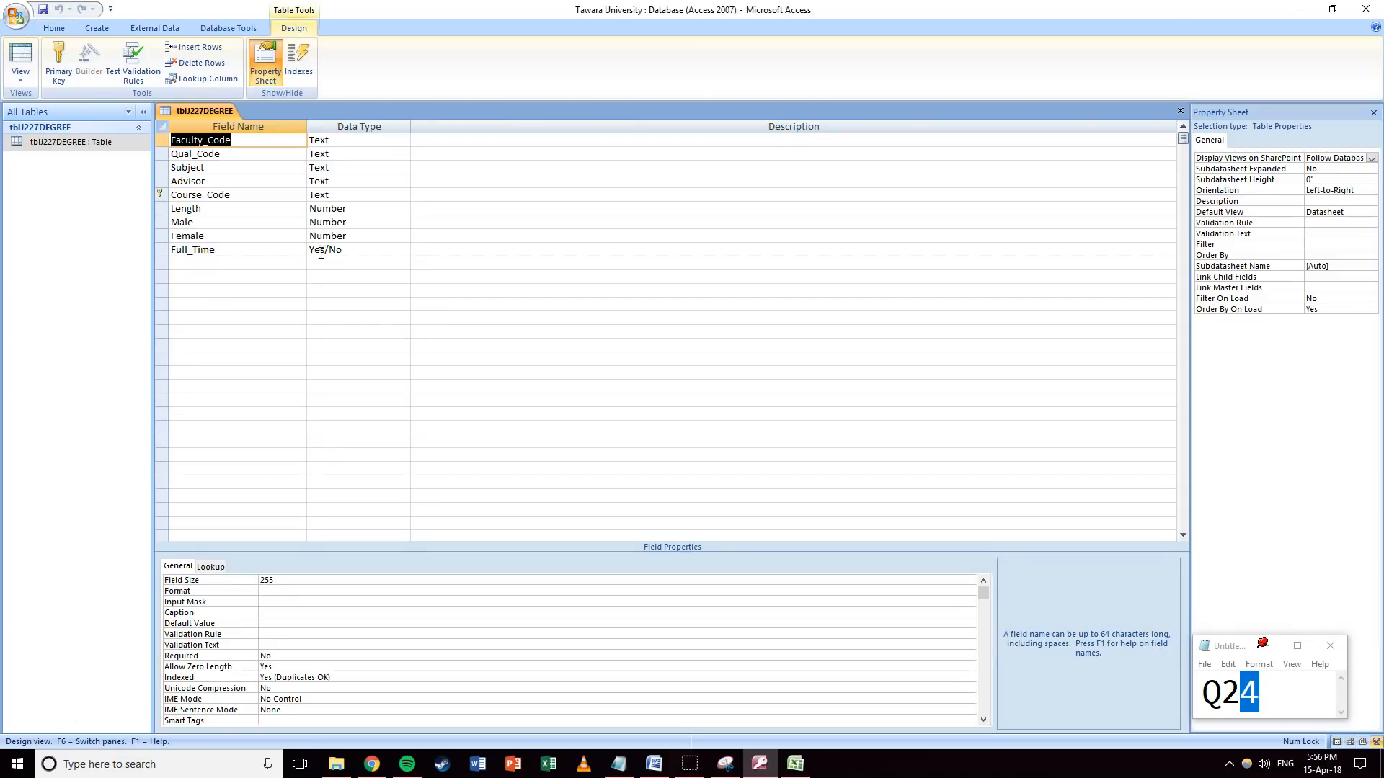
# Set Full_Time's Format to On/Off and save the table.
pyautogui.click(370, 248)
pyautogui.click(334, 585)
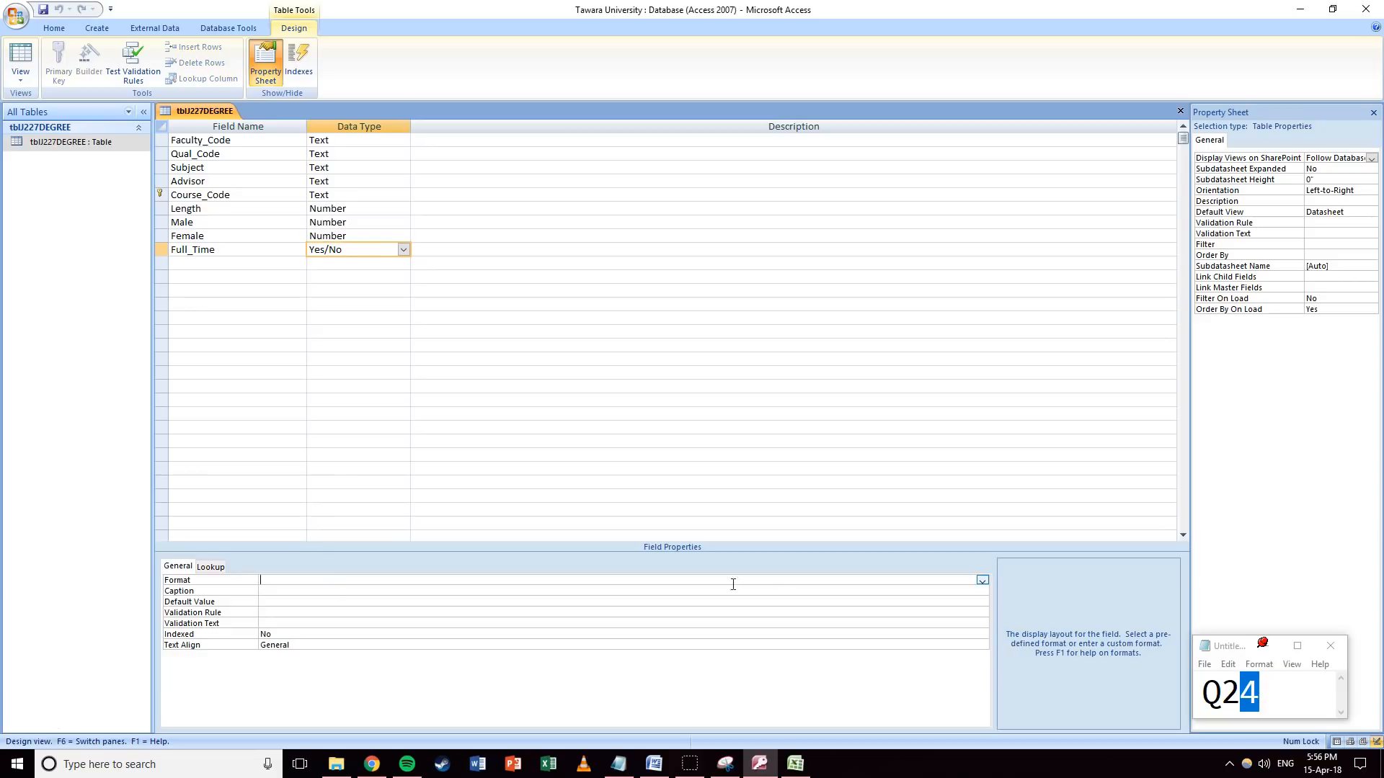
pyautogui.click(983, 580)
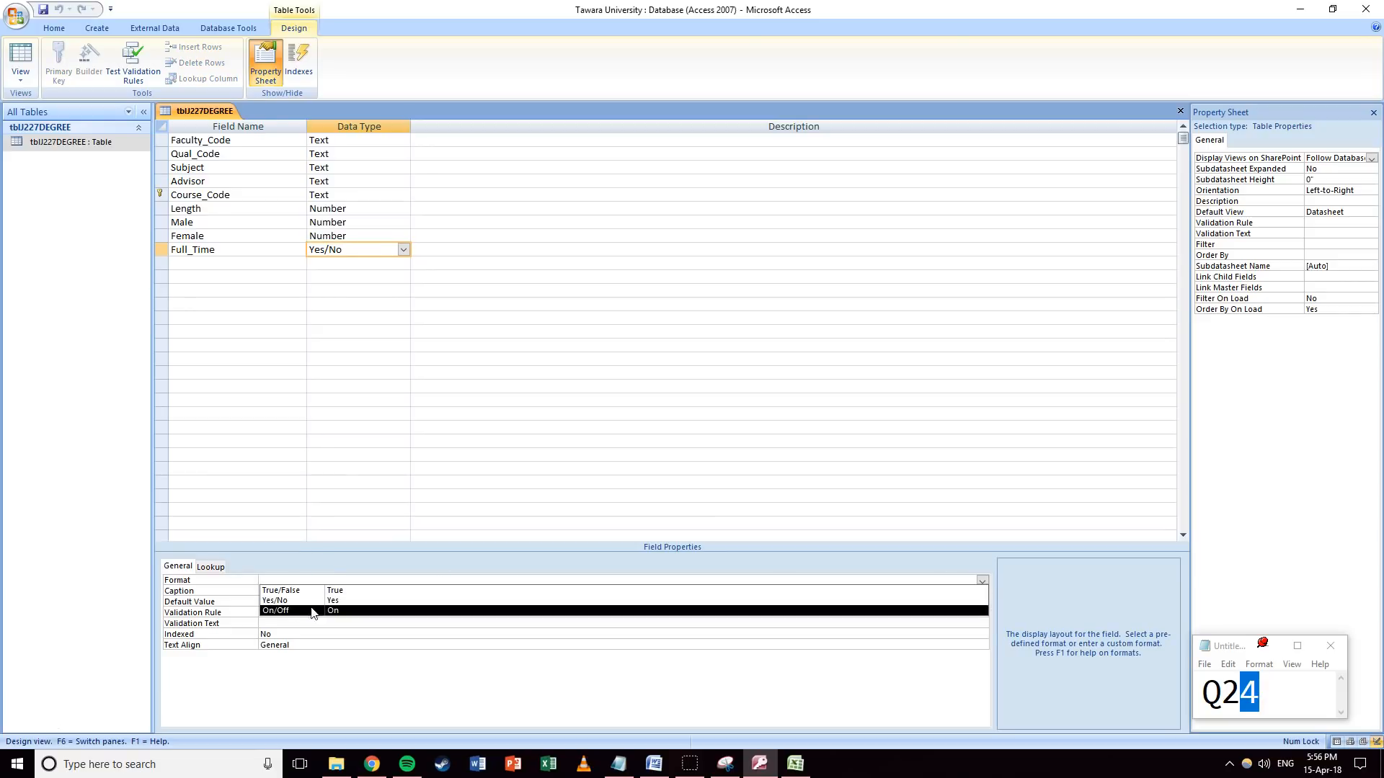
pyautogui.click(333, 611)
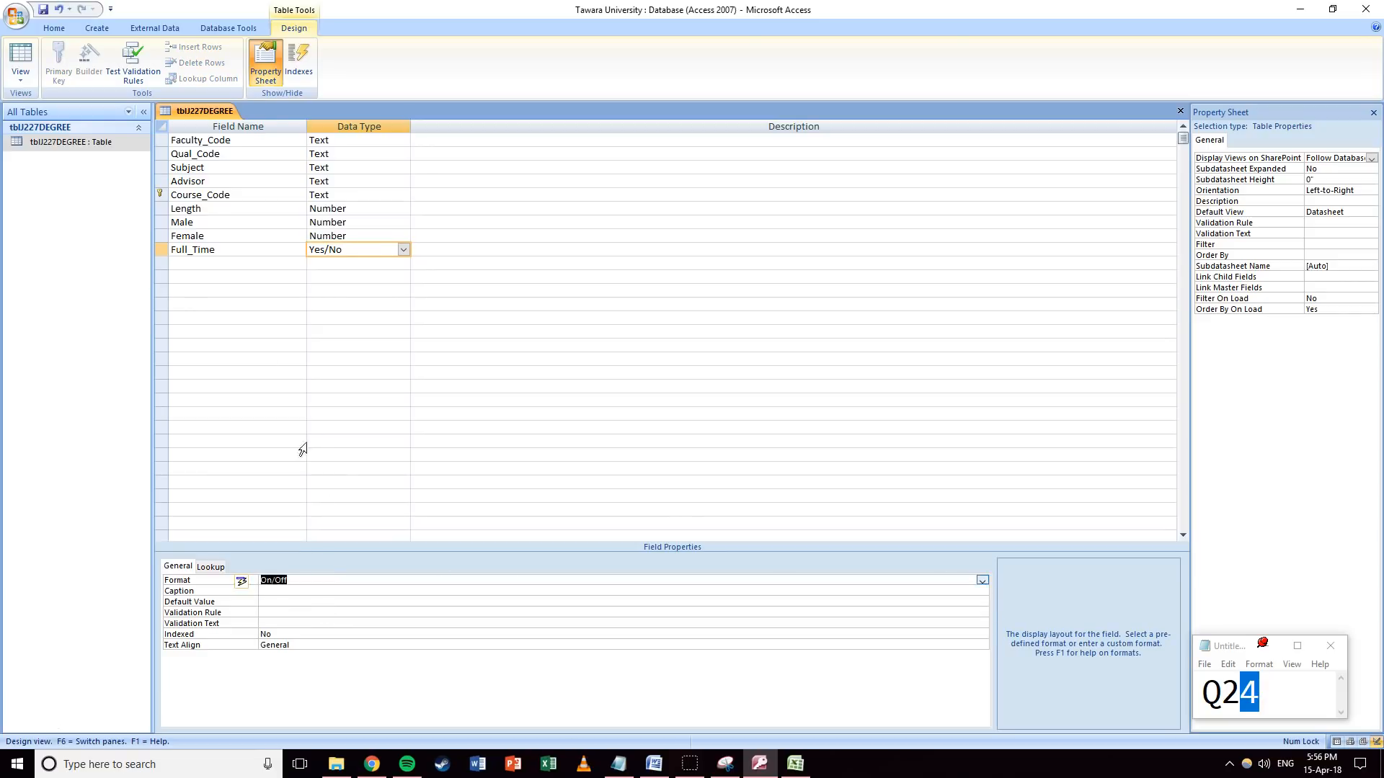
pyautogui.click(20, 58)
pyautogui.click(664, 422)
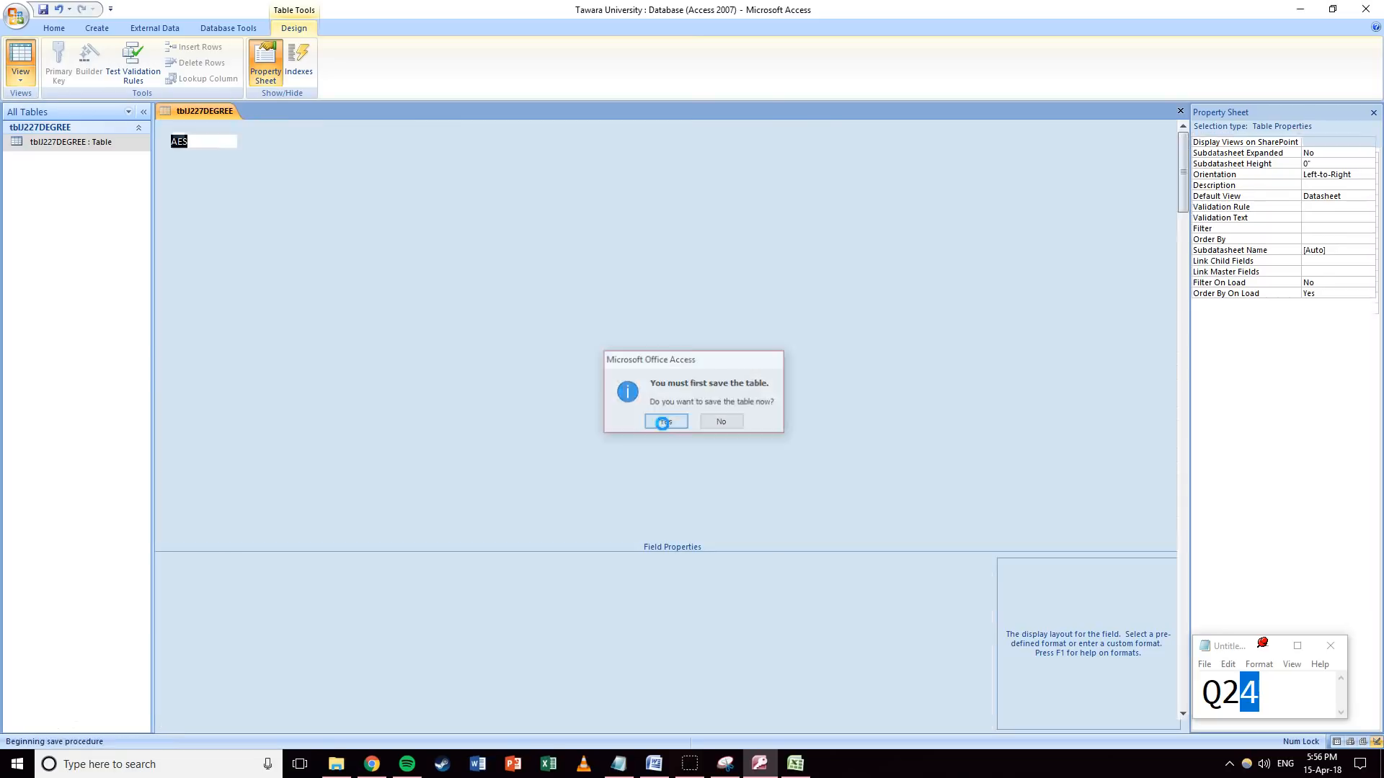
pyautogui.click(20, 57)
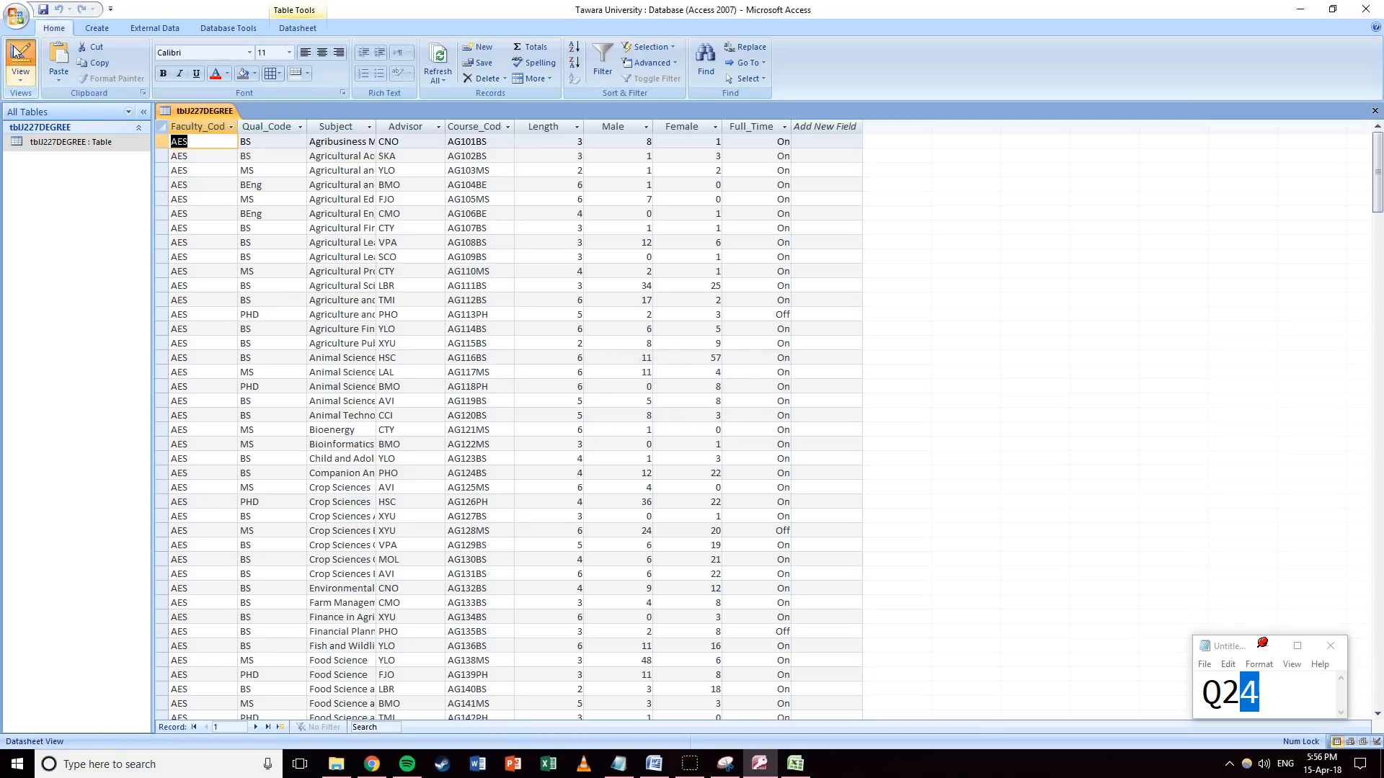
# Set Full_Time's Lookup Display Control to Check Box and save the table.
pyautogui.click(981, 581)
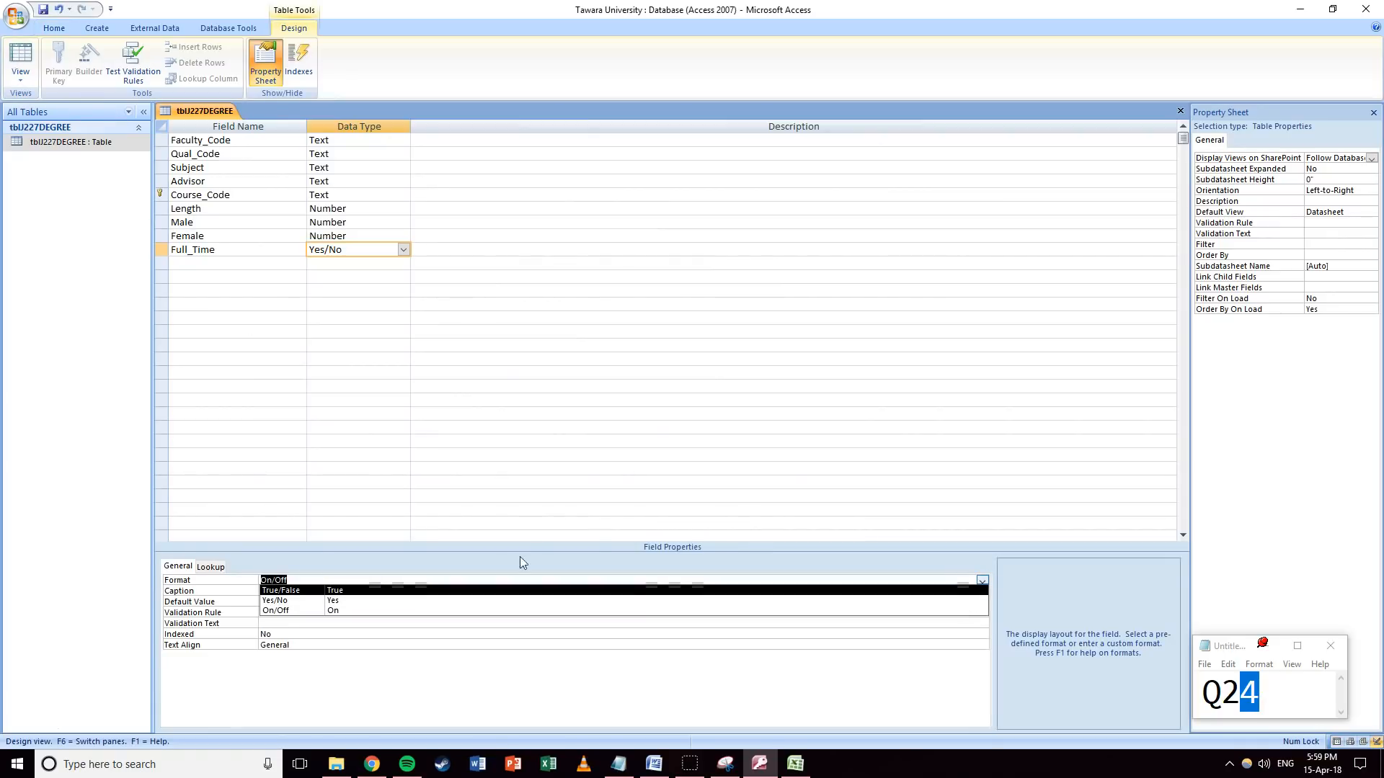
pyautogui.click(208, 567)
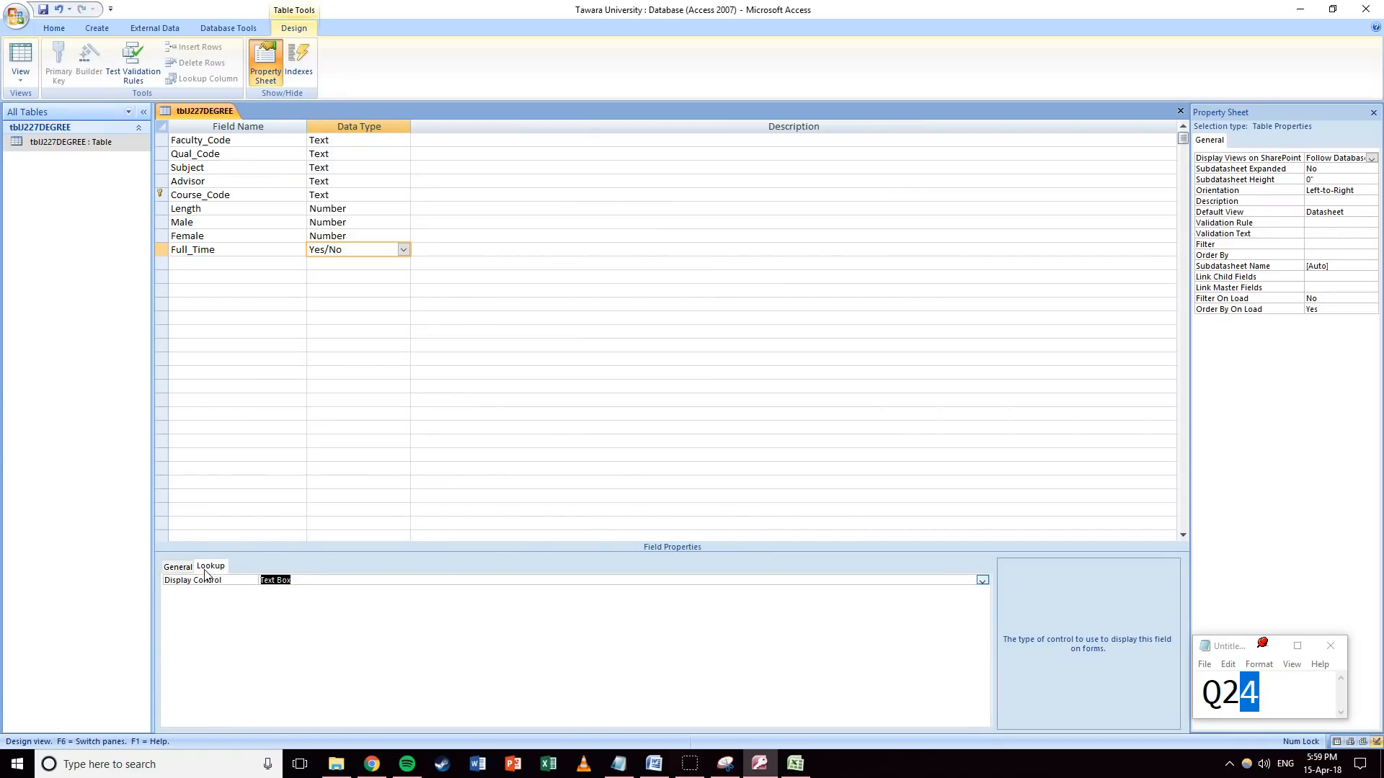
pyautogui.click(982, 580)
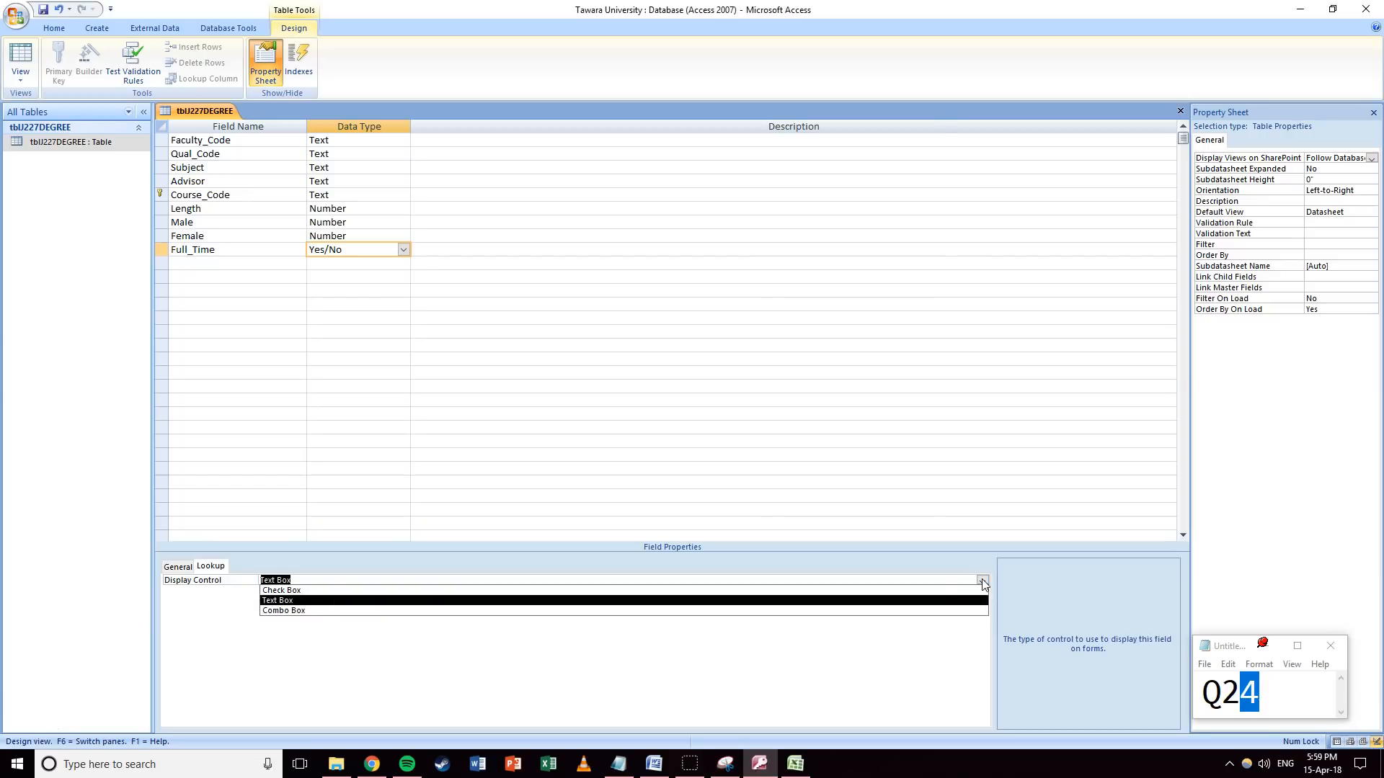
pyautogui.click(288, 591)
pyautogui.click(389, 495)
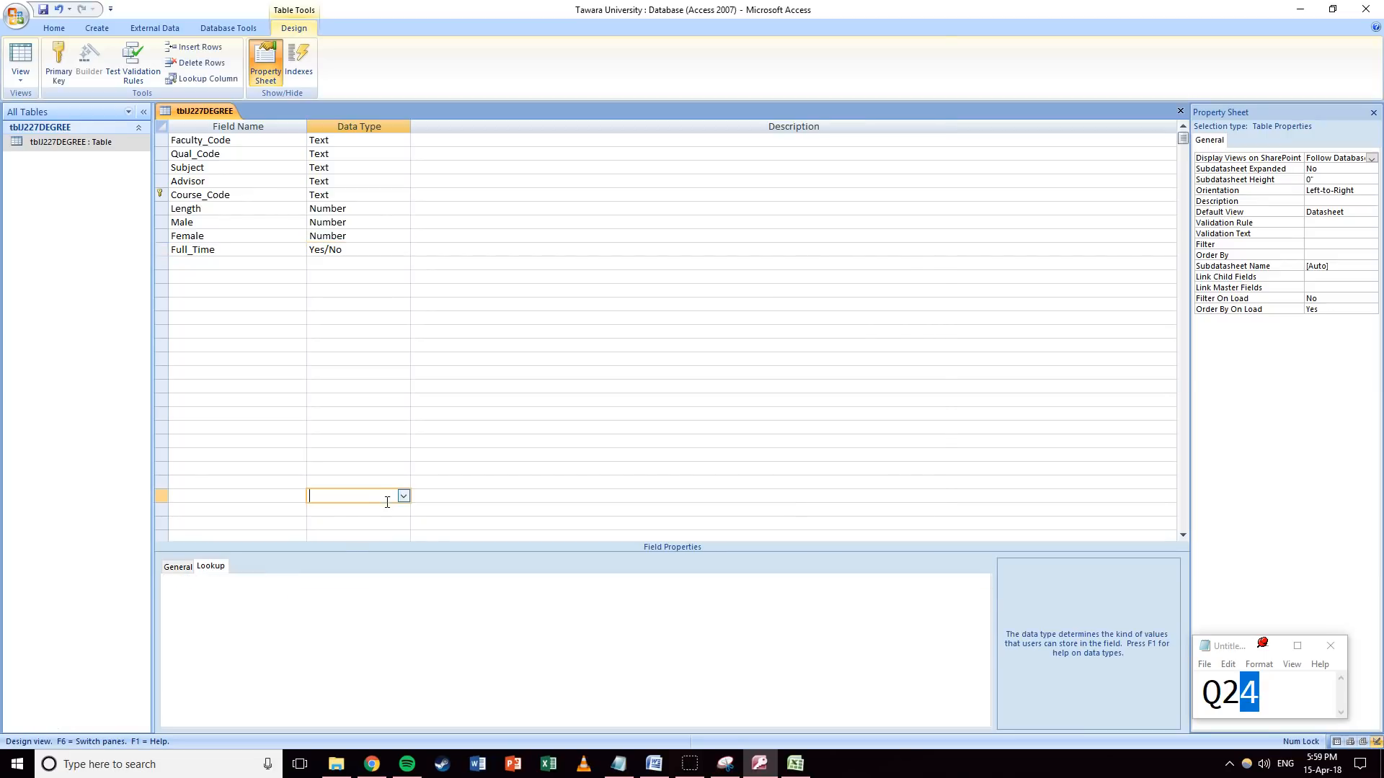
pyautogui.click(352, 252)
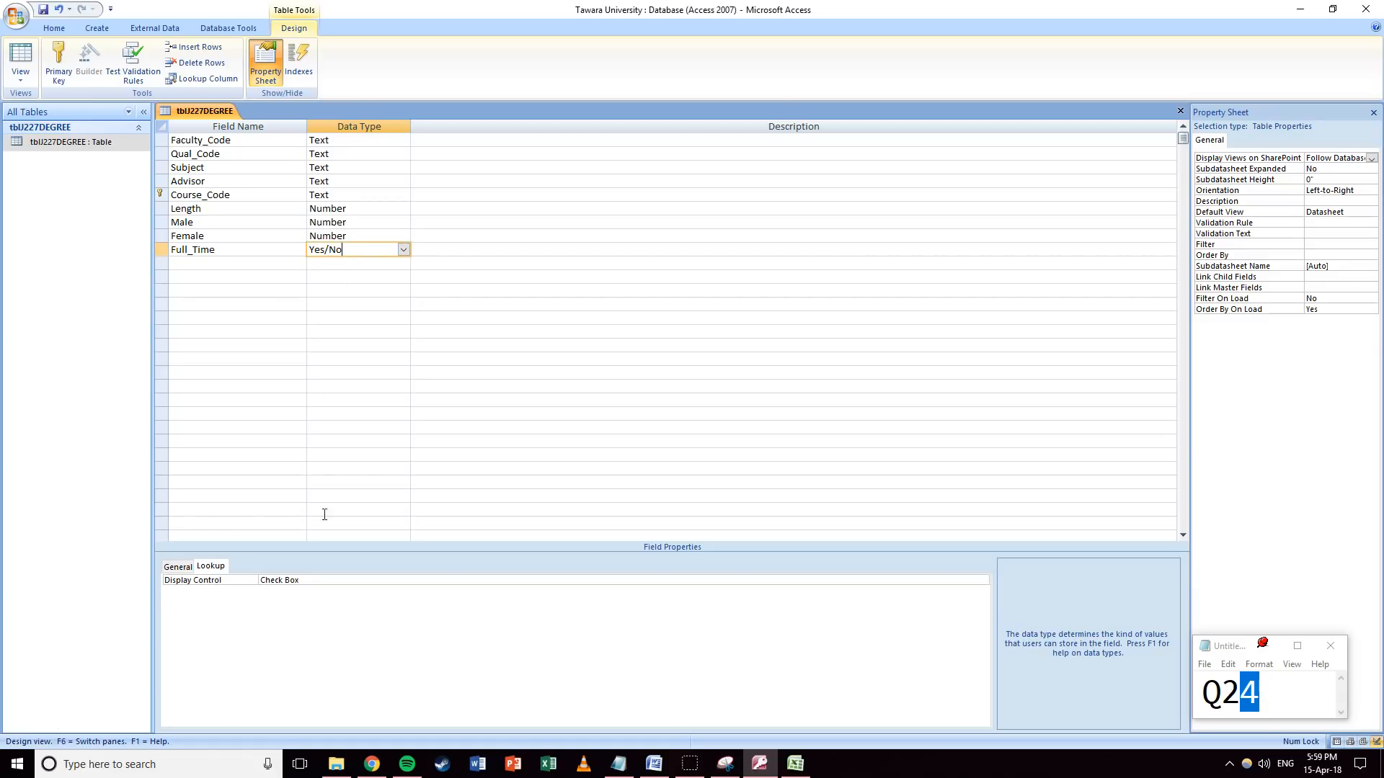
pyautogui.click(20, 57)
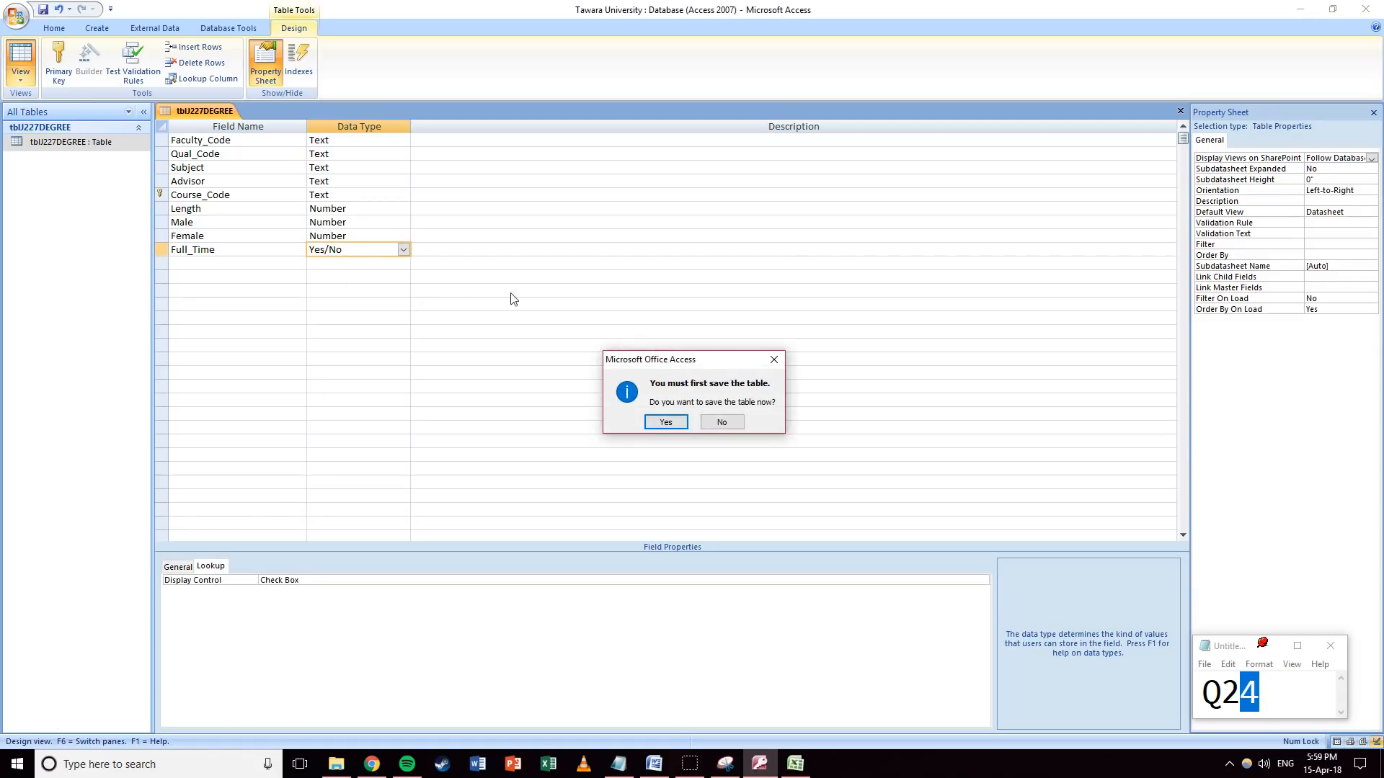
pyautogui.click(664, 422)
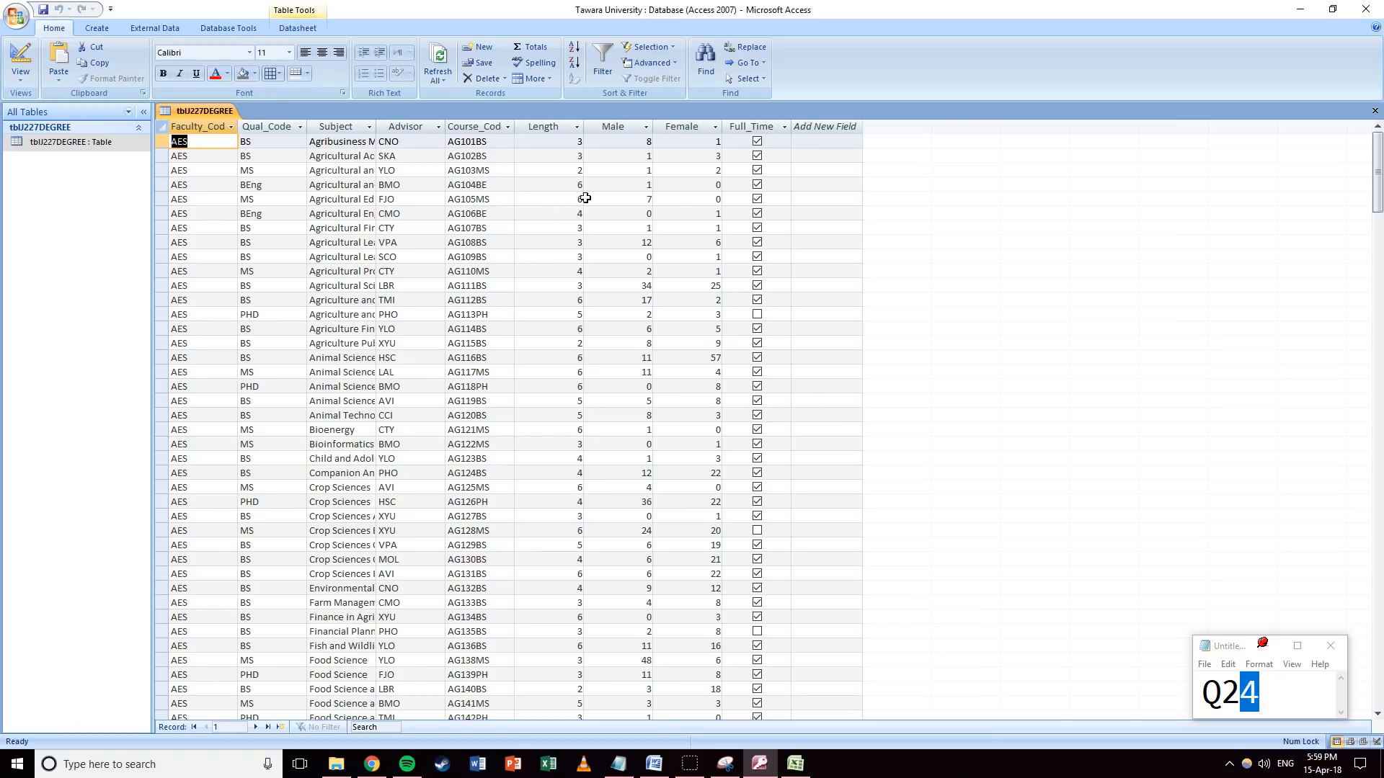
# Snip the tblJ227DEGREE Design view with the Snipping Tool.
pyautogui.click(20, 57)
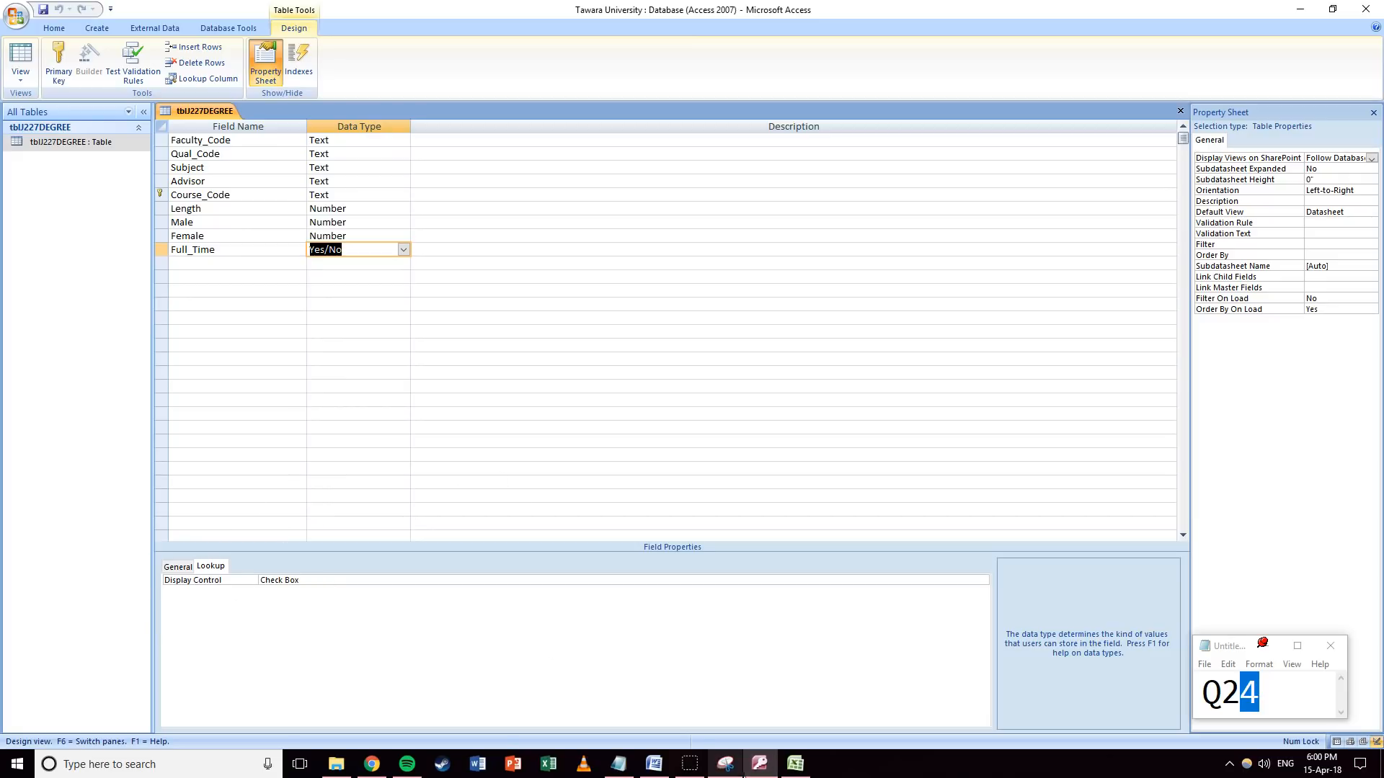
pyautogui.click(725, 763)
pyautogui.click(359, 72)
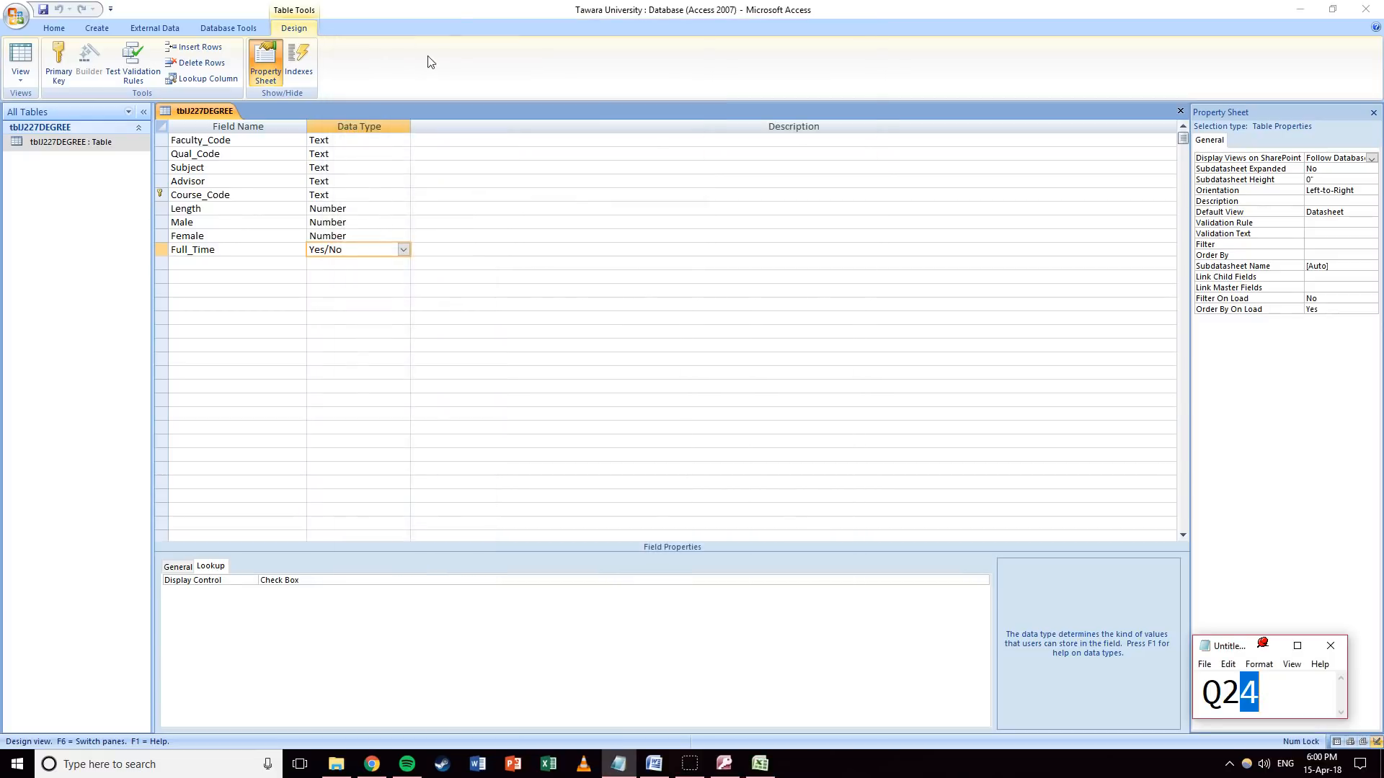
pyautogui.moveTo(446, 0); pyautogui.dragTo(10, 597)
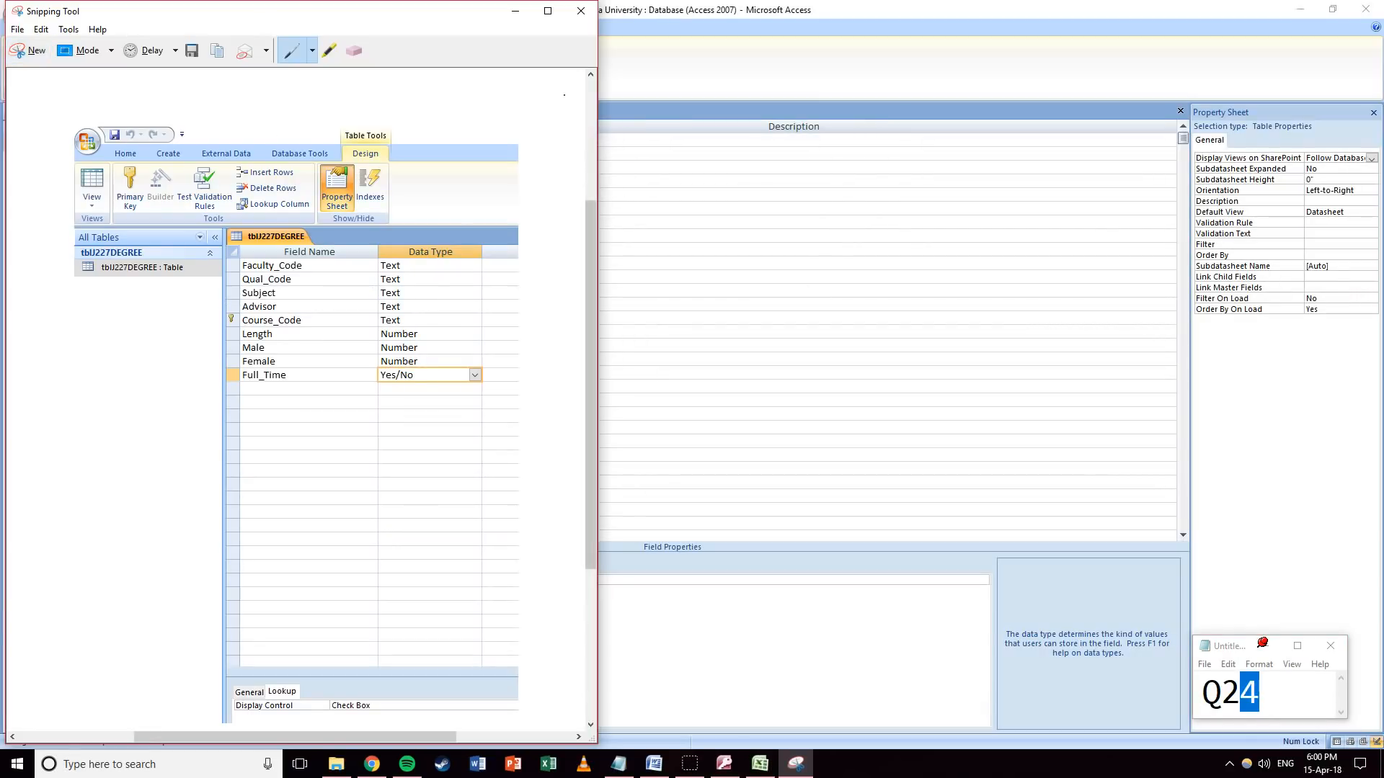
# Paste the table-design screenshot under Step 24 – EVIDENCE 4 in Word and shrink it to fit.
pyautogui.click(515, 11)
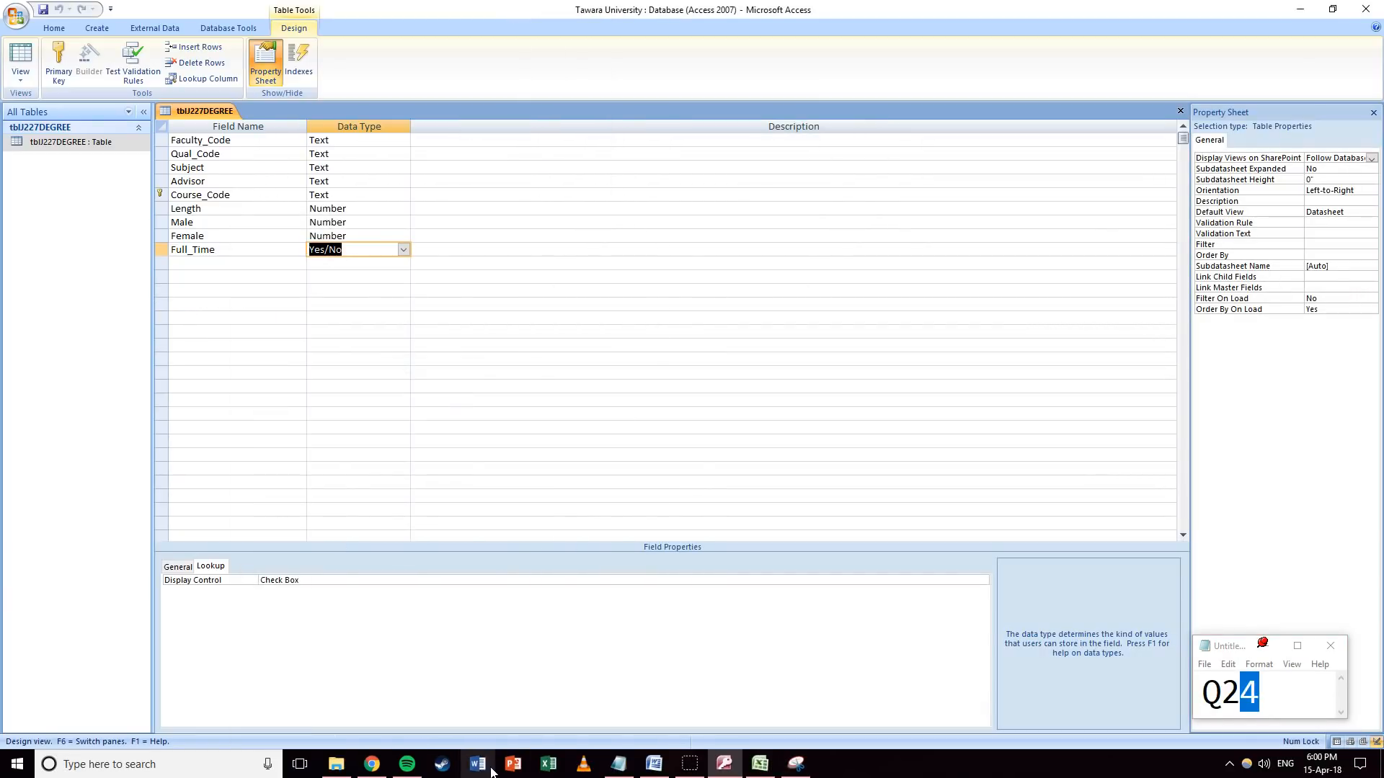
pyautogui.click(653, 763)
pyautogui.hotkey('ctrl', 'v')
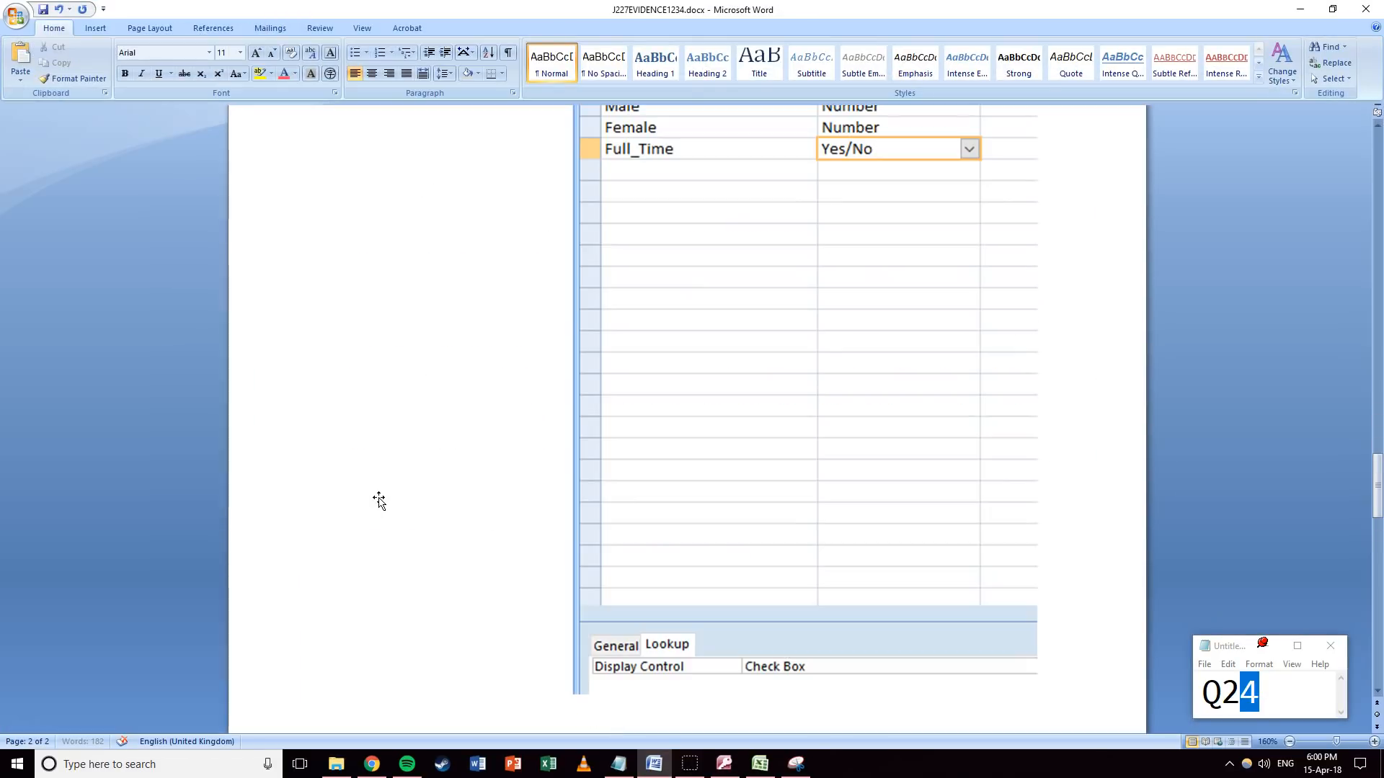
pyautogui.click(692, 461)
pyautogui.scroll(5, 720, 464)
pyautogui.scroll(3, 723, 463)
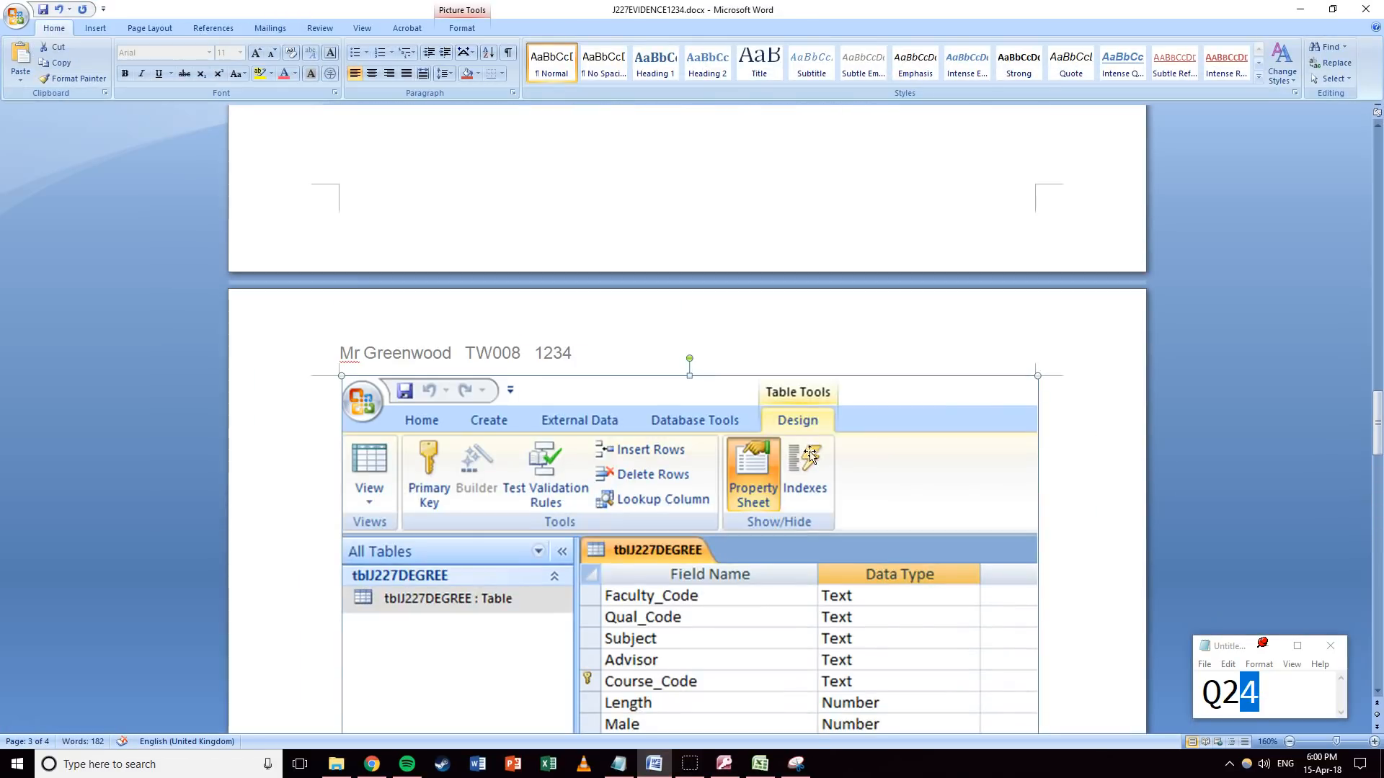
pyautogui.moveTo(1038, 375); pyautogui.dragTo(618, 655)
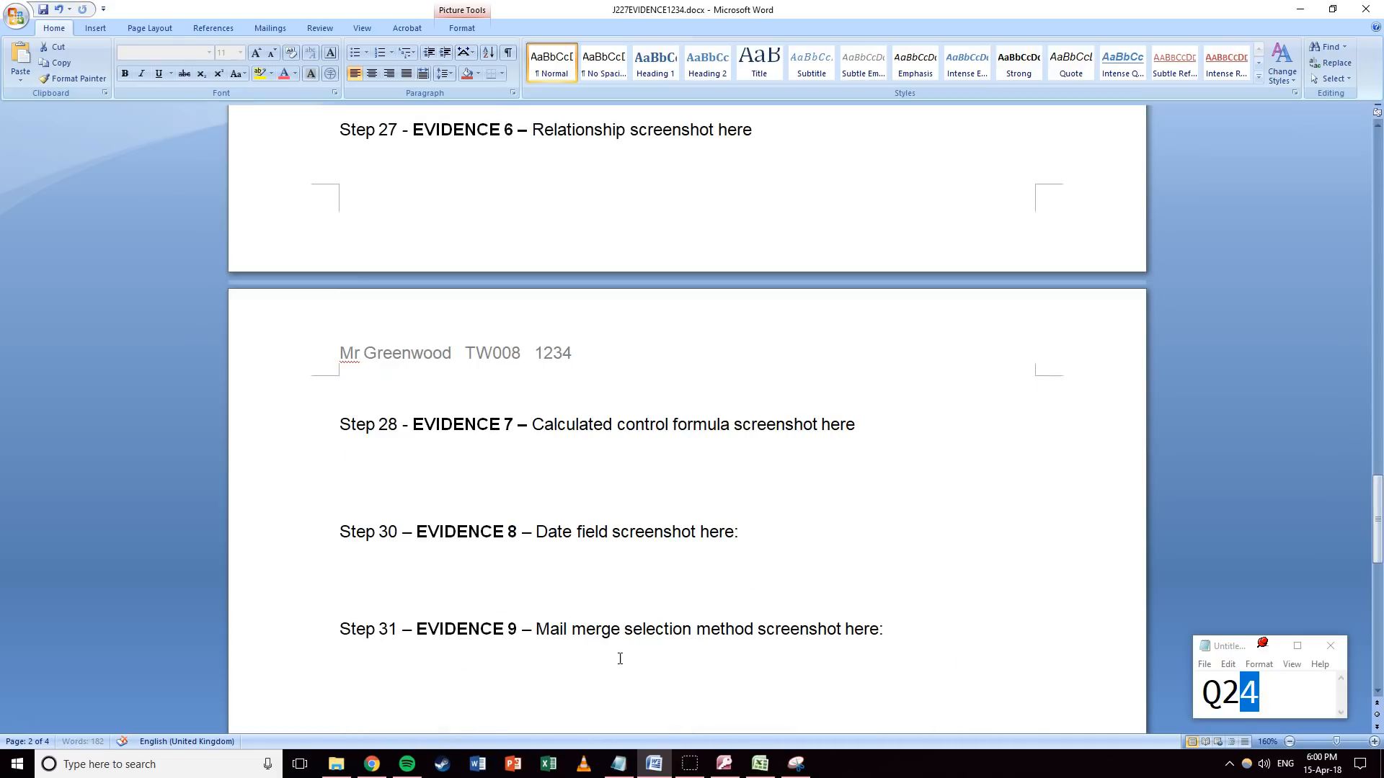
pyautogui.scroll(10, 618, 655)
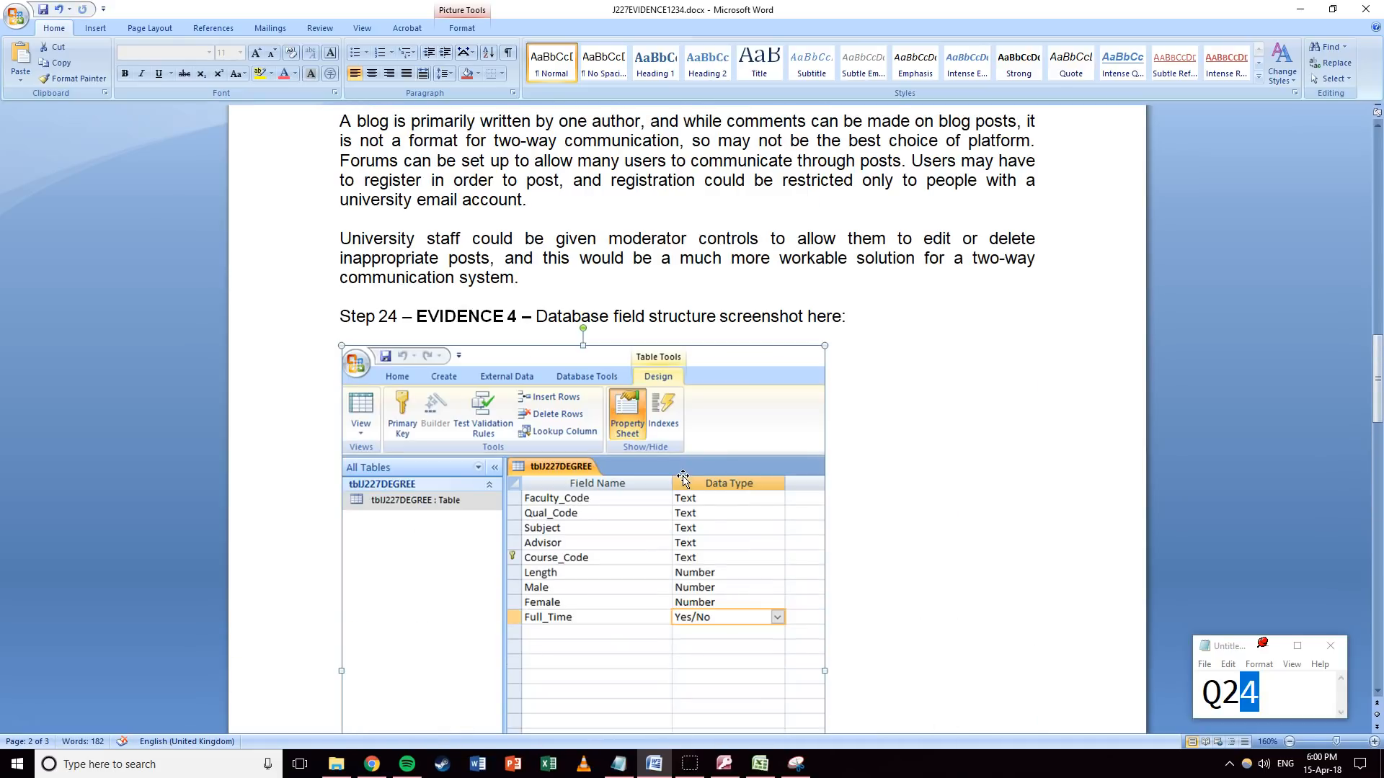
pyautogui.scroll(-5, 683, 476)
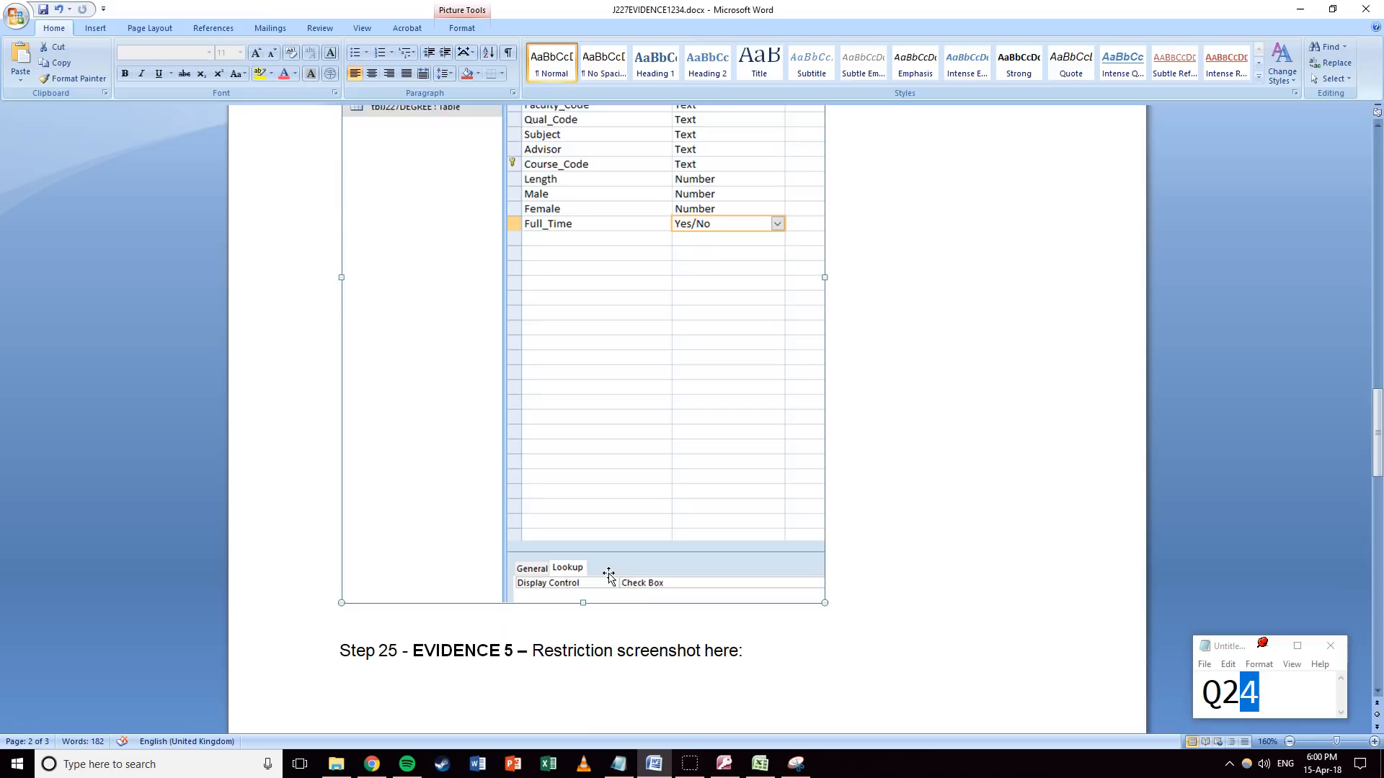
pyautogui.scroll(-3, 617, 586)
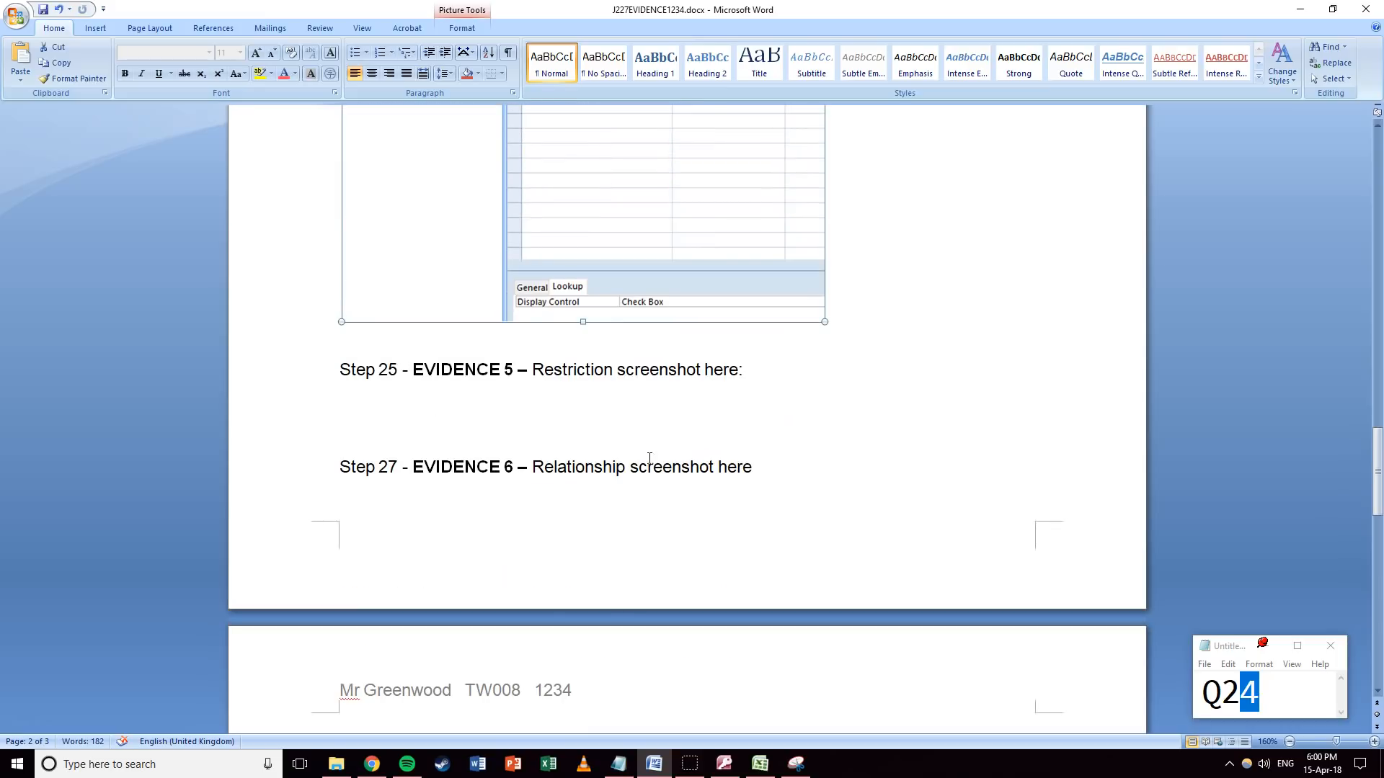
# Update the Notepad tally note from Q24 to Q25.
pyautogui.moveTo(1265, 694); pyautogui.dragTo(1242, 691)
pyautogui.write('5')
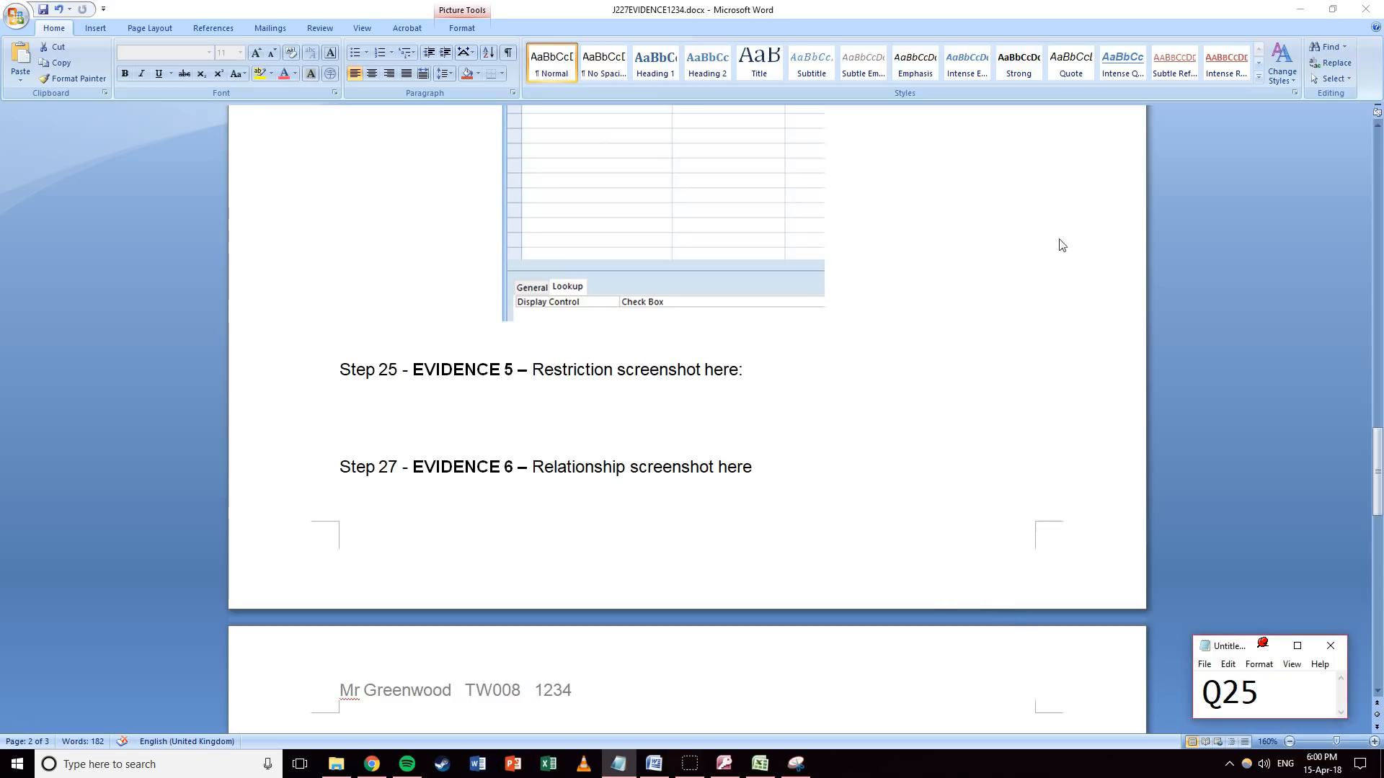
pyautogui.click(1300, 10)
# Give the Length field validation rule <=6 with text 'Length must be 6 or less'.
pyautogui.click(451, 305)
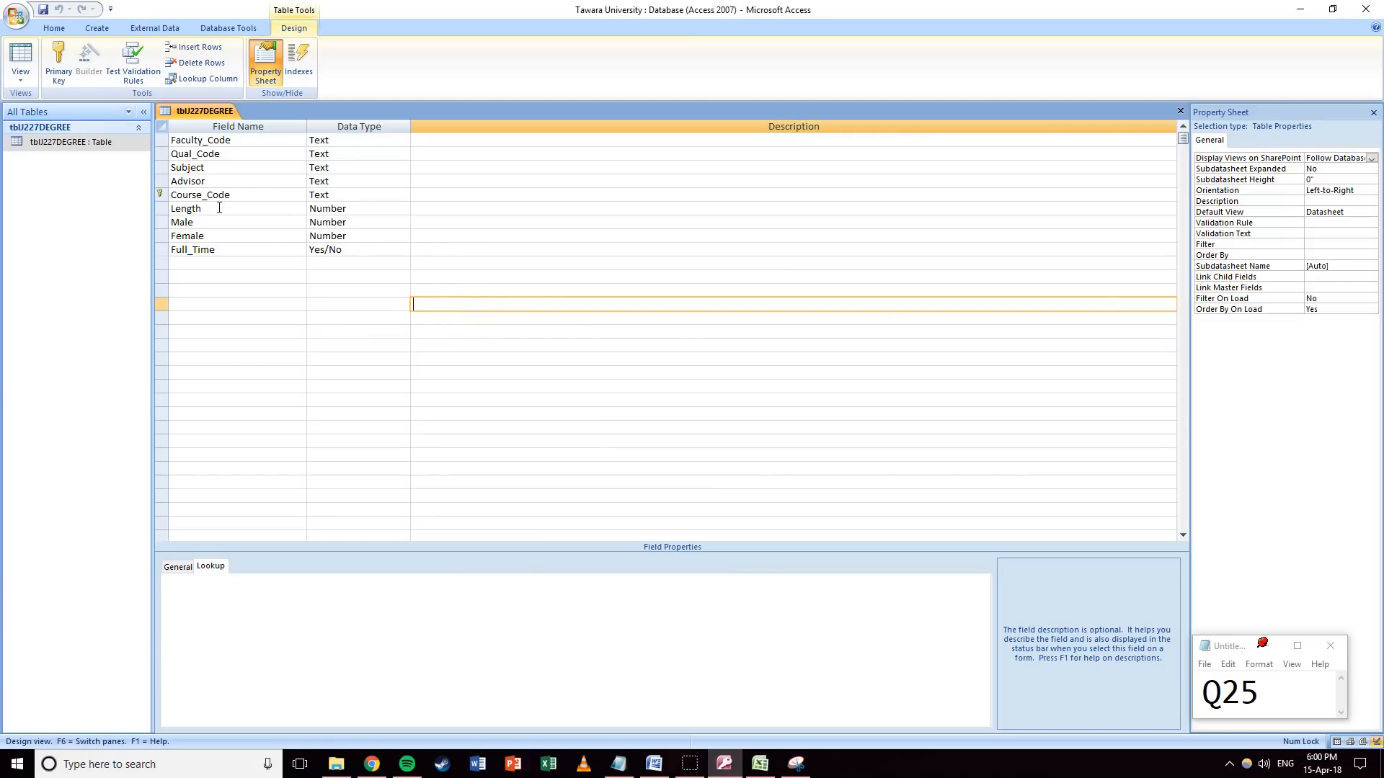
pyautogui.click(357, 209)
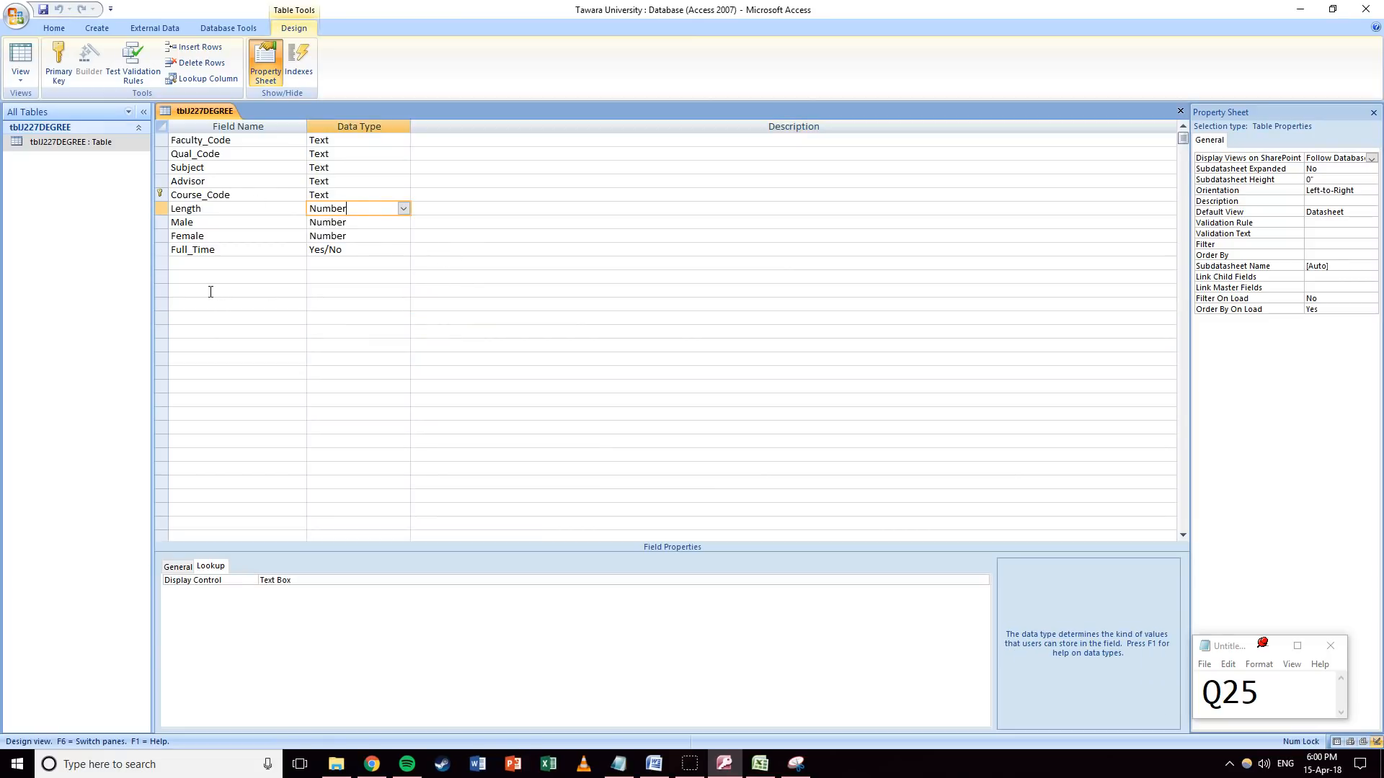
pyautogui.click(180, 566)
pyautogui.click(261, 646)
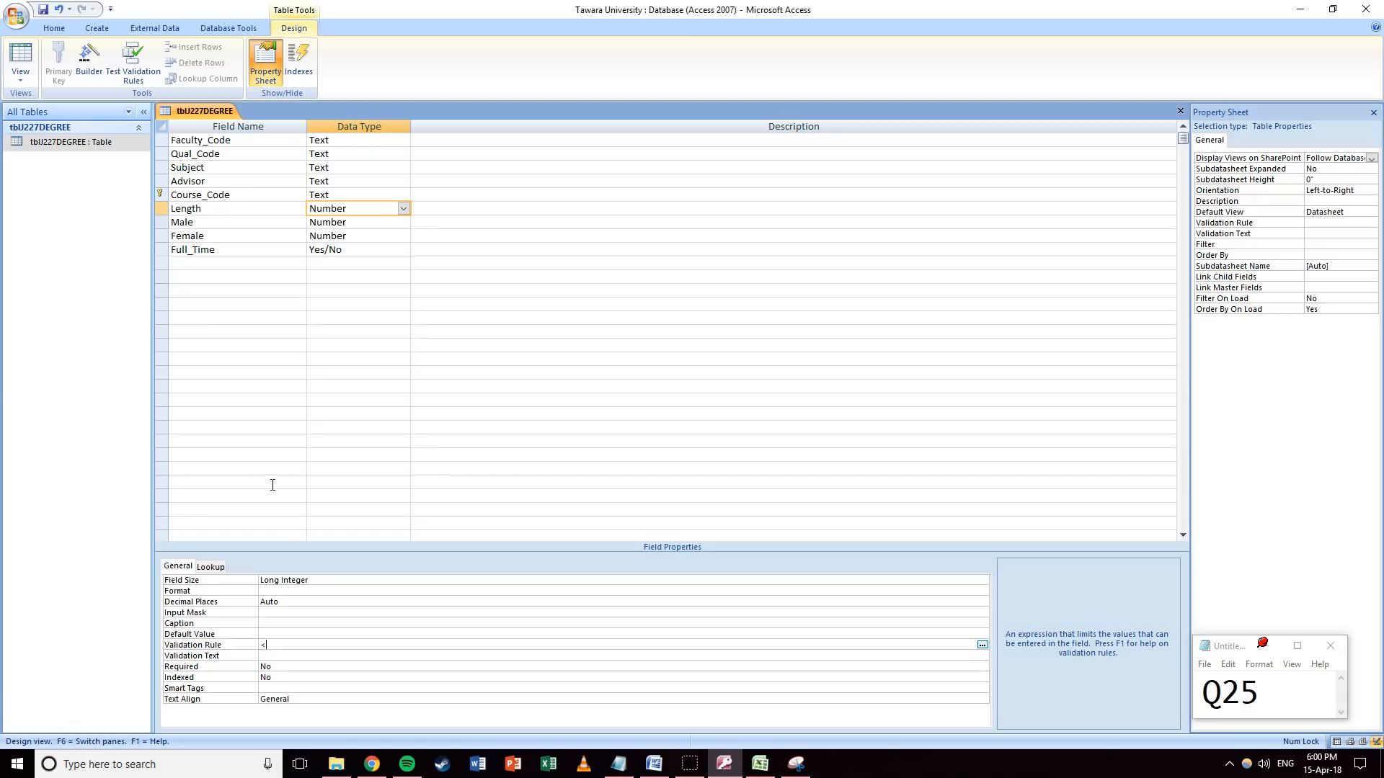
pyautogui.press('Return')
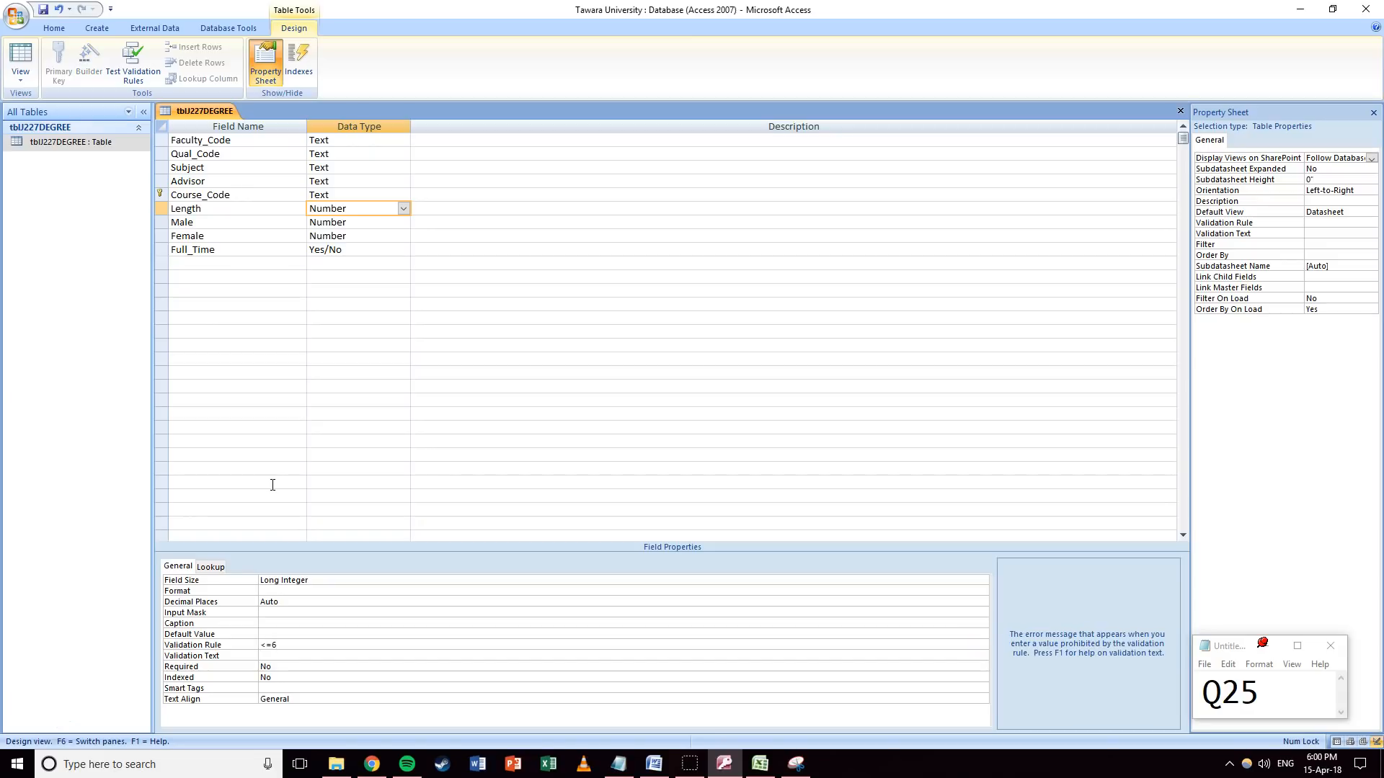
pyautogui.write('Length must be 6 or less')
pyautogui.click(247, 290)
# Save tblJ227DEGREE and test existing records against the new rule in Datasheet view.
pyautogui.click(20, 56)
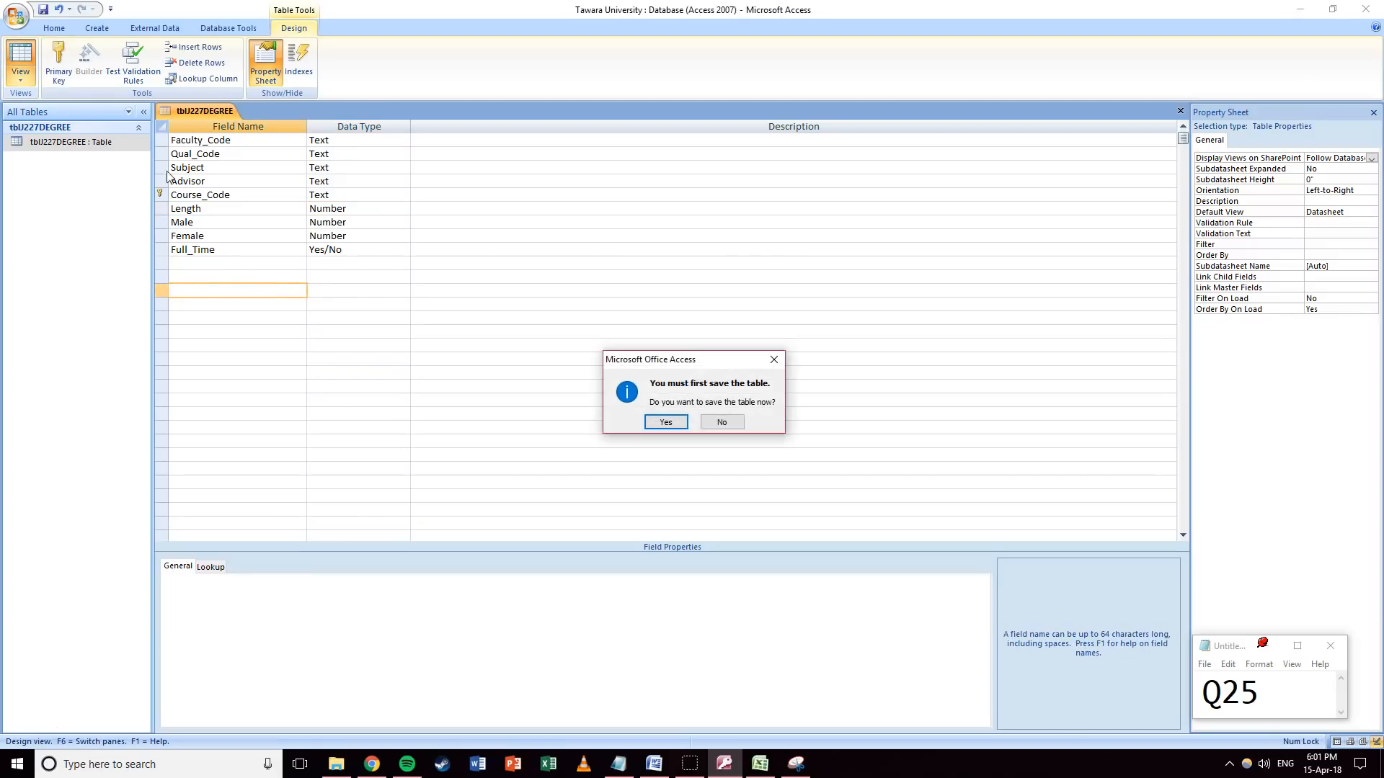
pyautogui.click(655, 424)
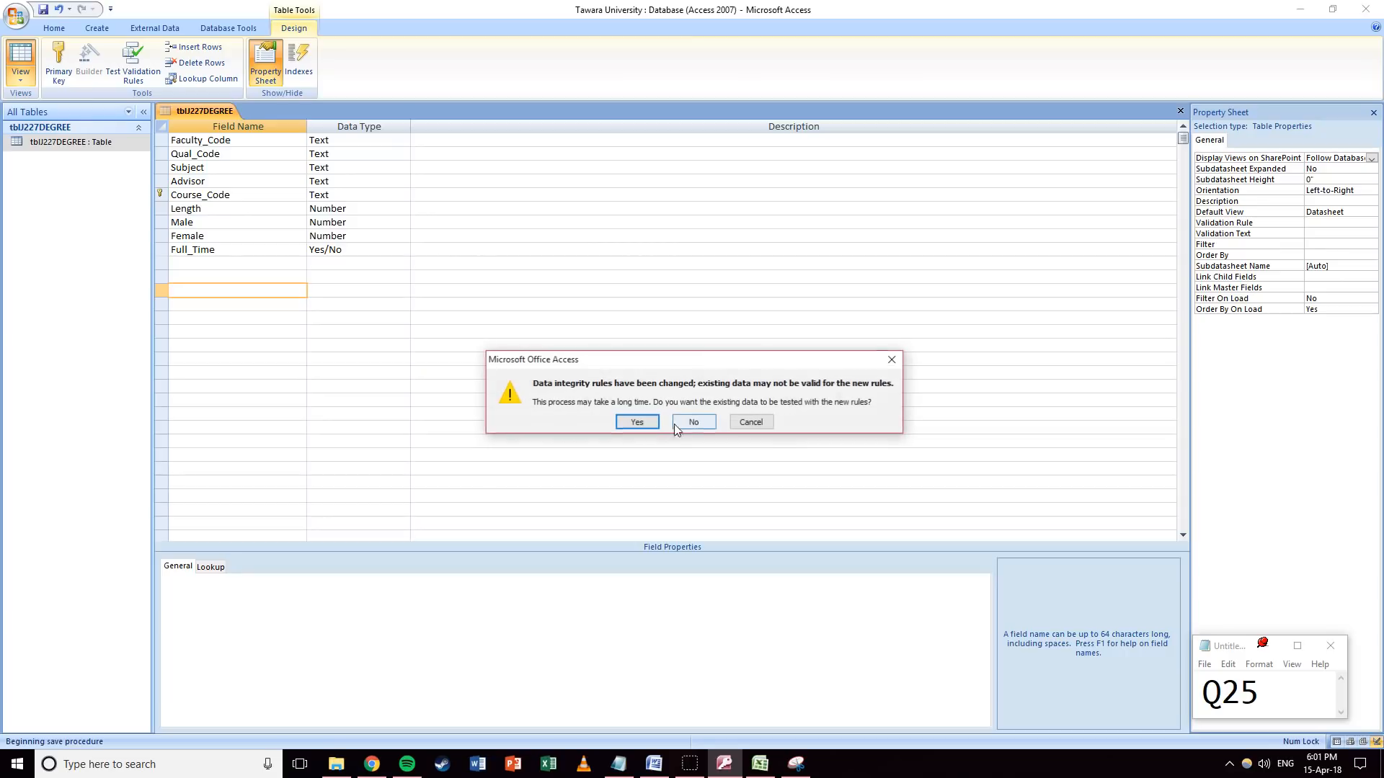
pyautogui.click(637, 423)
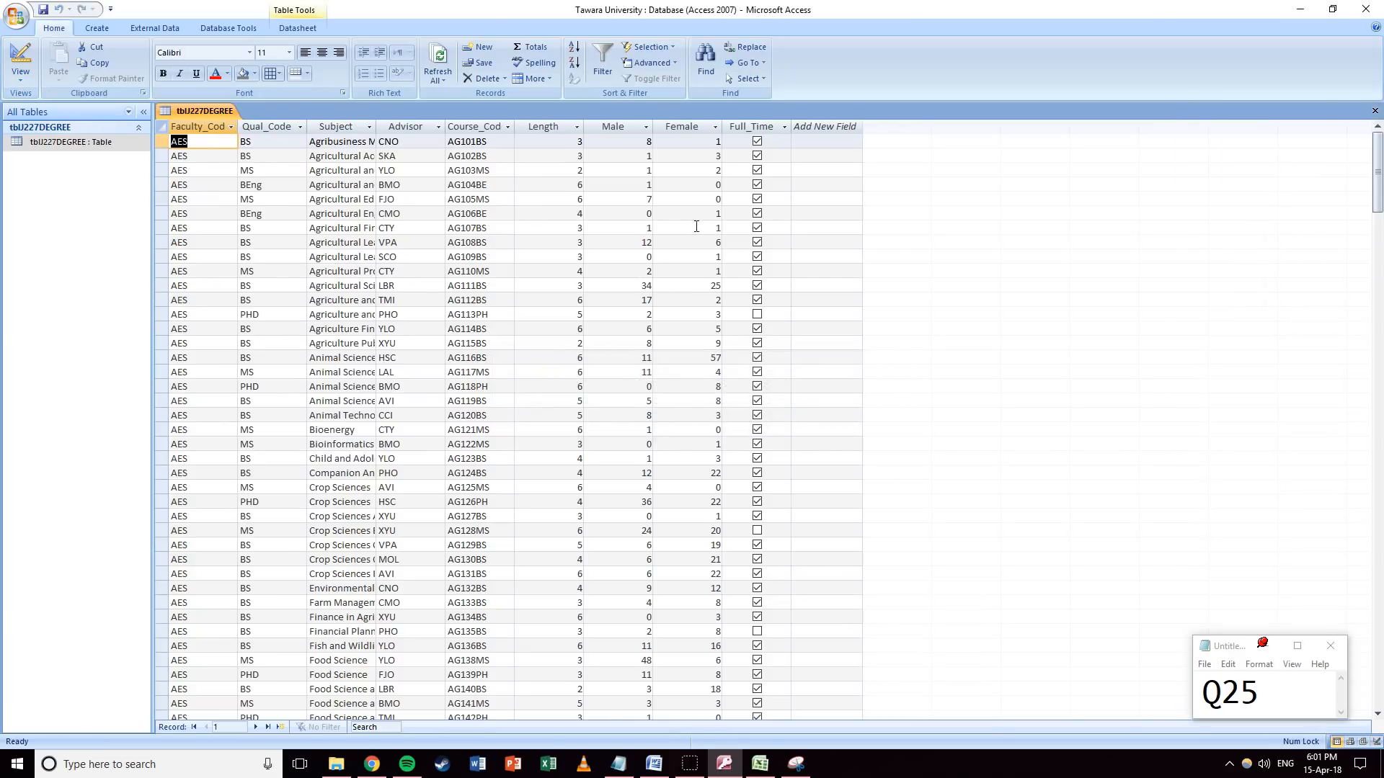
# Scroll through the Length column's values in the datasheet.
pyautogui.click(555, 128)
pyautogui.scroll(-15, 562, 349)
pyautogui.scroll(-20, 553, 348)
pyautogui.scroll(-20, 531, 356)
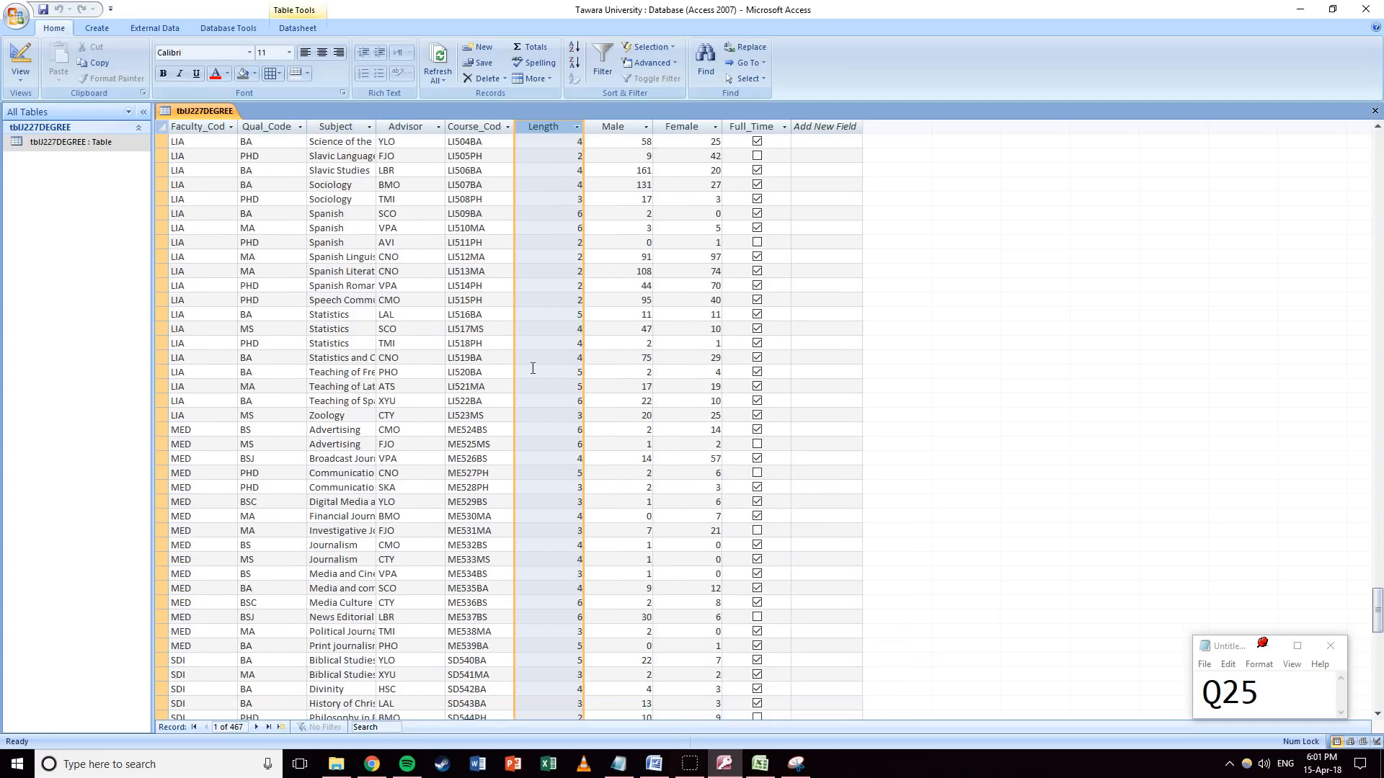
pyautogui.scroll(-17, 534, 366)
pyautogui.moveTo(1378, 671); pyautogui.dragTo(1373, 148)
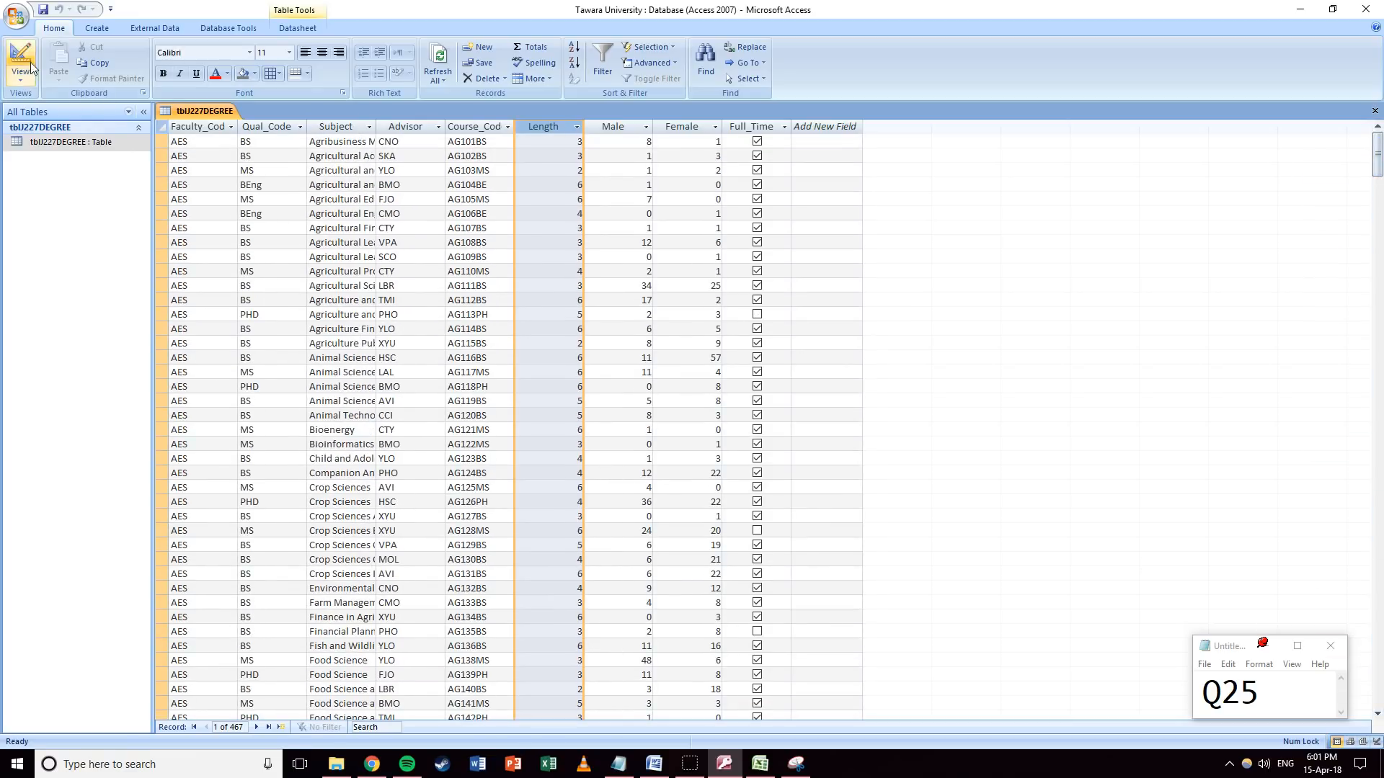
# Return to Design view showing Length's <=6 rule and bring up the Snipping Tool.
pyautogui.click(21, 58)
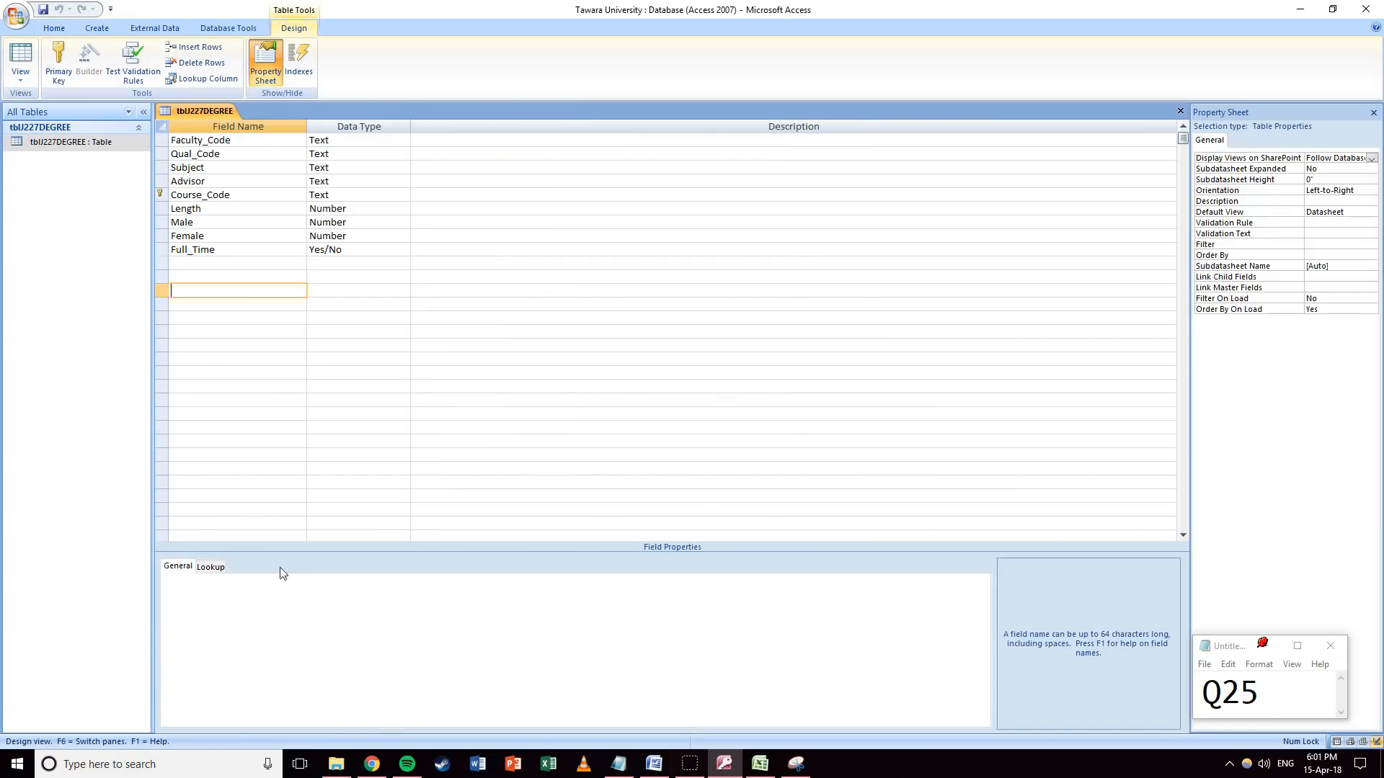
pyautogui.click(216, 208)
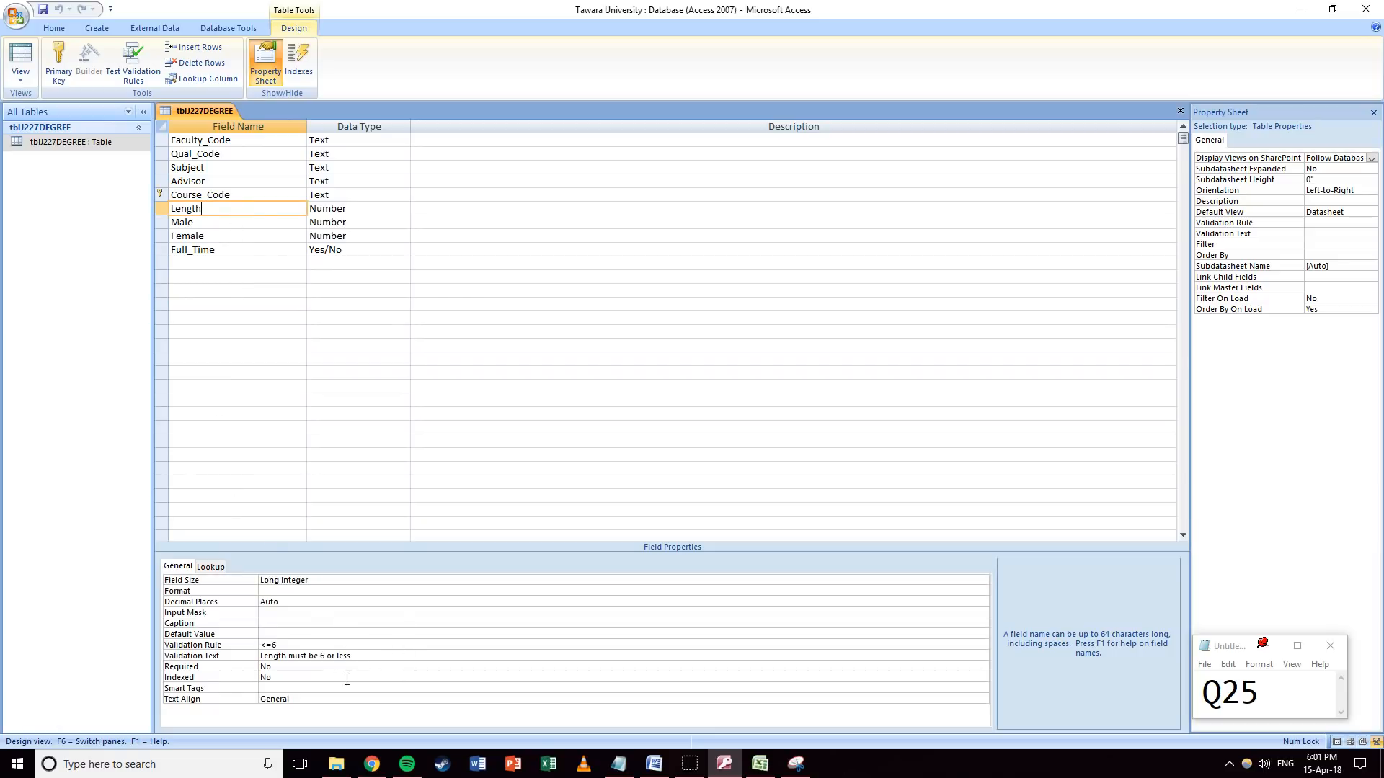
pyautogui.click(800, 772)
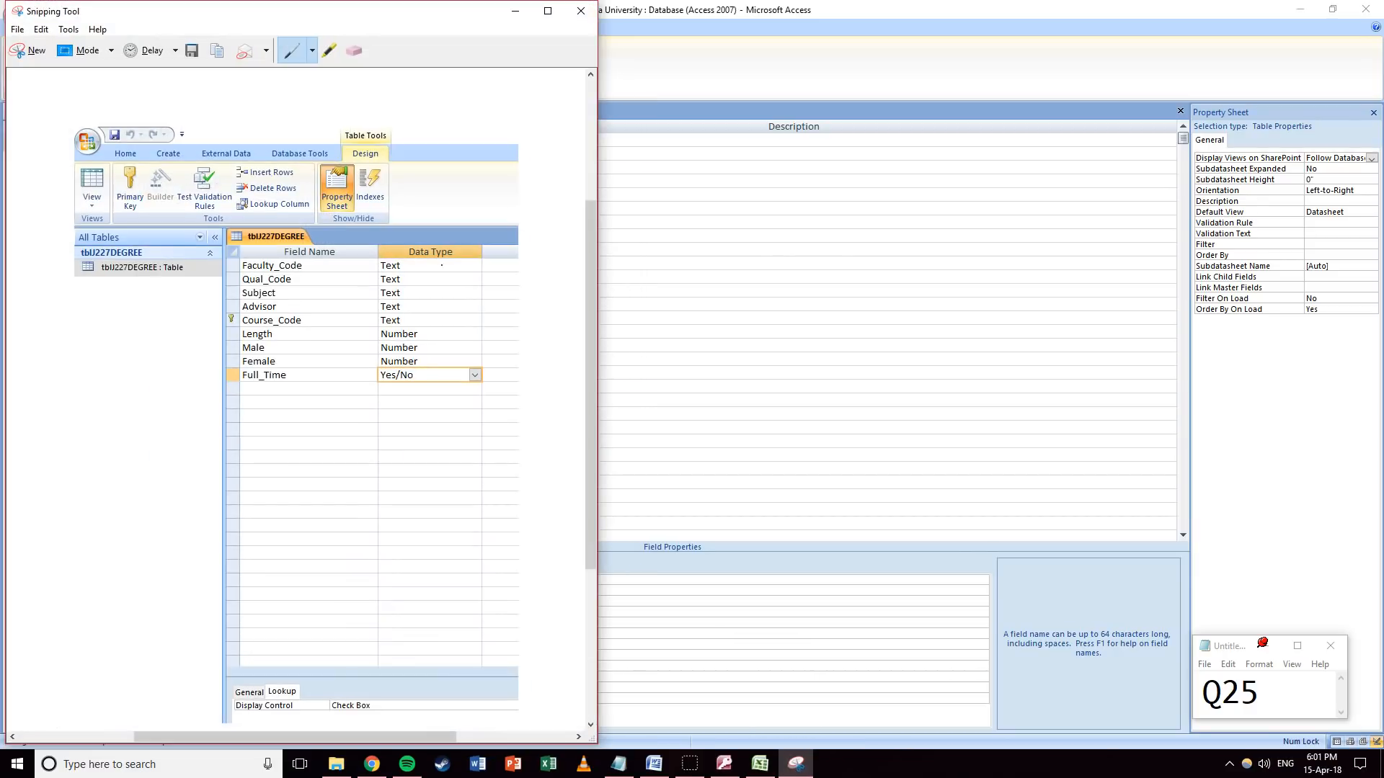
# Capture Length's field properties and paste the screenshot under Step 25 in Word.
pyautogui.click(26, 52)
pyautogui.moveTo(157, 557); pyautogui.dragTo(360, 666)
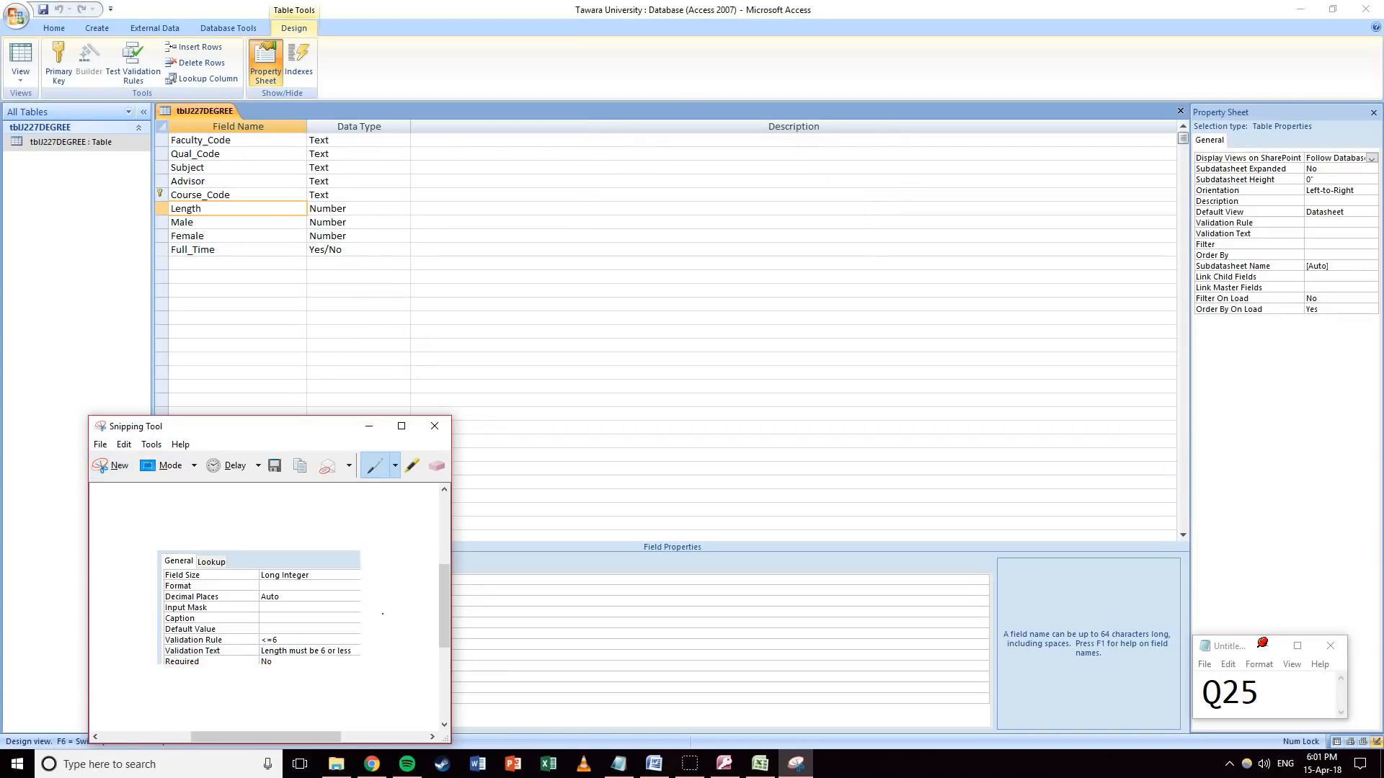
pyautogui.click(652, 764)
pyautogui.click(386, 405)
pyautogui.hotkey('ctrl', 'v')
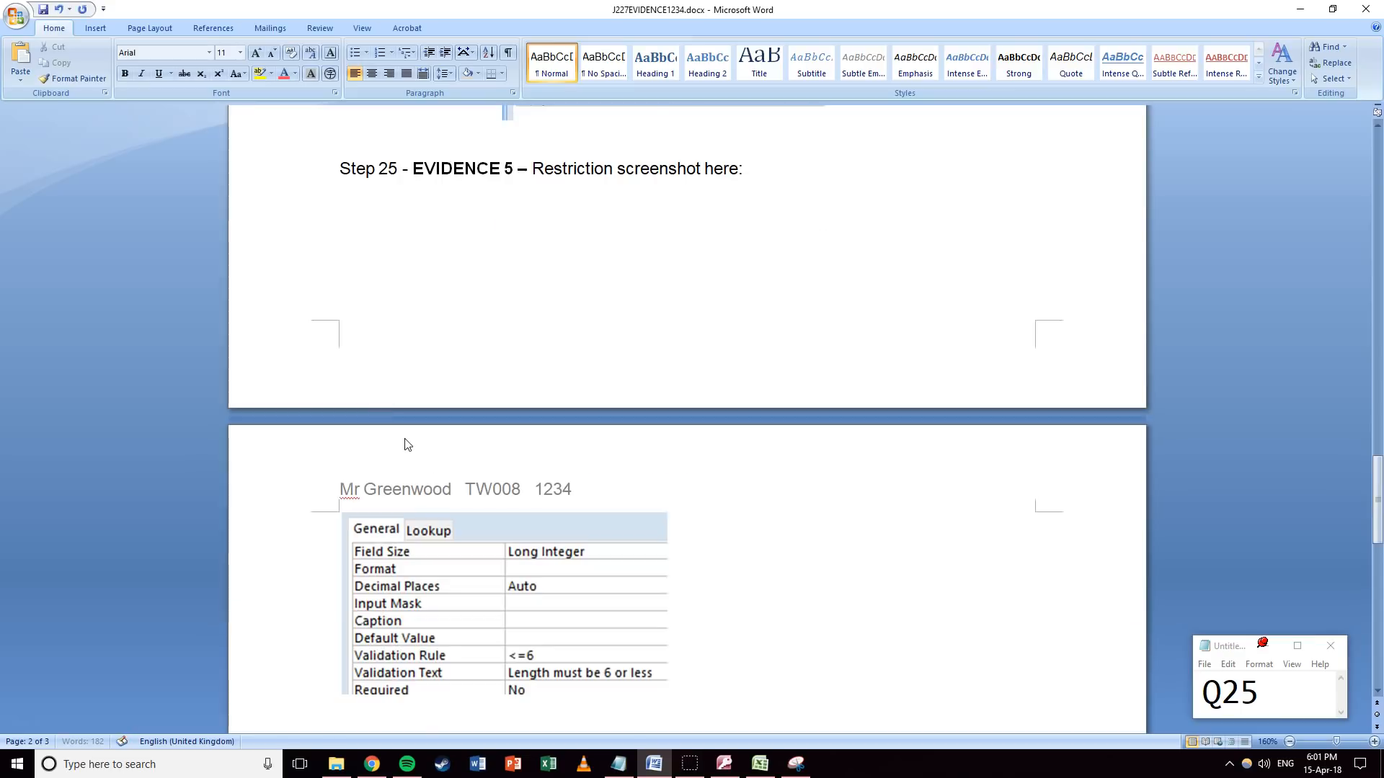
# Shrink the picture above Step 25 and the new validation screenshot to fit.
pyautogui.scroll(5, 433, 408)
pyautogui.click(556, 310)
pyautogui.moveTo(825, 457); pyautogui.dragTo(673, 339)
pyautogui.click(609, 469)
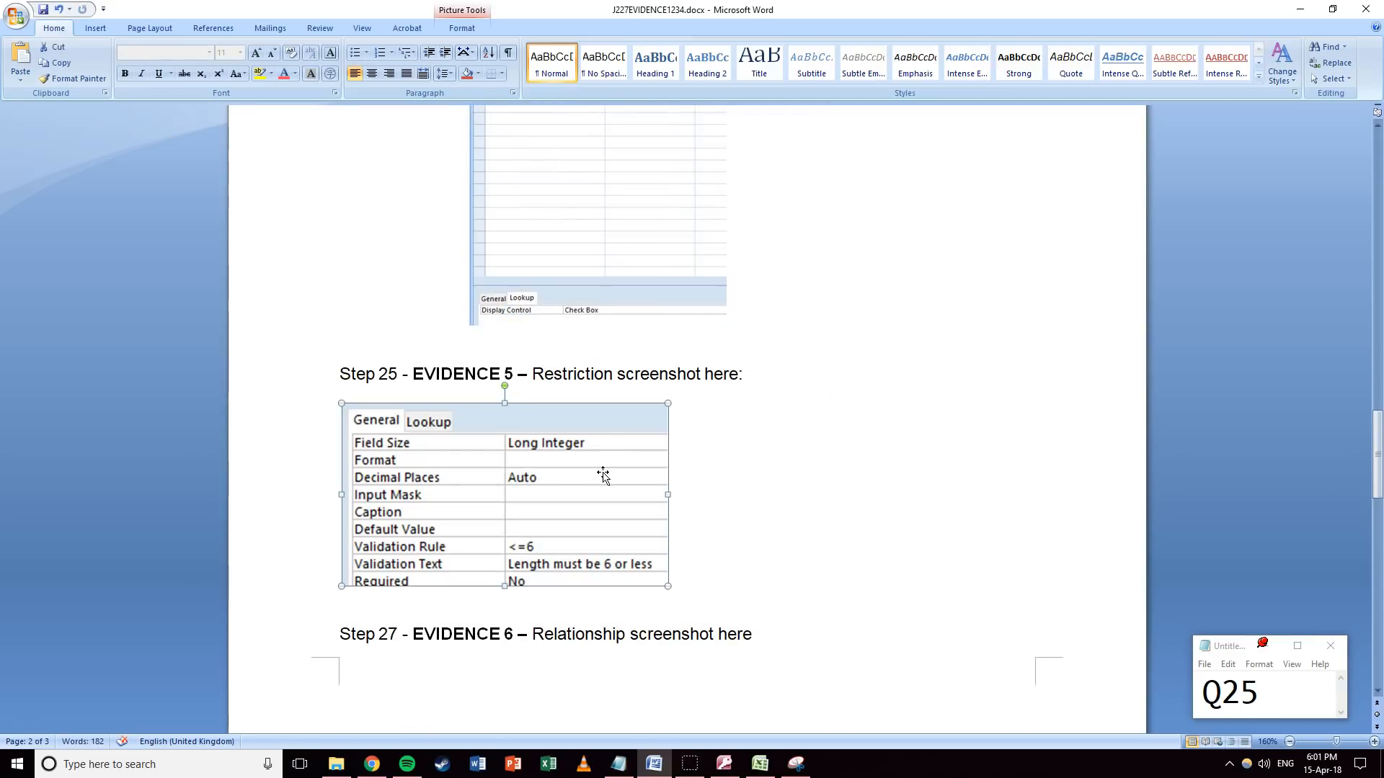
pyautogui.scroll(3, 652, 349)
pyautogui.scroll(-4, 651, 353)
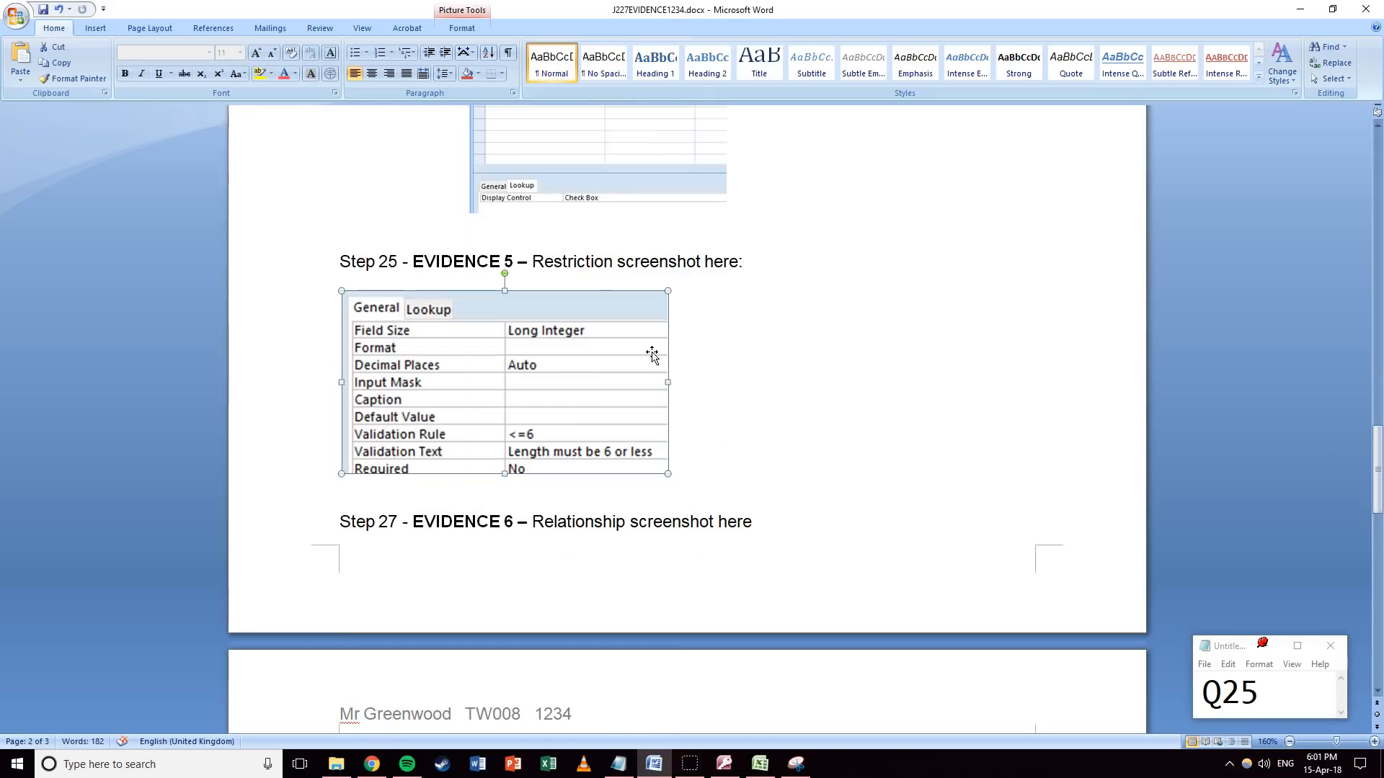
pyautogui.moveTo(670, 475); pyautogui.dragTo(643, 459)
# Start Step 27 on a new page with a page break, then minimize Word.
pyautogui.click(342, 509)
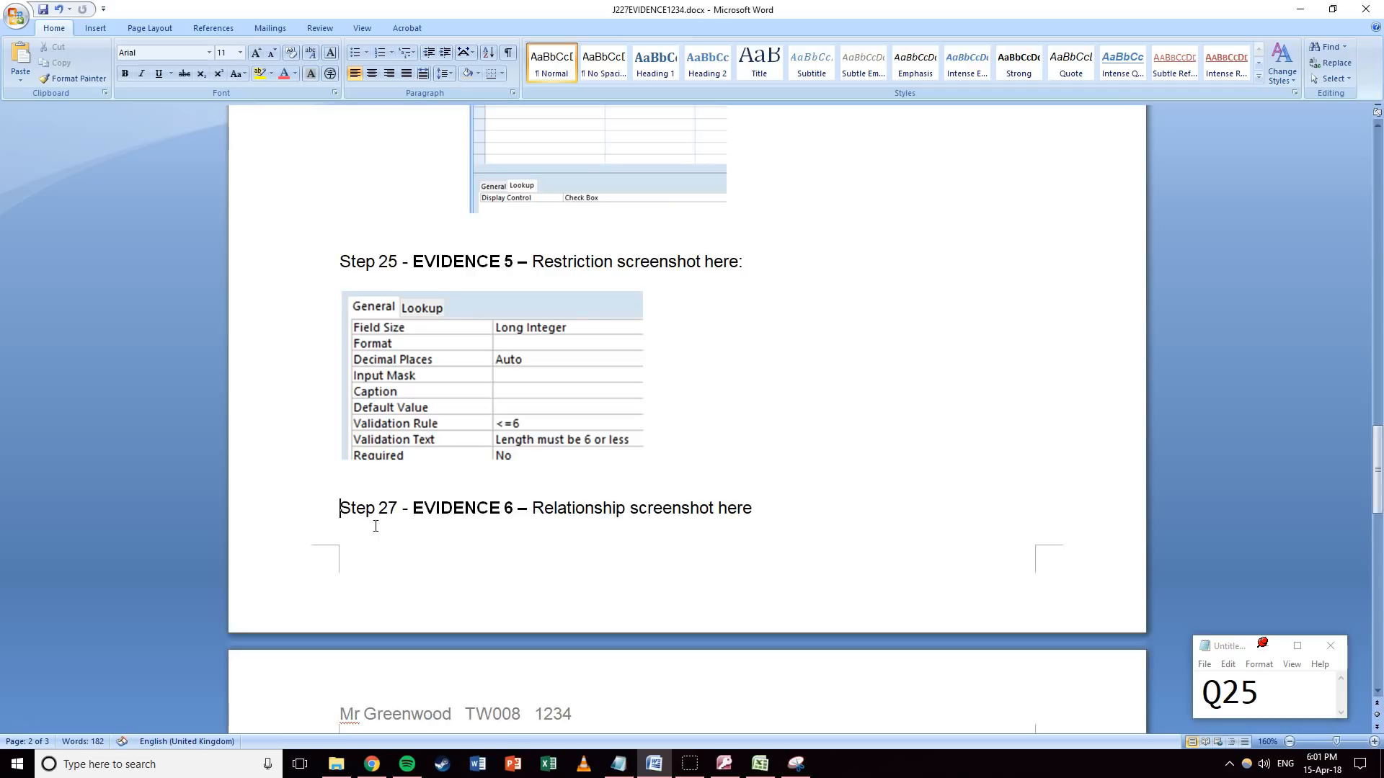
pyautogui.hotkey('ctrl', 'Return')
pyautogui.scroll(-3, 505, 497)
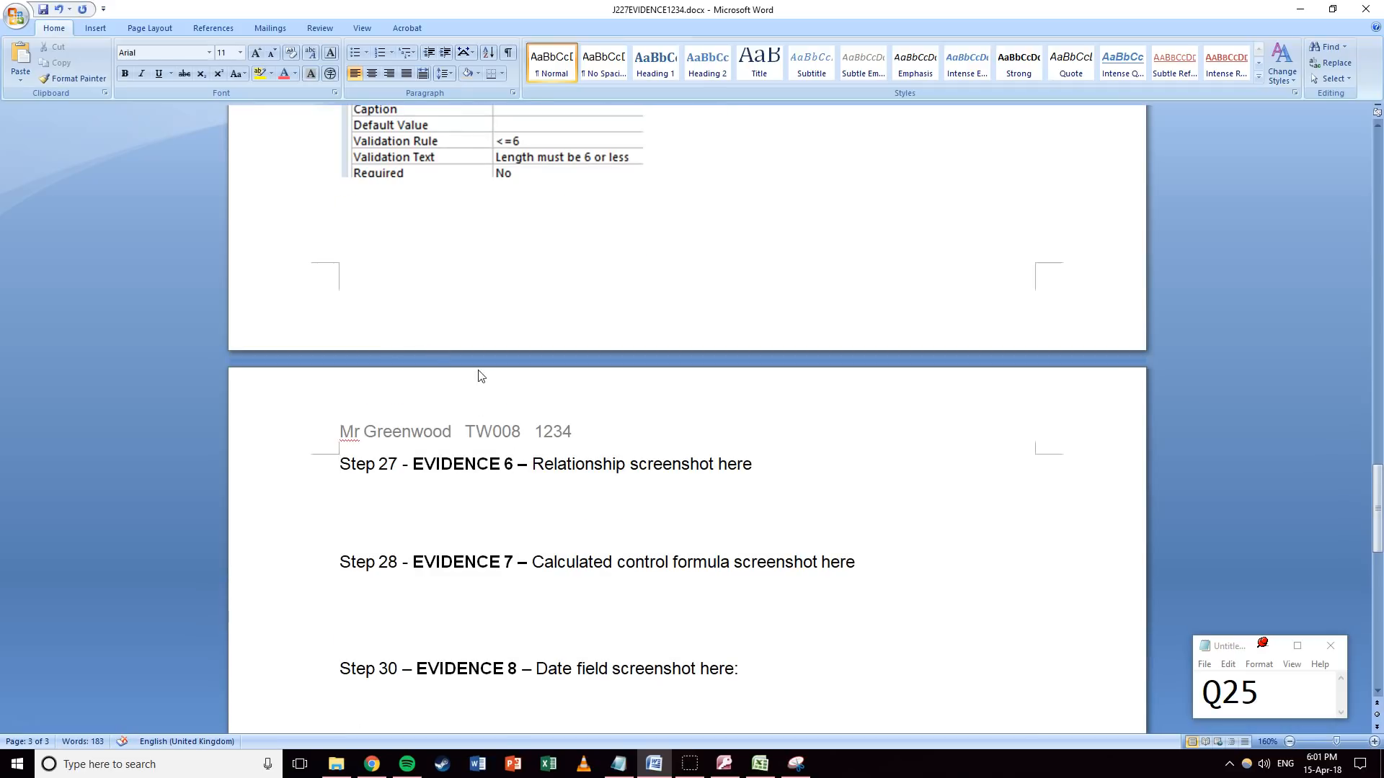
pyautogui.click(1295, 10)
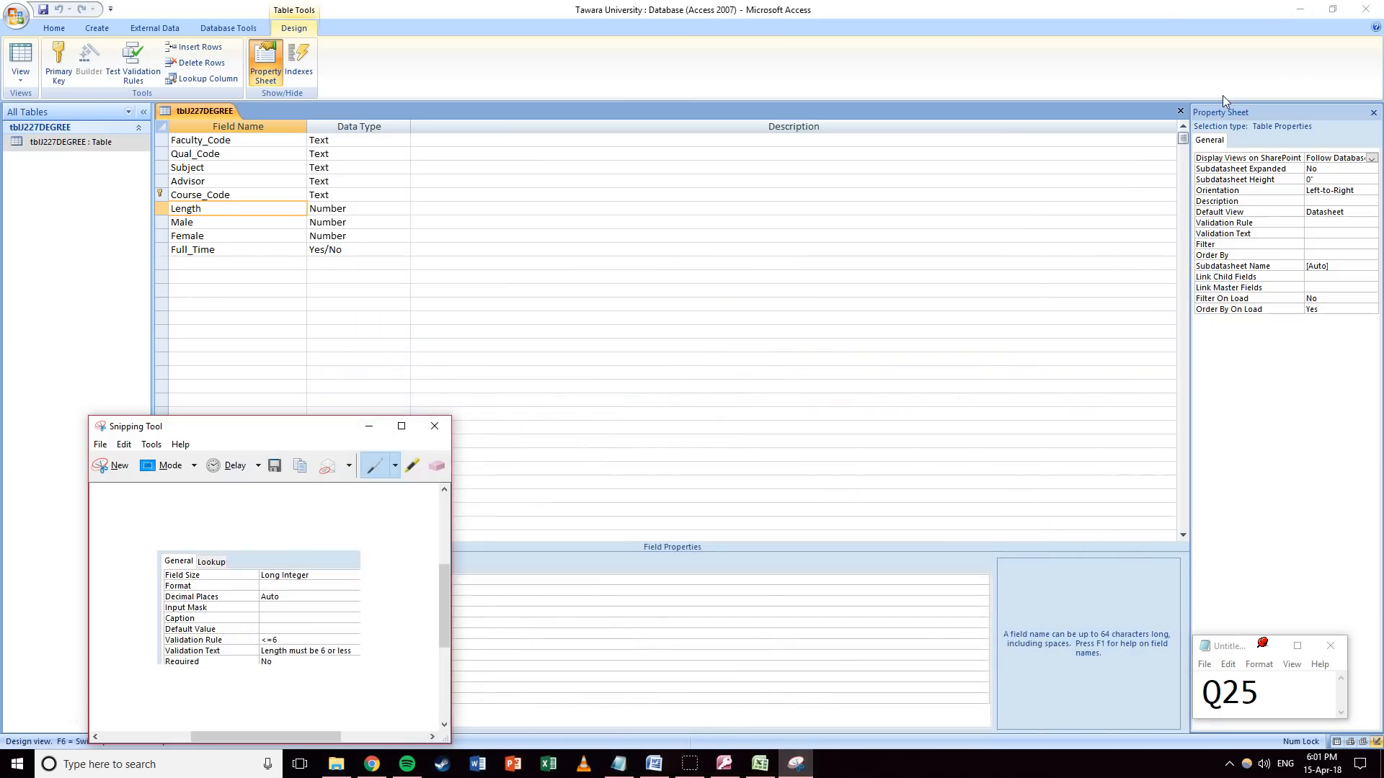
# Change the Notepad tally note to Q26.
pyautogui.click(1237, 685)
pyautogui.press('BackSpace')
pyautogui.write('6')
pyautogui.click(670, 280)
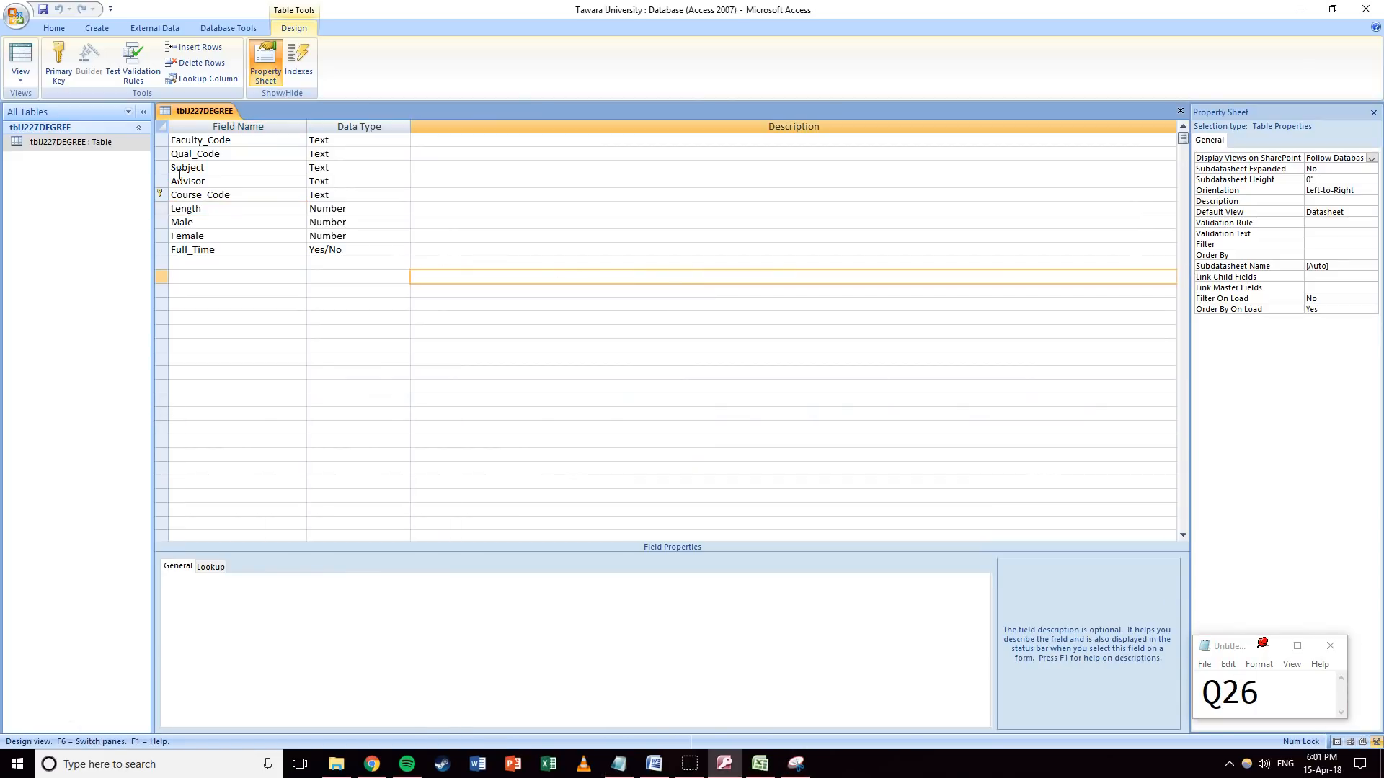
# In Datasheet view, start a new record: AES, BS, Food Science, CTY, course code AG137BS.
pyautogui.click(20, 69)
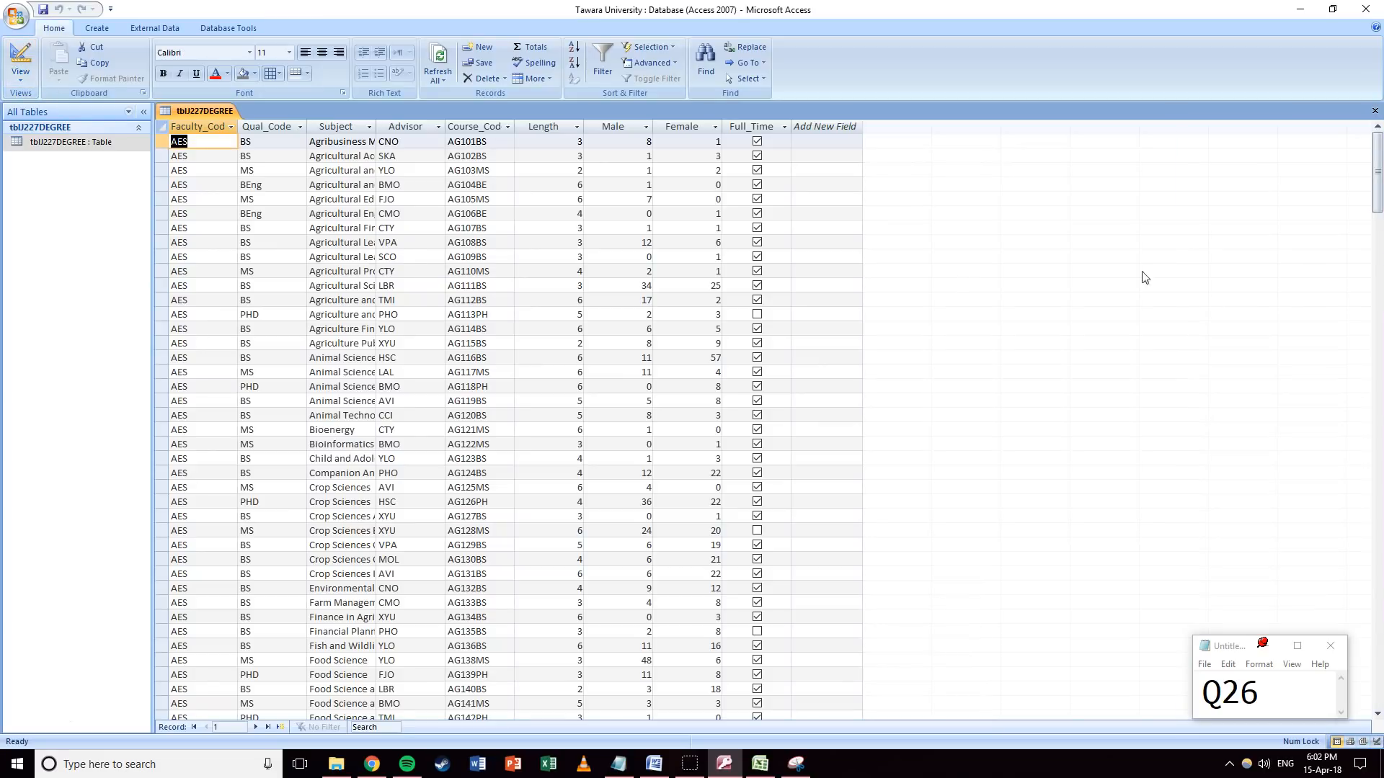
pyautogui.moveTo(1378, 469); pyautogui.dragTo(1377, 714)
pyautogui.click(189, 269)
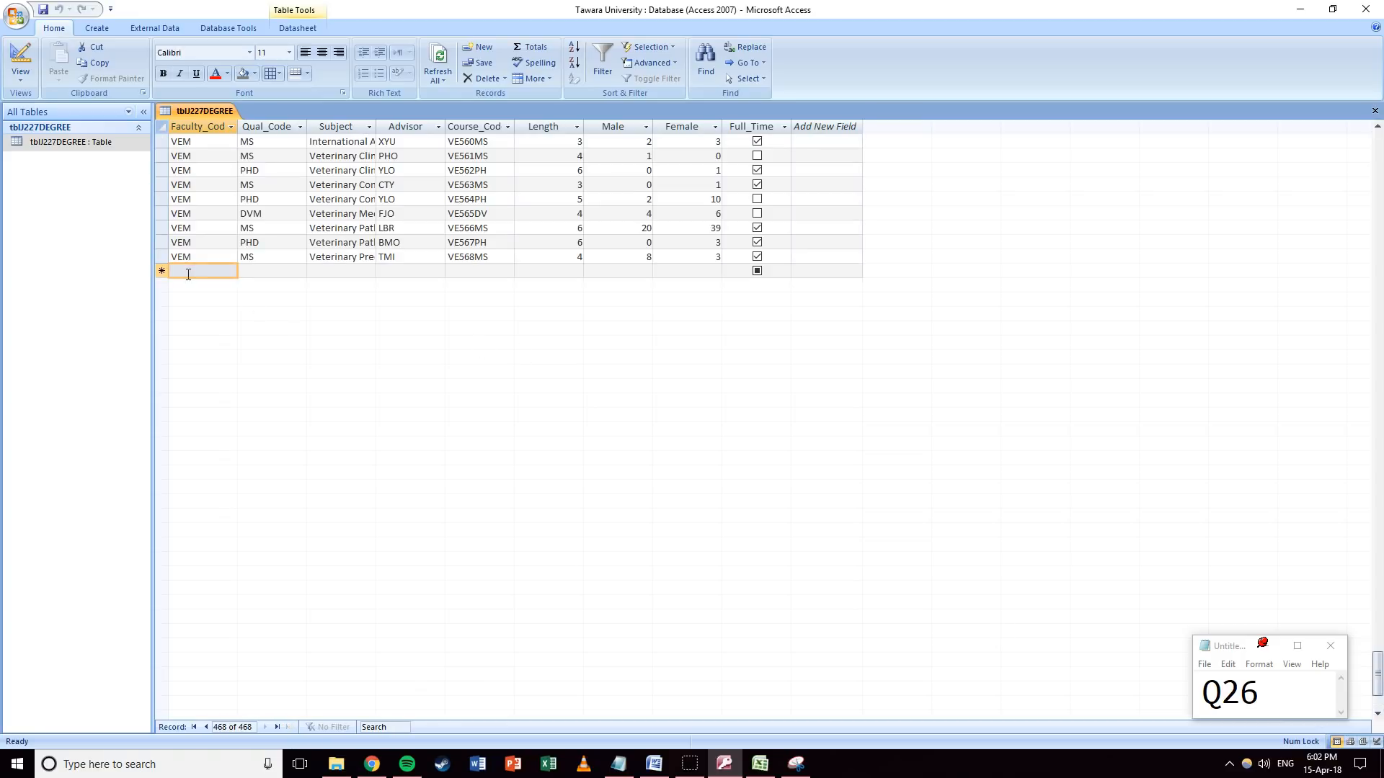
pyautogui.write('AES')
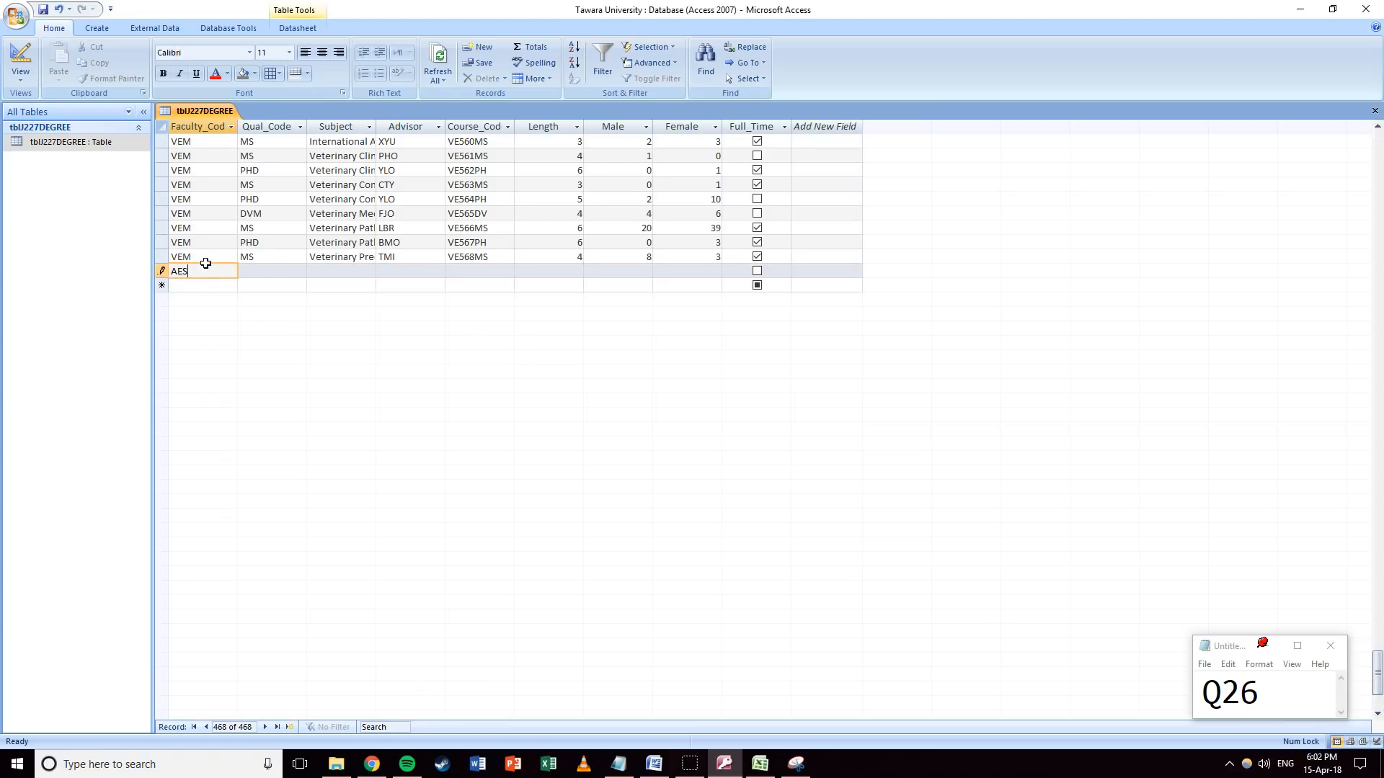
pyautogui.press('Tab')
pyautogui.press('Tab')
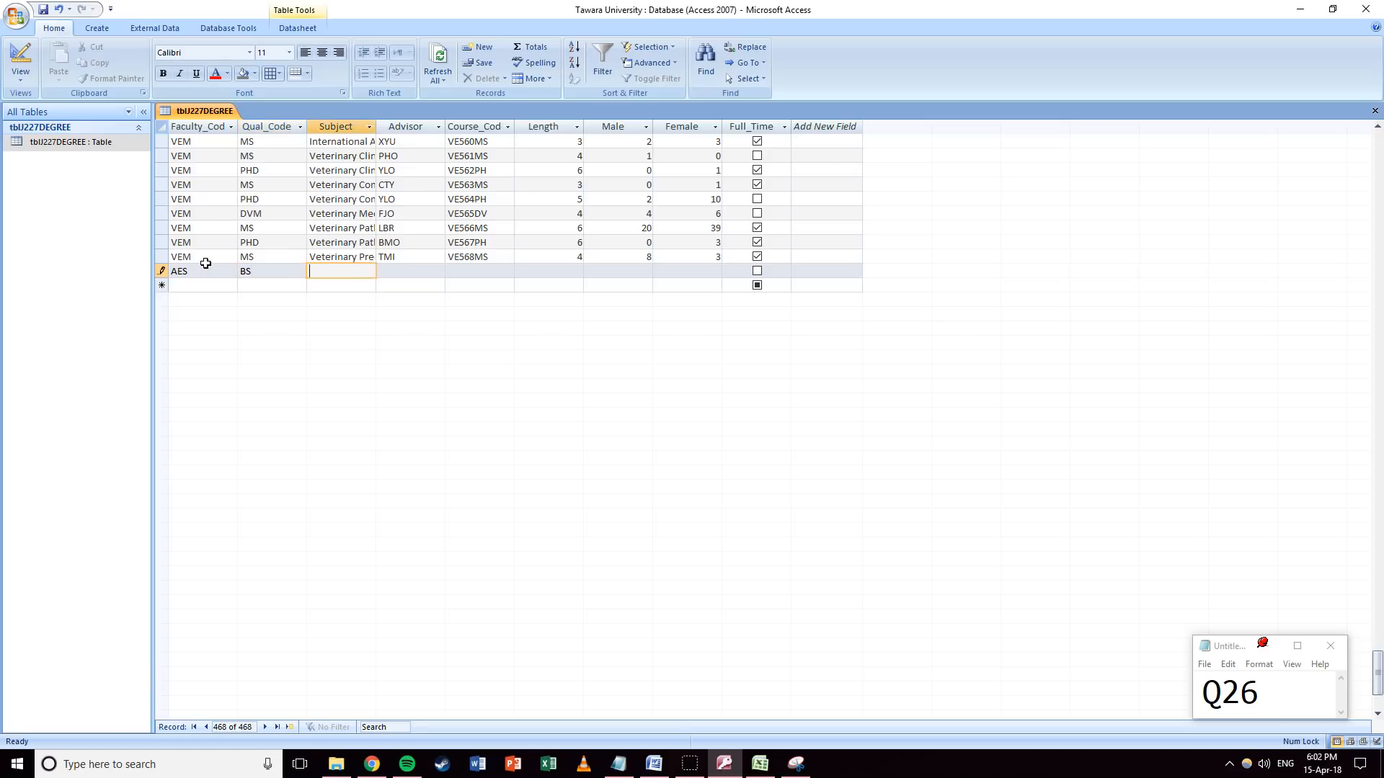
pyautogui.write('Food Science')
pyautogui.press('Tab')
pyautogui.write('CTY')
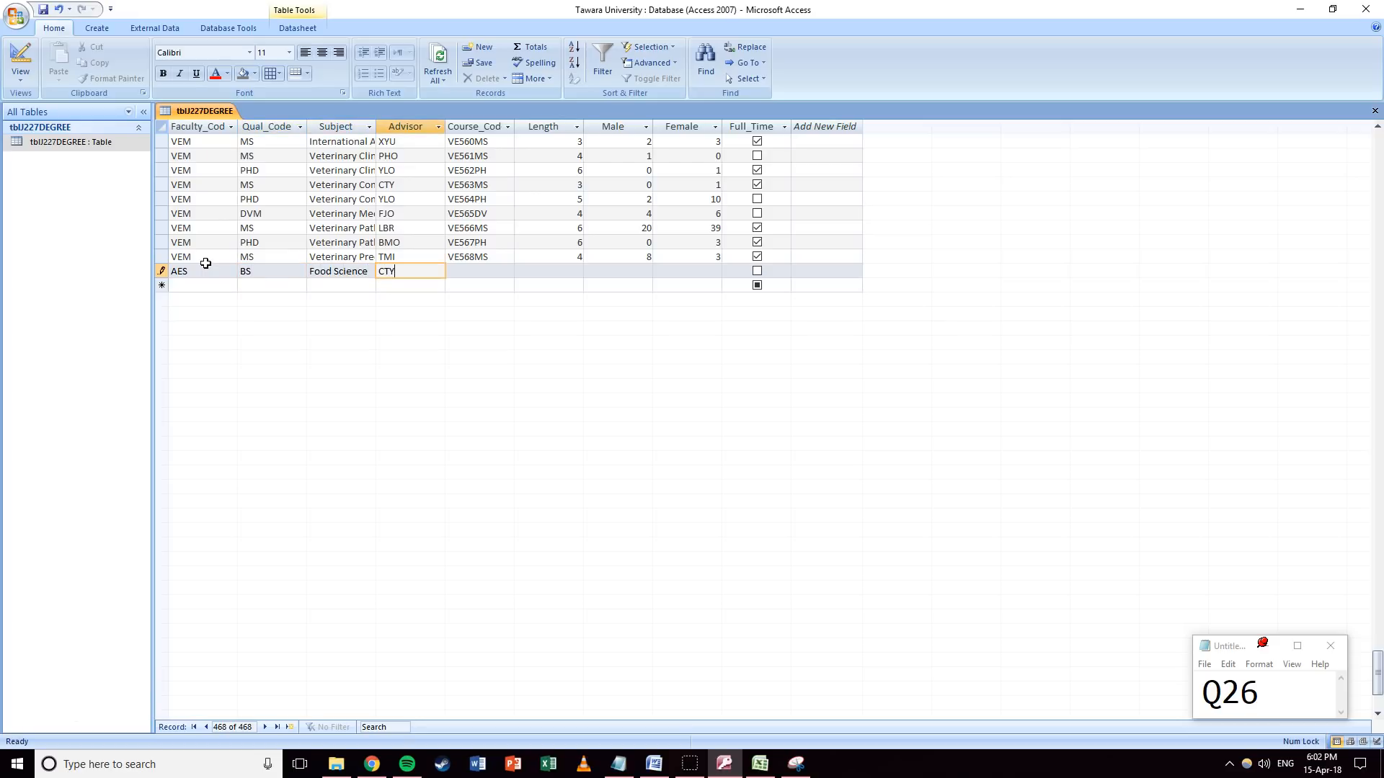
pyautogui.press('Tab')
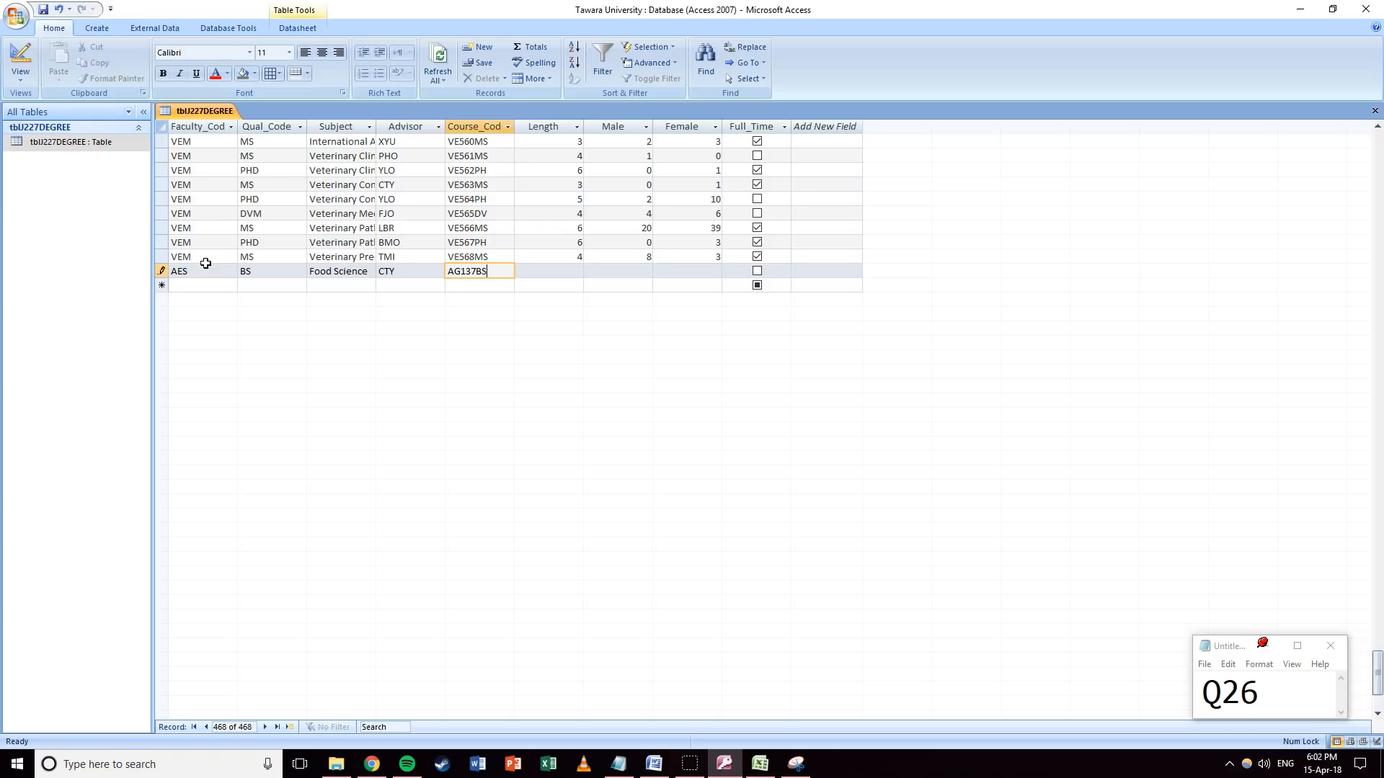
pyautogui.write('AG137BS')
# Complete the record with length 5, 2 male, 5 female, full-time, and save it.
pyautogui.press('Tab')
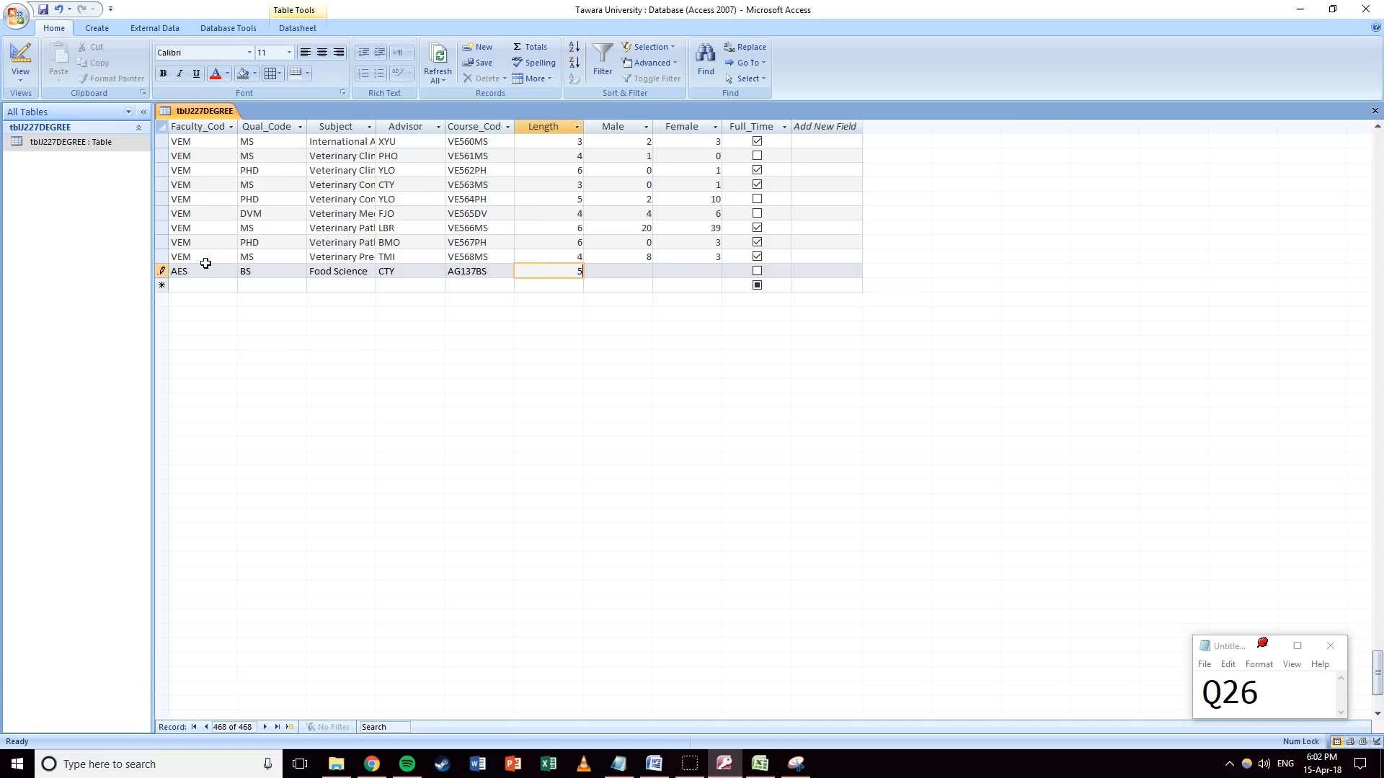
pyautogui.press('Tab')
pyautogui.write('2')
pyautogui.press('Tab')
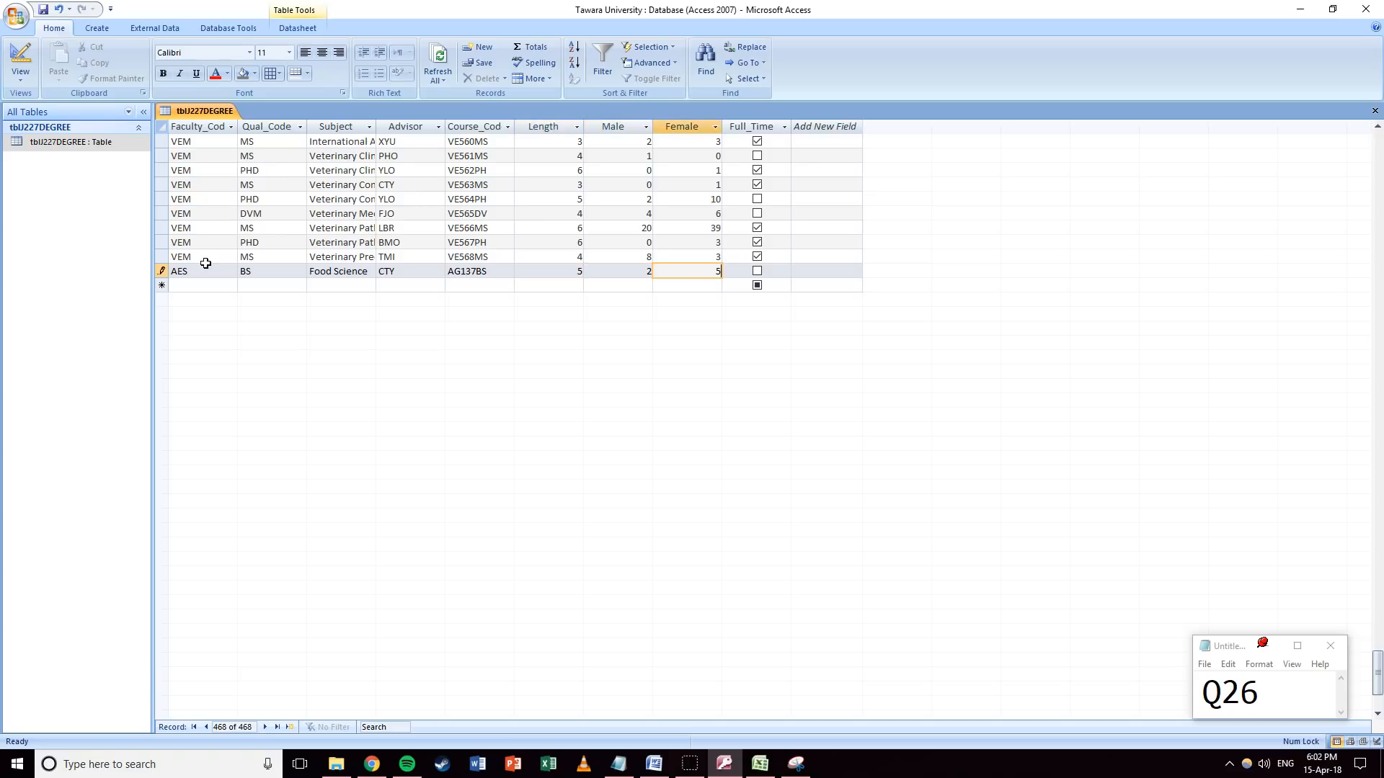
pyautogui.press('Tab')
pyautogui.click(756, 272)
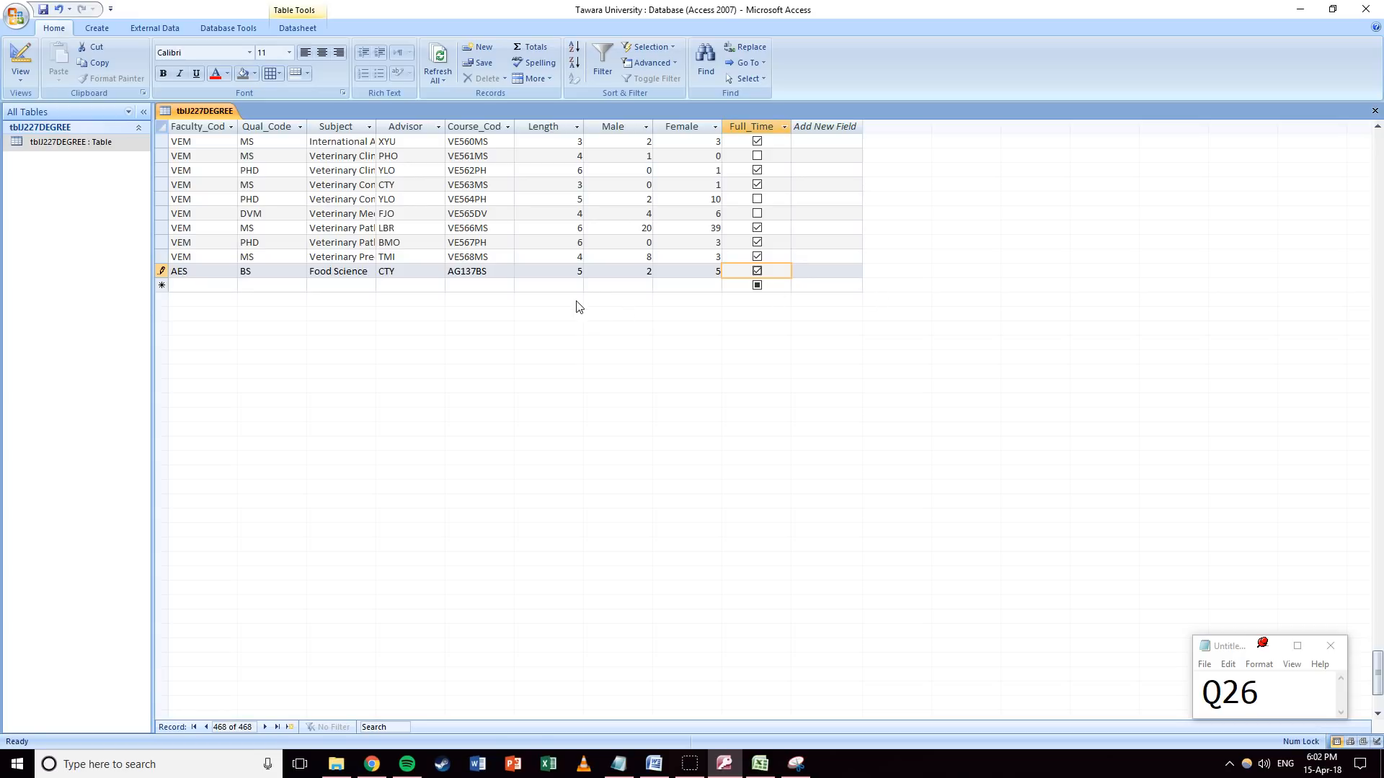
pyautogui.click(45, 10)
# Close tblJ227DEGREE and update the tally note to Q27.
pyautogui.click(1375, 111)
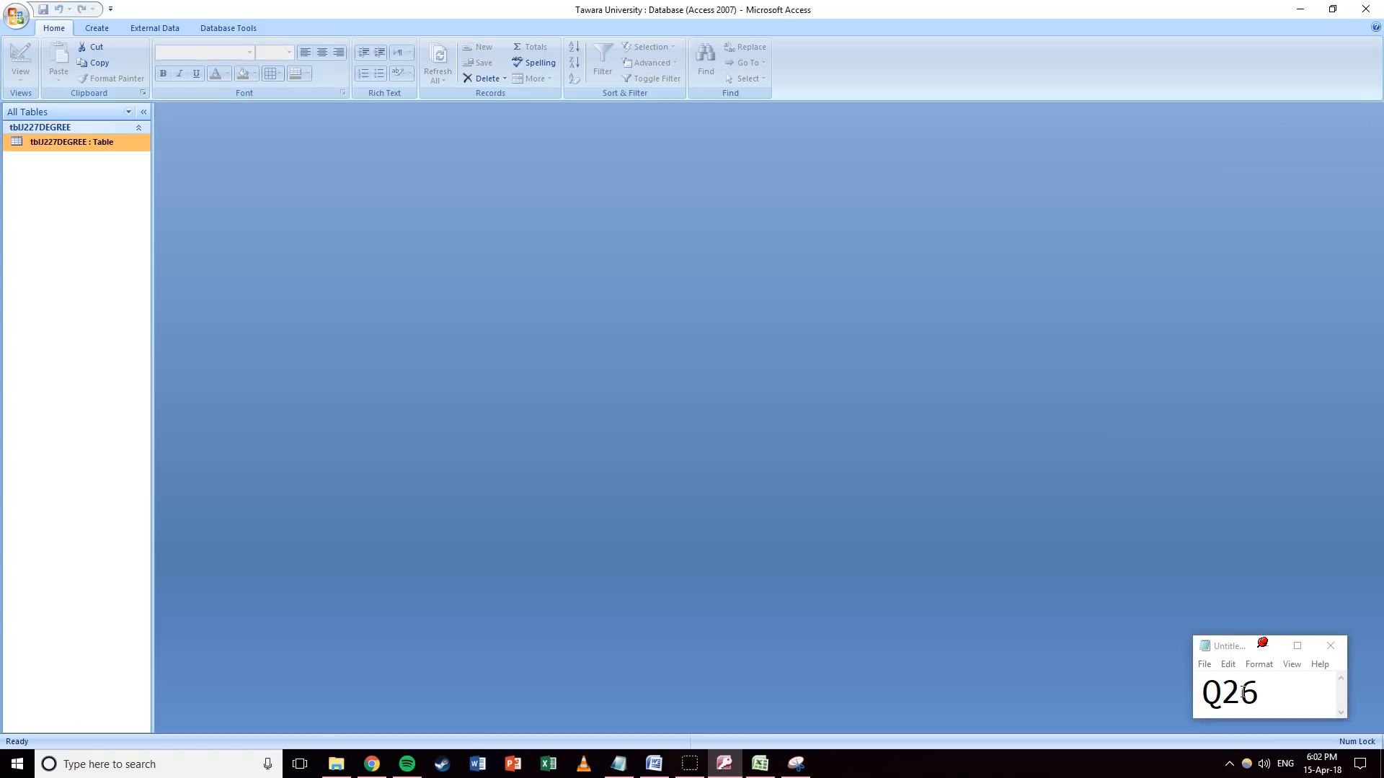
pyautogui.moveTo(1242, 693); pyautogui.dragTo(1268, 676)
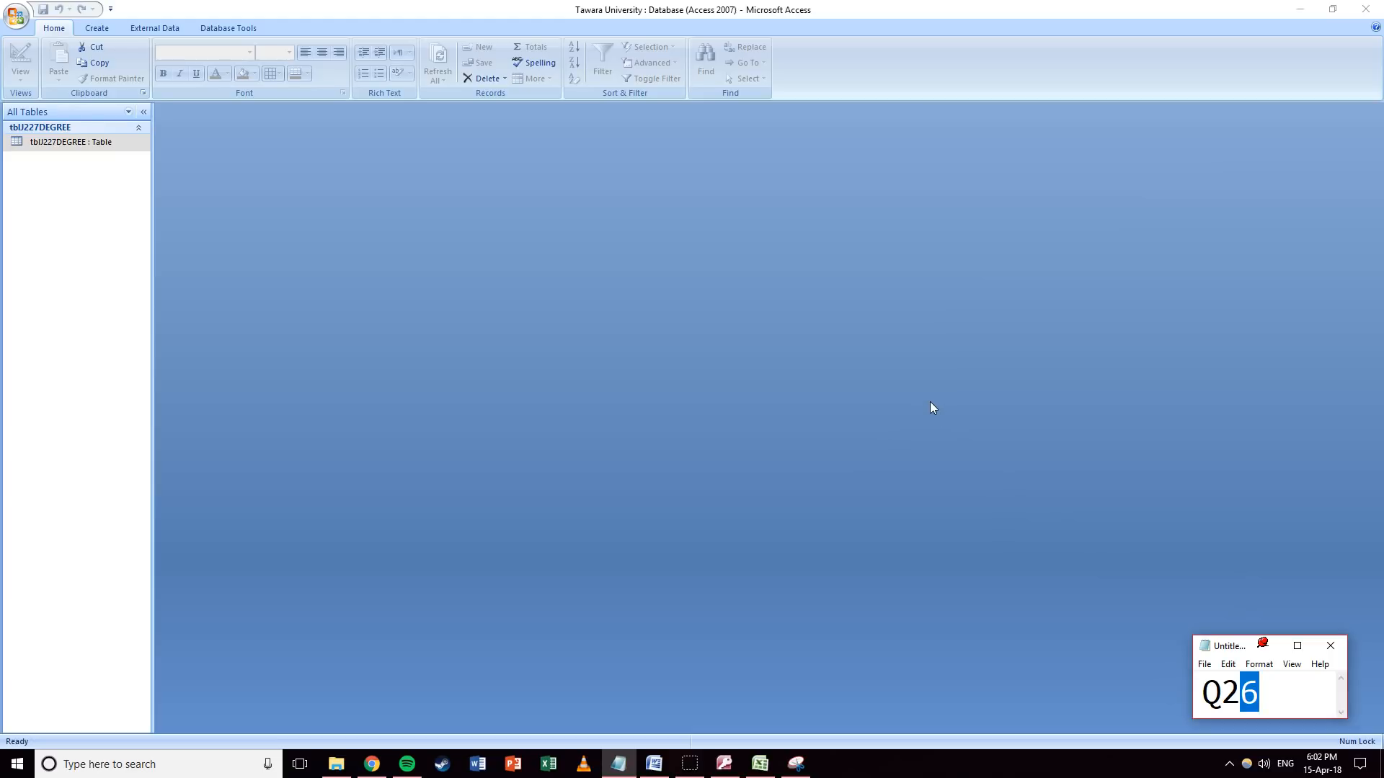
pyautogui.write('7')
pyautogui.click(720, 293)
# Start a text-file import of J227FACULTY.CSV from External Data.
pyautogui.click(153, 28)
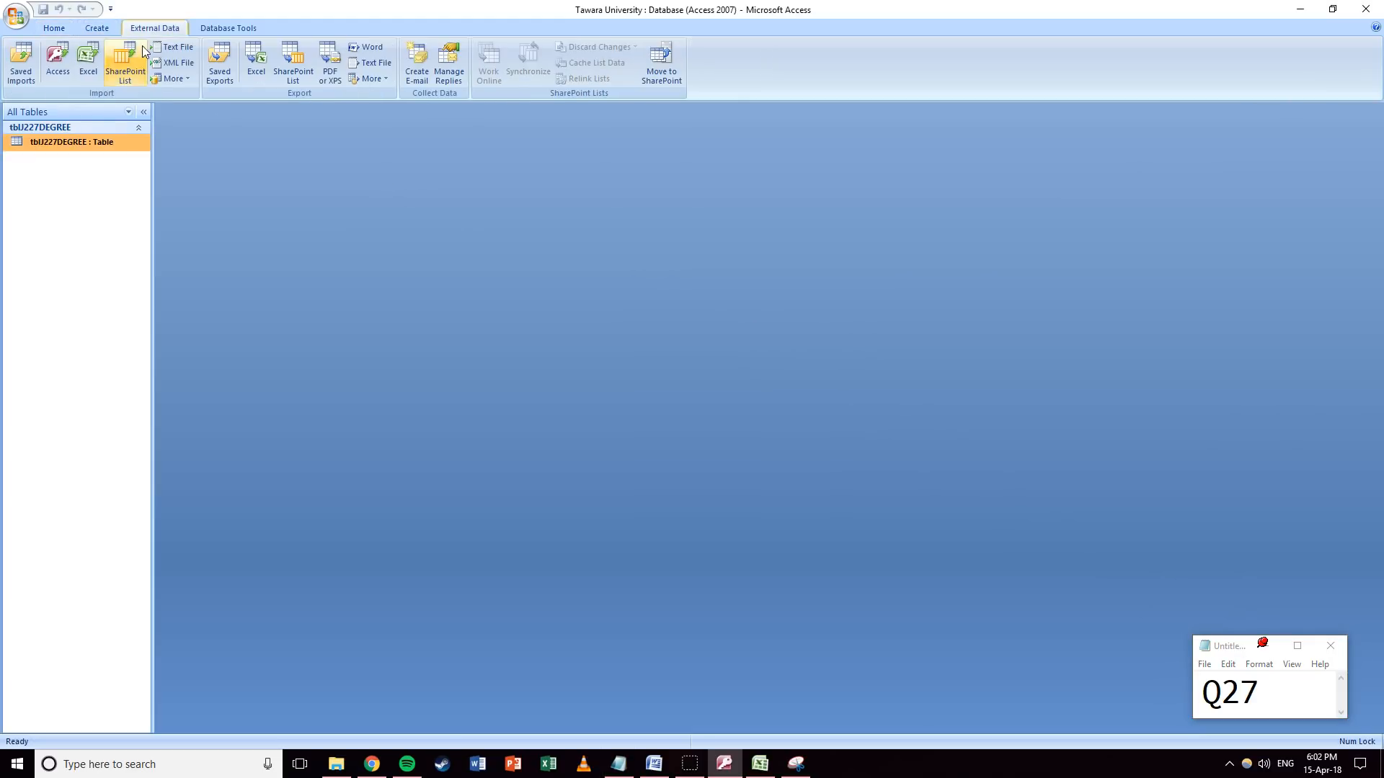
pyautogui.click(173, 47)
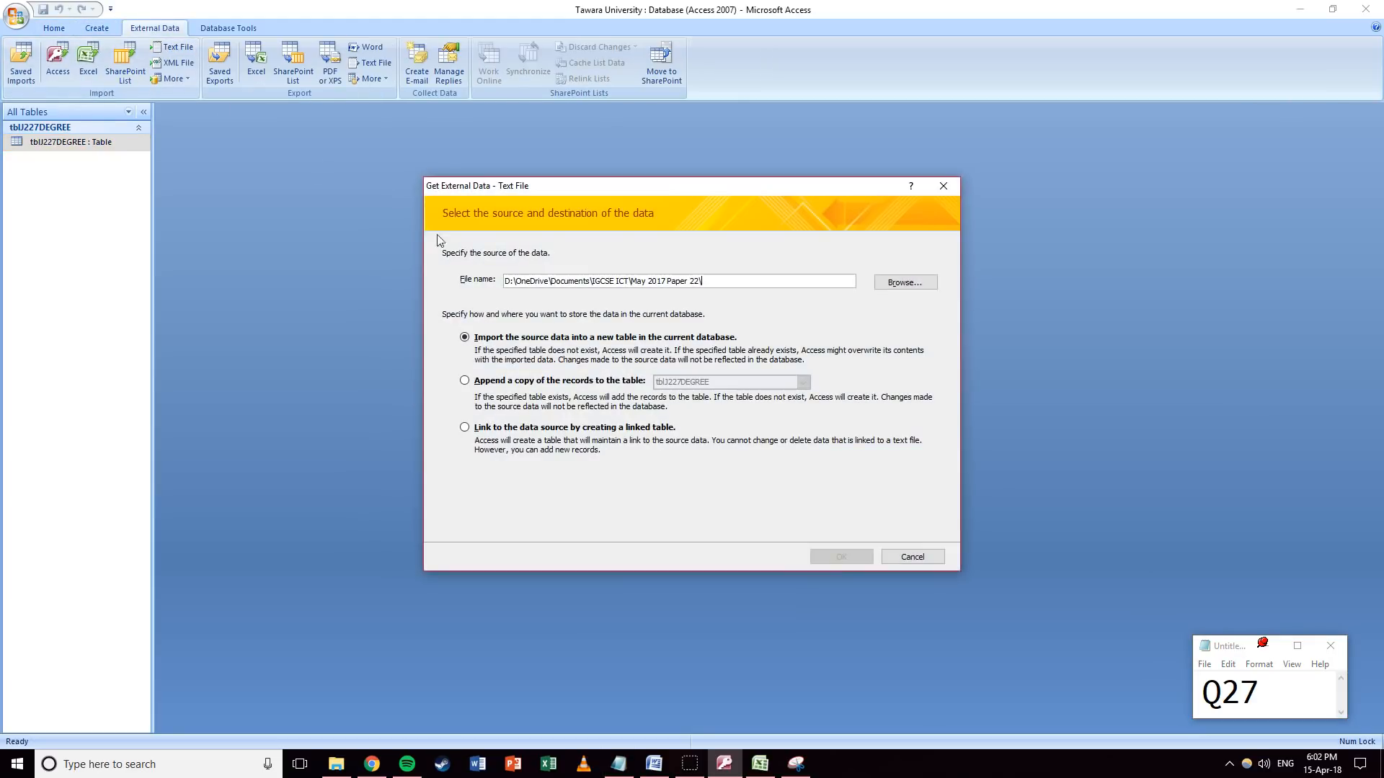
pyautogui.click(905, 283)
pyautogui.click(620, 326)
pyautogui.doubleClick(619, 327)
pyautogui.click(833, 555)
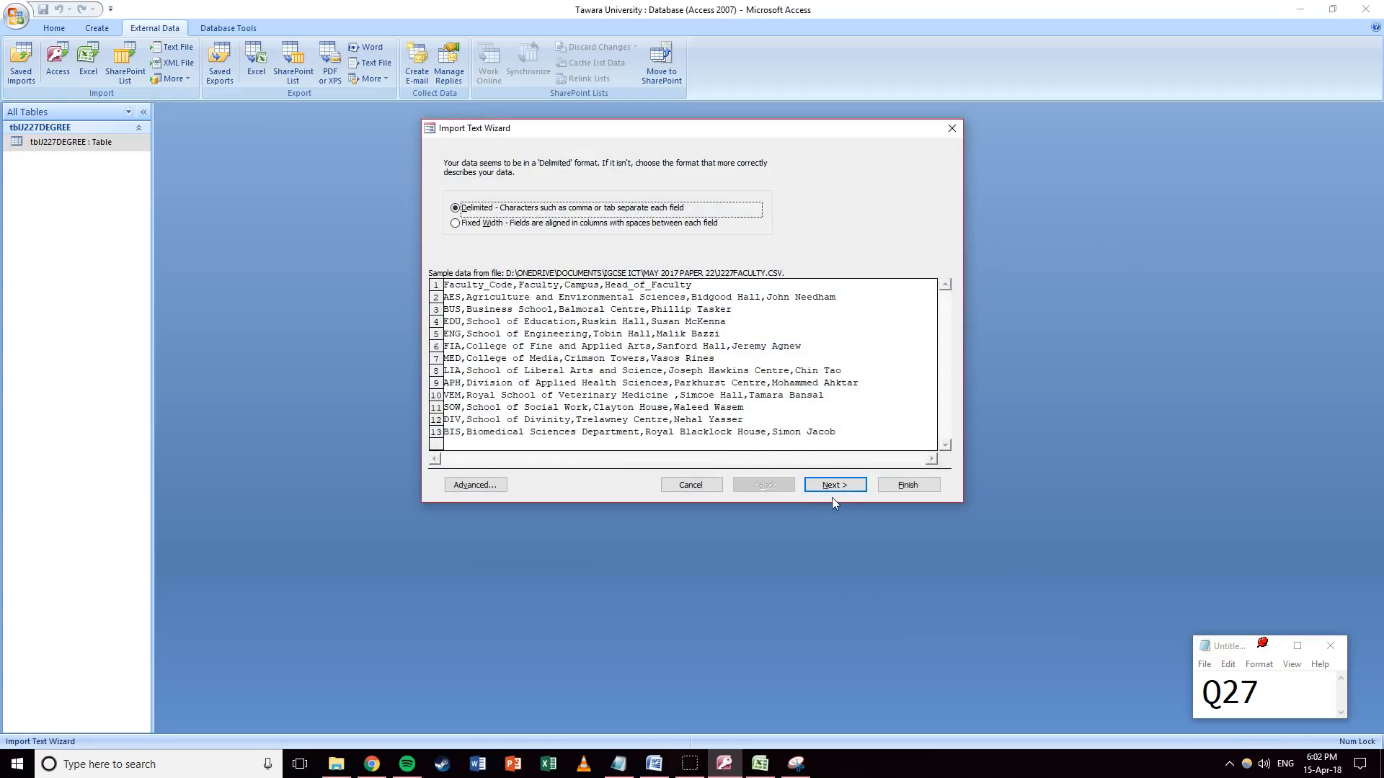
pyautogui.click(832, 497)
# Import with first-row field names and Faculty_Code as primary key, naming the table tblJ227FACULTY.
pyautogui.click(487, 235)
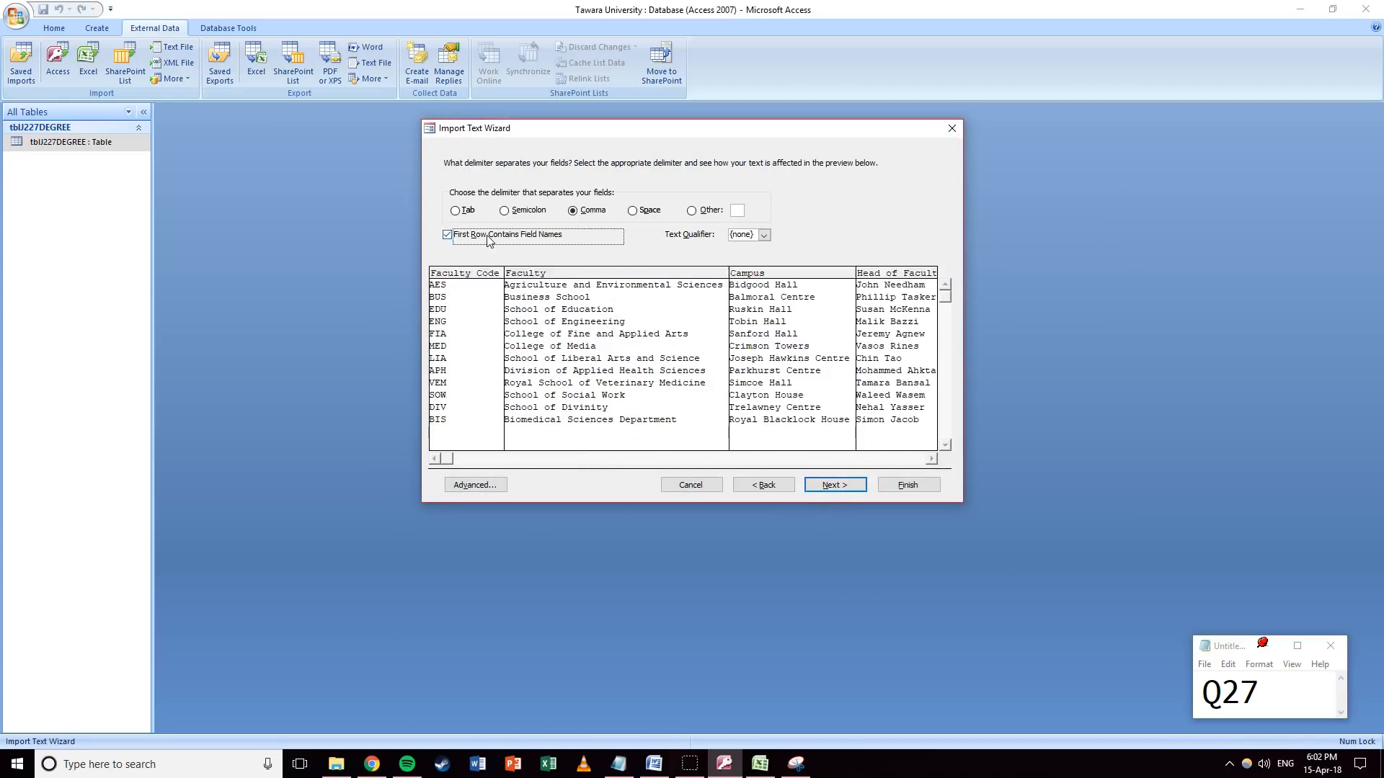
pyautogui.click(834, 487)
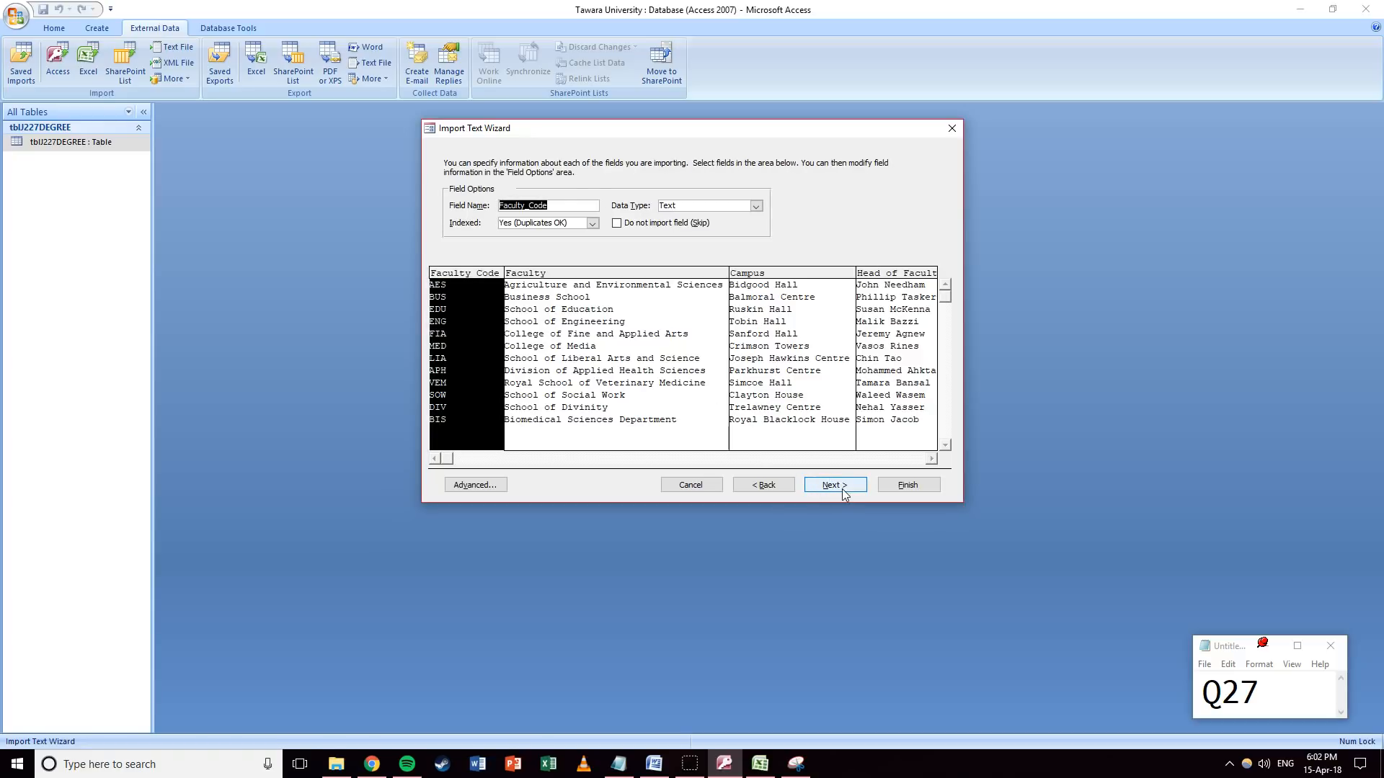
pyautogui.click(842, 489)
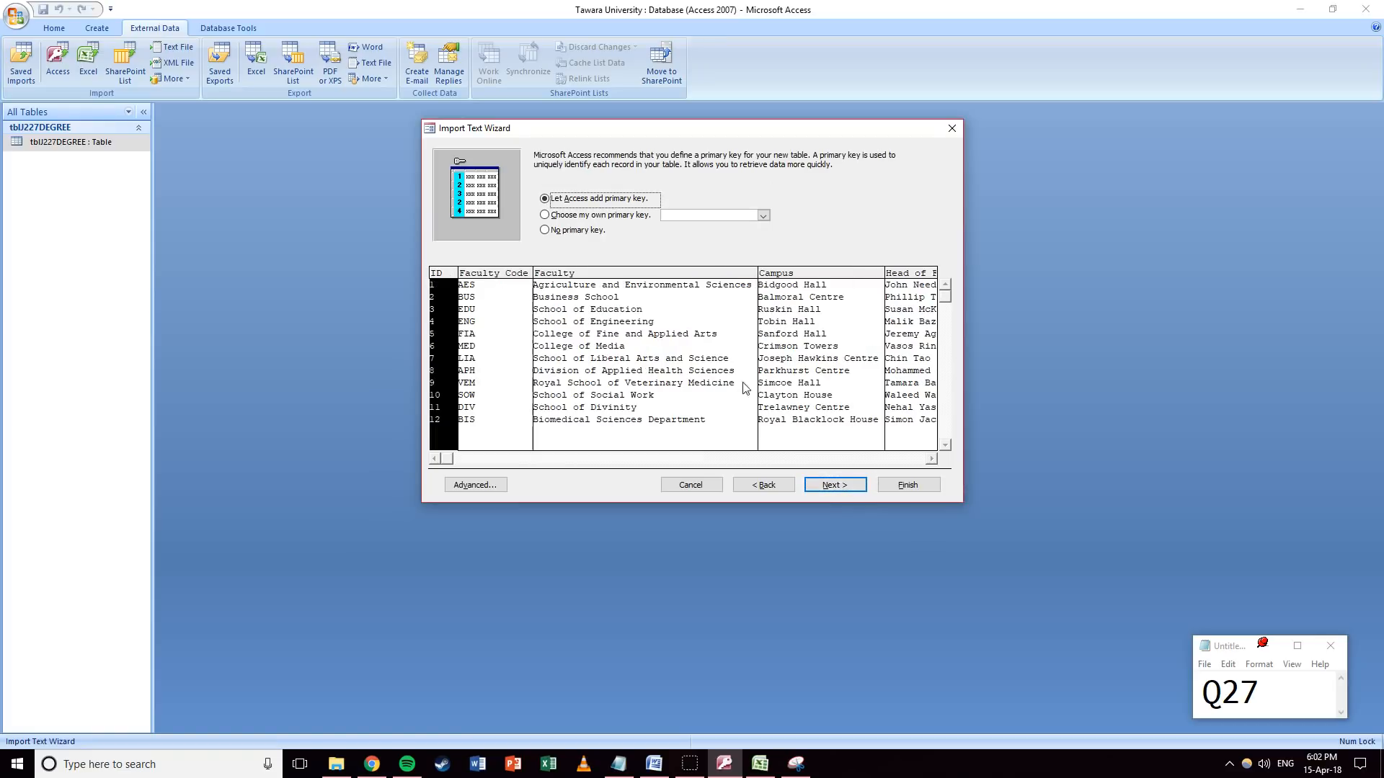
pyautogui.click(598, 215)
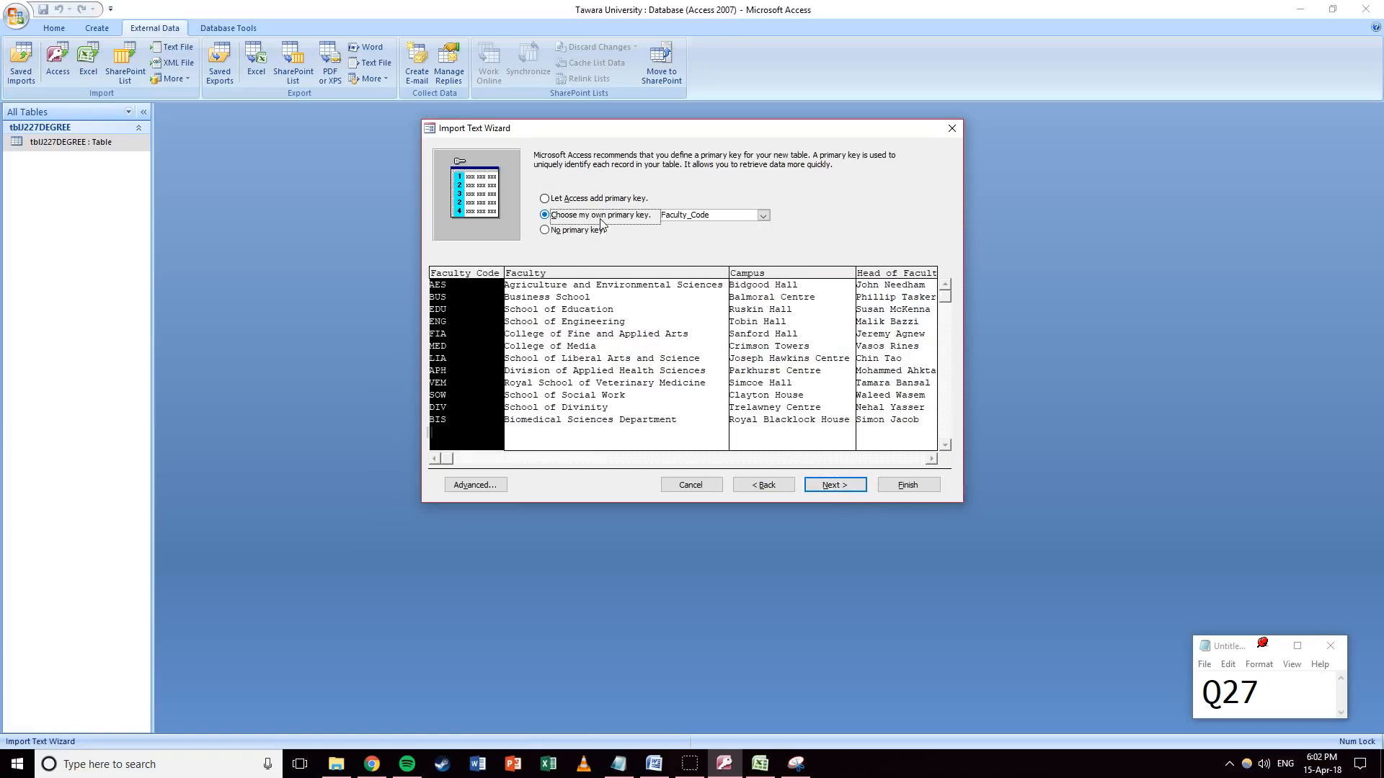
pyautogui.click(847, 483)
pyautogui.click(530, 240)
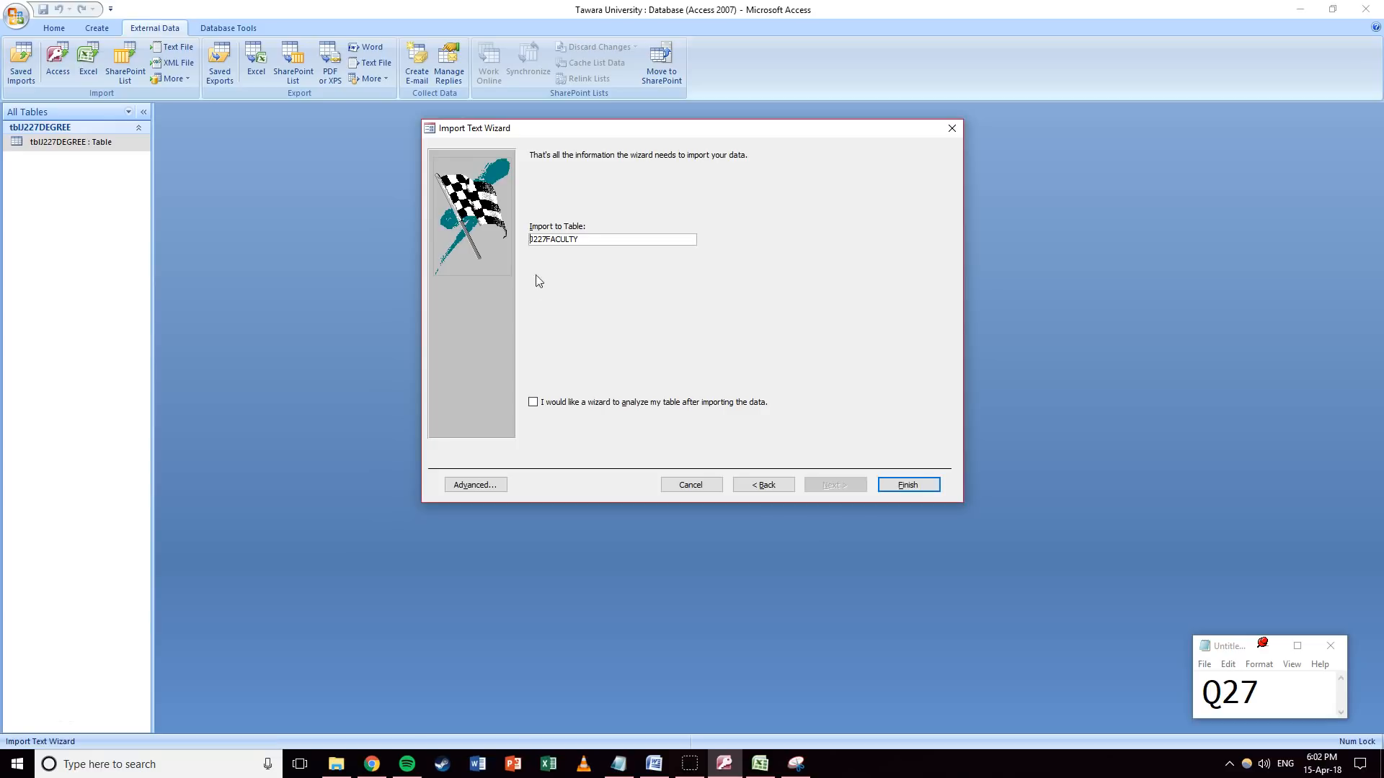
pyautogui.write('tbl')
pyautogui.click(905, 485)
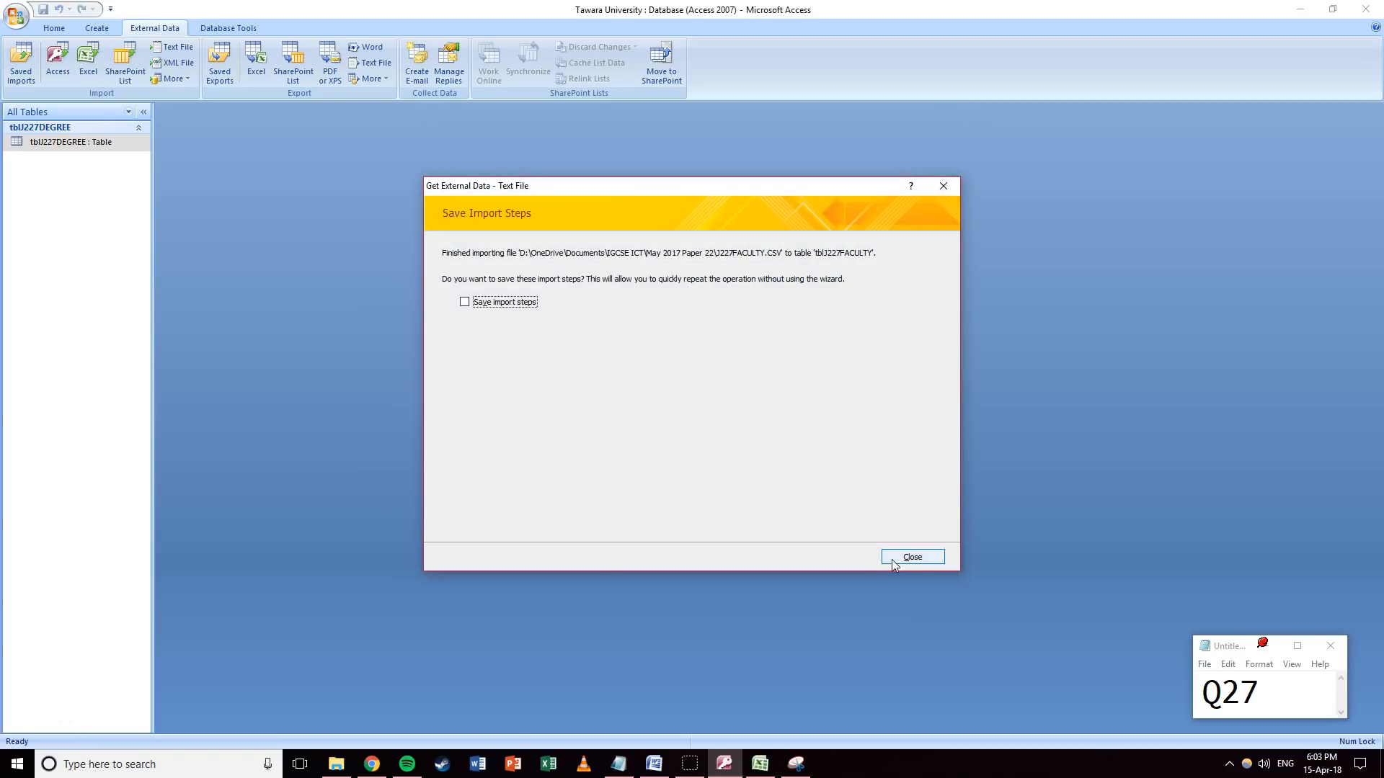
pyautogui.click(892, 559)
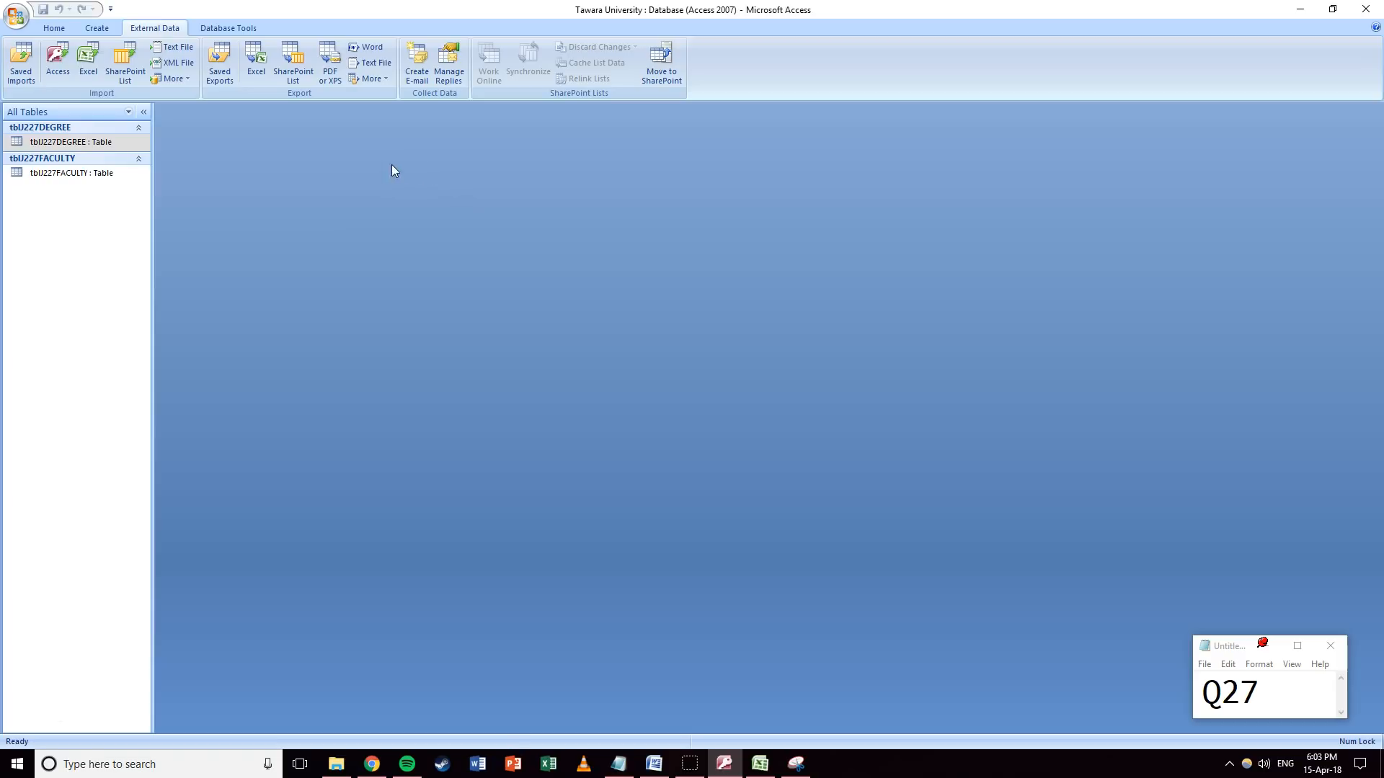
# Add tblJ227DEGREE and tblJ227FACULTY to the Relationships layout.
pyautogui.click(249, 28)
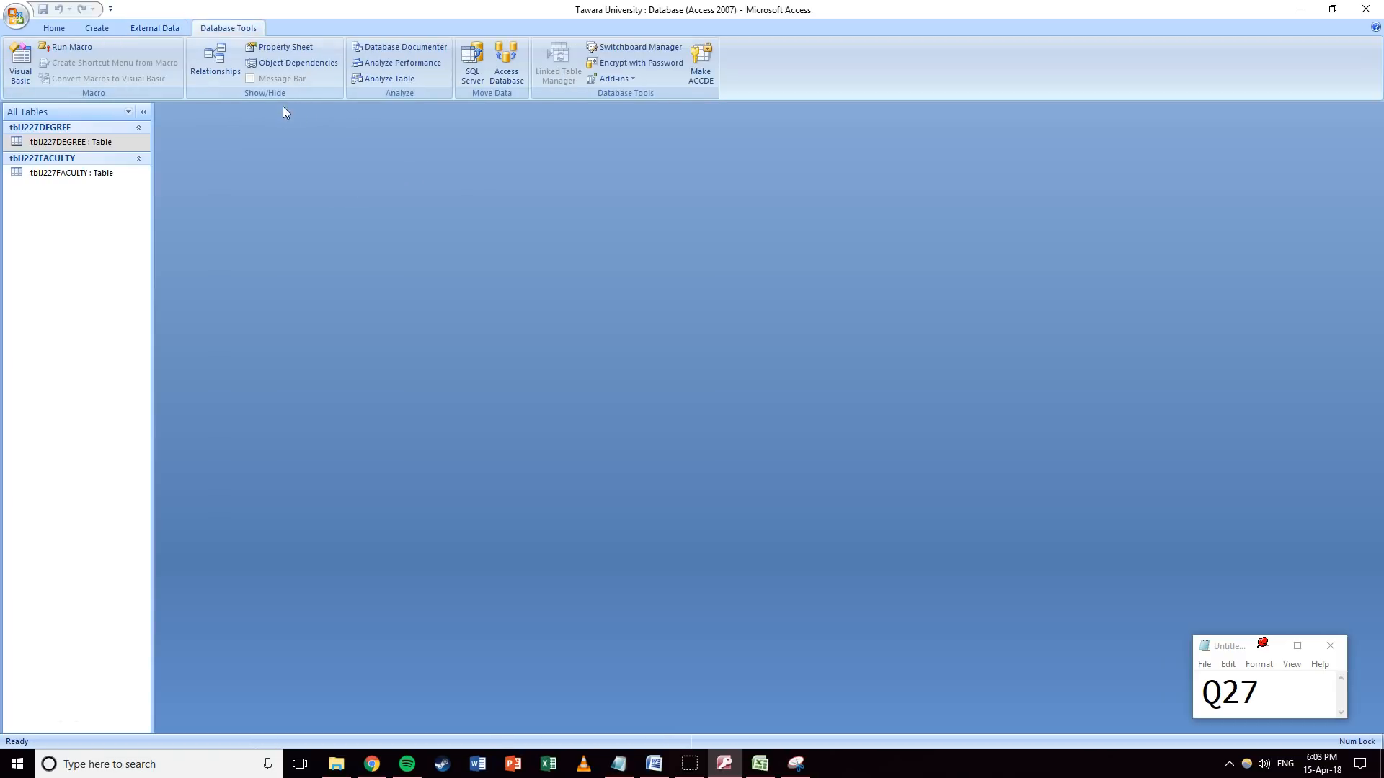
pyautogui.click(199, 57)
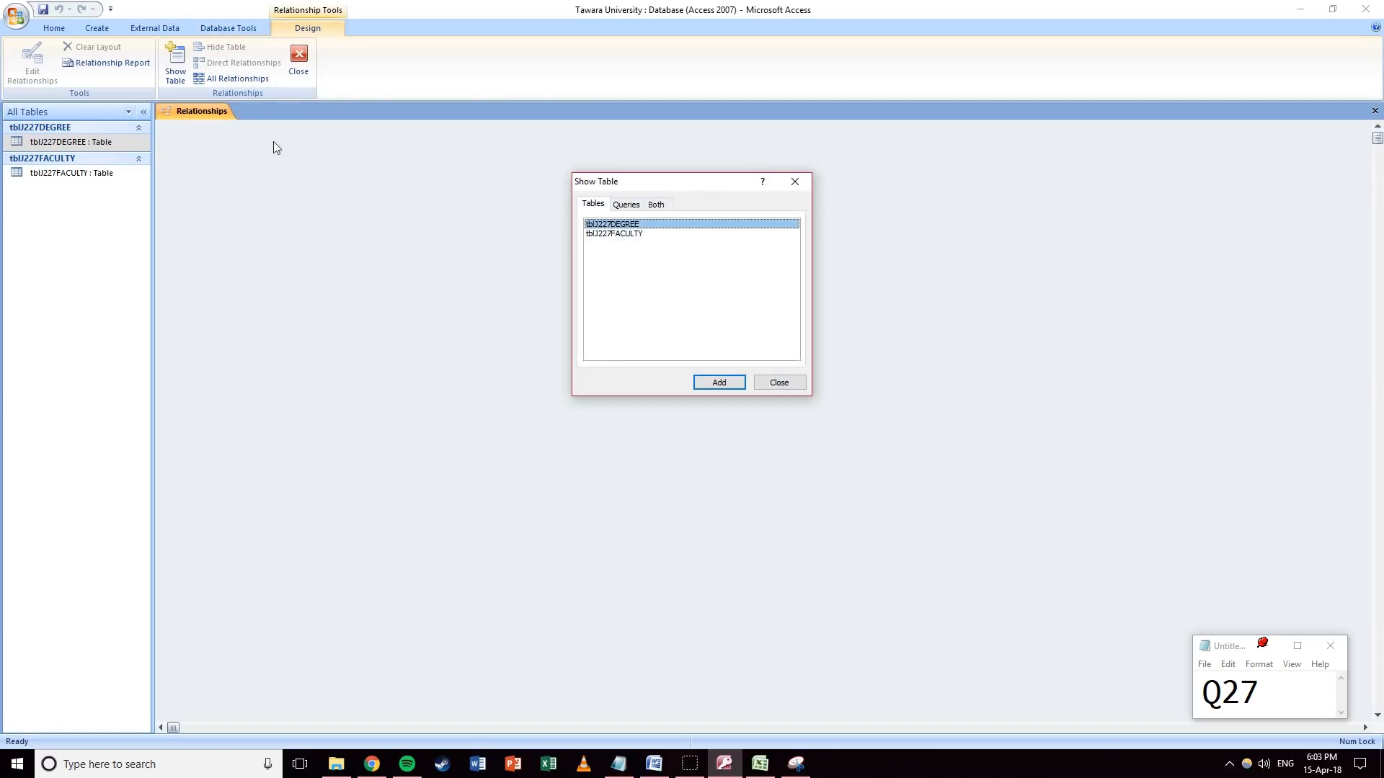
pyautogui.click(719, 382)
pyautogui.click(631, 234)
pyautogui.click(718, 382)
pyautogui.click(774, 385)
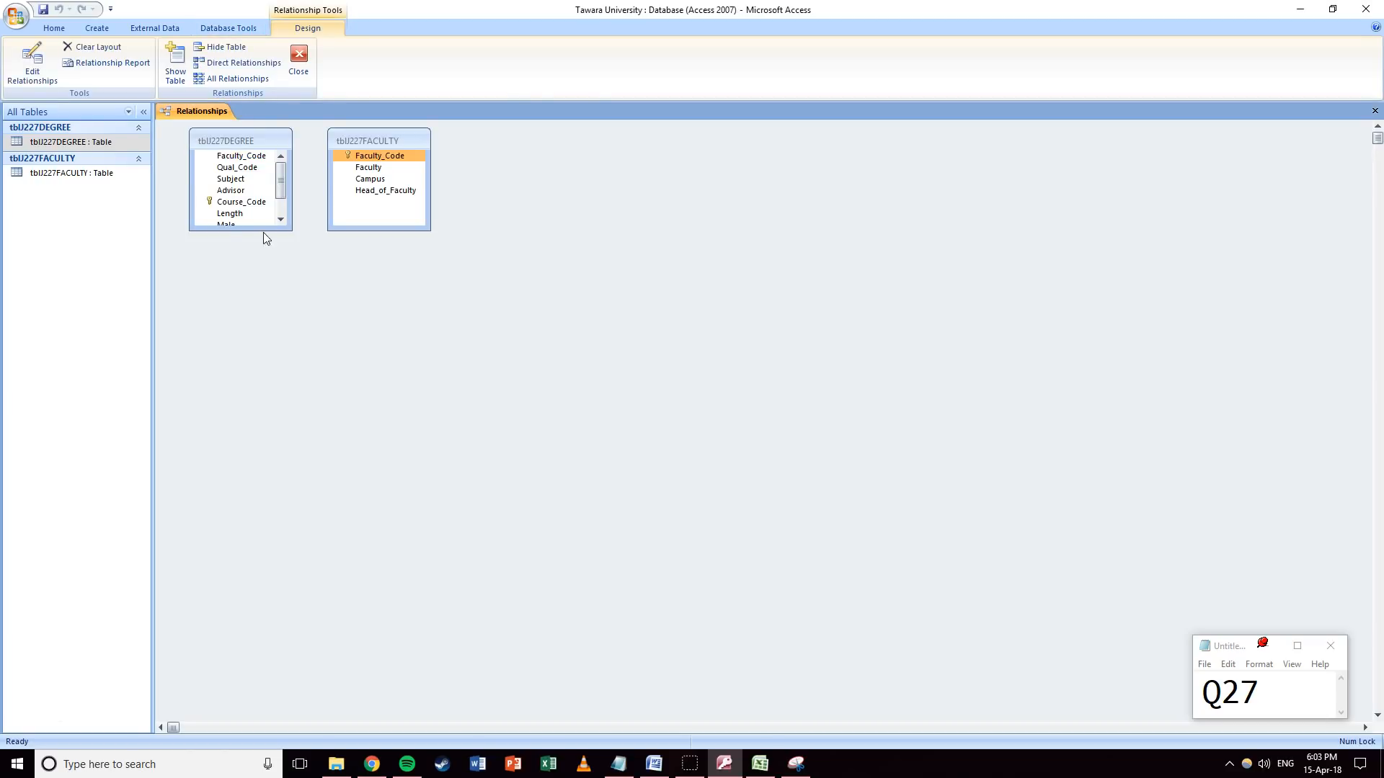
pyautogui.moveTo(239, 229); pyautogui.dragTo(236, 271)
# Join the two tables on Faculty_Code without enforcing referential integrity.
pyautogui.moveTo(372, 156); pyautogui.dragTo(229, 157)
pyautogui.click(607, 298)
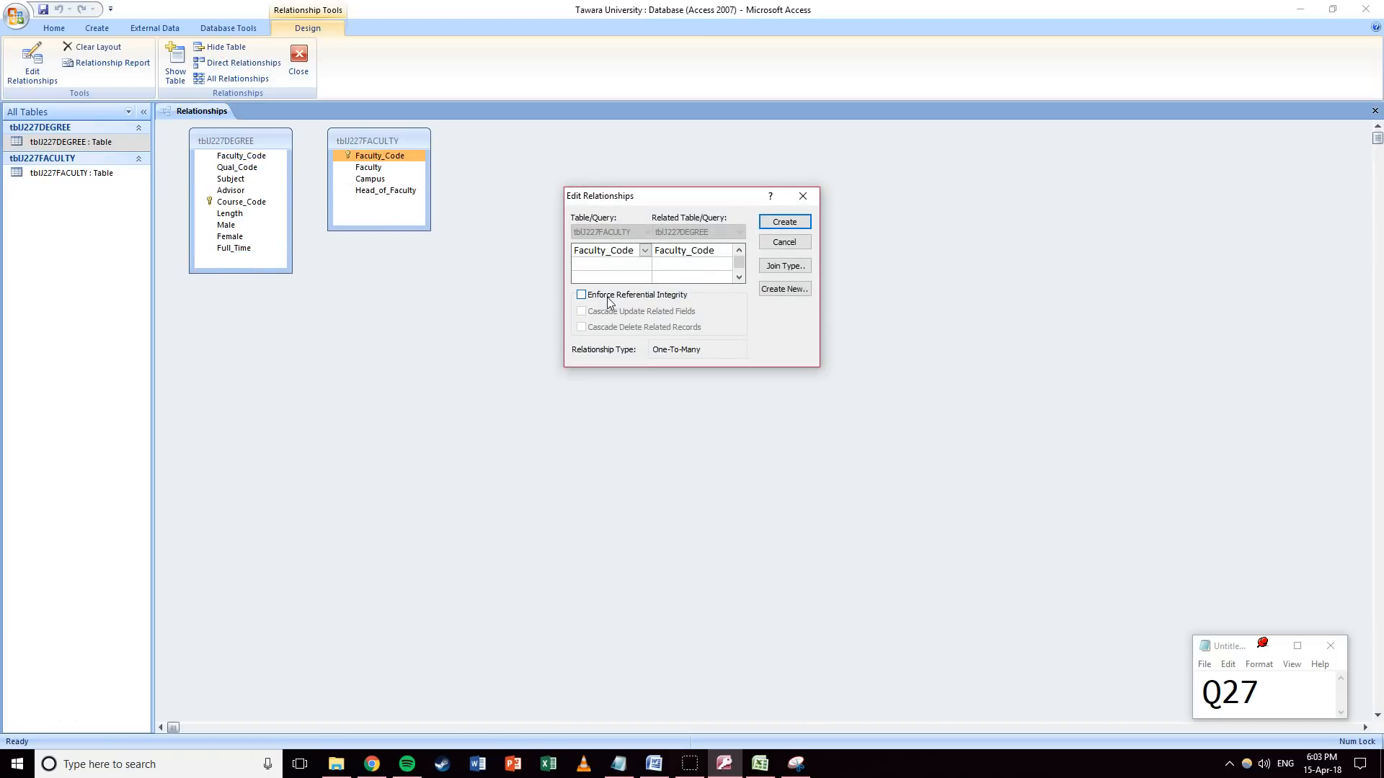
pyautogui.click(782, 224)
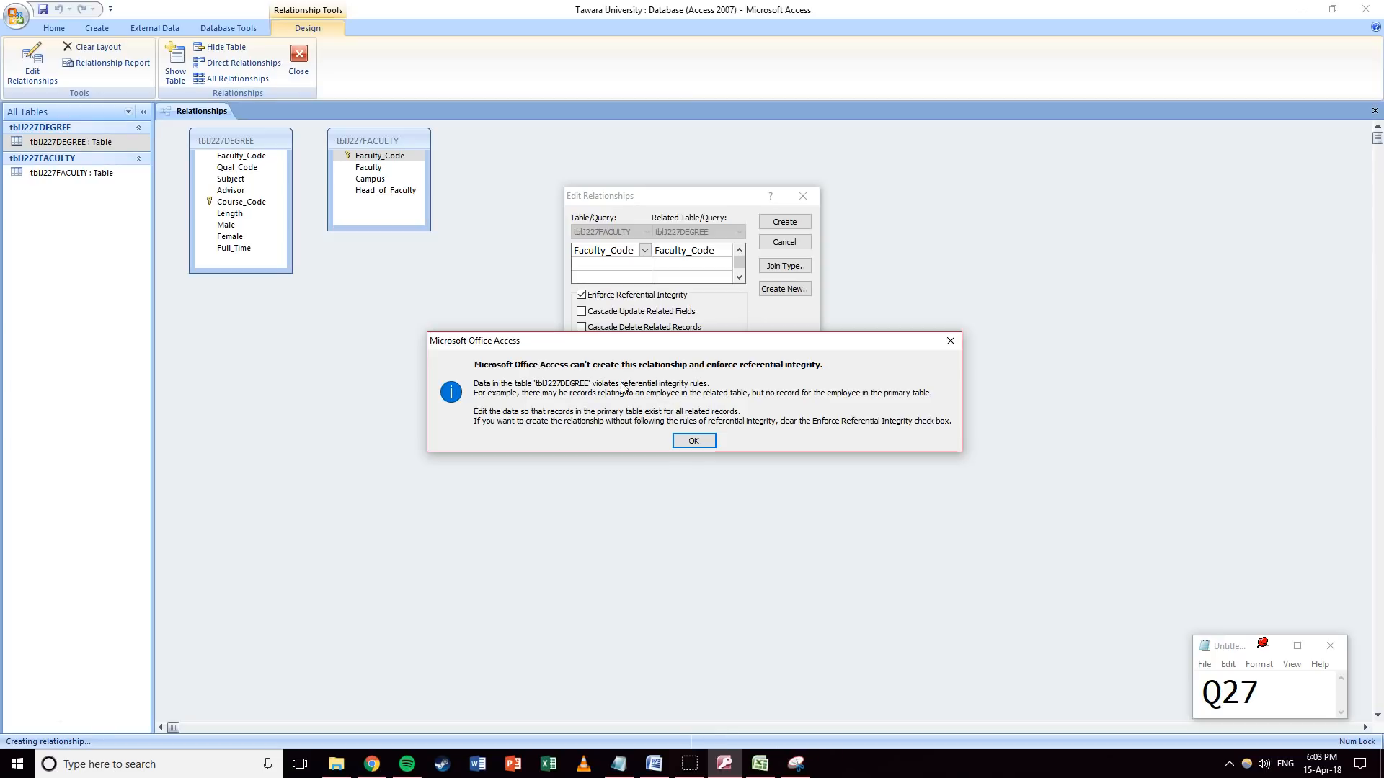
pyautogui.click(694, 440)
pyautogui.click(582, 296)
pyautogui.click(582, 296)
pyautogui.click(581, 296)
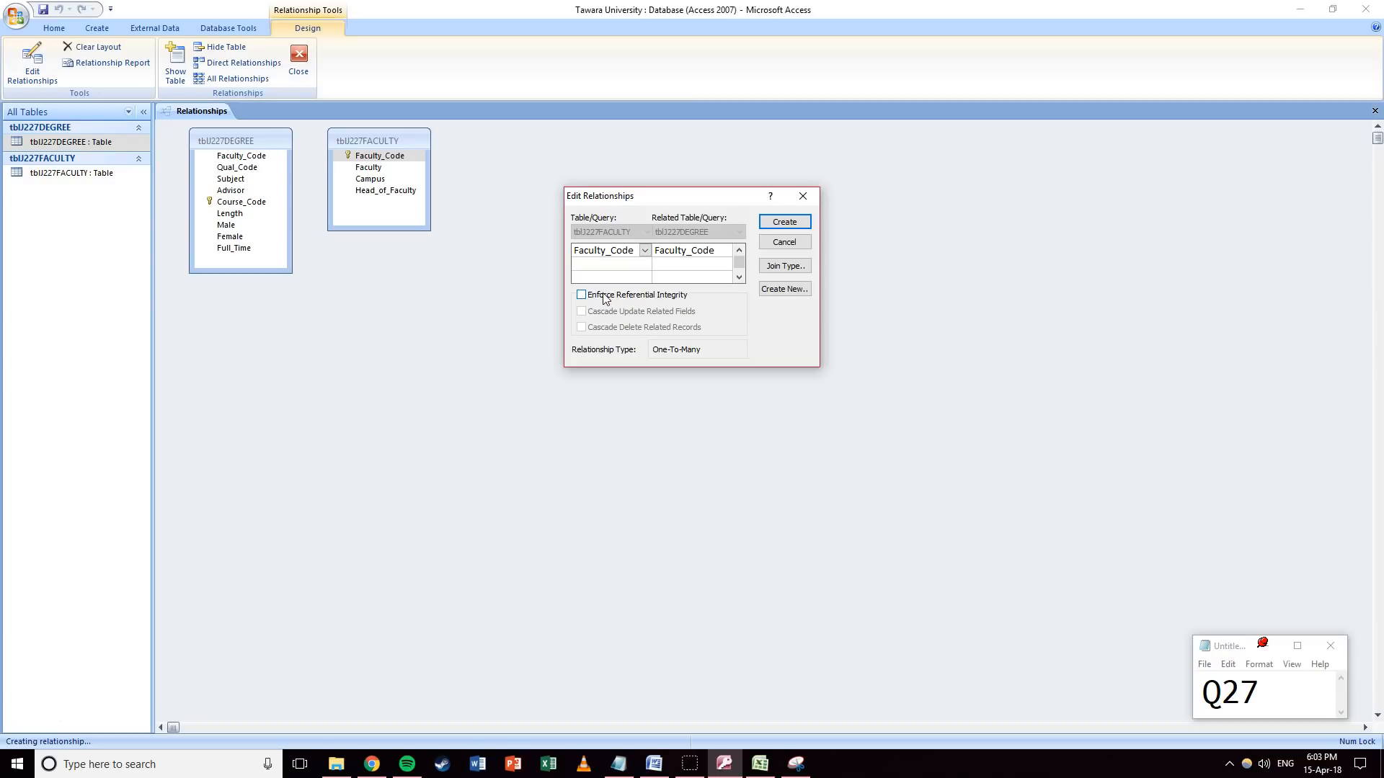
pyautogui.click(784, 222)
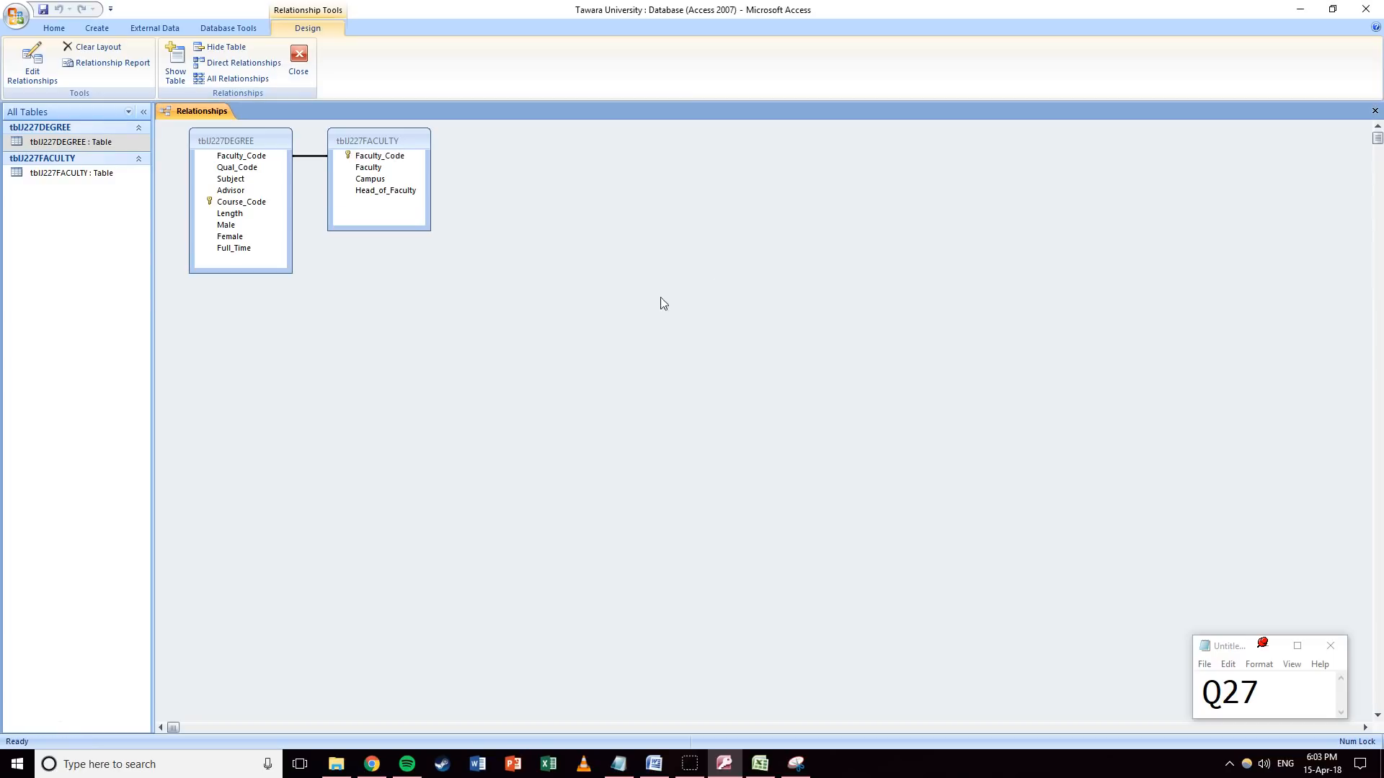
# Save the relationships layout and open tblJ227FACULTY.
pyautogui.click(1374, 111)
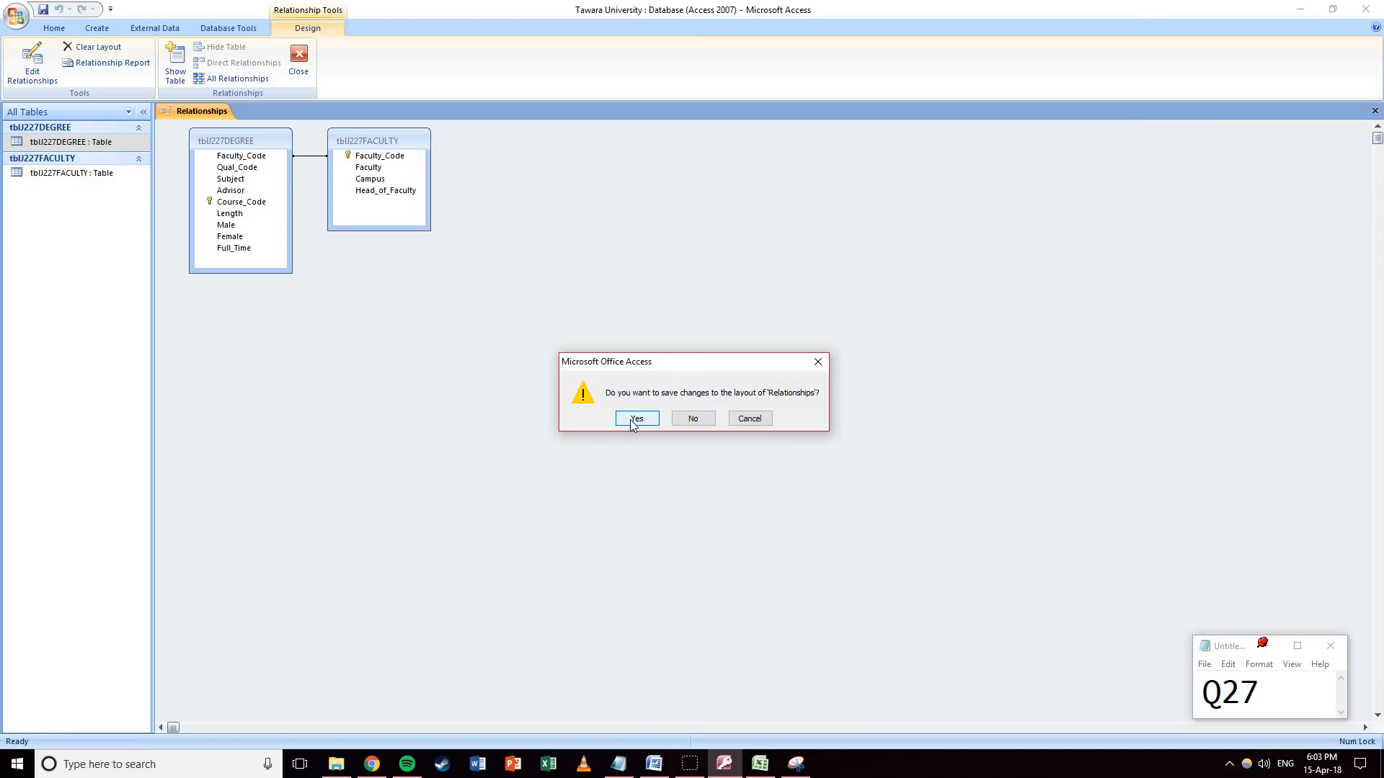
pyautogui.click(634, 419)
pyautogui.doubleClick(79, 173)
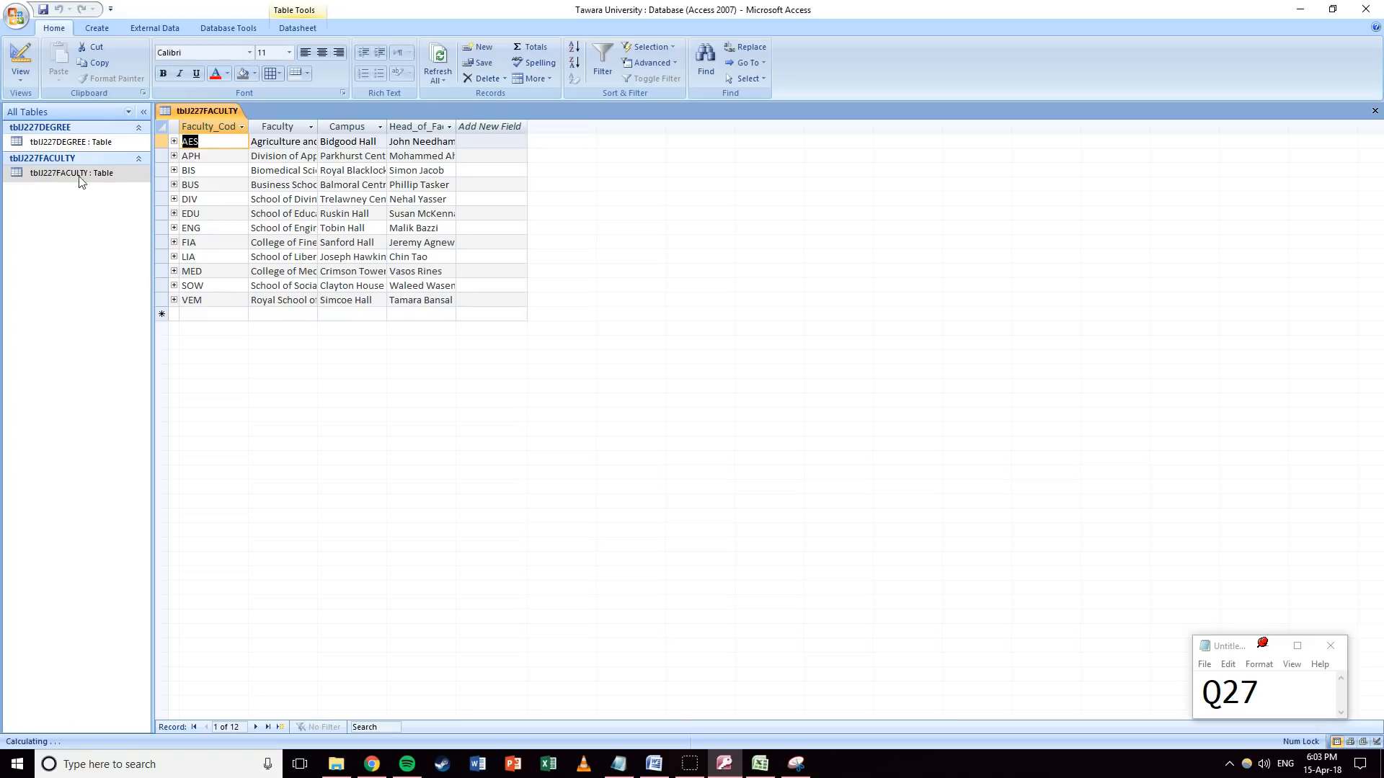
# Expand and collapse each faculty's related degree records, AES through VEM.
pyautogui.click(174, 142)
pyautogui.click(173, 142)
pyautogui.click(174, 156)
pyautogui.click(174, 156)
pyautogui.click(174, 170)
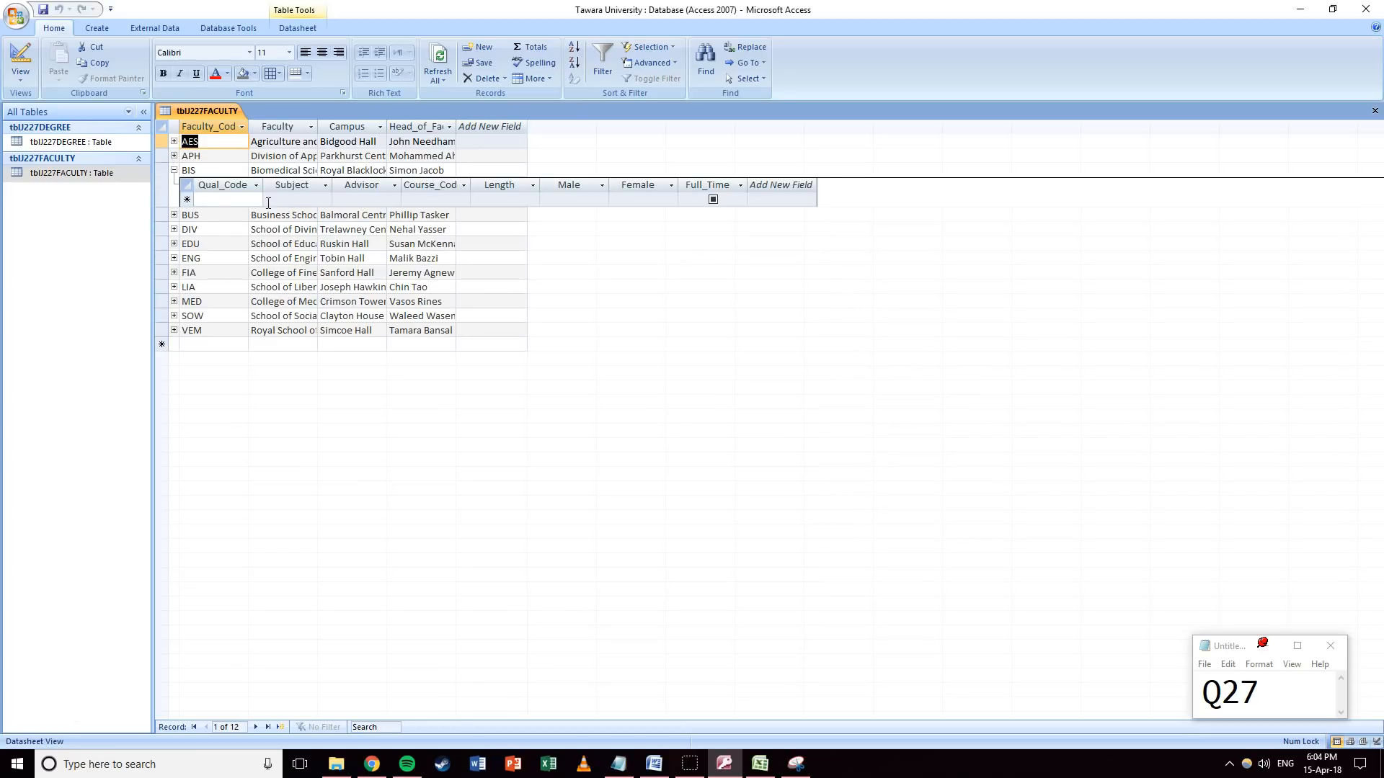
pyautogui.click(174, 171)
pyautogui.click(174, 184)
pyautogui.click(174, 184)
pyautogui.click(173, 199)
pyautogui.click(174, 199)
pyautogui.click(174, 213)
pyautogui.click(173, 213)
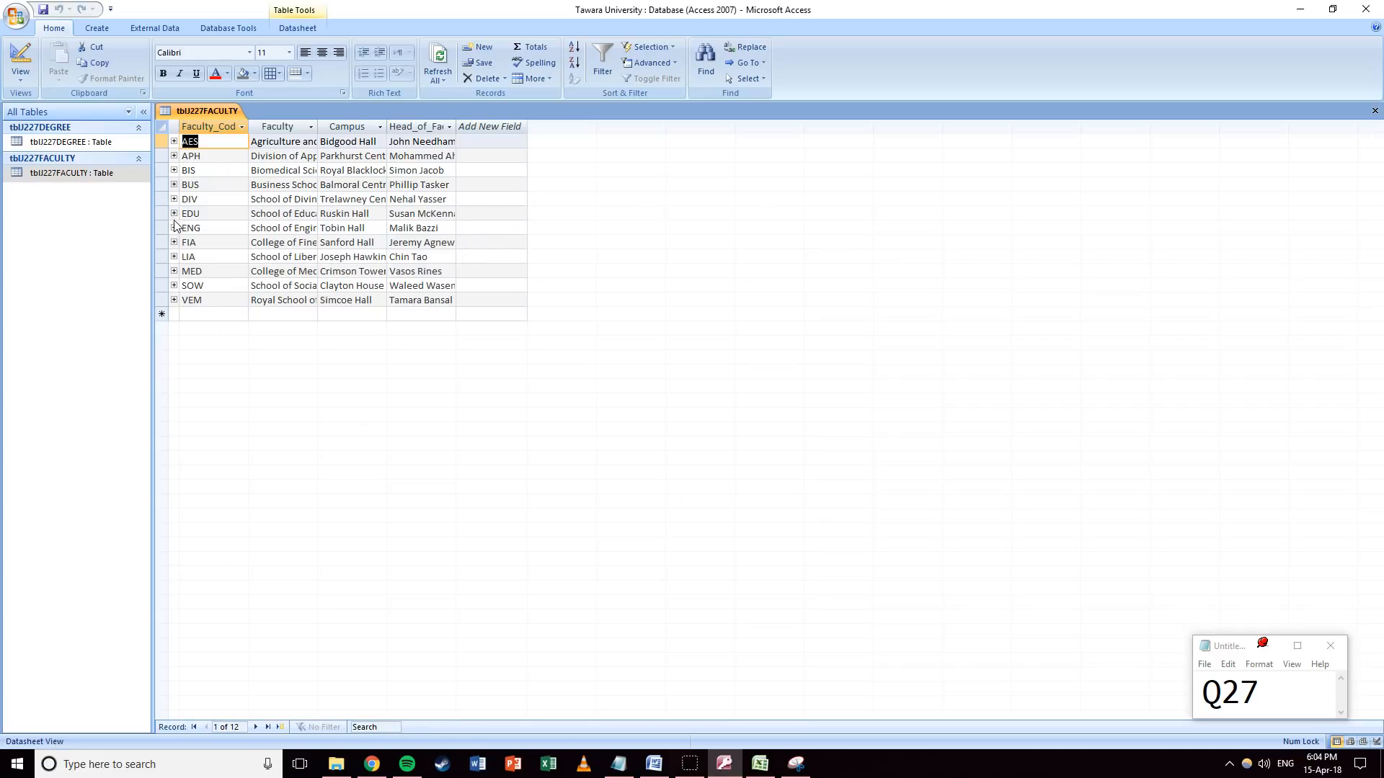
pyautogui.click(174, 227)
pyautogui.click(173, 228)
pyautogui.click(173, 243)
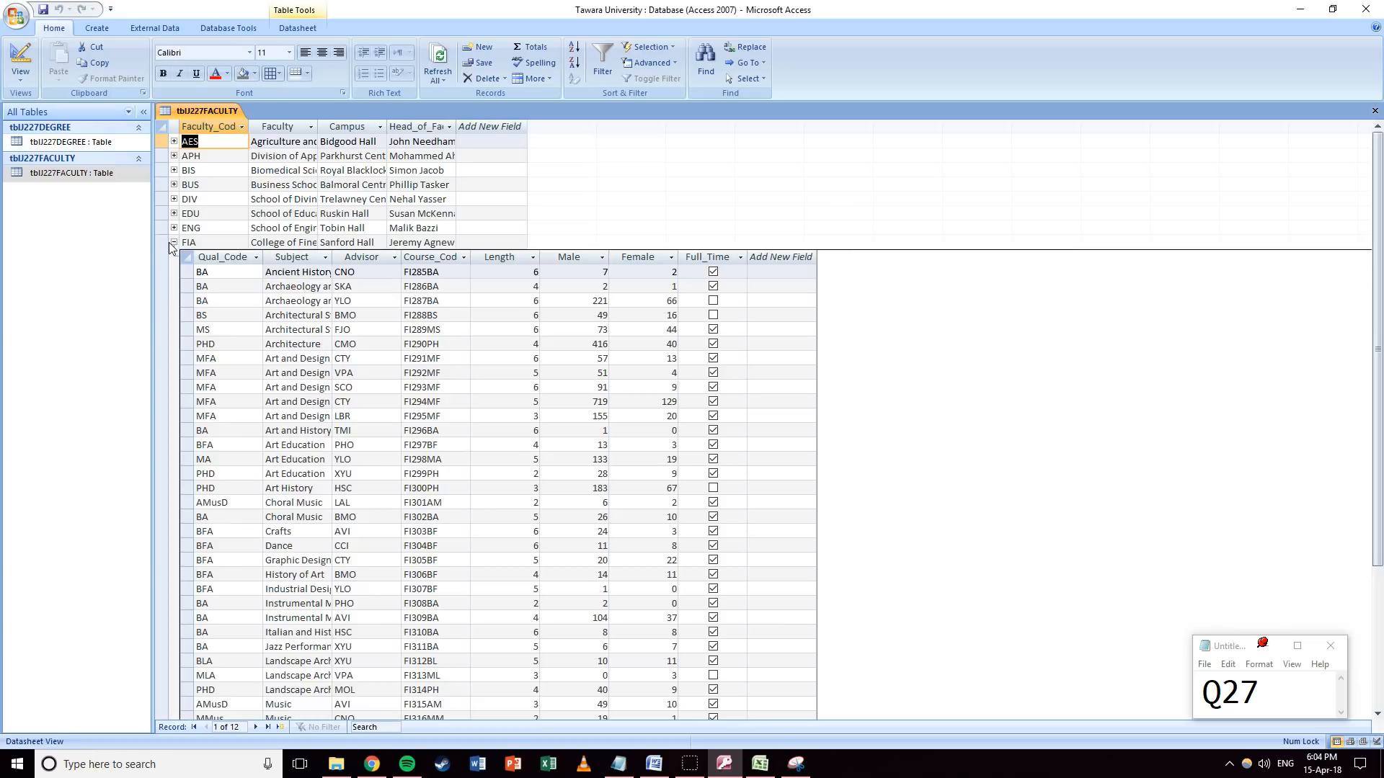
pyautogui.click(173, 242)
pyautogui.click(174, 256)
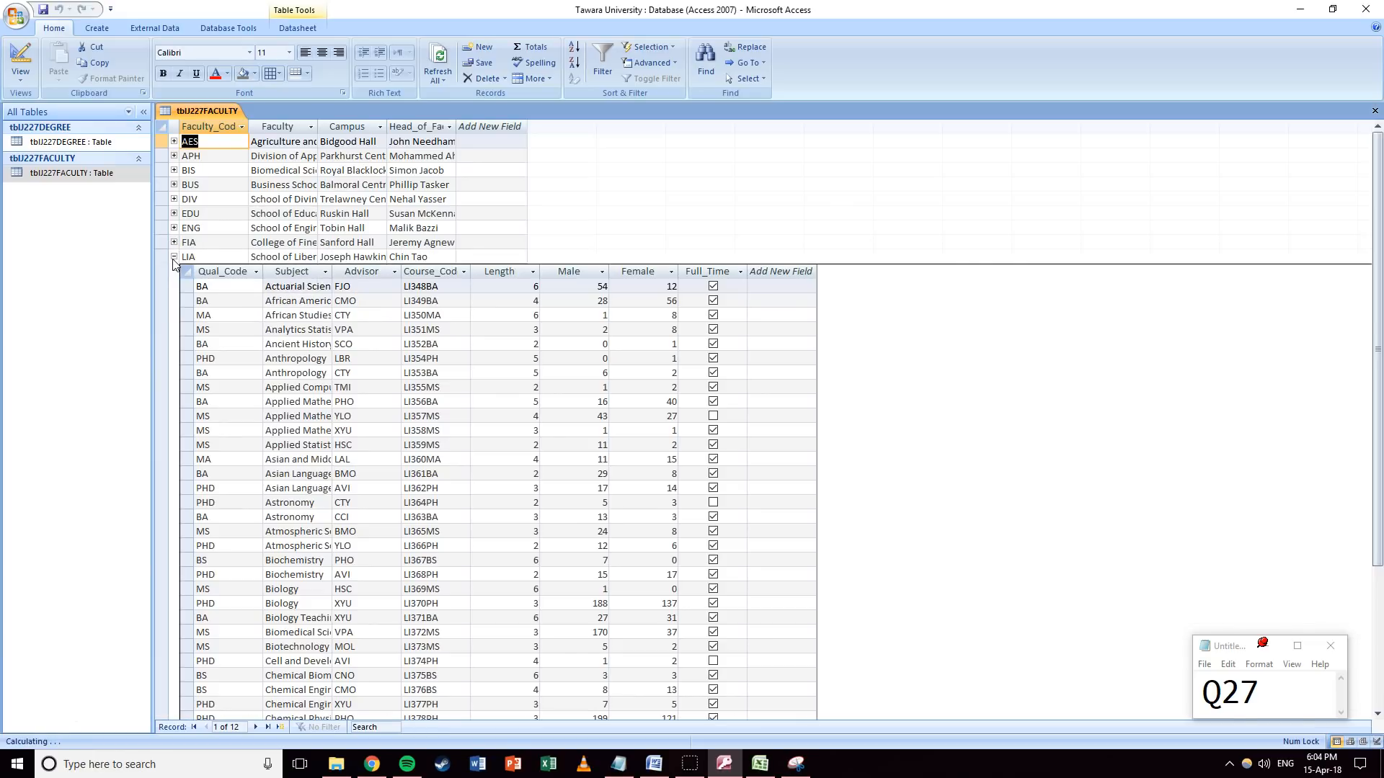
pyautogui.click(174, 256)
pyautogui.click(174, 271)
pyautogui.click(174, 271)
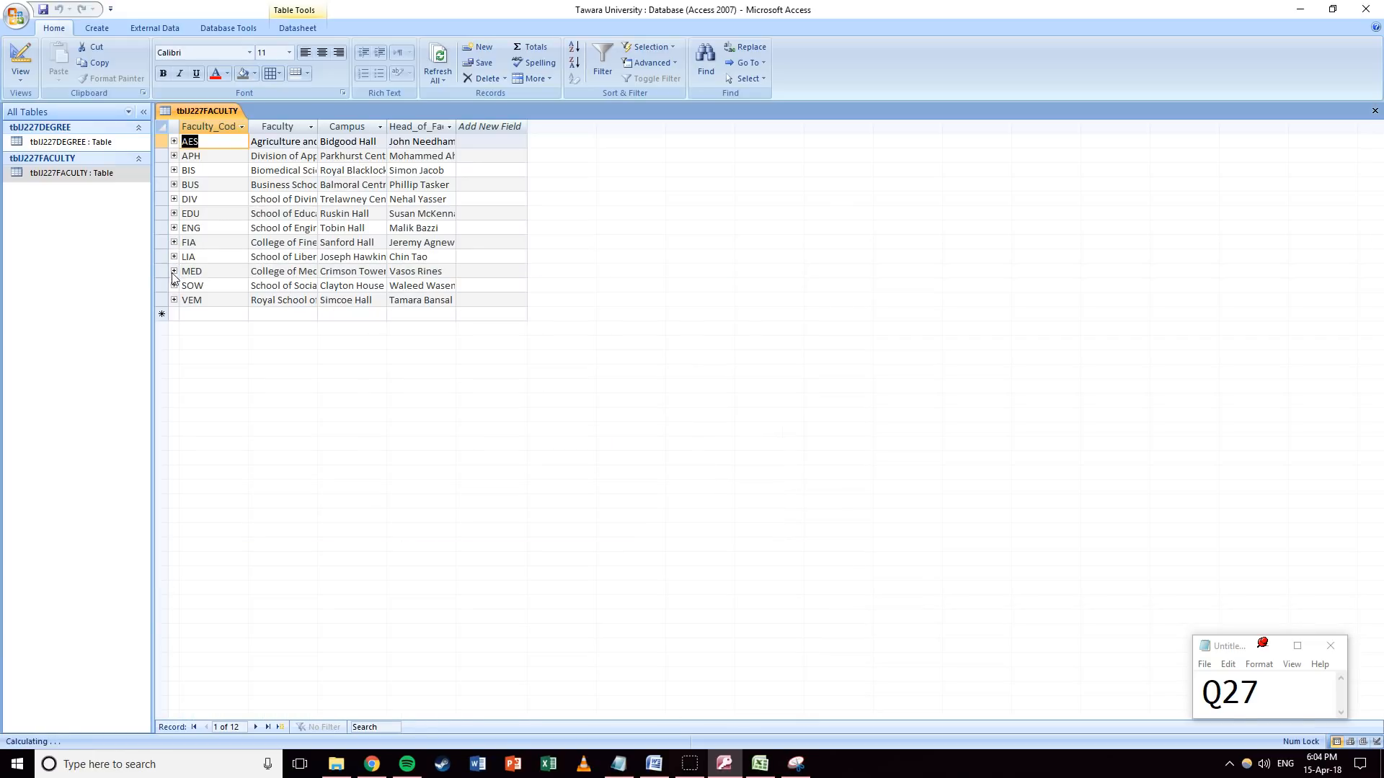
pyautogui.click(174, 285)
pyautogui.click(174, 285)
pyautogui.click(174, 300)
pyautogui.click(173, 300)
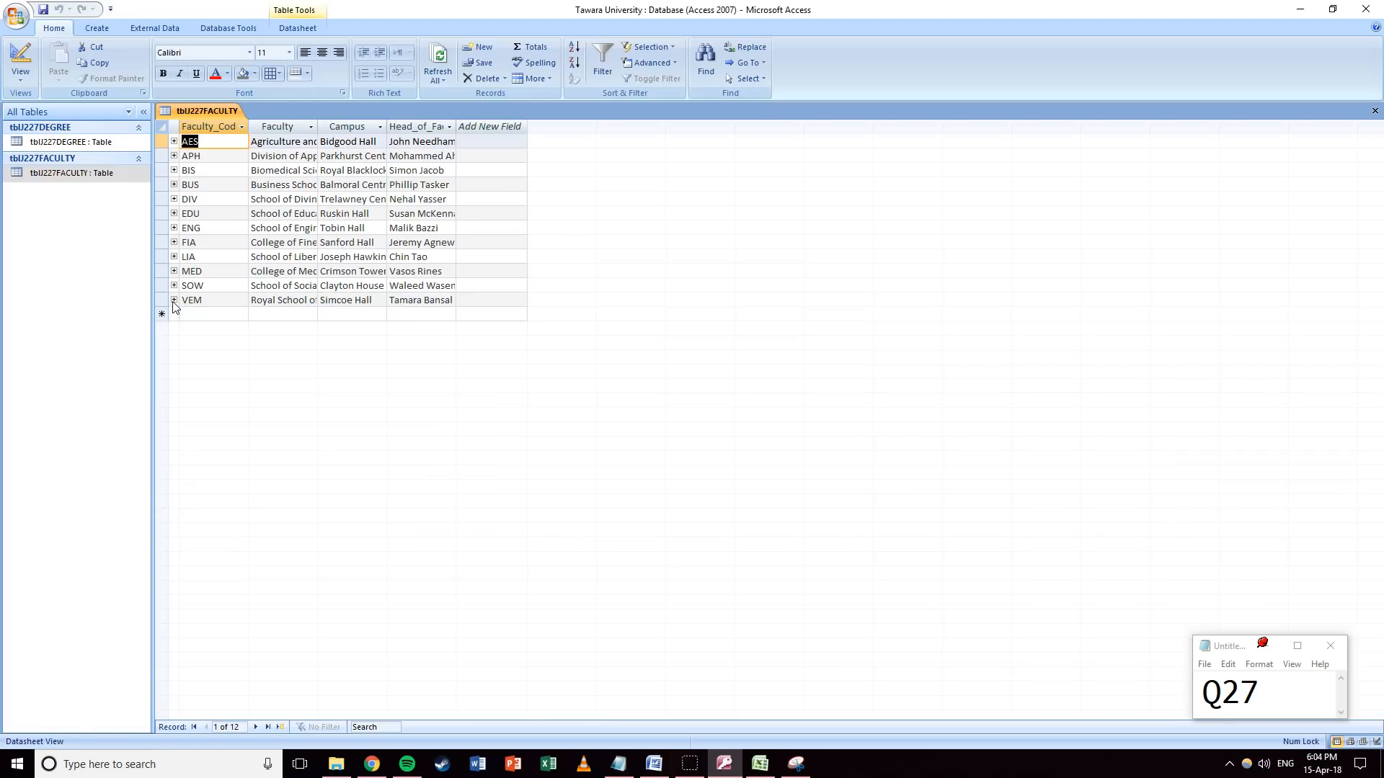
# Open tblJ227DEGREE sorted A to Z by Faculty_Code, then return to the faculty table.
pyautogui.doubleClick(68, 143)
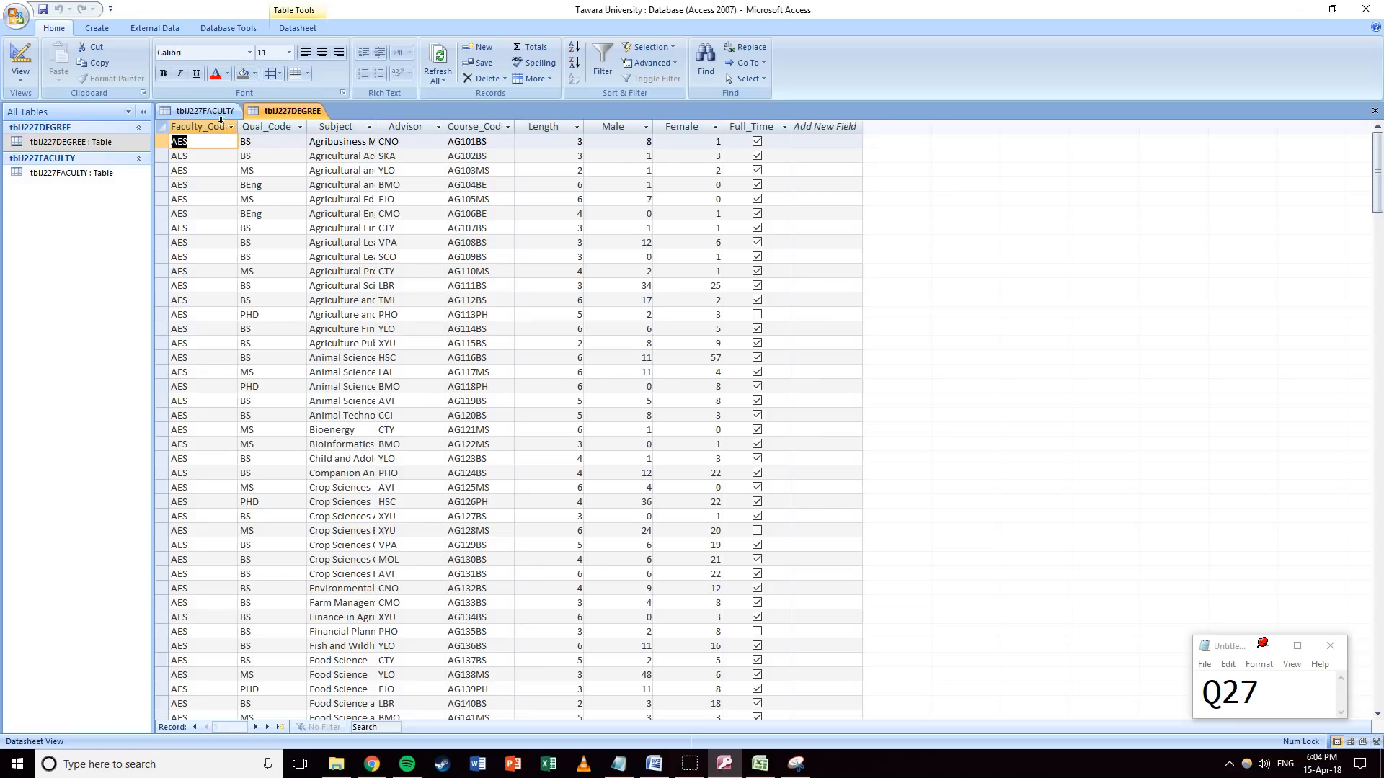
pyautogui.click(230, 127)
pyautogui.click(252, 143)
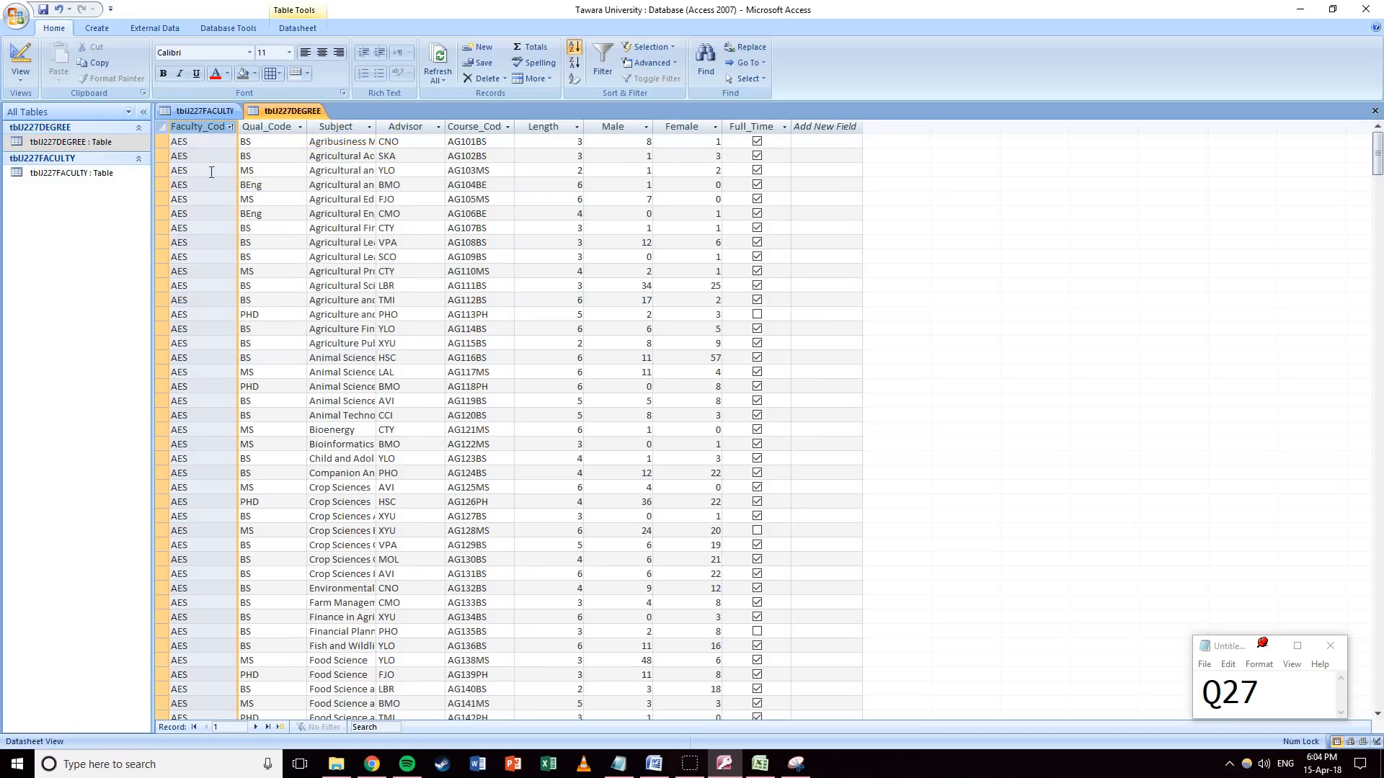
pyautogui.click(231, 127)
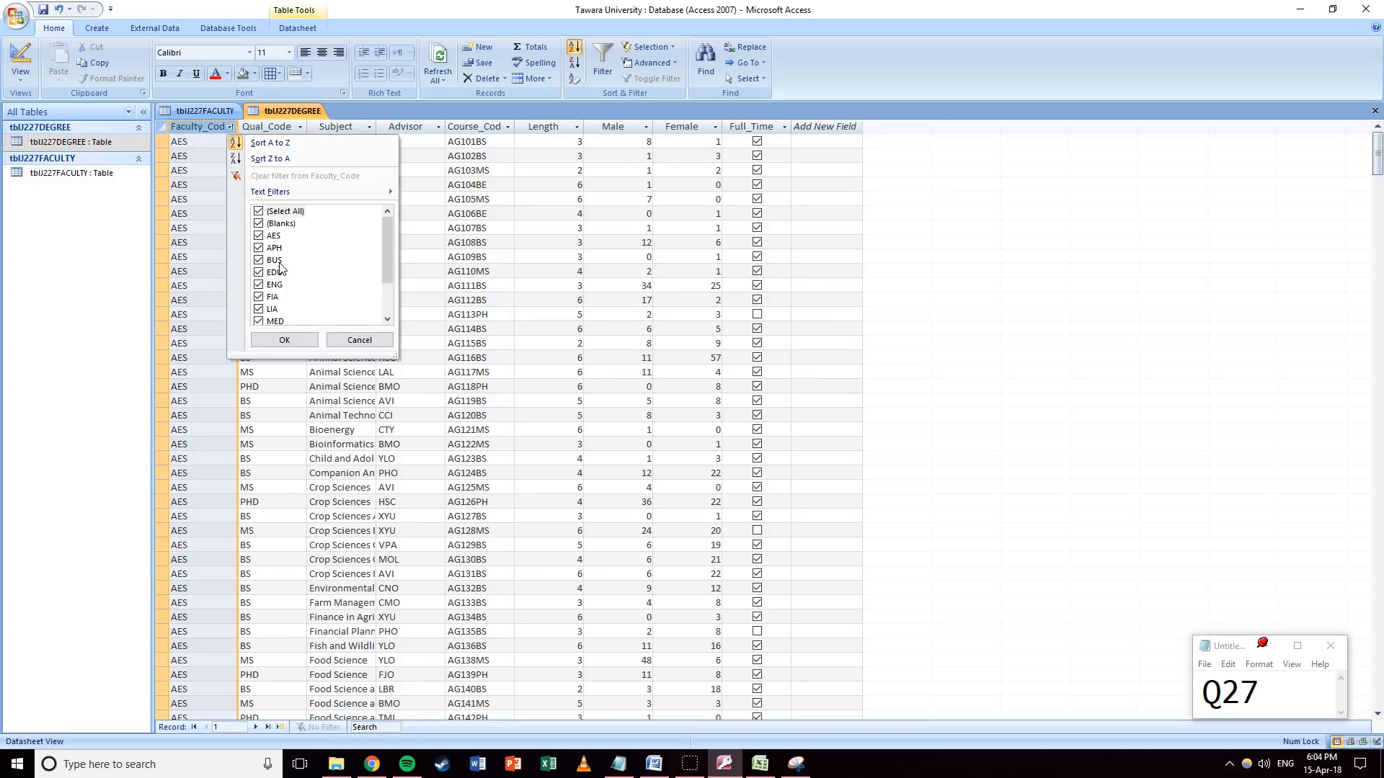
pyautogui.moveTo(388, 227)
pyautogui.mouseDown()
pyautogui.moveTo(387, 268)
pyautogui.moveTo(395, 206)
pyautogui.mouseUp()
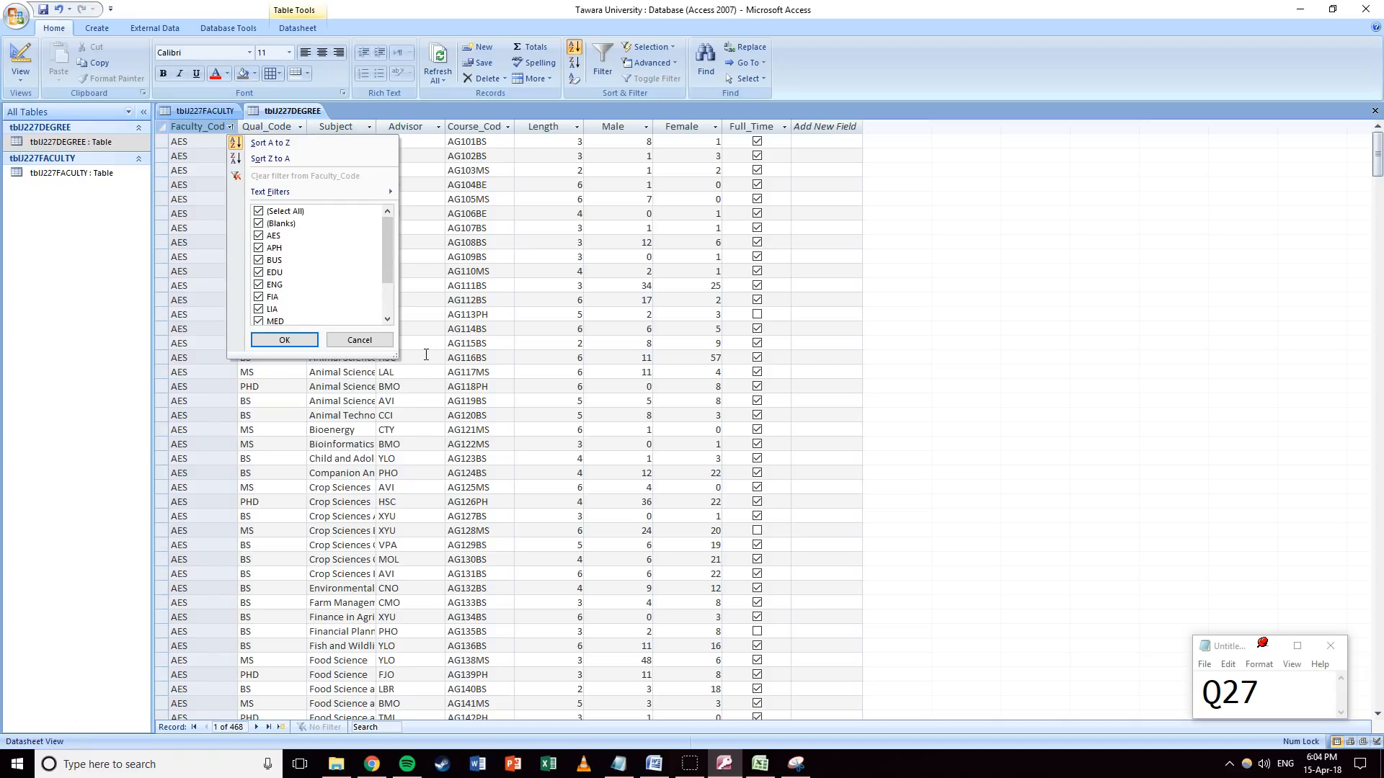
pyautogui.click(375, 341)
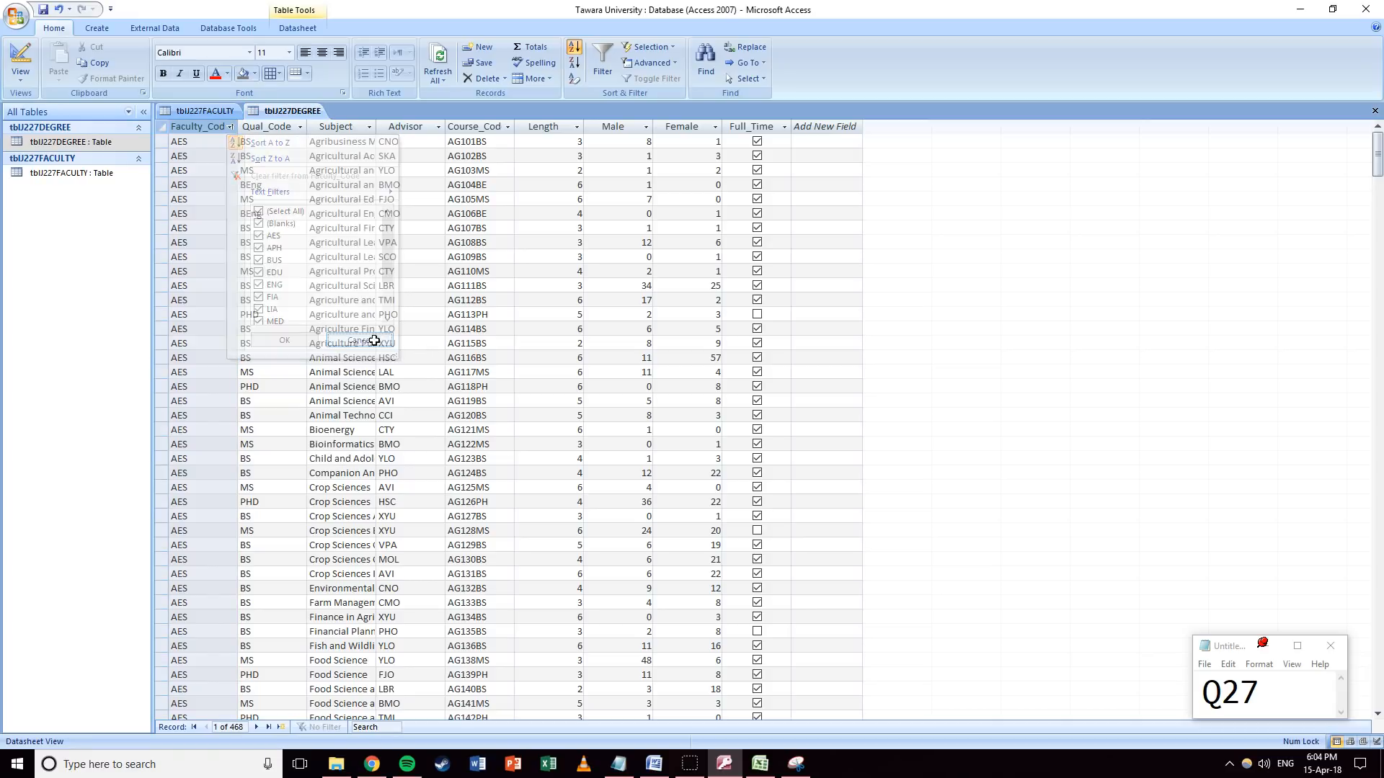
pyautogui.click(201, 112)
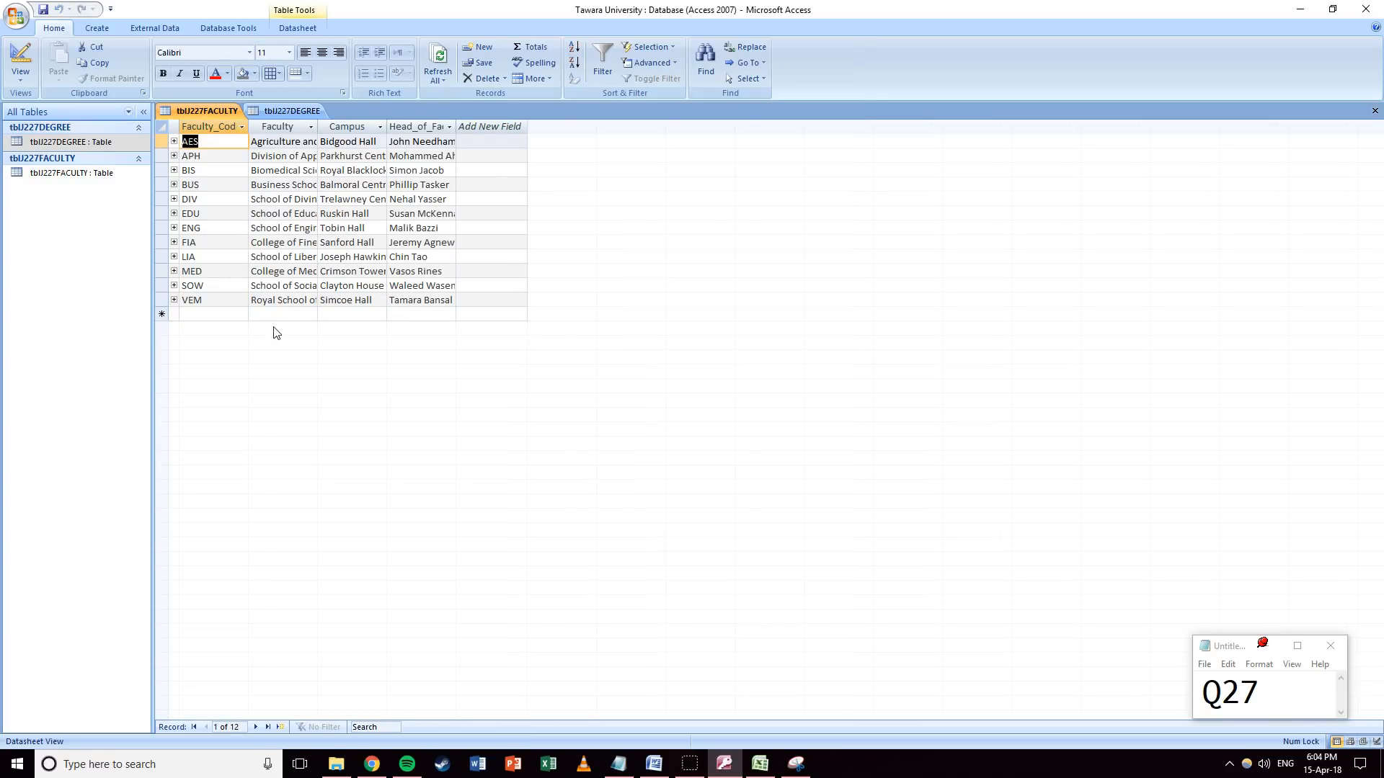
pyautogui.click(797, 767)
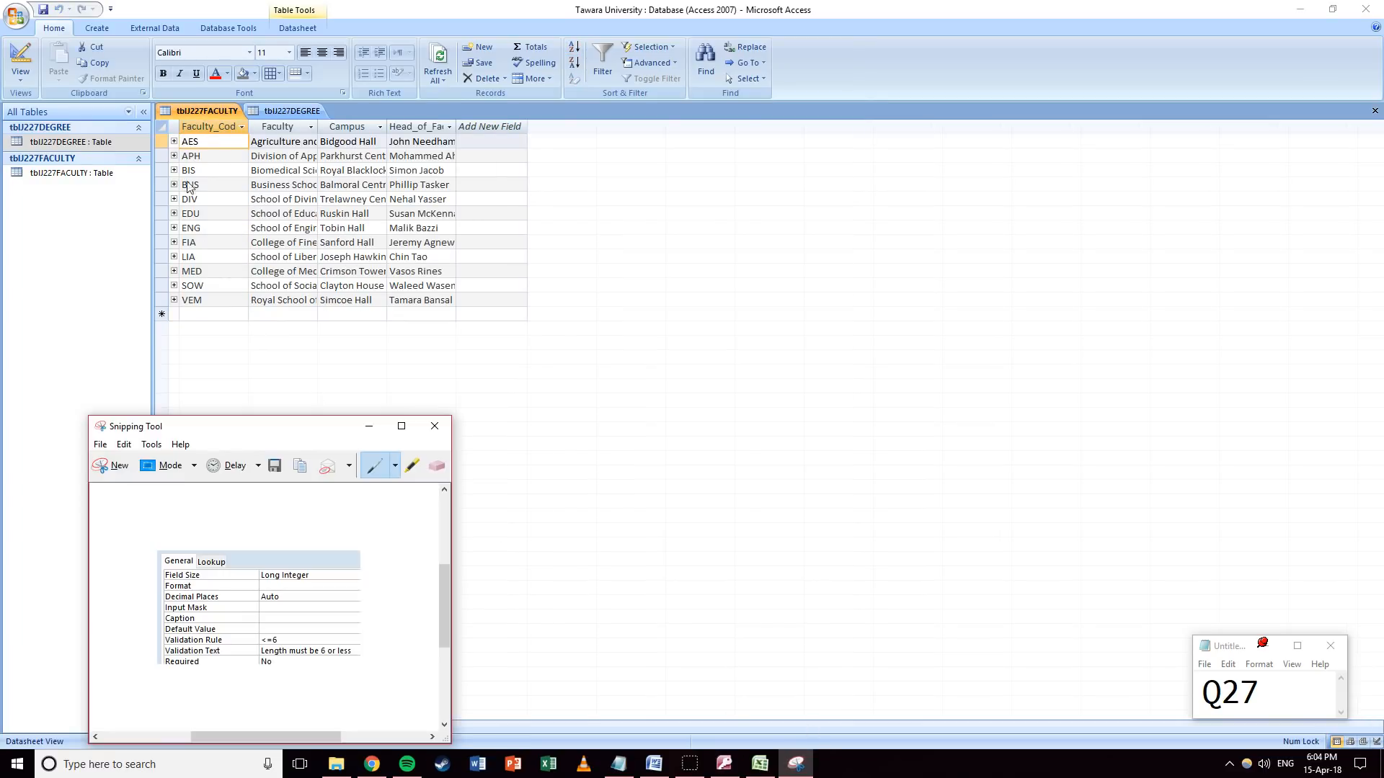
# Snip the faculty table and move the snip window to the right.
pyautogui.click(114, 466)
pyautogui.moveTo(152, 99); pyautogui.dragTo(297, 342)
pyautogui.moveTo(125, 19); pyautogui.dragTo(1002, 60)
# Restore and shrink Access beside the snip, then list tblJ227DEGREE's Faculty_Code values.
pyautogui.moveTo(769, 10); pyautogui.dragTo(599, 23)
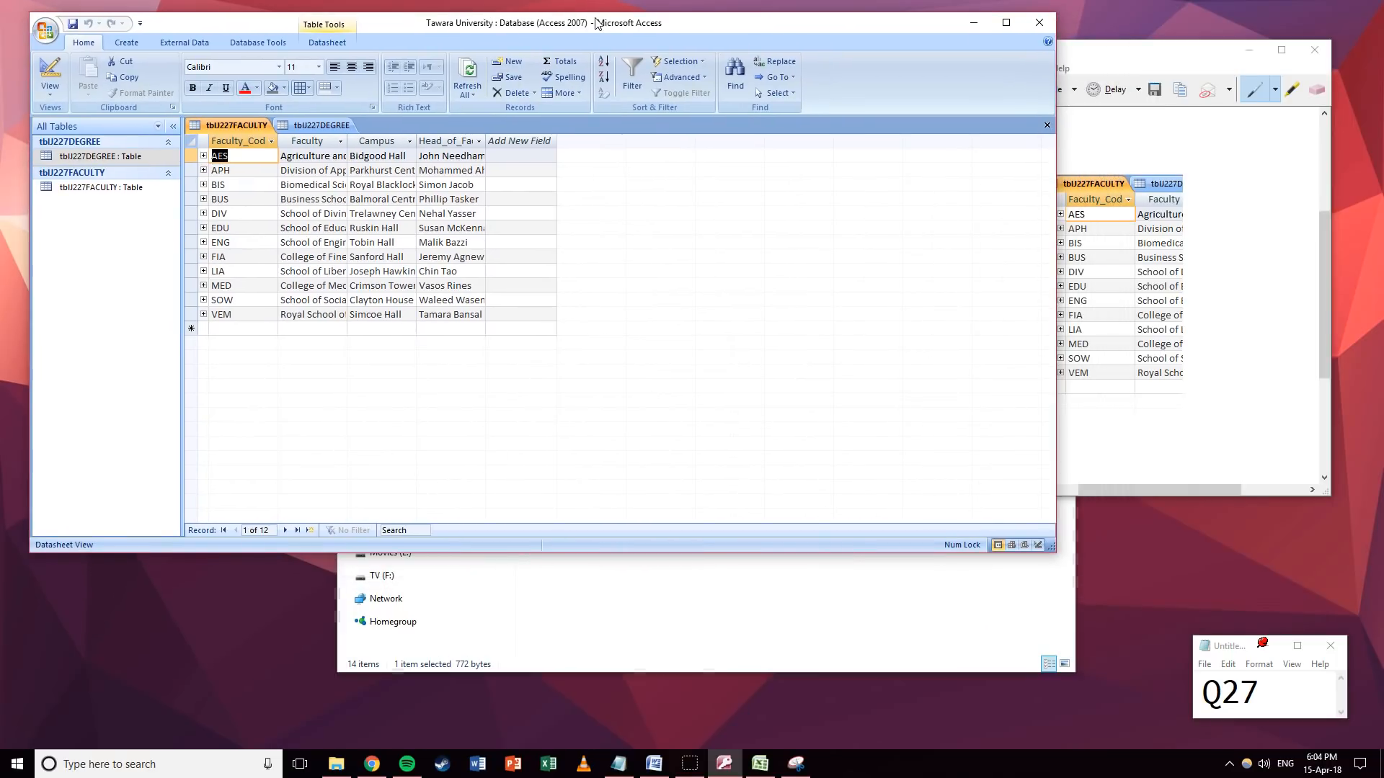
pyautogui.moveTo(1053, 553); pyautogui.dragTo(971, 675)
pyautogui.click(317, 125)
pyautogui.click(260, 141)
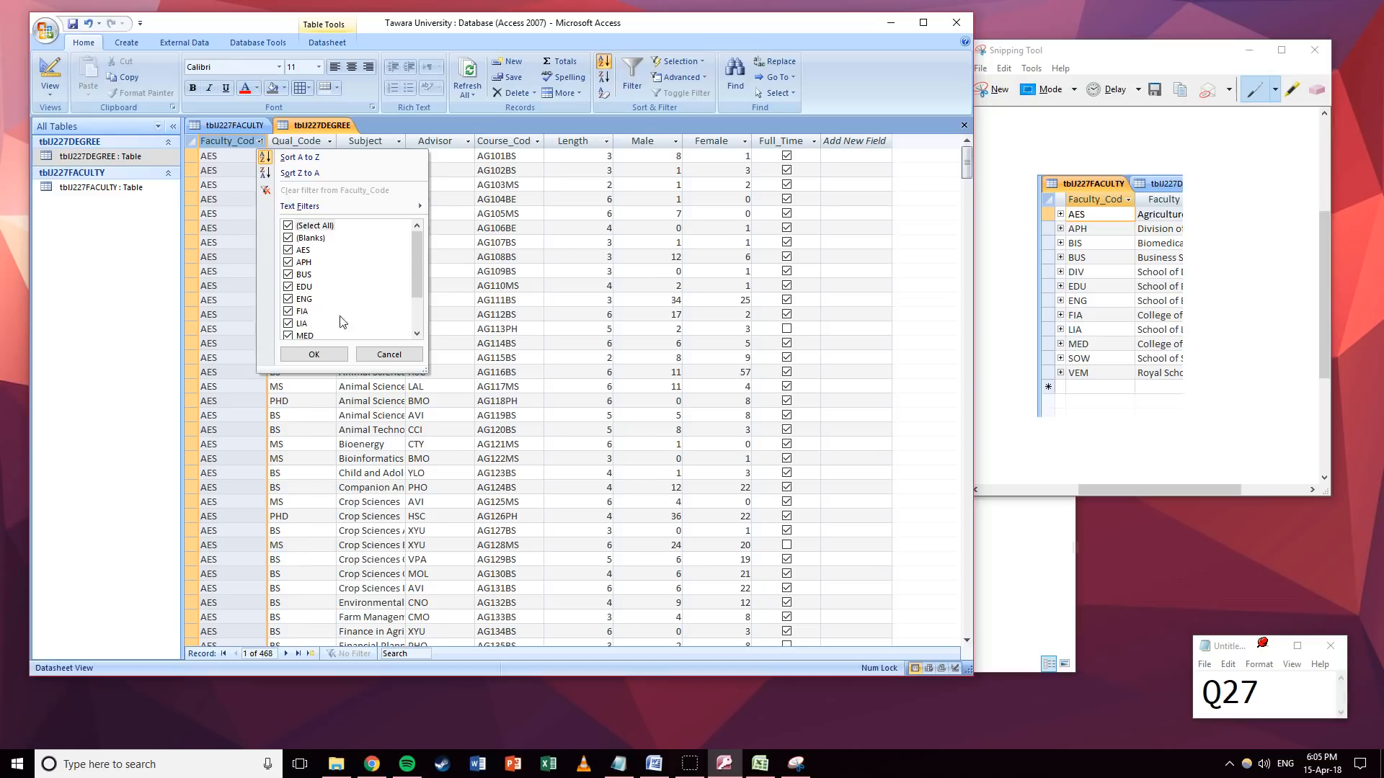
# Check the Faculty_Code values in tblJ227DEGREE and locate the SDI degree records.
pyautogui.scroll(-2, 374, 293)
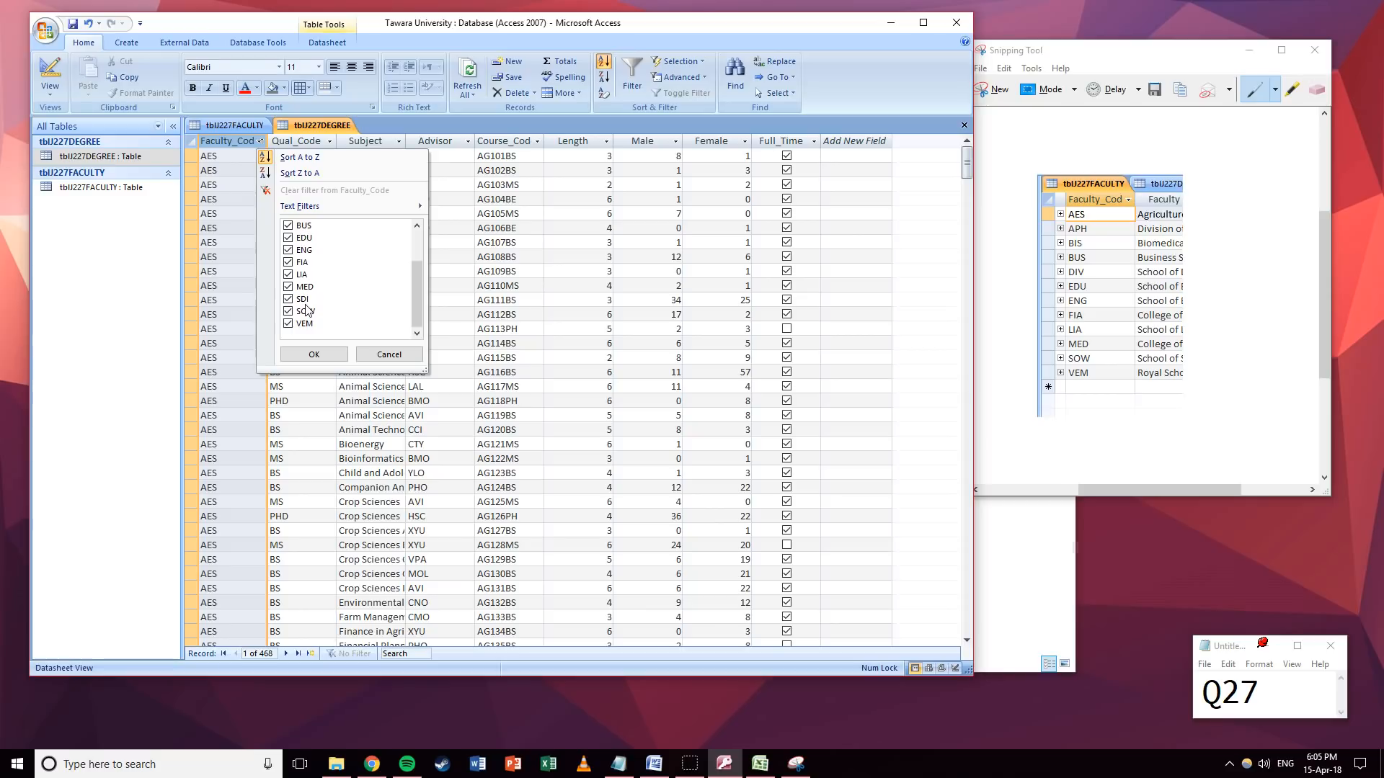
pyautogui.click(387, 355)
pyautogui.moveTo(965, 164); pyautogui.dragTo(964, 582)
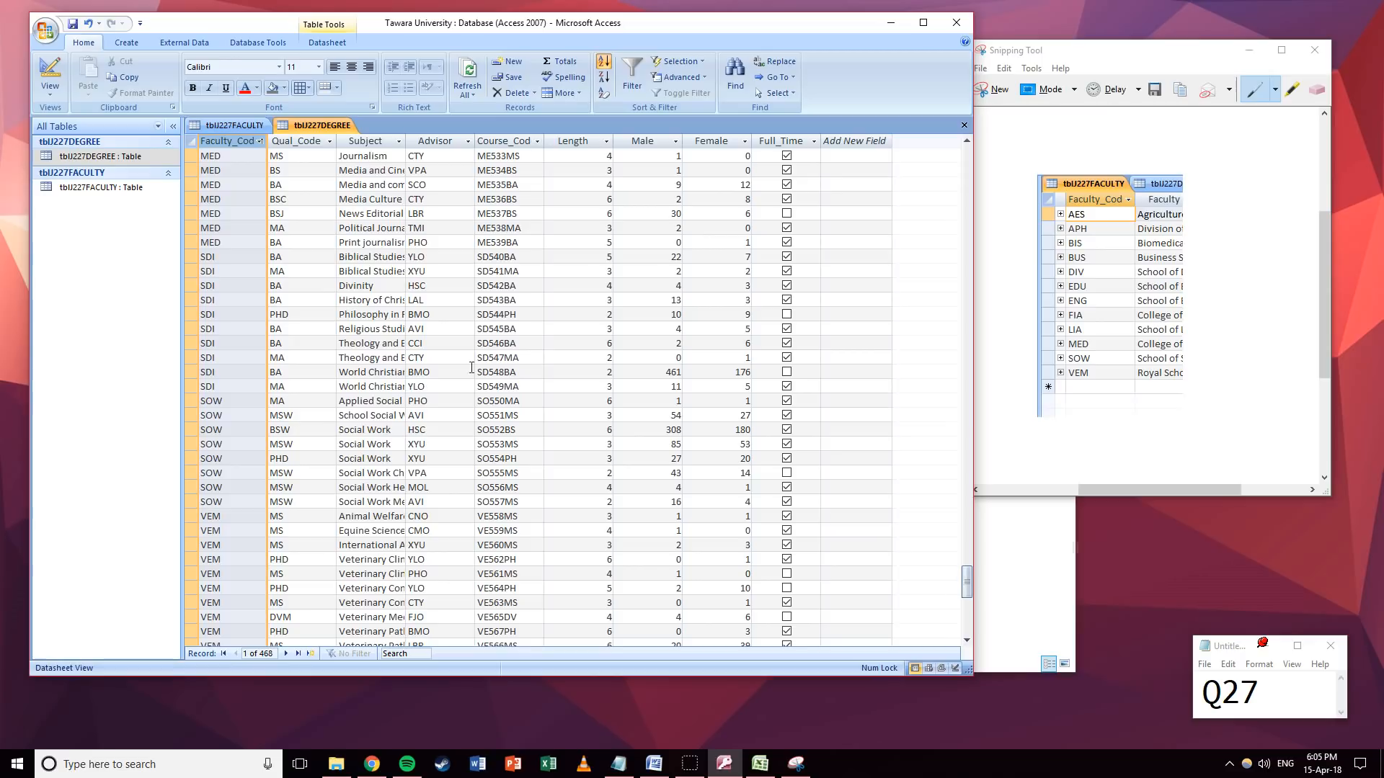
pyautogui.click(241, 273)
pyautogui.click(246, 257)
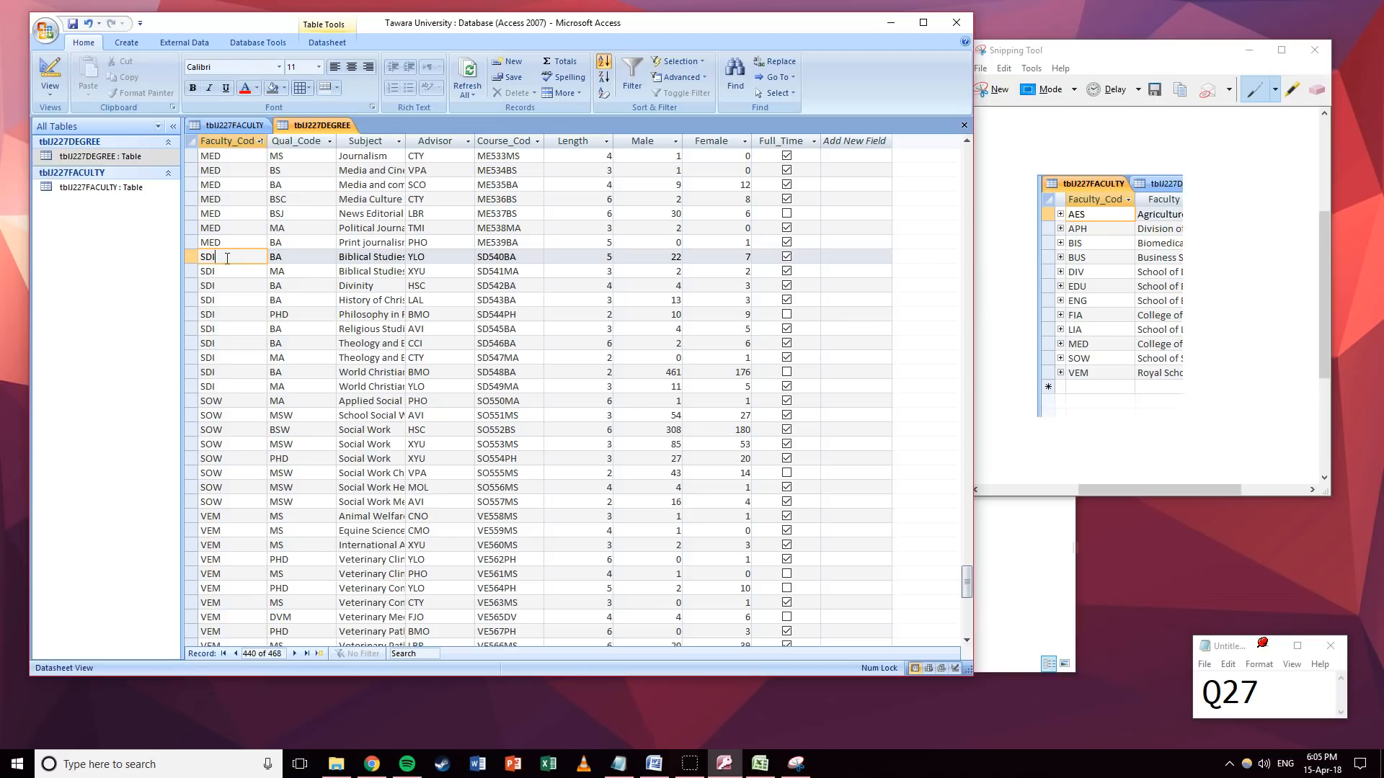
# In tblJ227FACULTY, change the DIV faculty code to SDI.
pyautogui.click(231, 127)
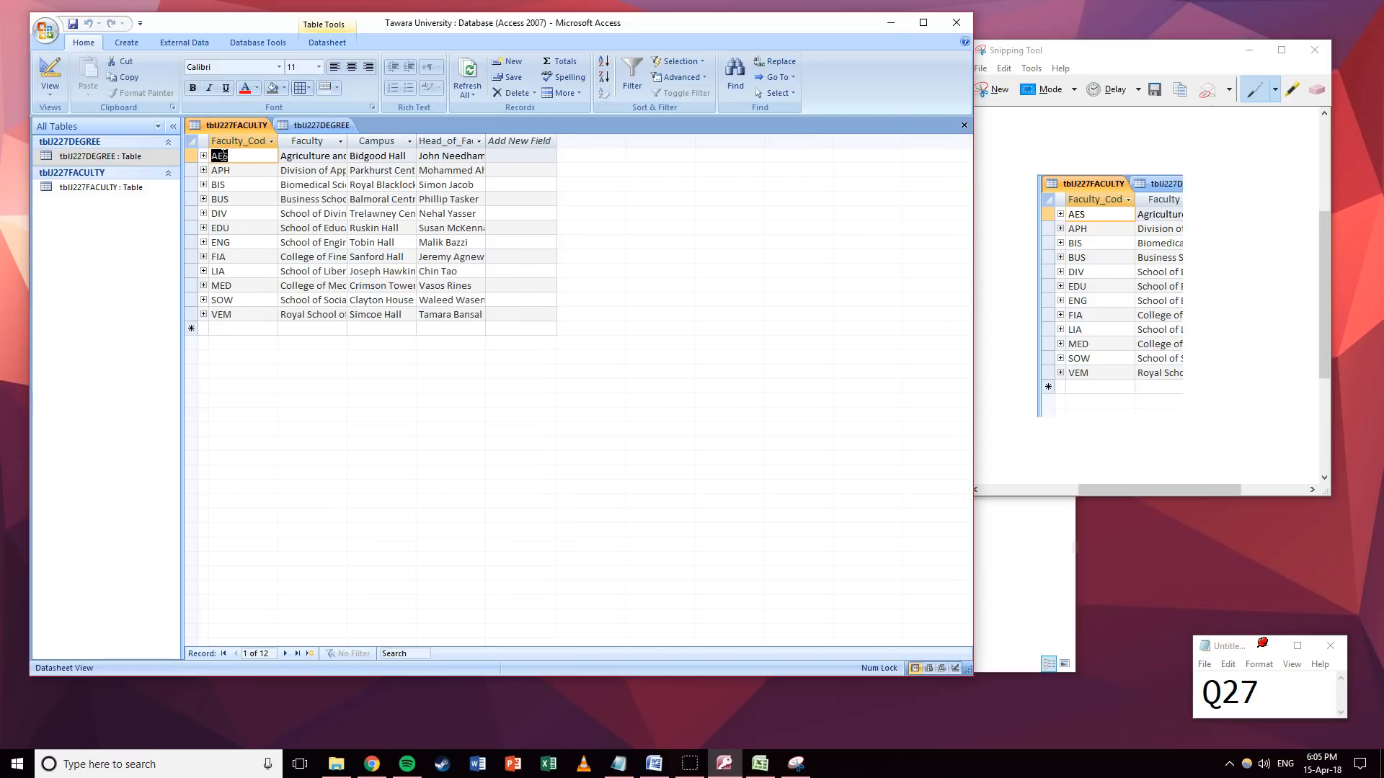
pyautogui.click(239, 213)
pyautogui.write('SD')
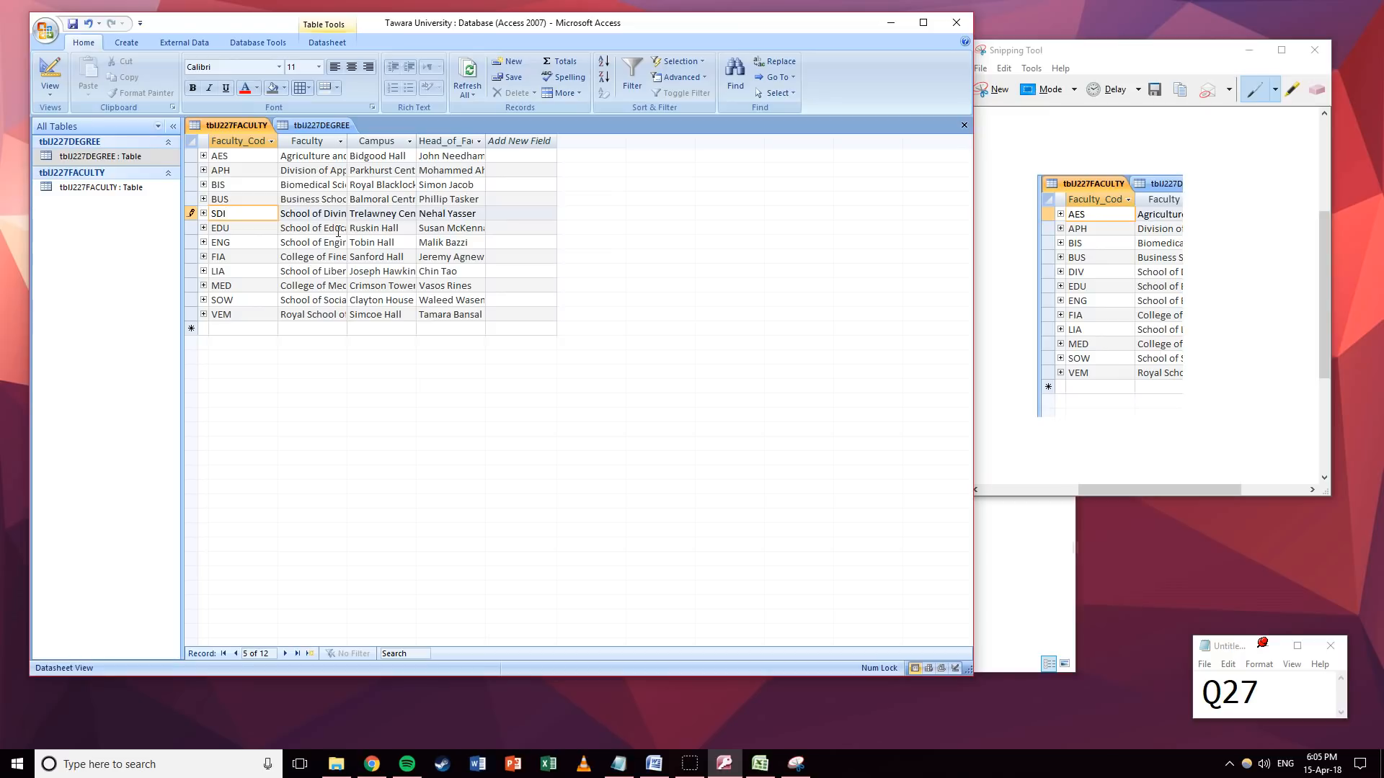
pyautogui.write('I')
pyautogui.press('Tab')
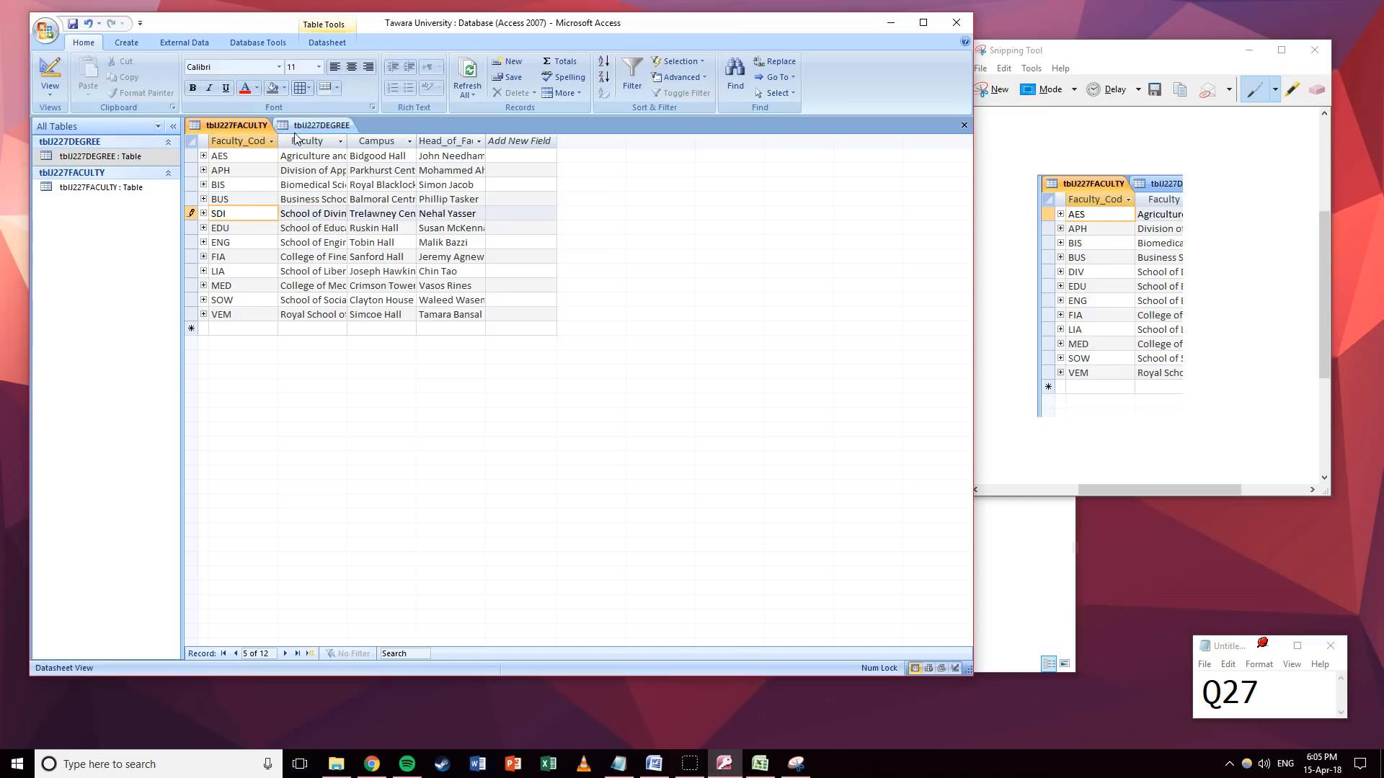
# Save and close both the degree and faculty tables.
pyautogui.click(321, 125)
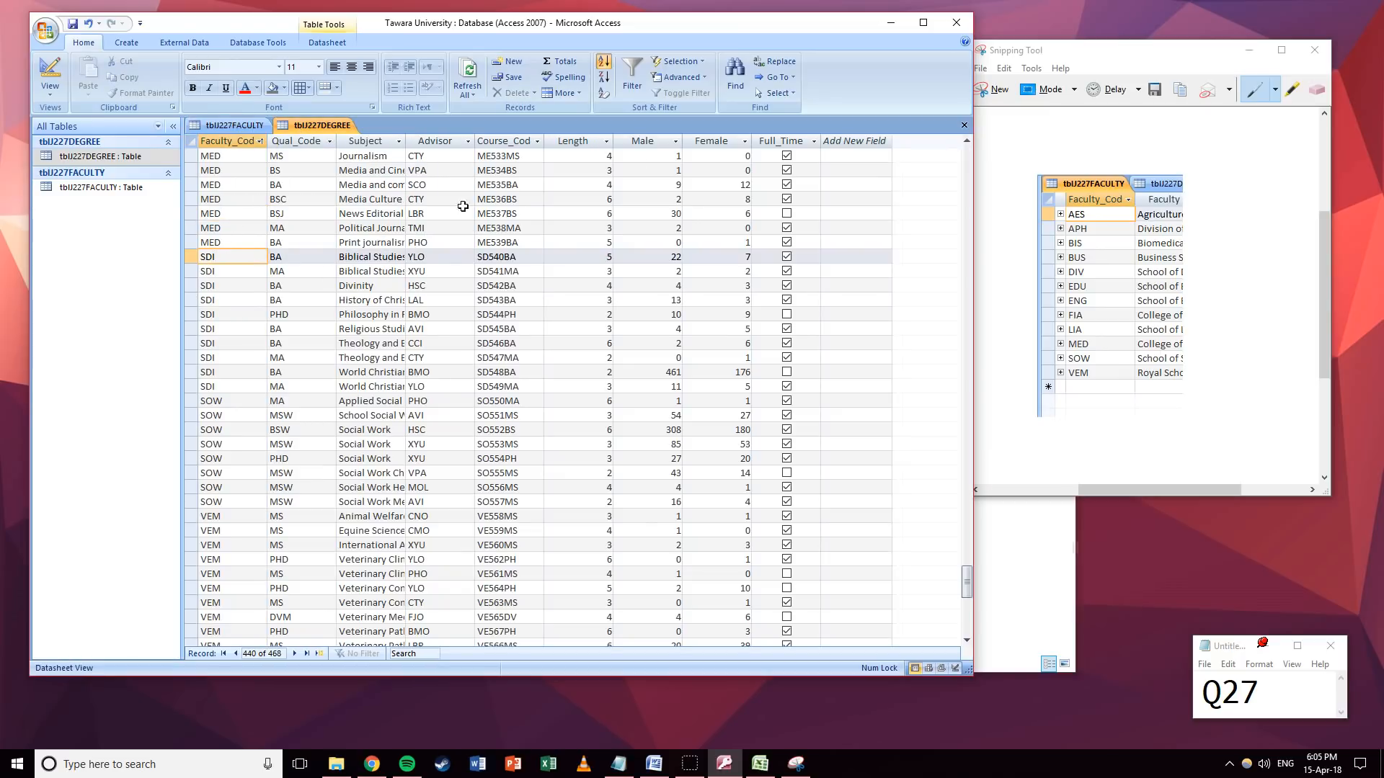
pyautogui.click(964, 126)
pyautogui.click(640, 417)
pyautogui.click(962, 126)
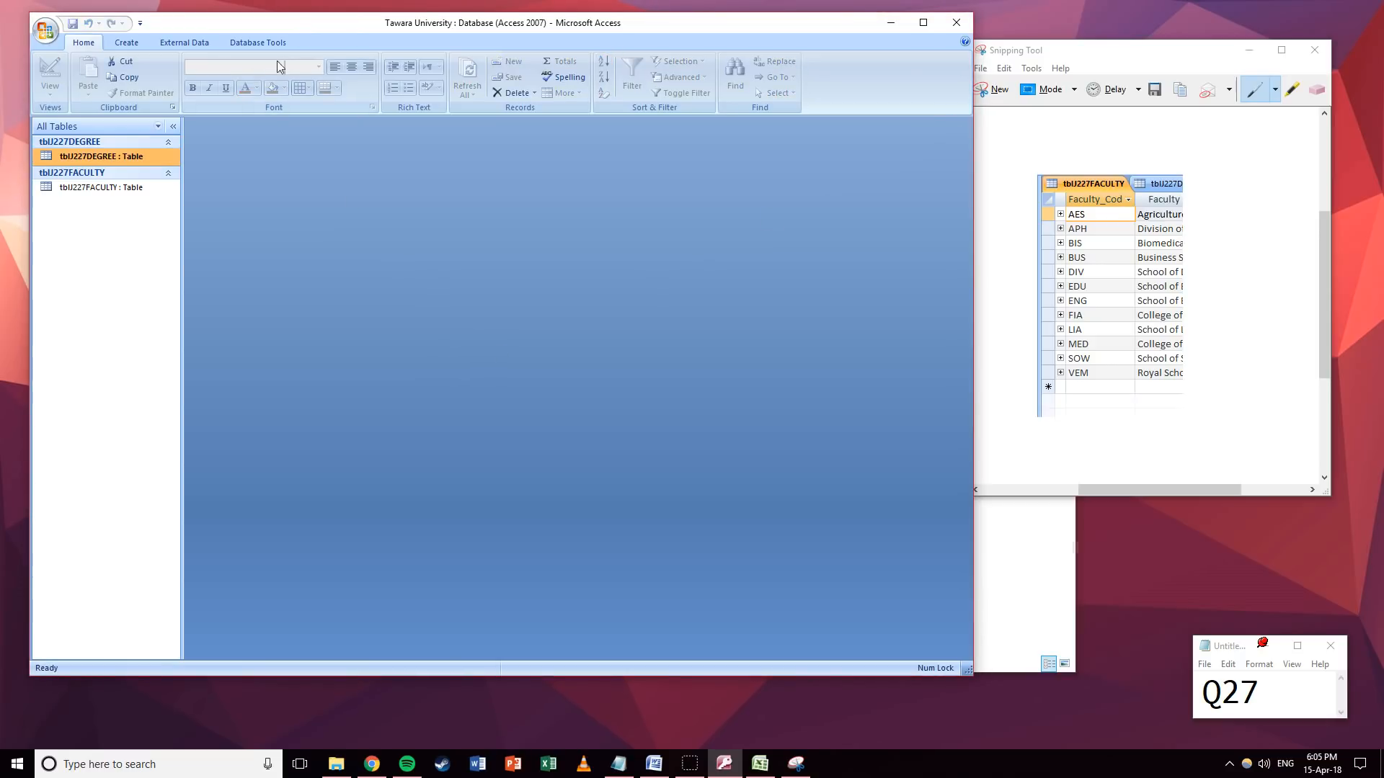
# Enforce referential integrity on the tblJ227FACULTY–tblJ227DEGREE Faculty_Code relationship.
pyautogui.click(258, 43)
pyautogui.click(230, 80)
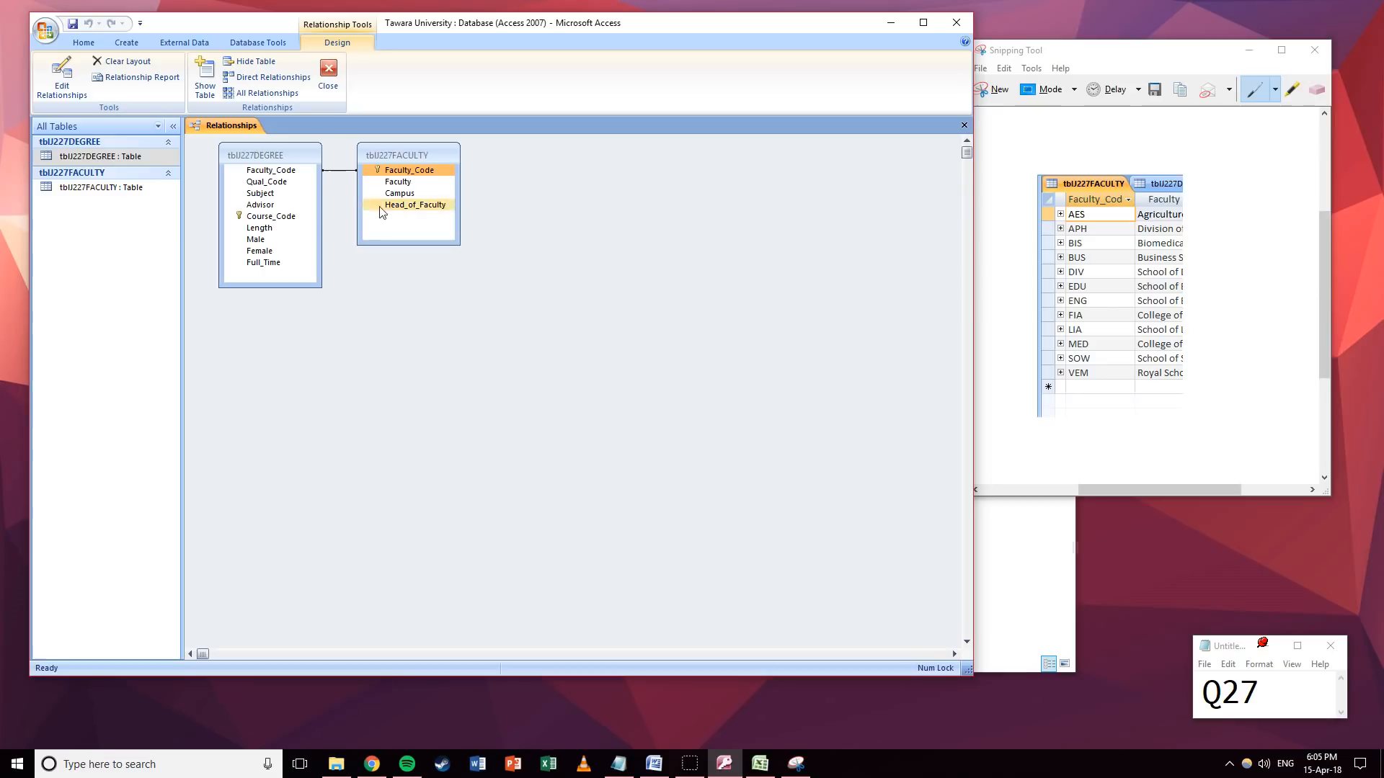
pyautogui.rightClick(348, 171)
pyautogui.click(375, 180)
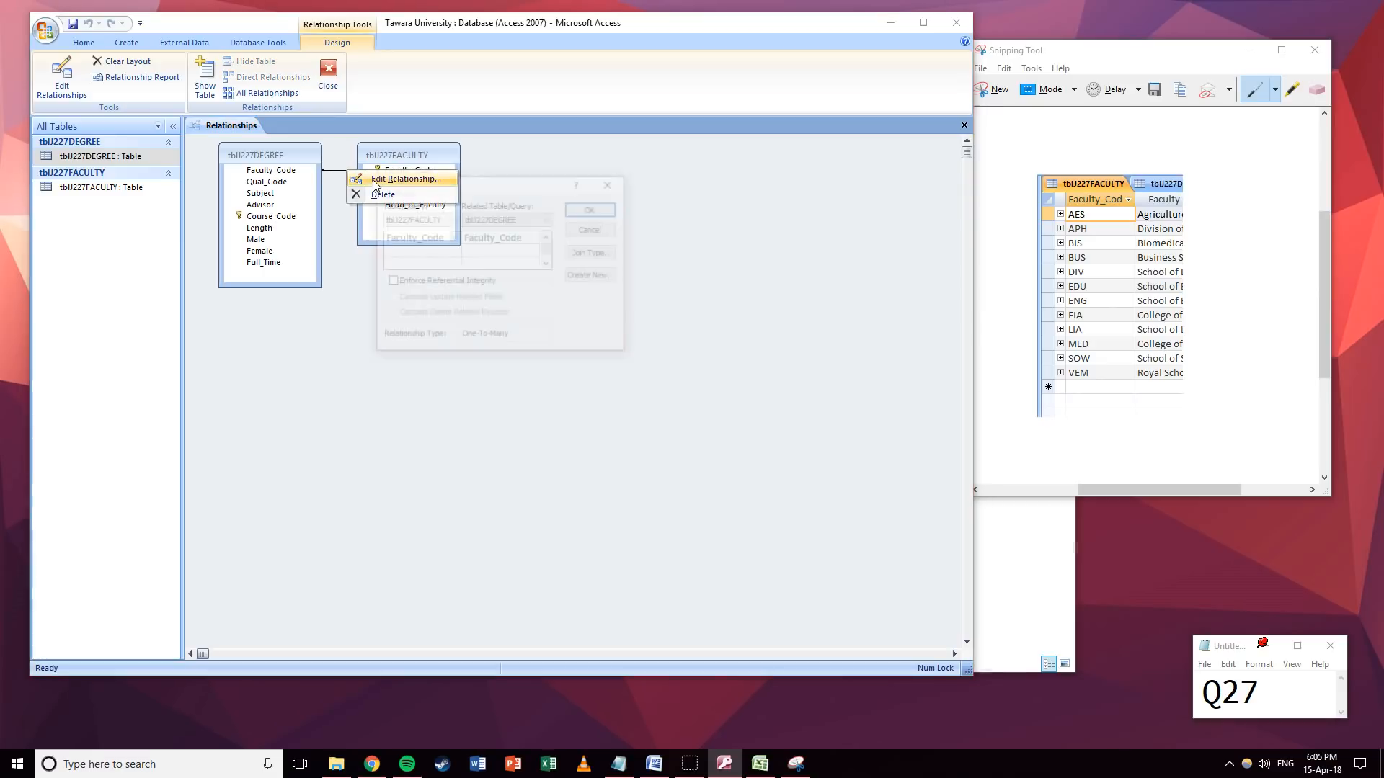
pyautogui.click(390, 282)
pyautogui.click(593, 209)
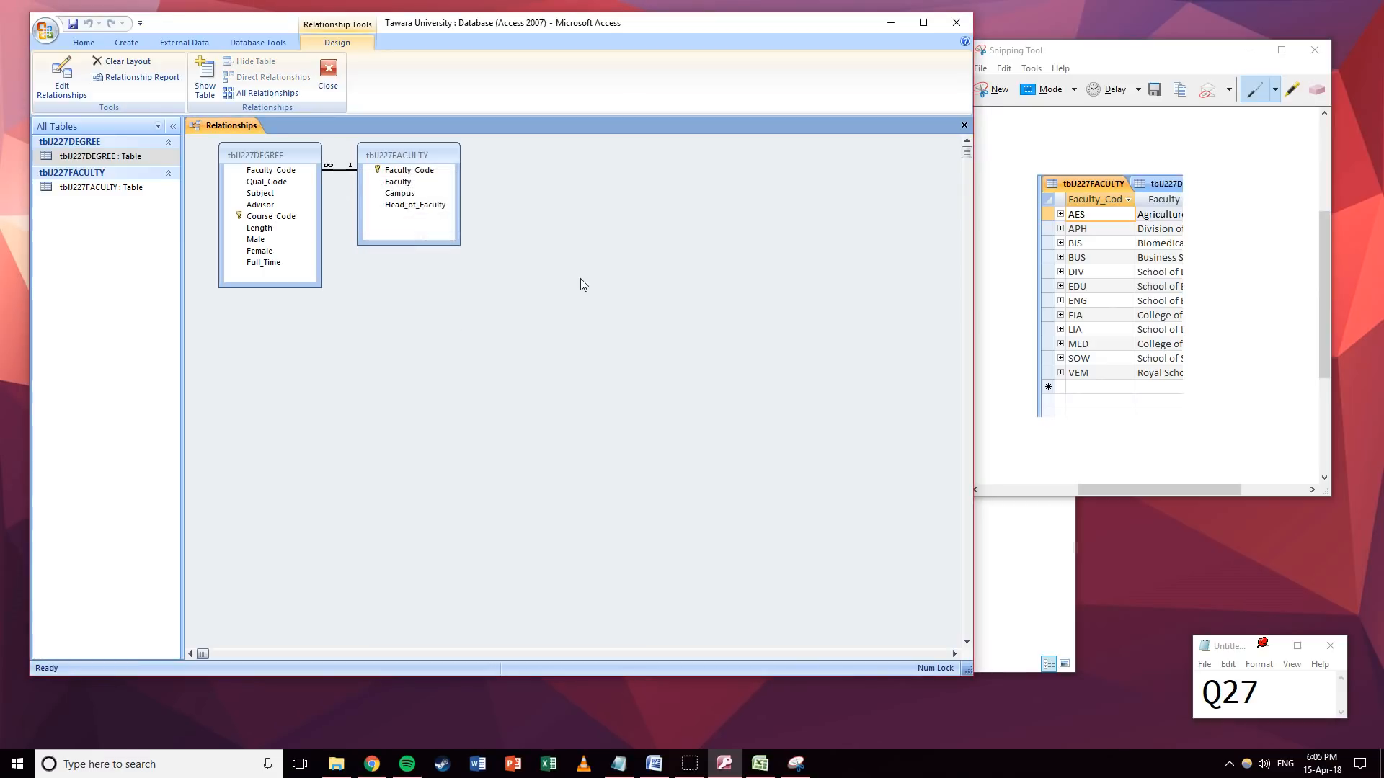
# Maximise Access to review the one-to-many link, then close the Relationships view.
pyautogui.doubleClick(552, 27)
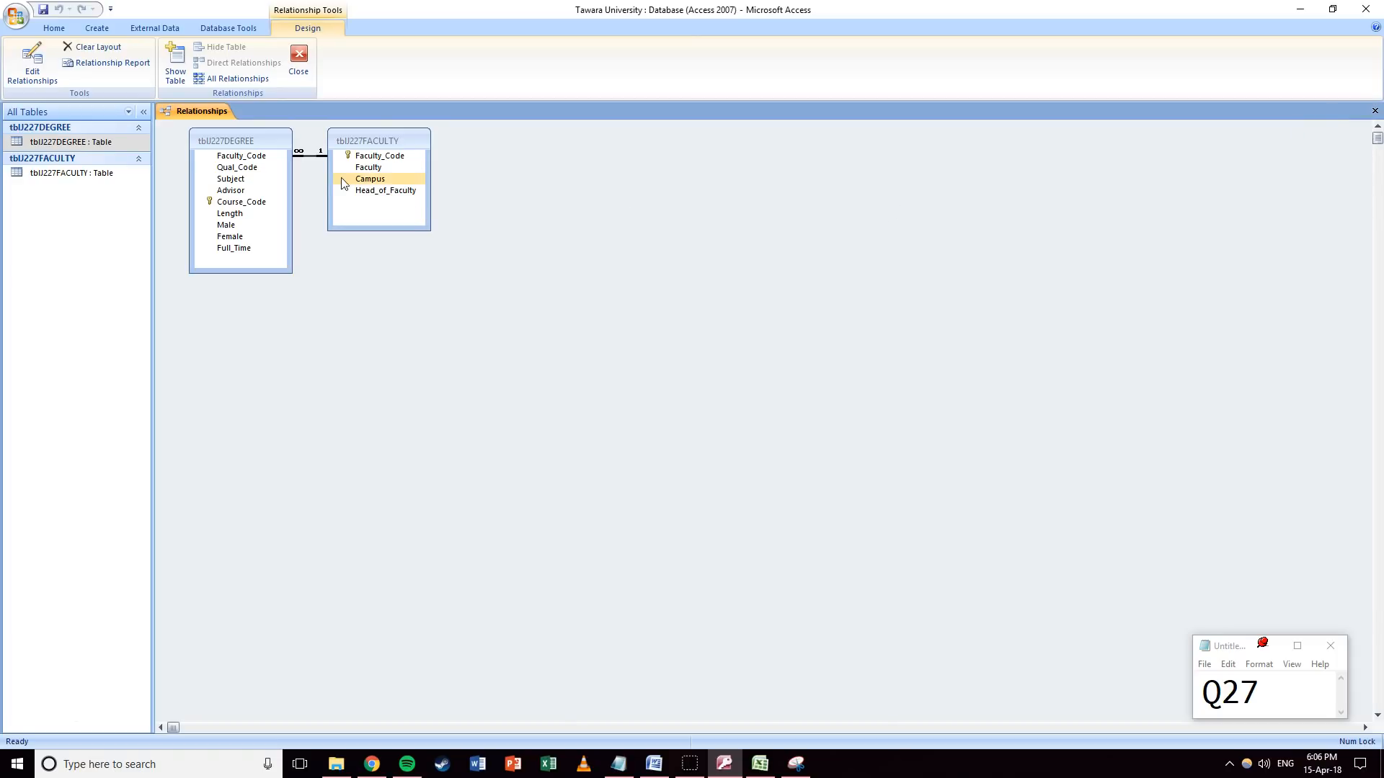
pyautogui.rightClick(304, 155)
pyautogui.click(299, 168)
pyautogui.click(1374, 112)
# Change the question number in the notes from 7 to 8.
pyautogui.moveTo(1262, 693); pyautogui.dragTo(1238, 695)
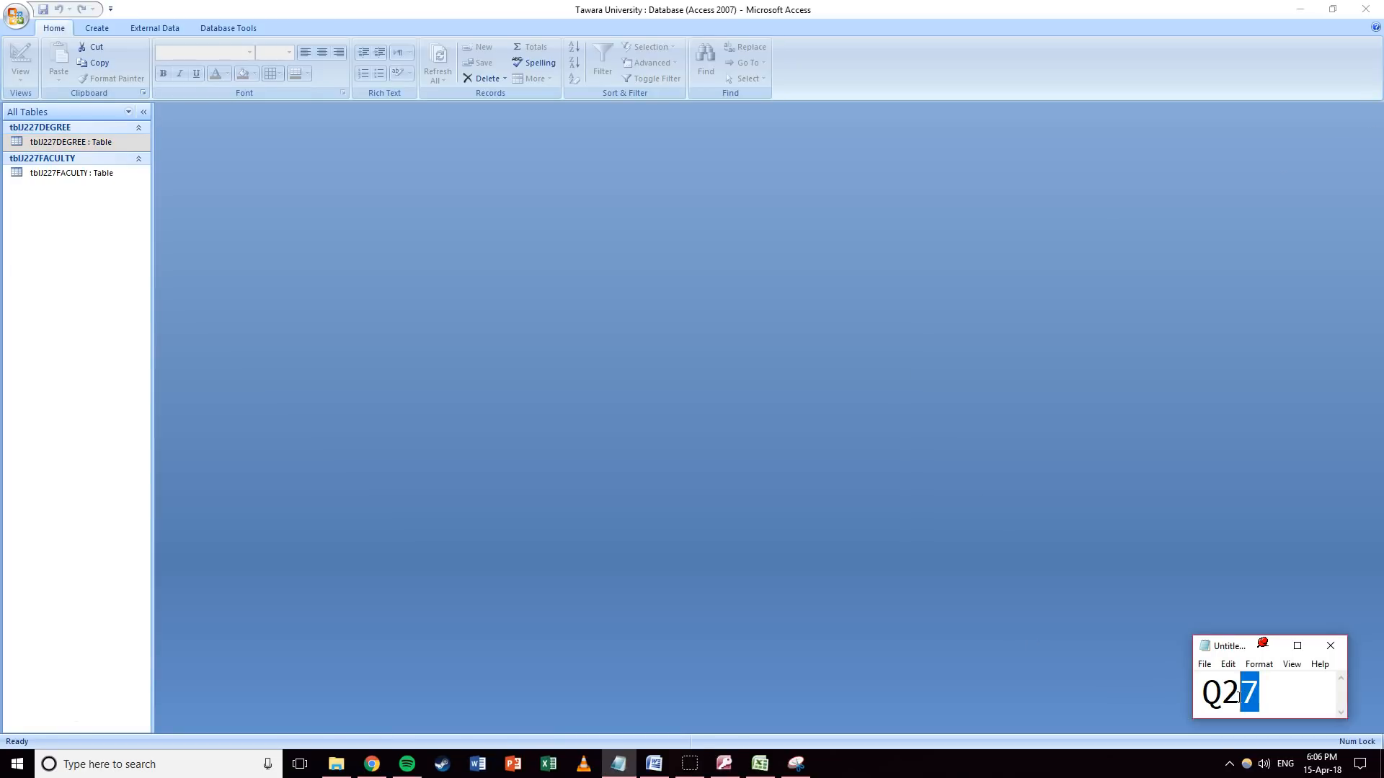
pyautogui.write('8')
pyautogui.click(796, 417)
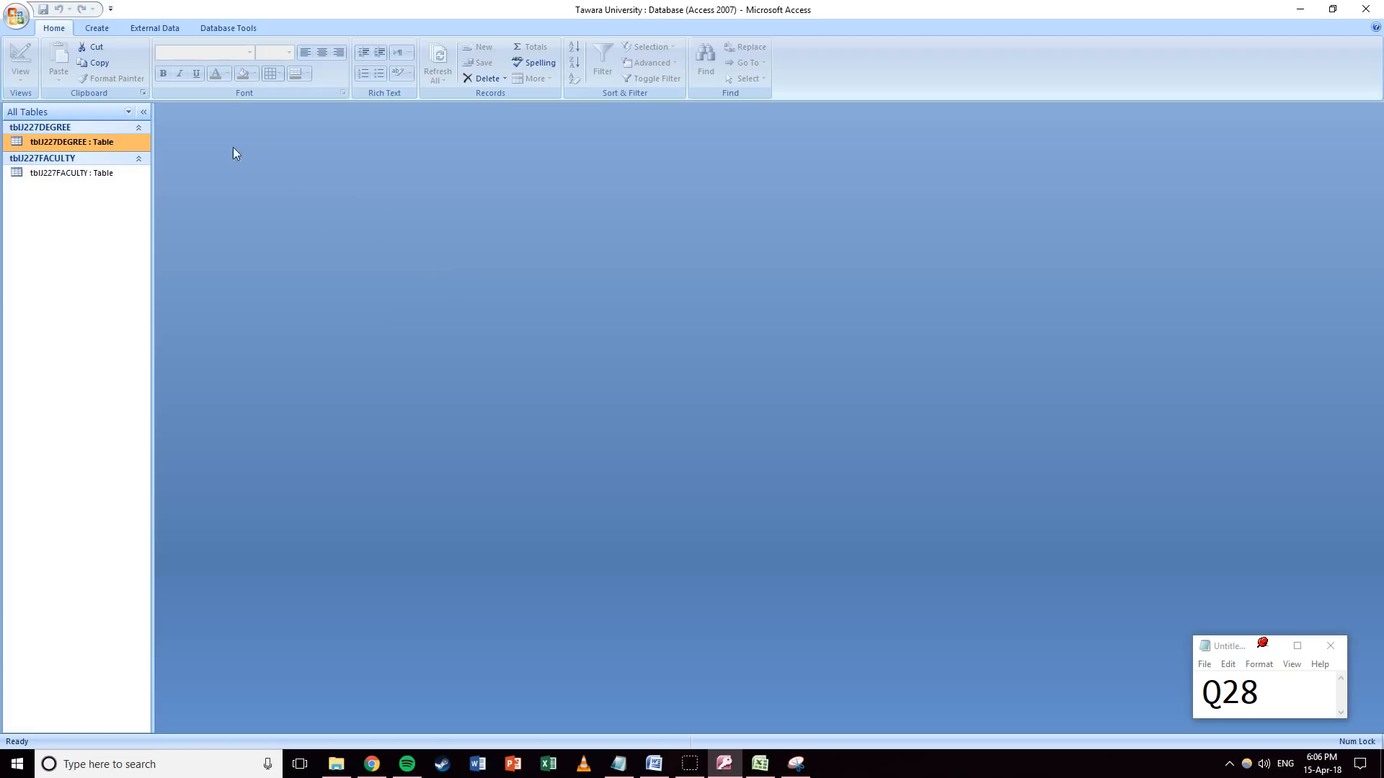
# Start a Simple Query Wizard query with Subject and Length from tblJ227DEGREE.
pyautogui.click(100, 28)
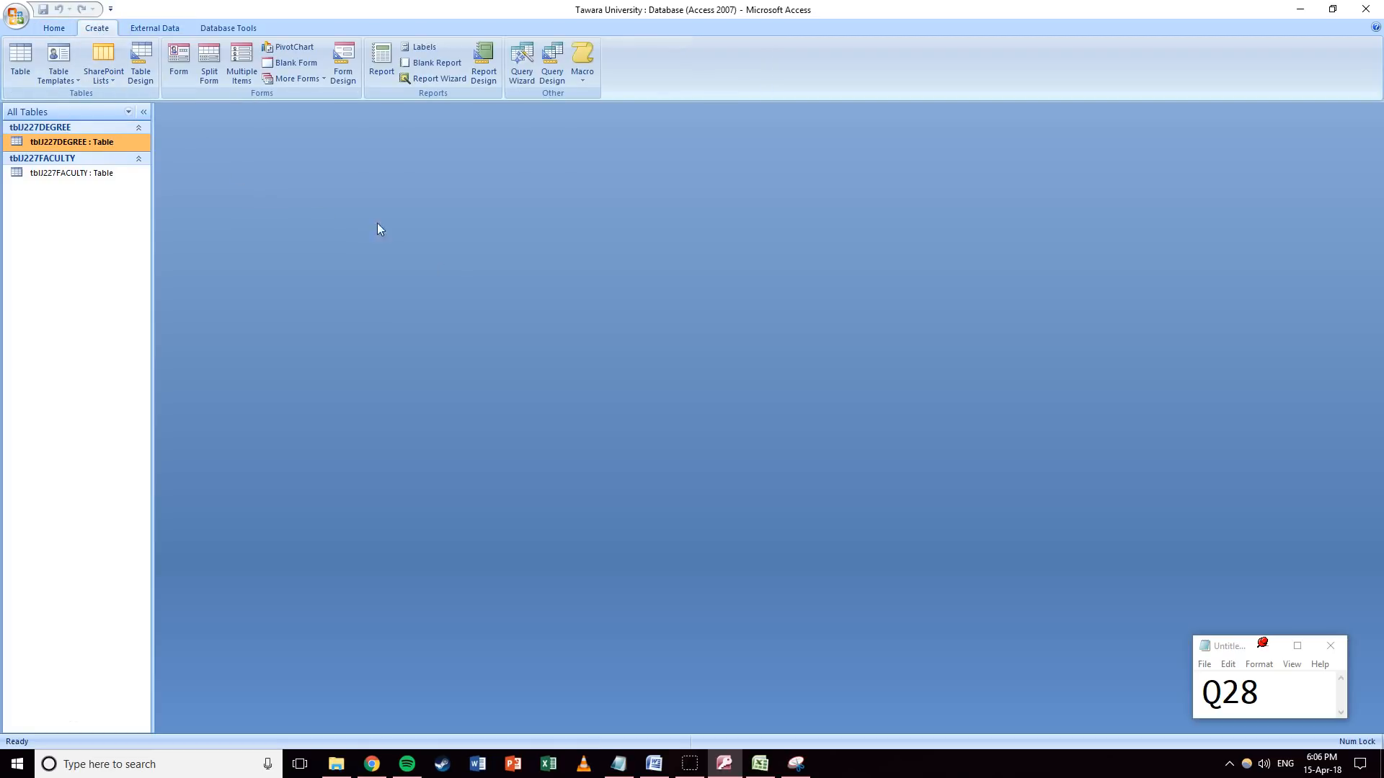
pyautogui.click(515, 72)
pyautogui.click(750, 415)
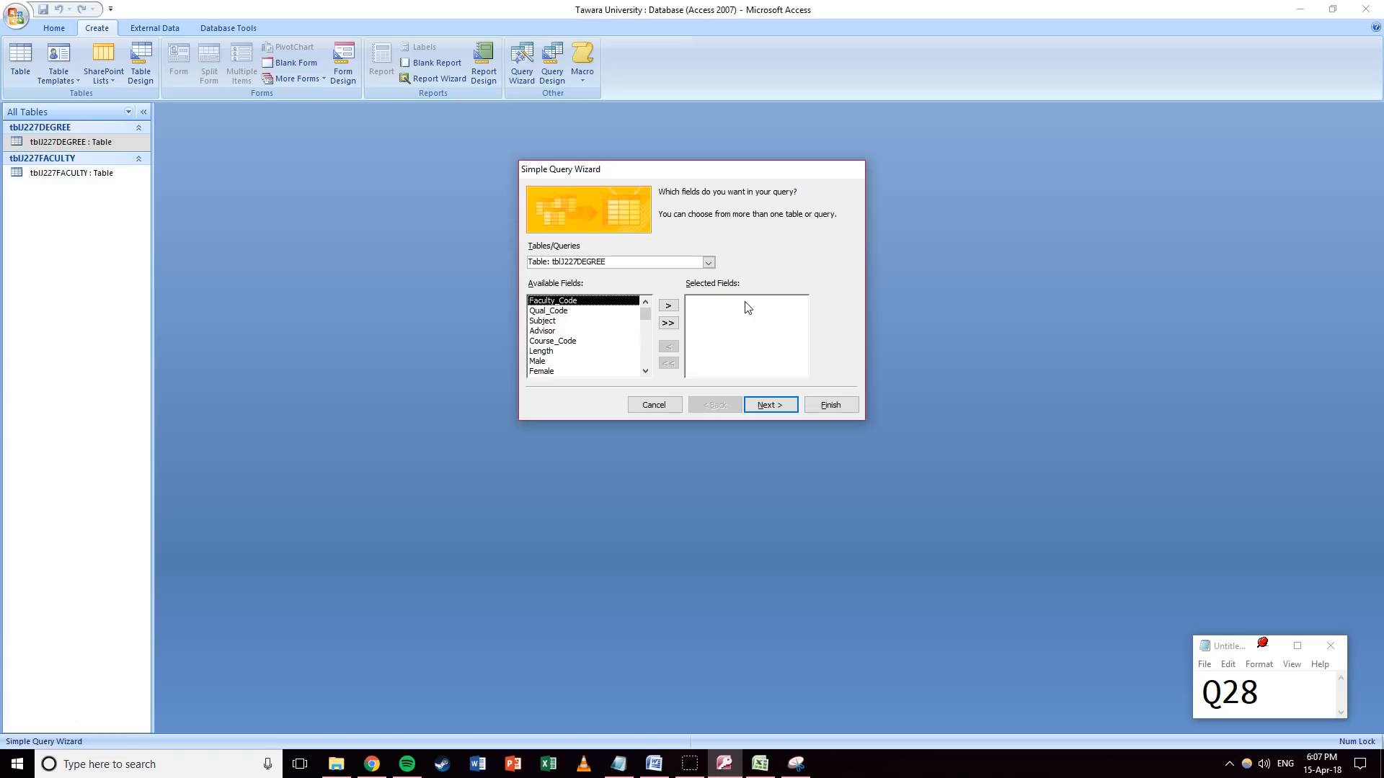
pyautogui.doubleClick(551, 320)
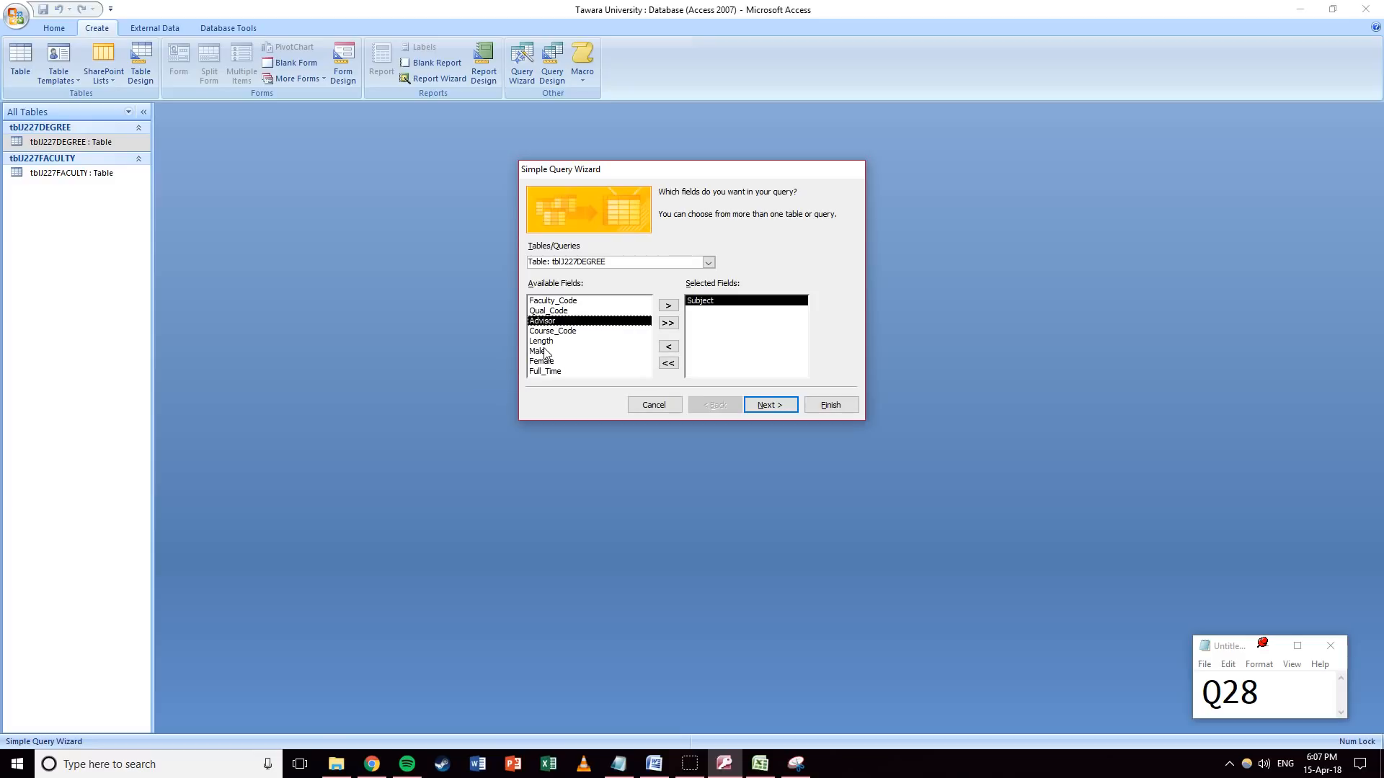
pyautogui.doubleClick(542, 342)
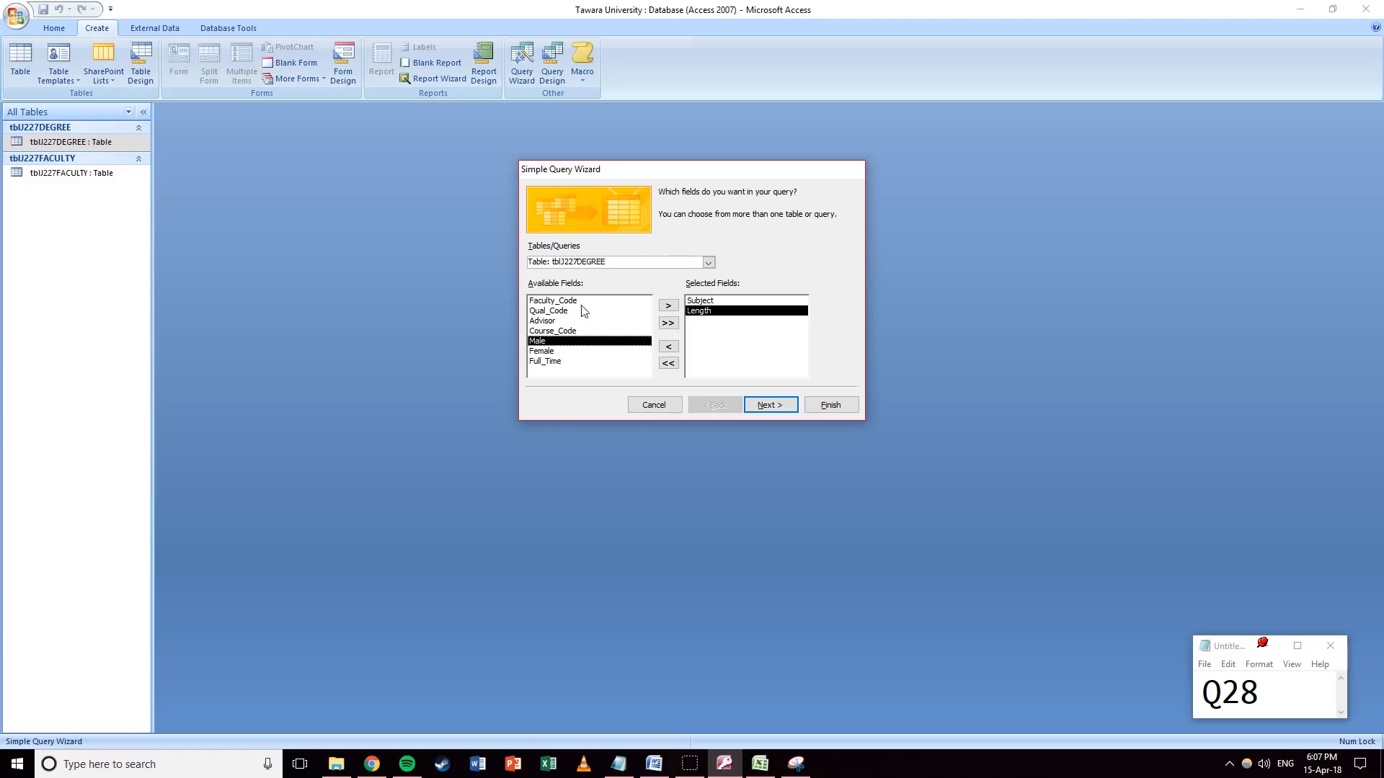
# Add Head_of_Faculty and Campus from tblJ227FACULTY plus Qual_Code, keeping a detail query.
pyautogui.click(708, 263)
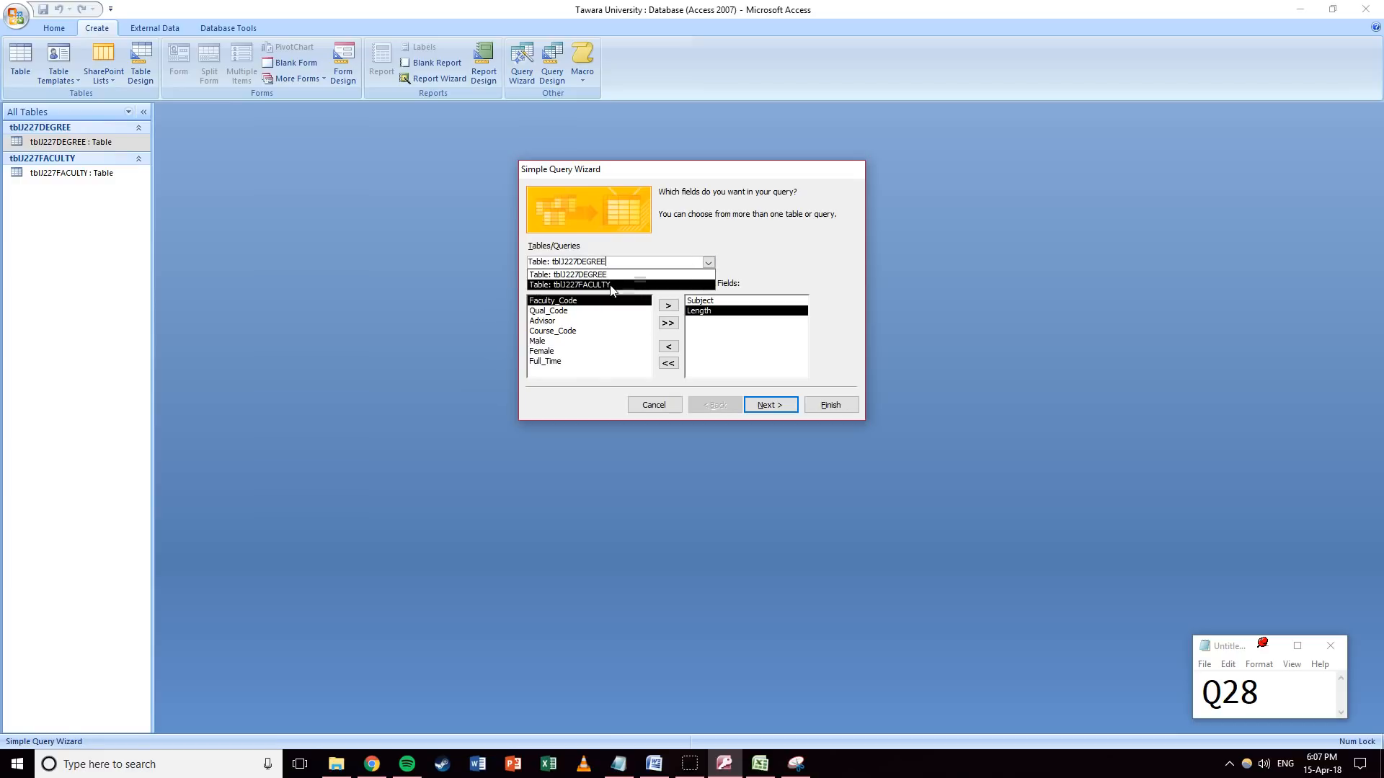
pyautogui.click(576, 283)
pyautogui.doubleClick(566, 331)
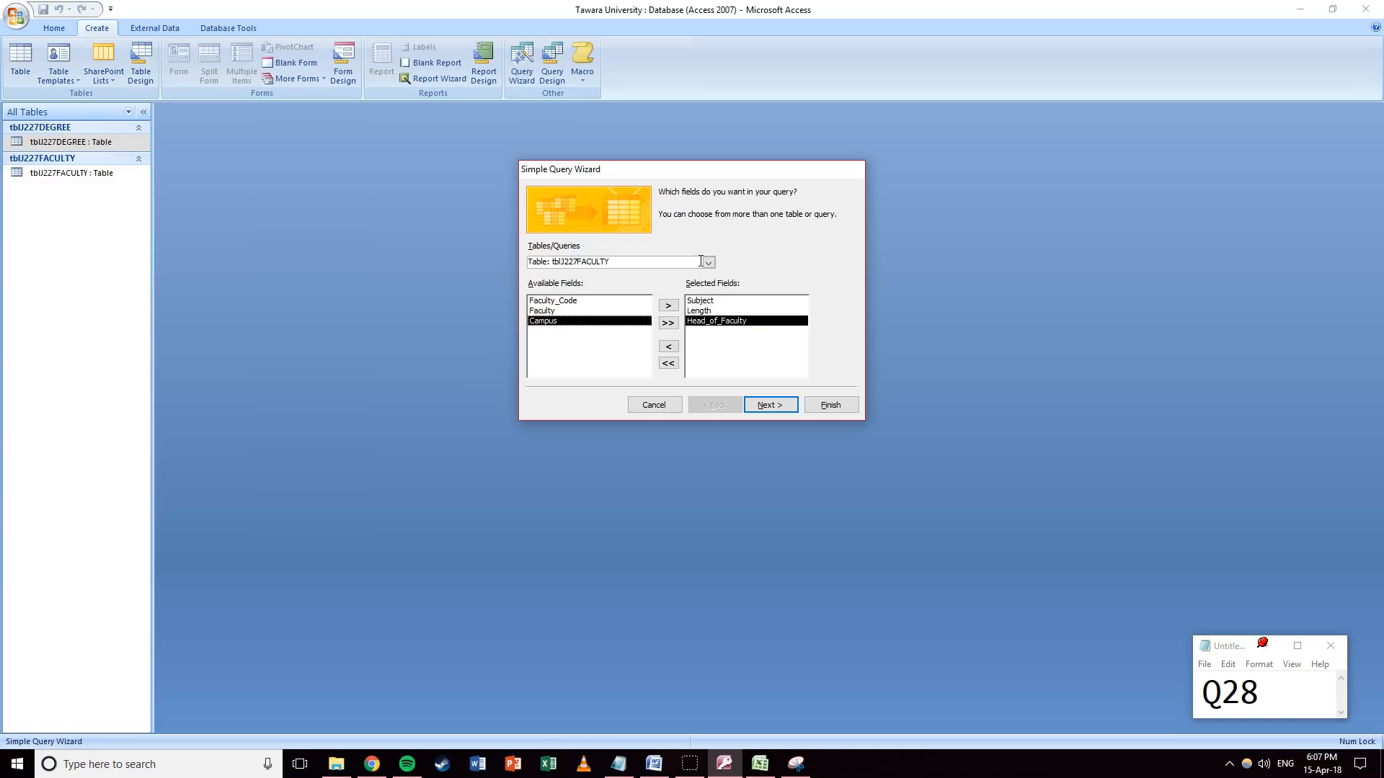
pyautogui.doubleClick(595, 324)
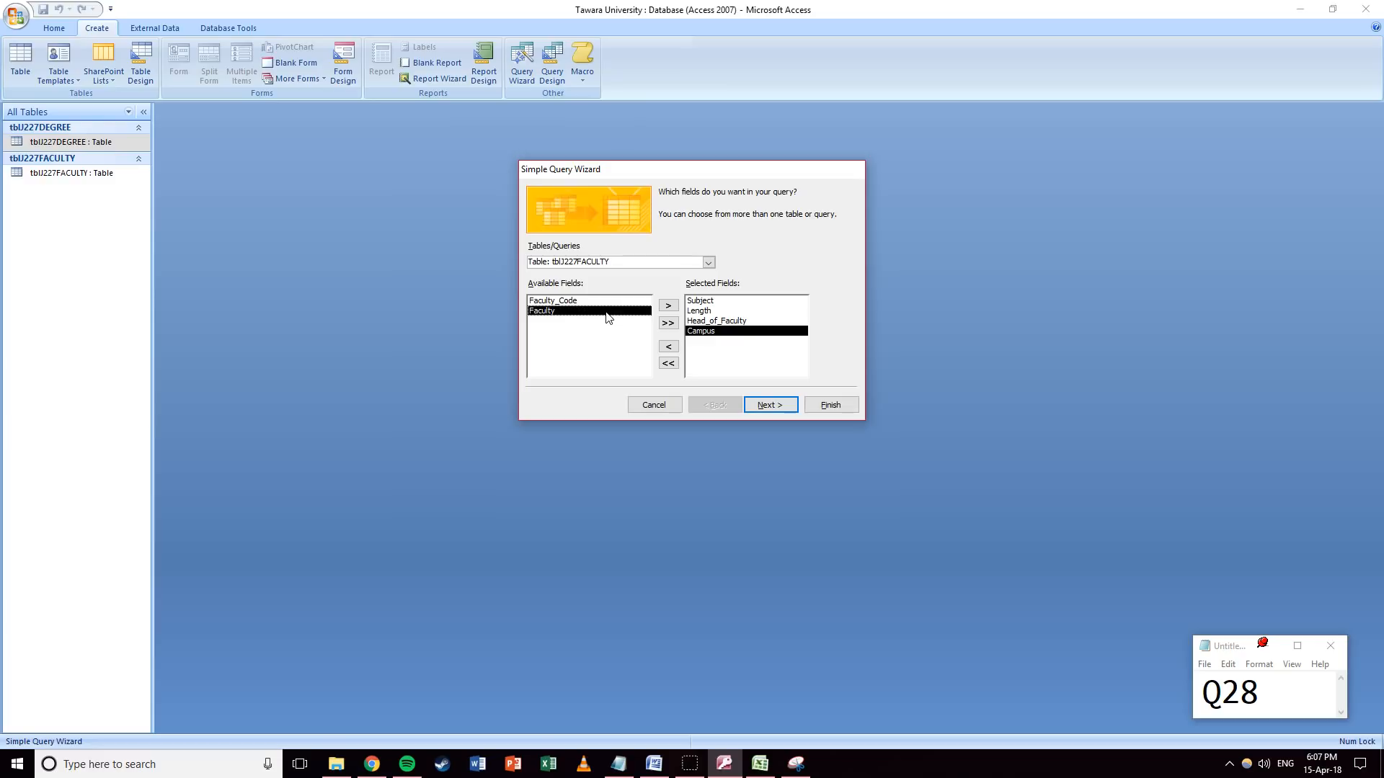
pyautogui.click(709, 262)
pyautogui.click(625, 275)
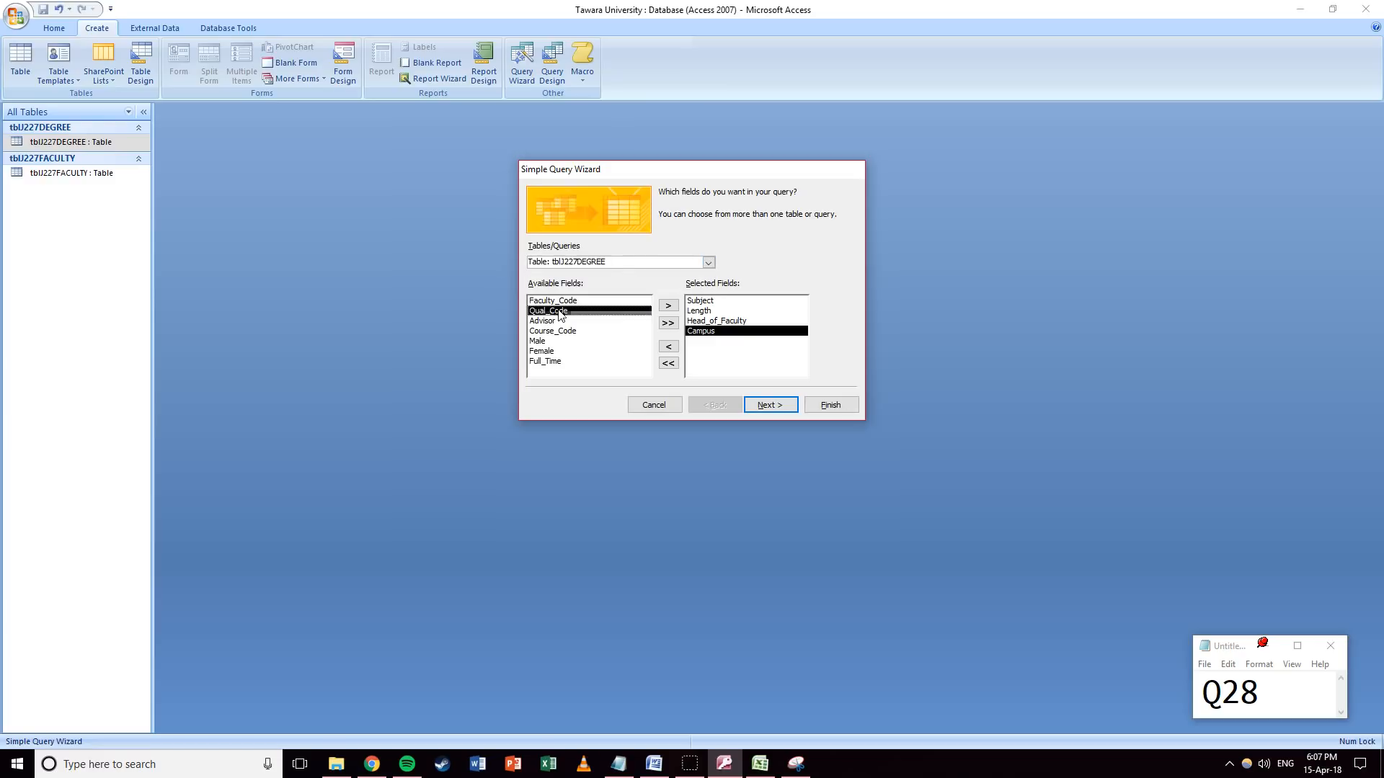
pyautogui.doubleClick(556, 311)
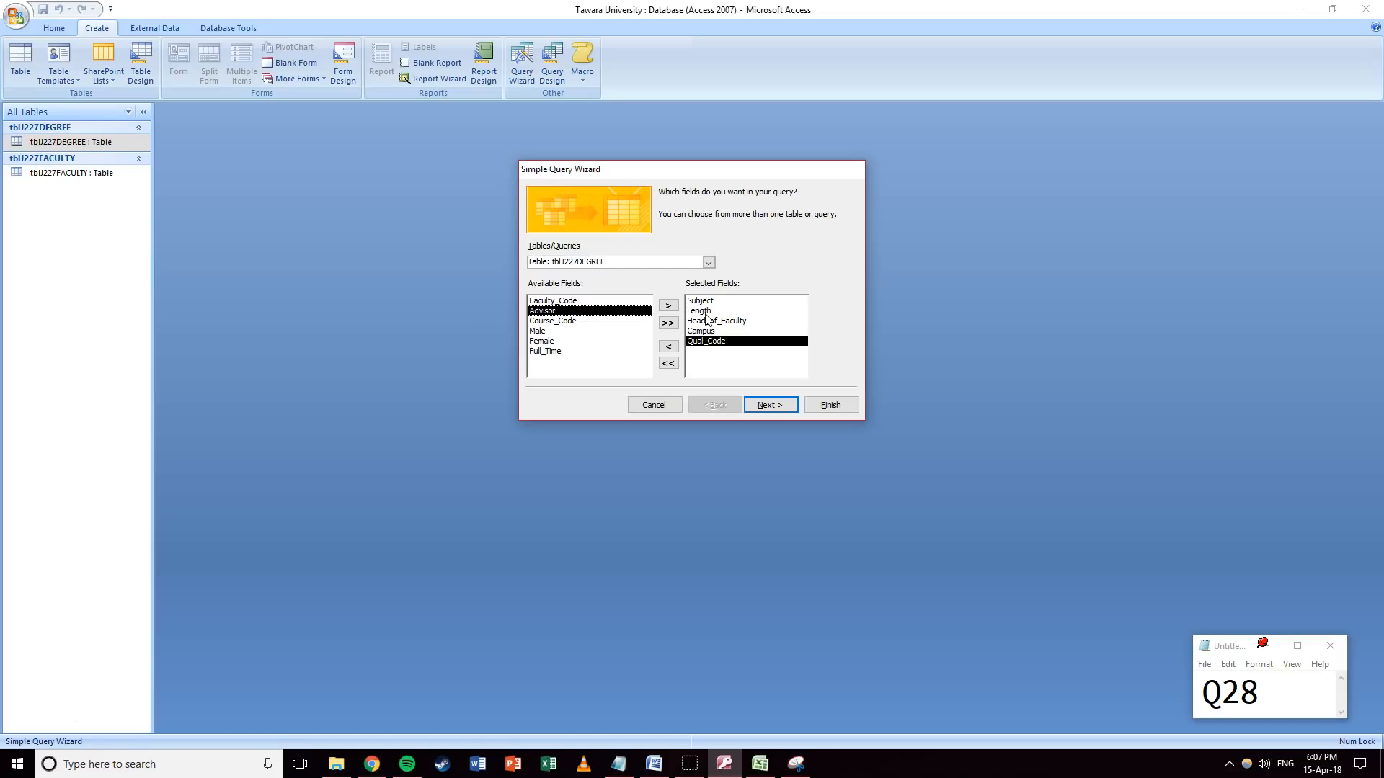
pyautogui.click(765, 405)
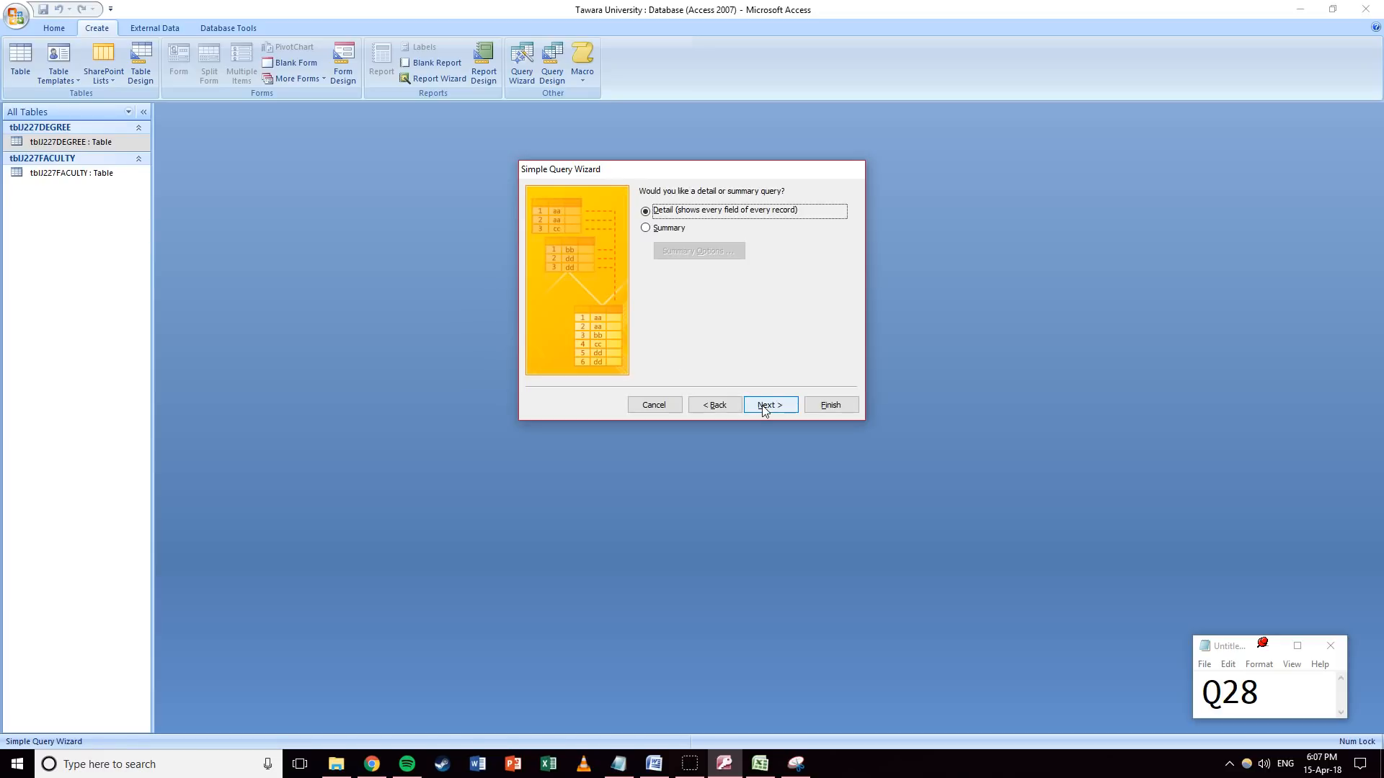
pyautogui.click(765, 405)
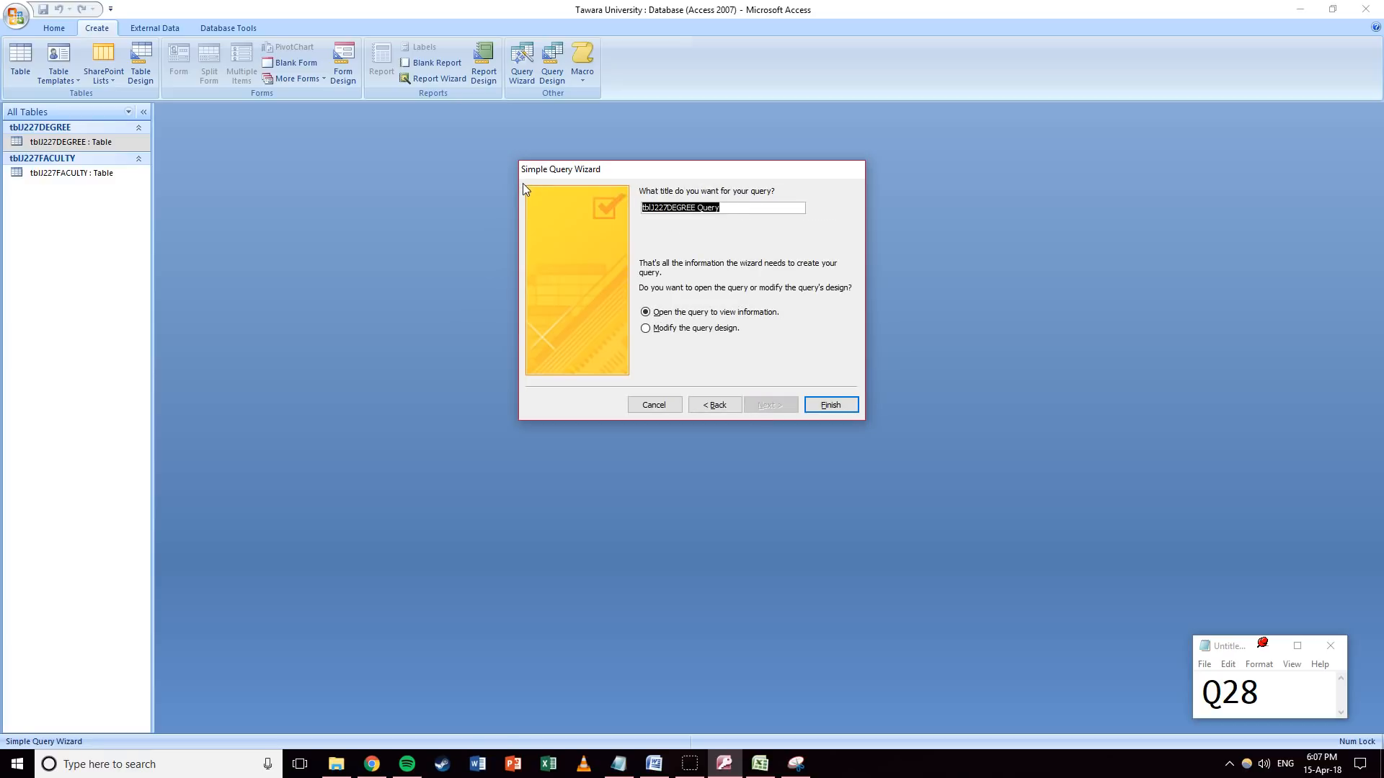
# Name the query qryExtendedDoctoral and finish into Design View.
pyautogui.write('qryExtendedDoctoral')
pyautogui.click(710, 329)
pyautogui.click(830, 405)
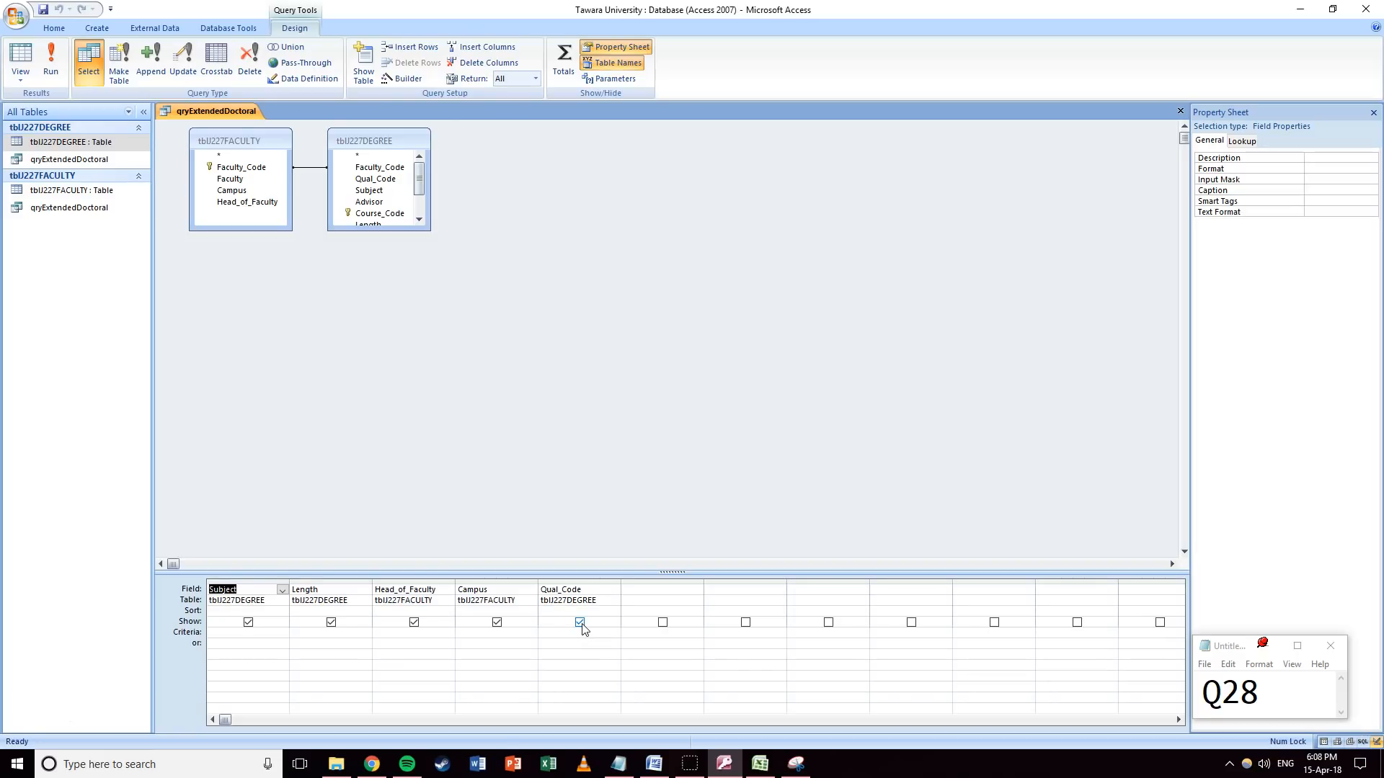
# Hide Qual_Code, set criteria "PHD" and Length >=4, and run the query.
pyautogui.click(581, 624)
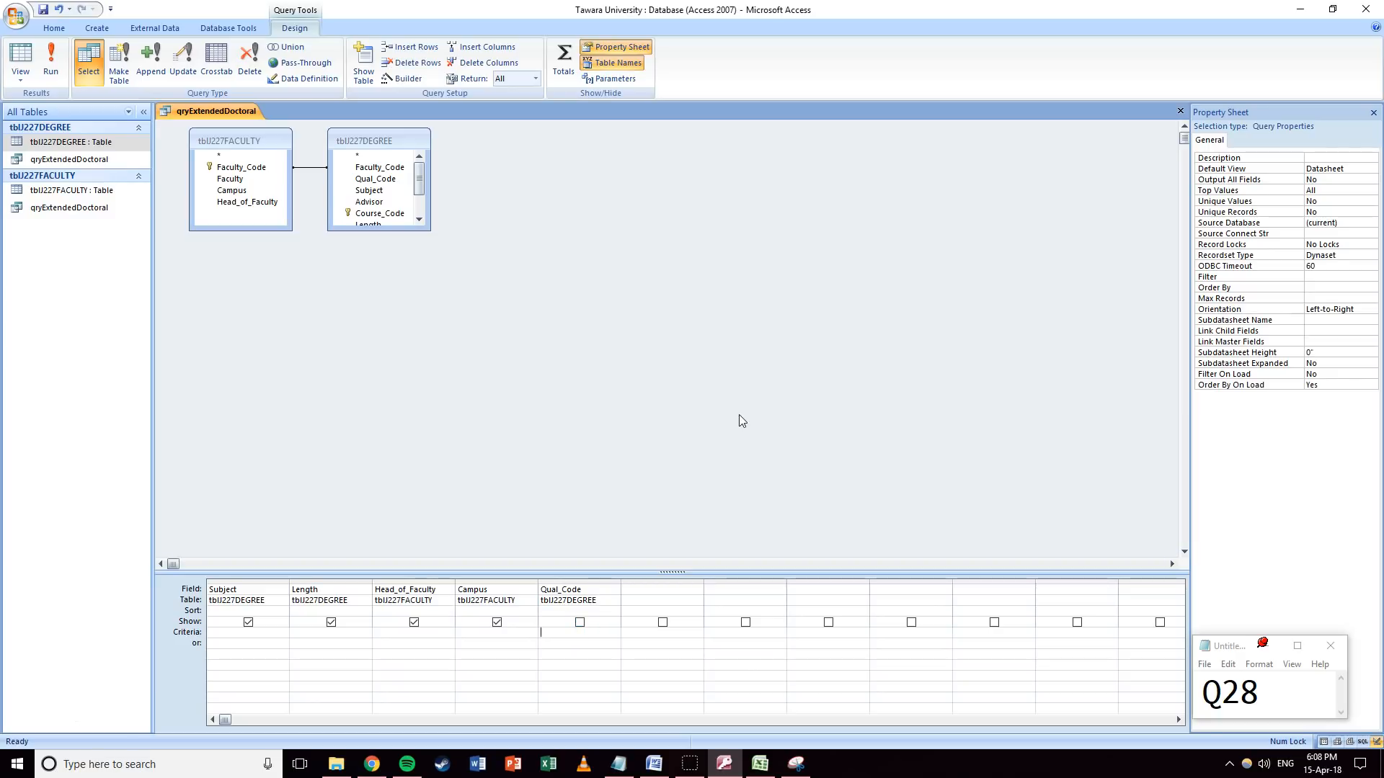
pyautogui.write('PHD')
pyautogui.press('Tab')
pyautogui.click(305, 633)
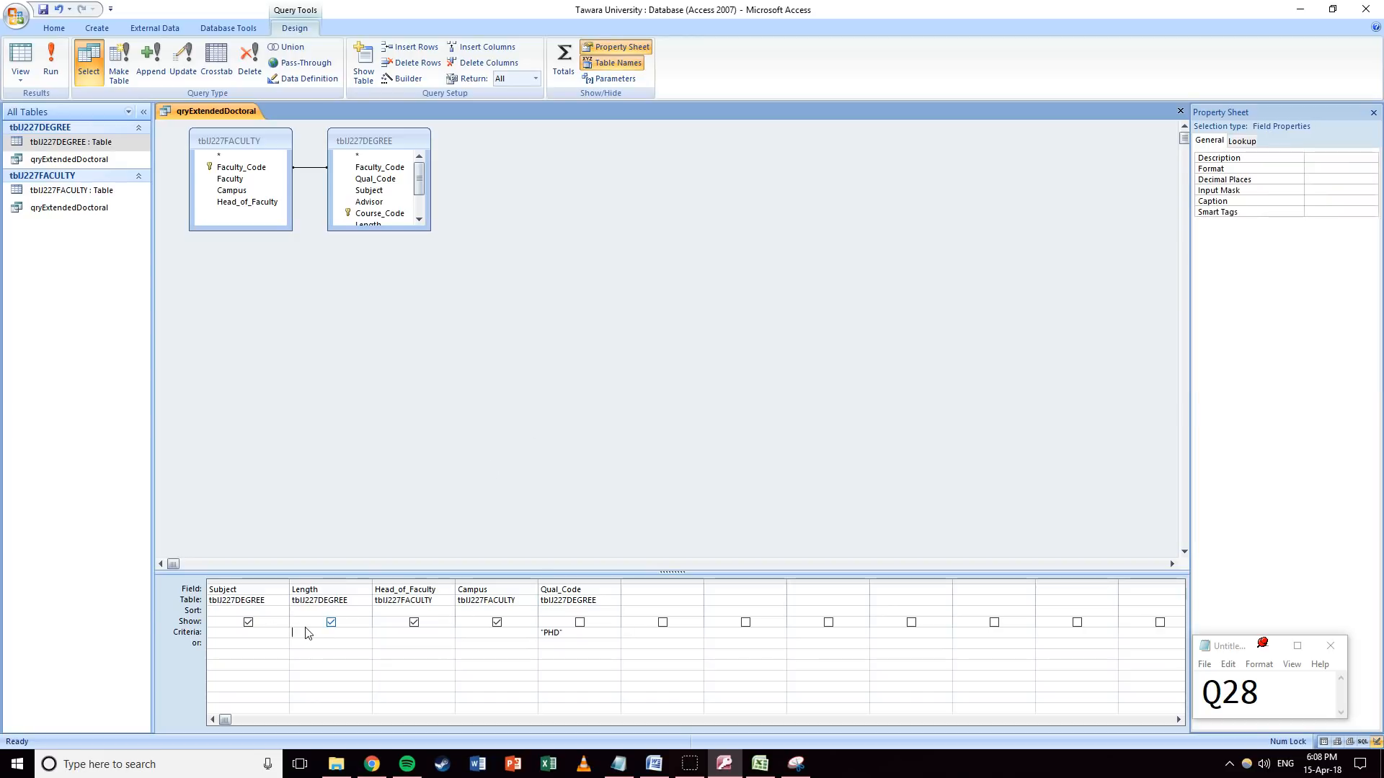
pyautogui.write('>=4')
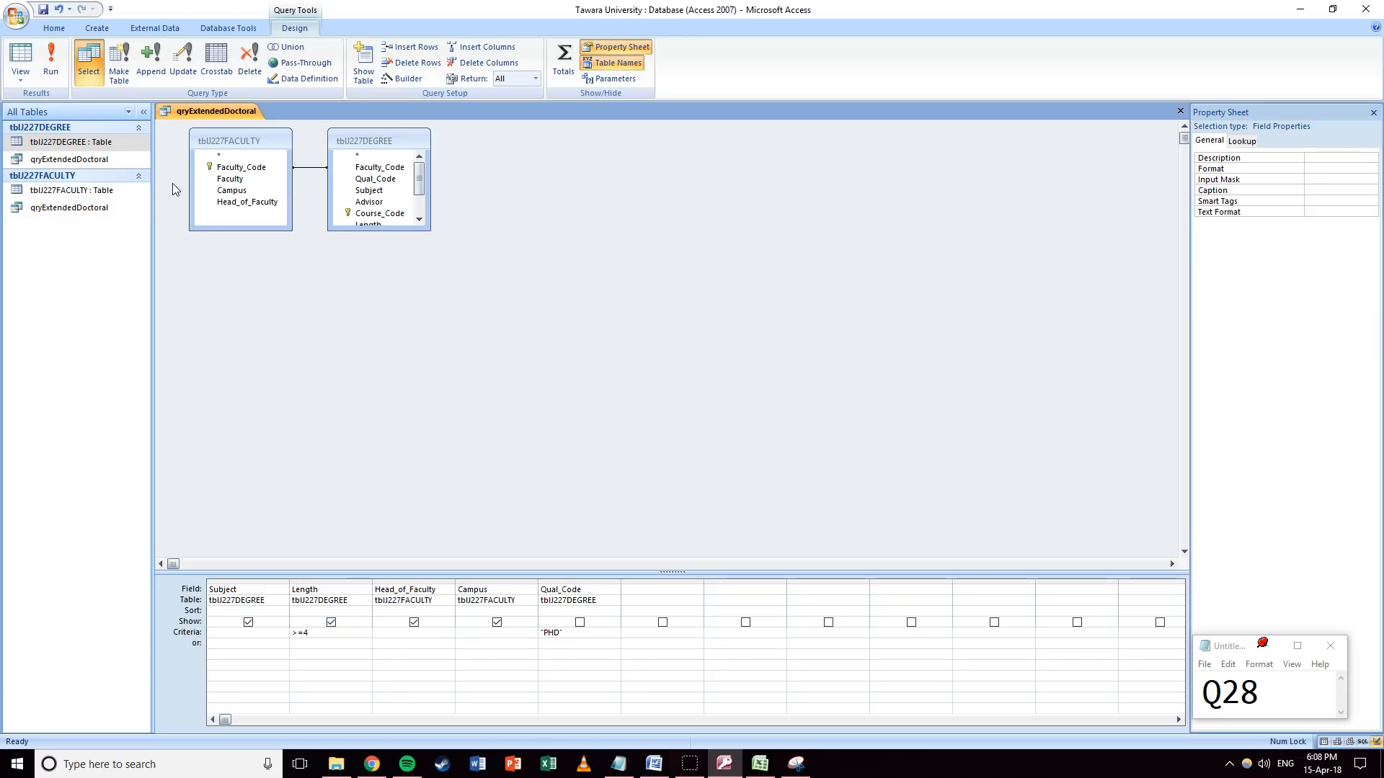
pyautogui.click(50, 63)
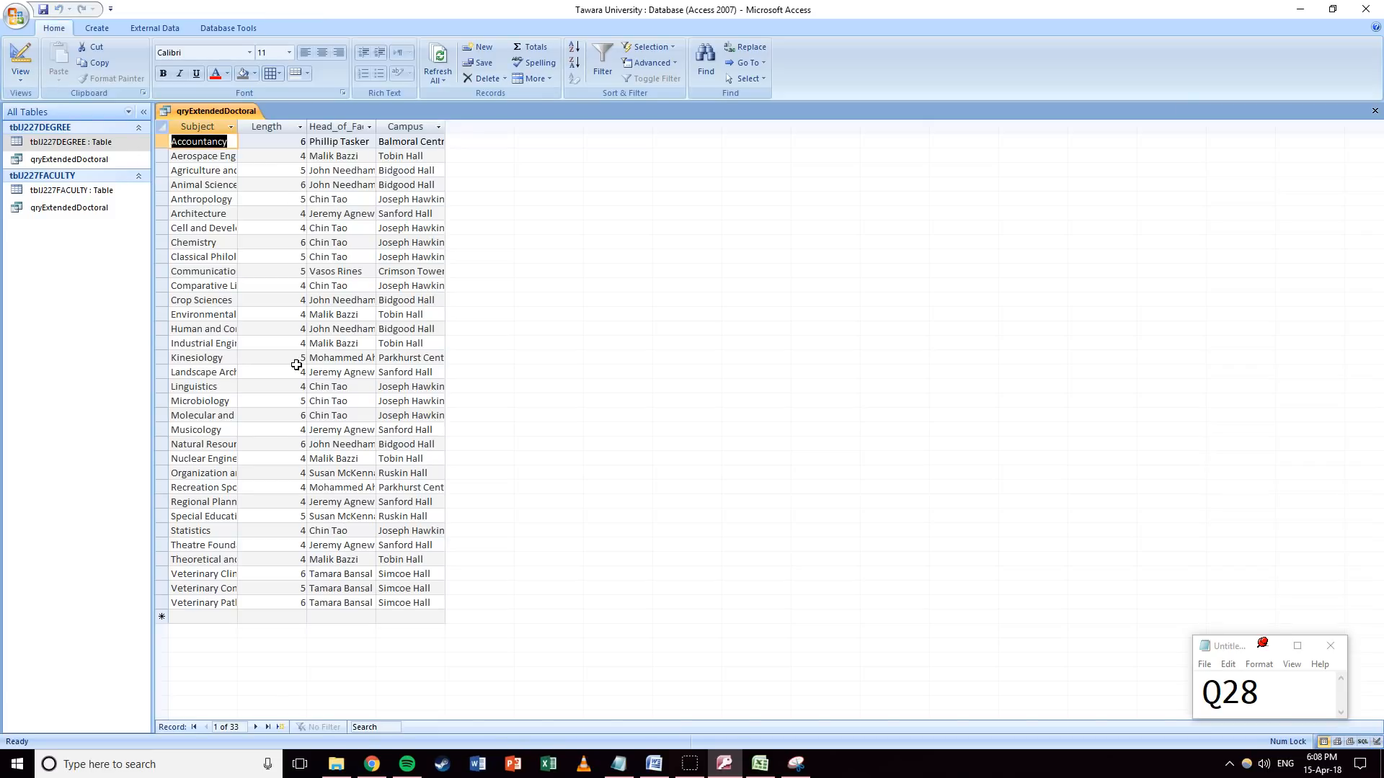
# Autofit the Campus, Head_of_Faculty and Subject columns, then return to Design View.
pyautogui.doubleClick(446, 126)
pyautogui.doubleClick(376, 126)
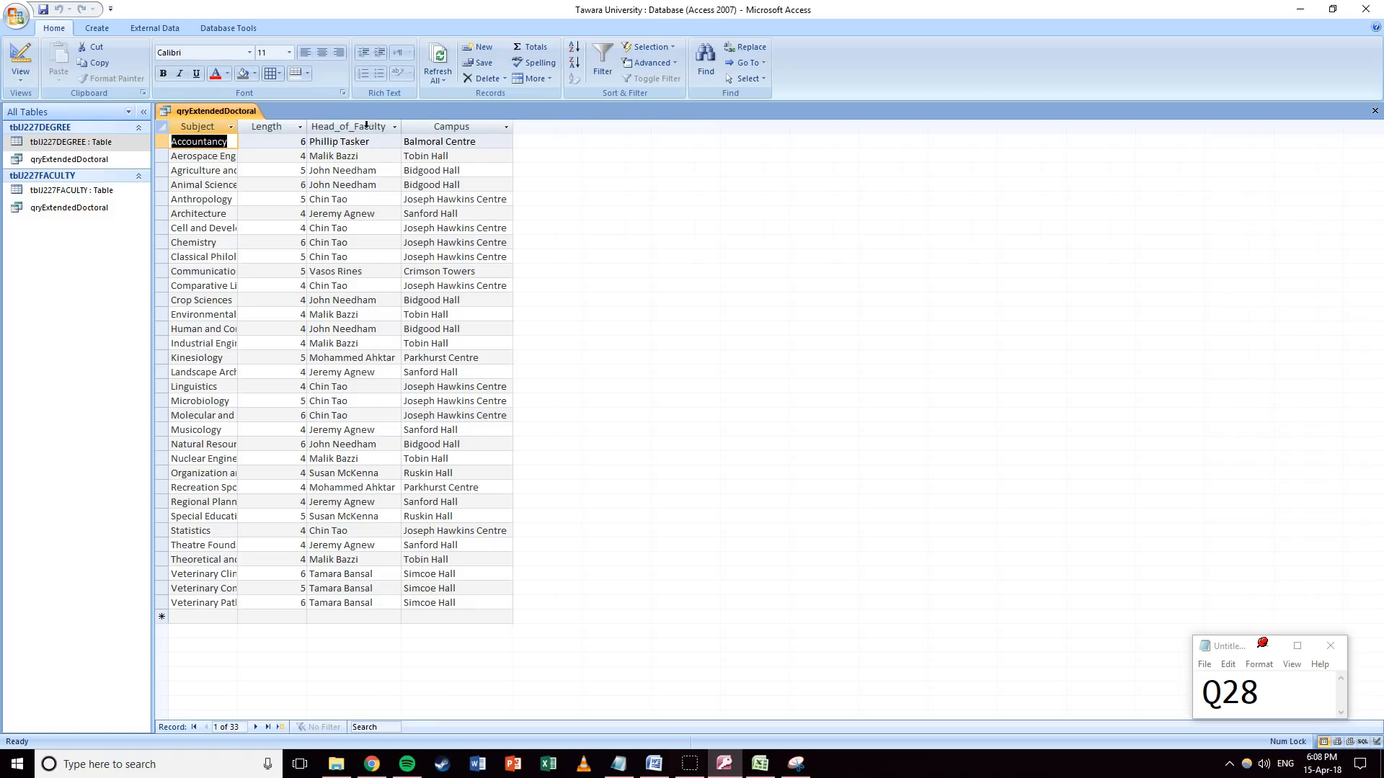
pyautogui.doubleClick(237, 126)
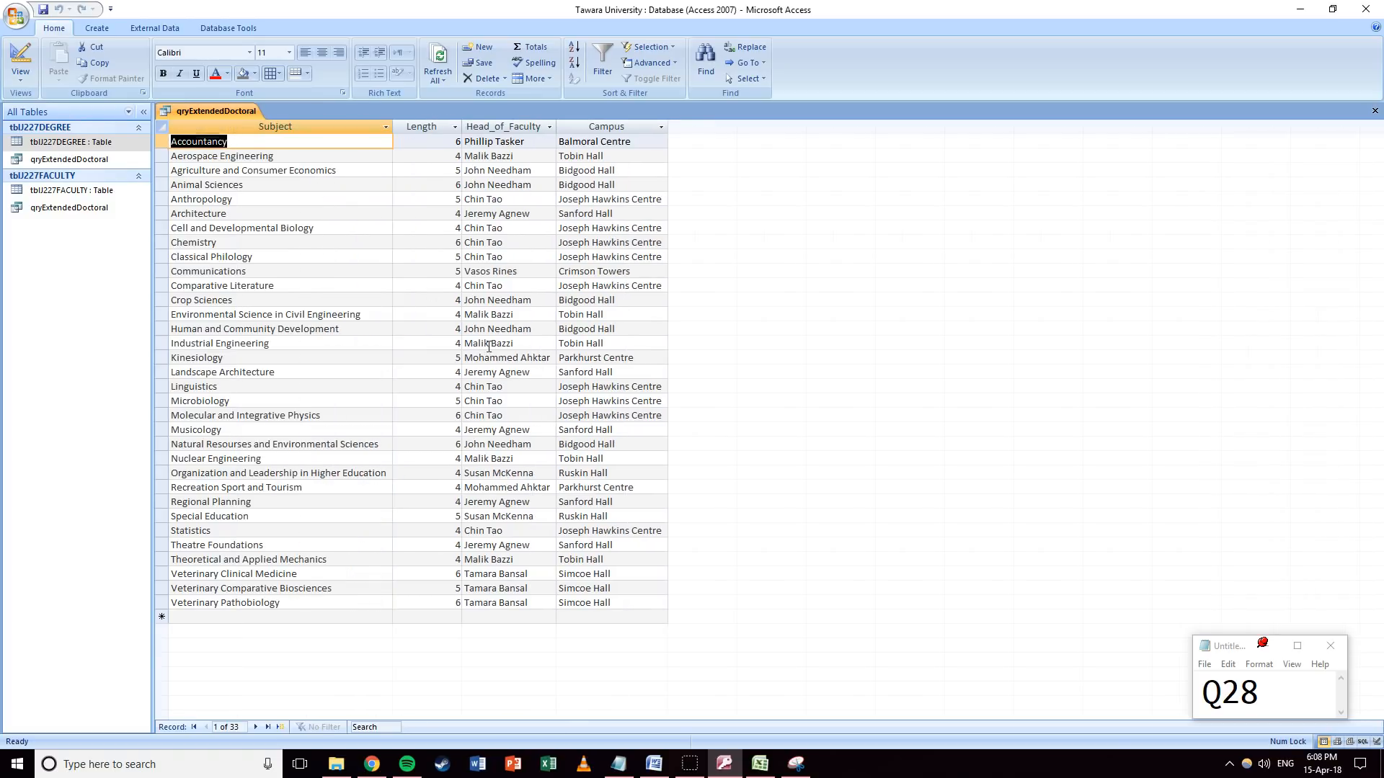
pyautogui.click(21, 65)
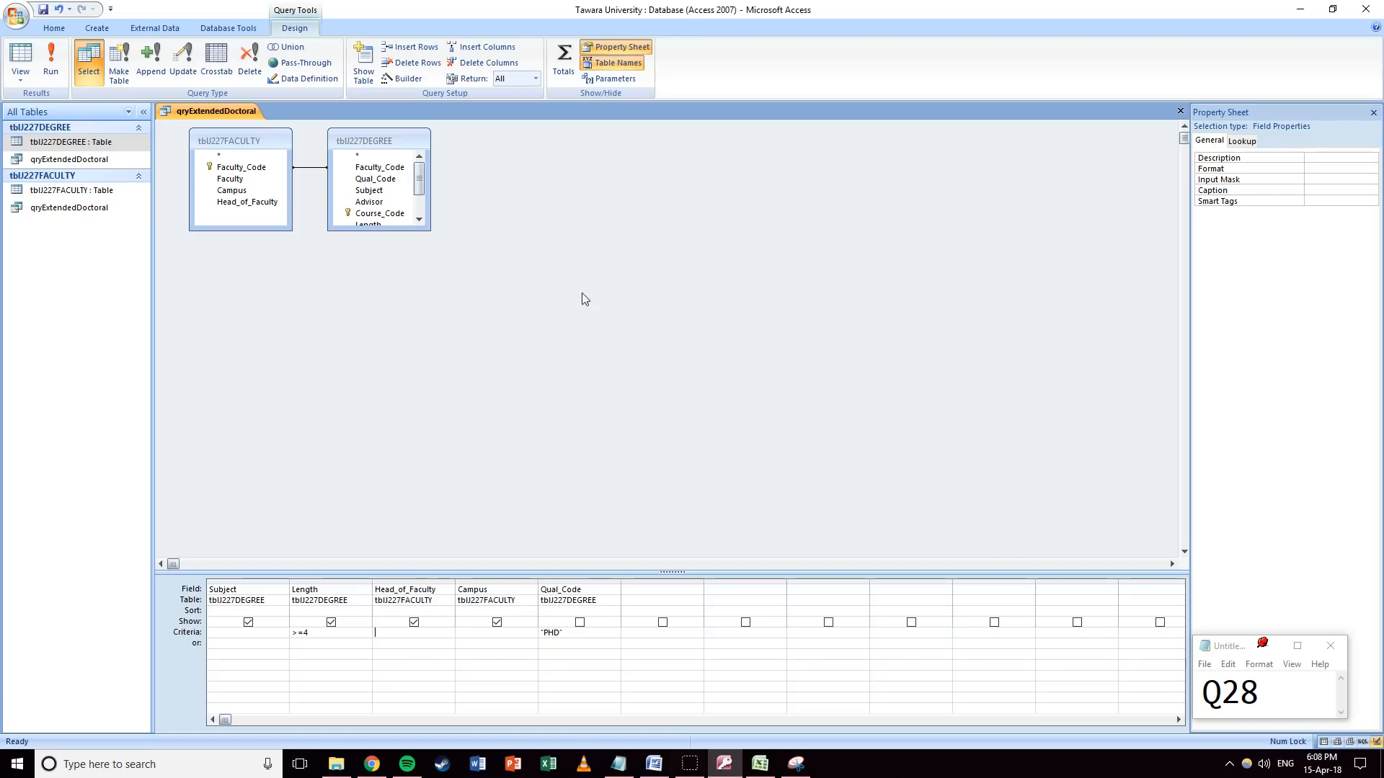
# Save and close qryExtendedDoctoral, then select it in the navigation pane.
pyautogui.click(1179, 112)
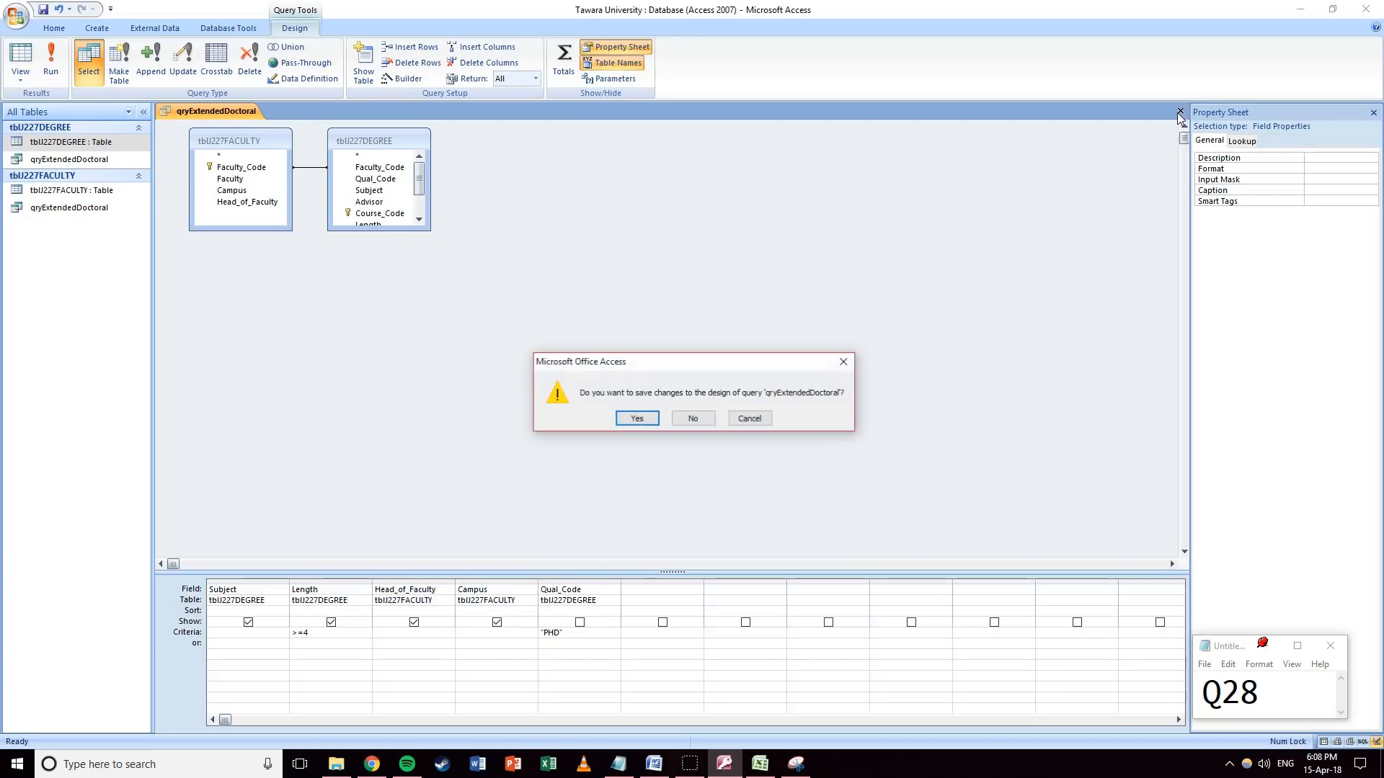
pyautogui.click(625, 426)
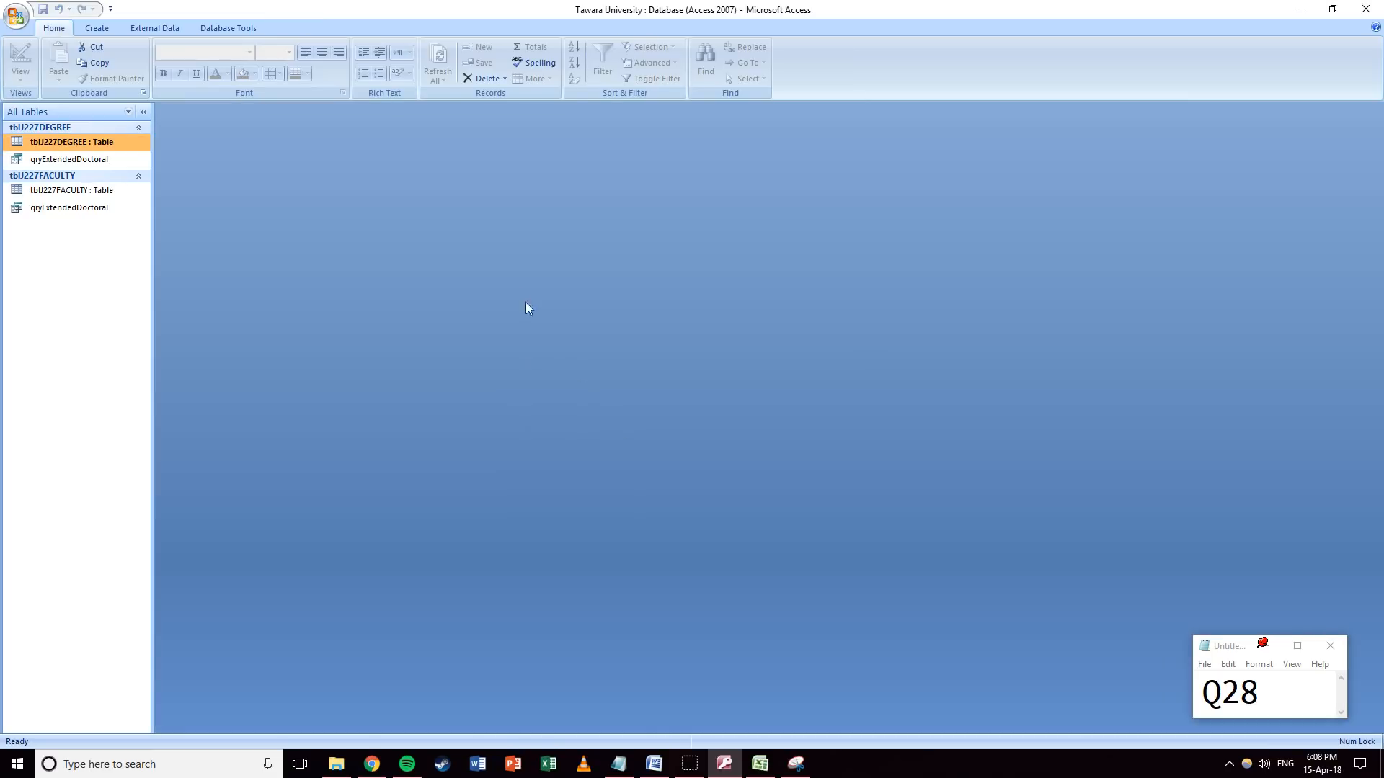
pyautogui.click(42, 161)
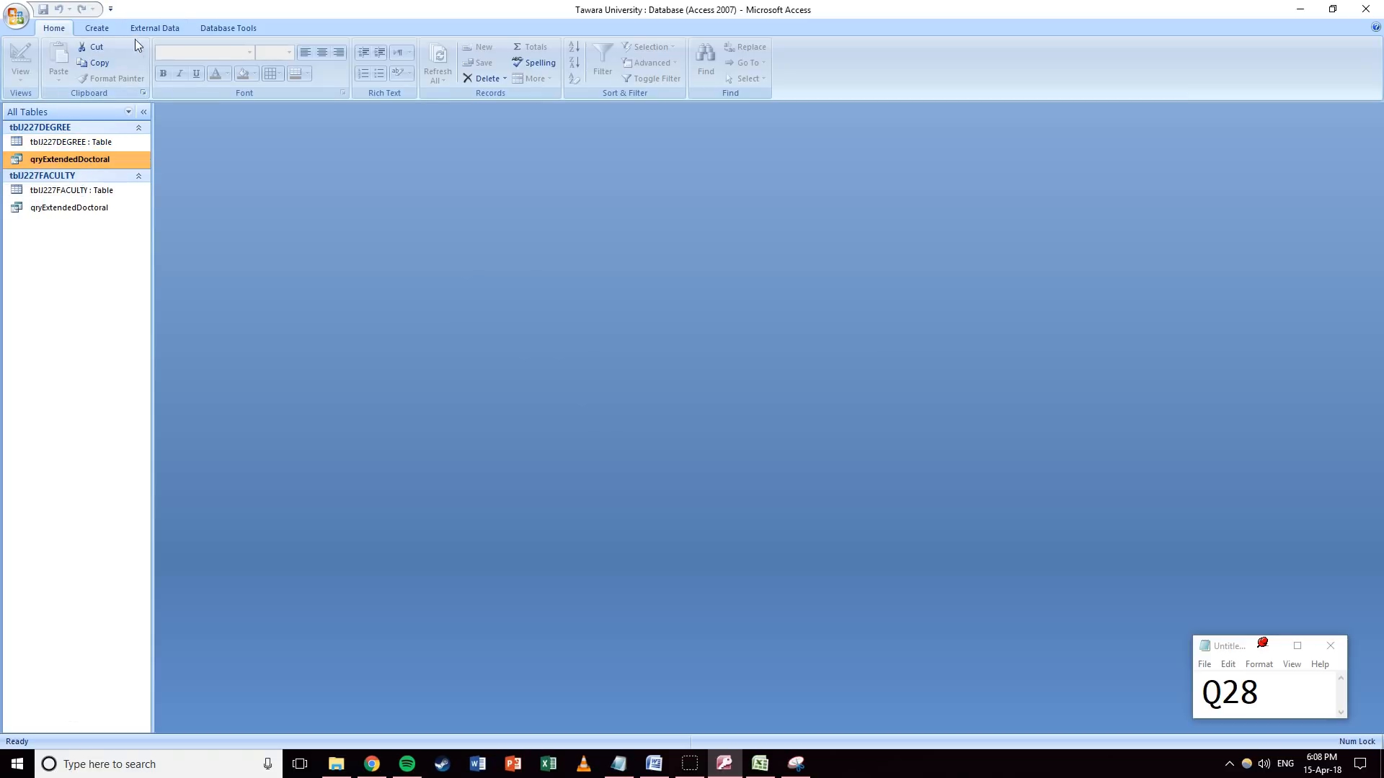
pyautogui.click(92, 30)
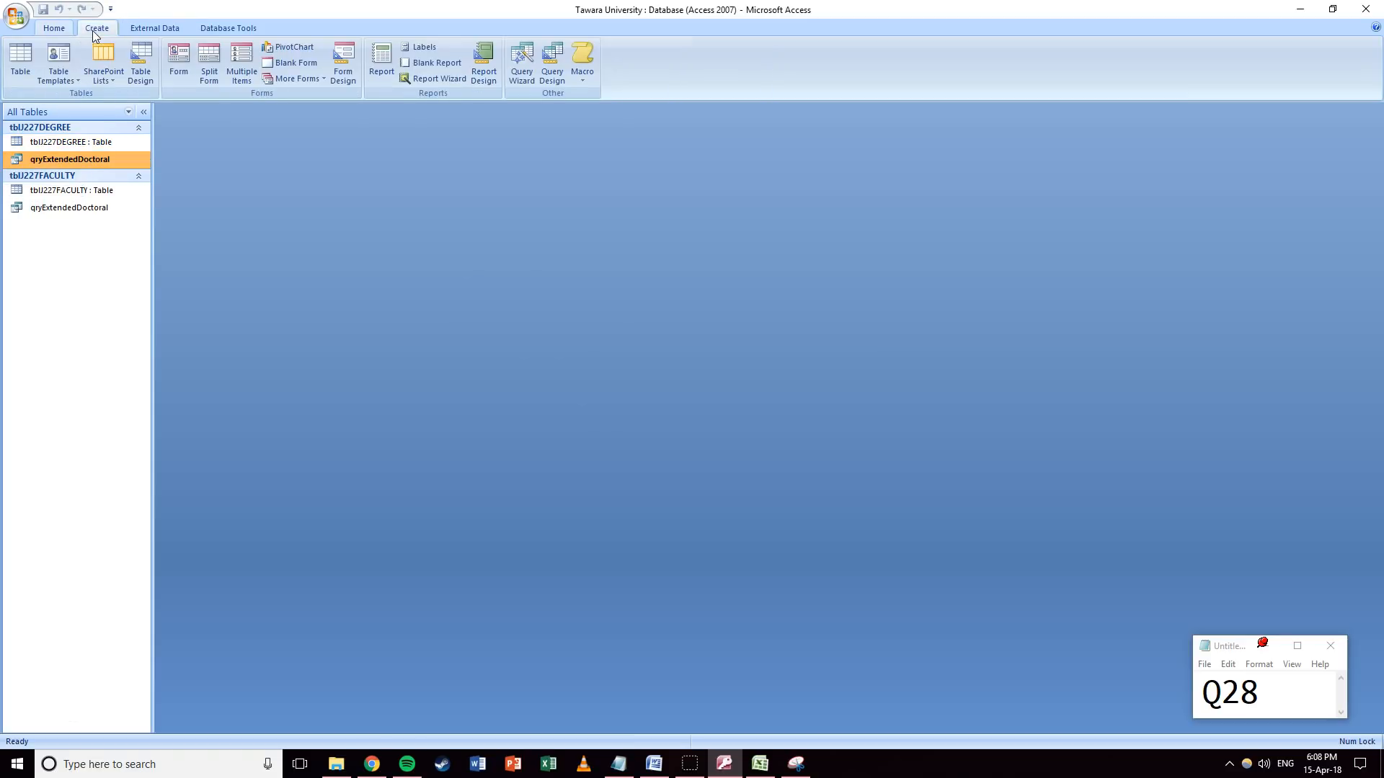
# Start a Report Wizard with all query fields, viewed by tblJ227DEGREE, without grouping.
pyautogui.click(414, 79)
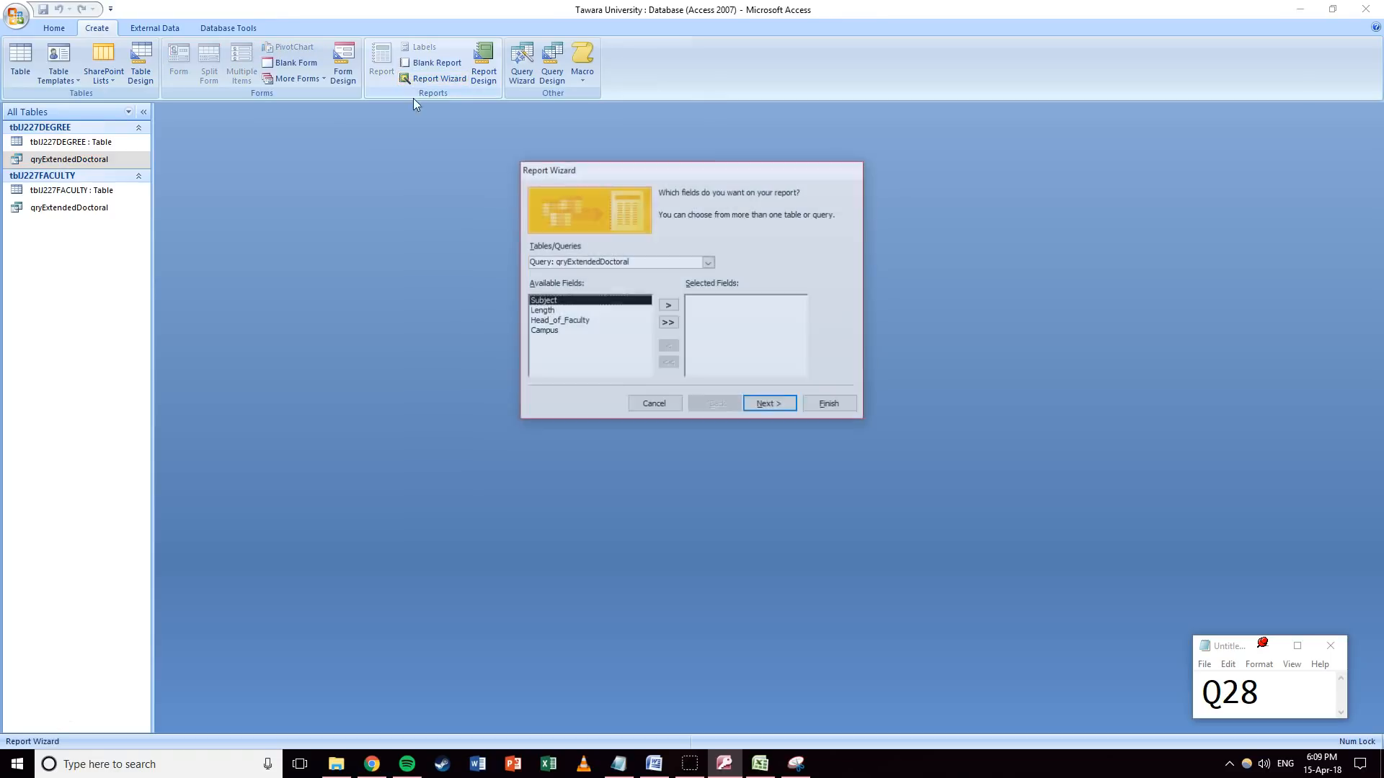
pyautogui.click(668, 325)
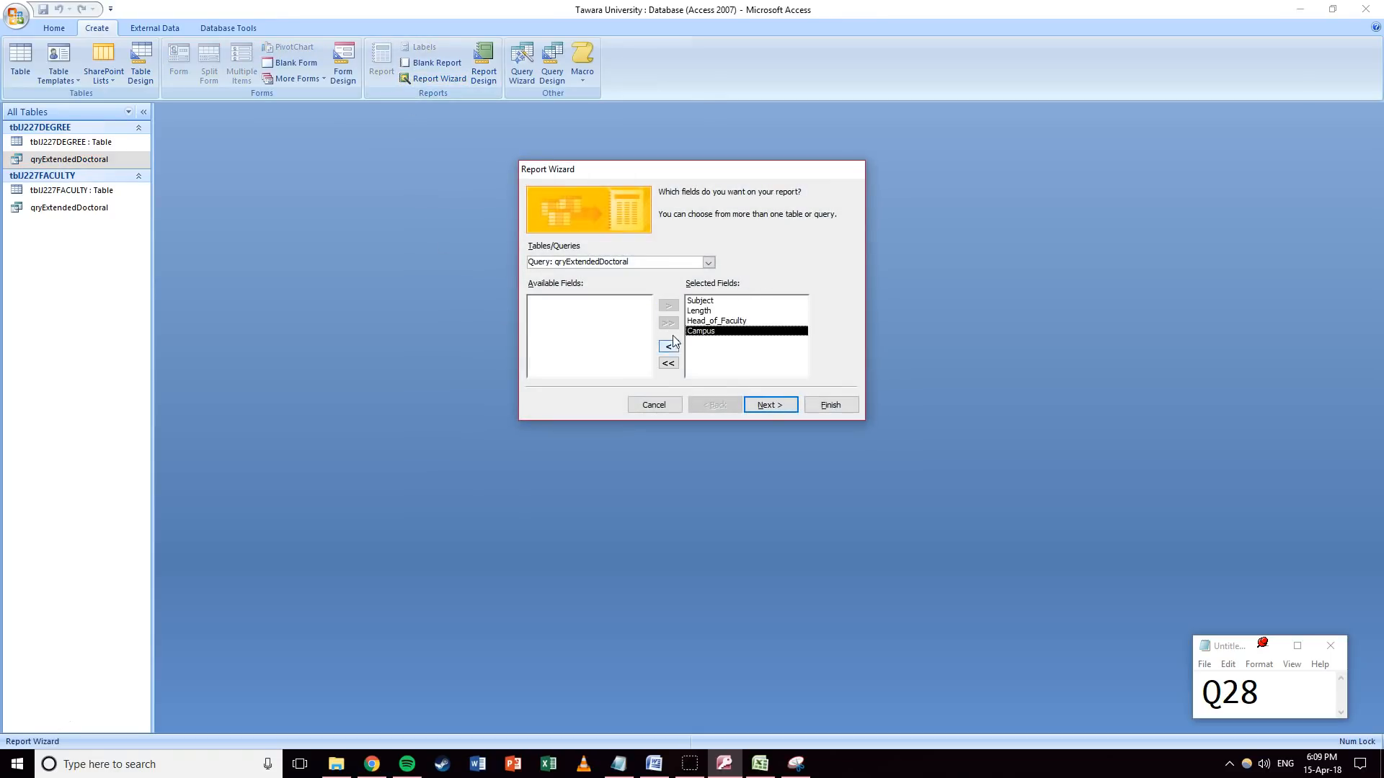
pyautogui.click(767, 408)
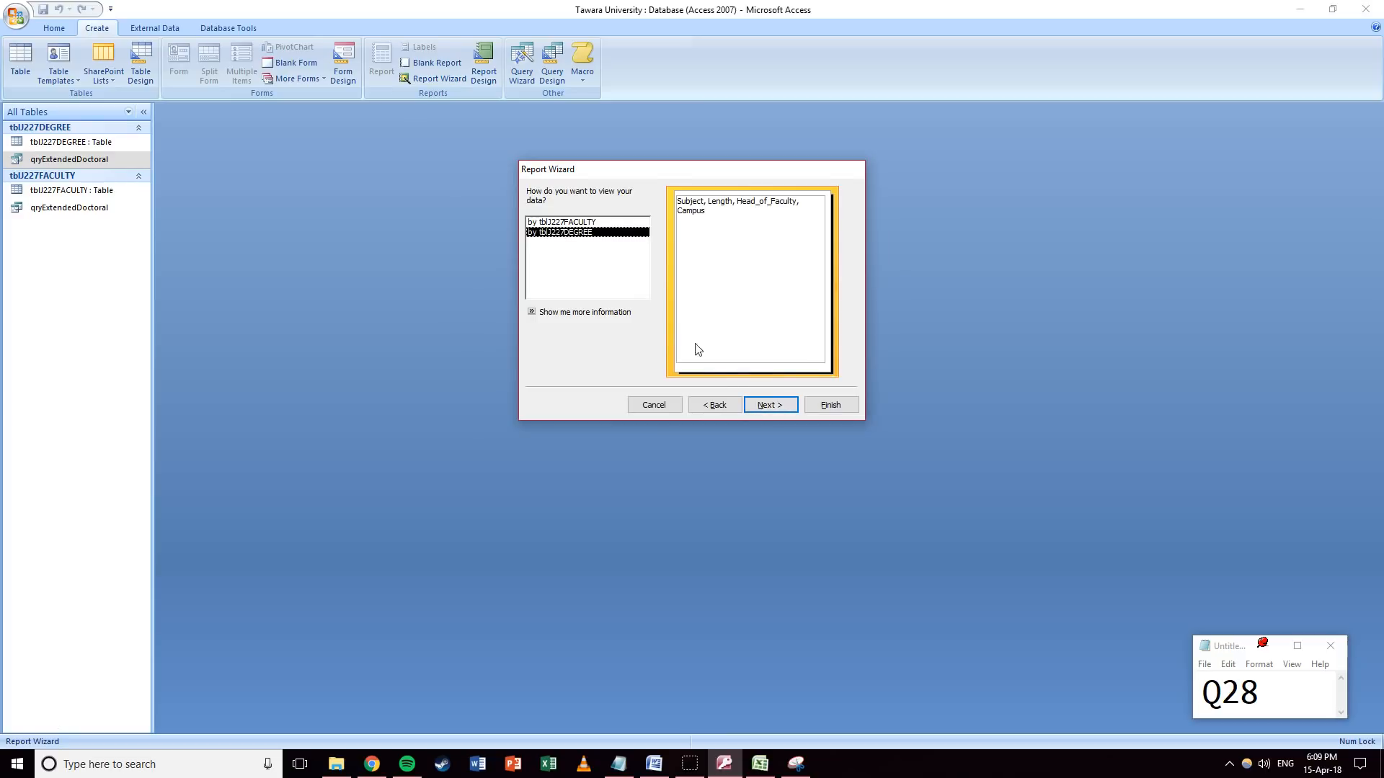
pyautogui.click(560, 222)
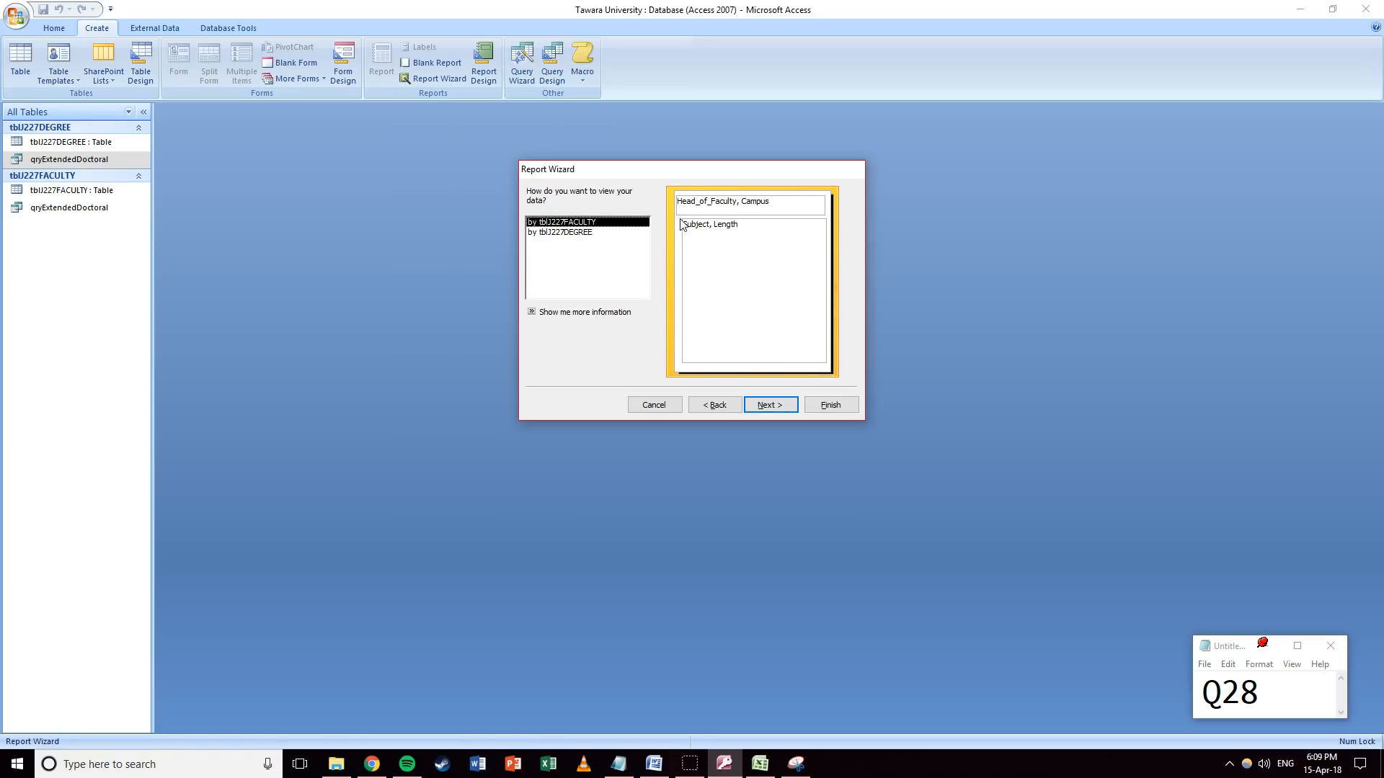
pyautogui.click(568, 231)
pyautogui.click(567, 222)
pyautogui.click(568, 234)
pyautogui.click(566, 221)
pyautogui.click(567, 232)
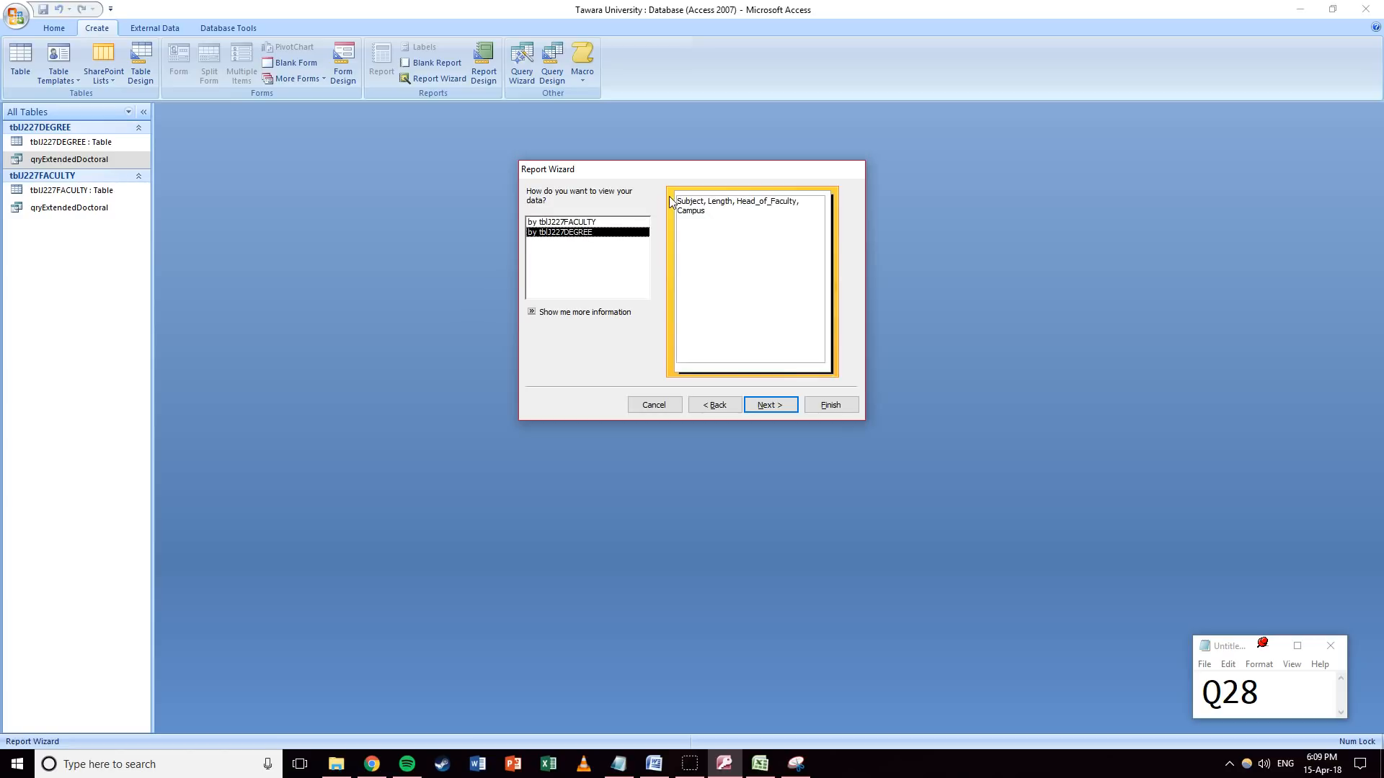
pyautogui.click(777, 404)
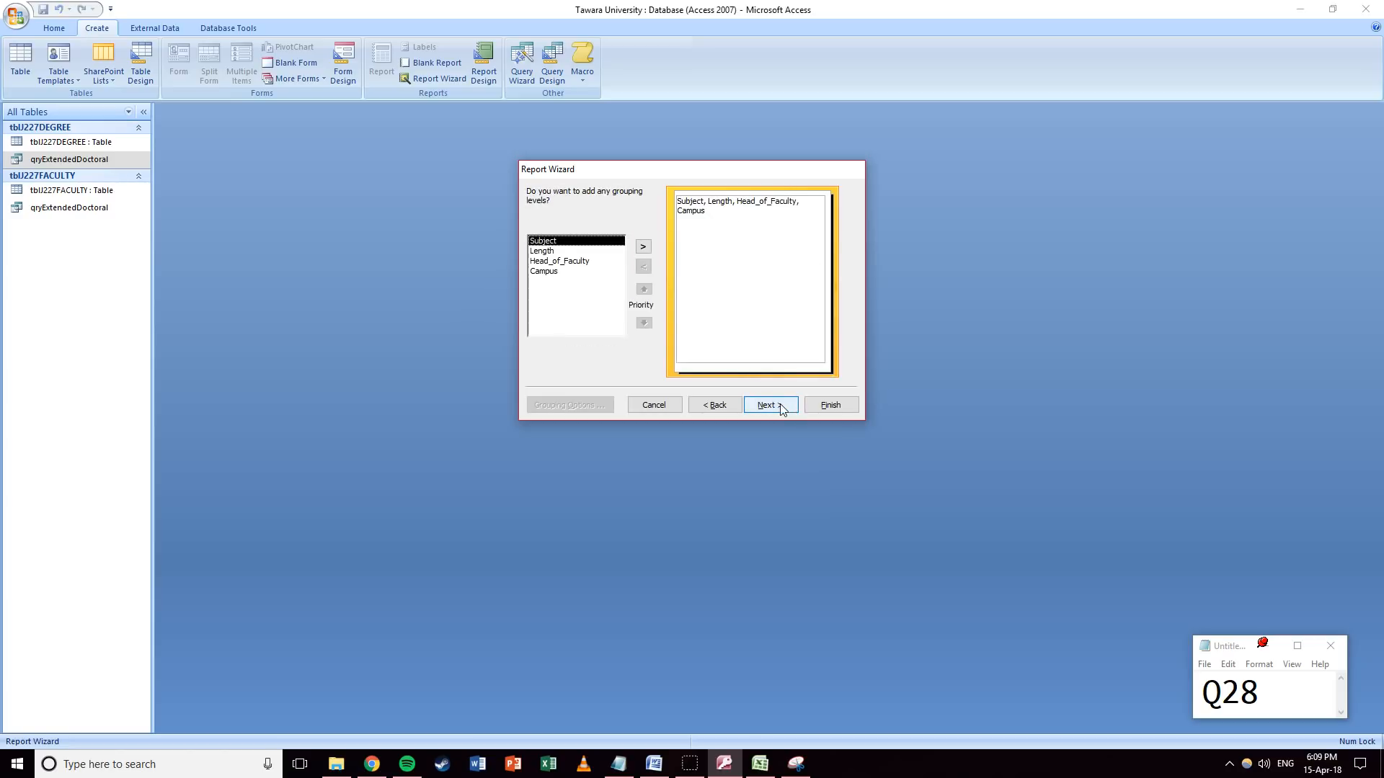
pyautogui.click(778, 407)
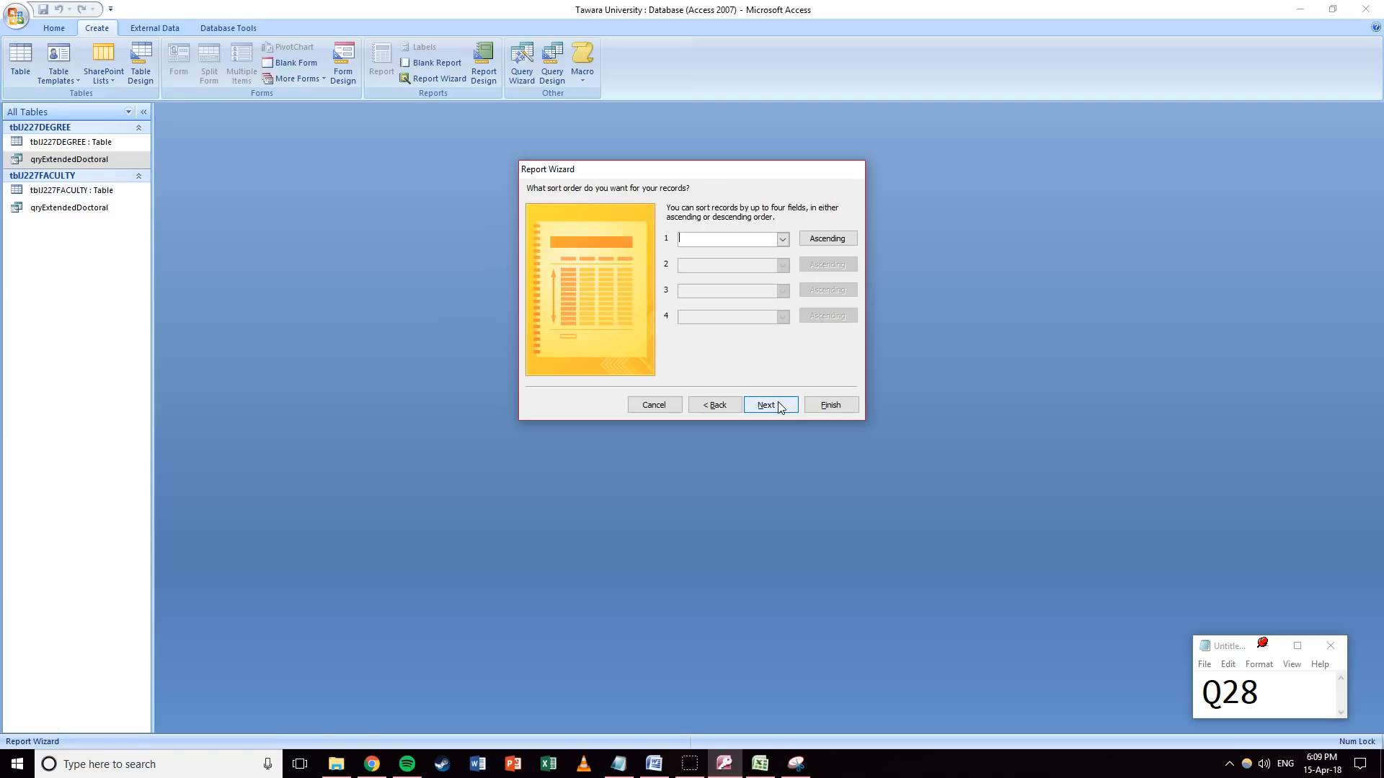
# Sort by Length descending, then by Subject.
pyautogui.click(782, 240)
pyautogui.click(735, 274)
pyautogui.click(826, 245)
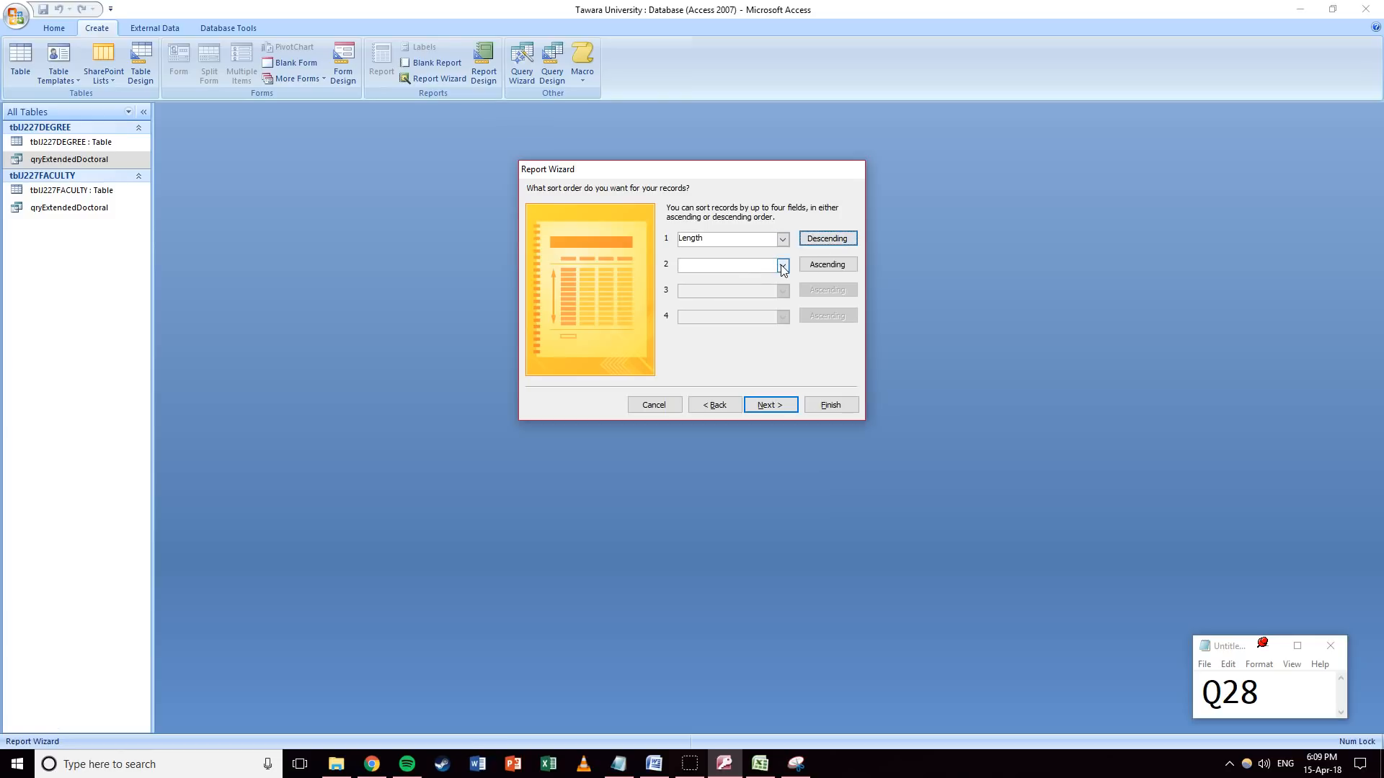
pyautogui.click(783, 266)
pyautogui.click(761, 288)
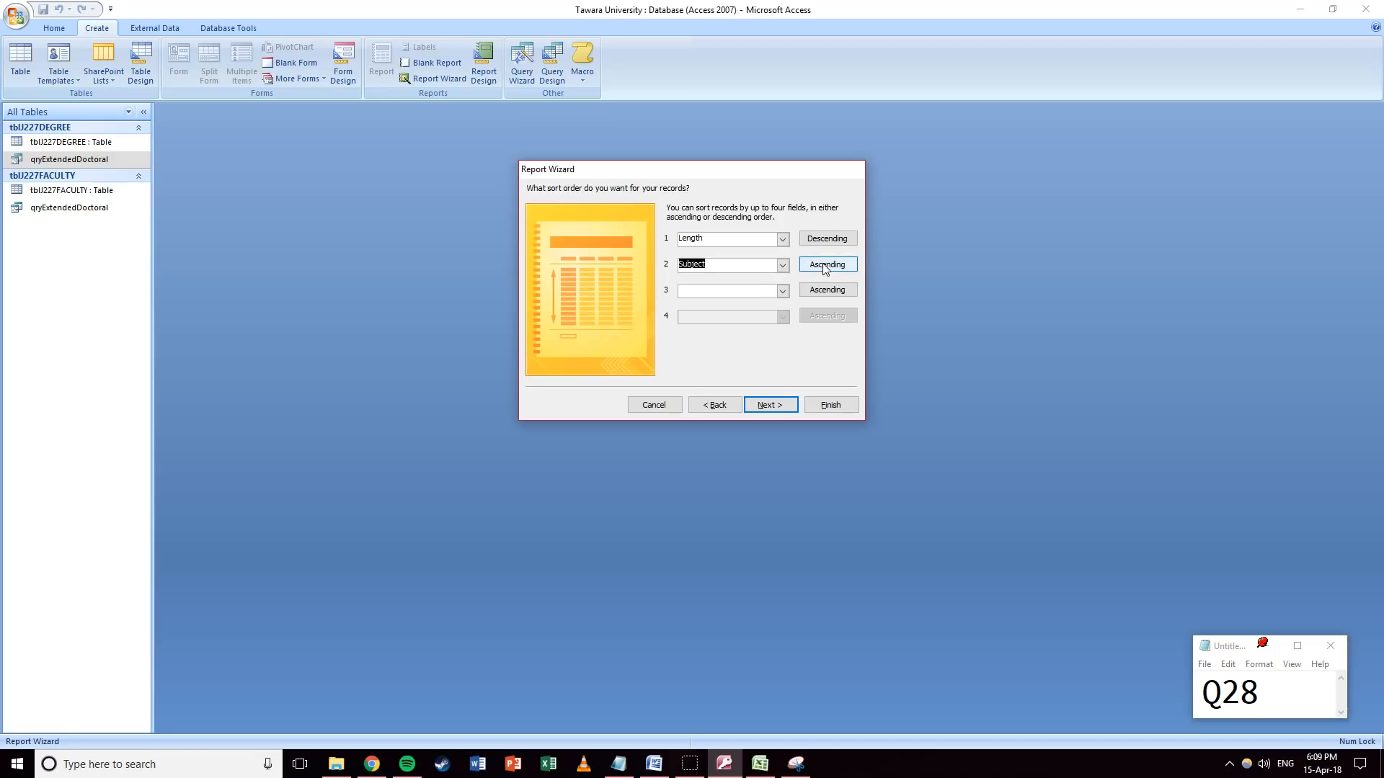
# Keep Tabular Portrait layout and default style, and title it rptExtendedDoctoral.
pyautogui.click(763, 405)
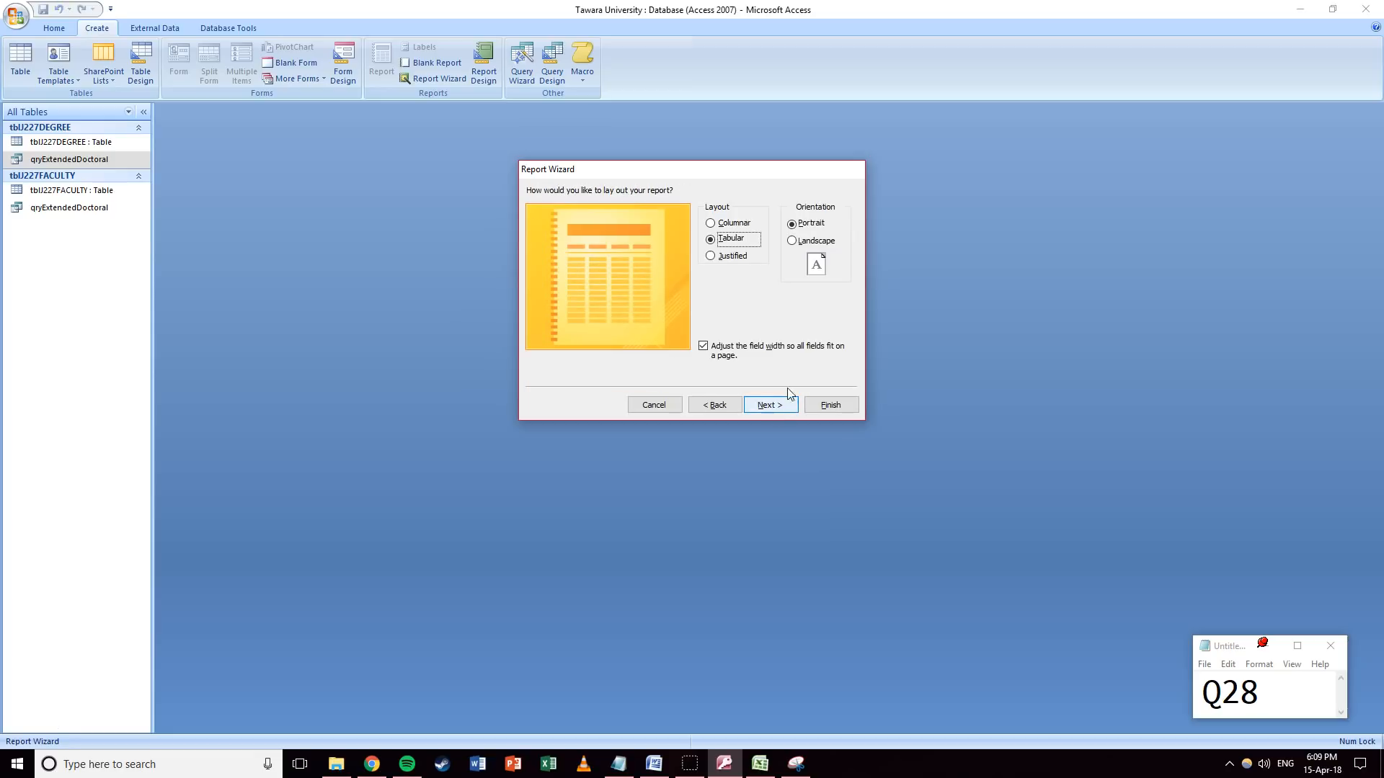
pyautogui.click(756, 406)
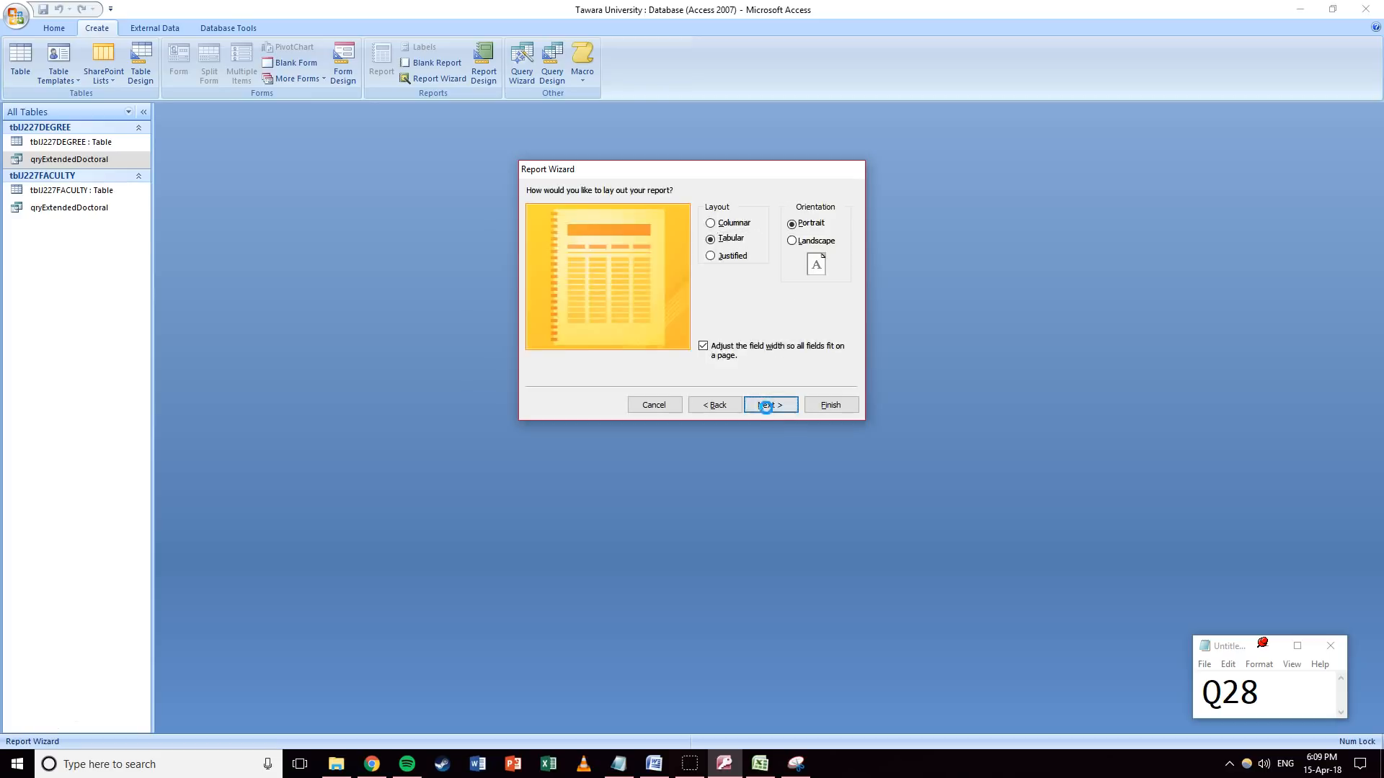
pyautogui.click(755, 407)
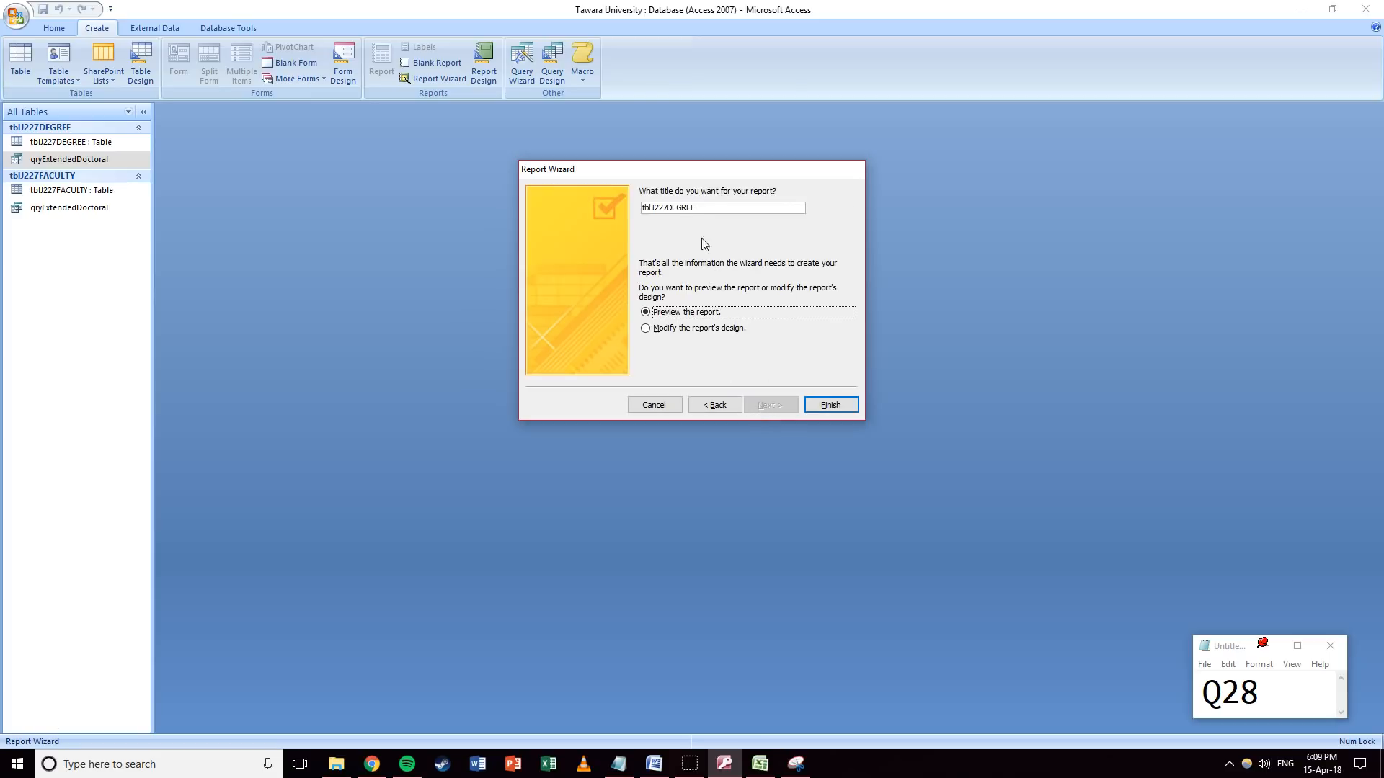
pyautogui.write('rpt')
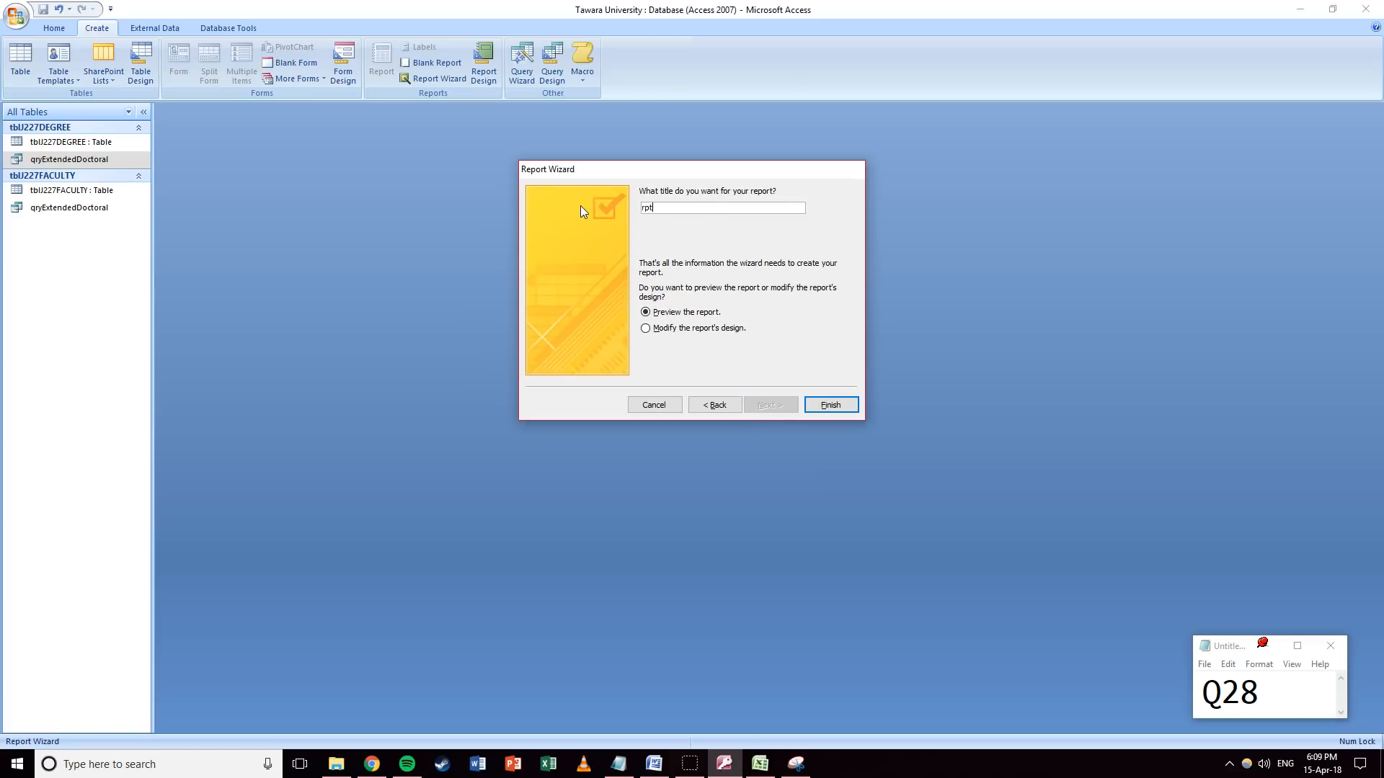
pyautogui.write('ExtendedDoctoral')
# Finish the wizard and scroll through the rptExtendedDoctoral print preview.
pyautogui.click(829, 405)
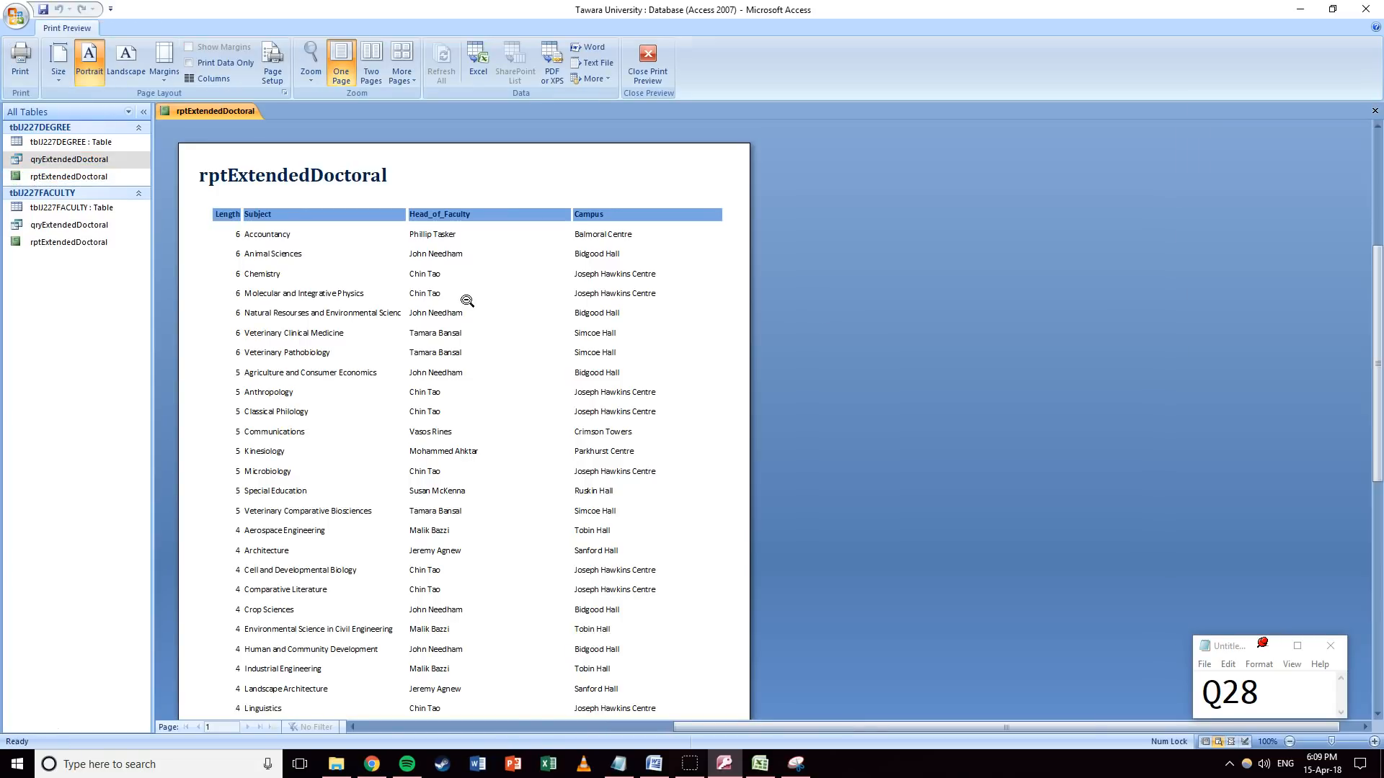
pyautogui.scroll(-5, 468, 245)
pyautogui.scroll(2, 468, 232)
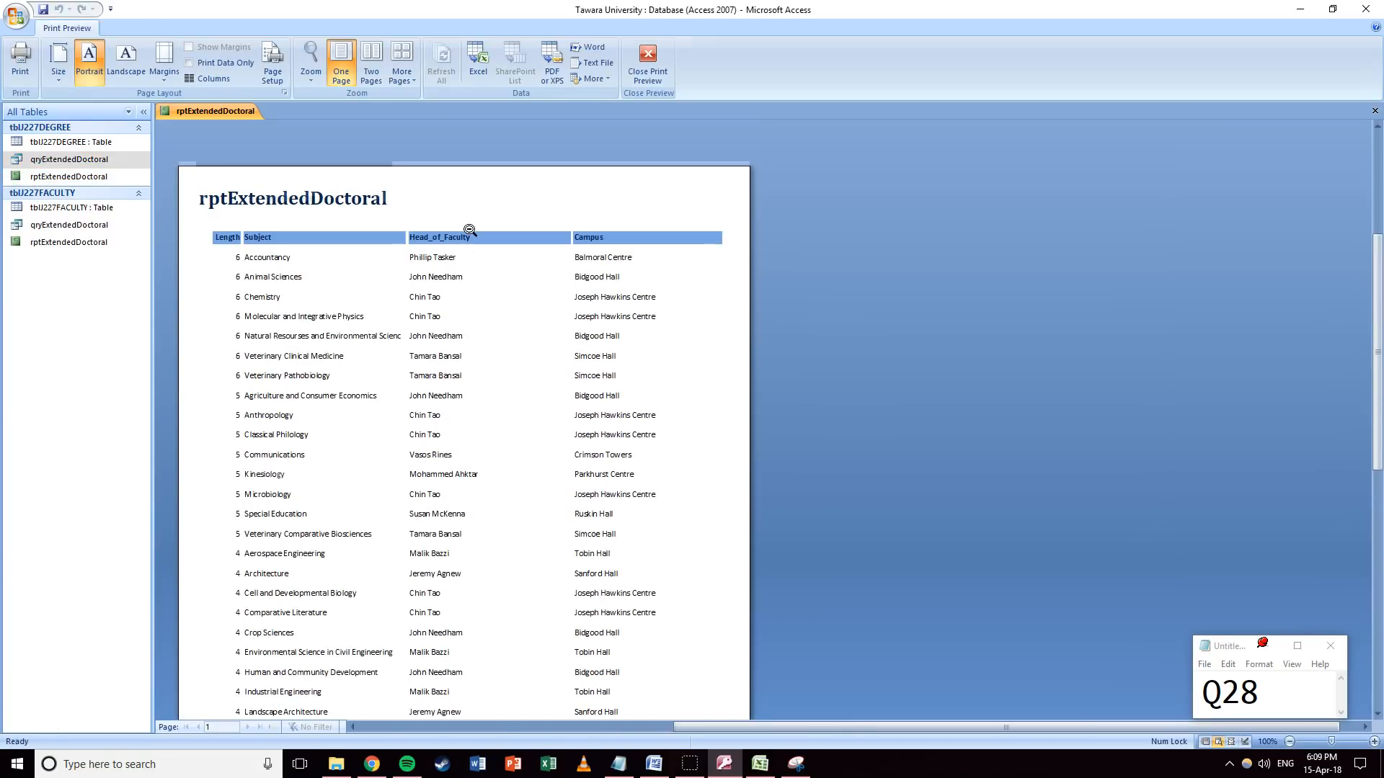
pyautogui.scroll(-4, 470, 231)
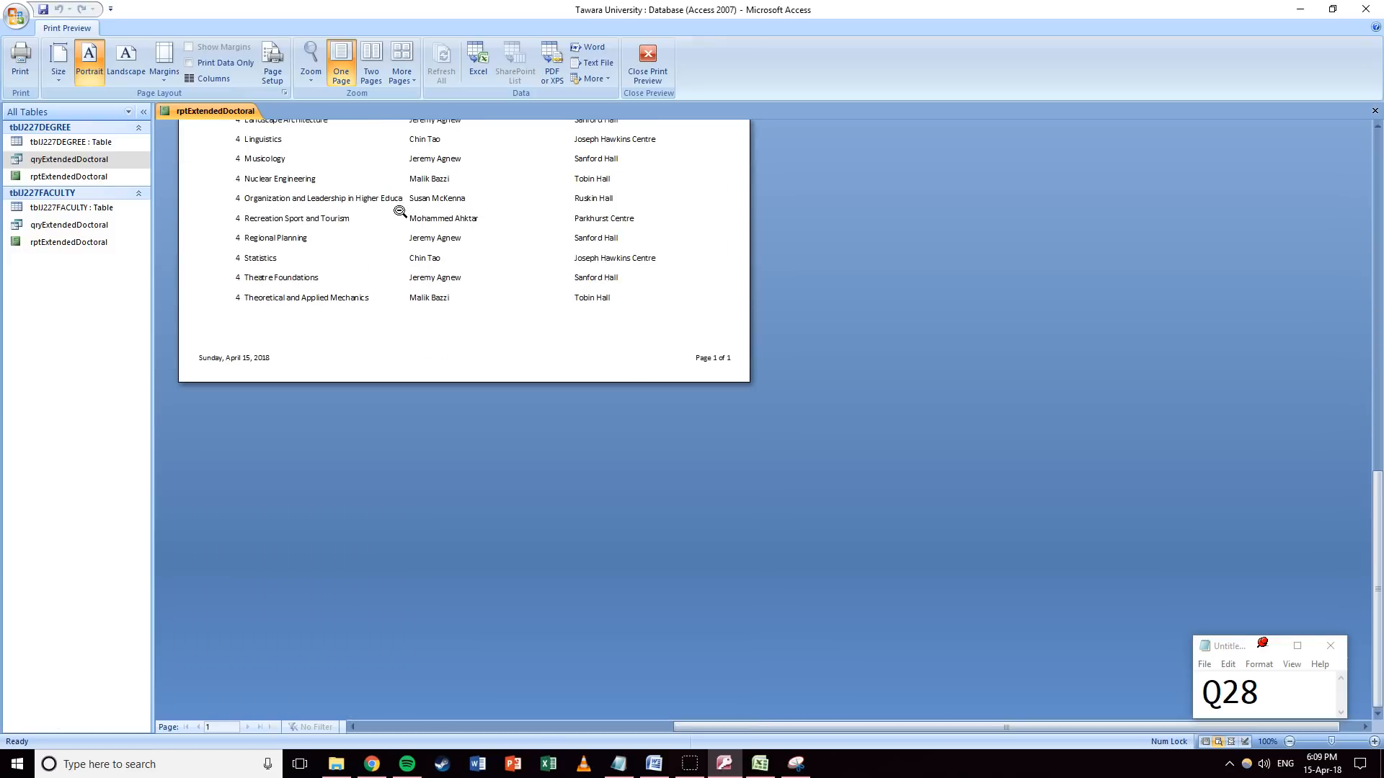
pyautogui.scroll(15, 399, 211)
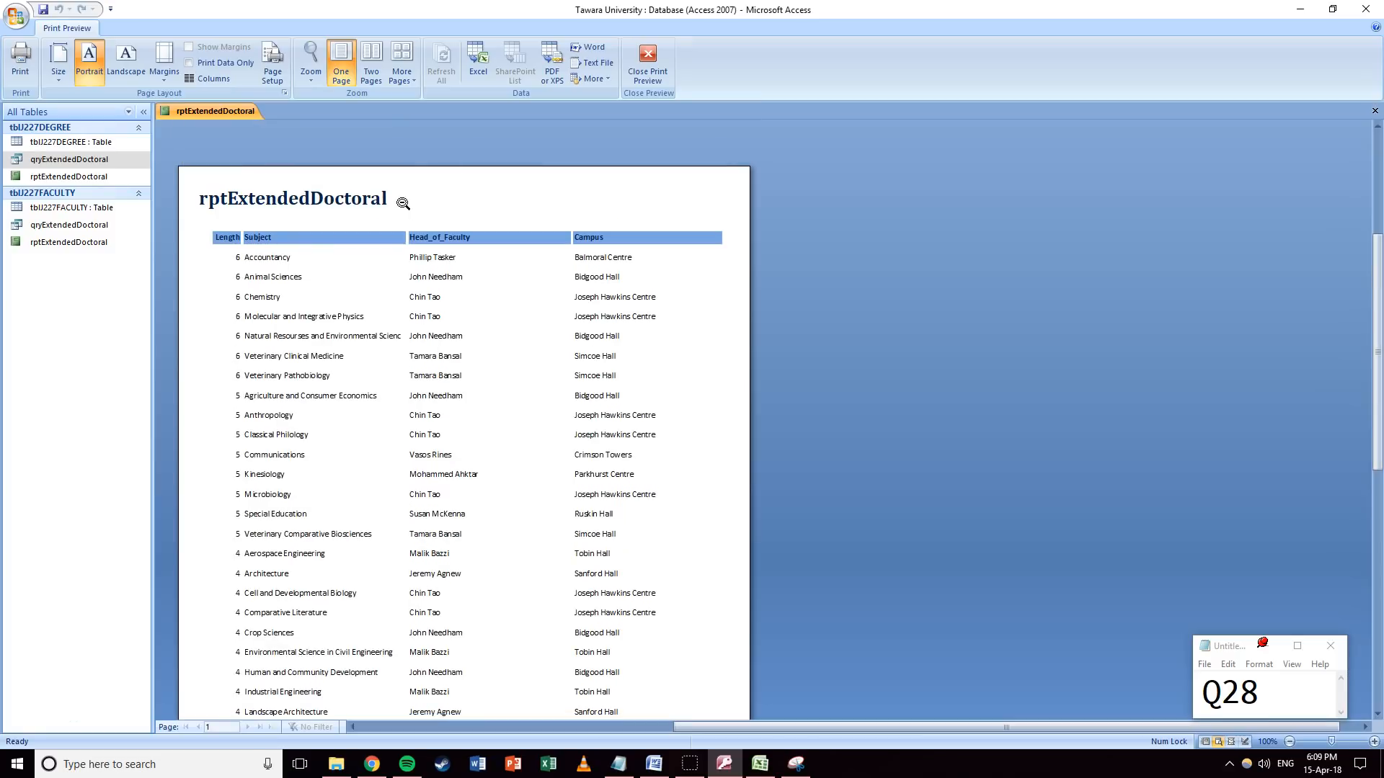
# Close Print Preview and switch rptExtendedDoctoral to Layout View.
pyautogui.click(648, 75)
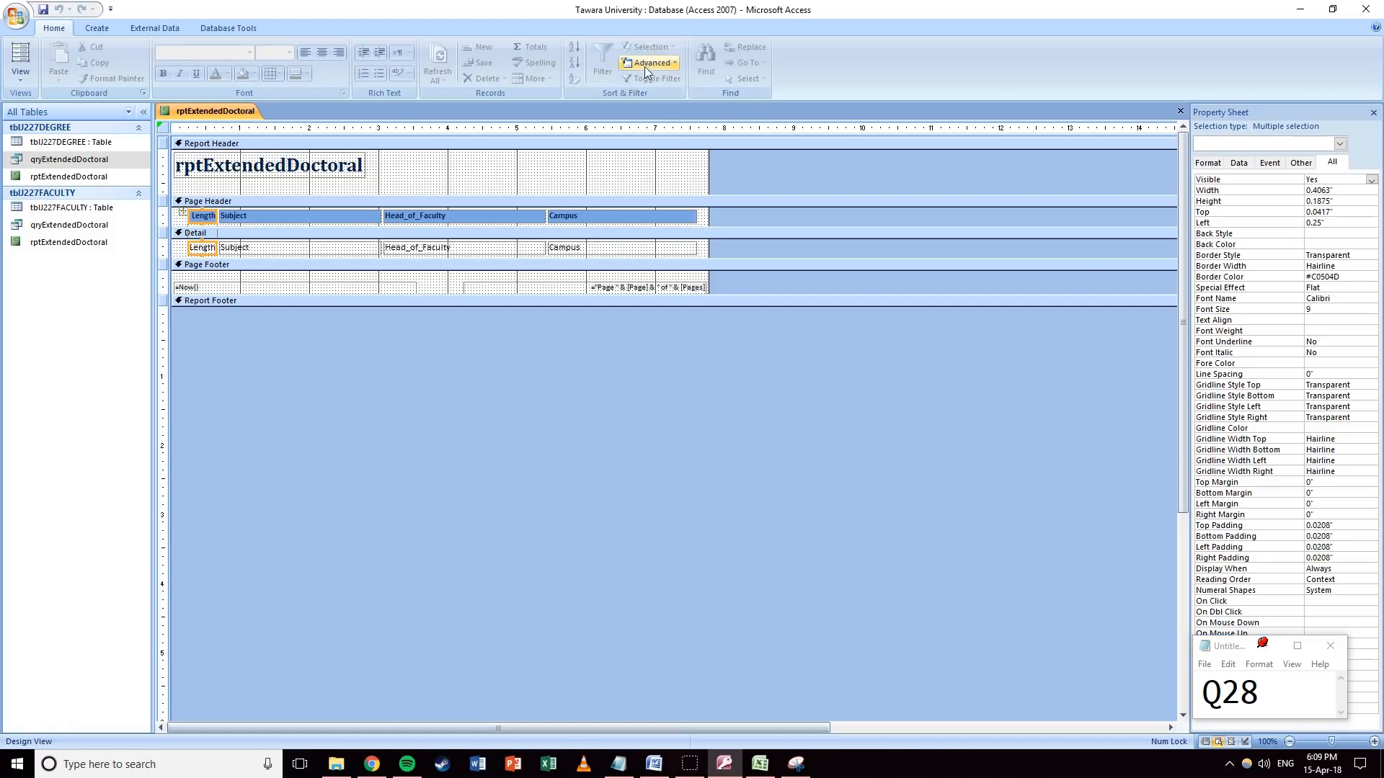
pyautogui.click(24, 83)
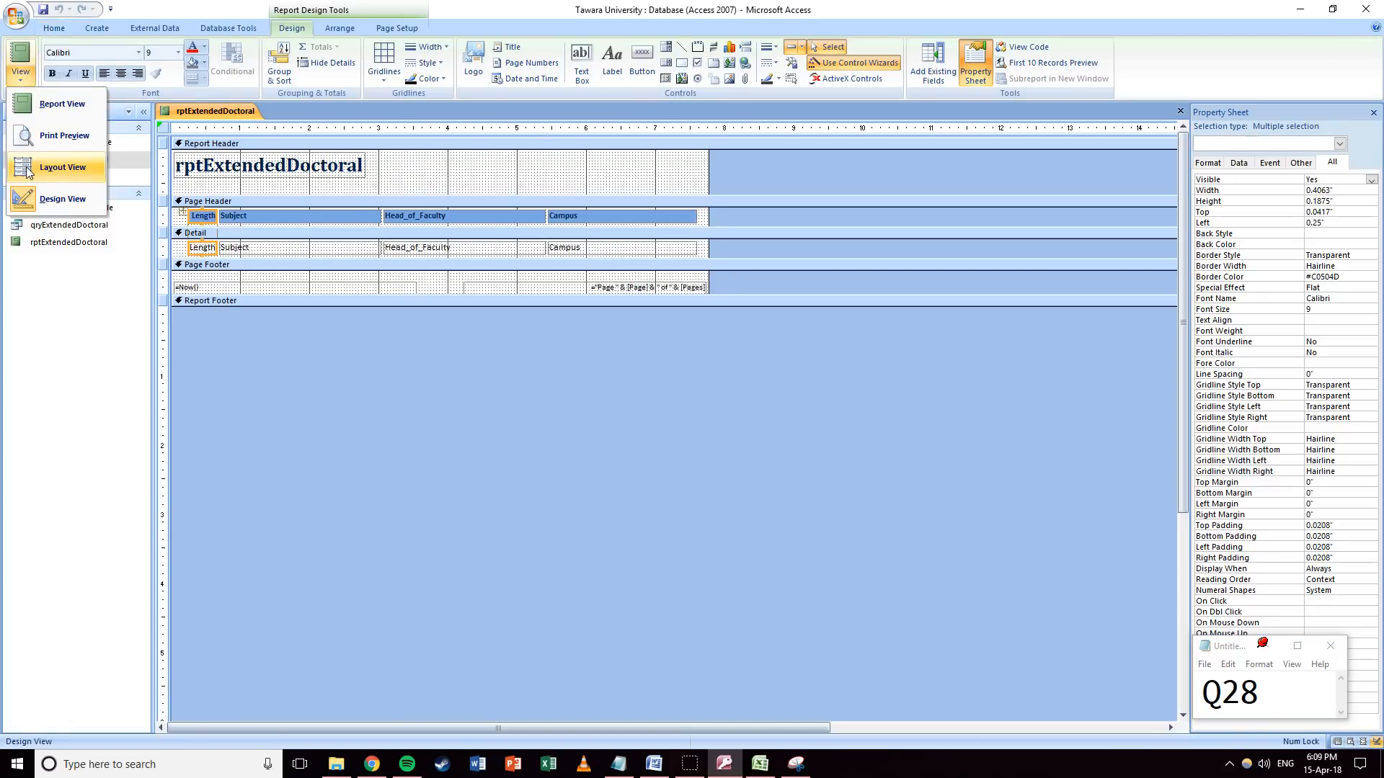
pyautogui.click(43, 167)
pyautogui.scroll(-10, 462, 258)
pyautogui.scroll(2, 461, 257)
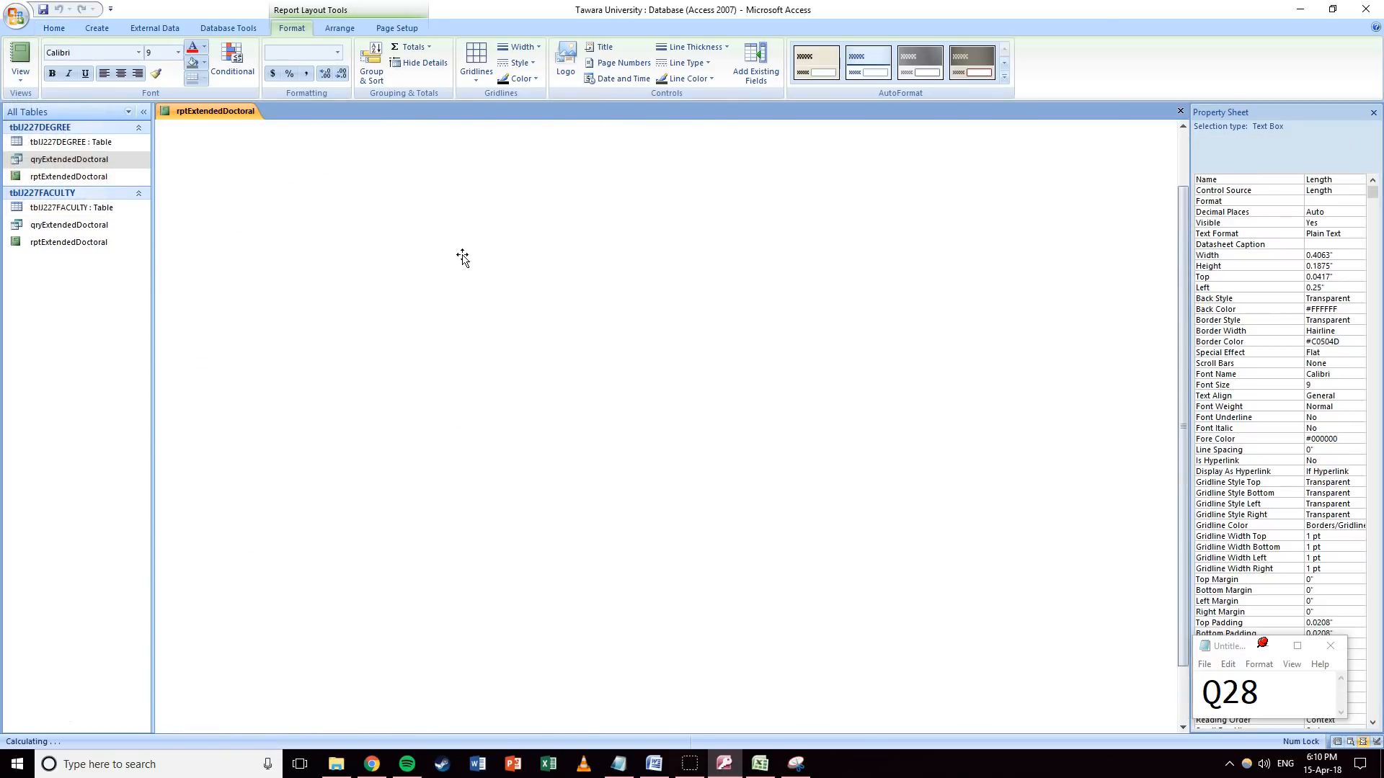
# Narrow the Head_of_Faculty and Campus columns.
pyautogui.moveTo(382, 145); pyautogui.dragTo(426, 176)
pyautogui.moveTo(590, 176); pyautogui.dragTo(517, 174)
pyautogui.scroll(-1, 528, 250)
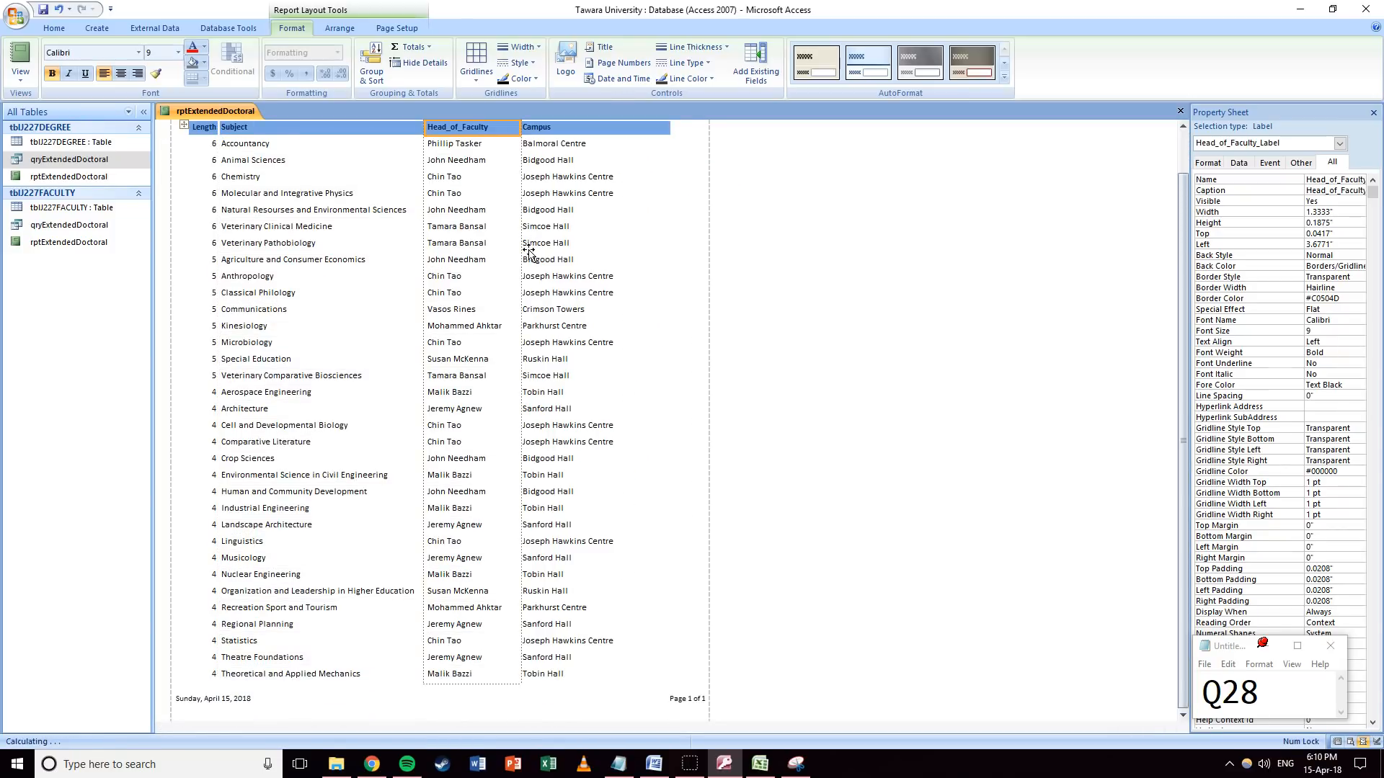
pyautogui.scroll(1, 528, 251)
pyautogui.click(649, 177)
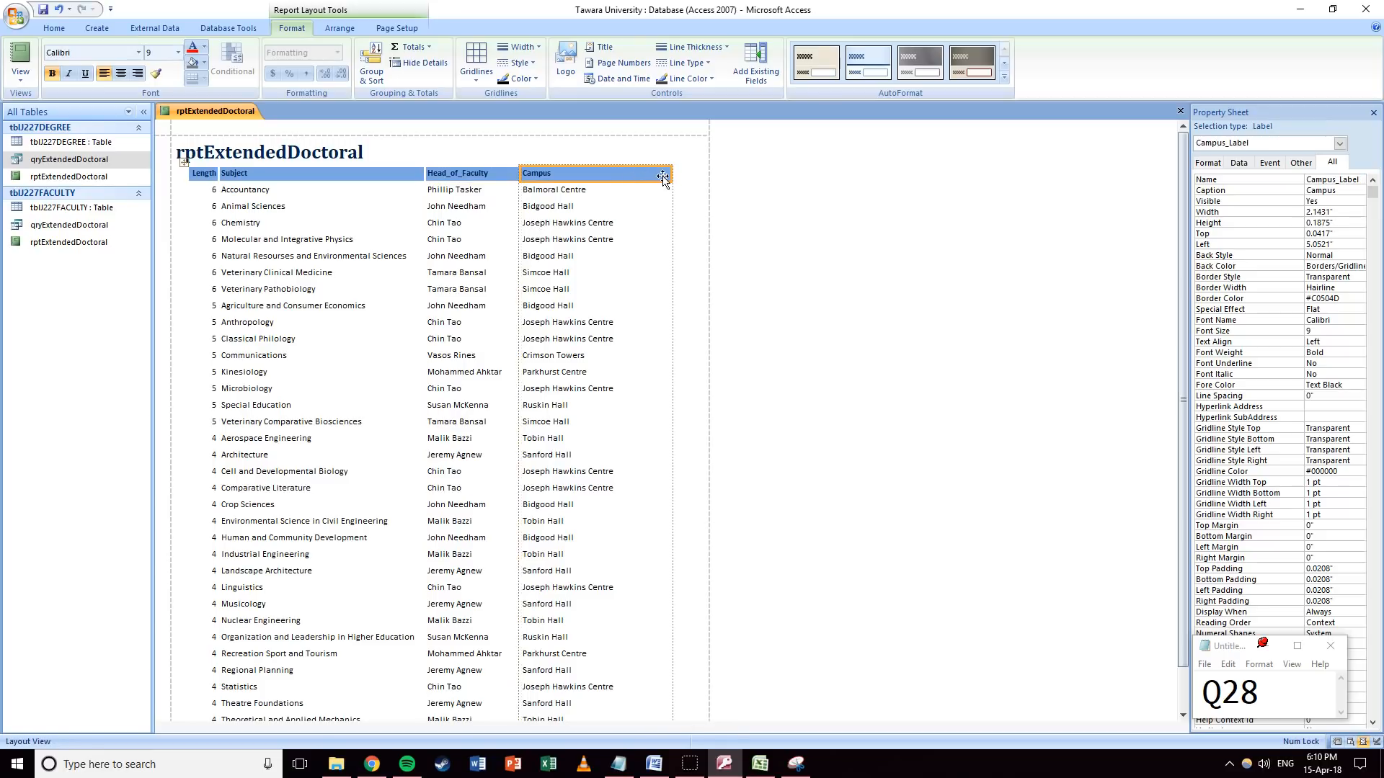
pyautogui.moveTo(657, 176); pyautogui.dragTo(630, 177)
pyautogui.scroll(-1, 573, 240)
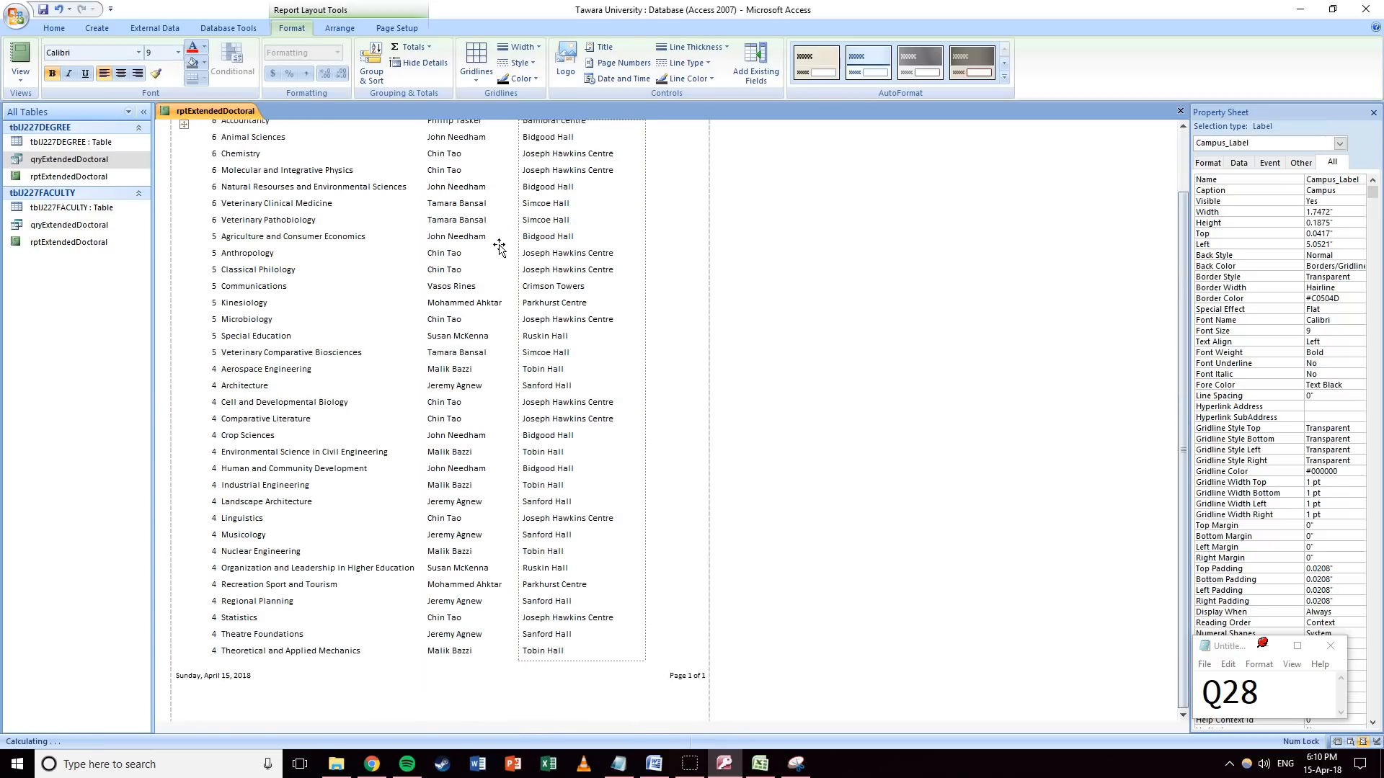
pyautogui.scroll(1, 432, 157)
# Widen the Subject and Length columns so their contents fit.
pyautogui.click(426, 175)
pyautogui.click(413, 175)
pyautogui.moveTo(426, 175); pyautogui.dragTo(439, 173)
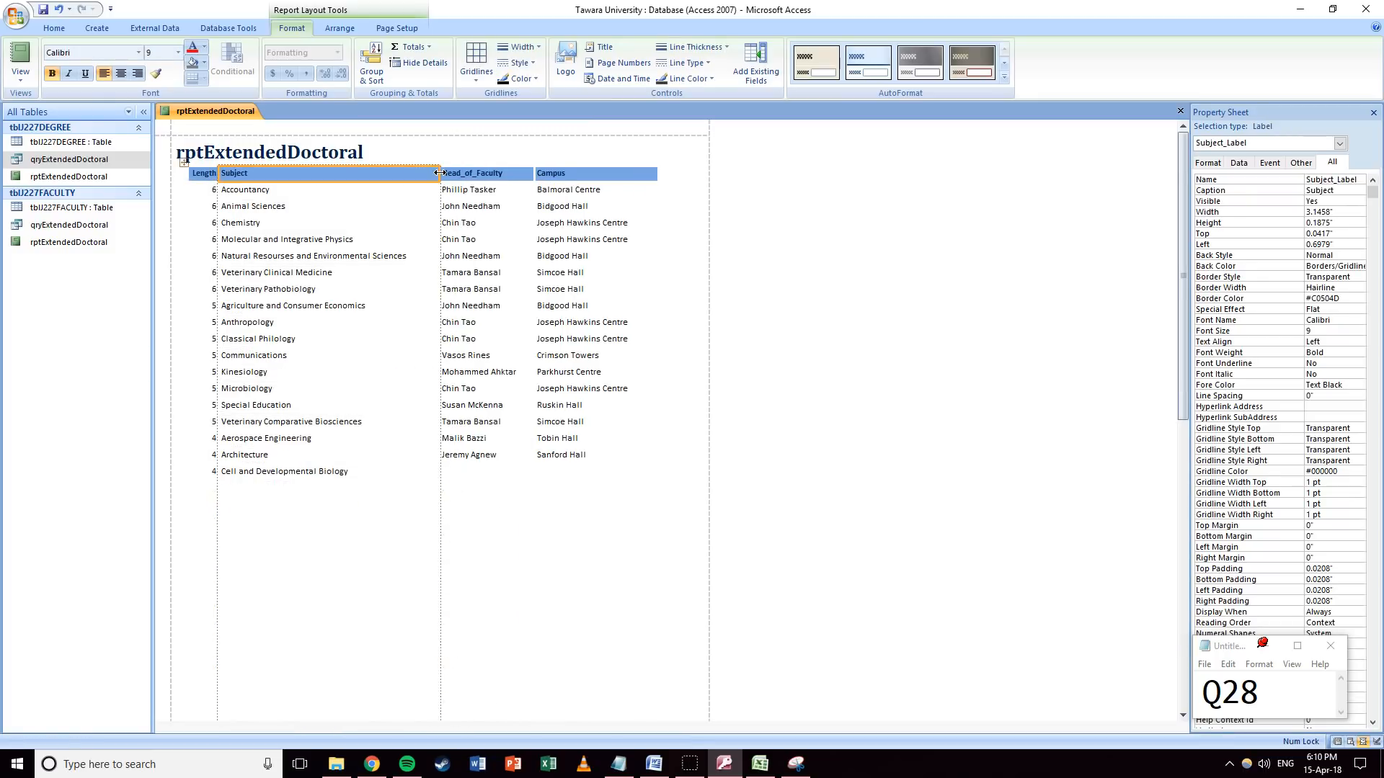
pyautogui.click(210, 173)
pyautogui.moveTo(218, 173); pyautogui.dragTo(225, 173)
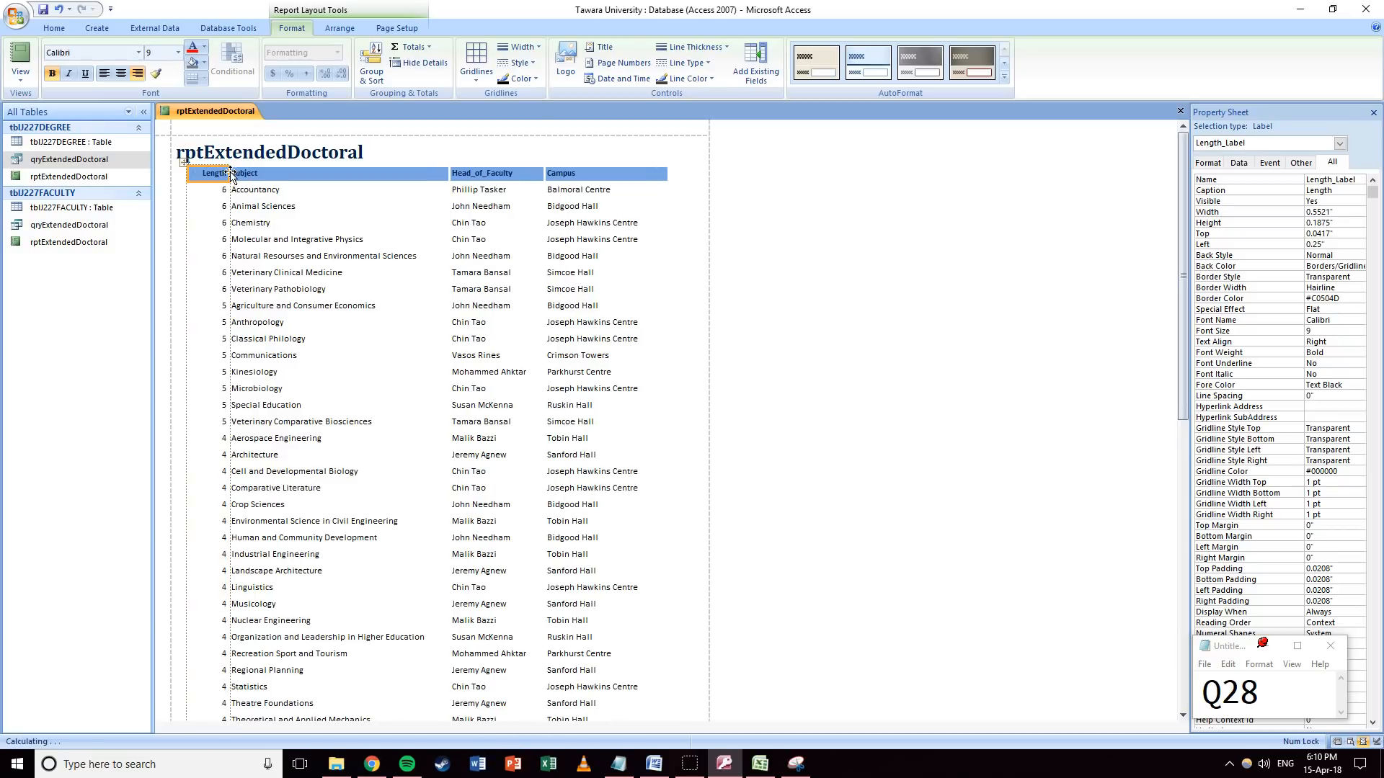
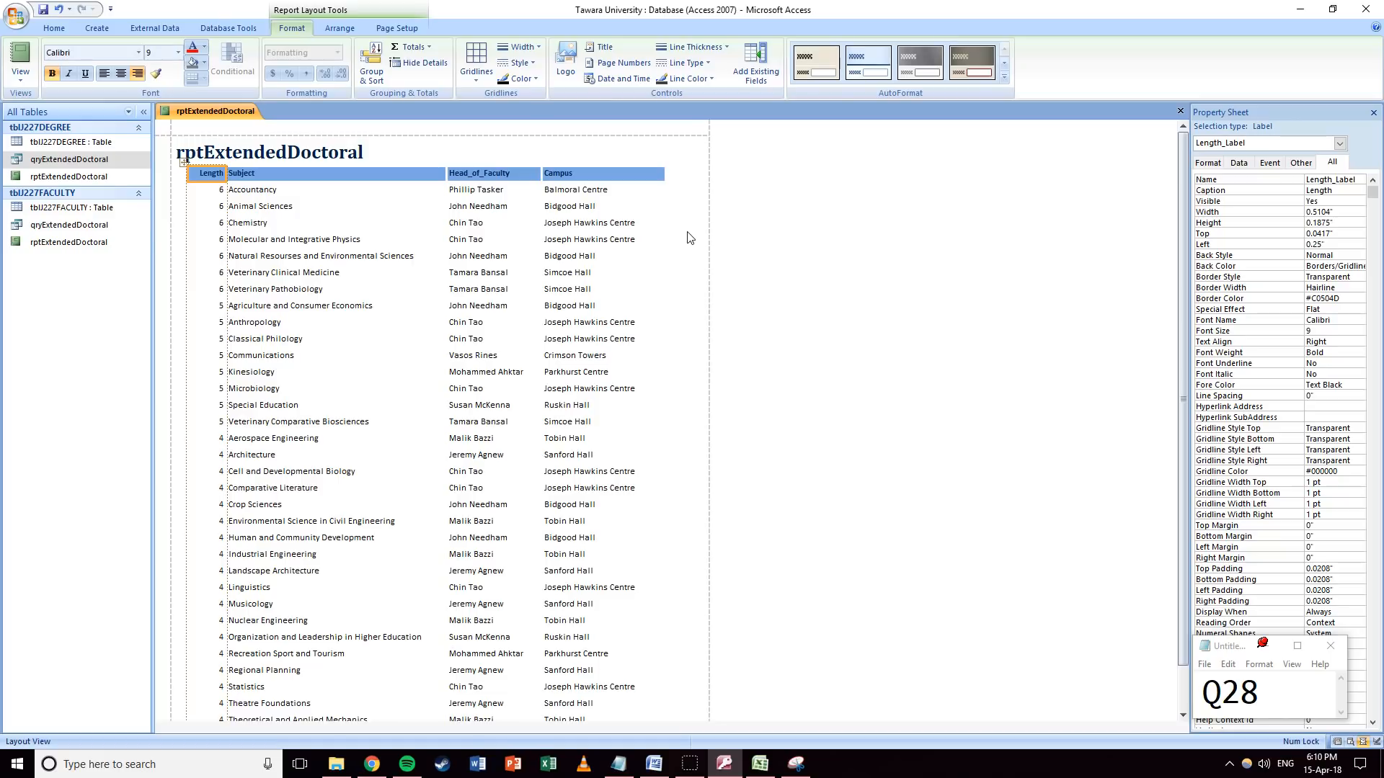
# Change the report title from rptExtendedDoctoral to 'Extended Doctoral Options'.
pyautogui.click(343, 159)
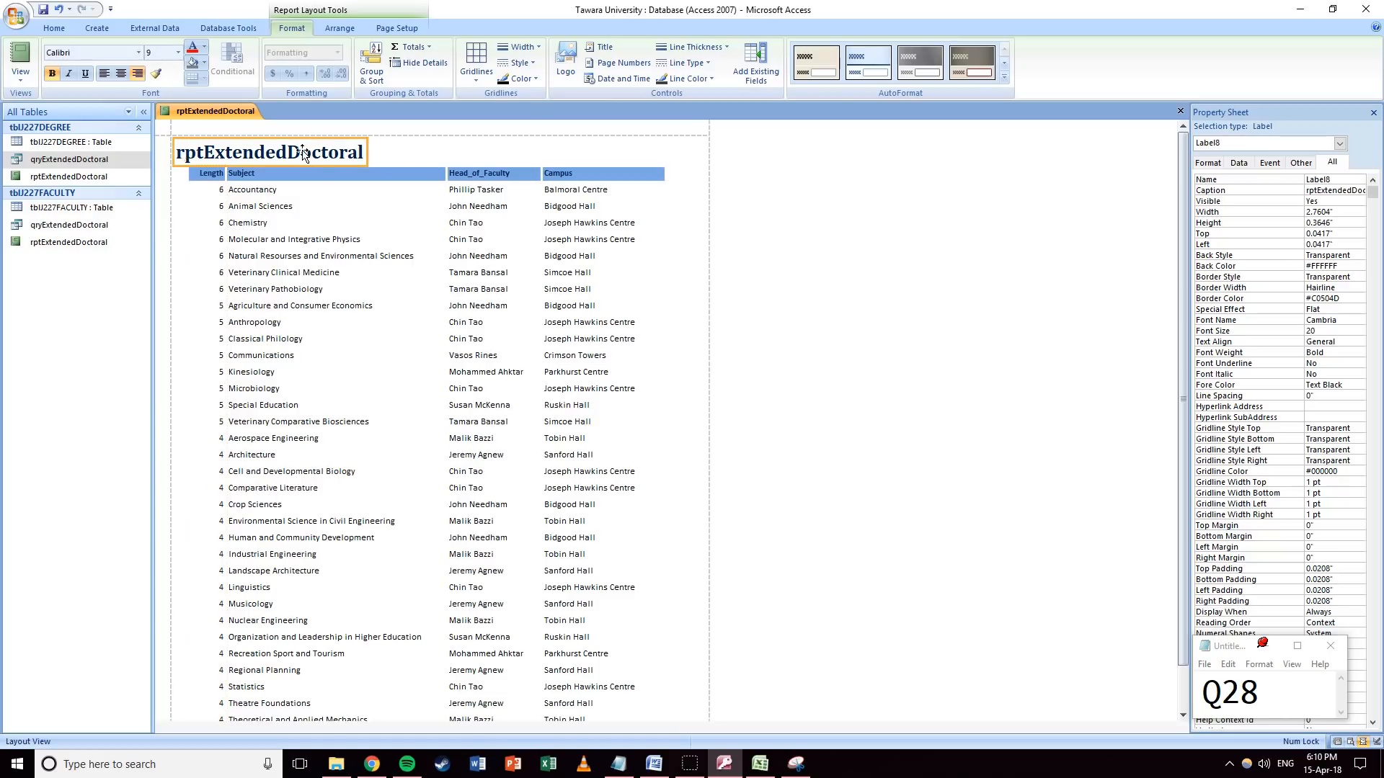
pyautogui.click(343, 159)
pyautogui.write('Exte')
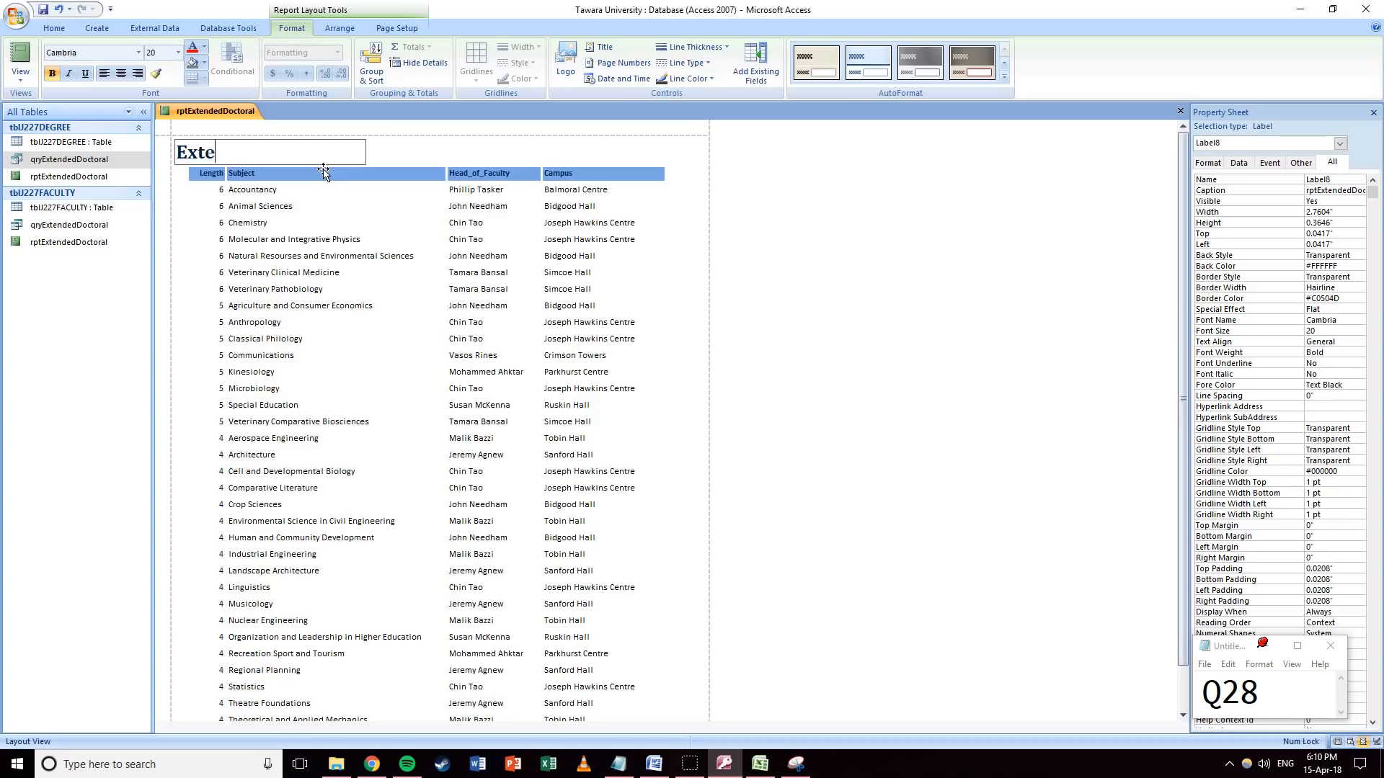
pyautogui.write('nded Doctoral Options')
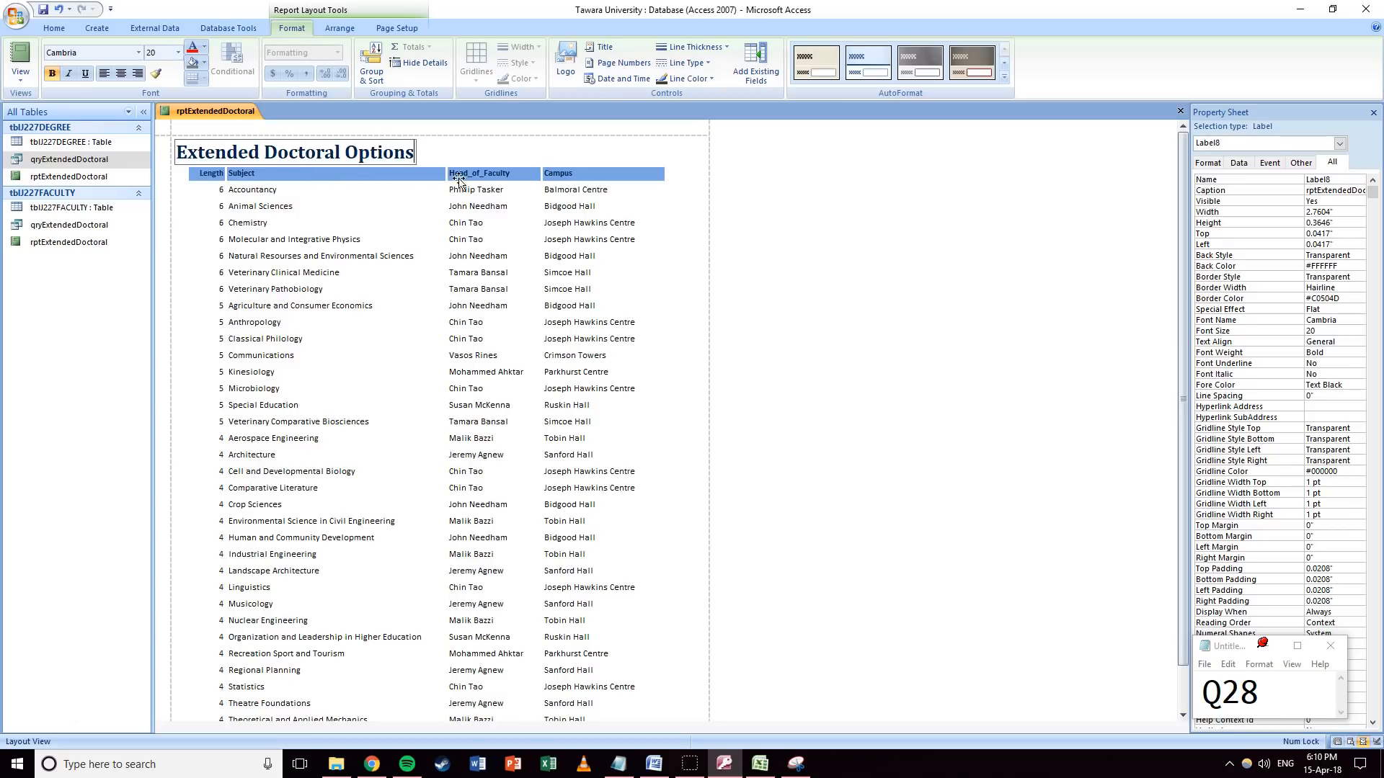
pyautogui.click(572, 162)
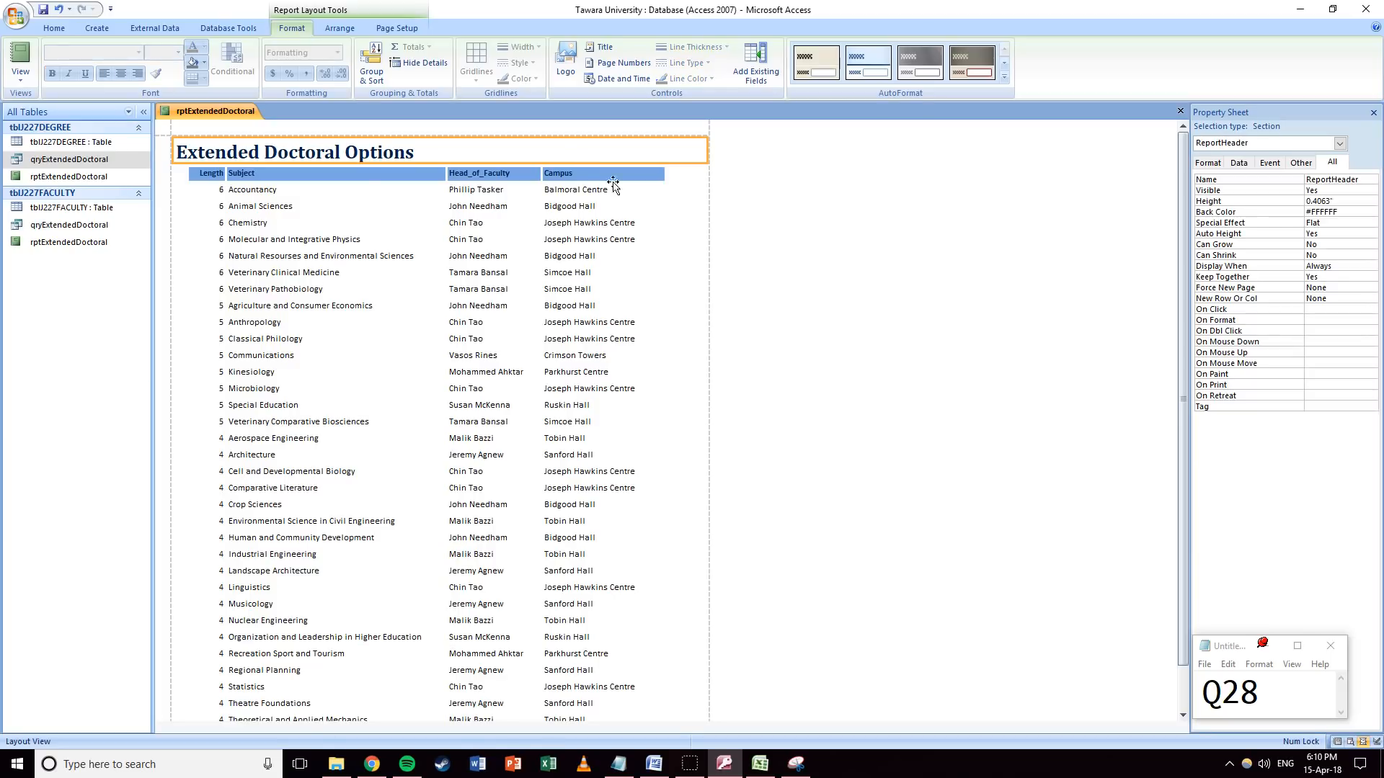
# Select the Subject column heading in the report's layout.
pyautogui.click(679, 210)
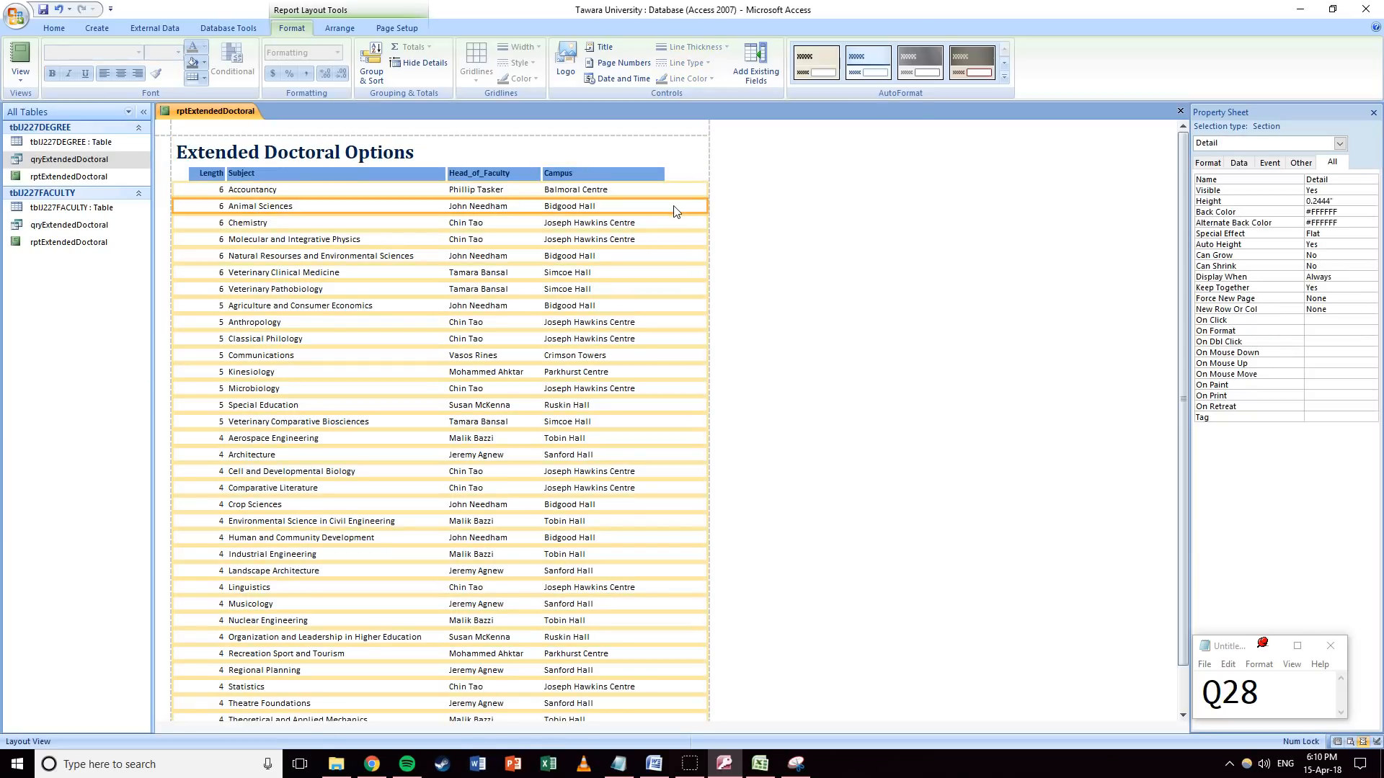
pyautogui.scroll(-1, 328, 280)
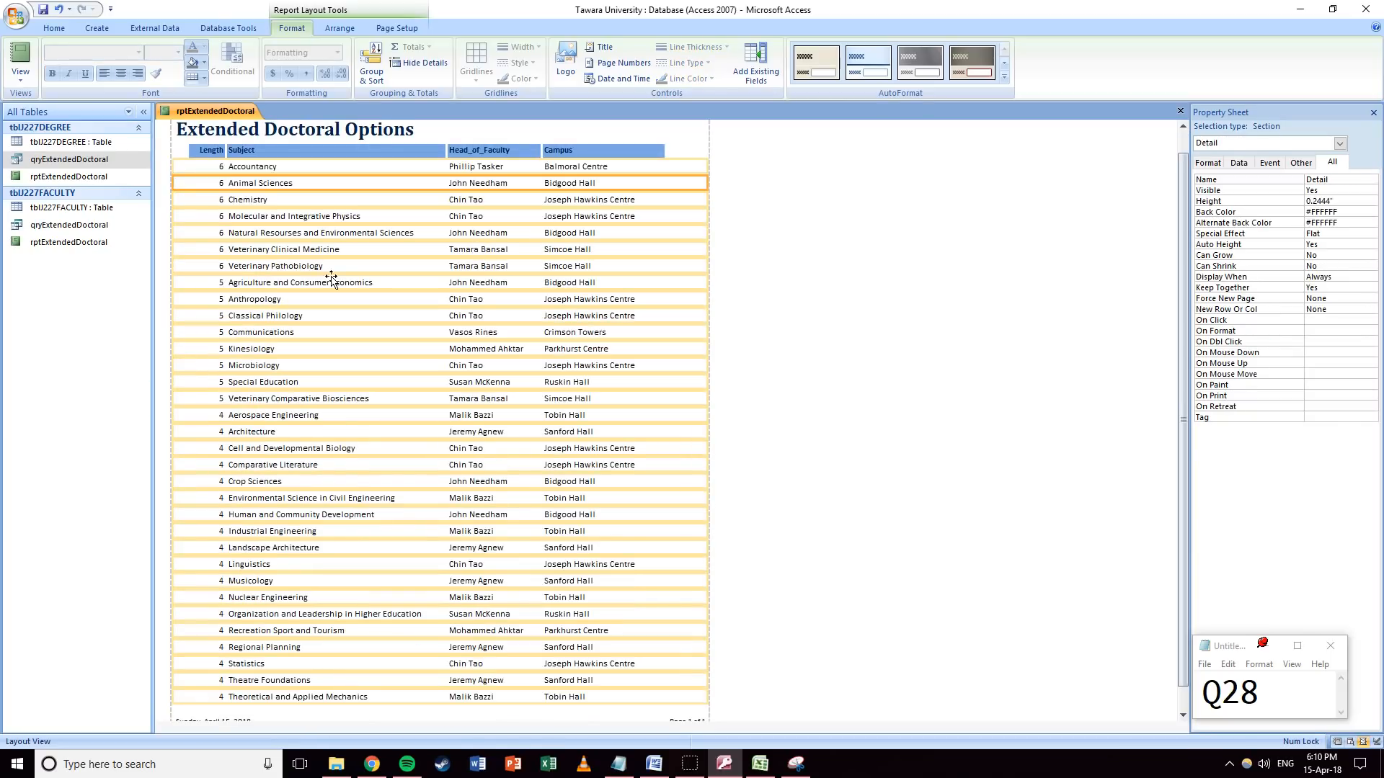
pyautogui.click(257, 151)
# Add a Count Records total (33) under the Subject column and switch to Design View.
pyautogui.click(414, 48)
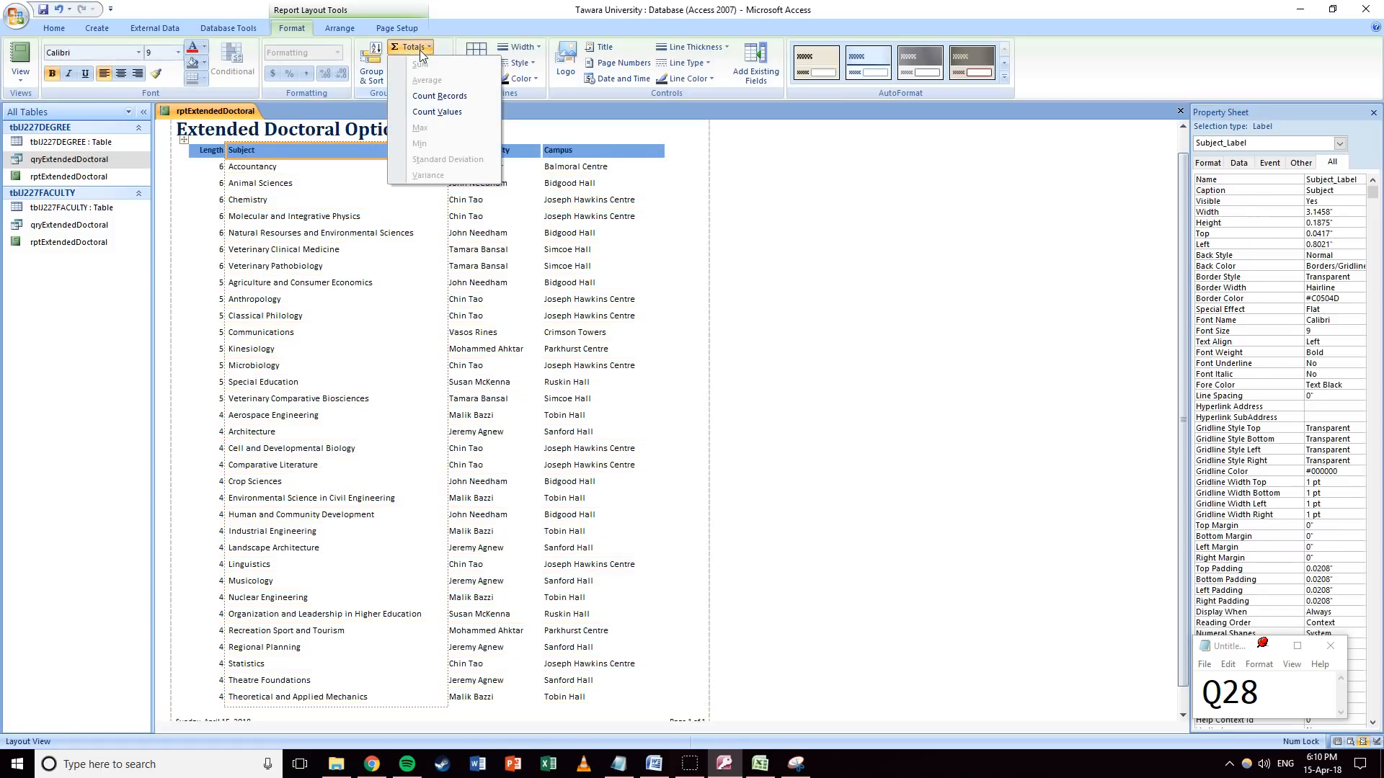
pyautogui.click(426, 98)
pyautogui.scroll(-3, 385, 262)
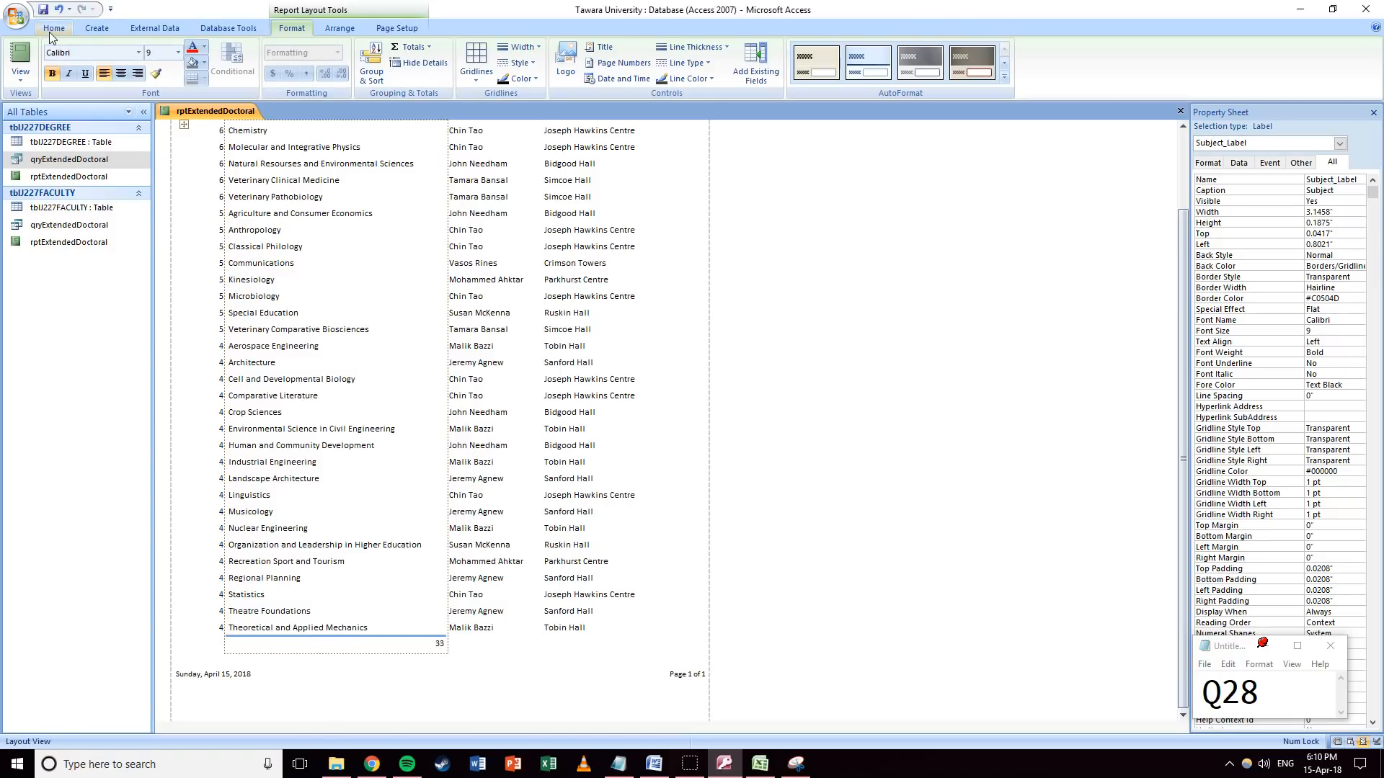
pyautogui.click(20, 72)
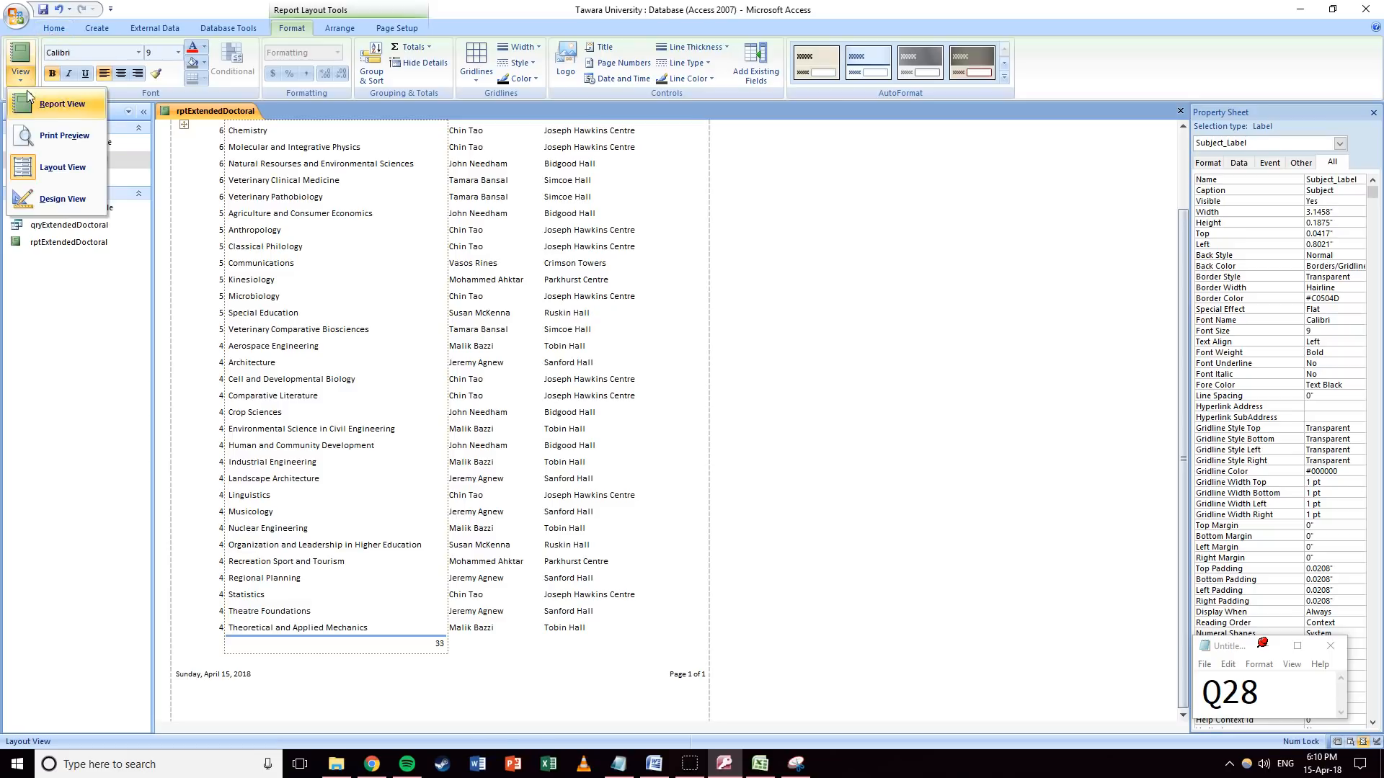
pyautogui.click(58, 199)
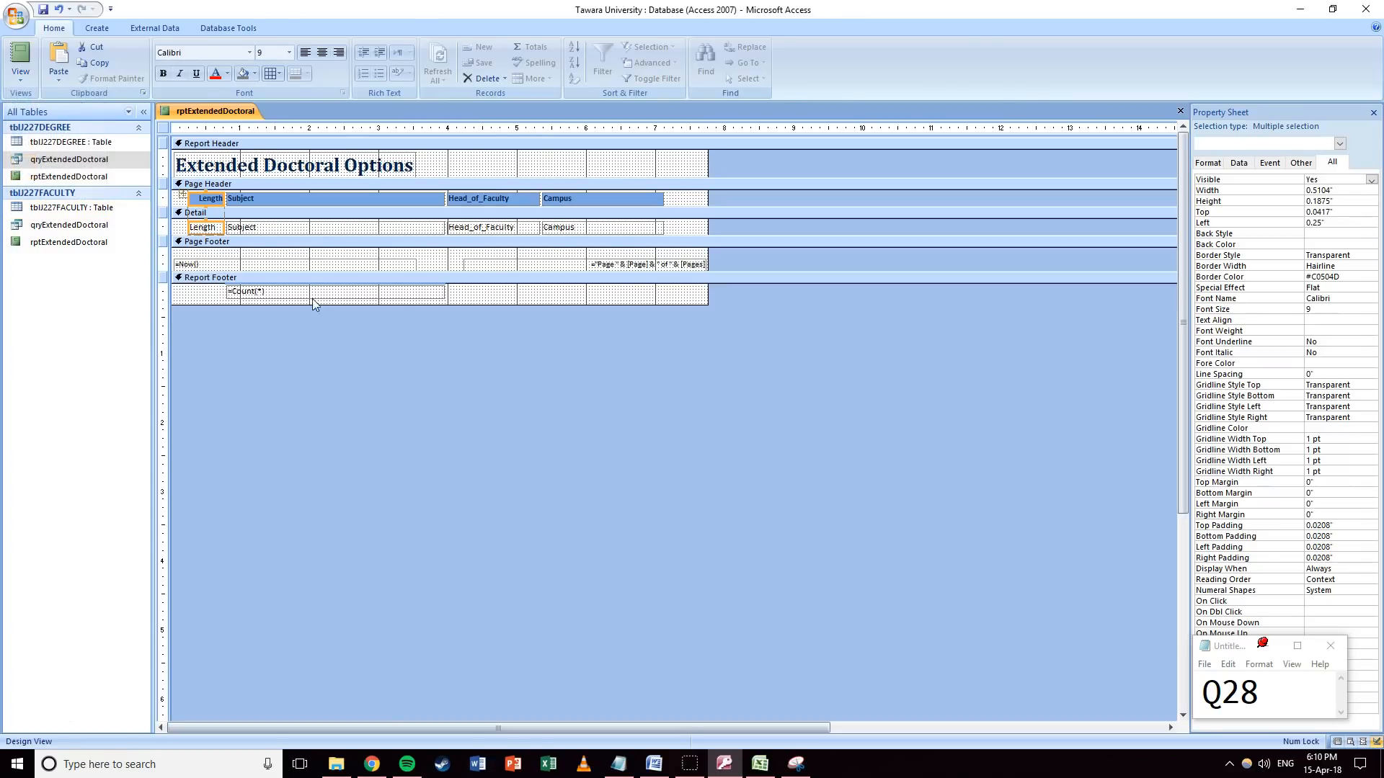
# Add a 'Total Subjects' label to the Report Footer.
pyautogui.click(488, 297)
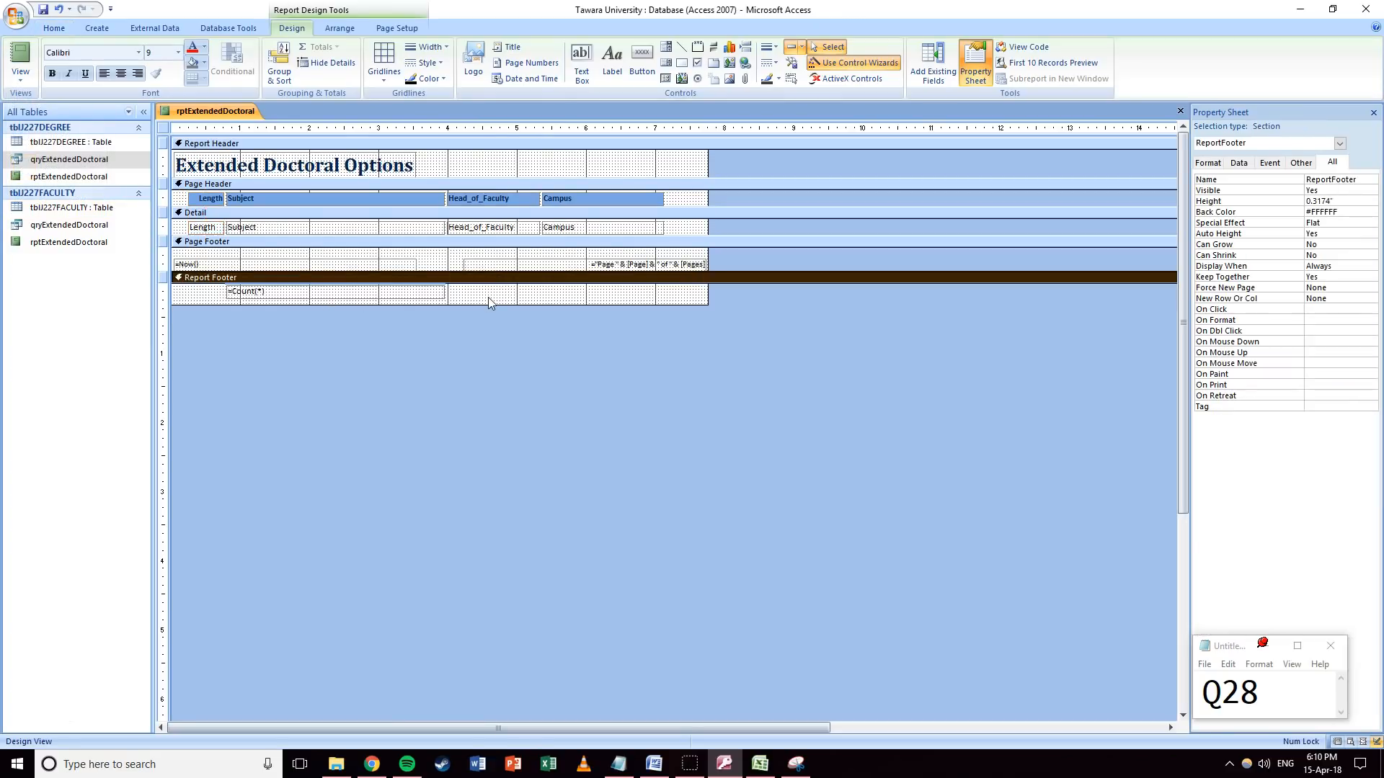
pyautogui.click(613, 65)
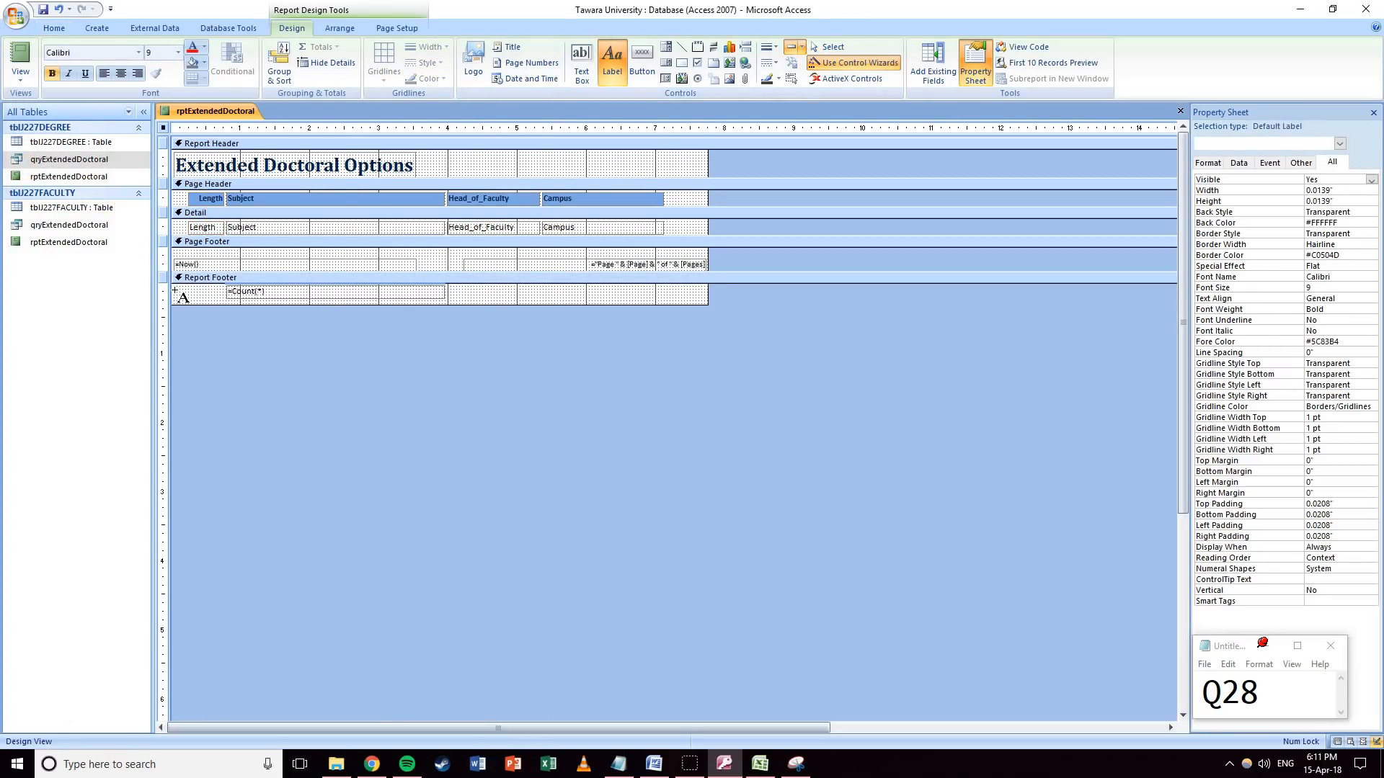
pyautogui.click(175, 292)
pyautogui.write('T')
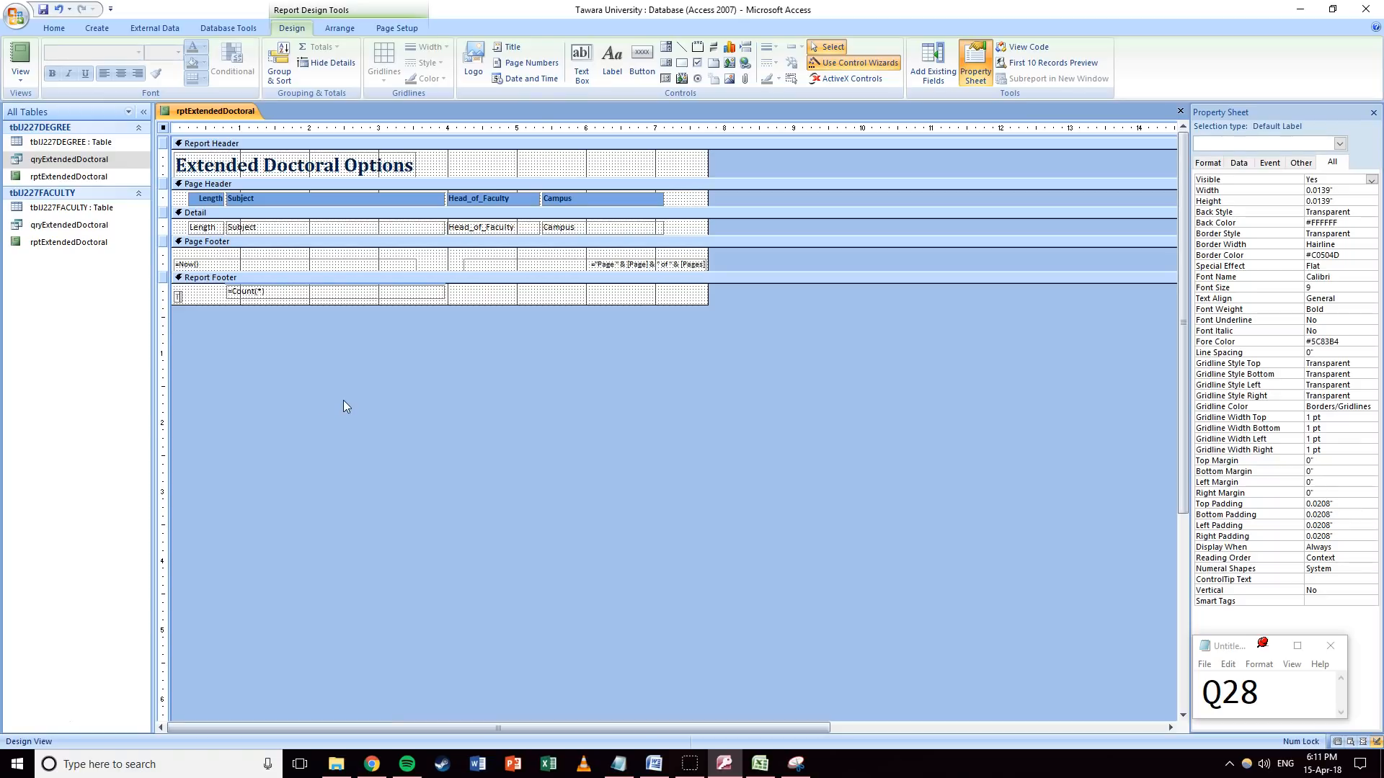
pyautogui.write('otal Subjects')
pyautogui.click(487, 299)
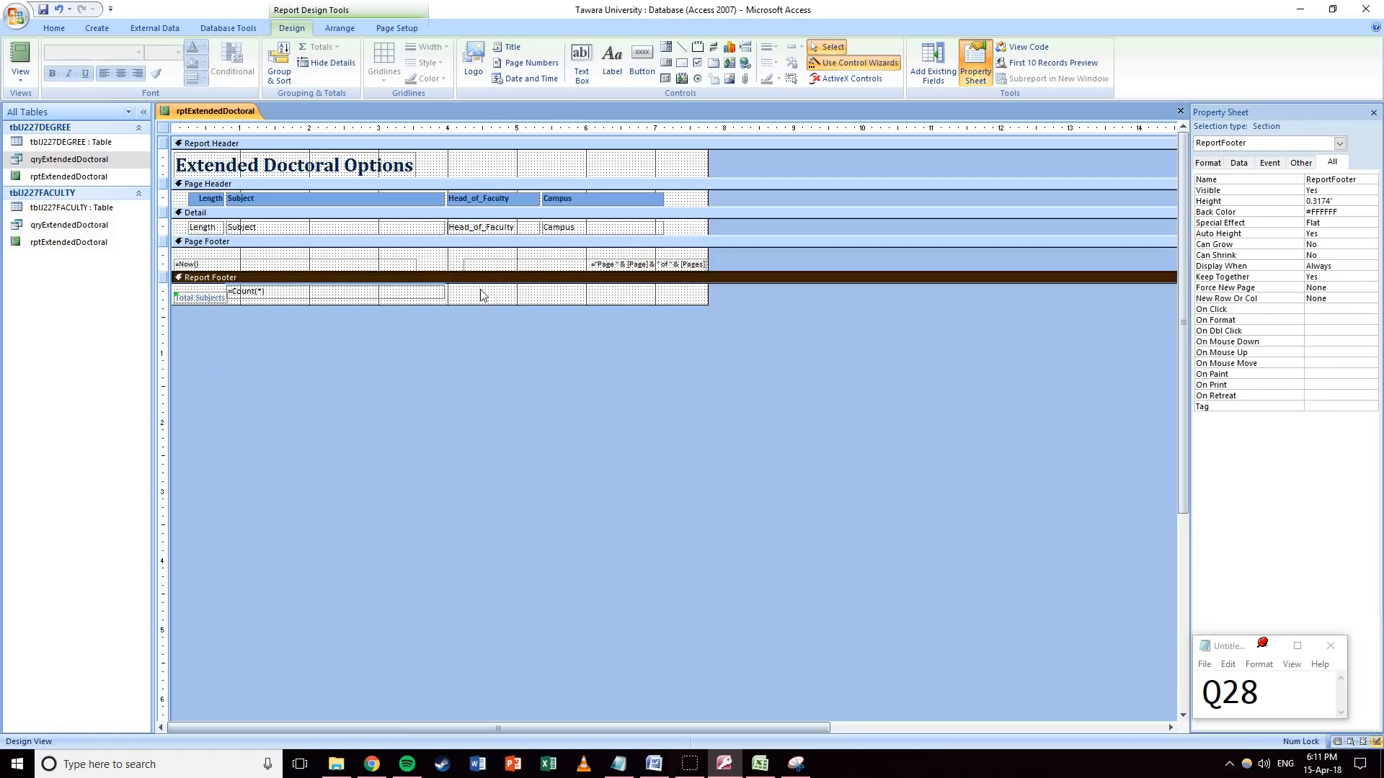
pyautogui.click(207, 297)
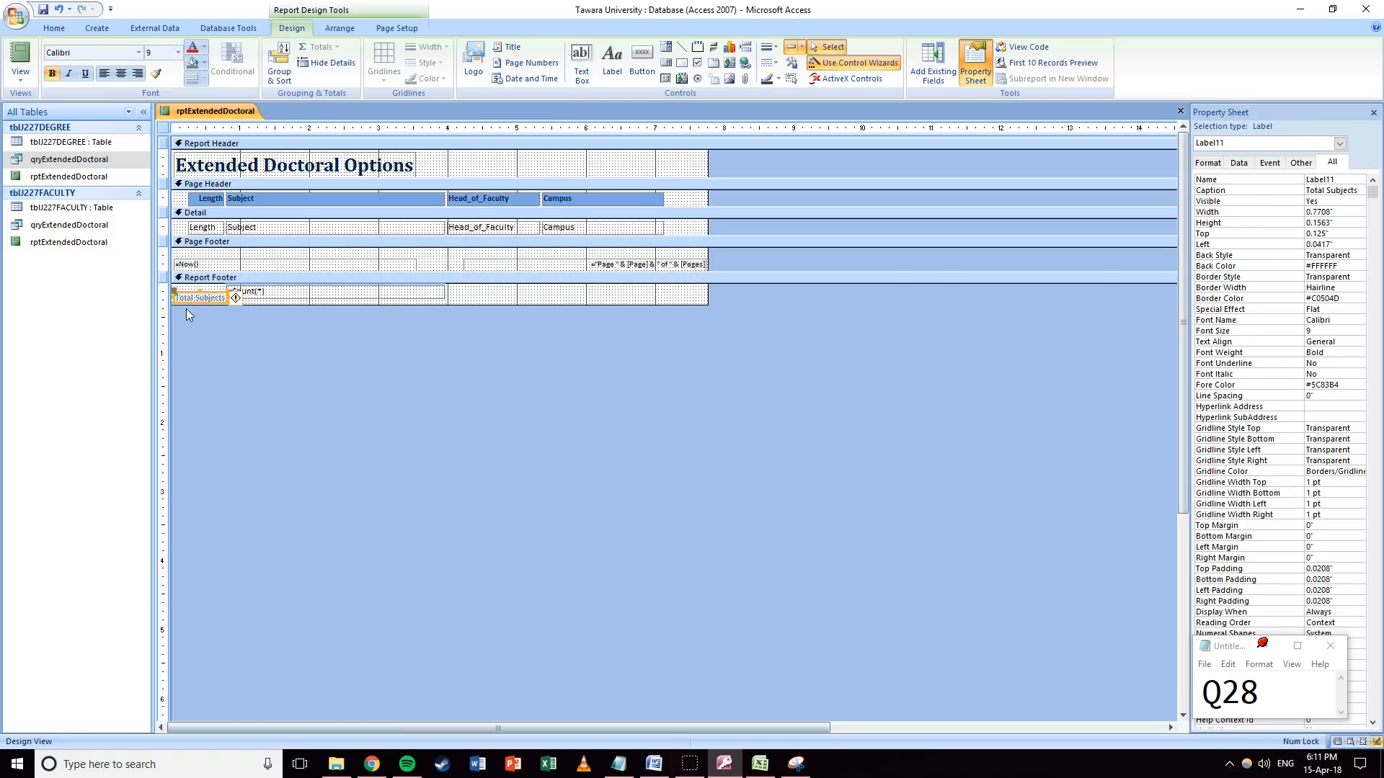
# Move the Subject column so it sits before Length.
pyautogui.click(272, 300)
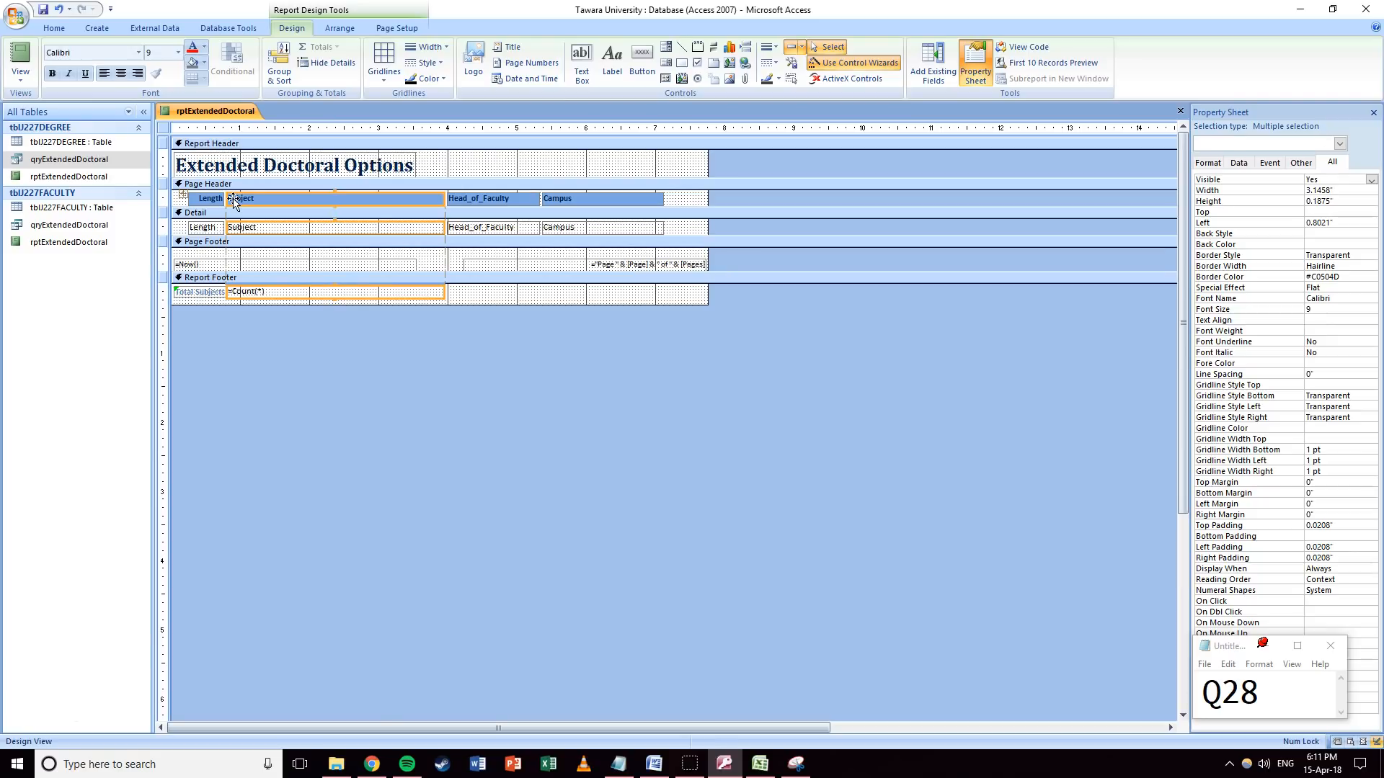
pyautogui.moveTo(232, 202); pyautogui.dragTo(191, 203)
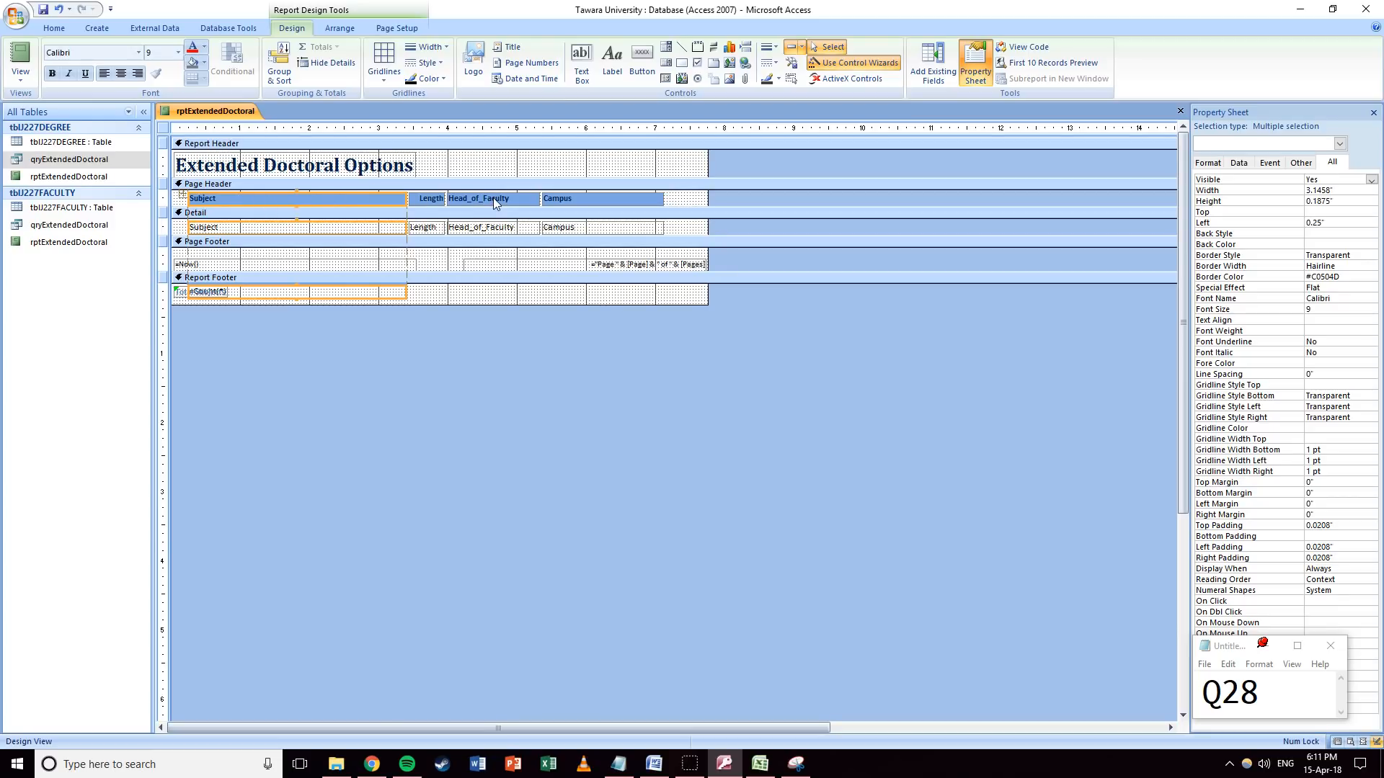
pyautogui.click(428, 295)
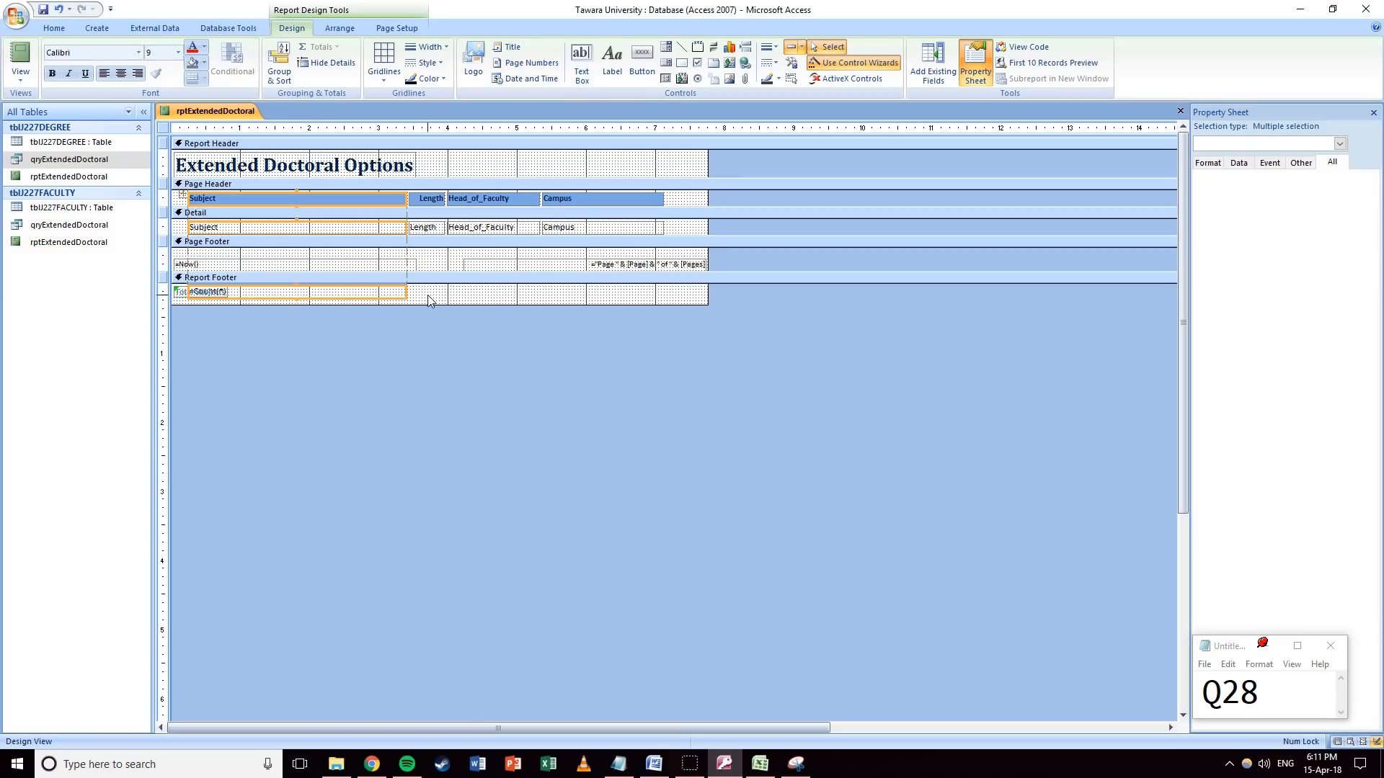
# Delete the old count box and add a fresh Count Records total for Subject.
pyautogui.click(181, 294)
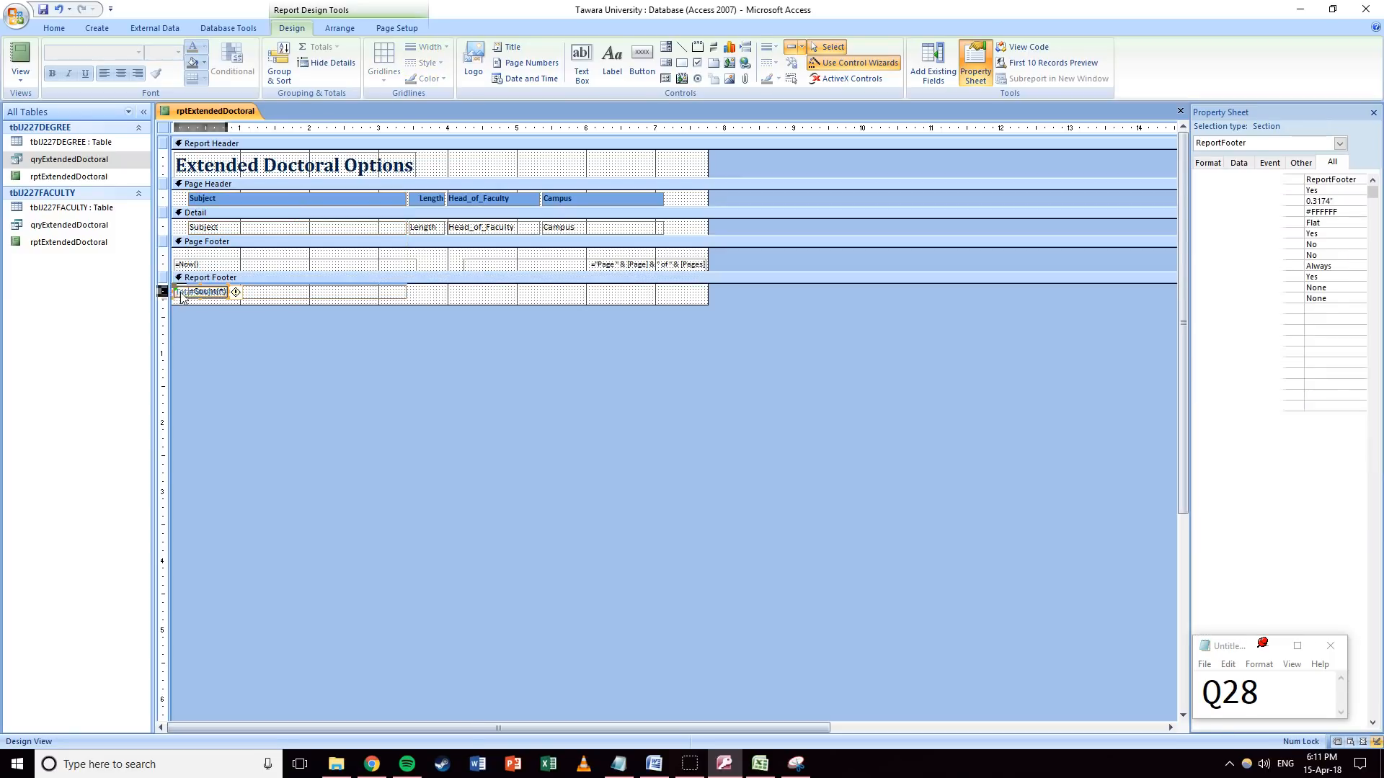
pyautogui.click(270, 290)
pyautogui.press('Delete')
pyautogui.click(391, 299)
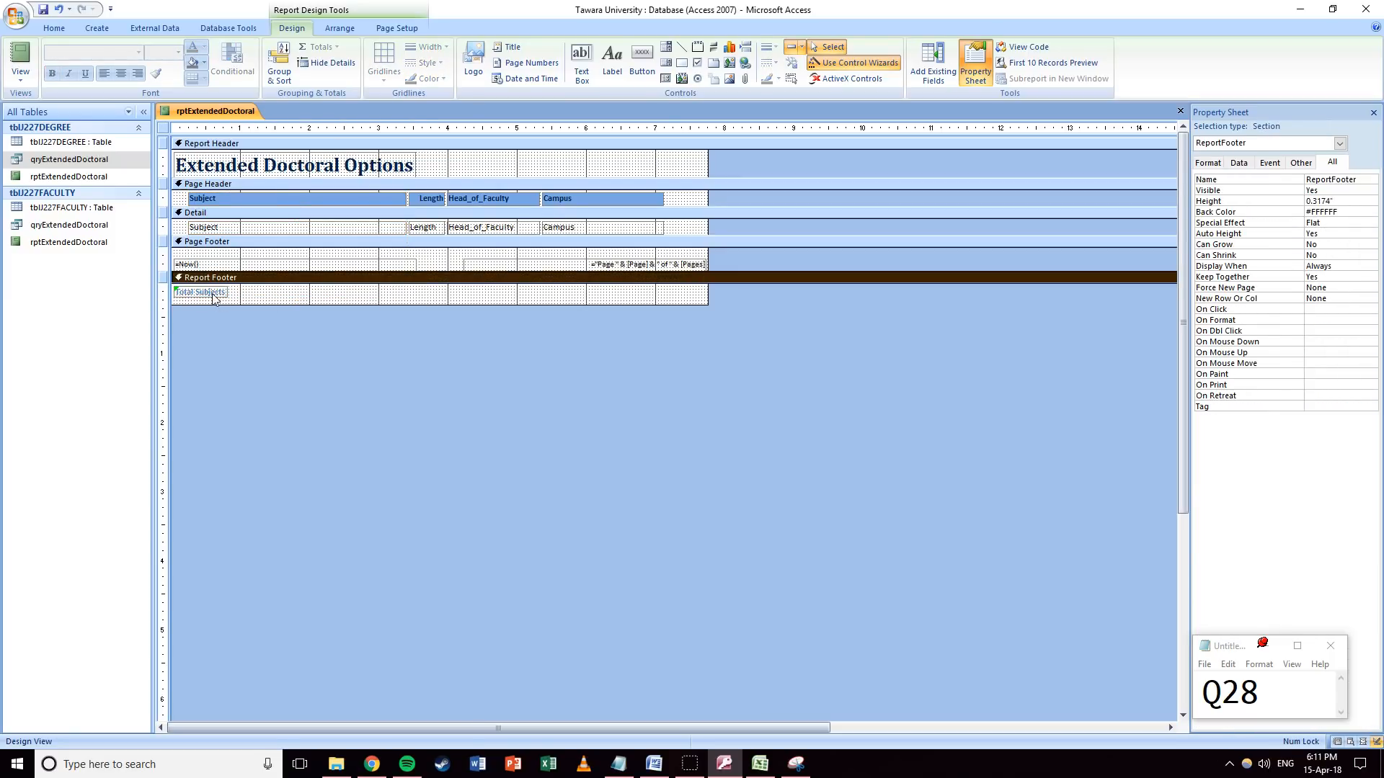
pyautogui.click(278, 228)
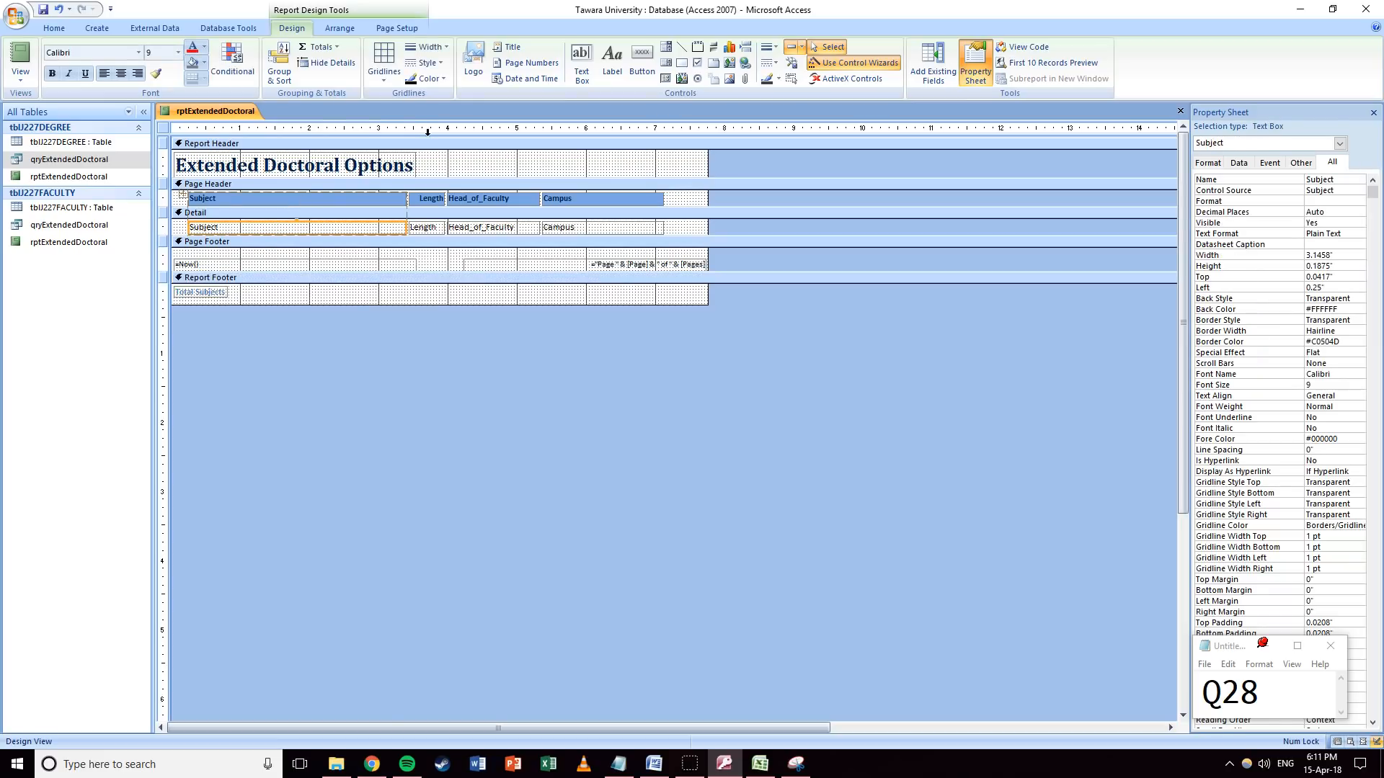
pyautogui.click(318, 47)
pyautogui.click(338, 97)
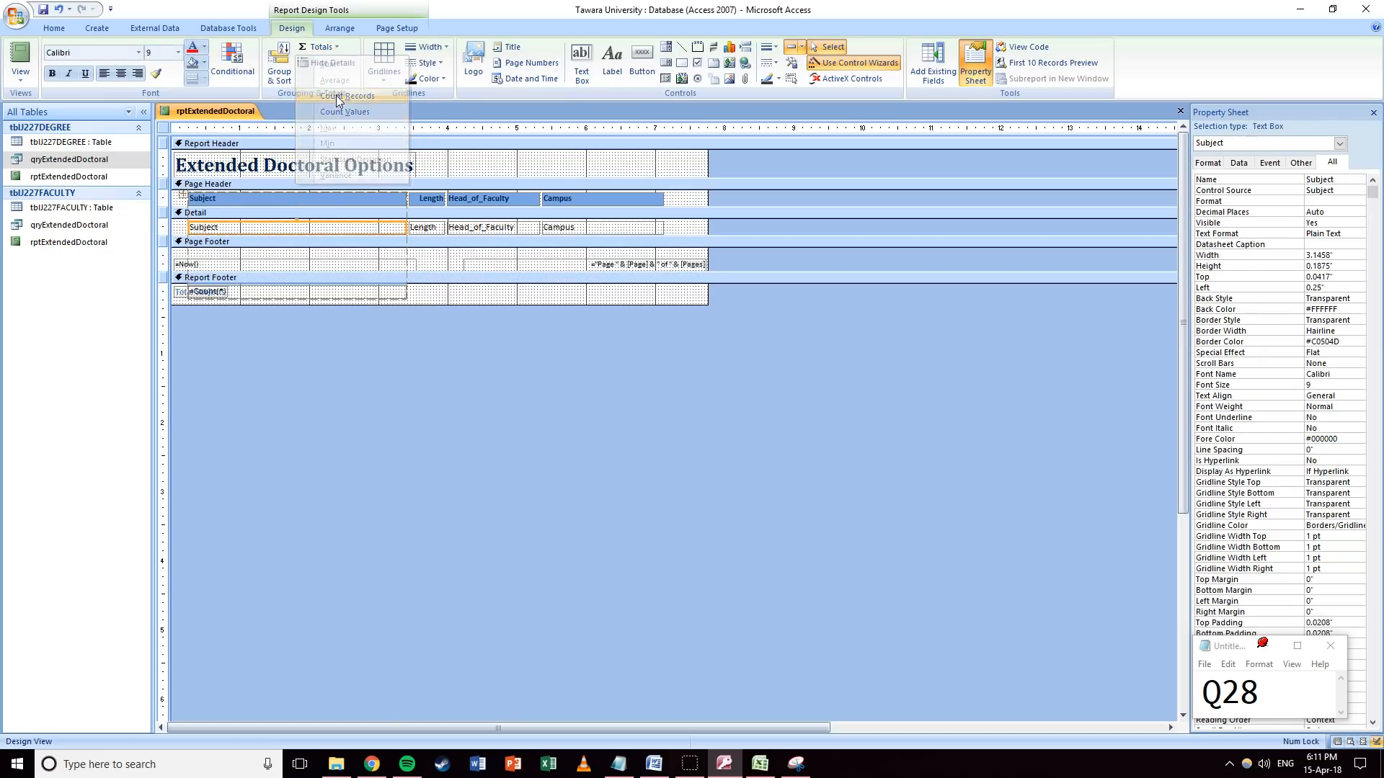
# Move the count box to the footer's top-left, halve its width, and check Report View.
pyautogui.click(443, 302)
pyautogui.click(245, 294)
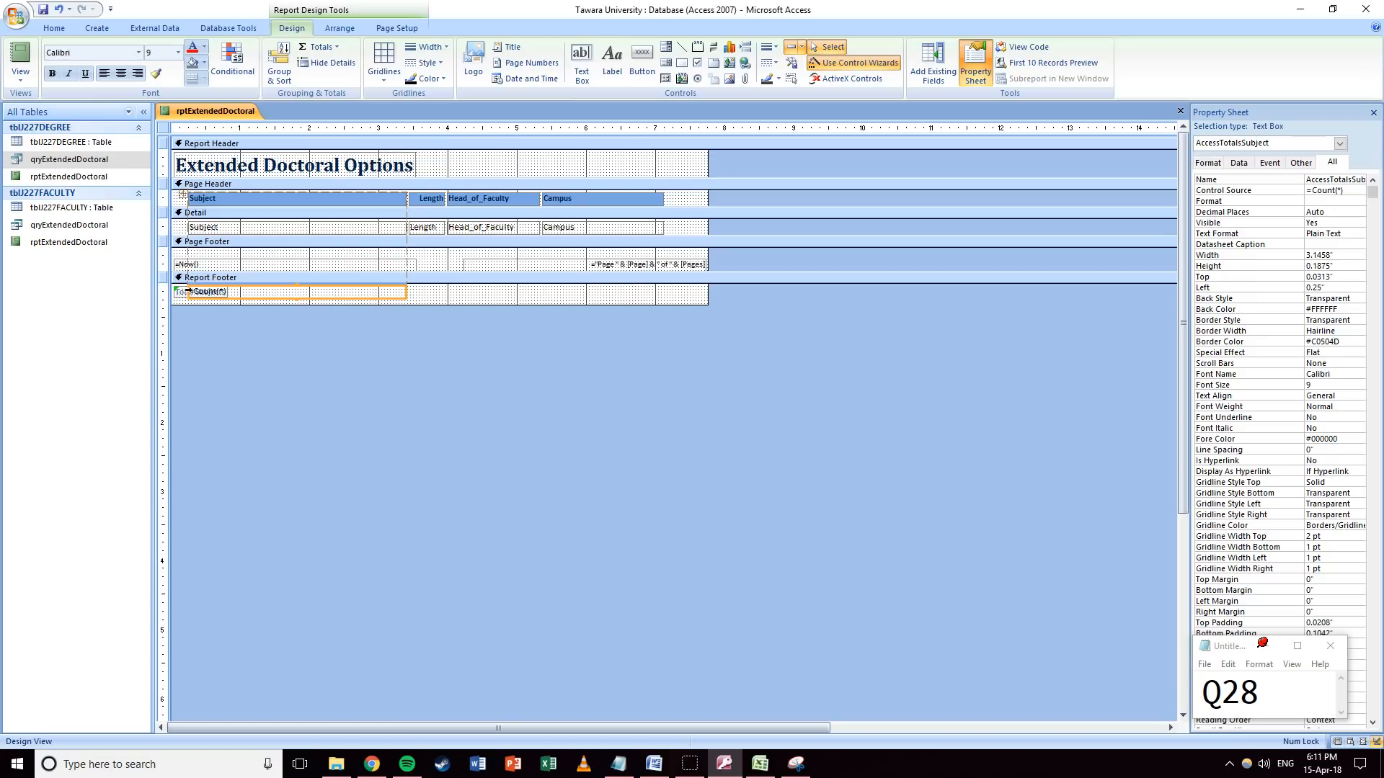
pyautogui.click(413, 294)
pyautogui.click(188, 294)
pyautogui.click(423, 297)
pyautogui.click(392, 293)
pyautogui.moveTo(276, 295); pyautogui.dragTo(259, 294)
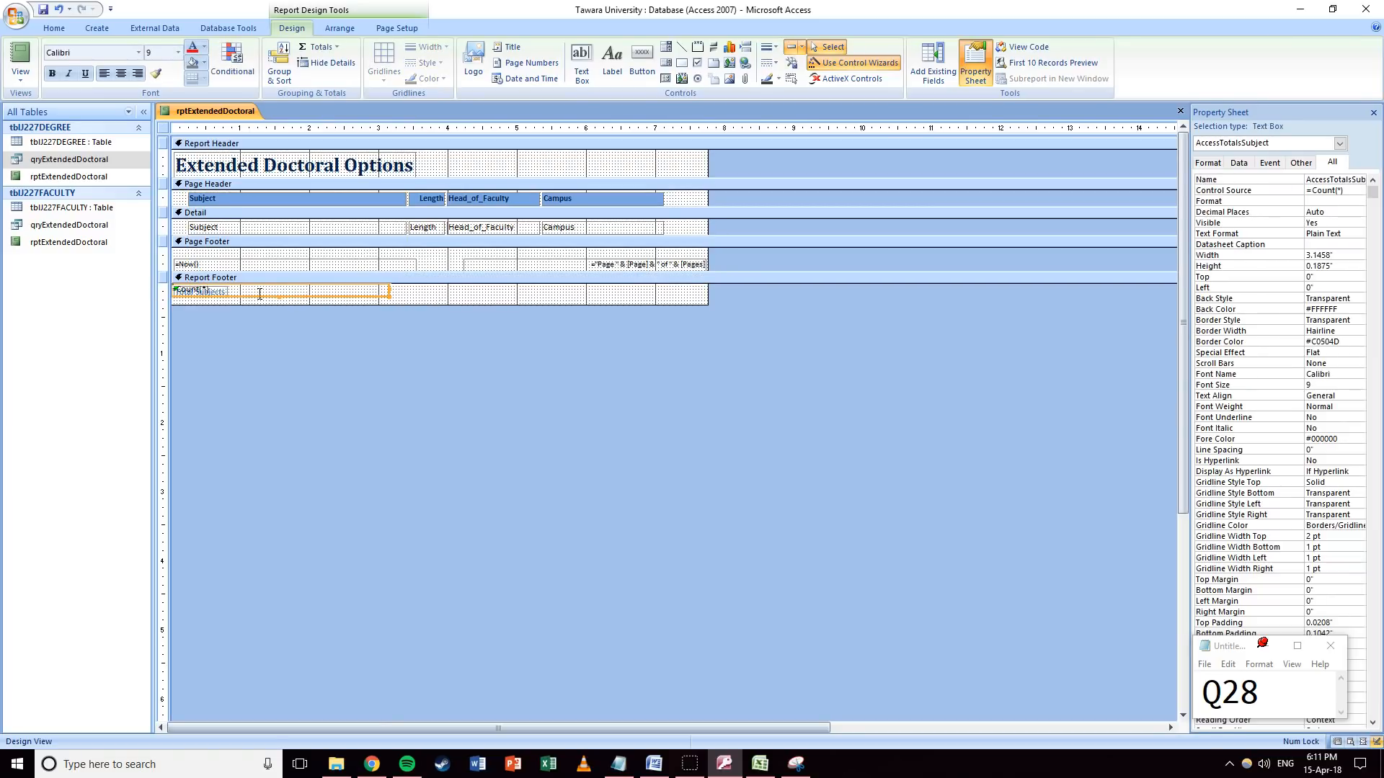
pyautogui.moveTo(389, 288); pyautogui.dragTo(328, 297)
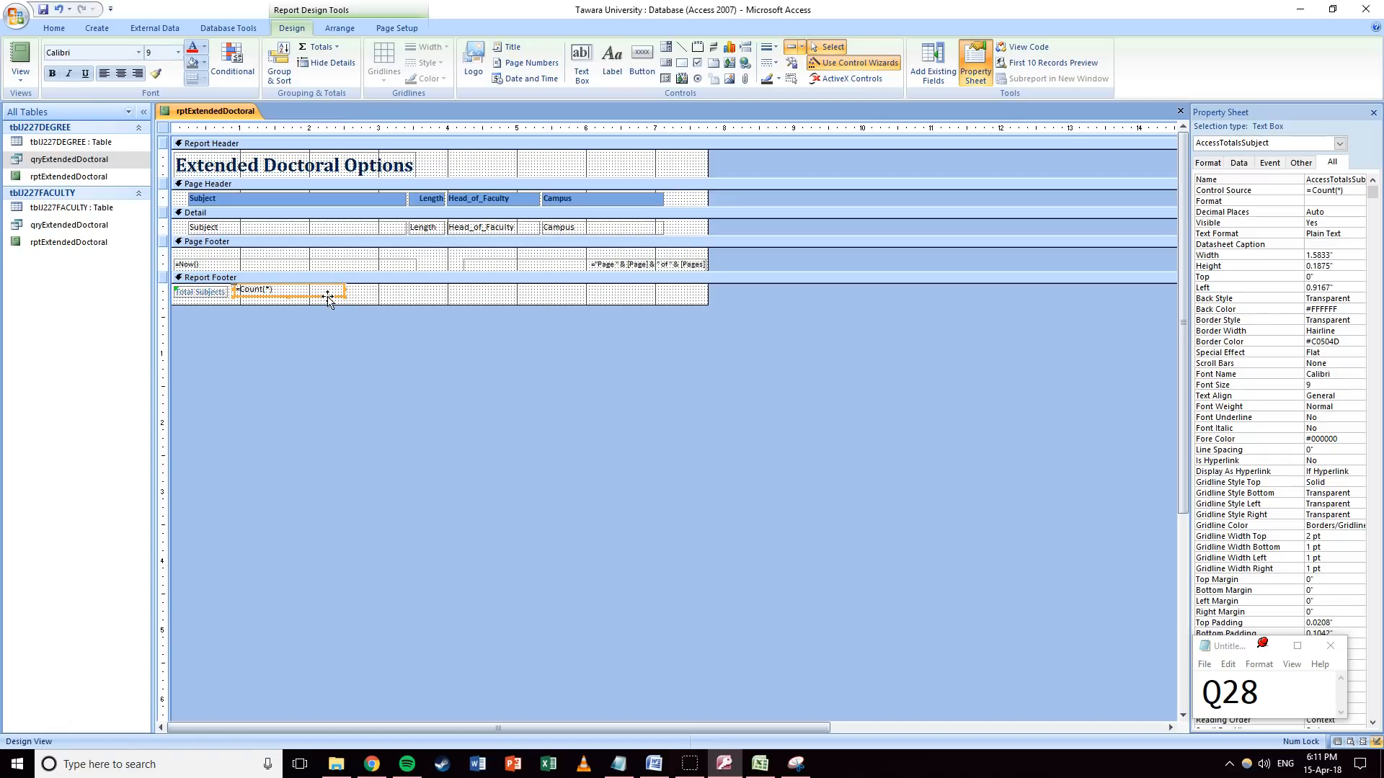
pyautogui.click(348, 305)
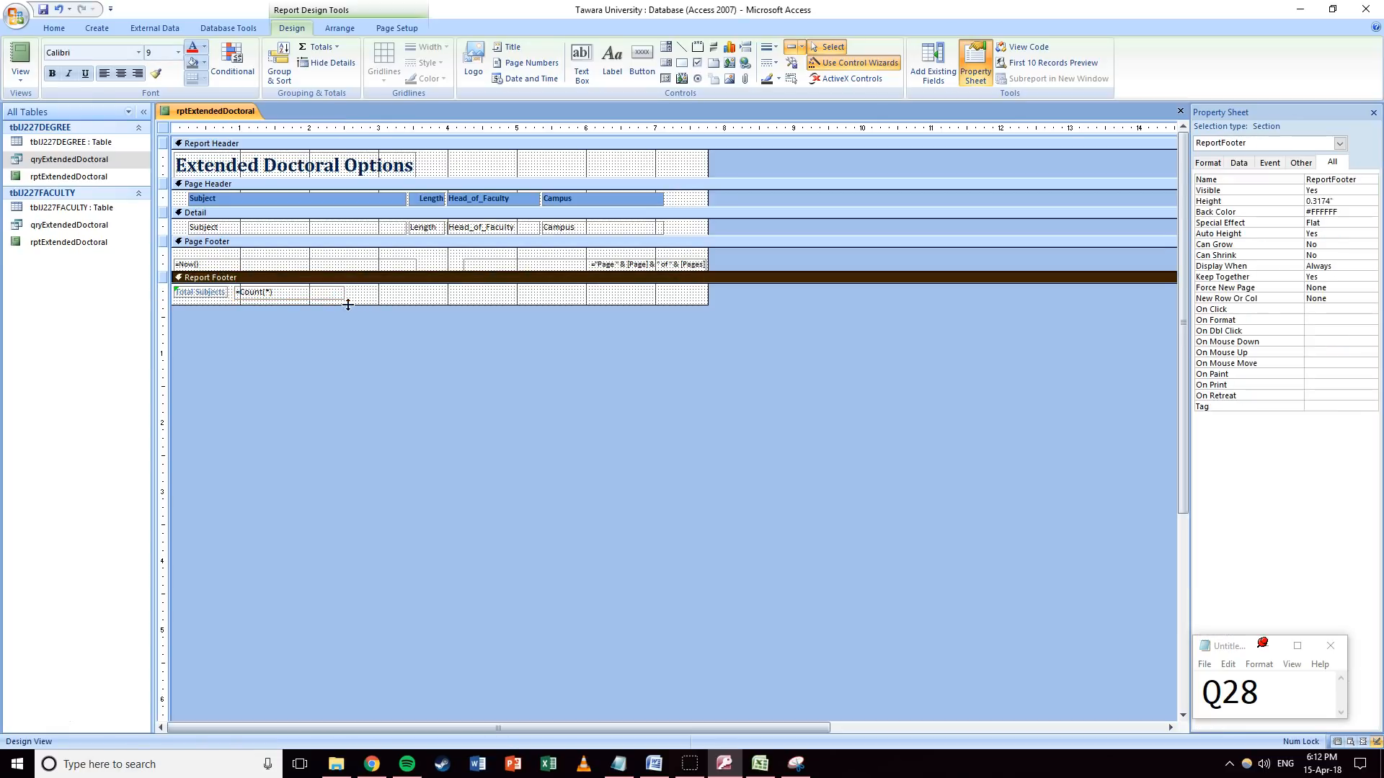
pyautogui.click(21, 56)
pyautogui.scroll(-1, 275, 309)
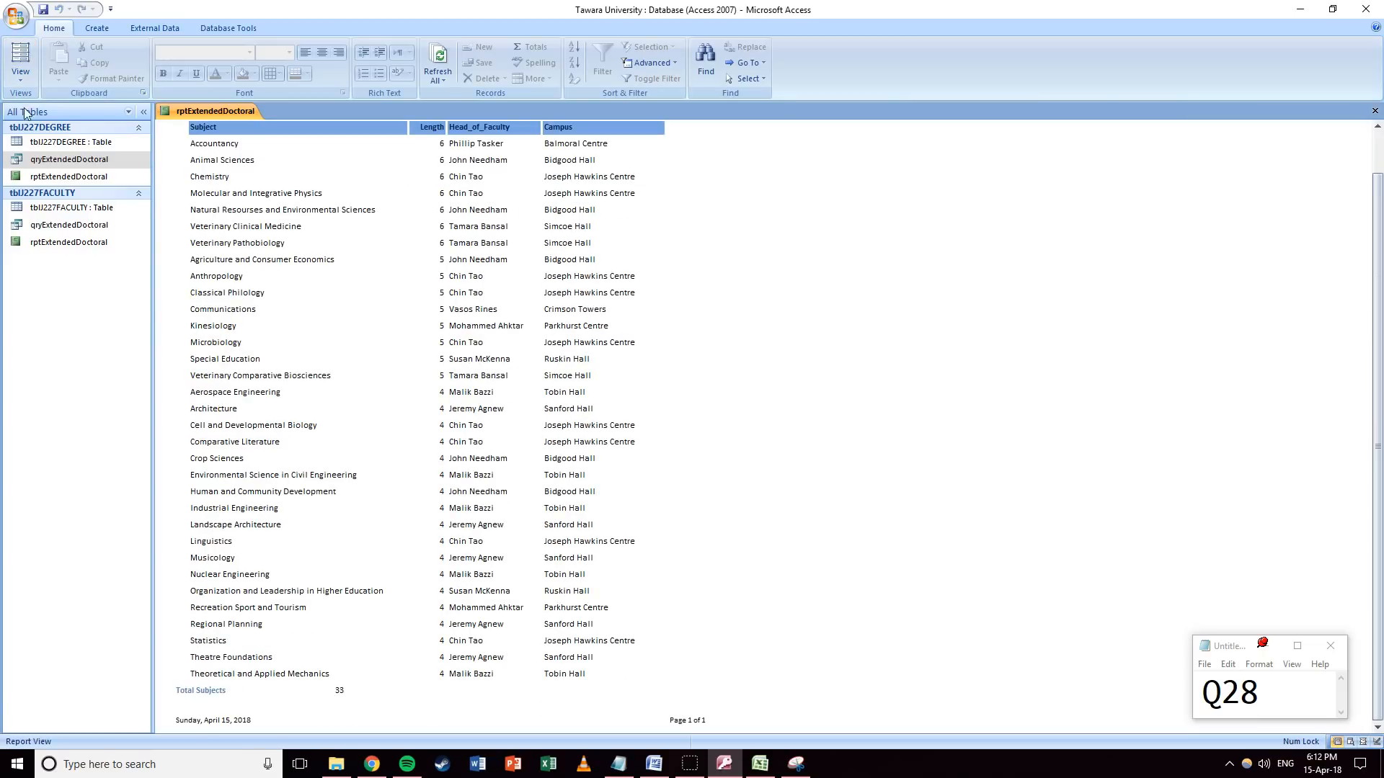
pyautogui.click(19, 81)
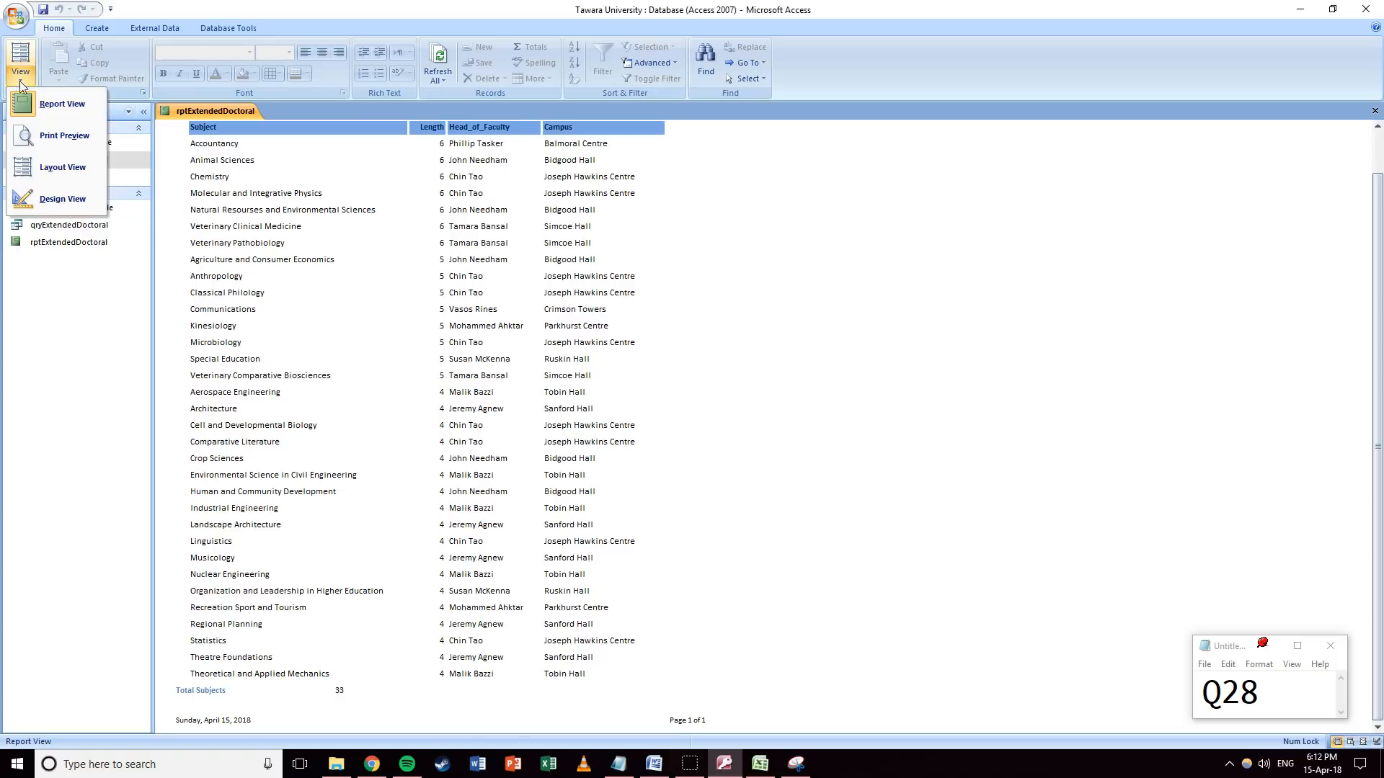
pyautogui.click(40, 205)
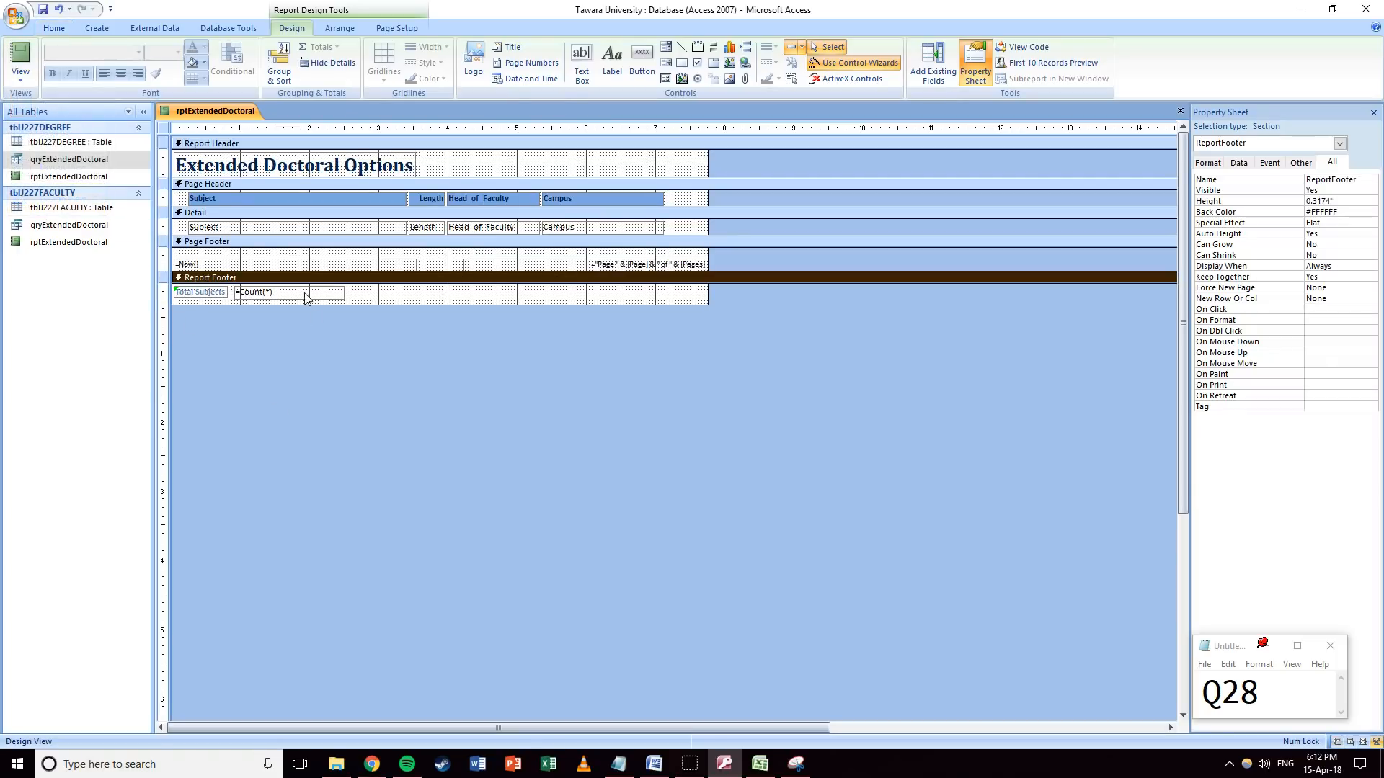
pyautogui.click(272, 292)
pyautogui.click(271, 292)
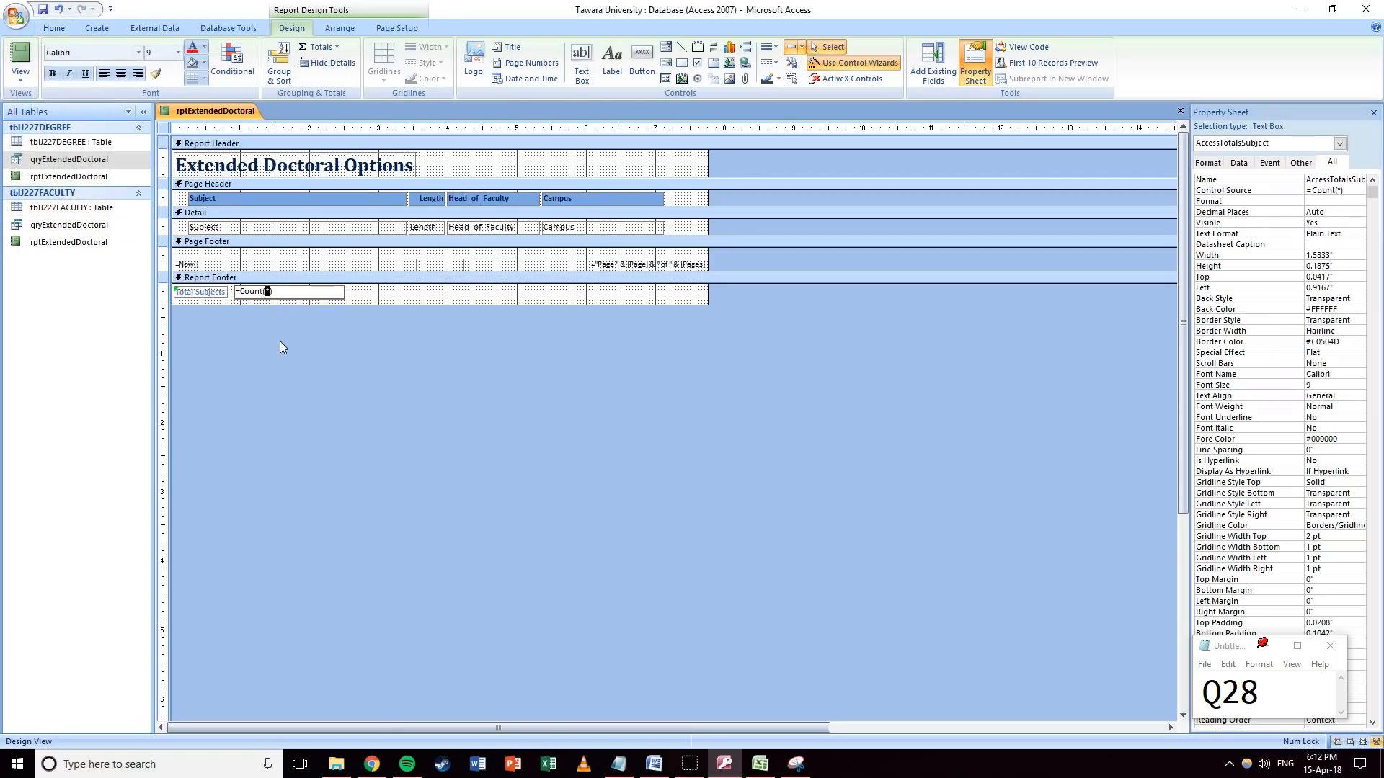
pyautogui.click(352, 299)
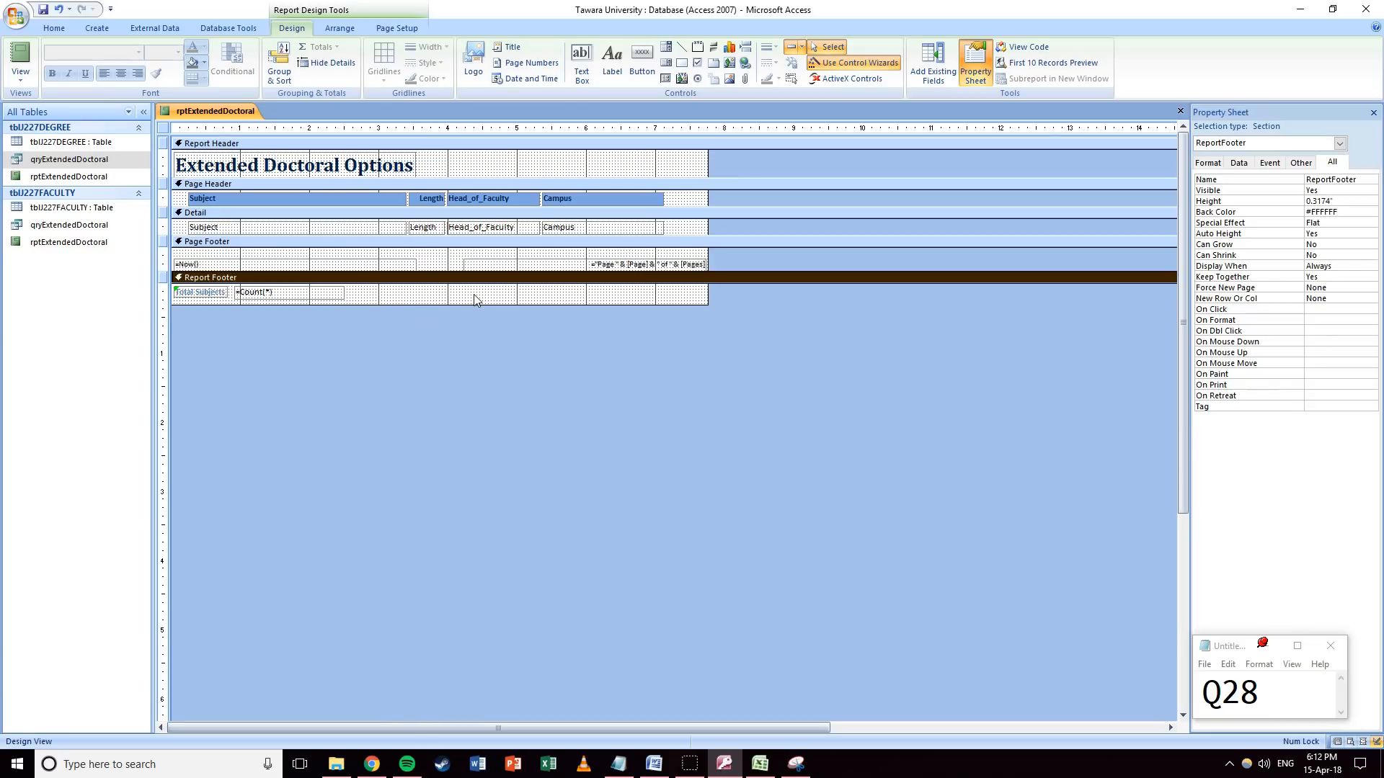
pyautogui.click(20, 75)
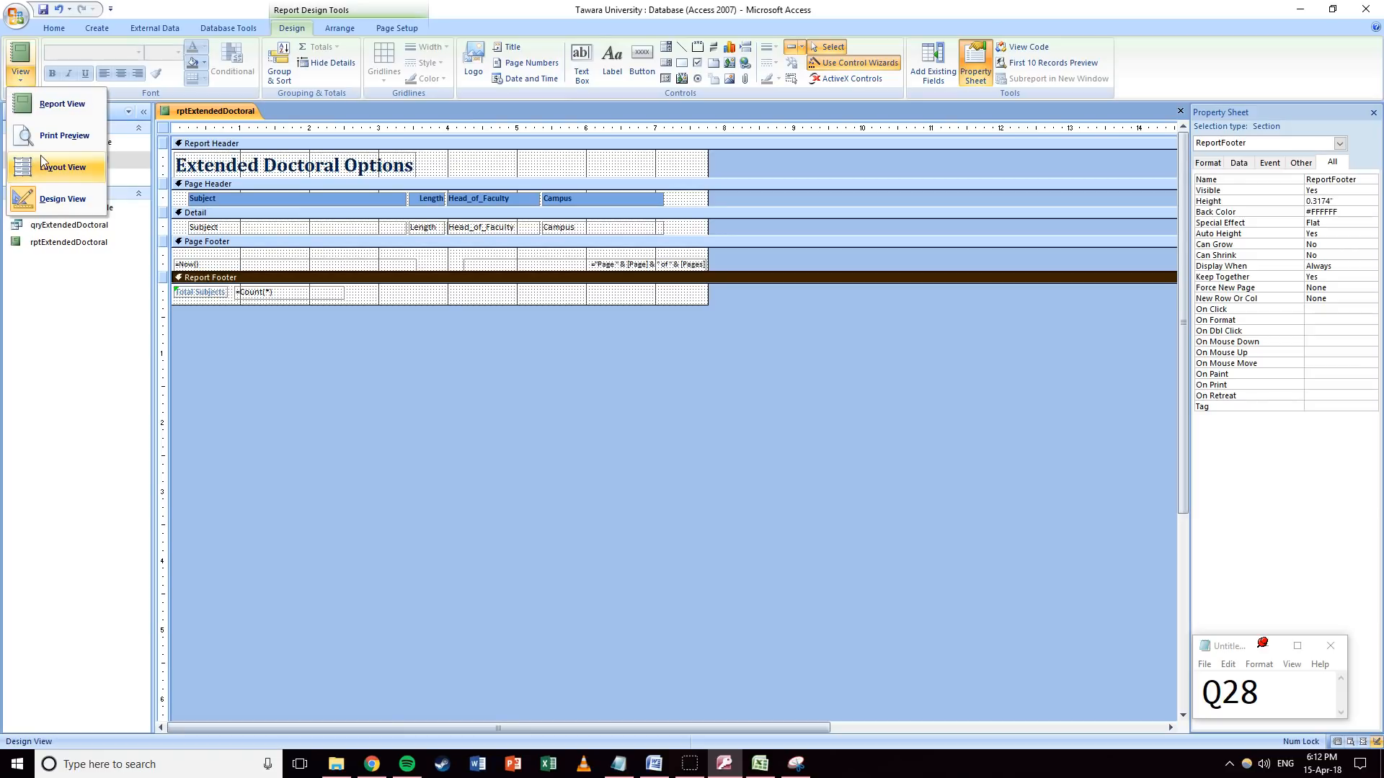
pyautogui.click(43, 135)
pyautogui.scroll(-10, 576, 390)
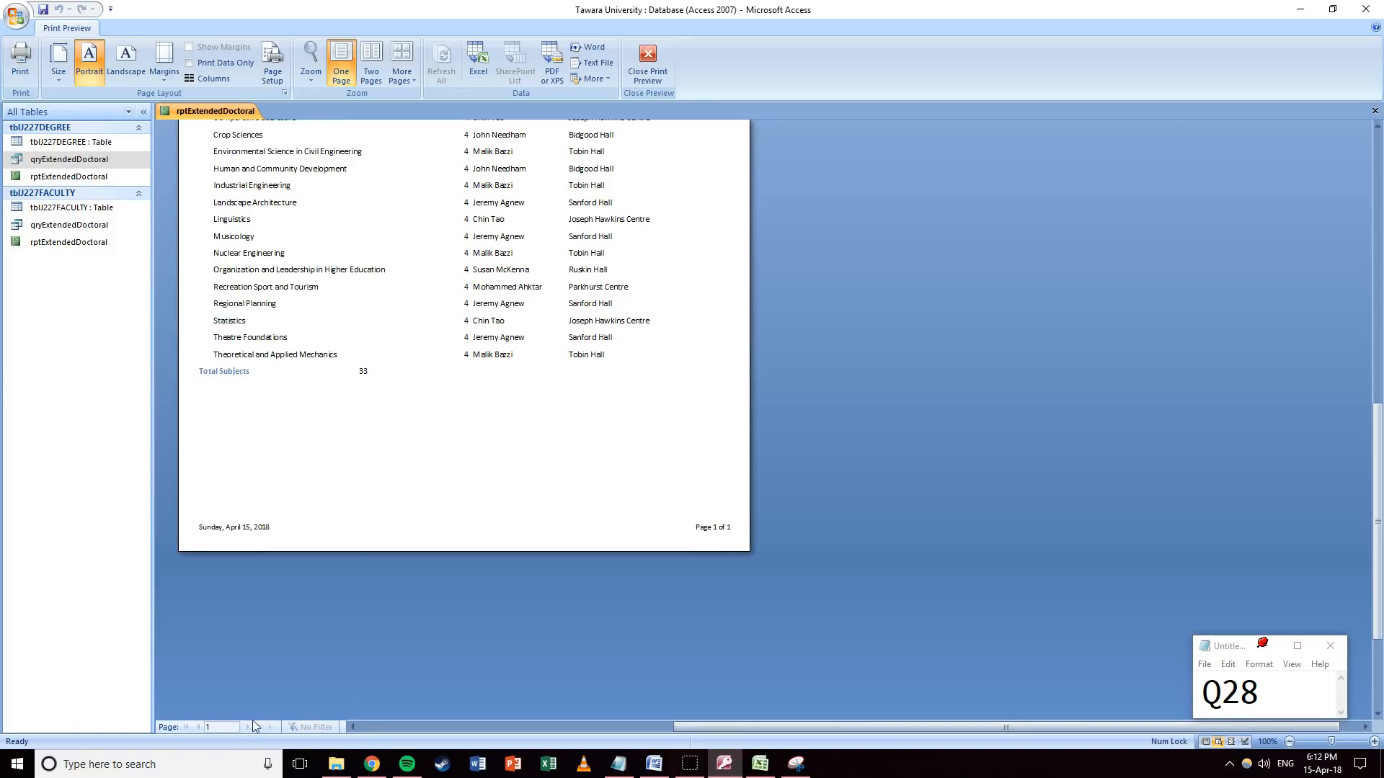
pyautogui.scroll(6, 420, 448)
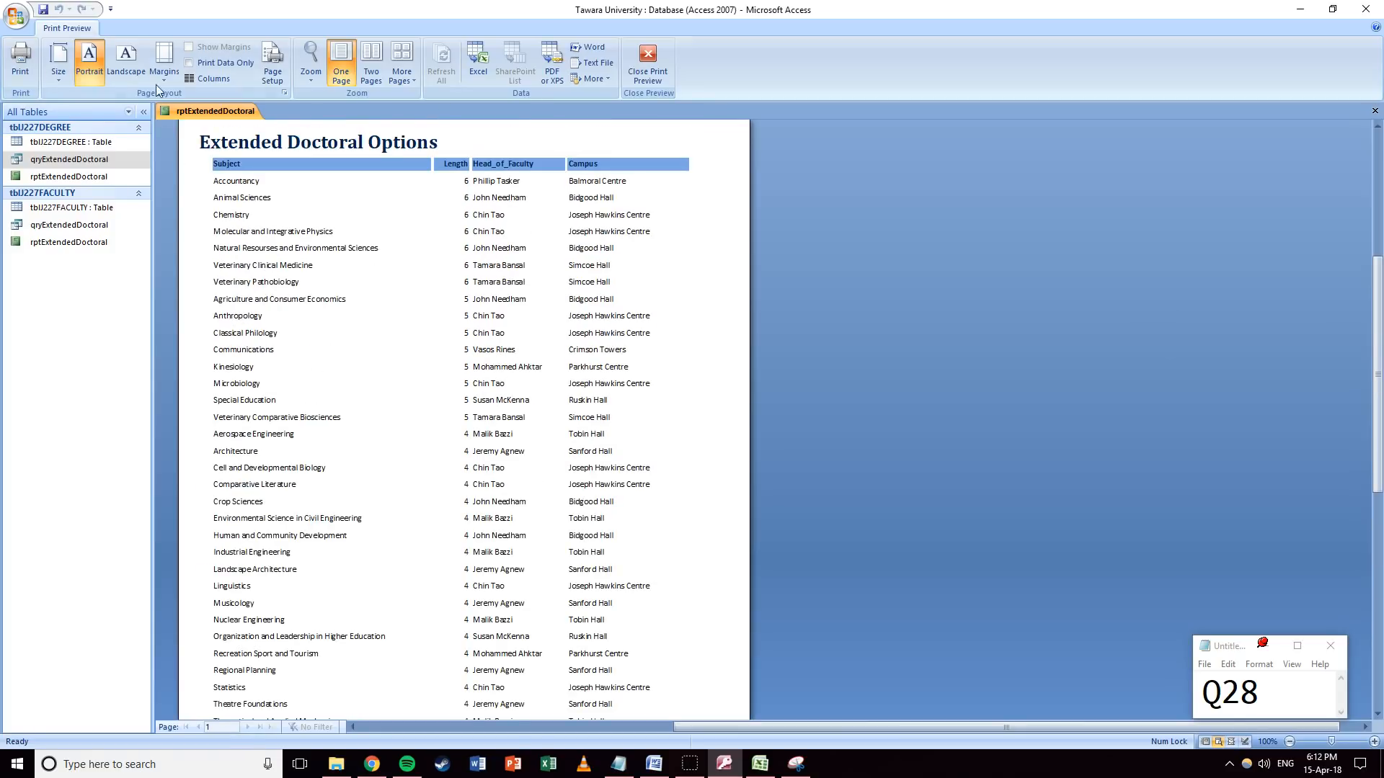
pyautogui.click(647, 63)
# Draw a label in the Report Footer containing the author's name and ID.
pyautogui.click(395, 295)
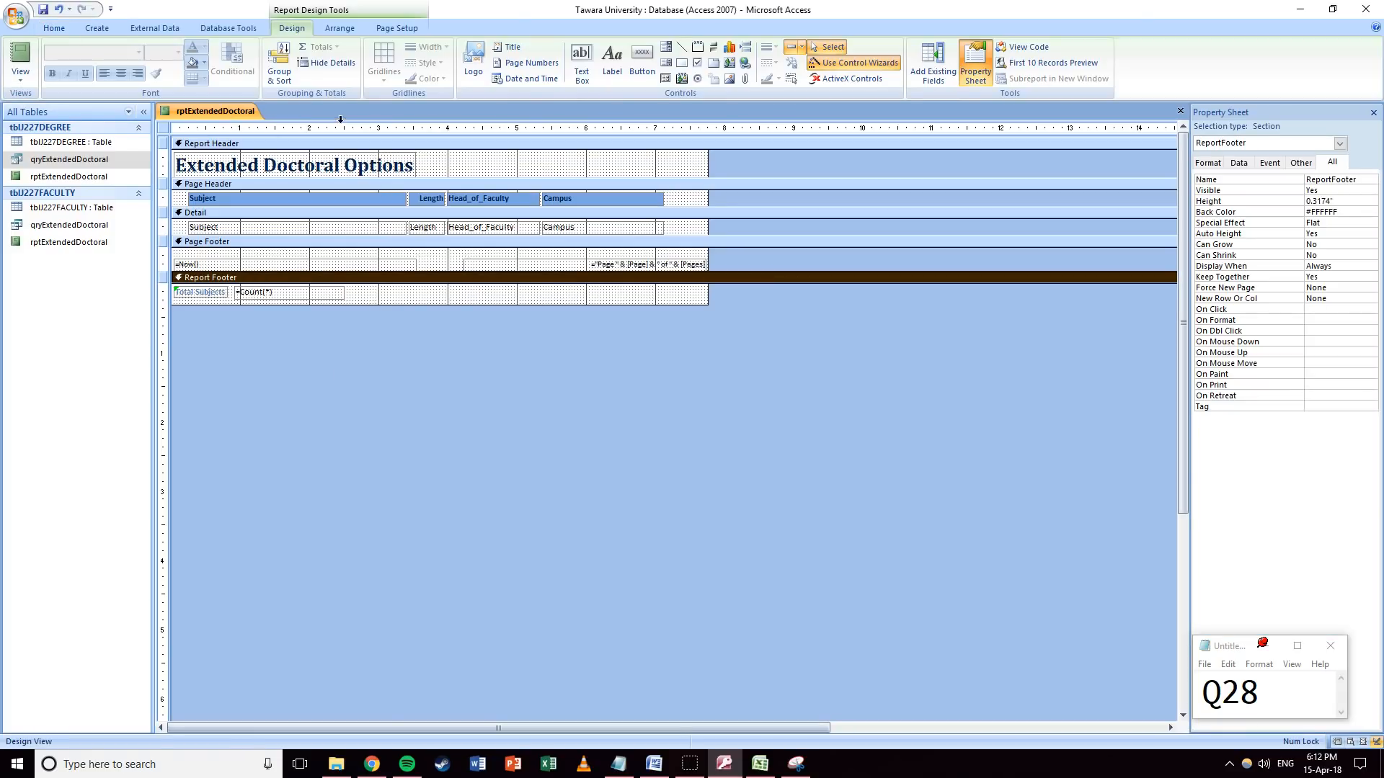
pyautogui.click(610, 60)
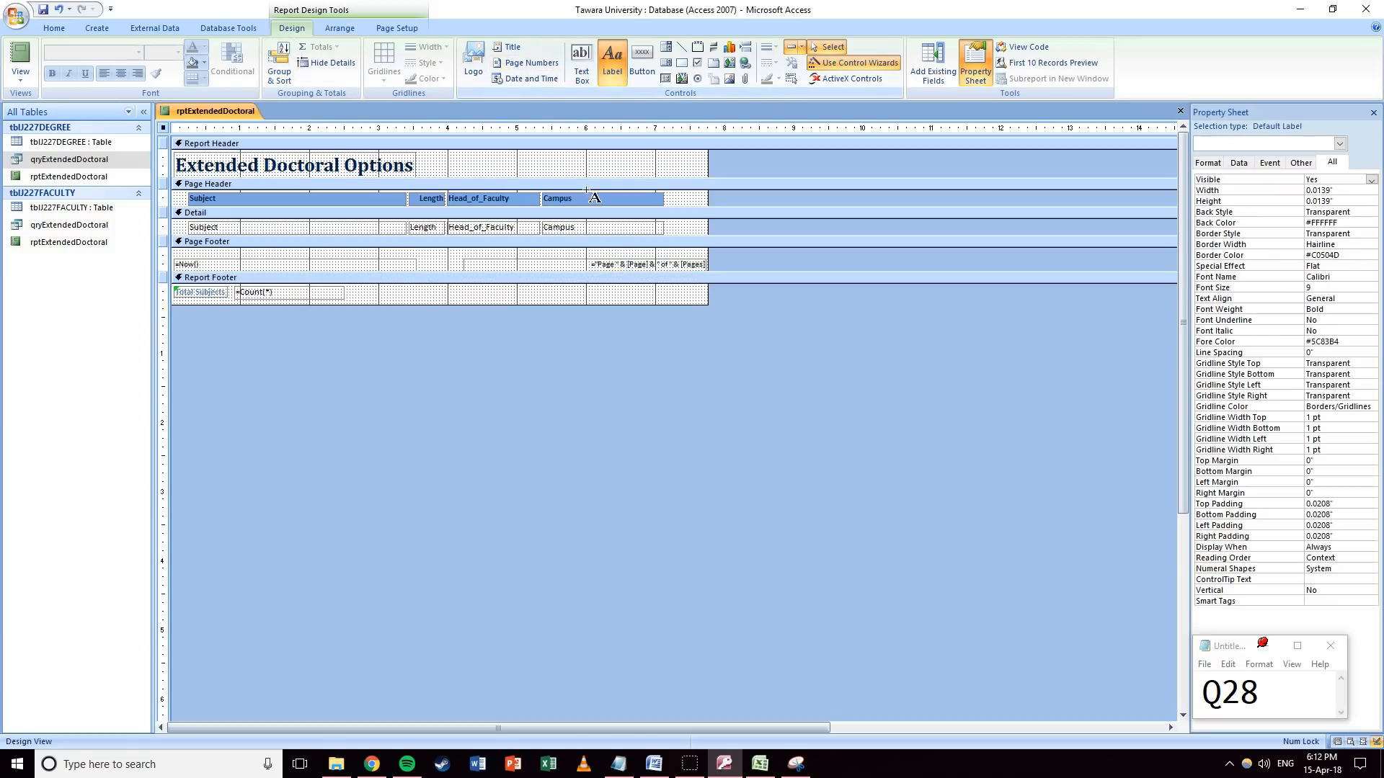
pyautogui.moveTo(563, 287); pyautogui.dragTo(698, 299)
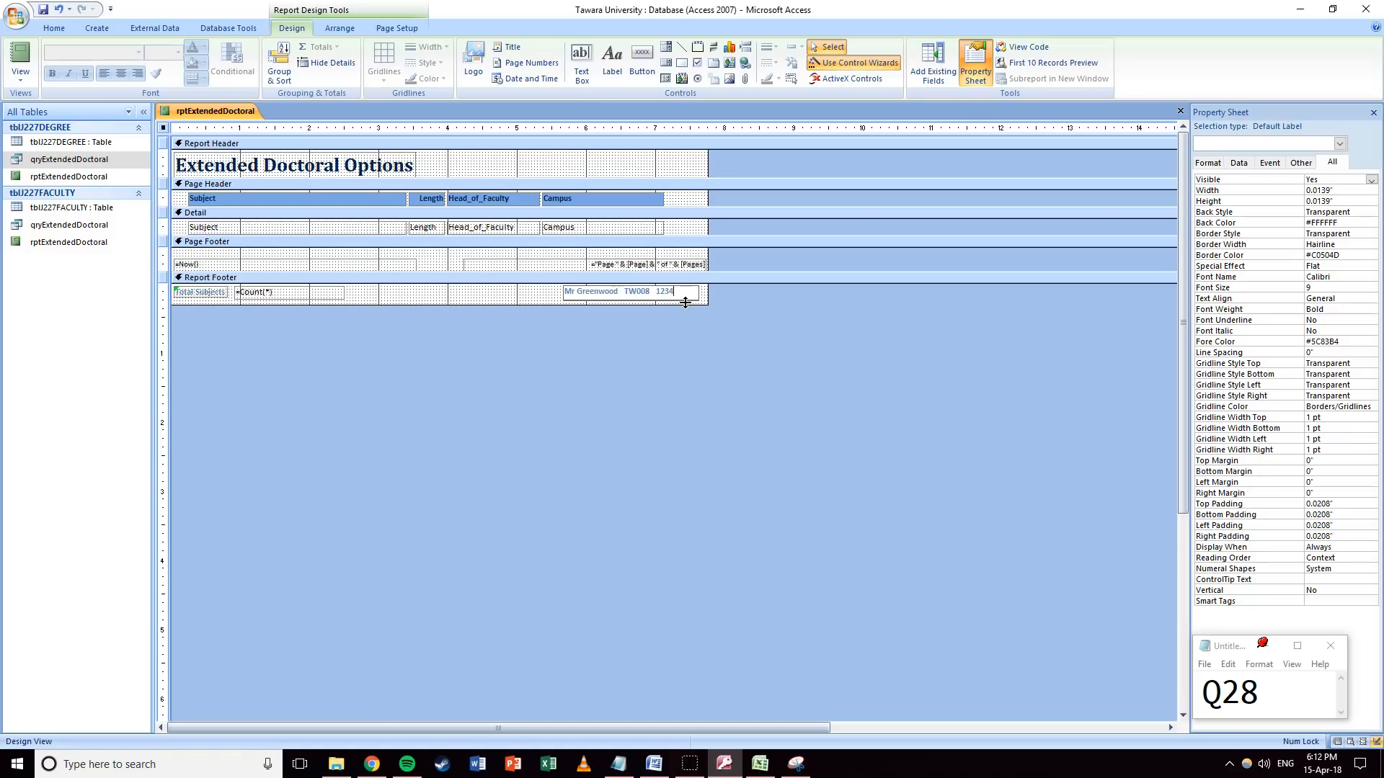
pyautogui.click(601, 323)
# Preview the report with the new name-and-ID label, then return to design.
pyautogui.click(20, 75)
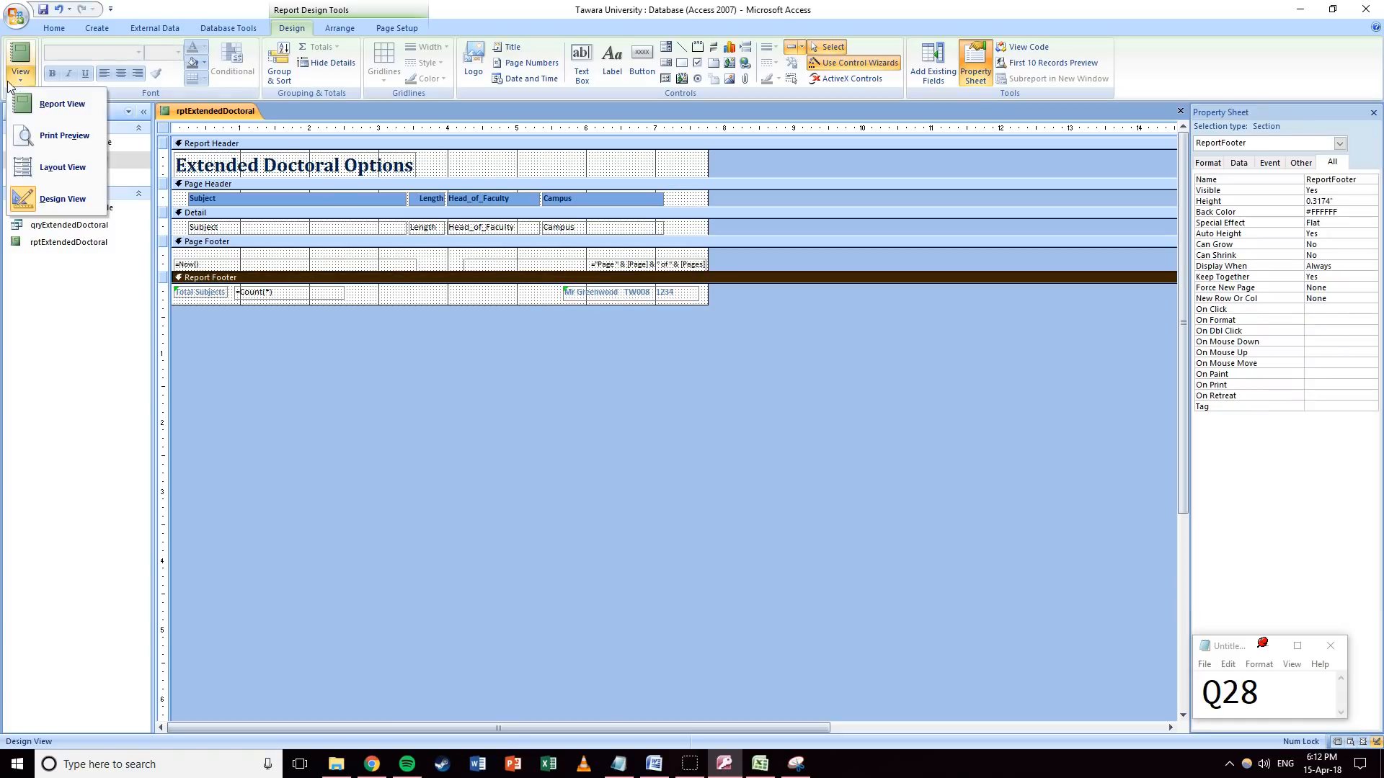
pyautogui.click(57, 137)
pyautogui.scroll(-5, 288, 244)
pyautogui.scroll(-5, 288, 244)
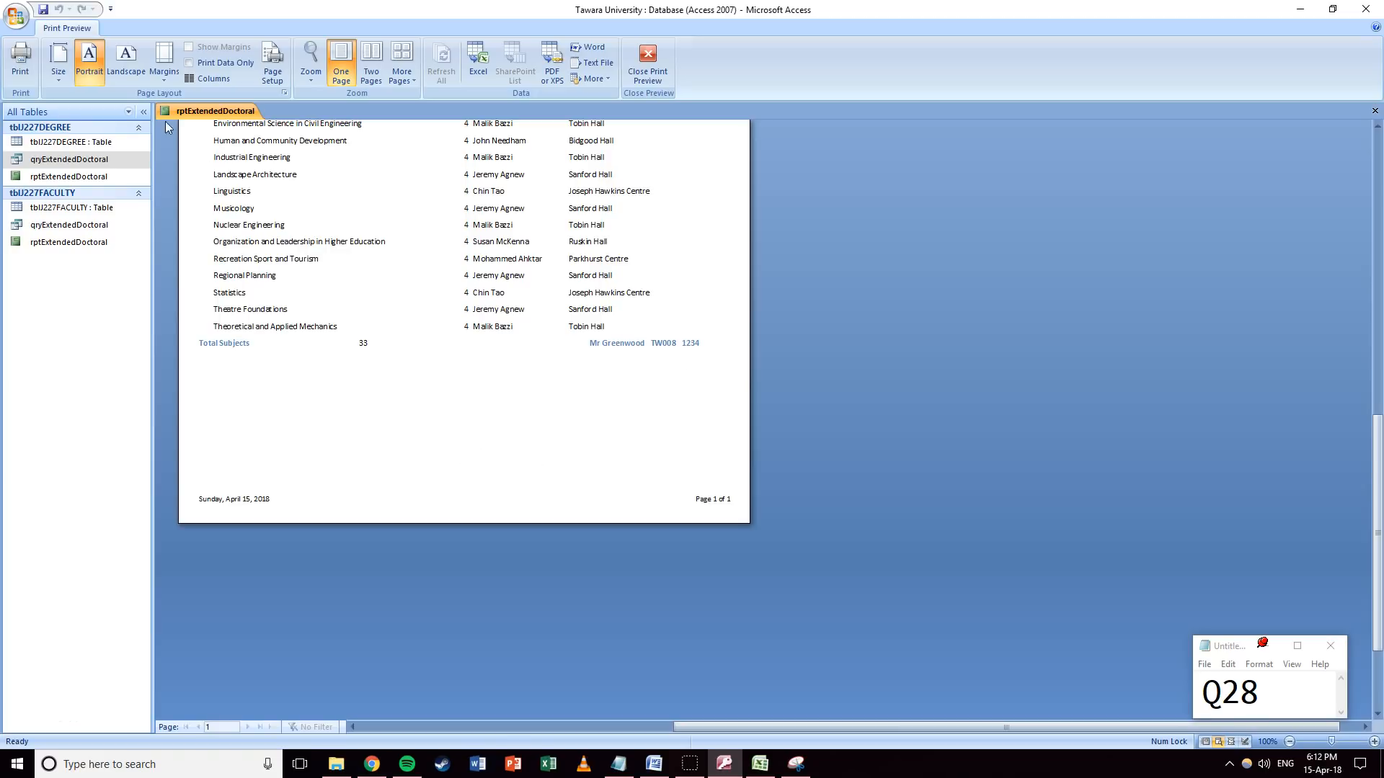
pyautogui.click(648, 61)
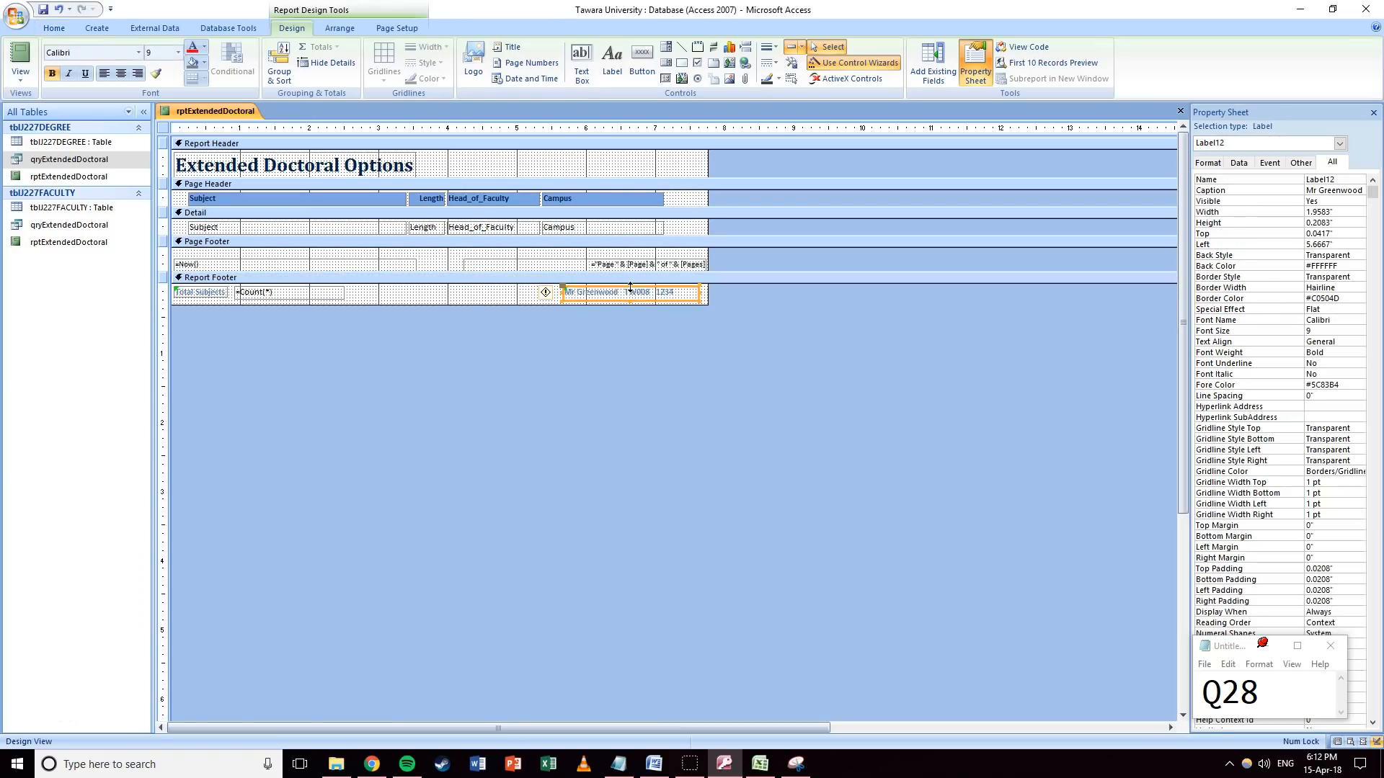
# Enlarge the Page Footer and paste the name-and-ID label below the =Now() date.
pyautogui.moveTo(292, 271); pyautogui.dragTo(294, 286)
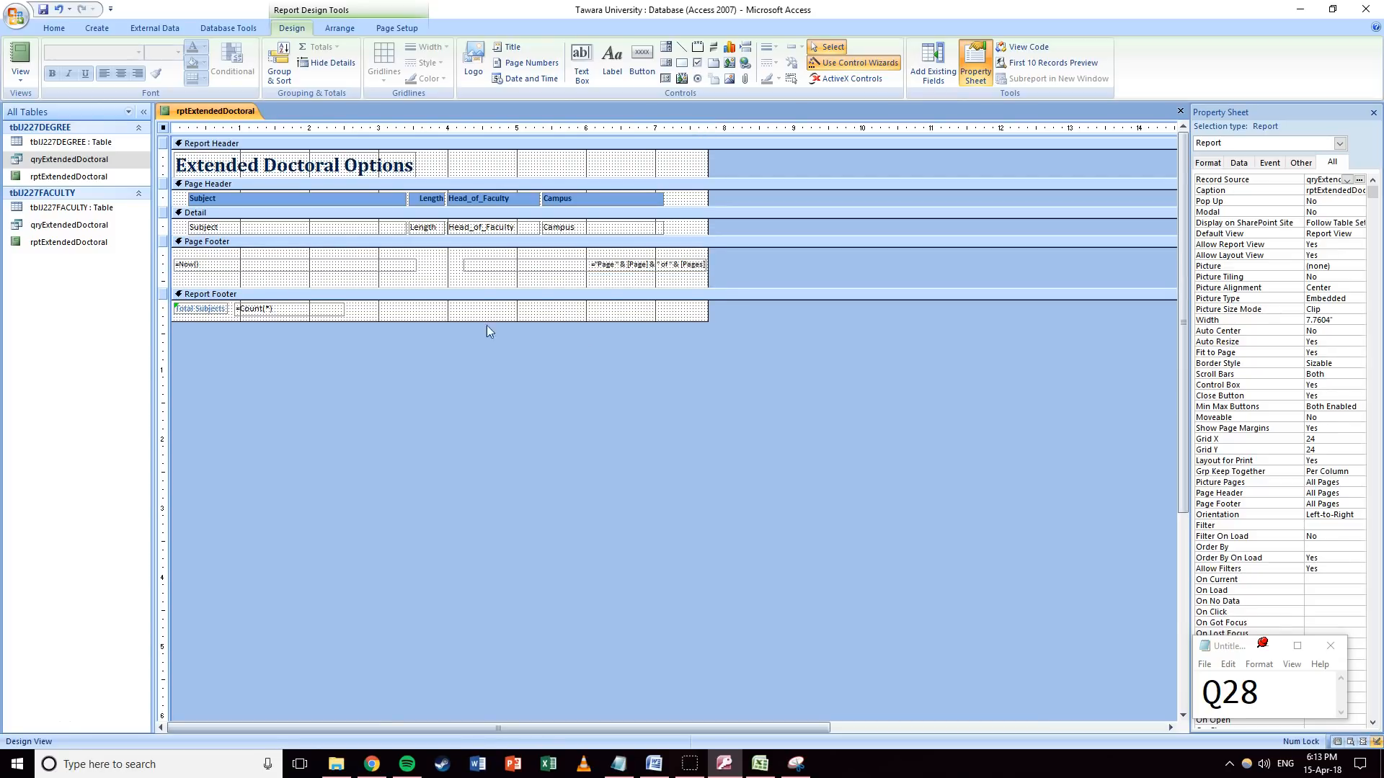
pyautogui.hotkey('ctrl', 'v')
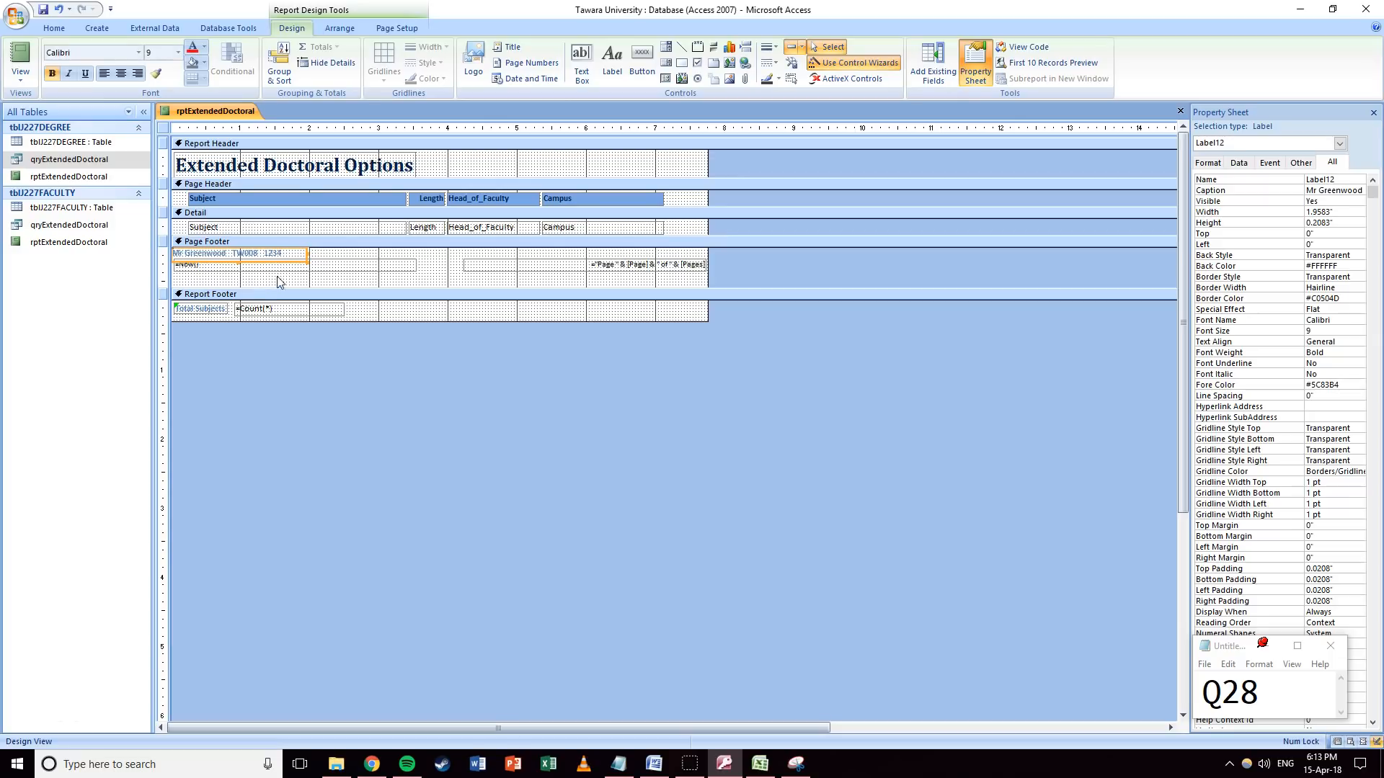
pyautogui.click(315, 254)
pyautogui.click(378, 260)
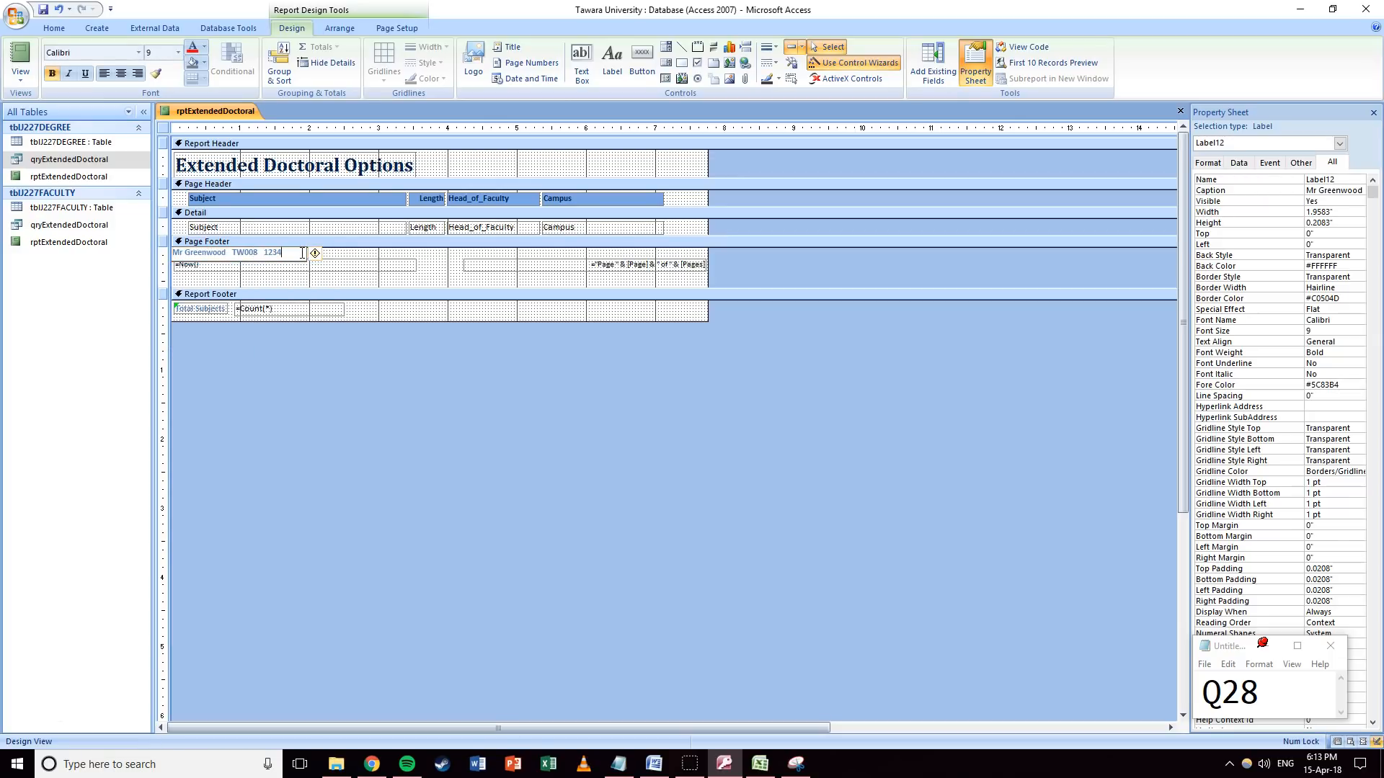
pyautogui.click(405, 257)
pyautogui.moveTo(306, 255); pyautogui.dragTo(310, 280)
pyautogui.click(382, 283)
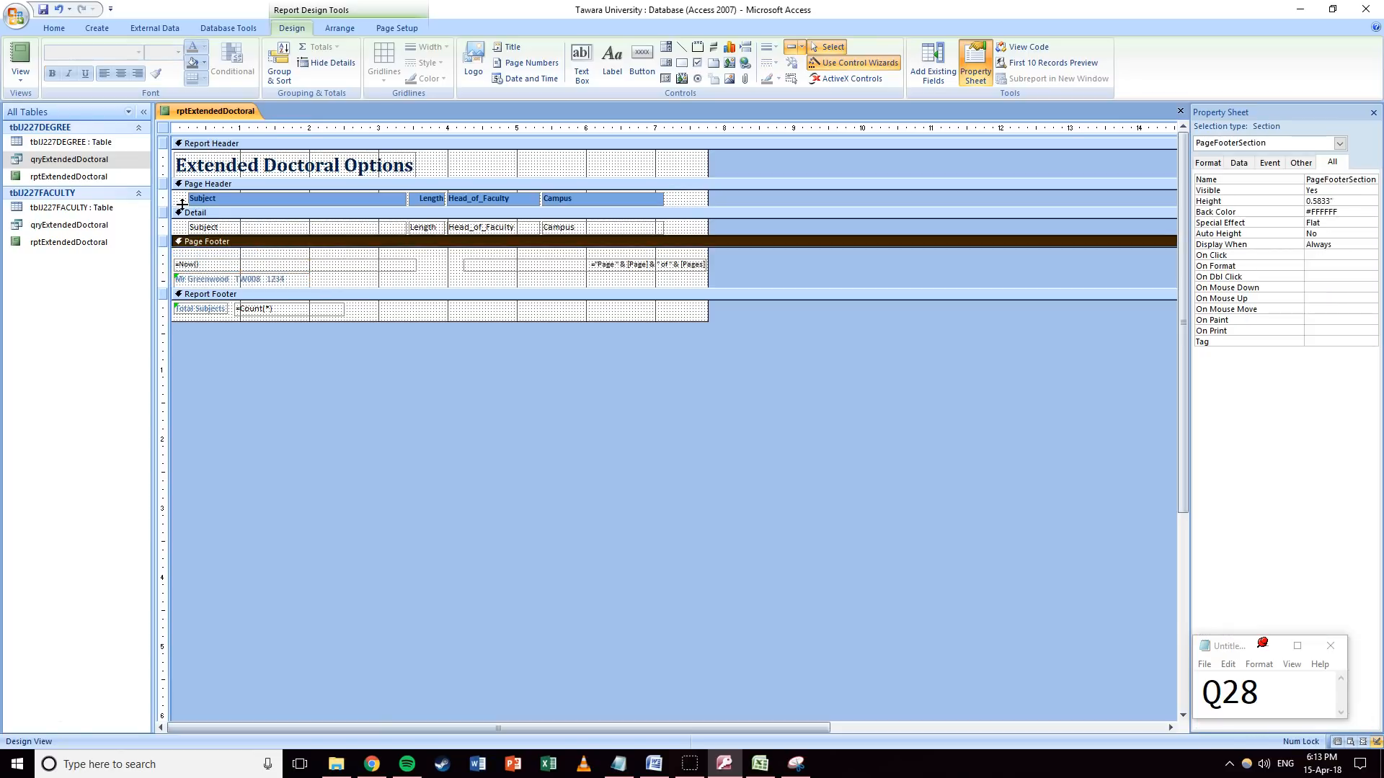
pyautogui.click(20, 74)
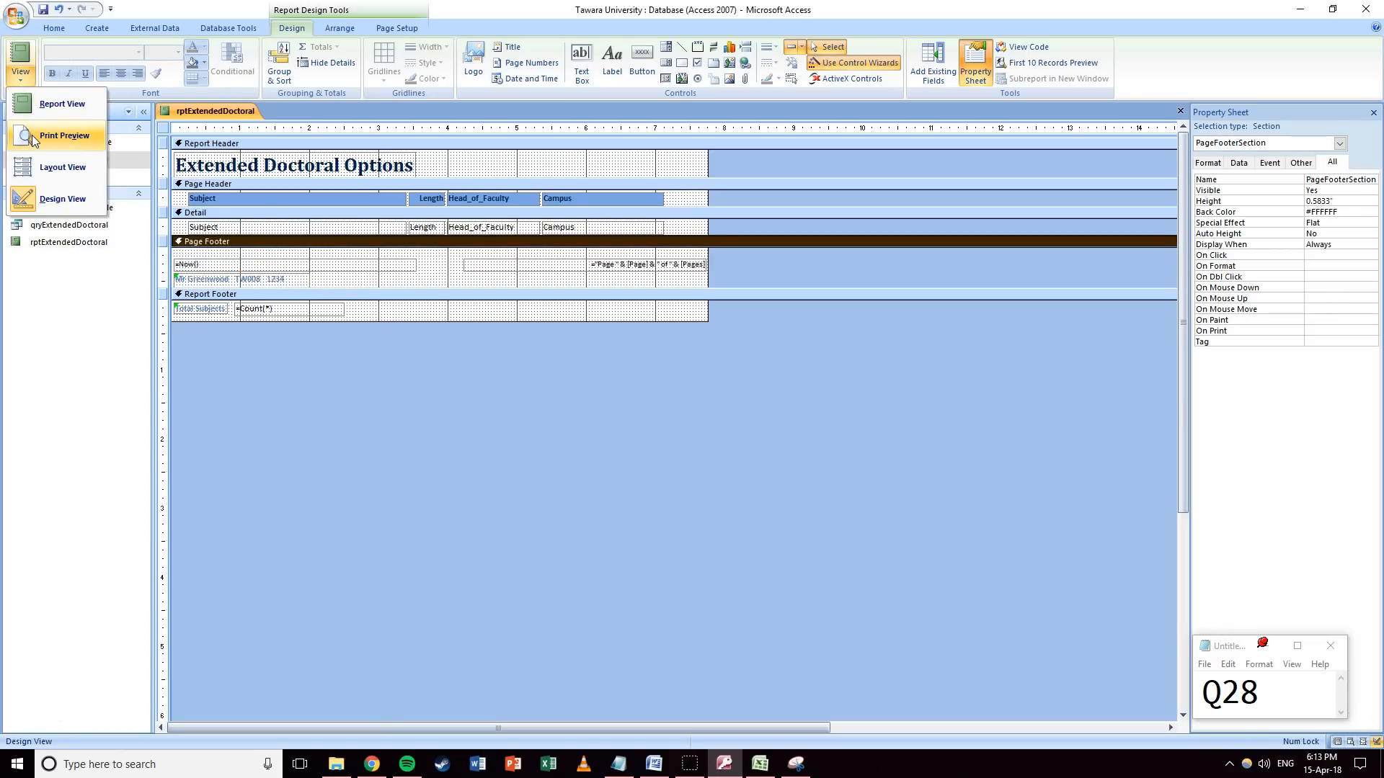
pyautogui.click(33, 137)
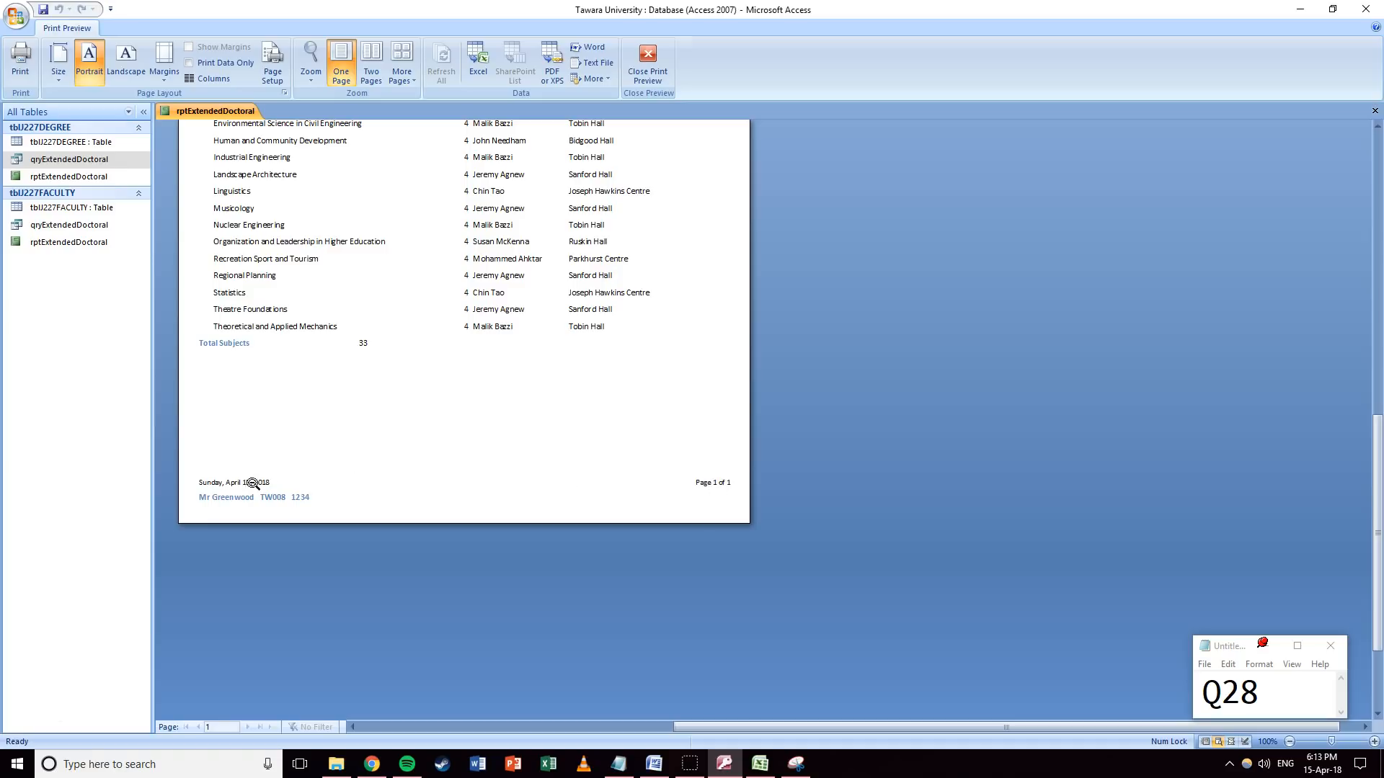
# Delete the date box from the Page Footer and move the name-and-ID label up.
pyautogui.click(647, 72)
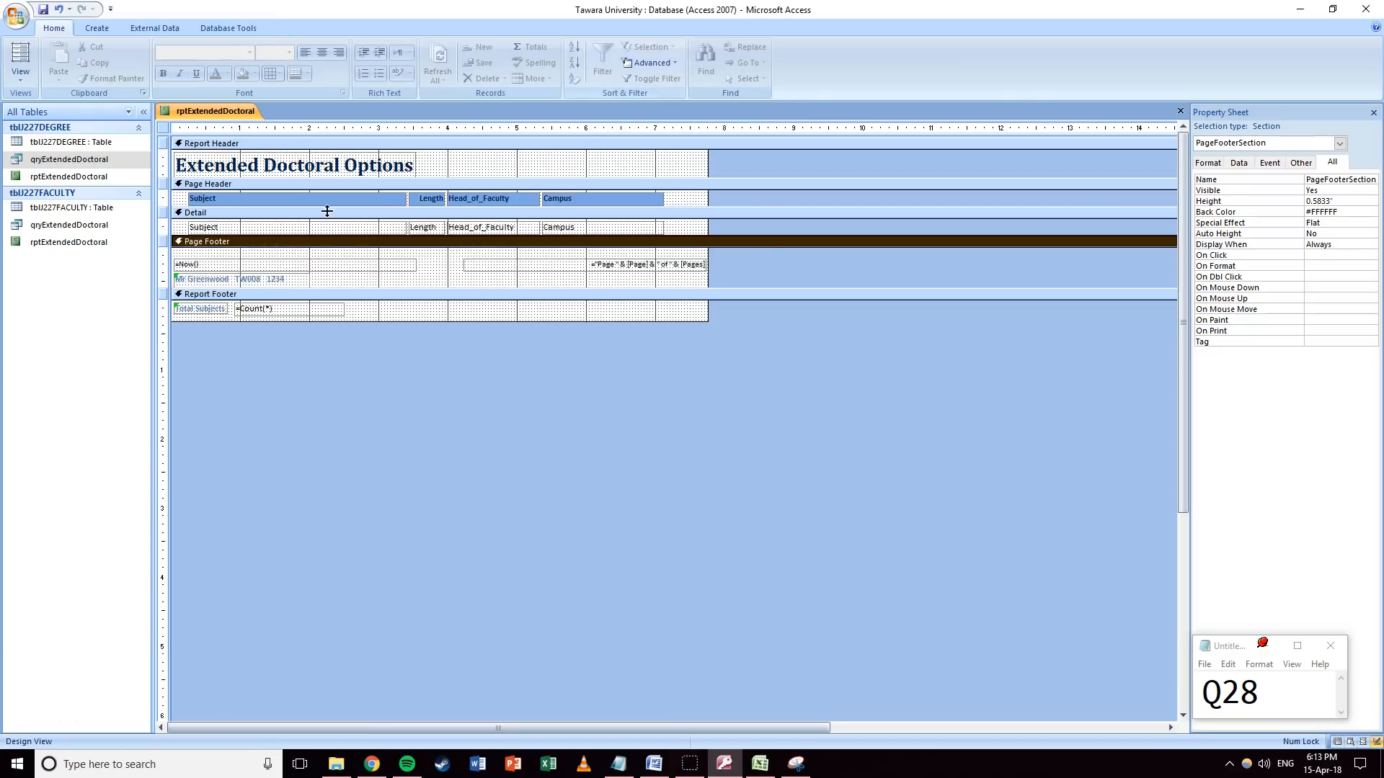
pyautogui.click(617, 264)
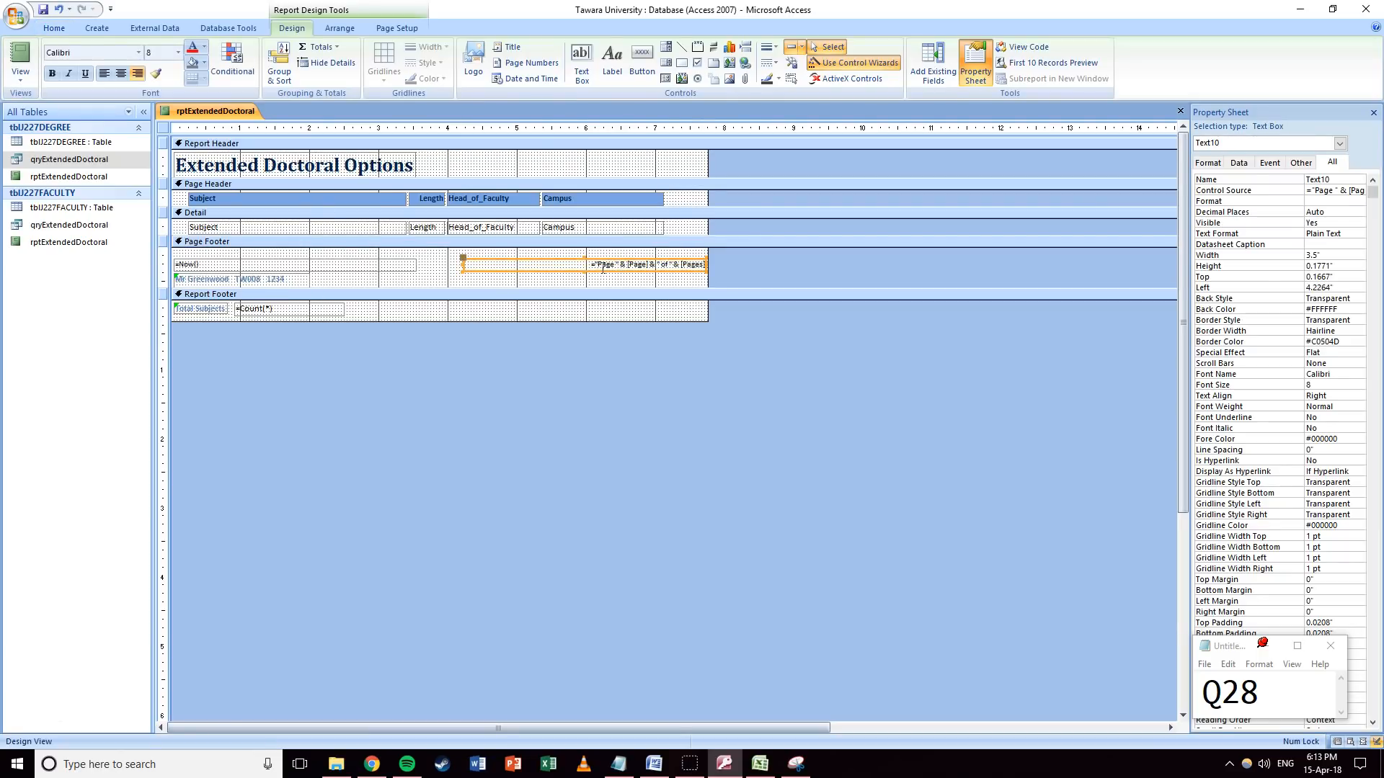
pyautogui.click(364, 265)
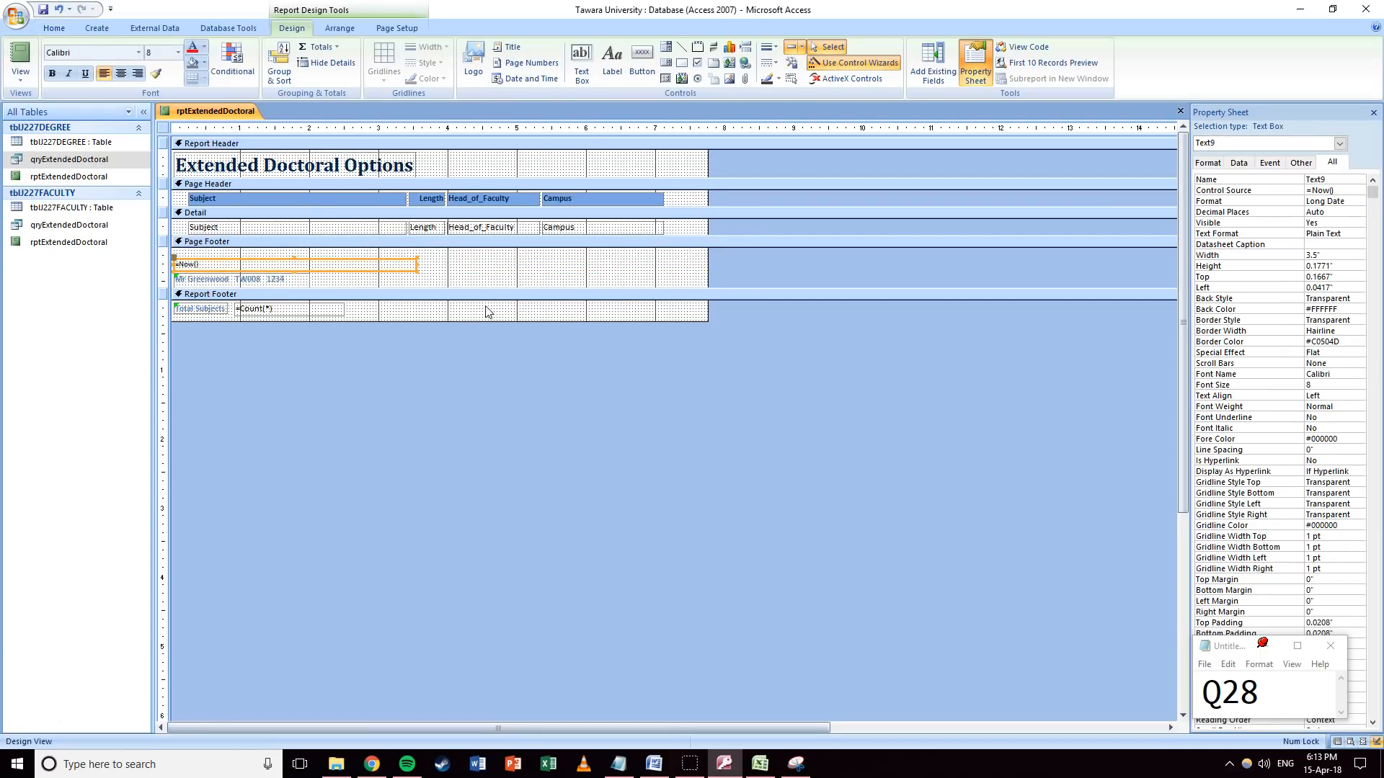
pyautogui.press('Delete')
pyautogui.moveTo(268, 280); pyautogui.dragTo(270, 269)
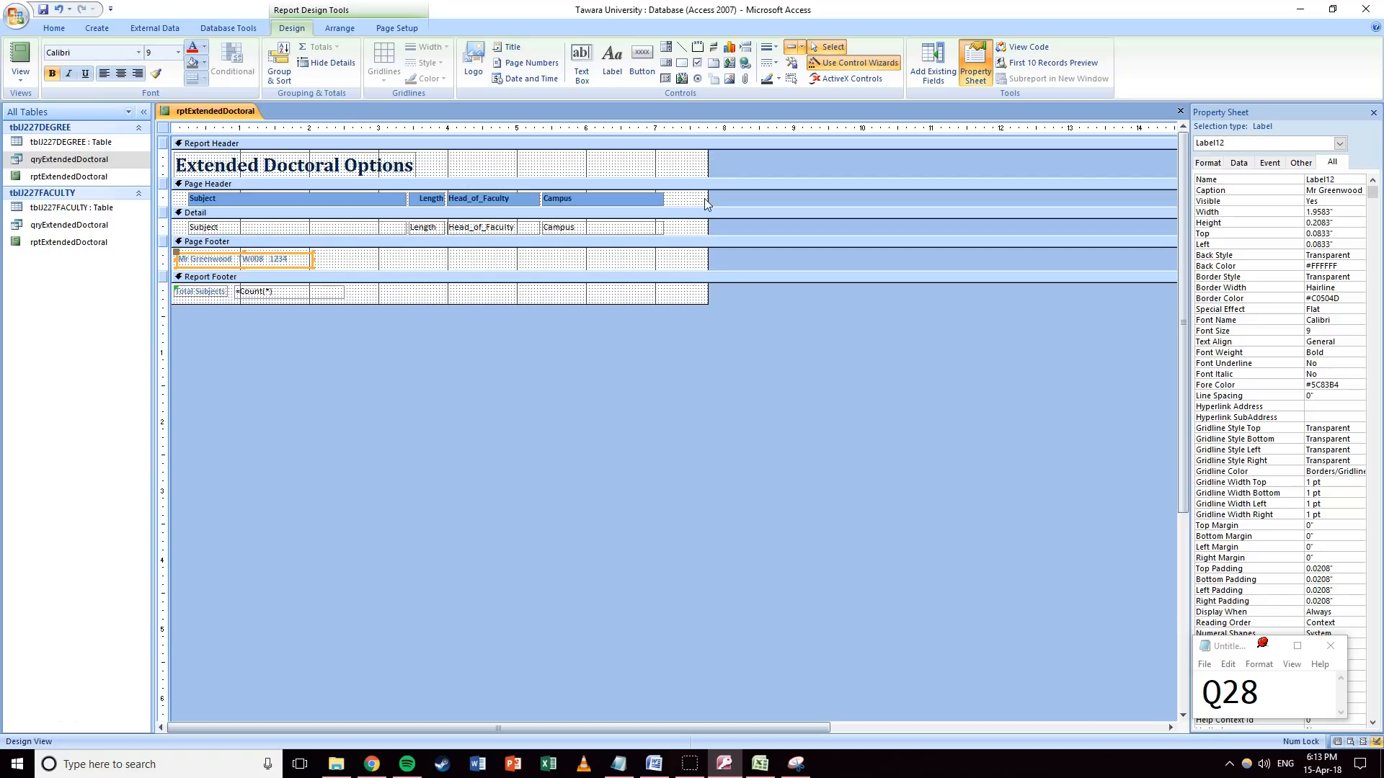
# Narrow the report's overall width and preview the revised report.
pyautogui.moveTo(708, 196); pyautogui.dragTo(671, 194)
pyautogui.click(598, 297)
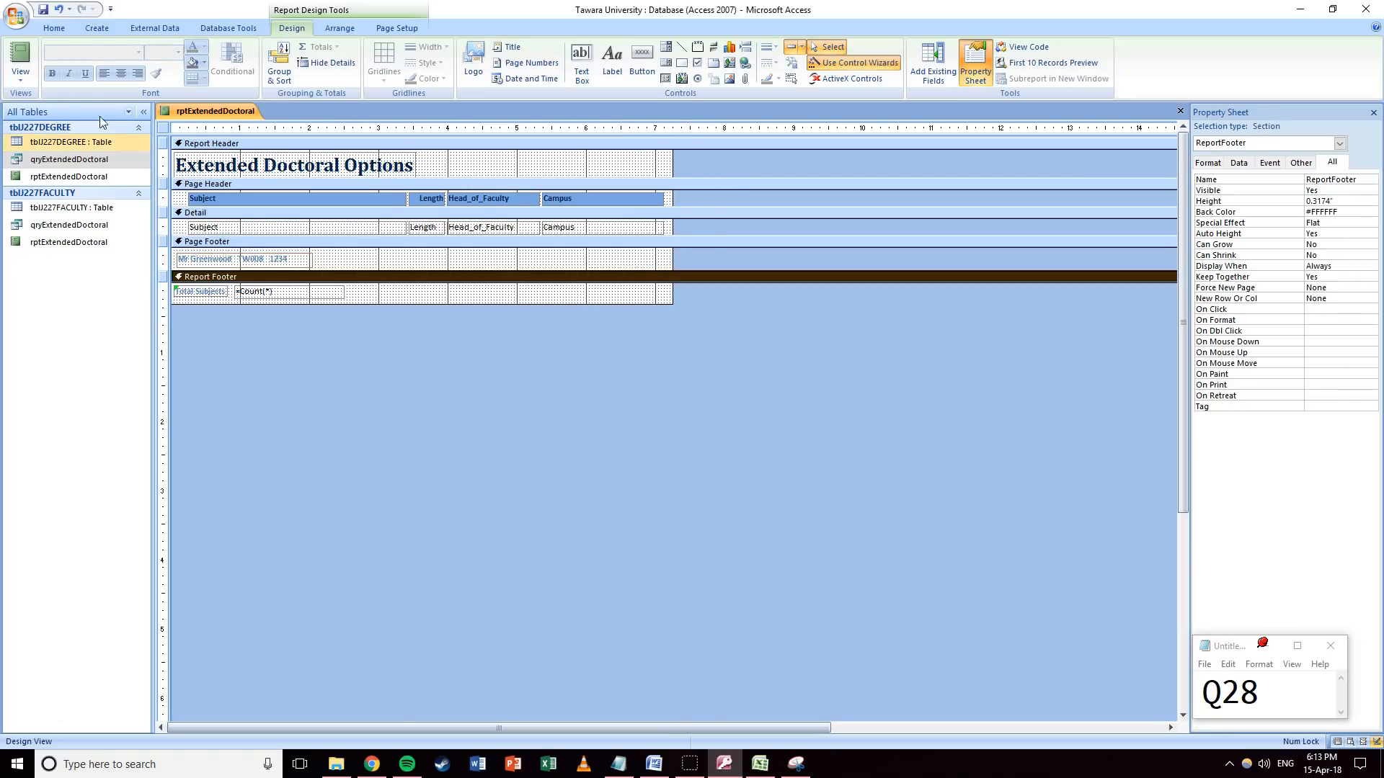
pyautogui.click(20, 73)
pyautogui.click(51, 133)
pyautogui.scroll(10, 408, 285)
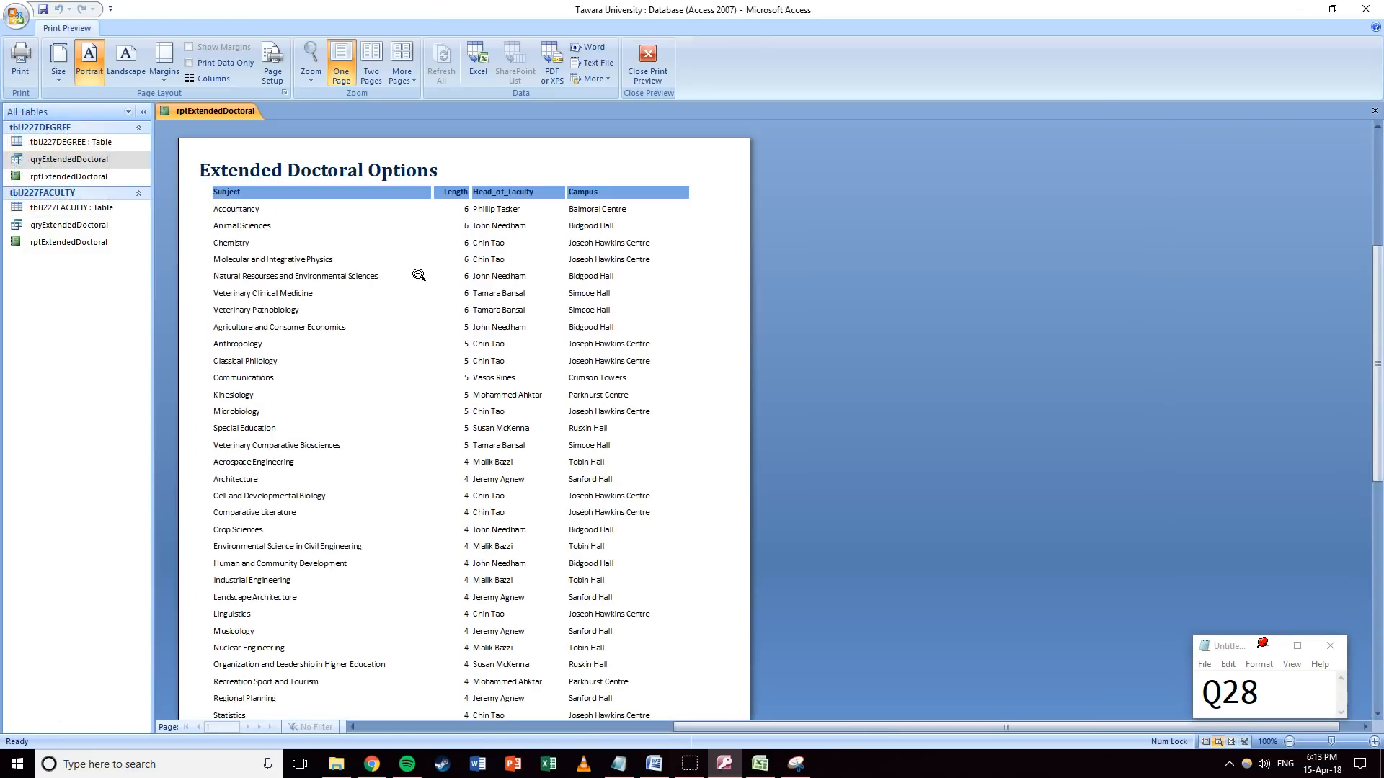
pyautogui.scroll(-10, 408, 275)
pyautogui.scroll(5, 505, 274)
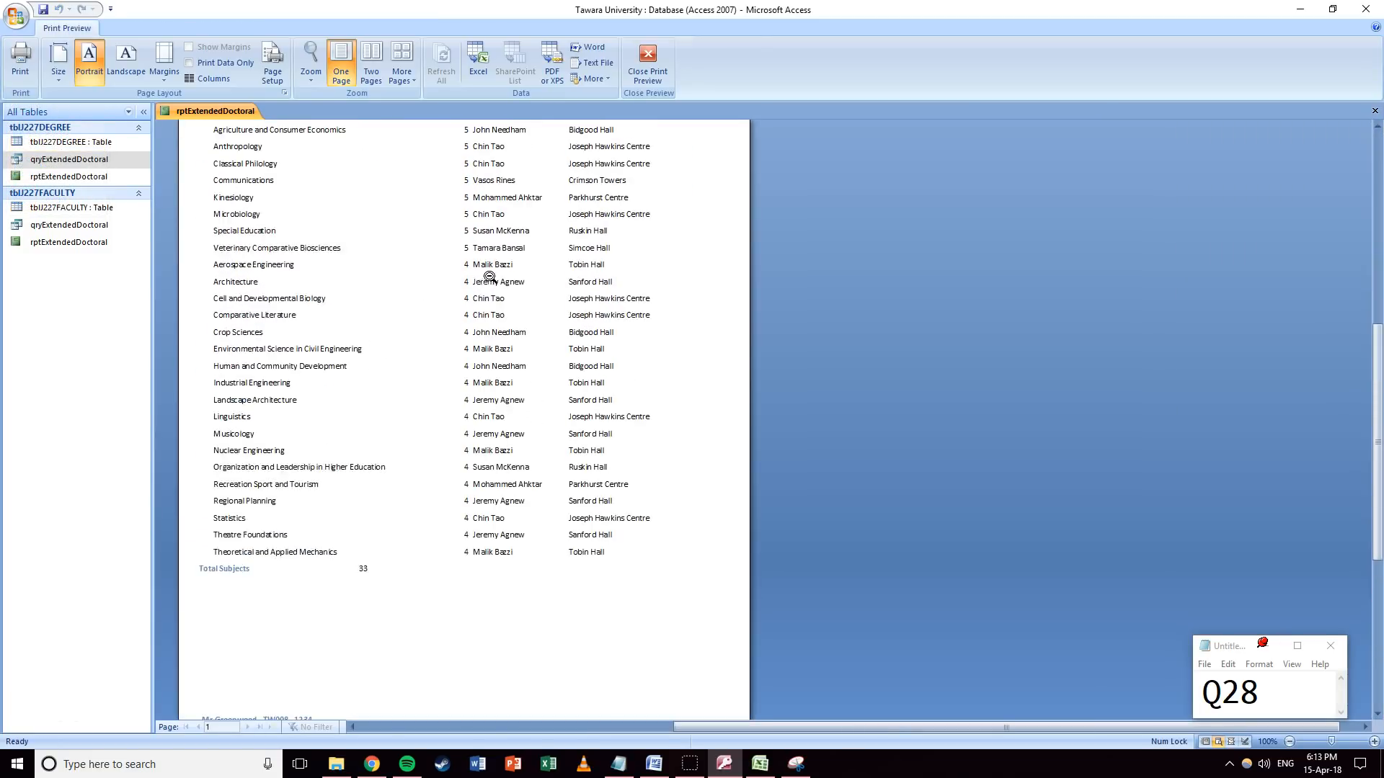
pyautogui.scroll(3, 489, 277)
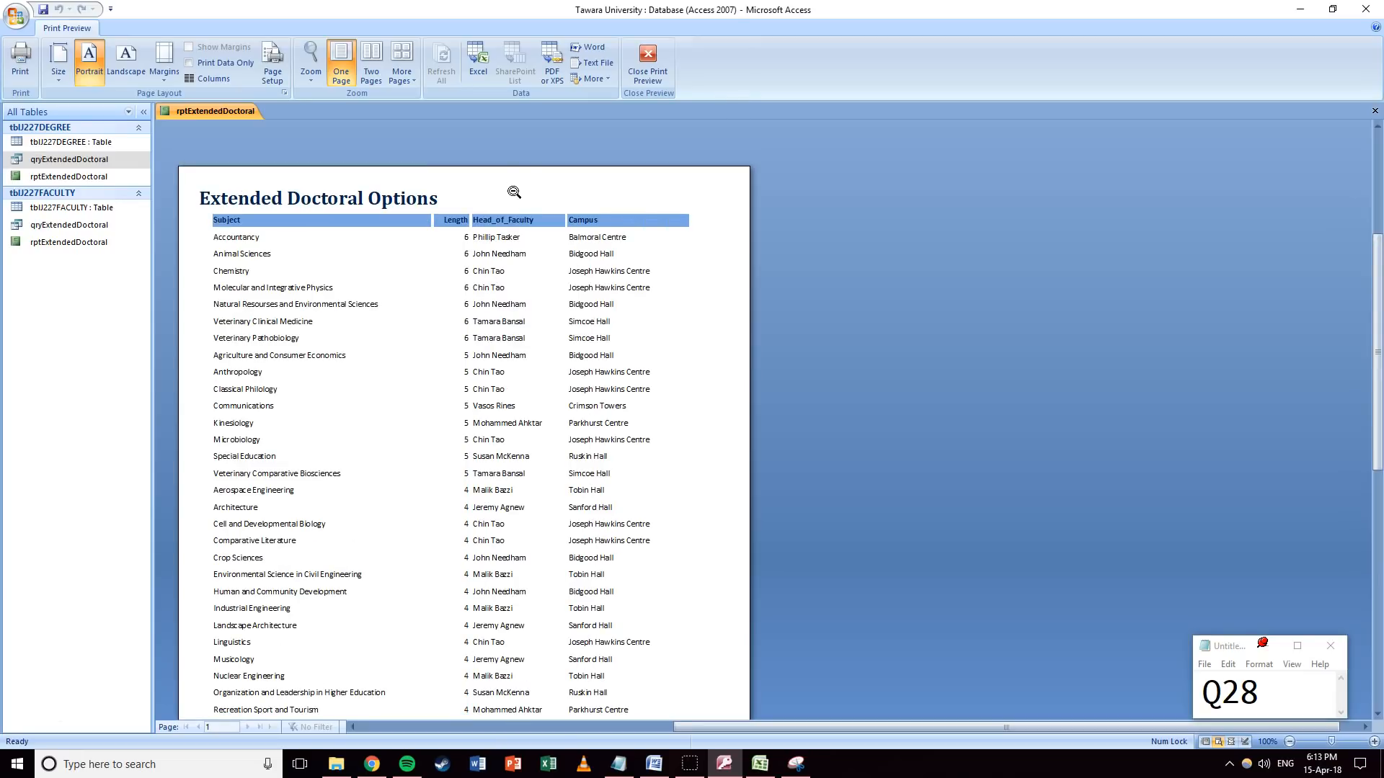
pyautogui.click(649, 58)
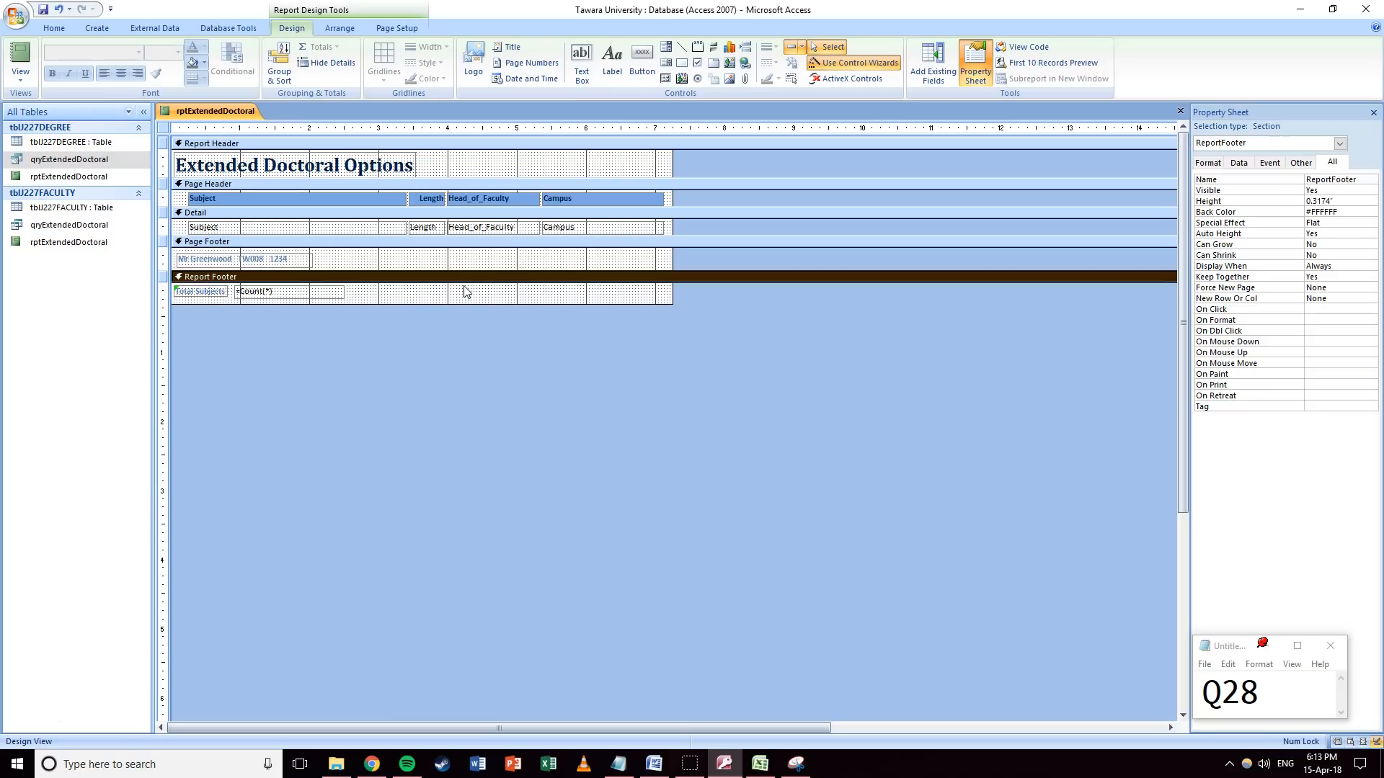
pyautogui.click(16, 16)
# Change the footer count expression to Count([Subjects]) and test it, cancelling the parameter prompt.
pyautogui.click(529, 391)
pyautogui.moveTo(1239, 715); pyautogui.dragTo(1301, 690)
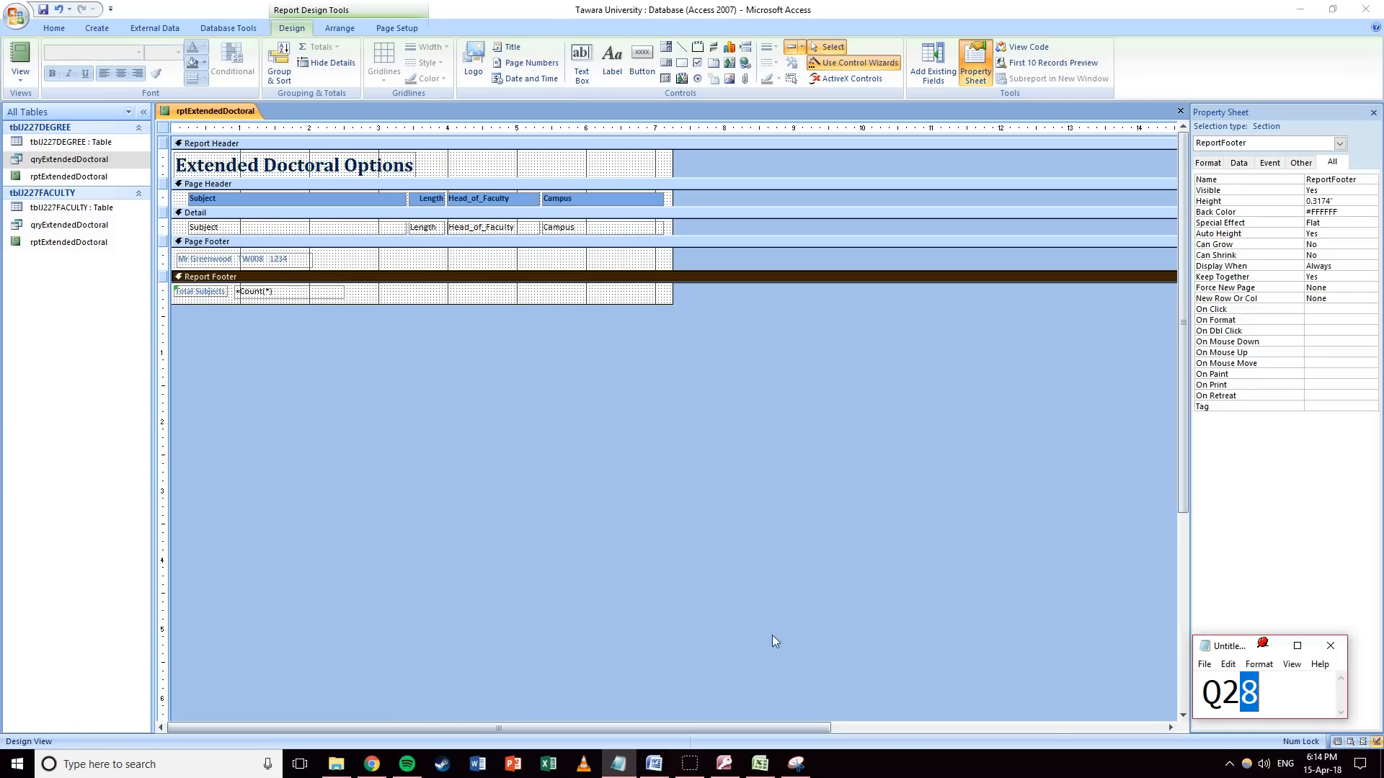
pyautogui.click(269, 291)
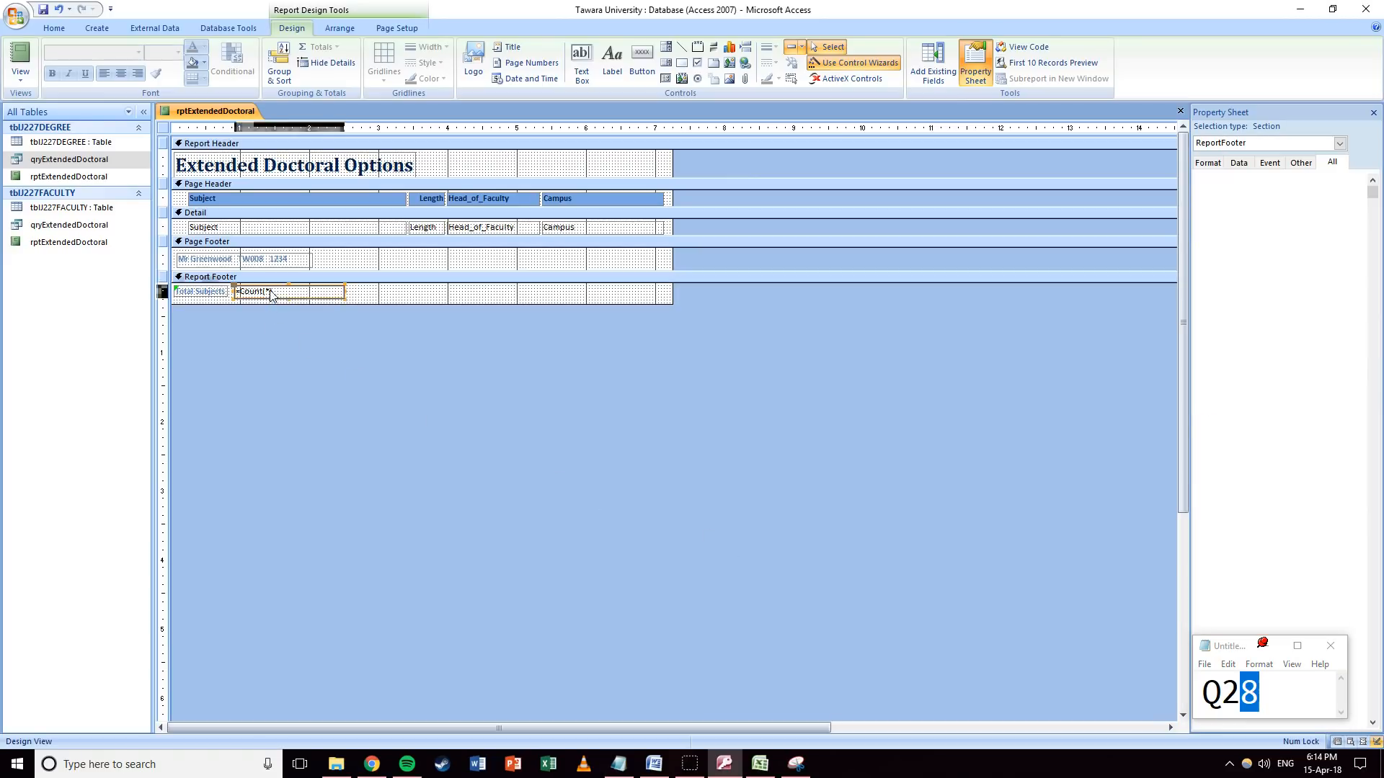
pyautogui.click(268, 291)
pyautogui.write('Subjects')
pyautogui.click(363, 300)
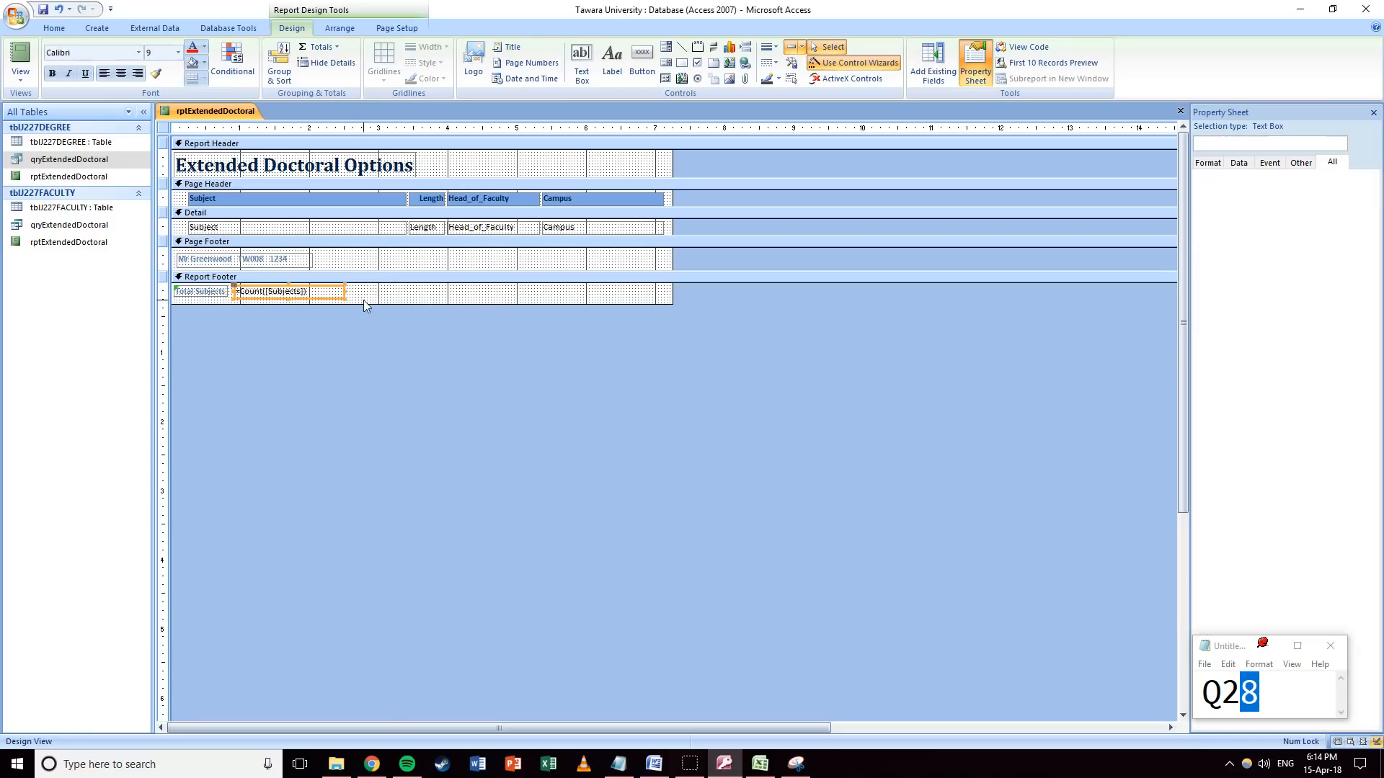
pyautogui.click(279, 294)
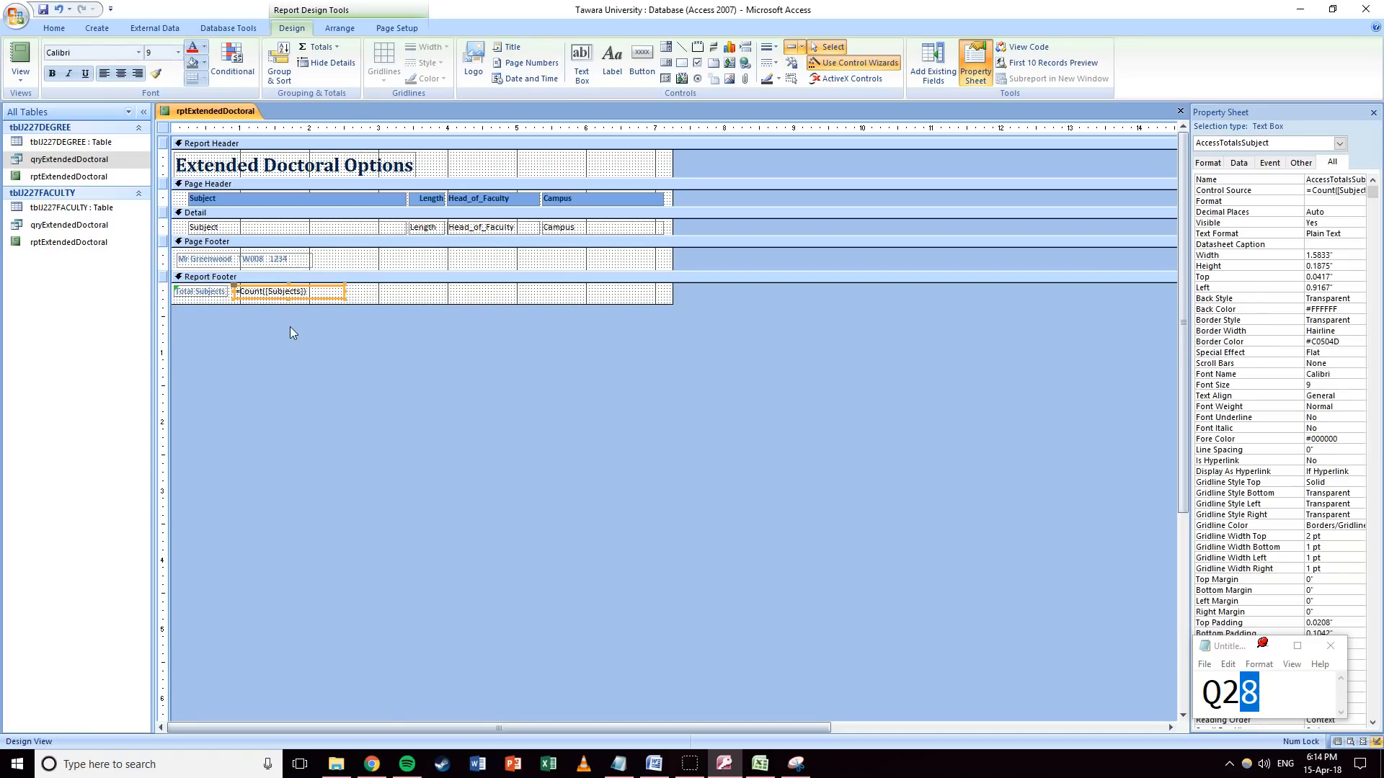
pyautogui.click(20, 68)
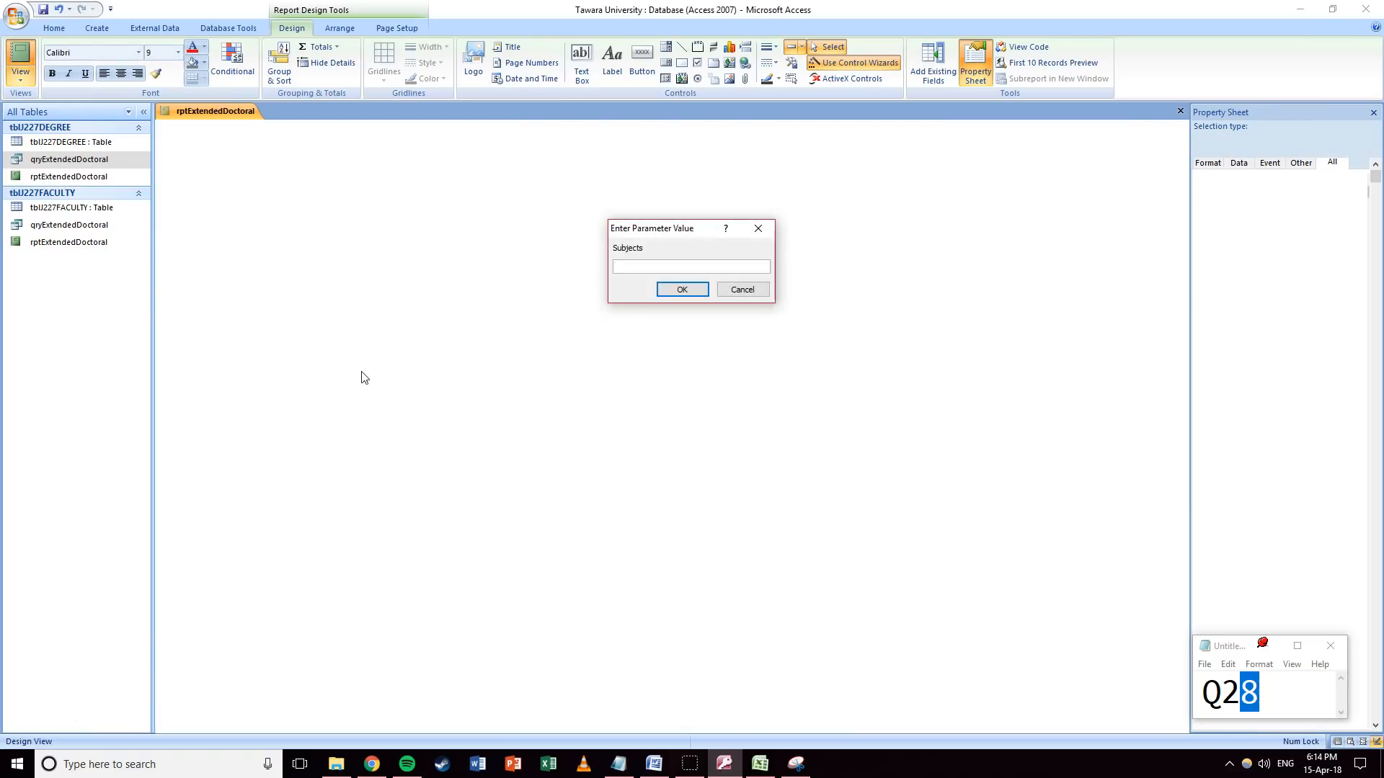
pyautogui.click(724, 291)
# Revert the expression to =Count(*), re-add the record count, and delete the duplicate count boxes.
pyautogui.doubleClick(276, 291)
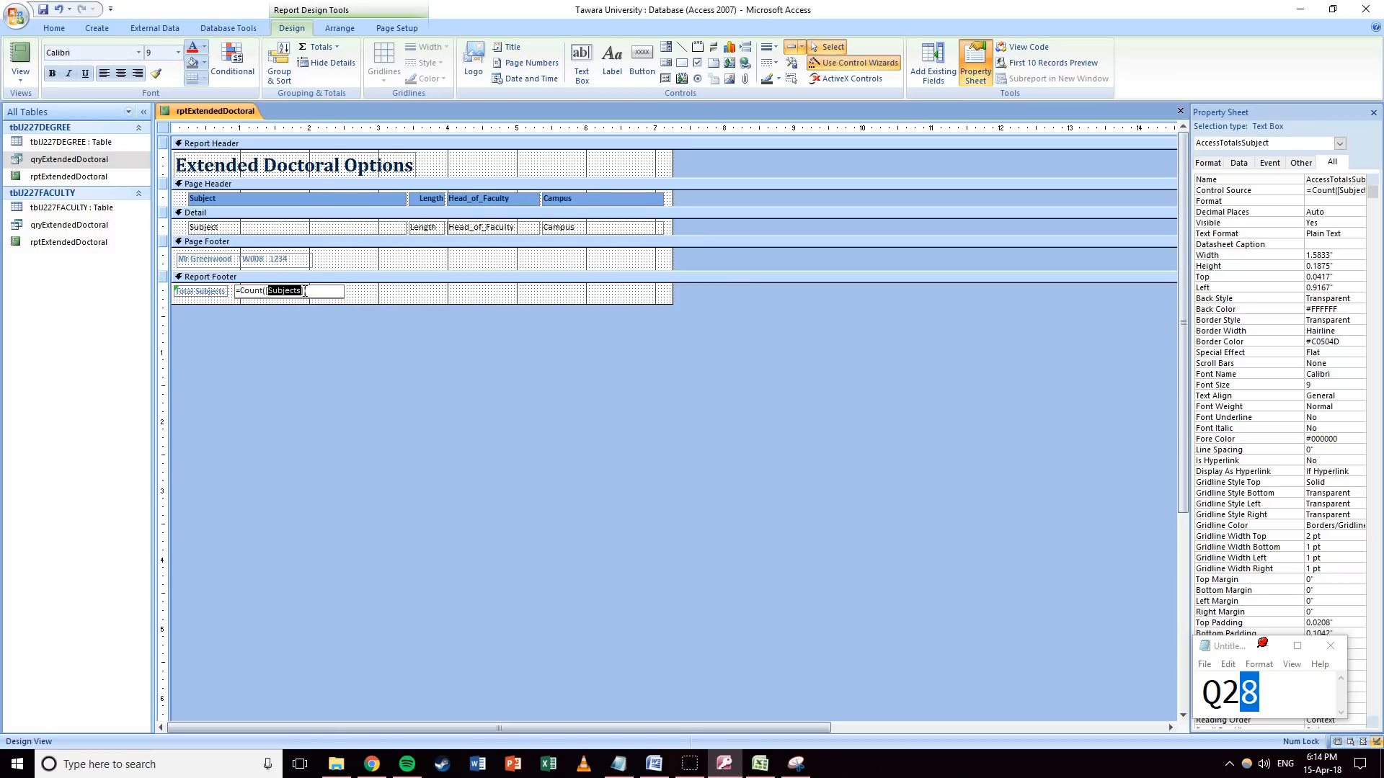
pyautogui.press('BackSpace')
pyautogui.click(393, 298)
pyautogui.click(261, 229)
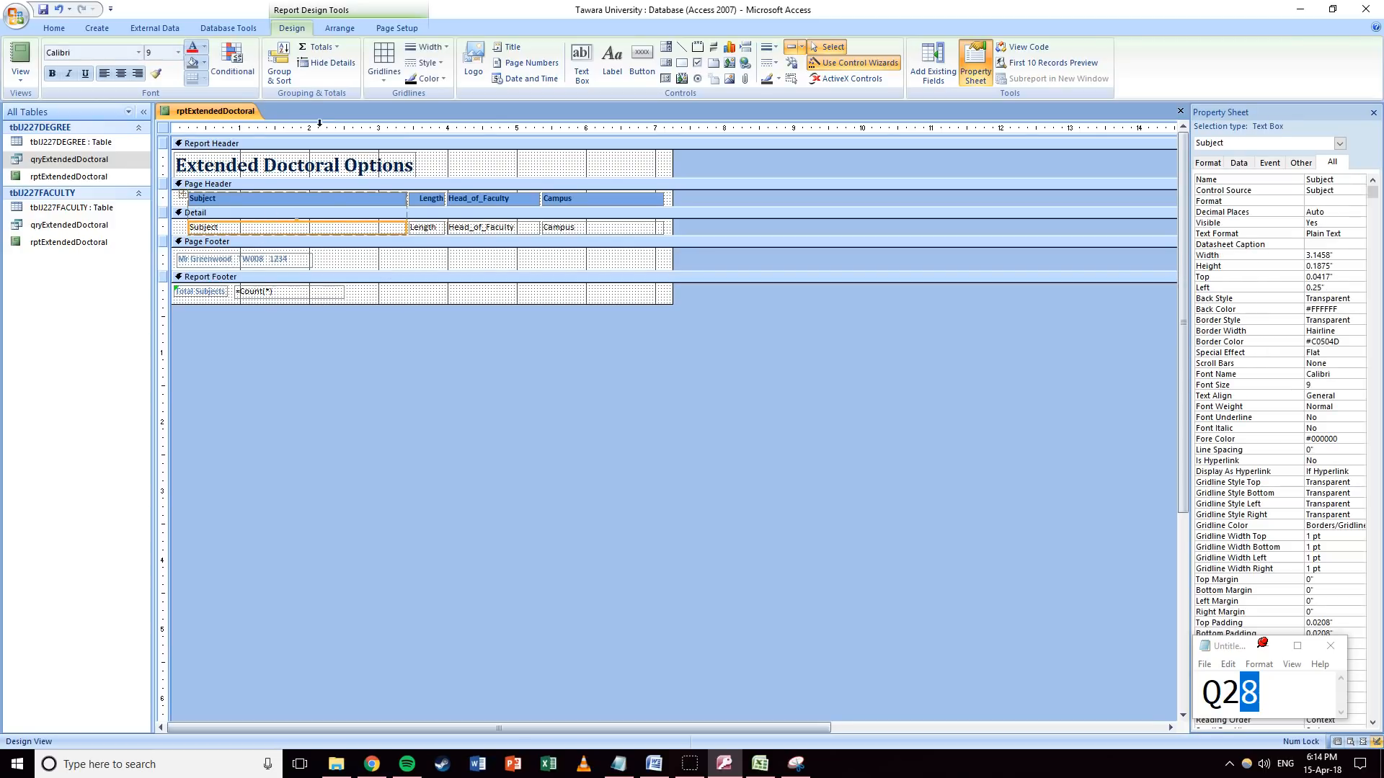
pyautogui.click(310, 54)
pyautogui.click(343, 96)
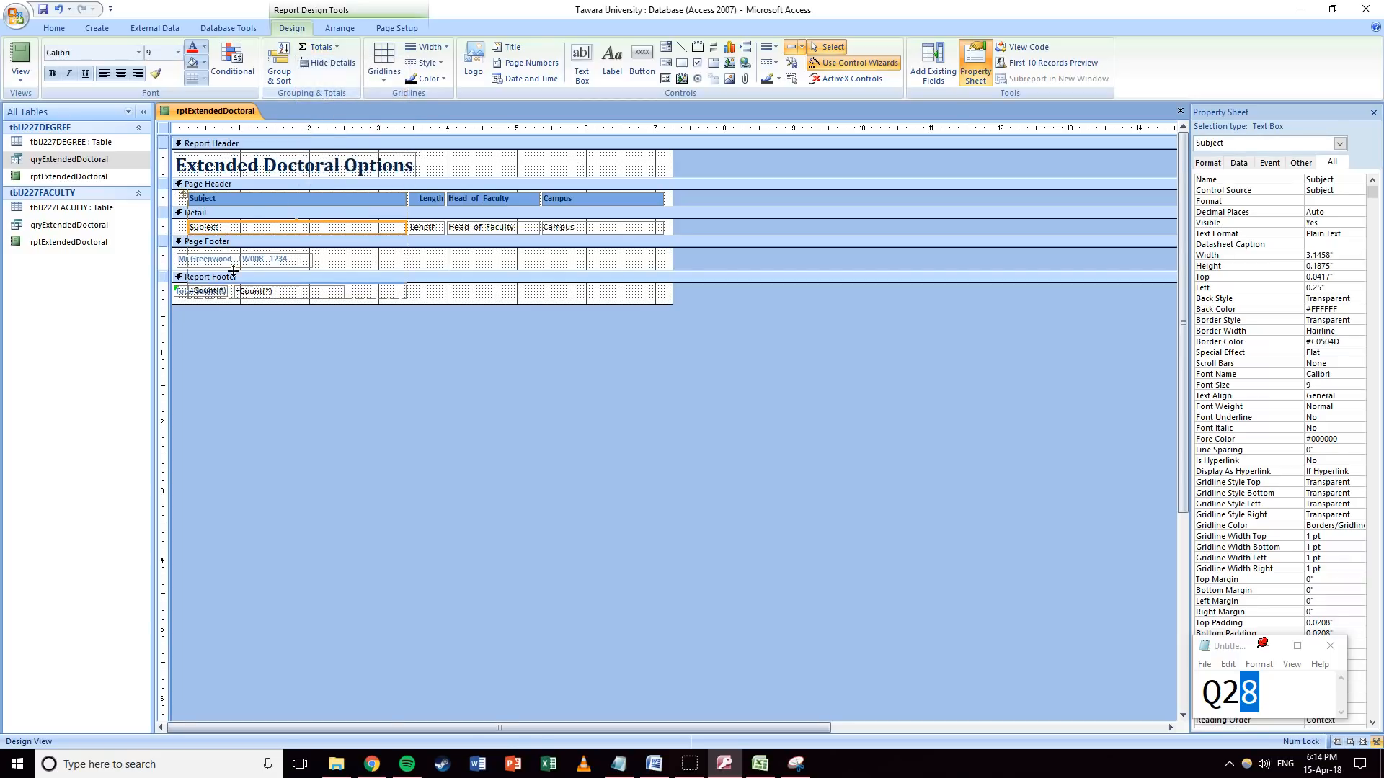
pyautogui.click(276, 288)
pyautogui.press('Delete')
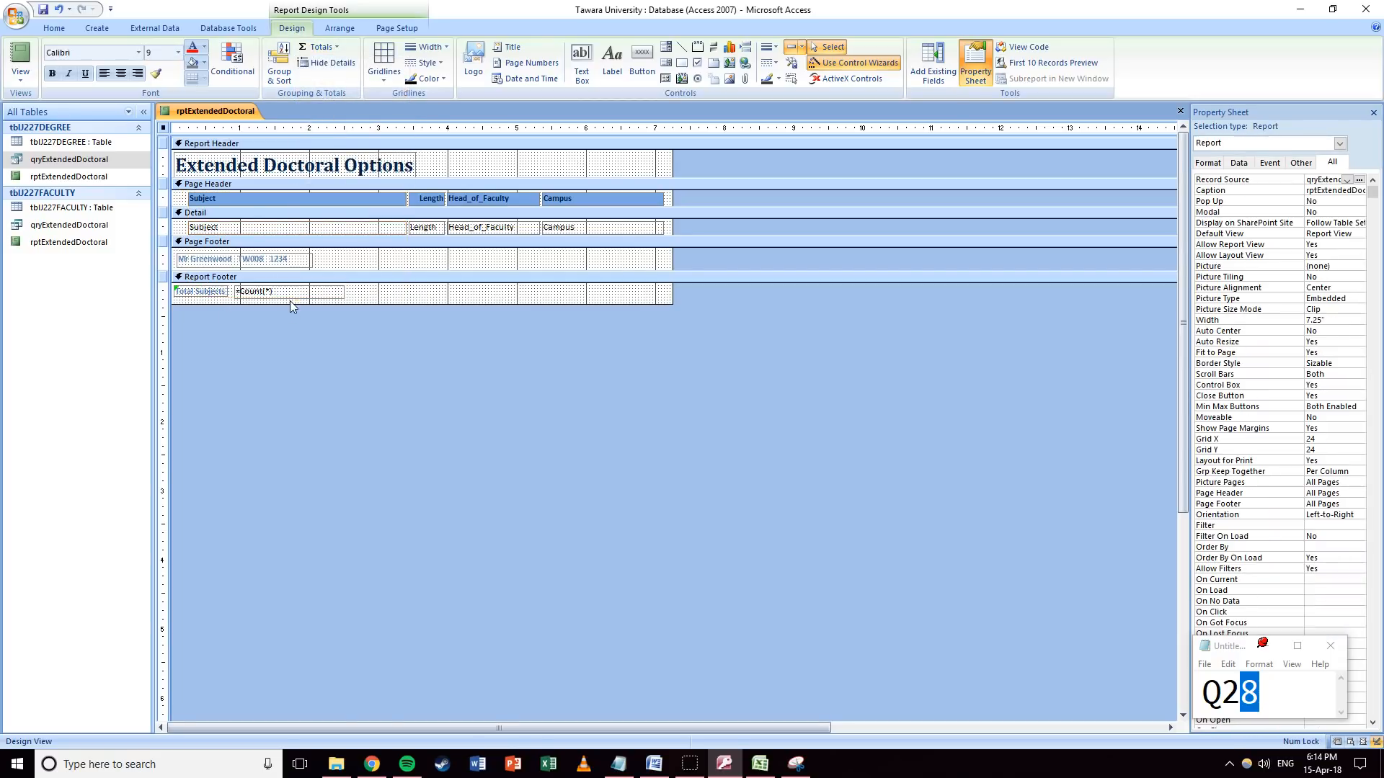
pyautogui.click(257, 294)
pyautogui.press('Delete')
# Add a single Count Records total for Subject and place it beside the Total Subjects label.
pyautogui.click(334, 227)
pyautogui.click(333, 49)
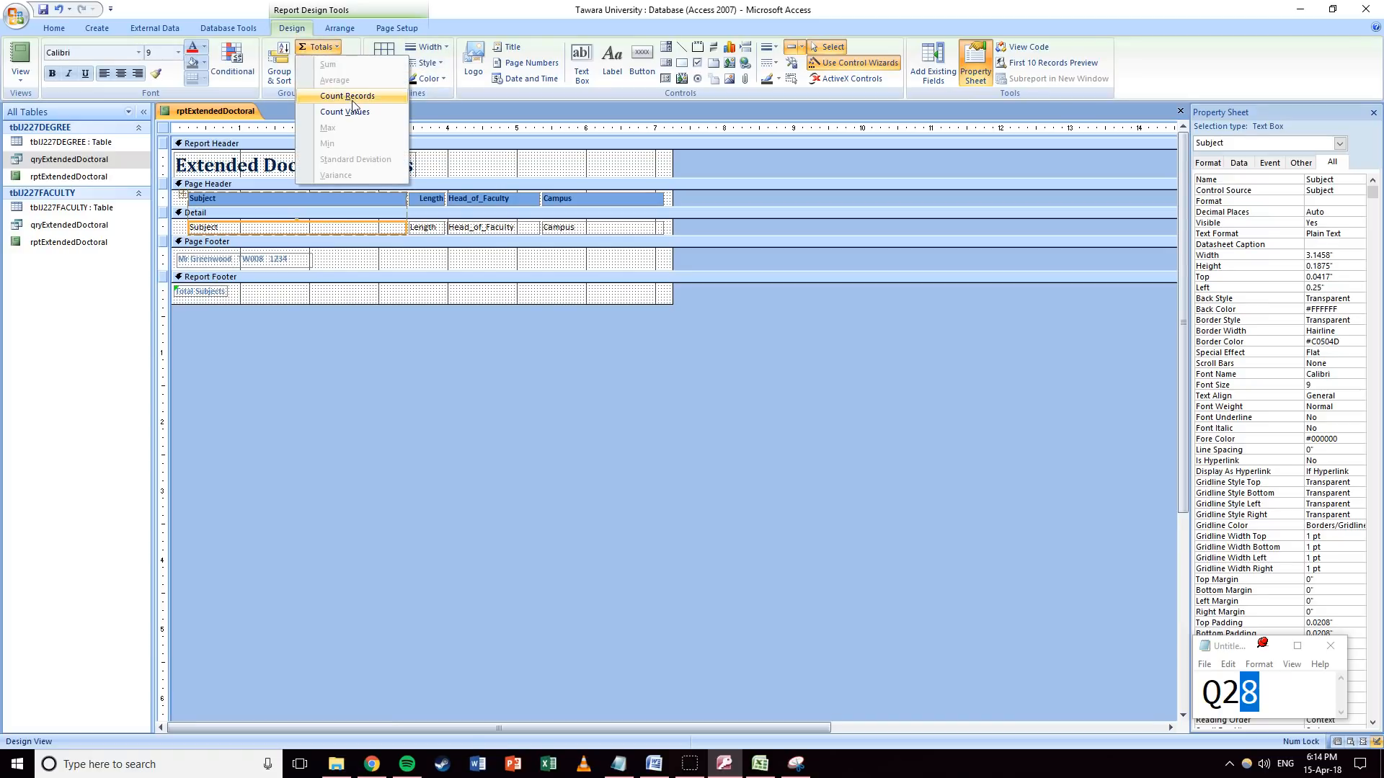
pyautogui.click(352, 97)
pyautogui.click(441, 303)
pyautogui.click(221, 291)
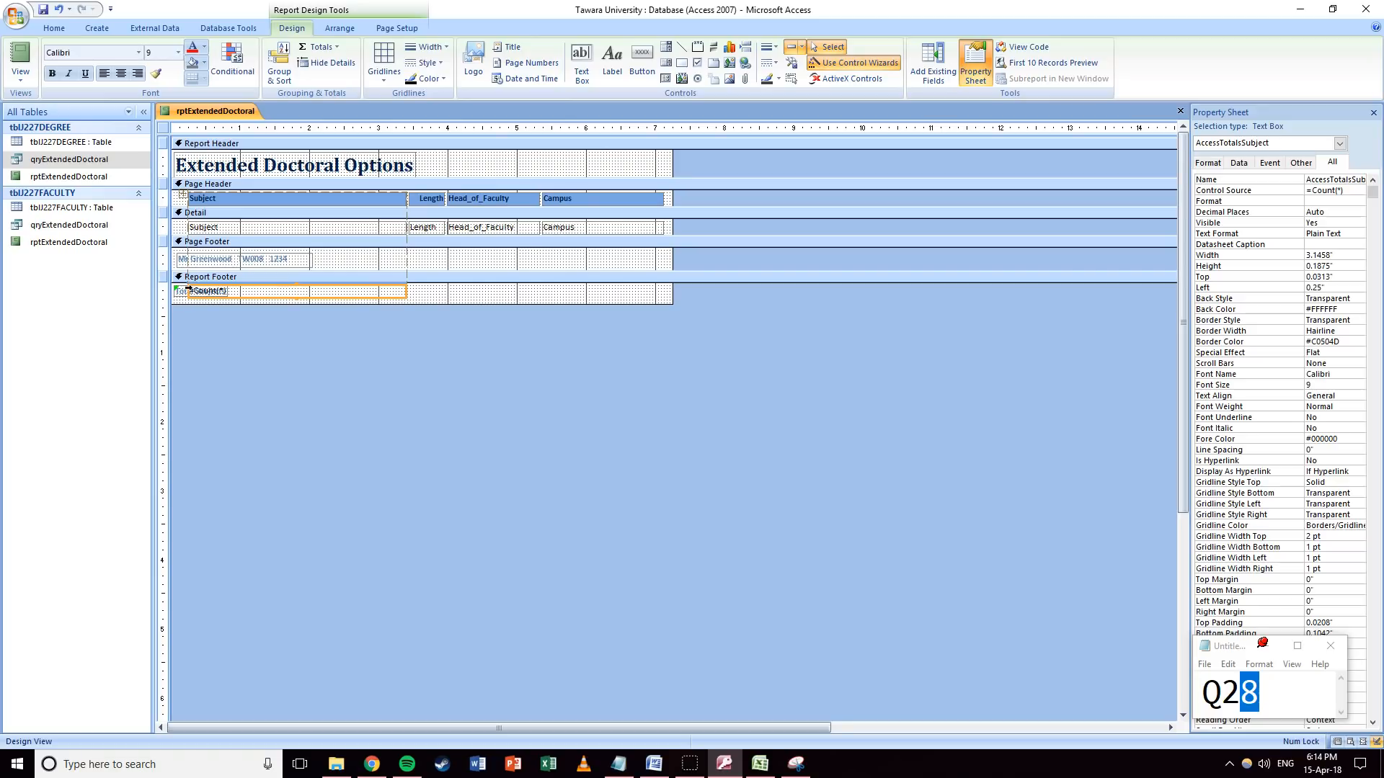
pyautogui.moveTo(186, 291); pyautogui.dragTo(250, 292)
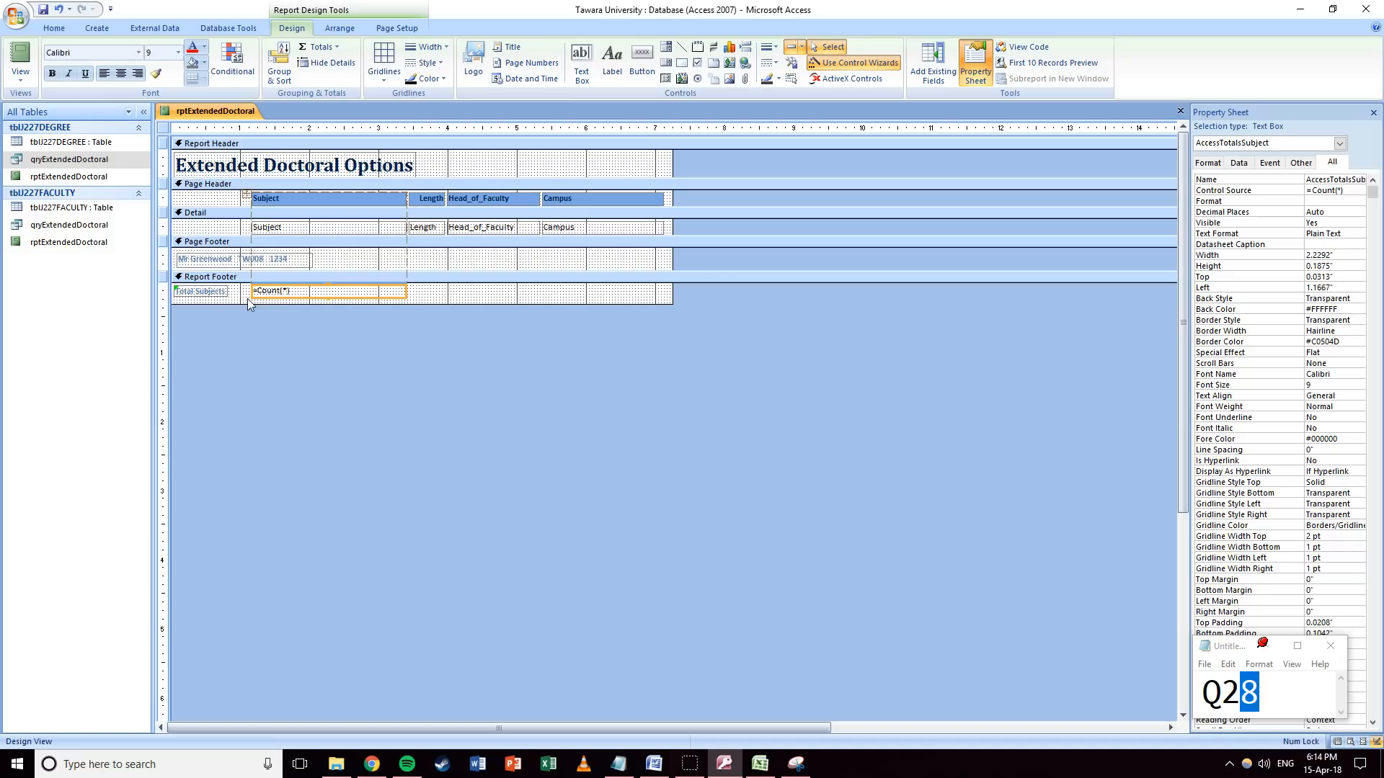
pyautogui.hotkey('ctrl', 'z')
pyautogui.hotkey('ctrl', 'z')
pyautogui.hotkey('ctrl', 'y')
pyautogui.click(358, 304)
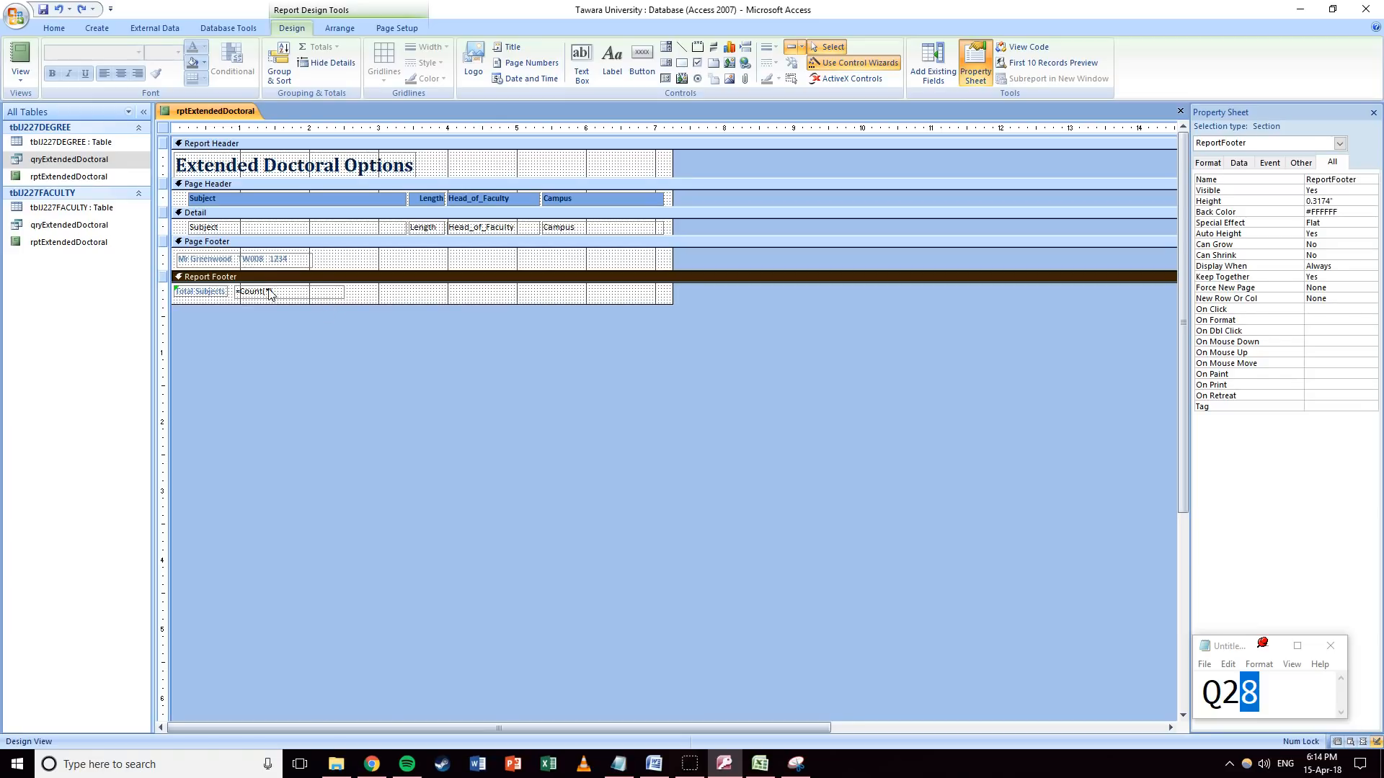
pyautogui.click(334, 295)
# Snip the report design view, including the =Count(*) footer total, with Snipping Tool.
pyautogui.click(394, 289)
pyautogui.click(796, 764)
pyautogui.click(987, 88)
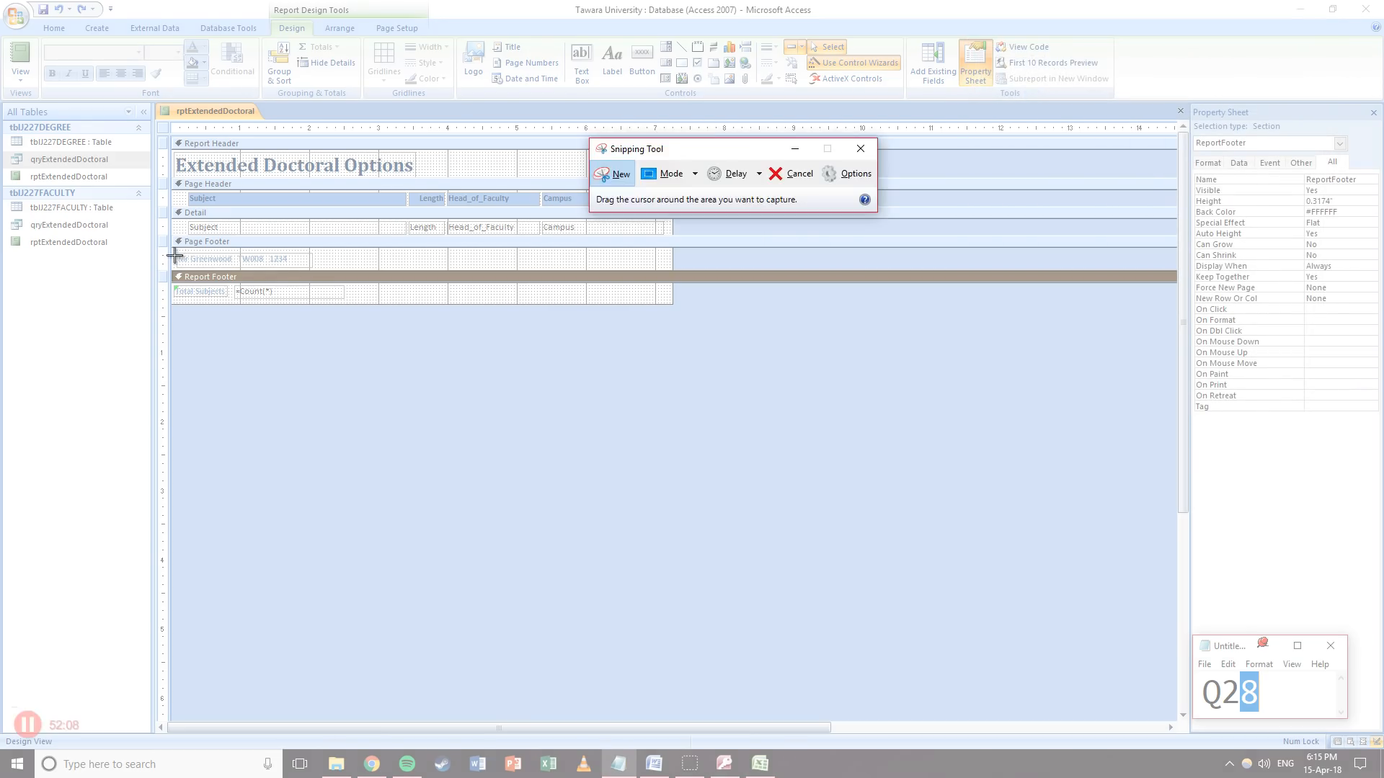
pyautogui.moveTo(163, 128); pyautogui.dragTo(694, 322)
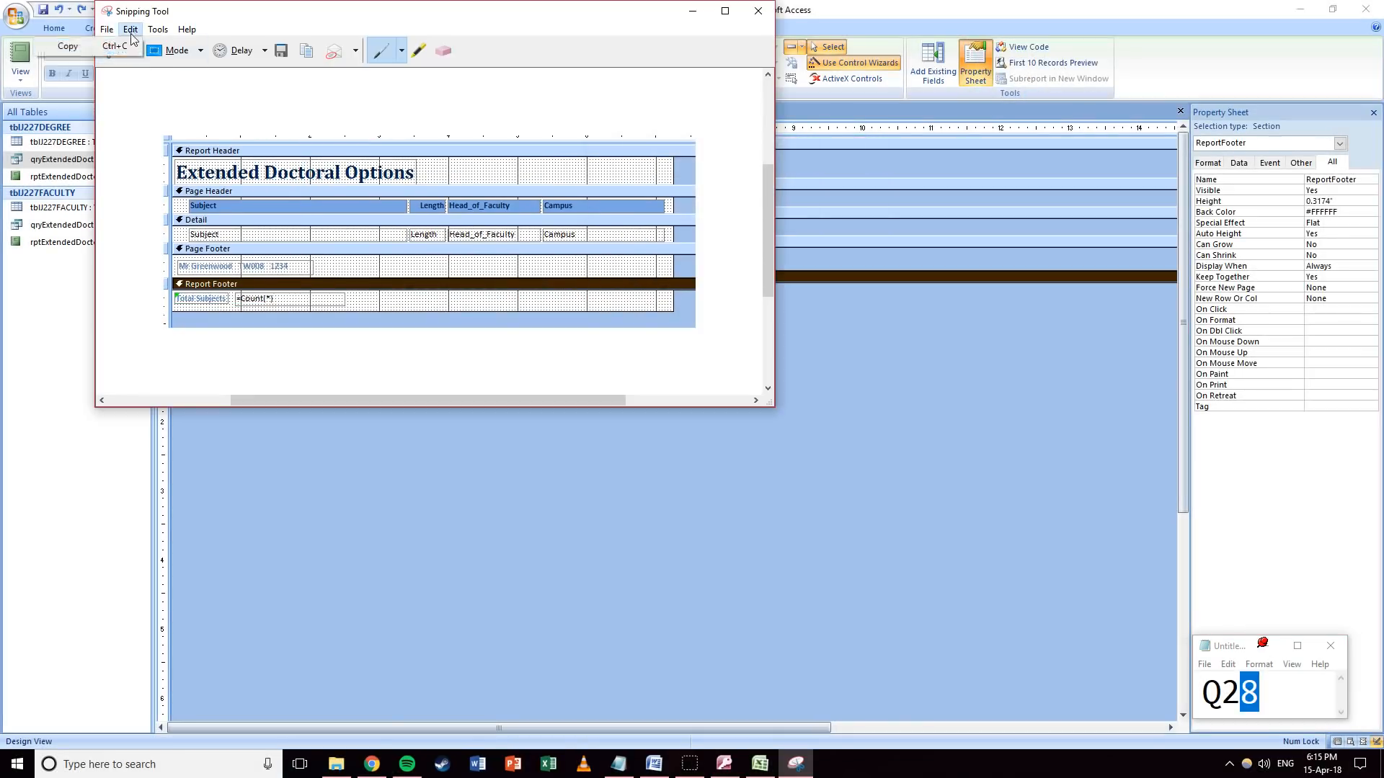
pyautogui.click(641, 765)
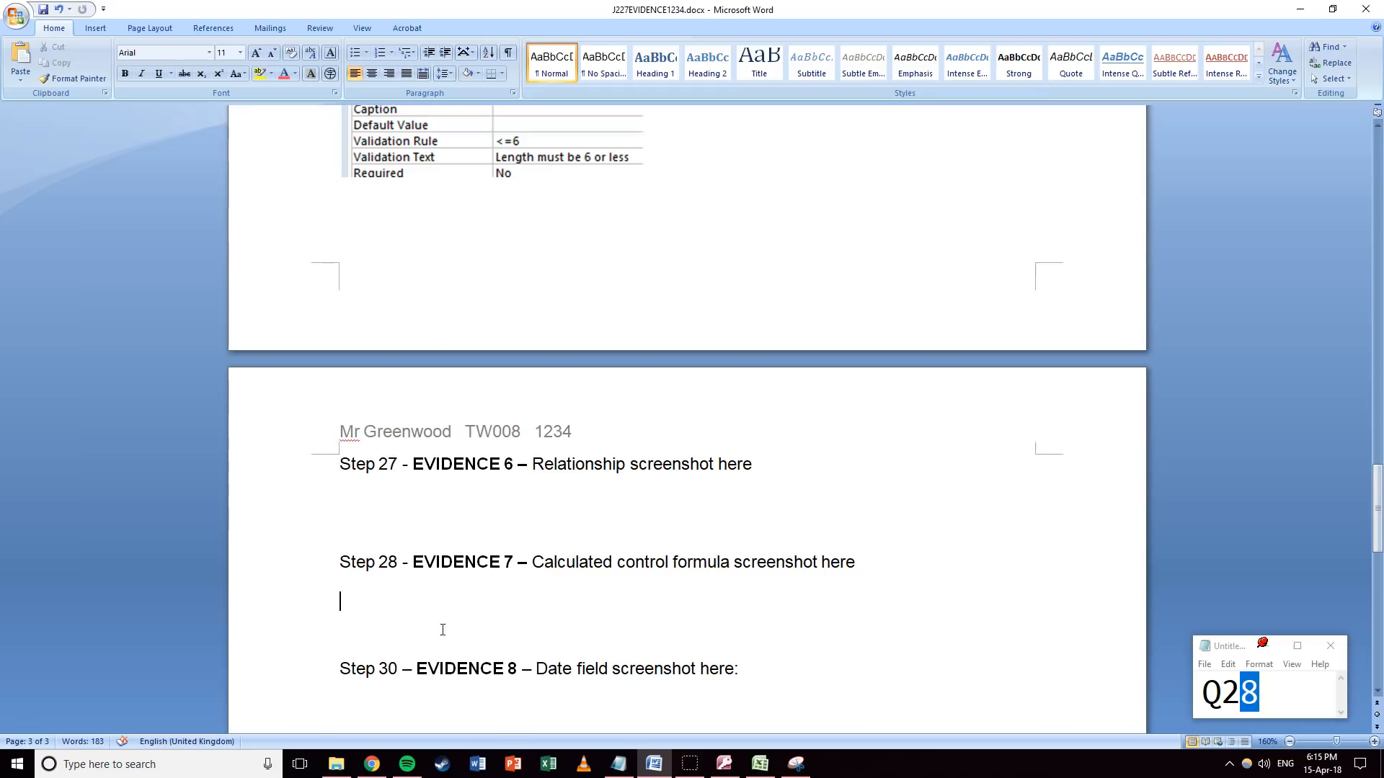
# Paste the report screenshot under Step 28, remove the blank line, and close the Access report.
pyautogui.hotkey('ctrl', 'v')
pyautogui.click(468, 366)
pyautogui.press('BackSpace')
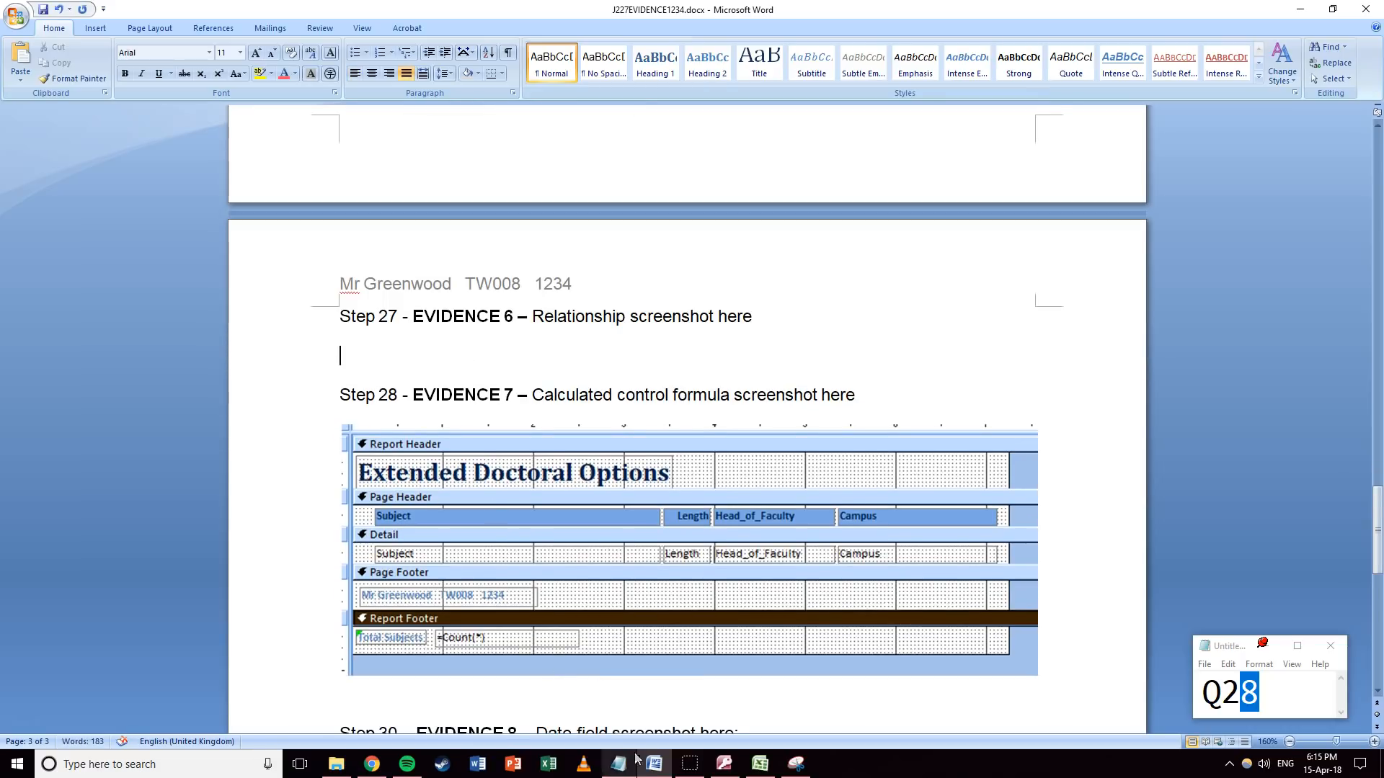
pyautogui.click(729, 765)
pyautogui.click(1179, 110)
# Save and close the report, then open the Relationships window from Database Tools.
pyautogui.click(637, 419)
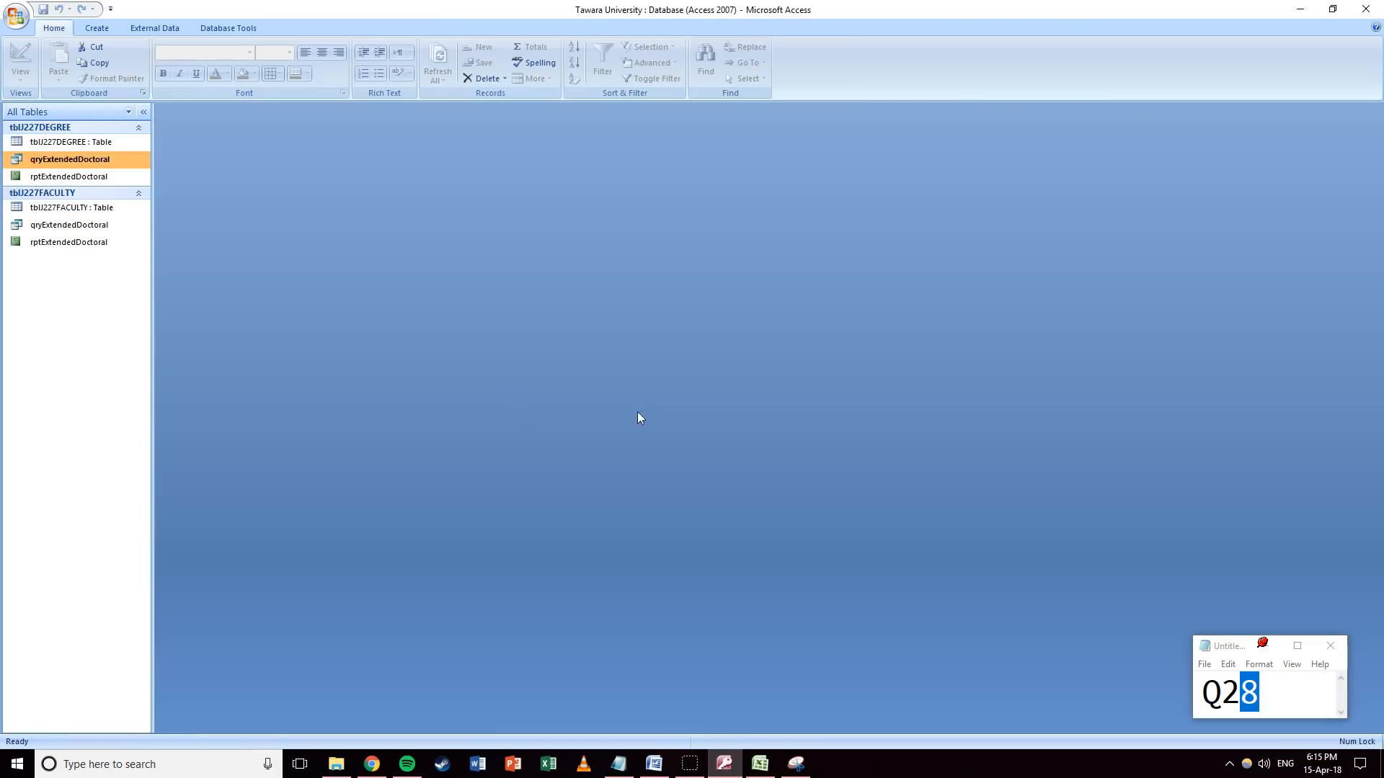
pyautogui.click(216, 29)
pyautogui.click(213, 61)
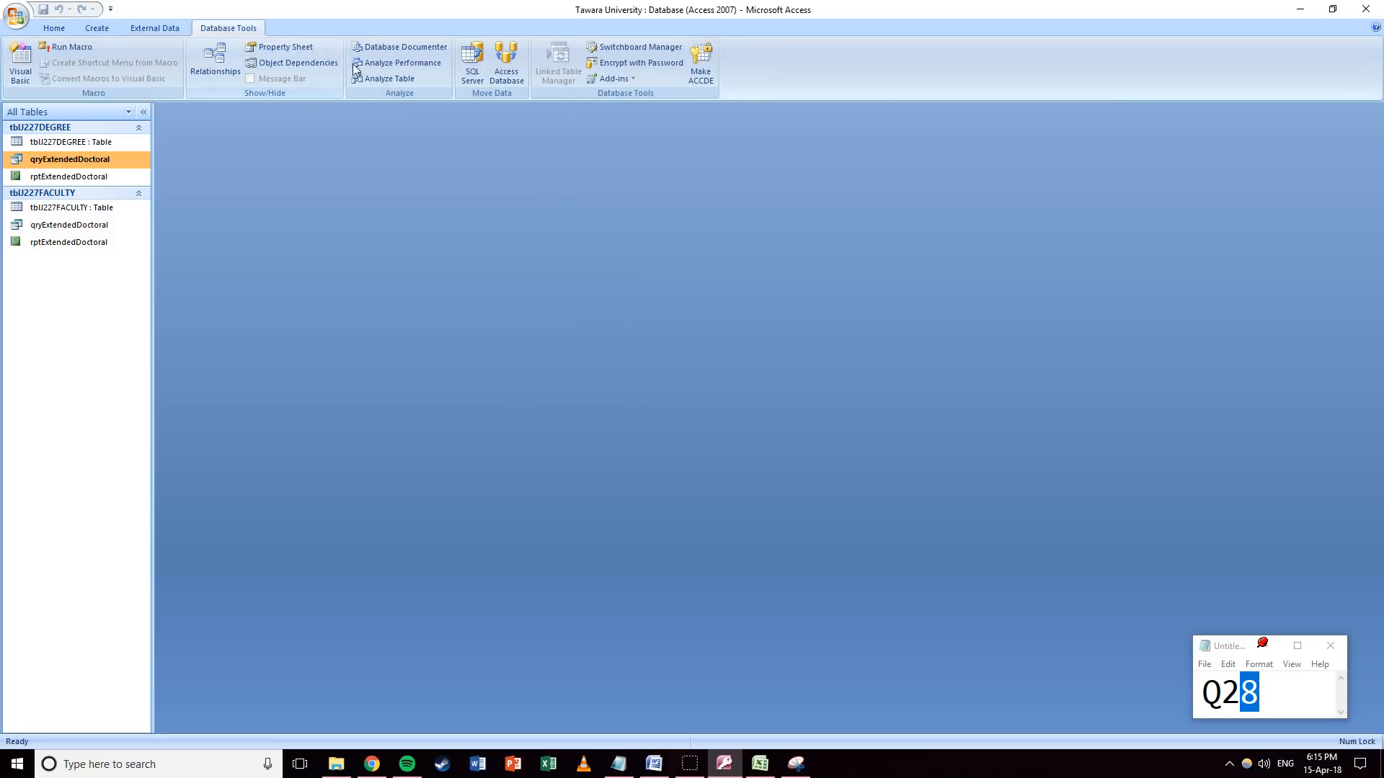
pyautogui.moveTo(349, 139); pyautogui.dragTo(374, 140)
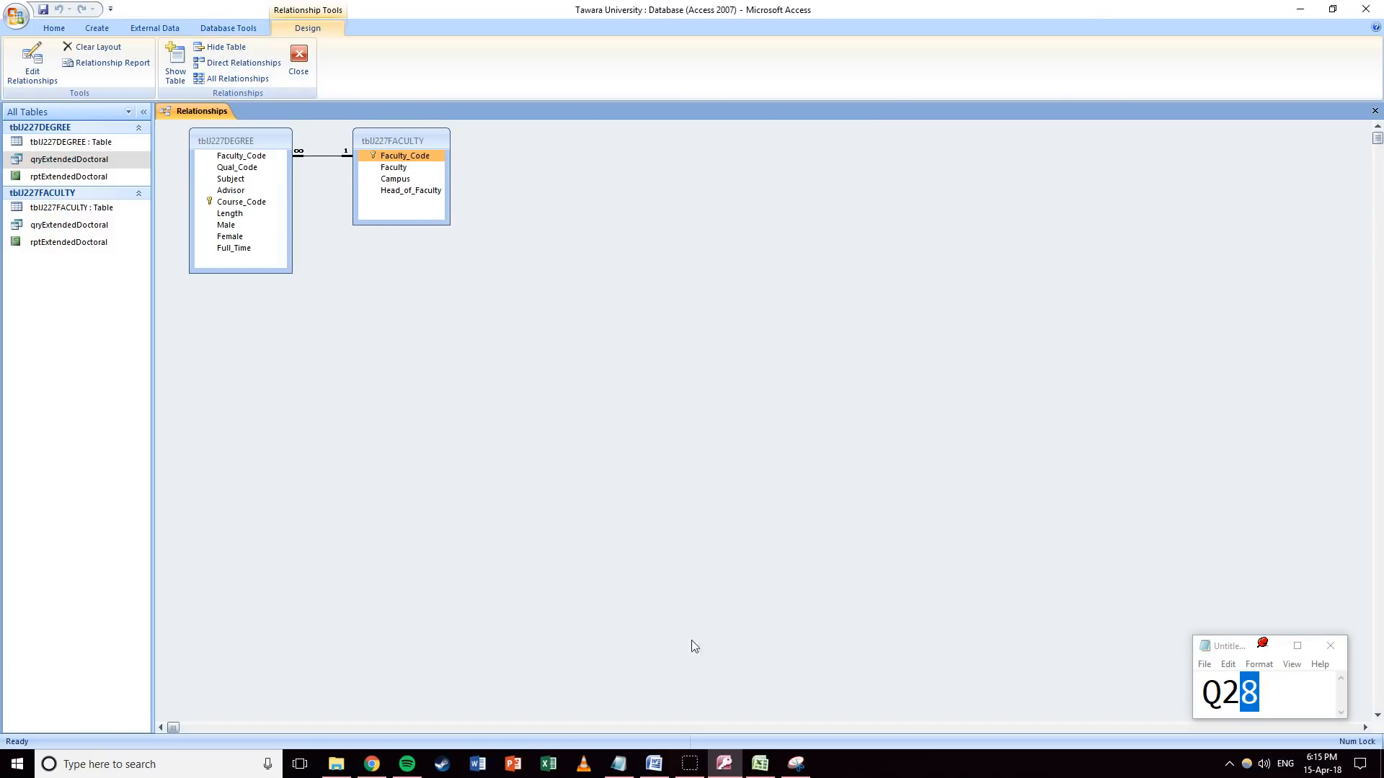
# Snip and copy the tblJ227DEGREE–tblJ227FACULTY relationship.
pyautogui.click(796, 763)
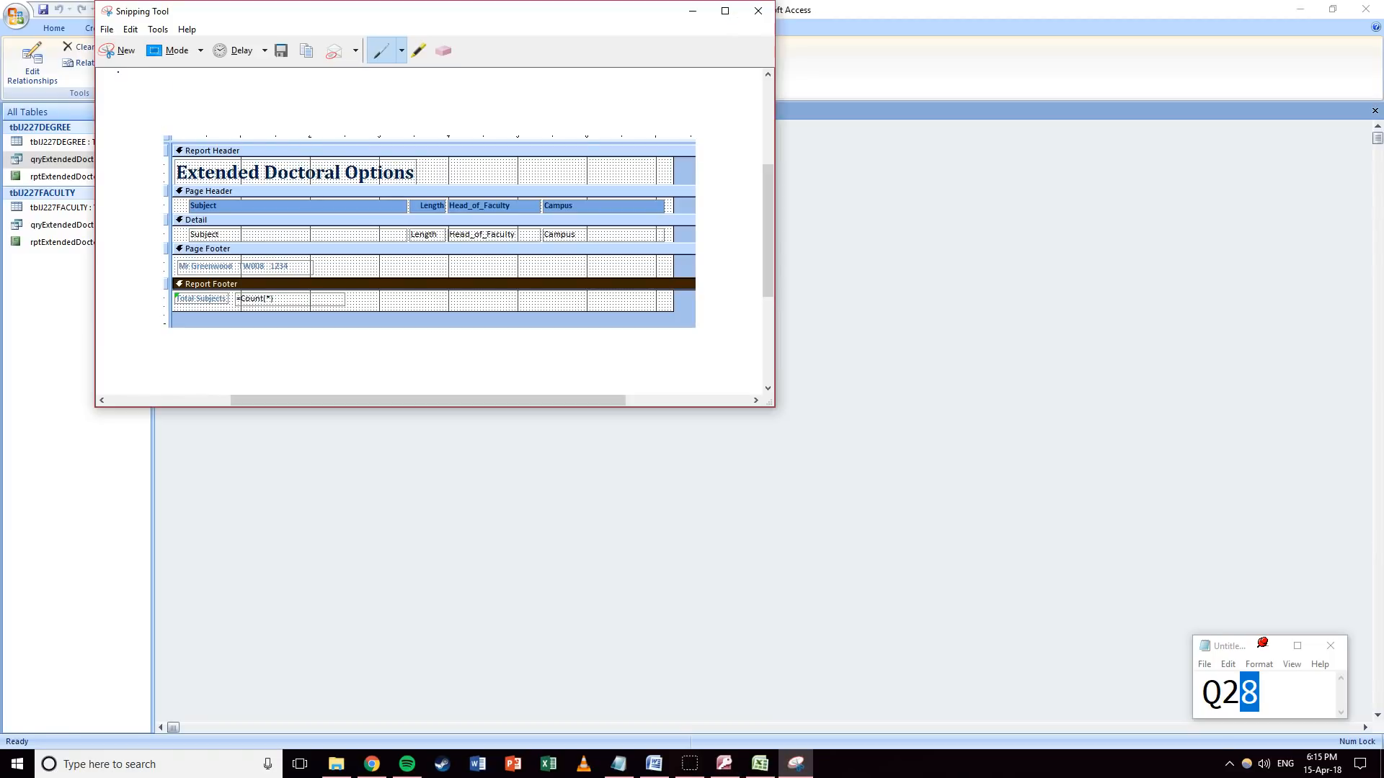
pyautogui.click(121, 54)
pyautogui.moveTo(184, 124); pyautogui.dragTo(457, 278)
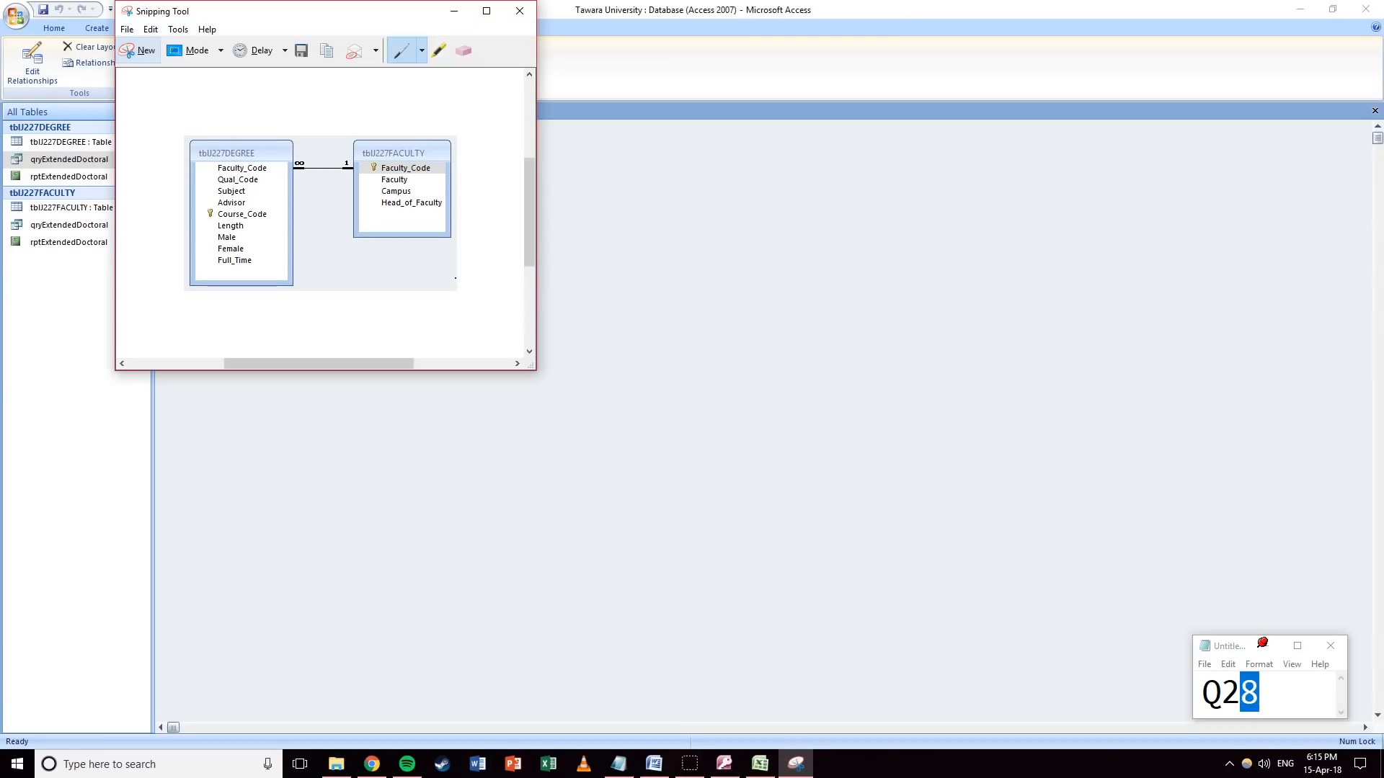
pyautogui.click(150, 30)
pyautogui.click(154, 48)
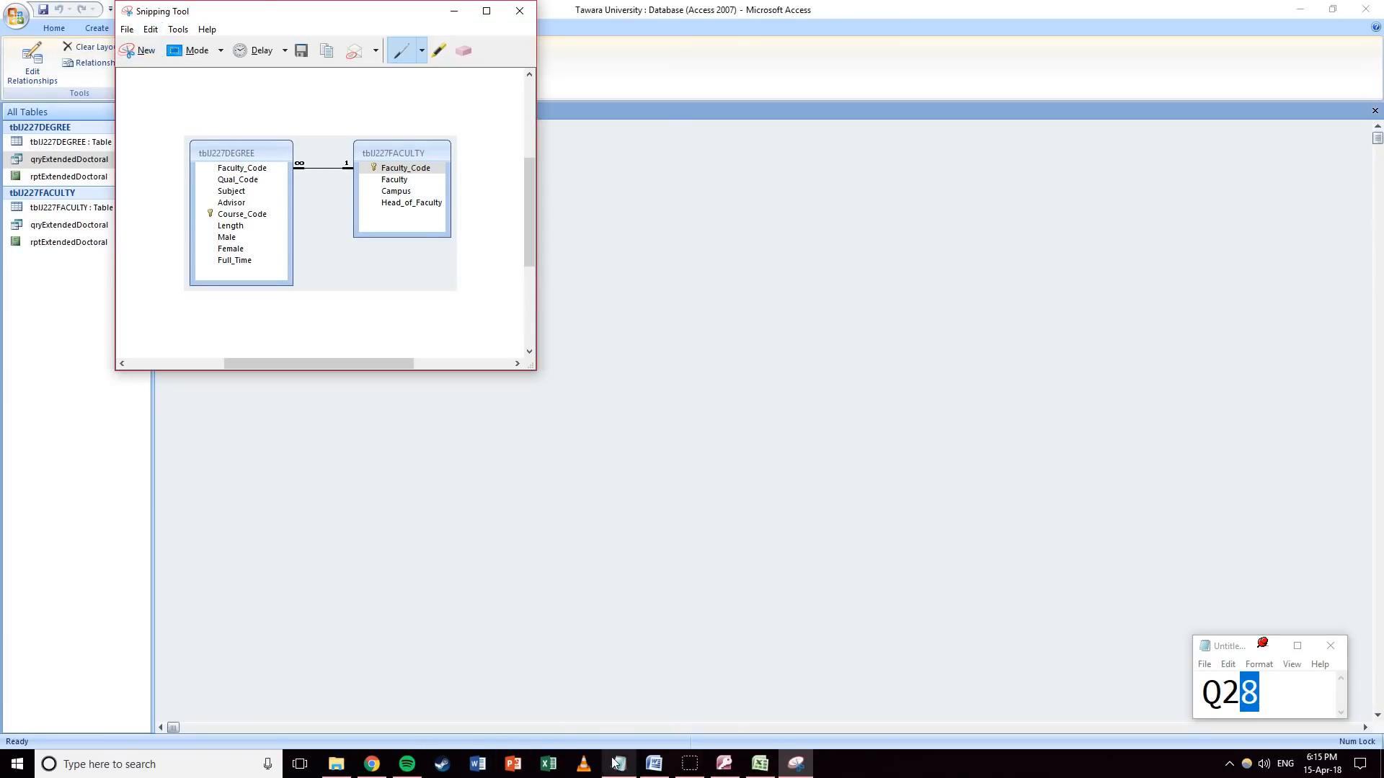
# Paste the relationships screenshot under Step 27 in Word, resize it, and minimize Word.
pyautogui.click(650, 768)
pyautogui.hotkey('ctrl', 'v')
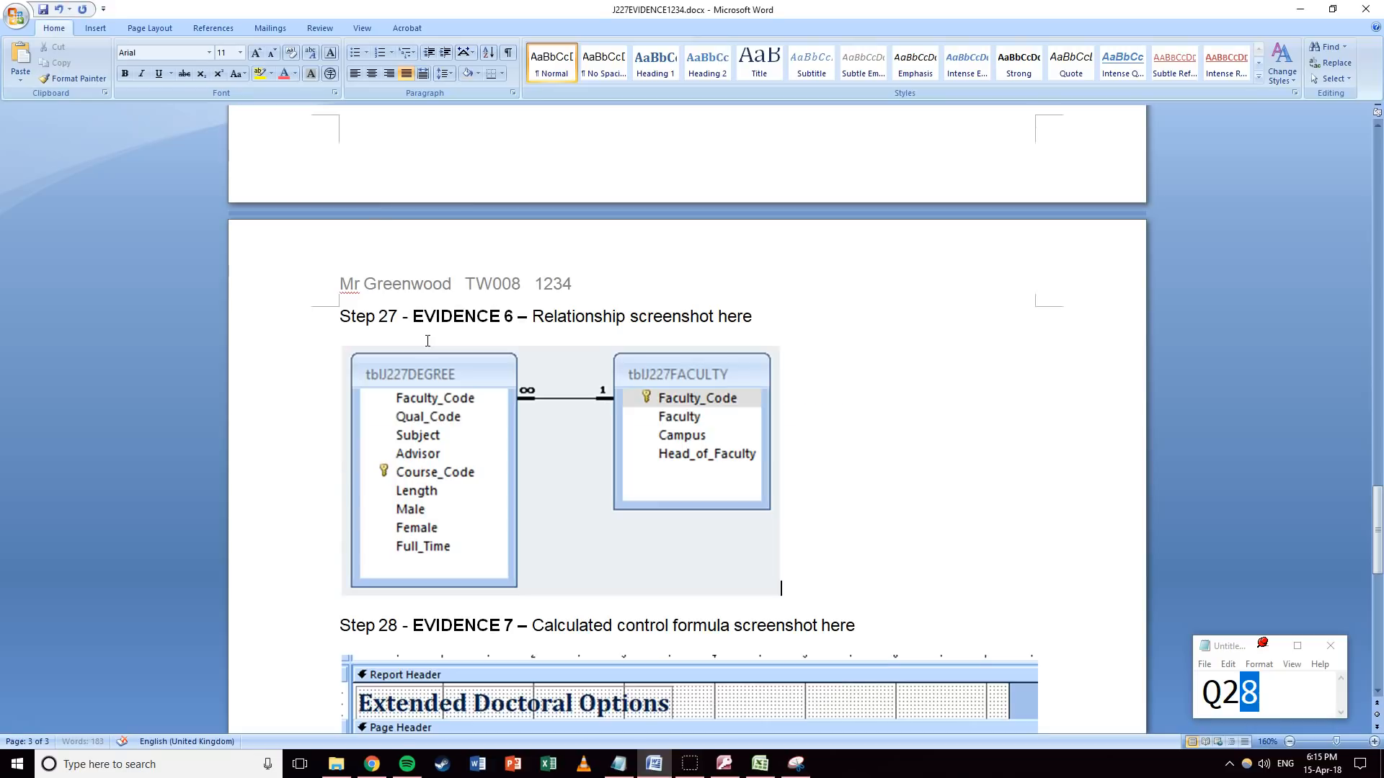
pyautogui.click(446, 419)
pyautogui.moveTo(784, 593); pyautogui.dragTo(647, 477)
pyautogui.click(760, 462)
pyautogui.scroll(-5, 680, 416)
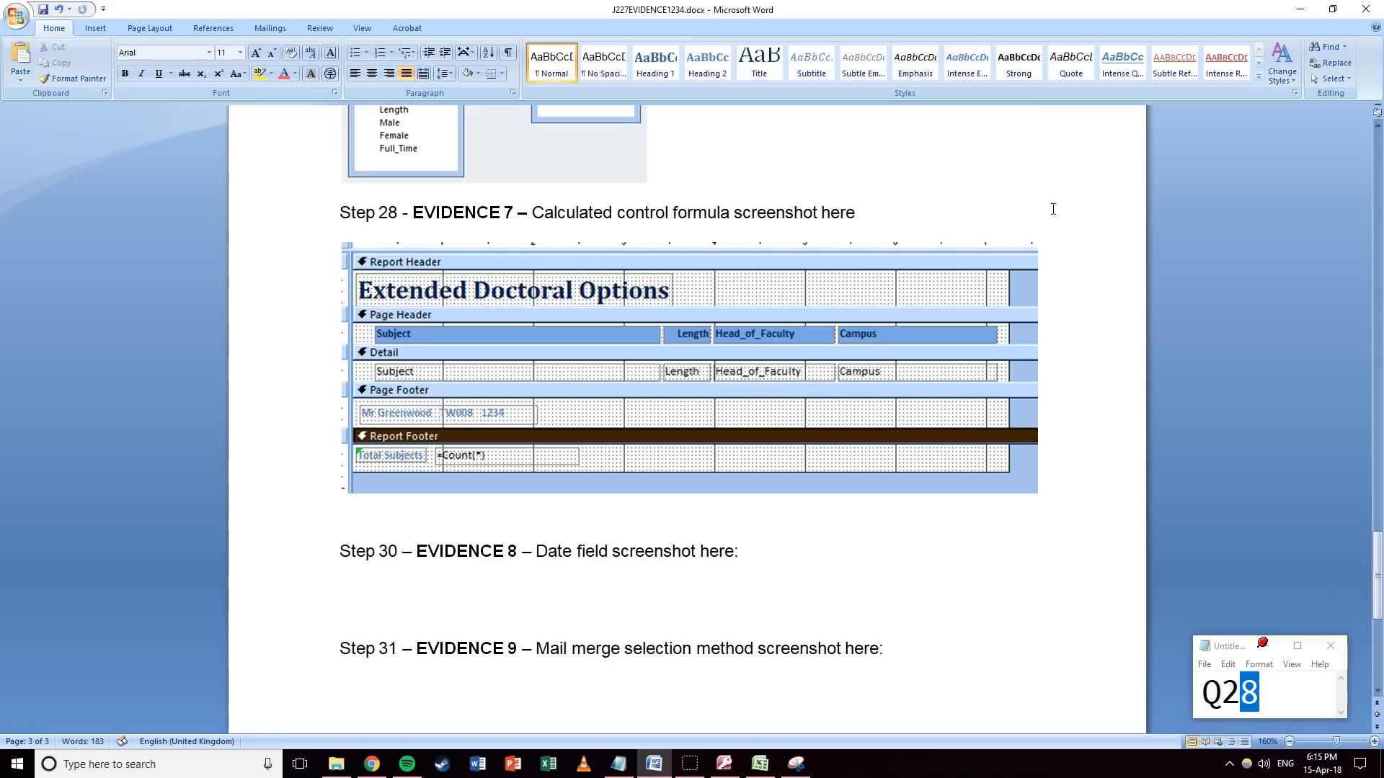
pyautogui.click(1285, 11)
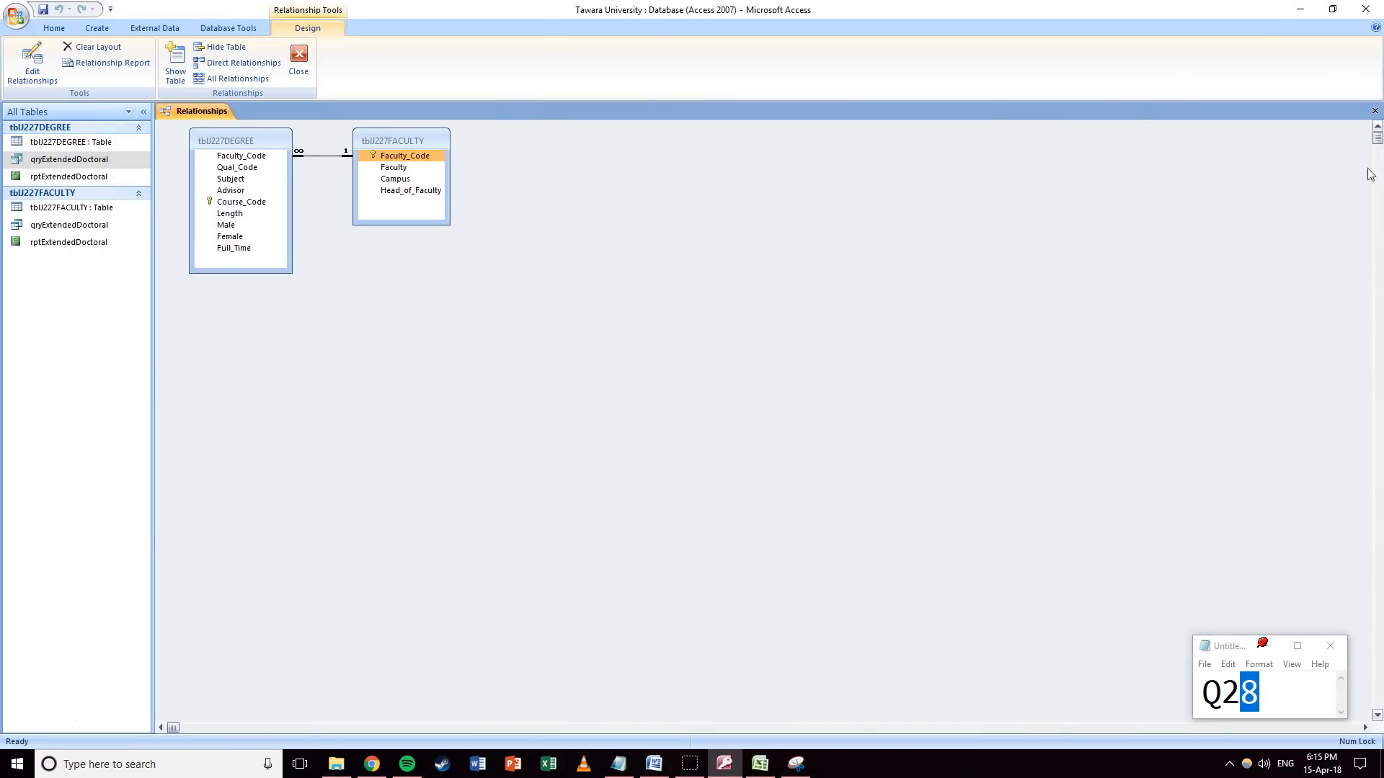
# Close the Relationships window, answering the save prompt, and update the Notepad tracker to Q29.
pyautogui.click(1374, 110)
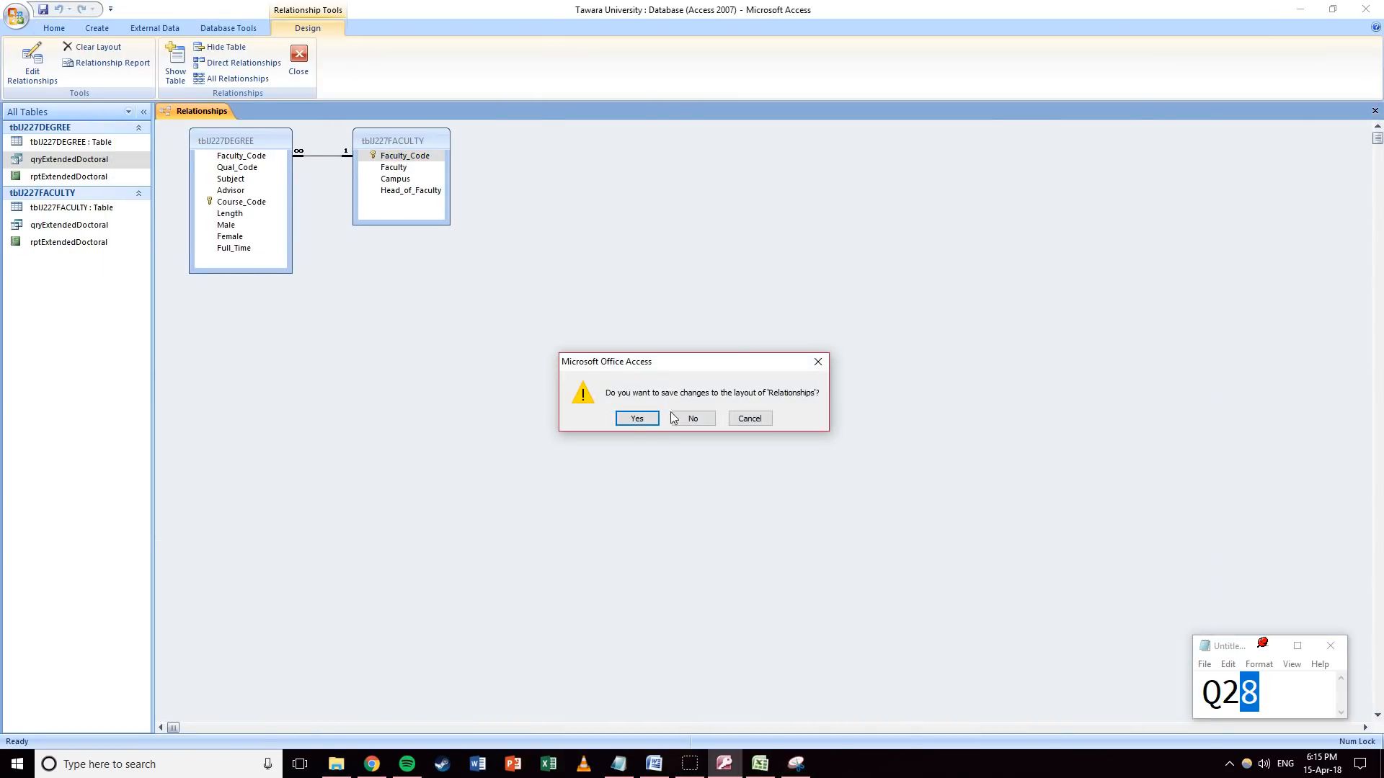
pyautogui.click(633, 418)
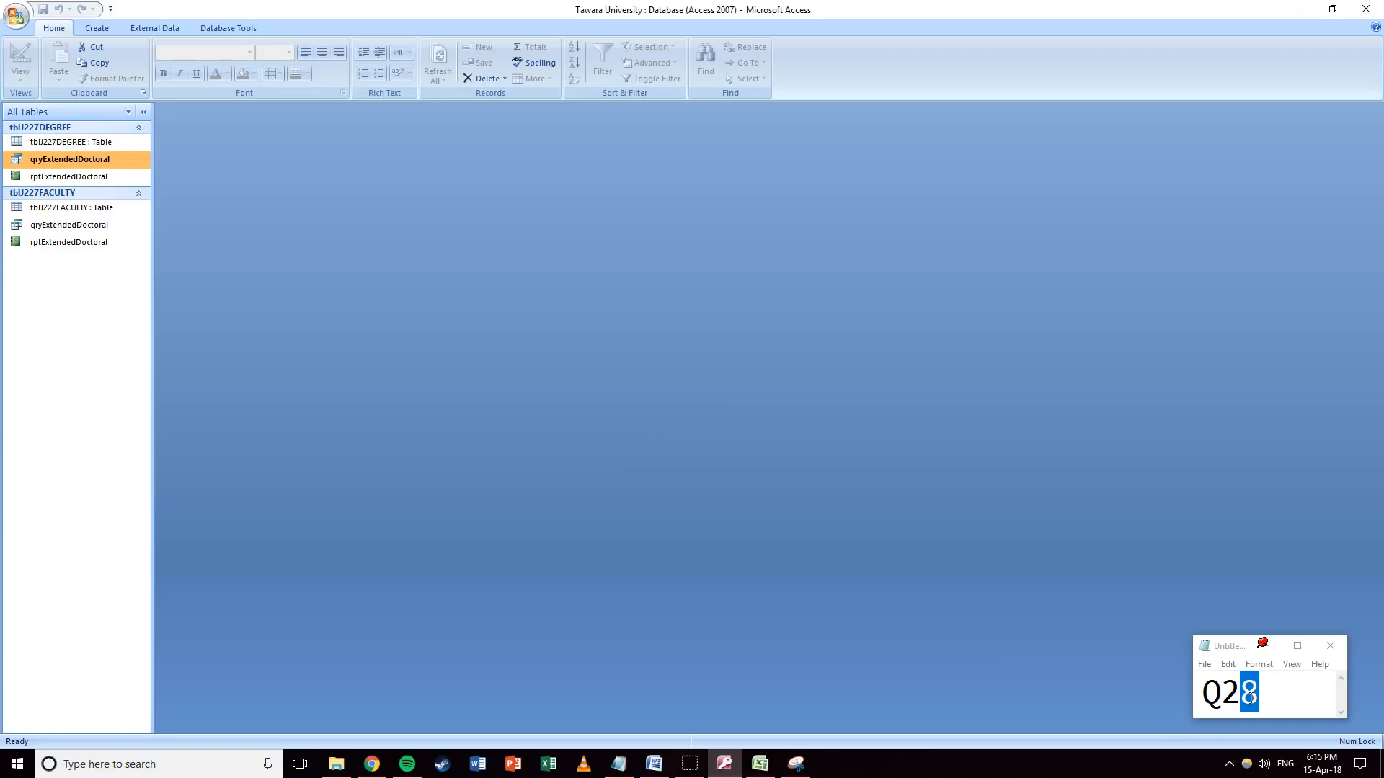
pyautogui.moveTo(1256, 697); pyautogui.dragTo(1243, 698)
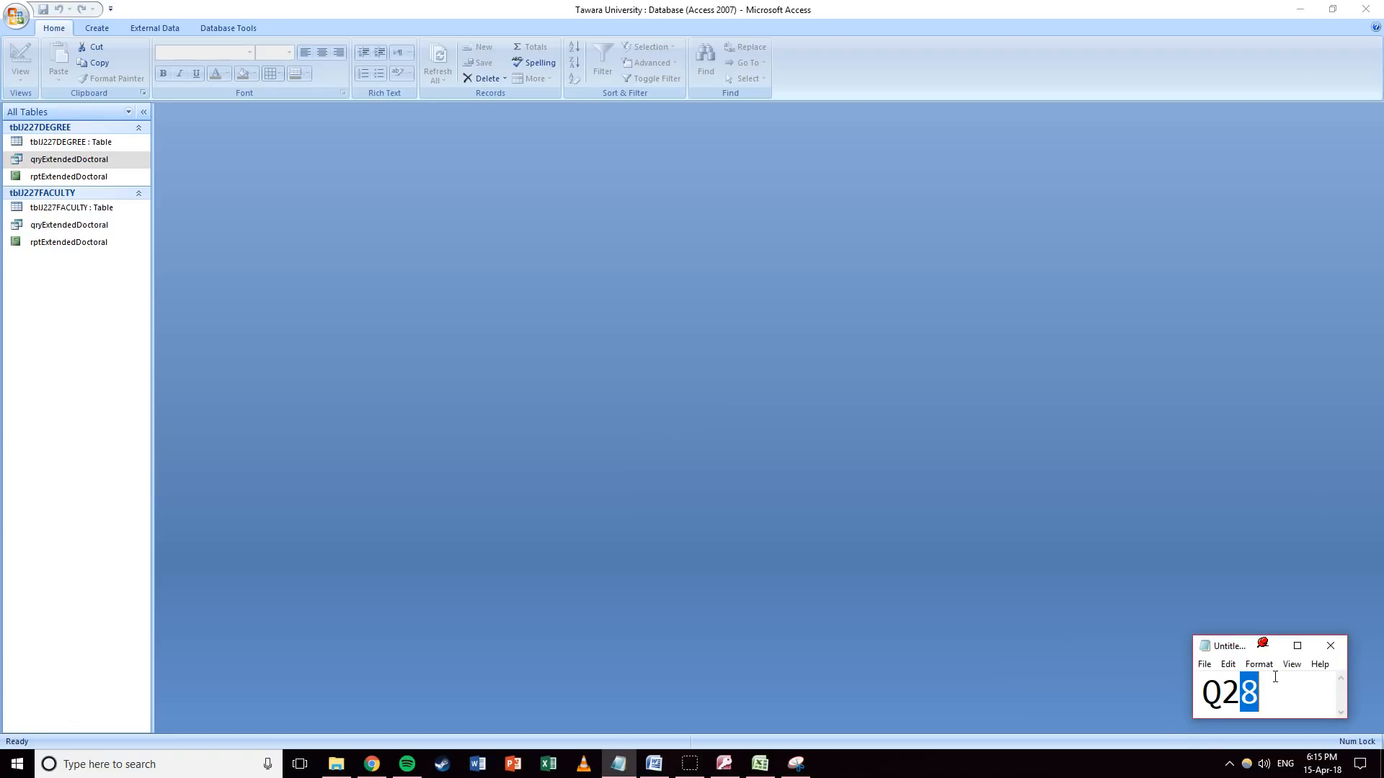
pyautogui.write('9')
pyautogui.click(725, 475)
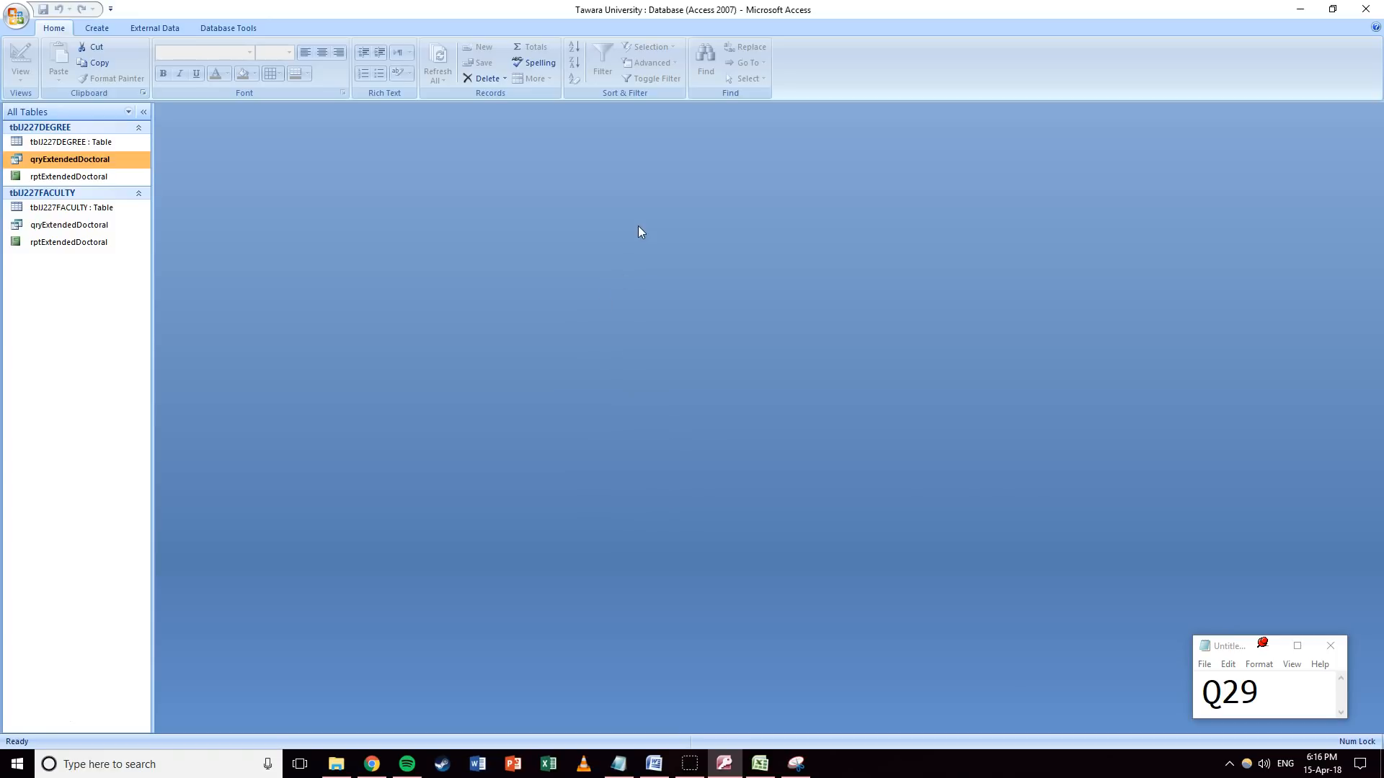
# Start a new query with the Simple Query Wizard from the degree table.
pyautogui.click(63, 144)
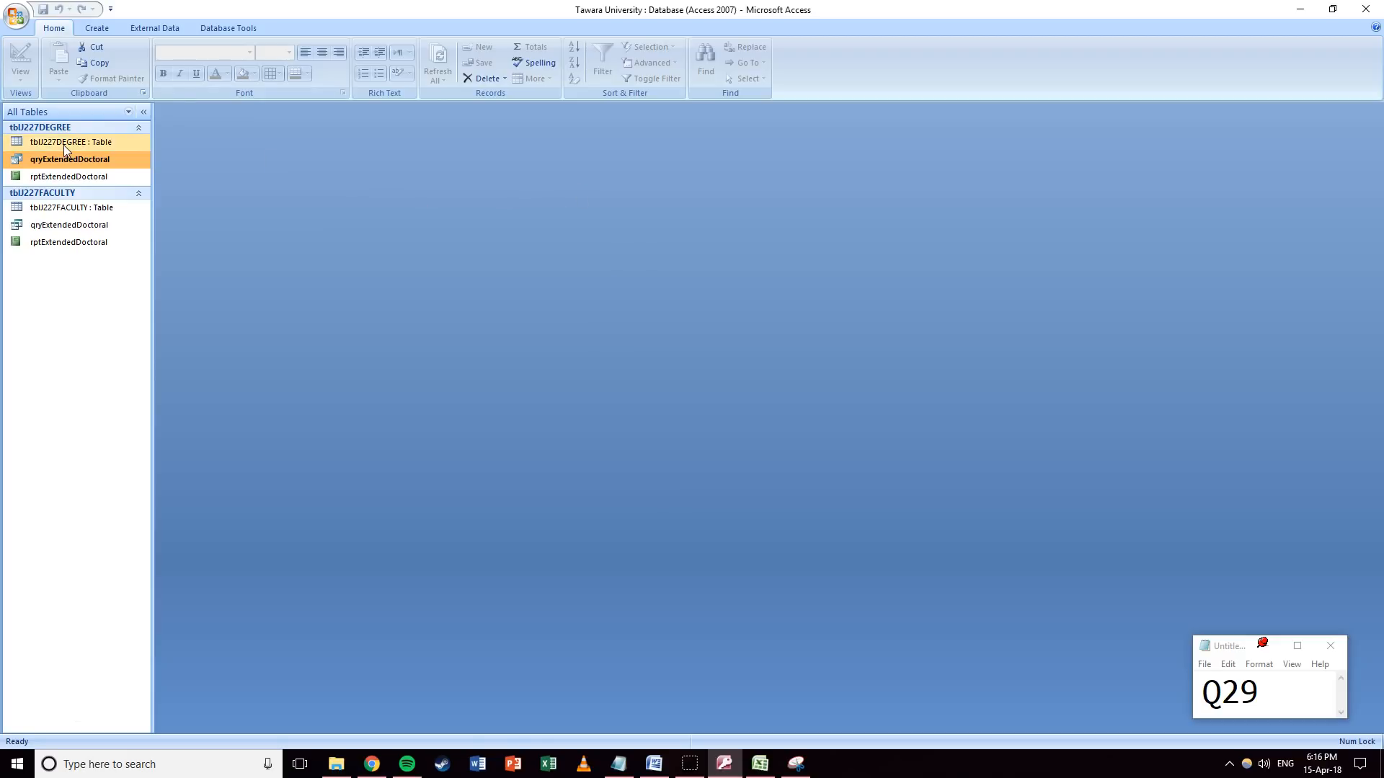
pyautogui.click(93, 29)
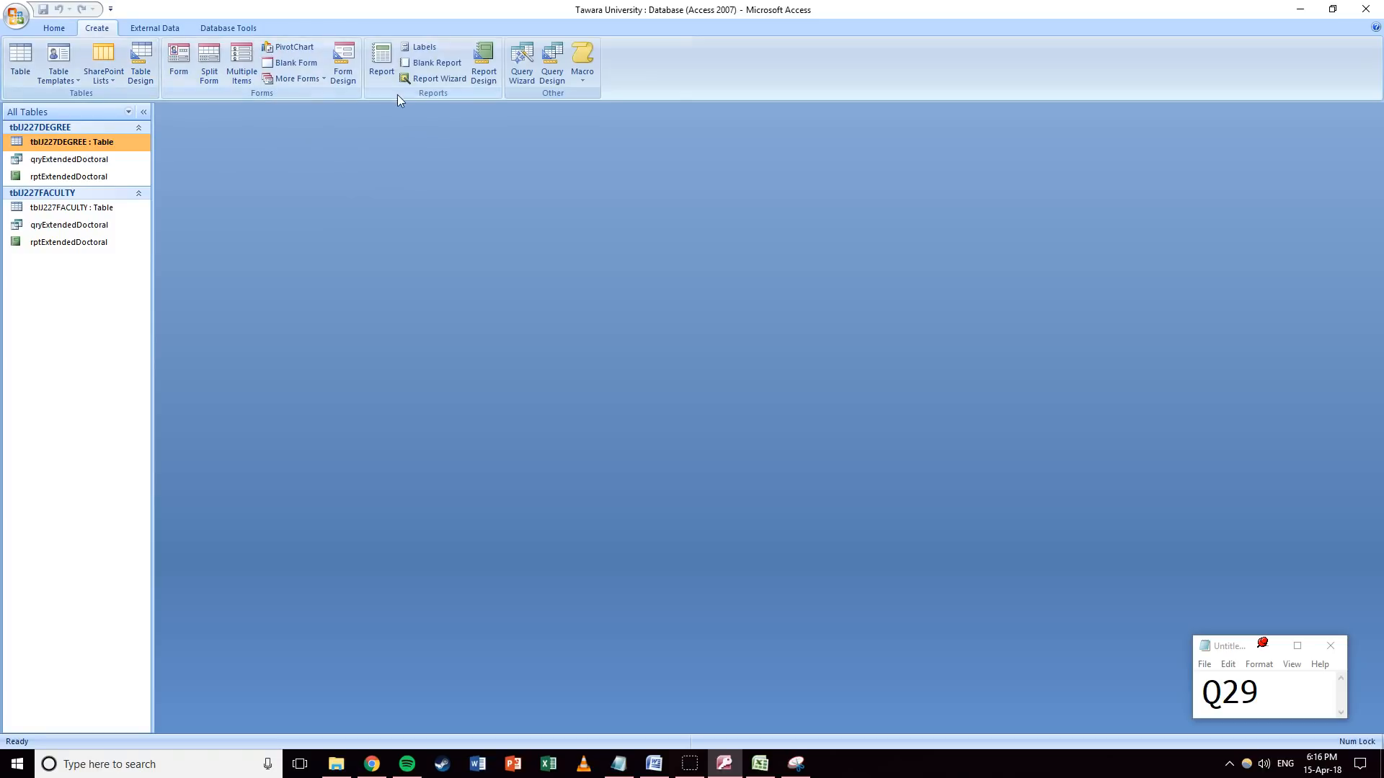
pyautogui.click(517, 75)
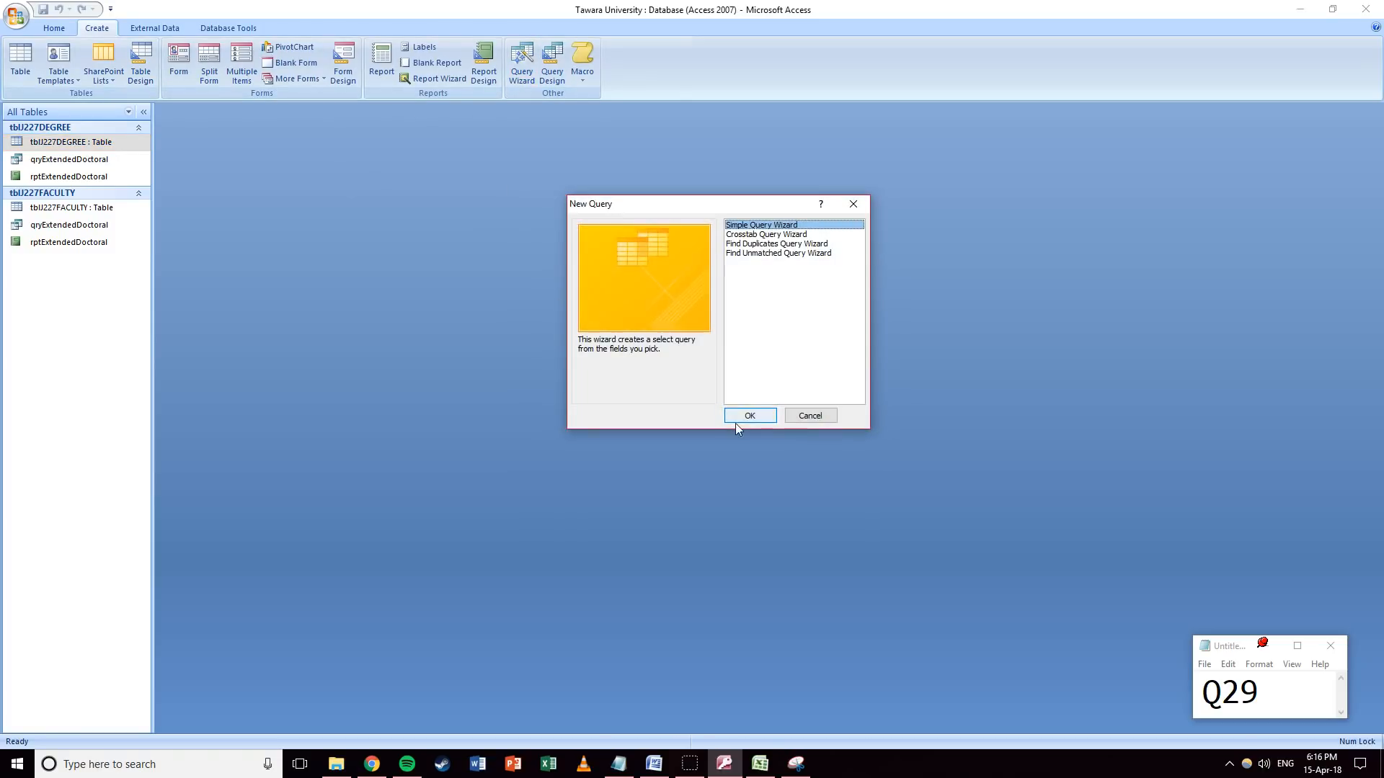
pyautogui.click(736, 417)
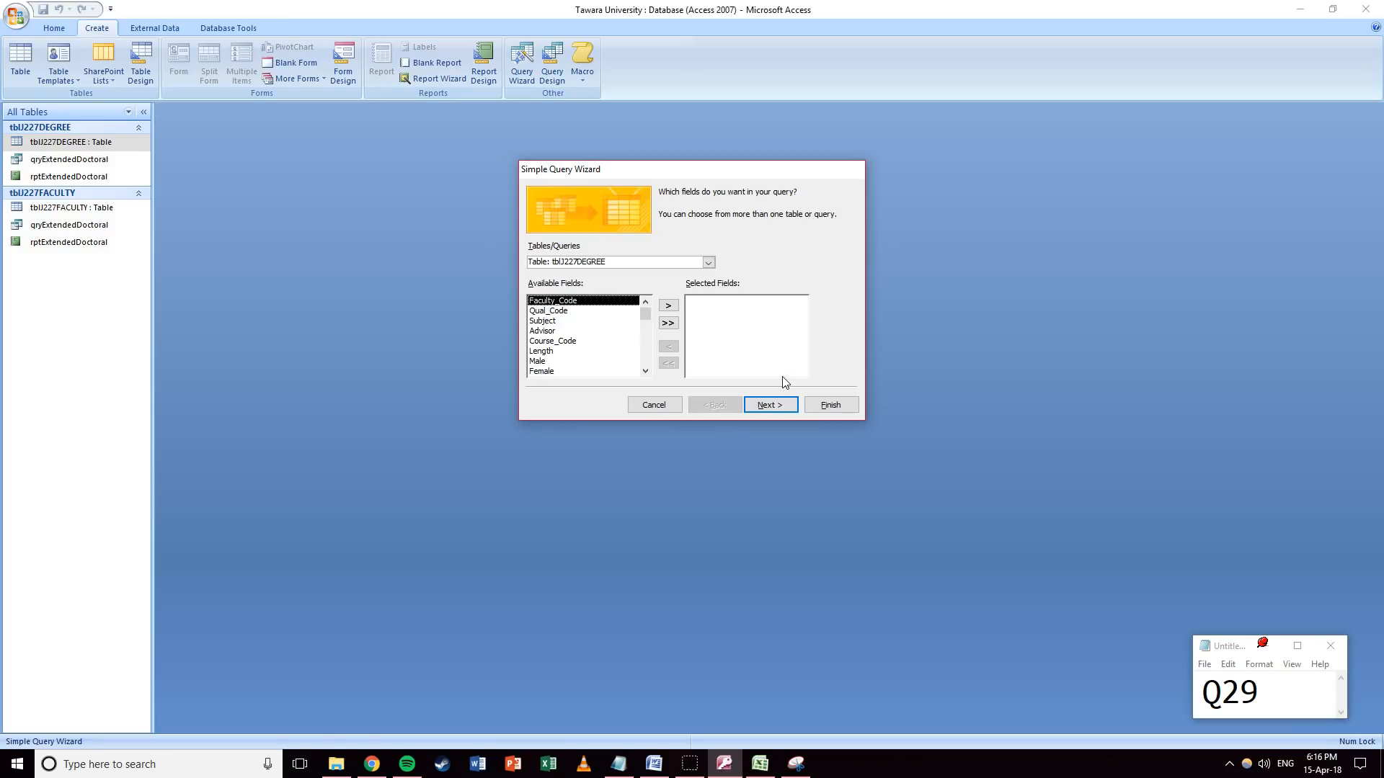
# Add Course_Code, Qual_Code, Faculty, Male, Female and Full_Time from the degree and faculty tables.
pyautogui.doubleClick(561, 341)
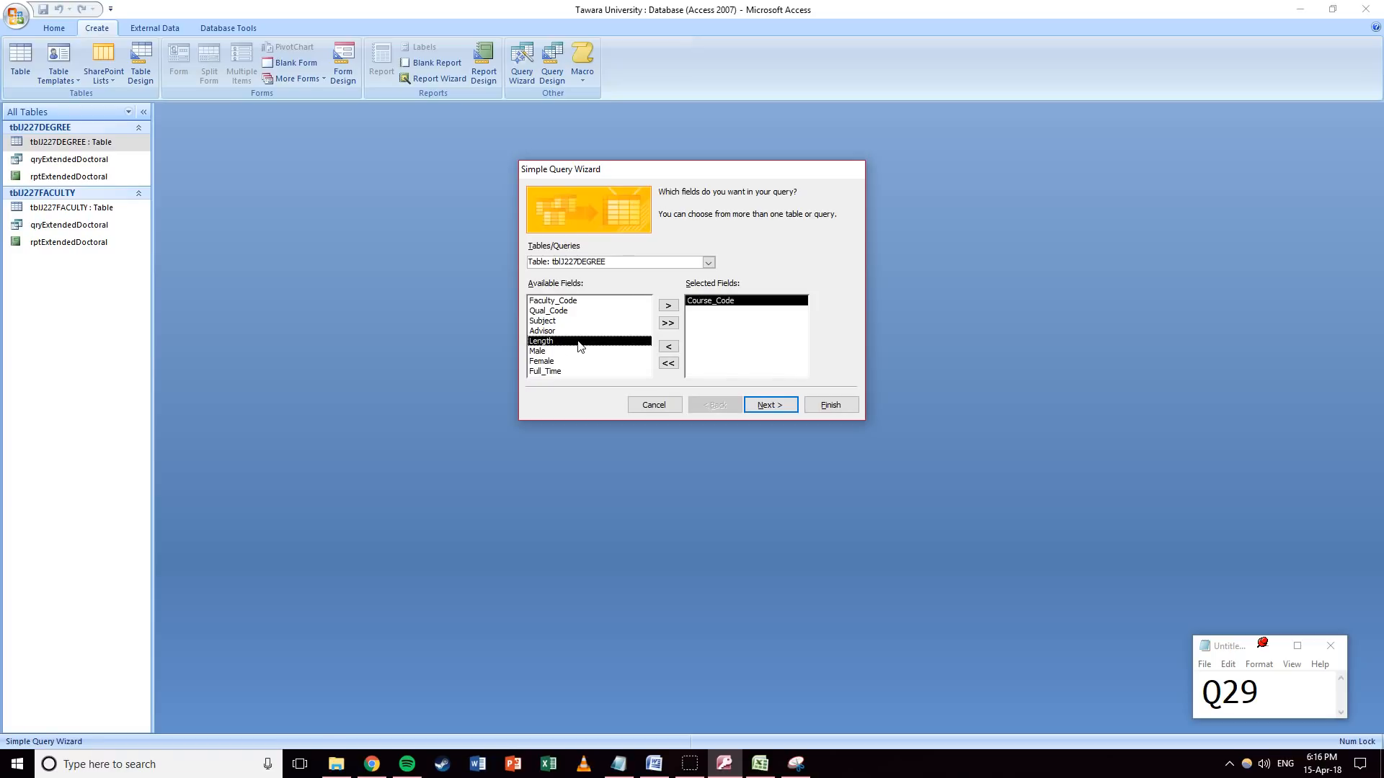
pyautogui.doubleClick(564, 311)
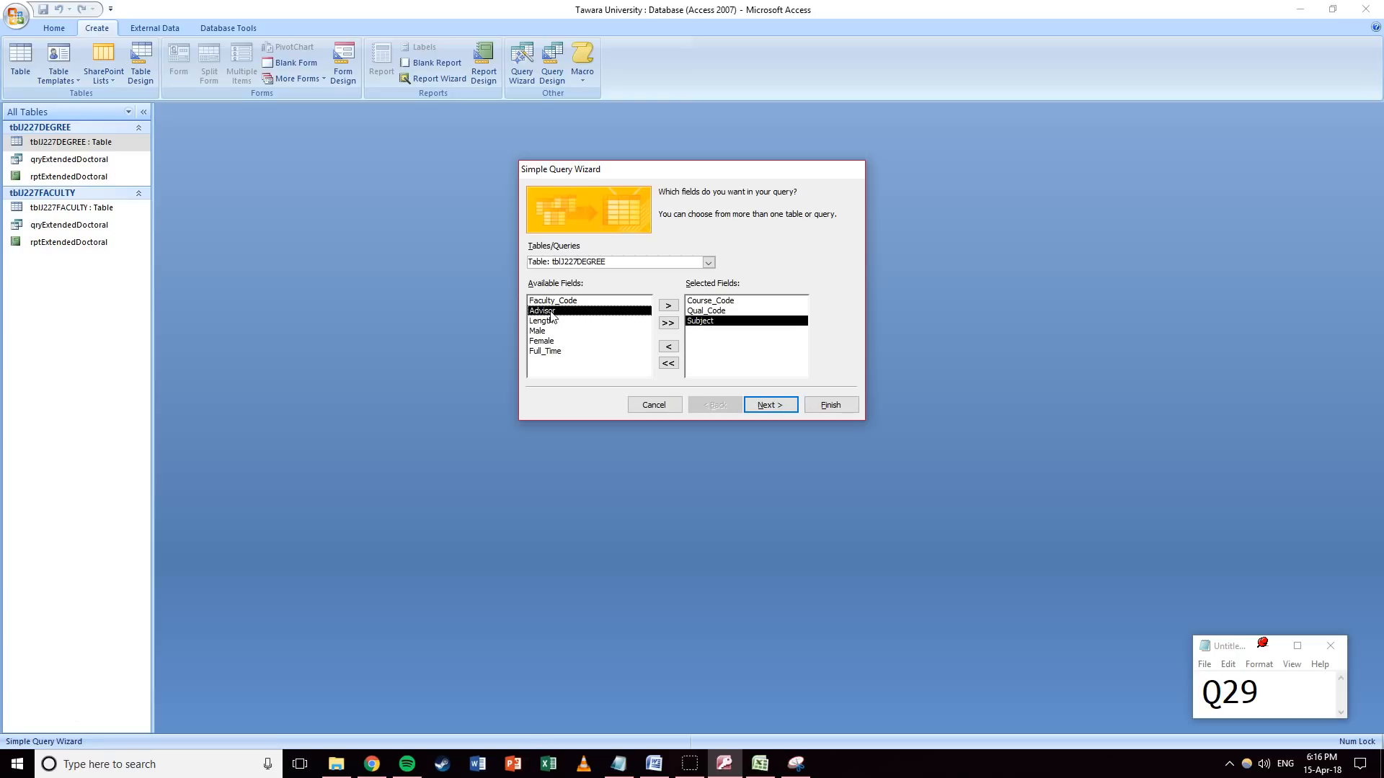
pyautogui.click(710, 264)
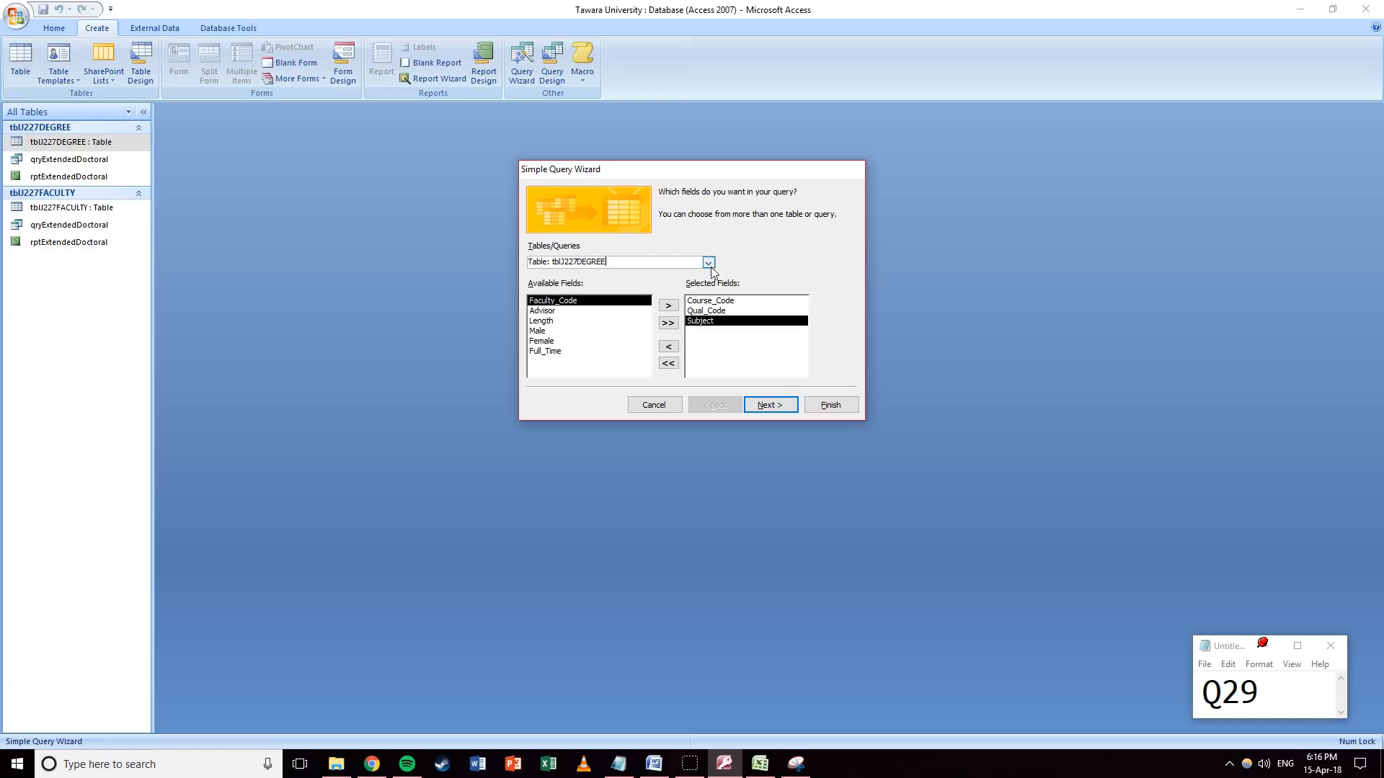
pyautogui.click(708, 263)
pyautogui.click(646, 287)
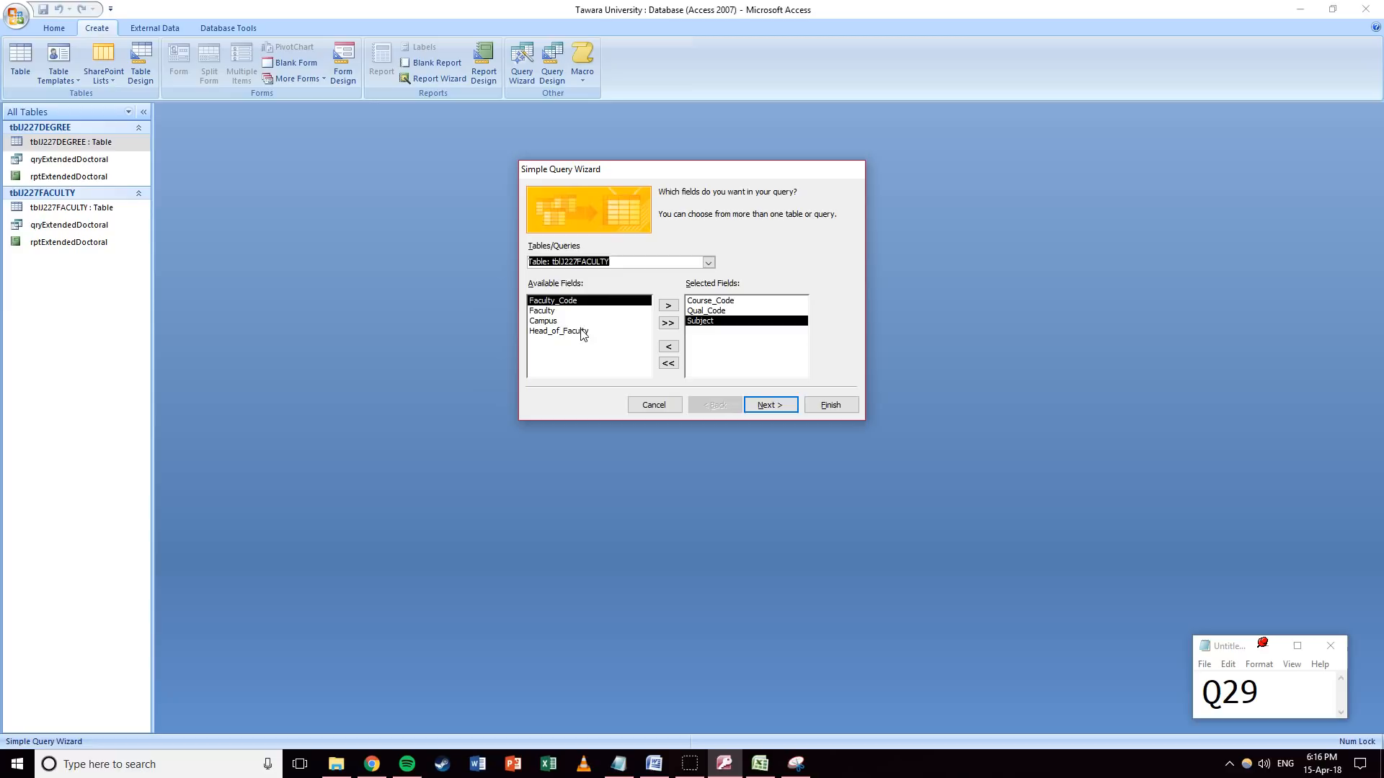
pyautogui.click(545, 315)
pyautogui.doubleClick(545, 315)
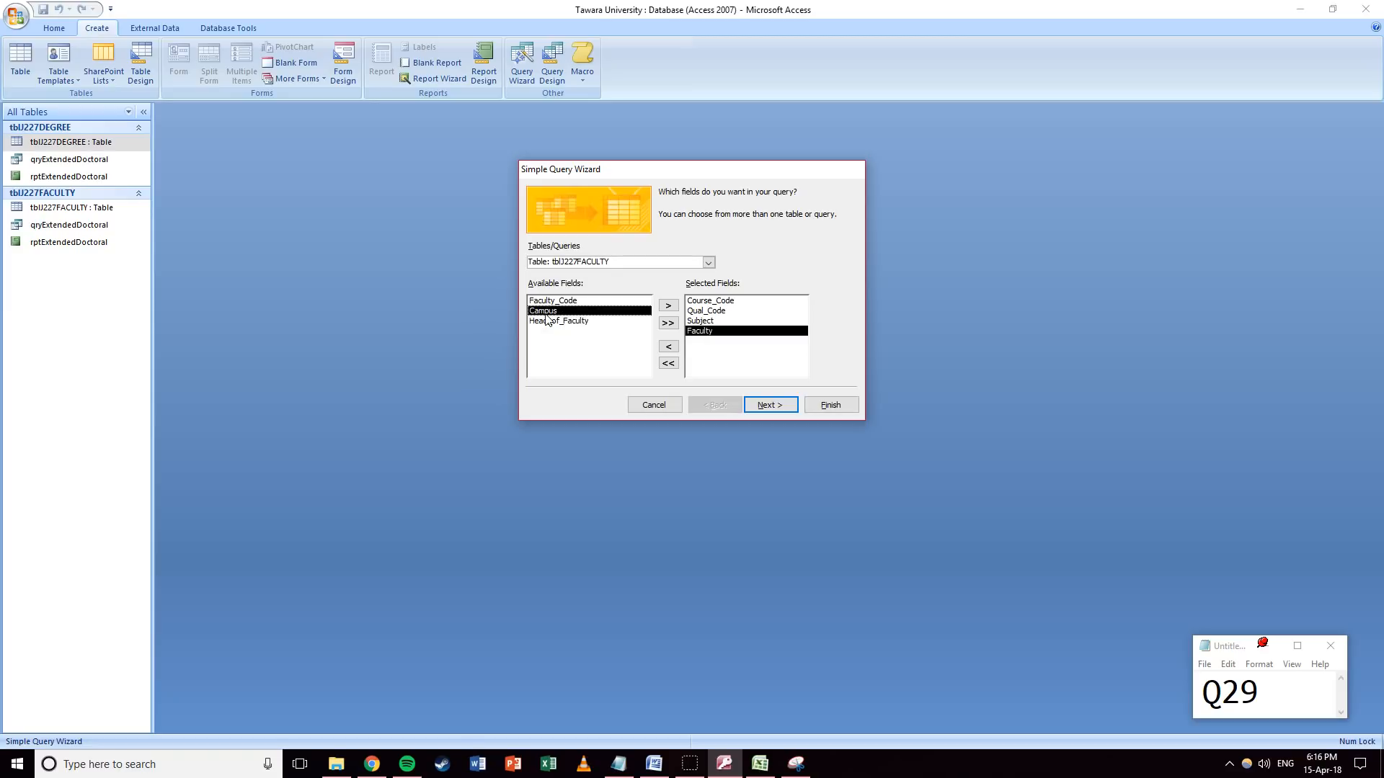
pyautogui.click(709, 263)
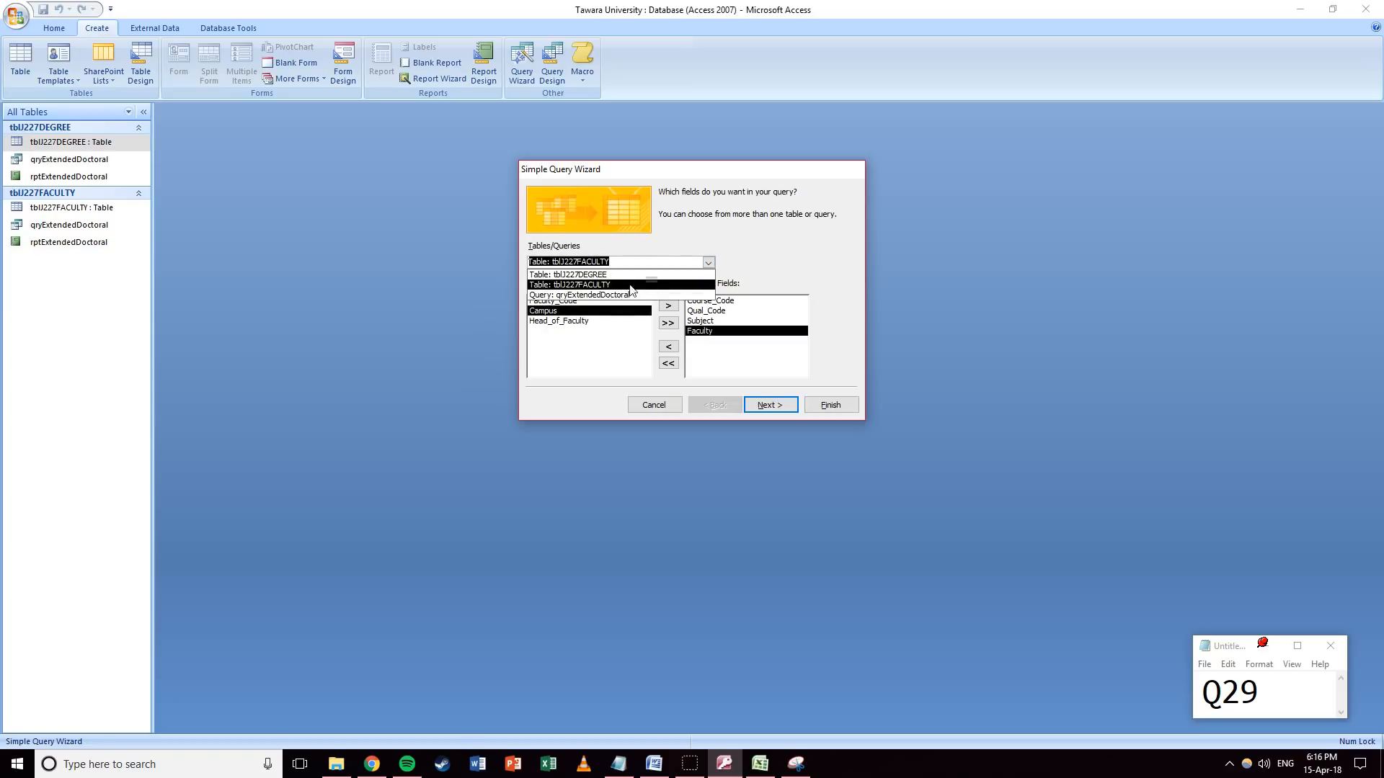
pyautogui.click(604, 277)
pyautogui.doubleClick(545, 330)
pyautogui.doubleClick(545, 331)
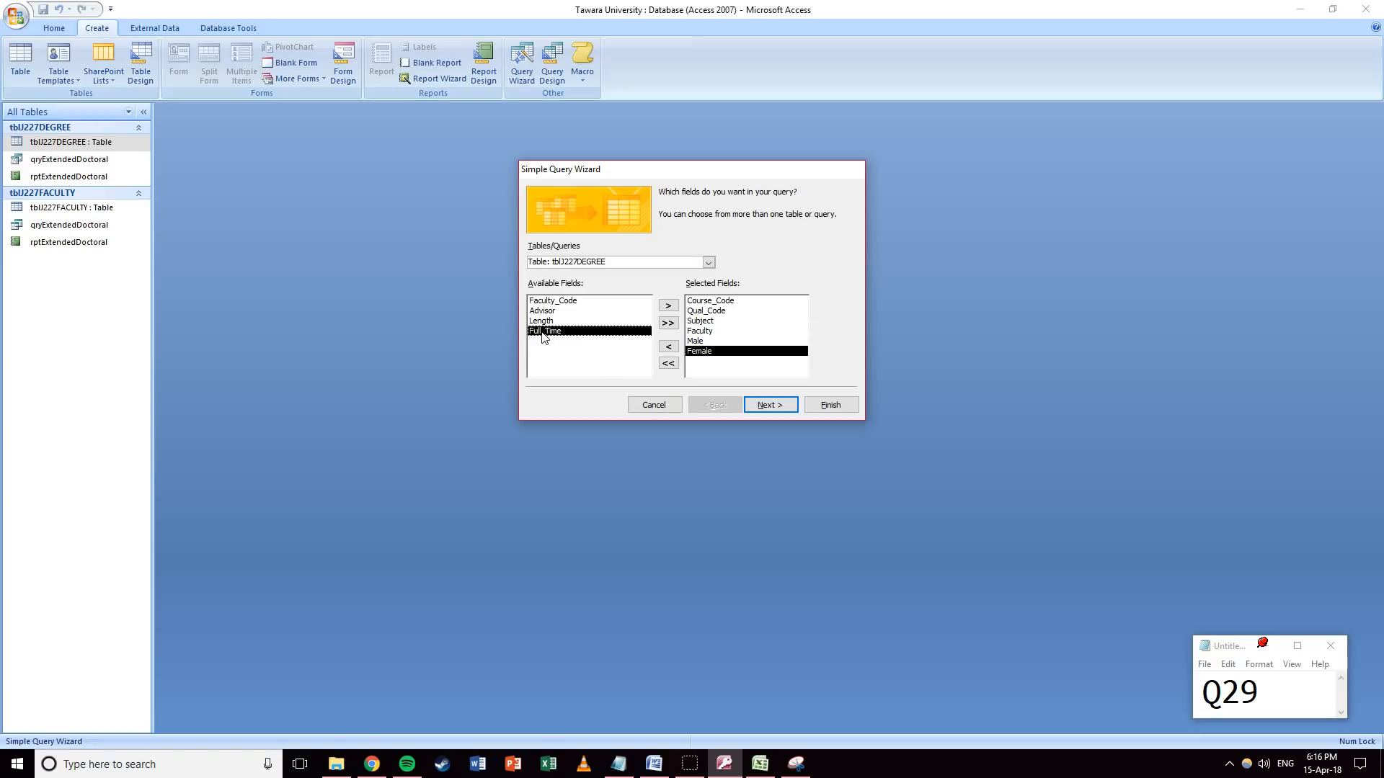
pyautogui.doubleClick(545, 331)
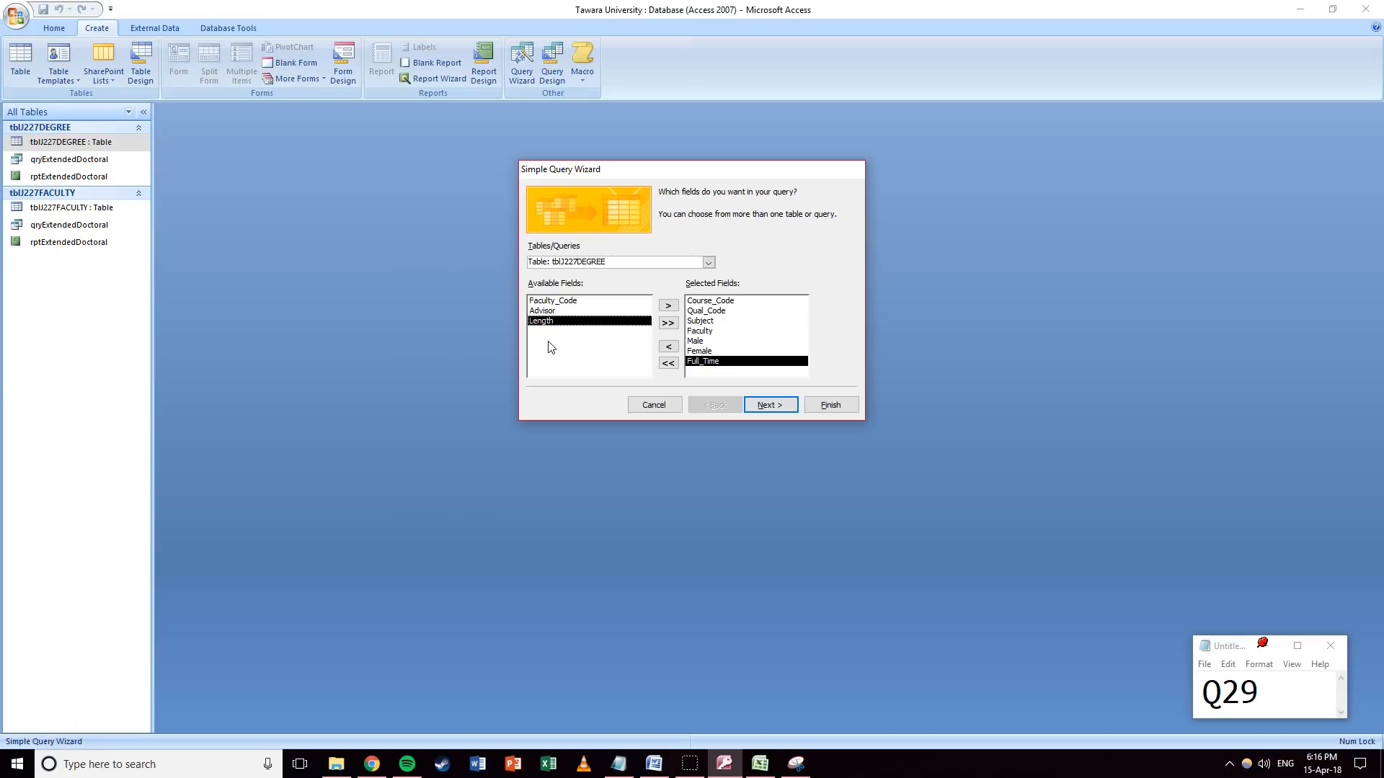
# Name the query qryTotalEnrolled and choose to modify its design.
pyautogui.click(782, 407)
pyautogui.click(783, 405)
pyautogui.moveTo(730, 210); pyautogui.dragTo(611, 197)
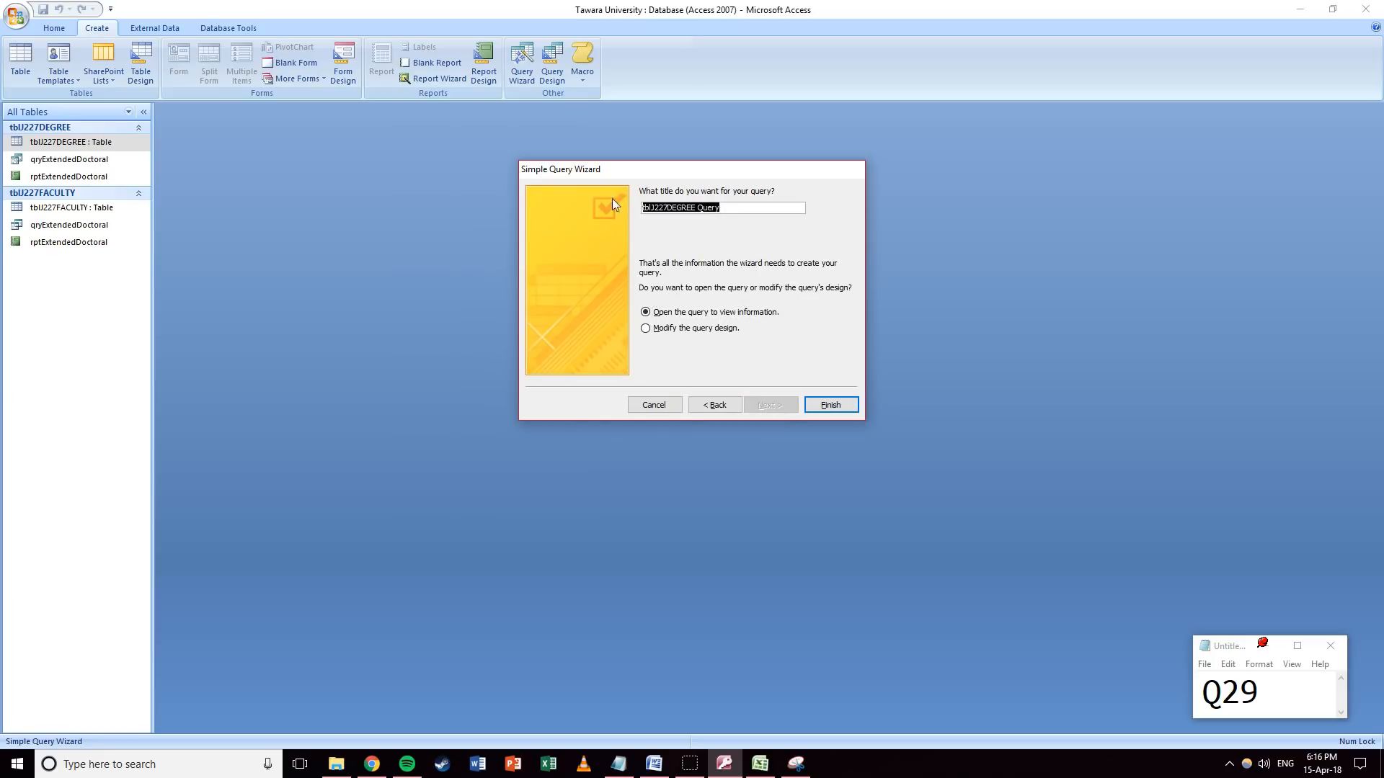
pyautogui.press('BackSpace')
pyautogui.write('qryTotalEnrolled')
pyautogui.click(645, 333)
# Add the calculated field Total_Enrolled: [Male]+[Female] and check the totals in Datasheet view.
pyautogui.click(830, 404)
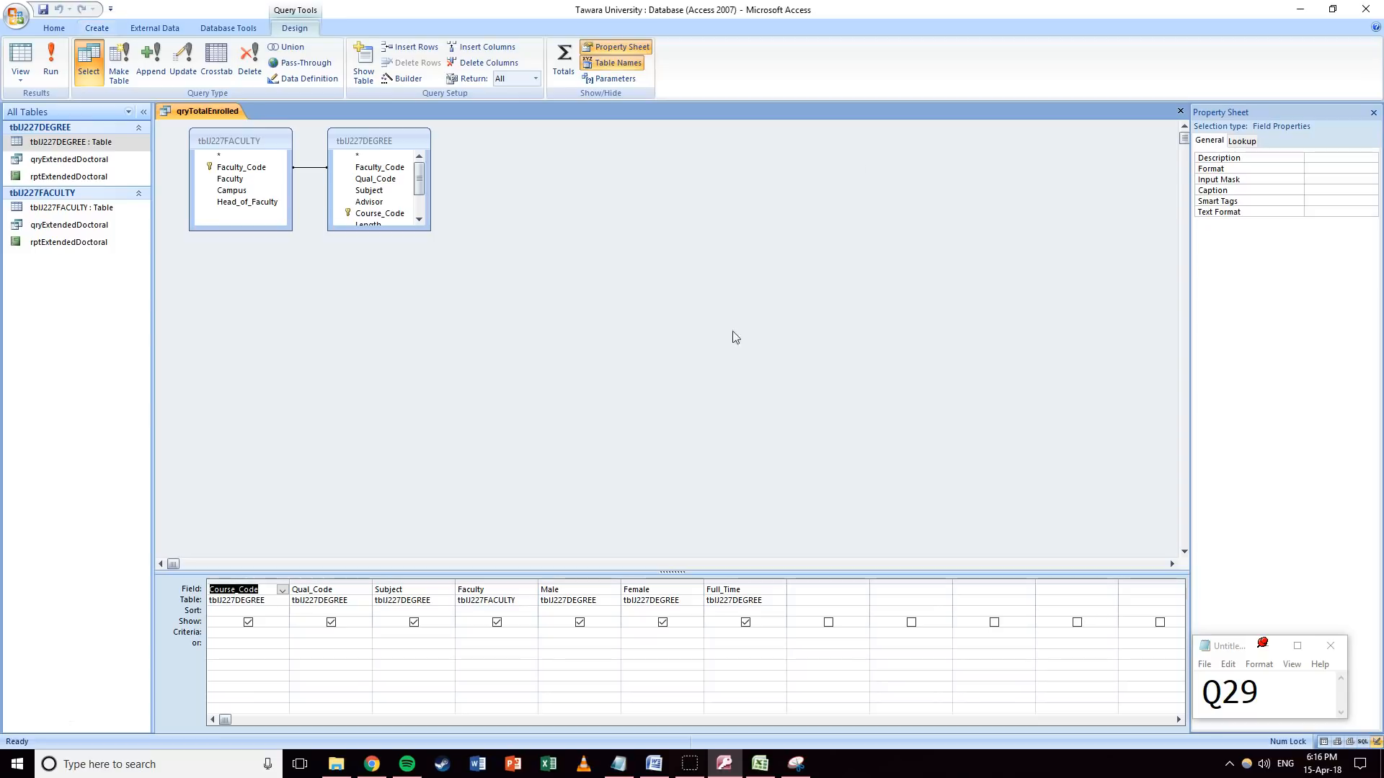
pyautogui.click(800, 599)
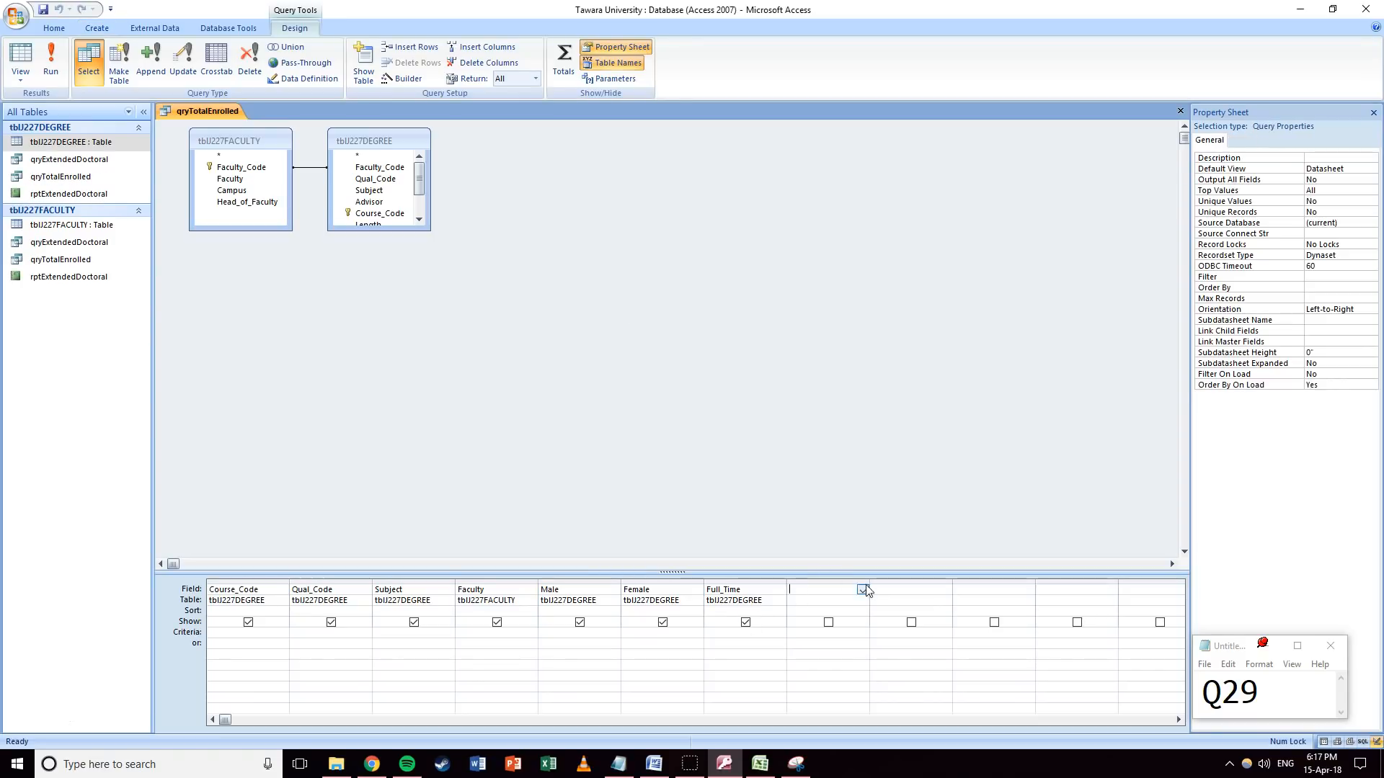
pyautogui.moveTo(868, 580); pyautogui.dragTo(1015, 580)
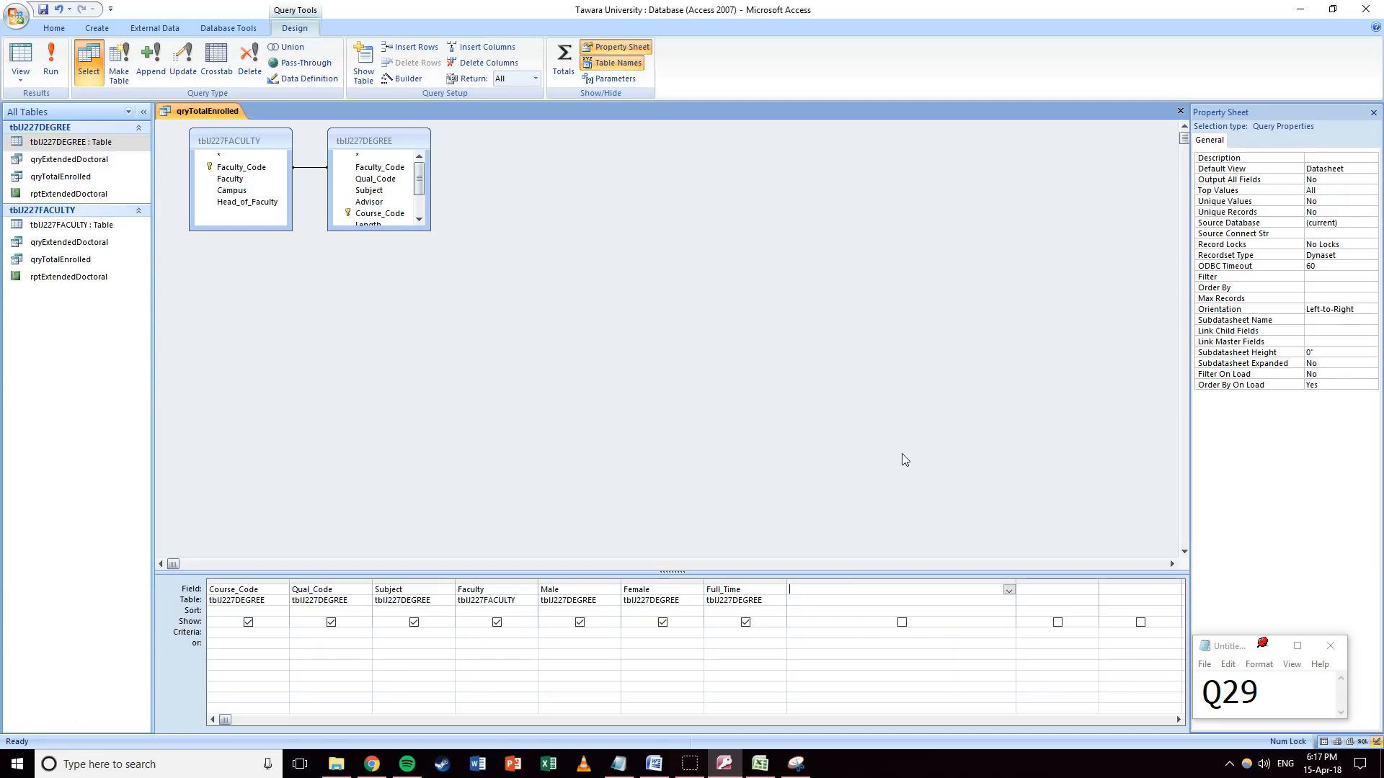
pyautogui.write('Total_Enrolled:')
pyautogui.write('[Male]+[Female]')
pyautogui.press('Down')
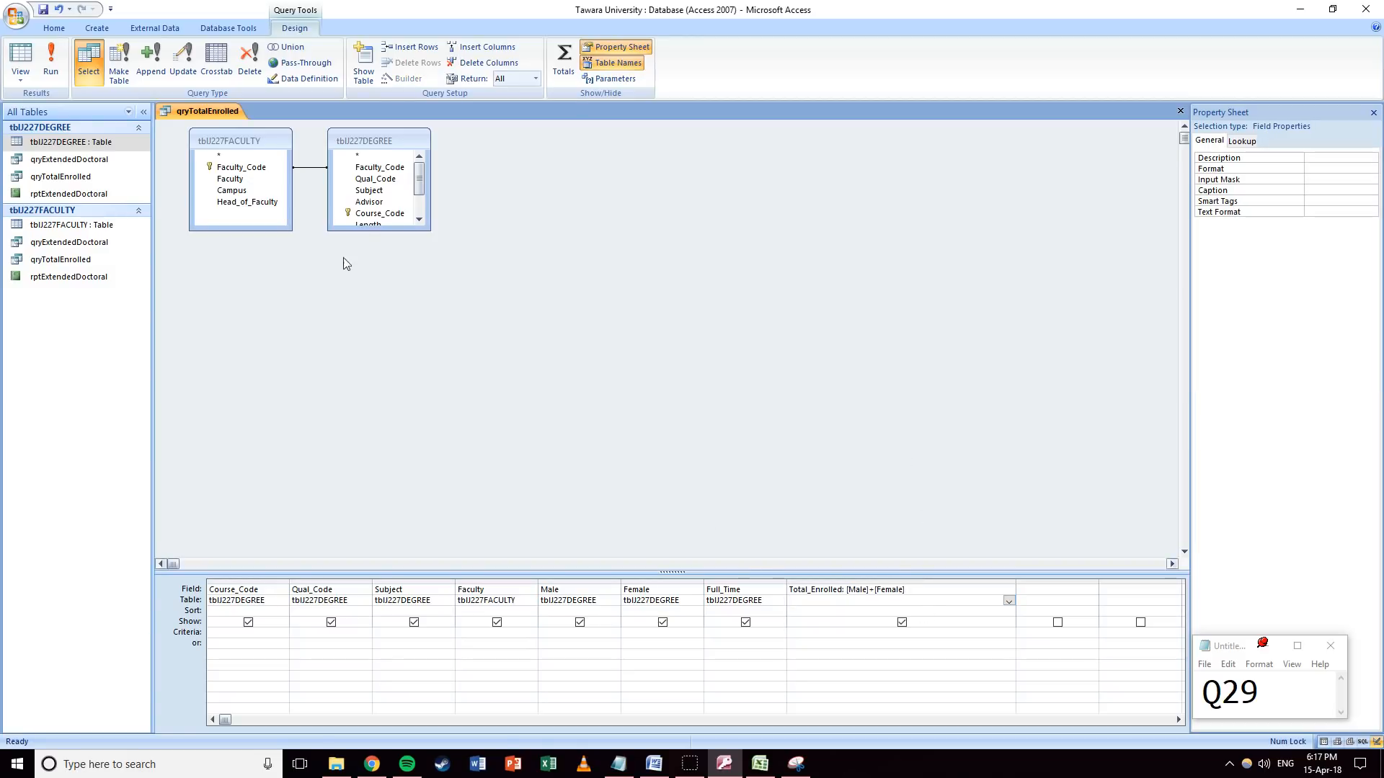
pyautogui.click(20, 58)
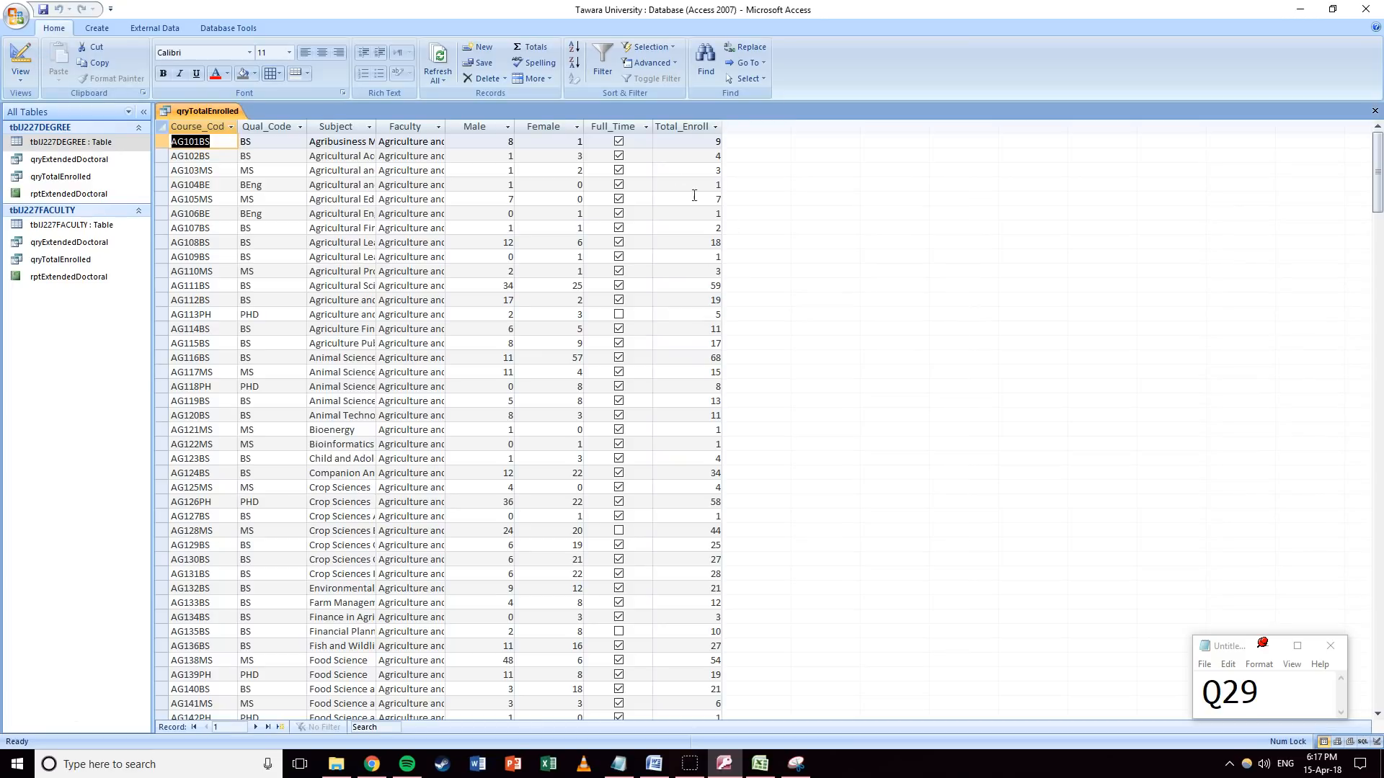
pyautogui.click(21, 58)
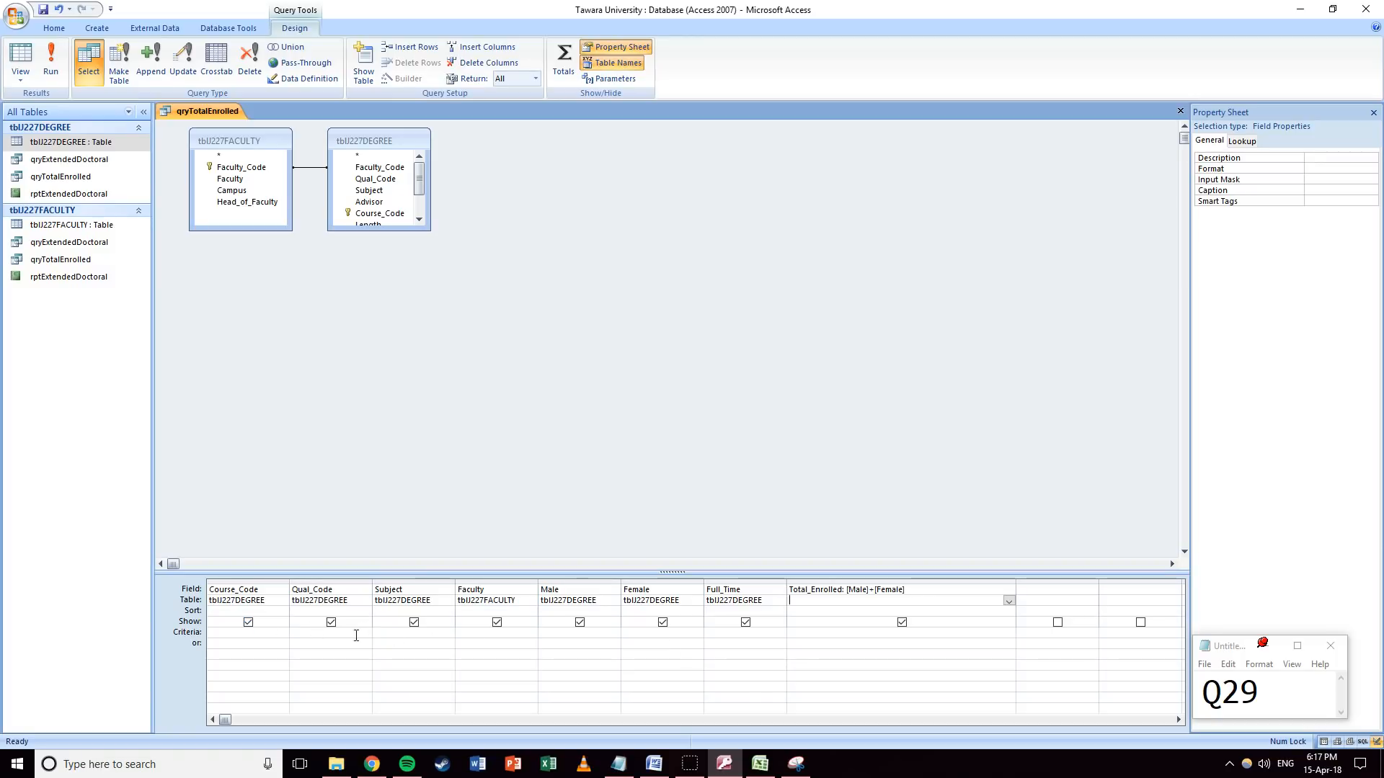
# Set the Subject criterion to *Science* and check the filtered results.
pyautogui.click(416, 633)
pyautogui.write('*Science*')
pyautogui.press('Tab')
pyautogui.click(20, 59)
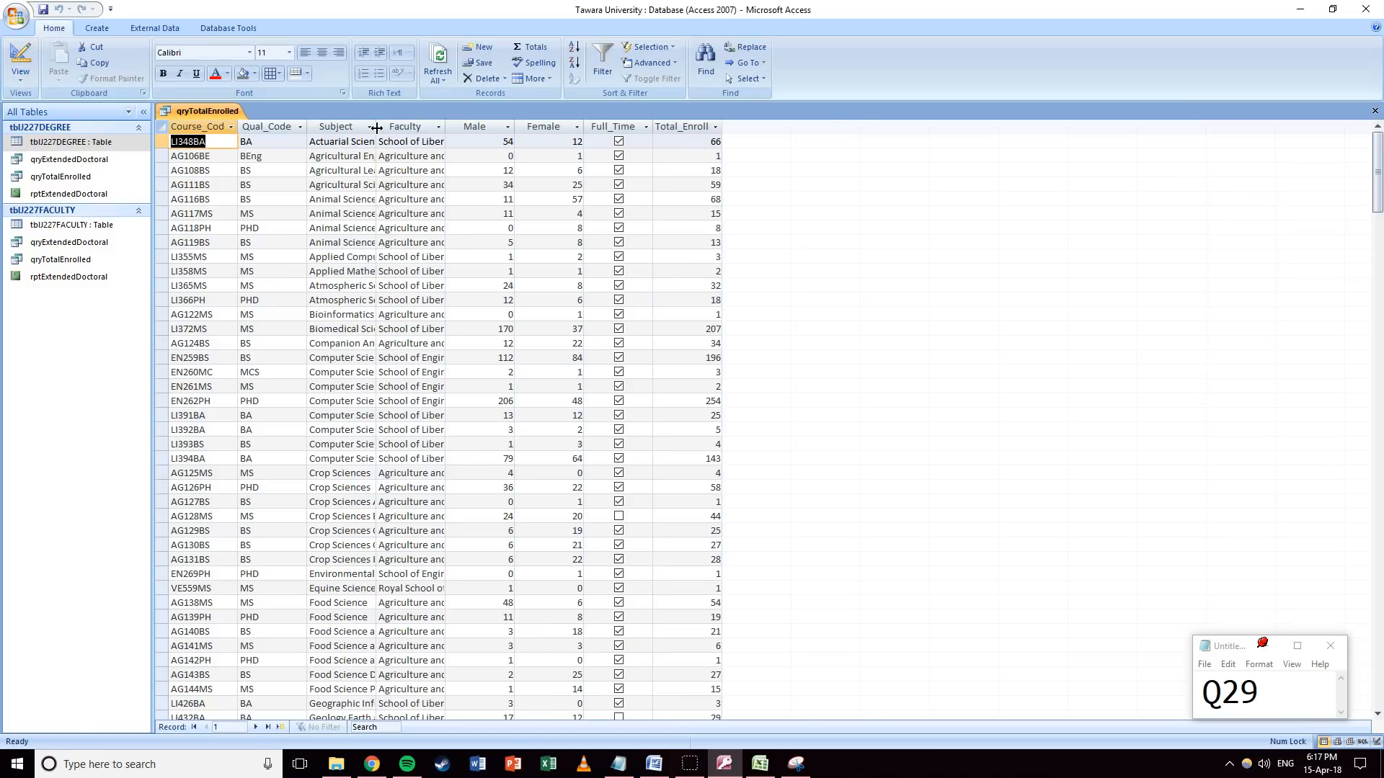
pyautogui.doubleClick(376, 128)
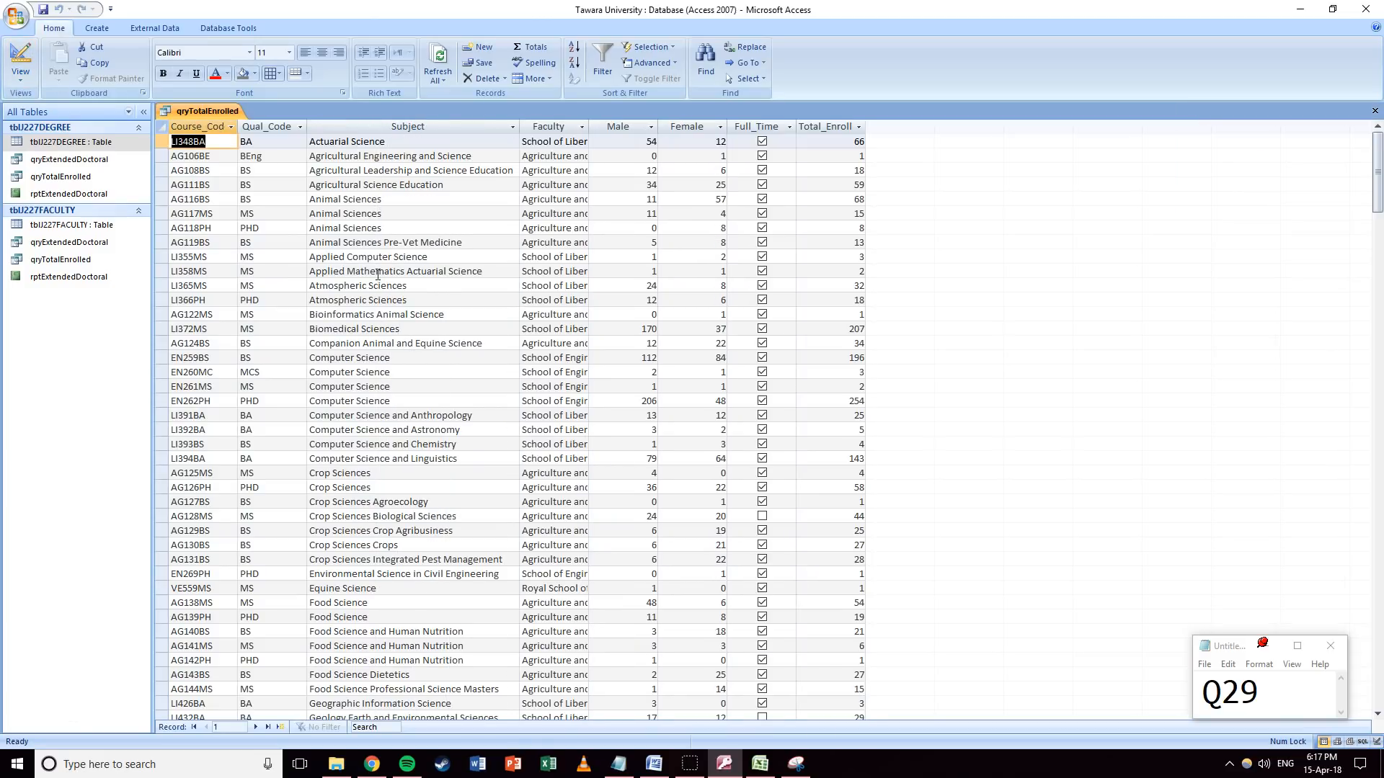
pyautogui.click(29, 66)
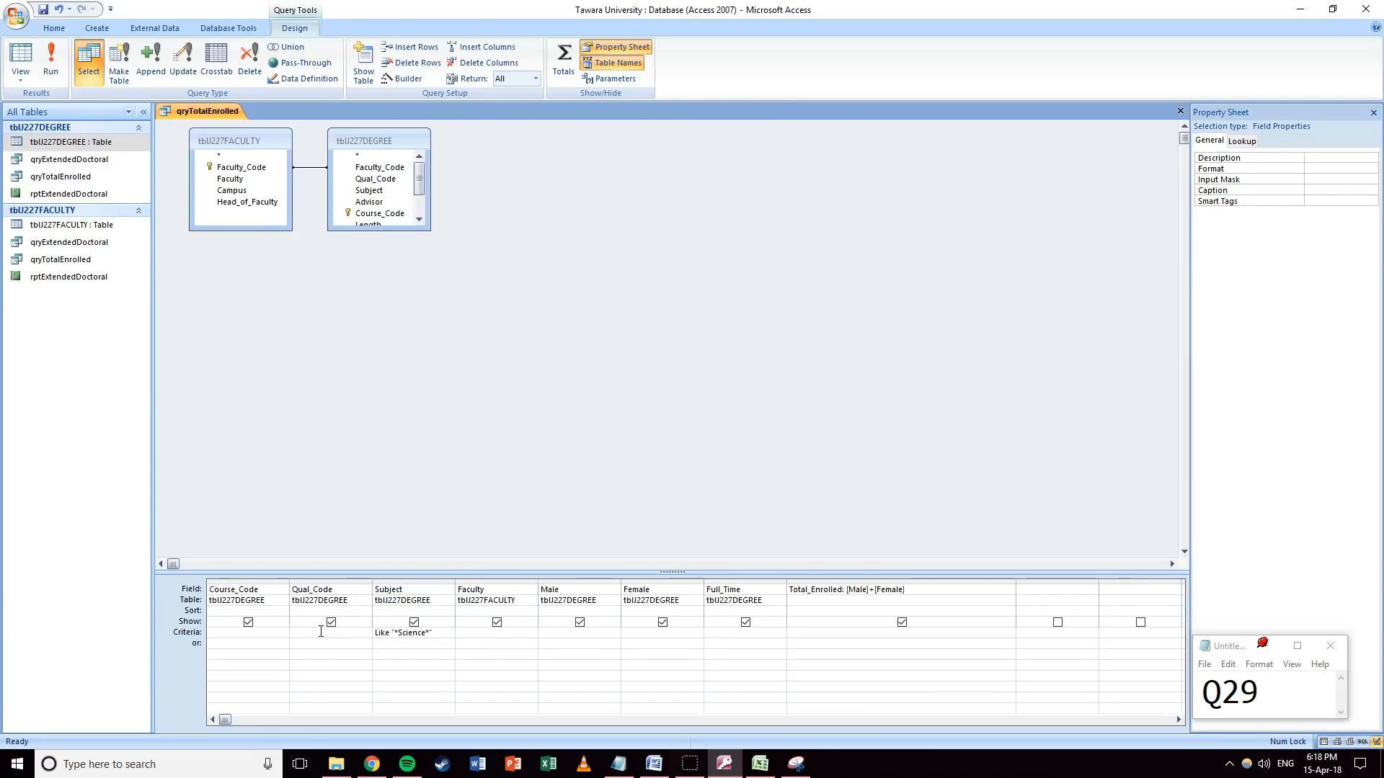
# Enter BS and BA as Qual_Code conditions in the criteria and or rows.
pyautogui.write('BS" Or "BA')
pyautogui.press('Tab')
pyautogui.moveTo(324, 635); pyautogui.dragTo(278, 631)
pyautogui.write('BS')
pyautogui.press('Tab')
pyautogui.press('Down')
pyautogui.press('Left')
pyautogui.write('BA')
pyautogui.press('Tab')
# Tidy the criteria so Qual_Code reads "BS" Or "BA" on a single row.
pyautogui.moveTo(447, 633); pyautogui.dragTo(355, 634)
pyautogui.hotkey('ctrl', 'c')
pyautogui.click(379, 643)
pyautogui.hotkey('ctrl', 'v')
pyautogui.hotkey('ctrl', 'z')
pyautogui.moveTo(294, 634); pyautogui.dragTo(308, 634)
pyautogui.moveTo(433, 635); pyautogui.dragTo(268, 647)
pyautogui.press('Delete')
pyautogui.click(326, 632)
pyautogui.write('Or "BA')
pyautogui.press('Tab')
# Set the Full_Time criterion to Yes.
pyautogui.click(741, 637)
pyautogui.write('Yes')
pyautogui.press('Tab')
# Save and close qryTotalEnrolled, then select it in the navigation pane.
pyautogui.click(1184, 115)
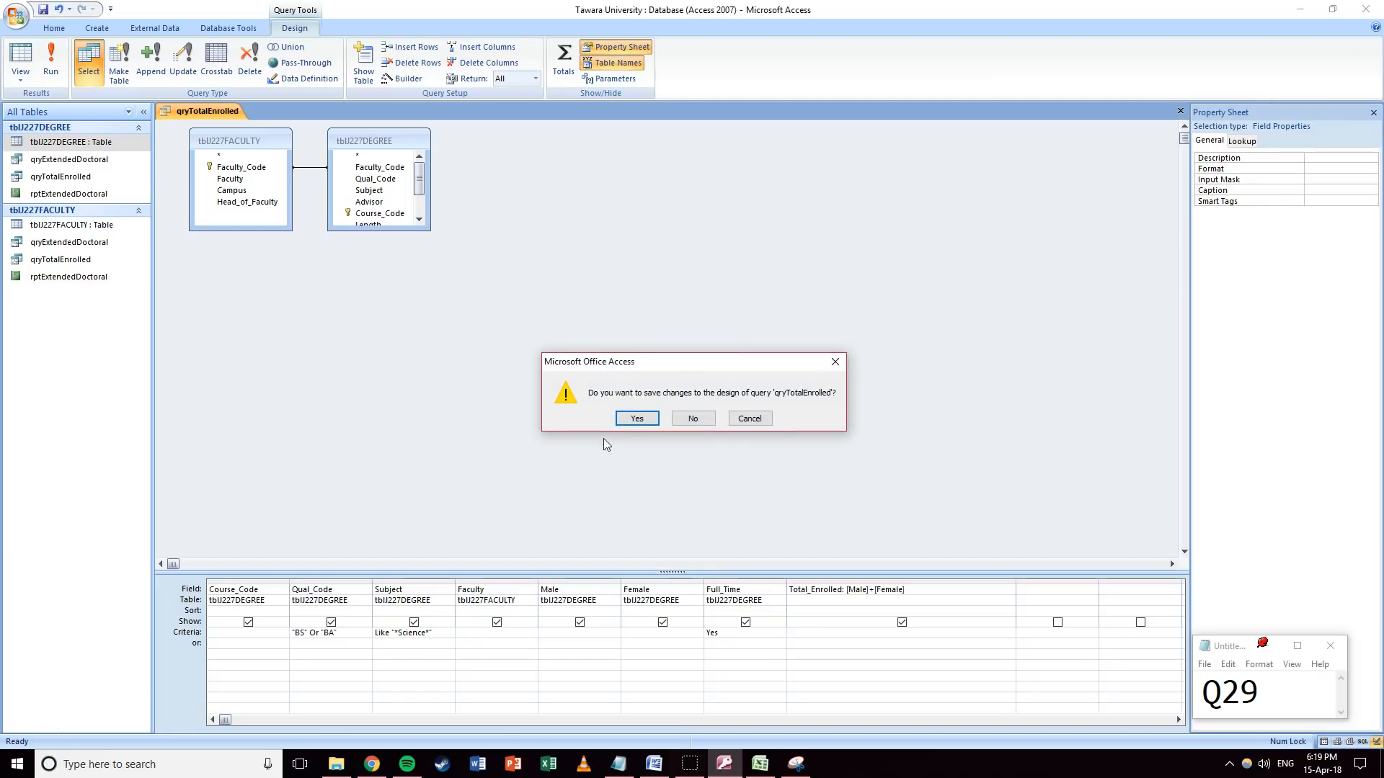
pyautogui.click(628, 413)
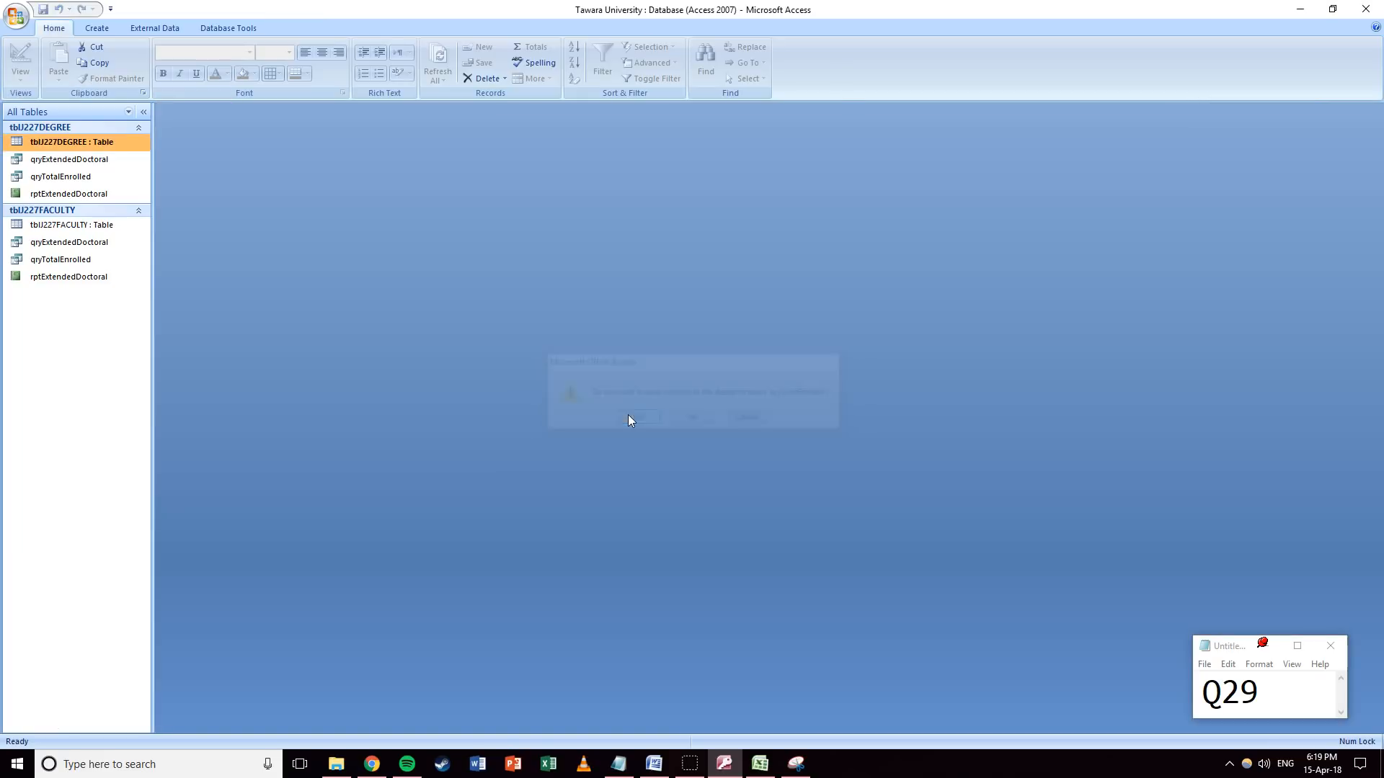
pyautogui.click(69, 178)
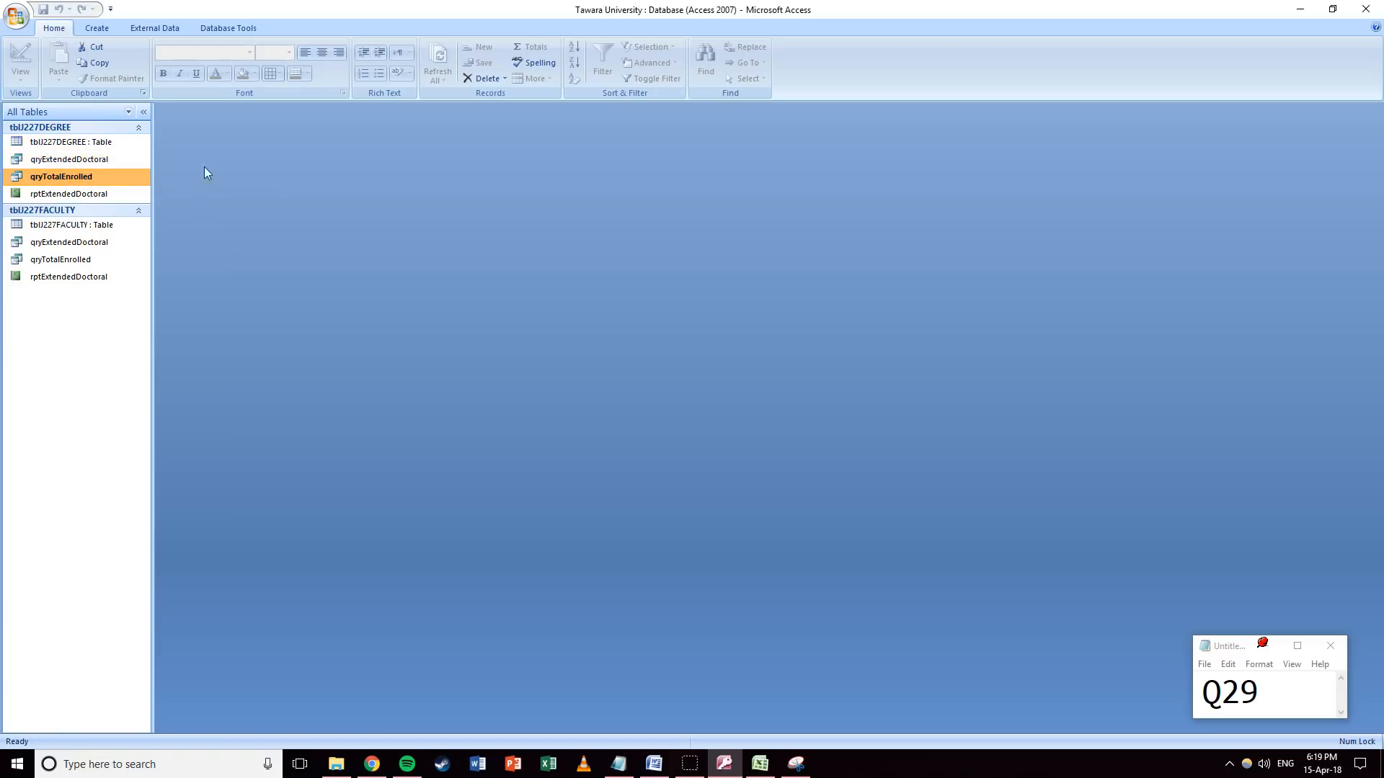
pyautogui.click(103, 29)
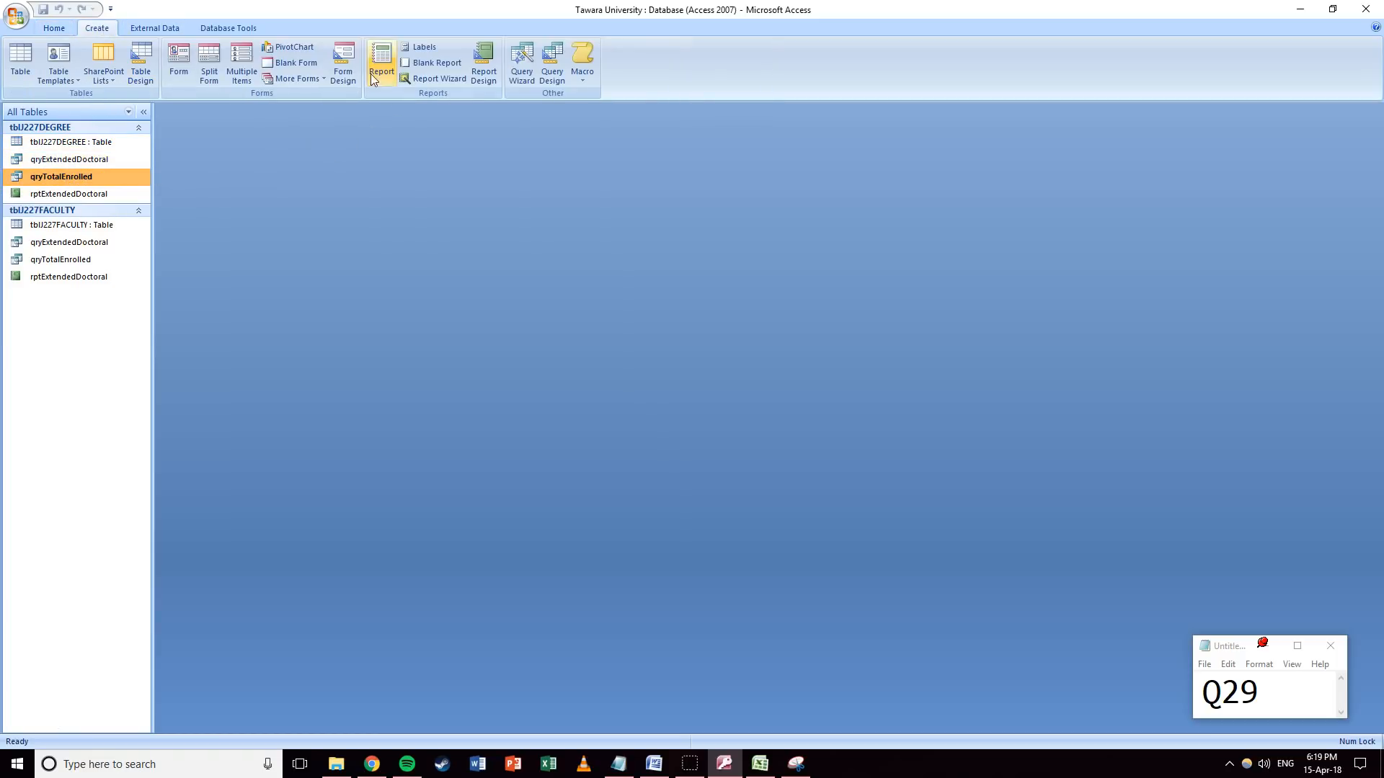
# Run the Report Wizard on qryTotalEnrolled with all fields, sorted by Qual_Code ascending.
pyautogui.click(431, 79)
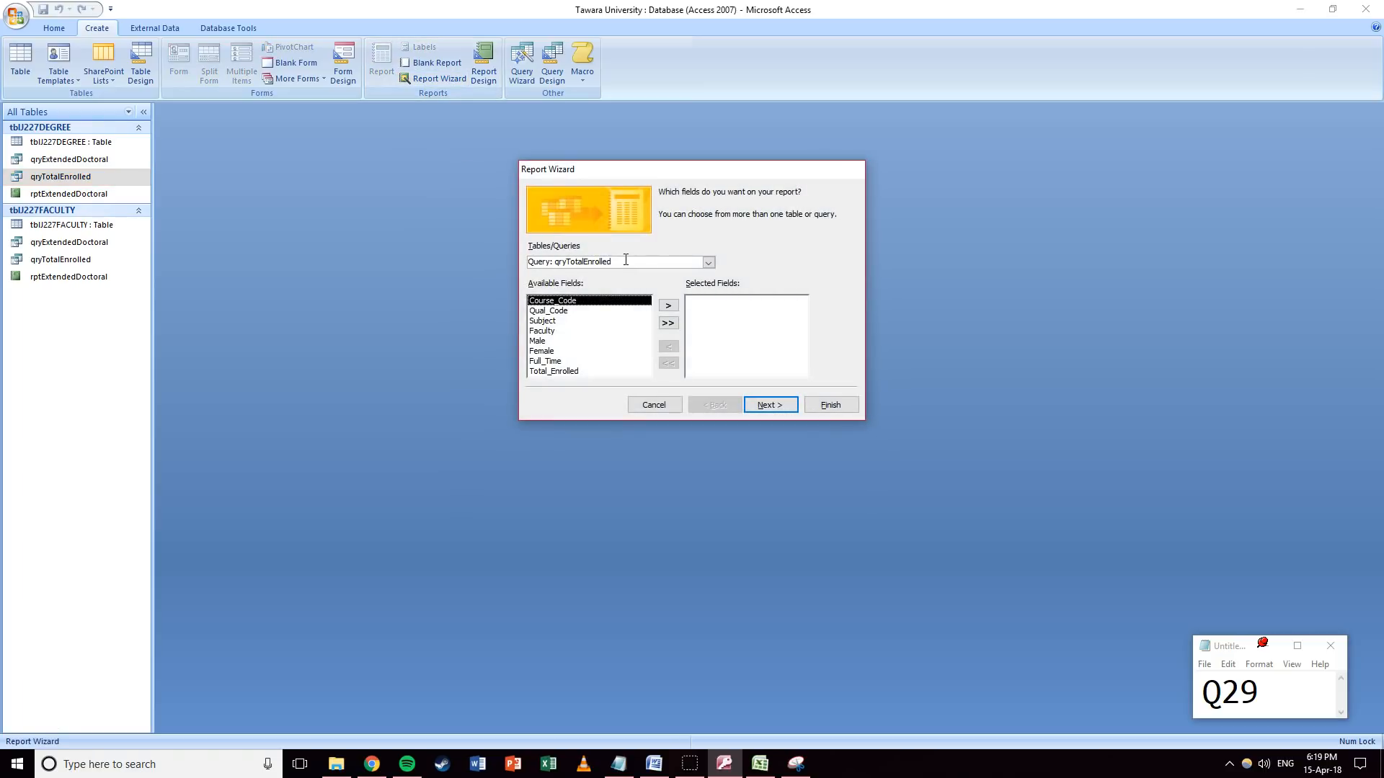
pyautogui.click(670, 325)
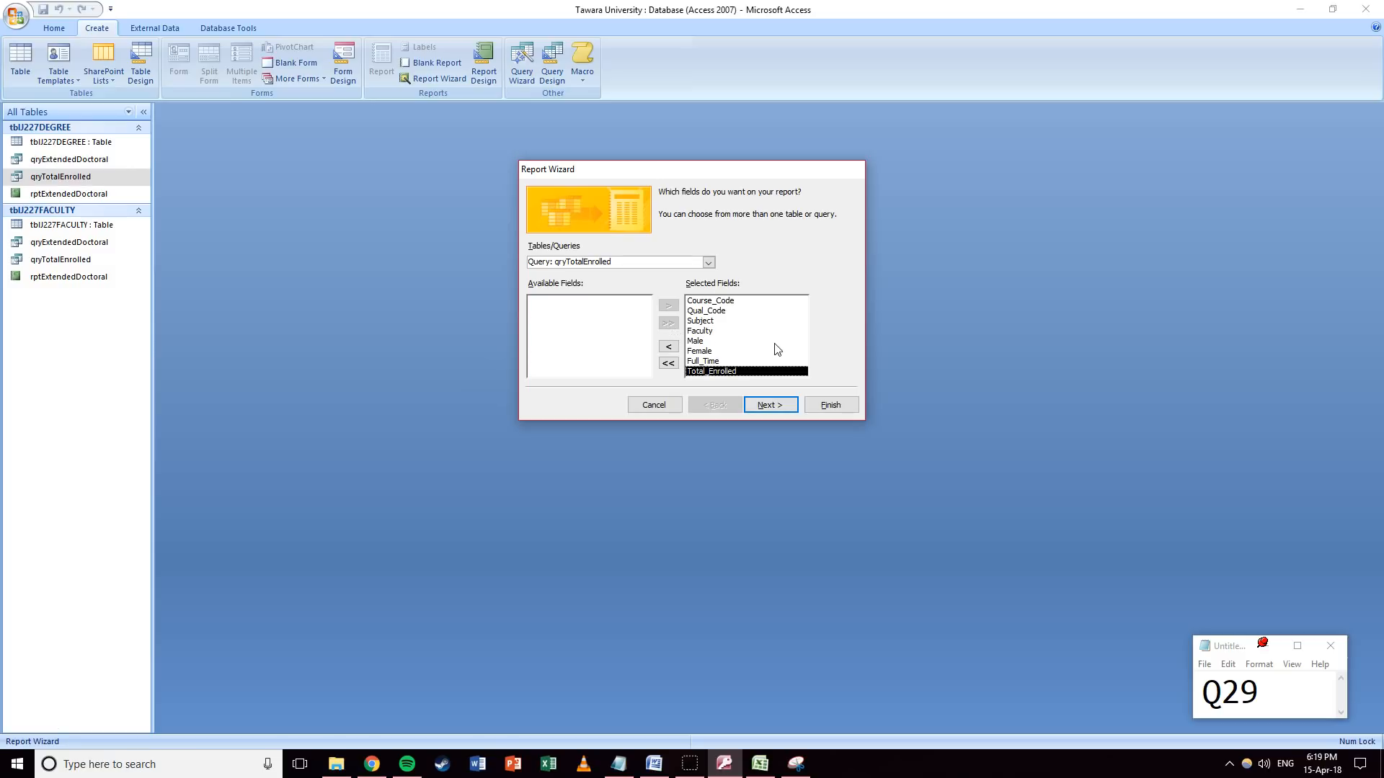
pyautogui.click(784, 408)
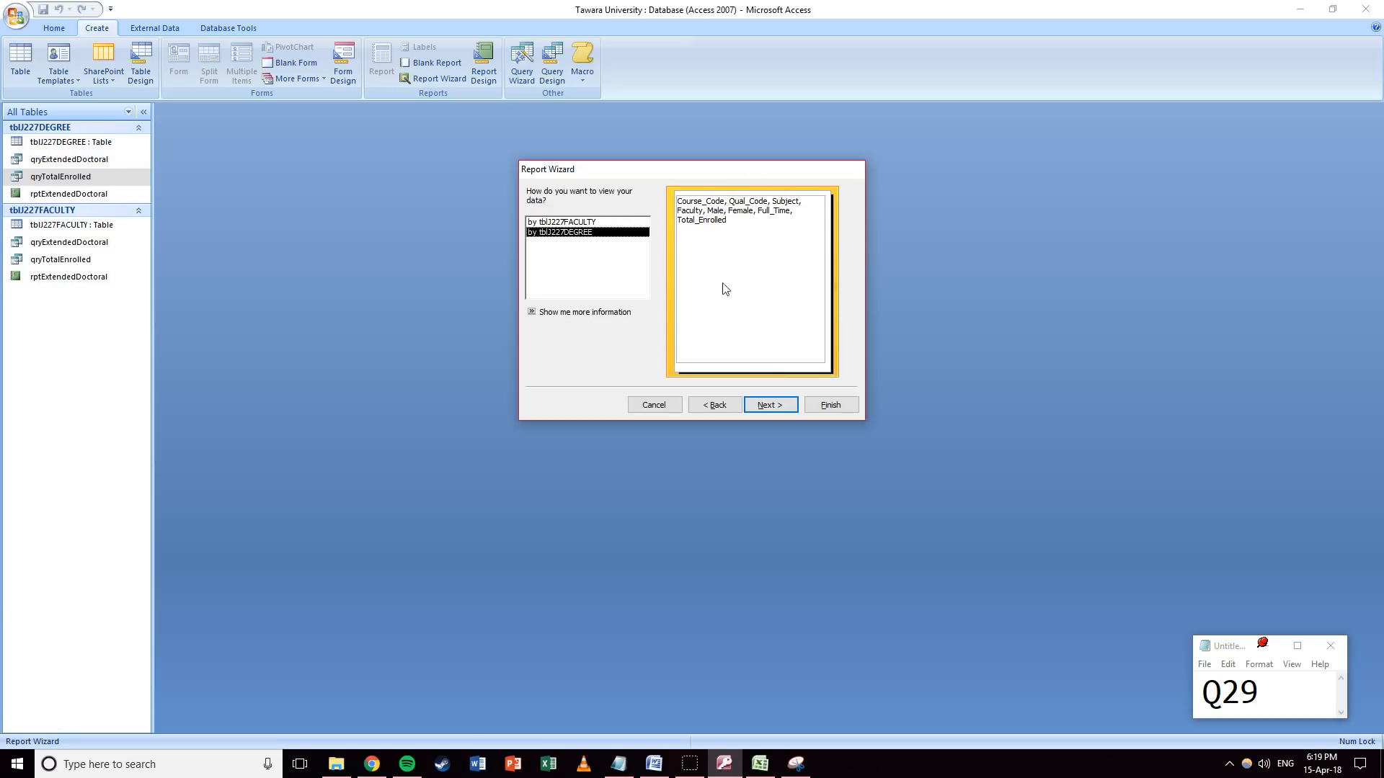
pyautogui.click(768, 405)
pyautogui.click(768, 404)
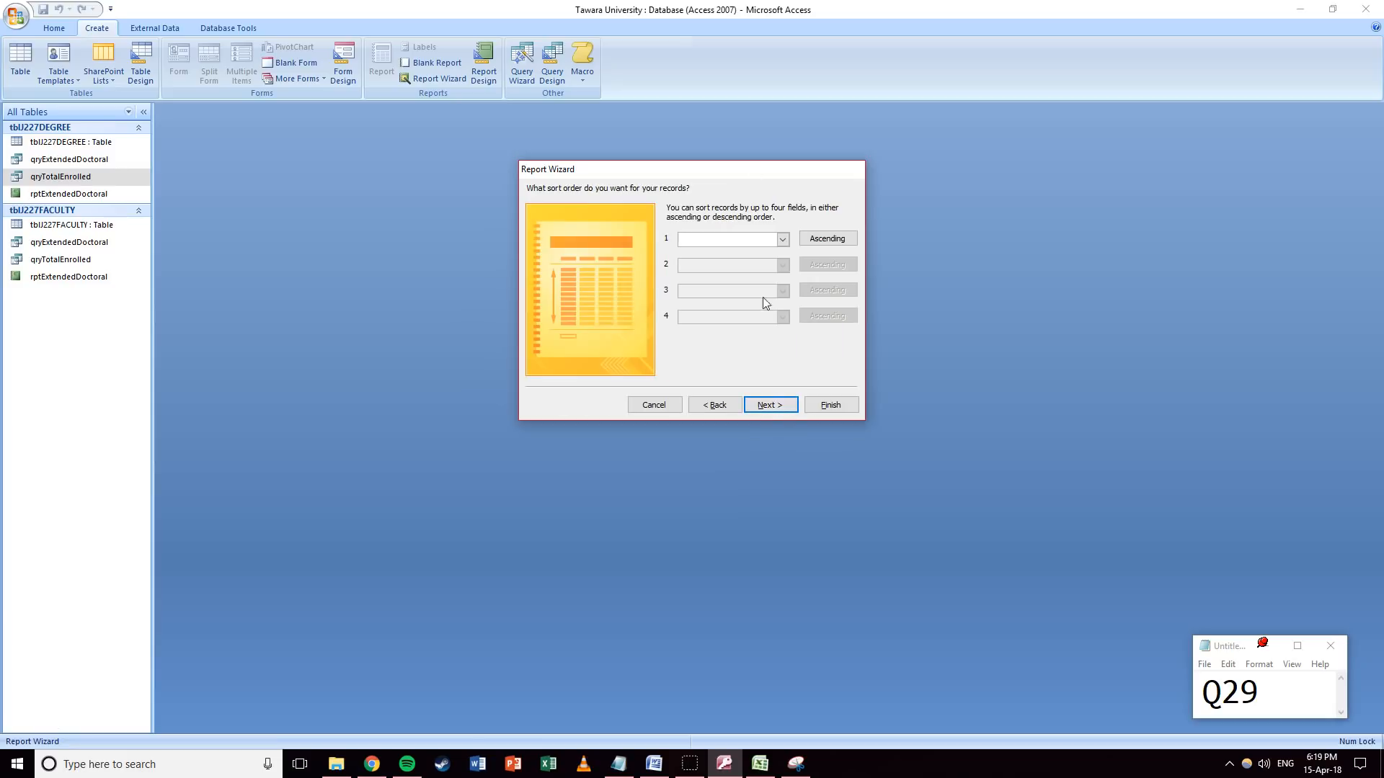
pyautogui.click(782, 240)
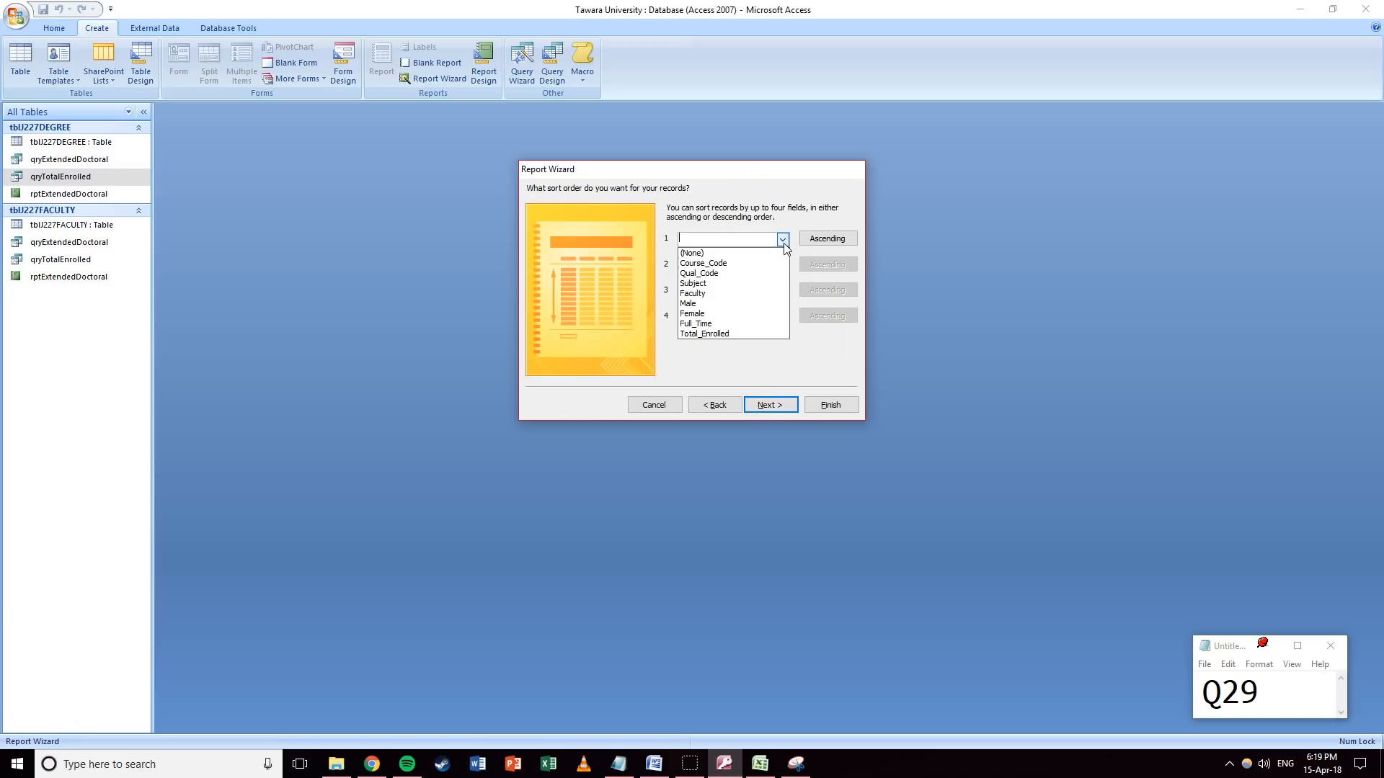
pyautogui.click(728, 273)
pyautogui.click(825, 238)
pyautogui.click(827, 238)
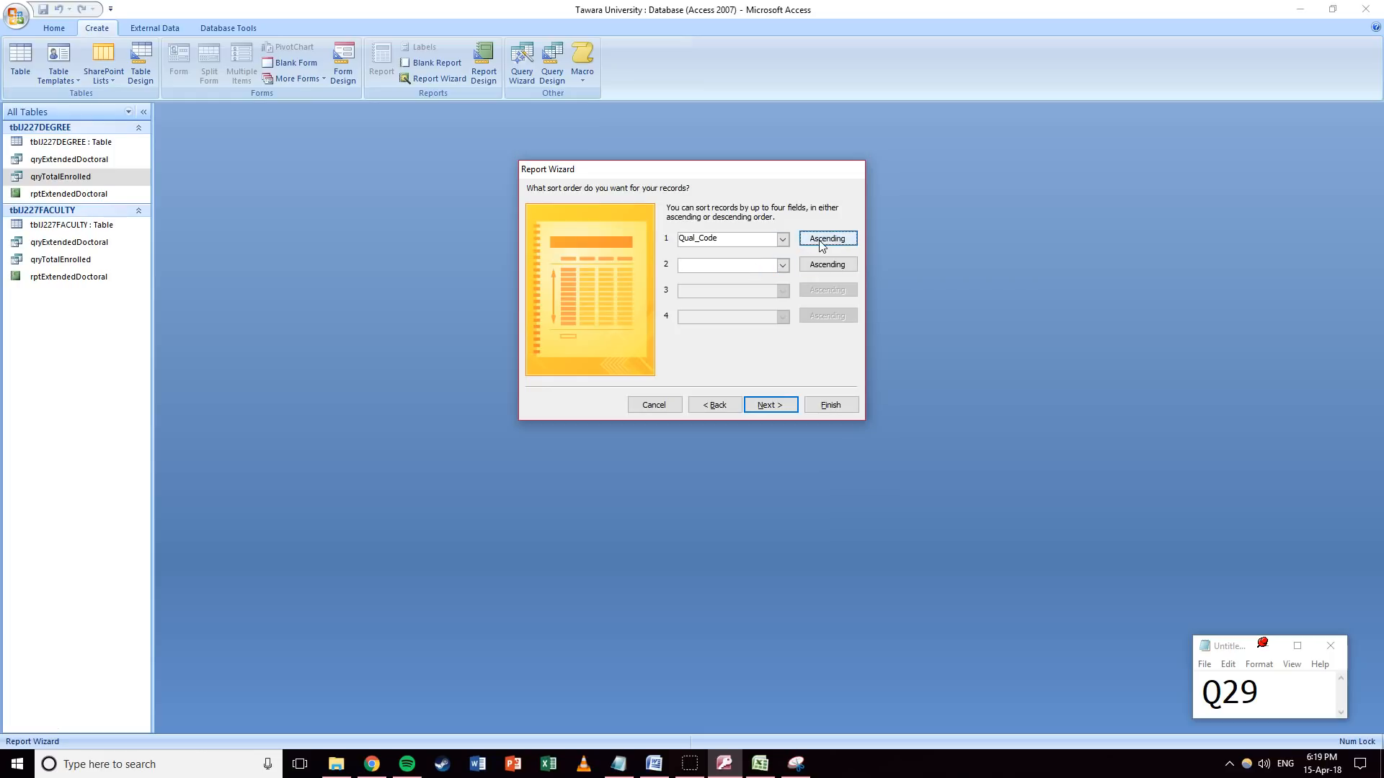
# Choose landscape layout, title the report rptTotalEnrolled and finish in preview.
pyautogui.click(763, 405)
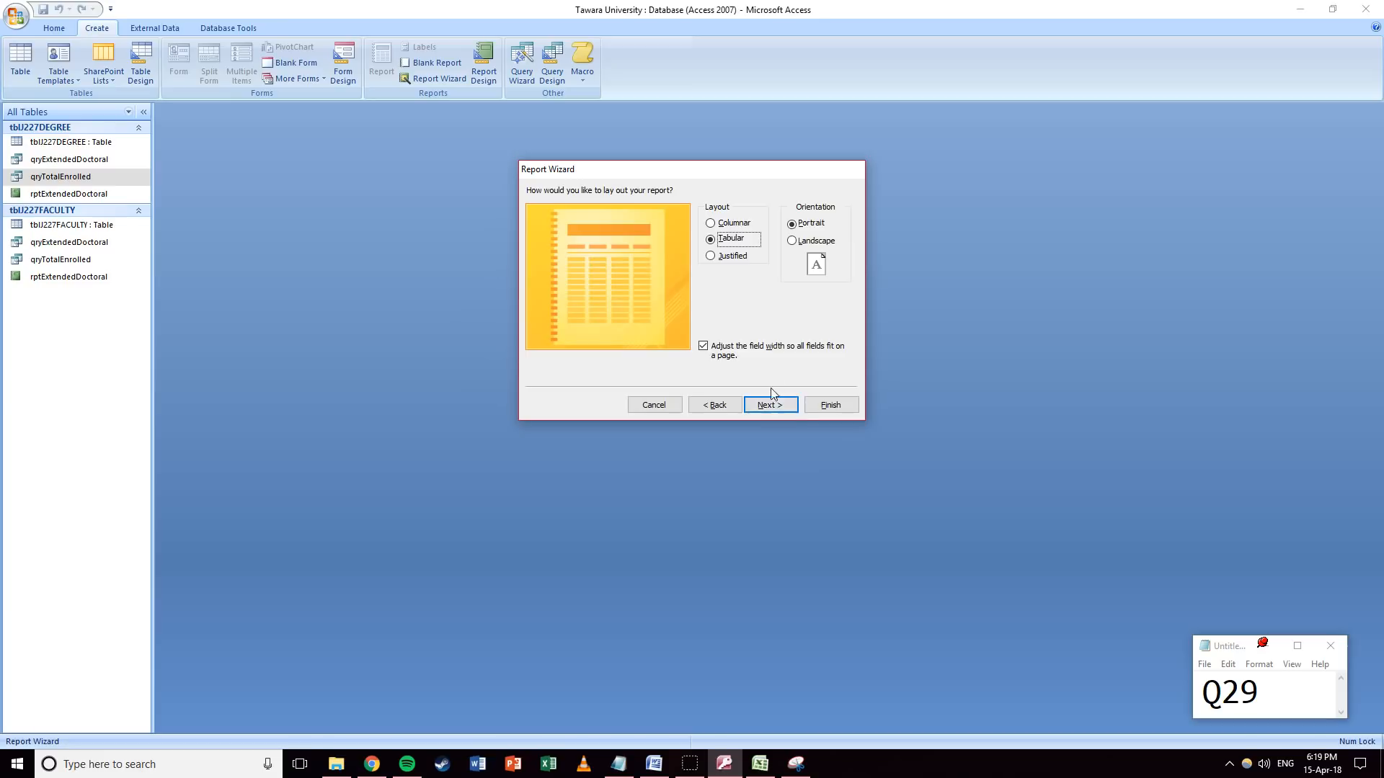
pyautogui.click(792, 241)
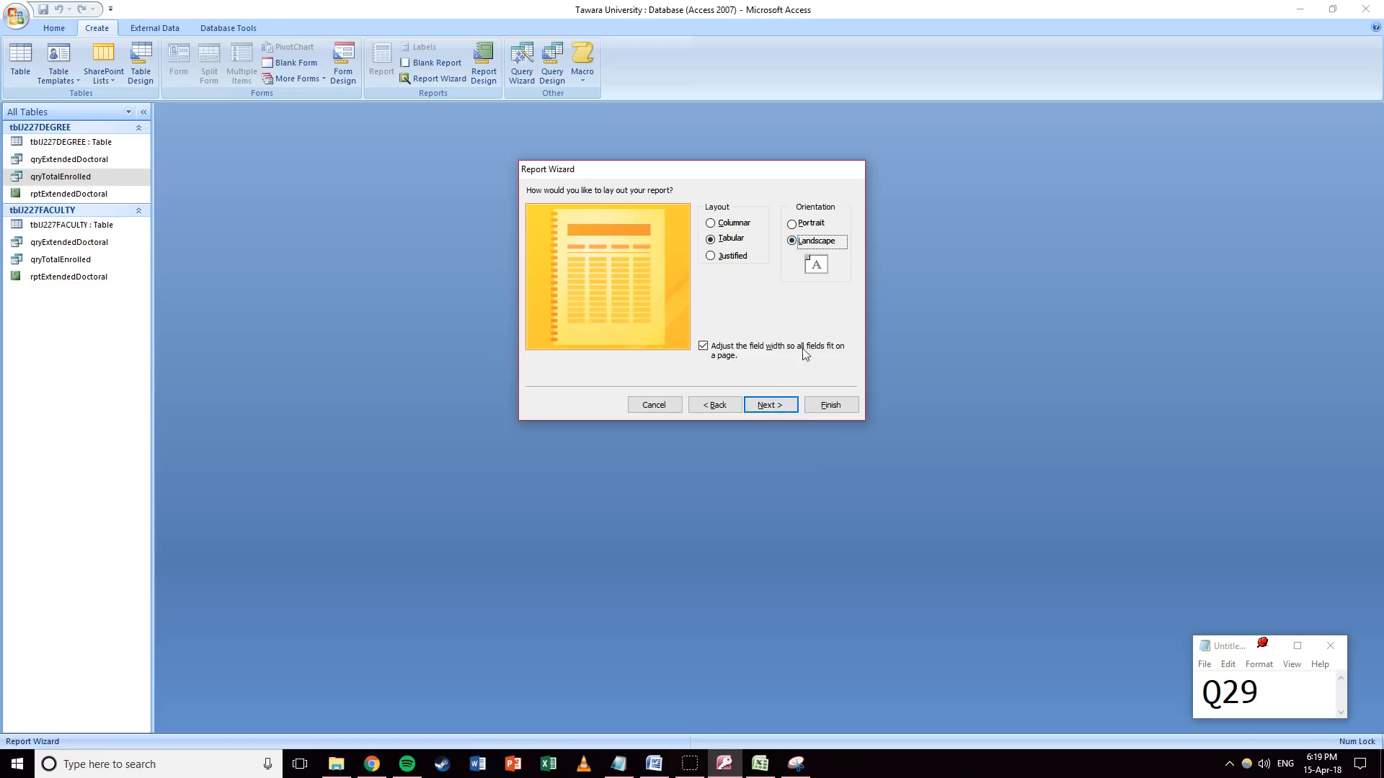
pyautogui.click(782, 407)
pyautogui.click(767, 405)
pyautogui.hotkey('shift', 'Tab')
pyautogui.write('rptTota')
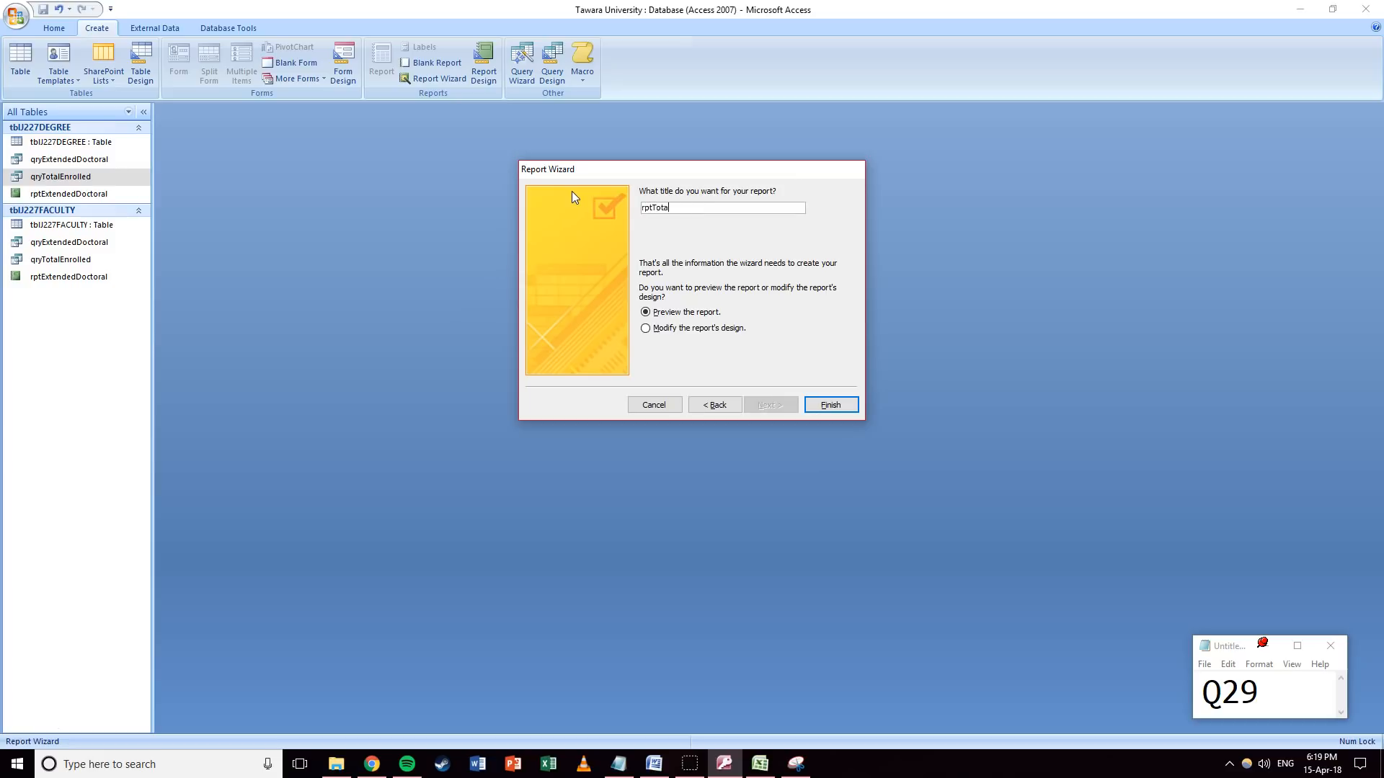
pyautogui.write('lEnrolled')
pyautogui.click(678, 328)
pyautogui.click(685, 315)
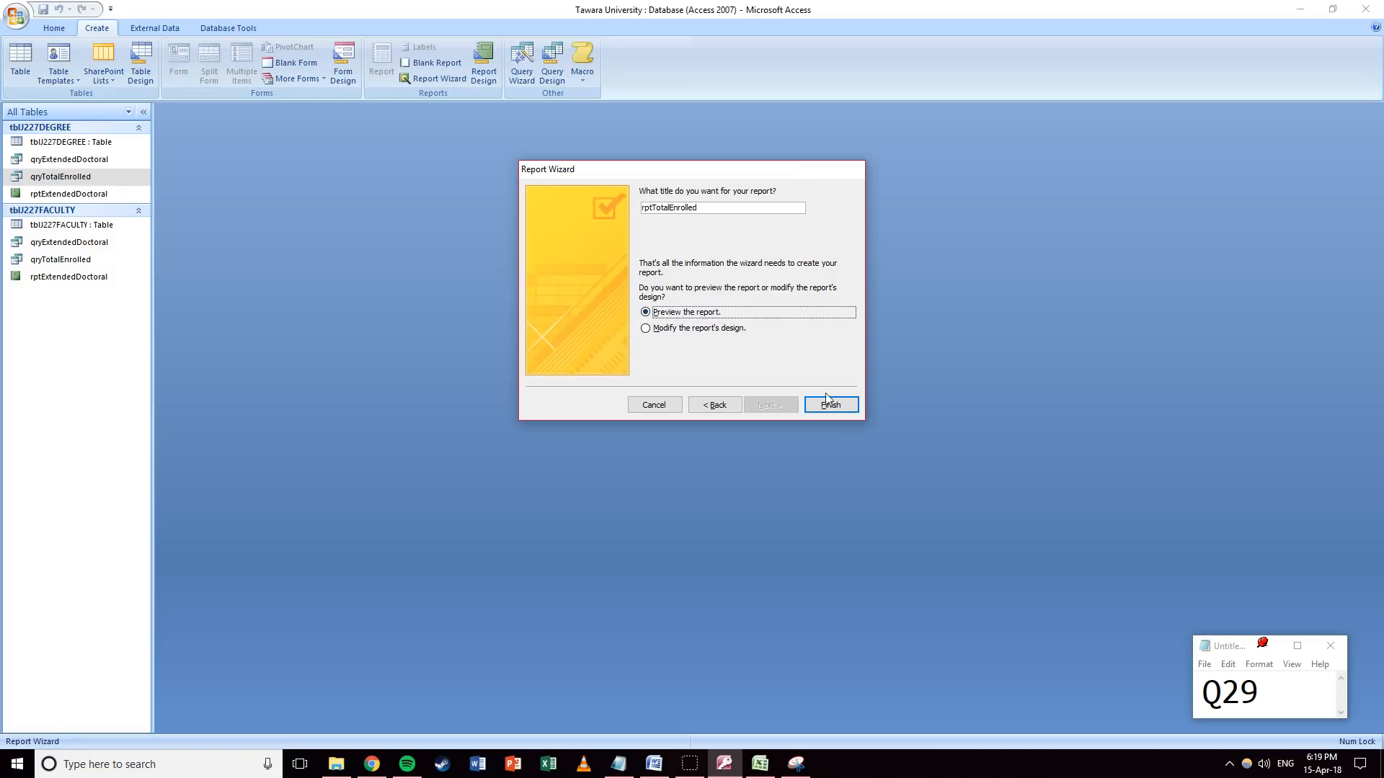
pyautogui.click(830, 404)
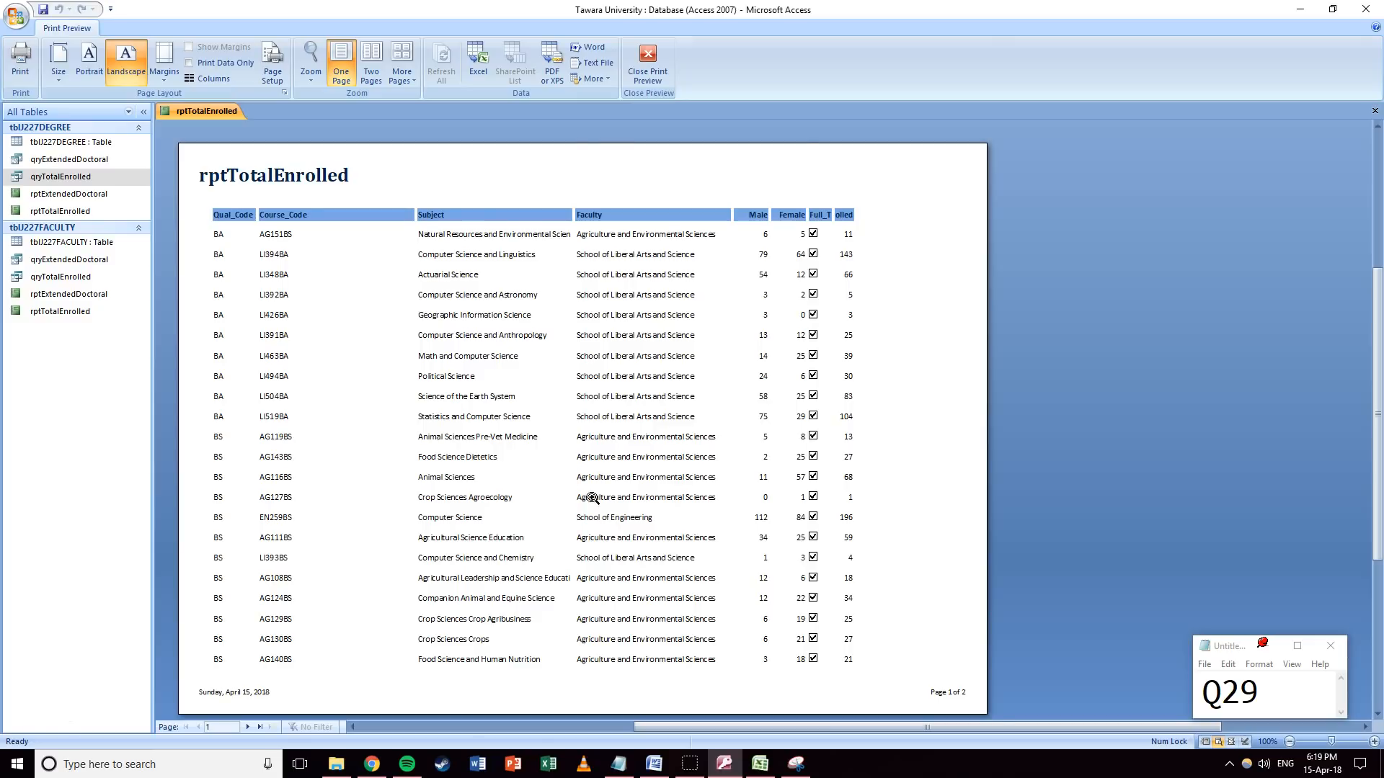
# Review both preview pages, then switch the report to Layout View.
pyautogui.scroll(-5, 593, 498)
pyautogui.click(246, 719)
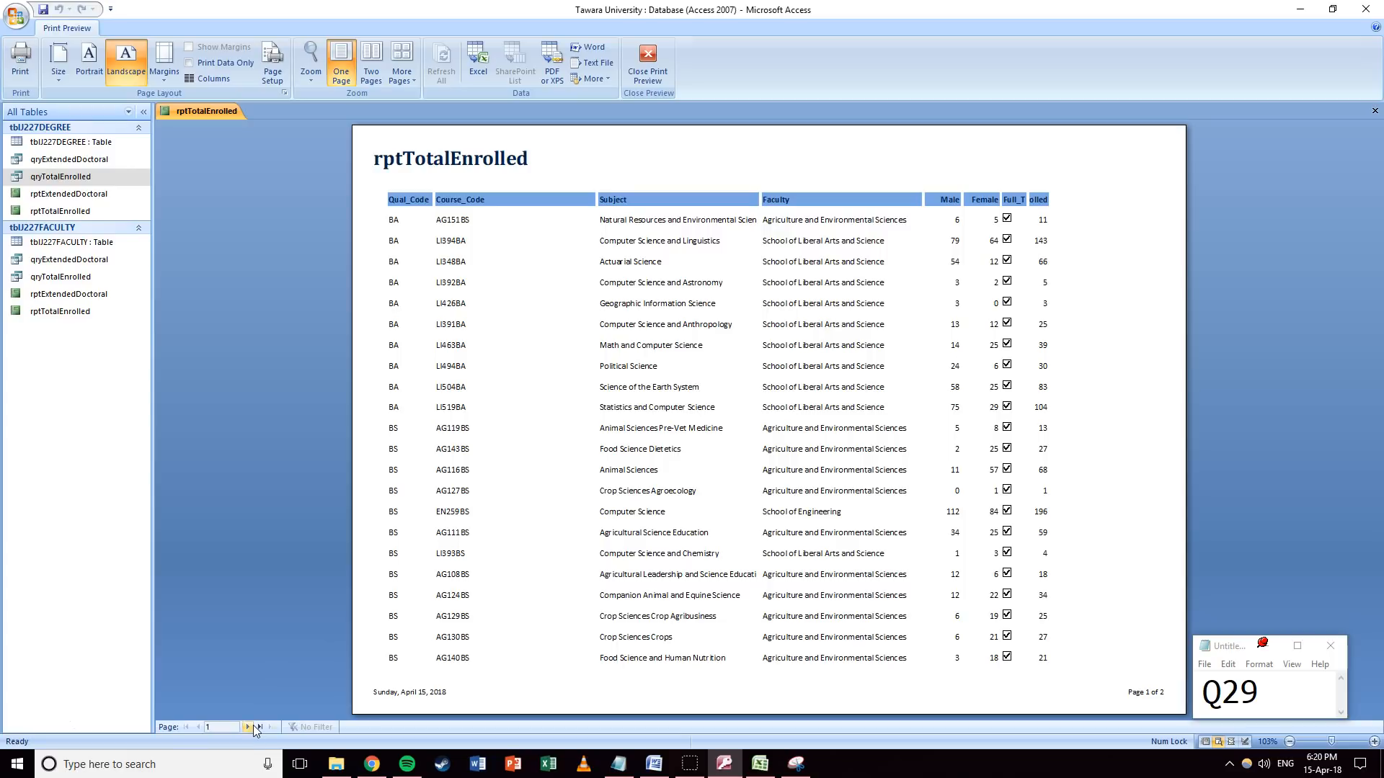
pyautogui.click(248, 727)
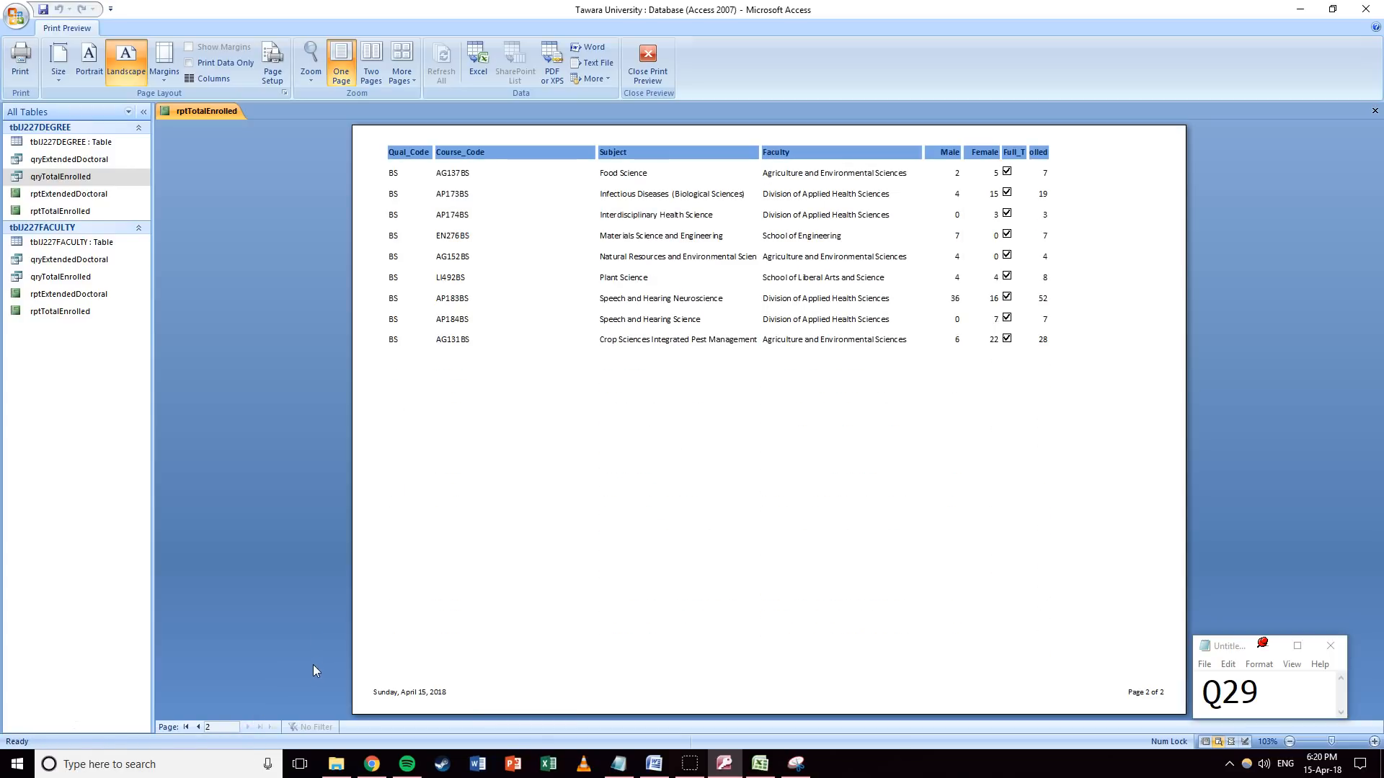
pyautogui.click(187, 727)
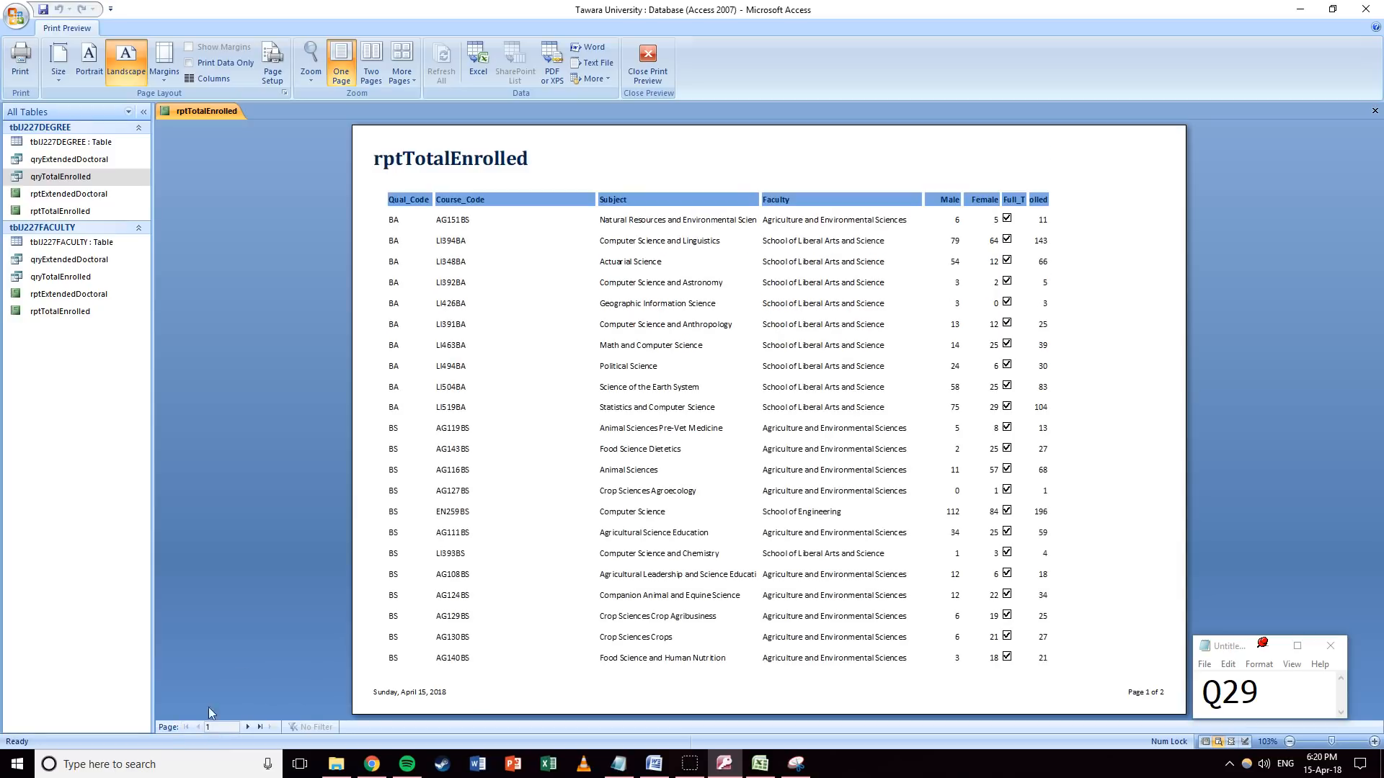
pyautogui.click(647, 72)
pyautogui.click(21, 75)
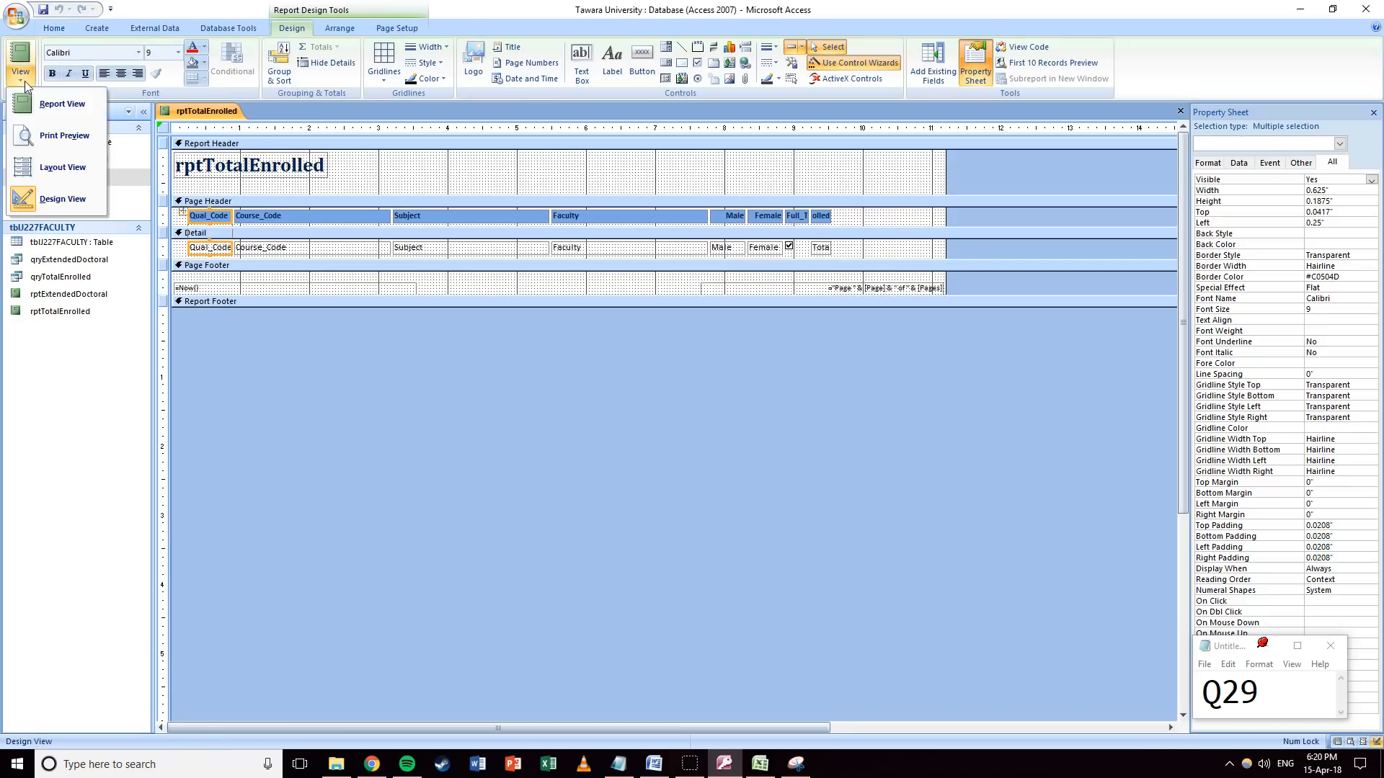
pyautogui.click(59, 84)
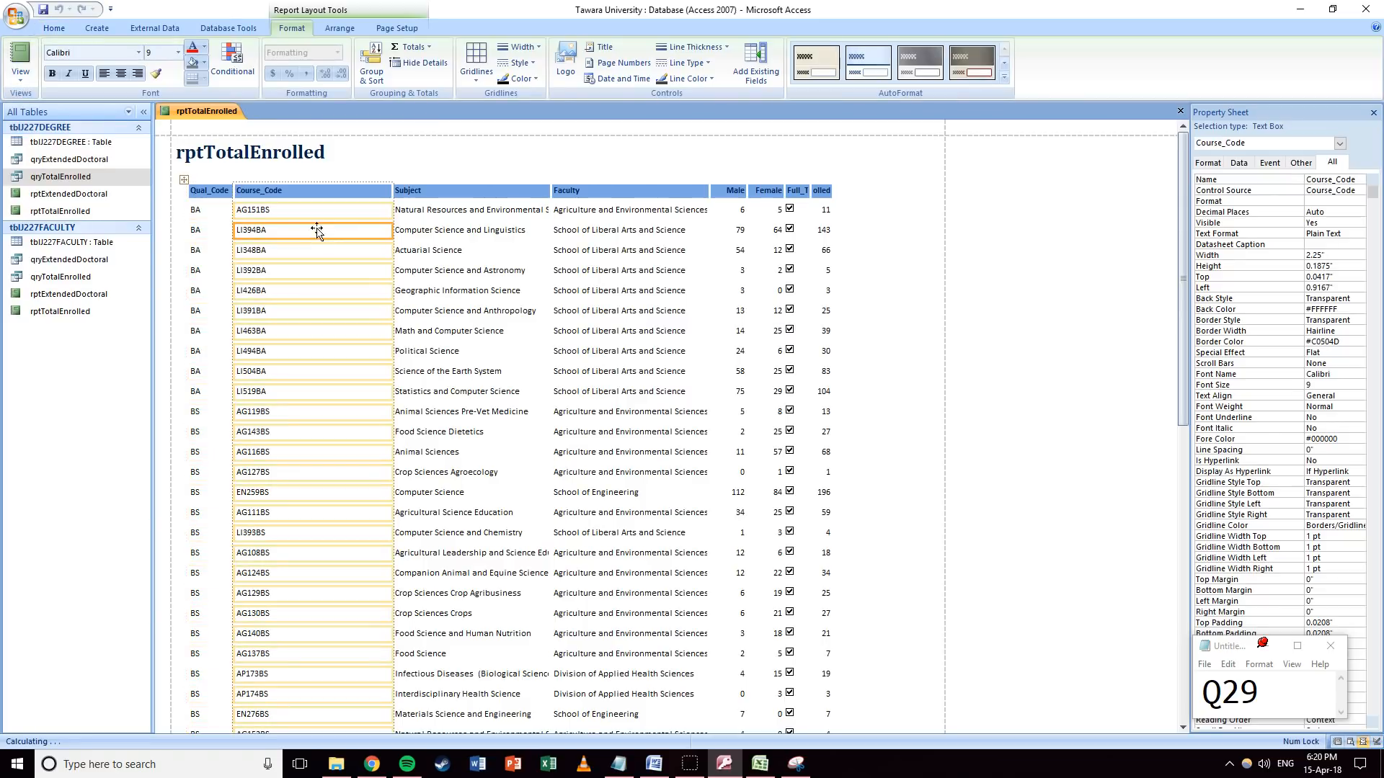
# Narrow Course_Code, adjust Qual_Code and widen Subject.
pyautogui.click(391, 193)
pyautogui.click(357, 192)
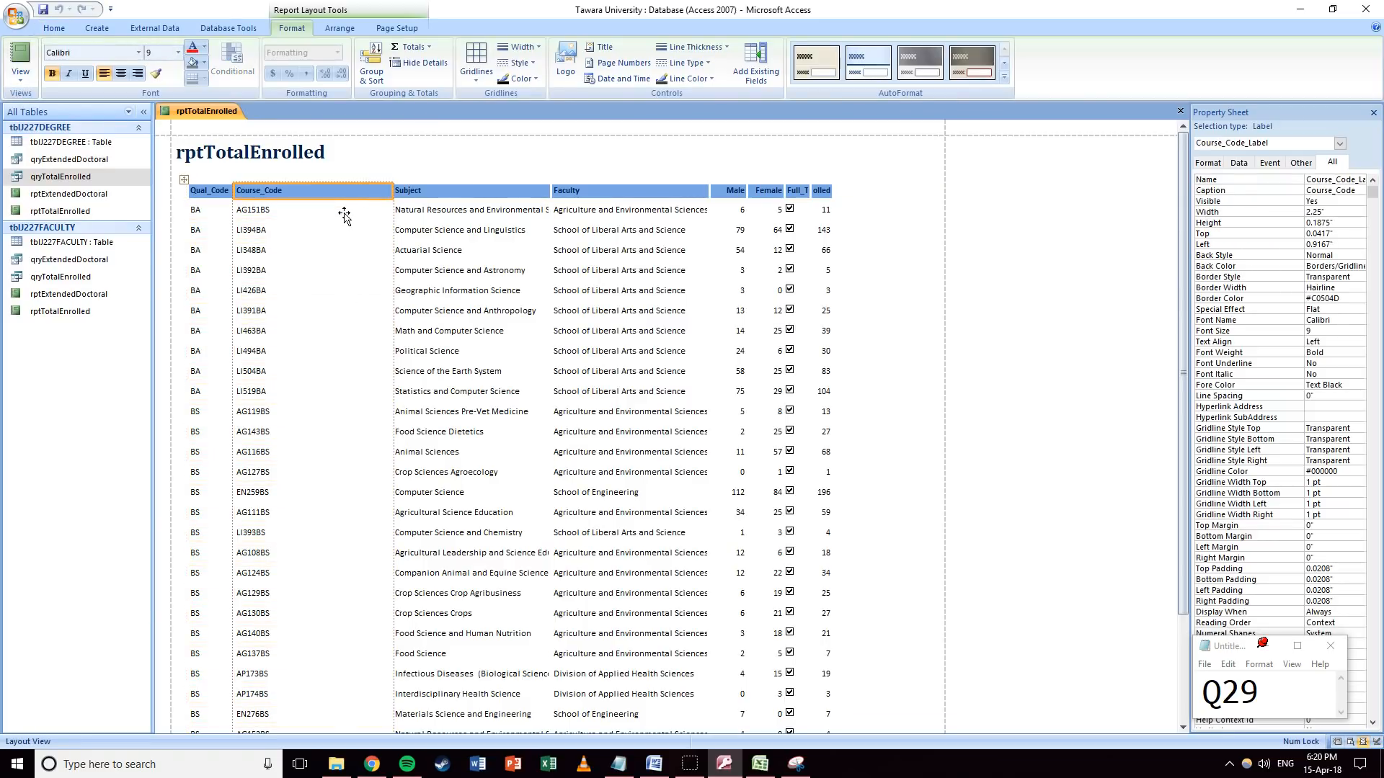
pyautogui.moveTo(393, 189); pyautogui.dragTo(290, 173)
pyautogui.click(217, 173)
pyautogui.click(368, 180)
pyautogui.moveTo(454, 173); pyautogui.dragTo(508, 173)
# Widen Faculty, Male, Female and Full_Time so Total_Enrolled fits on the page.
pyautogui.scroll(-1, 480, 267)
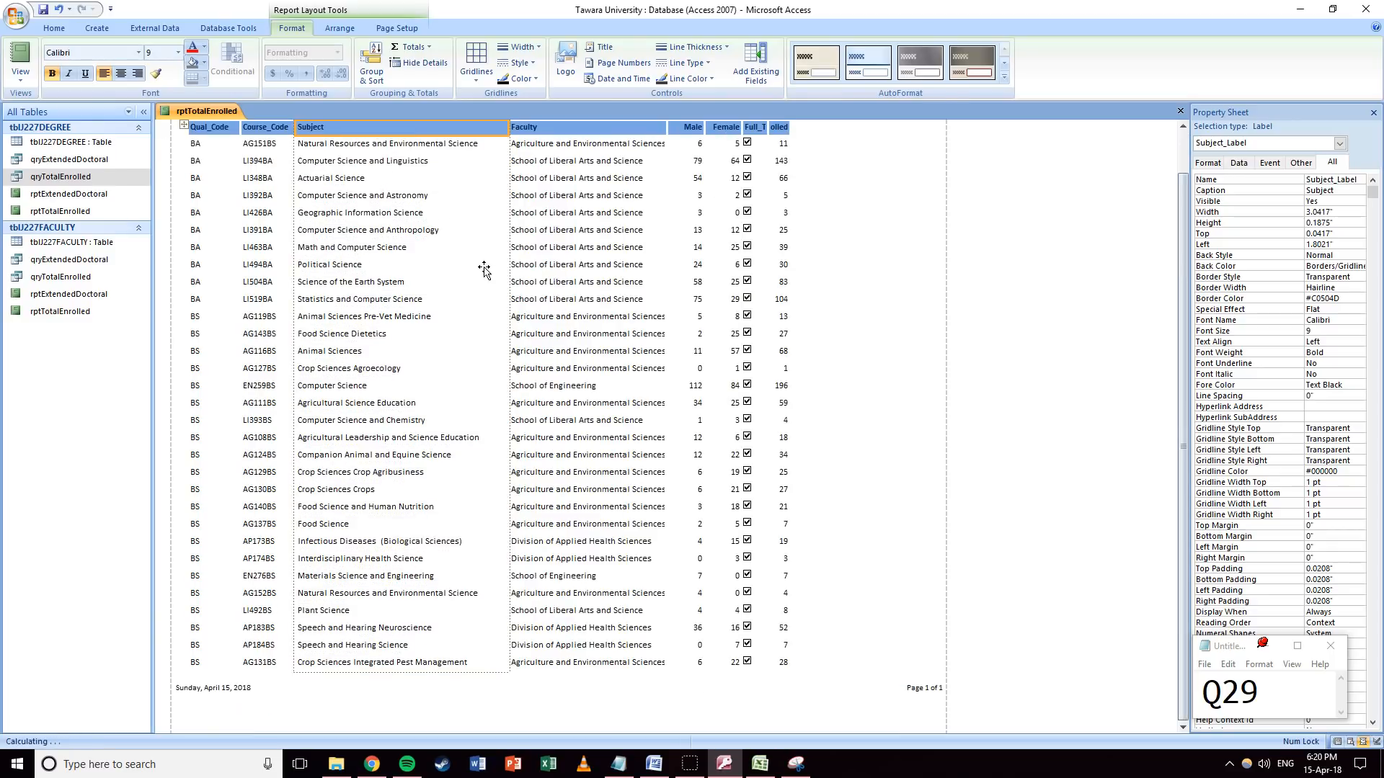
pyautogui.click(660, 173)
pyautogui.moveTo(665, 173); pyautogui.dragTo(878, 173)
pyautogui.click(713, 173)
pyautogui.click(751, 173)
pyautogui.click(783, 174)
pyautogui.click(832, 173)
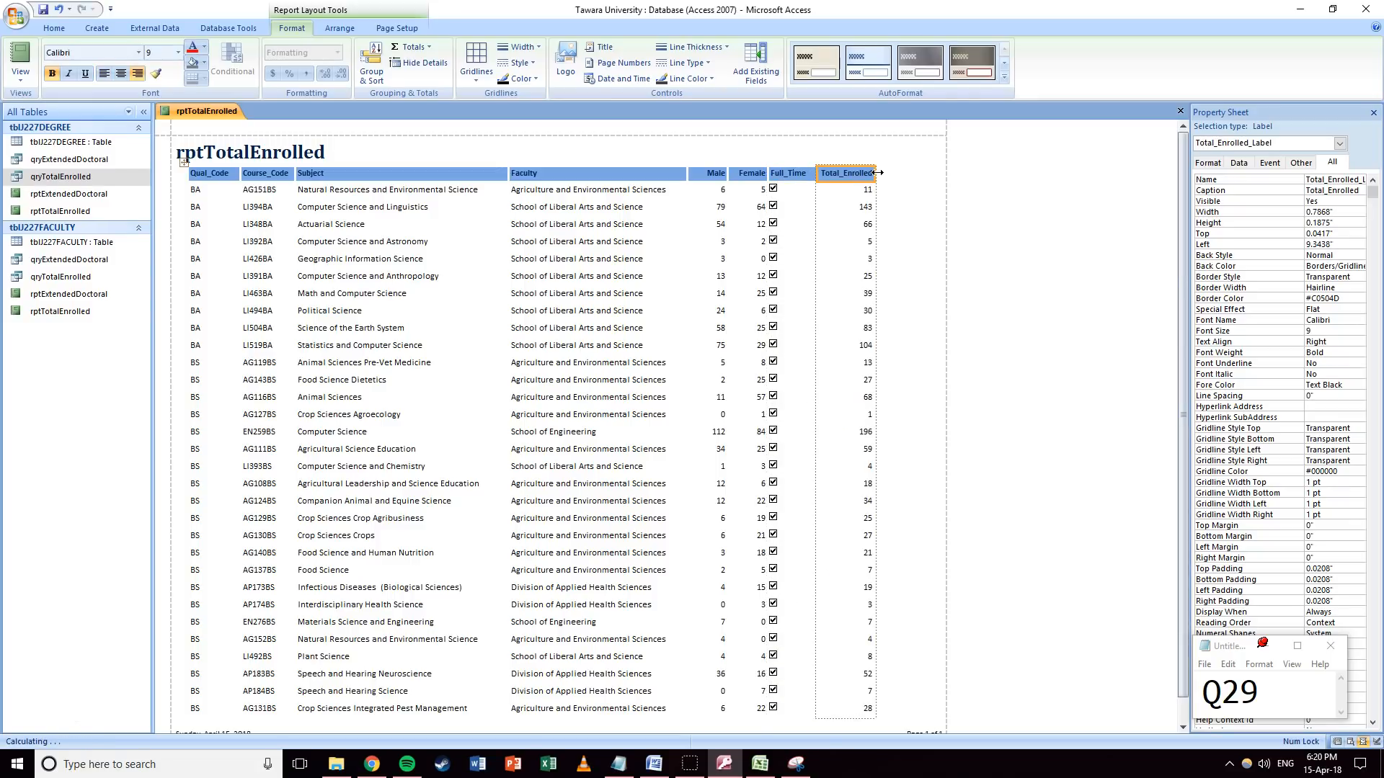
pyautogui.scroll(-1, 911, 309)
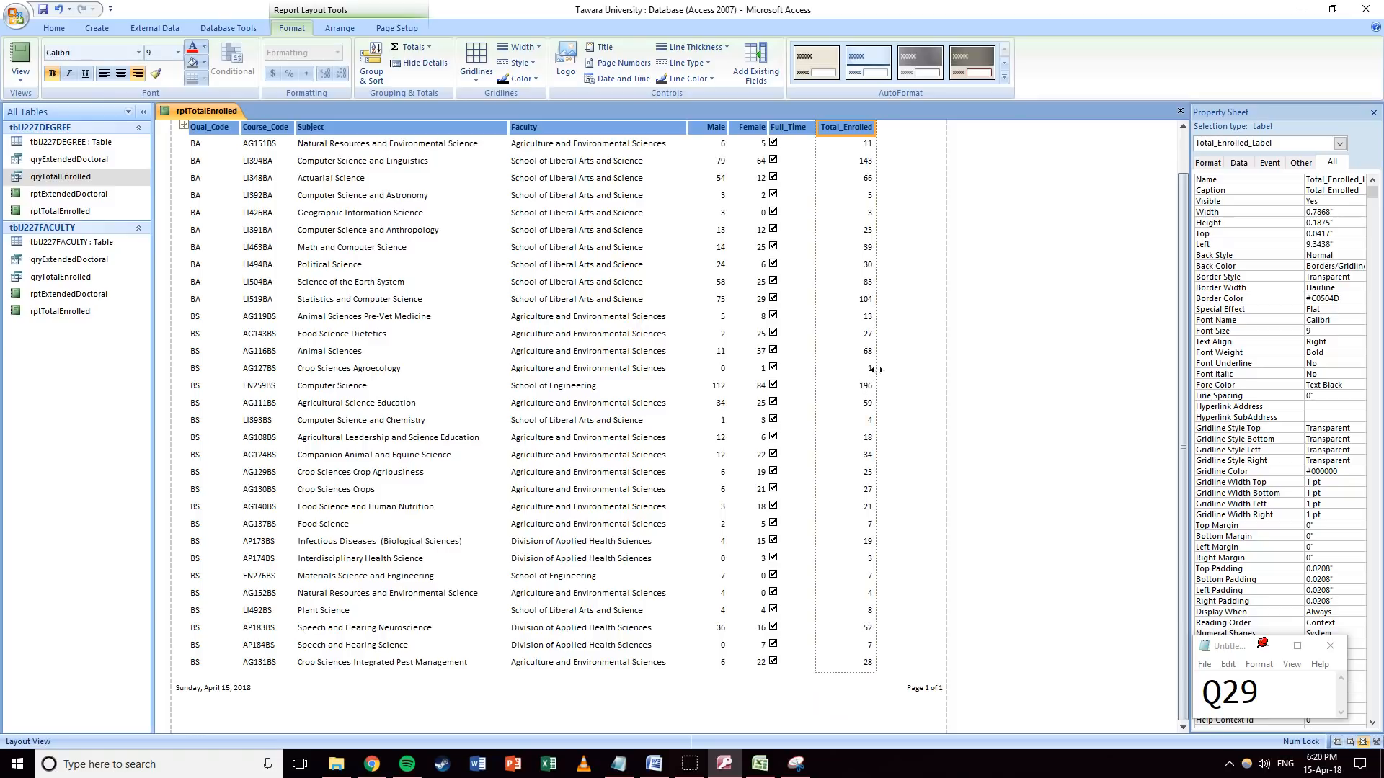
pyautogui.scroll(1, 618, 259)
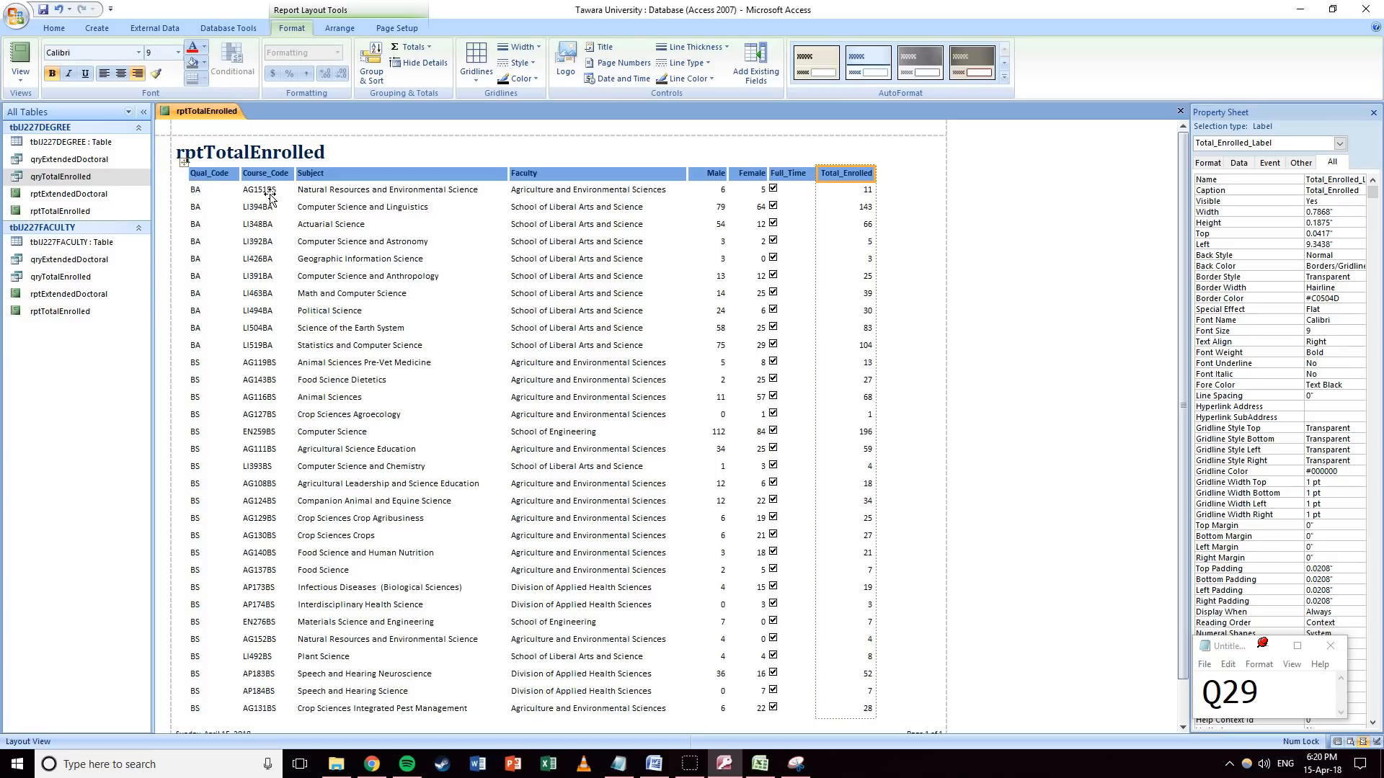
pyautogui.scroll(-1, 232, 376)
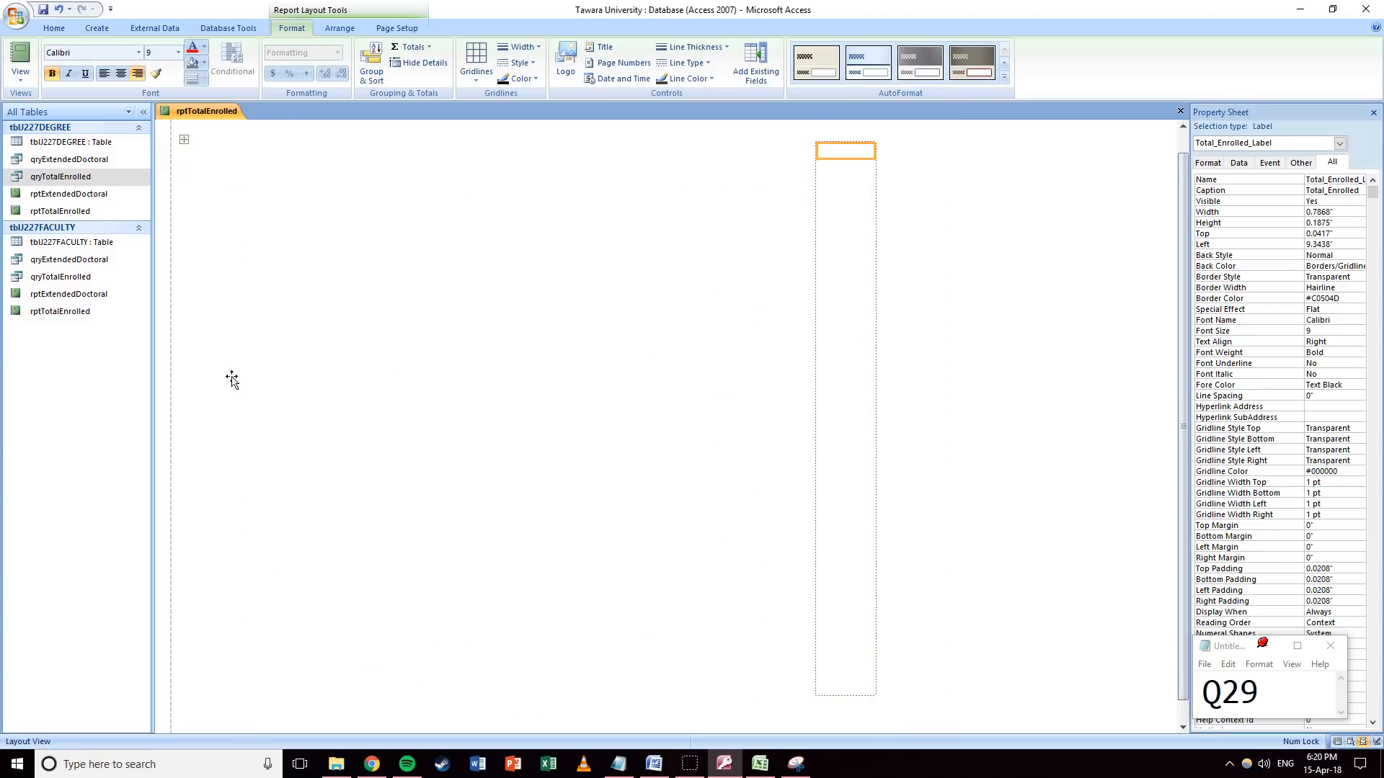
pyautogui.scroll(1, 231, 377)
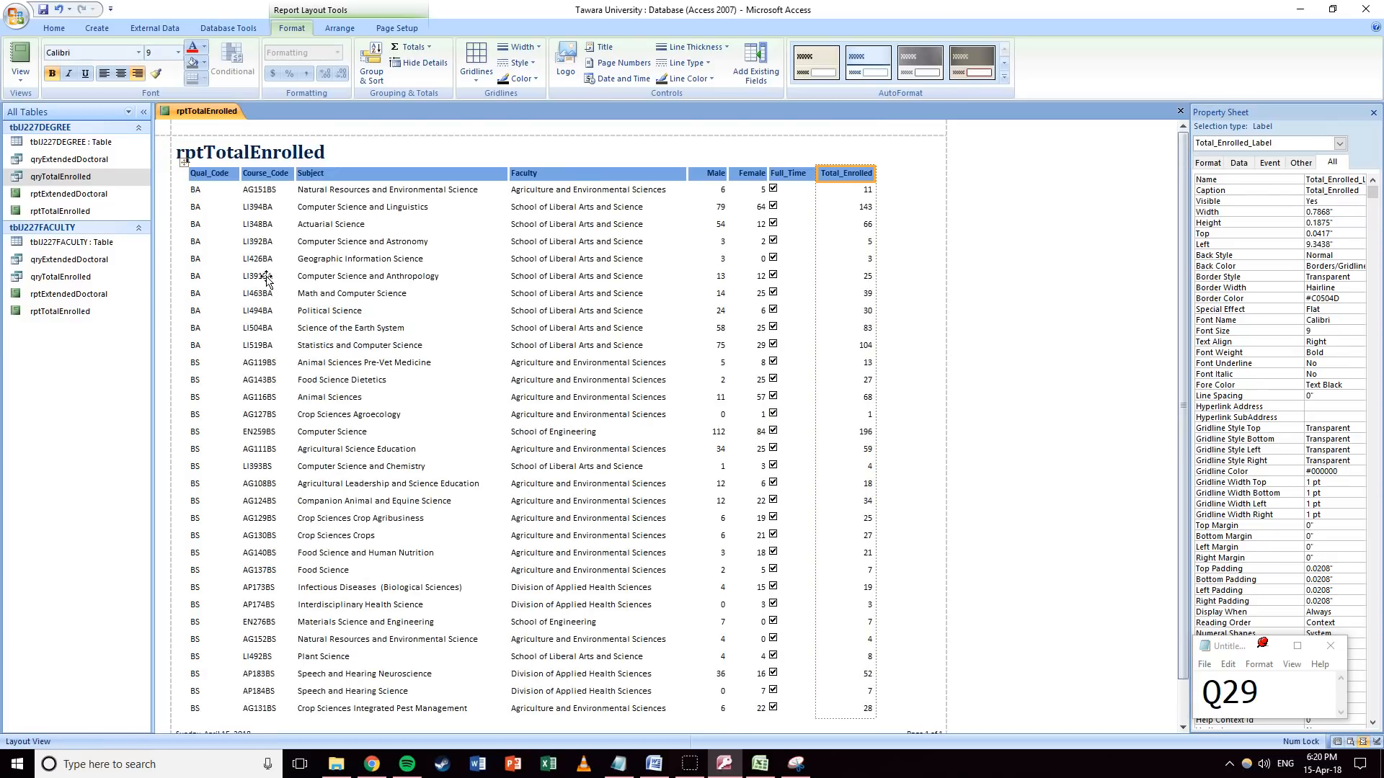
pyautogui.click(11, 86)
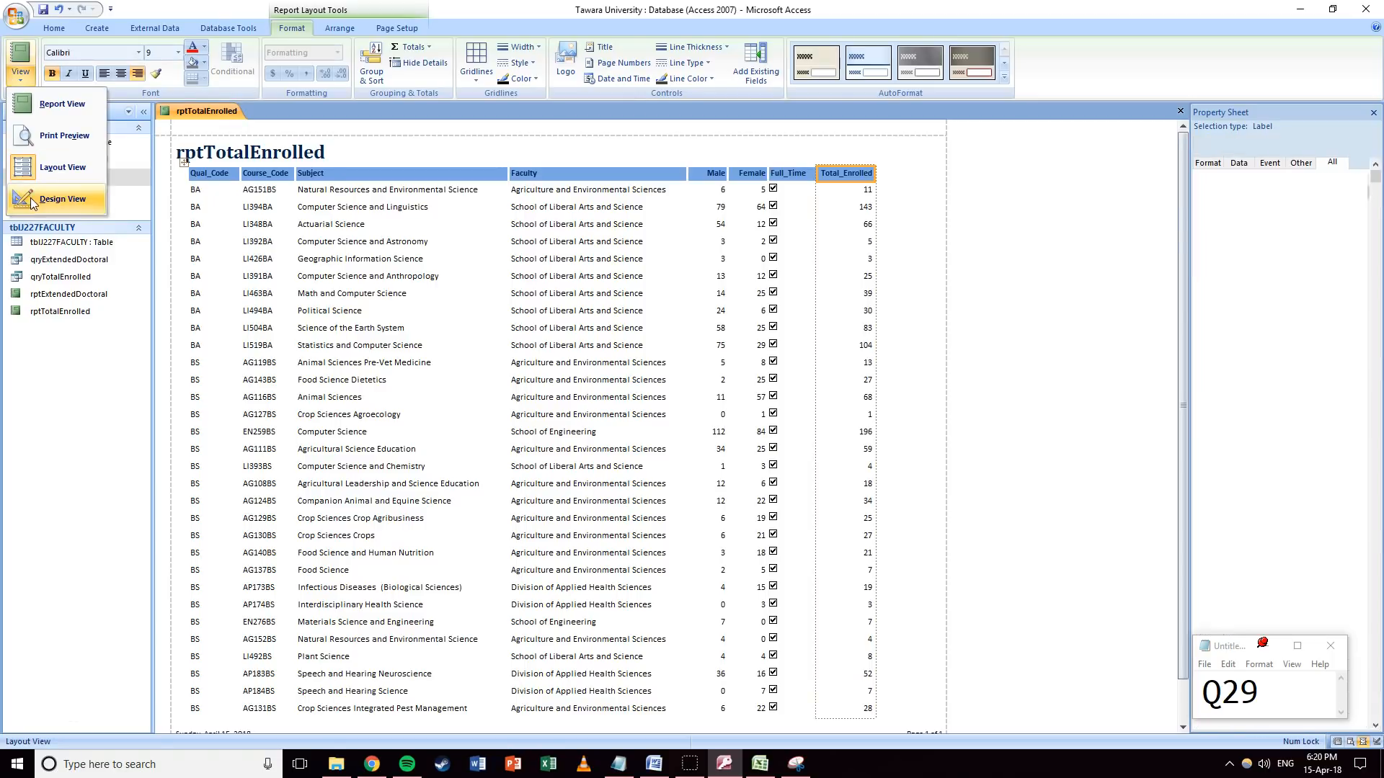
# In Design View, change the report title to 'Selected Tawara Degrees'.
pyautogui.click(50, 198)
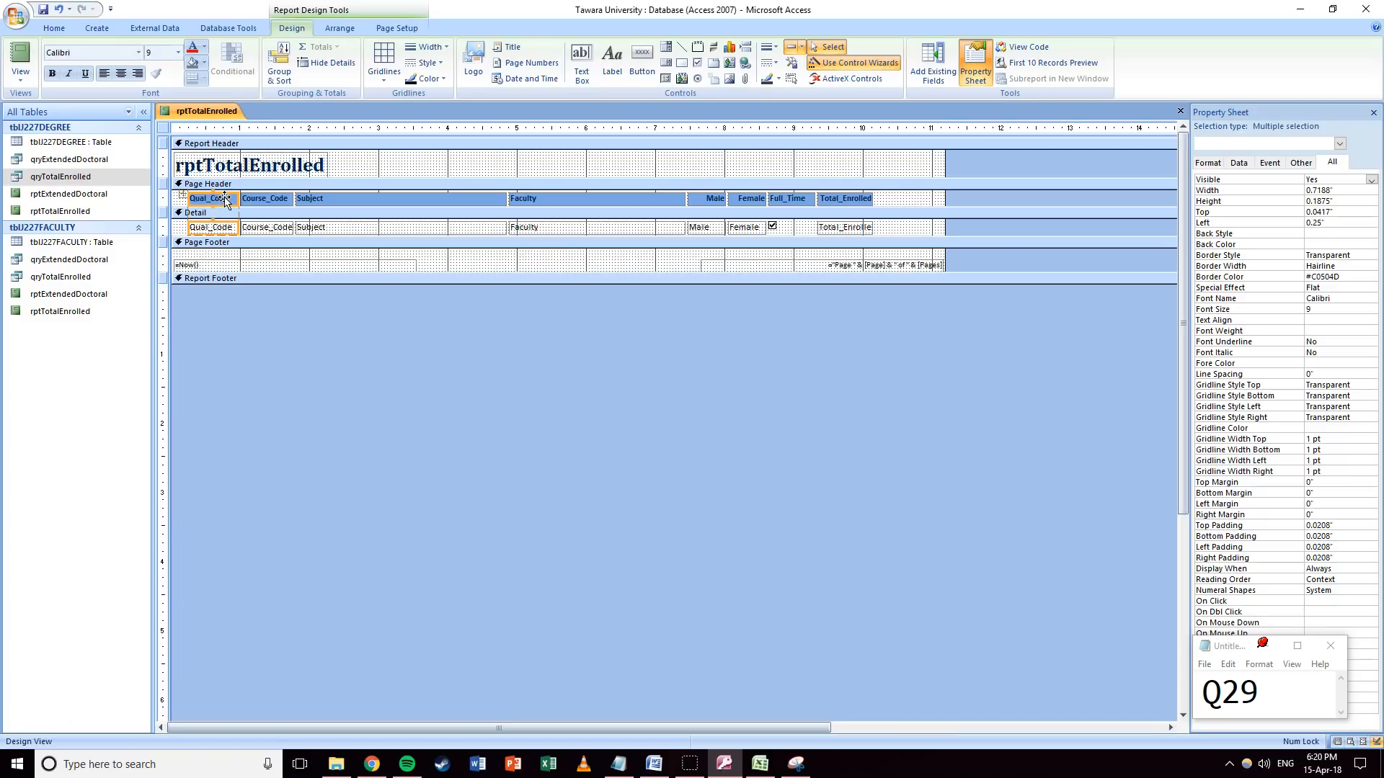
pyautogui.click(281, 161)
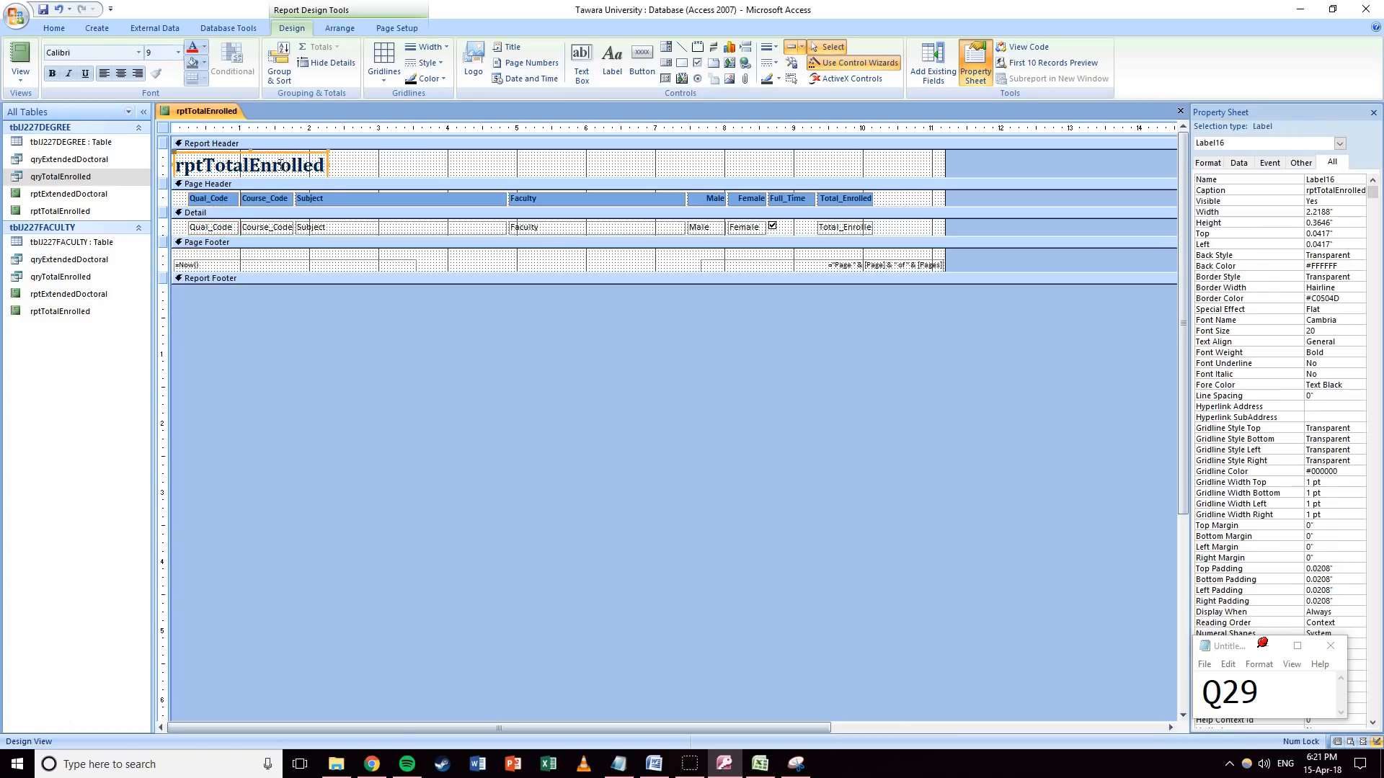
pyautogui.write('S')
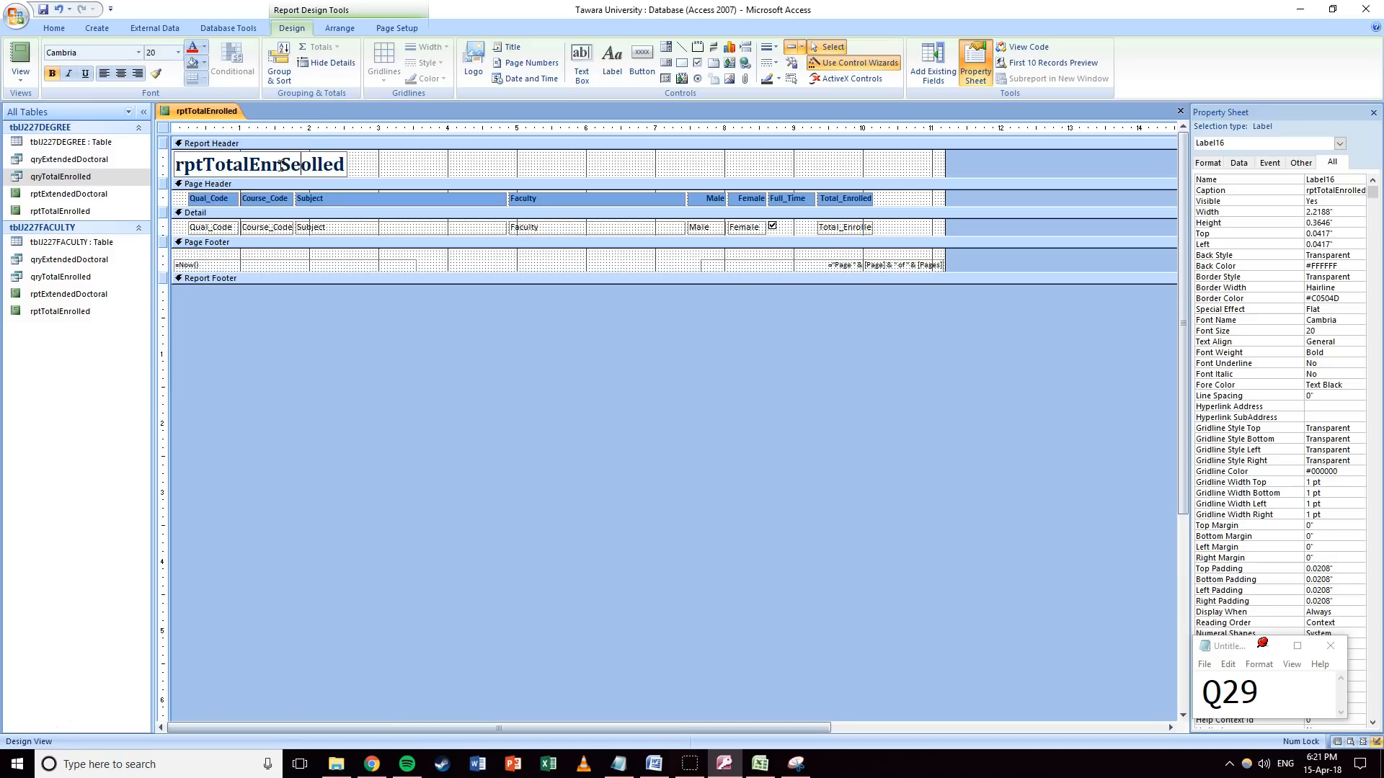
pyautogui.doubleClick(280, 165)
pyautogui.write('Se')
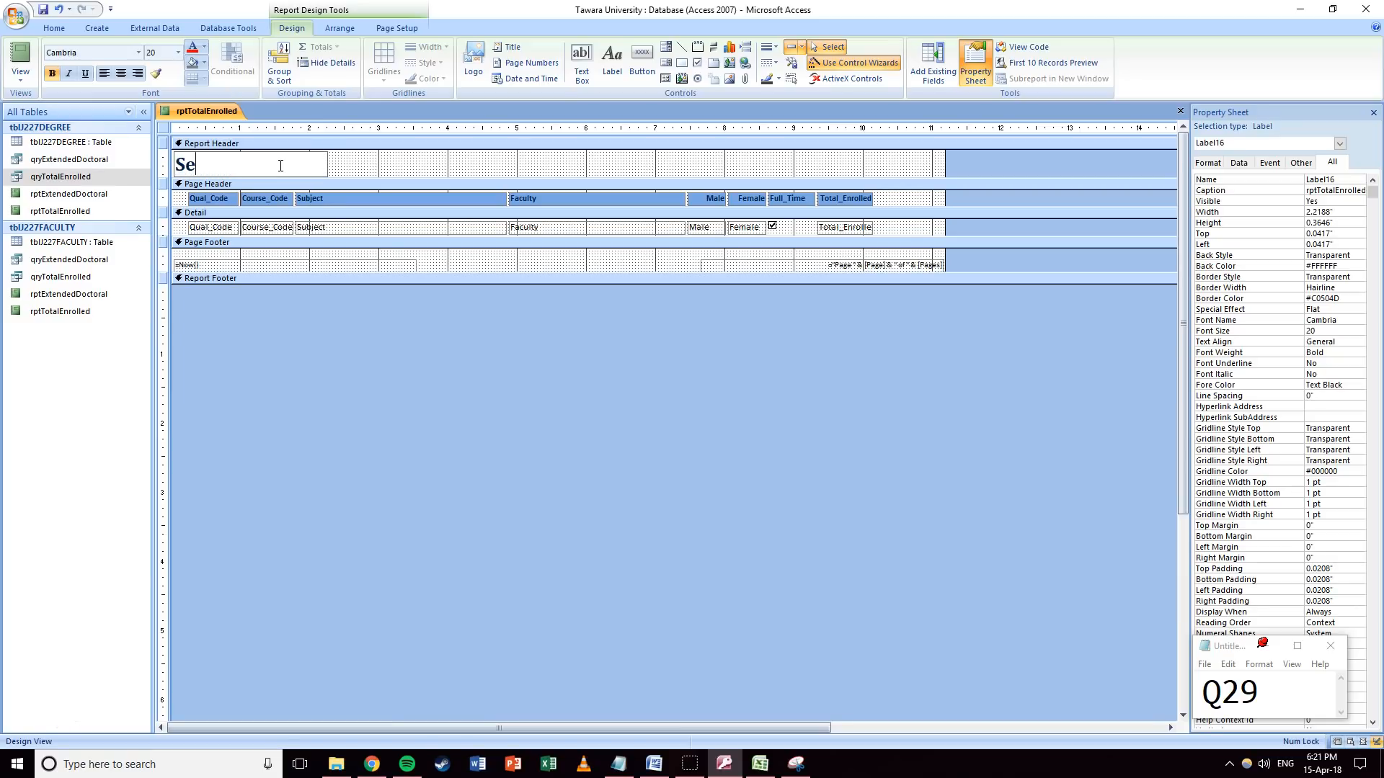
pyautogui.write('lected Tawara Degrees')
pyautogui.press('Return')
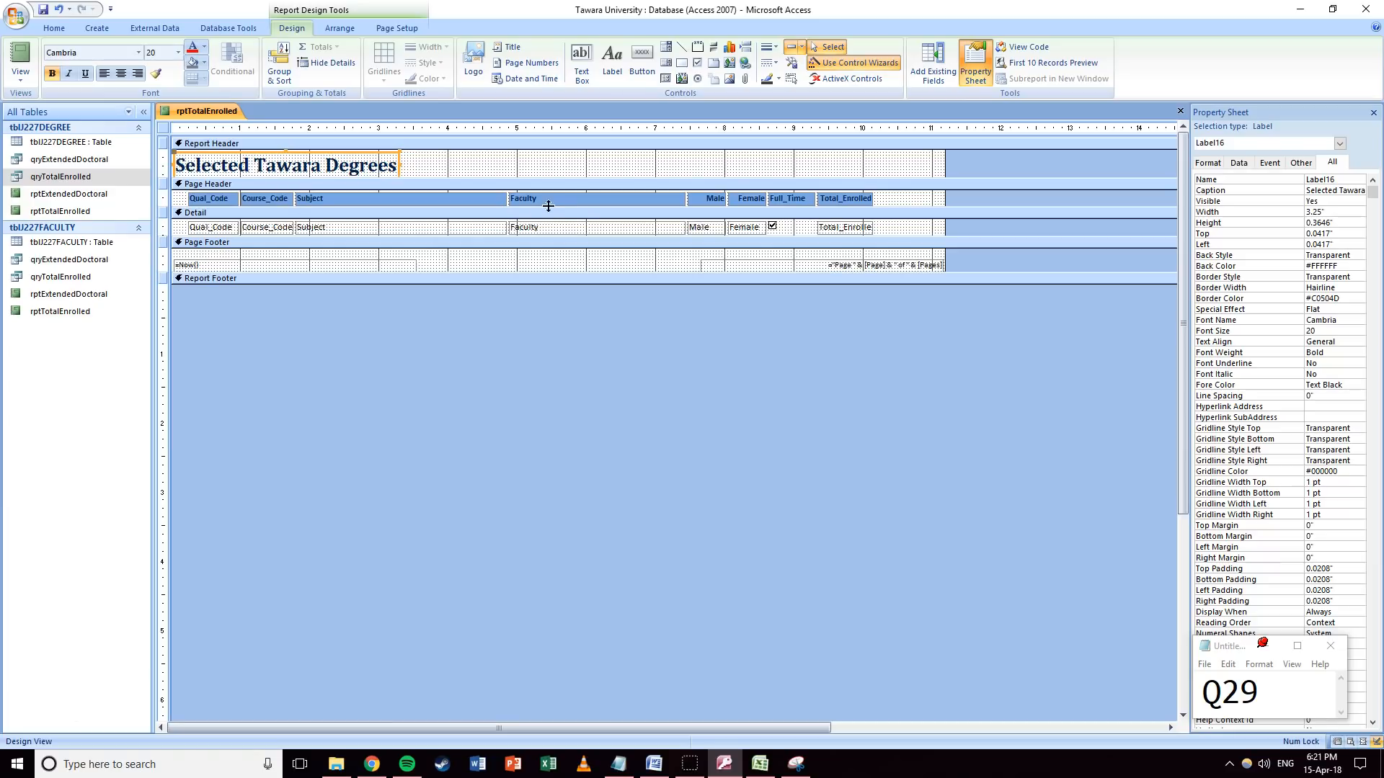
# Add a label with the candidate's name and ID numbers at the right of the report header.
pyautogui.click(732, 171)
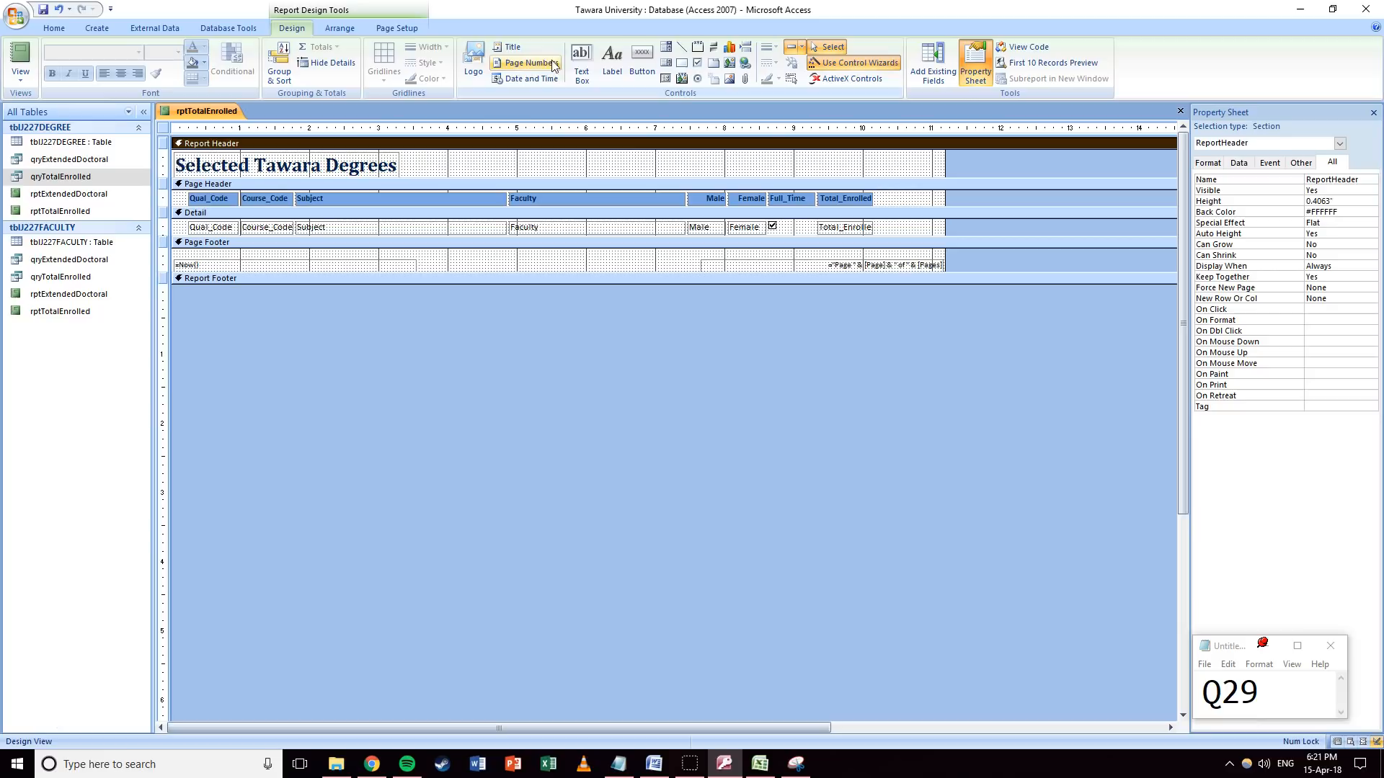
pyautogui.click(612, 64)
pyautogui.click(807, 152)
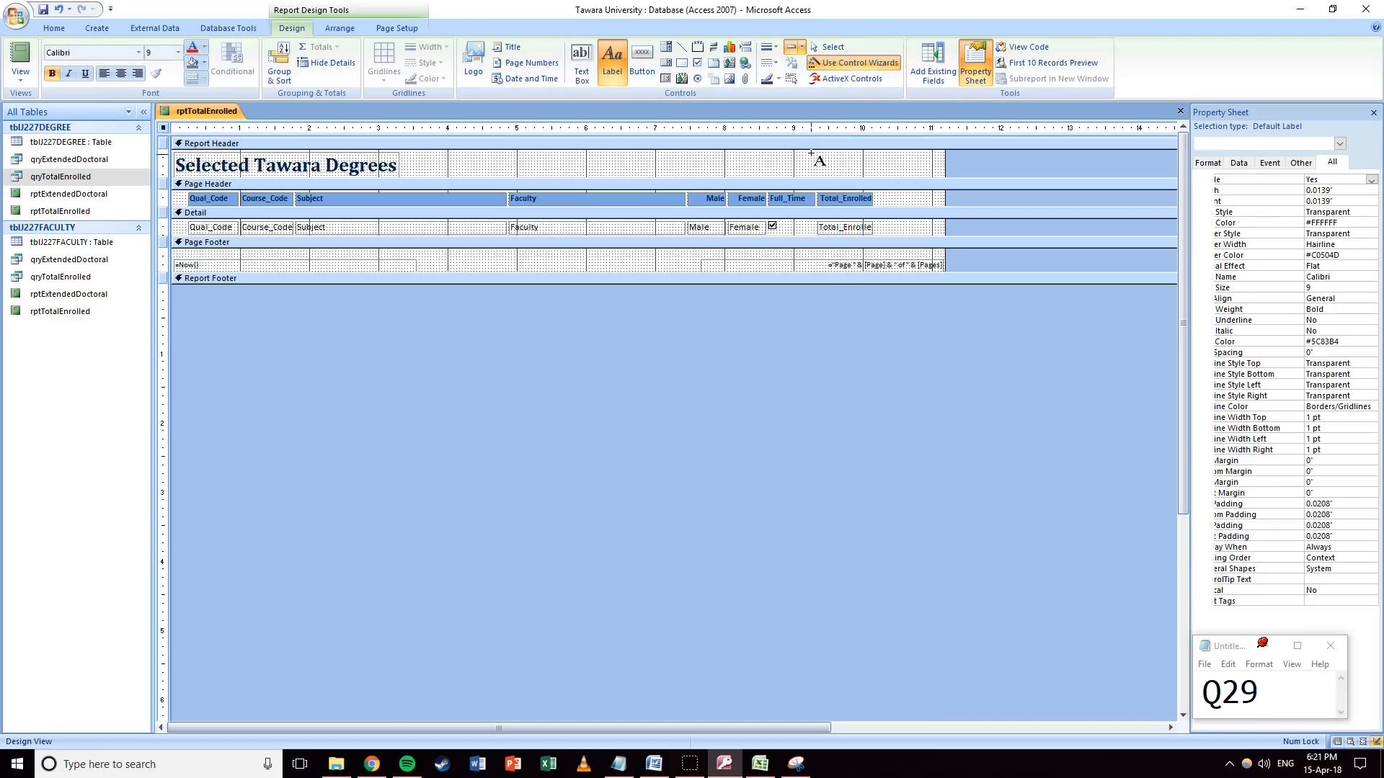
pyautogui.write('Mr Gre')
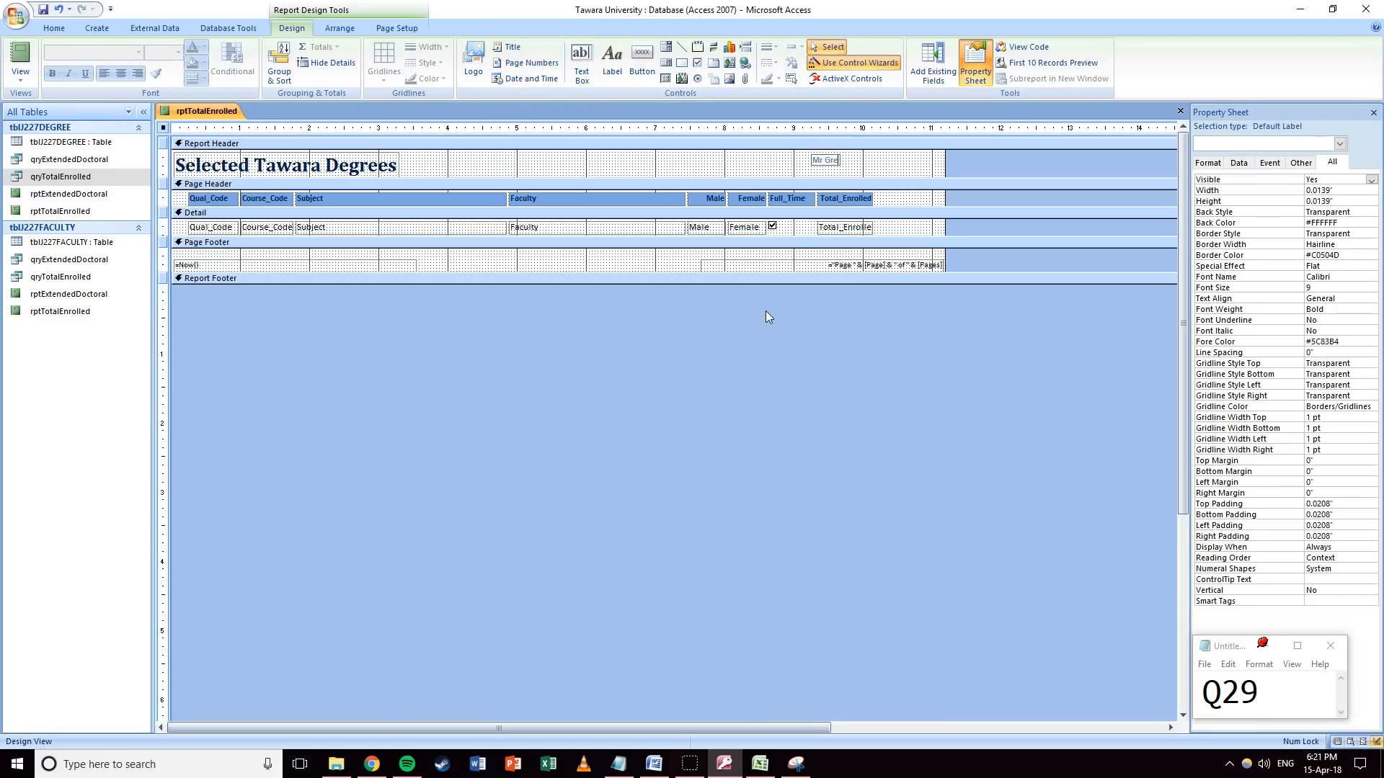
pyautogui.write('enwood   TW008   1234')
pyautogui.click(762, 170)
pyautogui.click(872, 162)
pyautogui.moveTo(872, 162); pyautogui.dragTo(890, 160)
pyautogui.click(779, 171)
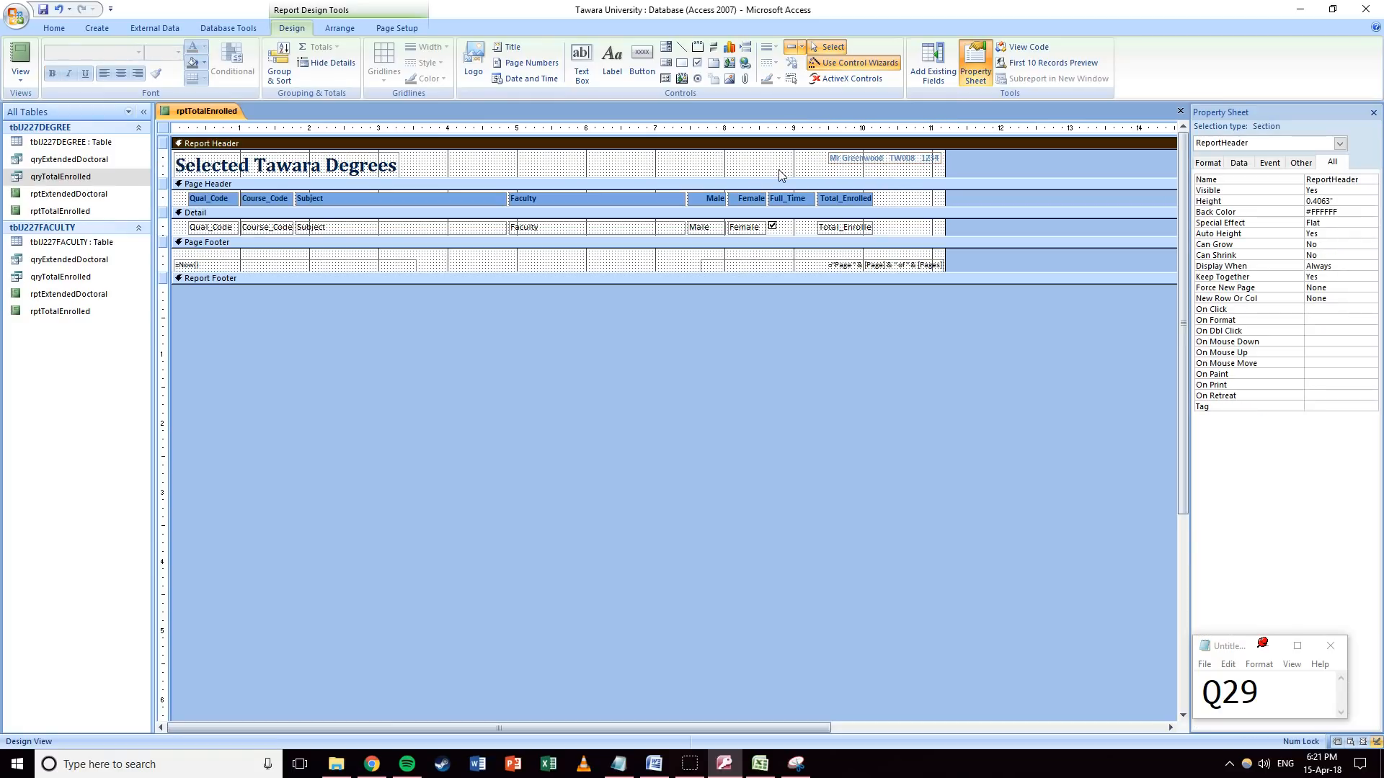
# Delete the page-number and date boxes and collapse the page footer to zero height.
pyautogui.click(902, 265)
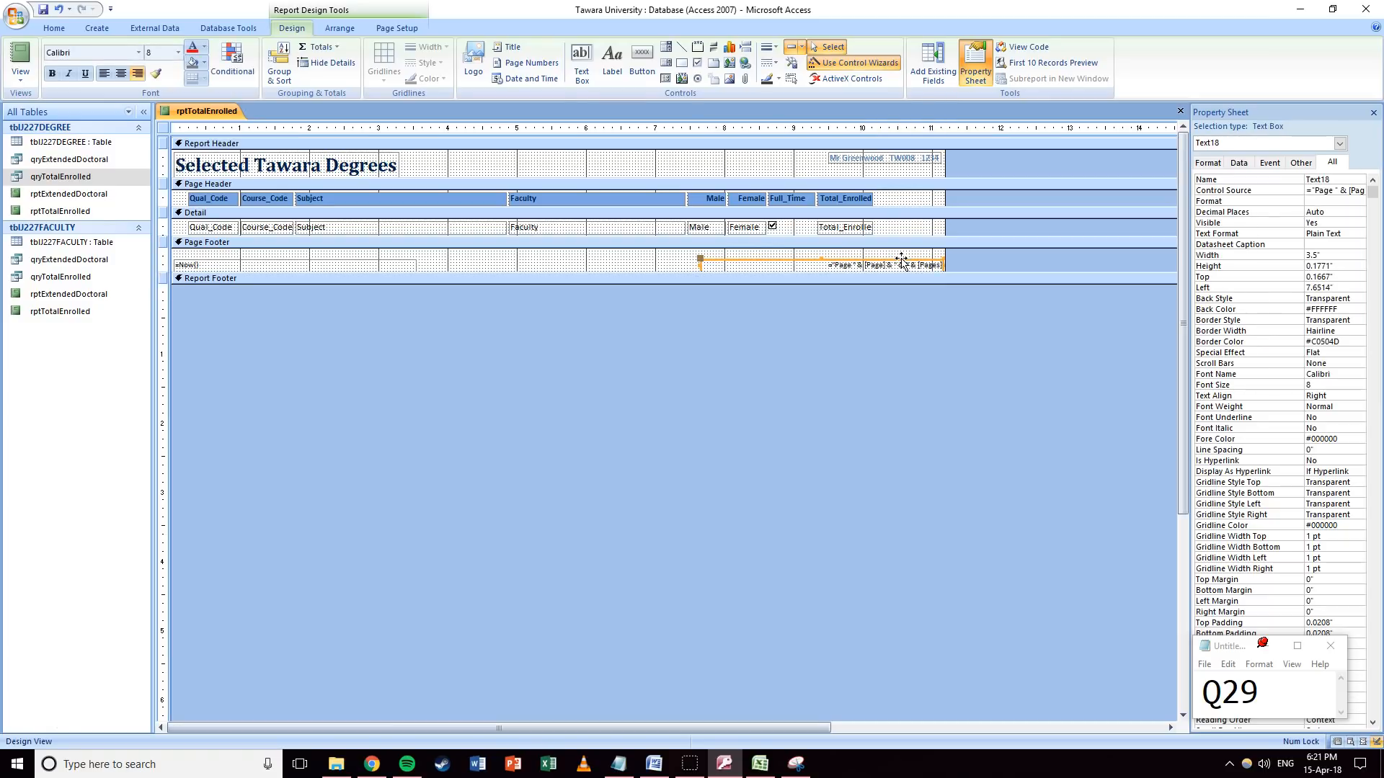
pyautogui.press('Delete')
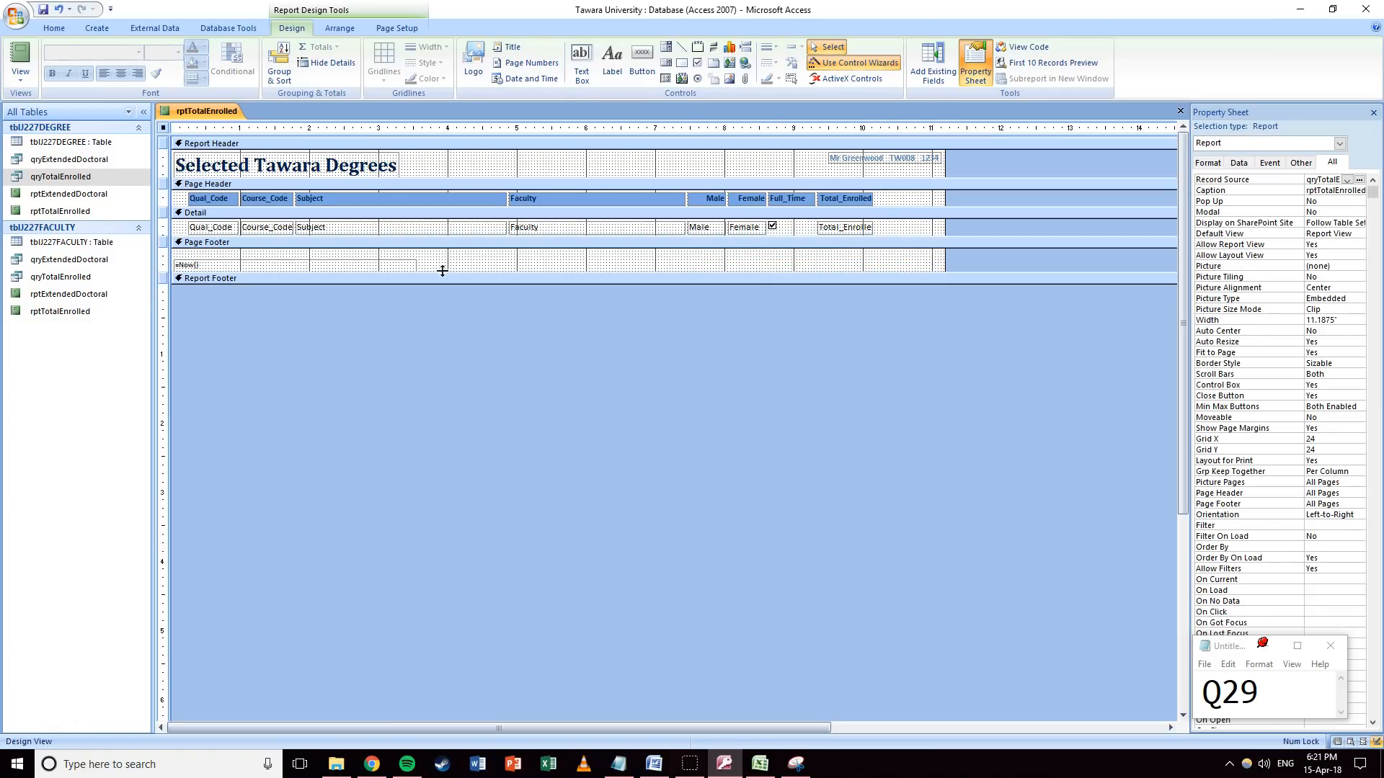
pyautogui.click(311, 262)
pyautogui.press('Delete')
pyautogui.click(422, 267)
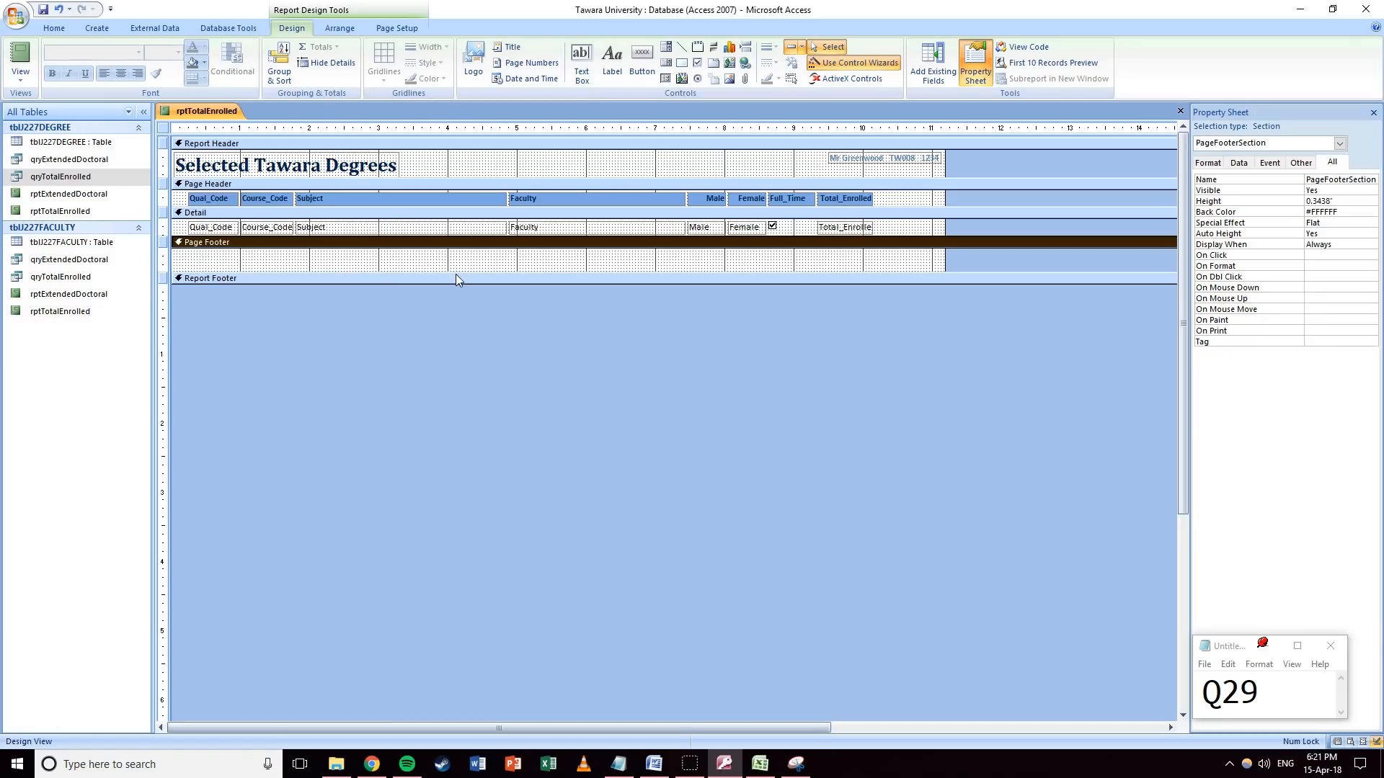
pyautogui.moveTo(455, 273); pyautogui.dragTo(453, 248)
pyautogui.click(20, 78)
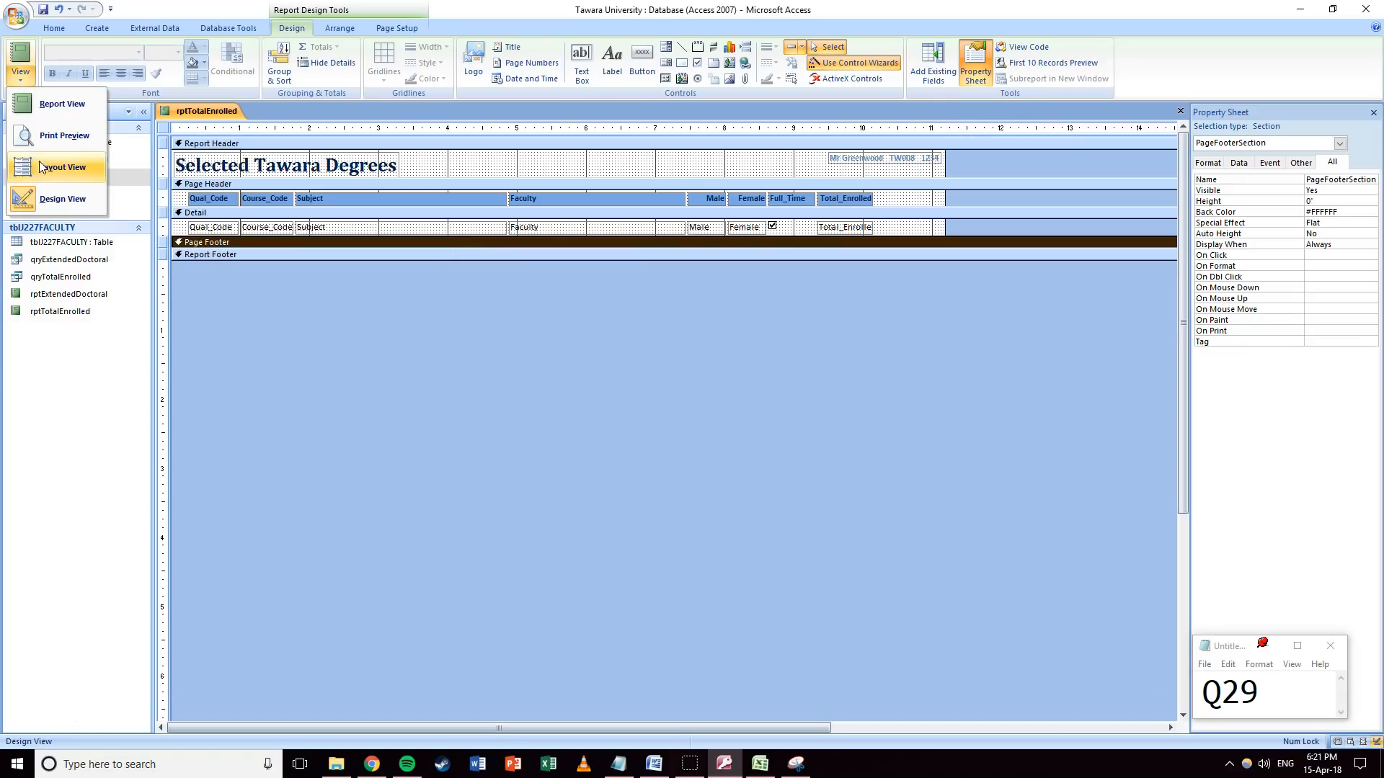
pyautogui.click(44, 137)
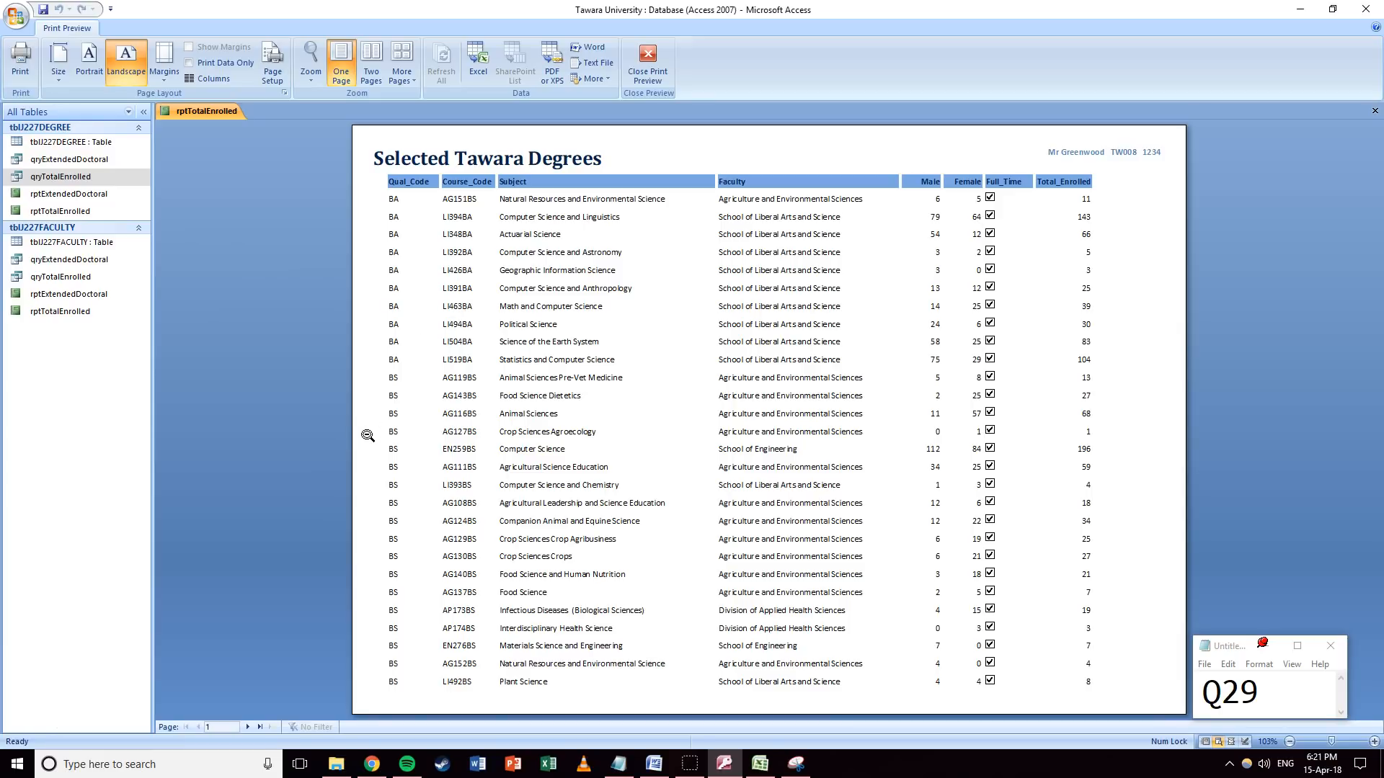
pyautogui.click(249, 727)
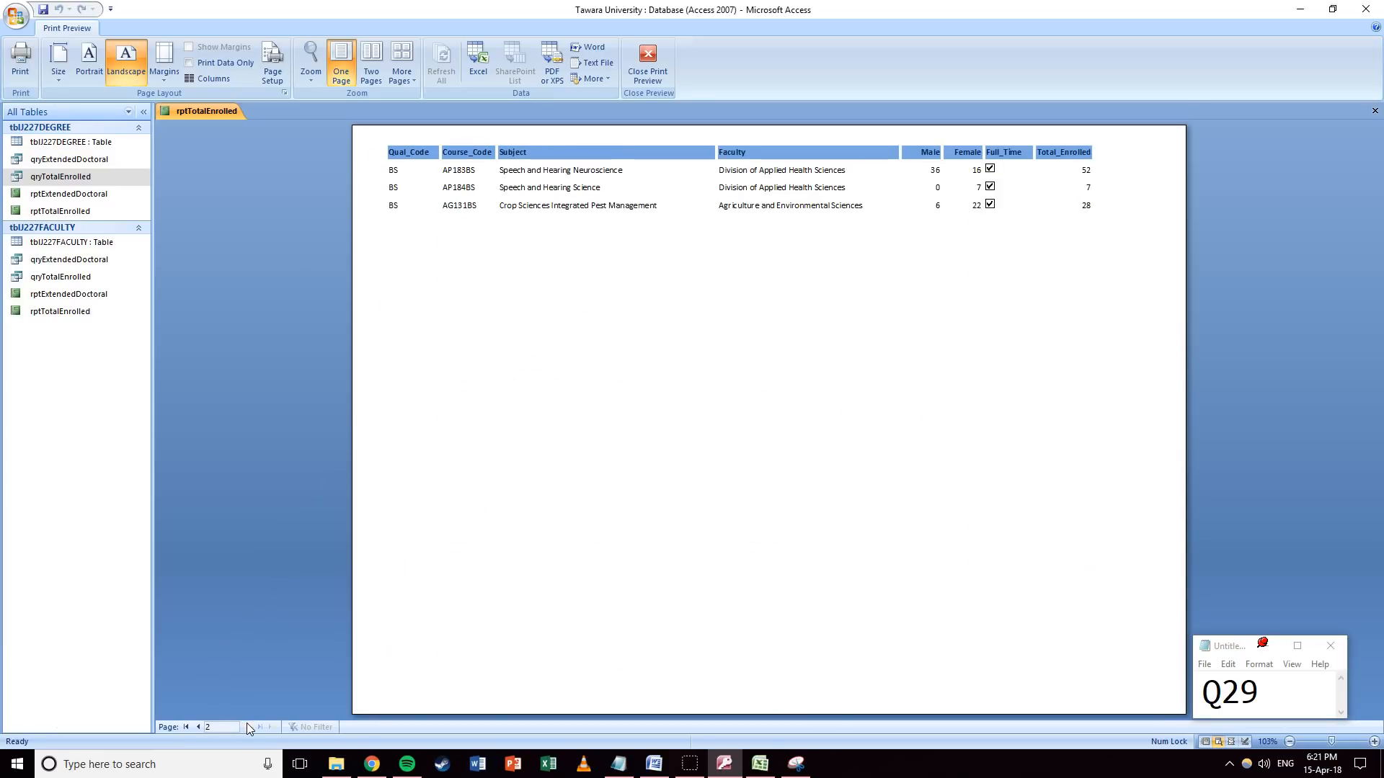
pyautogui.click(198, 727)
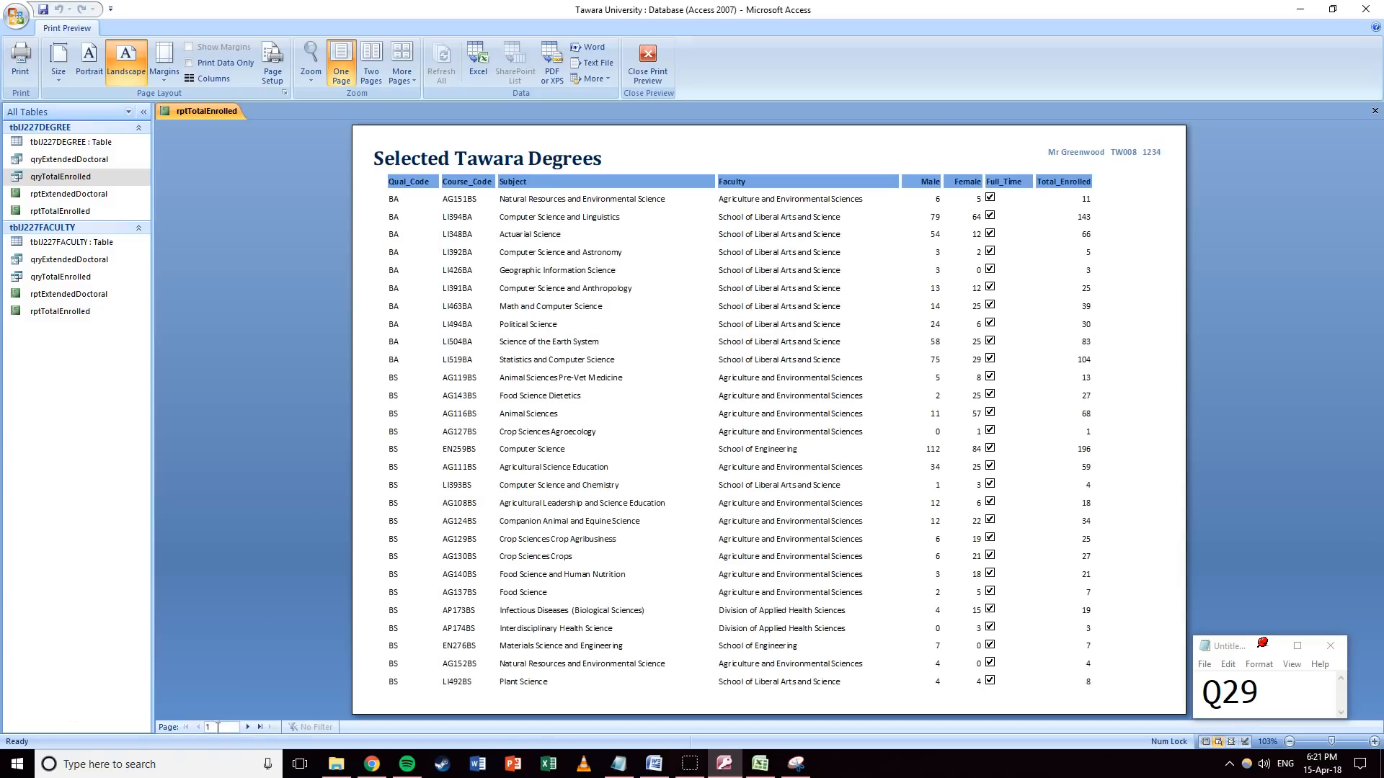
pyautogui.click(248, 727)
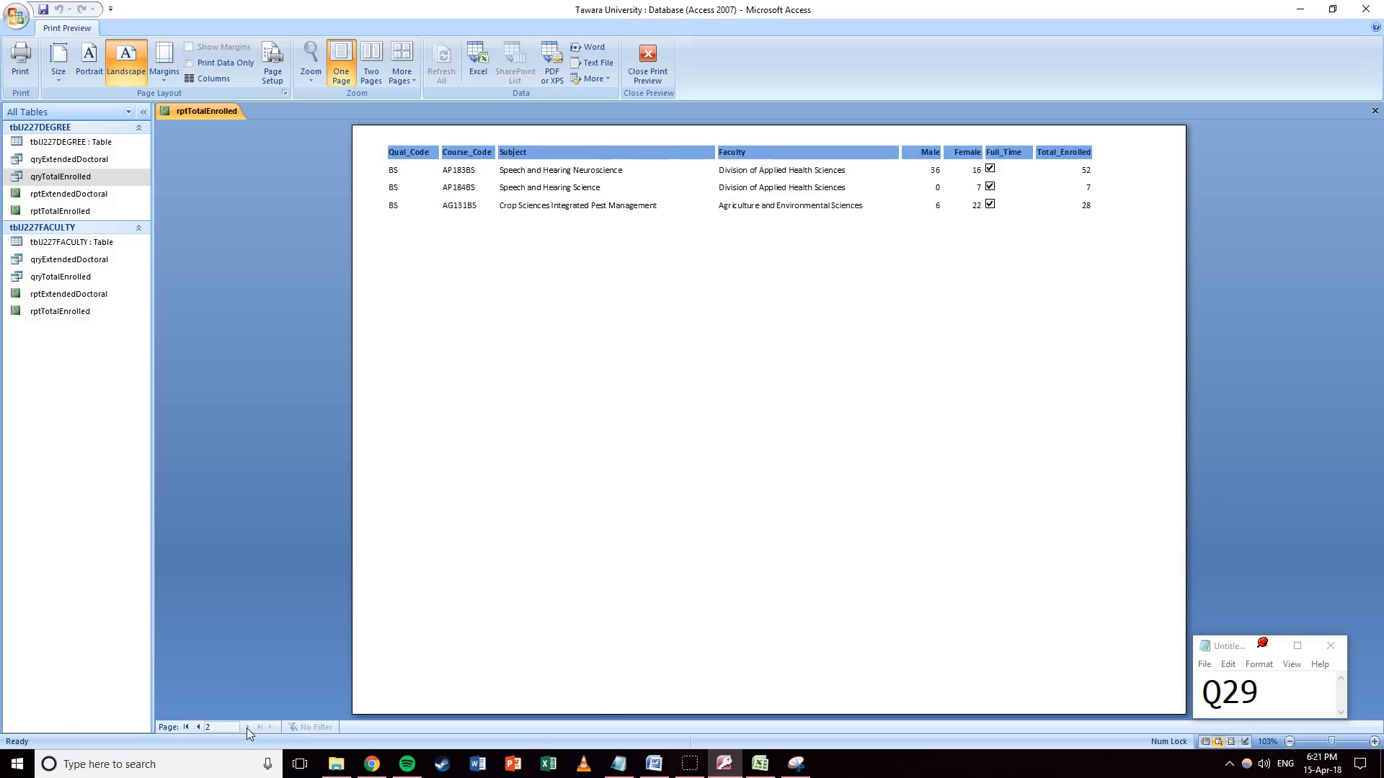
pyautogui.click(197, 727)
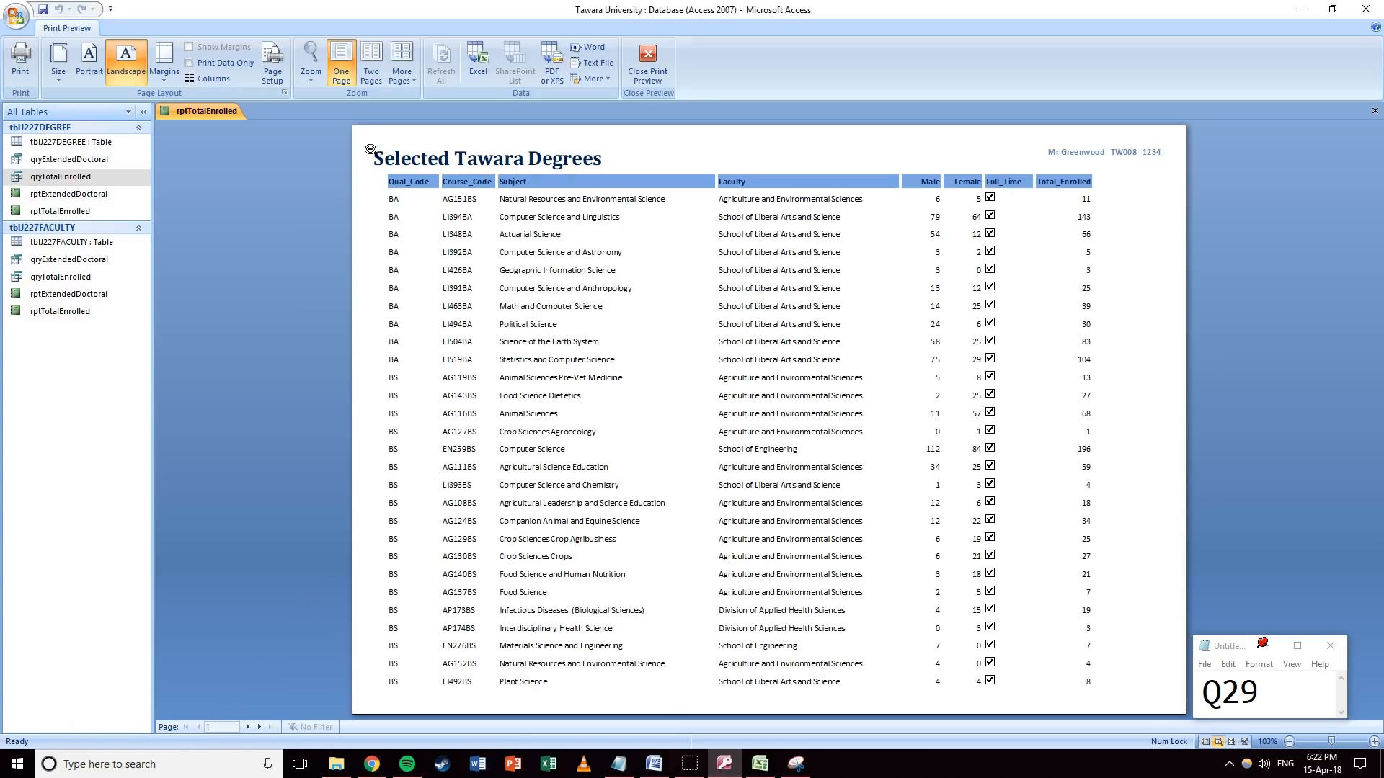
pyautogui.click(651, 71)
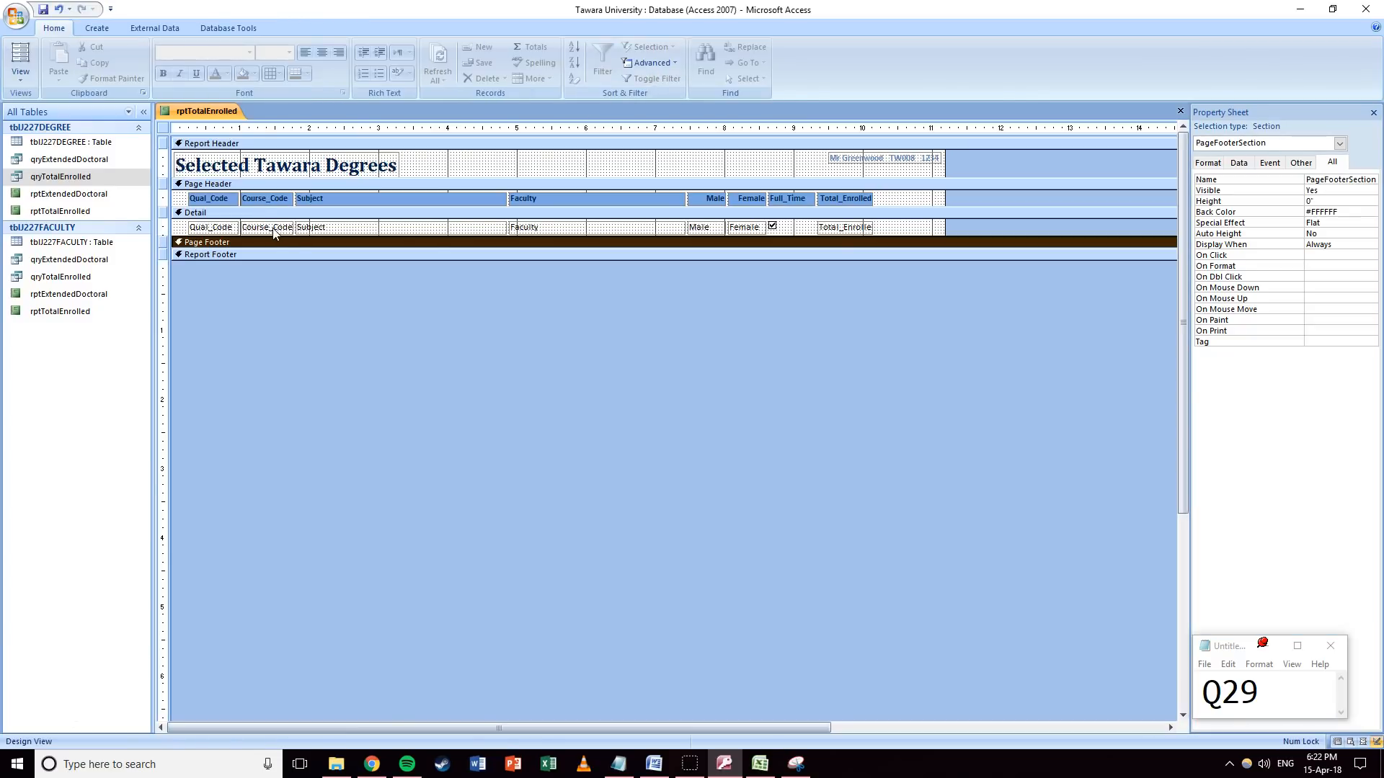
# Save and close rptTotalEnrolled, then minimize Access.
pyautogui.click(881, 234)
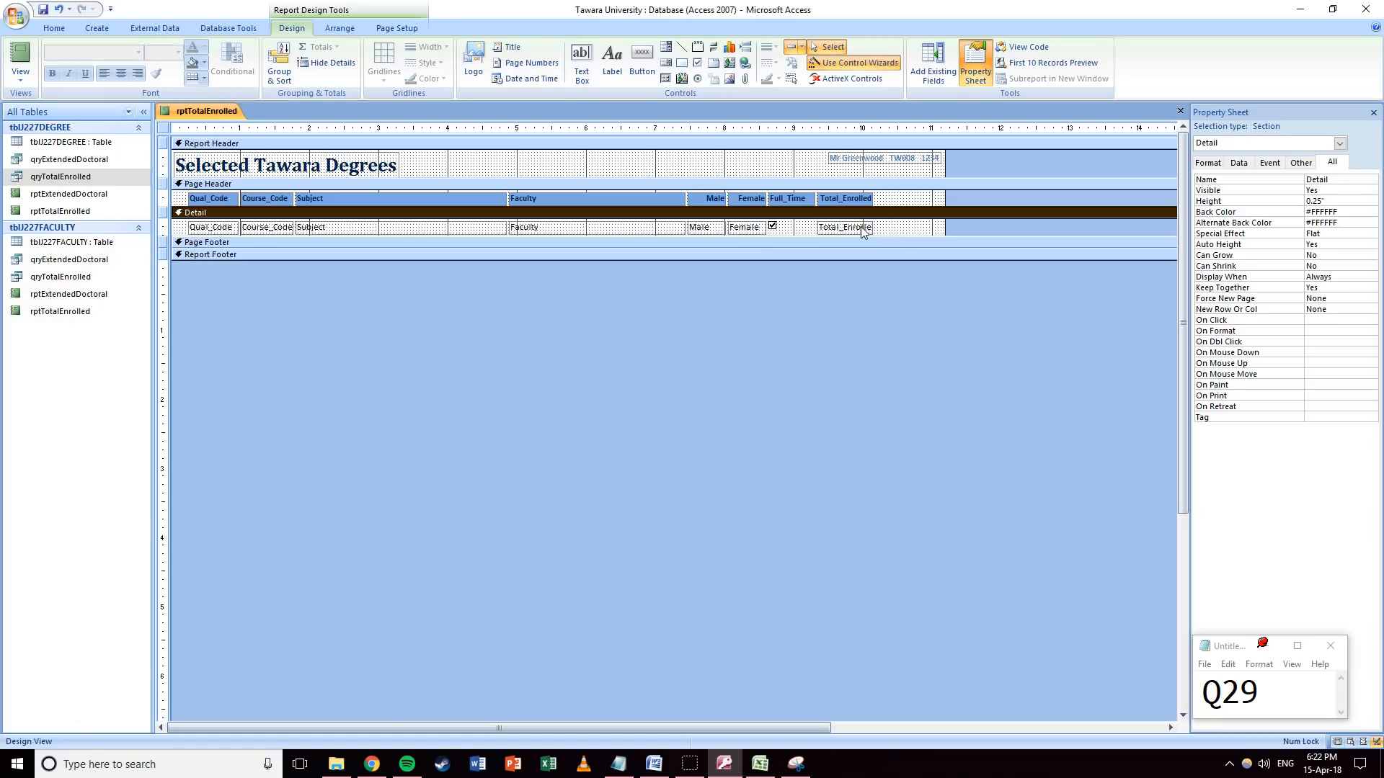
pyautogui.click(16, 16)
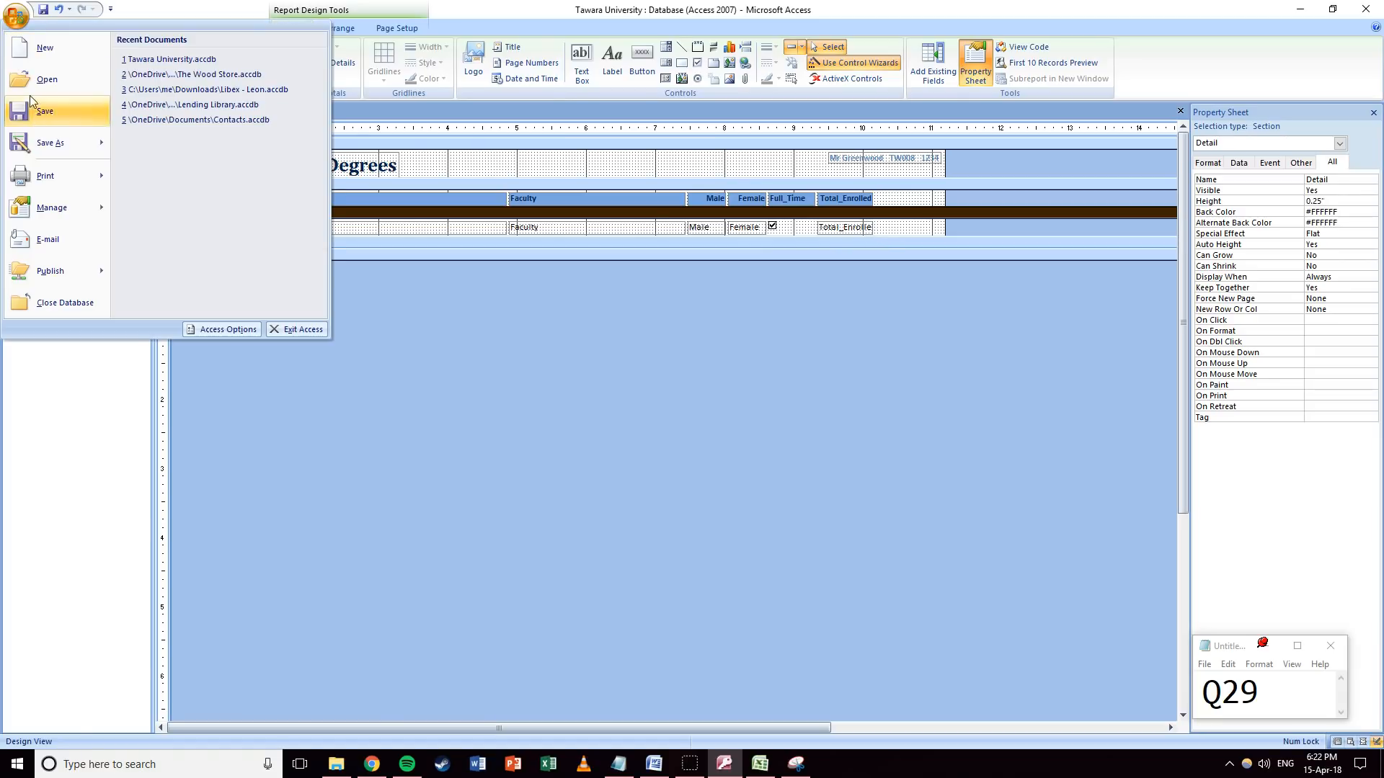
pyautogui.click(38, 121)
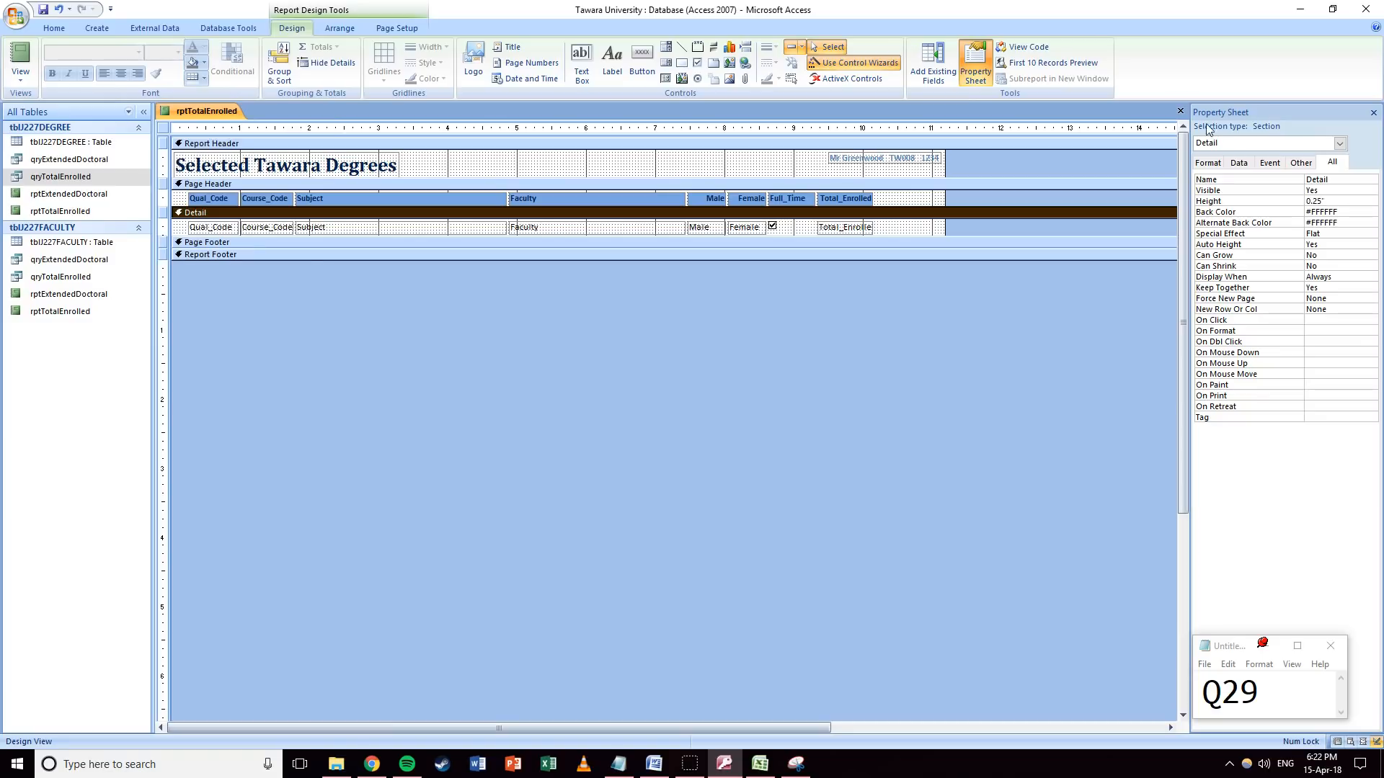
pyautogui.click(1180, 112)
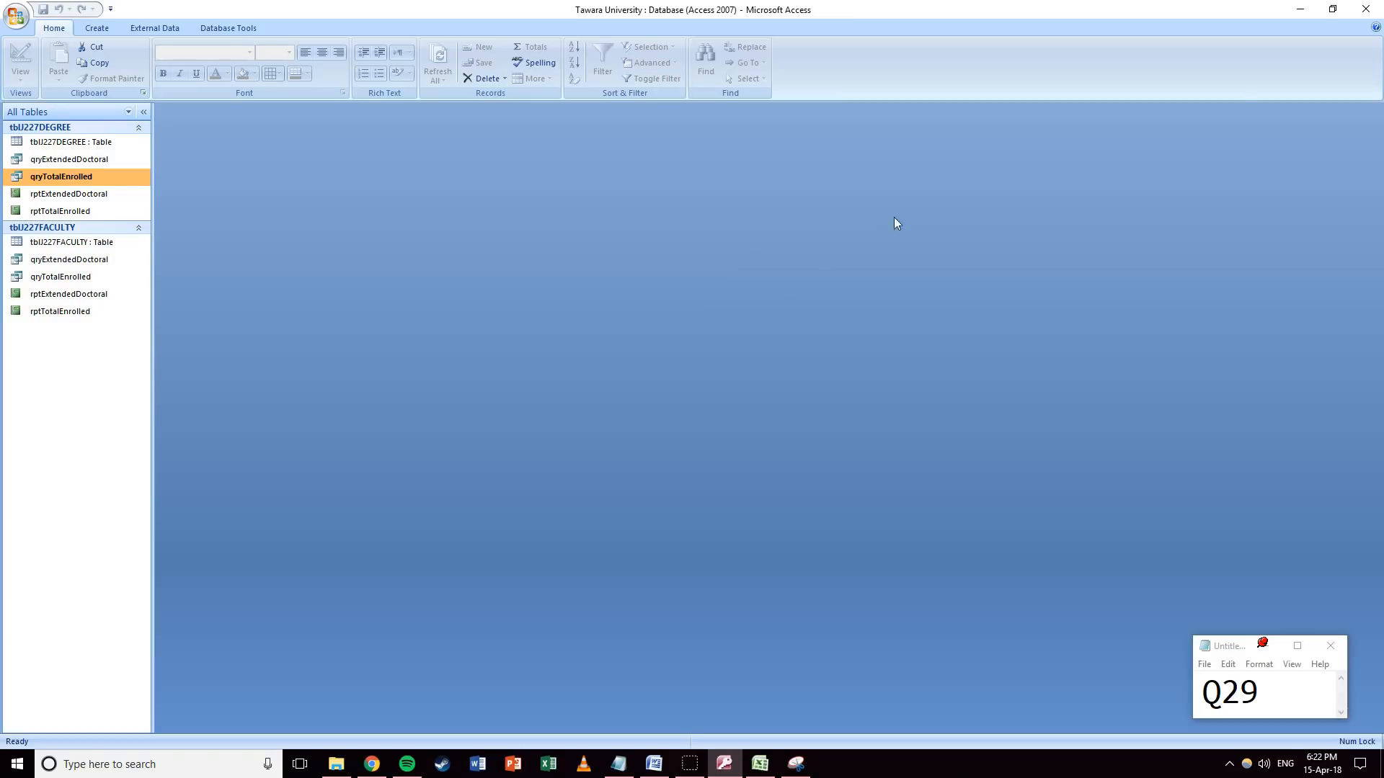
pyautogui.click(1297, 10)
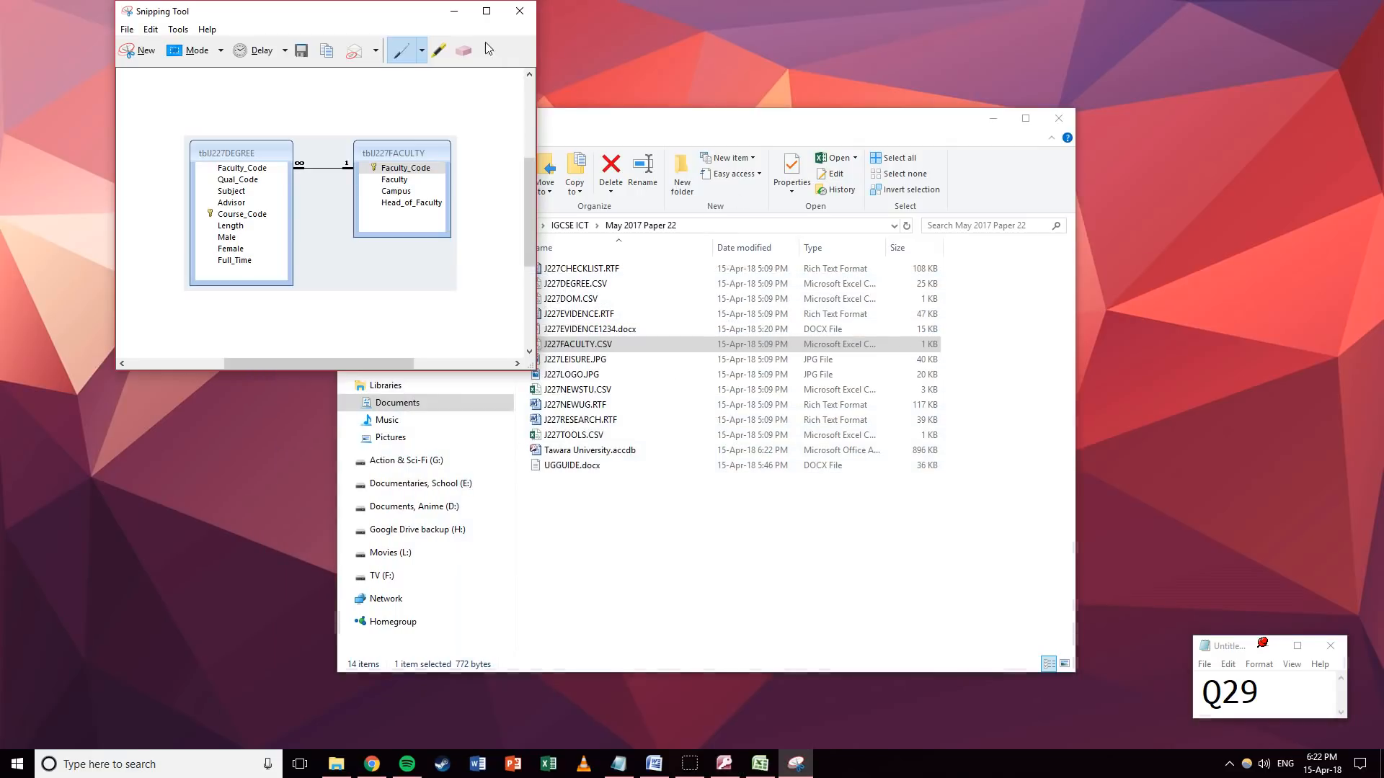
# Open J227EVIDENCE1234.docx from the exam folder in Word.
pyautogui.click(450, 9)
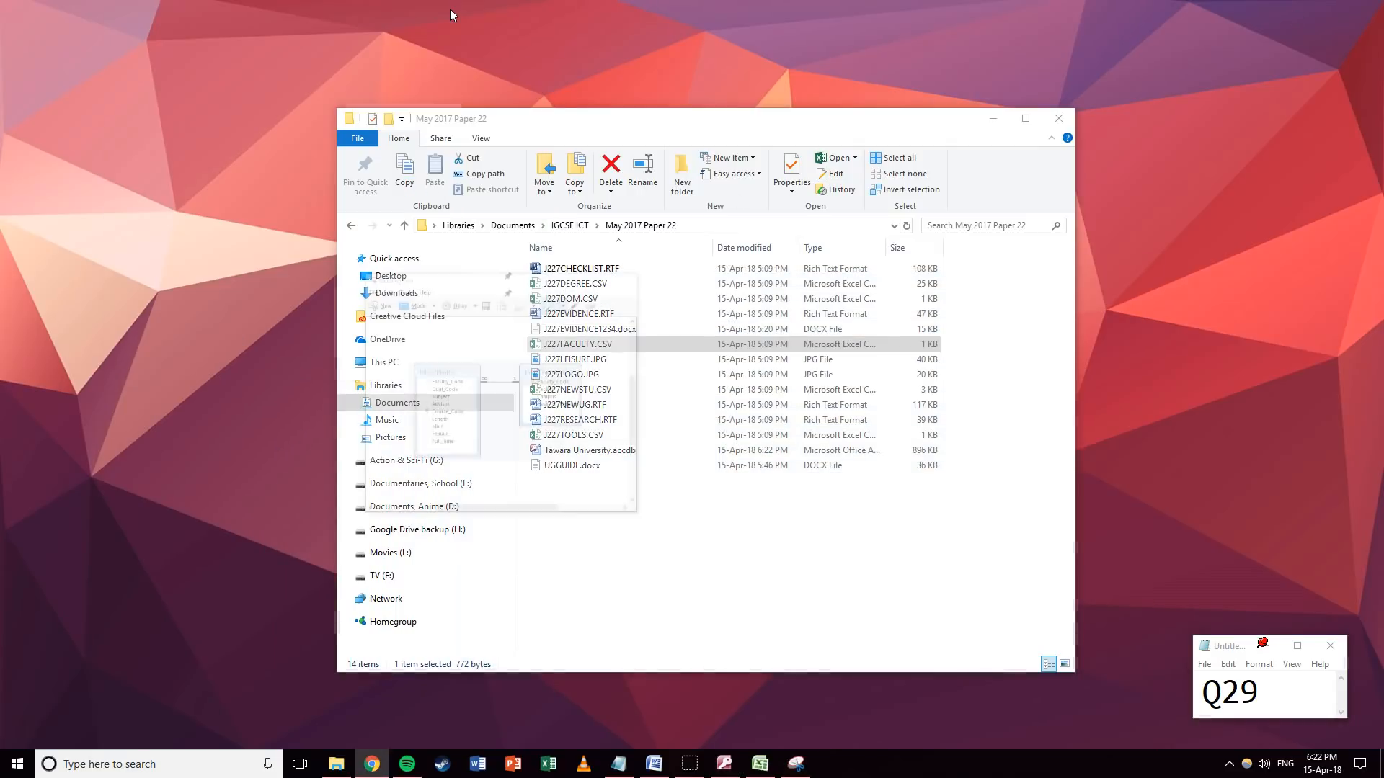
pyautogui.click(724, 545)
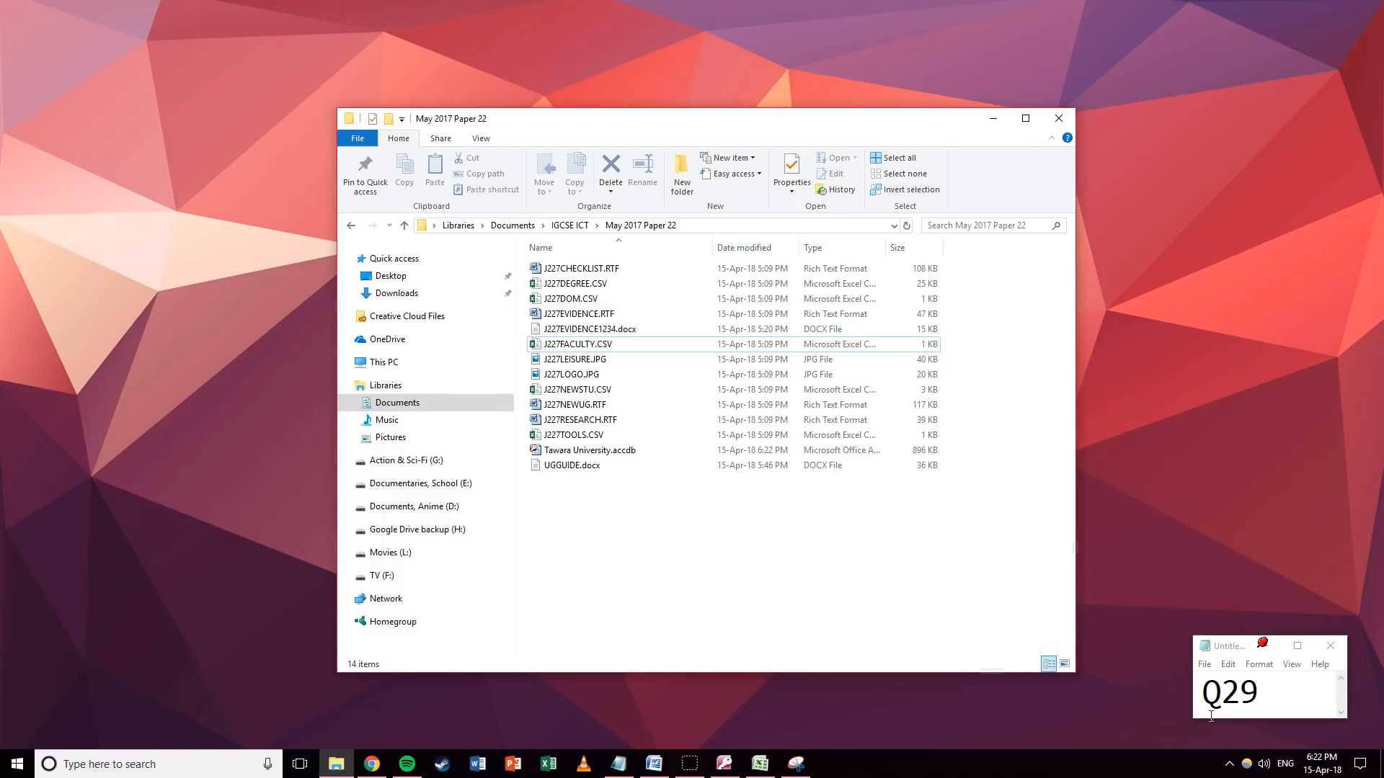
pyautogui.moveTo(1211, 715); pyautogui.dragTo(1261, 715)
pyautogui.write('30')
pyautogui.click(979, 573)
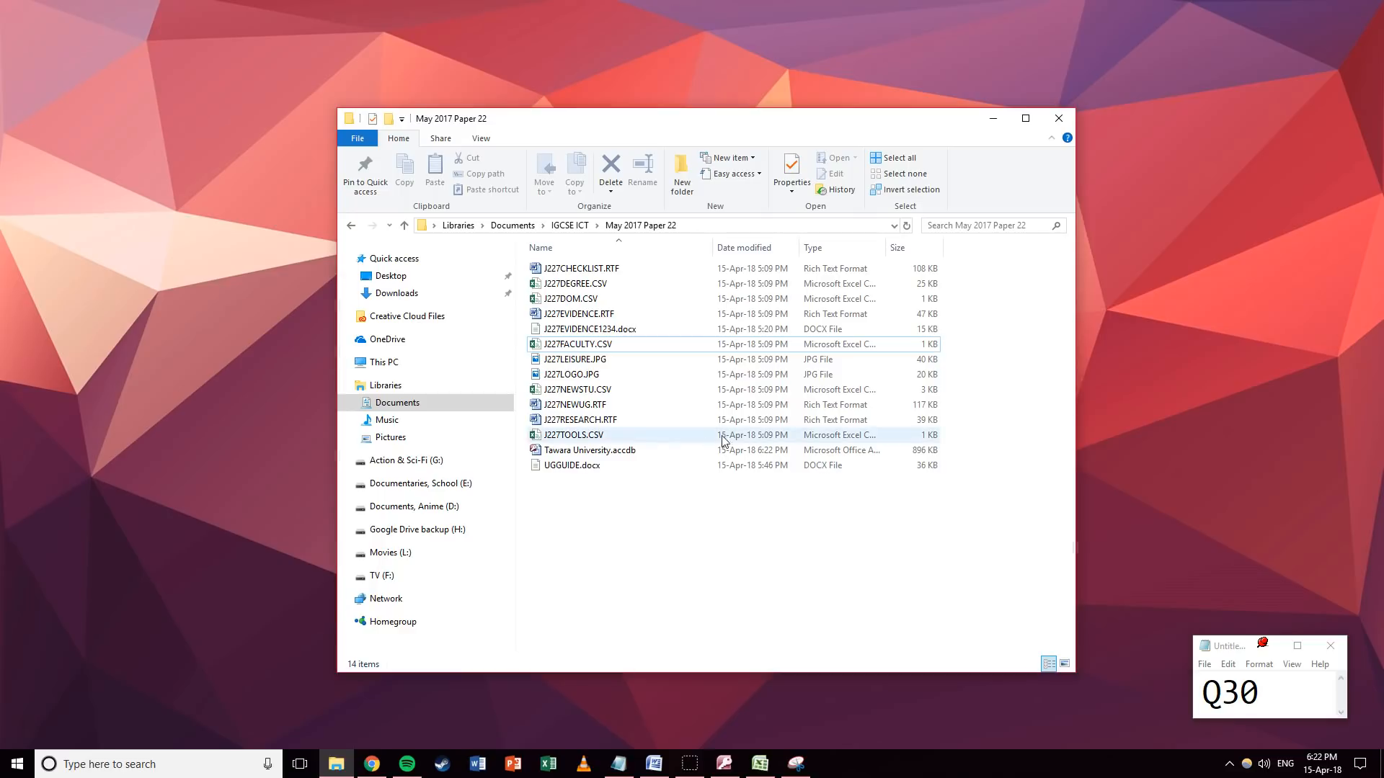
pyautogui.doubleClick(641, 331)
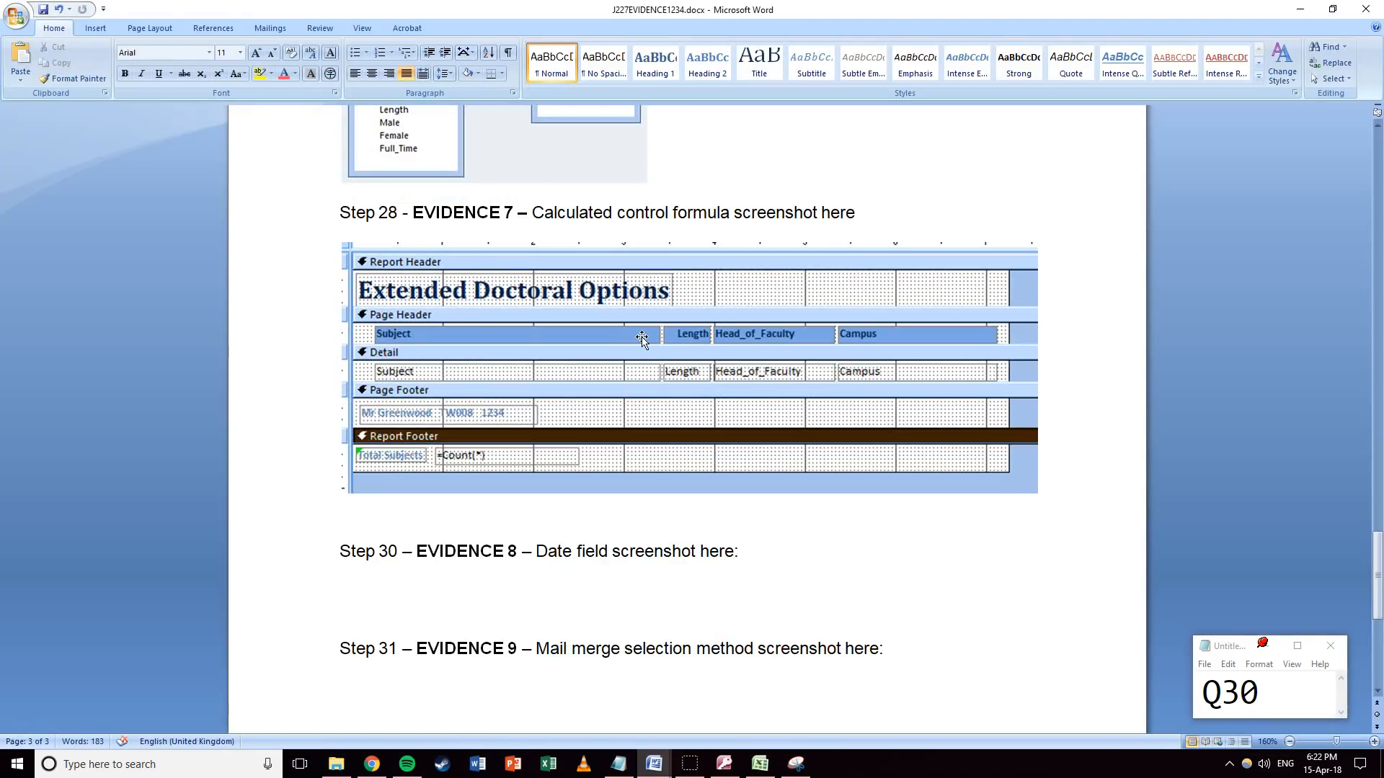
# Minimise J227EVIDENCE1234 and then J227CHECKLIST.RTF to reveal the May 2017 Paper 22 folder.
pyautogui.click(1292, 15)
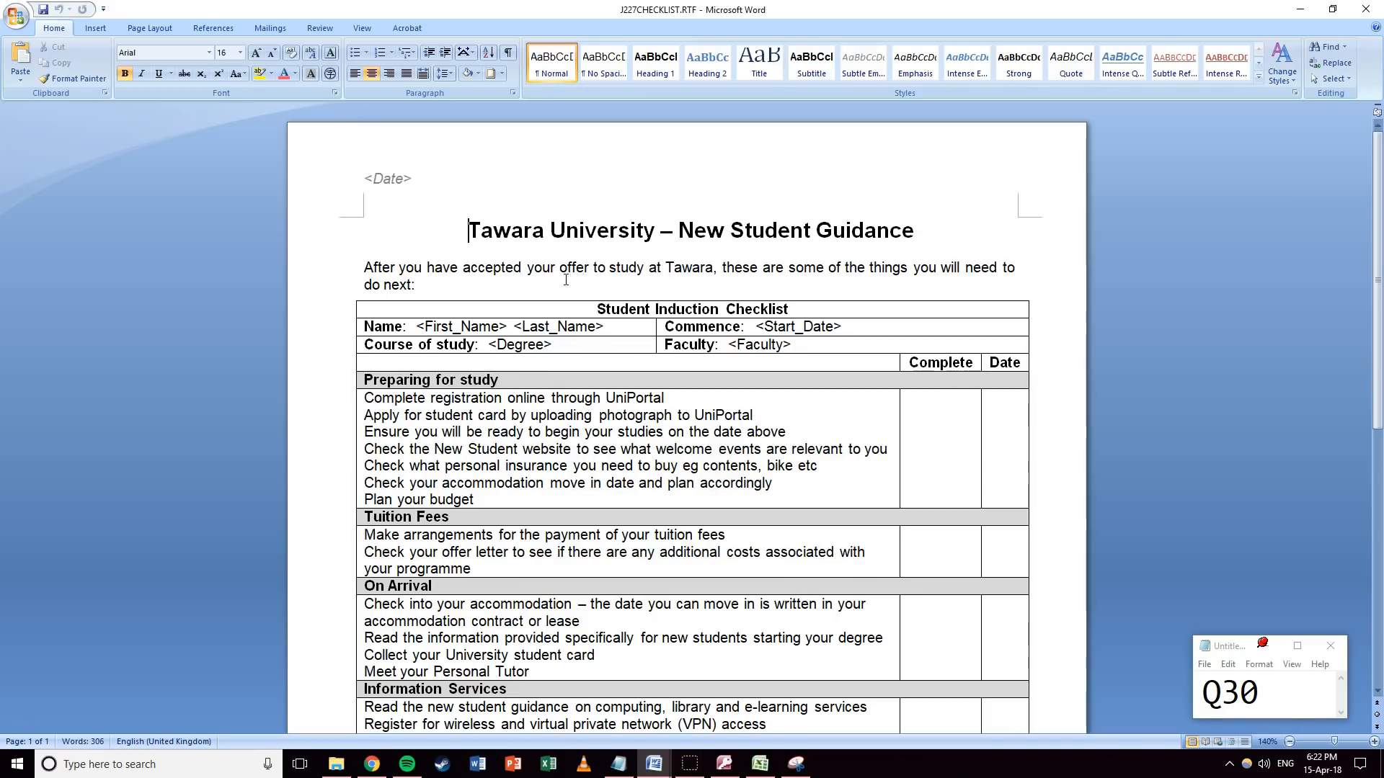
pyautogui.click(1300, 10)
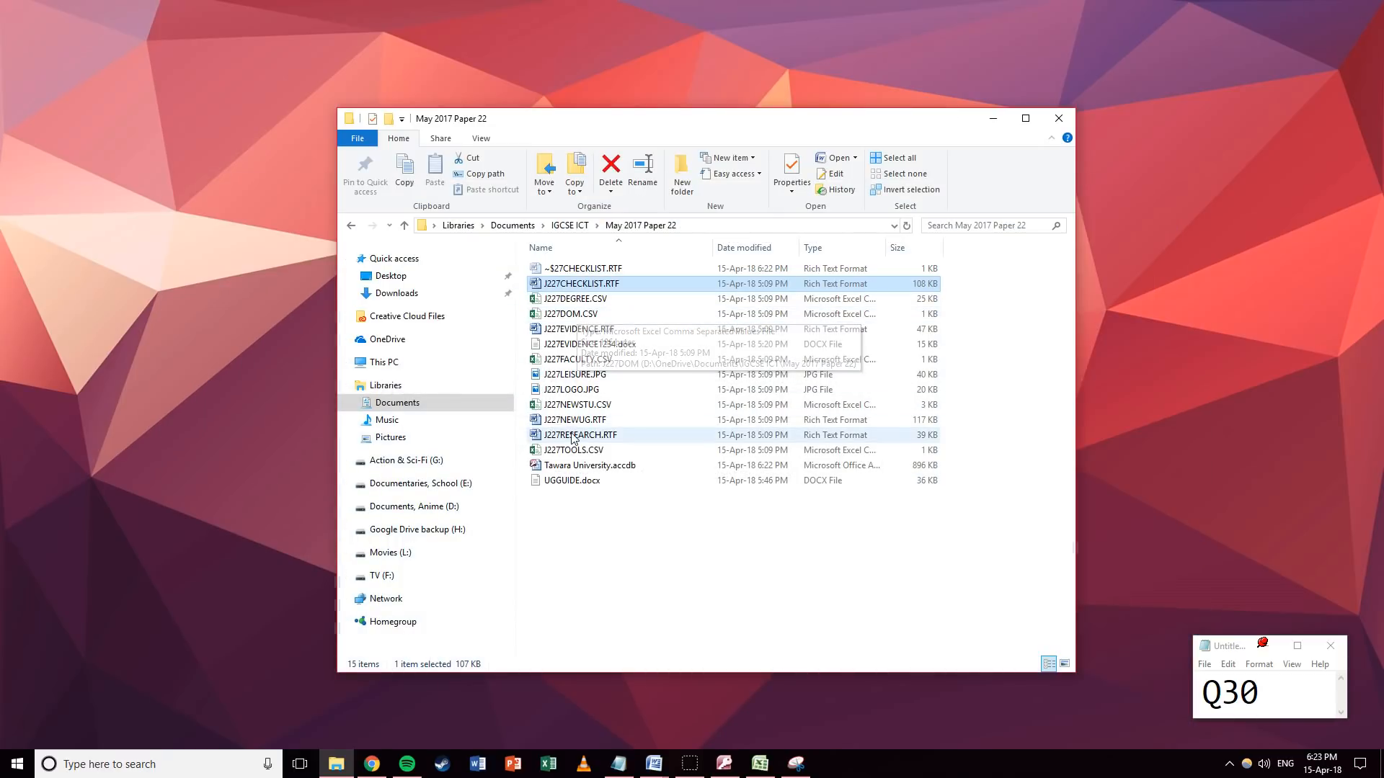
pyautogui.click(588, 407)
pyautogui.doubleClick(589, 408)
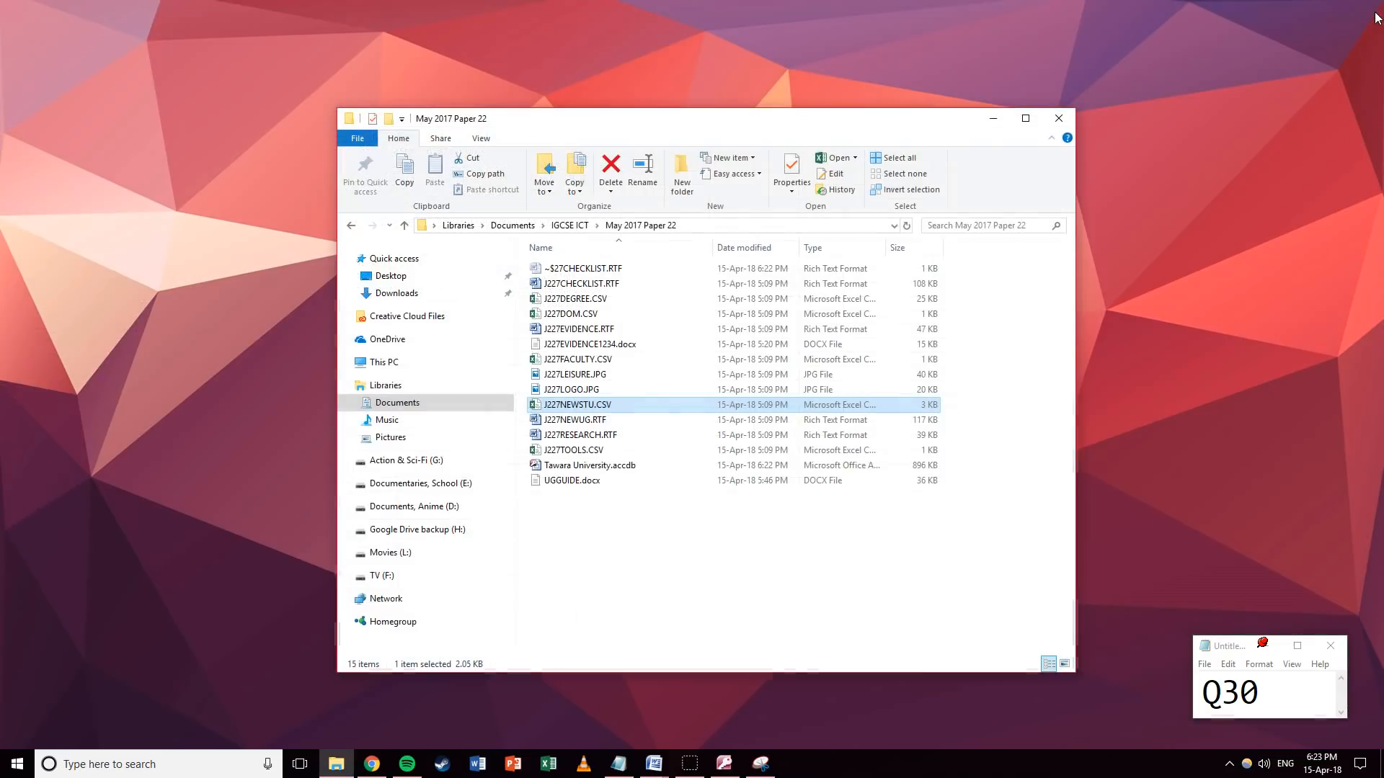
pyautogui.click(1366, 9)
# Delete the <Date> placeholder in the checklist header and bring up the Date and Time formats.
pyautogui.moveTo(661, 763)
pyautogui.click(721, 660)
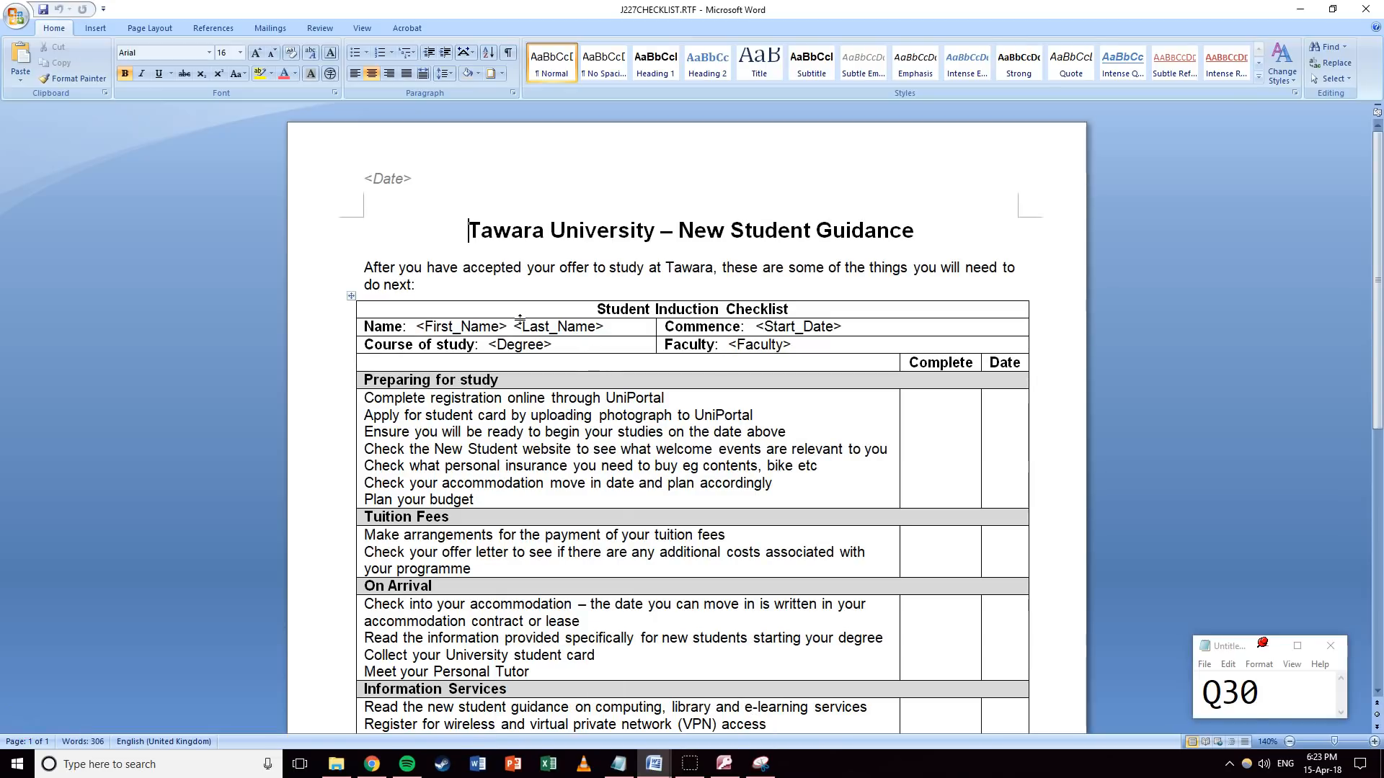
pyautogui.doubleClick(405, 182)
pyautogui.moveTo(408, 181); pyautogui.dragTo(364, 182)
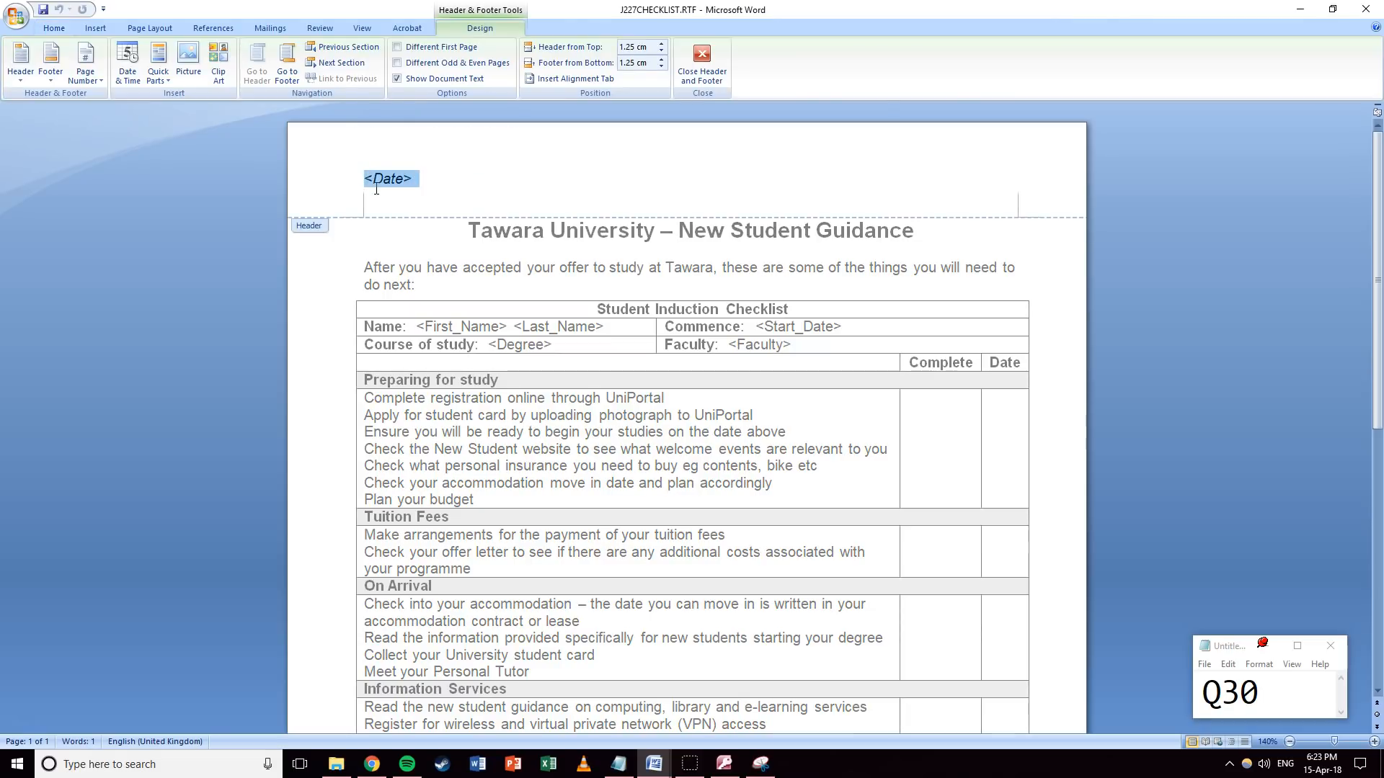
pyautogui.press('Delete')
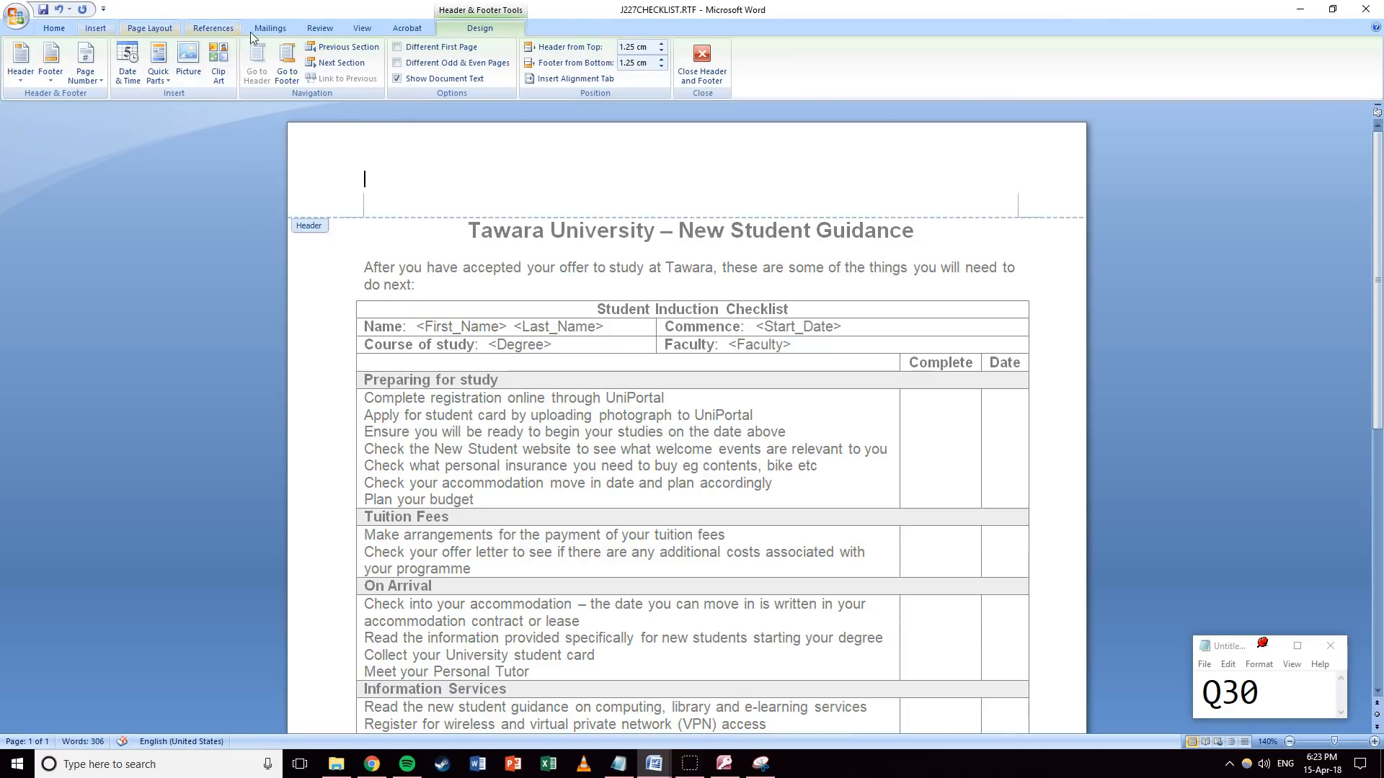
pyautogui.click(127, 63)
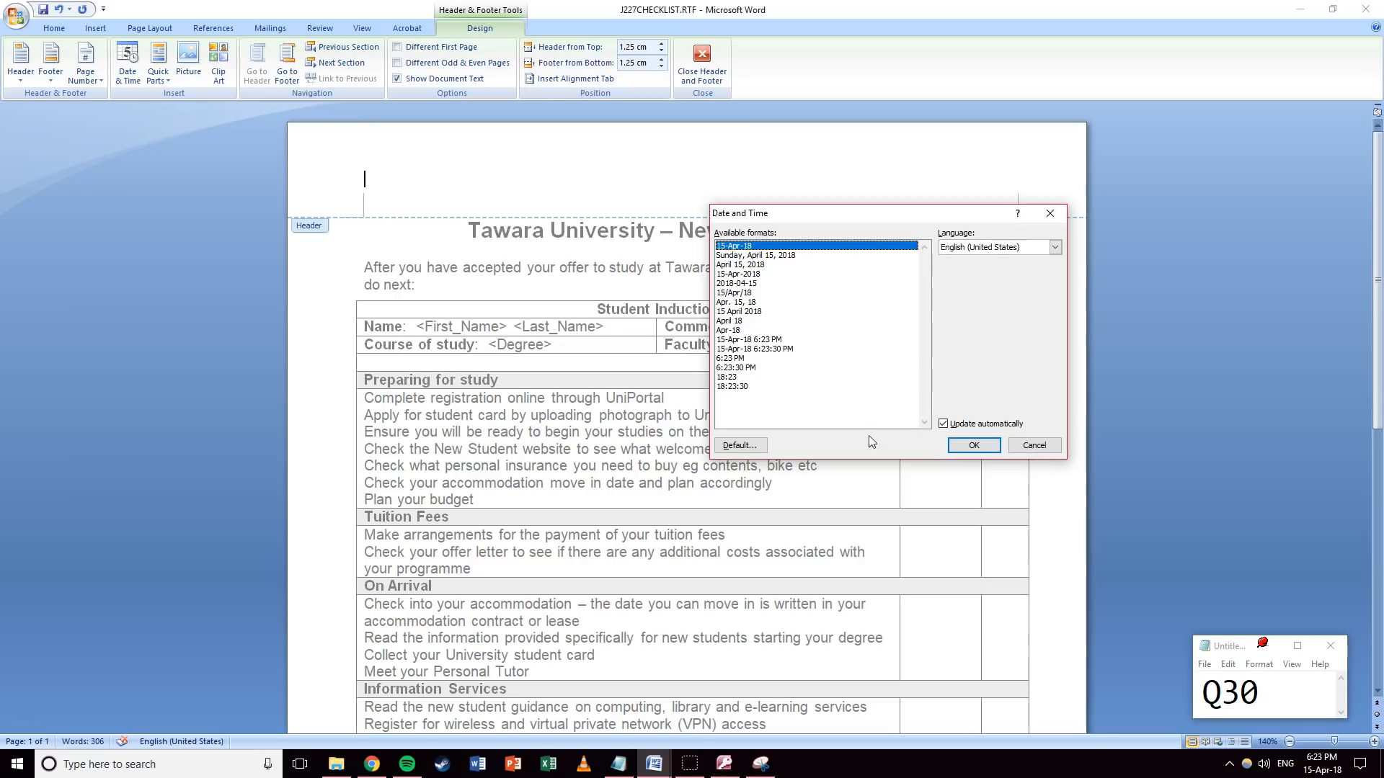
# Insert the 15-Apr-18 date and rewrite its field code format as dd MMMM yyyy.
pyautogui.click(972, 445)
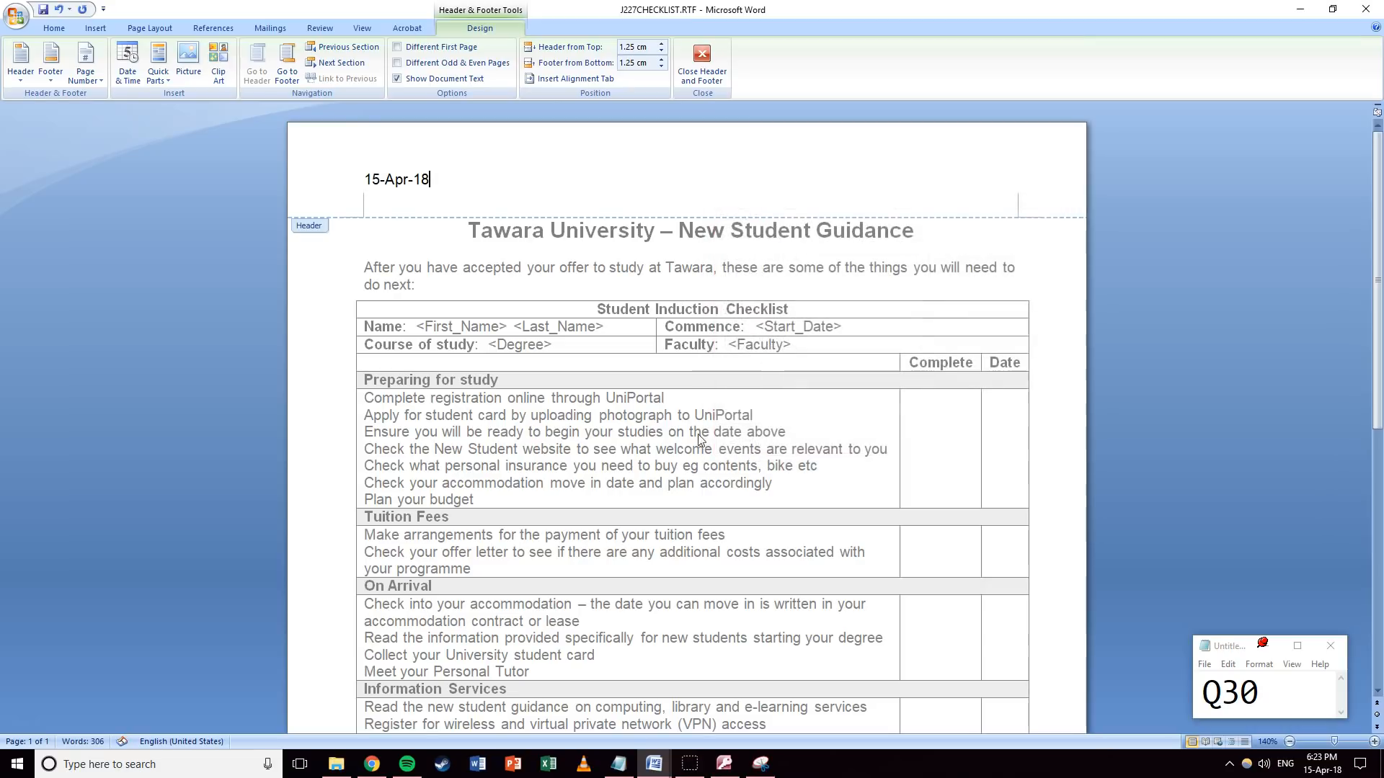
pyautogui.rightClick(395, 180)
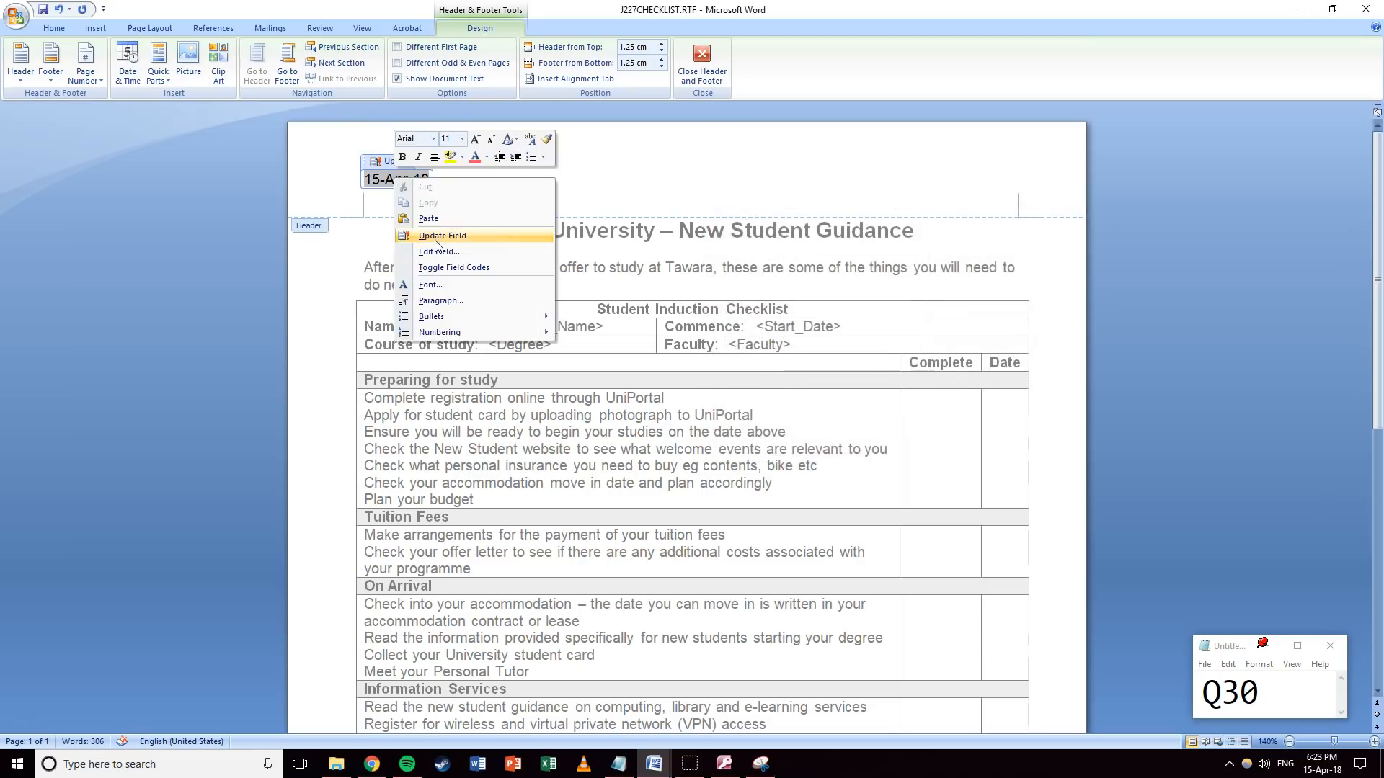
pyautogui.click(439, 268)
pyautogui.moveTo(445, 178); pyautogui.dragTo(516, 179)
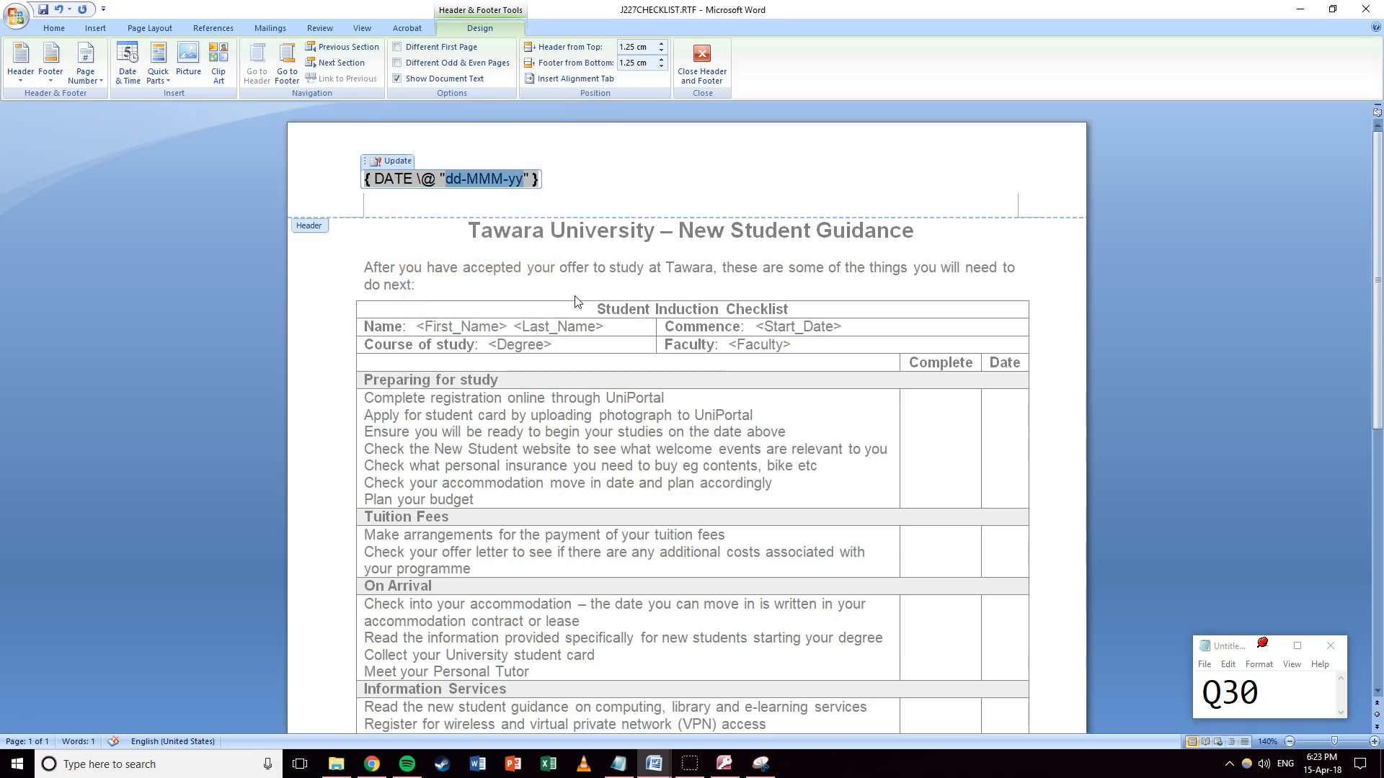
pyautogui.write('dd')
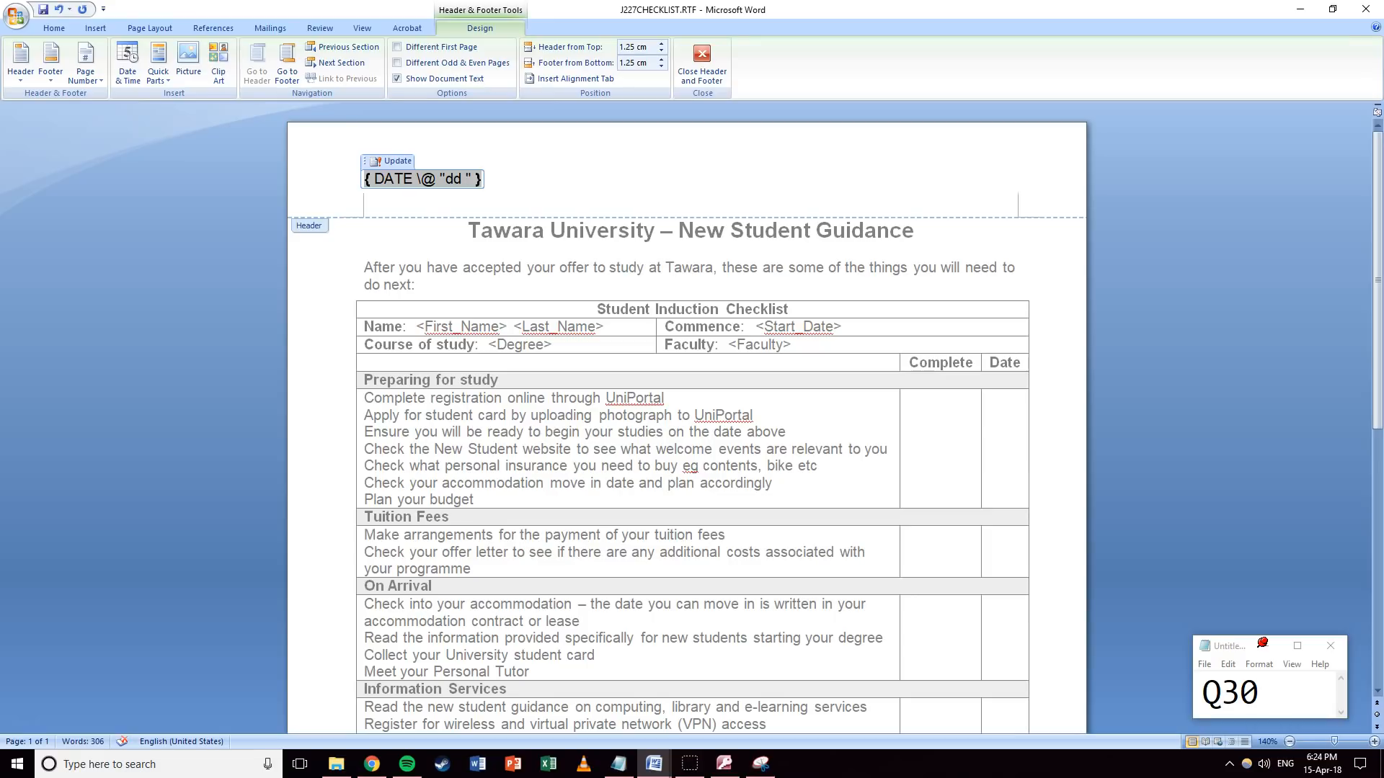
pyautogui.write('MMMM ')
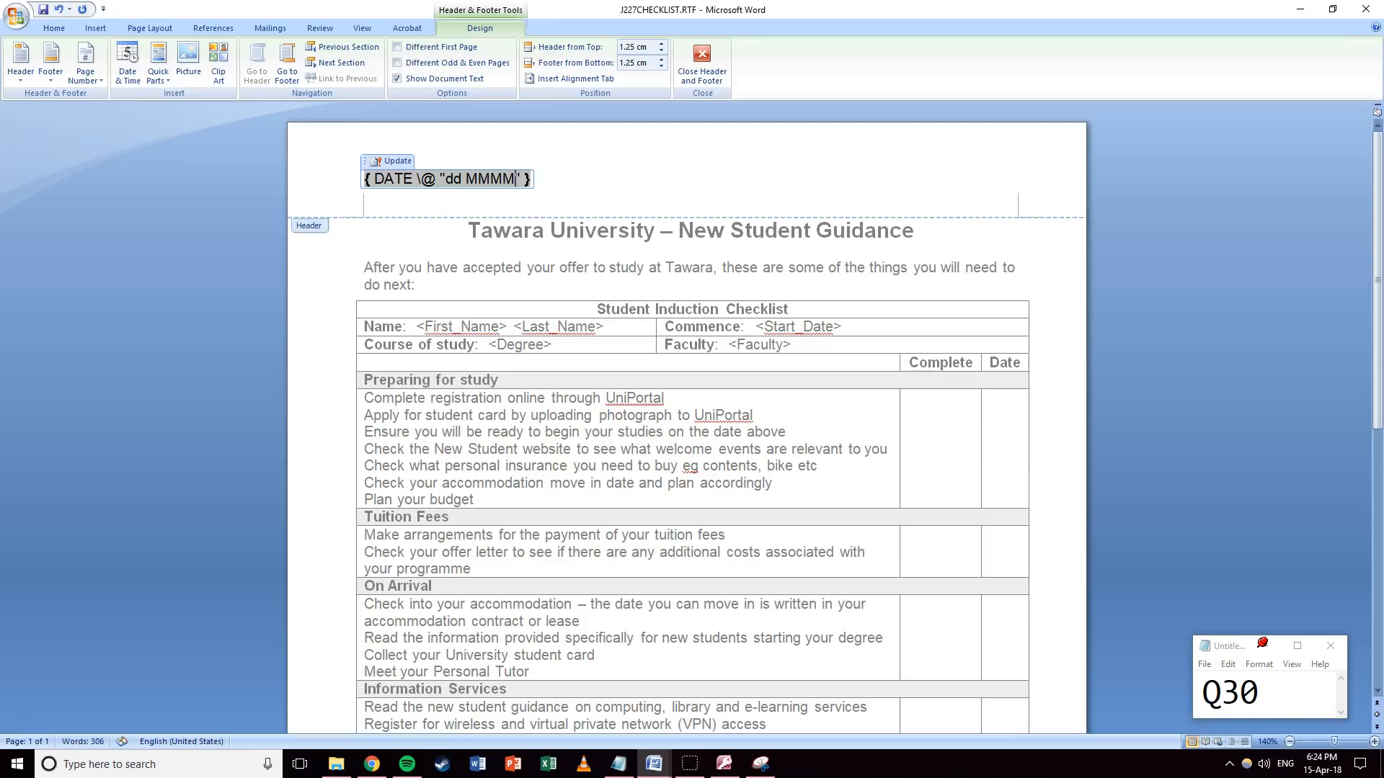
pyautogui.write('yyyy')
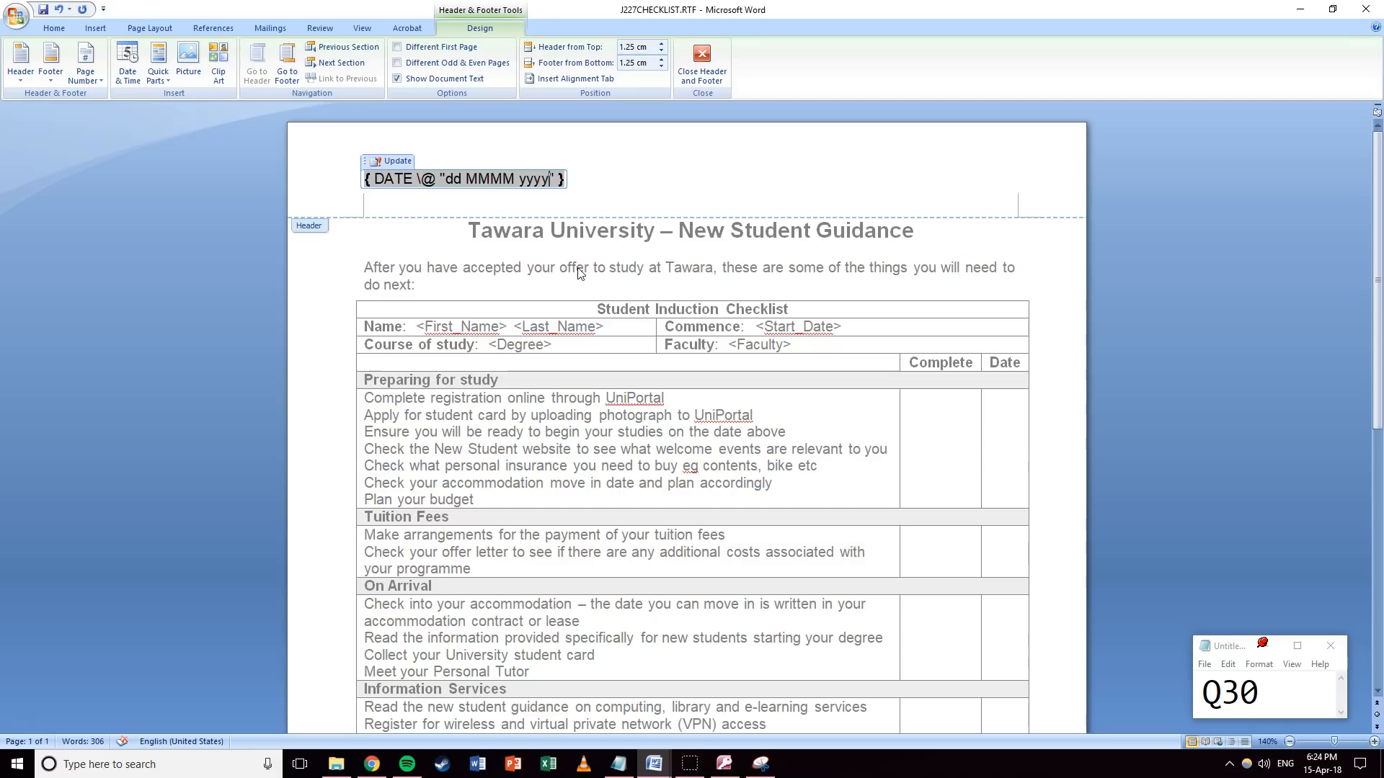
# Update the header date to read 15 April 2018, then show its DATE field code again.
pyautogui.rightClick(494, 179)
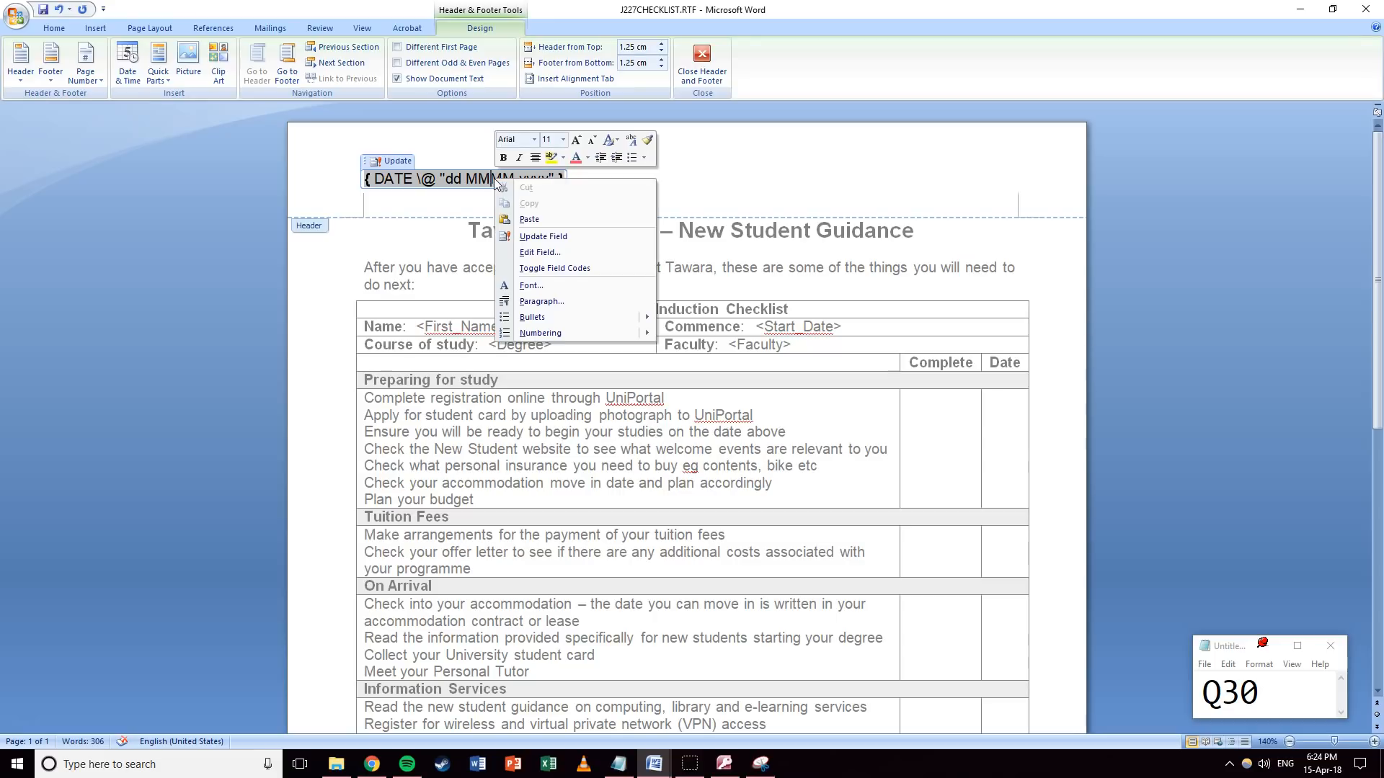
pyautogui.click(533, 269)
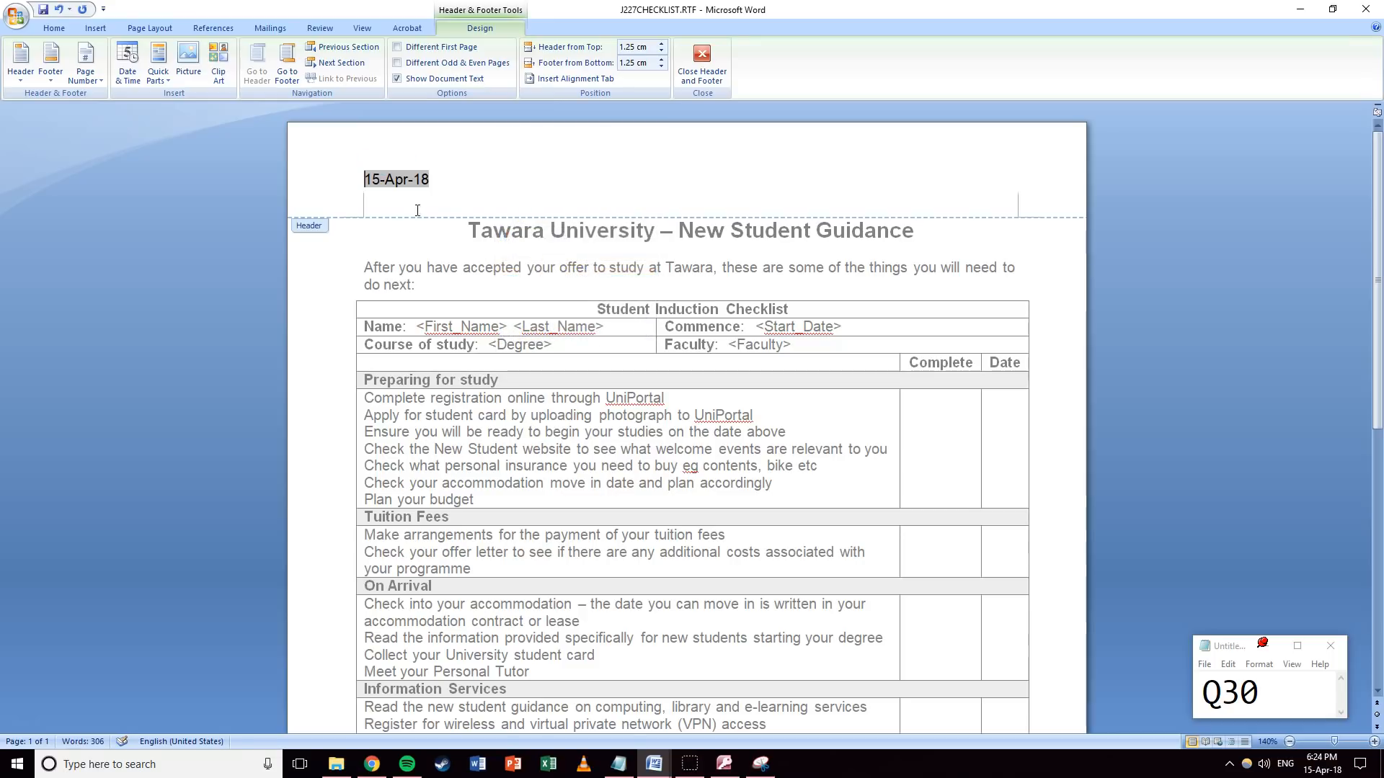
pyautogui.rightClick(411, 179)
pyautogui.click(452, 237)
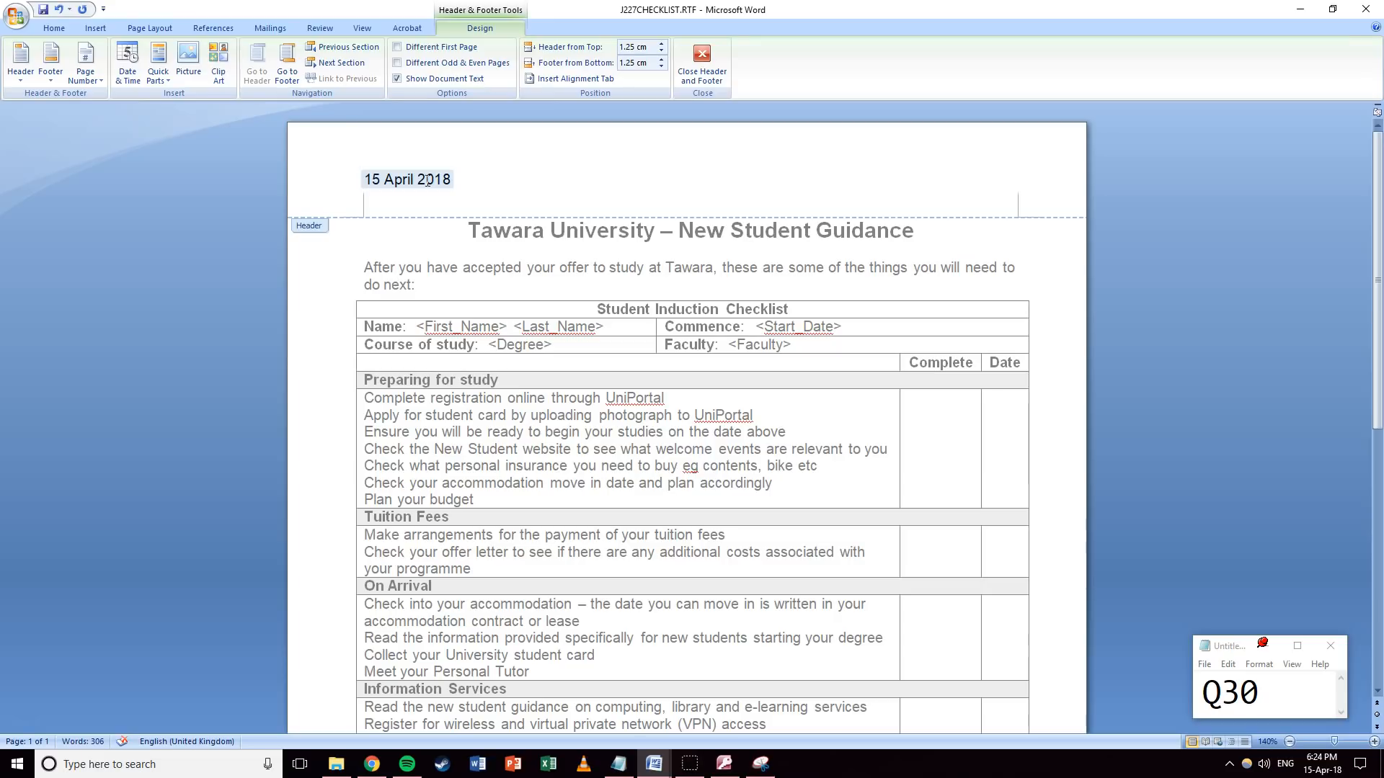
pyautogui.rightClick(428, 180)
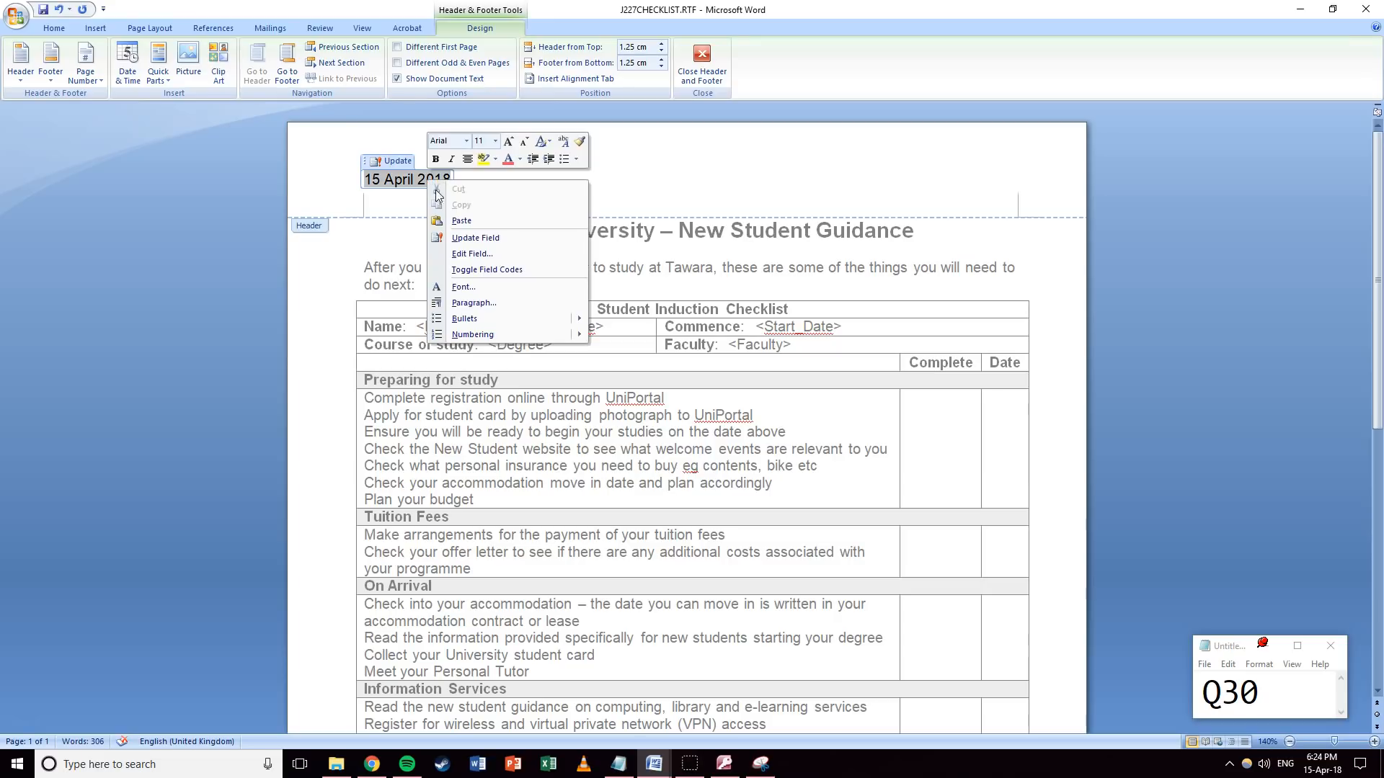
pyautogui.click(483, 269)
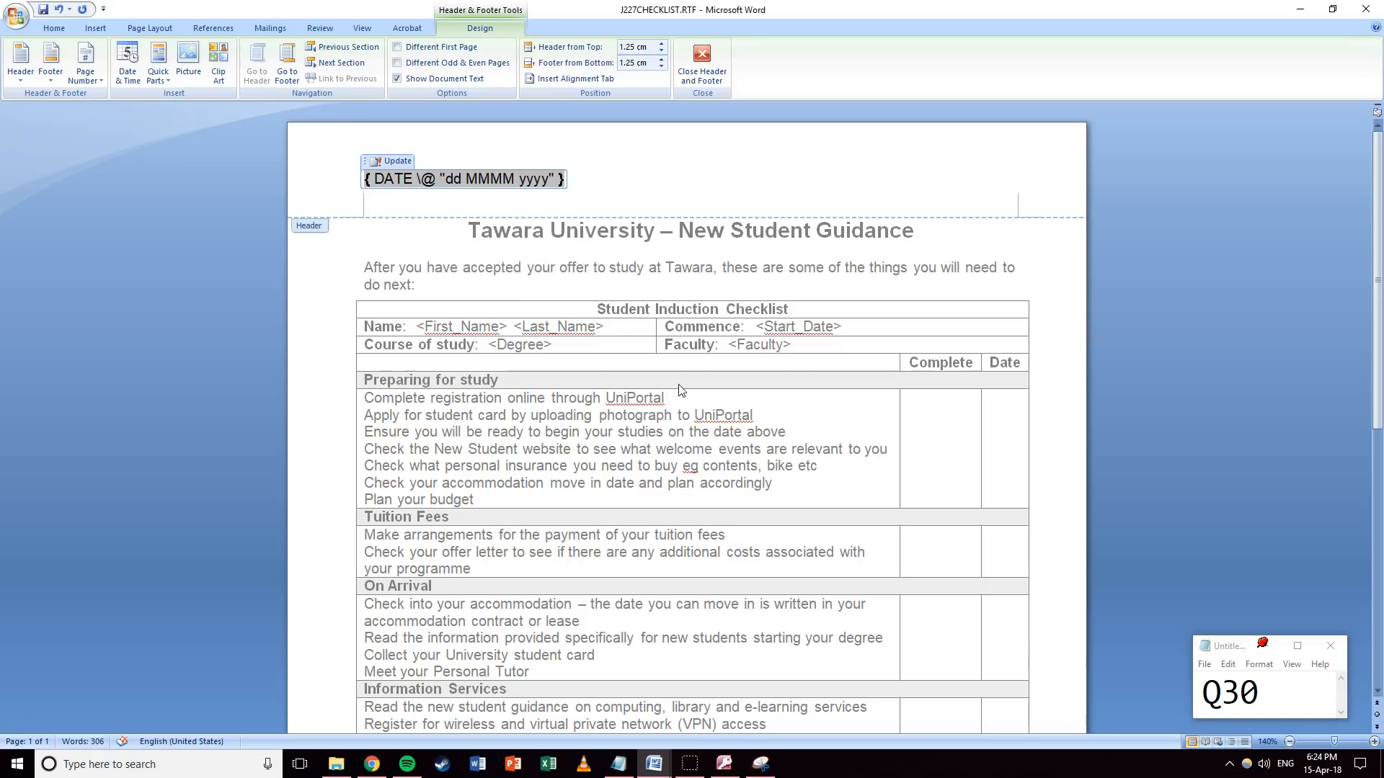
pyautogui.click(760, 764)
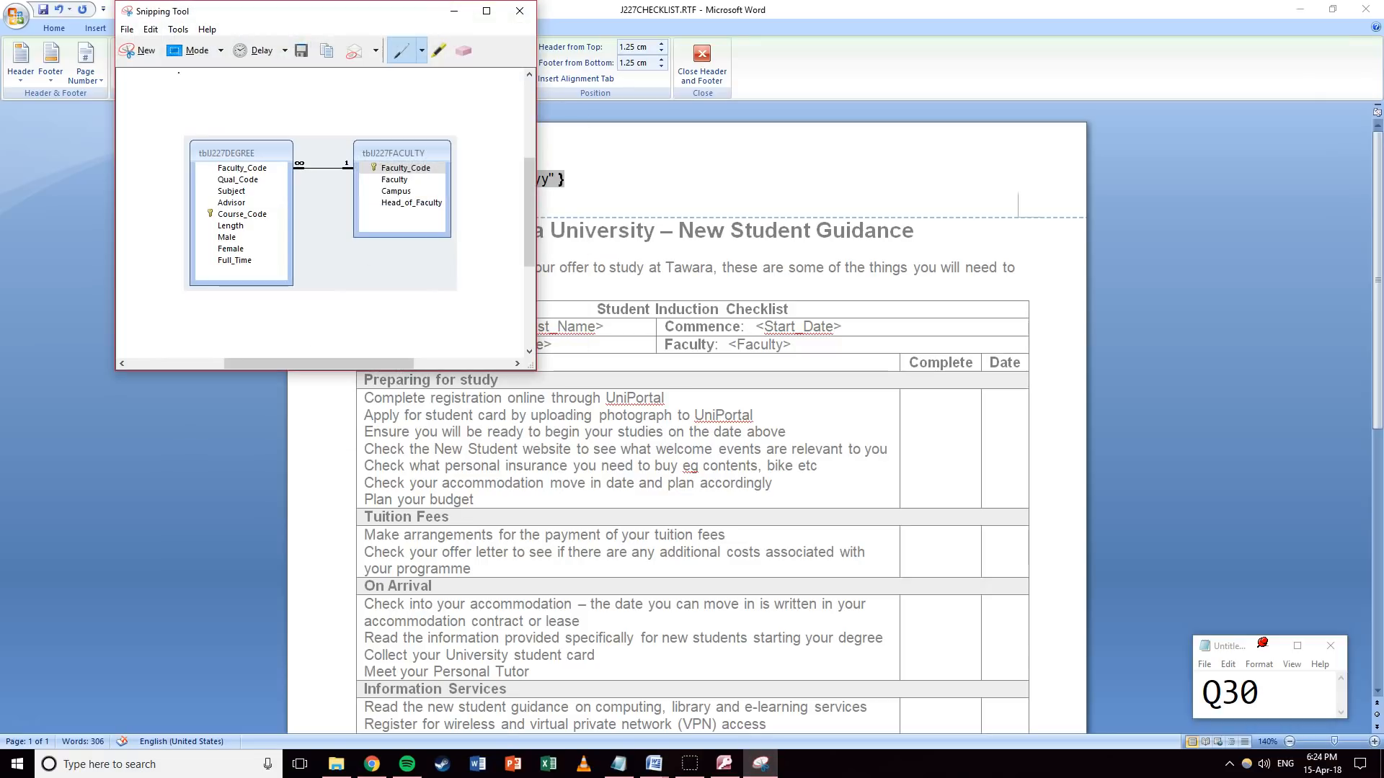
# Snip the header's DATE field code and copy the capture.
pyautogui.click(139, 49)
pyautogui.moveTo(342, 153); pyautogui.dragTo(584, 215)
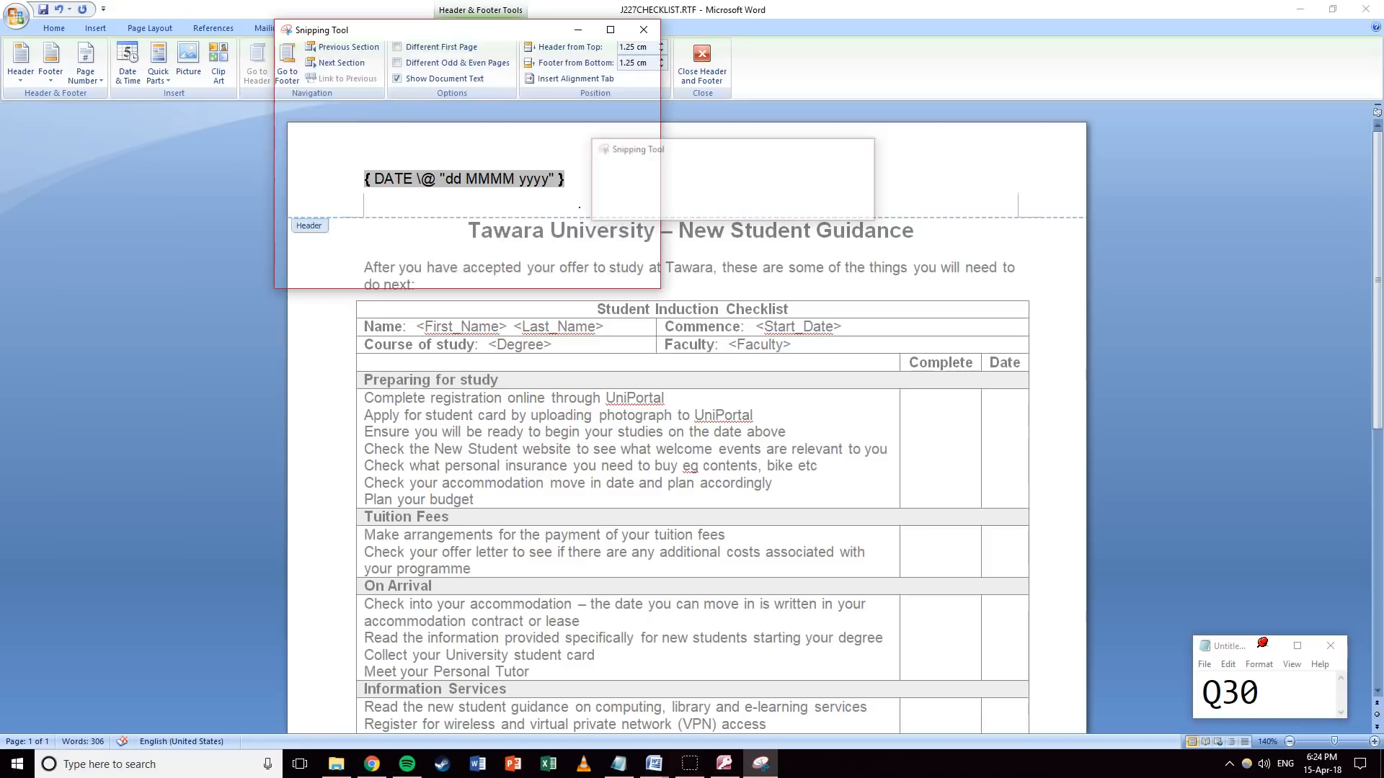
pyautogui.click(310, 47)
pyautogui.click(310, 67)
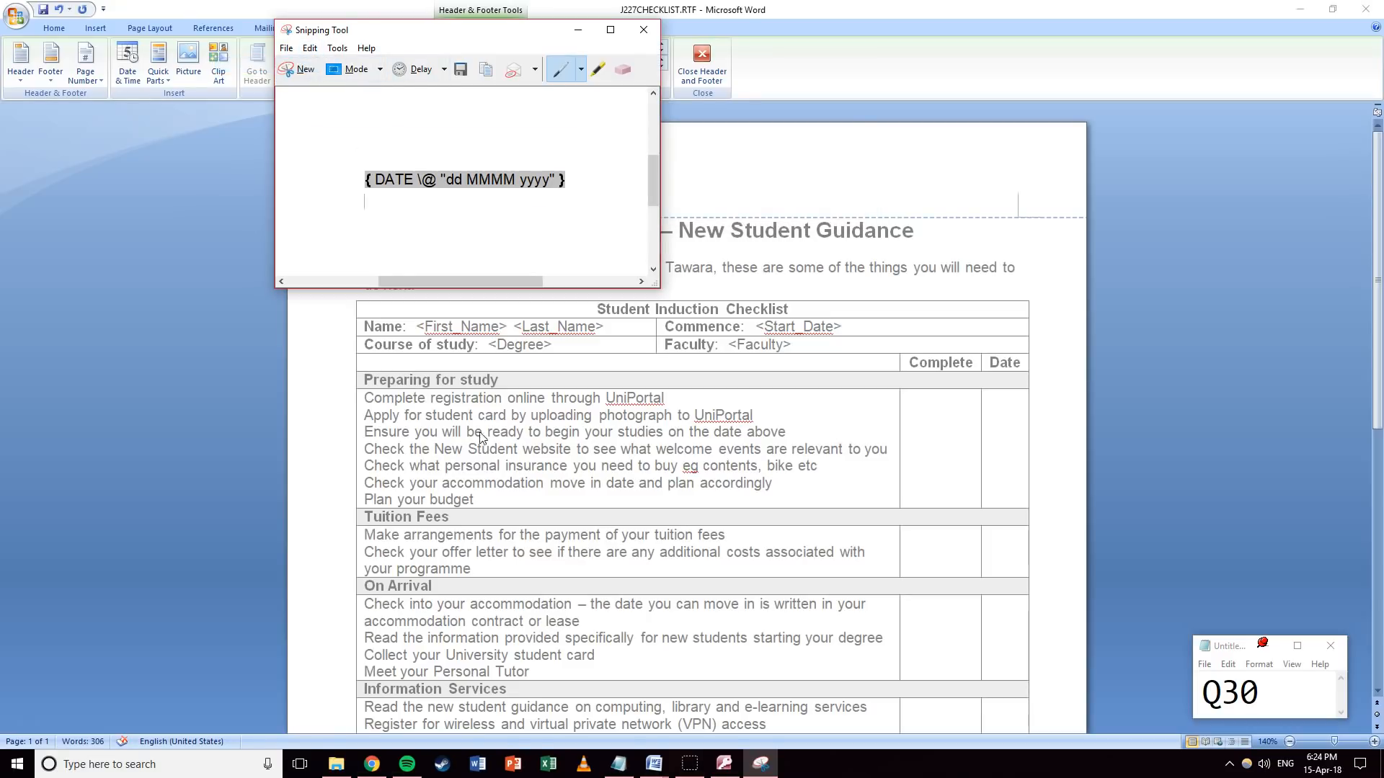
# Paste the field-code capture under Step 30 in the evidence document, then minimise it.
pyautogui.click(654, 764)
pyautogui.click(583, 706)
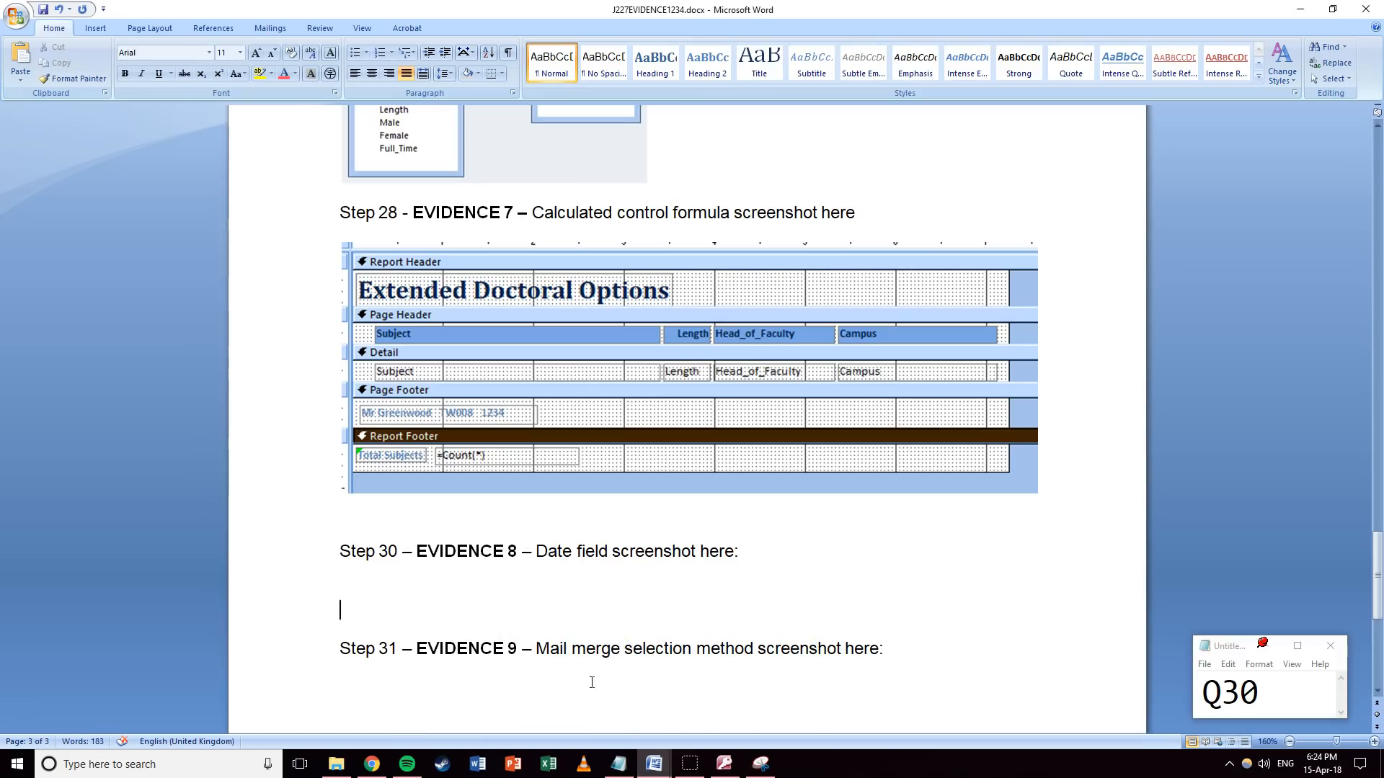
pyautogui.click(394, 578)
pyautogui.hotkey('ctrl', 'v')
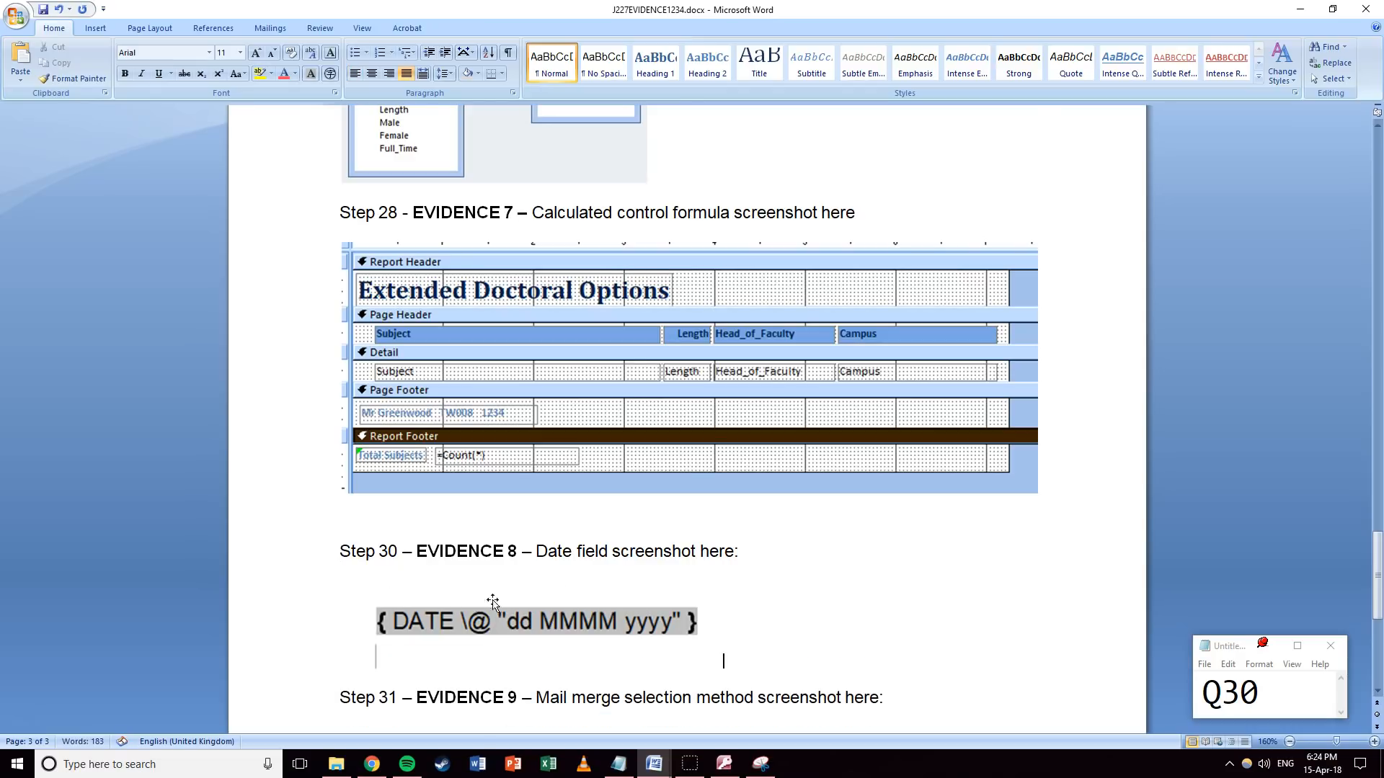
pyautogui.scroll(-4, 631, 511)
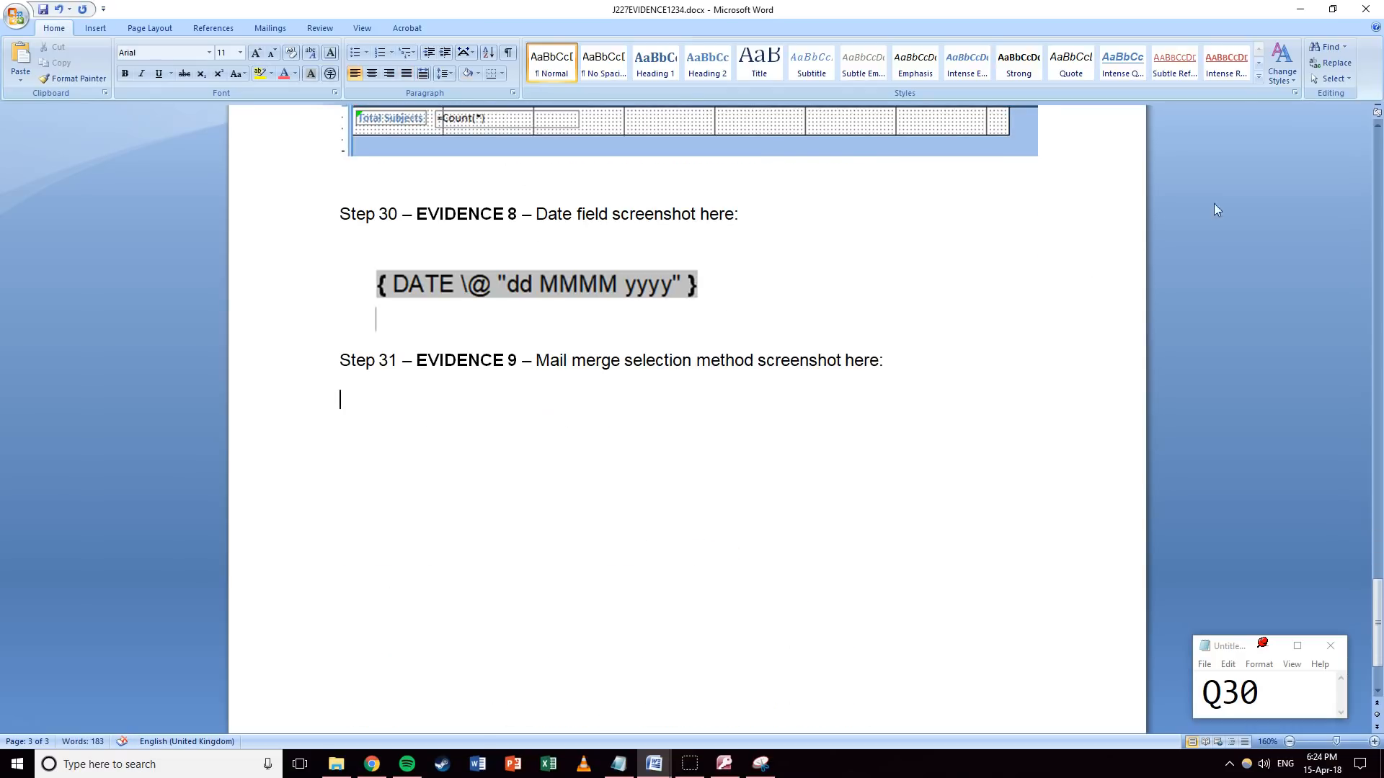
pyautogui.click(1297, 10)
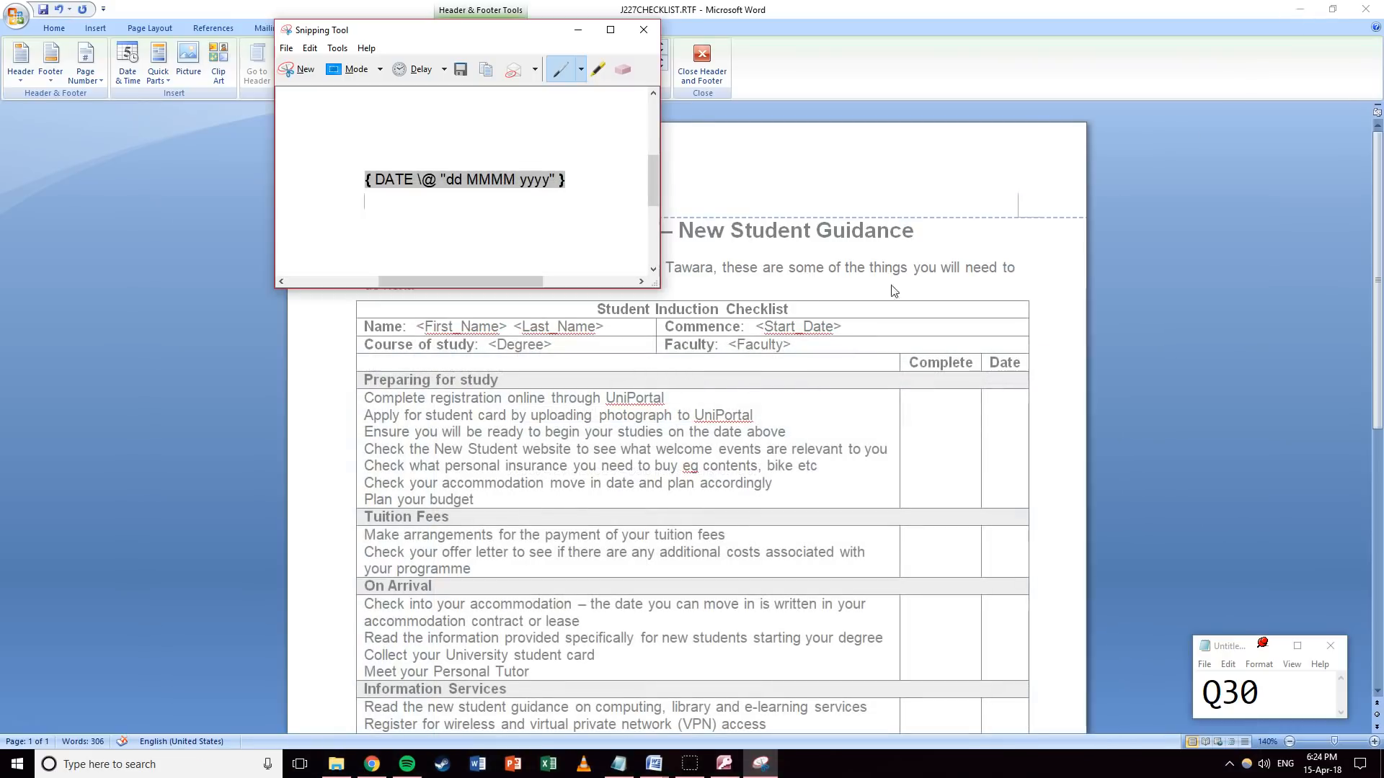
pyautogui.click(577, 30)
pyautogui.rightClick(449, 176)
# Show the header date result, leave the header and place the cursor before <First_Name>.
pyautogui.click(490, 269)
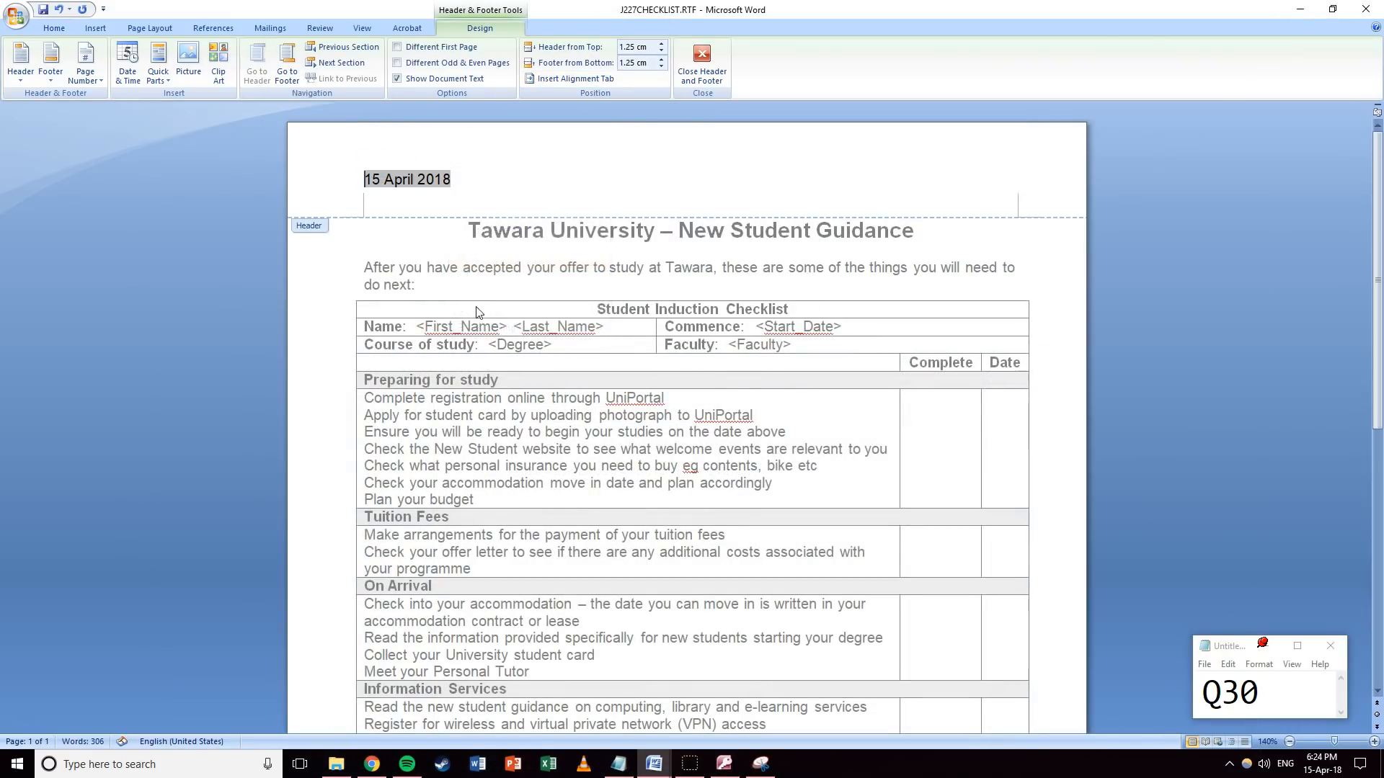
pyautogui.doubleClick(475, 311)
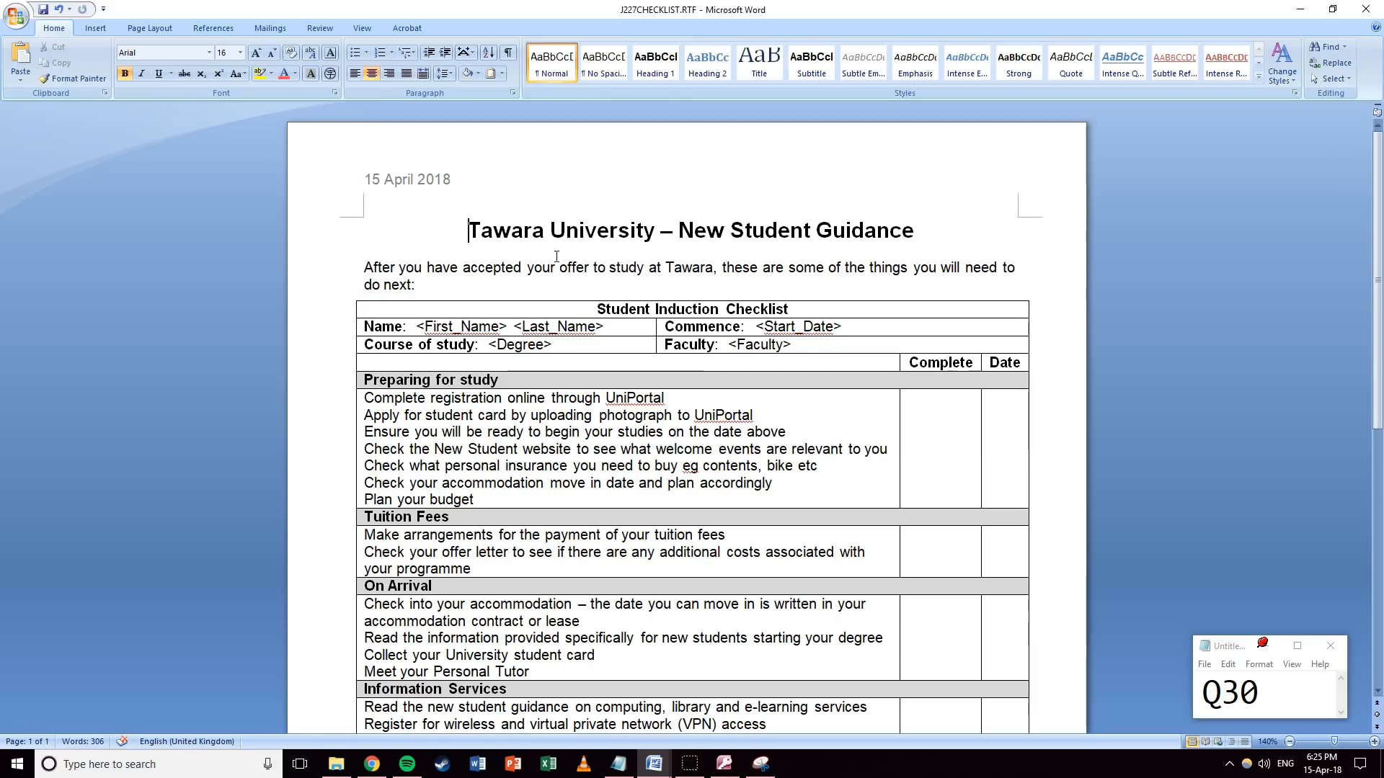
pyautogui.moveTo(503, 326); pyautogui.dragTo(430, 329)
pyautogui.click(417, 327)
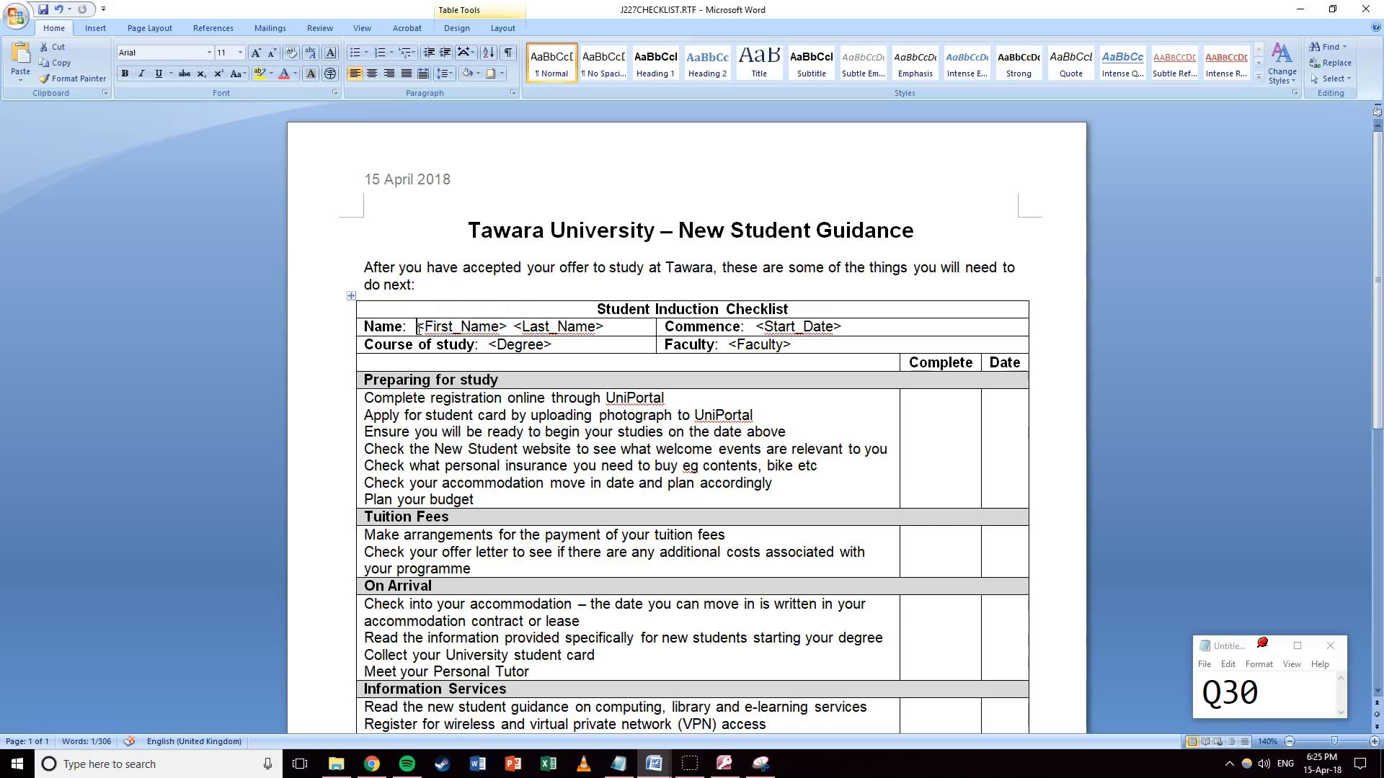
# Use J227NEWSTU.CSV from Documents > IGCSE ICT > May 2017 Paper 22 as the recipient list.
pyautogui.click(269, 29)
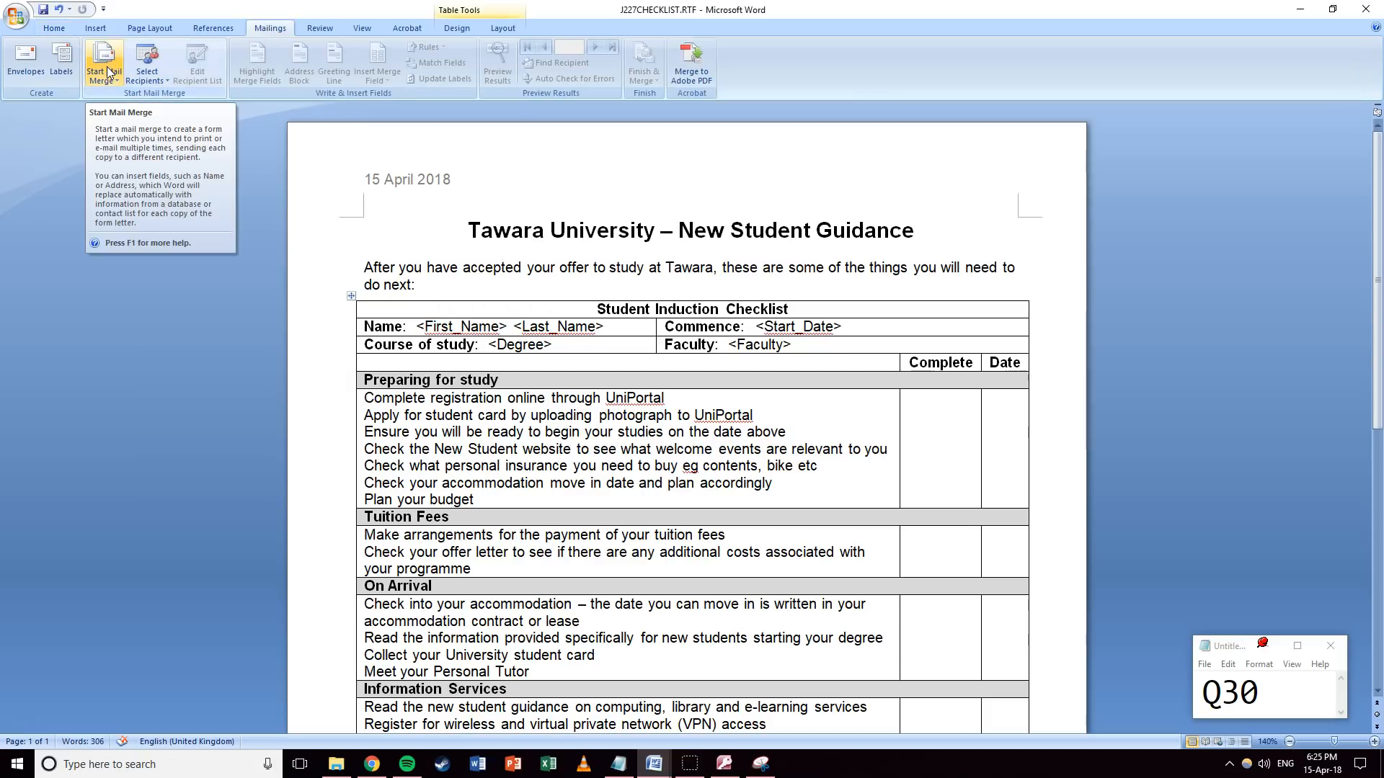
pyautogui.click(147, 68)
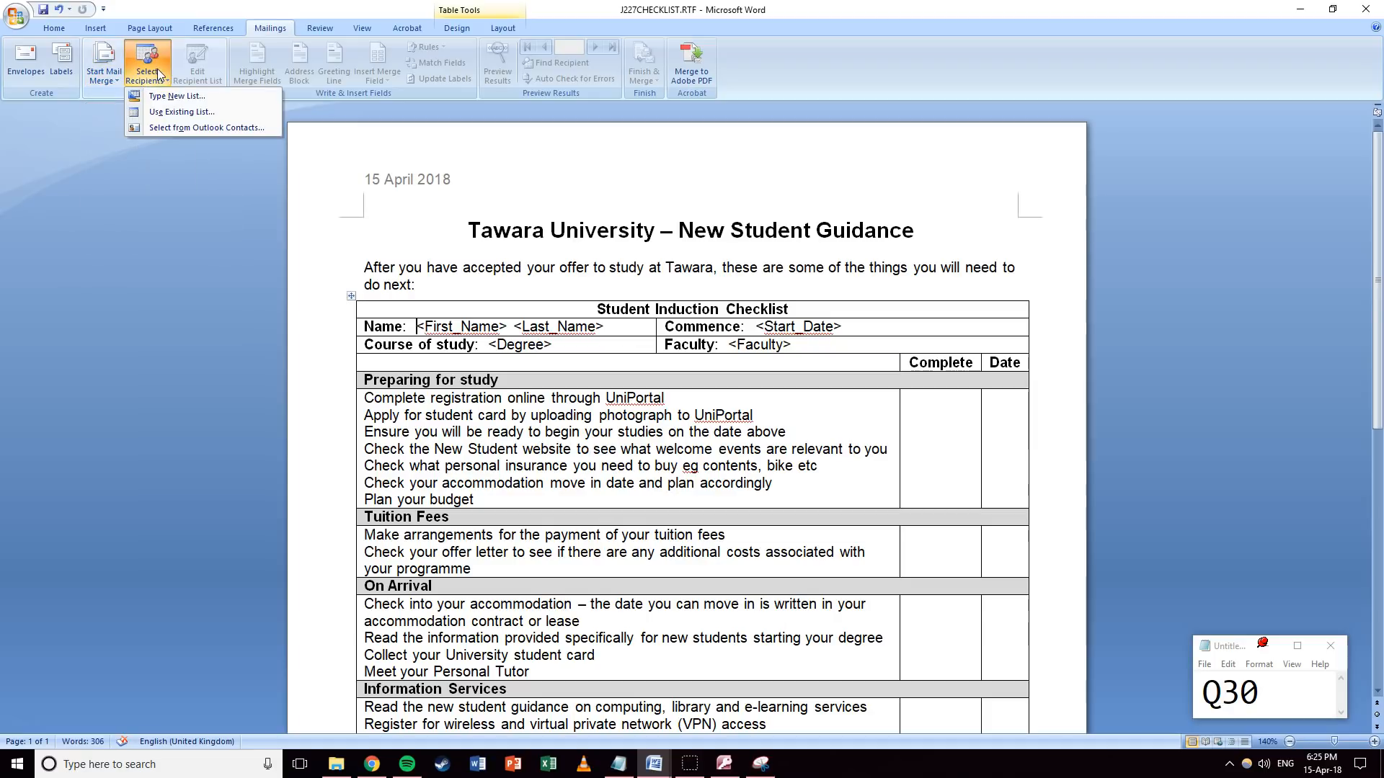
pyautogui.click(159, 112)
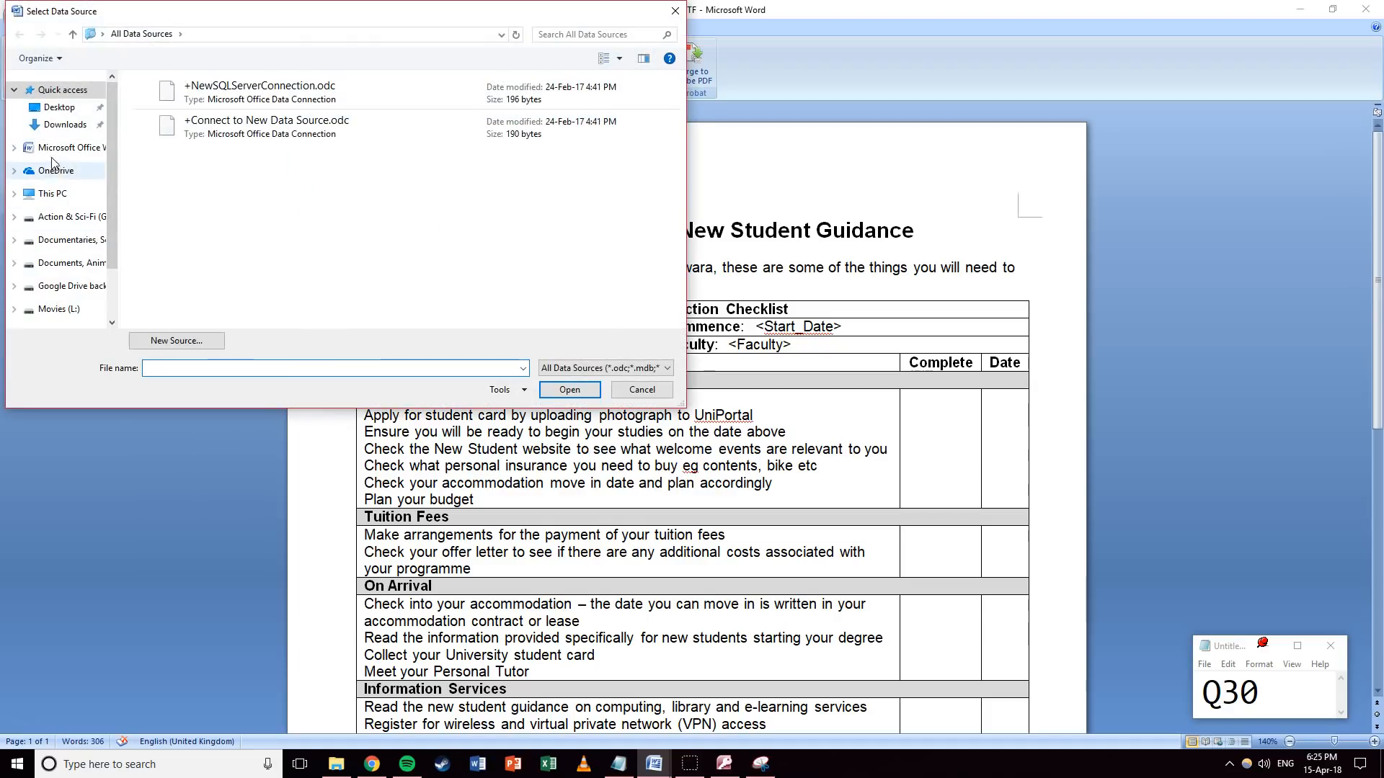
pyautogui.click(51, 193)
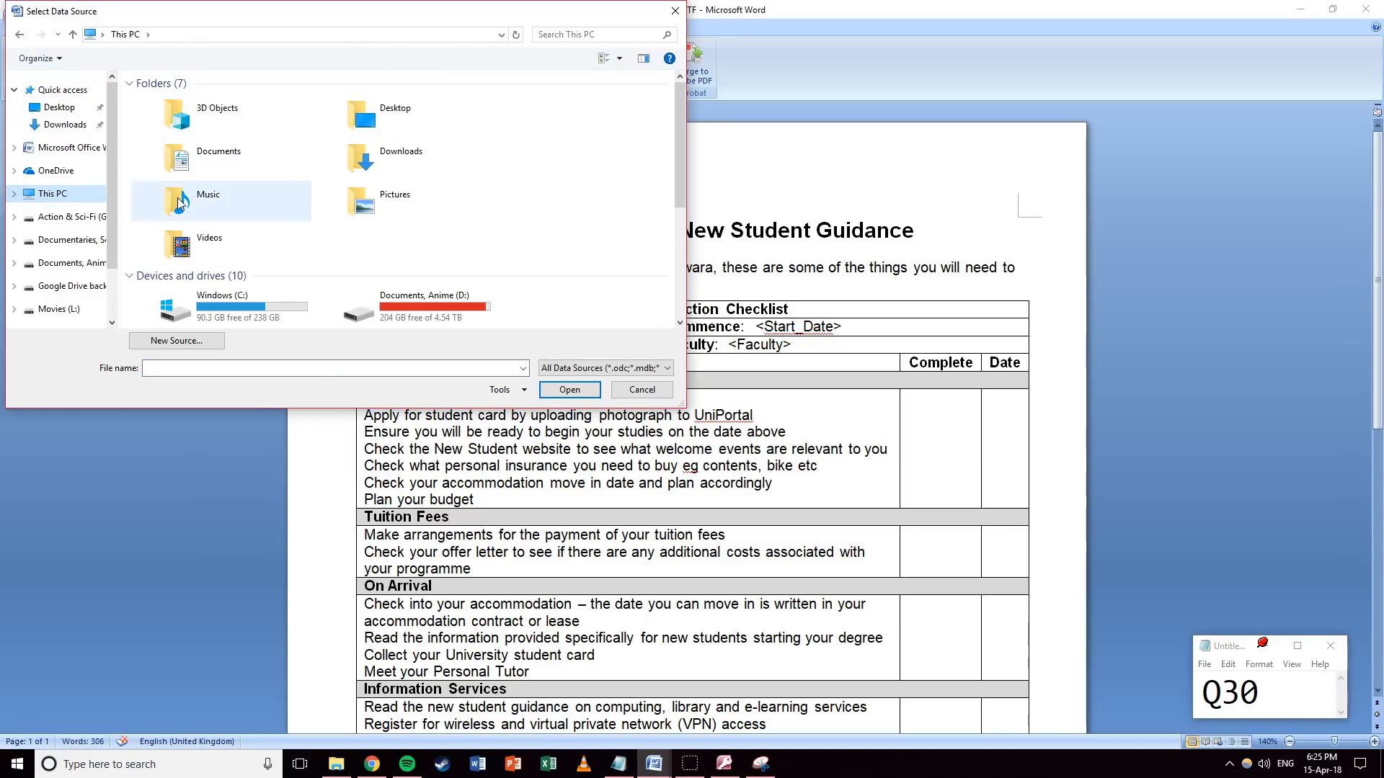
pyautogui.doubleClick(201, 160)
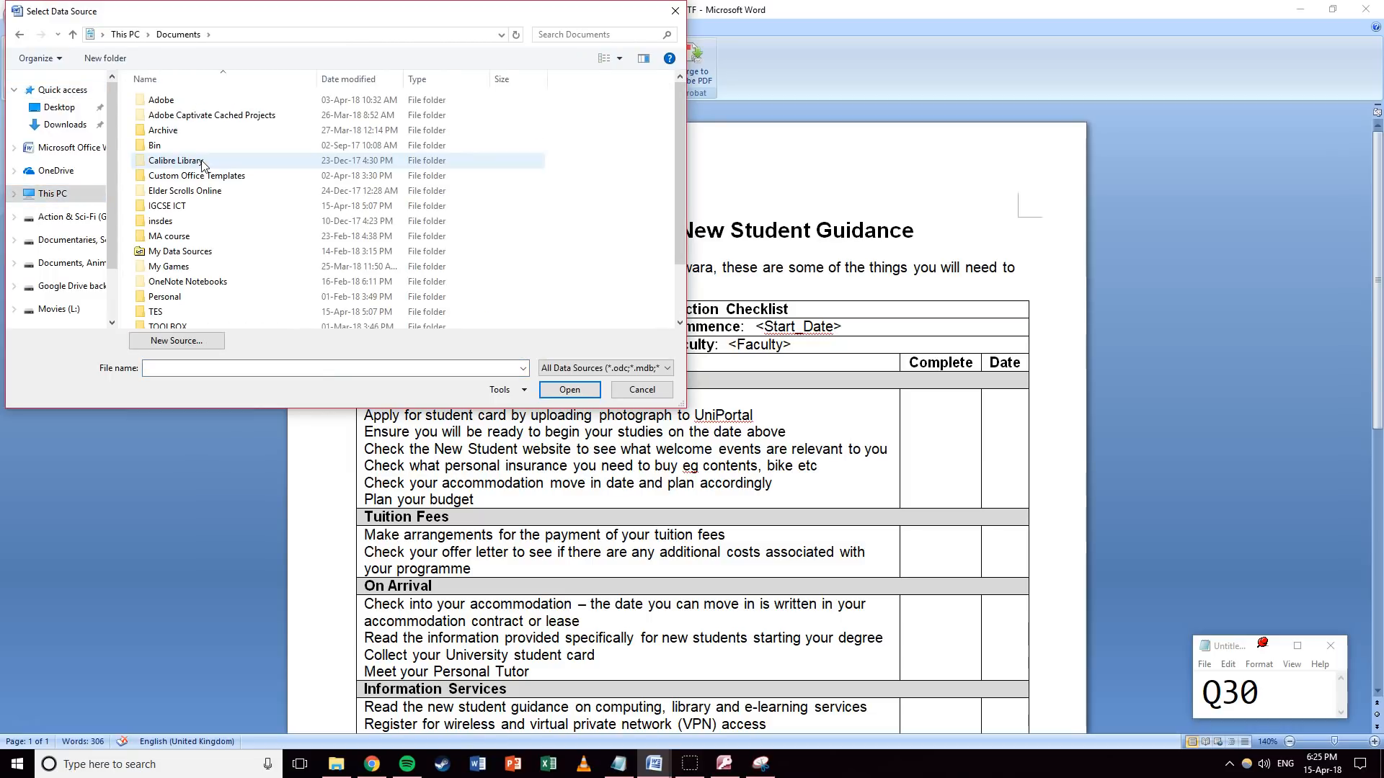
pyautogui.doubleClick(176, 206)
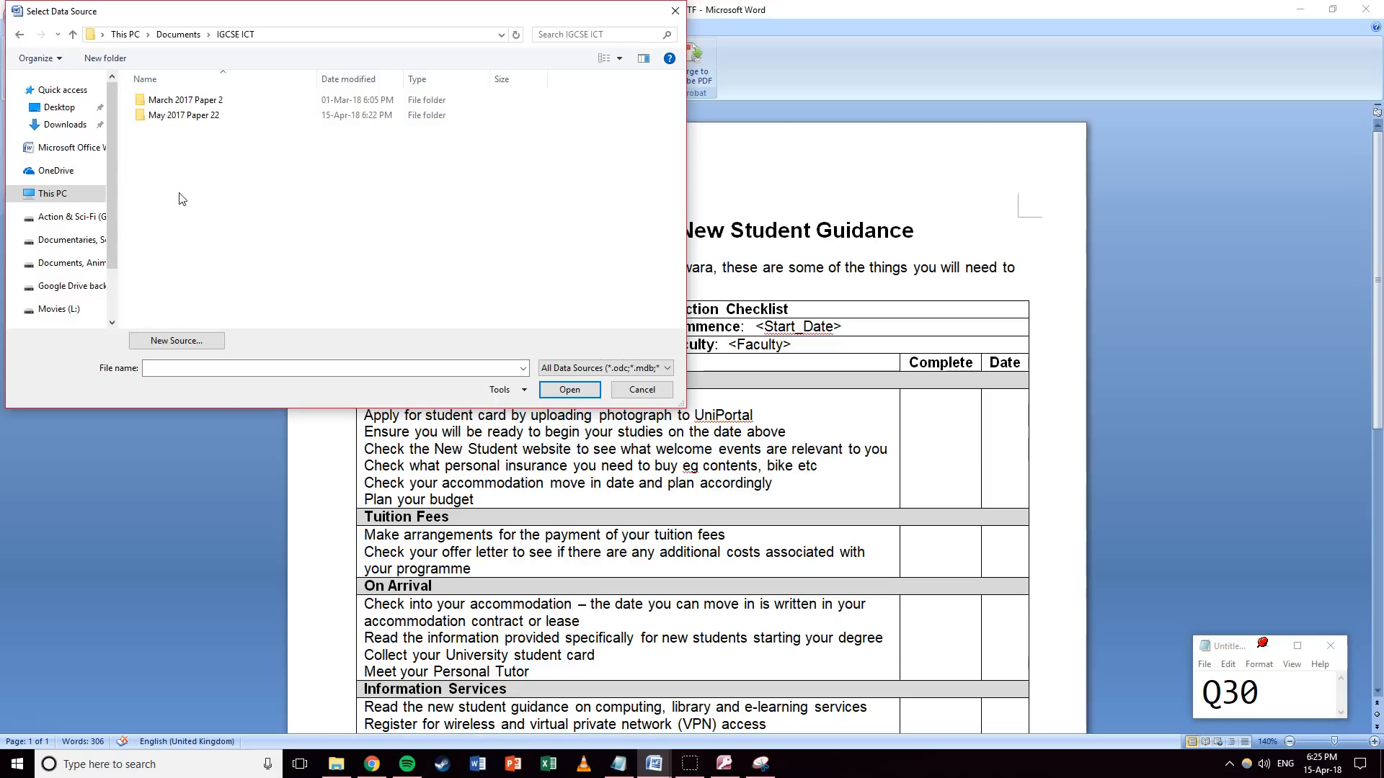
pyautogui.doubleClick(177, 117)
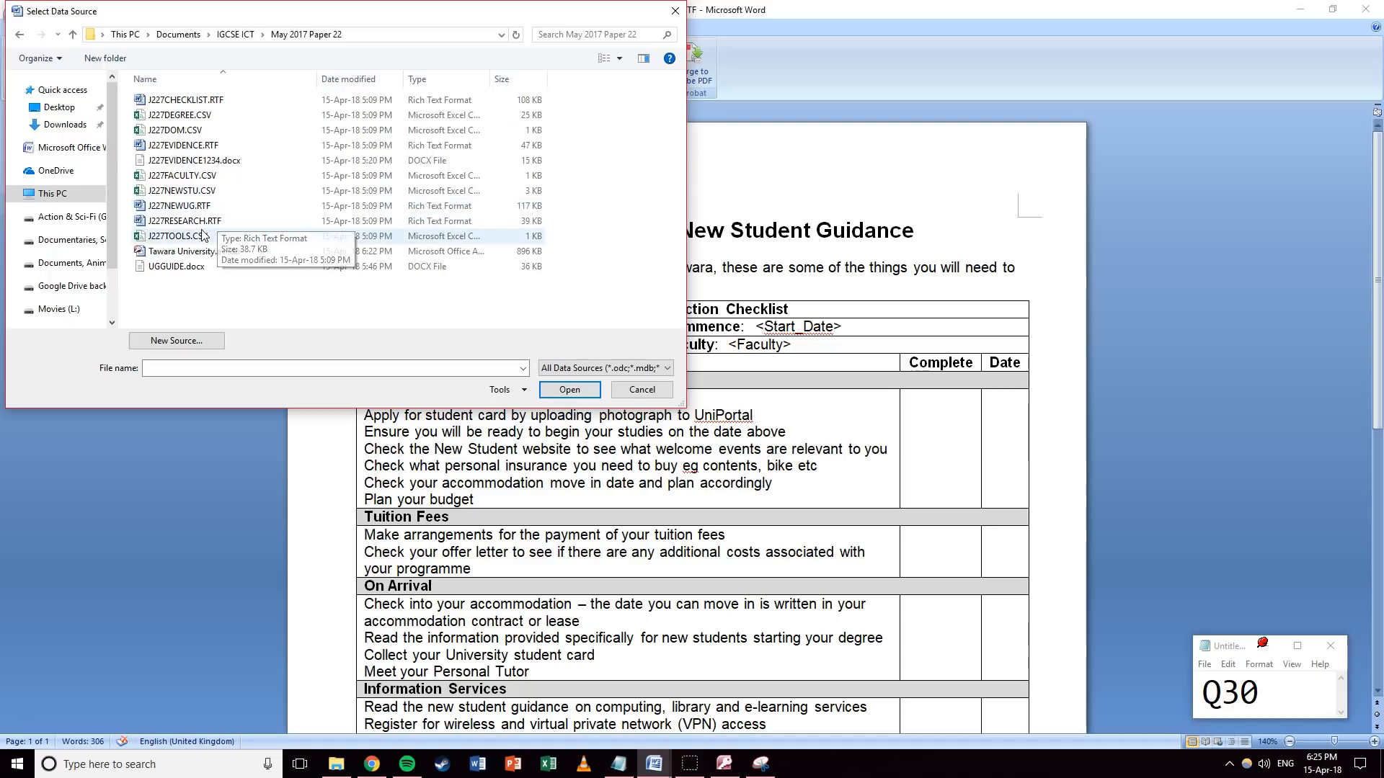
pyautogui.click(204, 193)
pyautogui.click(569, 389)
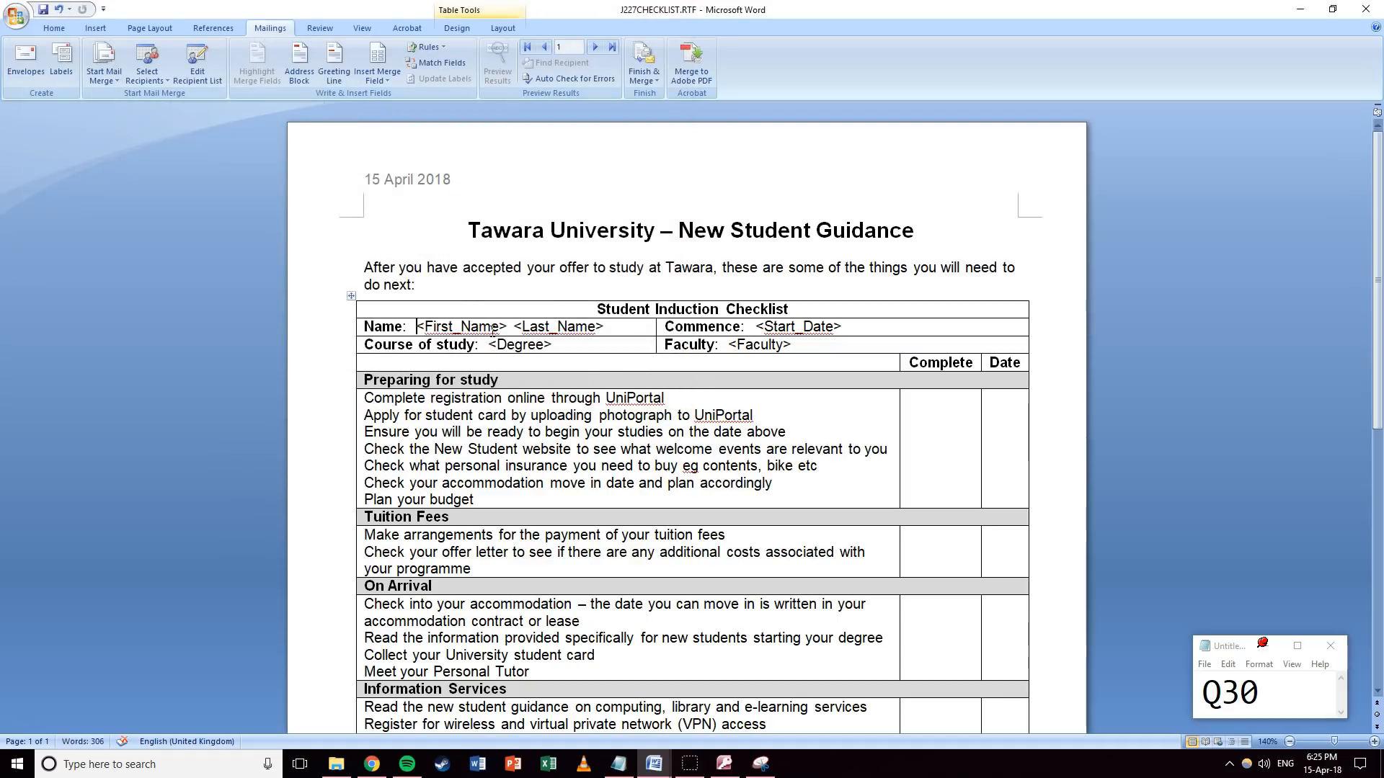
# Remove the stray line break and replace <First_Name>, <Last_Name> and <Degree> with merge fields.
pyautogui.press('Return')
pyautogui.press('BackSpace')
pyautogui.keyDown('shift'); pyautogui.click(505, 330); pyautogui.keyUp('shift')
pyautogui.click(377, 78)
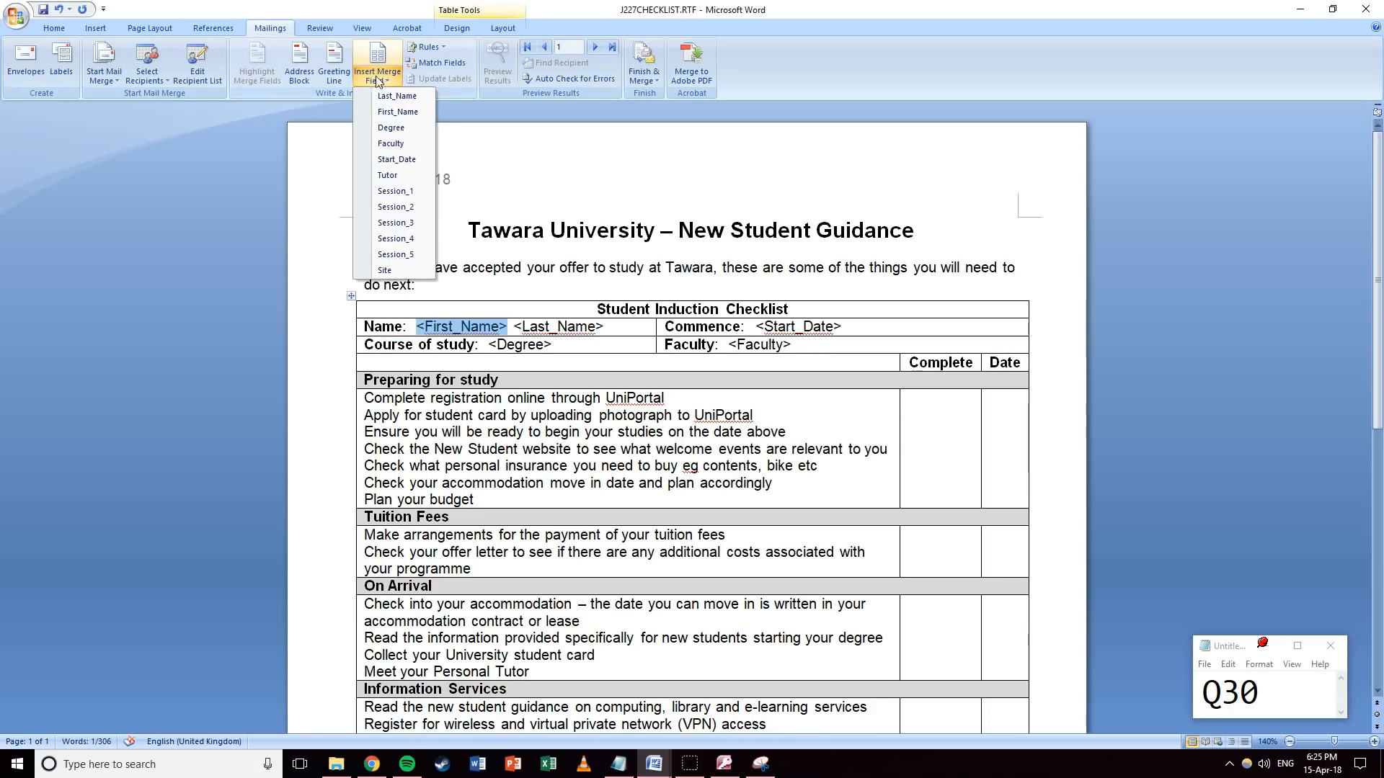
pyautogui.click(393, 112)
pyautogui.moveTo(515, 328); pyautogui.dragTo(561, 328)
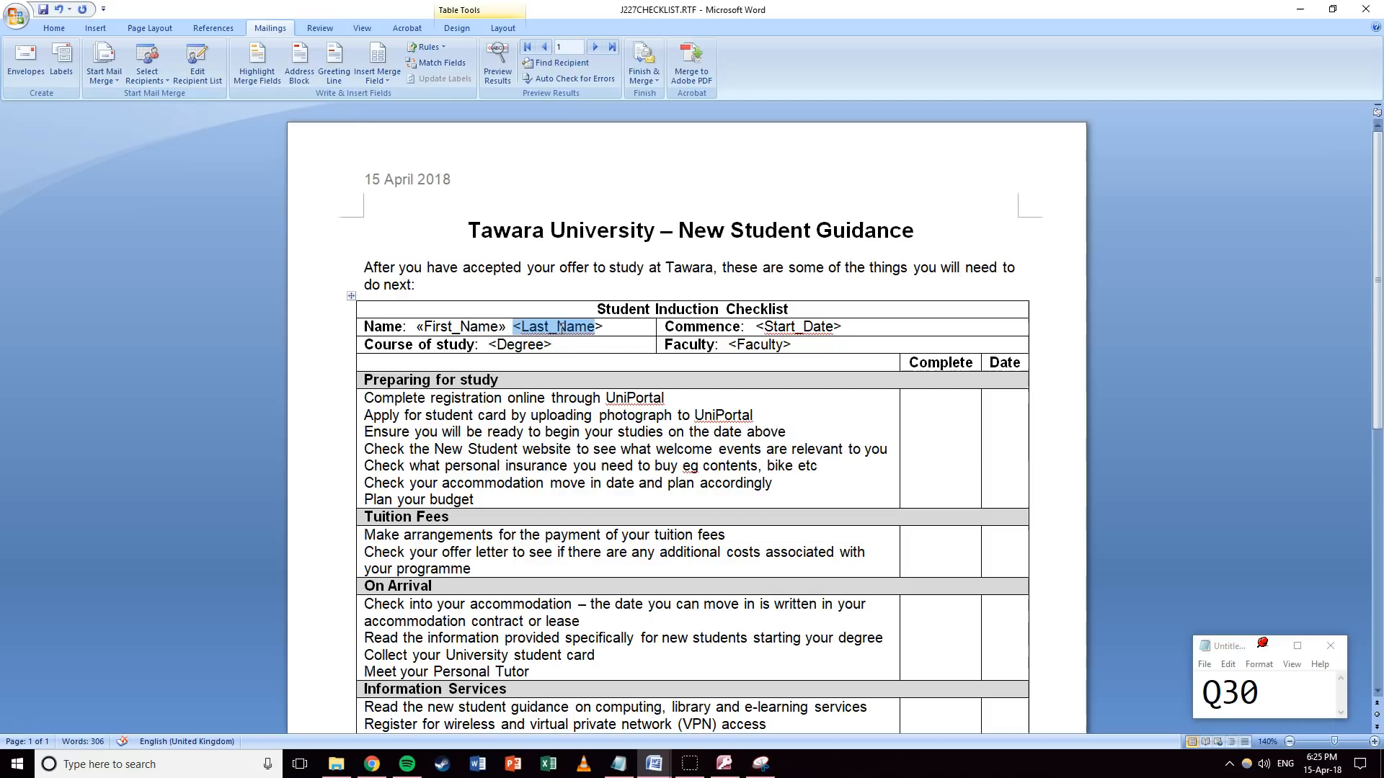
pyautogui.click(378, 76)
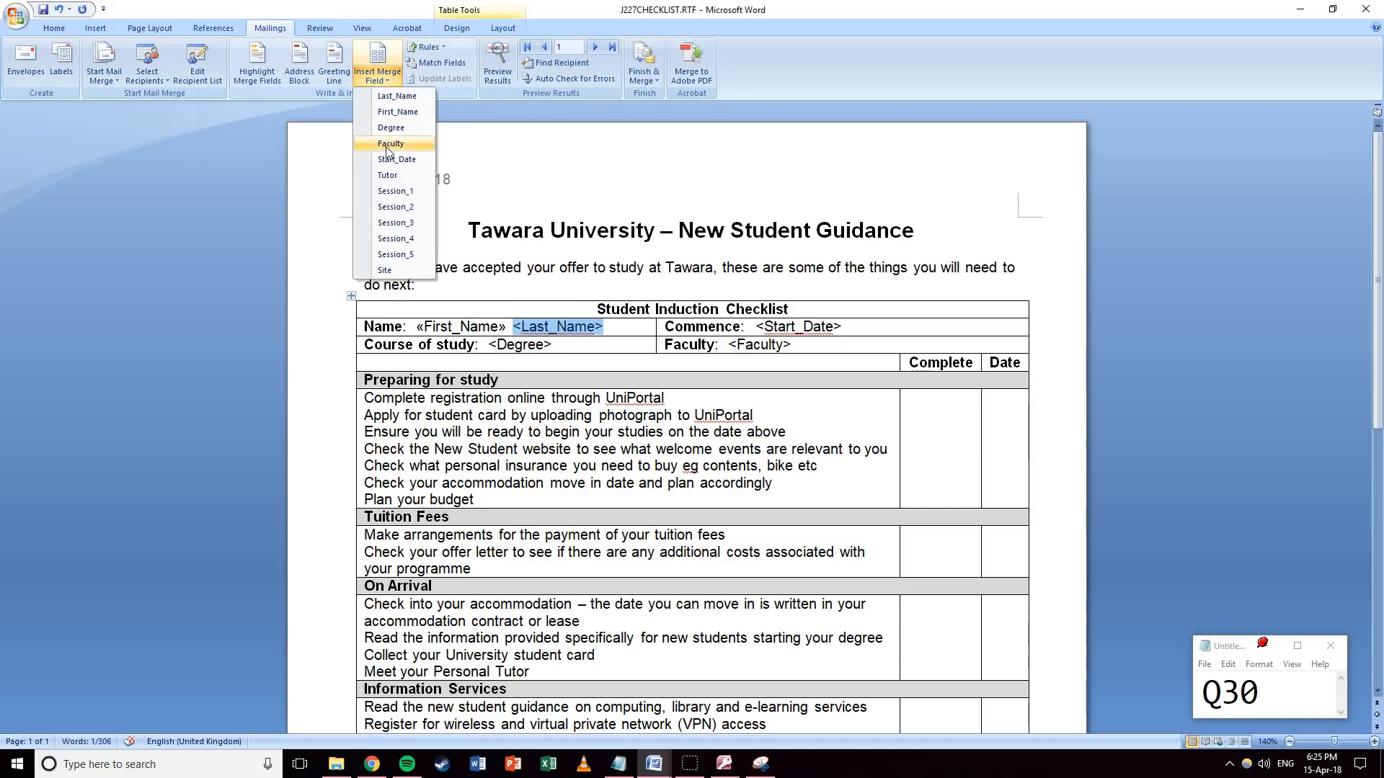
pyautogui.click(397, 96)
pyautogui.moveTo(490, 345); pyautogui.dragTo(552, 344)
pyautogui.click(381, 77)
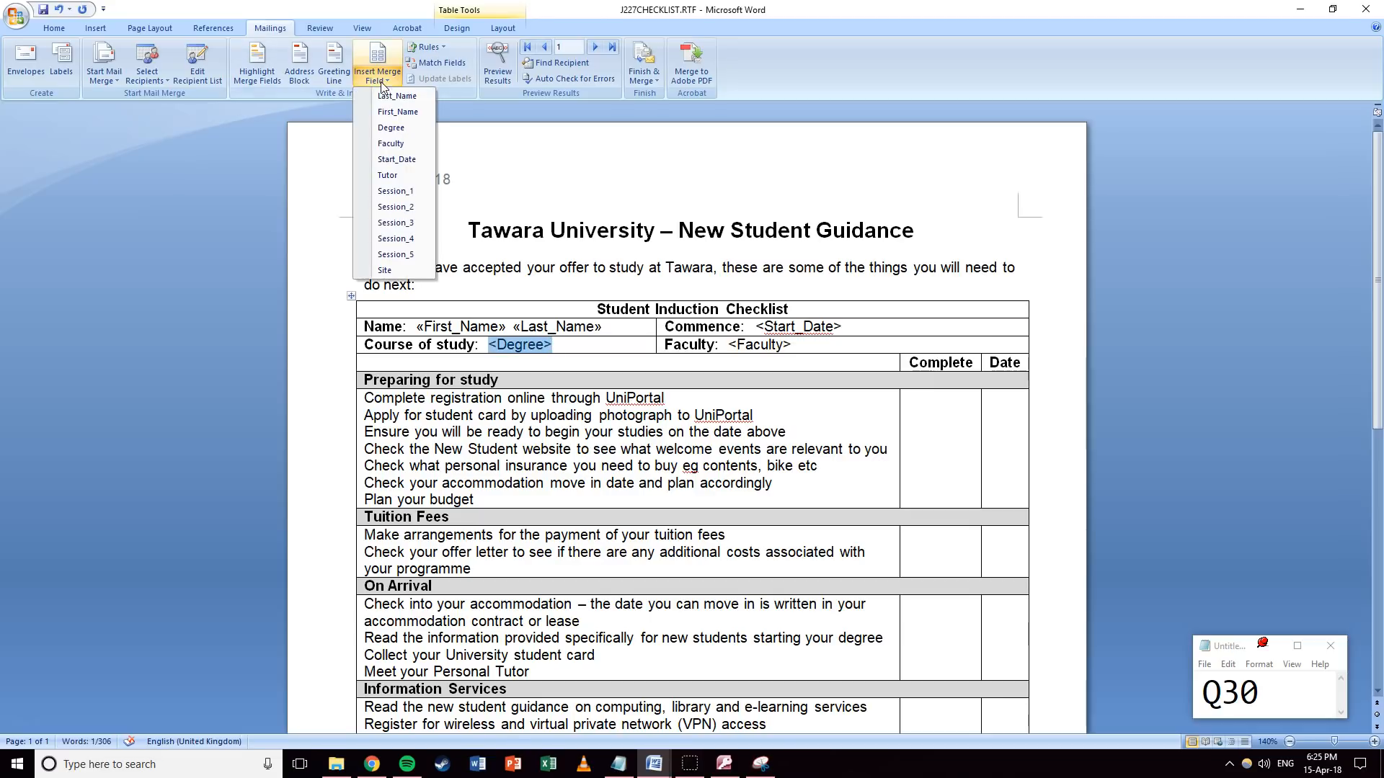
pyautogui.click(391, 127)
# Replace <Start_Date>, <Faculty>, <Site> and <Tutor> with their matching merge fields.
pyautogui.moveTo(841, 326); pyautogui.dragTo(756, 327)
pyautogui.click(377, 75)
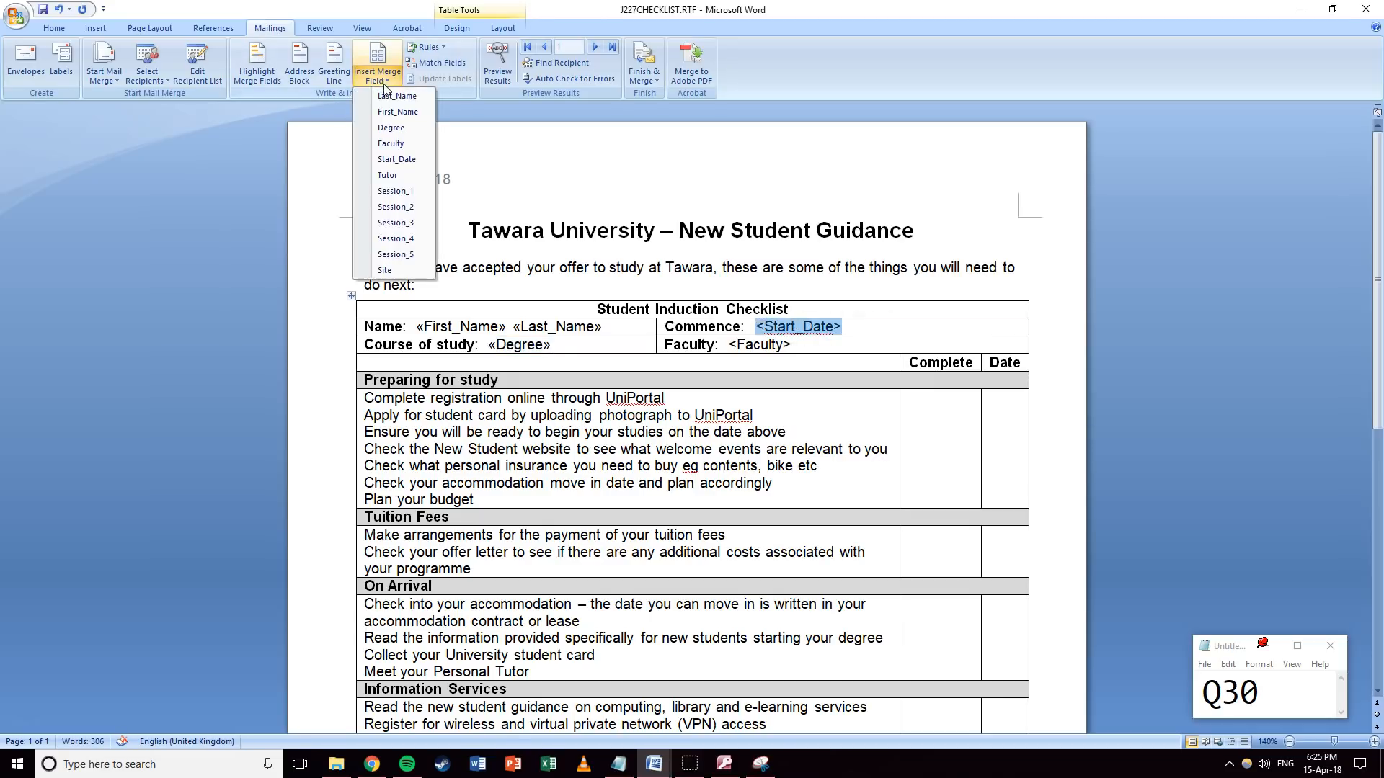
pyautogui.click(384, 160)
pyautogui.moveTo(793, 344); pyautogui.dragTo(732, 346)
pyautogui.click(378, 74)
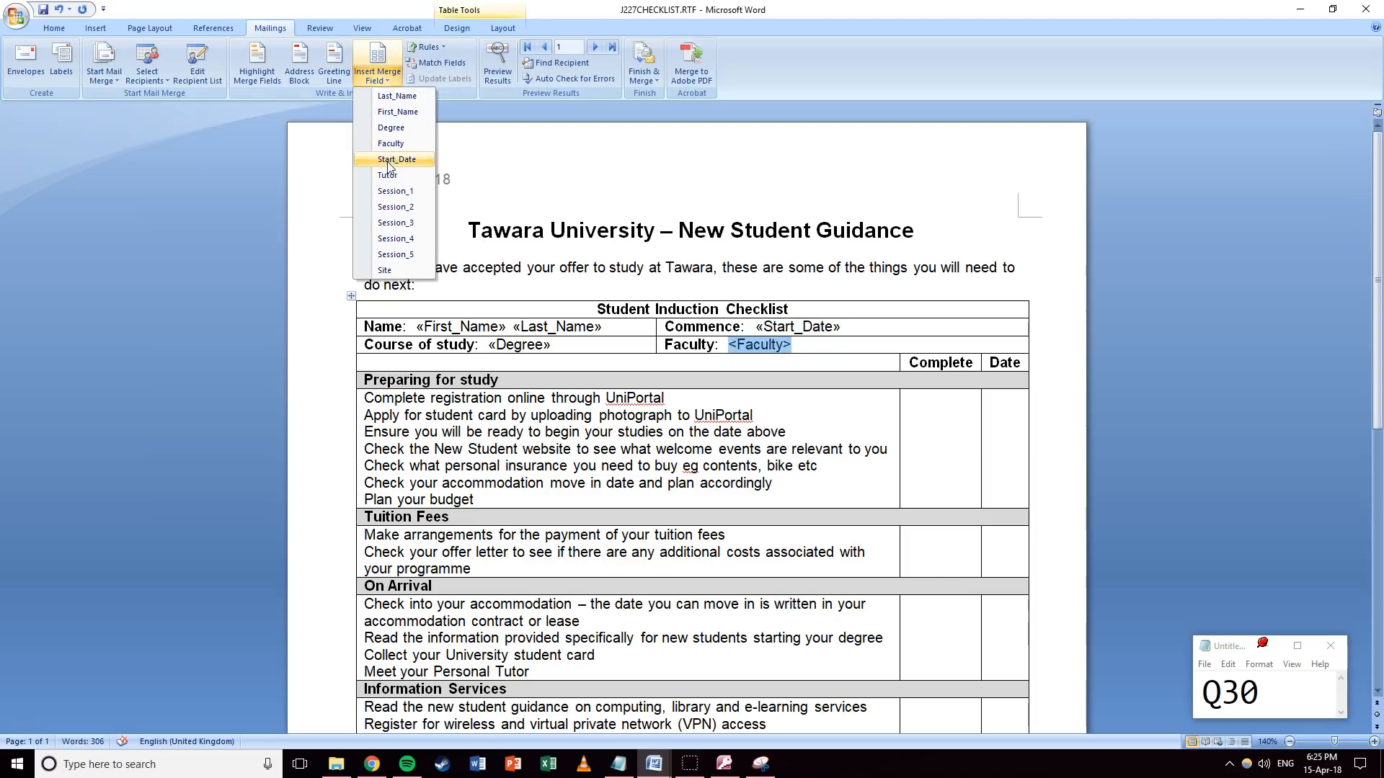
pyautogui.click(390, 144)
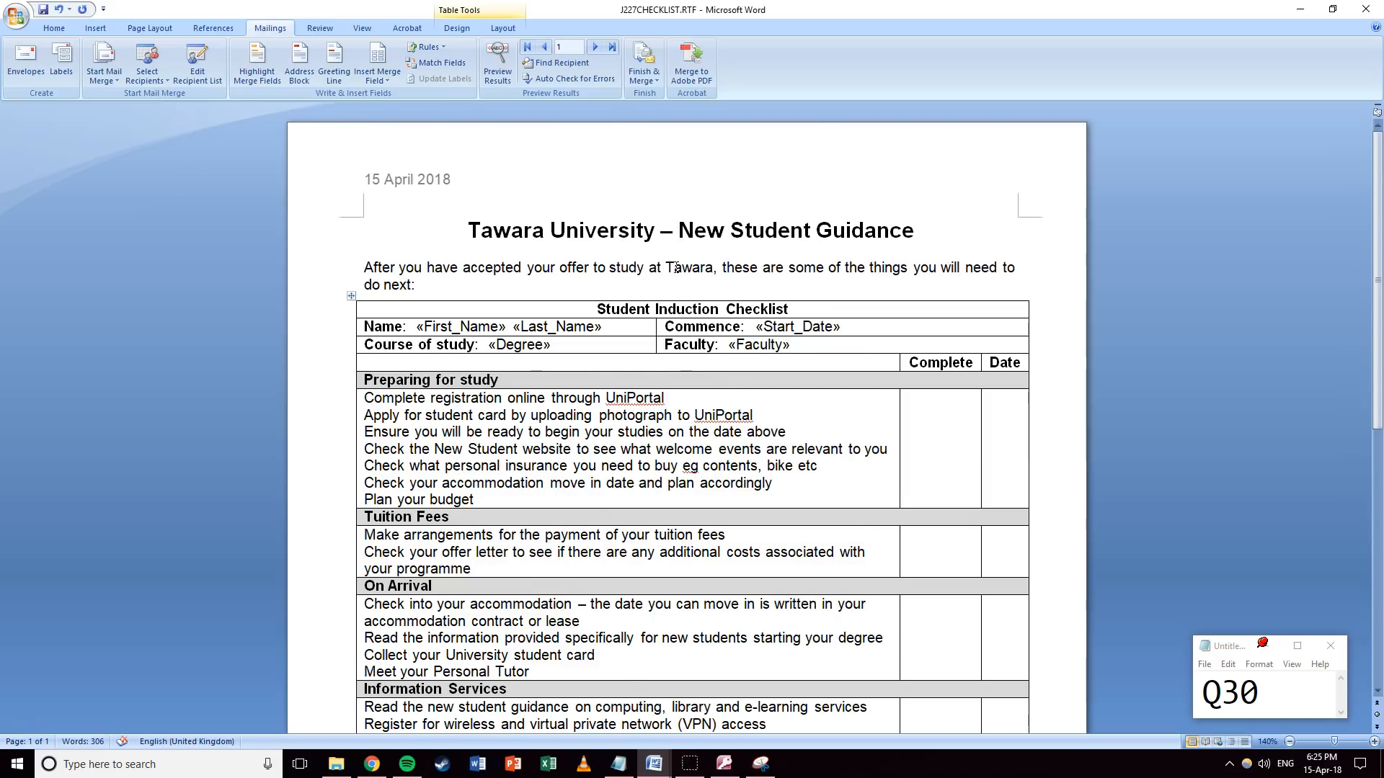
pyautogui.scroll(-10, 676, 268)
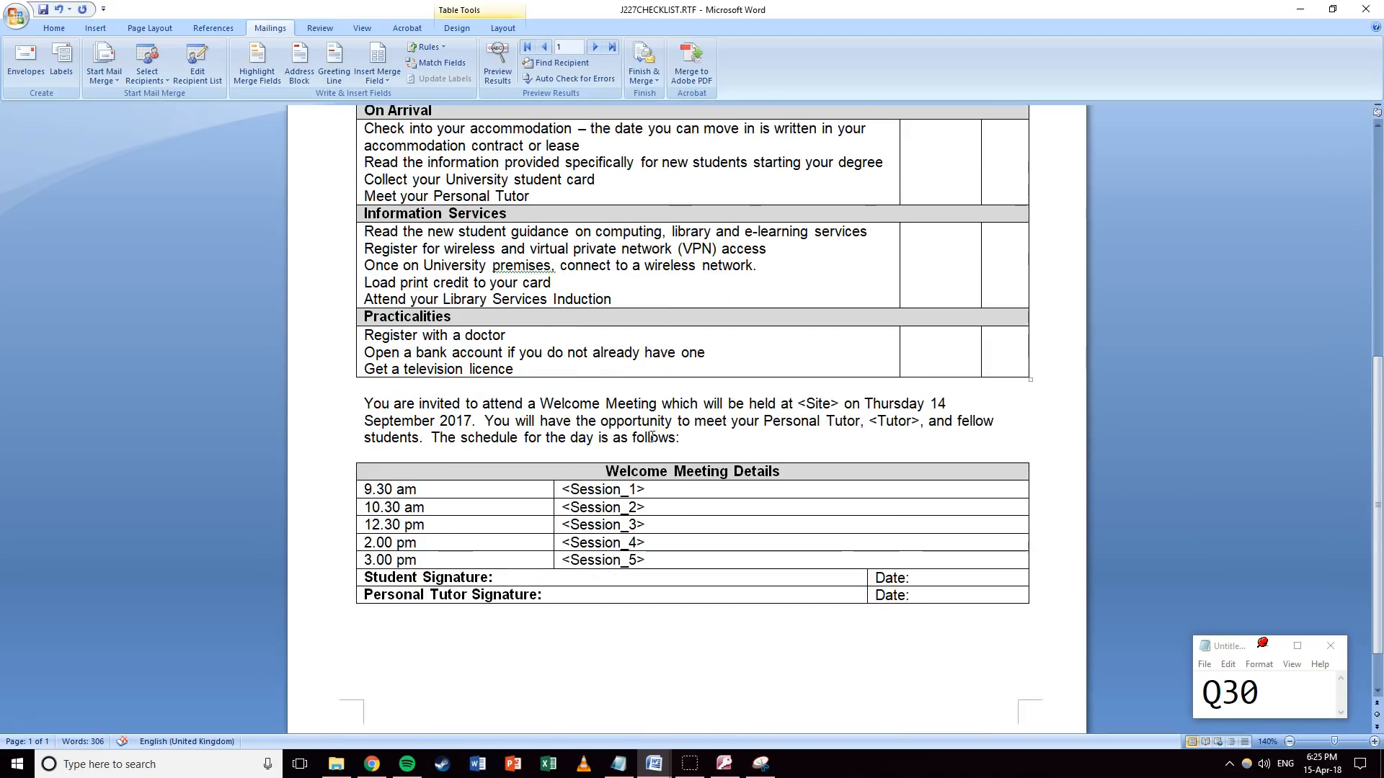
pyautogui.scroll(-2, 651, 437)
pyautogui.moveTo(798, 343); pyautogui.dragTo(839, 344)
pyautogui.click(377, 72)
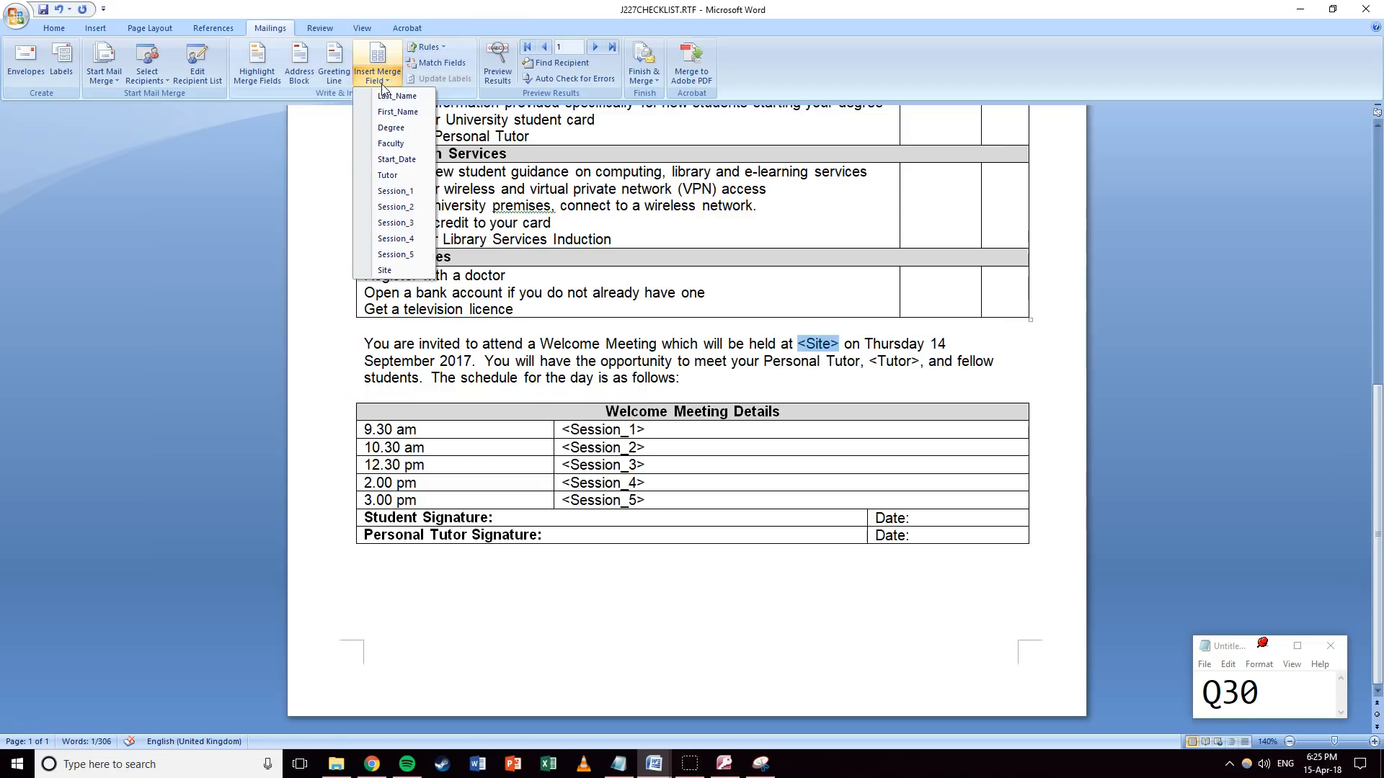
pyautogui.click(385, 271)
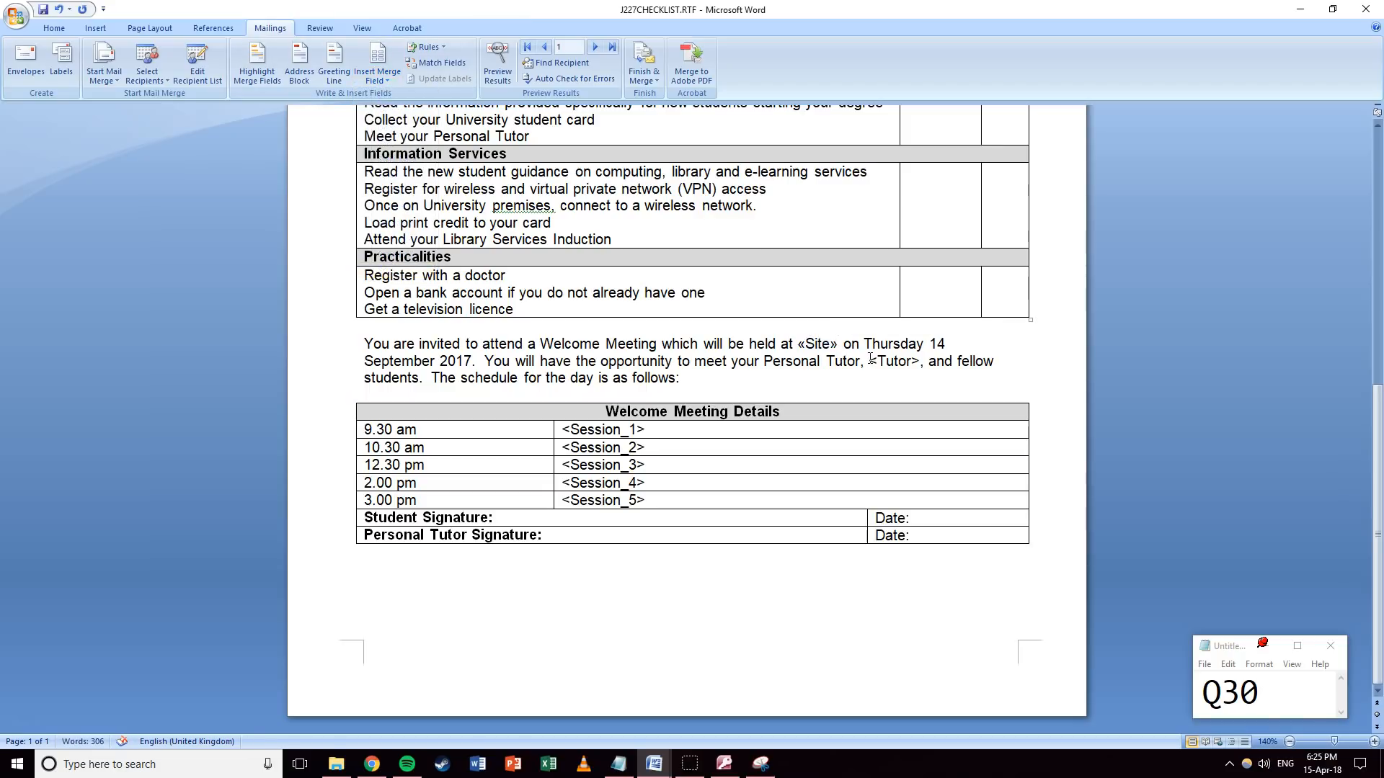
pyautogui.moveTo(870, 359); pyautogui.dragTo(921, 360)
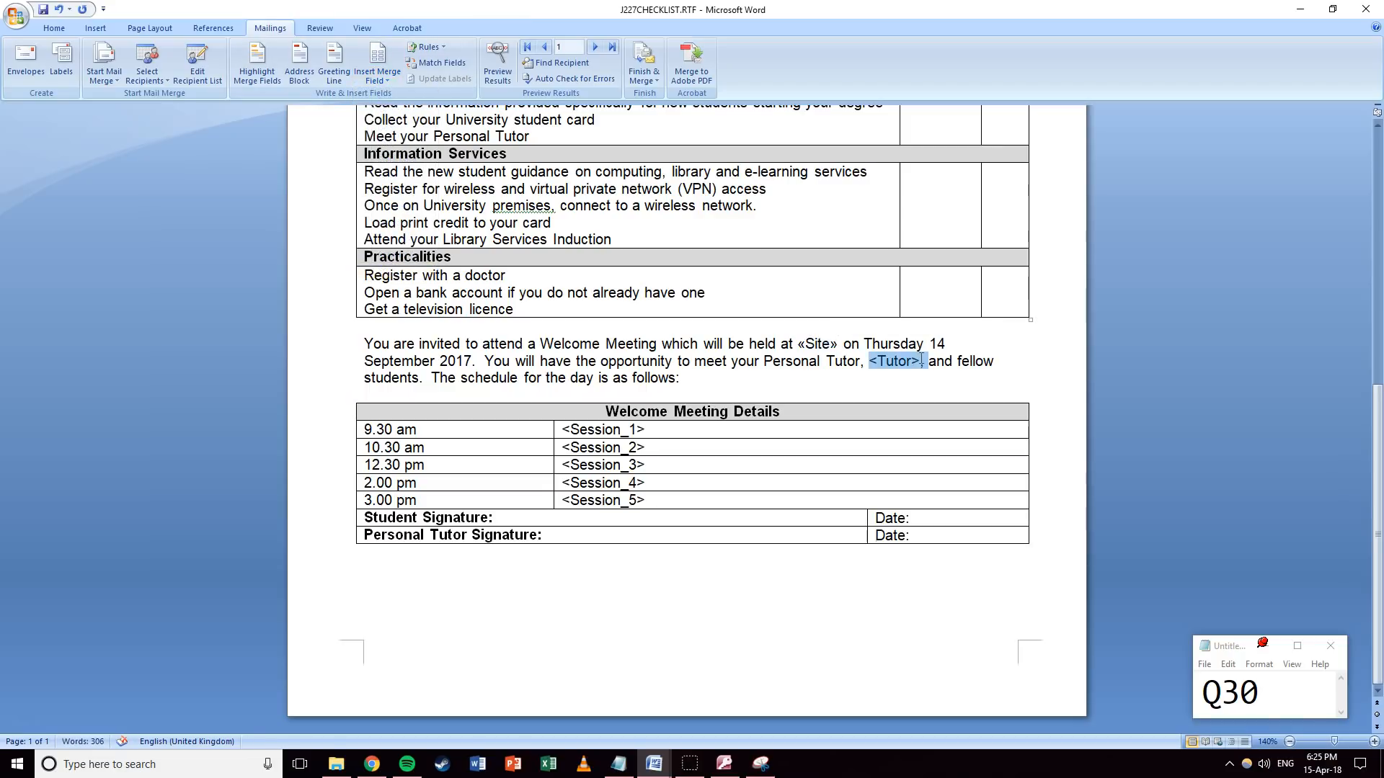
pyautogui.click(378, 72)
pyautogui.click(385, 175)
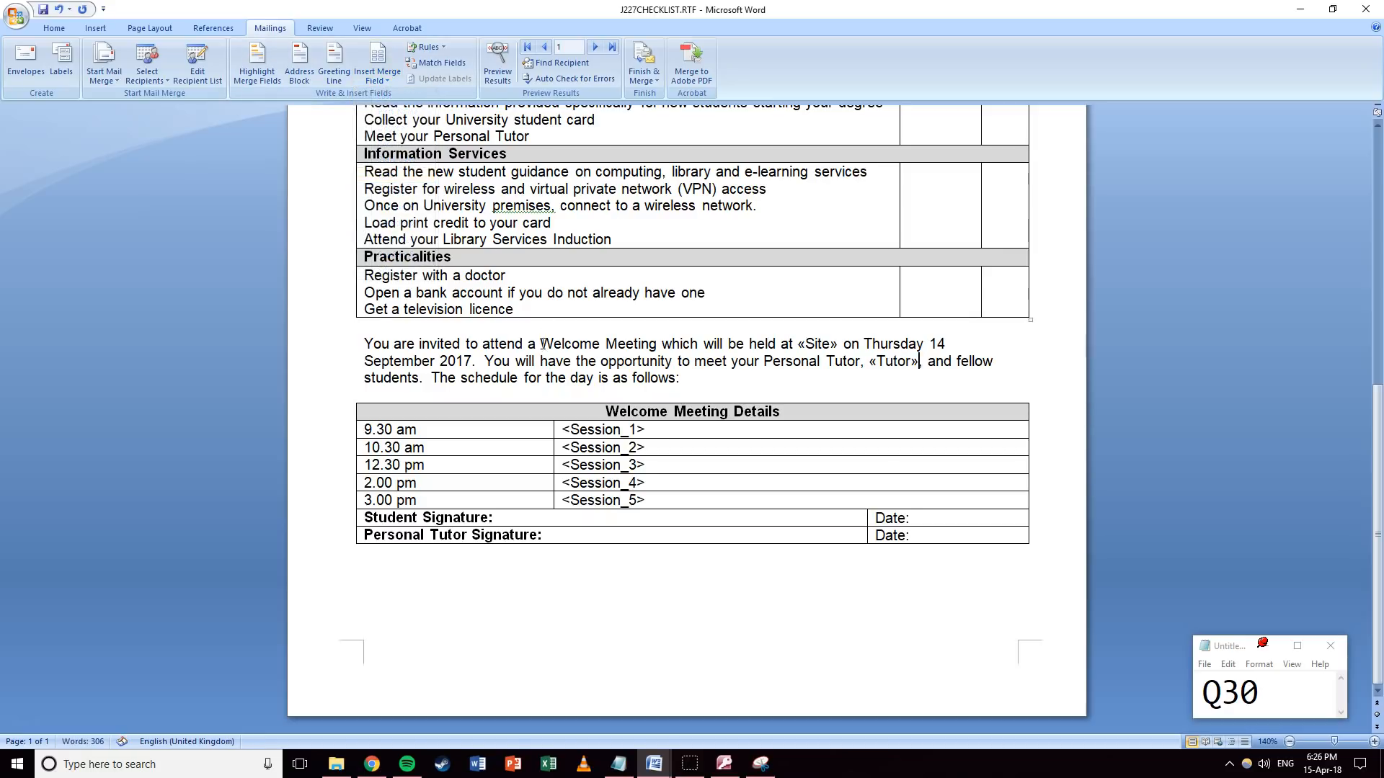
# Replace <Session_1> through <Session_5> in the Welcome Meeting table with Session merge fields.
pyautogui.moveTo(663, 432); pyautogui.dragTo(560, 430)
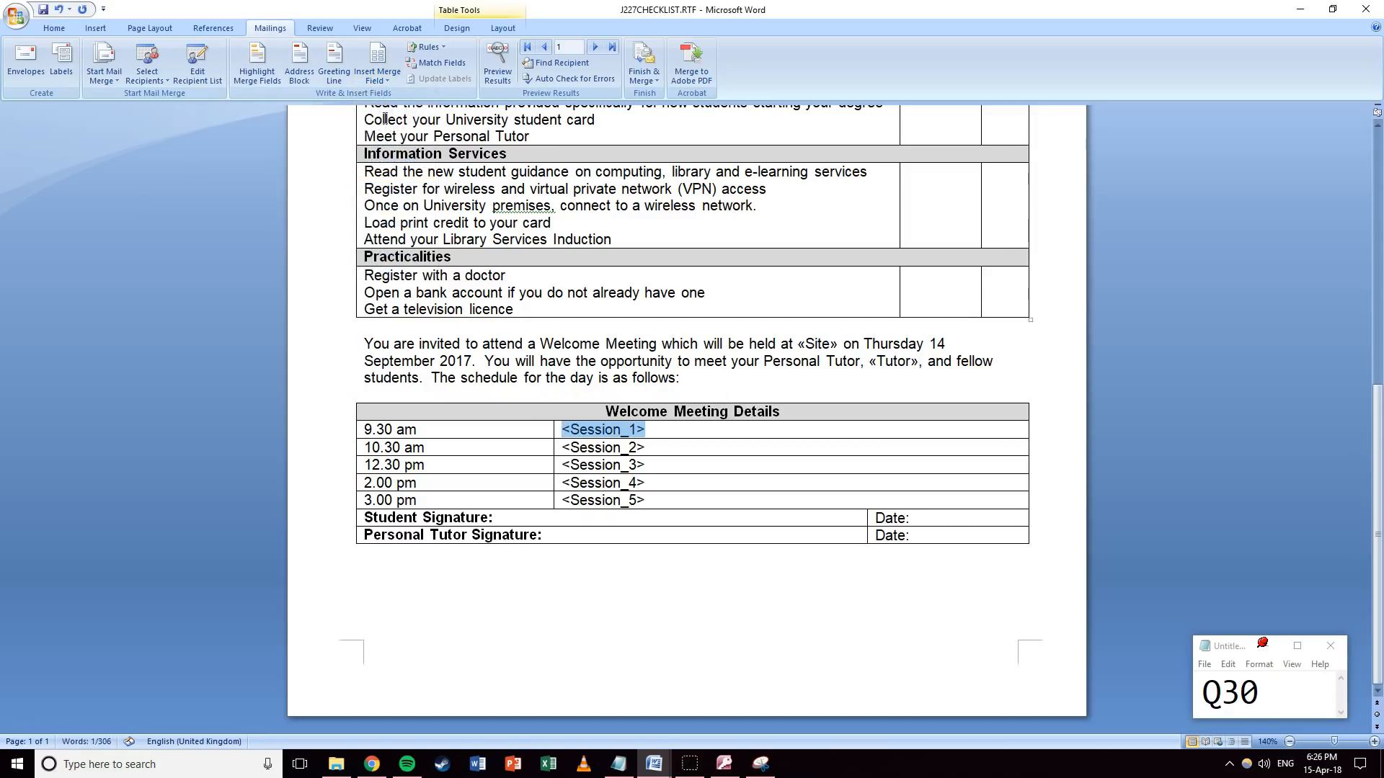
pyautogui.click(387, 83)
pyautogui.click(395, 191)
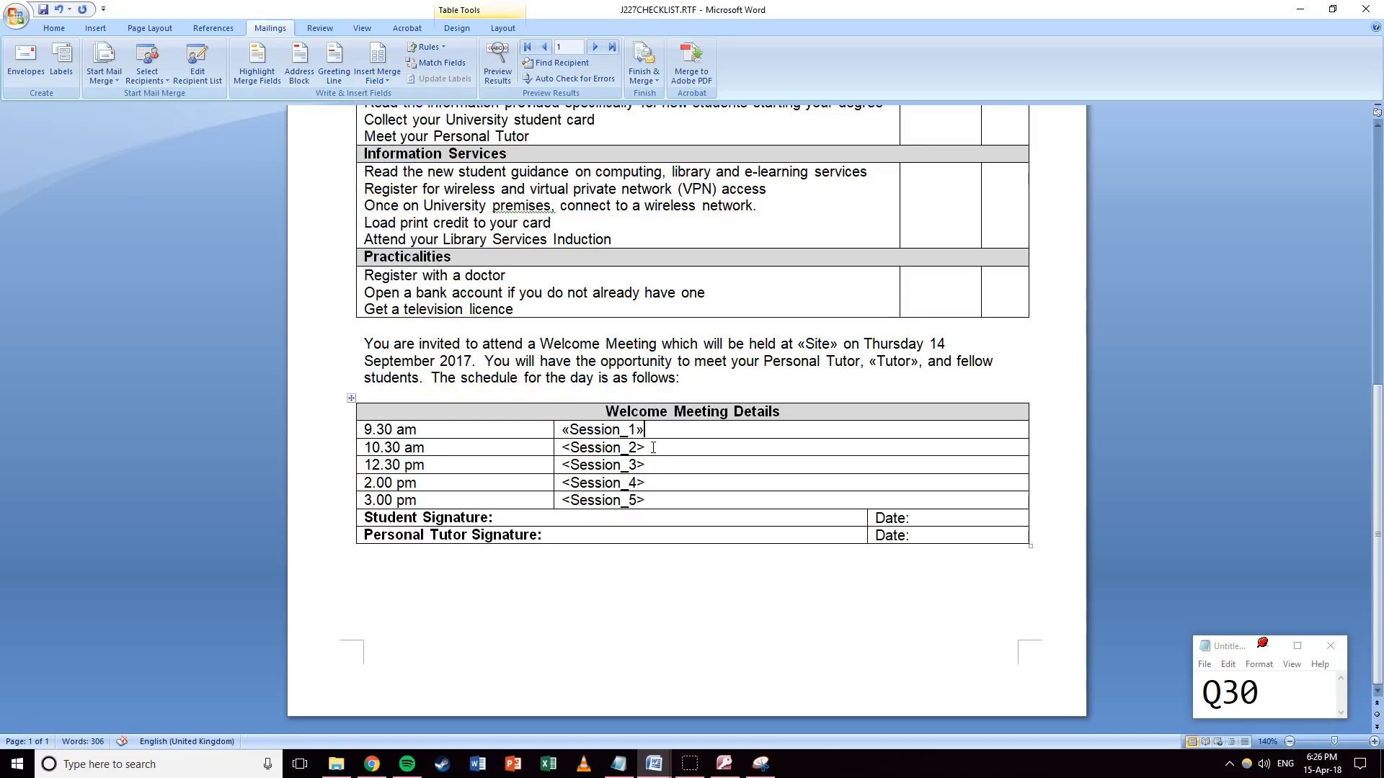
pyautogui.moveTo(652, 447); pyautogui.dragTo(565, 445)
pyautogui.click(379, 79)
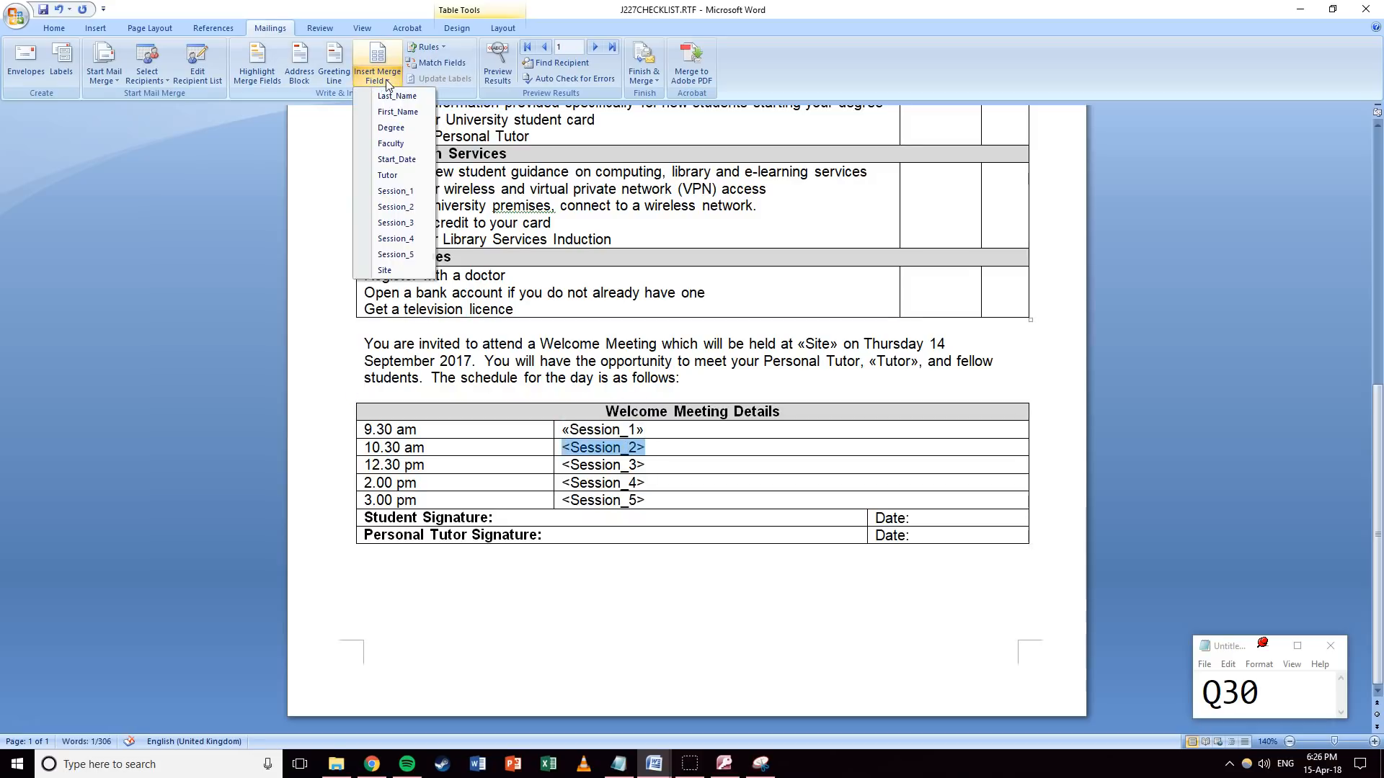
pyautogui.click(395, 208)
pyautogui.moveTo(647, 465); pyautogui.dragTo(561, 465)
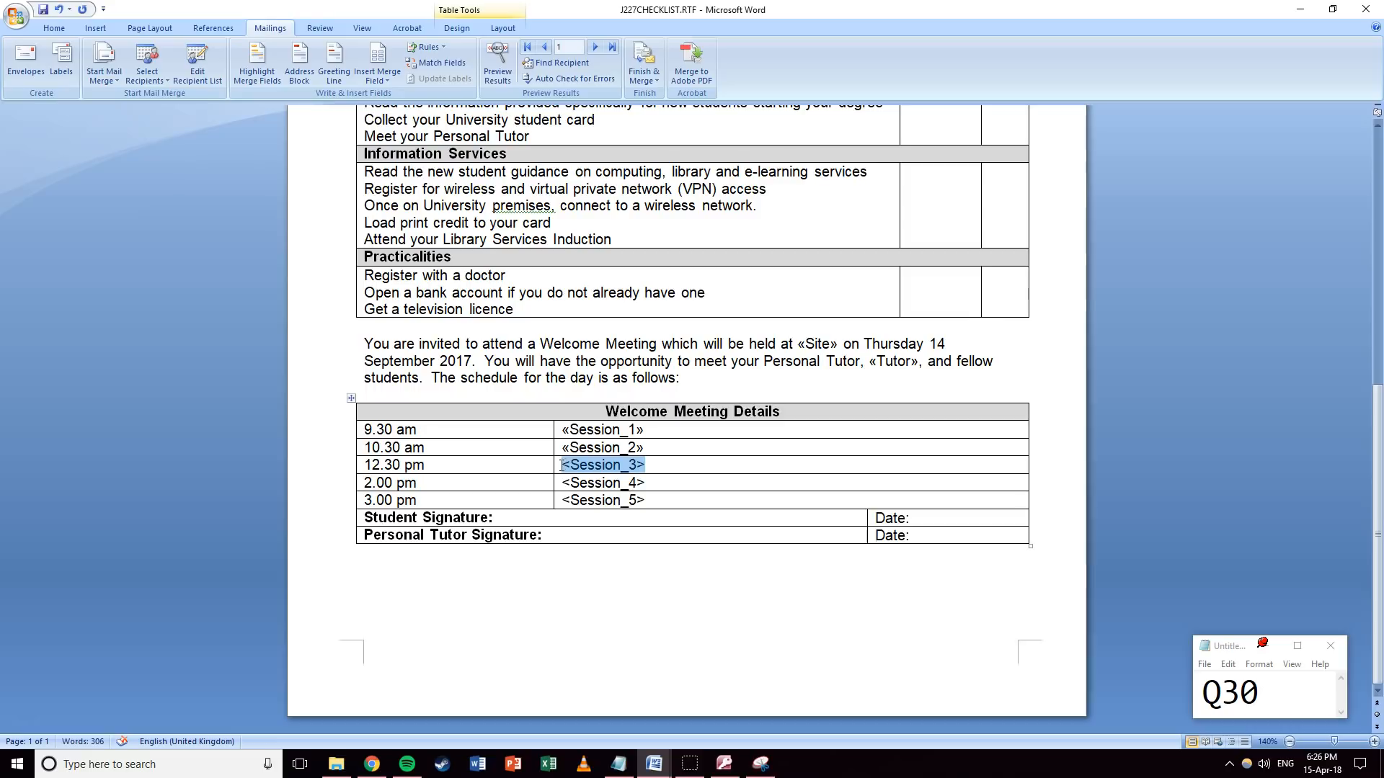
pyautogui.click(382, 79)
pyautogui.click(395, 223)
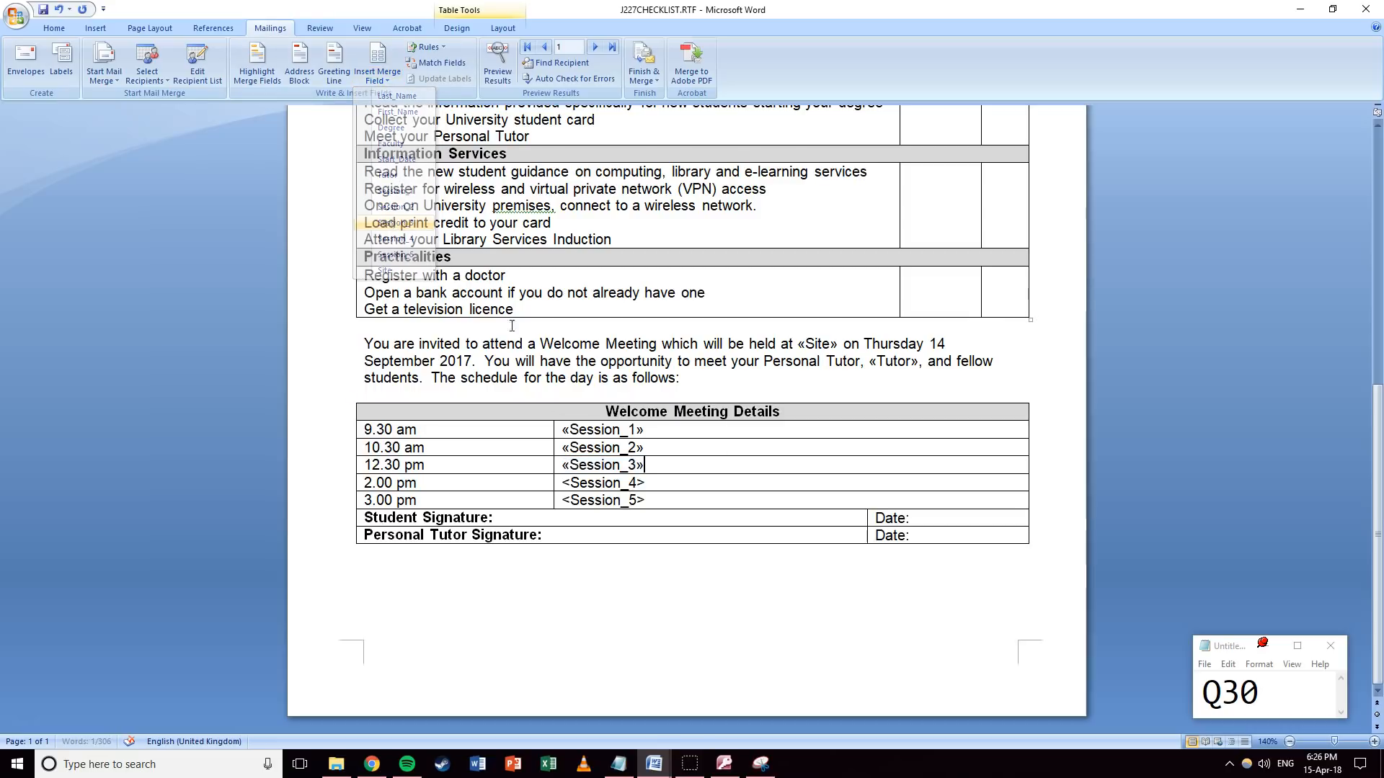
pyautogui.moveTo(647, 483); pyautogui.dragTo(605, 482)
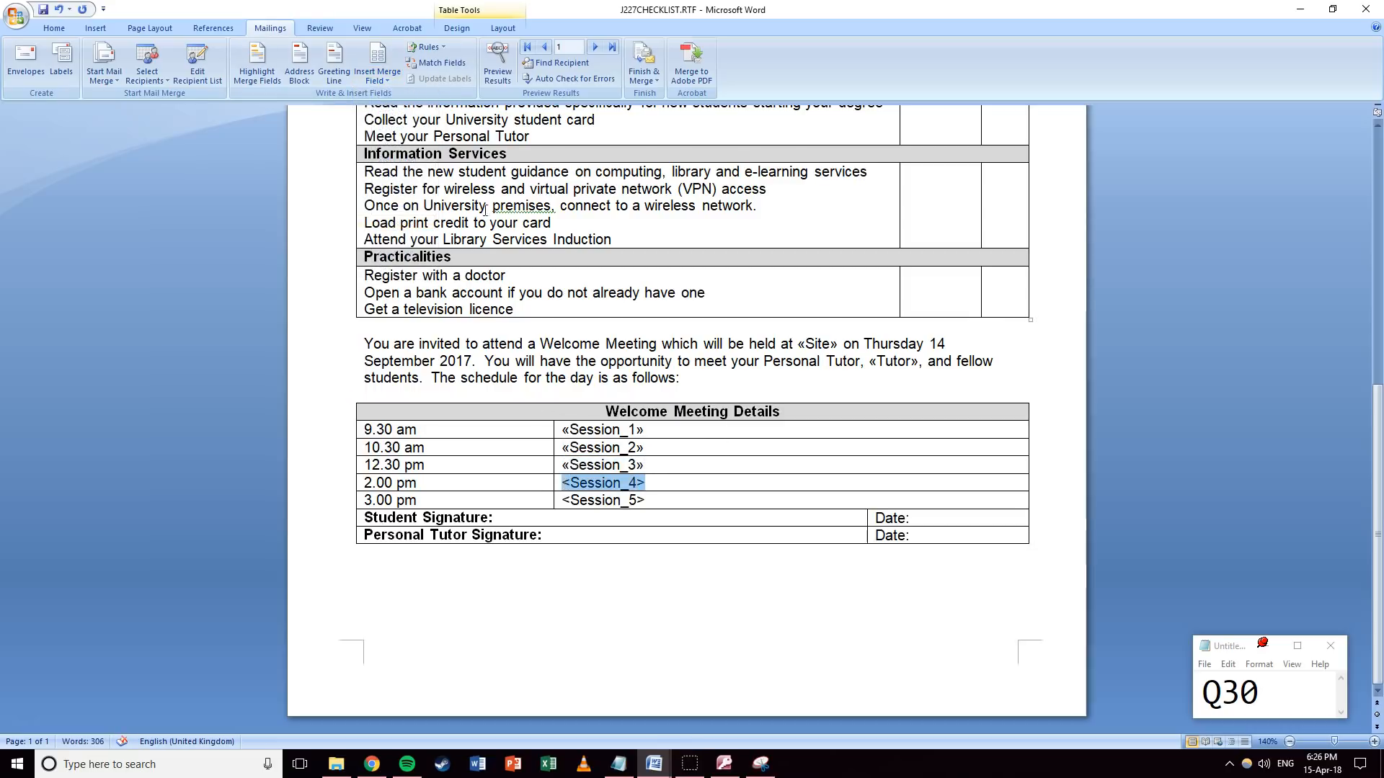
pyautogui.click(377, 76)
pyautogui.click(395, 238)
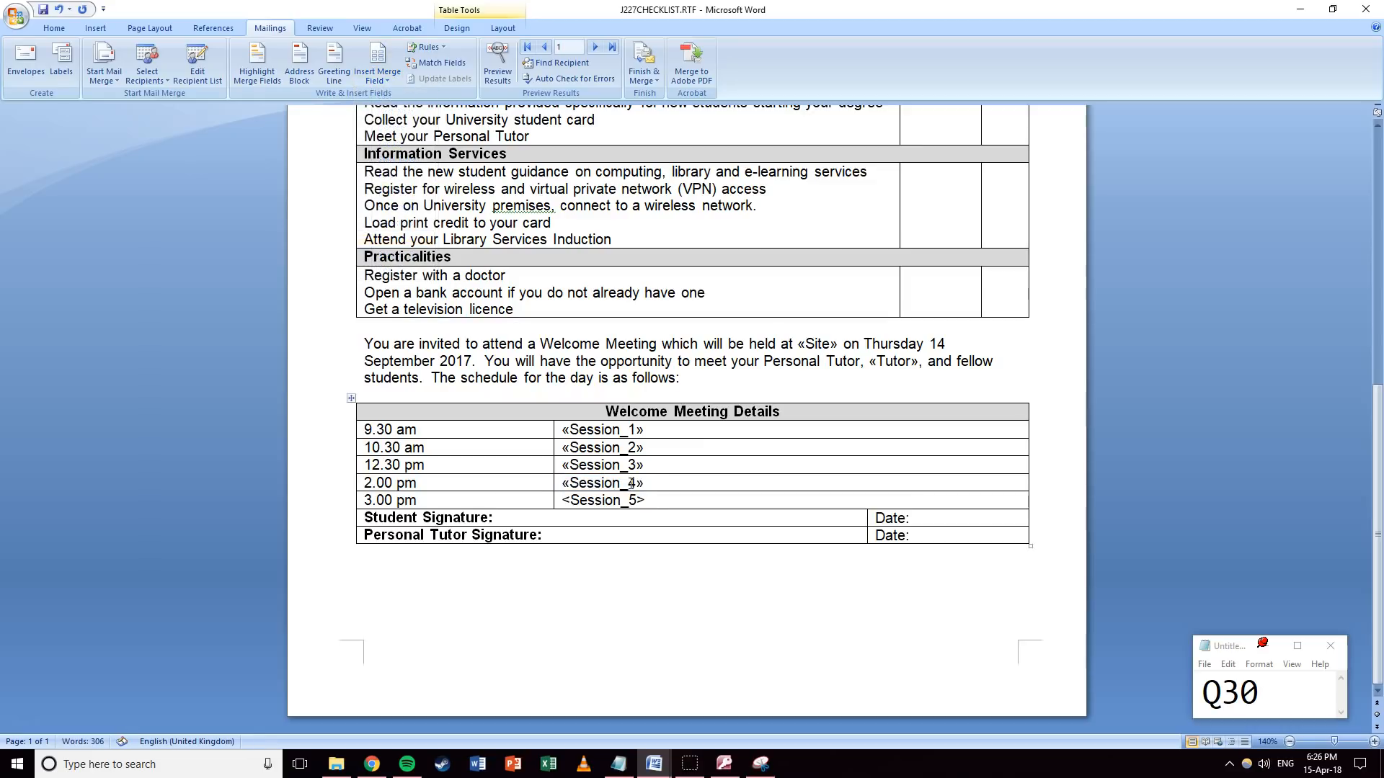
pyautogui.moveTo(647, 500); pyautogui.dragTo(561, 500)
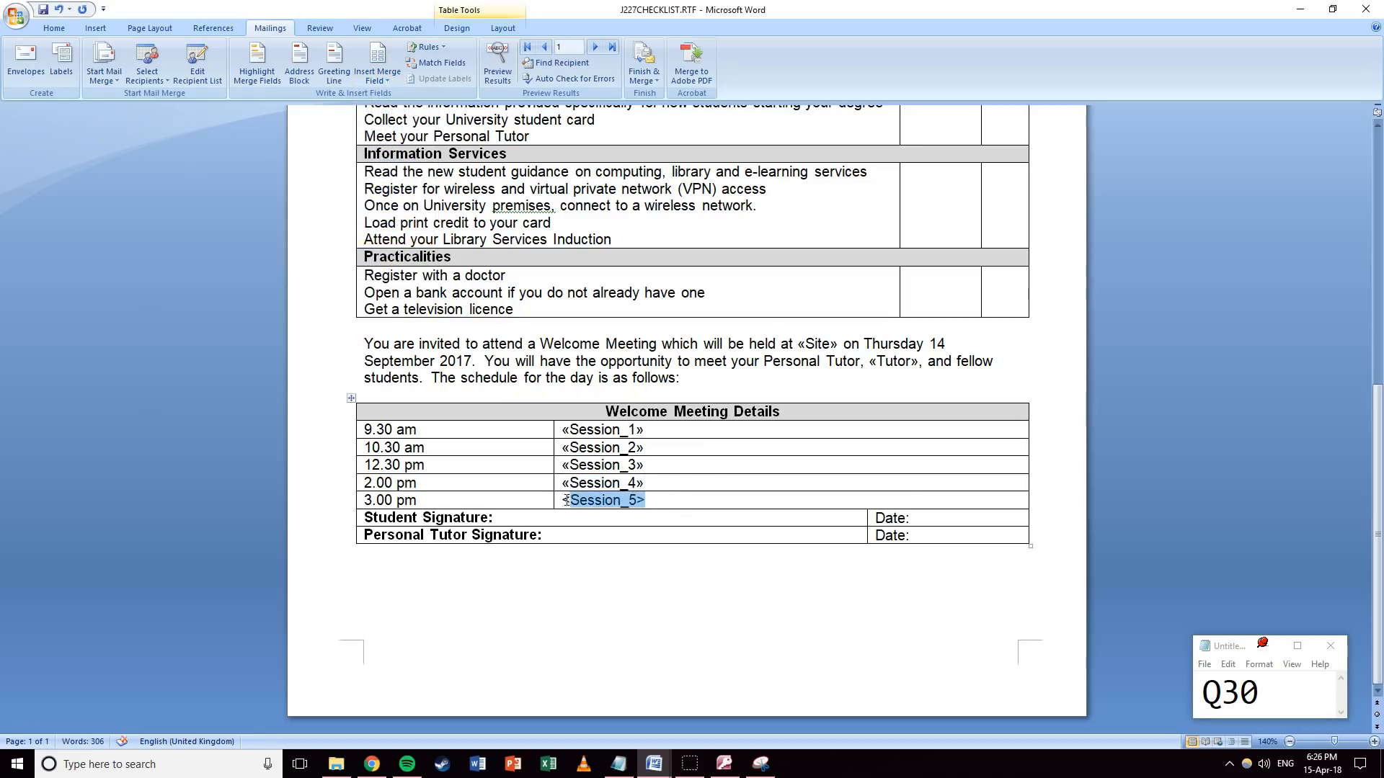
pyautogui.click(378, 76)
pyautogui.click(404, 261)
pyautogui.click(592, 343)
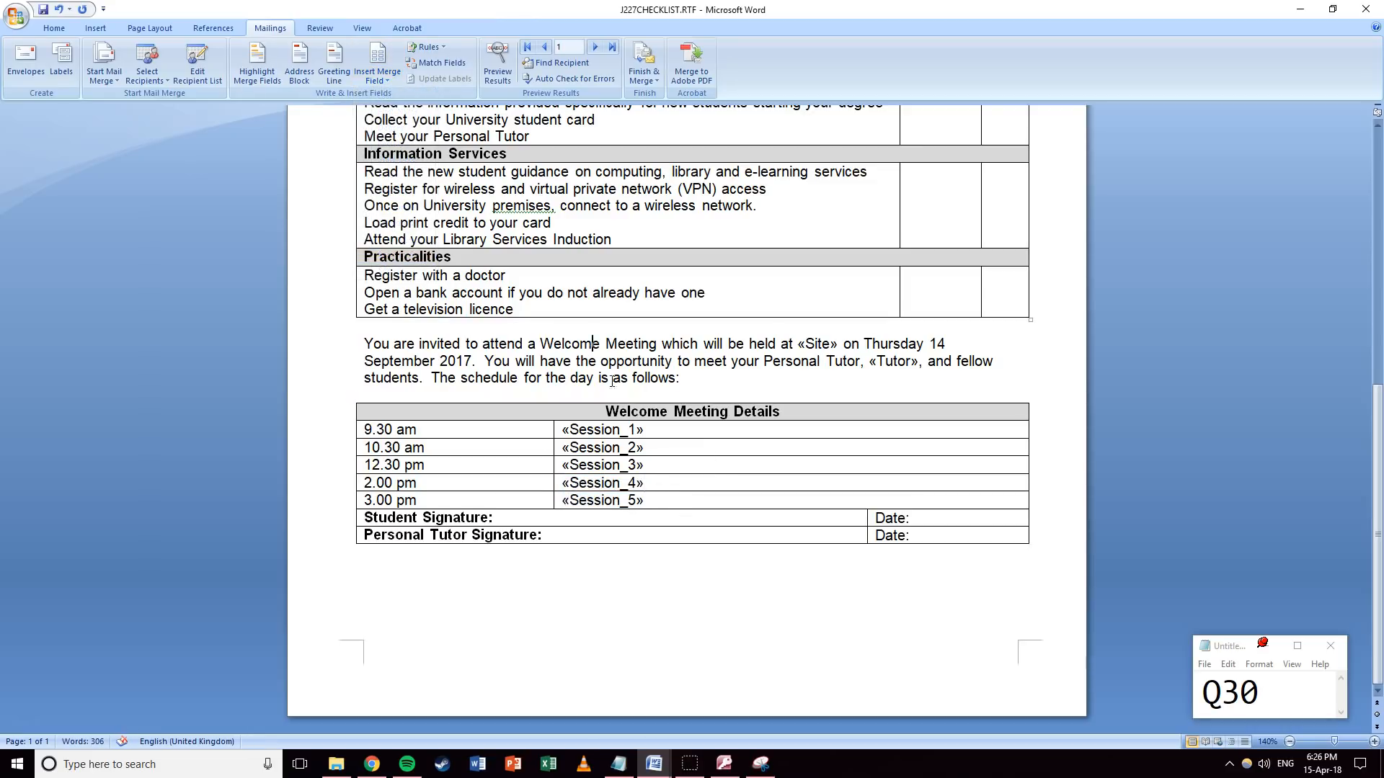
pyautogui.scroll(10, 633, 332)
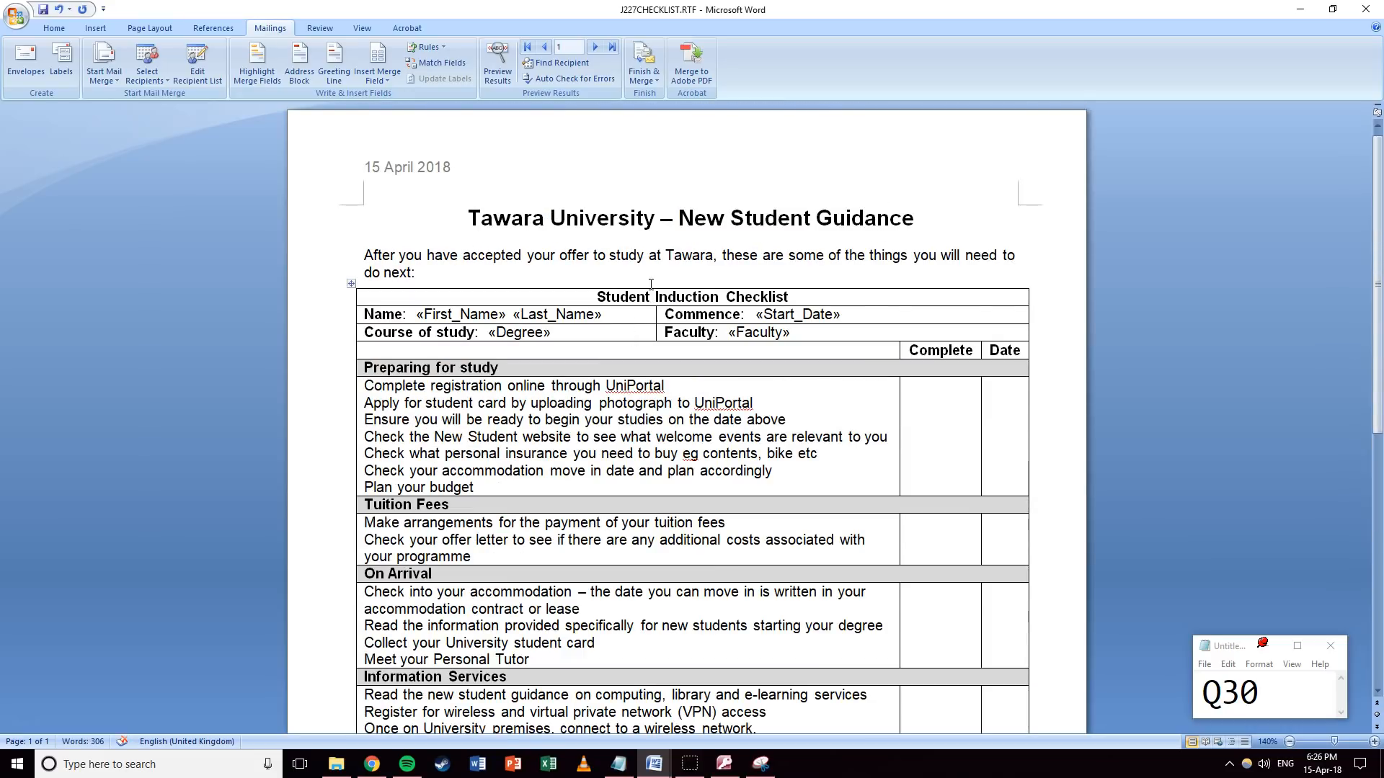
pyautogui.scroll(-3, 648, 284)
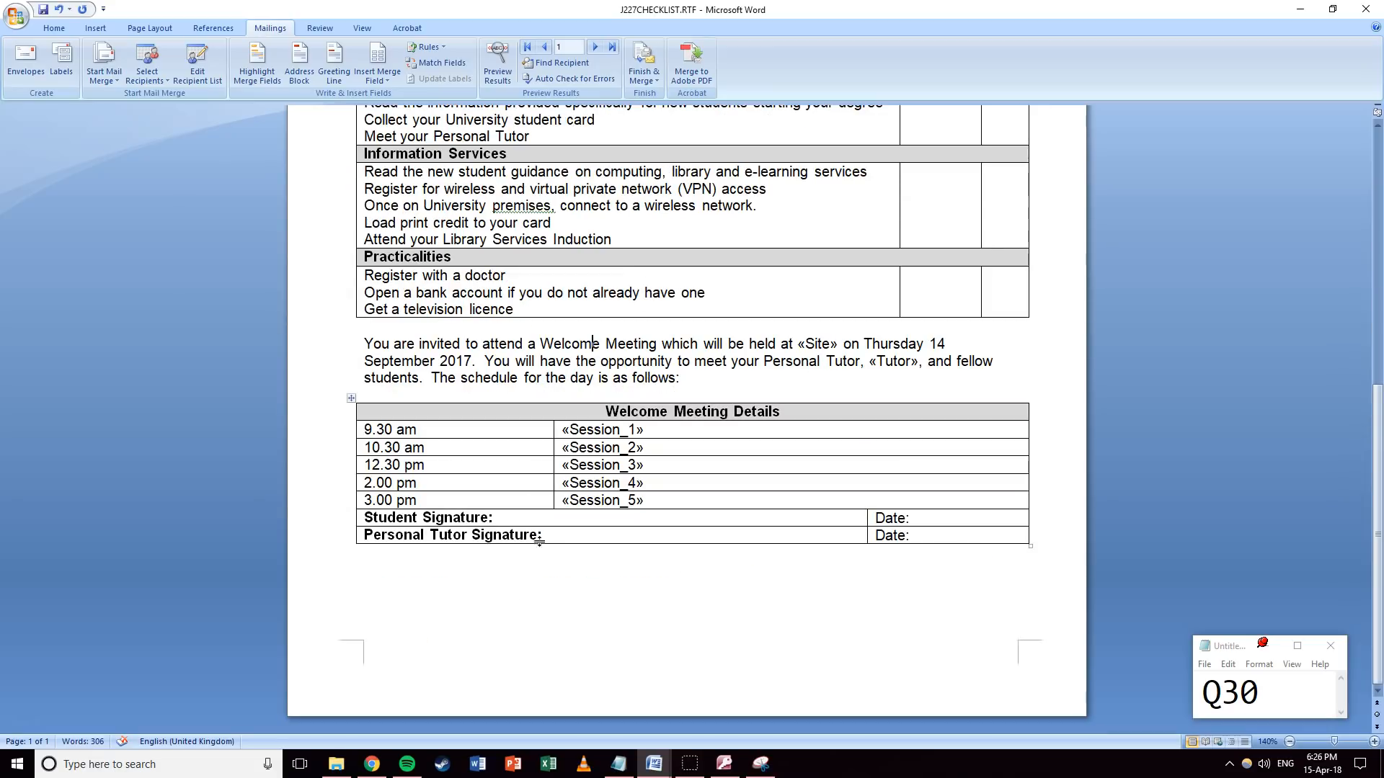
# Enter the candidate's name, centre number and candidate number in the page footer.
pyautogui.doubleClick(410, 648)
pyautogui.write('Mr Greenwood    ')
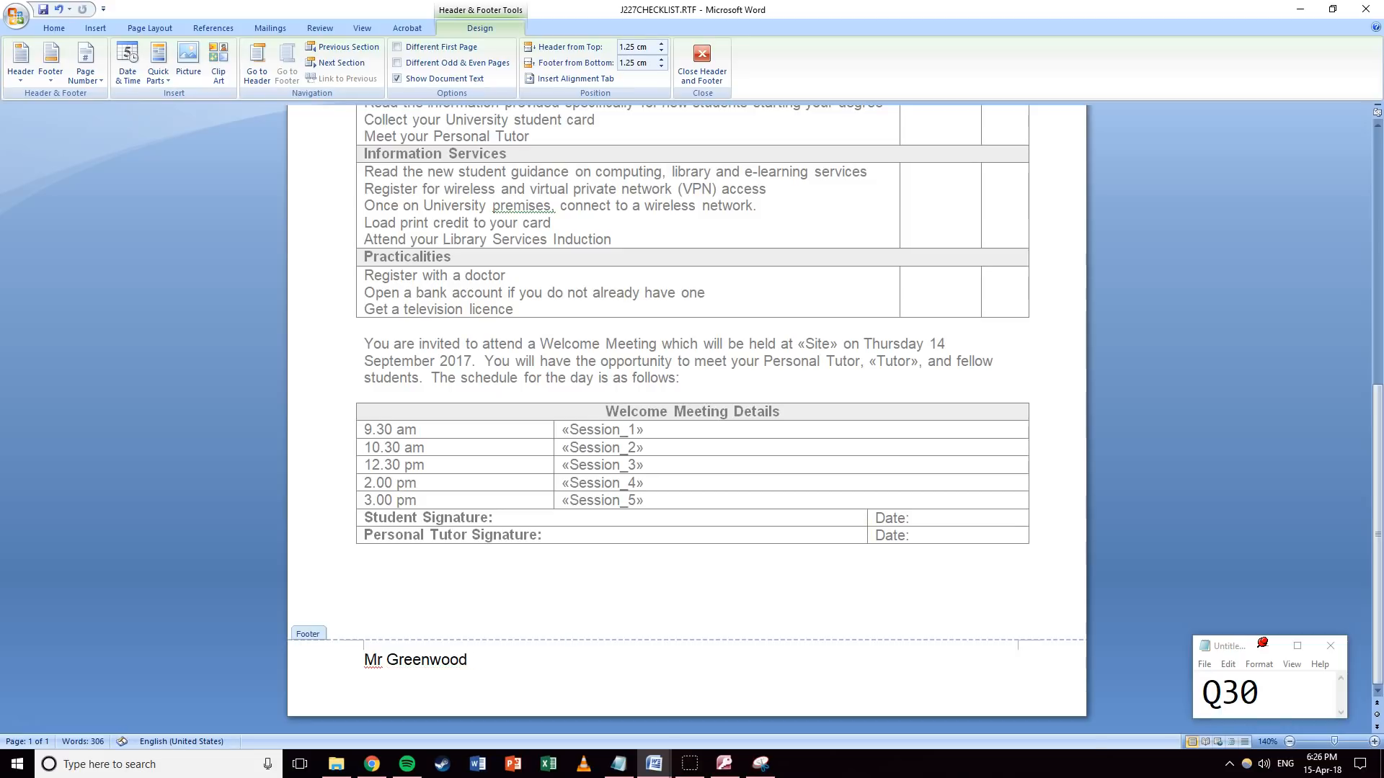
pyautogui.write('TW008    1234')
pyautogui.doubleClick(638, 322)
pyautogui.click(635, 381)
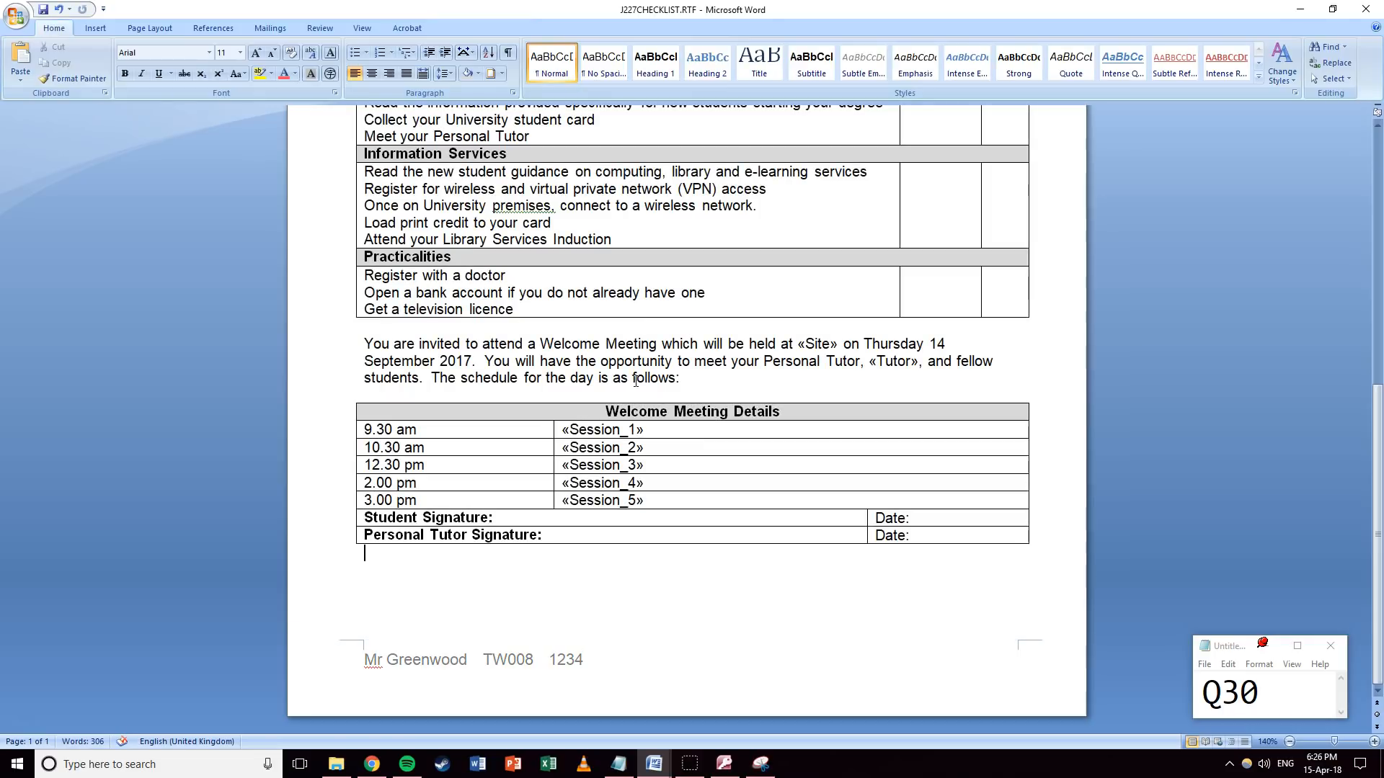
# Start a spelling and grammar check of the checklist from the Review tab.
pyautogui.scroll(5, 636, 380)
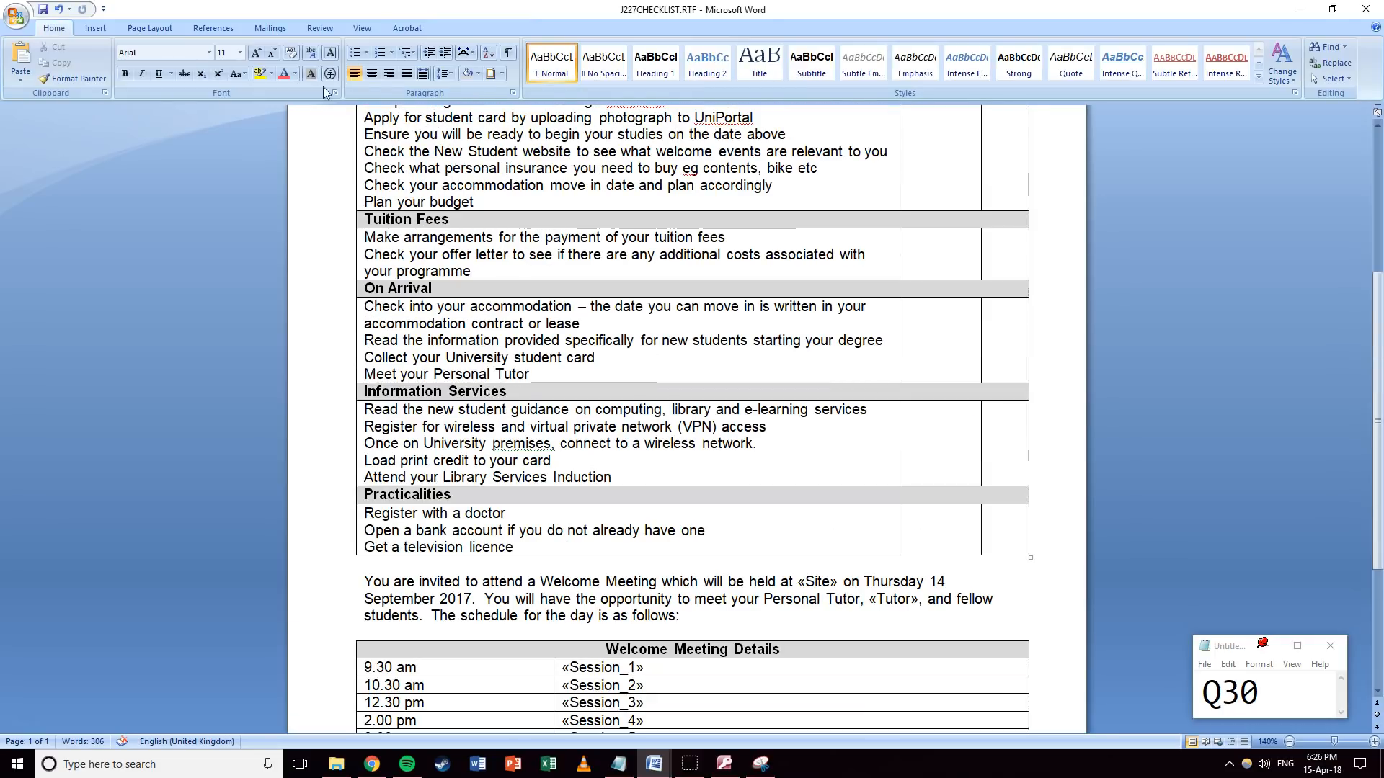
pyautogui.click(313, 28)
pyautogui.click(27, 63)
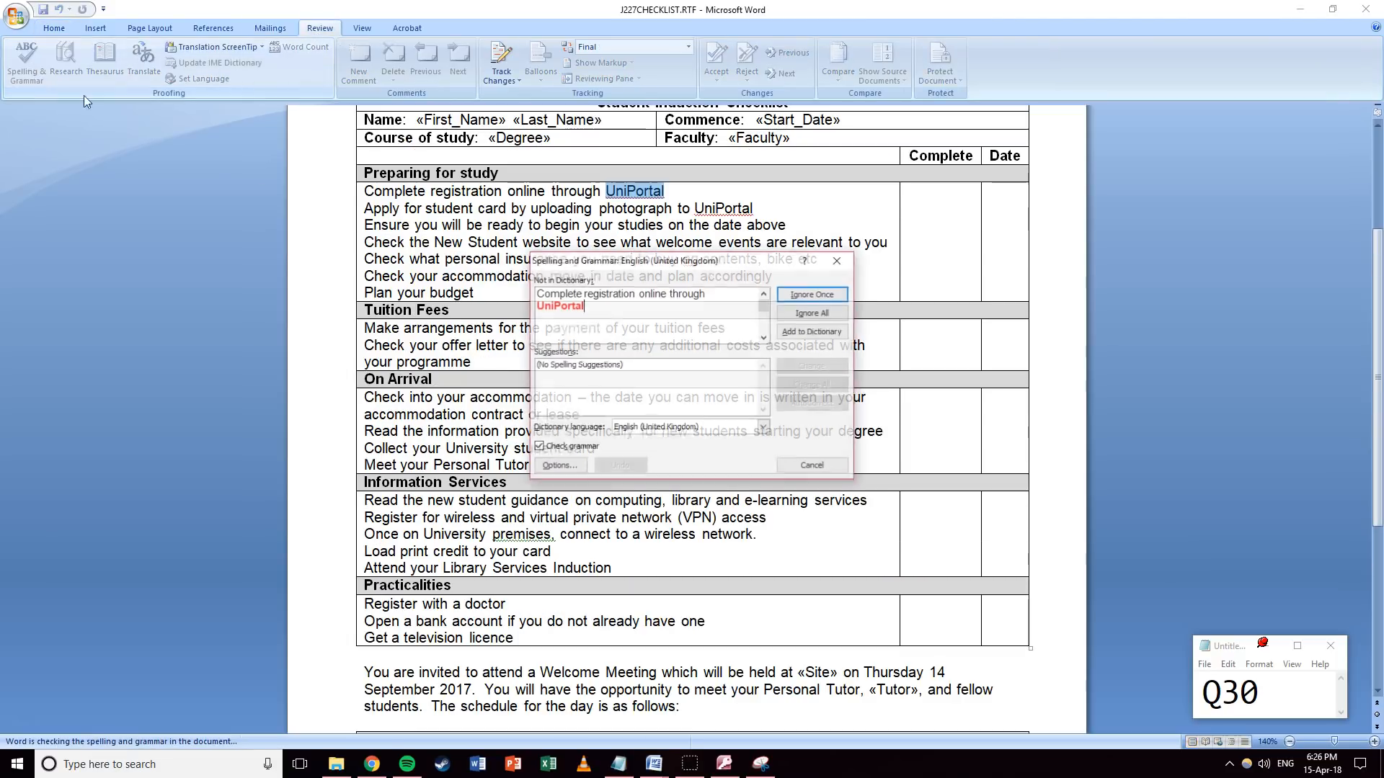
# Ignore All for UniPortal, change eg to erg, and ignore the comma and Mr flags.
pyautogui.click(818, 319)
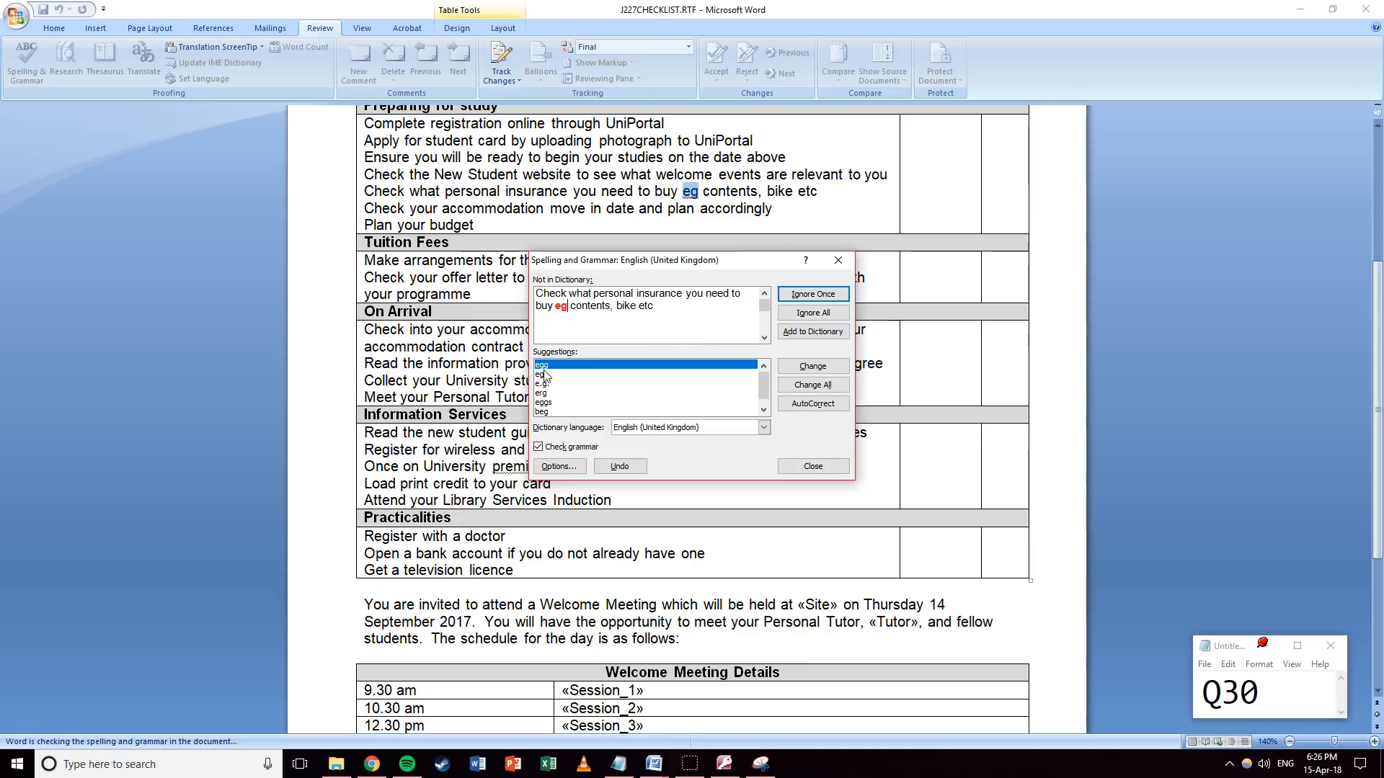
pyautogui.click(564, 393)
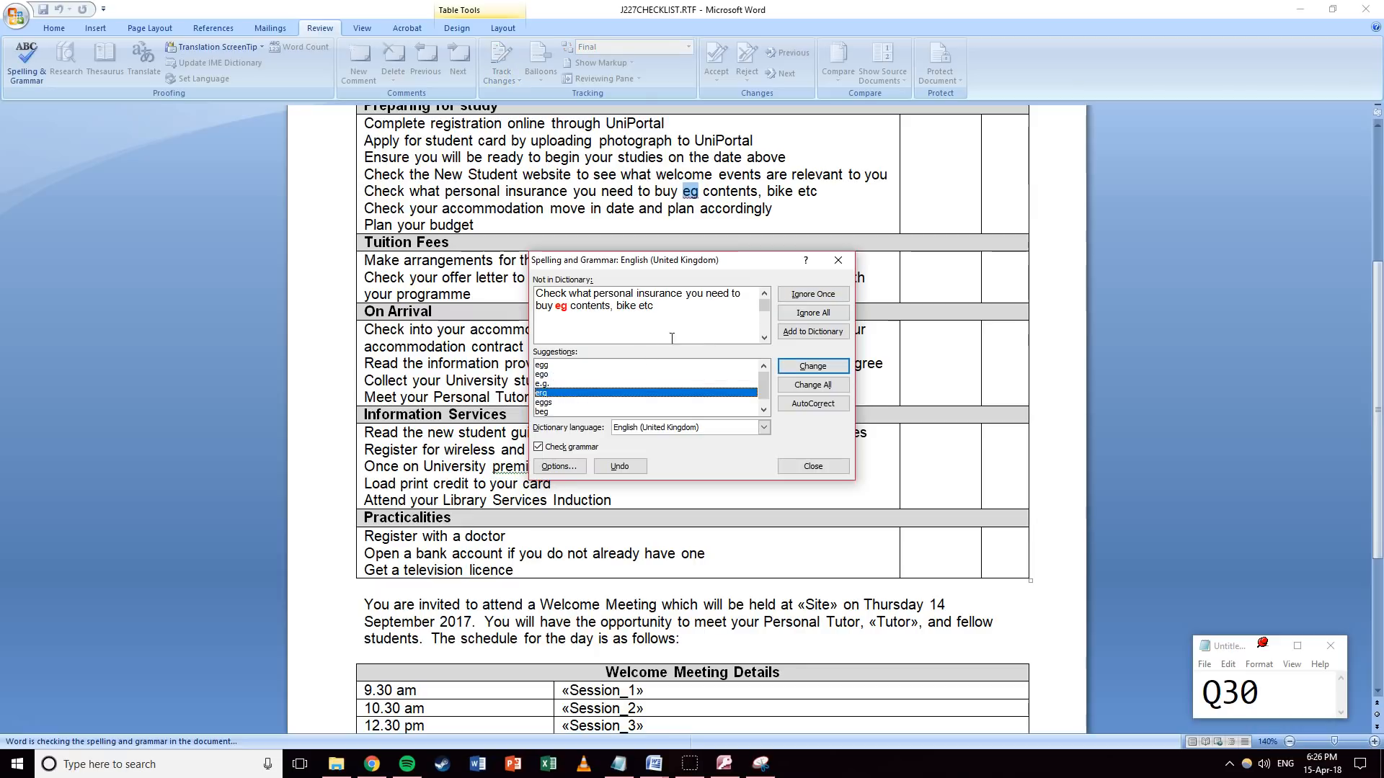
pyautogui.click(796, 334)
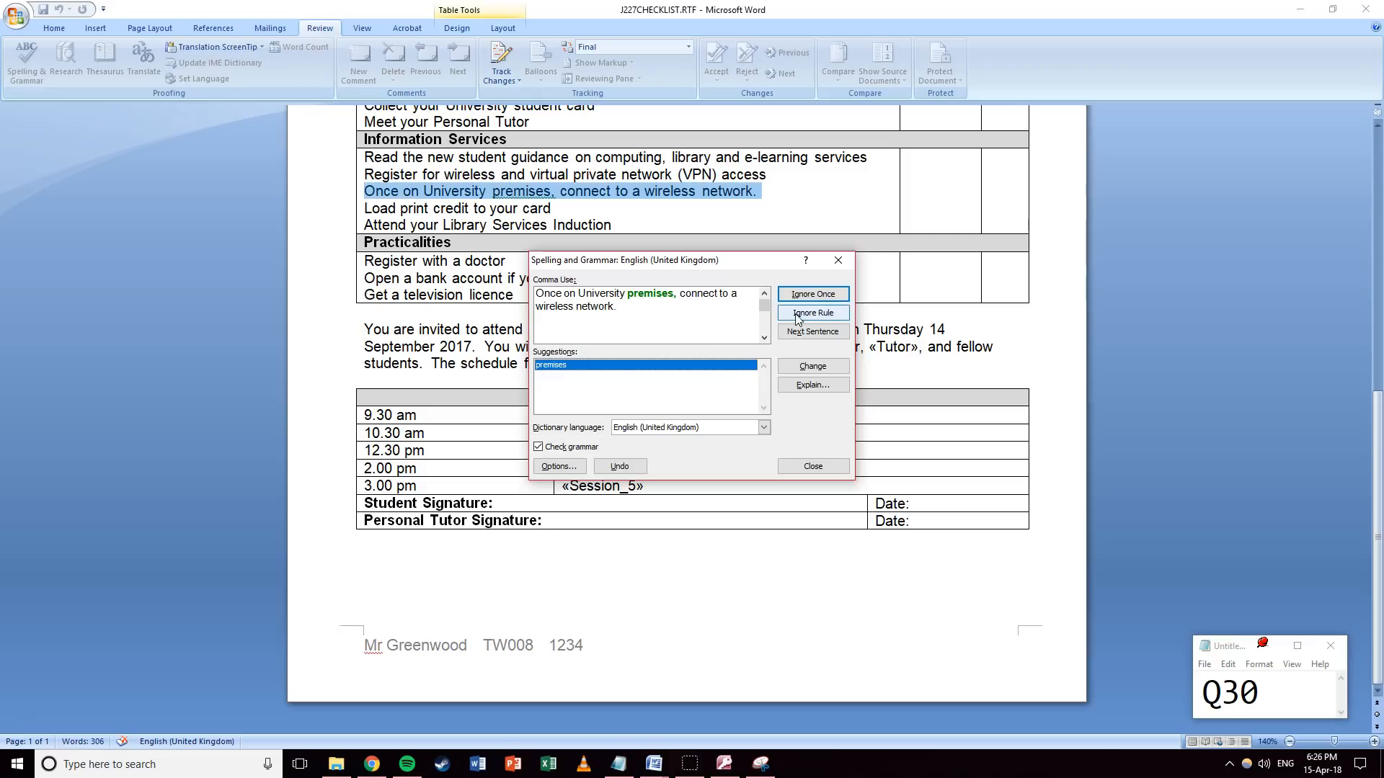
pyautogui.click(812, 295)
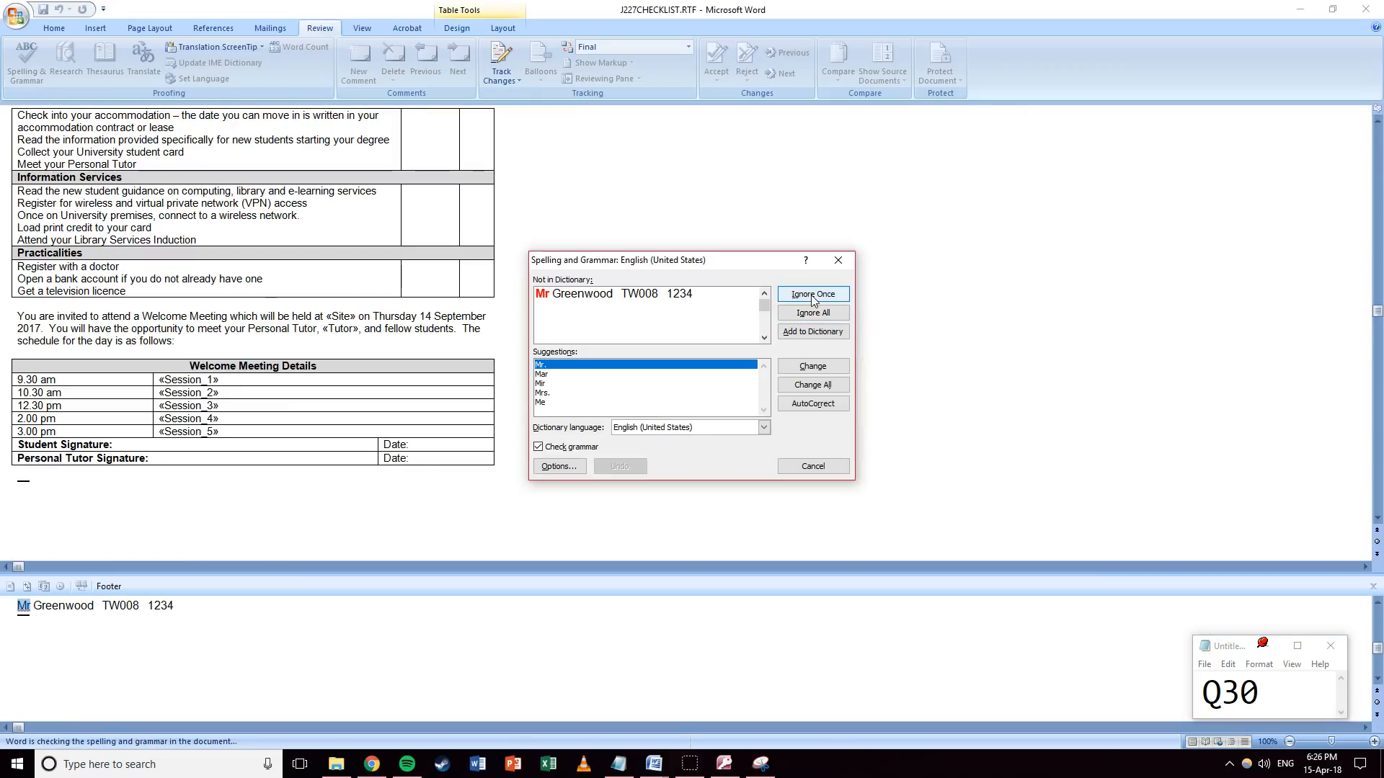
pyautogui.click(812, 295)
pyautogui.press('Return')
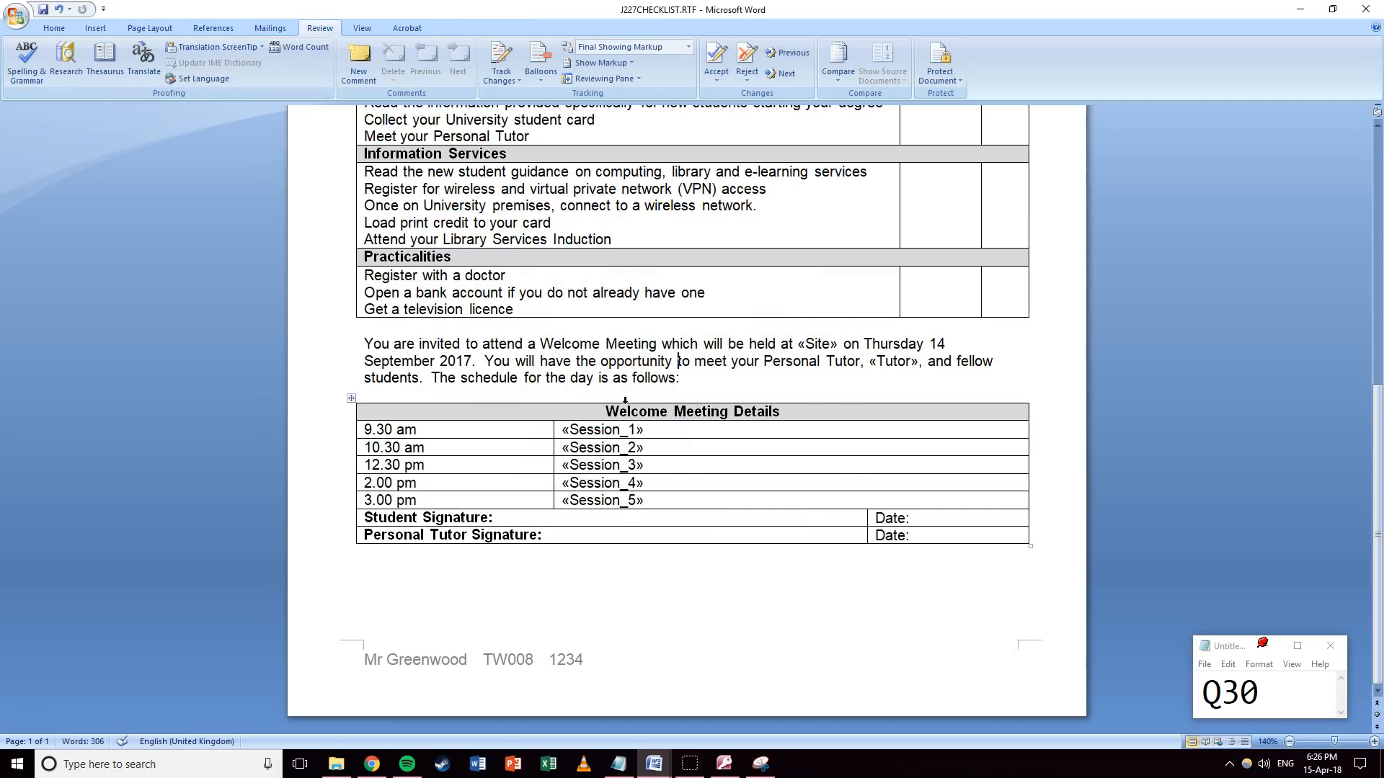
pyautogui.scroll(10, 625, 401)
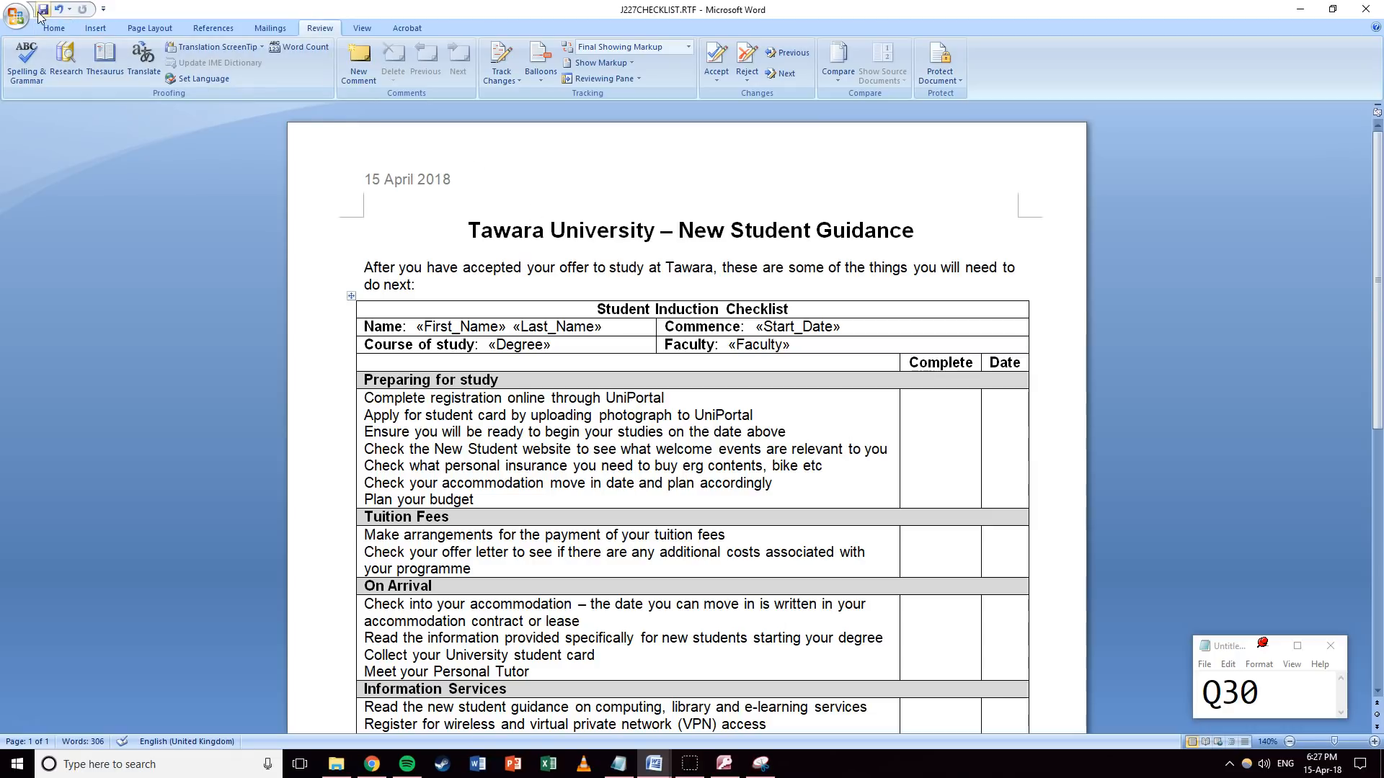
# Save the checklist as type Word Document (*.docx), named J227CHECKLIST.docx.
pyautogui.click(15, 15)
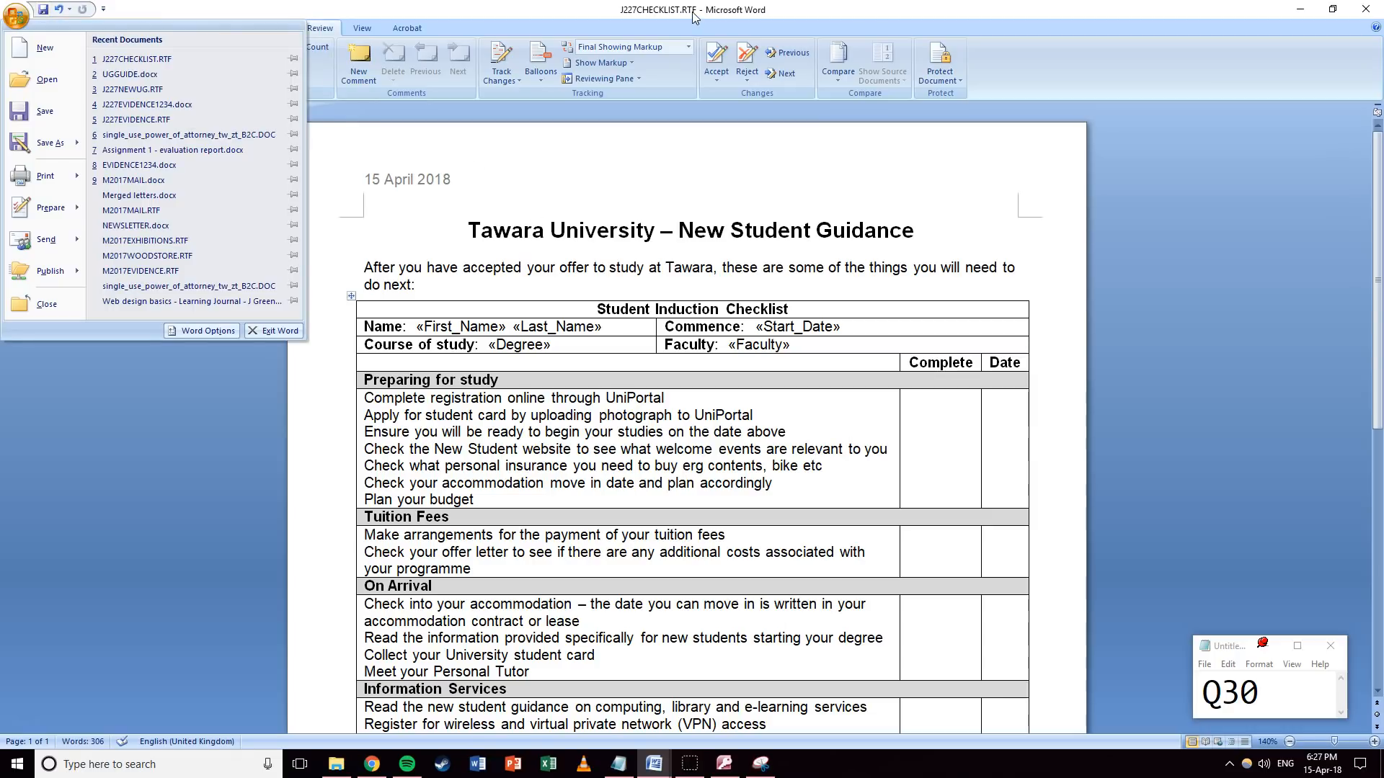
pyautogui.click(52, 144)
pyautogui.click(274, 309)
pyautogui.click(165, 326)
pyautogui.click(558, 387)
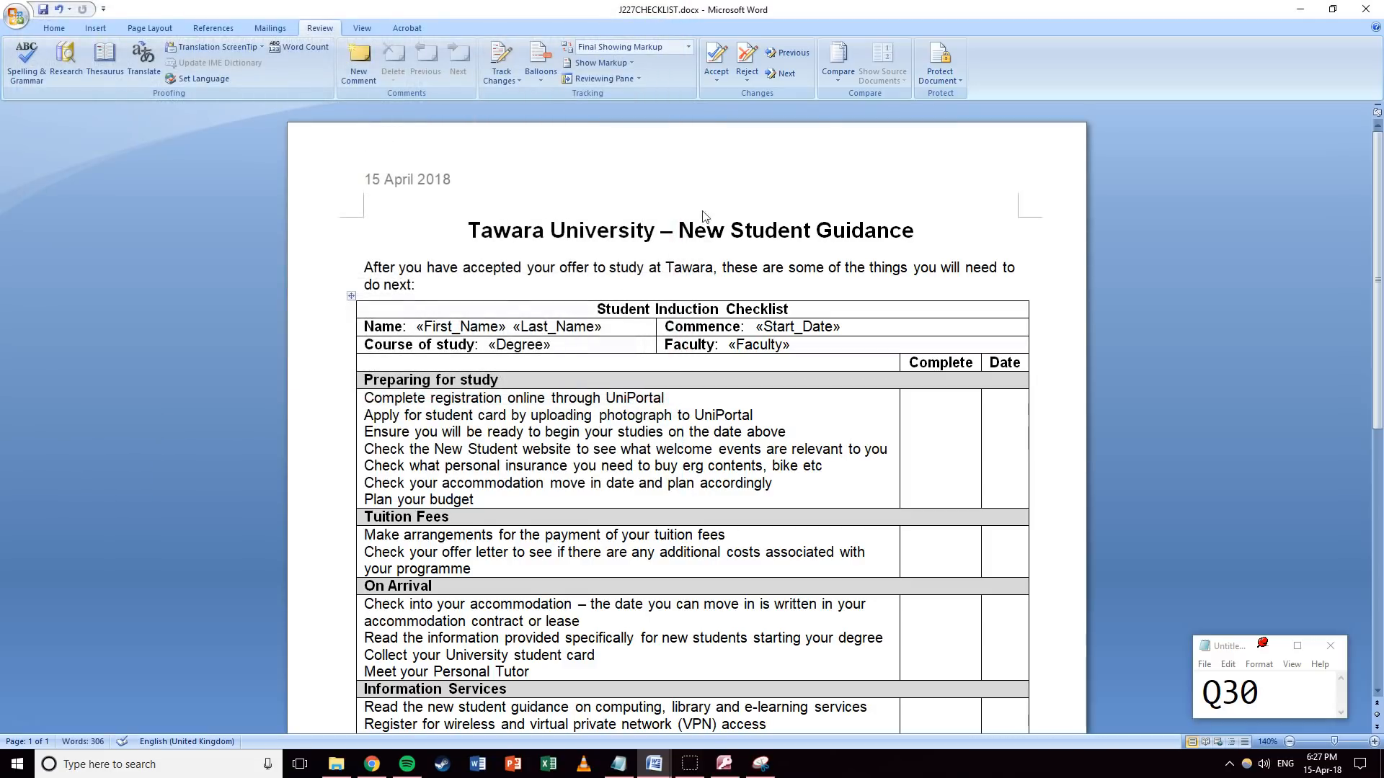
pyautogui.scroll(-3, 674, 234)
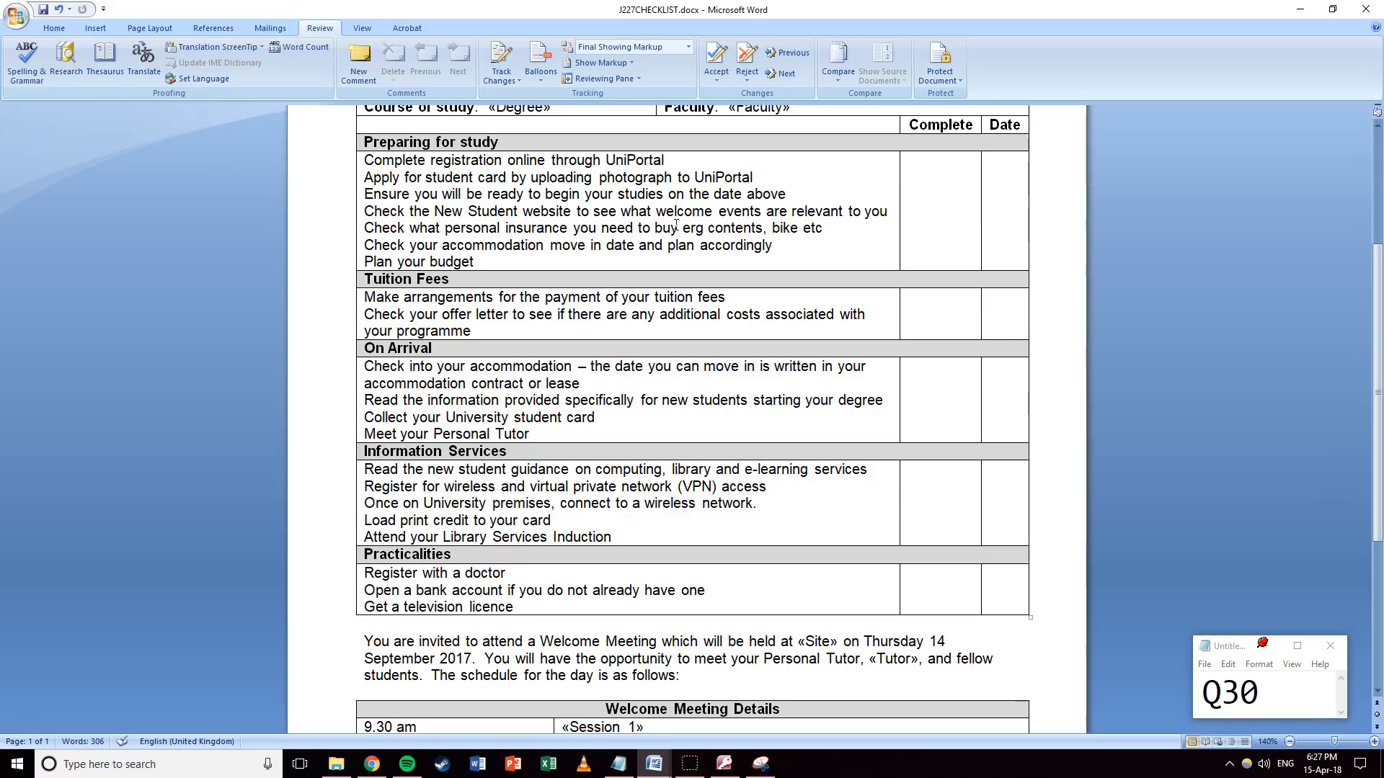
pyautogui.click(16, 16)
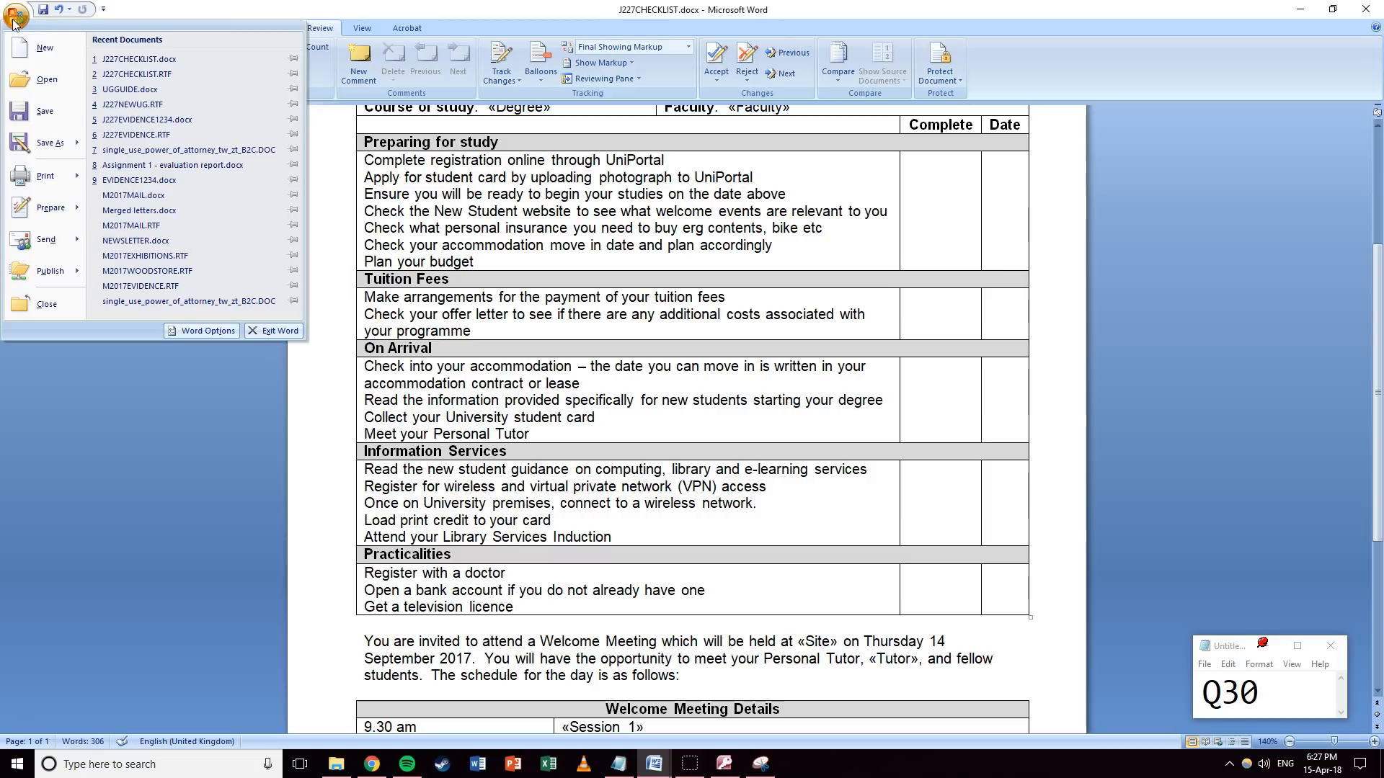
pyautogui.moveTo(29, 180)
pyautogui.click(136, 68)
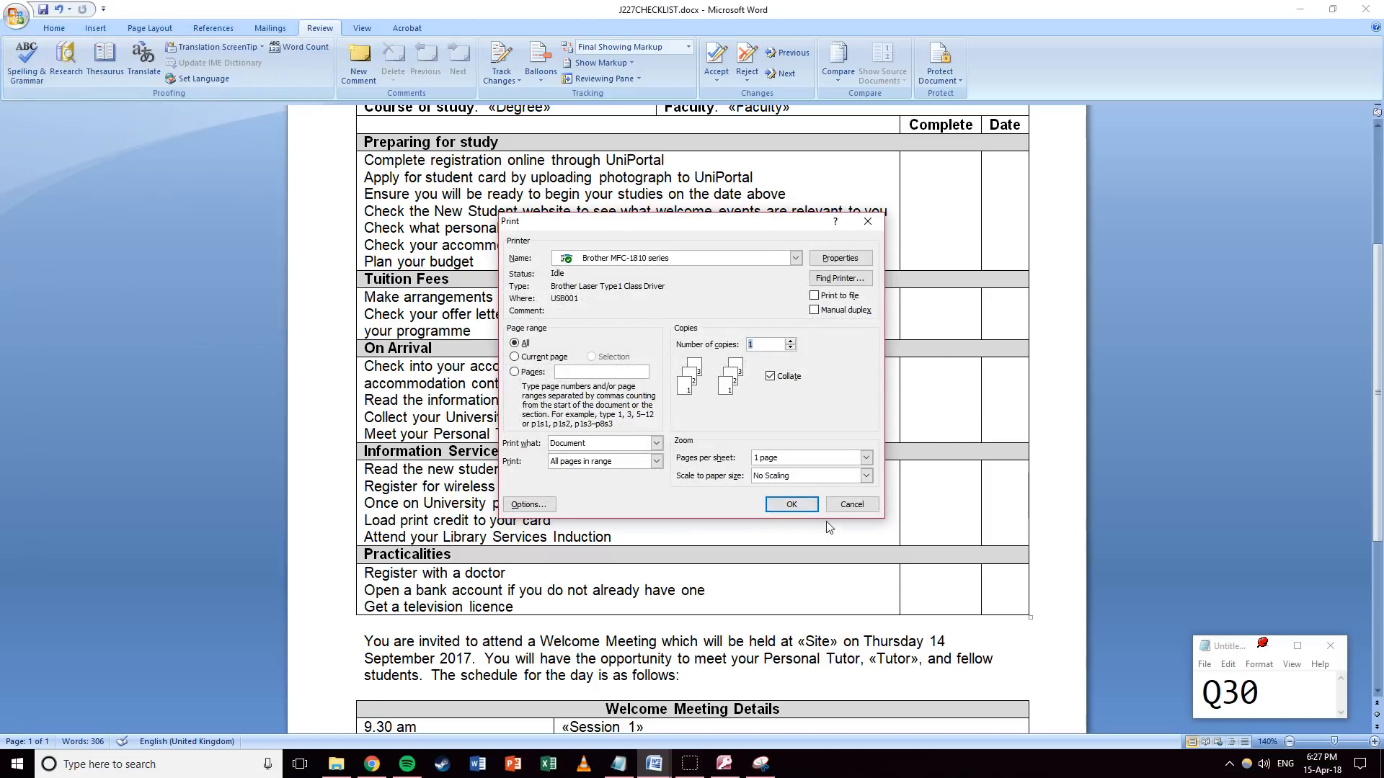
pyautogui.click(844, 507)
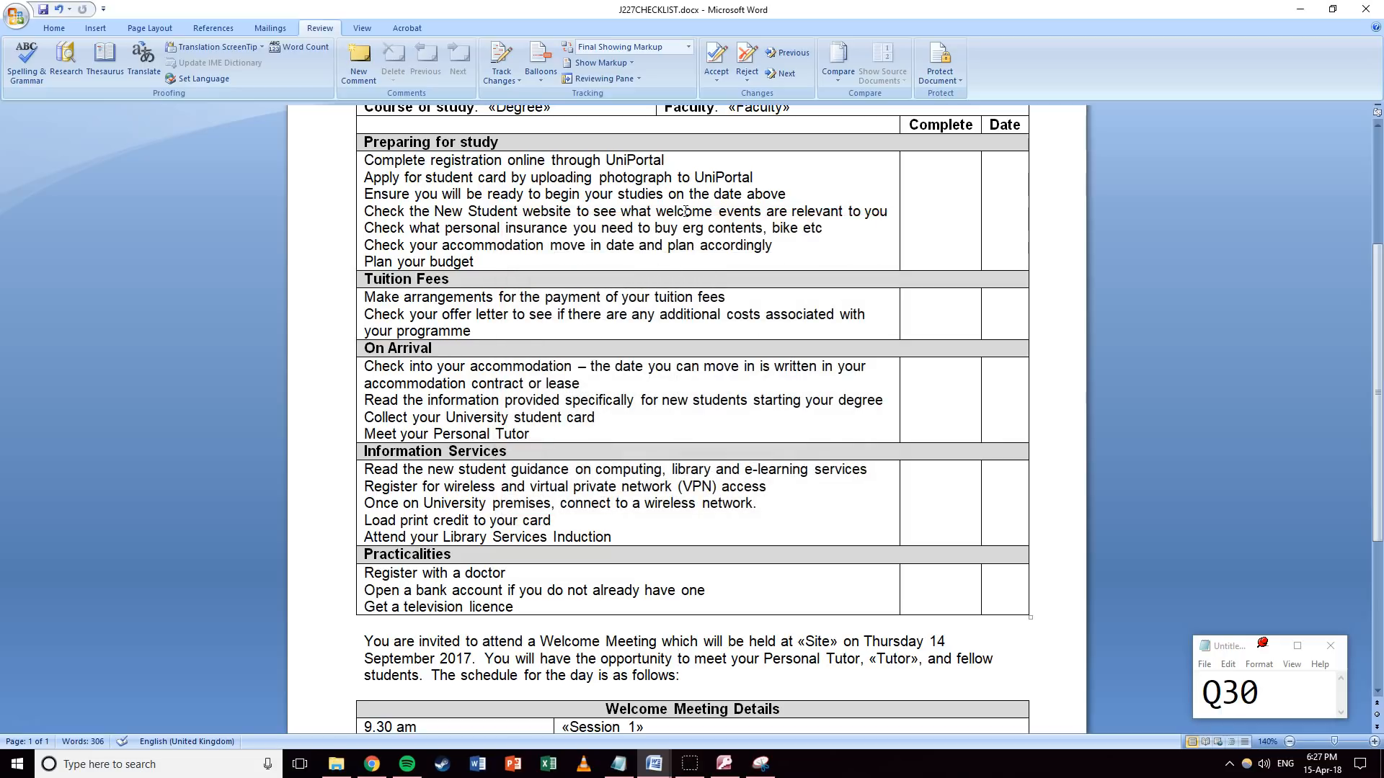
pyautogui.scroll(4, 684, 211)
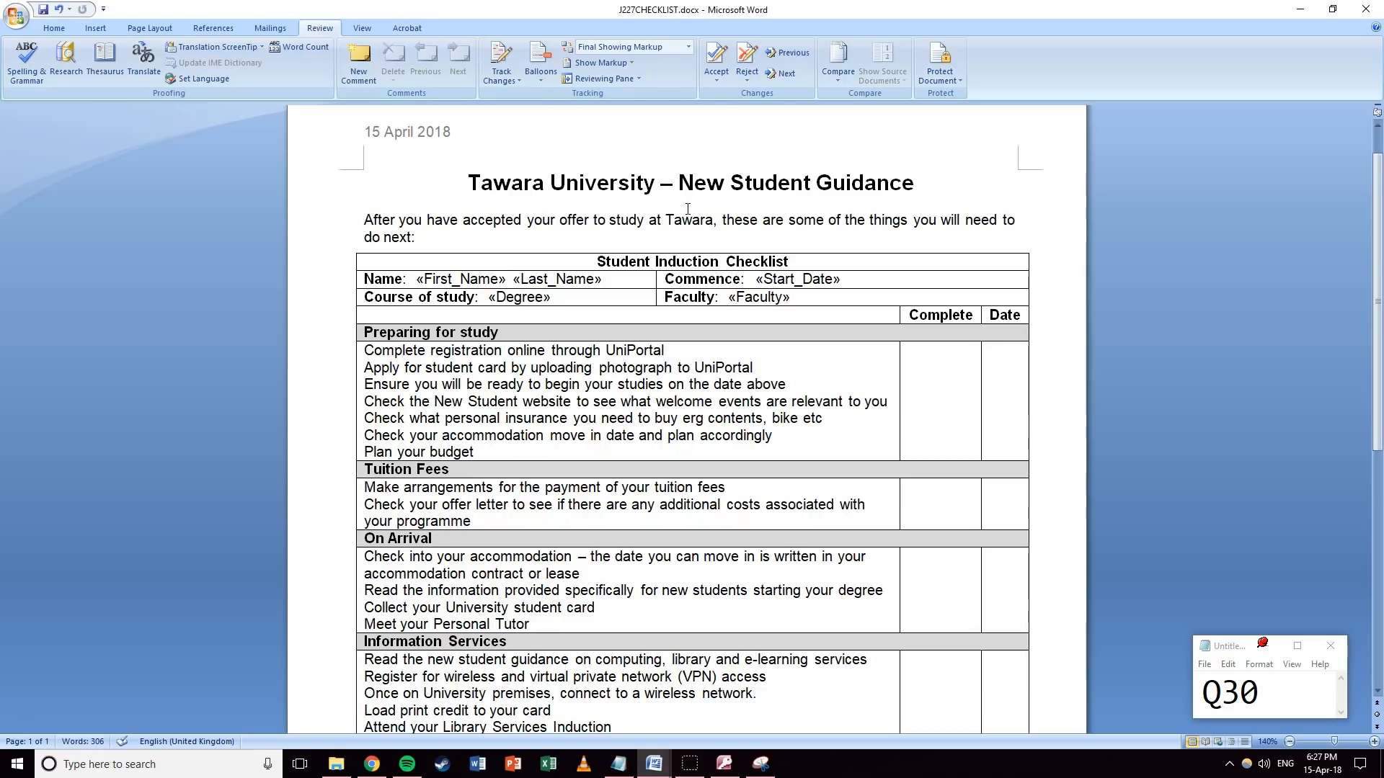
pyautogui.scroll(-3, 687, 209)
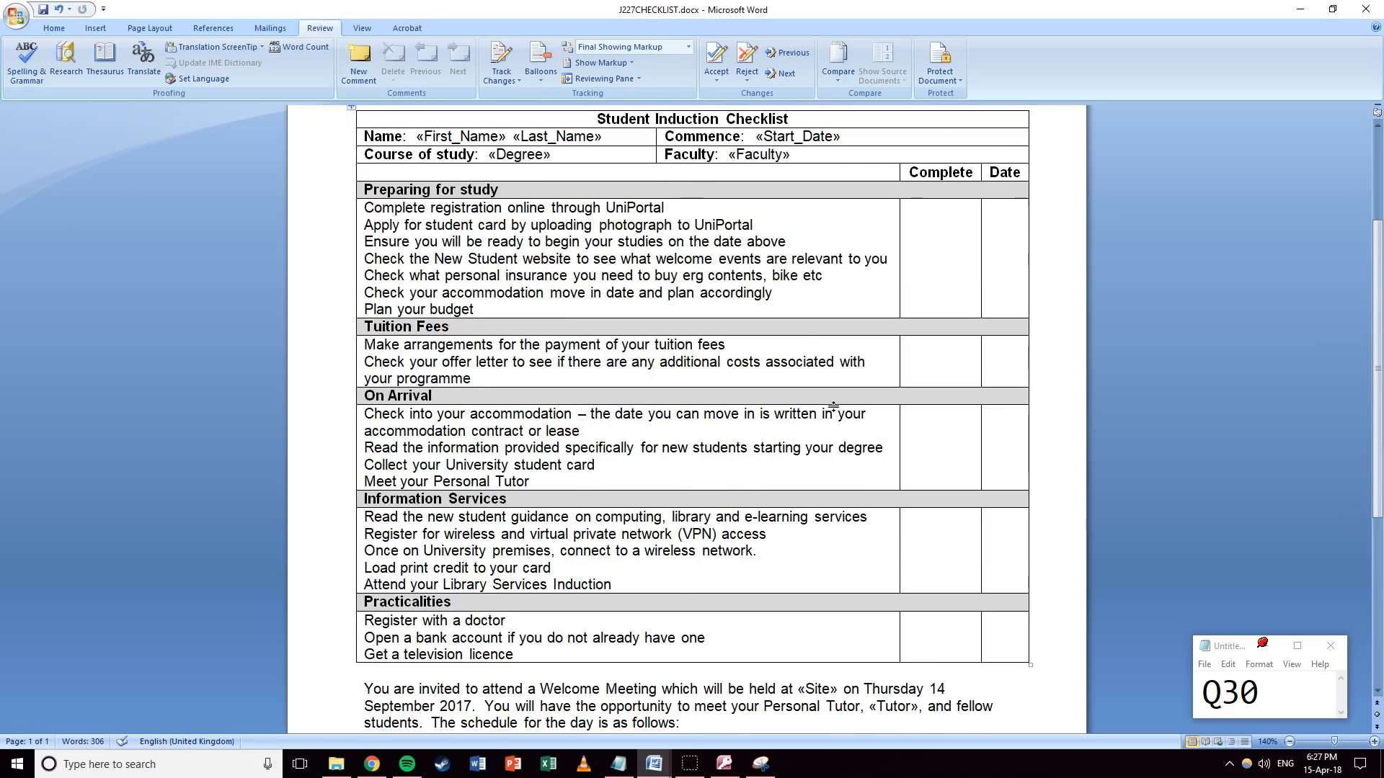
pyautogui.moveTo(1261, 696); pyautogui.dragTo(1241, 697)
pyautogui.write('1')
pyautogui.click(1019, 332)
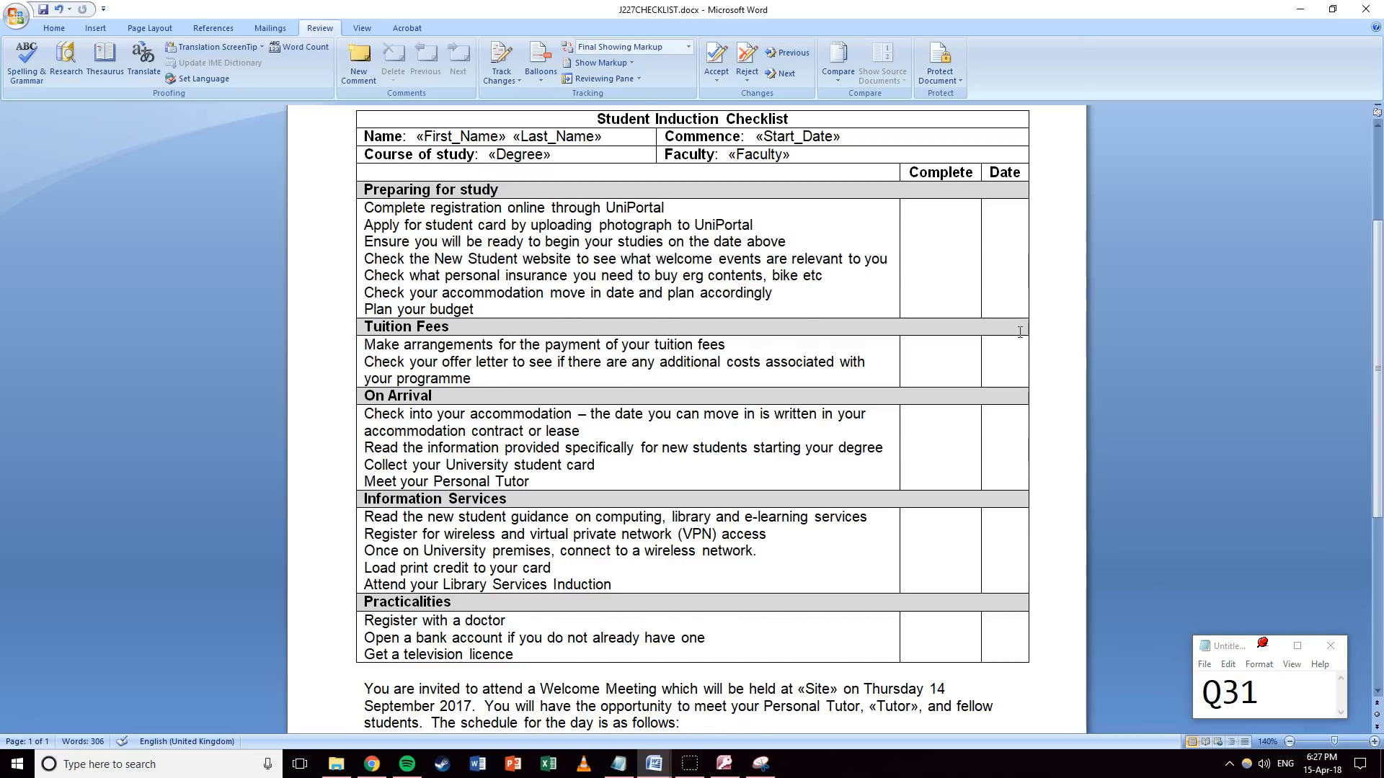
pyautogui.scroll(4, 1019, 332)
# Open the merge recipient list and sort it by Start_Date, latest first.
pyautogui.click(260, 28)
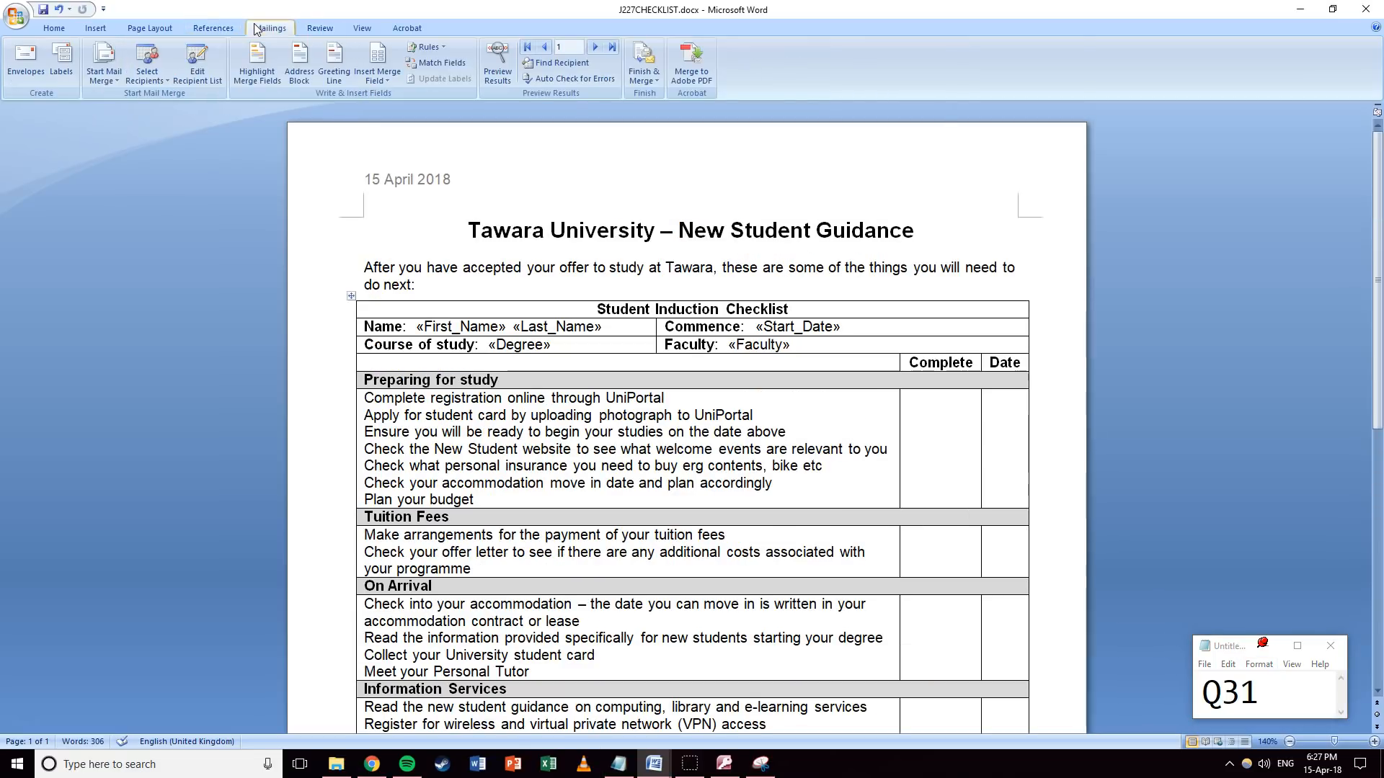
pyautogui.click(199, 79)
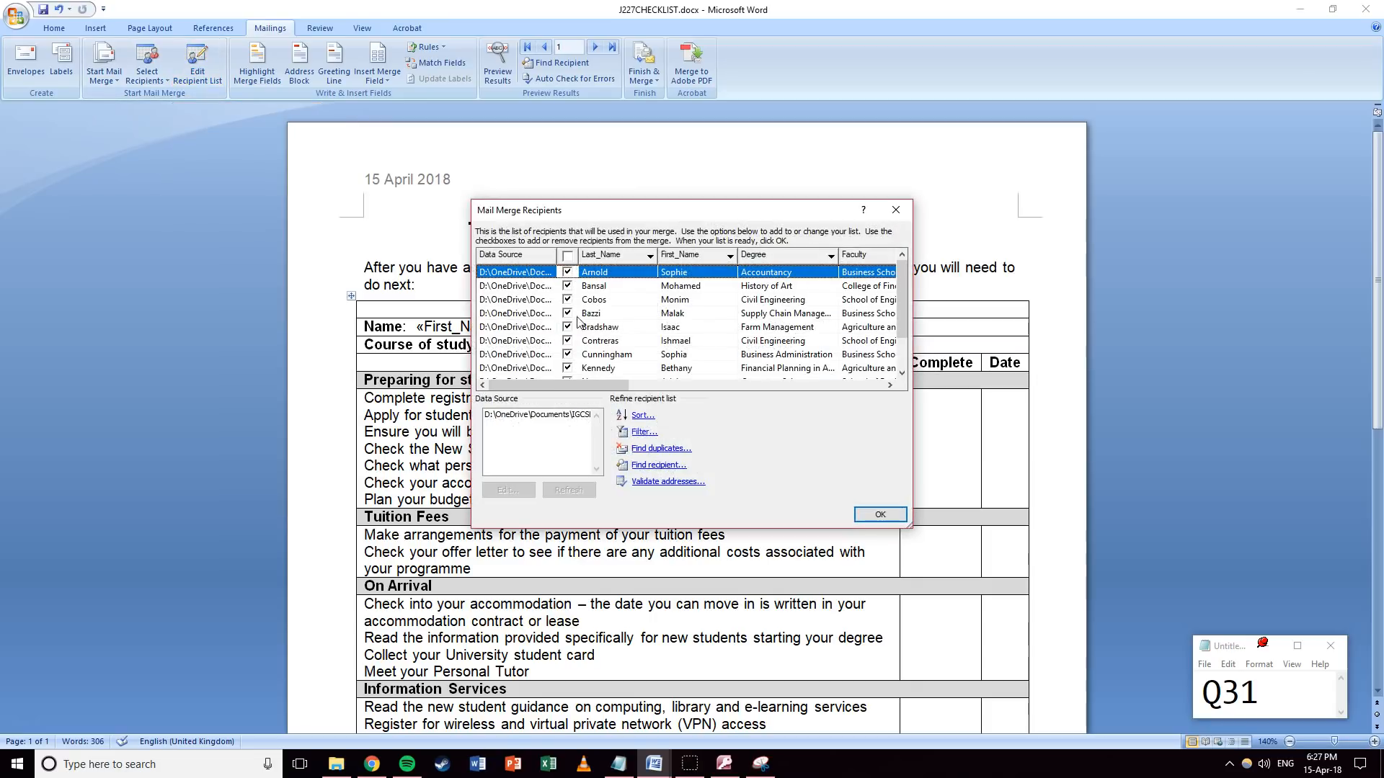
pyautogui.moveTo(577, 384); pyautogui.dragTo(692, 382)
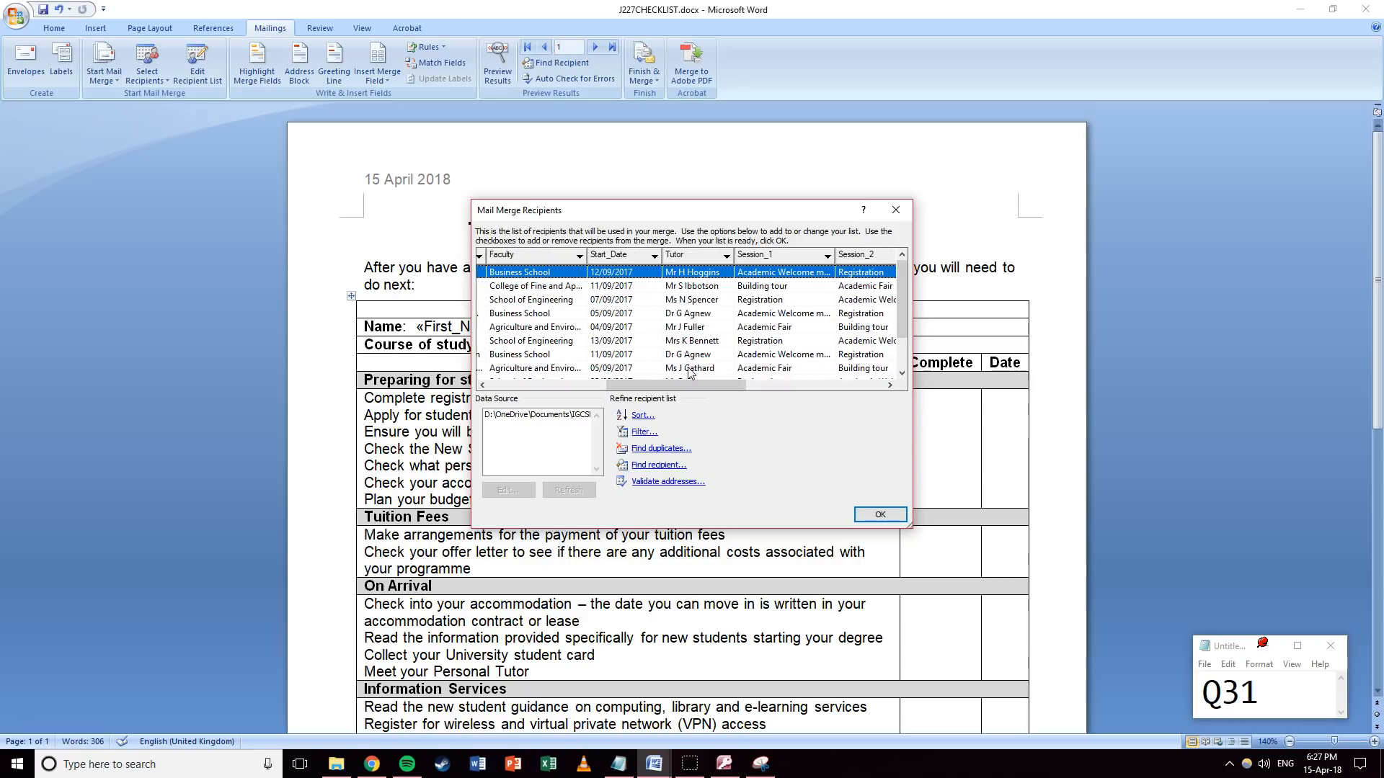
pyautogui.click(654, 257)
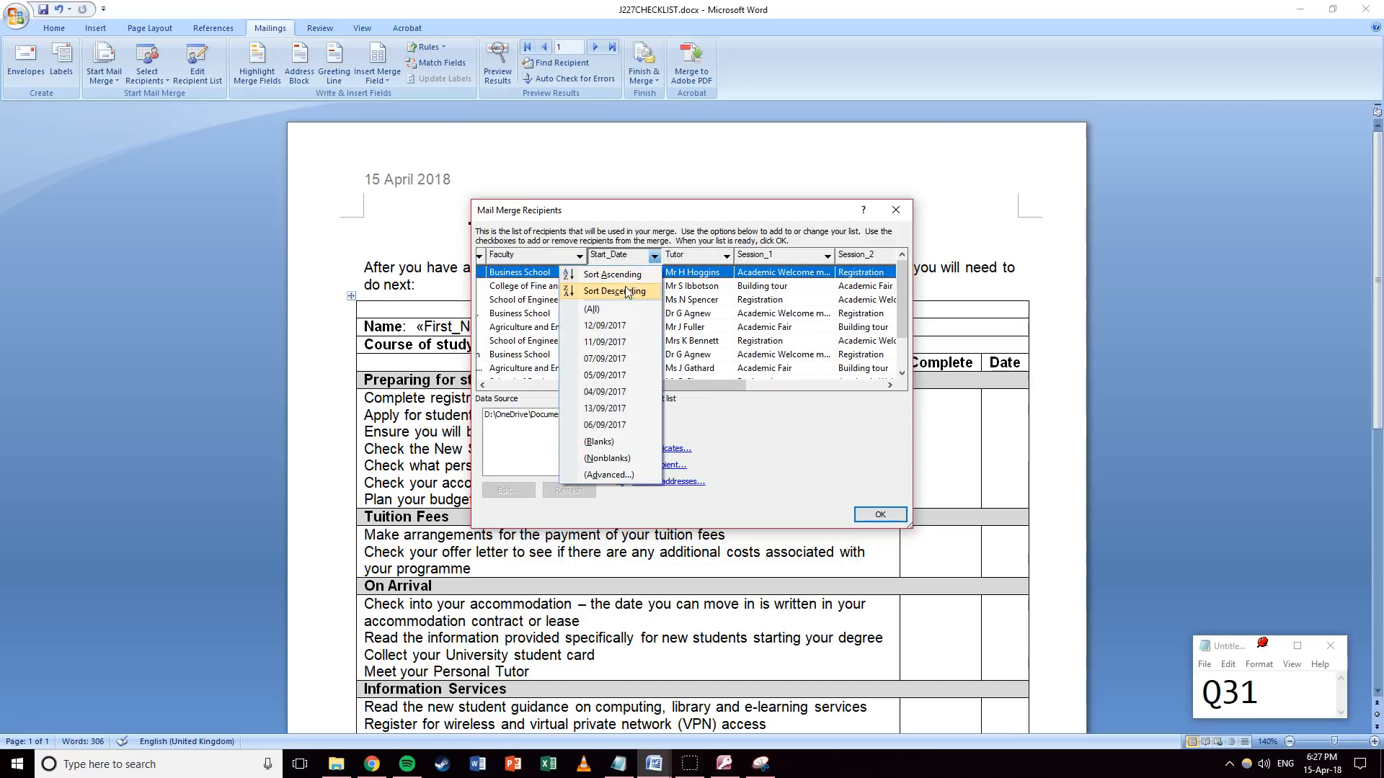
pyautogui.click(624, 291)
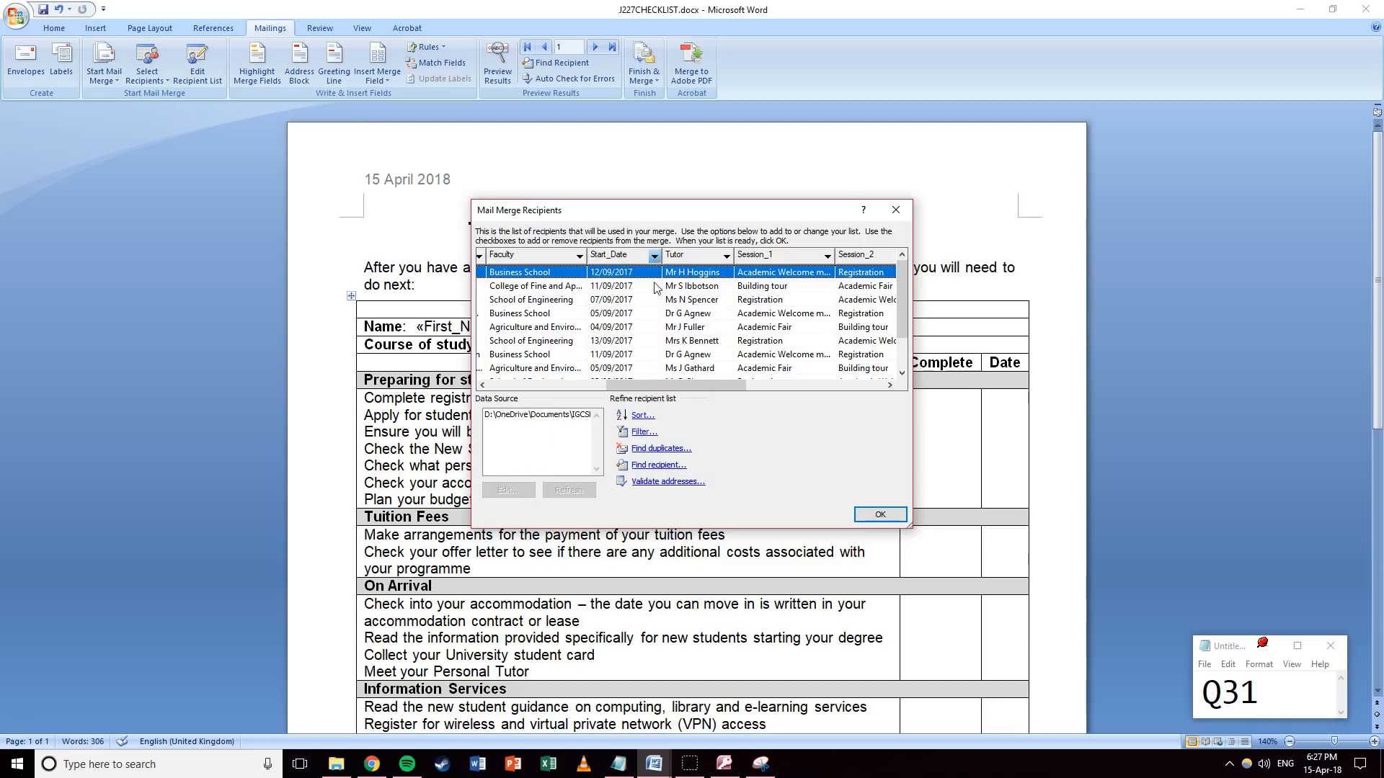
# Filter recipients to Start_Date Greater than or equal to 11/09/2017.
pyautogui.click(641, 432)
pyautogui.click(647, 331)
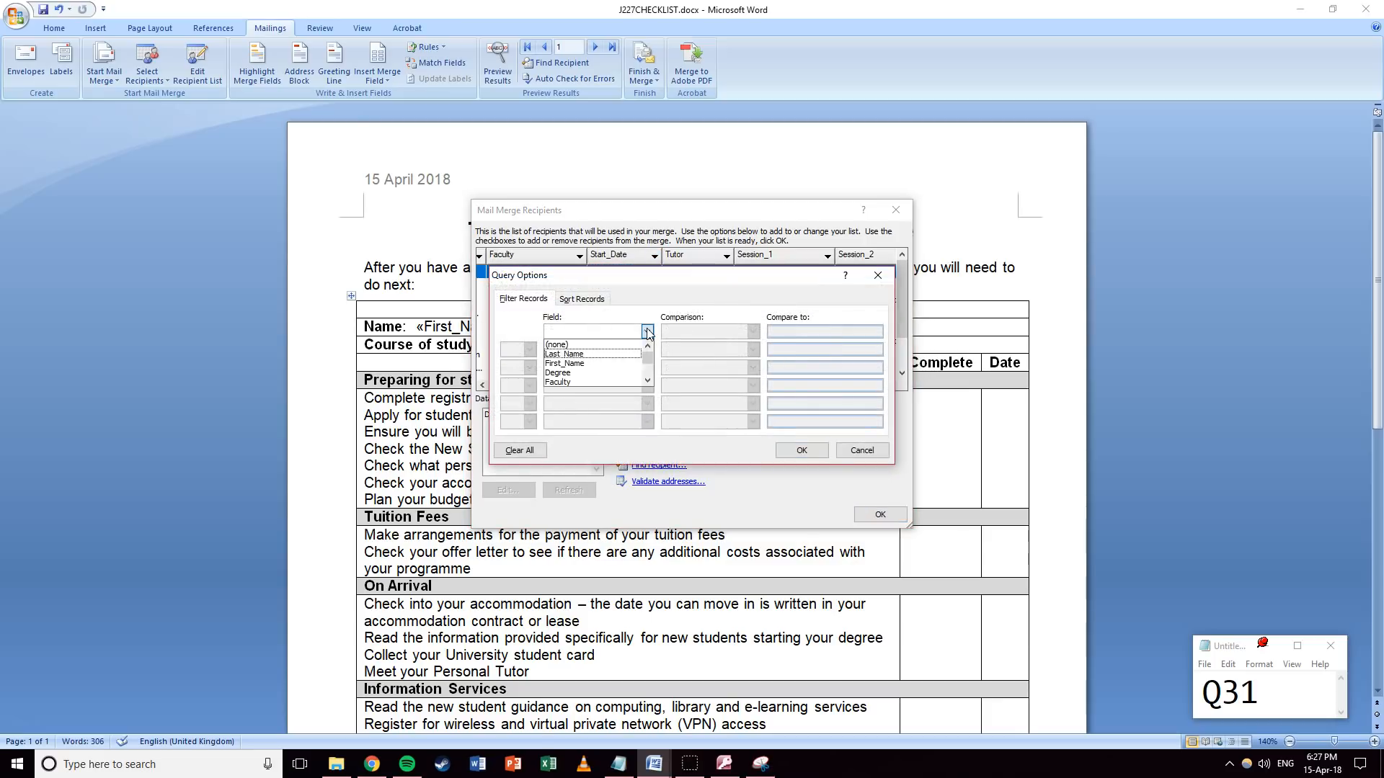
pyautogui.scroll(-1, 581, 370)
pyautogui.click(587, 374)
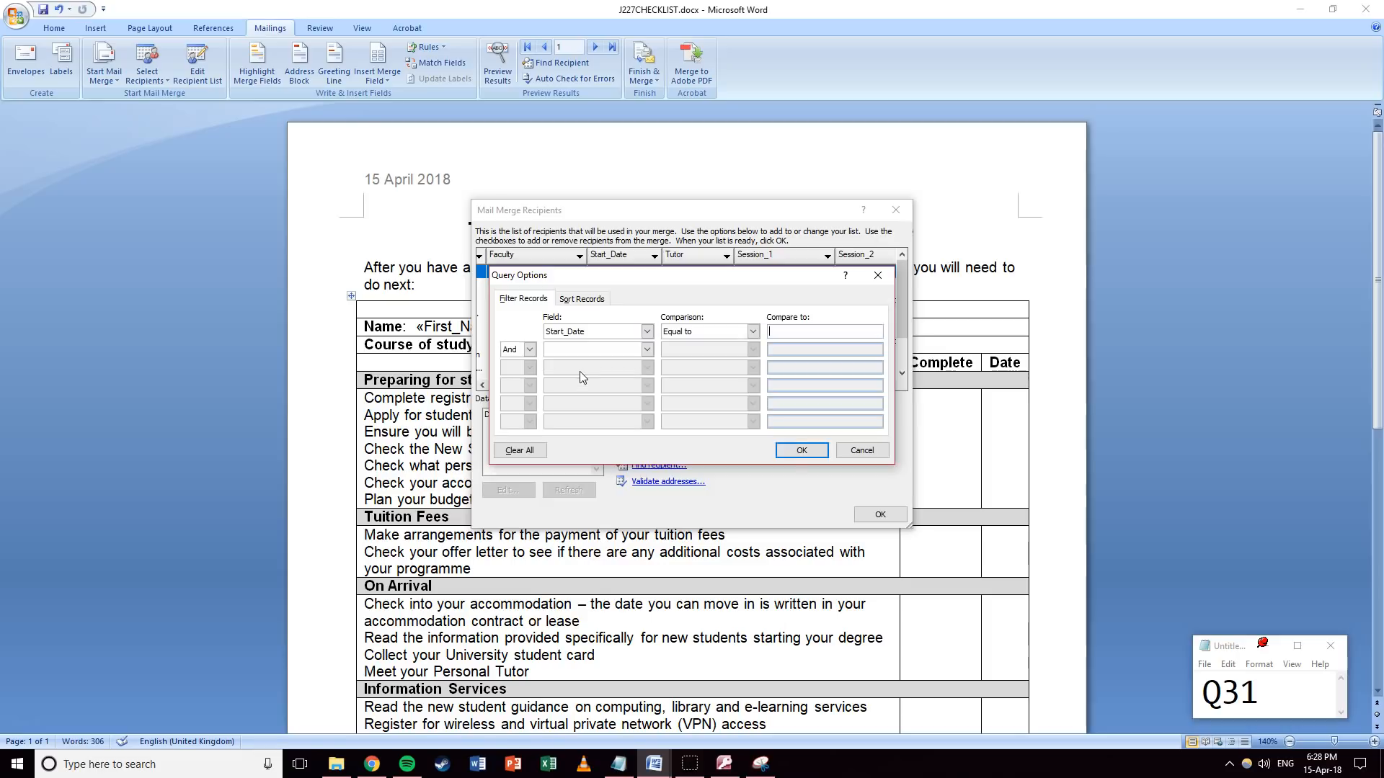
pyautogui.click(752, 331)
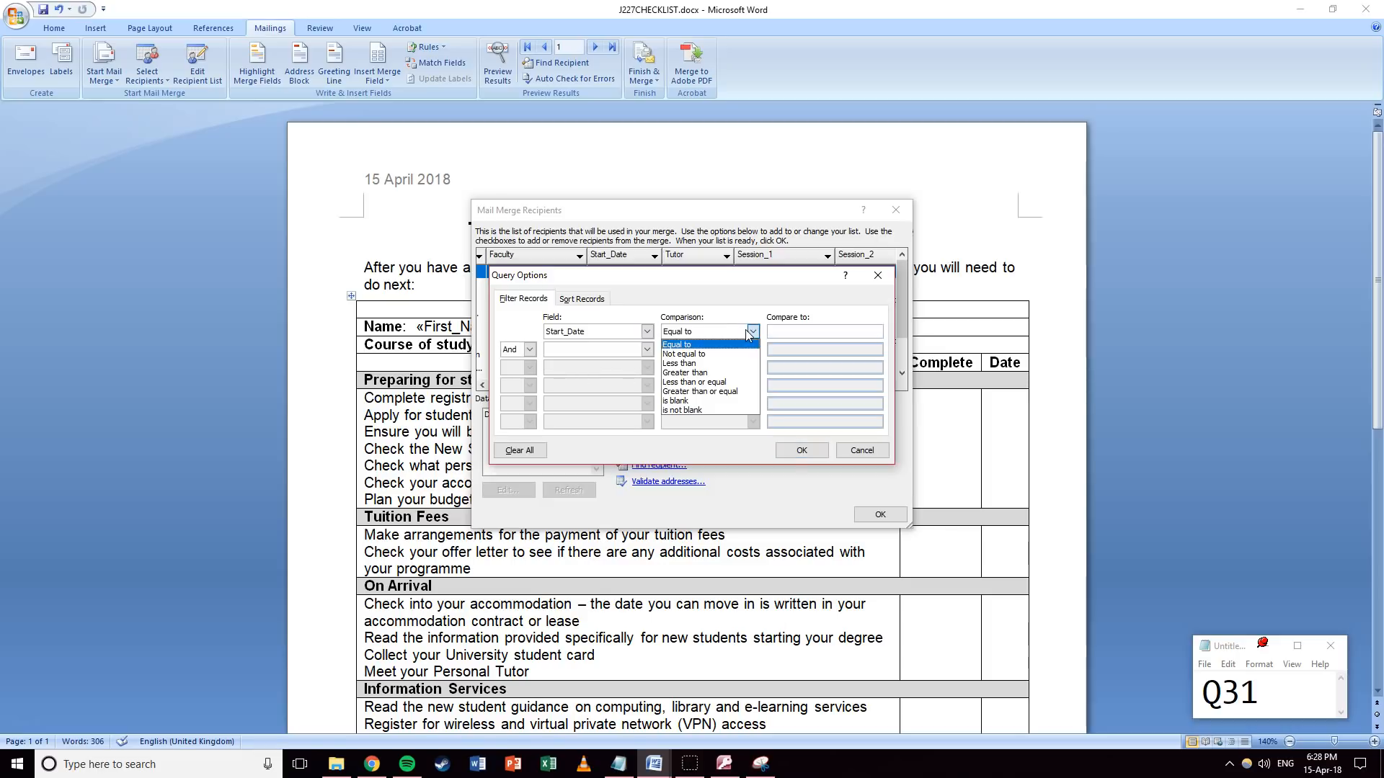
pyautogui.click(705, 391)
pyautogui.click(784, 331)
pyautogui.moveTo(740, 276); pyautogui.dragTo(546, 377)
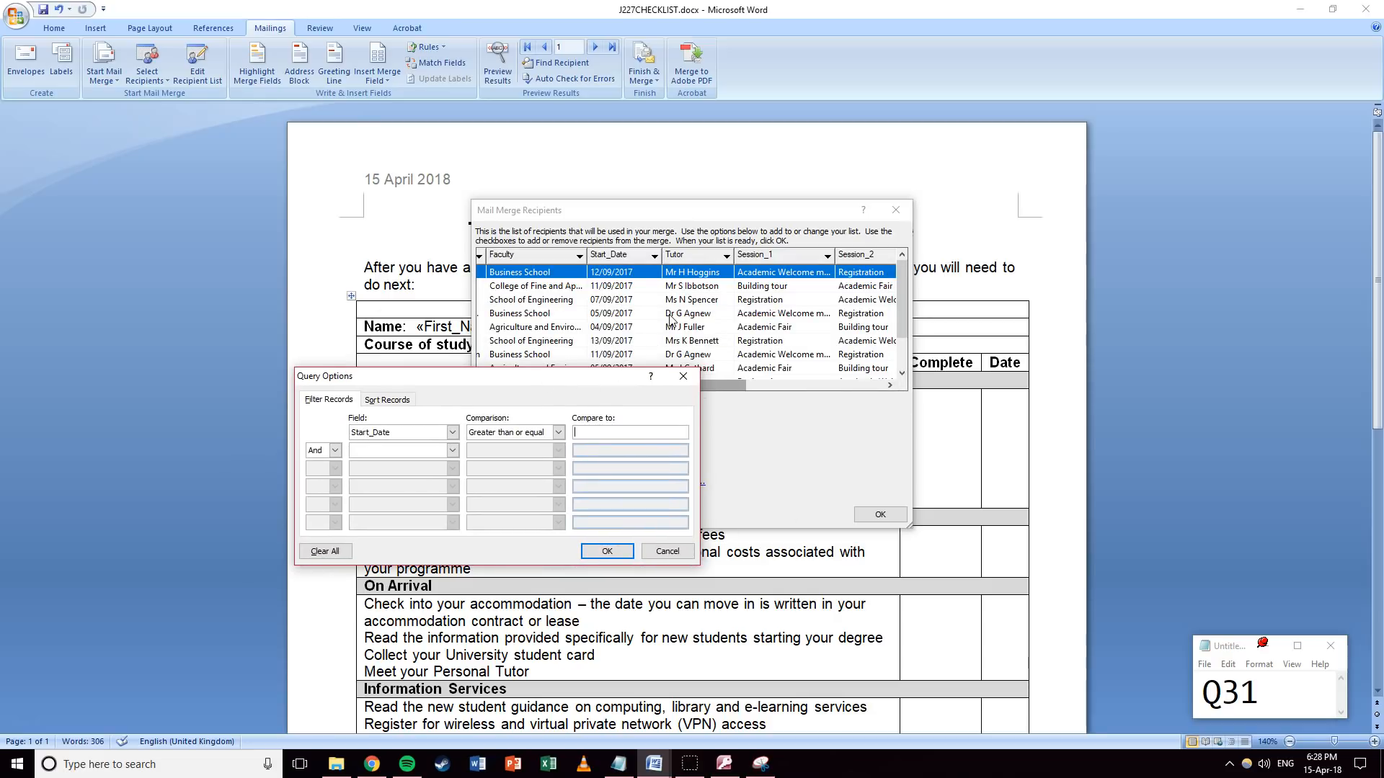
pyautogui.write('11/09/2017')
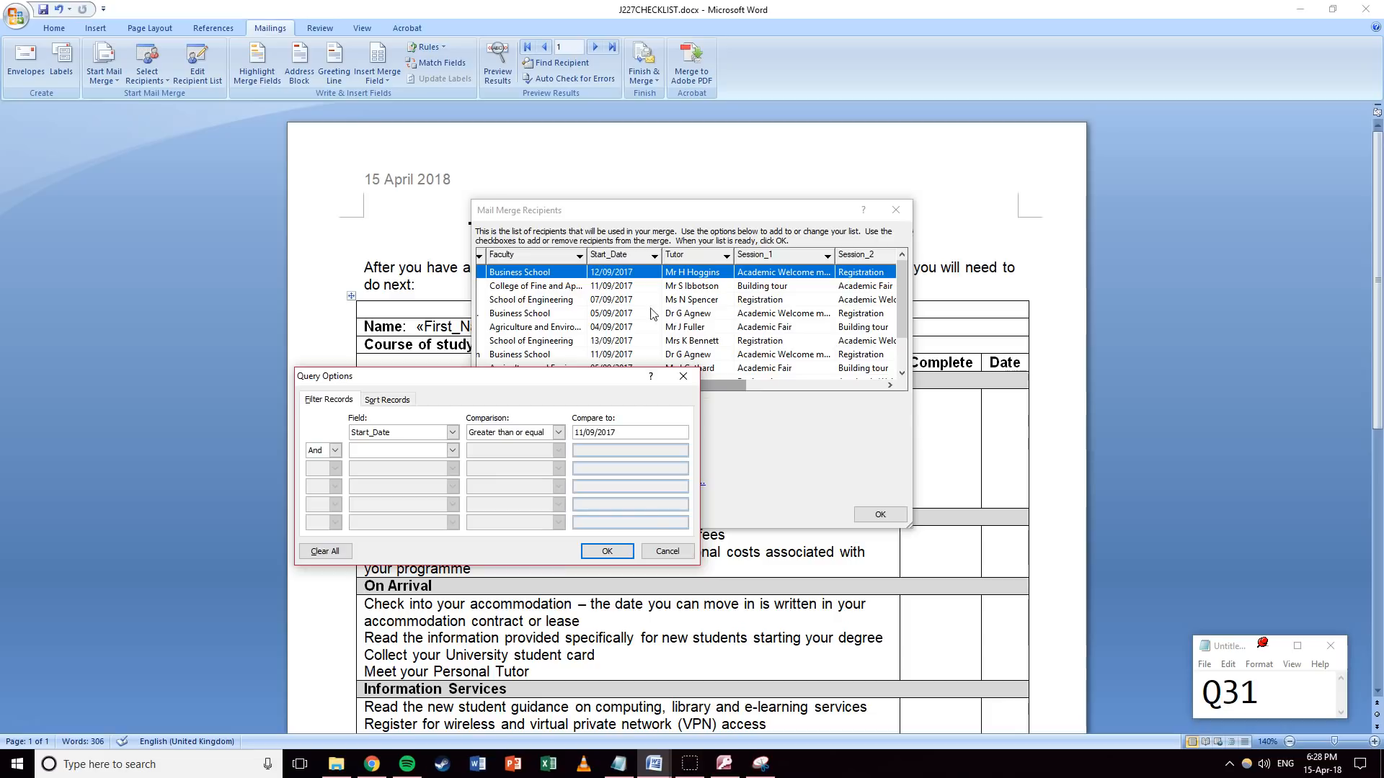
pyautogui.click(602, 553)
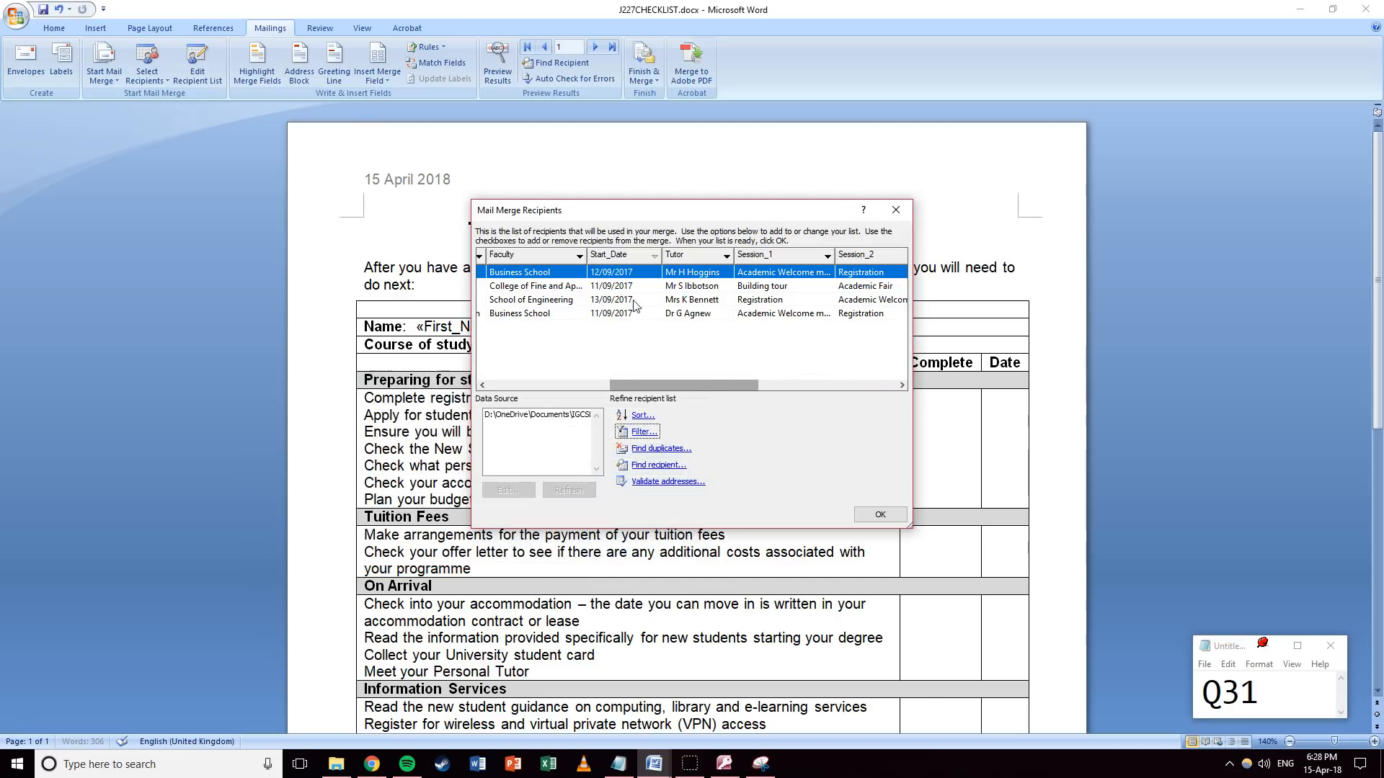
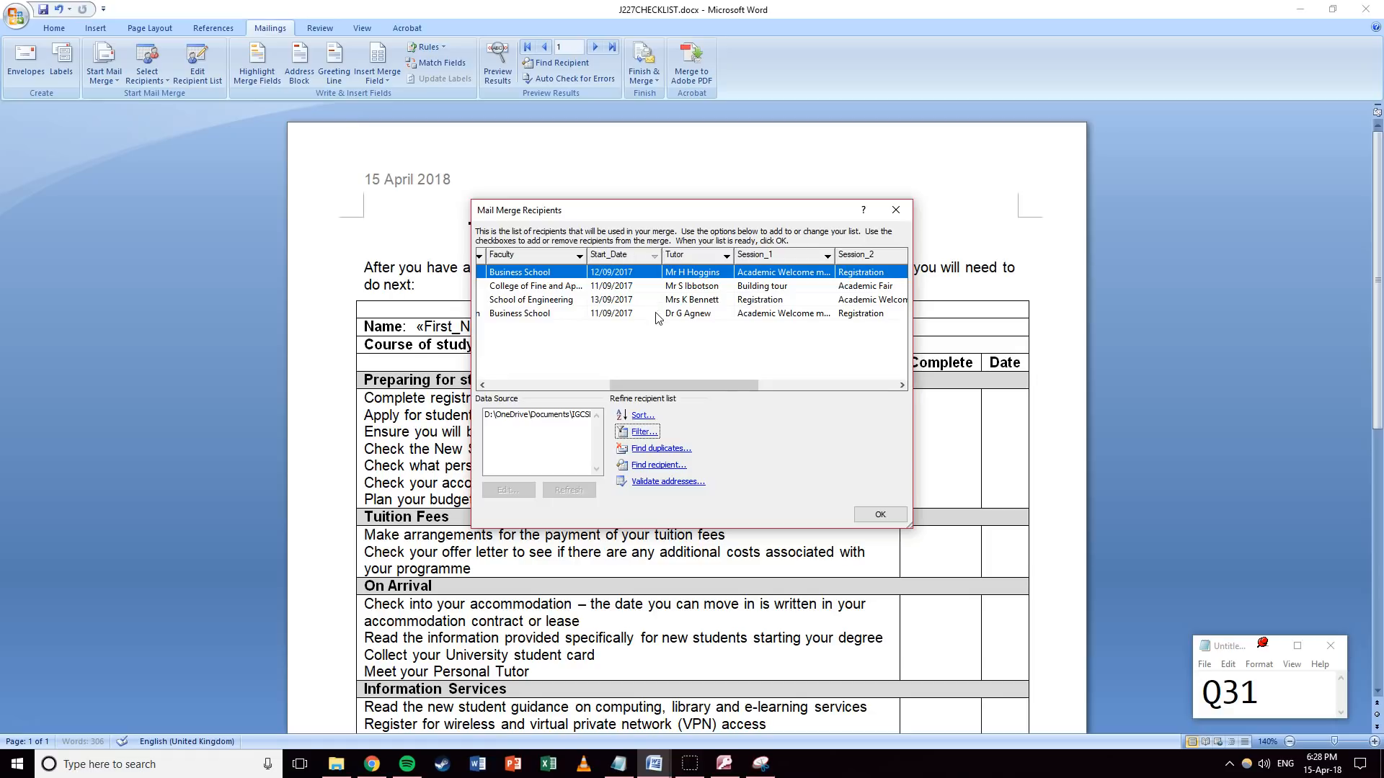
# Merge all filtered recipients into individual editable letters in a new document, Letters1.
pyautogui.click(875, 516)
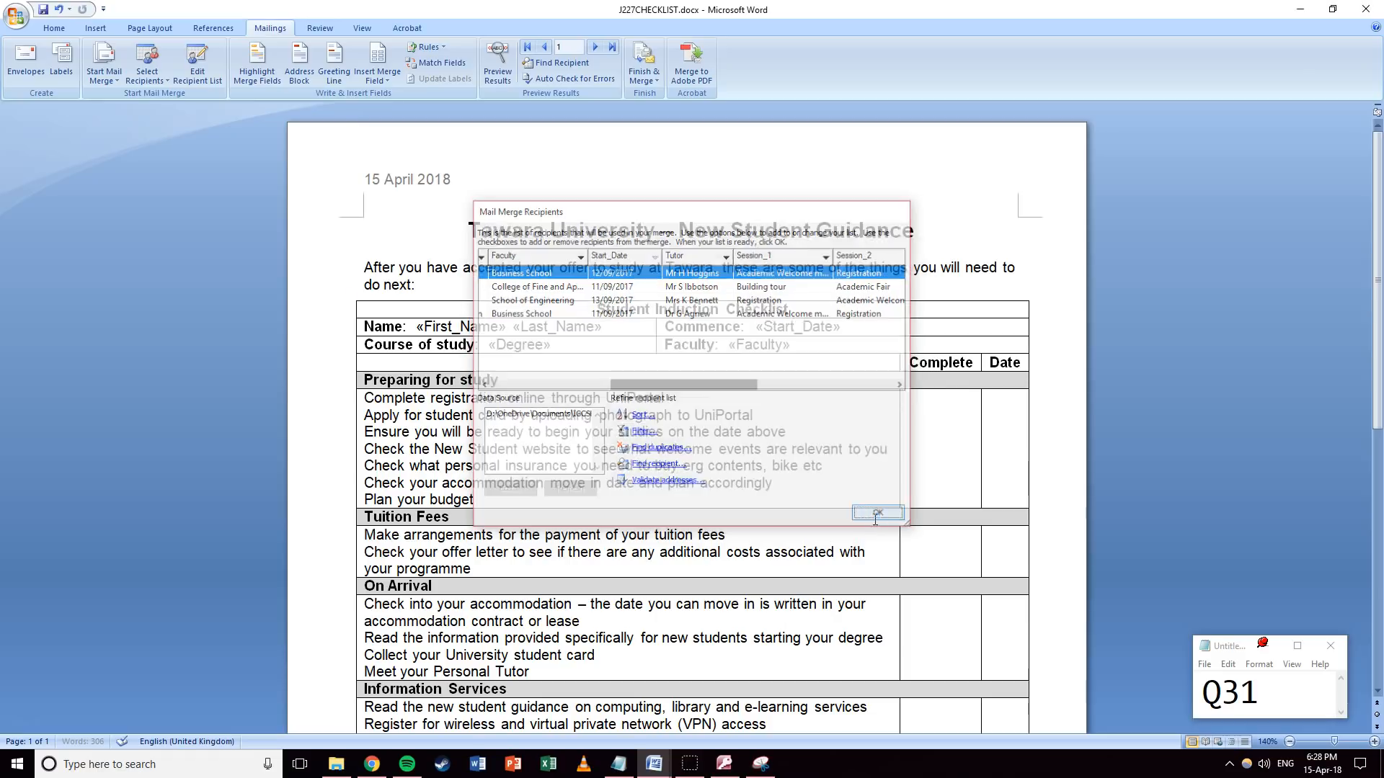
pyautogui.click(644, 75)
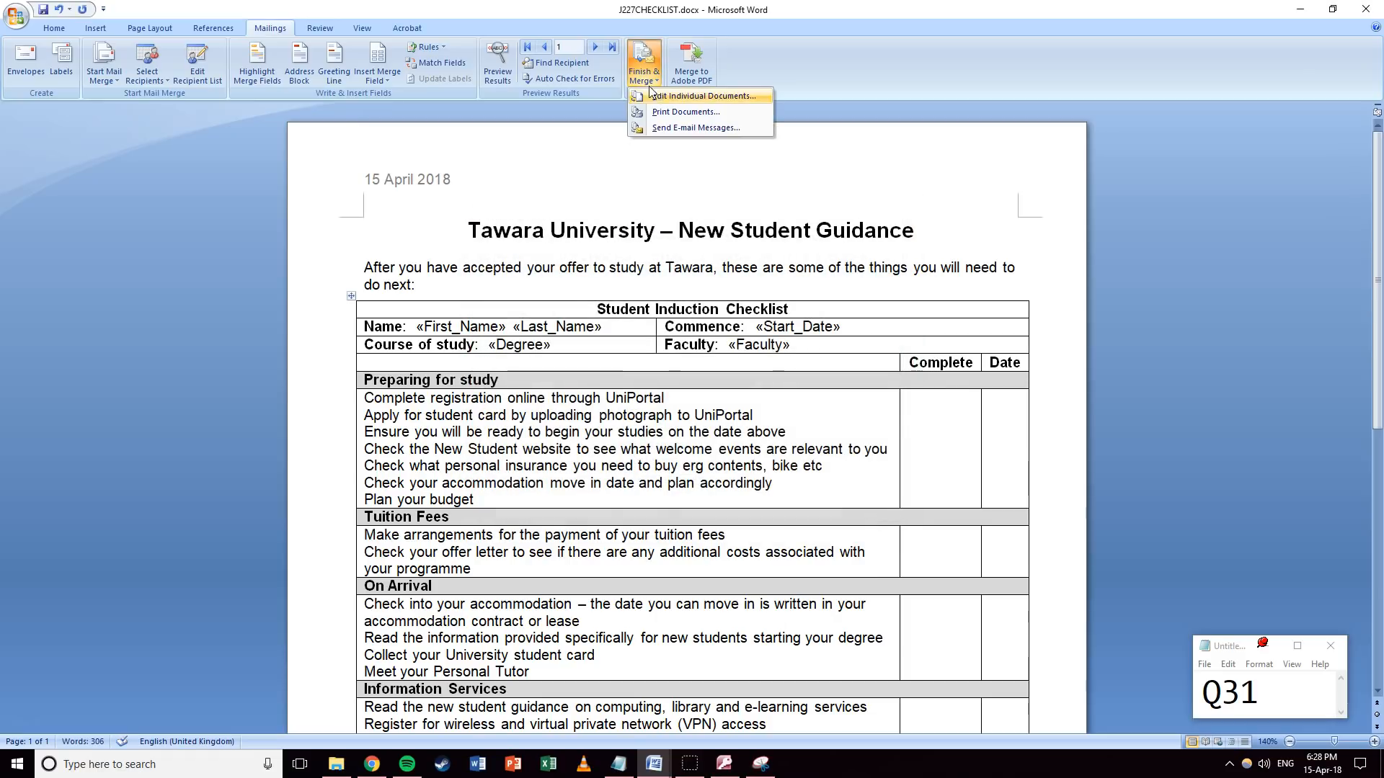
pyautogui.click(657, 99)
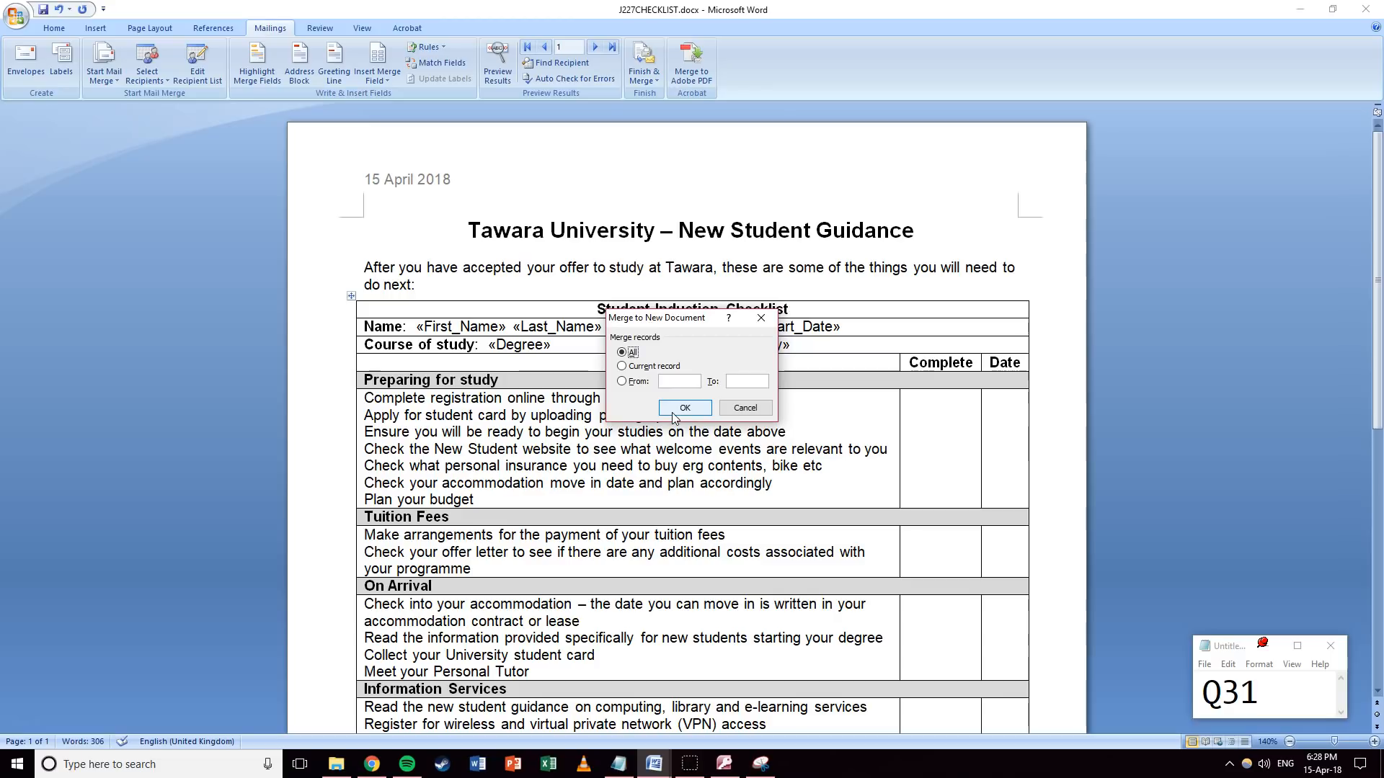
pyautogui.click(684, 408)
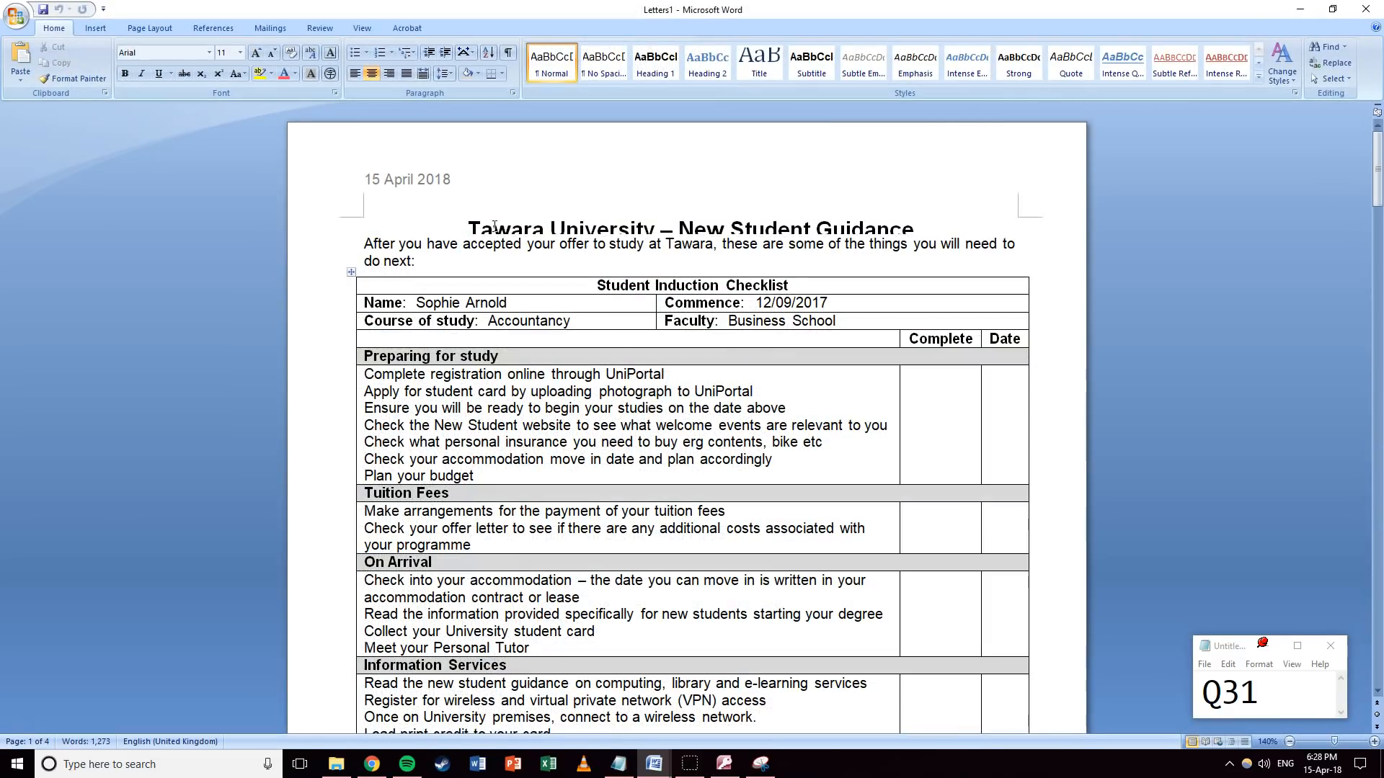
# Select the title and introductory paragraph and apply the Paragraph spacing dialog settings.
pyautogui.scroll(-4, 494, 232)
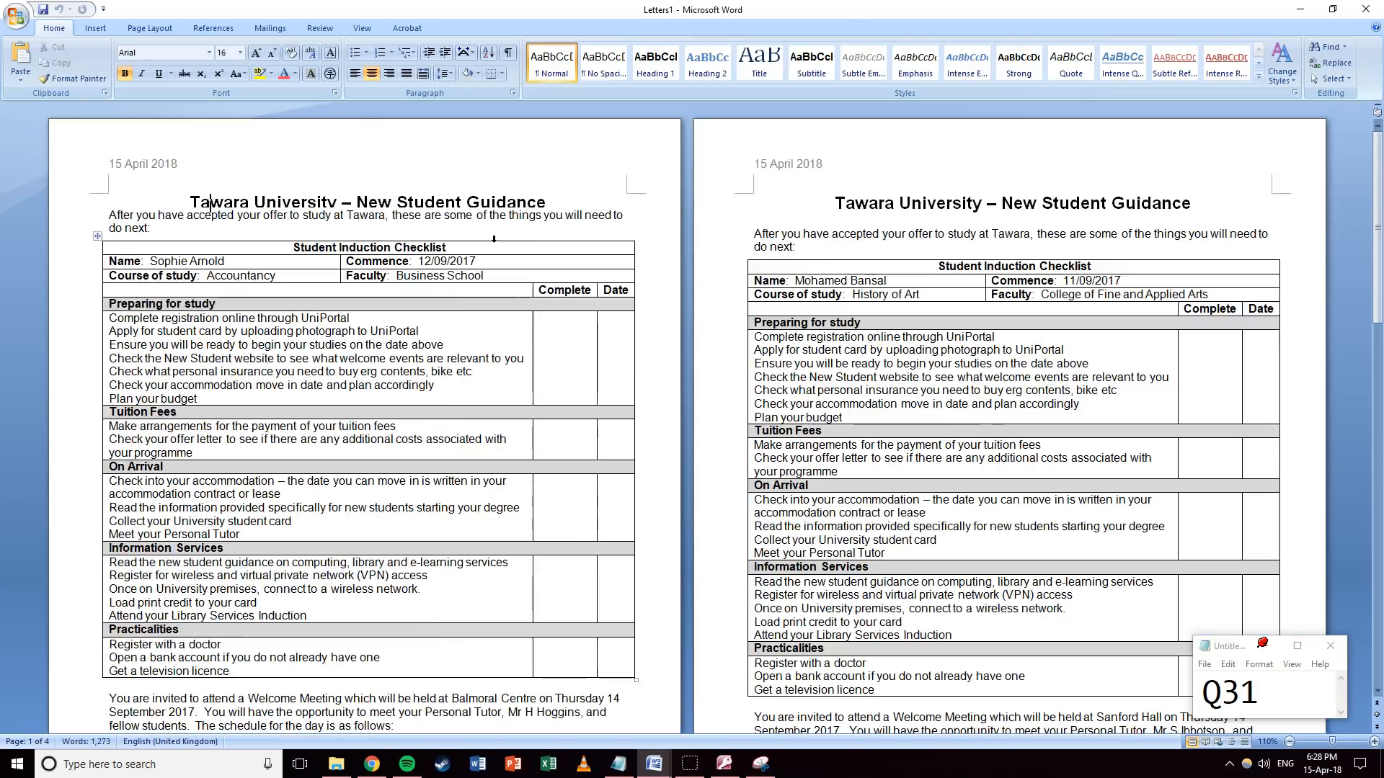
pyautogui.scroll(4, 494, 232)
pyautogui.moveTo(469, 228); pyautogui.dragTo(926, 261)
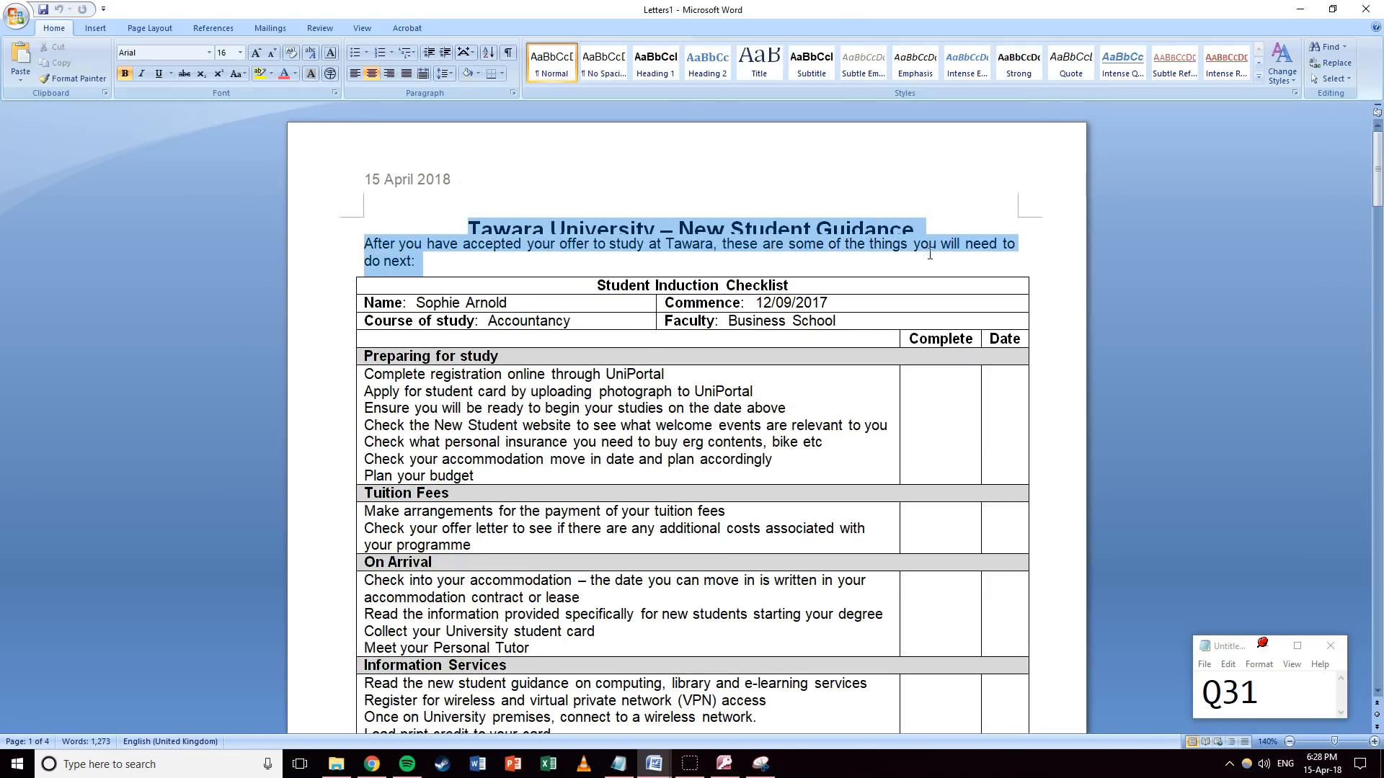
pyautogui.click(513, 91)
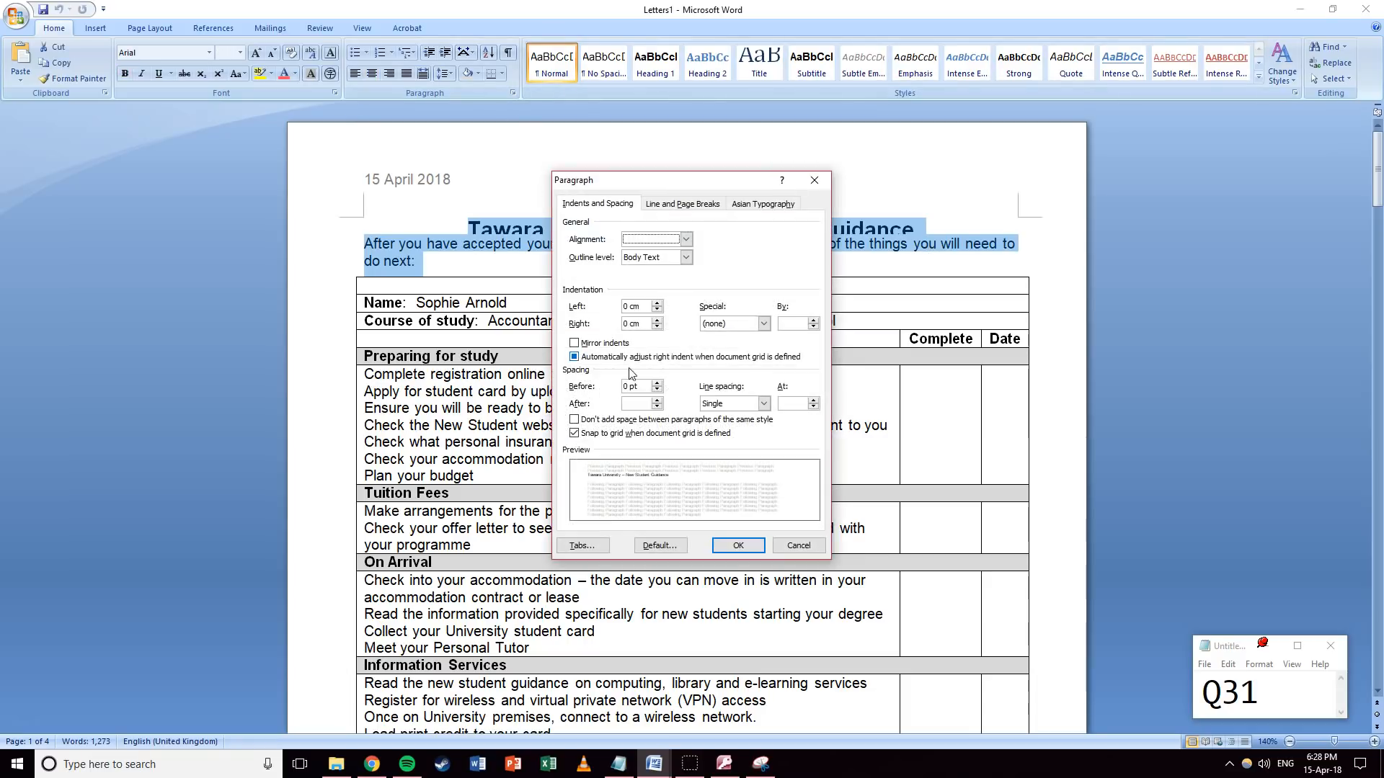
pyautogui.click(737, 545)
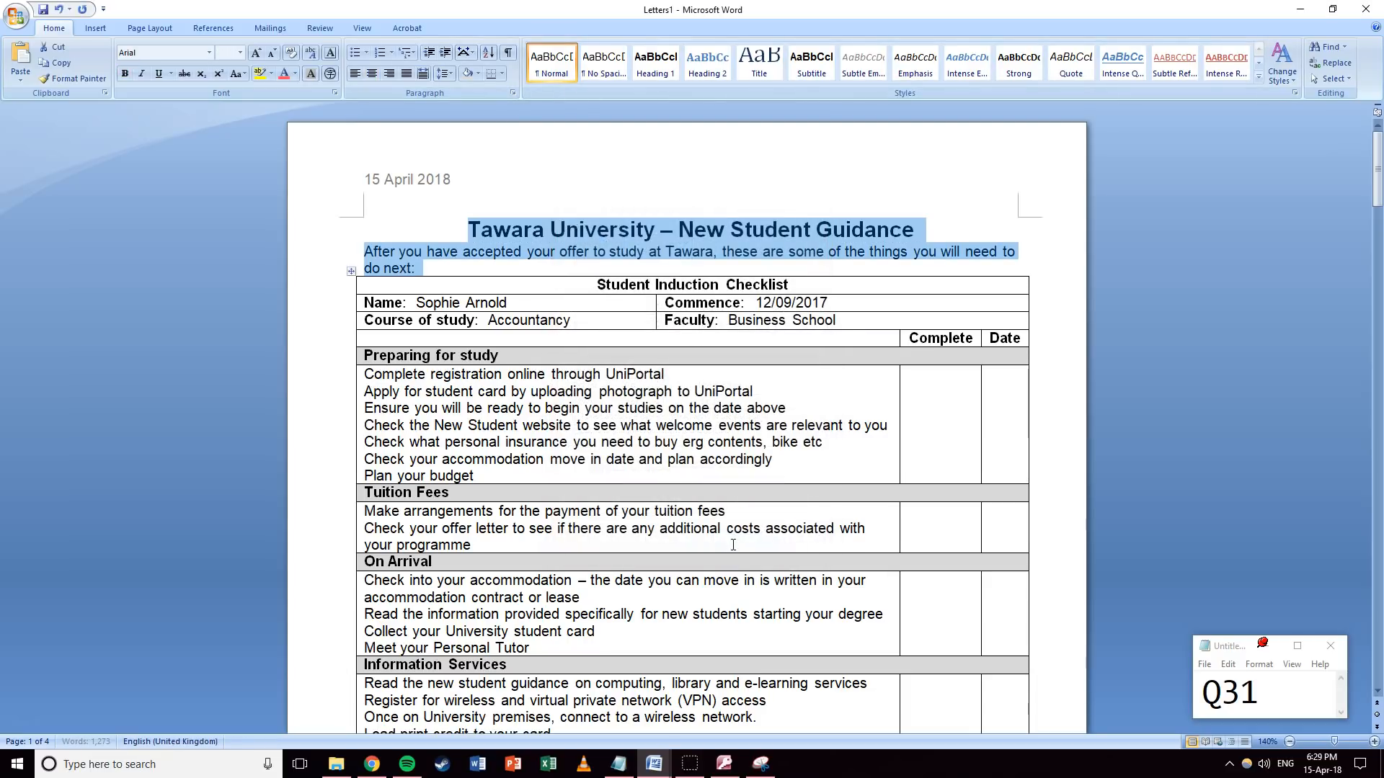
pyautogui.click(562, 273)
# Undo the paragraph spacing change with Ctrl+Z to restore the original spacing.
pyautogui.scroll(-15, 577, 277)
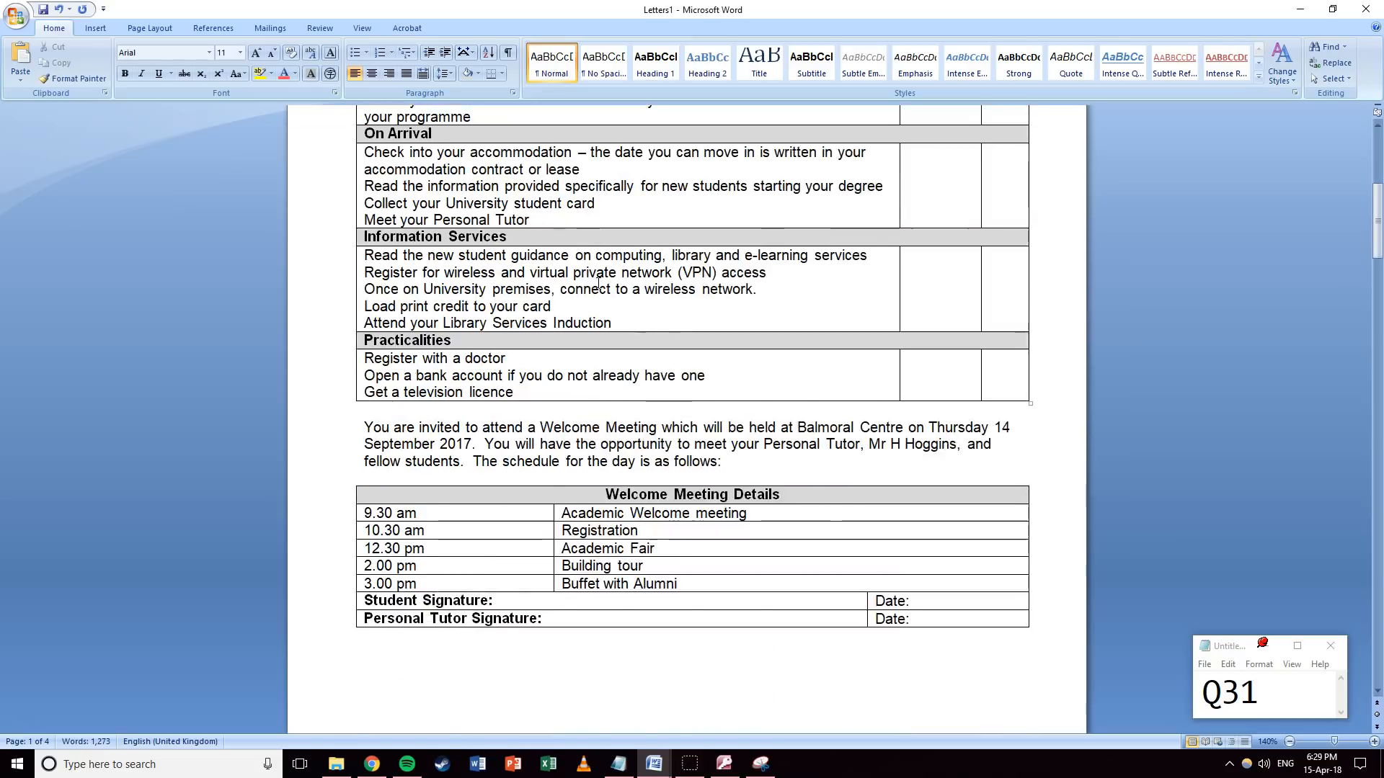
pyautogui.click(578, 279)
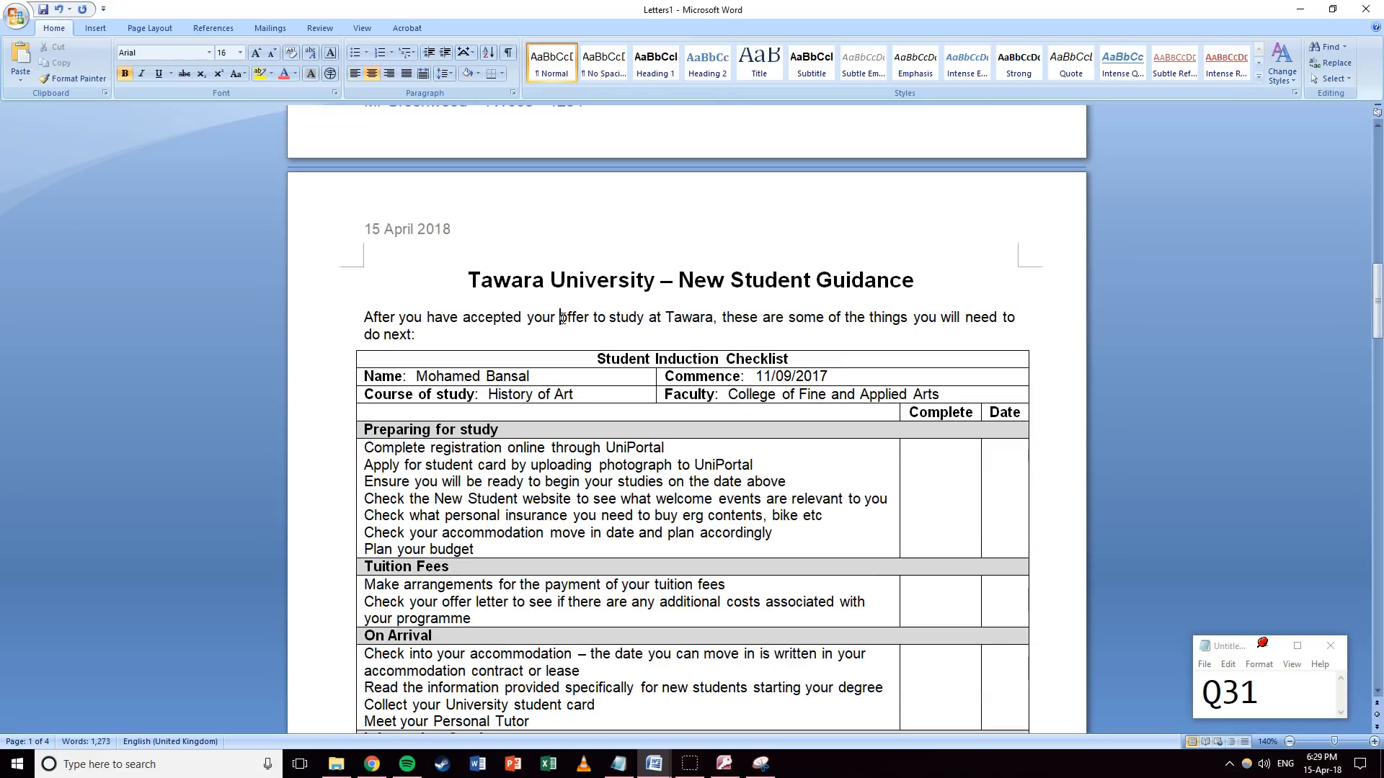
pyautogui.scroll(15, 555, 317)
pyautogui.scroll(10, 553, 318)
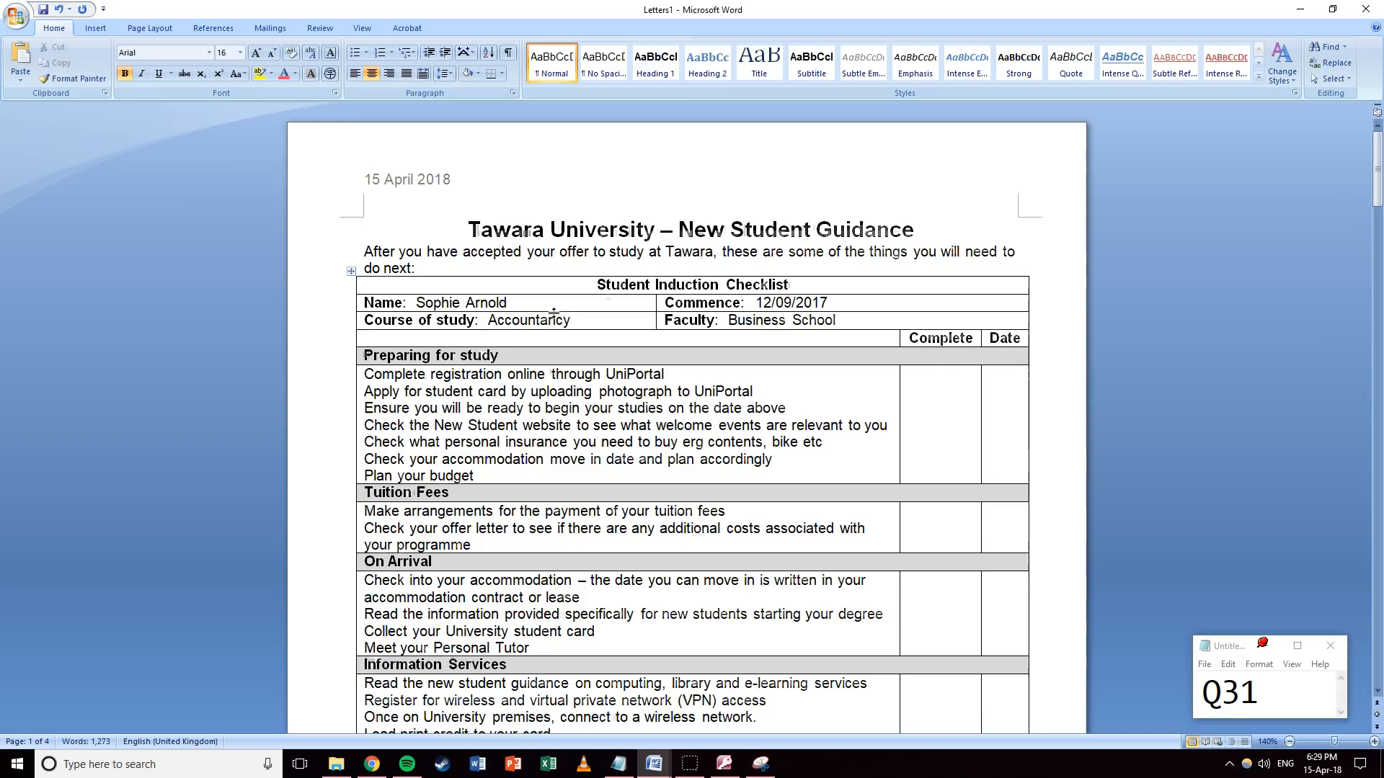
pyautogui.hotkey('ctrl', 'z')
pyautogui.click(549, 254)
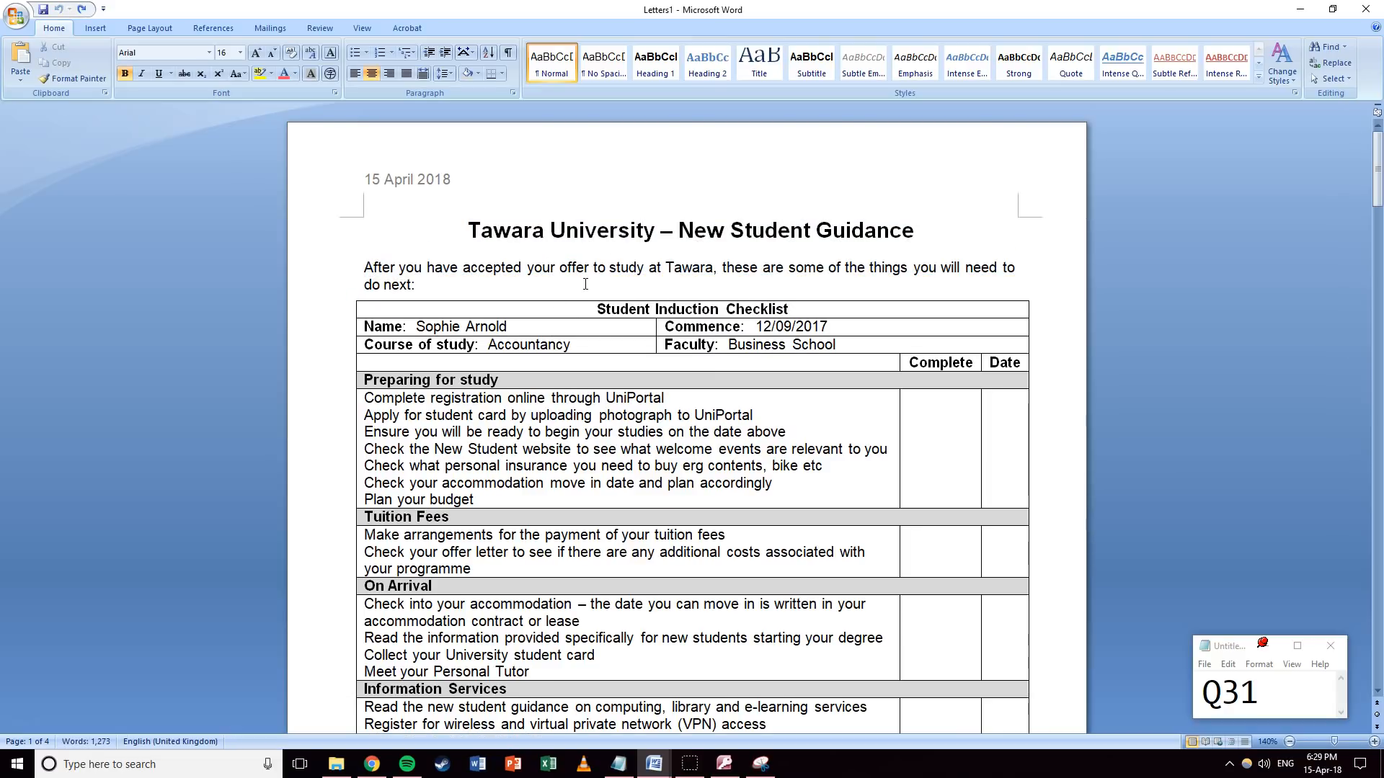
# Scroll through all four merged letters to check each recipient's details.
pyautogui.scroll(-15, 455, 330)
pyautogui.scroll(-8, 455, 330)
pyautogui.scroll(-20, 525, 330)
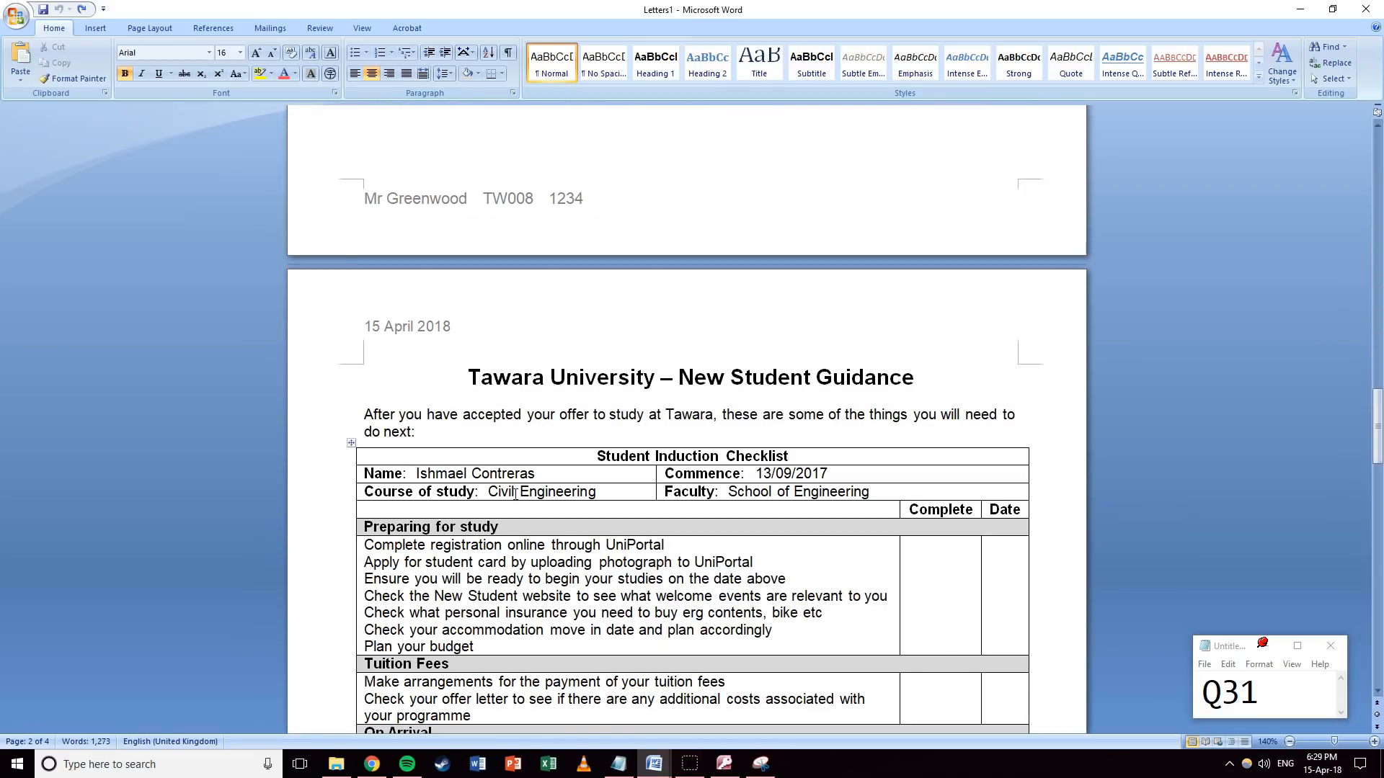
pyautogui.scroll(-20, 590, 418)
pyautogui.scroll(-15, 590, 418)
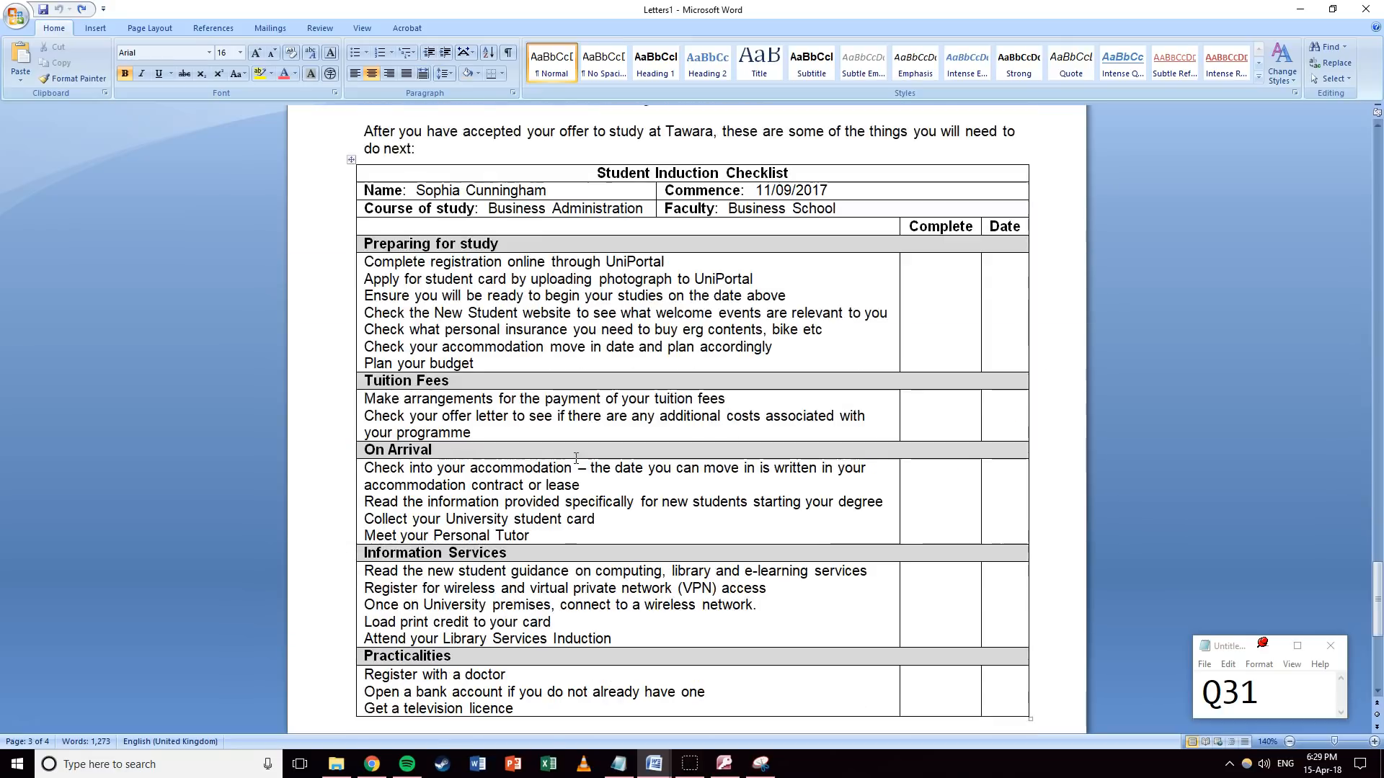
pyautogui.scroll(20, 569, 439)
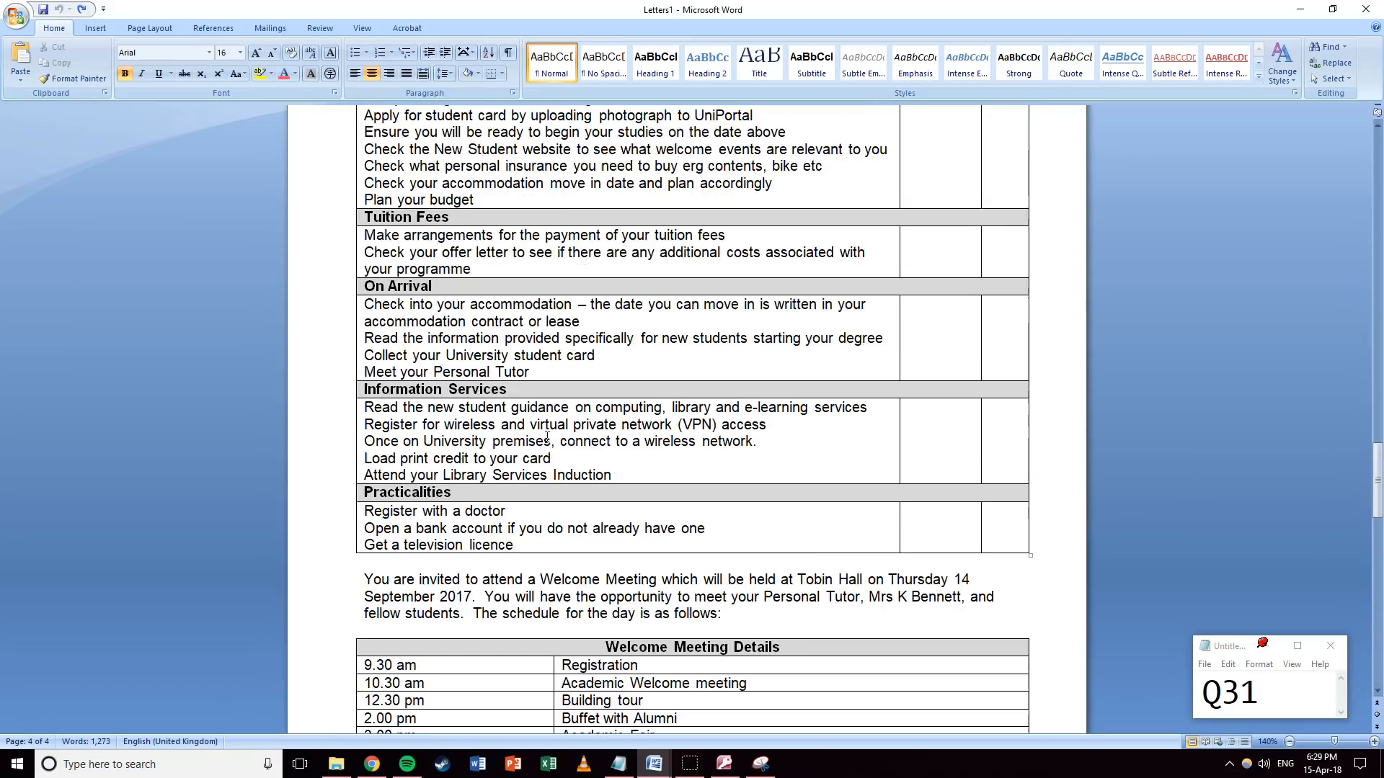
pyautogui.middleClick(504, 200)
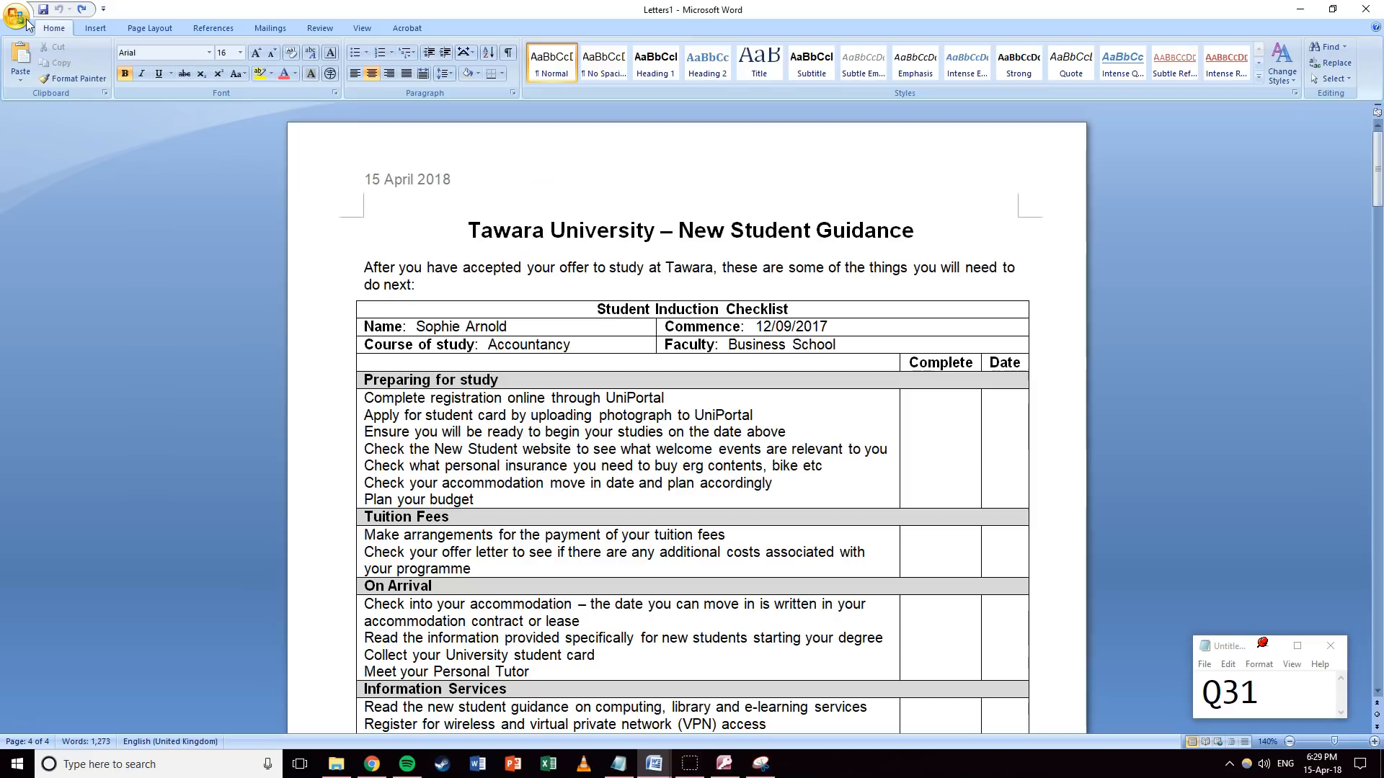
# Save the merged document as Mailmerged letters.docx.
pyautogui.click(24, 18)
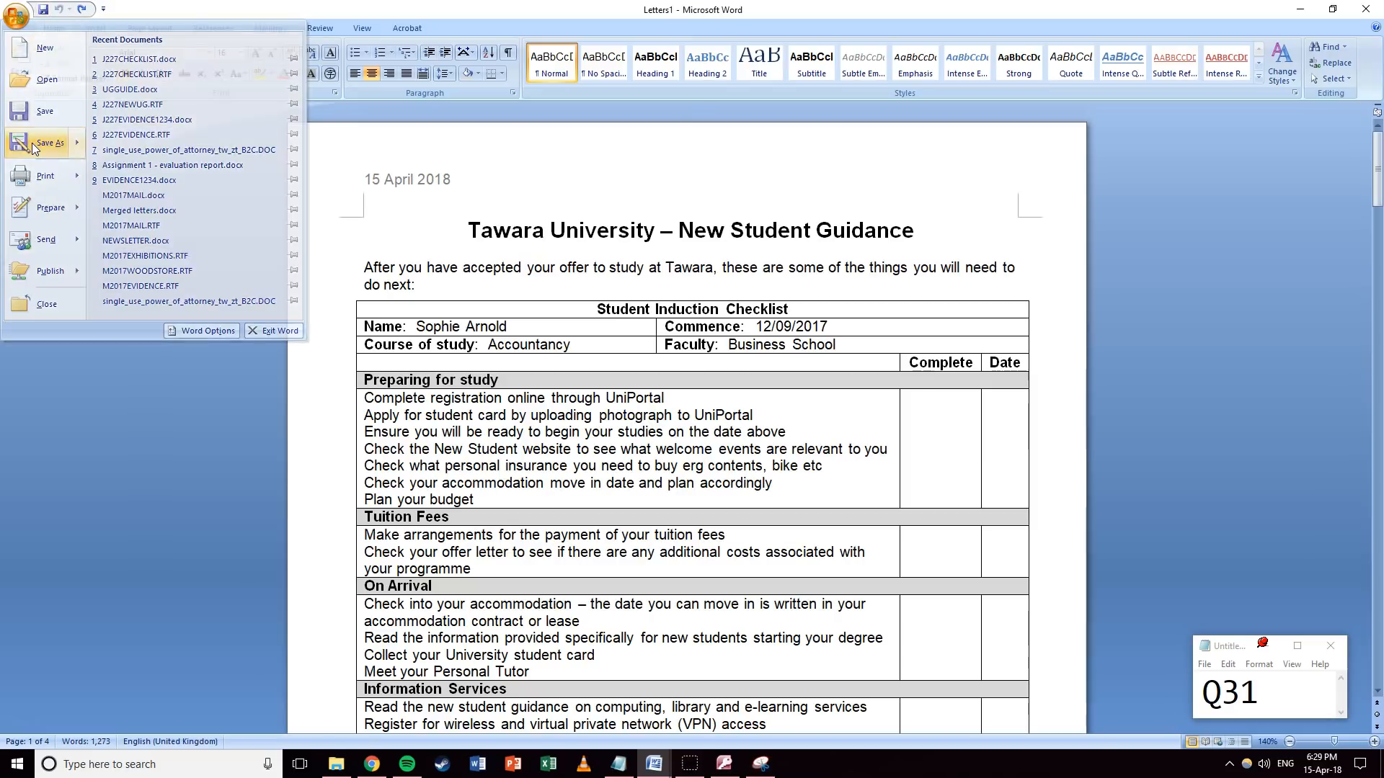
pyautogui.click(33, 137)
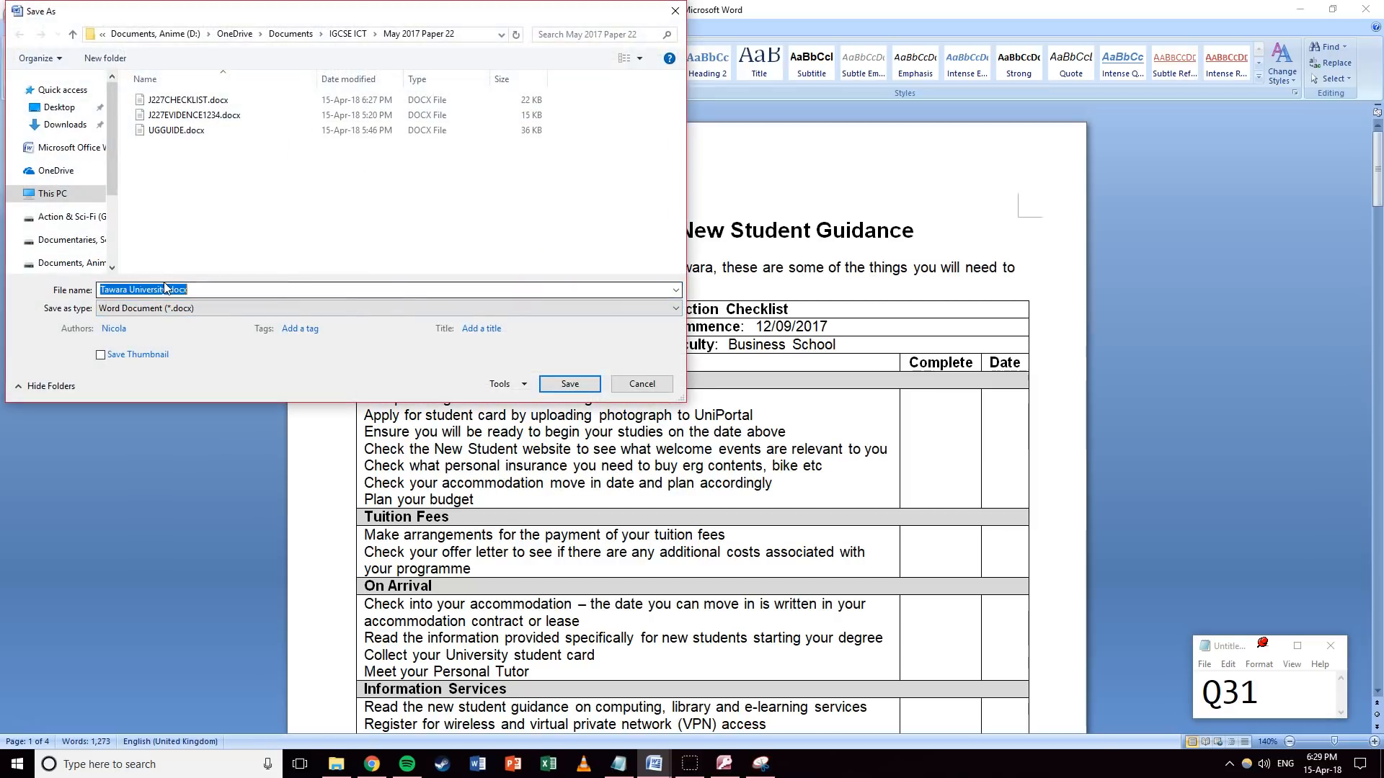
pyautogui.write('Mailmerged ')
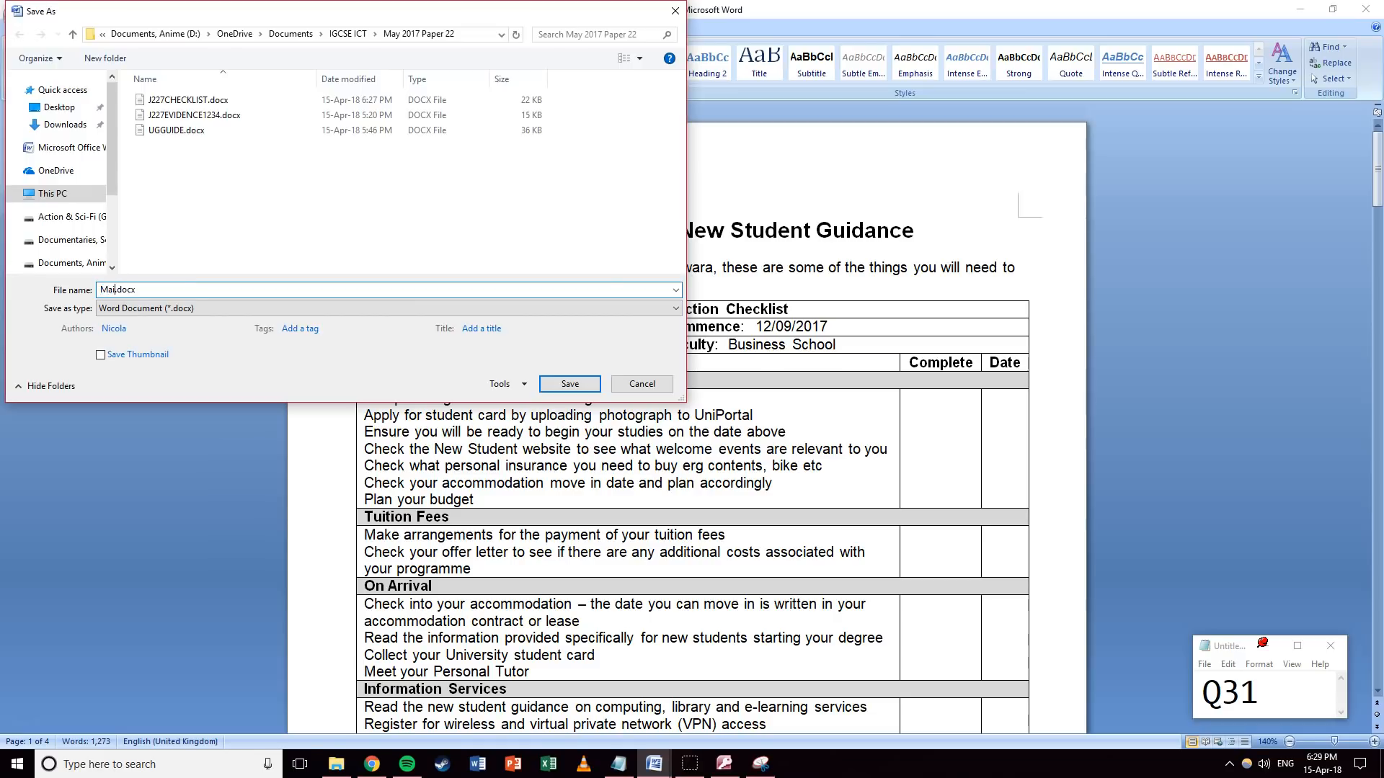
pyautogui.write('letters')
pyautogui.press('Return')
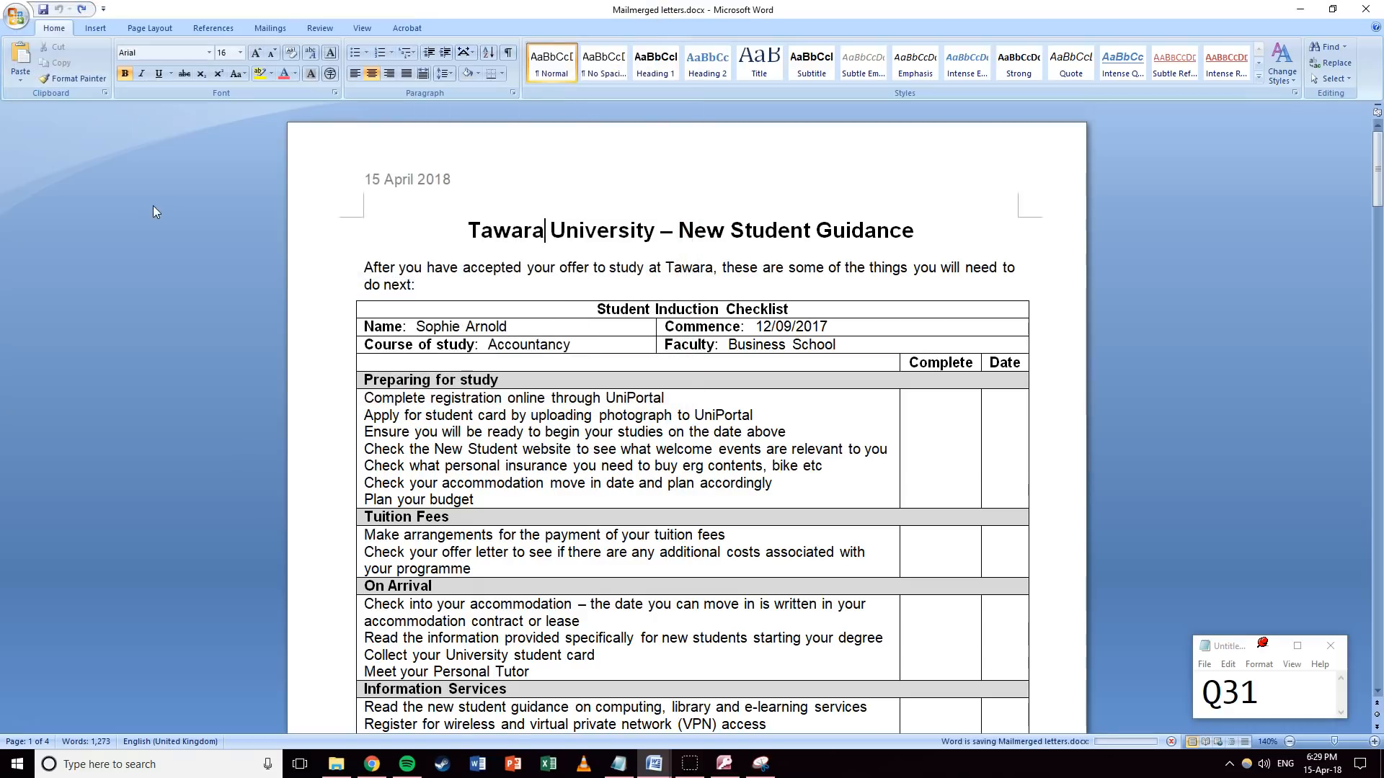
# Print the merged letters, then close them and the J227CHECKLIST document.
pyautogui.click(18, 23)
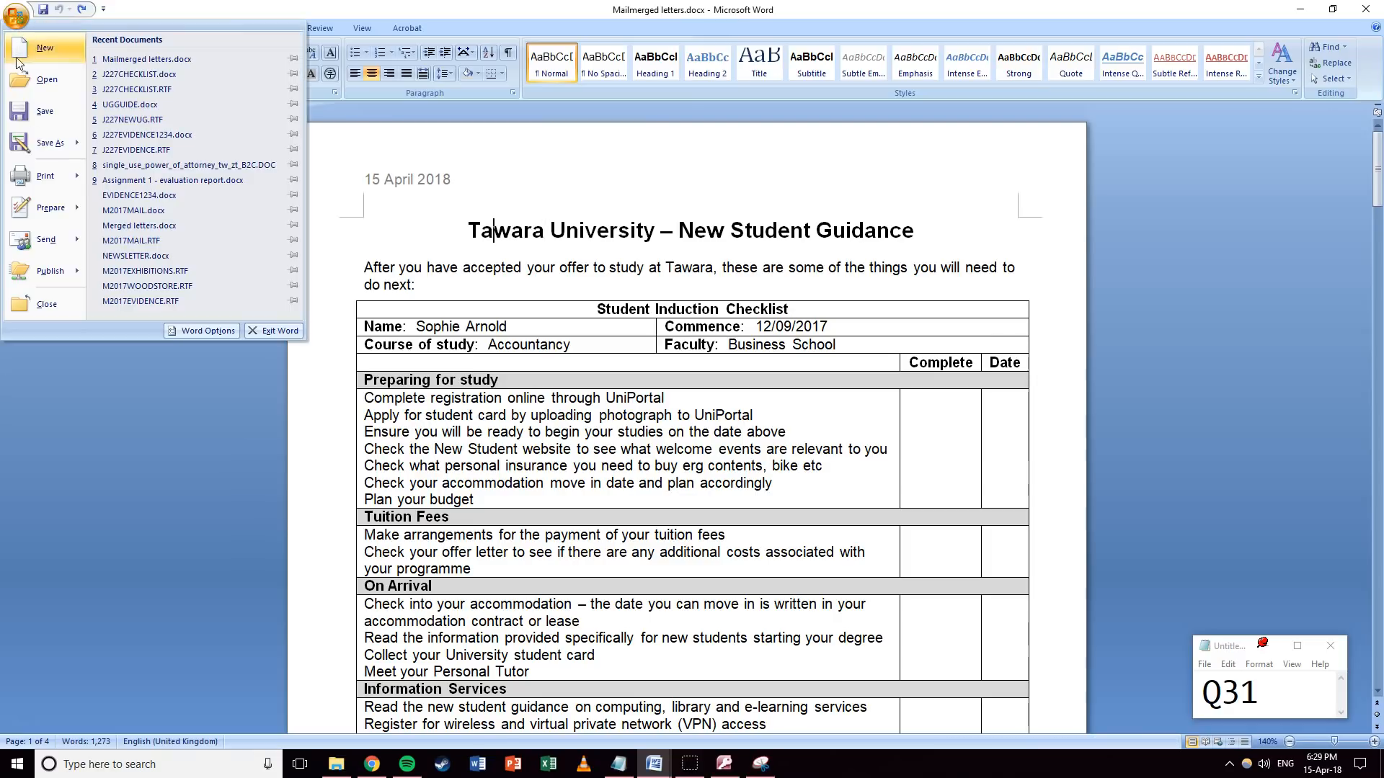
pyautogui.click(31, 178)
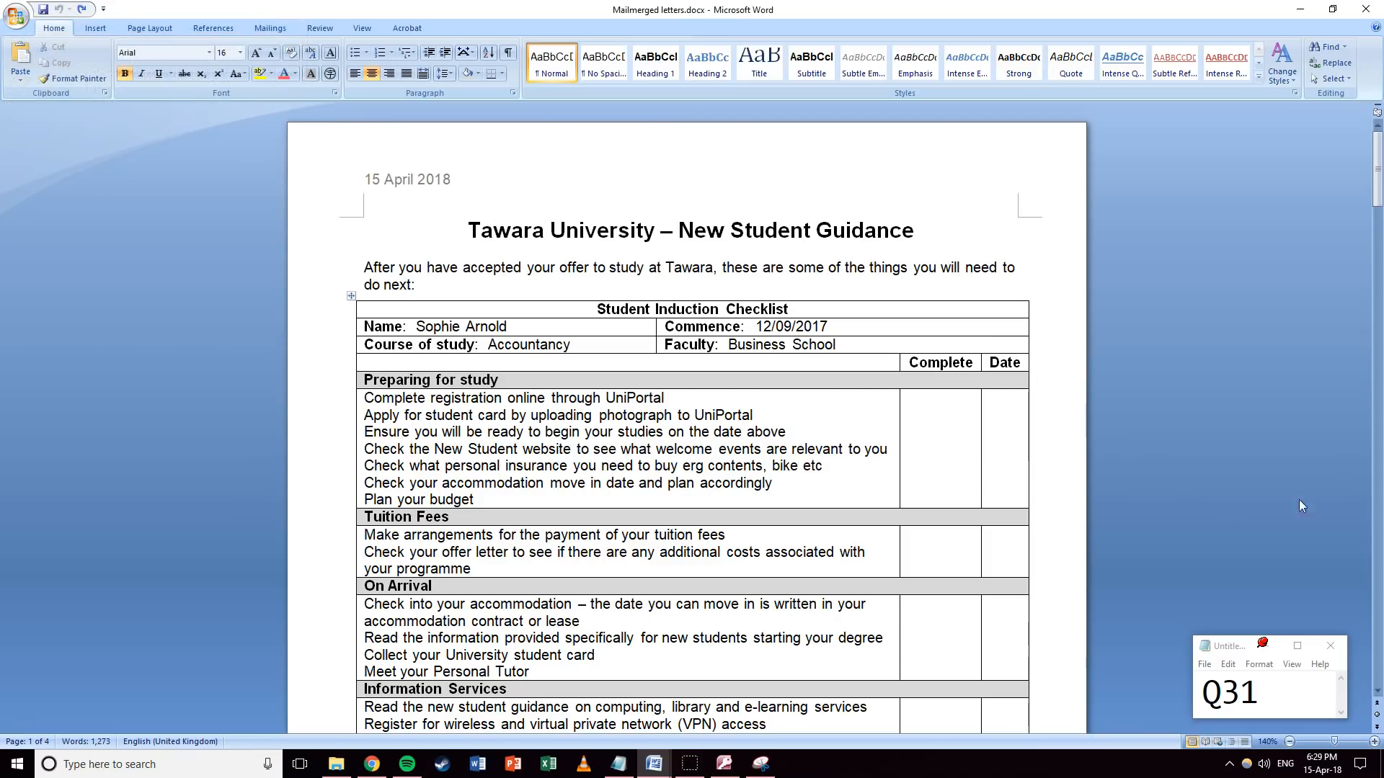
pyautogui.moveTo(1261, 693); pyautogui.dragTo(1247, 693)
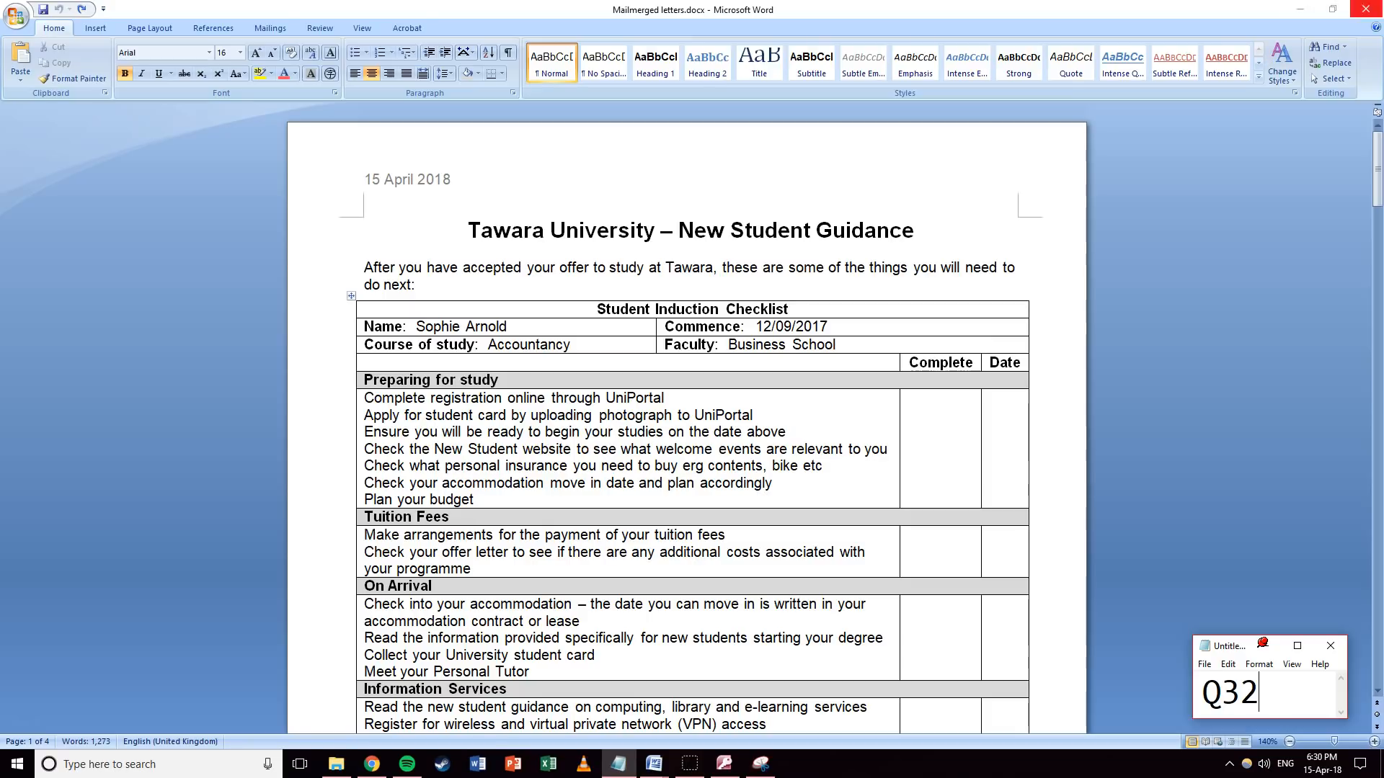
pyautogui.click(1365, 9)
pyautogui.click(1366, 8)
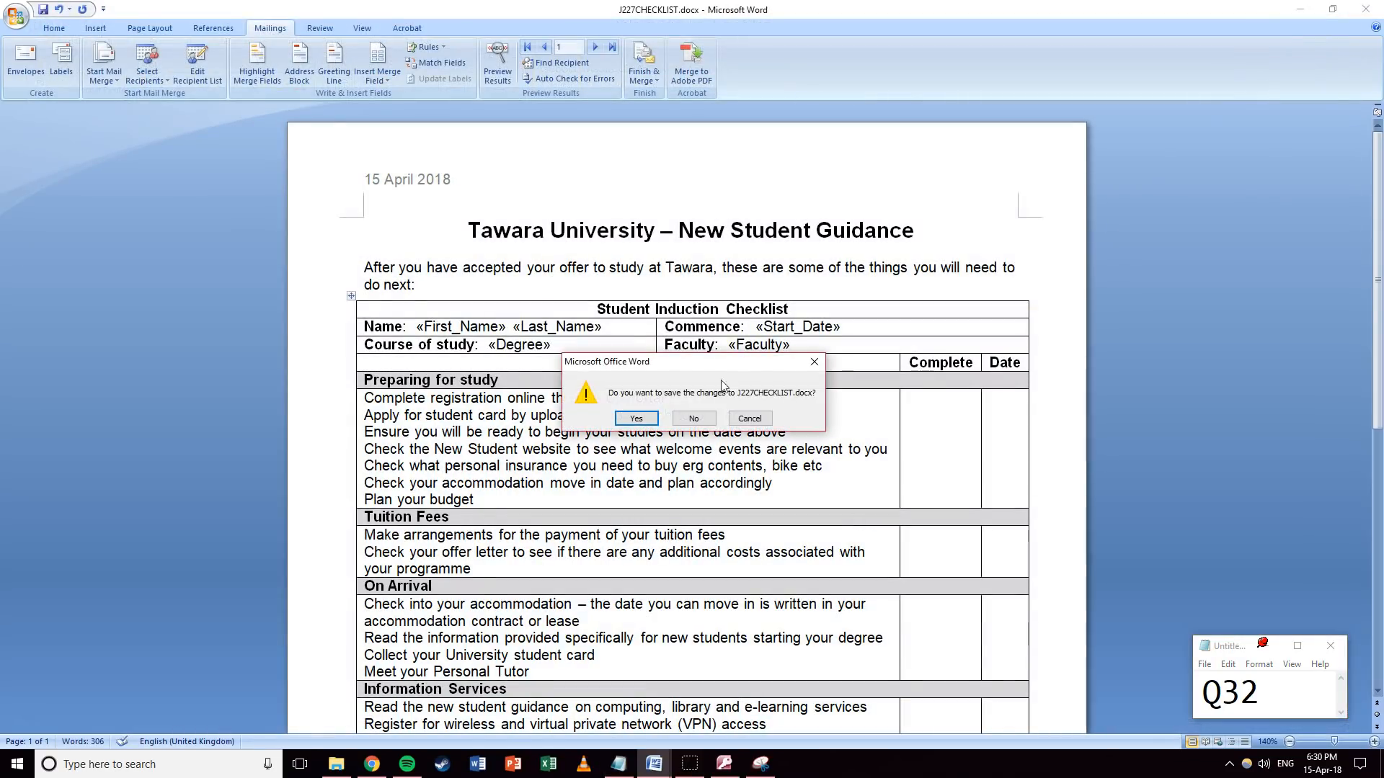
# Save changes to J227CHECKLIST.docx, then start PowerPoint with a blank presentation.
pyautogui.click(637, 421)
pyautogui.click(798, 549)
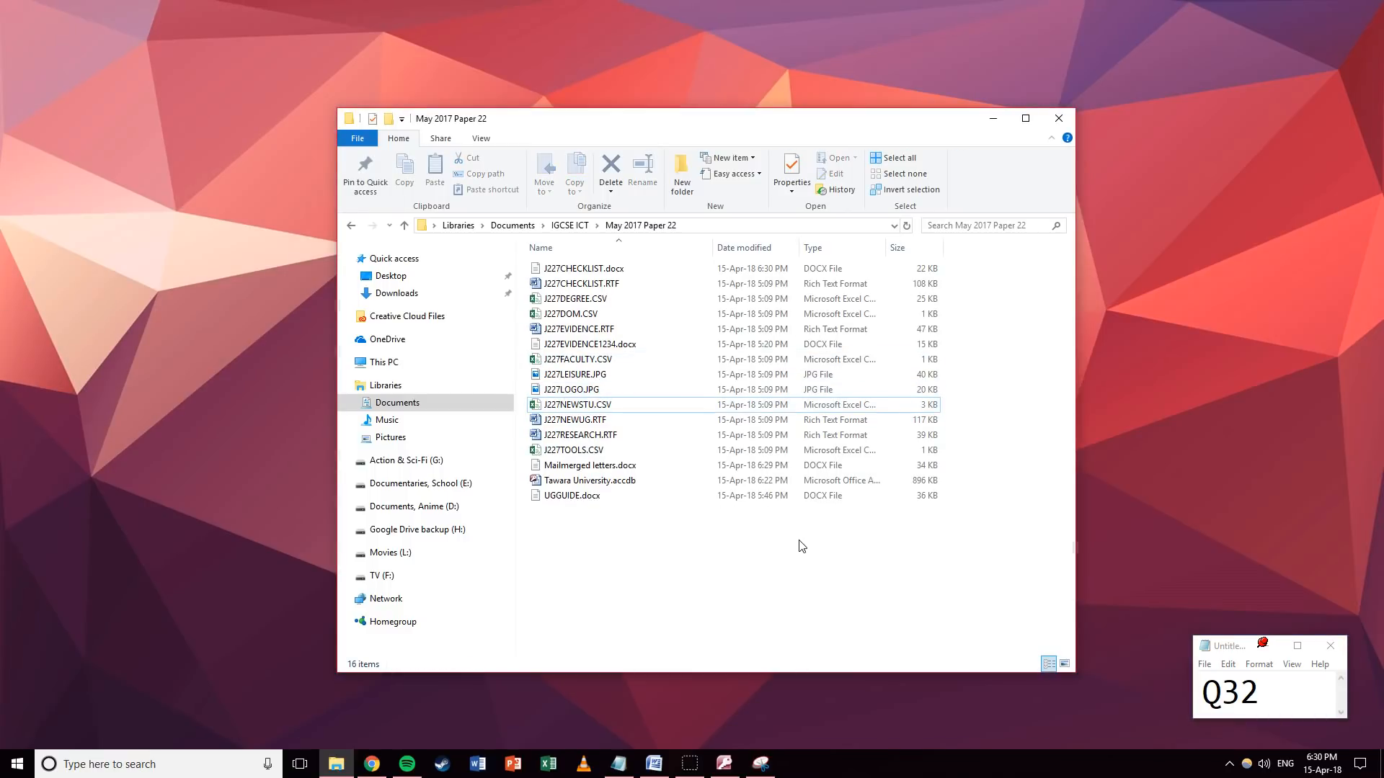
pyautogui.click(15, 764)
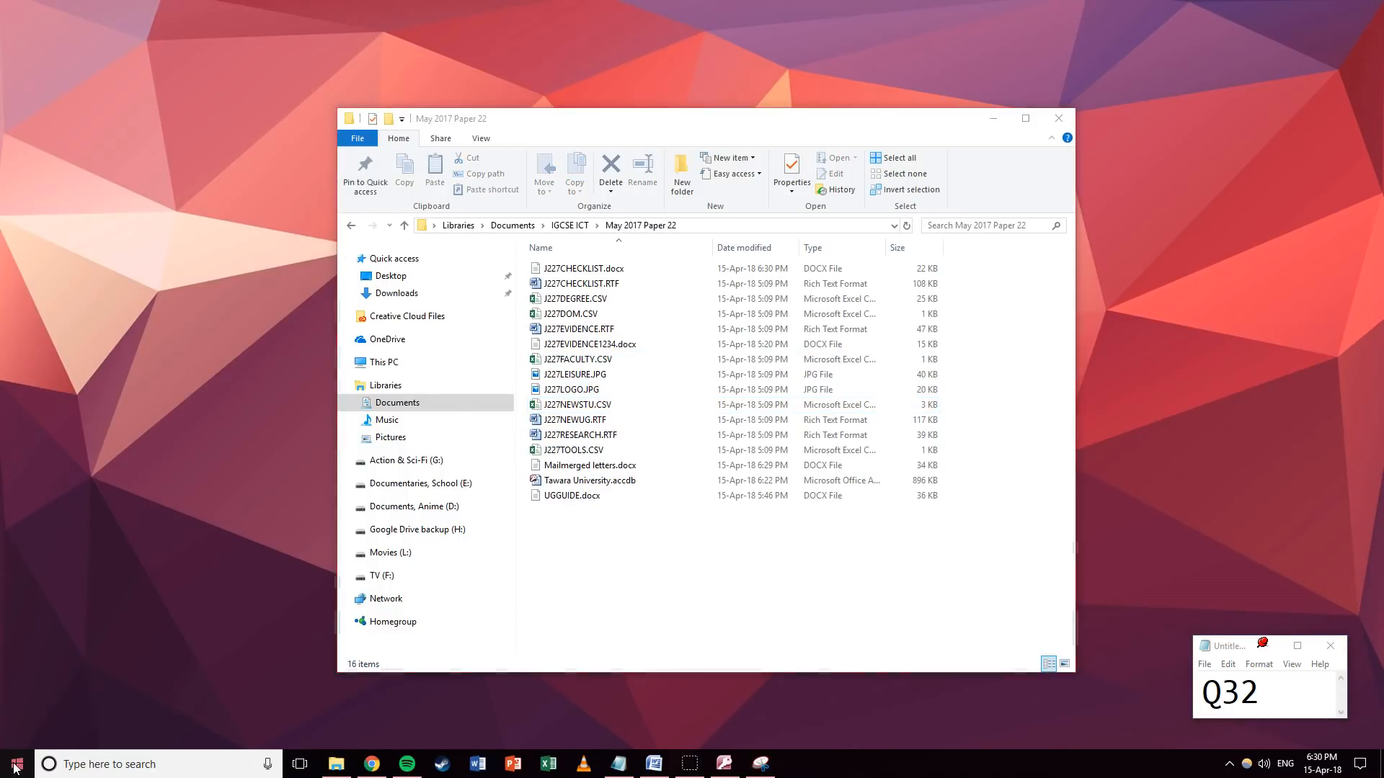
pyautogui.click(341, 699)
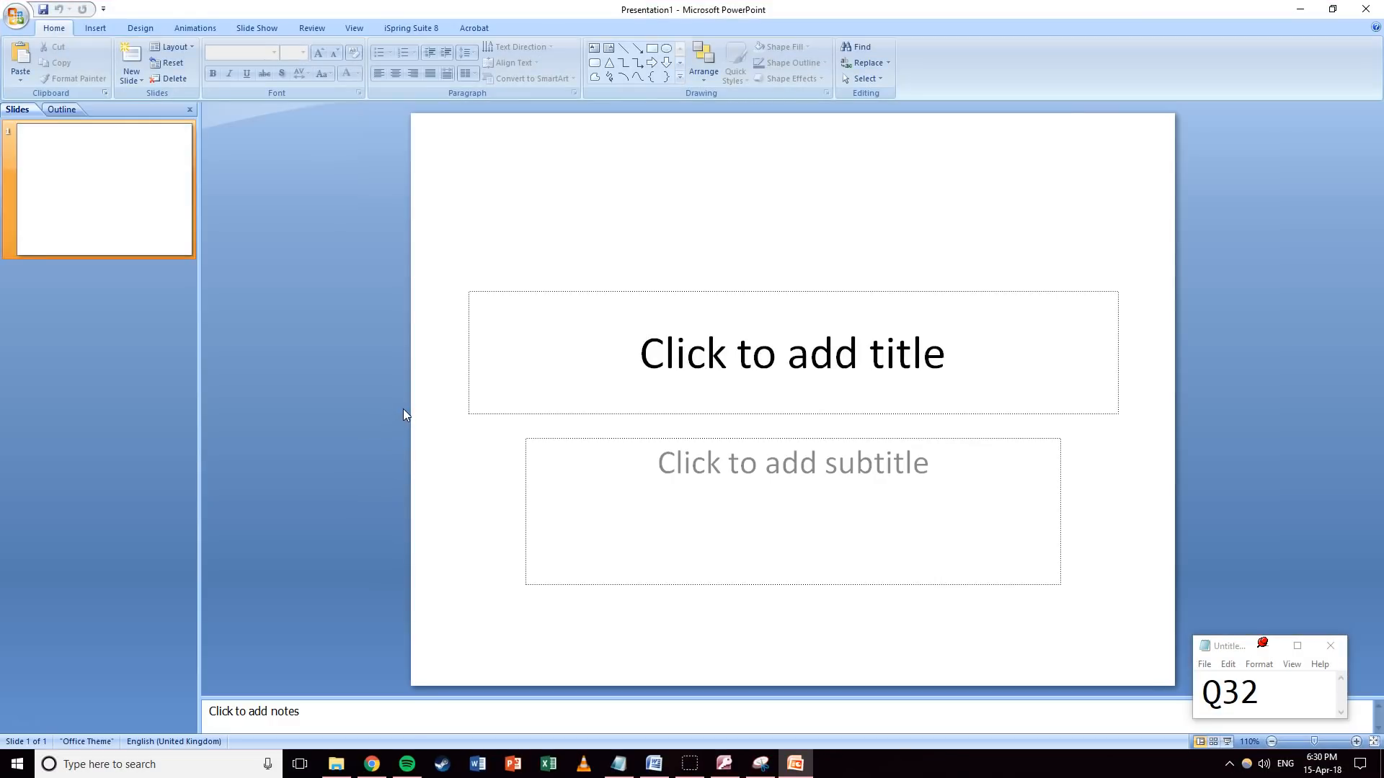
# Change the question counter from 2 to 3.
pyautogui.moveTo(1241, 694); pyautogui.dragTo(1264, 694)
pyautogui.write('3')
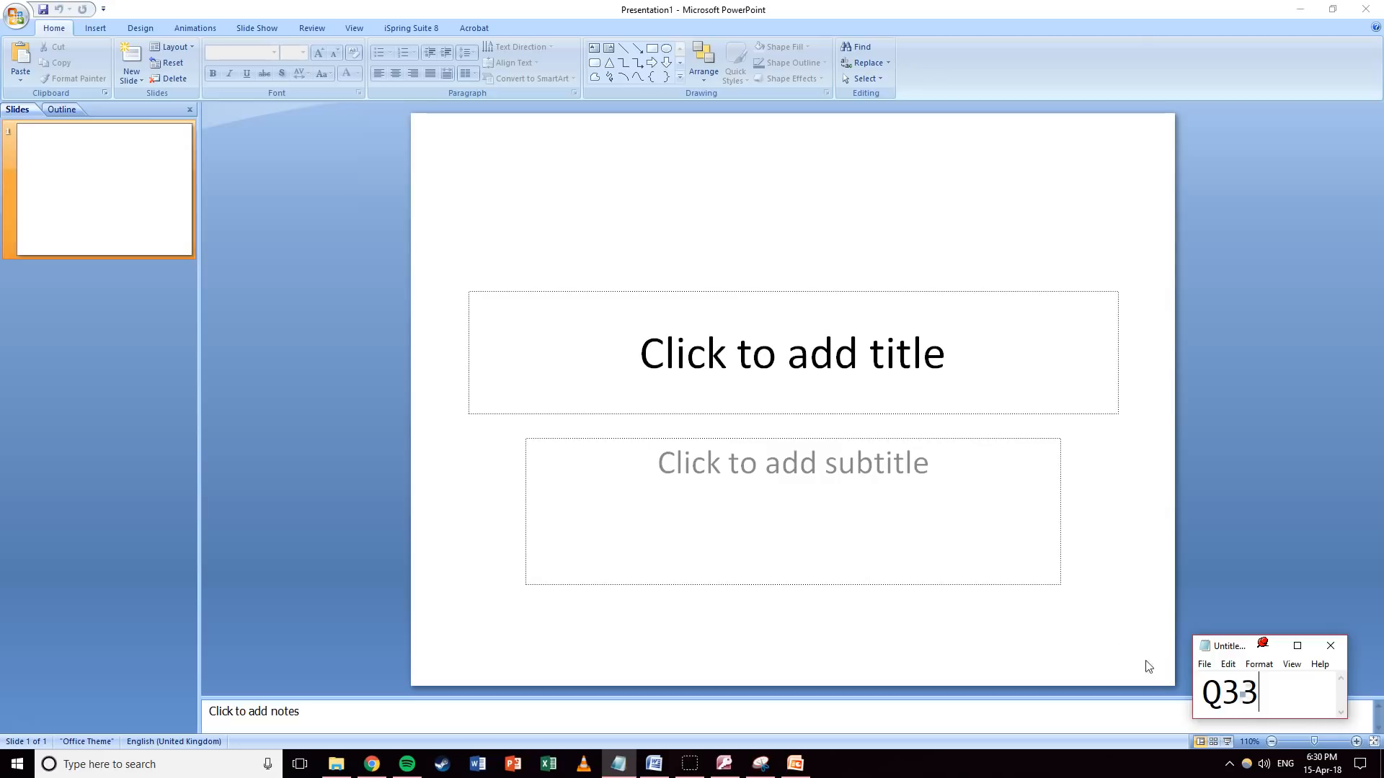
pyautogui.click(1209, 462)
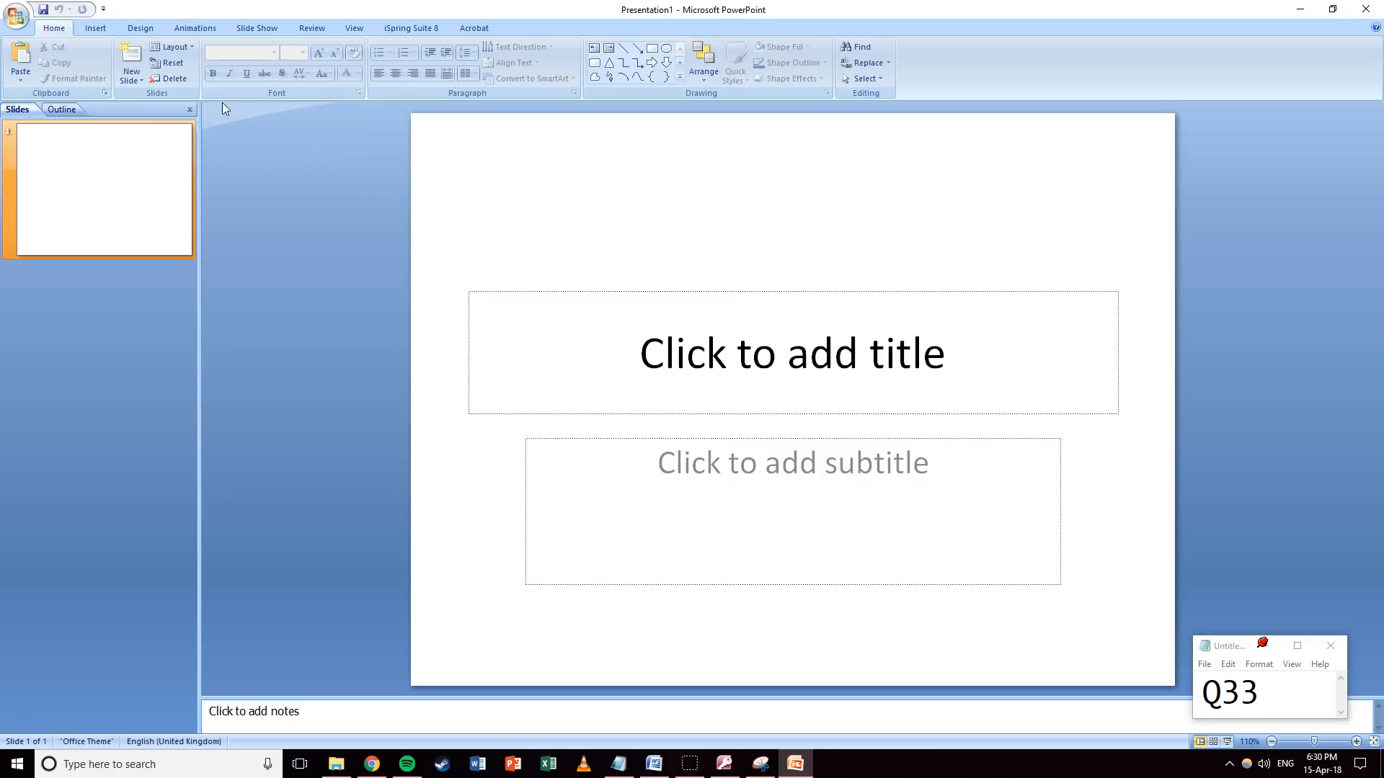
# Insert slides from the outline J227RESEARCH.RTF in the May 2017 Paper 22 folder.
pyautogui.click(132, 75)
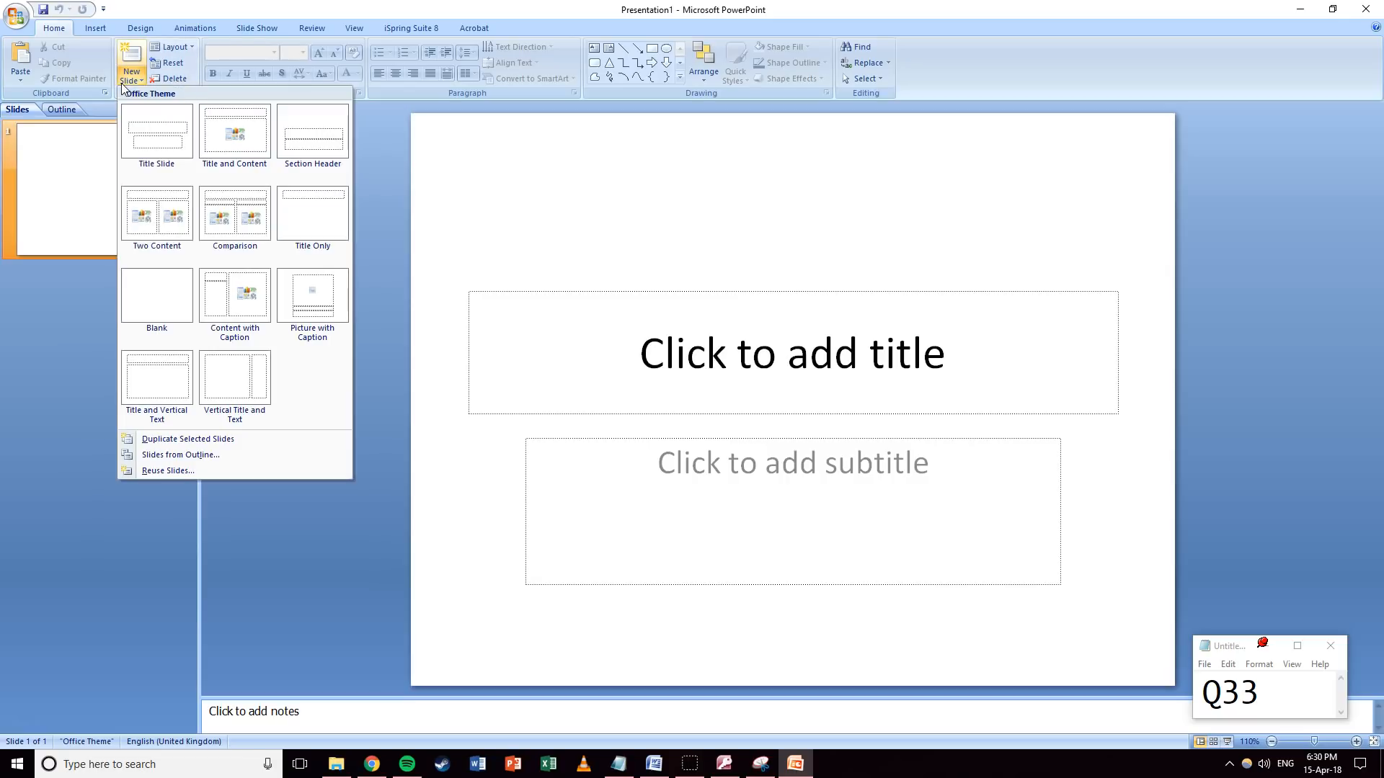
pyautogui.click(157, 455)
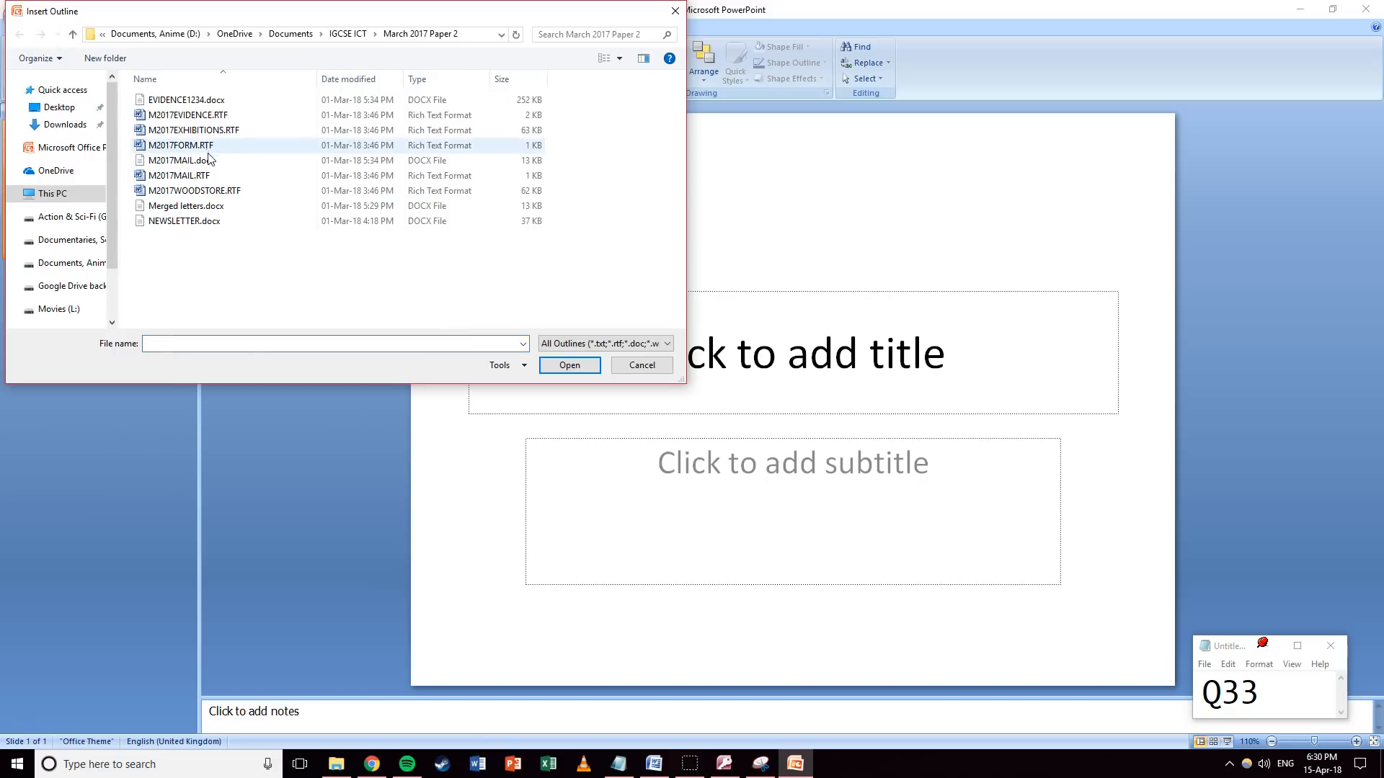
pyautogui.click(366, 34)
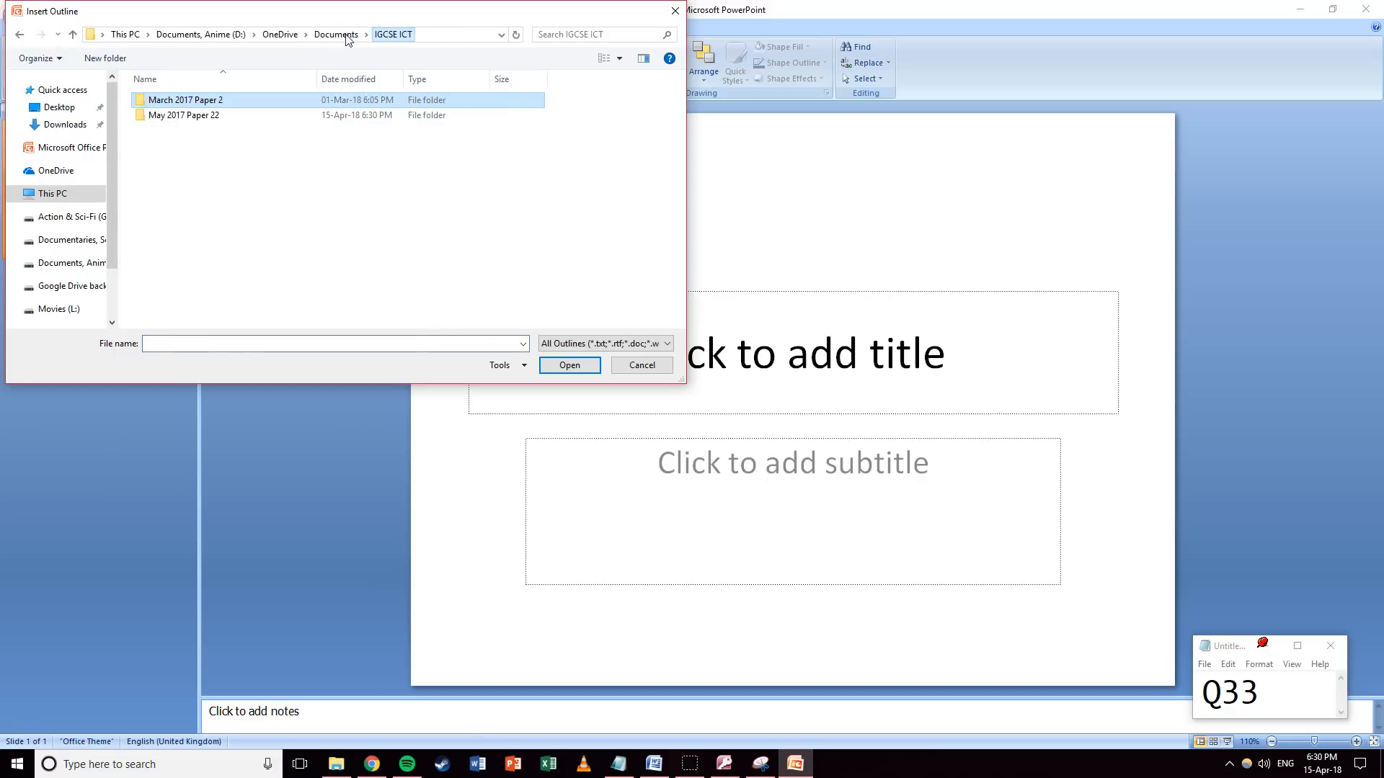
pyautogui.doubleClick(183, 115)
pyautogui.click(181, 175)
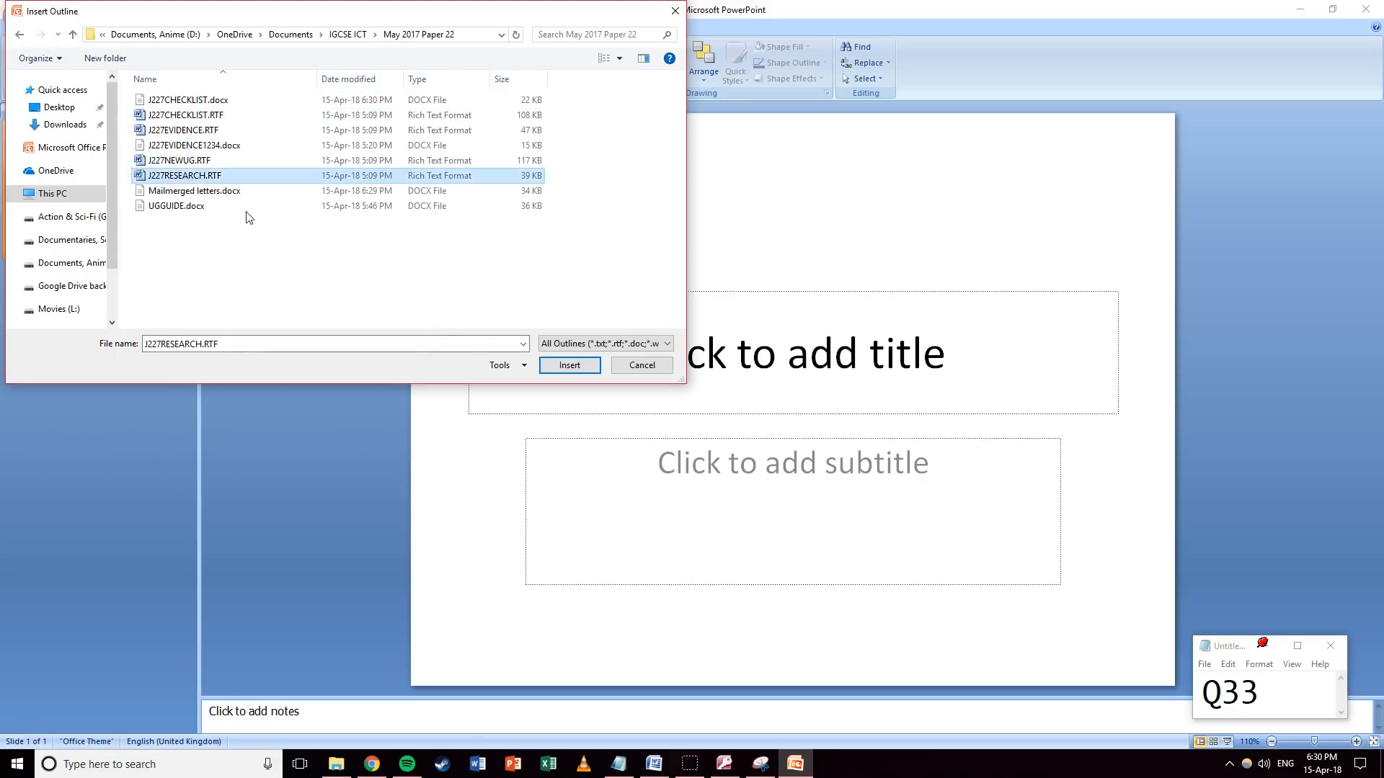
pyautogui.click(555, 366)
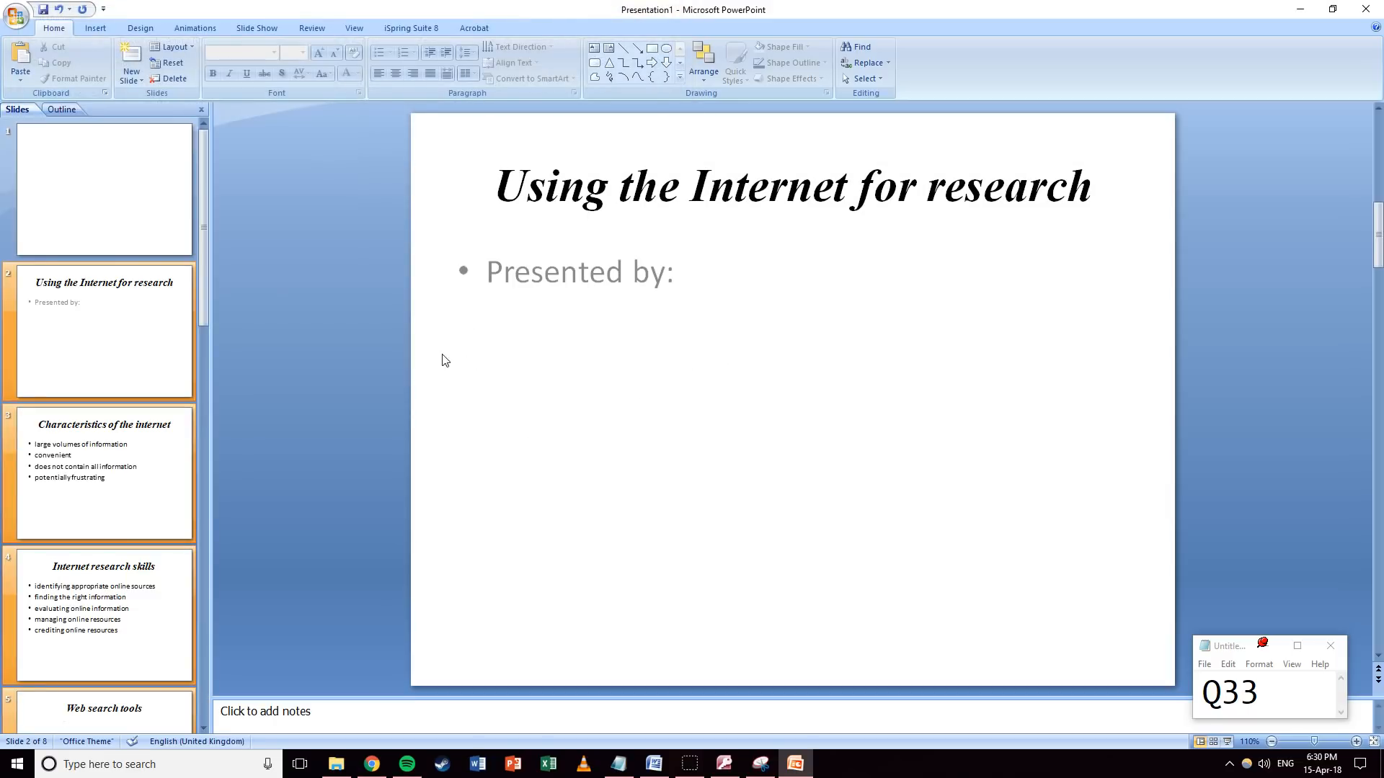
# Delete the blank first slide and give the new slide 1 the Title Slide layout.
pyautogui.click(98, 204)
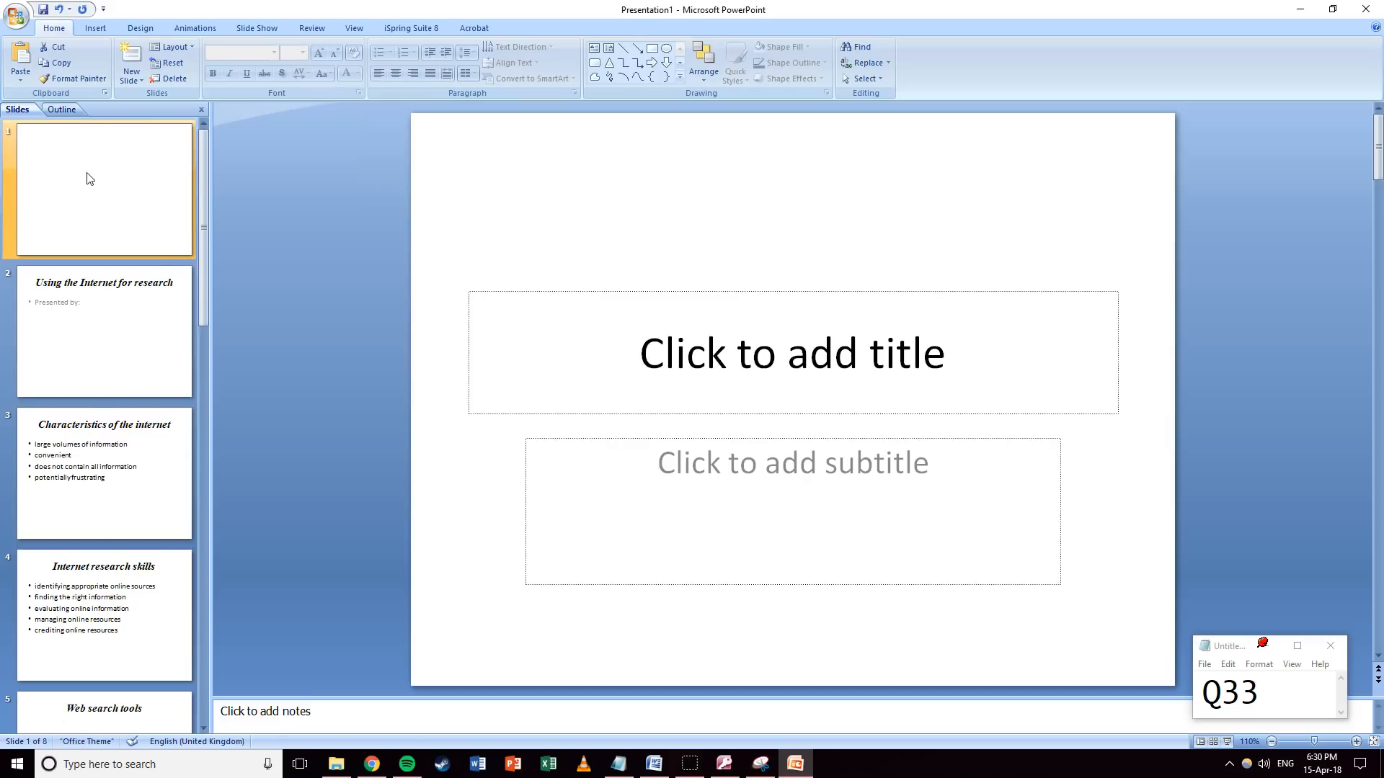
pyautogui.press('Delete')
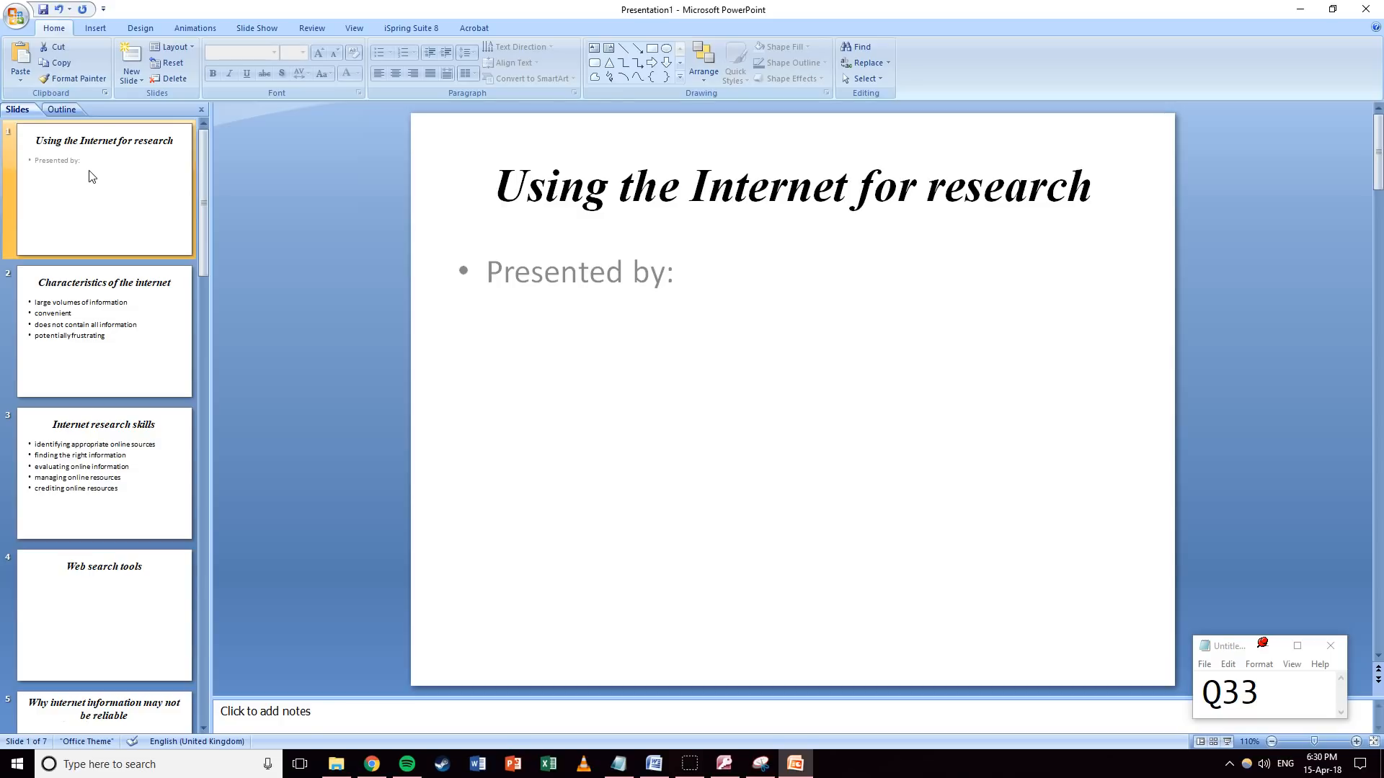
pyautogui.click(180, 47)
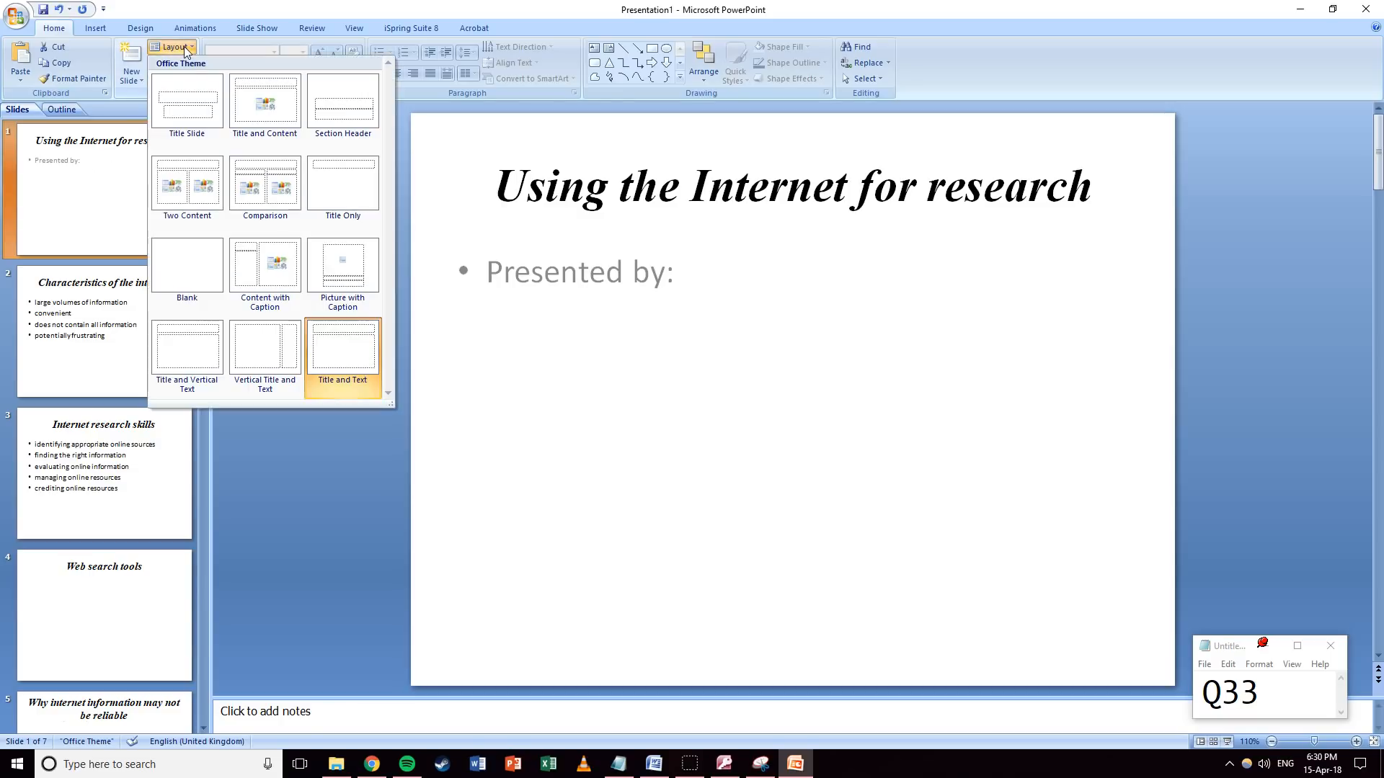
pyautogui.click(193, 105)
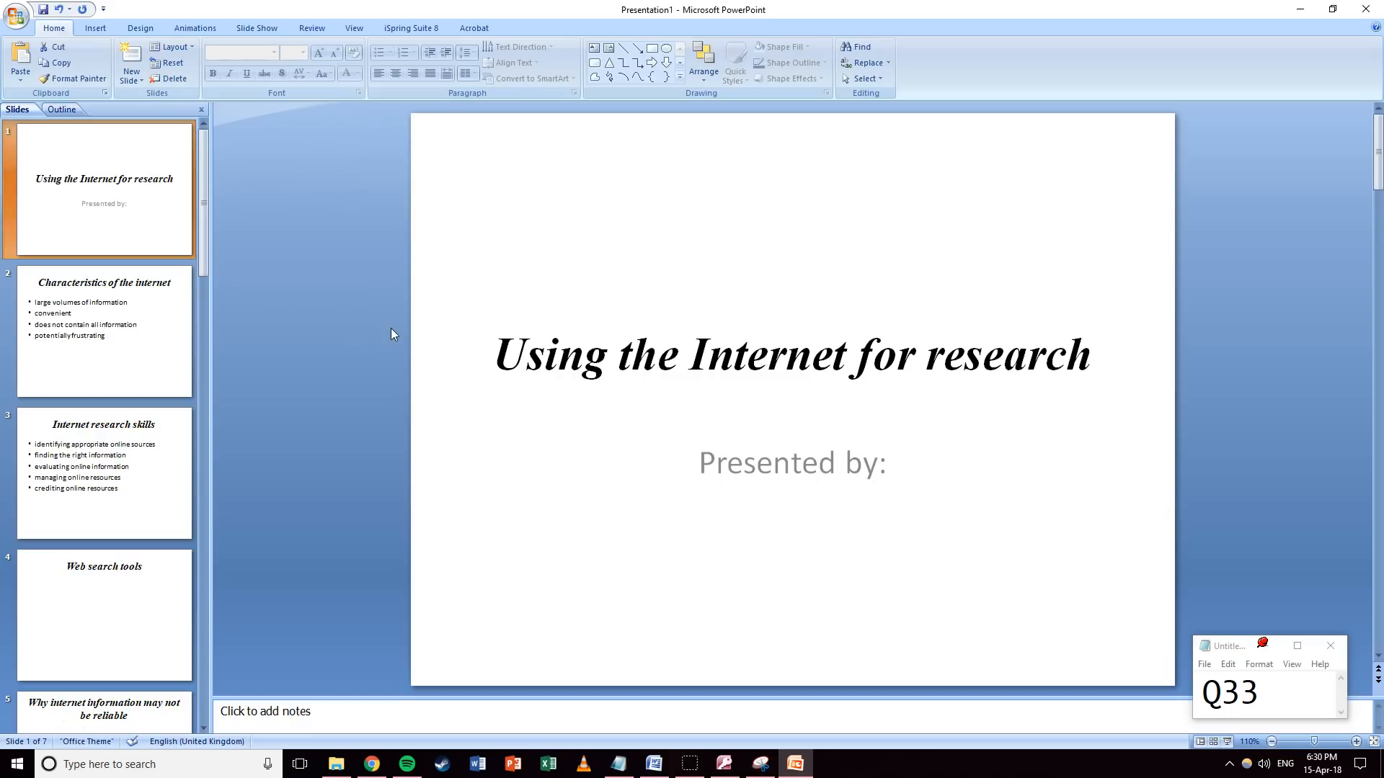
# Change the question counter to 4 and bring up the View tab options.
pyautogui.click(1262, 707)
pyautogui.press('BackSpace')
pyautogui.write('4')
pyautogui.click(1224, 477)
pyautogui.click(361, 29)
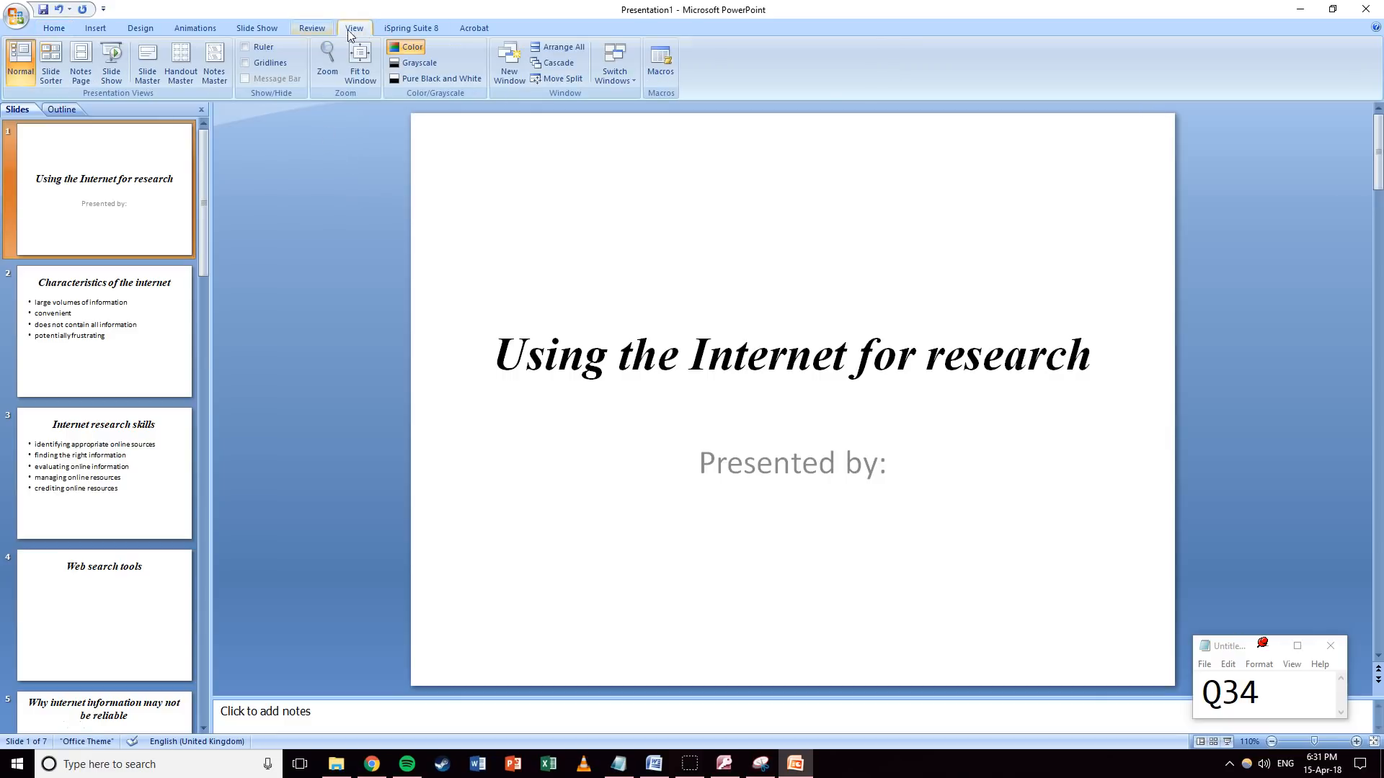
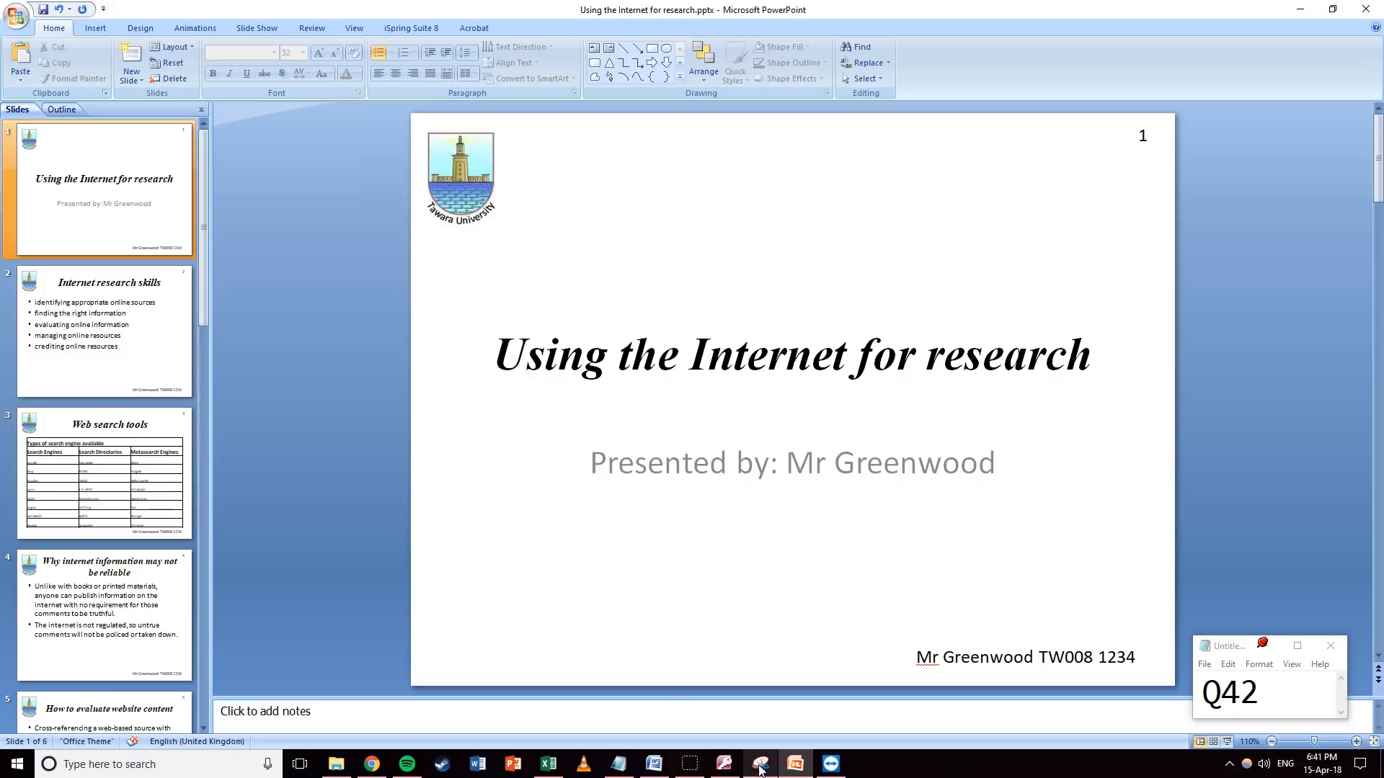
# Switch from PowerPoint to the Word evidence document J227EVIDENCE1234.docx.
pyautogui.click(654, 764)
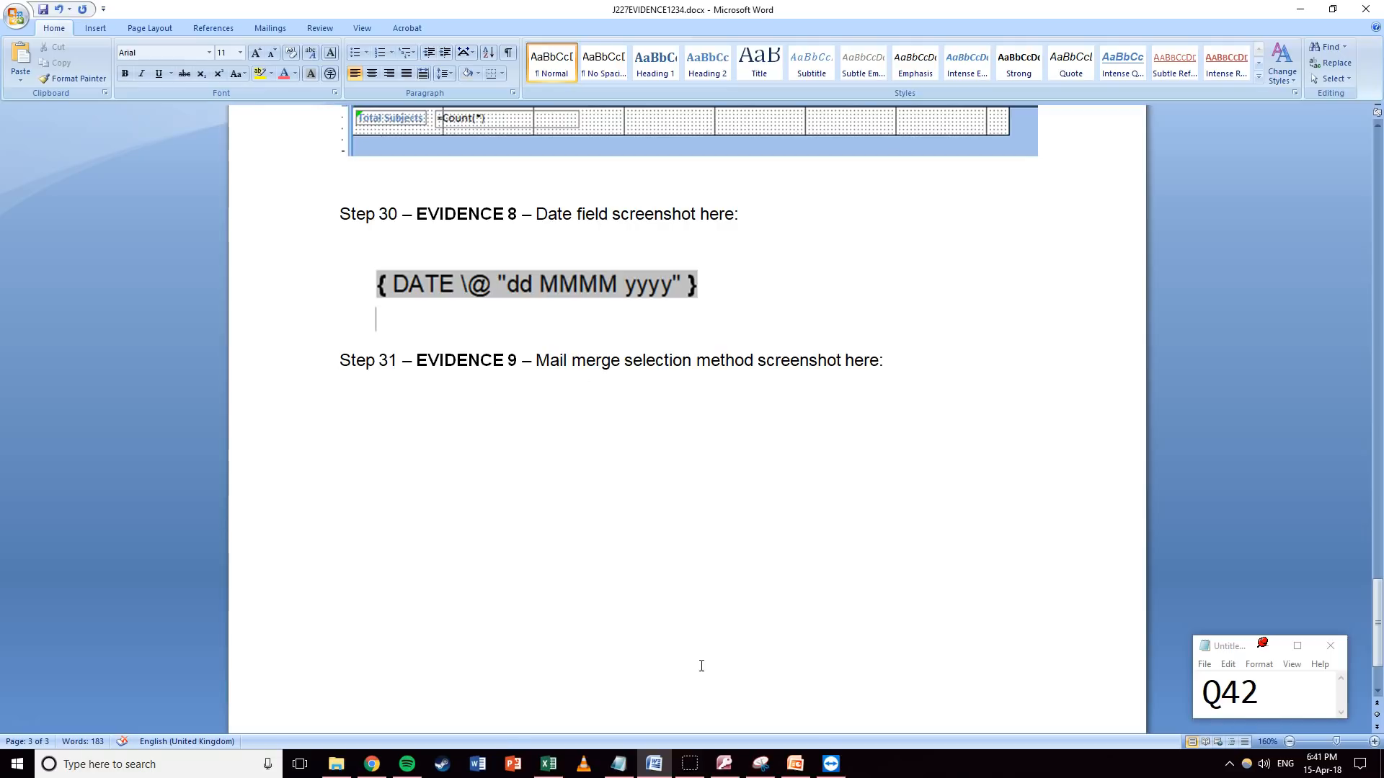
pyautogui.click(336, 764)
pyautogui.click(704, 581)
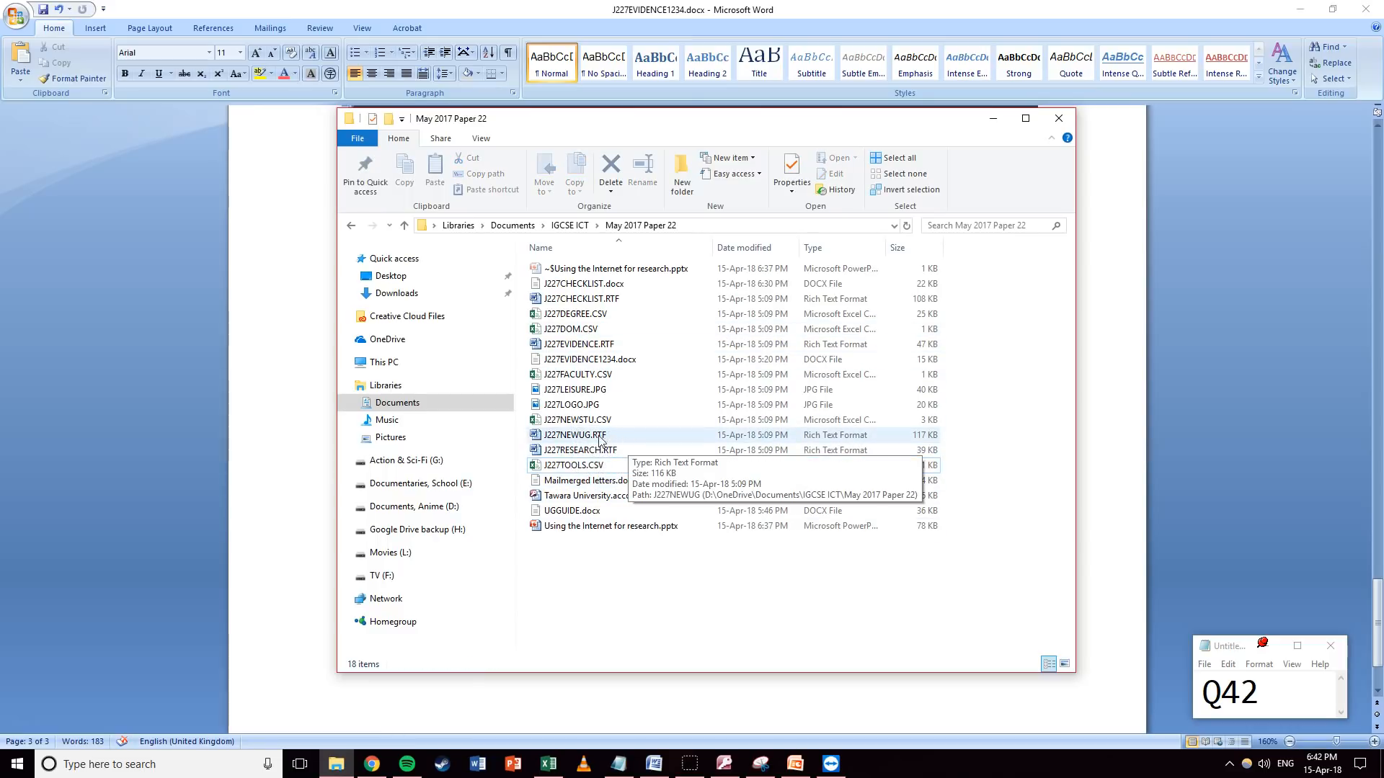
pyautogui.rightClick(540, 479)
pyautogui.doubleClick(540, 480)
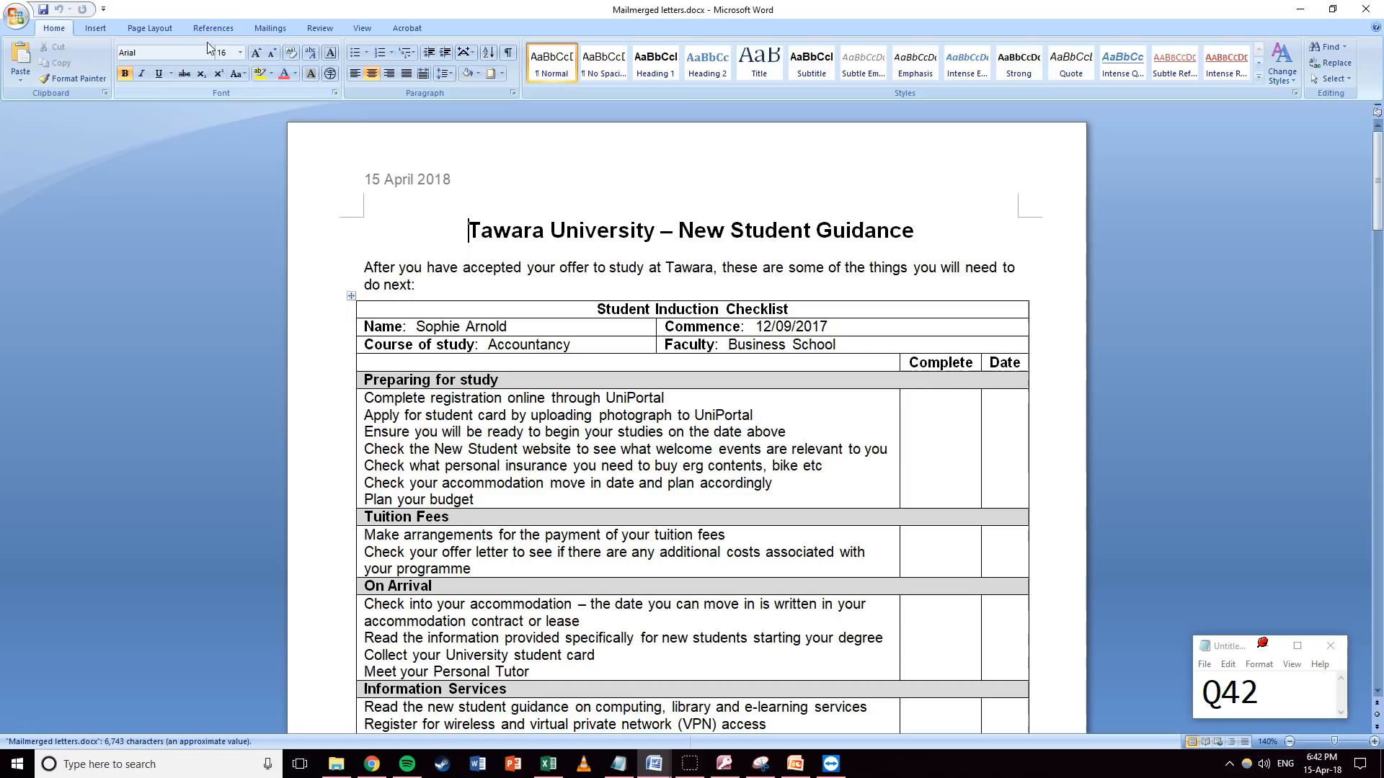
pyautogui.click(269, 29)
pyautogui.click(147, 68)
pyautogui.click(176, 109)
pyautogui.click(641, 389)
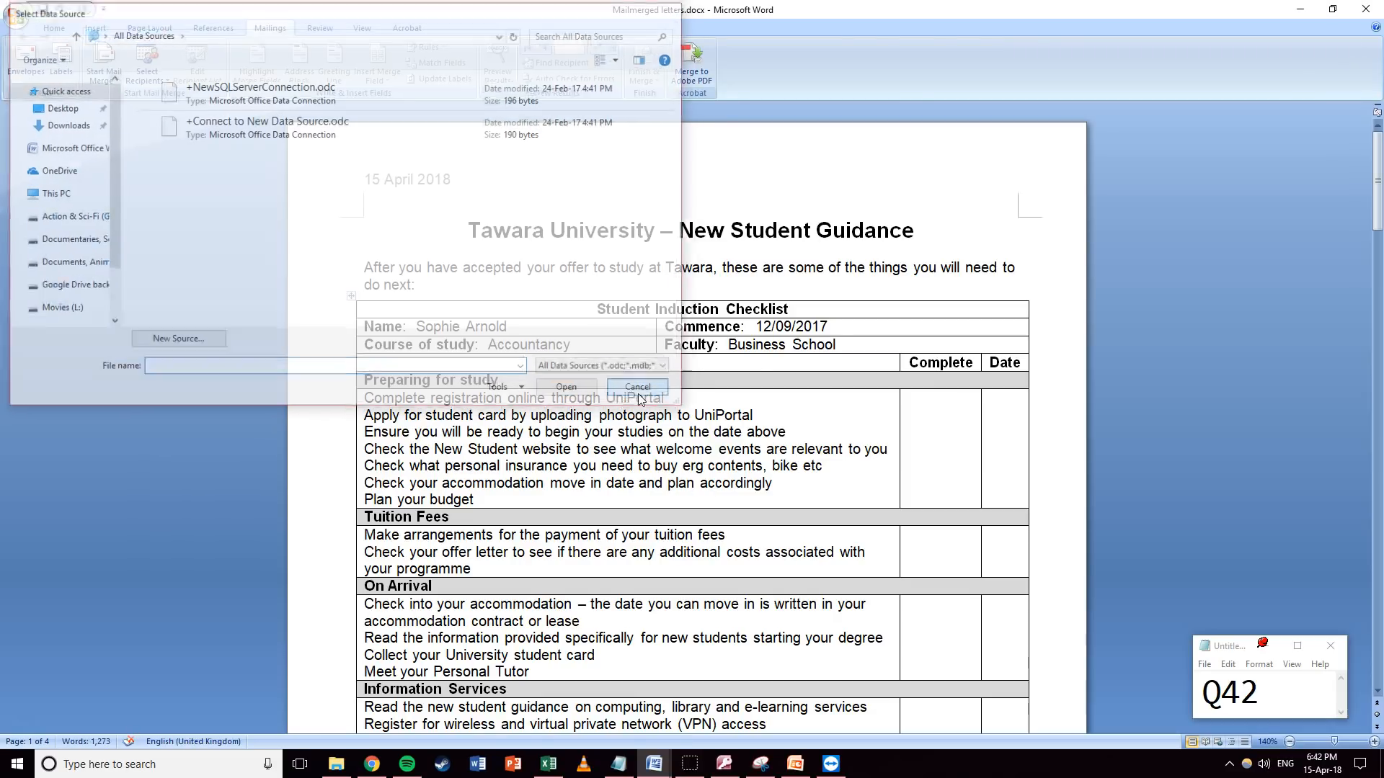
pyautogui.click(1364, 9)
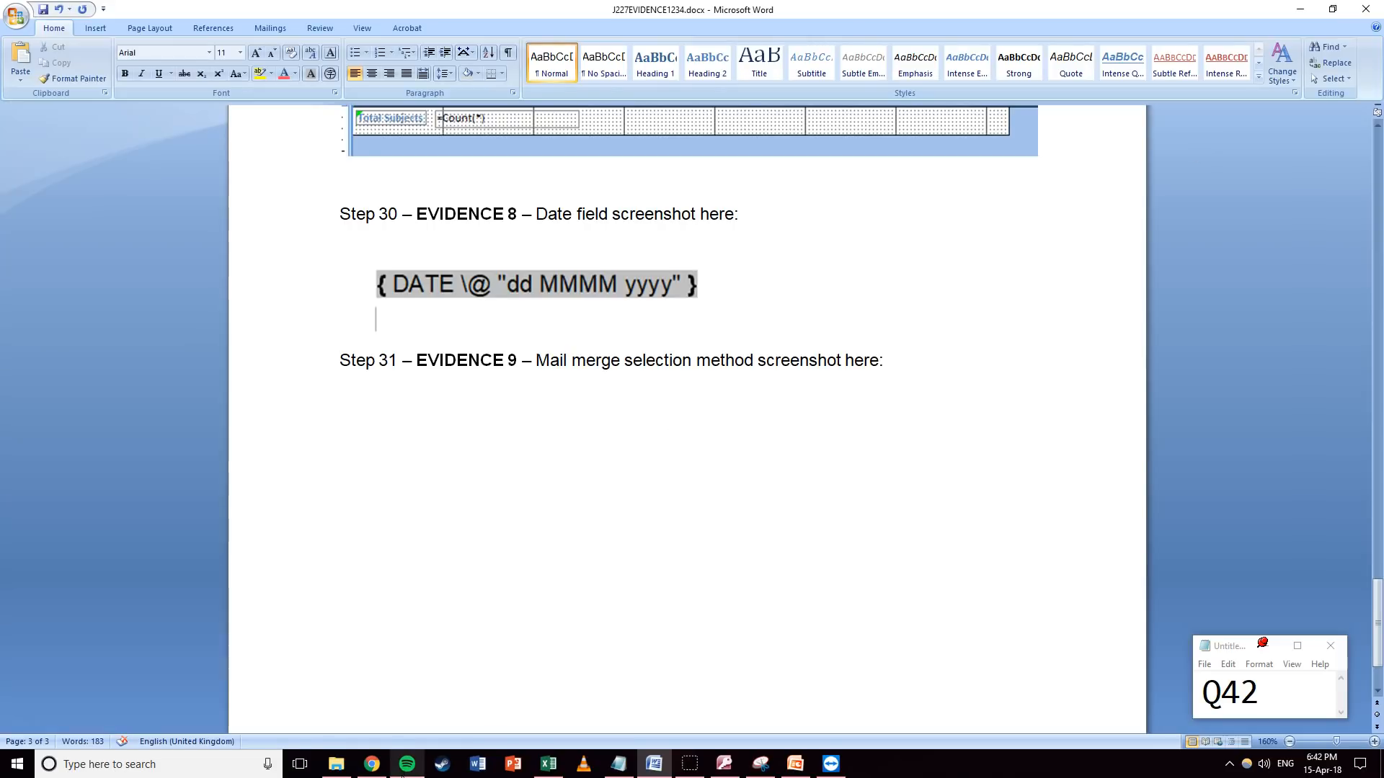
pyautogui.click(336, 764)
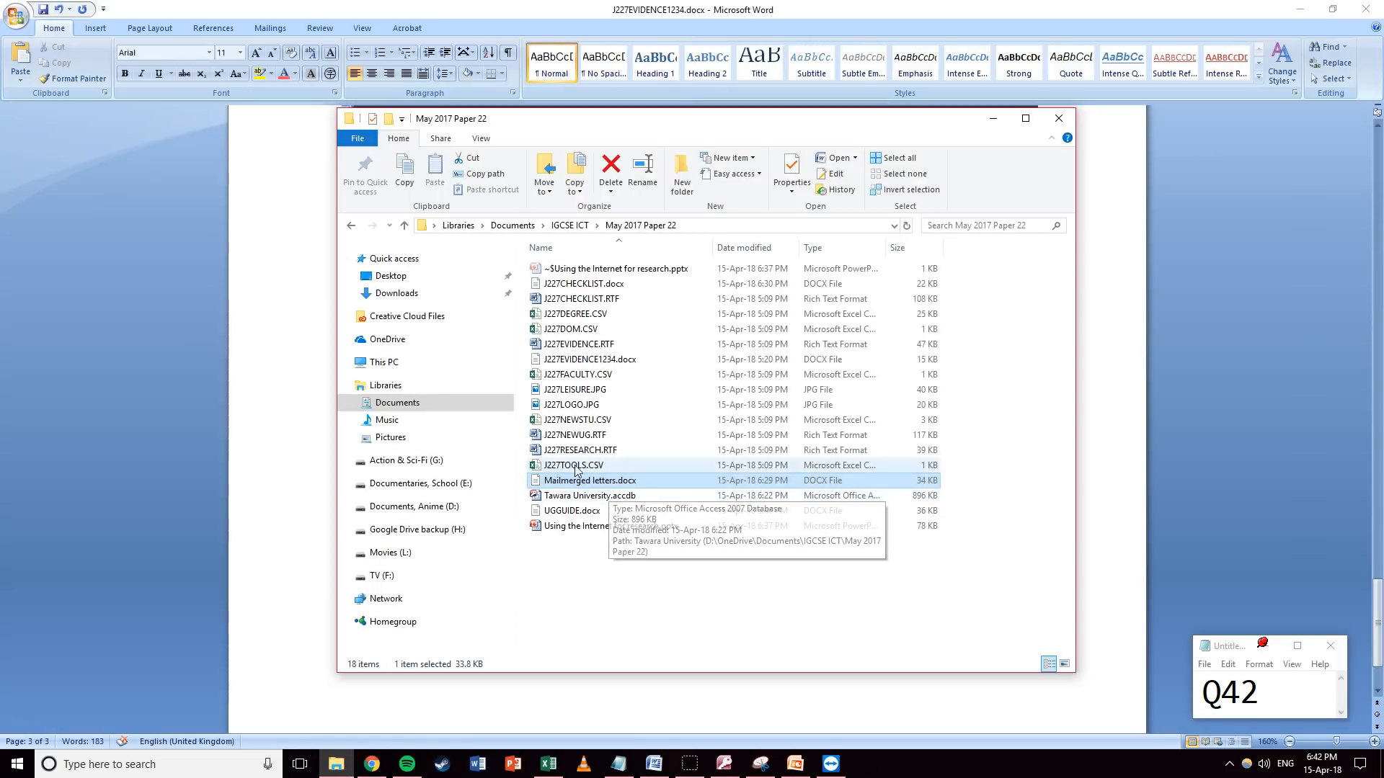
pyautogui.doubleClick(592, 304)
pyautogui.click(1366, 9)
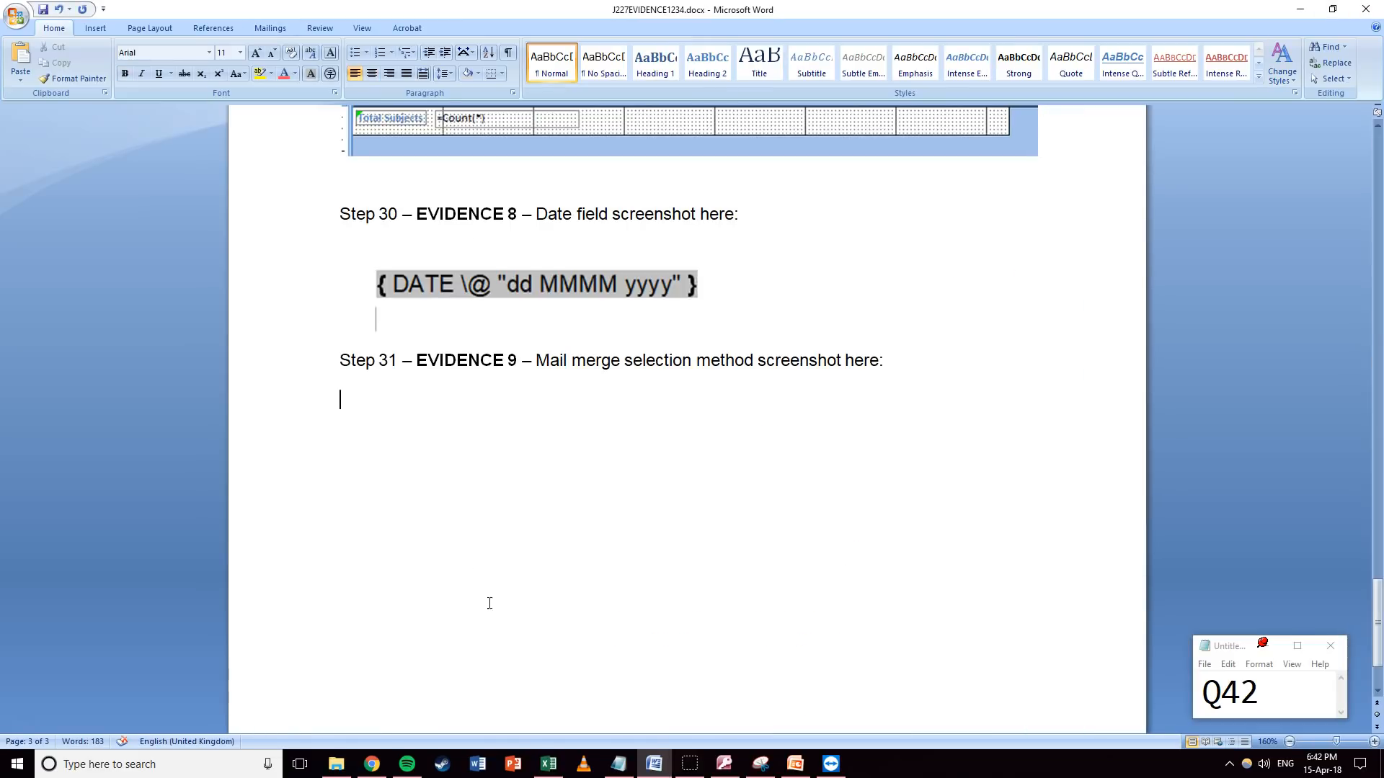
# Open J227CHECKLIST.docx and point its missing data source to J227NEWSTU.CSV in May 2017 Paper 22.
pyautogui.click(337, 764)
pyautogui.doubleClick(580, 283)
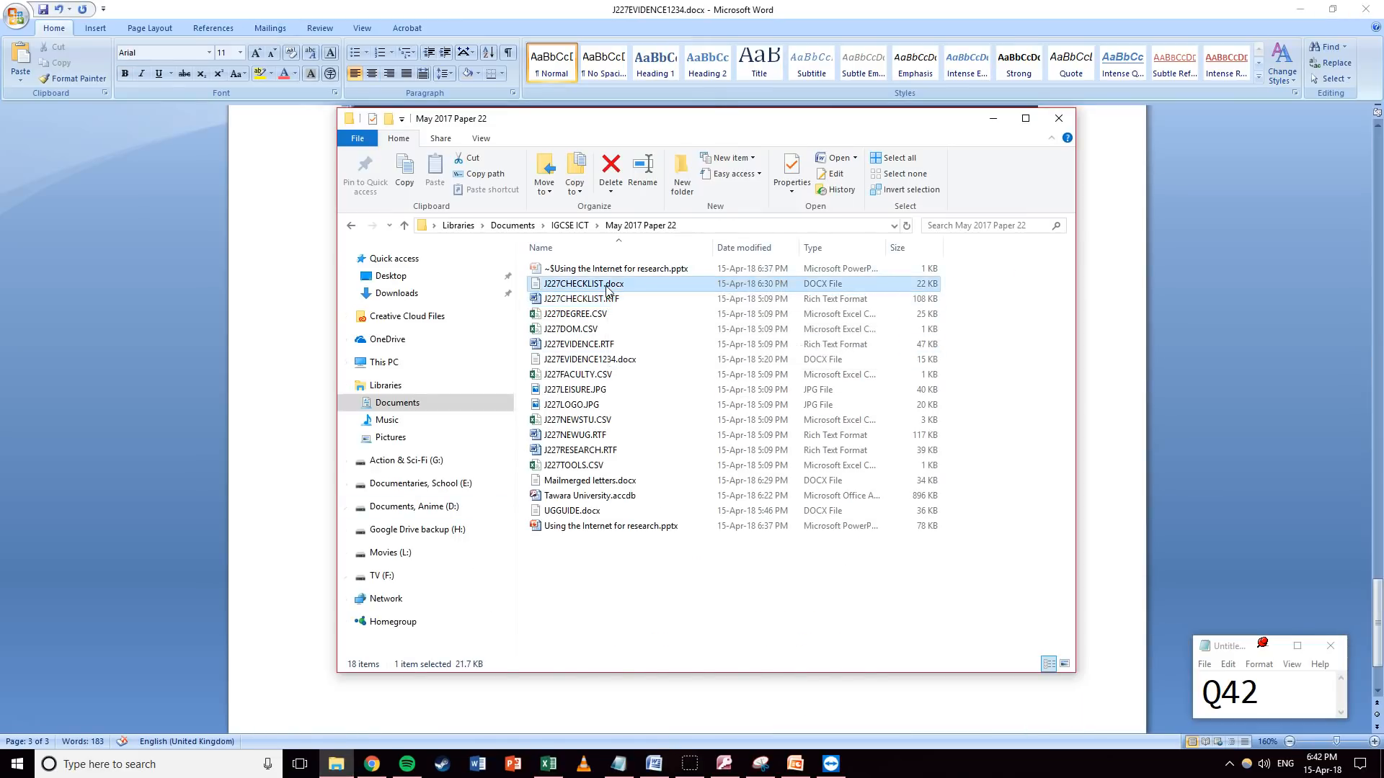
pyautogui.click(652, 447)
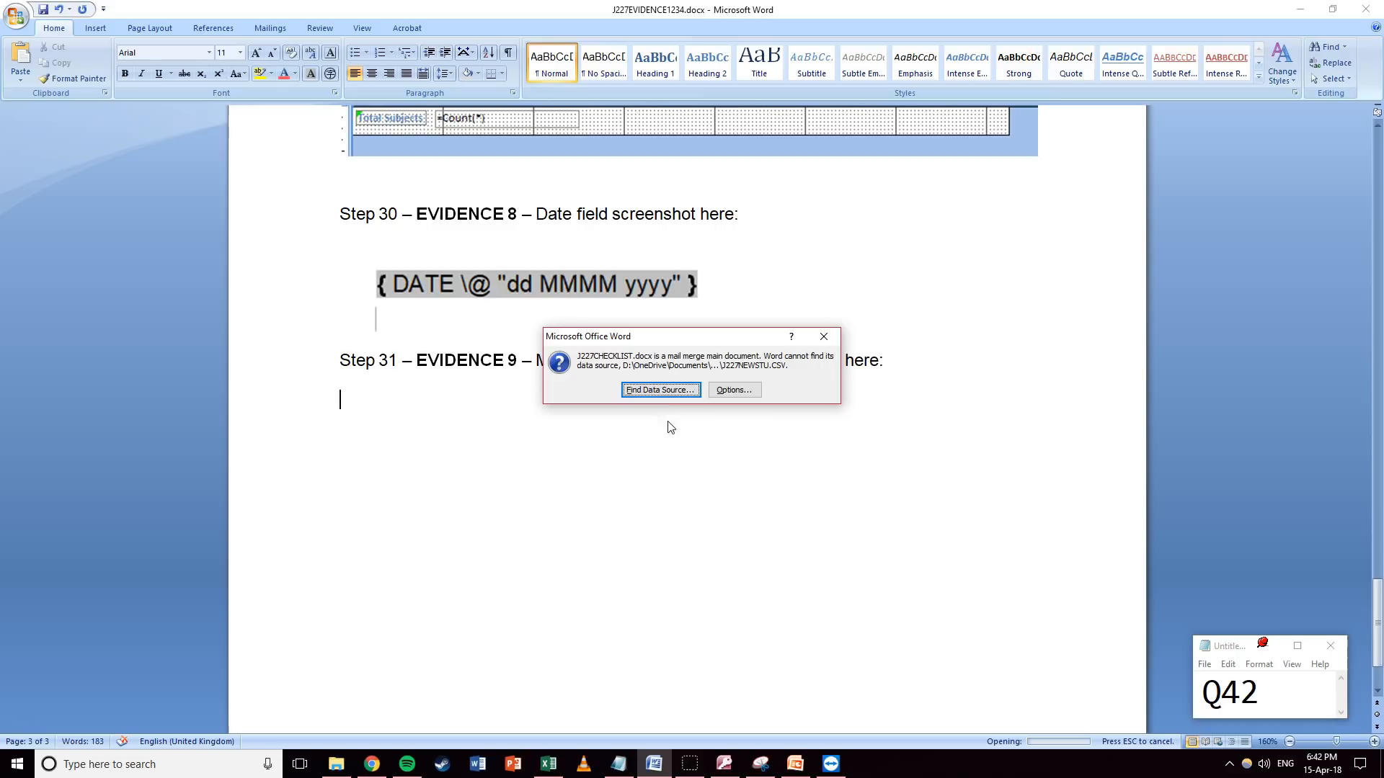
pyautogui.click(661, 391)
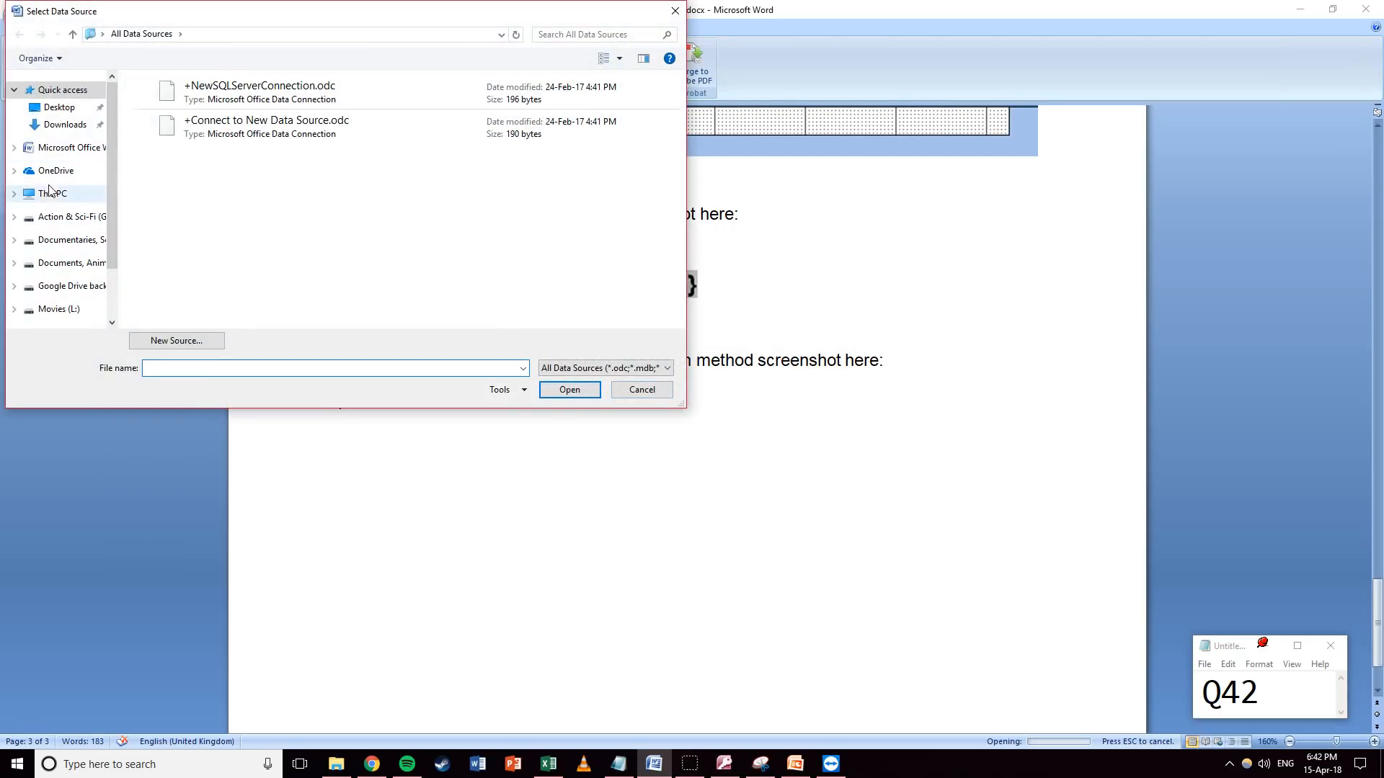
pyautogui.click(54, 194)
pyautogui.doubleClick(209, 163)
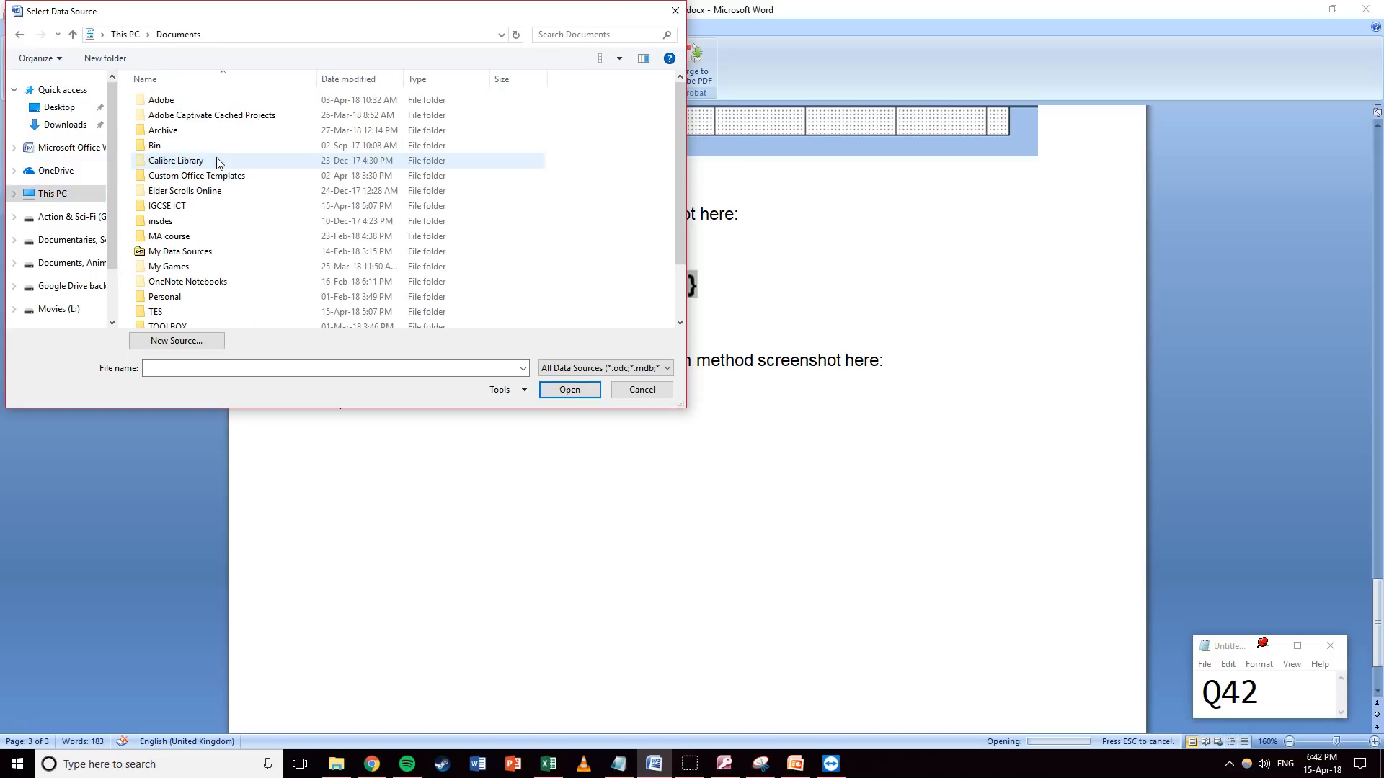
pyautogui.doubleClick(167, 207)
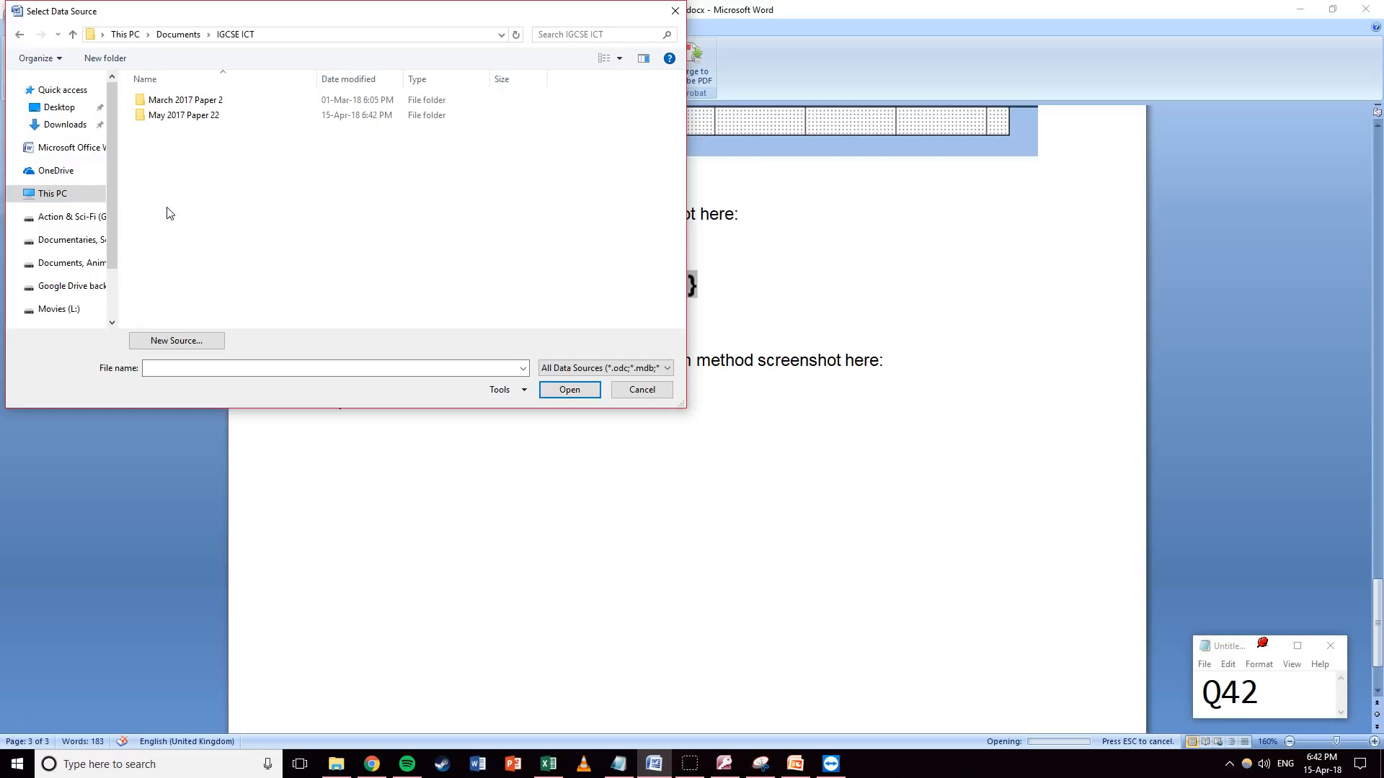
pyautogui.doubleClick(189, 115)
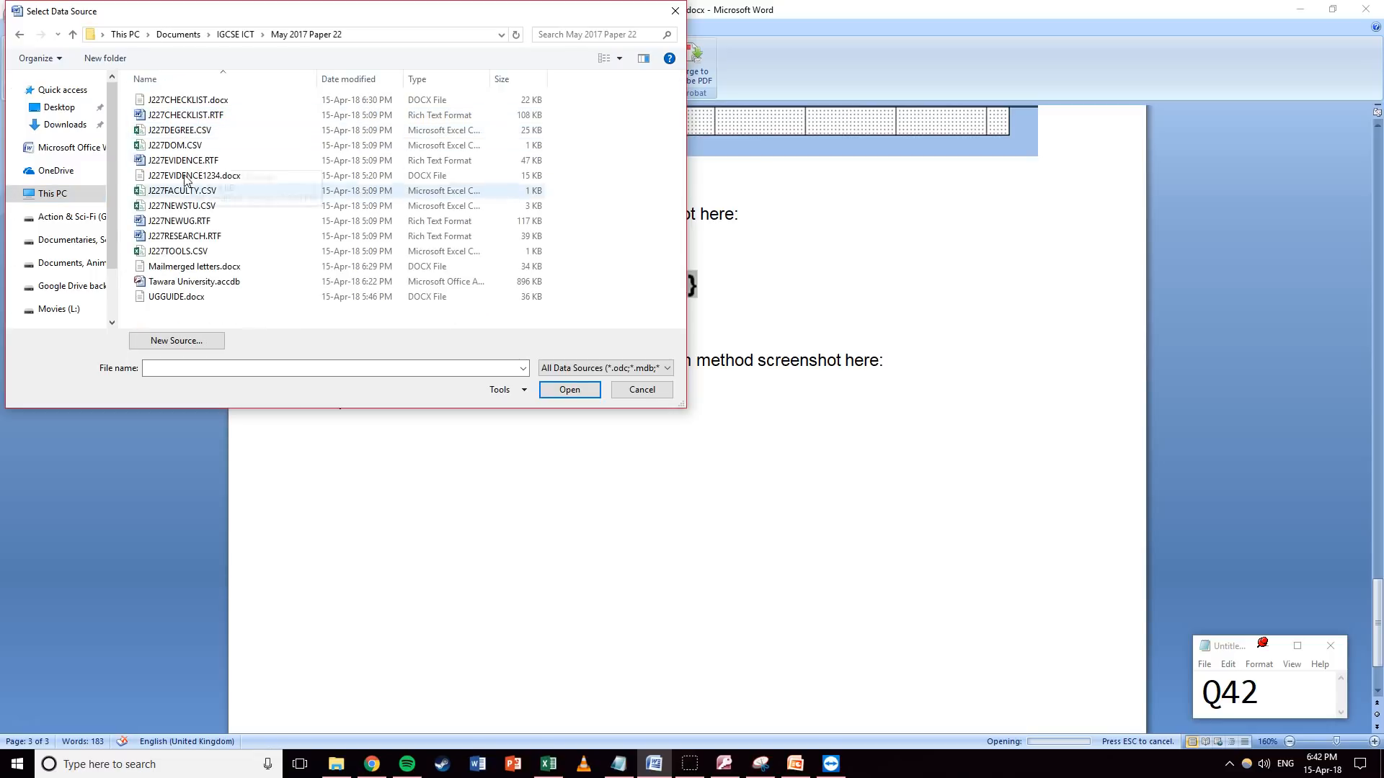
pyautogui.click(189, 207)
pyautogui.click(568, 390)
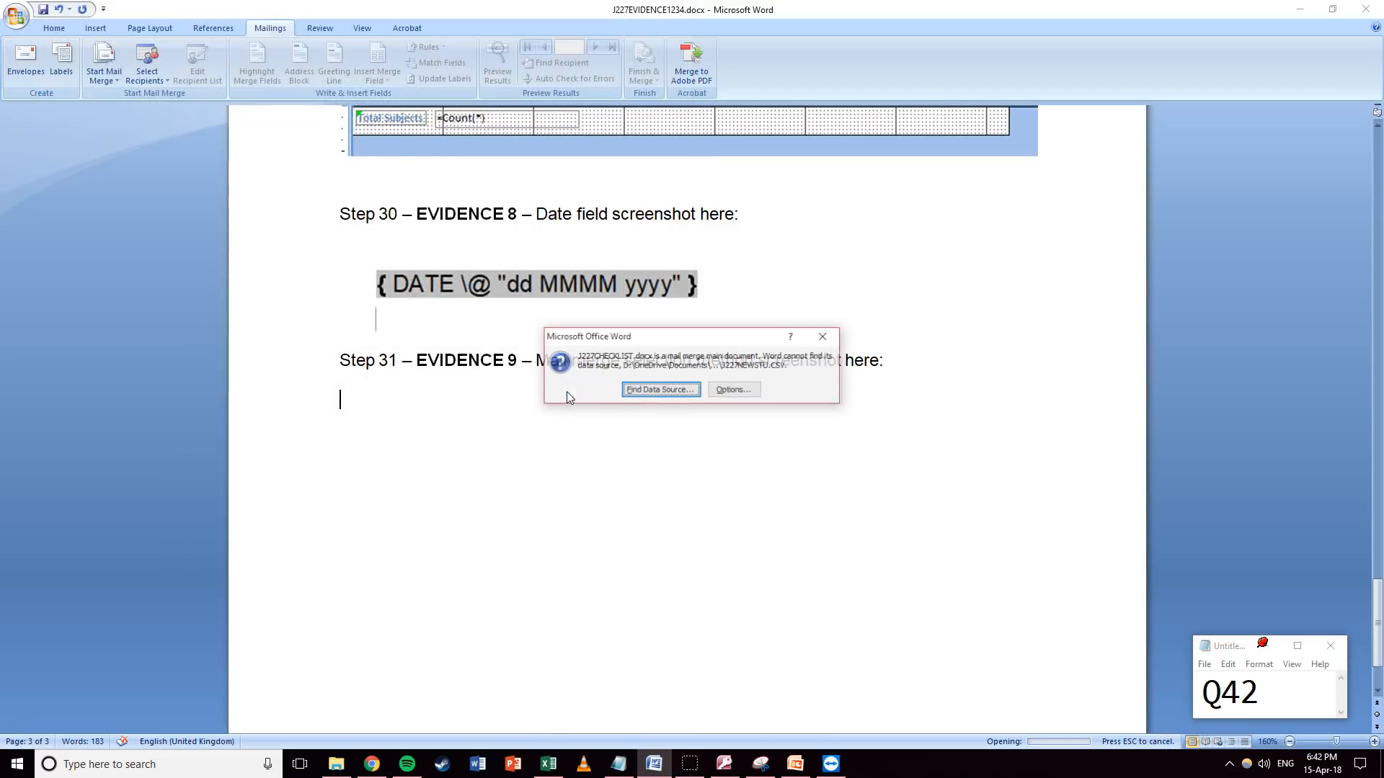
# Retry locating J227NEWSTU.CSV as the data source, then dismiss the remove-source options.
pyautogui.click(659, 390)
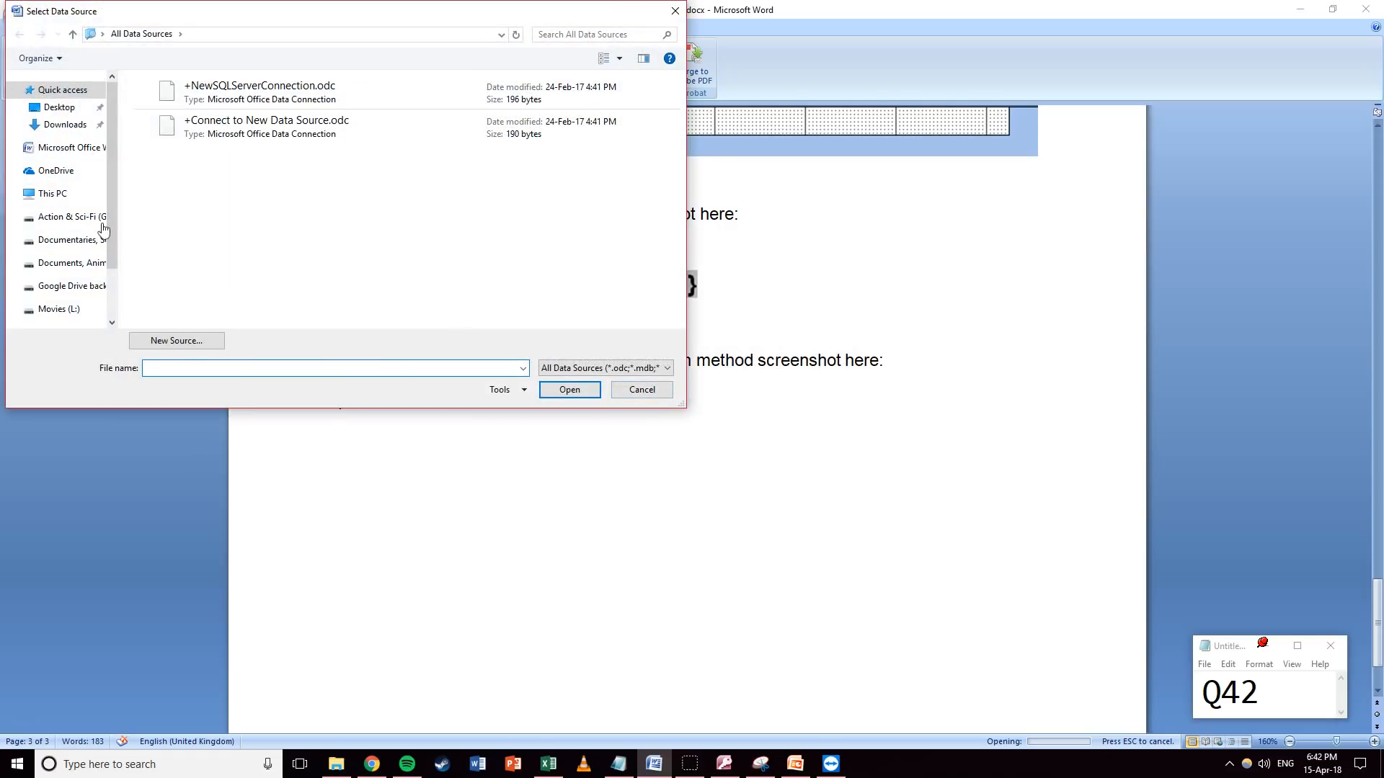
pyautogui.click(54, 194)
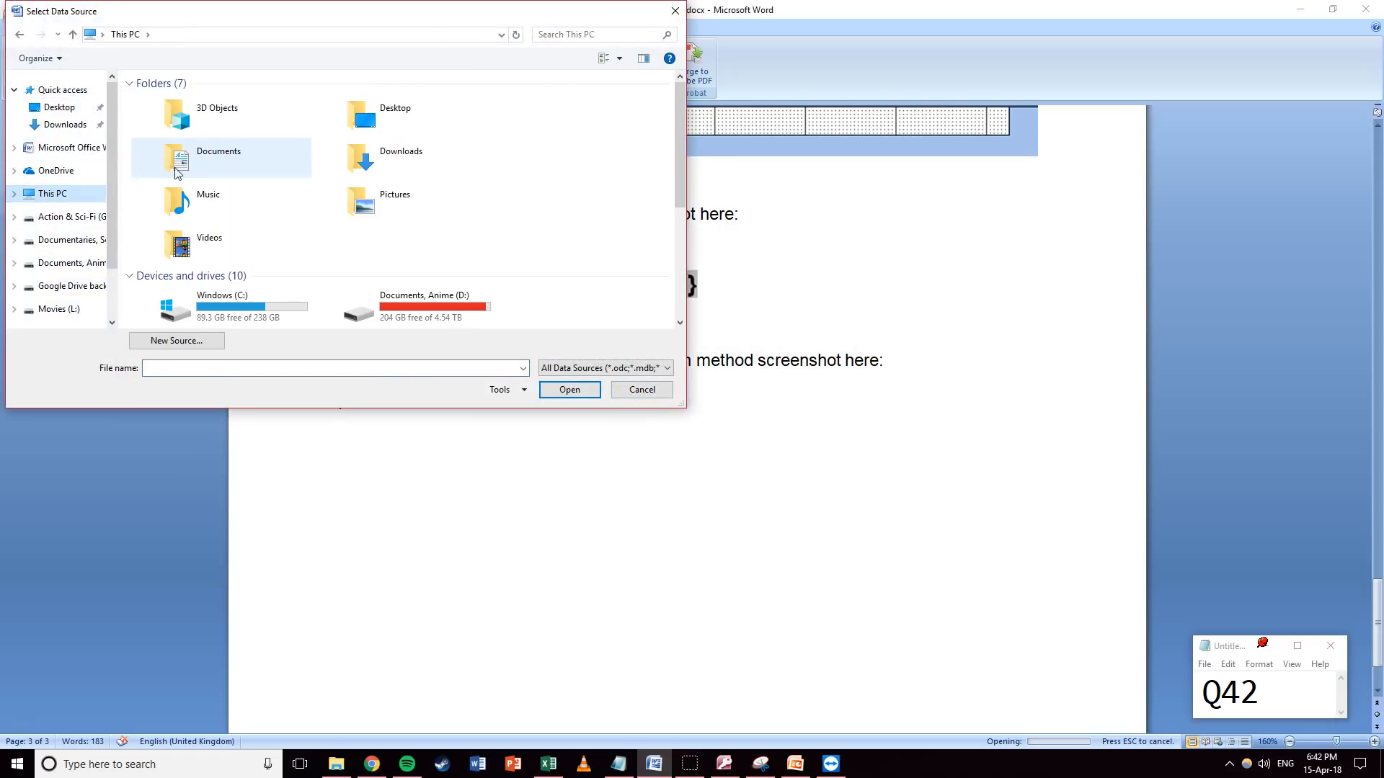
pyautogui.doubleClick(204, 161)
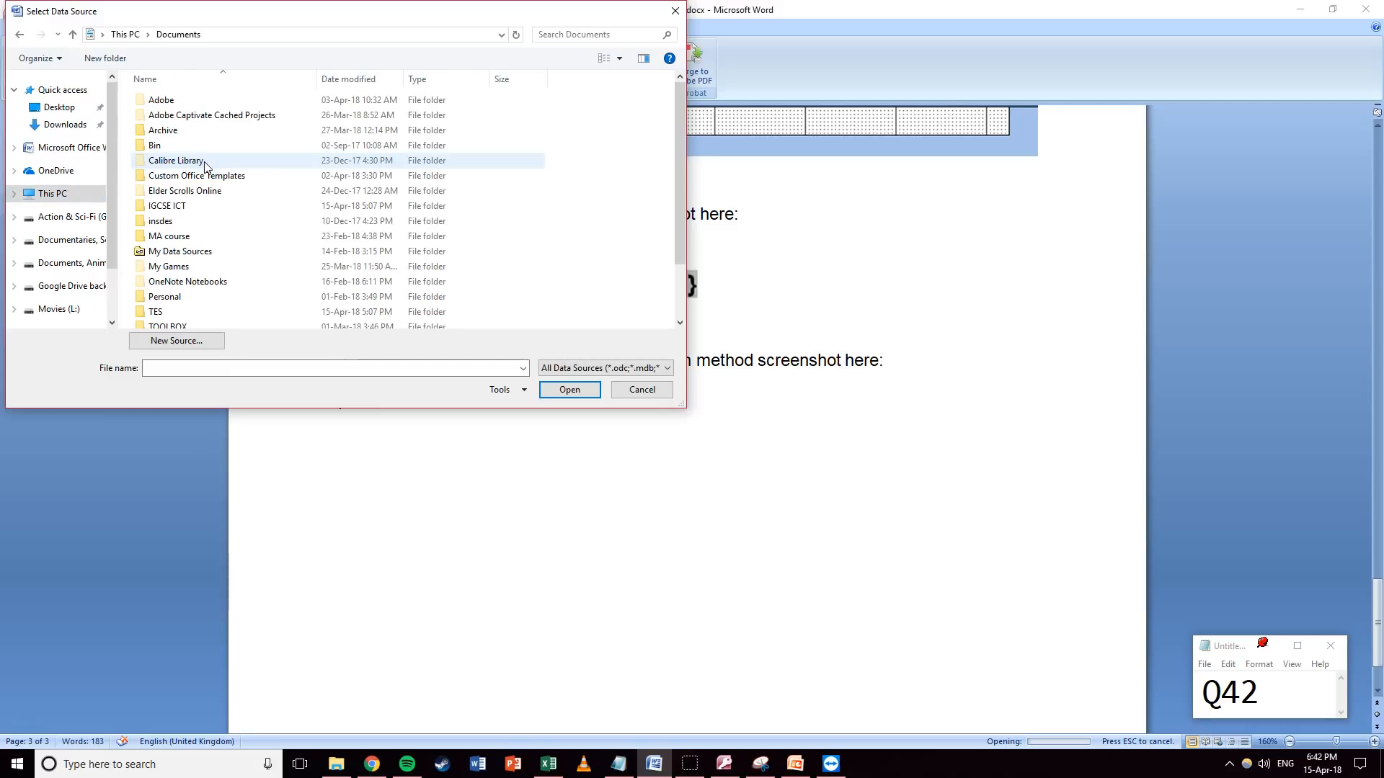
pyautogui.doubleClick(169, 212)
pyautogui.doubleClick(185, 115)
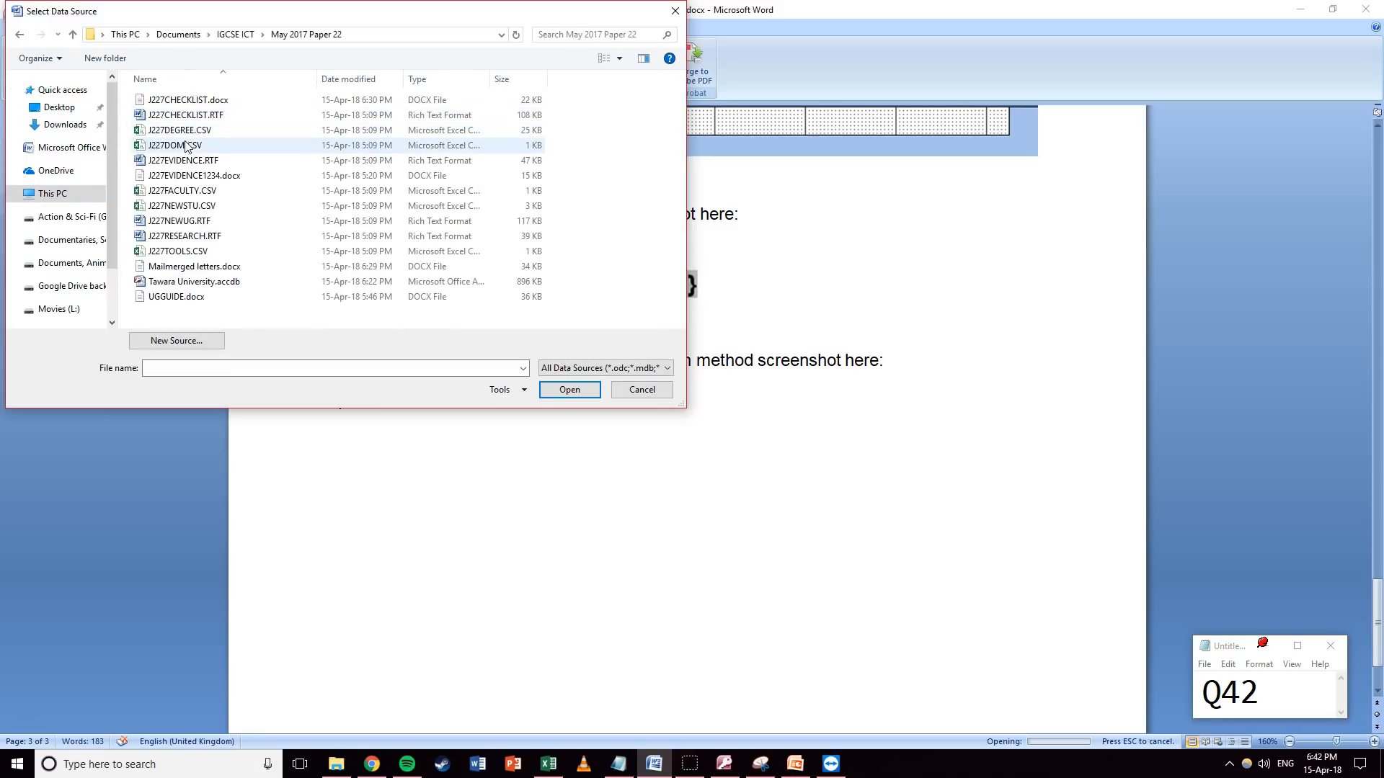
pyautogui.click(182, 205)
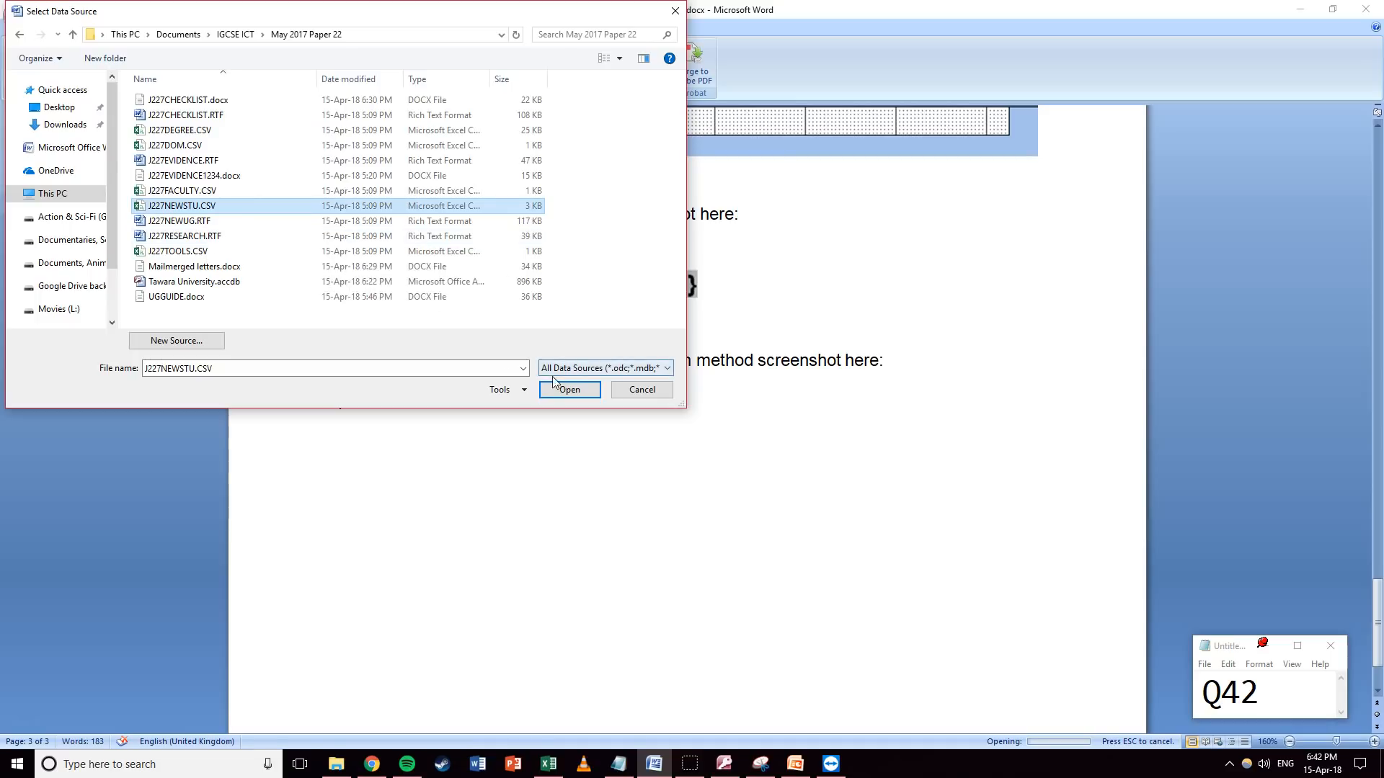
pyautogui.click(563, 395)
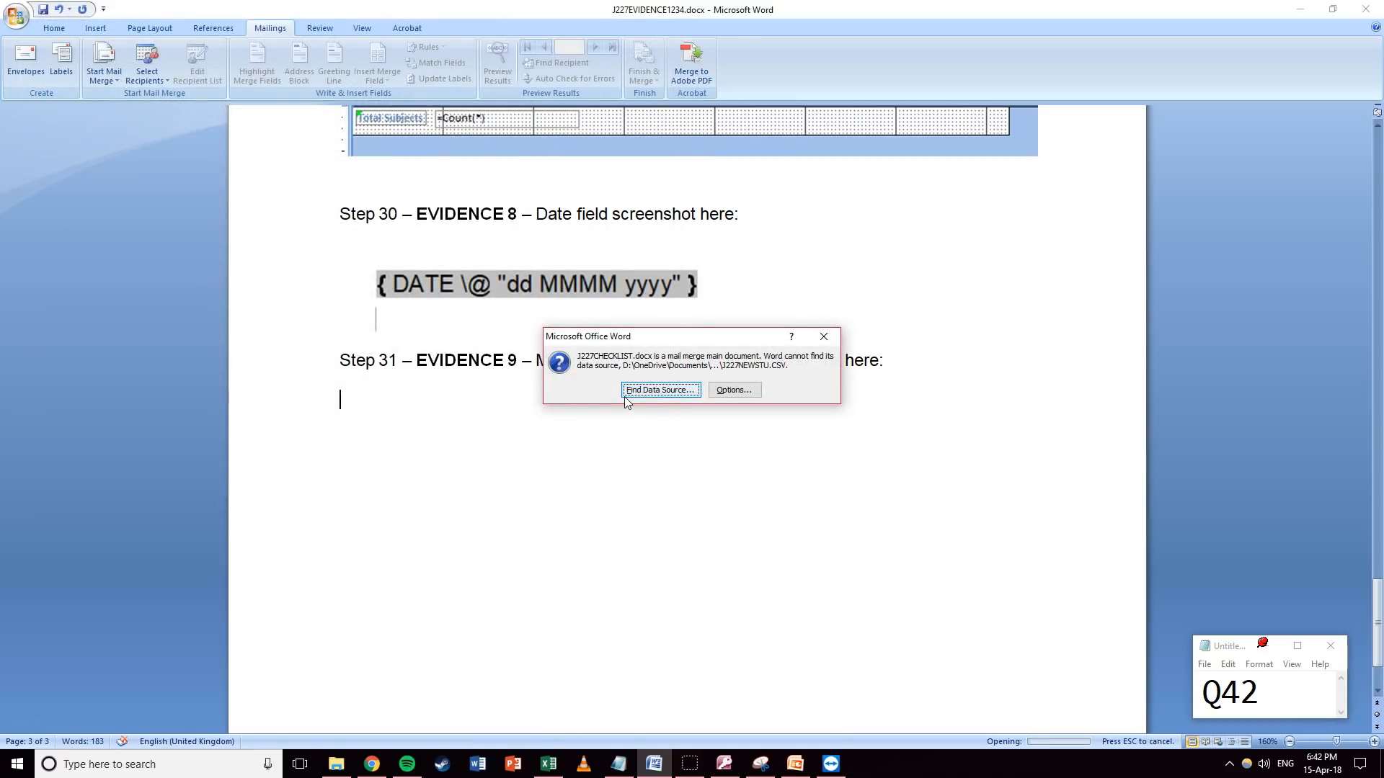
pyautogui.click(745, 395)
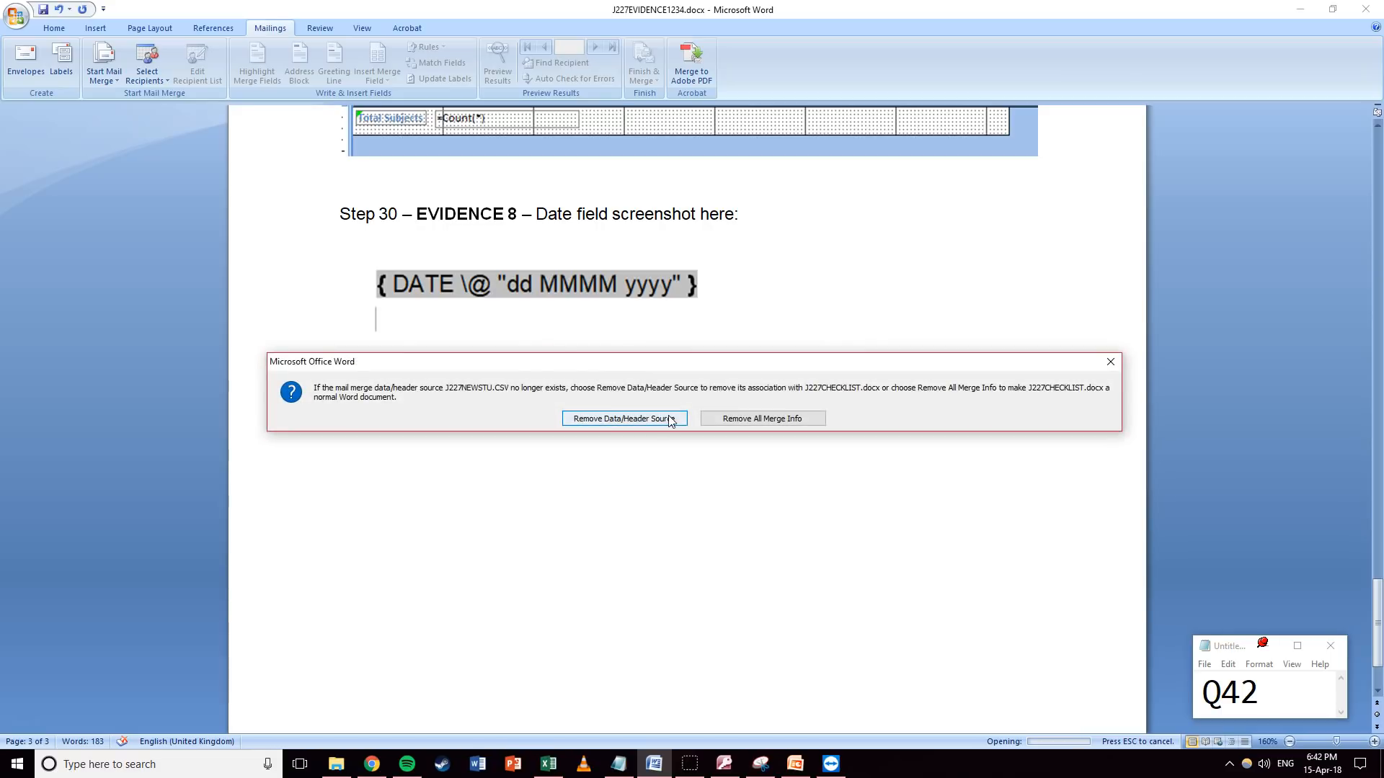
pyautogui.click(1110, 362)
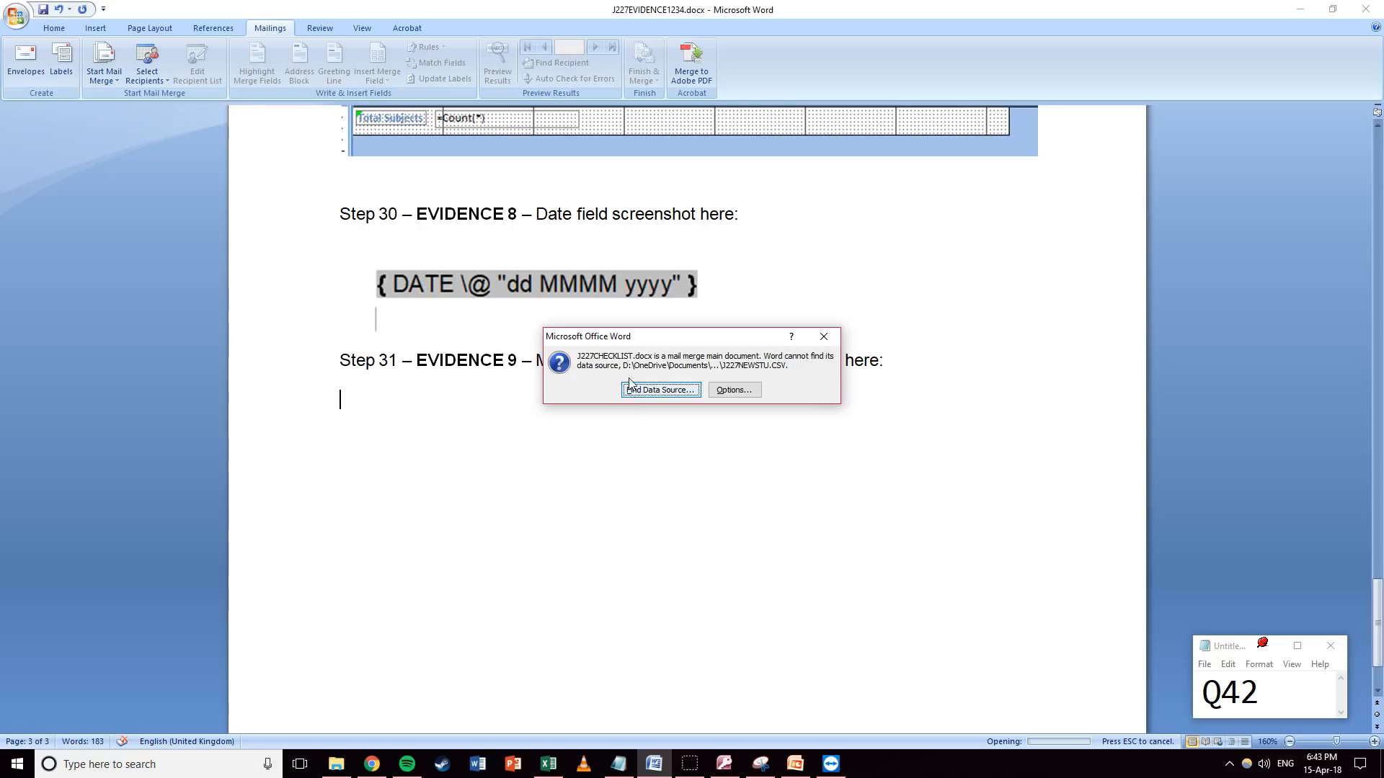
# Locate J227NEWSTU.CSV once more and dismiss the missing data source message.
pyautogui.click(653, 390)
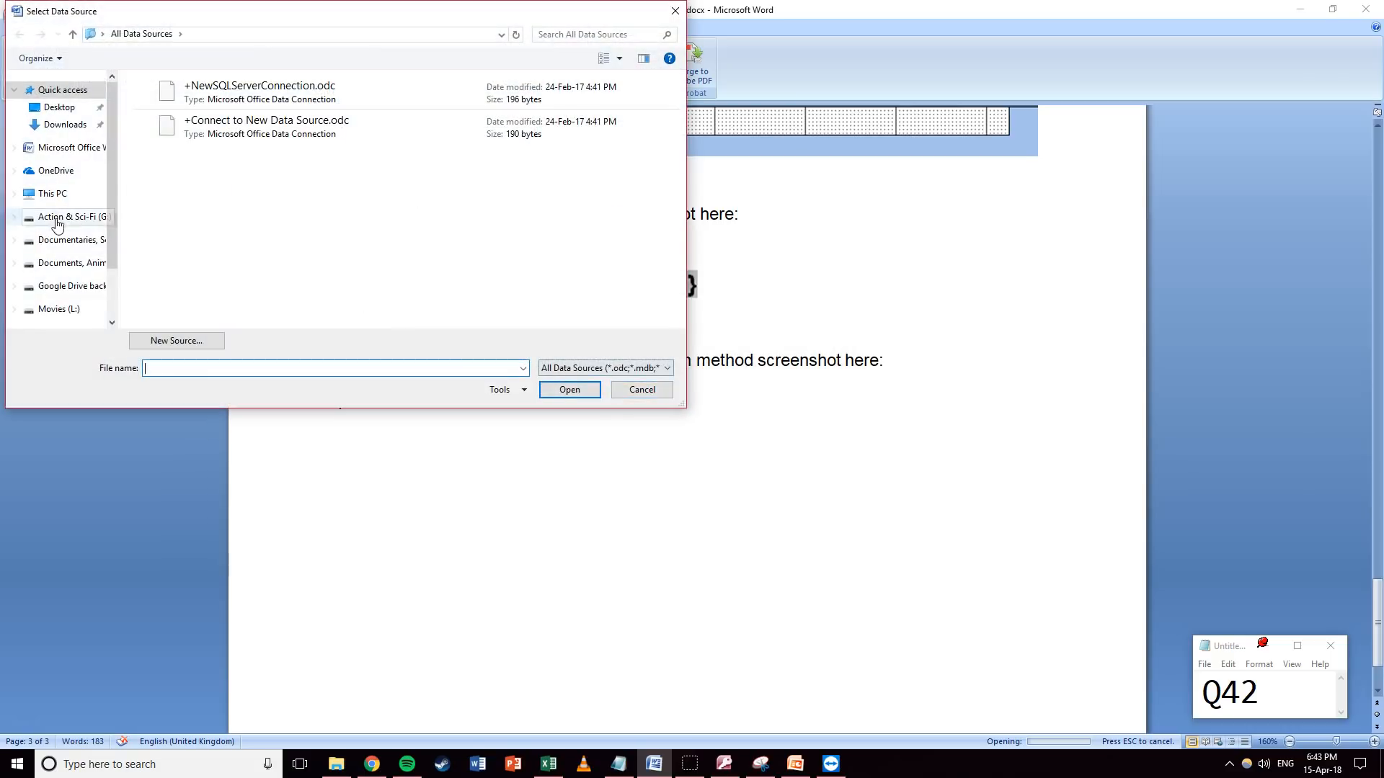
pyautogui.click(50, 193)
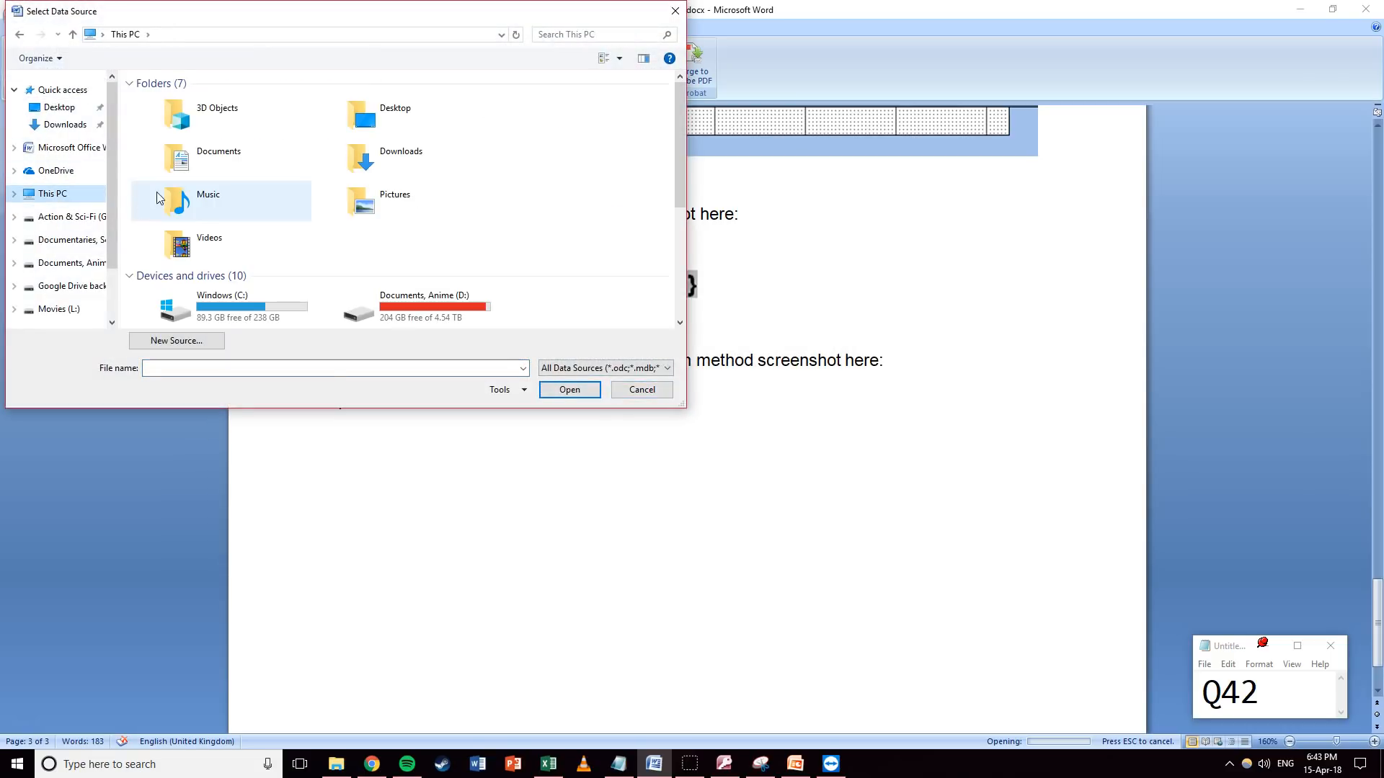
pyautogui.doubleClick(186, 160)
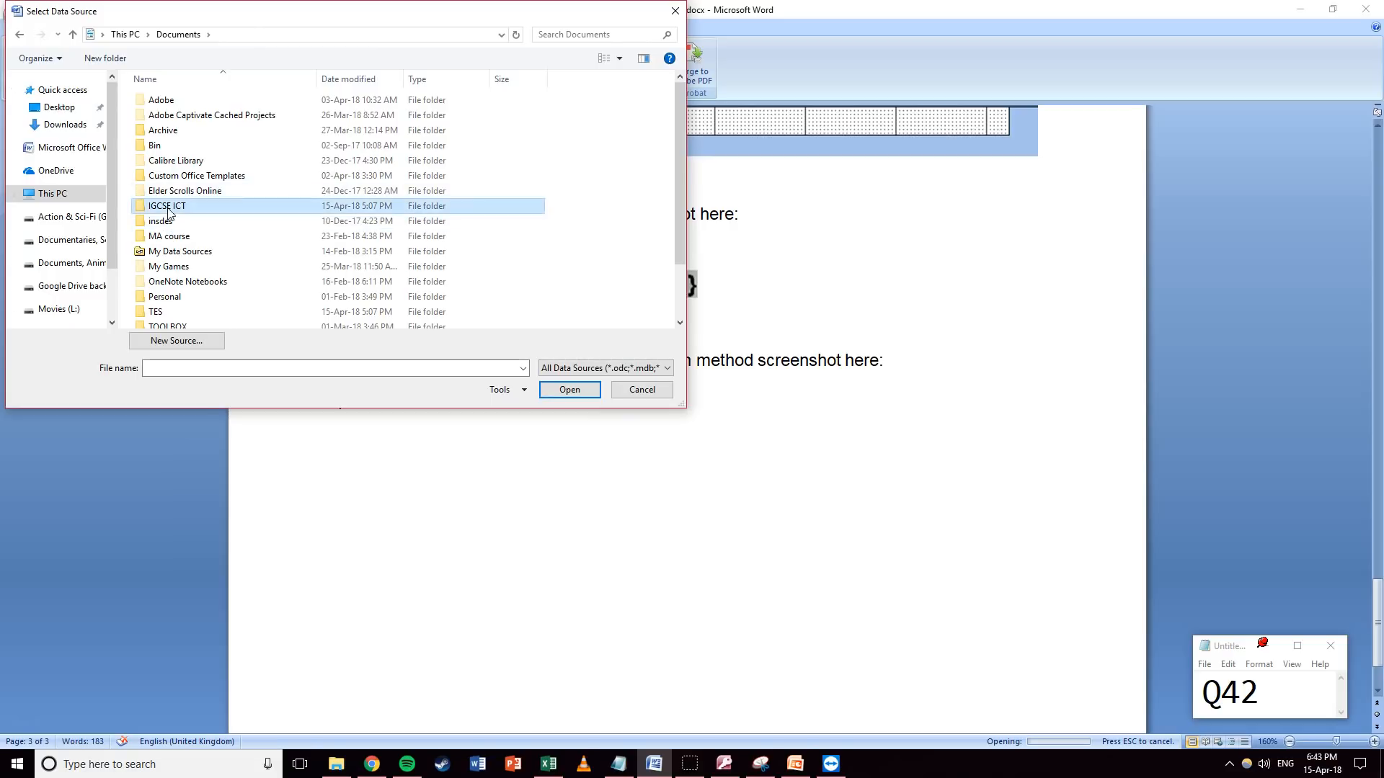
pyautogui.doubleClick(172, 206)
pyautogui.click(193, 117)
pyautogui.doubleClick(193, 117)
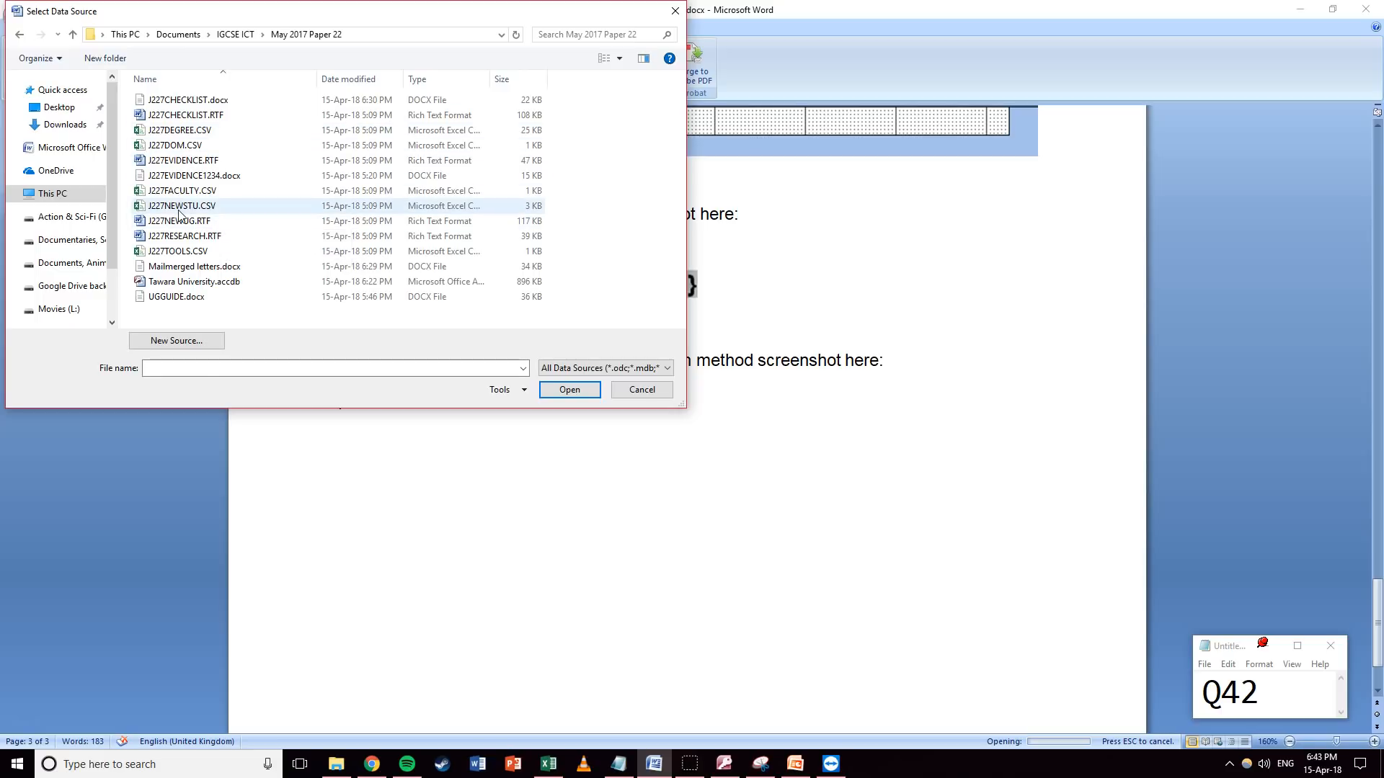
pyautogui.click(139, 208)
pyautogui.click(580, 390)
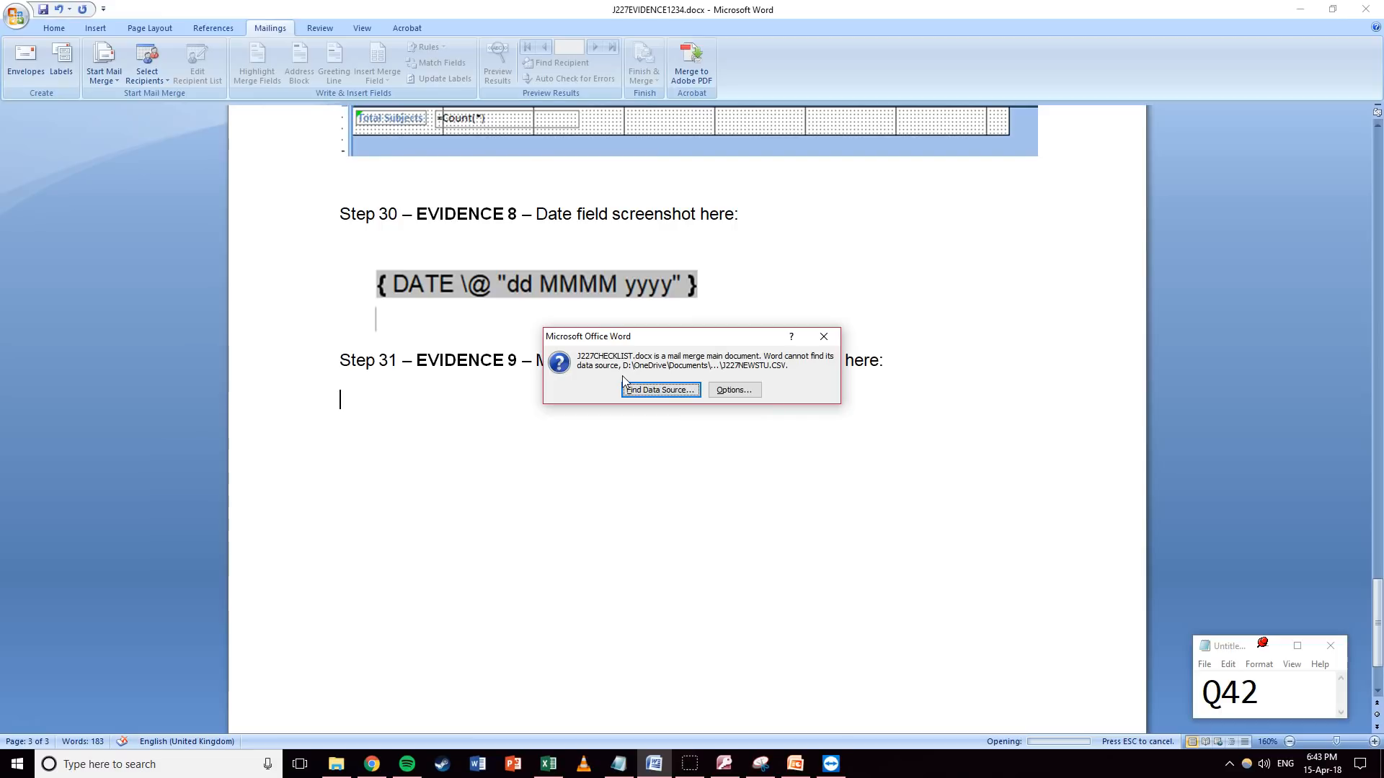
pyautogui.click(816, 338)
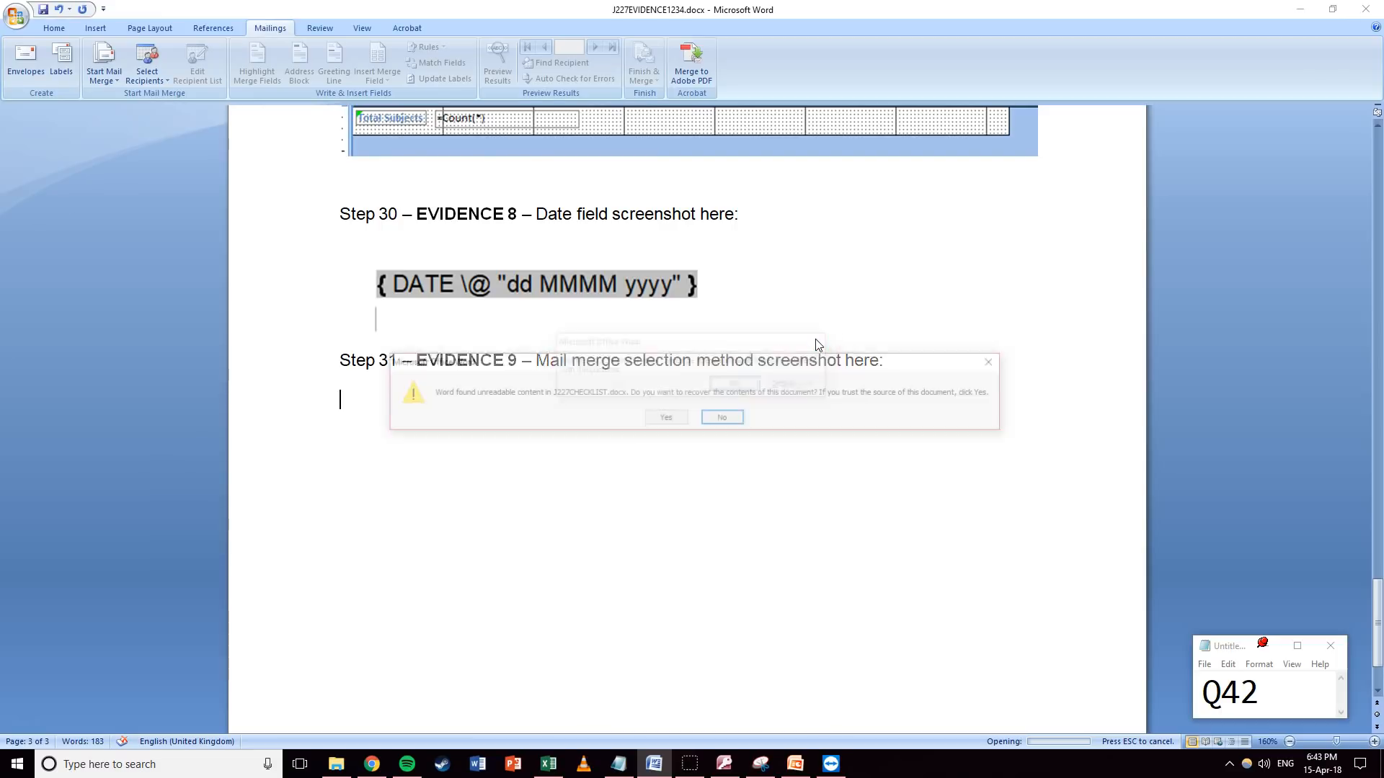
# Recover the document's unreadable content and open it without running the stored SQL query.
pyautogui.click(666, 419)
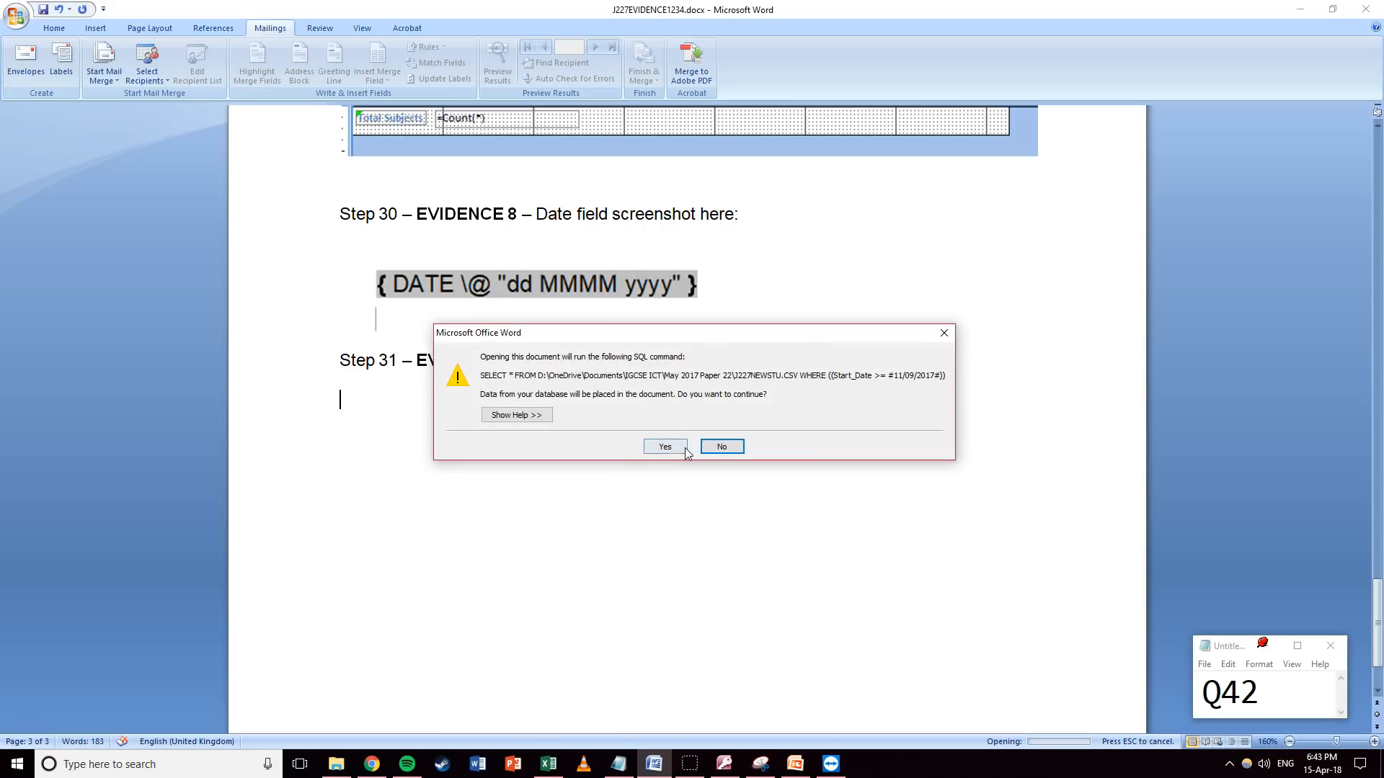
pyautogui.click(729, 451)
pyautogui.click(517, 331)
pyautogui.click(482, 284)
# Use the existing list J227NEWSTU.CSV from May 2017 Paper 22 as the recipients.
pyautogui.click(270, 28)
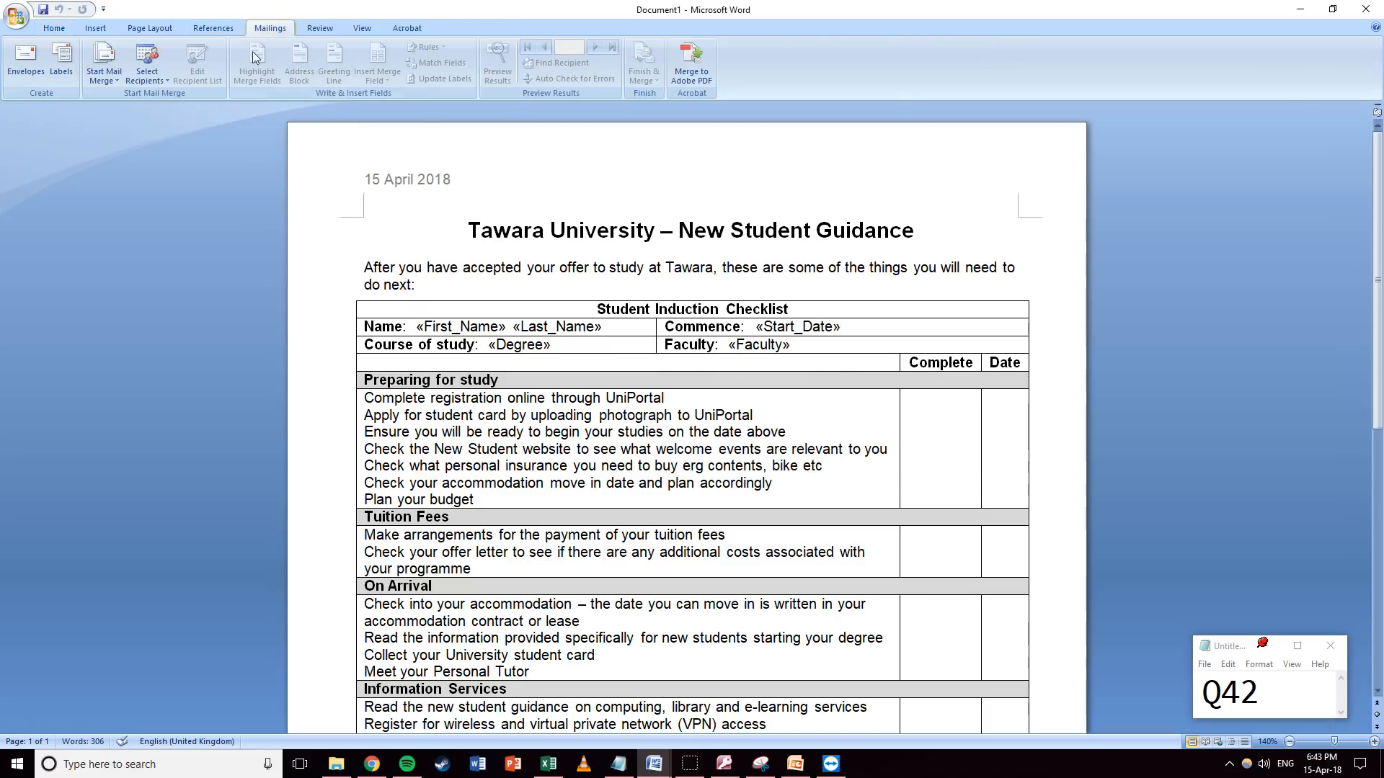
pyautogui.click(146, 76)
pyautogui.click(163, 113)
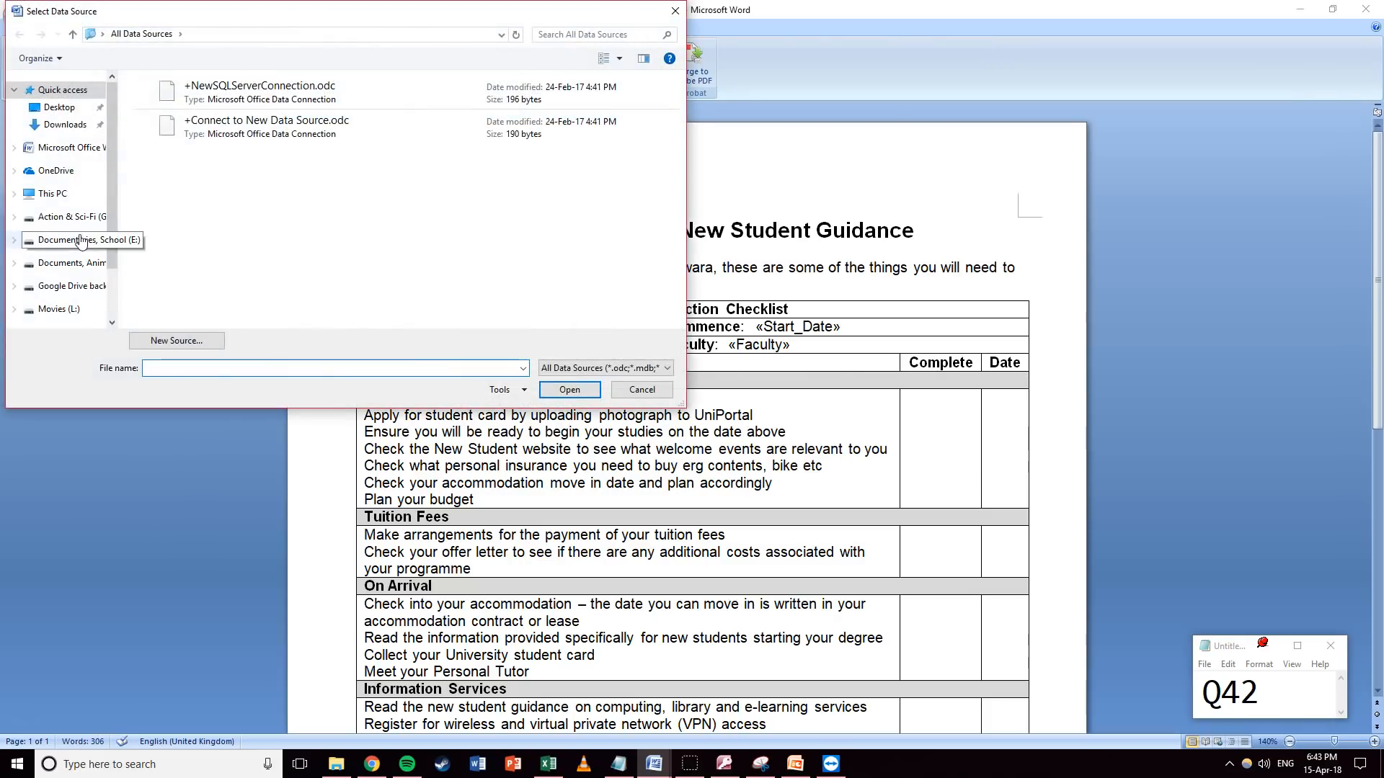
pyautogui.click(50, 193)
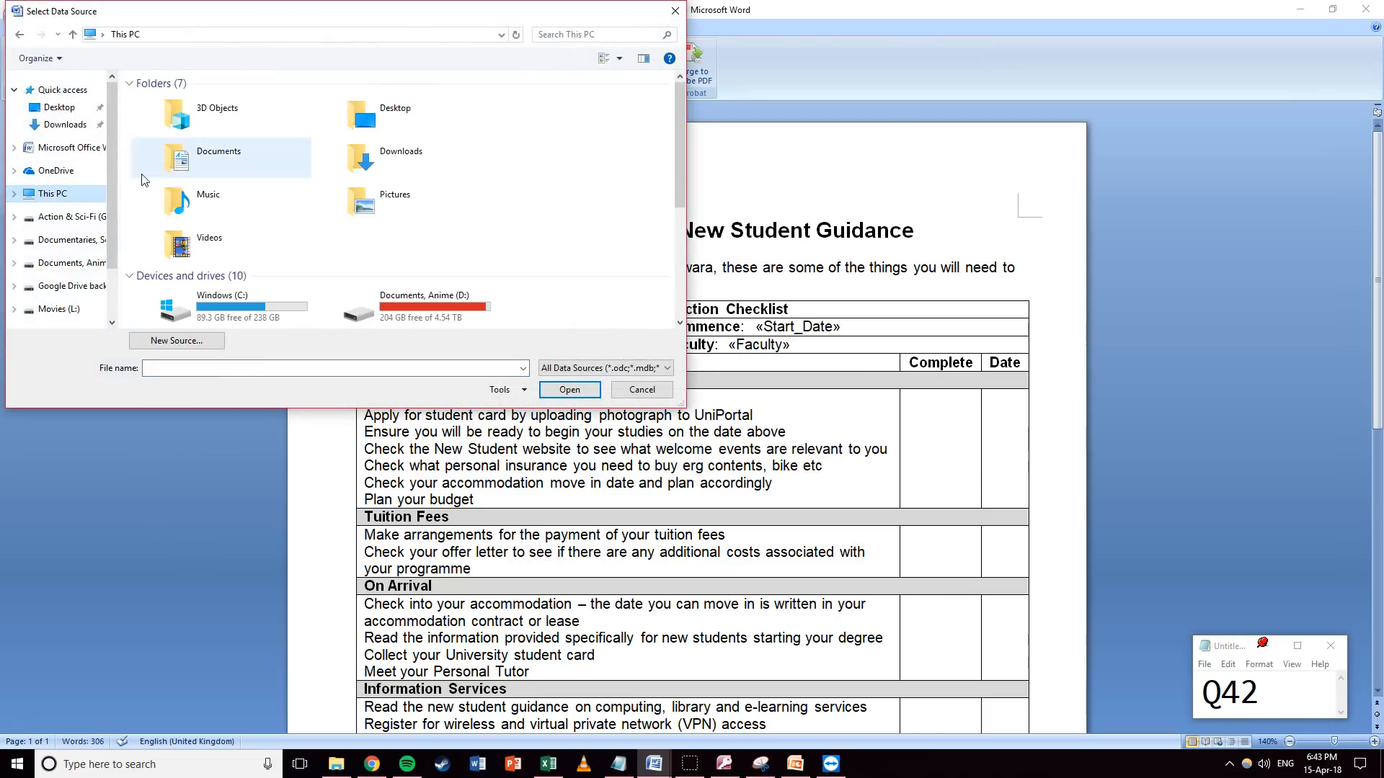
pyautogui.doubleClick(203, 170)
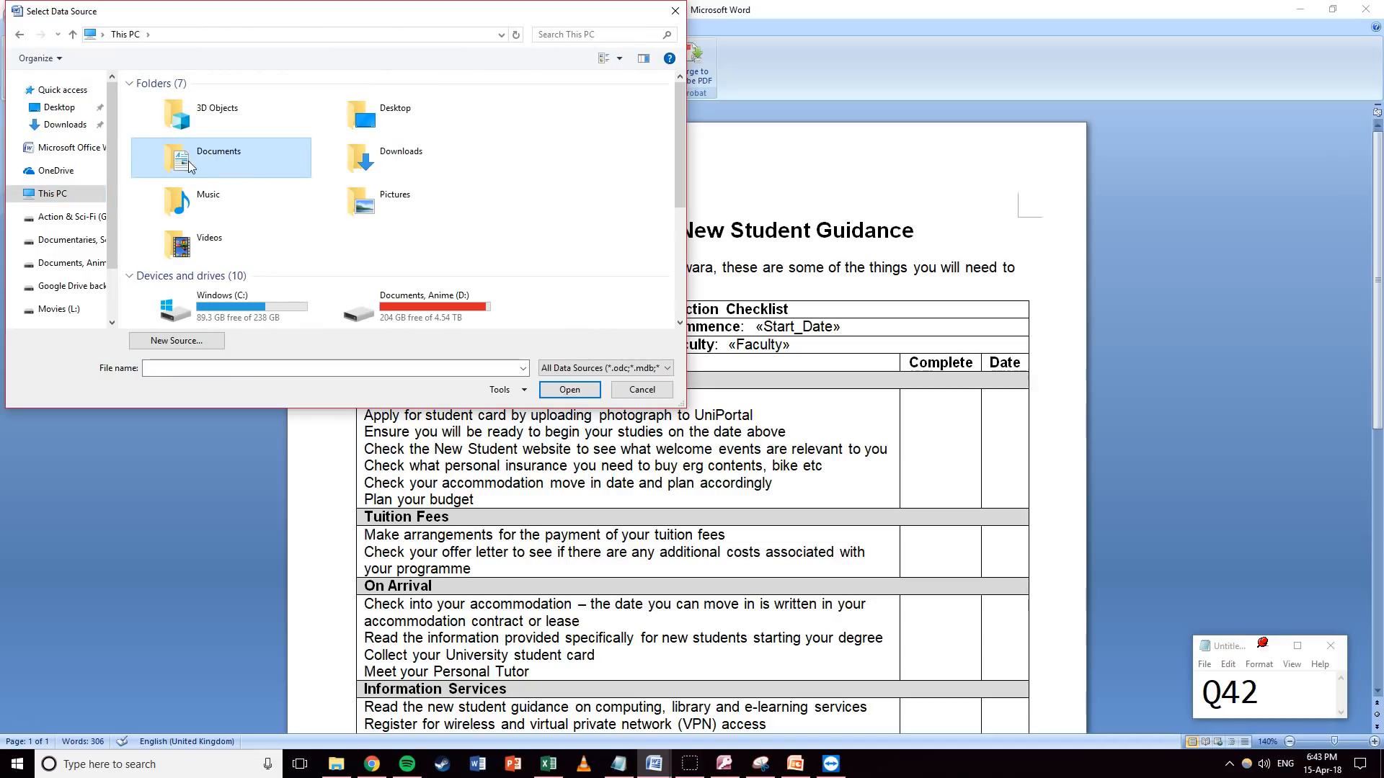
pyautogui.doubleClick(190, 167)
pyautogui.doubleClick(173, 207)
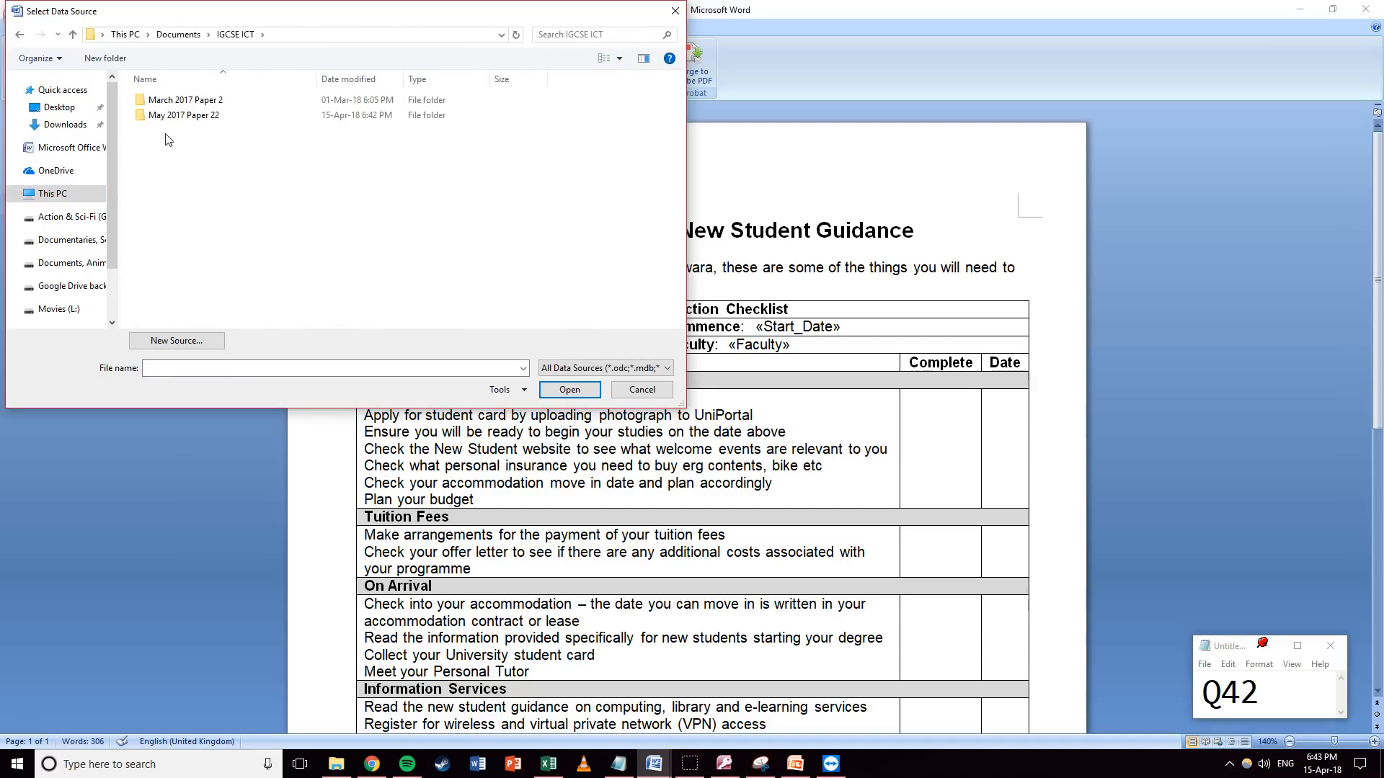
pyautogui.doubleClick(182, 115)
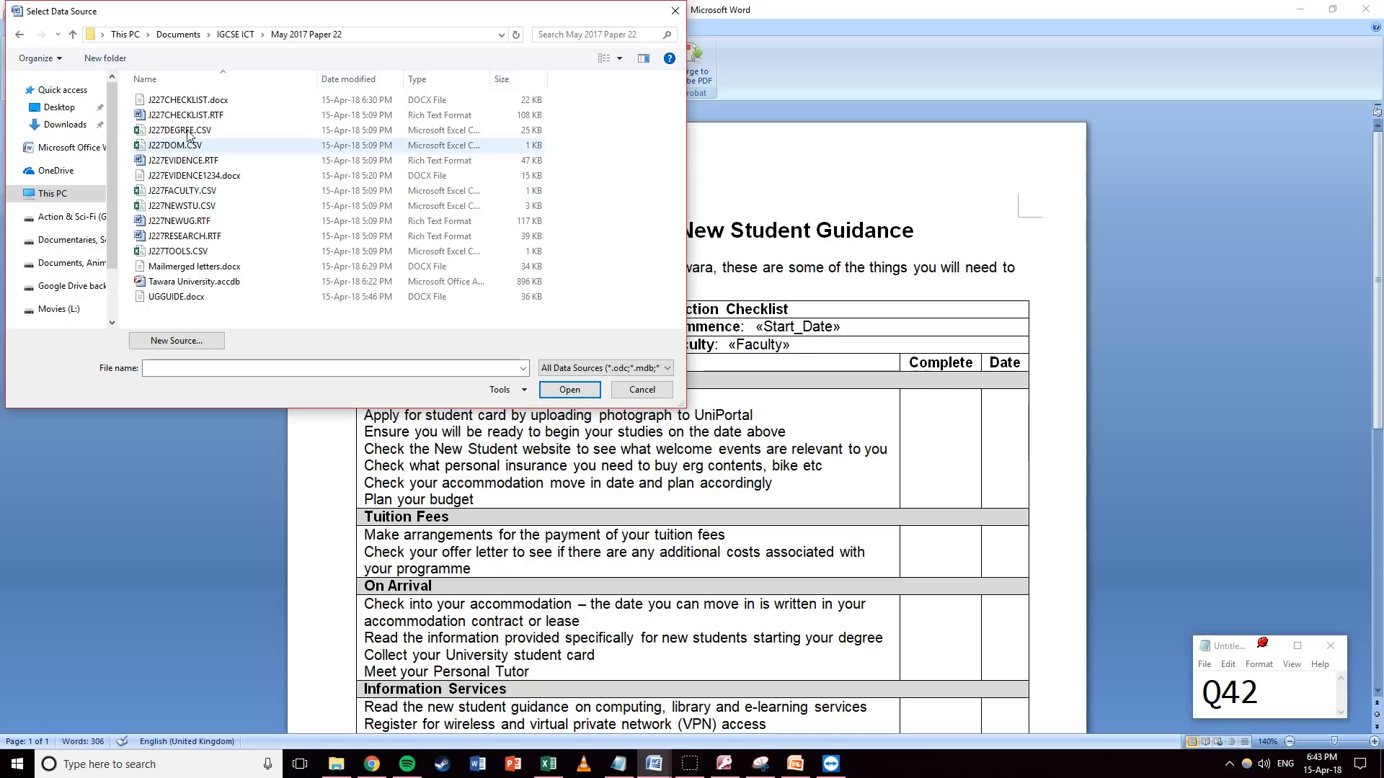
pyautogui.doubleClick(189, 206)
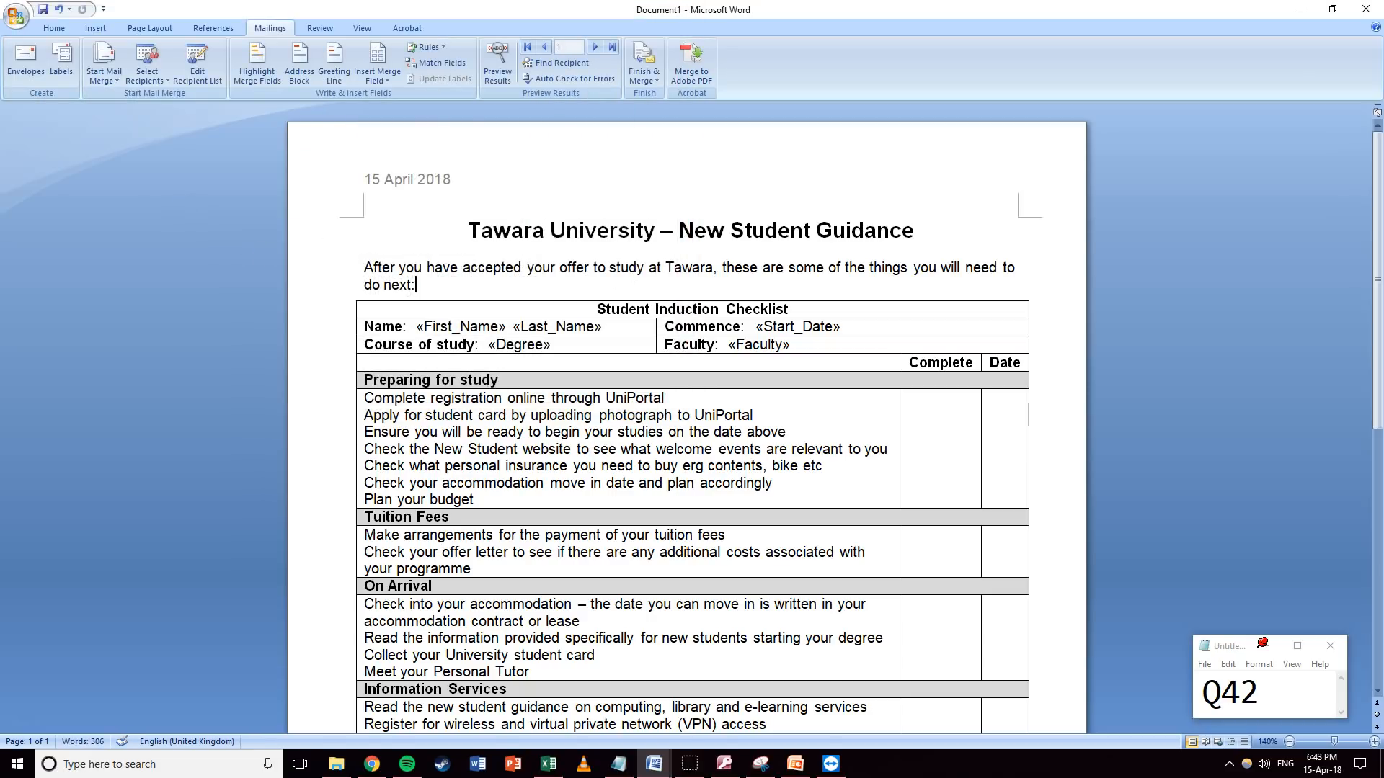
# Filter recipients to Start_Date greater than or equal to 11/09/2017, then redisplay the filter criteria.
pyautogui.click(197, 62)
pyautogui.click(644, 432)
pyautogui.click(453, 432)
pyautogui.scroll(-1, 416, 458)
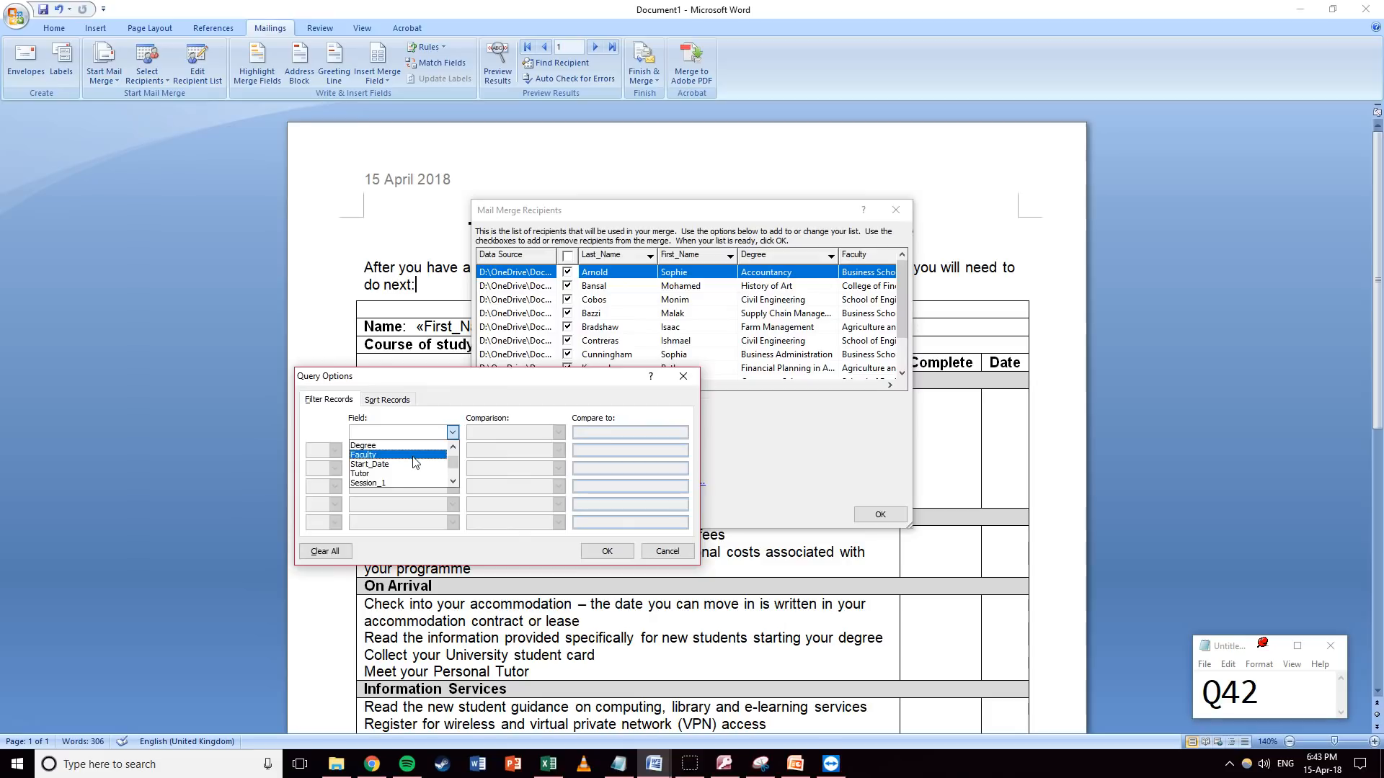
pyautogui.click(401, 465)
pyautogui.click(526, 434)
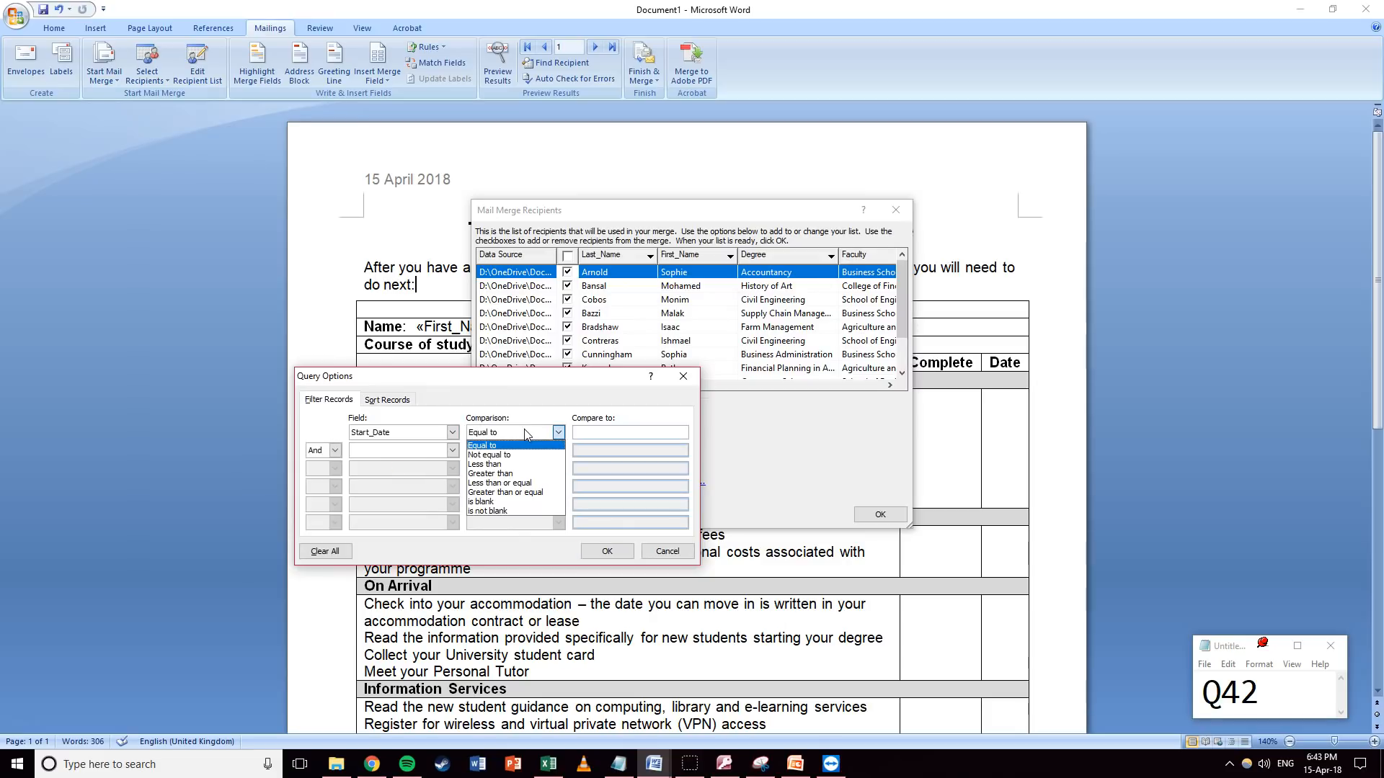
pyautogui.click(513, 492)
pyautogui.click(617, 432)
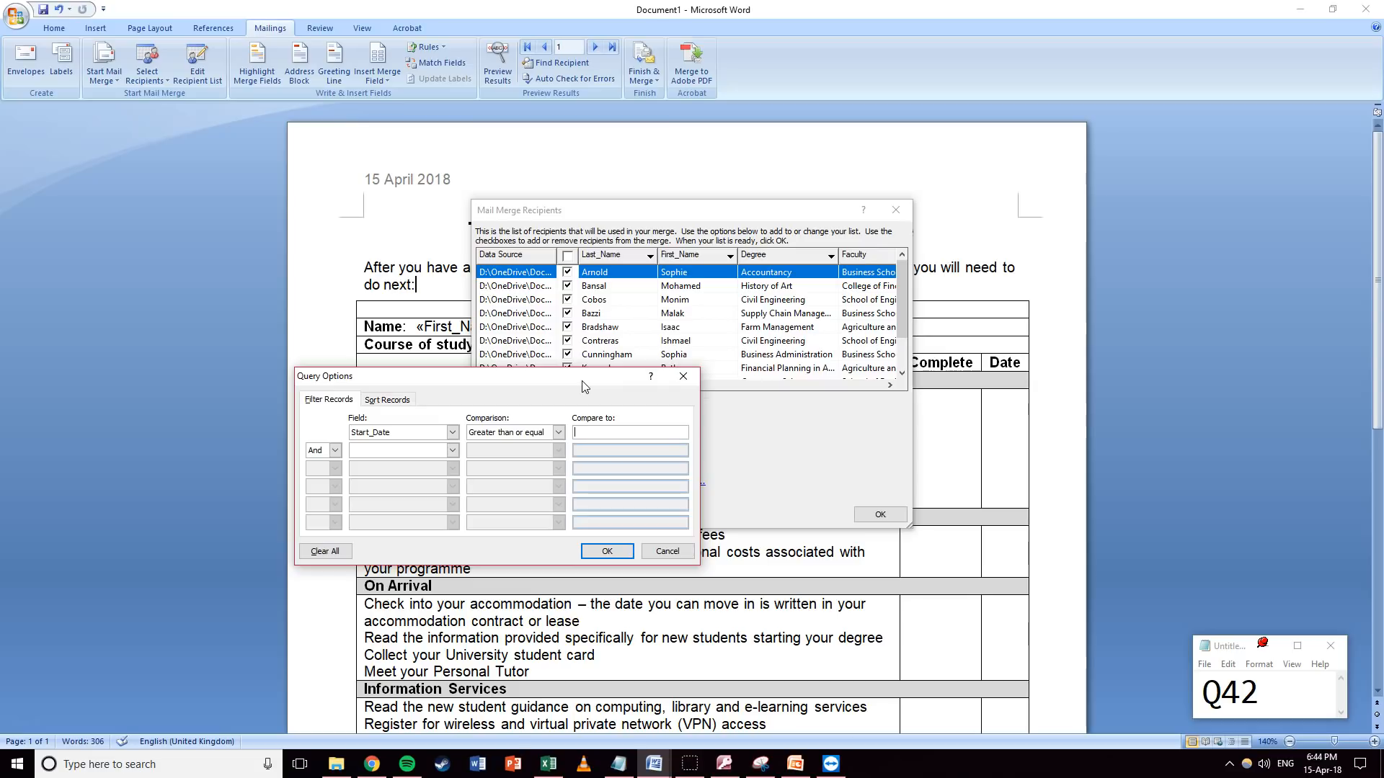
pyautogui.write('11/09/2017')
pyautogui.click(624, 550)
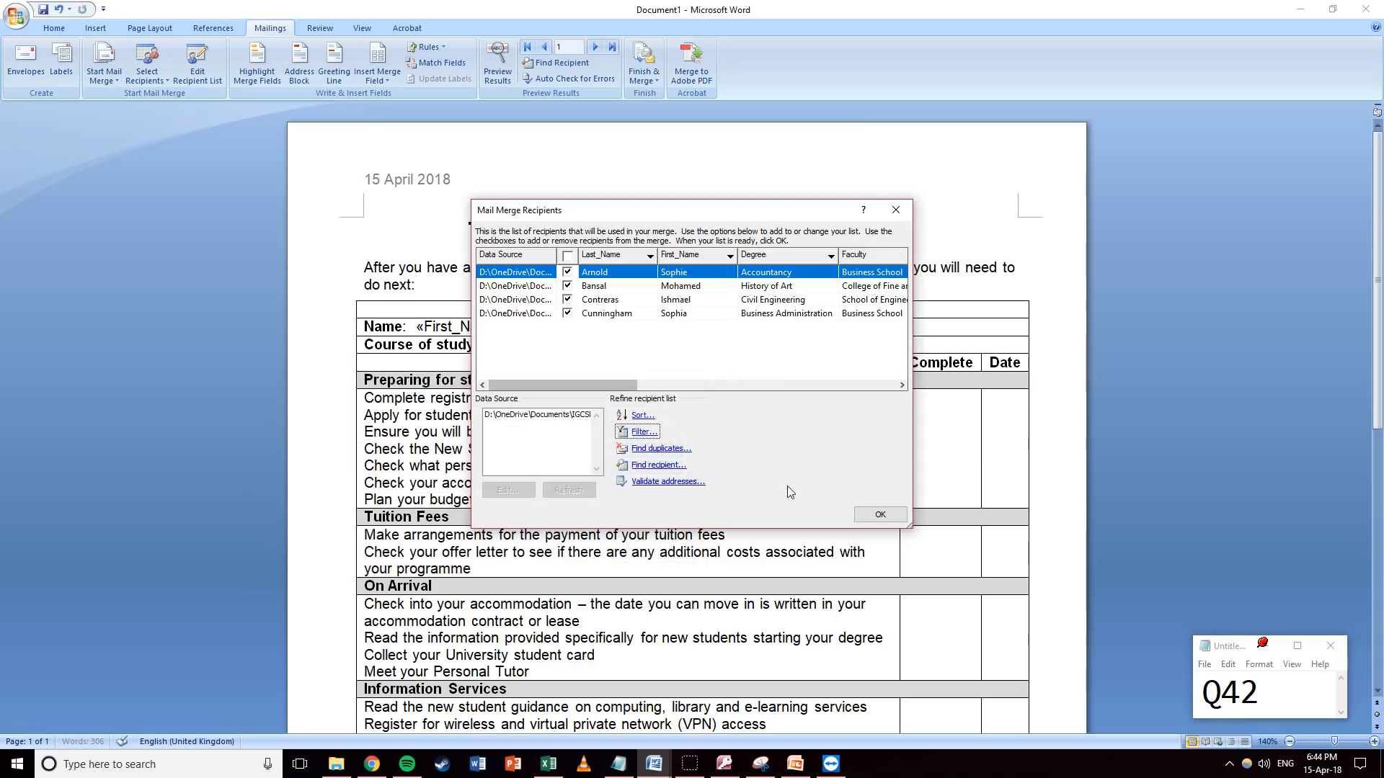
pyautogui.click(642, 432)
pyautogui.moveTo(565, 389); pyautogui.dragTo(794, 372)
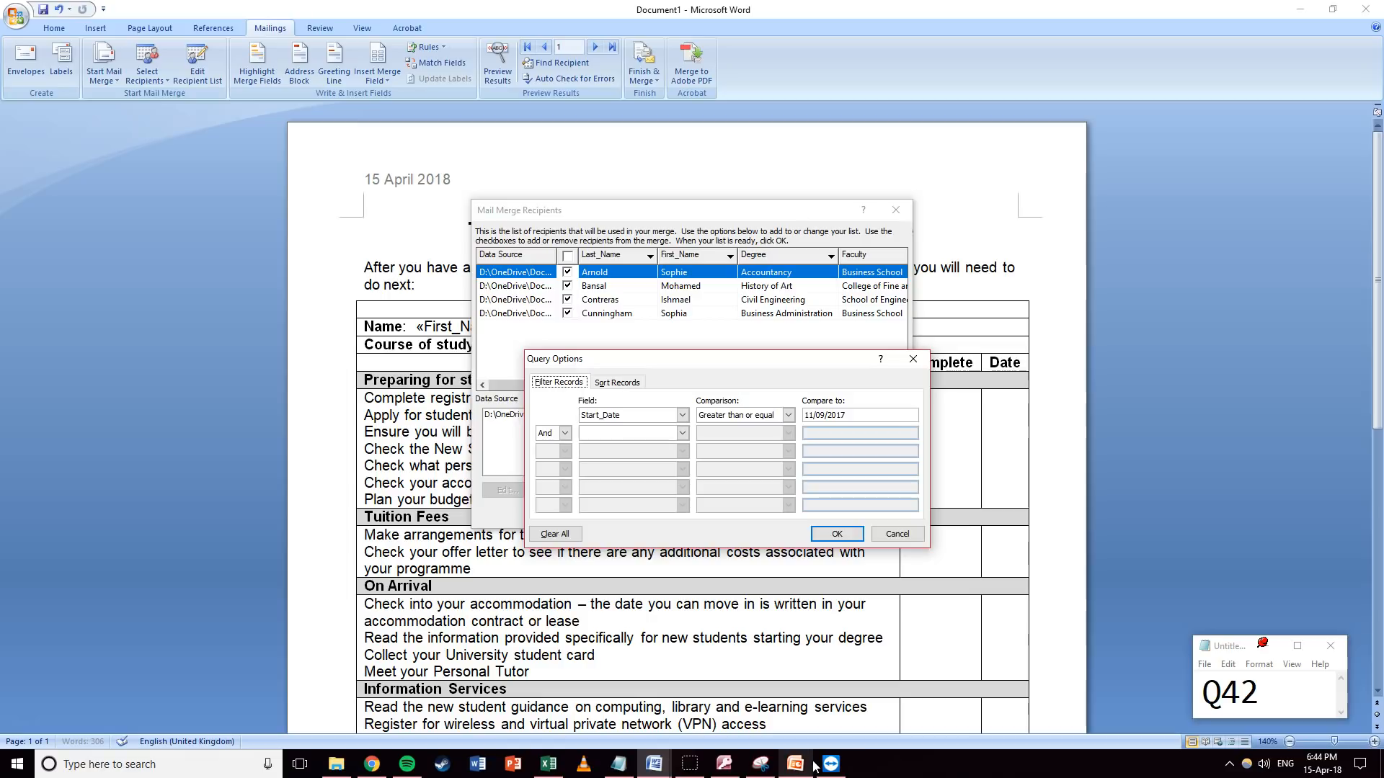
# Snip and copy the recipient list and filter windows, then close both dialogs.
pyautogui.click(760, 764)
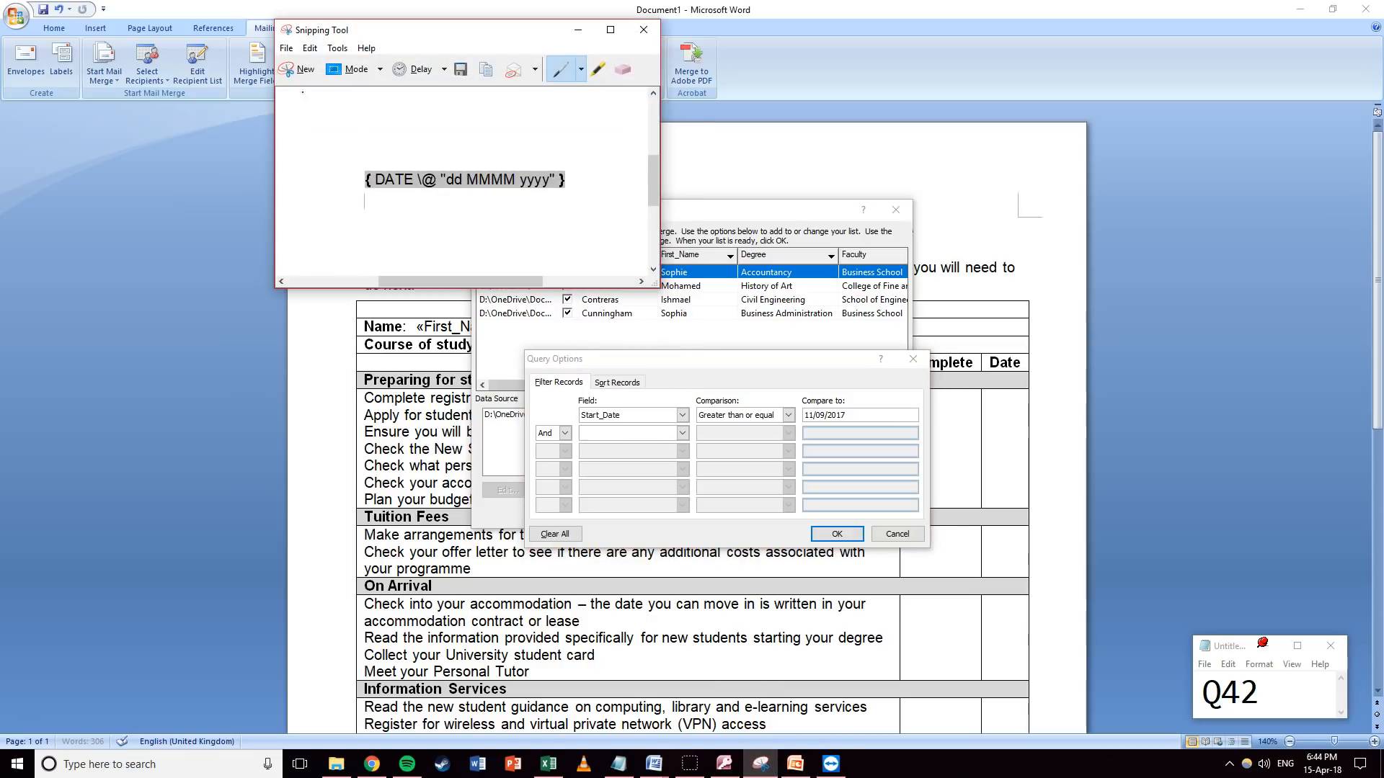
pyautogui.click(297, 69)
pyautogui.moveTo(452, 185); pyautogui.dragTo(963, 581)
pyautogui.click(420, 85)
pyautogui.click(422, 97)
pyautogui.click(1023, 61)
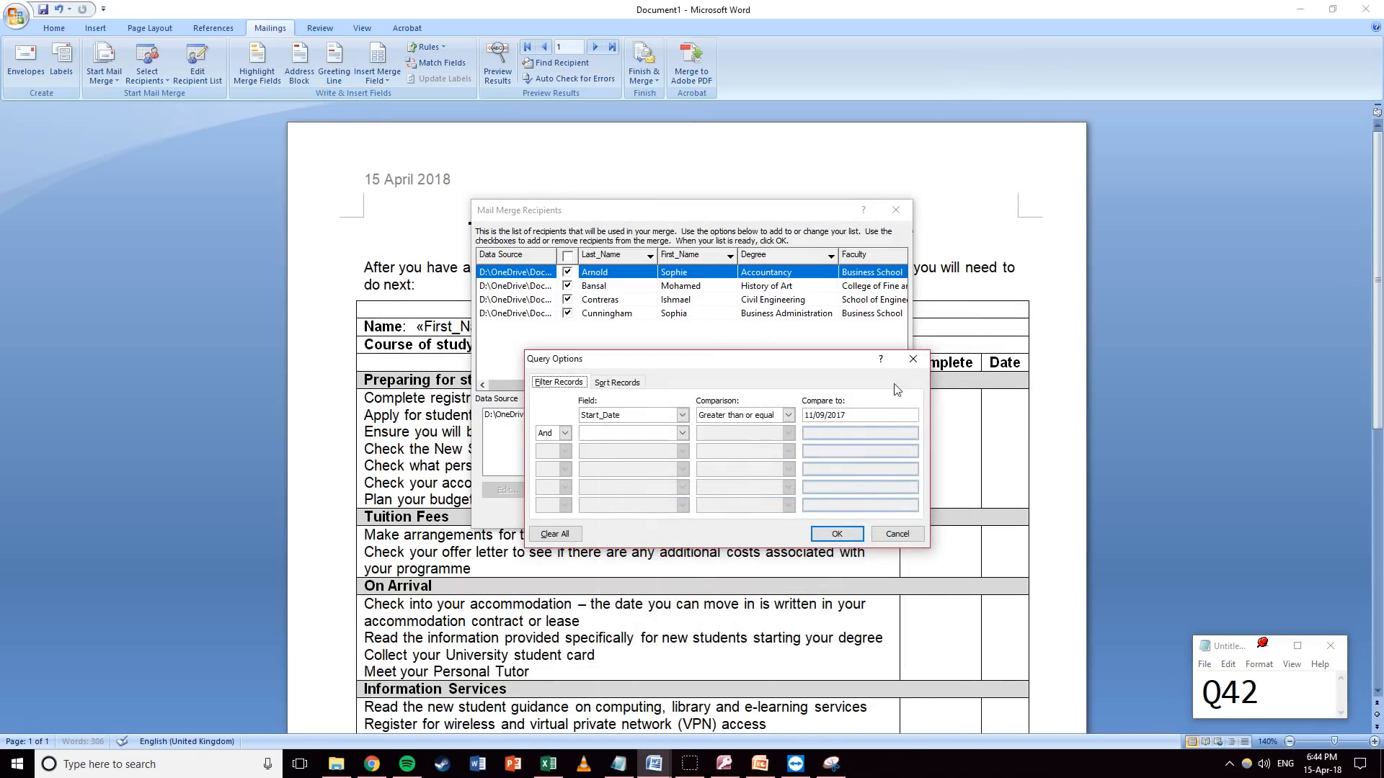
pyautogui.click(912, 358)
pyautogui.click(896, 210)
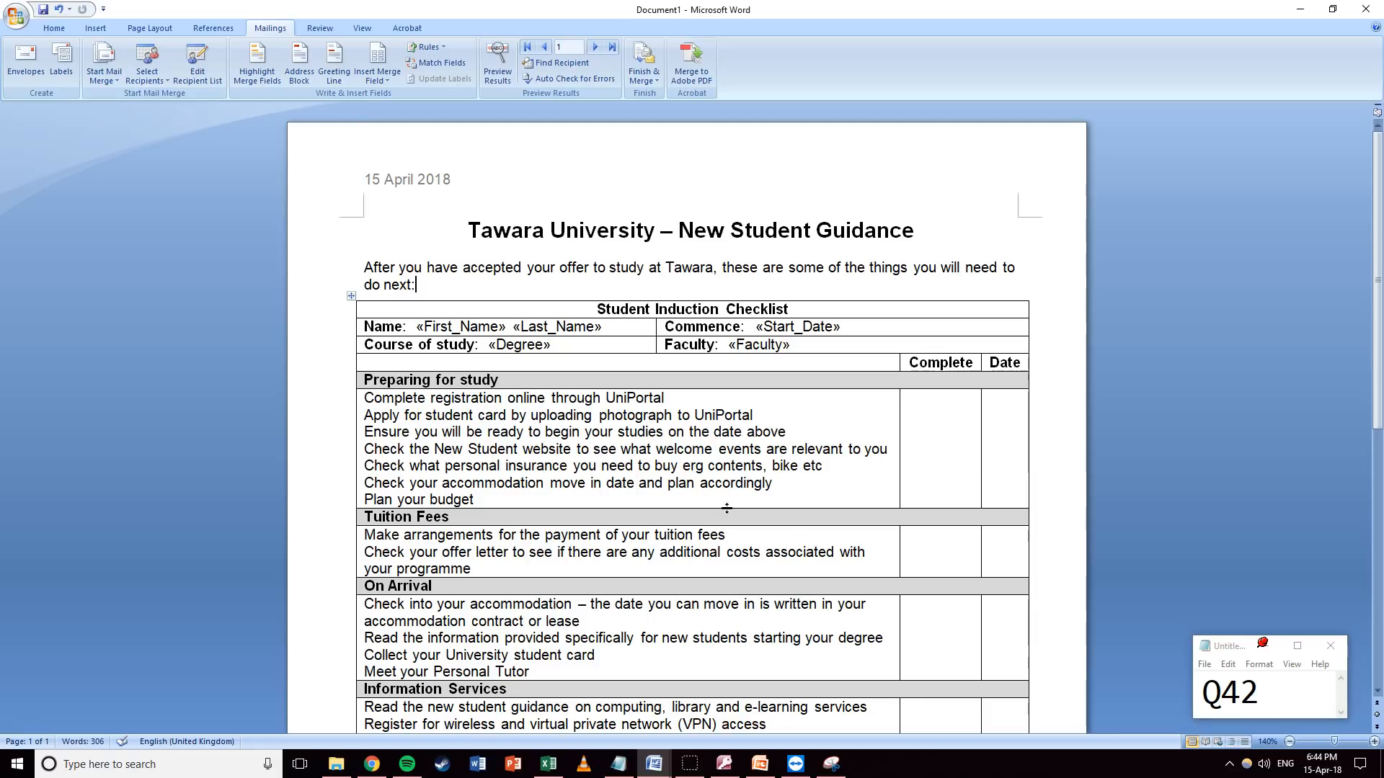
# Paste the filter screenshot under Step 31 in J227EVIDENCE1234.docx and resize it.
pyautogui.moveTo(654, 764)
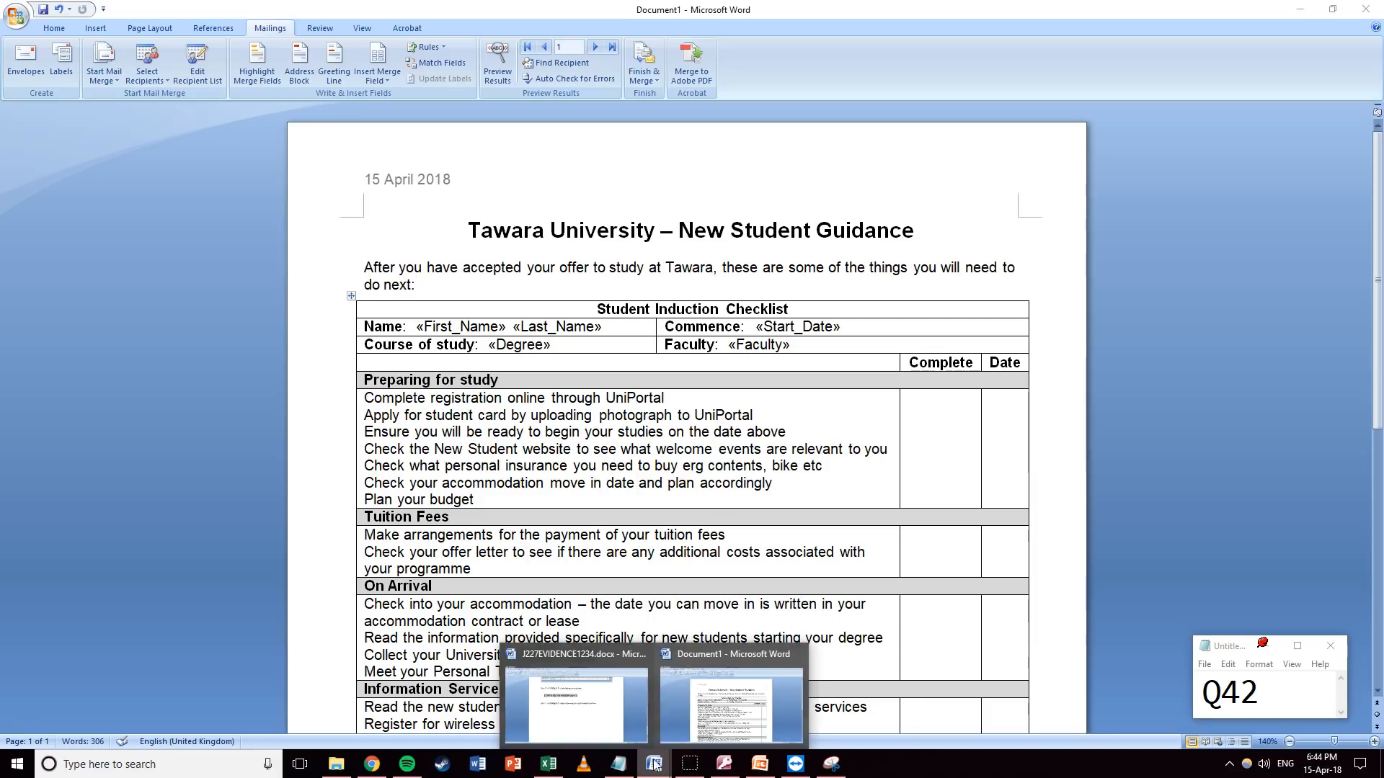
pyautogui.click(601, 702)
pyautogui.hotkey('ctrl', 'v')
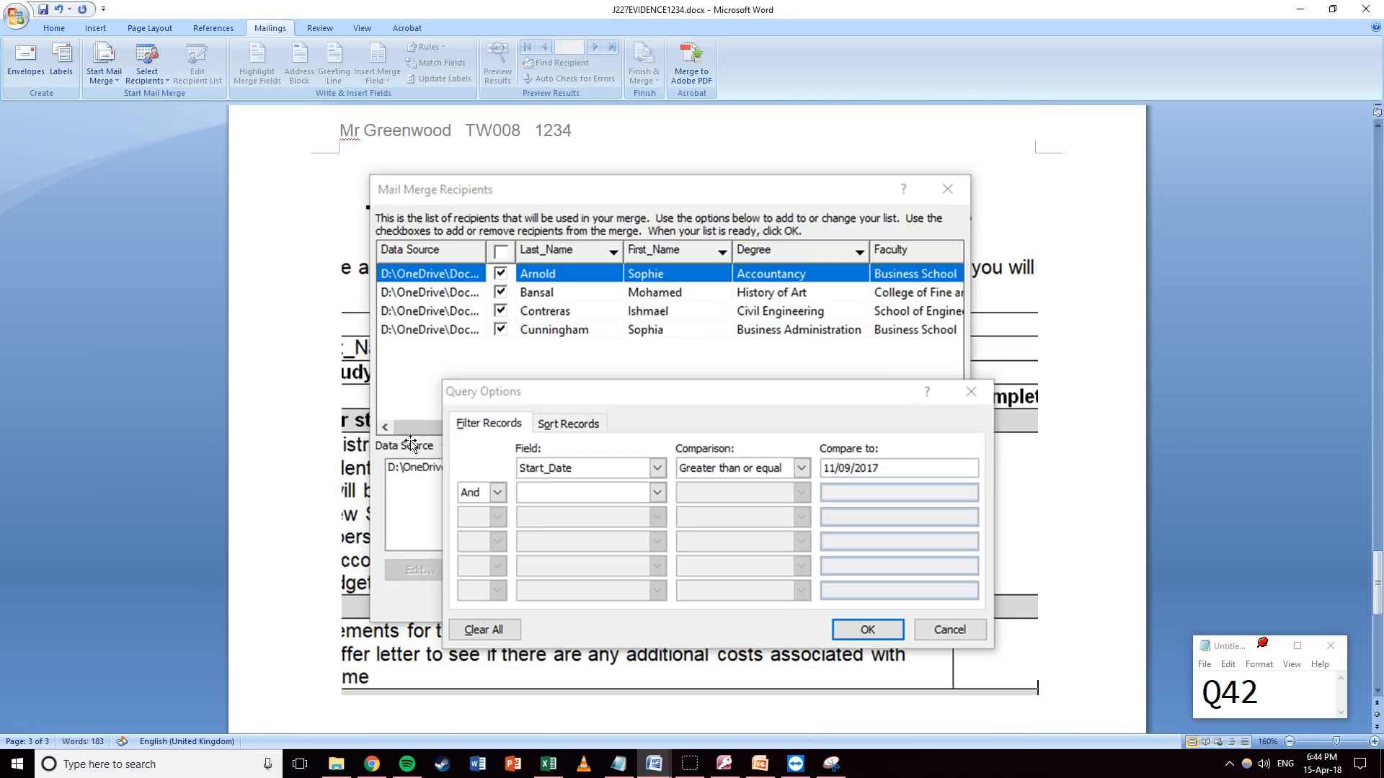
pyautogui.click(608, 424)
pyautogui.moveTo(1030, 696); pyautogui.dragTo(721, 450)
pyautogui.scroll(-3, 740, 560)
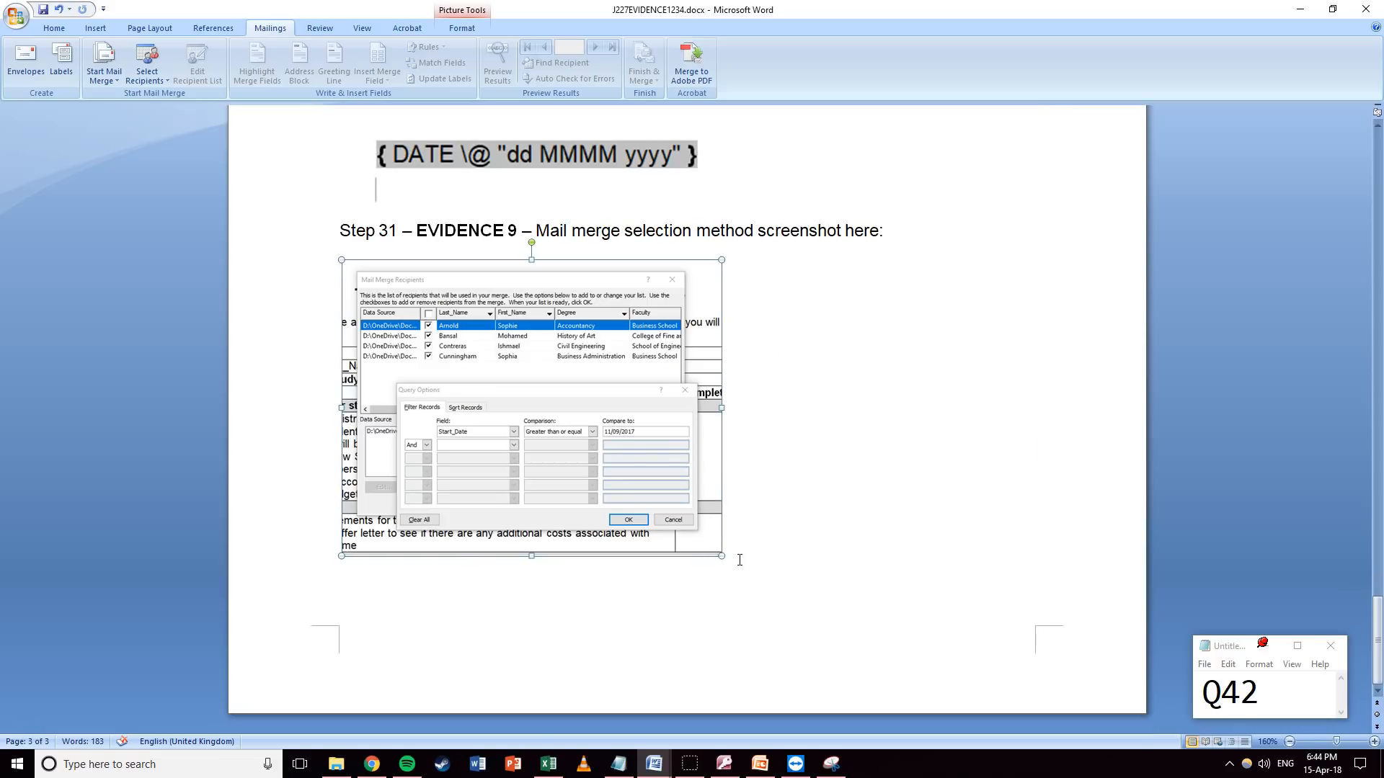
pyautogui.moveTo(722, 555); pyautogui.dragTo(797, 613)
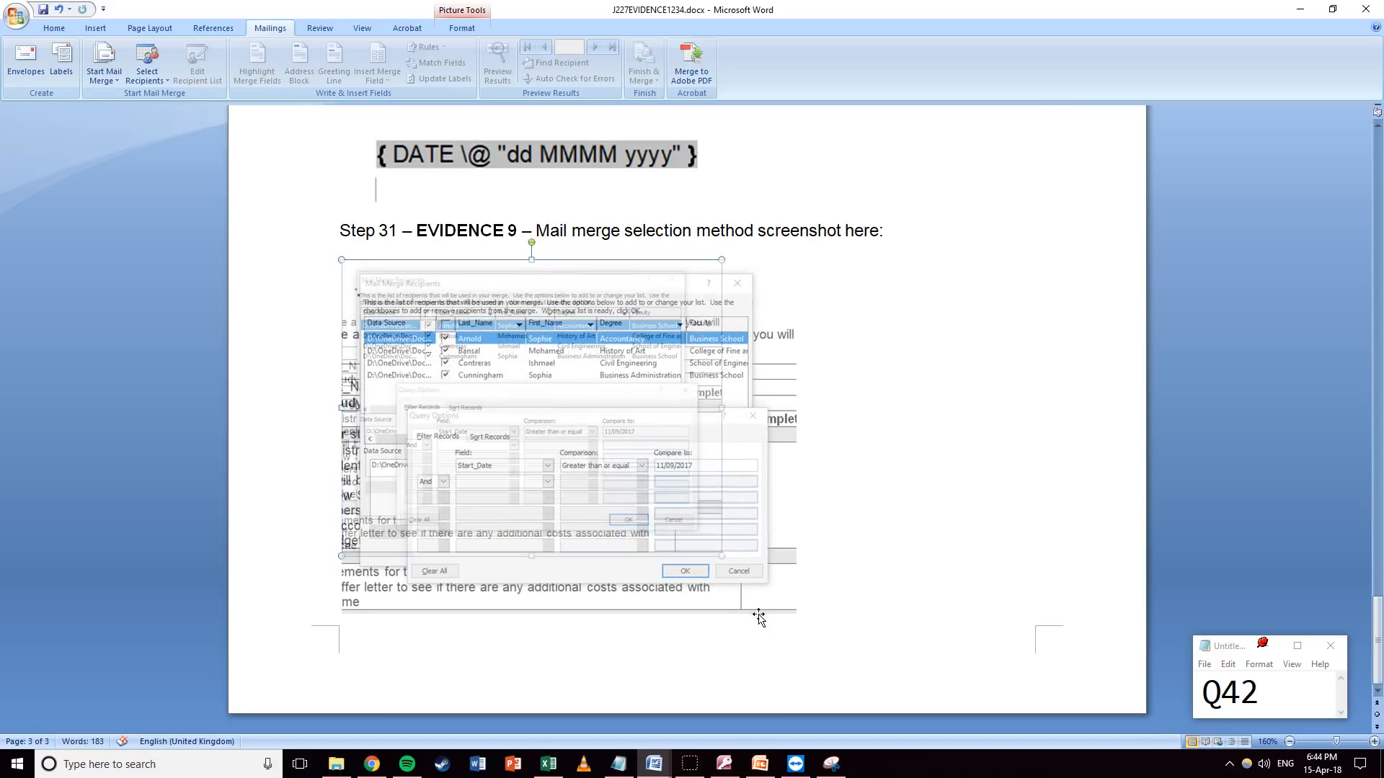
pyautogui.click(858, 485)
# Shrink the Step 30 date-field picture and remove the empty line above it.
pyautogui.scroll(5, 714, 422)
pyautogui.click(552, 363)
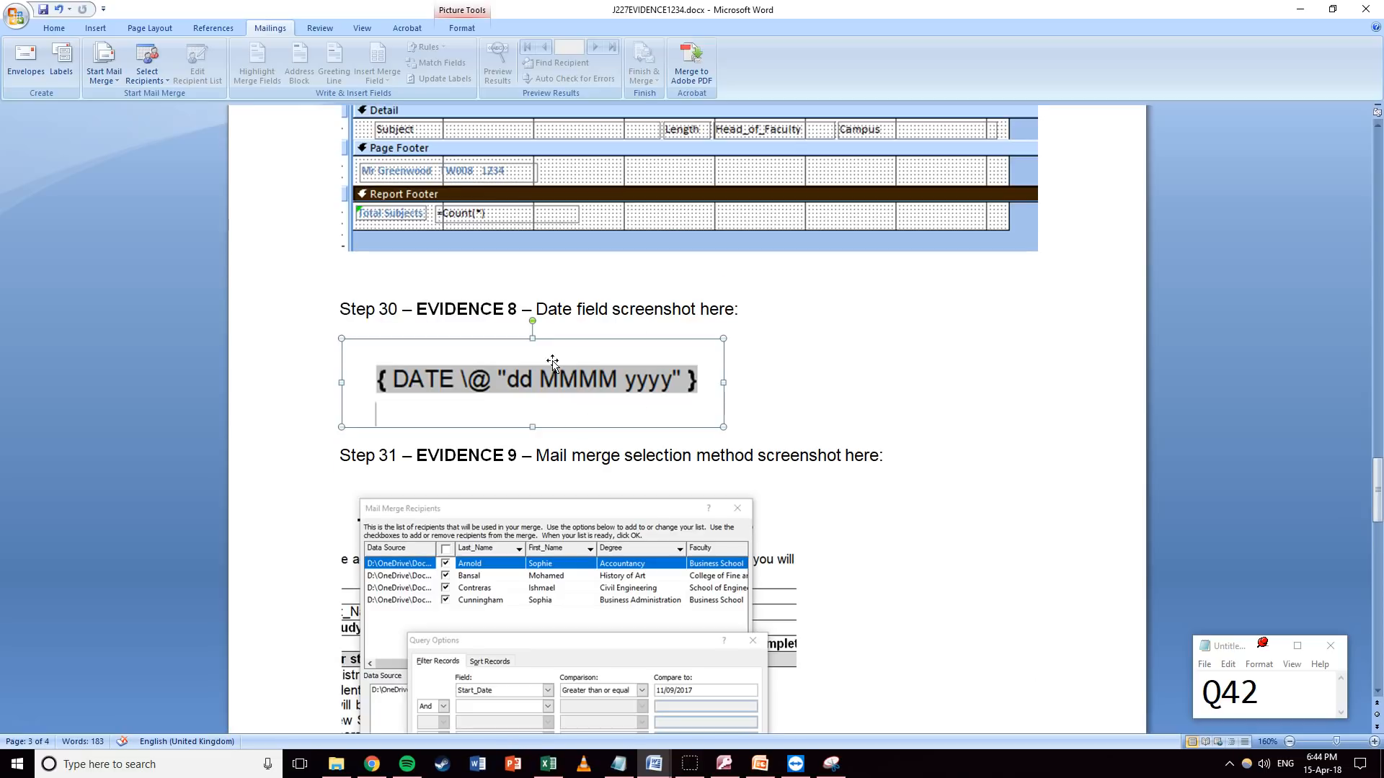
pyautogui.moveTo(725, 425); pyautogui.dragTo(634, 411)
pyautogui.click(728, 361)
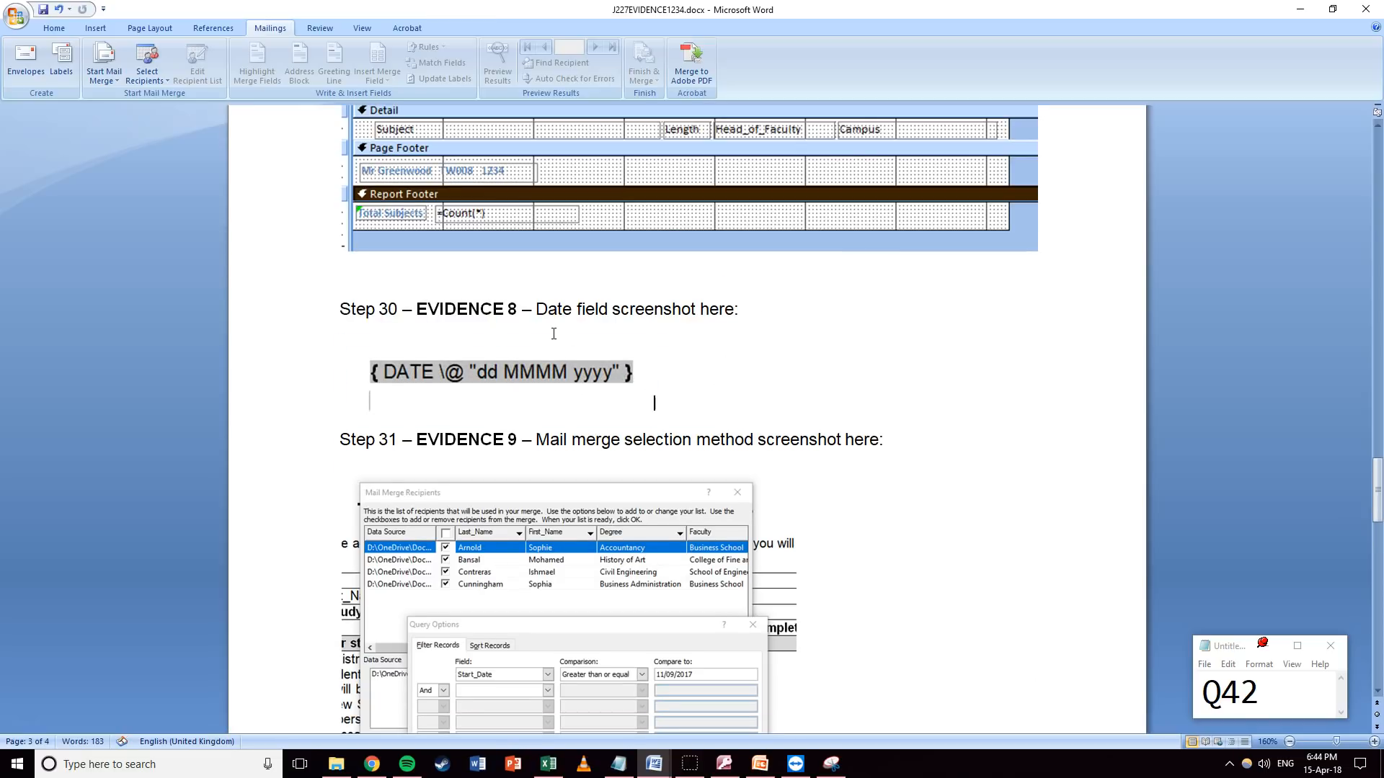
pyautogui.press('BackSpace')
# Save the evidence document.
pyautogui.scroll(-5, 759, 409)
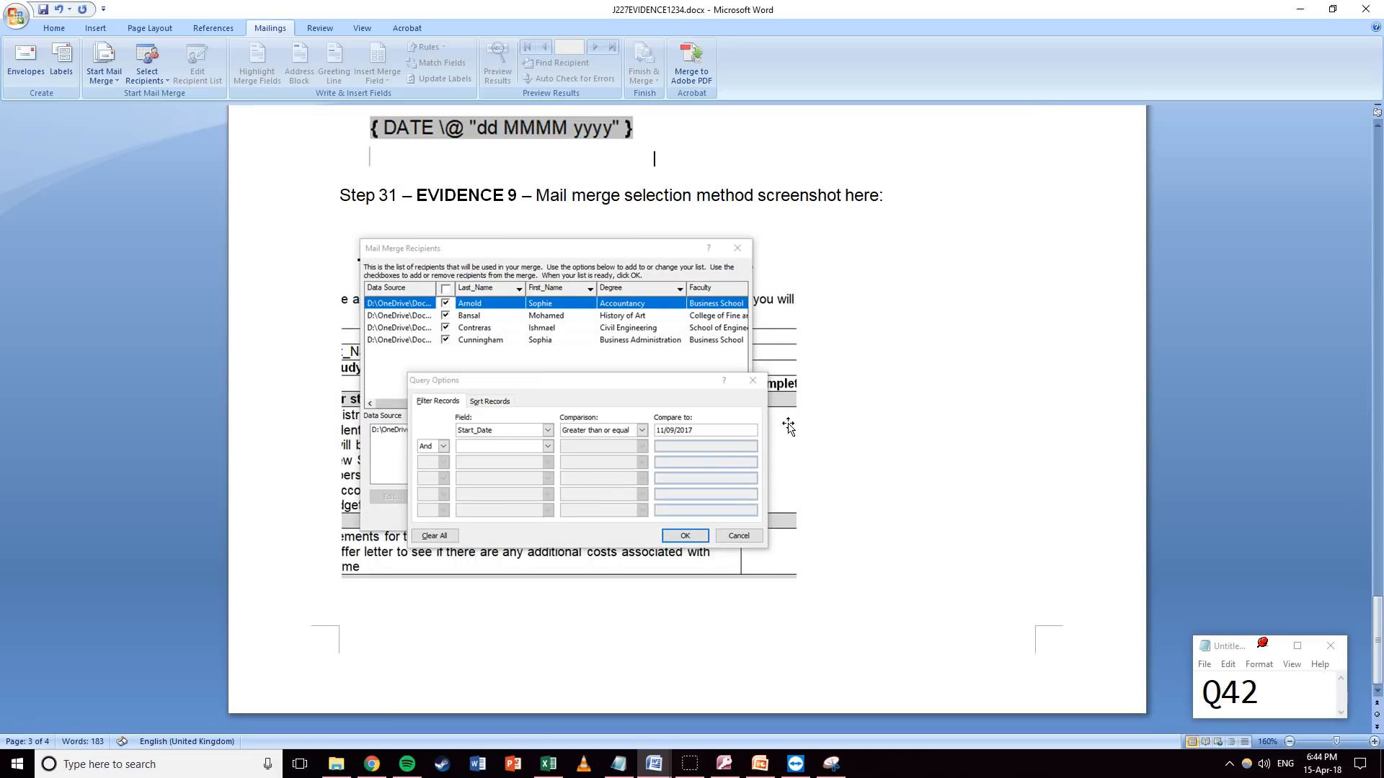
pyautogui.click(22, 20)
pyautogui.click(19, 118)
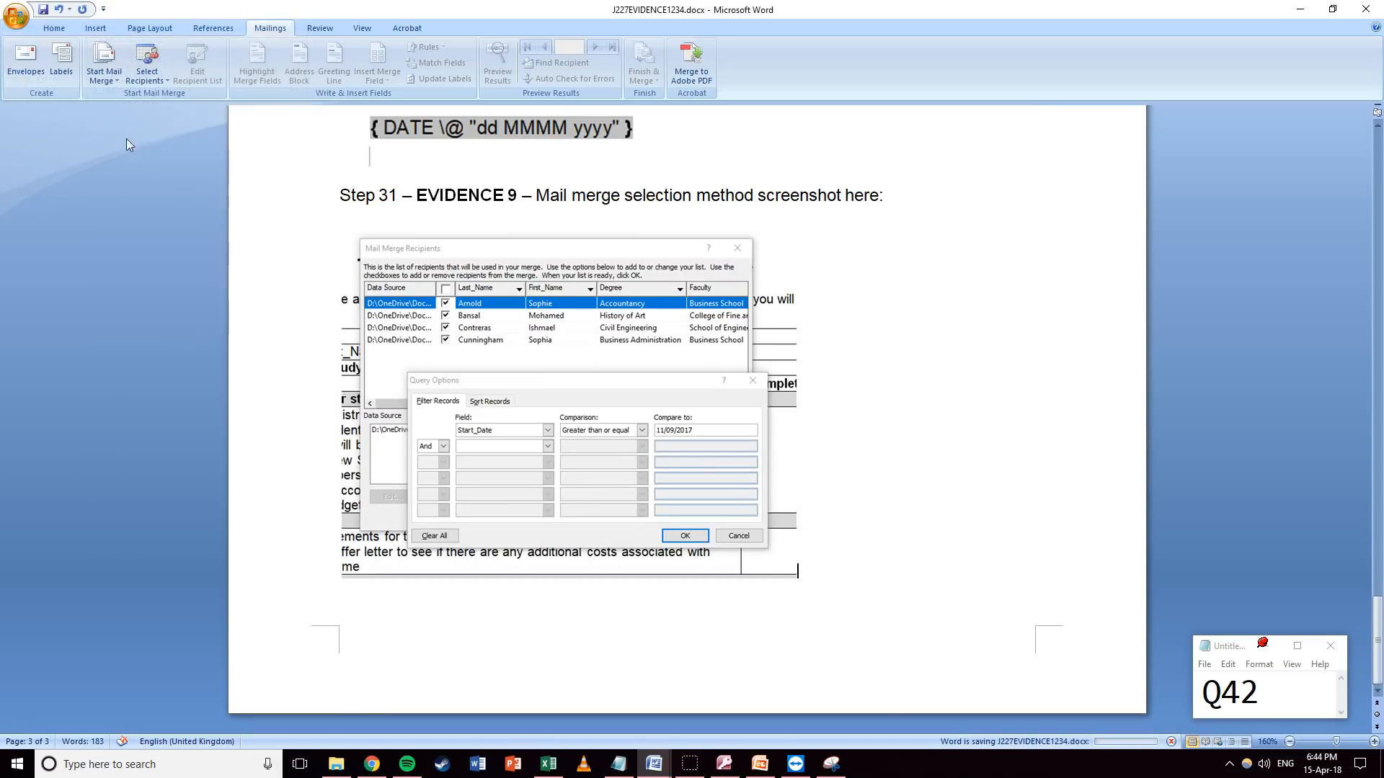